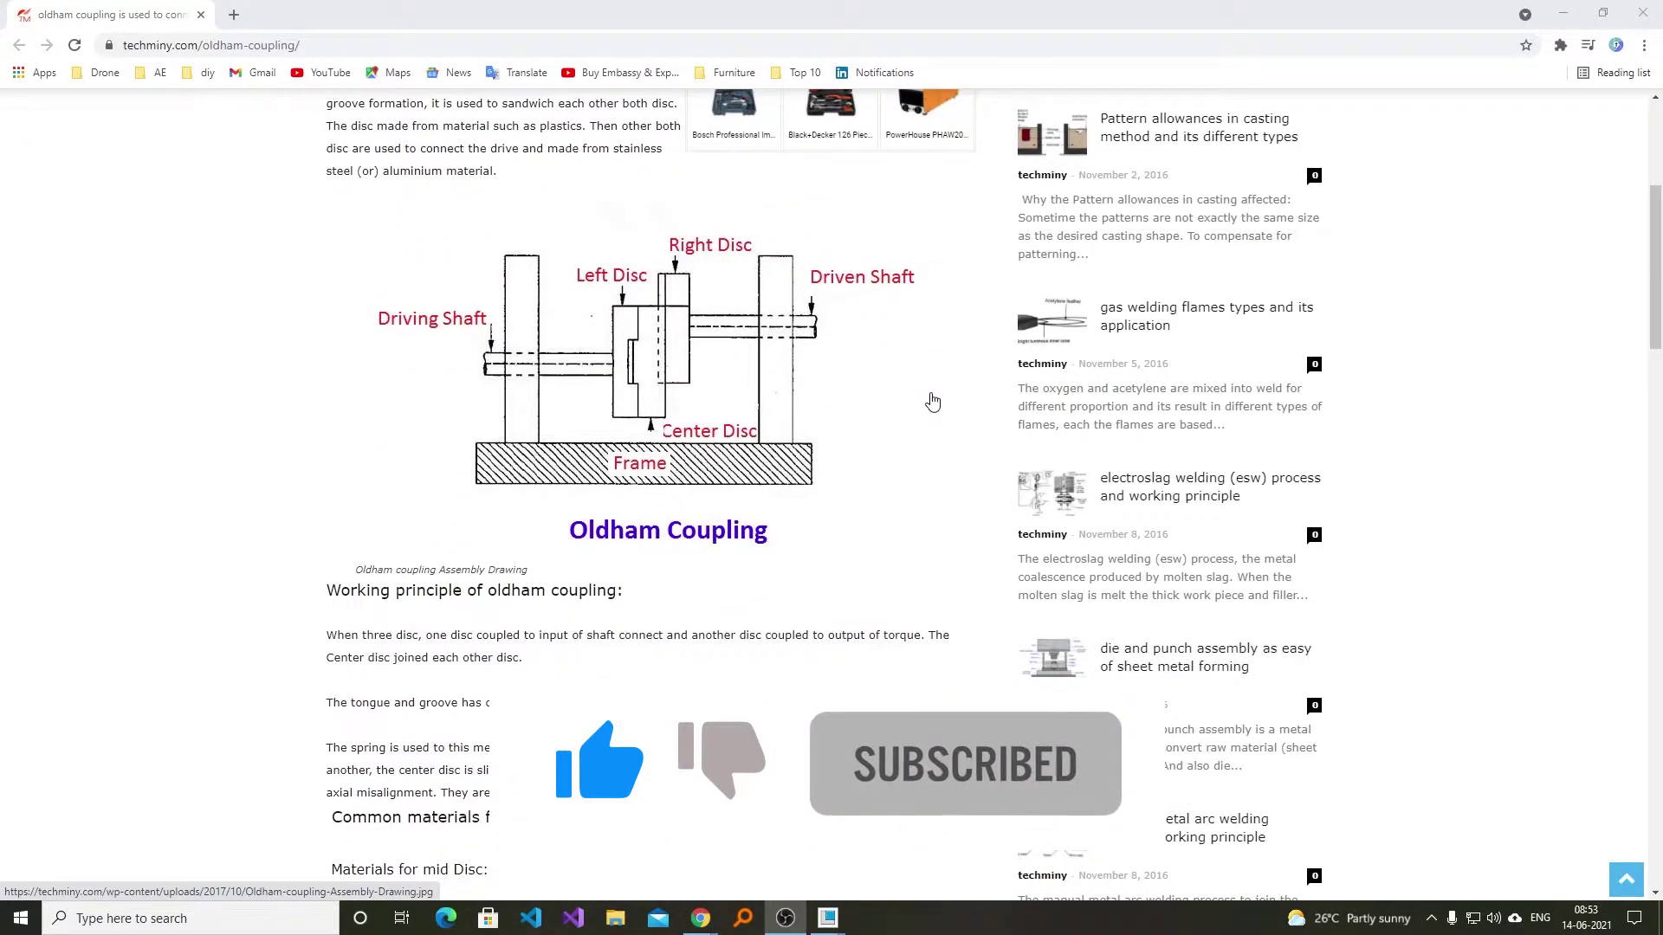
{"action": "scroll", "coordinate": [866, 401], "scroll_direction": "down", "scroll_amount": 3}
{"action": "scroll", "coordinate": [790, 397], "scroll_direction": "up", "scroll_amount": 3}
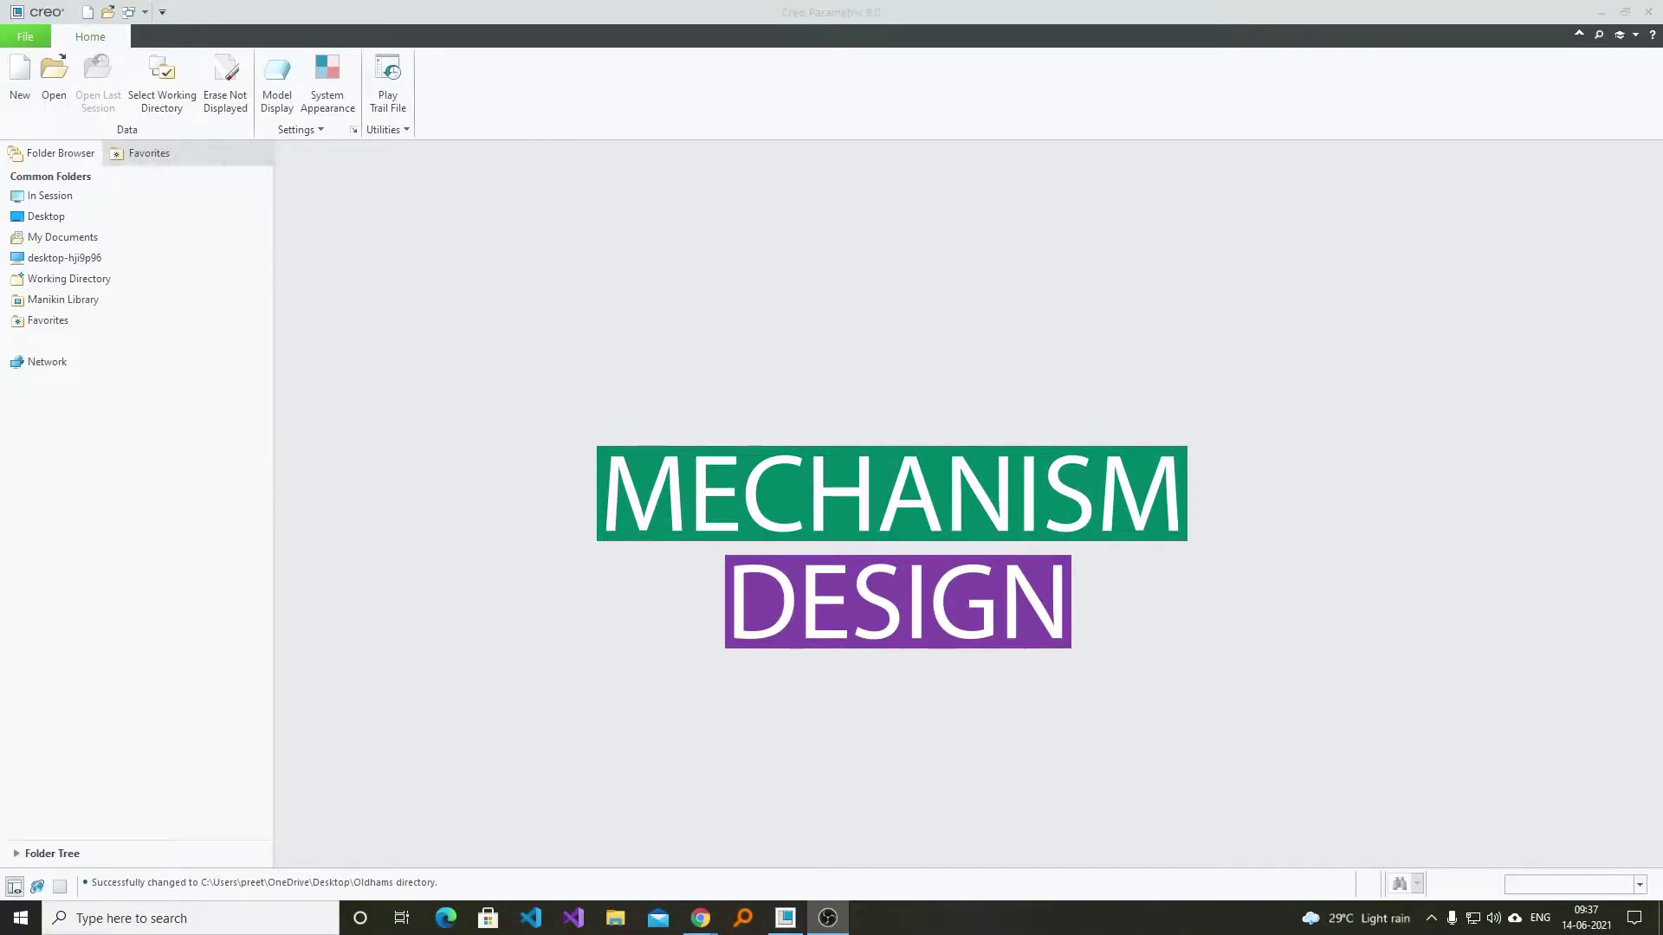
- In Creo Parametric, create a new design assembly named Oldham using the default template
{"action": "left_click", "coordinate": [20, 80]}
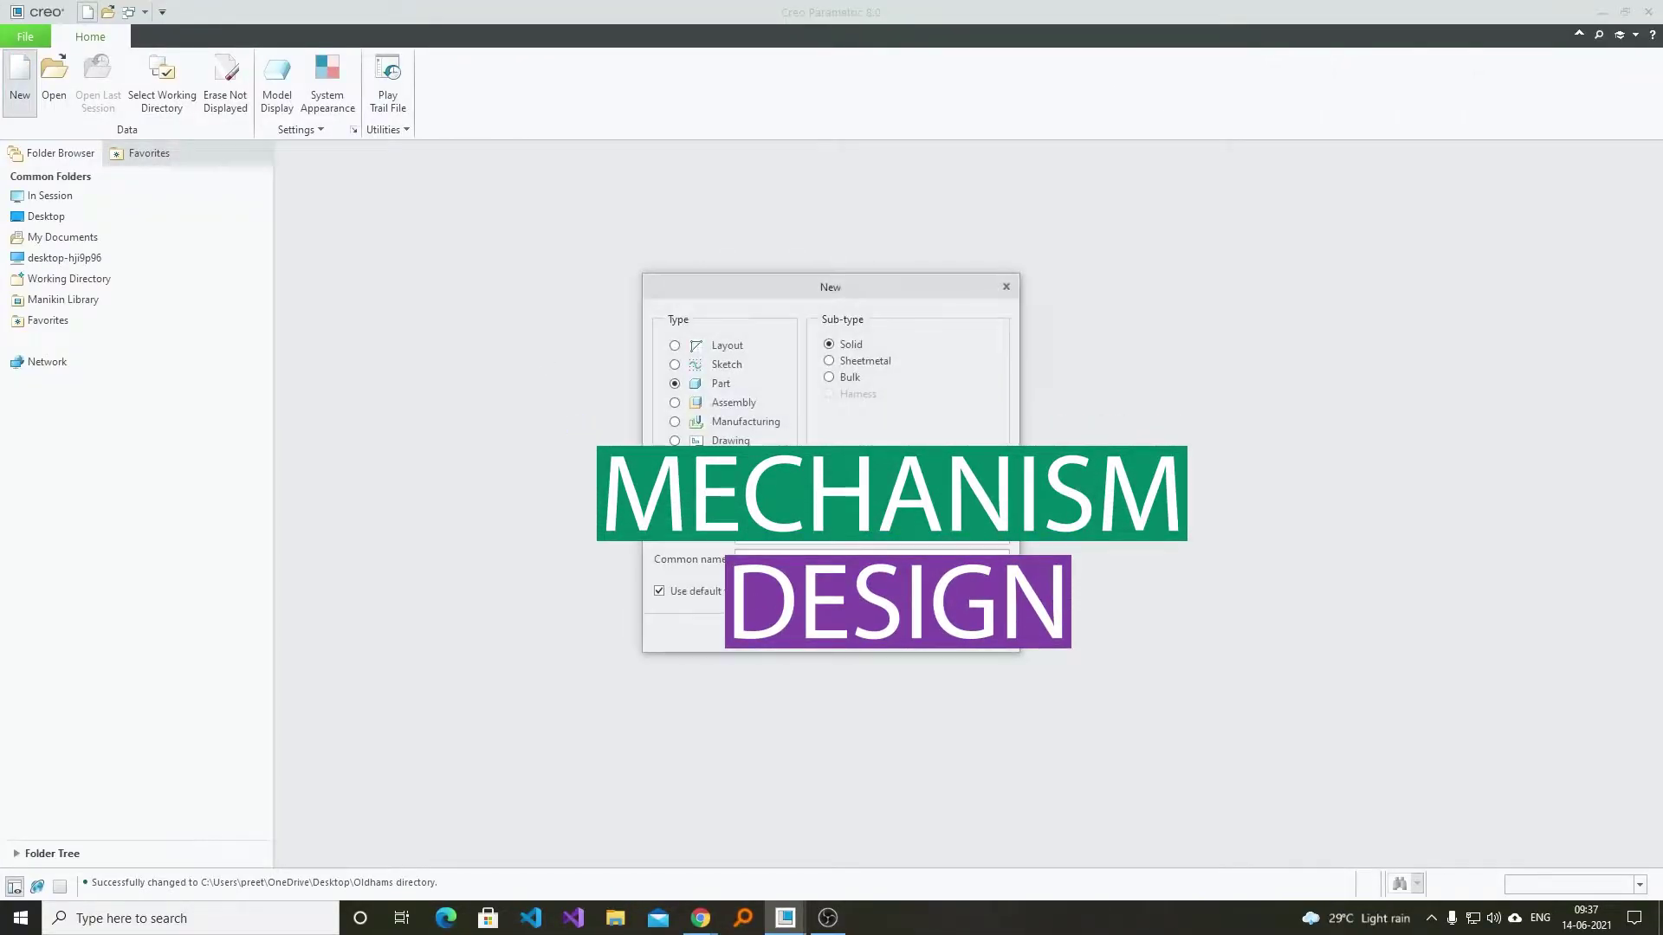
{"action": "left_click", "coordinate": [675, 404]}
{"action": "type", "text": "Oldham"}
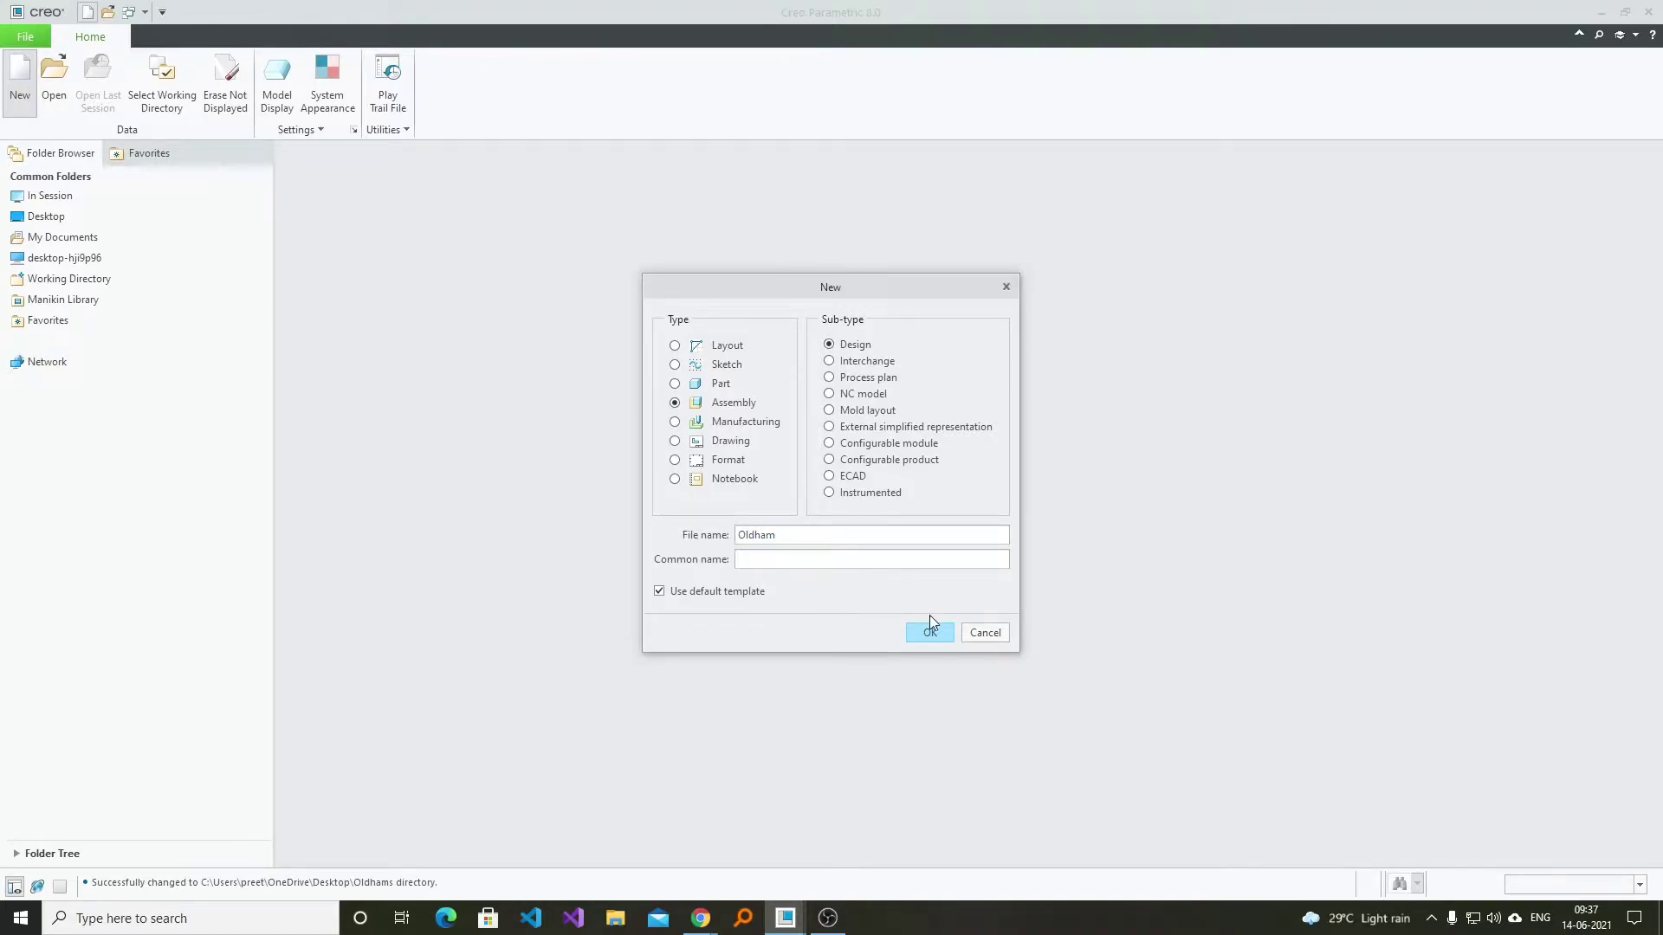
{"action": "left_click", "coordinate": [929, 630]}
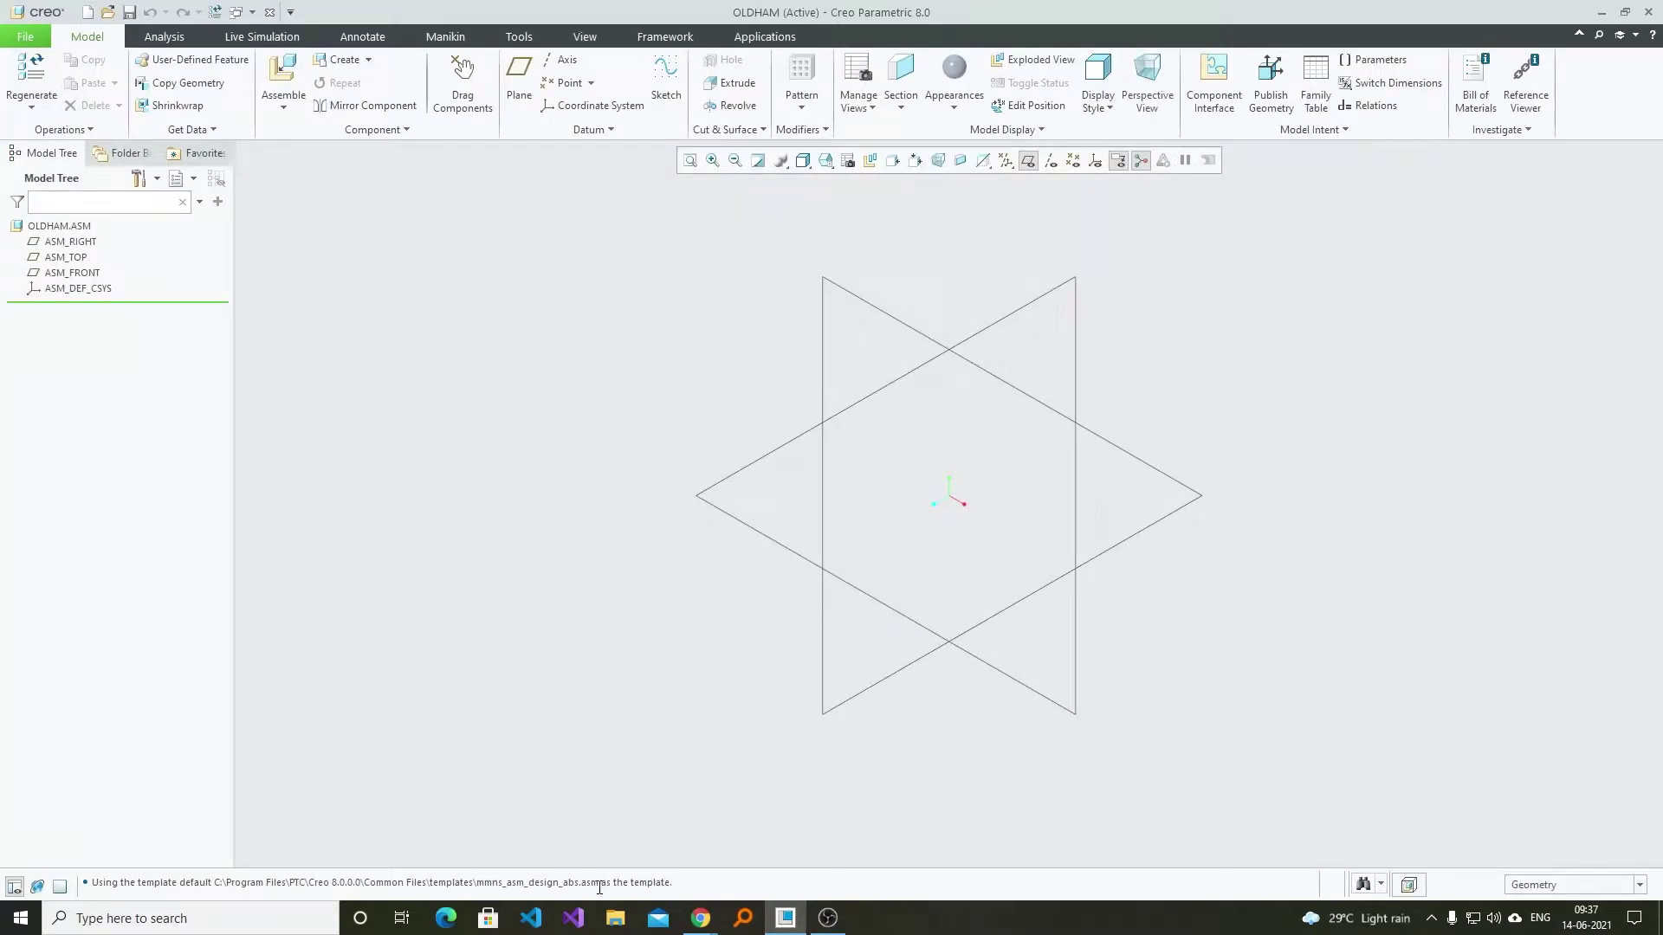
{"action": "left_click_drag", "start_coordinate": [599, 882], "coordinate": [483, 885]}
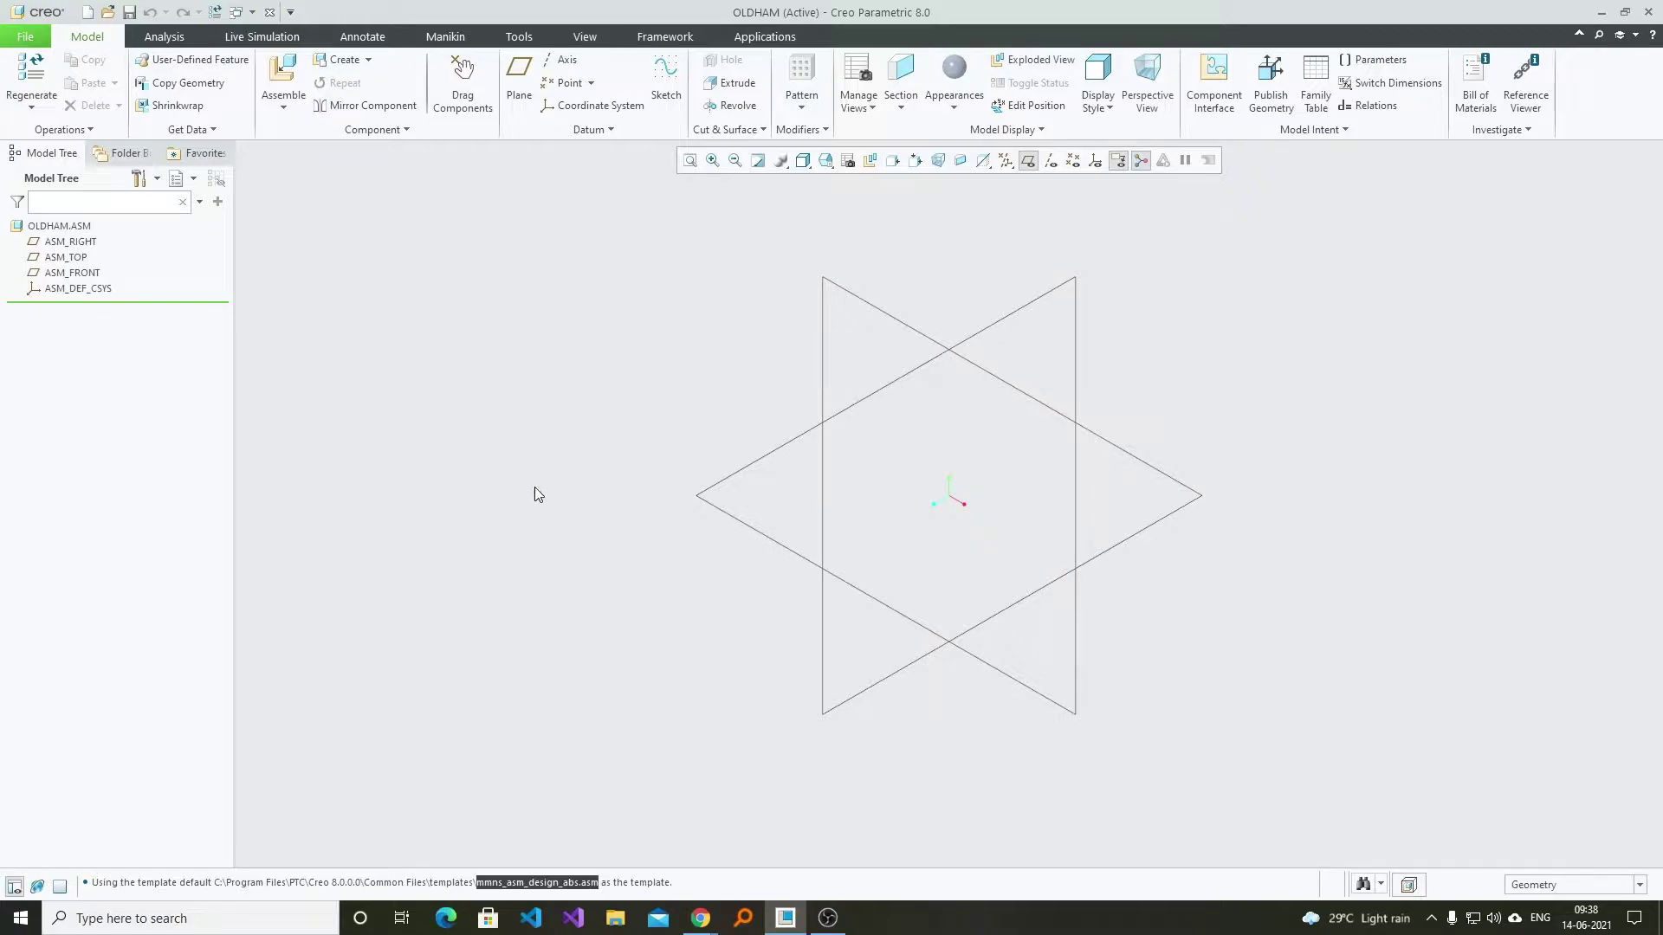
{"action": "middle_click_drag", "start_coordinate": [534, 487], "coordinate": [541, 487]}
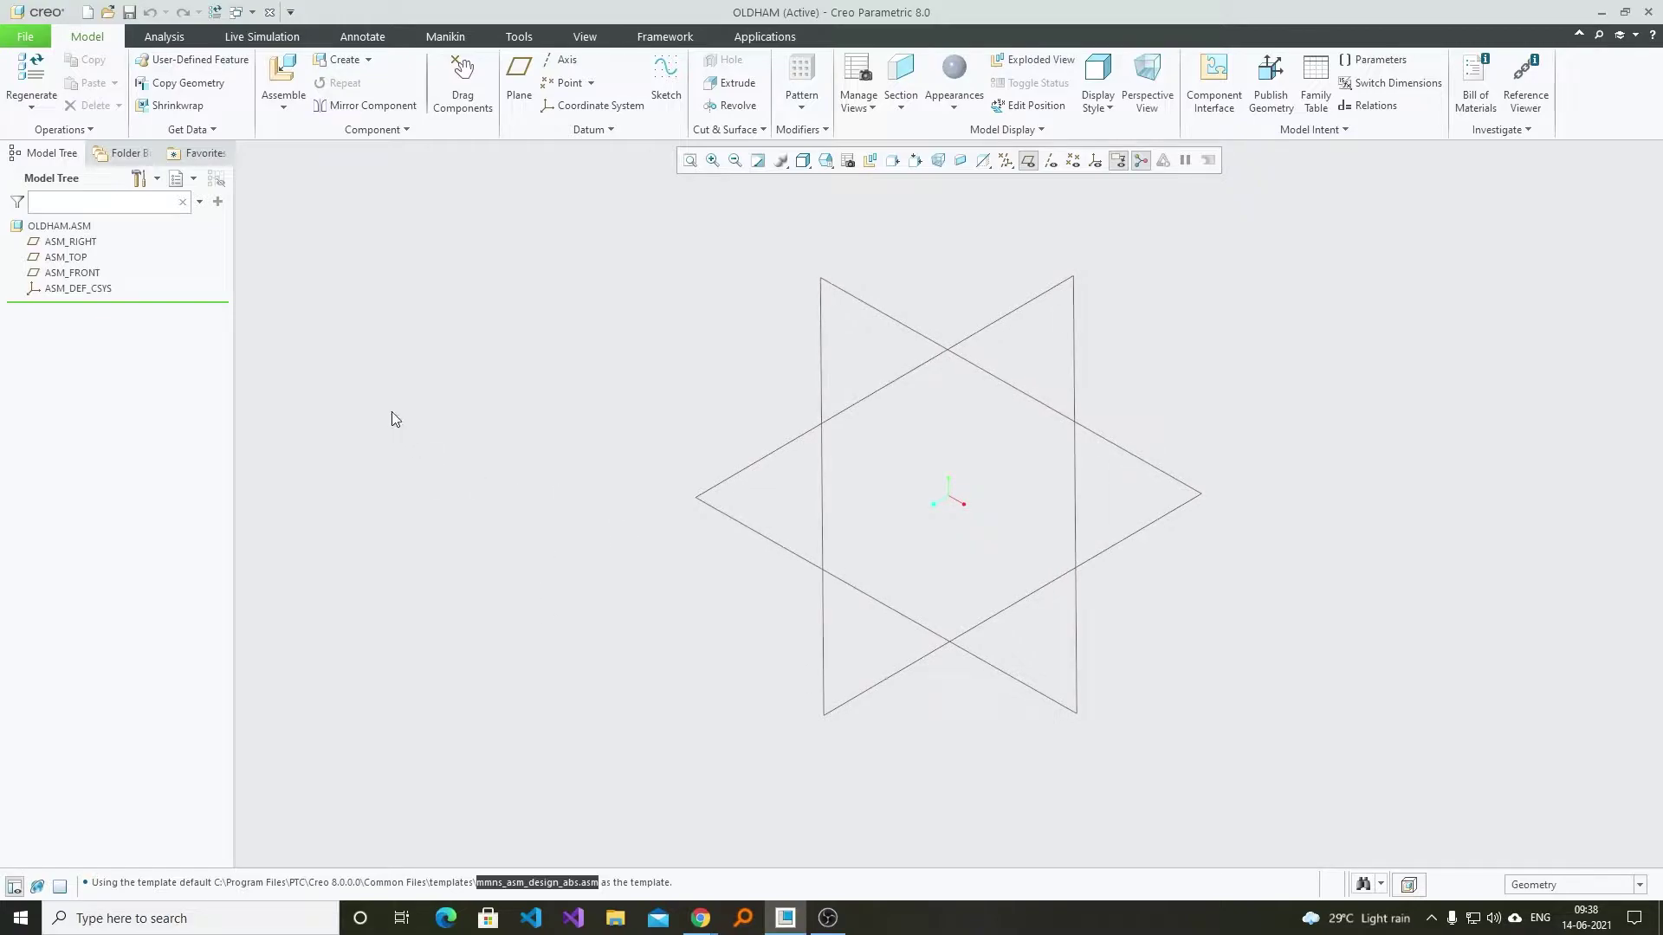
- Create a solid part component named Base in the assembly, copied from mmns_part_solid_abs.prt
{"action": "left_click", "coordinate": [339, 58]}
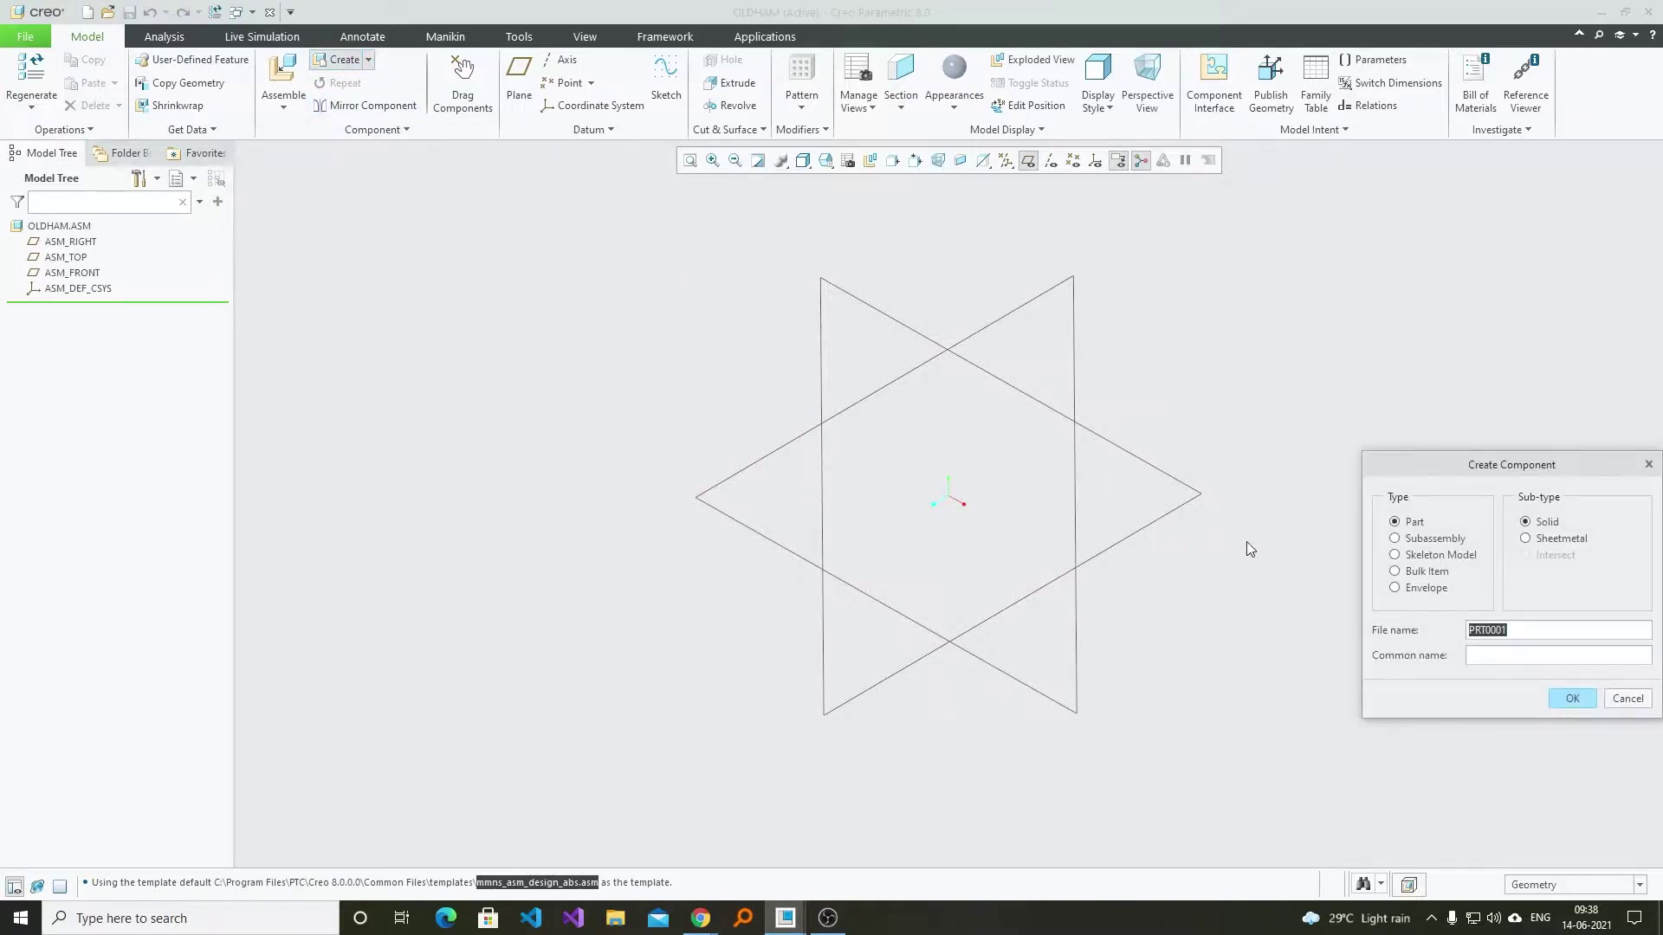
{"action": "type", "text": "Base"}
{"action": "left_click", "coordinate": [1572, 699]}
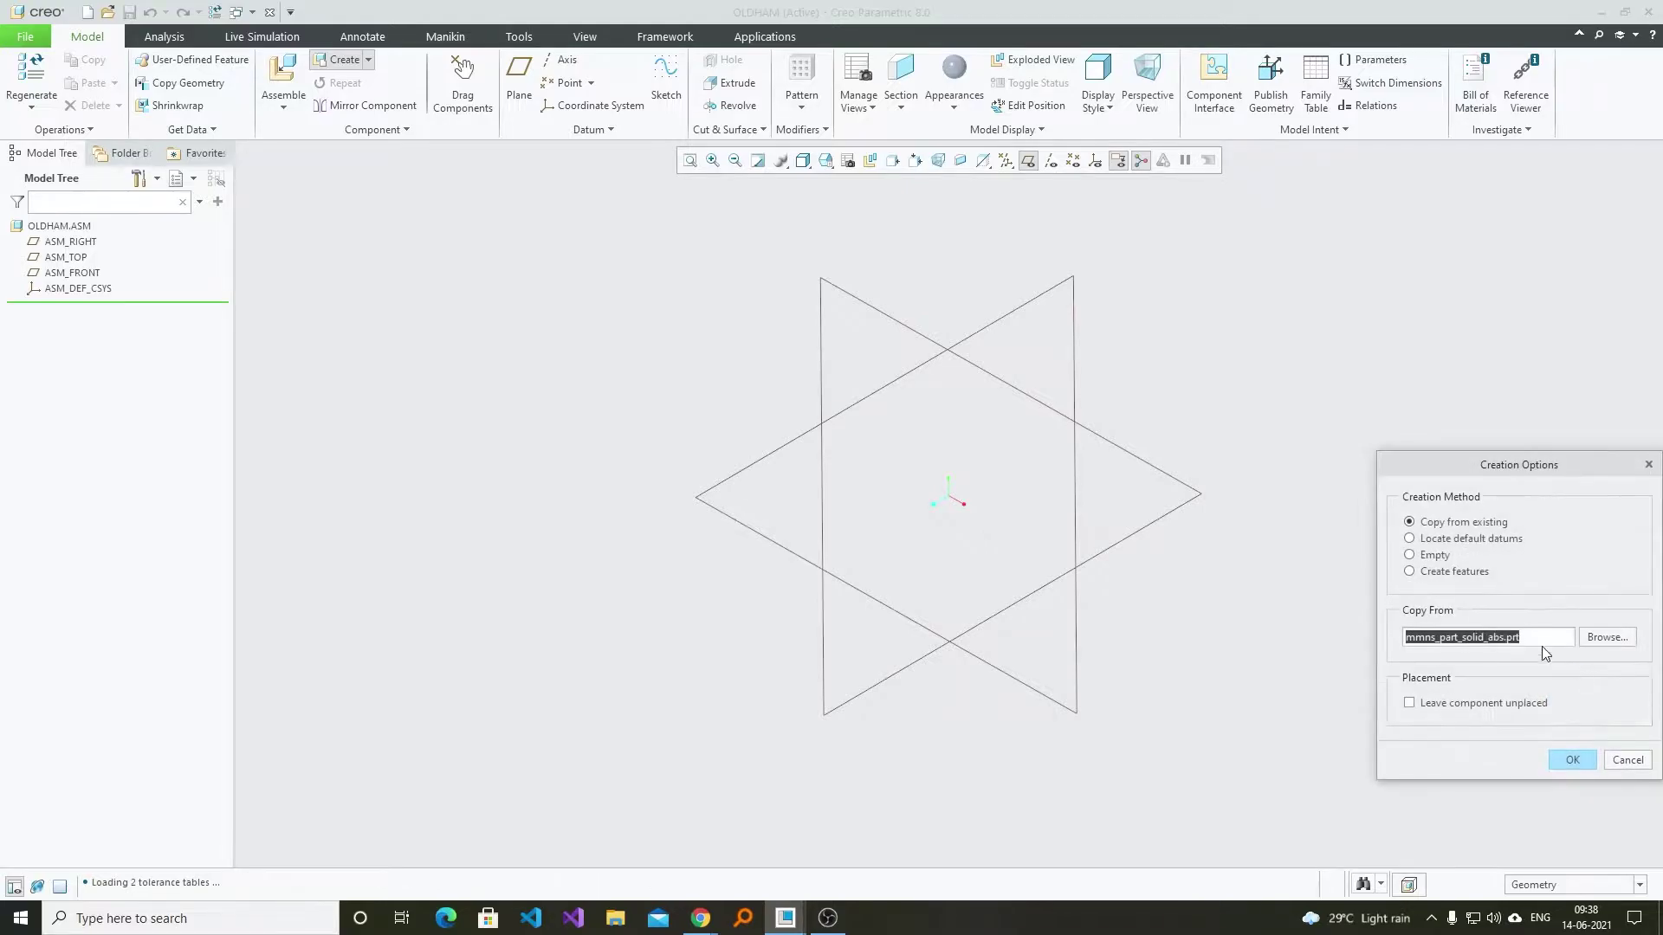
{"action": "left_click", "coordinate": [1571, 760]}
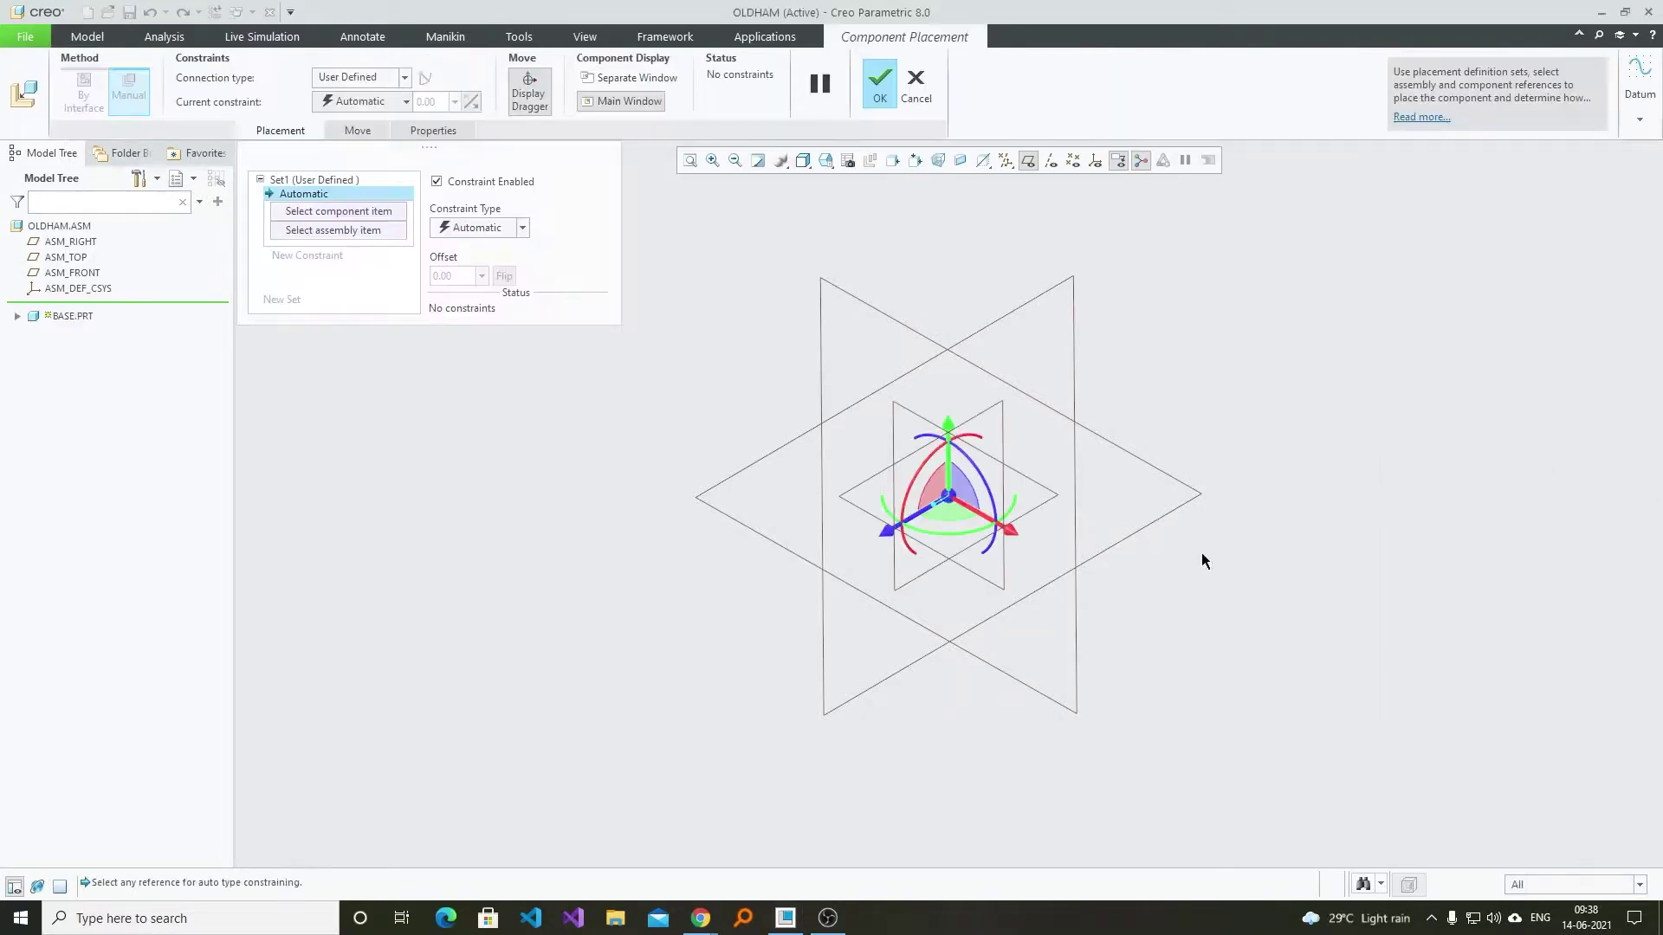
- Constrain the Base component with a Fix constraint and accept its placement
{"action": "left_click", "coordinate": [361, 102]}
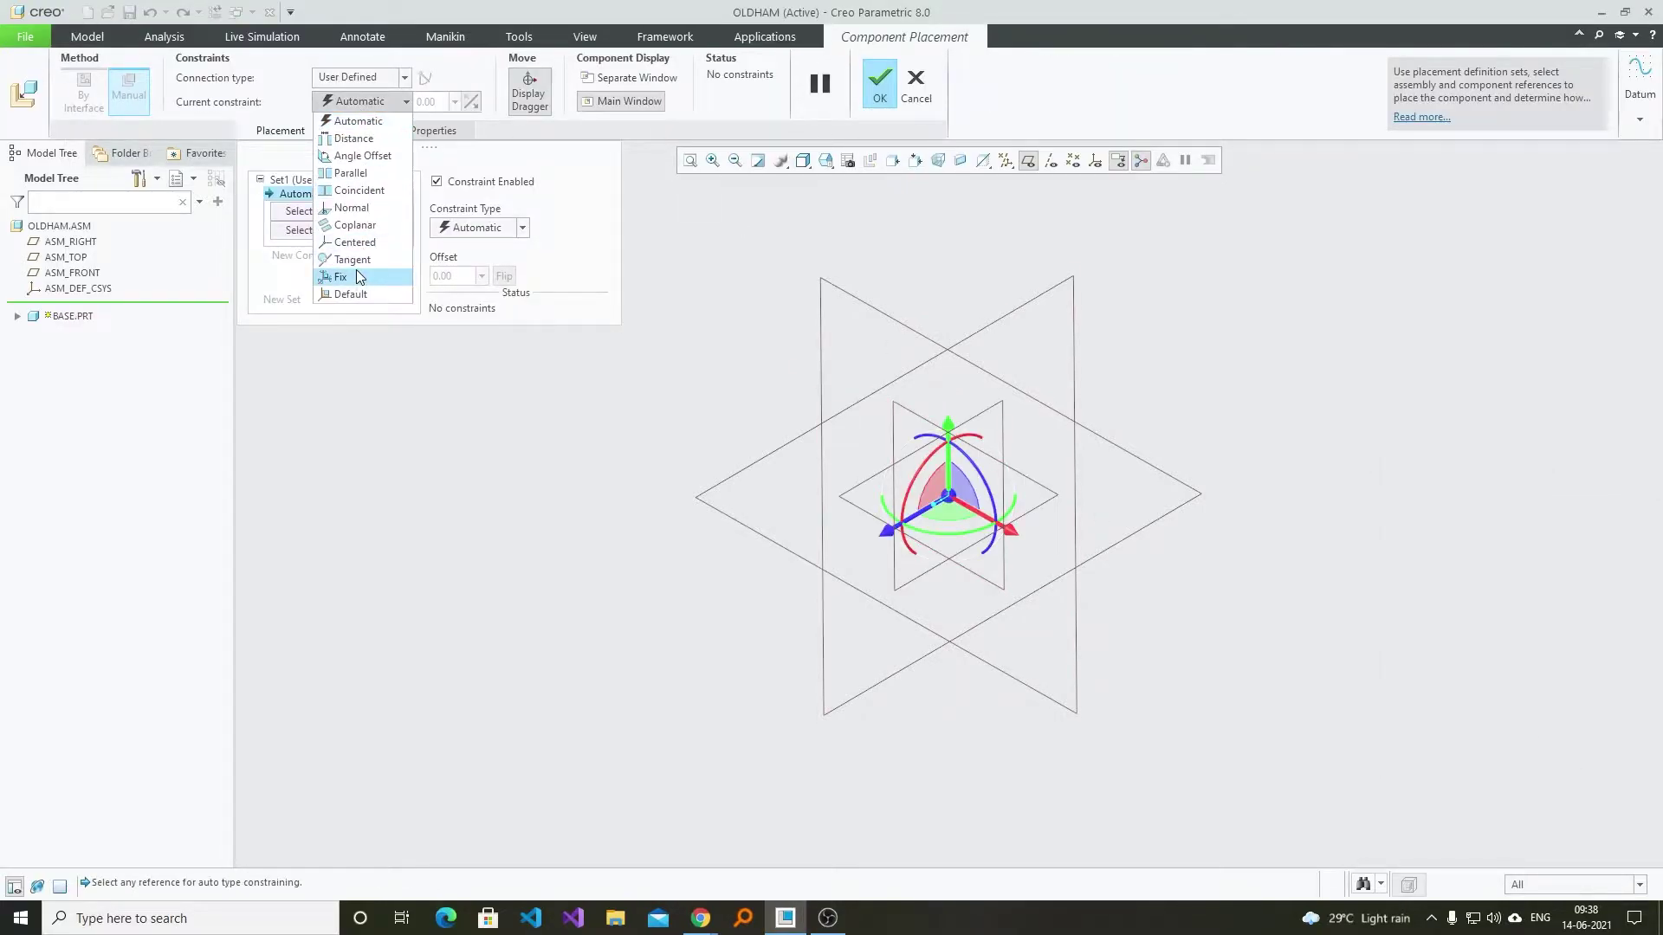
{"action": "left_click", "coordinate": [351, 276]}
{"action": "left_click", "coordinate": [879, 87]}
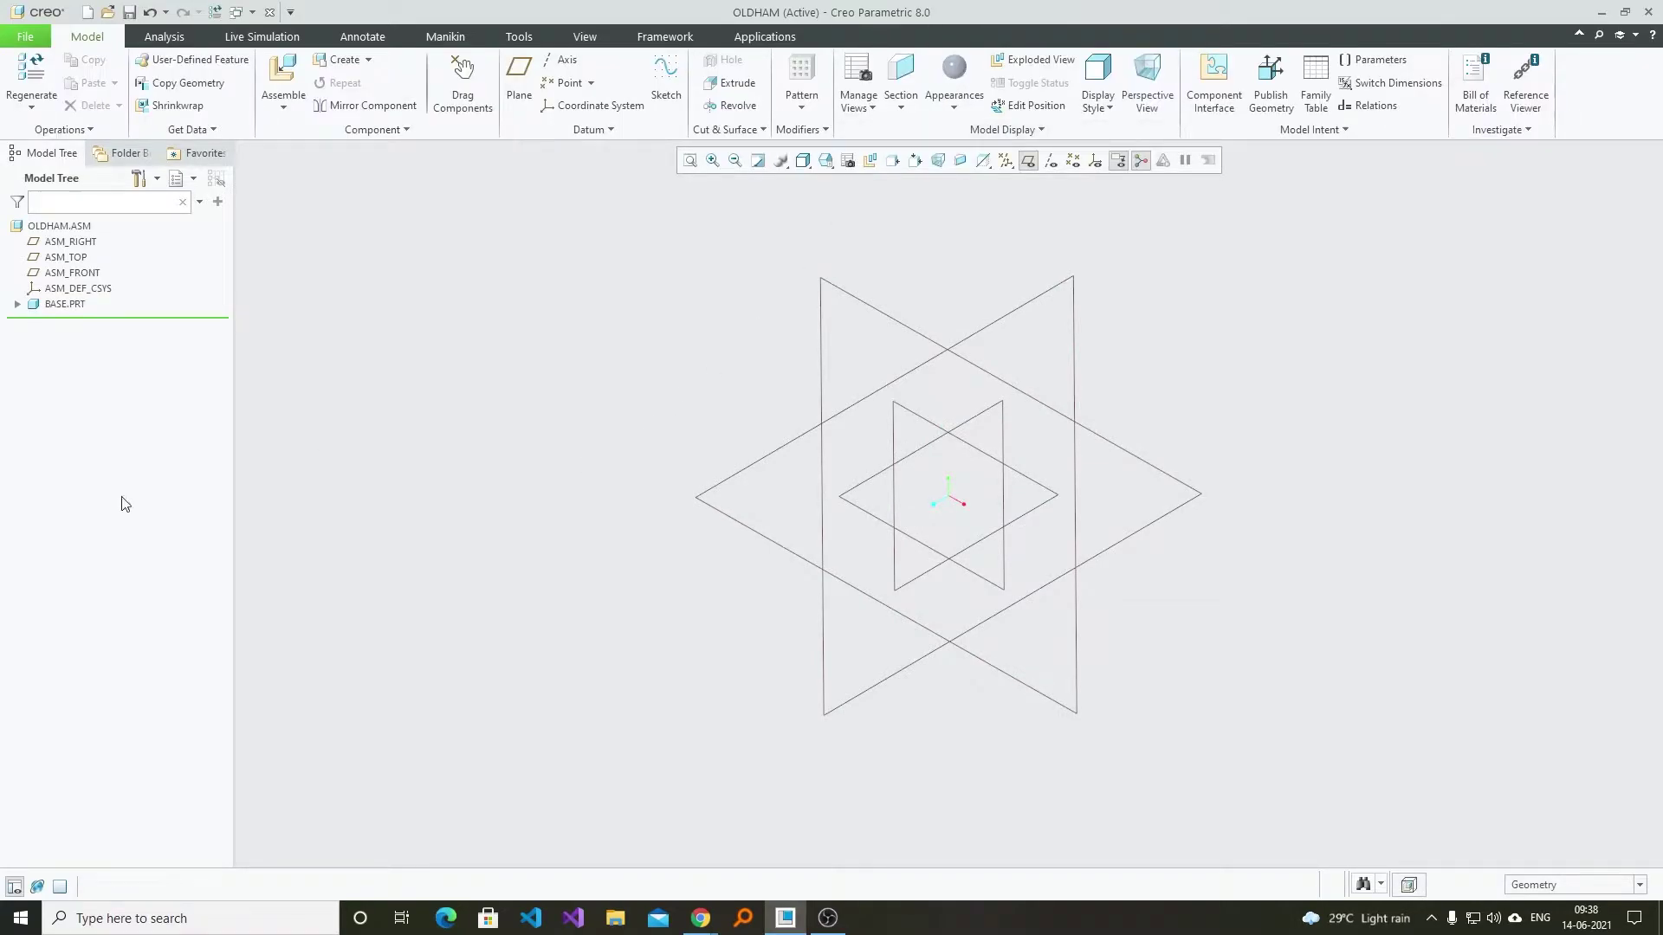
- Activate the Base part and start an extrusion sketch with an origin-centred rectangle about 316 by 197 mm
{"action": "left_click", "coordinate": [68, 305]}
{"action": "left_click", "coordinate": [82, 224]}
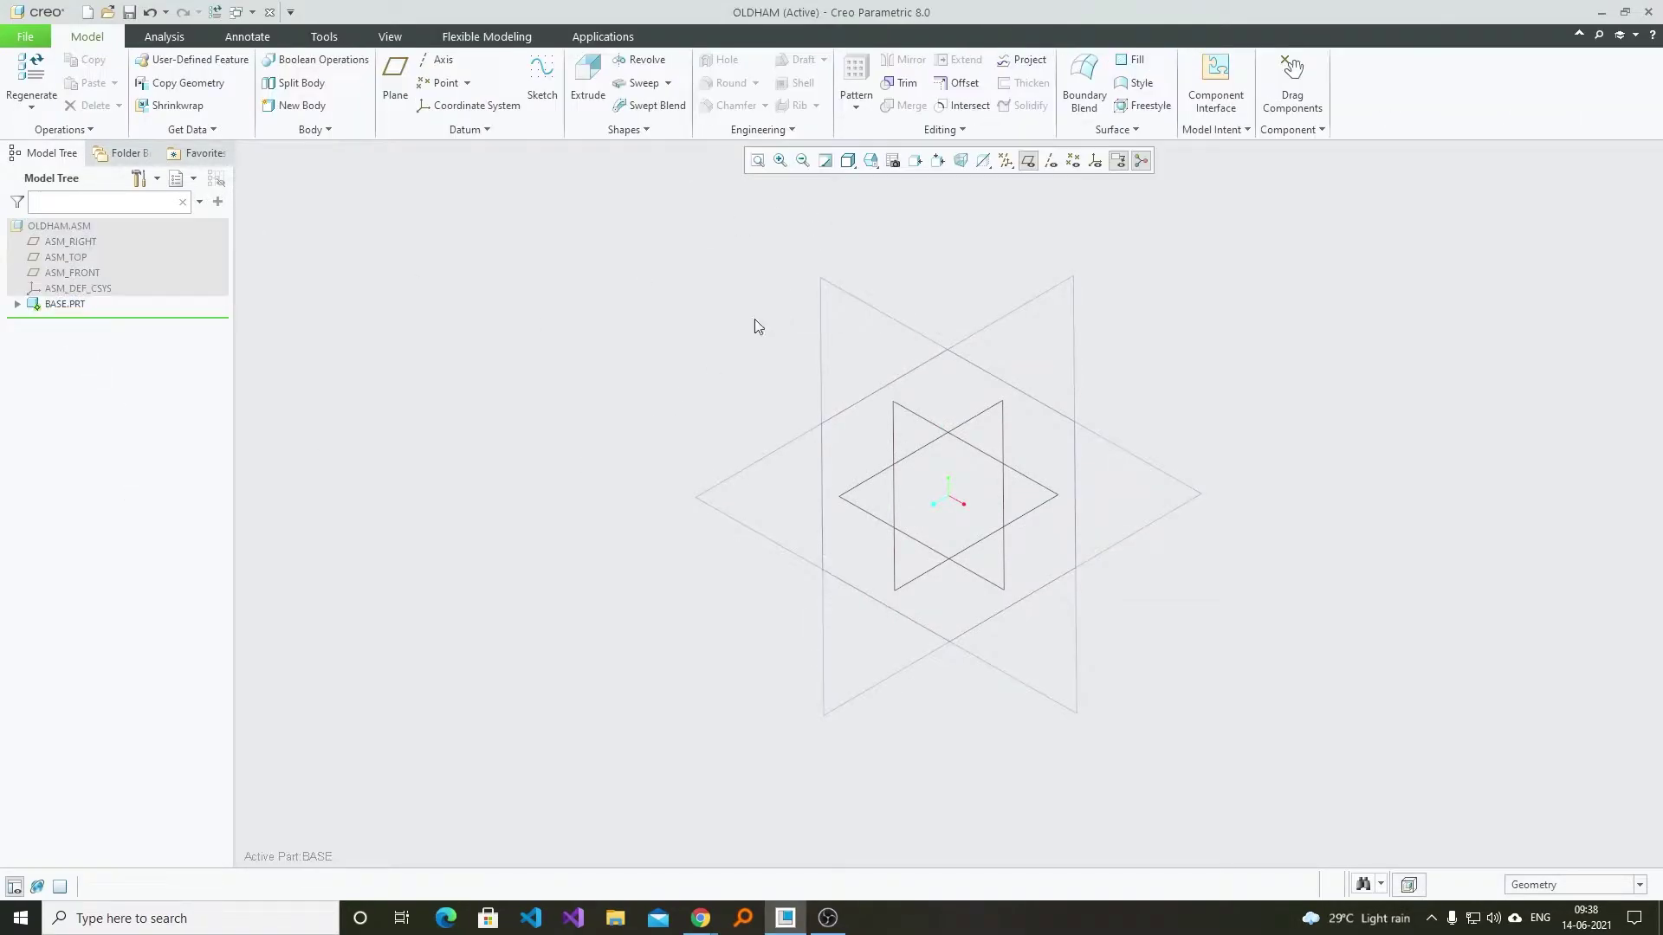
{"action": "left_click", "coordinate": [587, 82]}
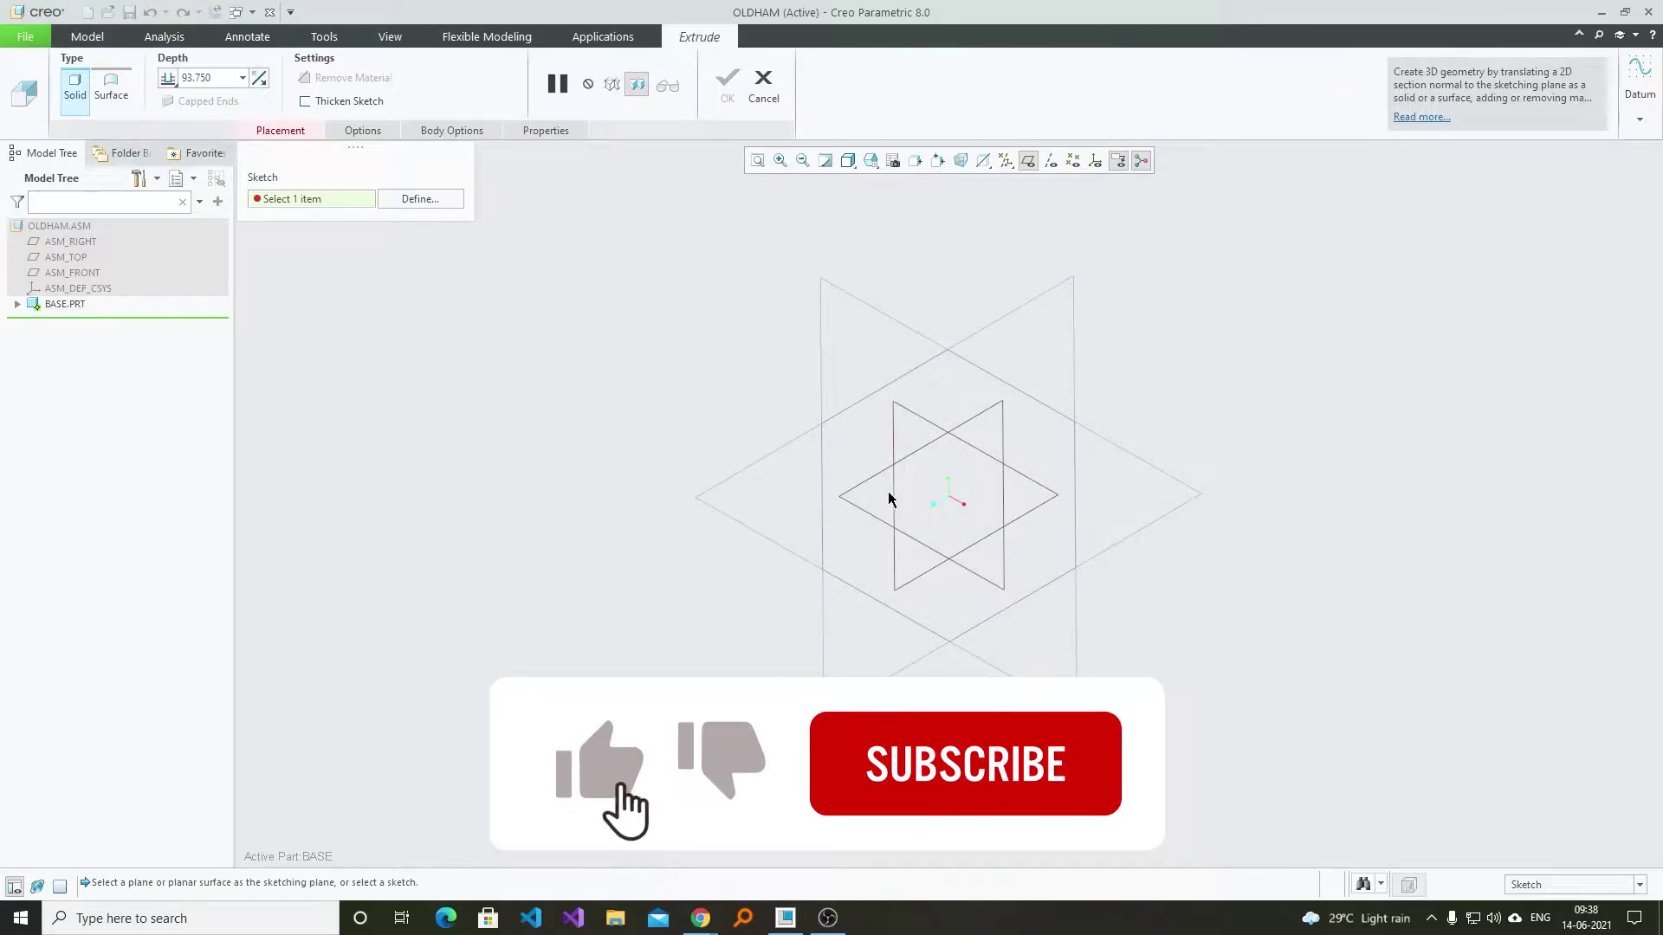
{"action": "left_click", "coordinate": [949, 503]}
{"action": "left_click", "coordinate": [768, 391]}
{"action": "middle_click", "coordinate": [856, 290]}
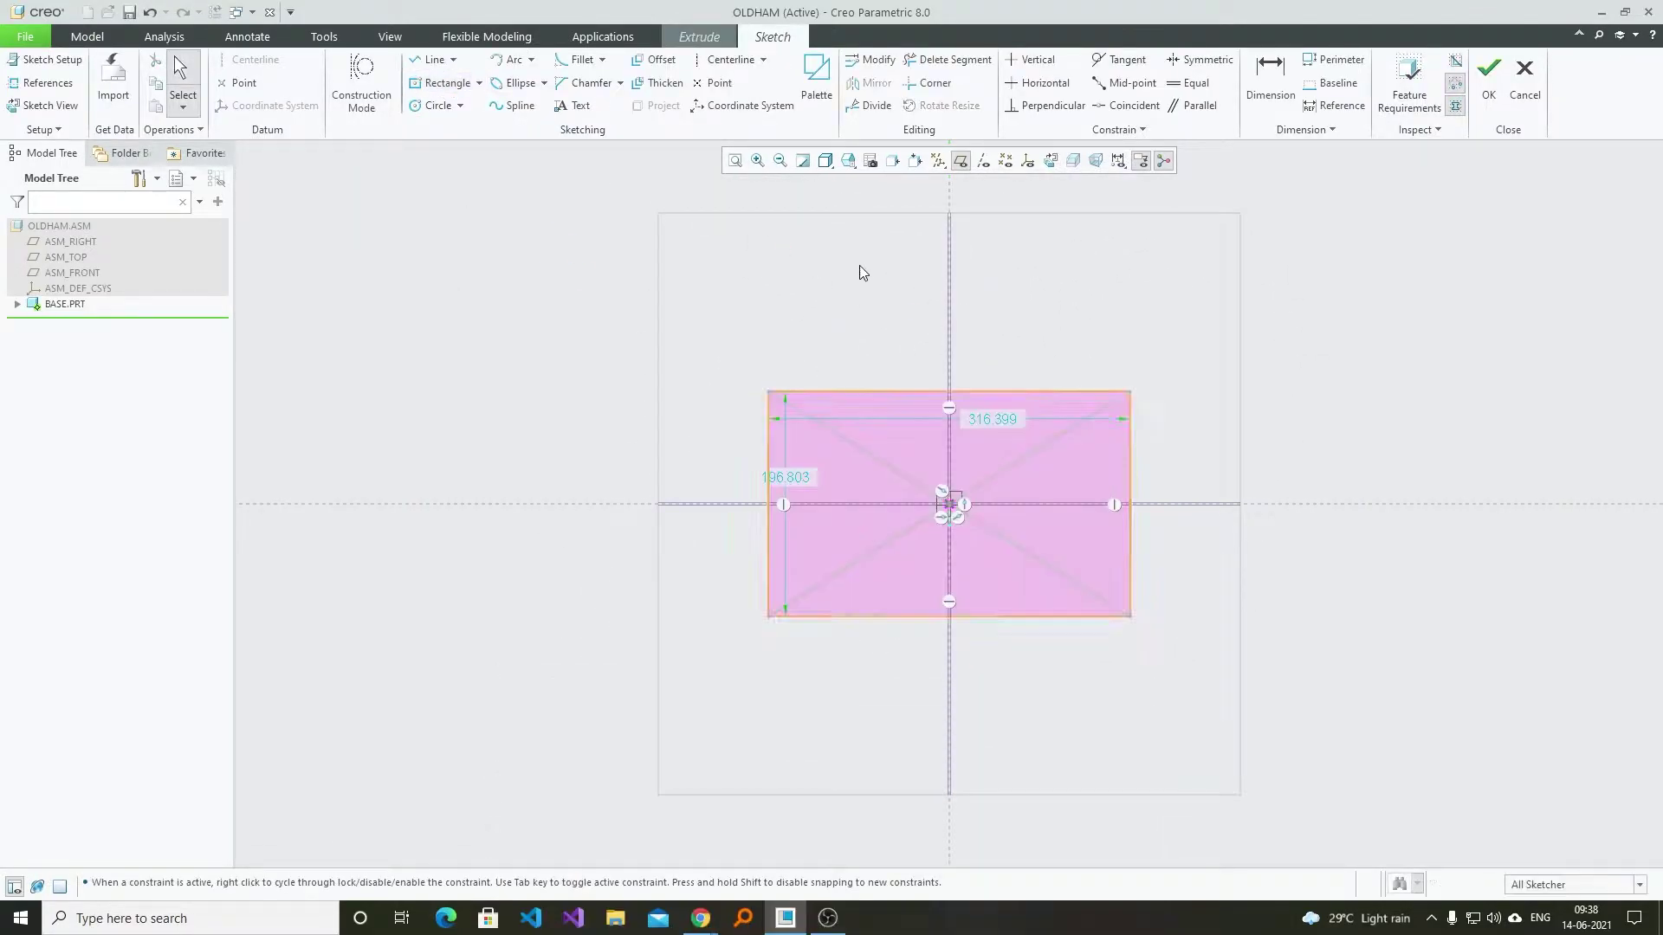
- Set the rectangle's width to 350 mm and its height to 160 mm, and finish the sketch
{"action": "double_click", "coordinate": [1003, 414]}
{"action": "type", "text": "350"}
{"action": "key", "text": "Return"}
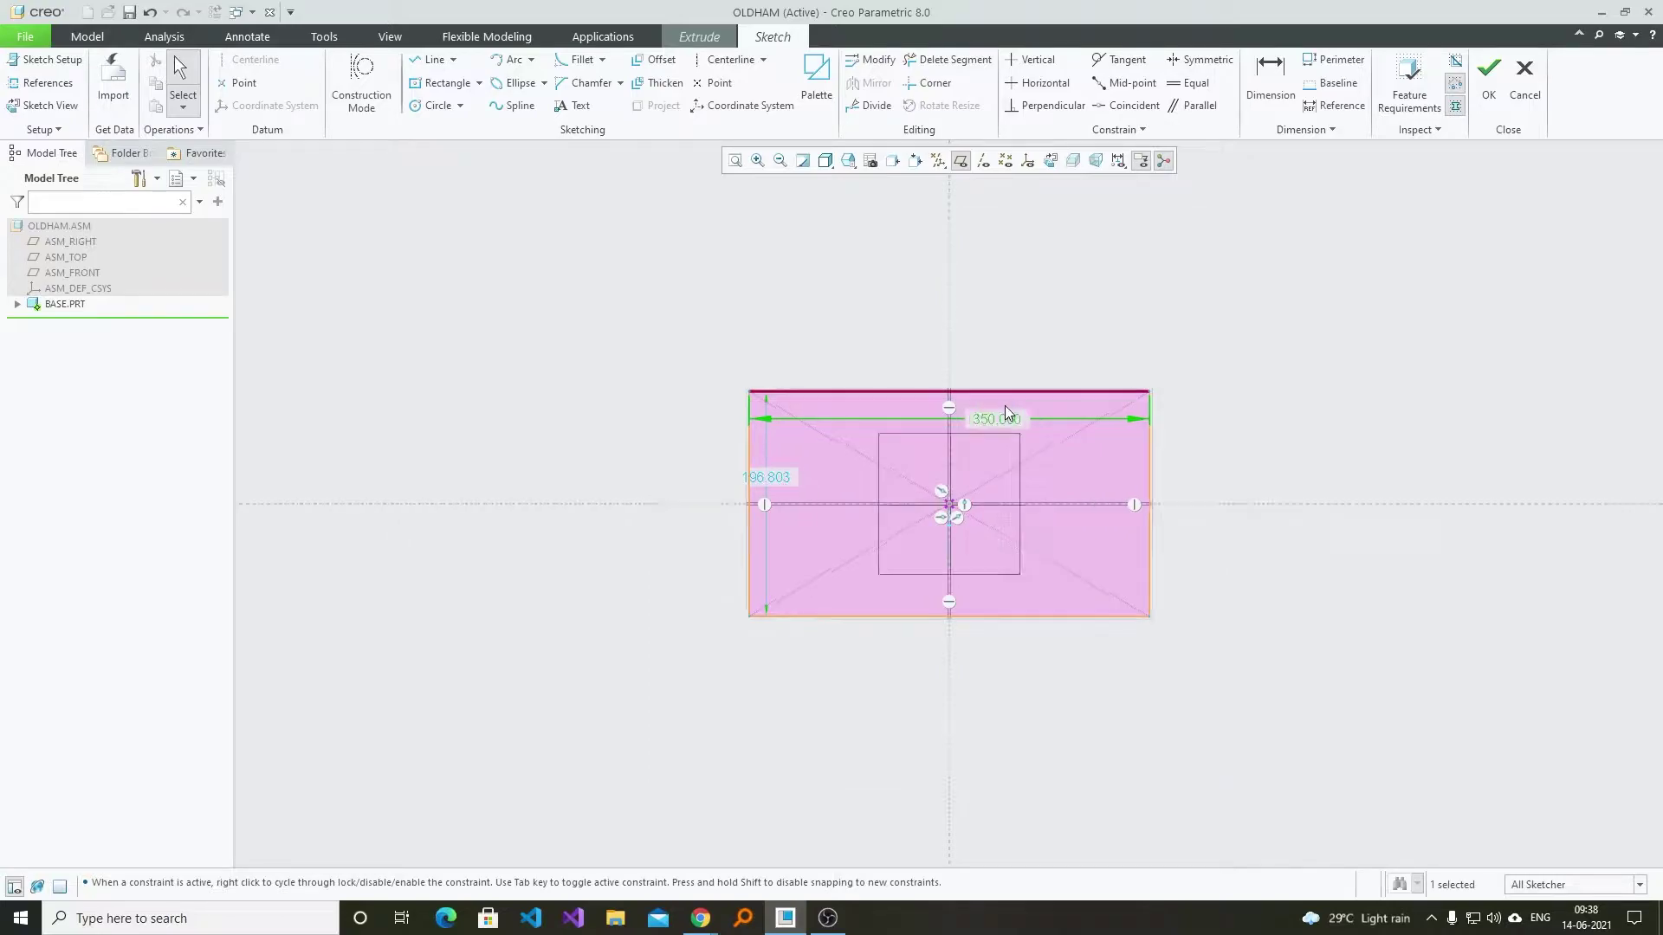
{"action": "double_click", "coordinate": [789, 476]}
{"action": "type", "text": "150"}
{"action": "key", "text": "Return"}
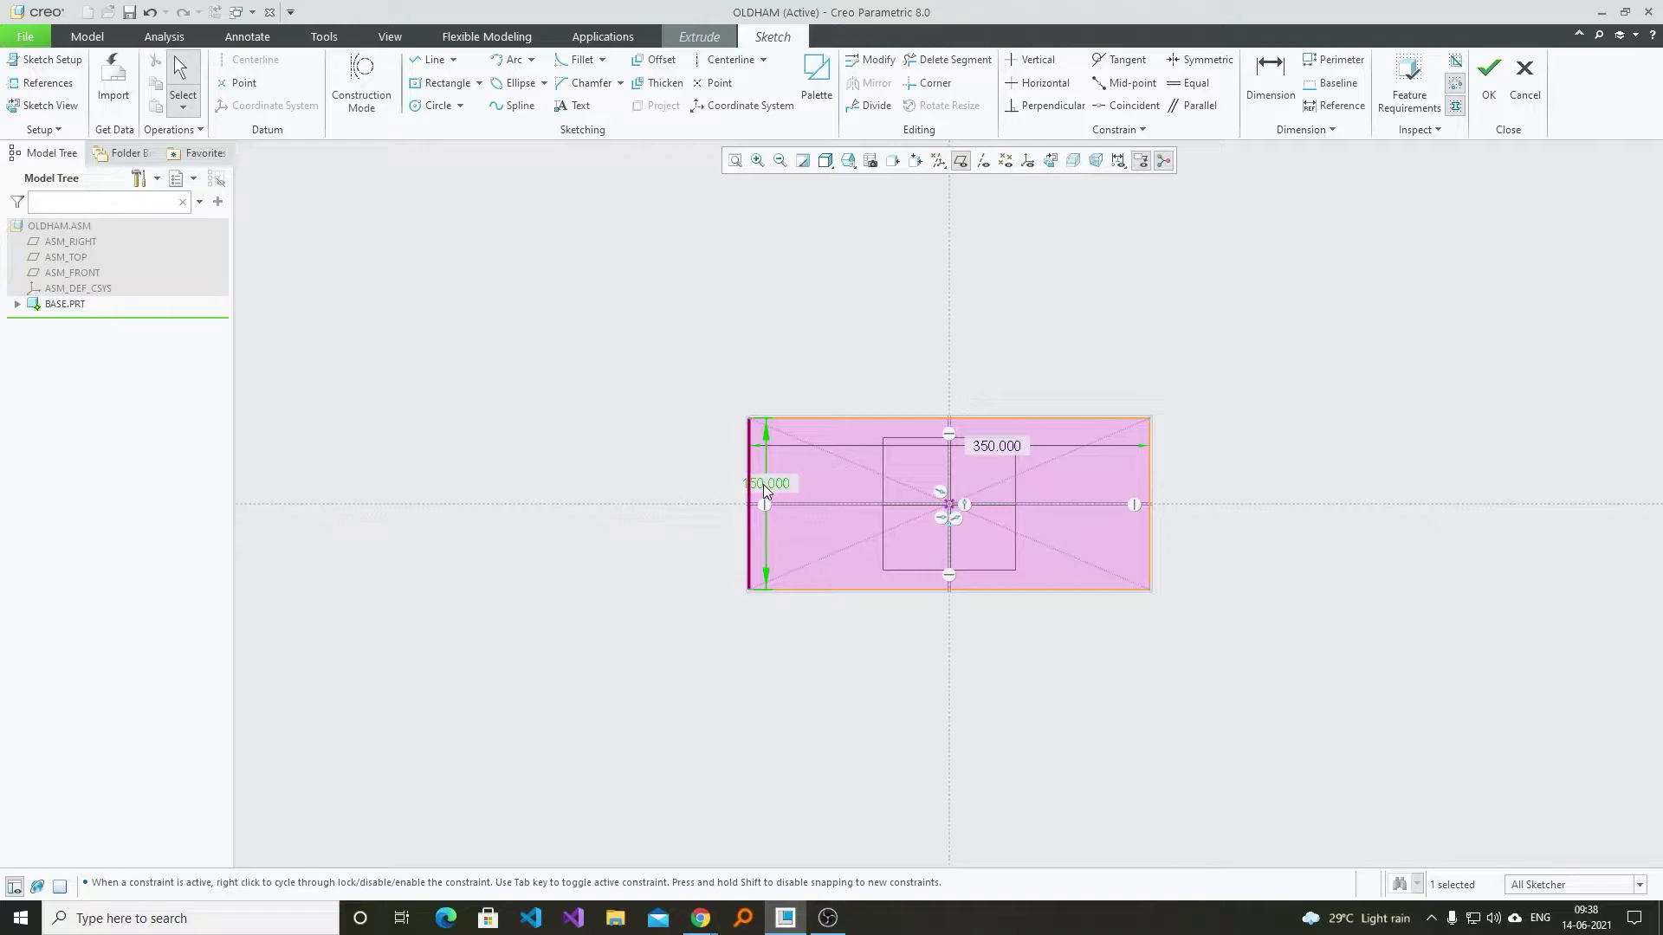
{"action": "type", "text": "160"}
{"action": "key", "text": "Return"}
{"action": "left_click", "coordinate": [1488, 87]}
- Extrude the rectangle to a depth of 15 mm to form the base plate
{"action": "double_click", "coordinate": [212, 77]}
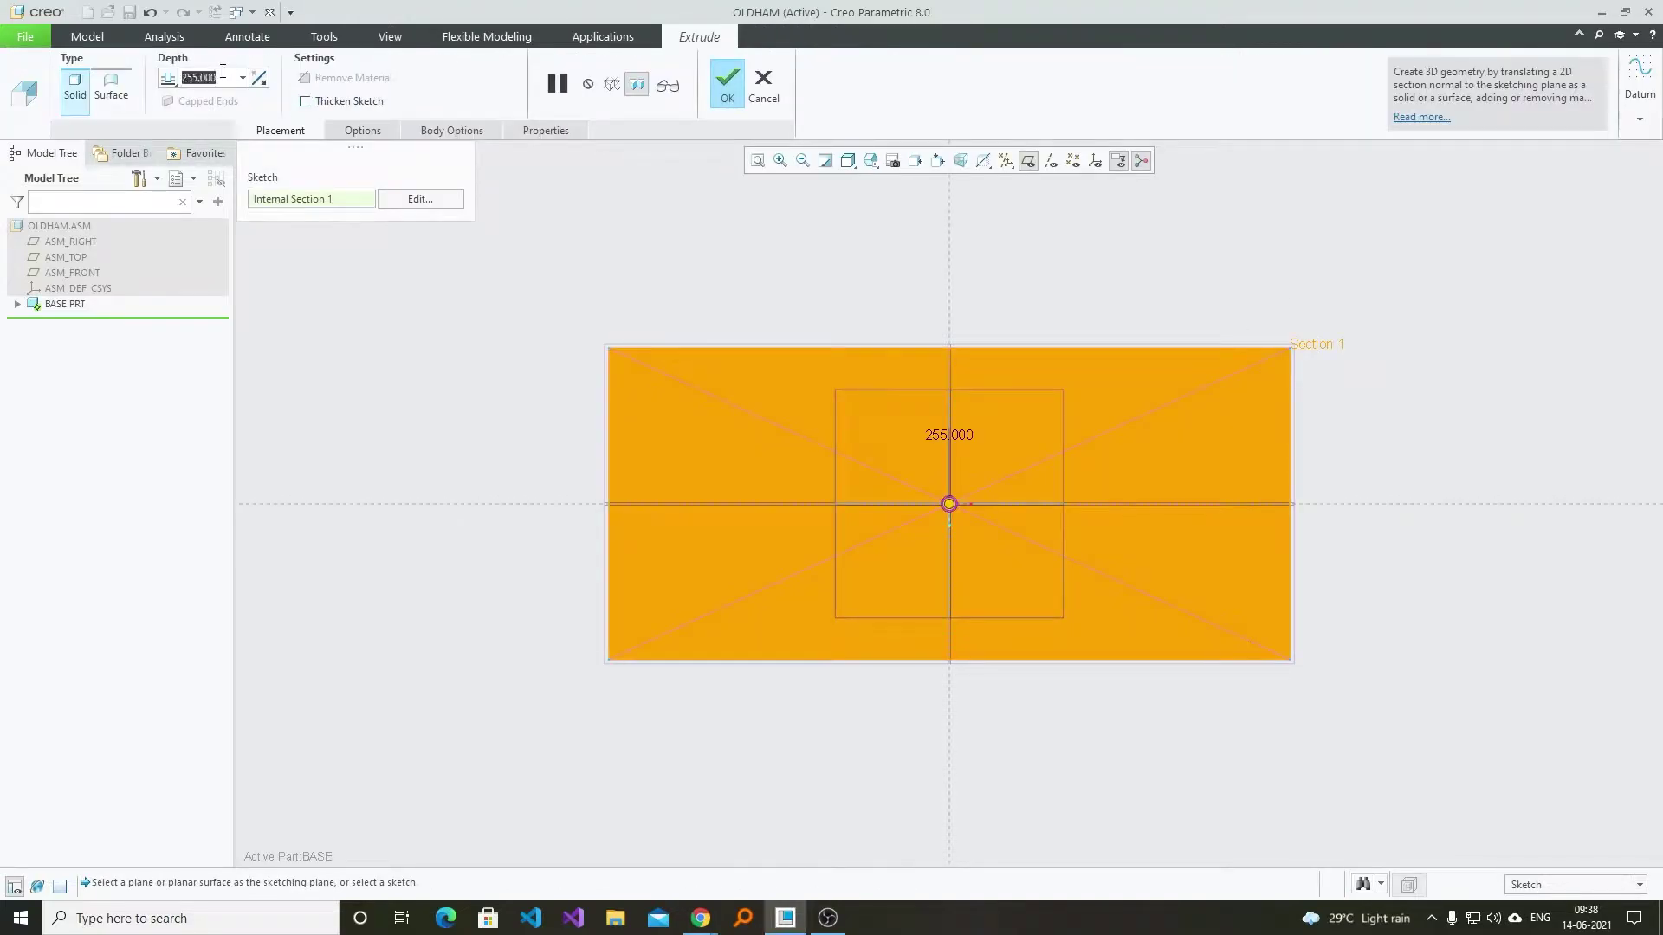
{"action": "type", "text": "15"}
{"action": "key", "text": "Return"}
{"action": "left_click", "coordinate": [169, 87]}
{"action": "left_click", "coordinate": [727, 84]}
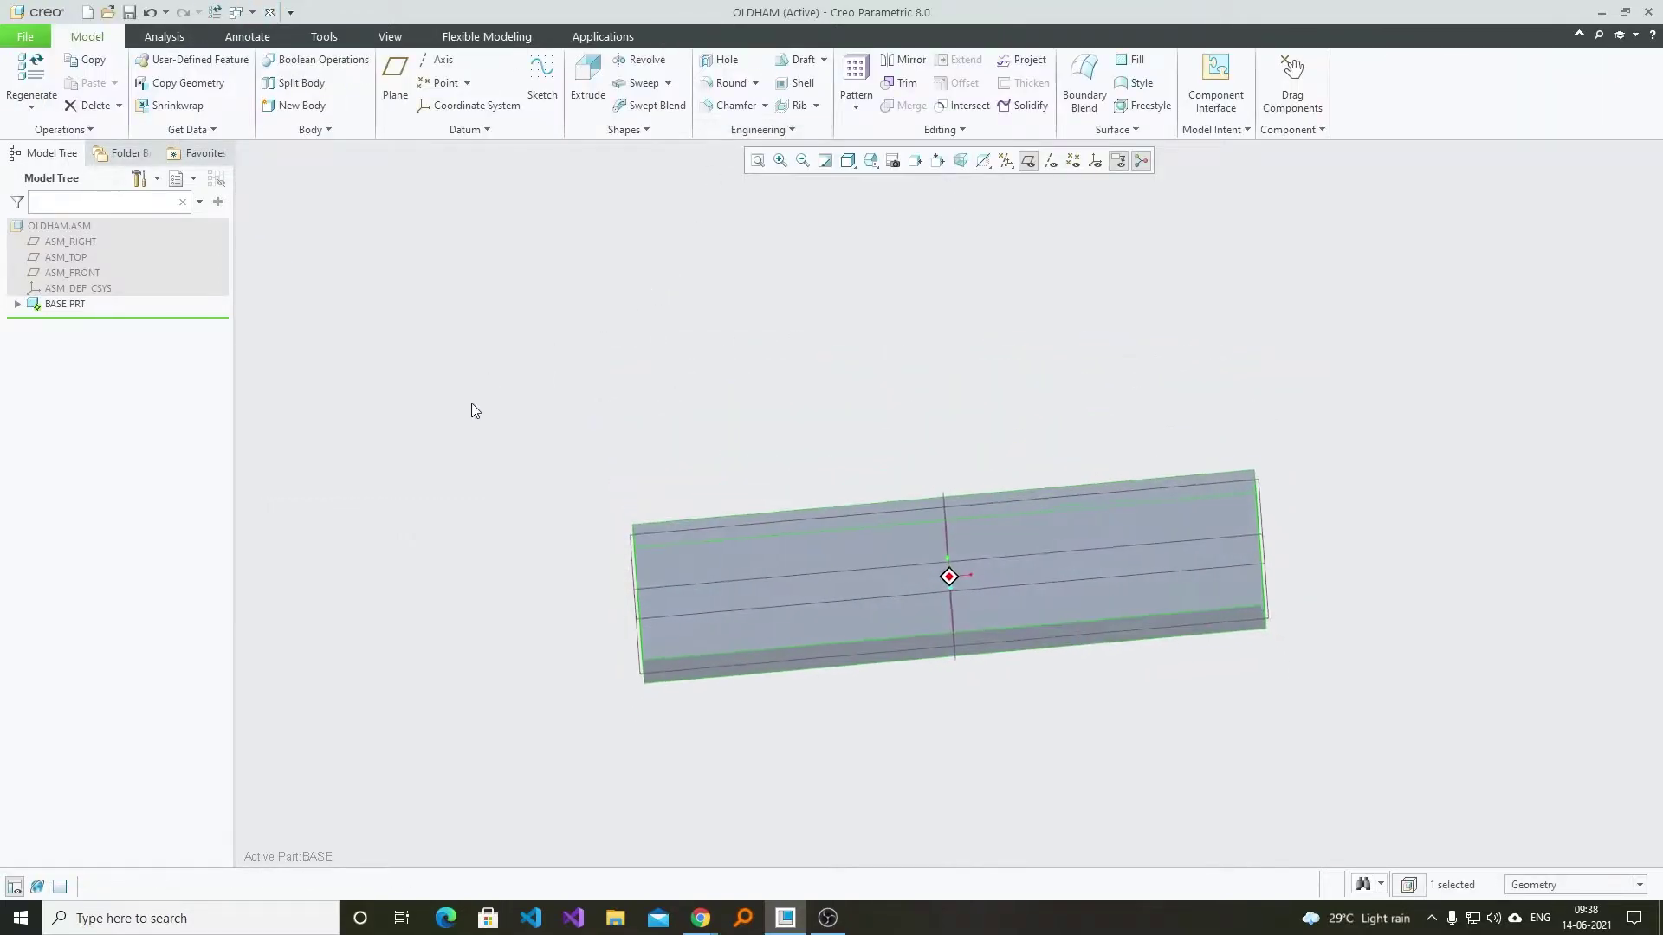
{"action": "middle_click_drag", "start_coordinate": [471, 403], "coordinate": [425, 372]}
{"action": "left_click", "coordinate": [58, 226]}
{"action": "left_click", "coordinate": [67, 141]}
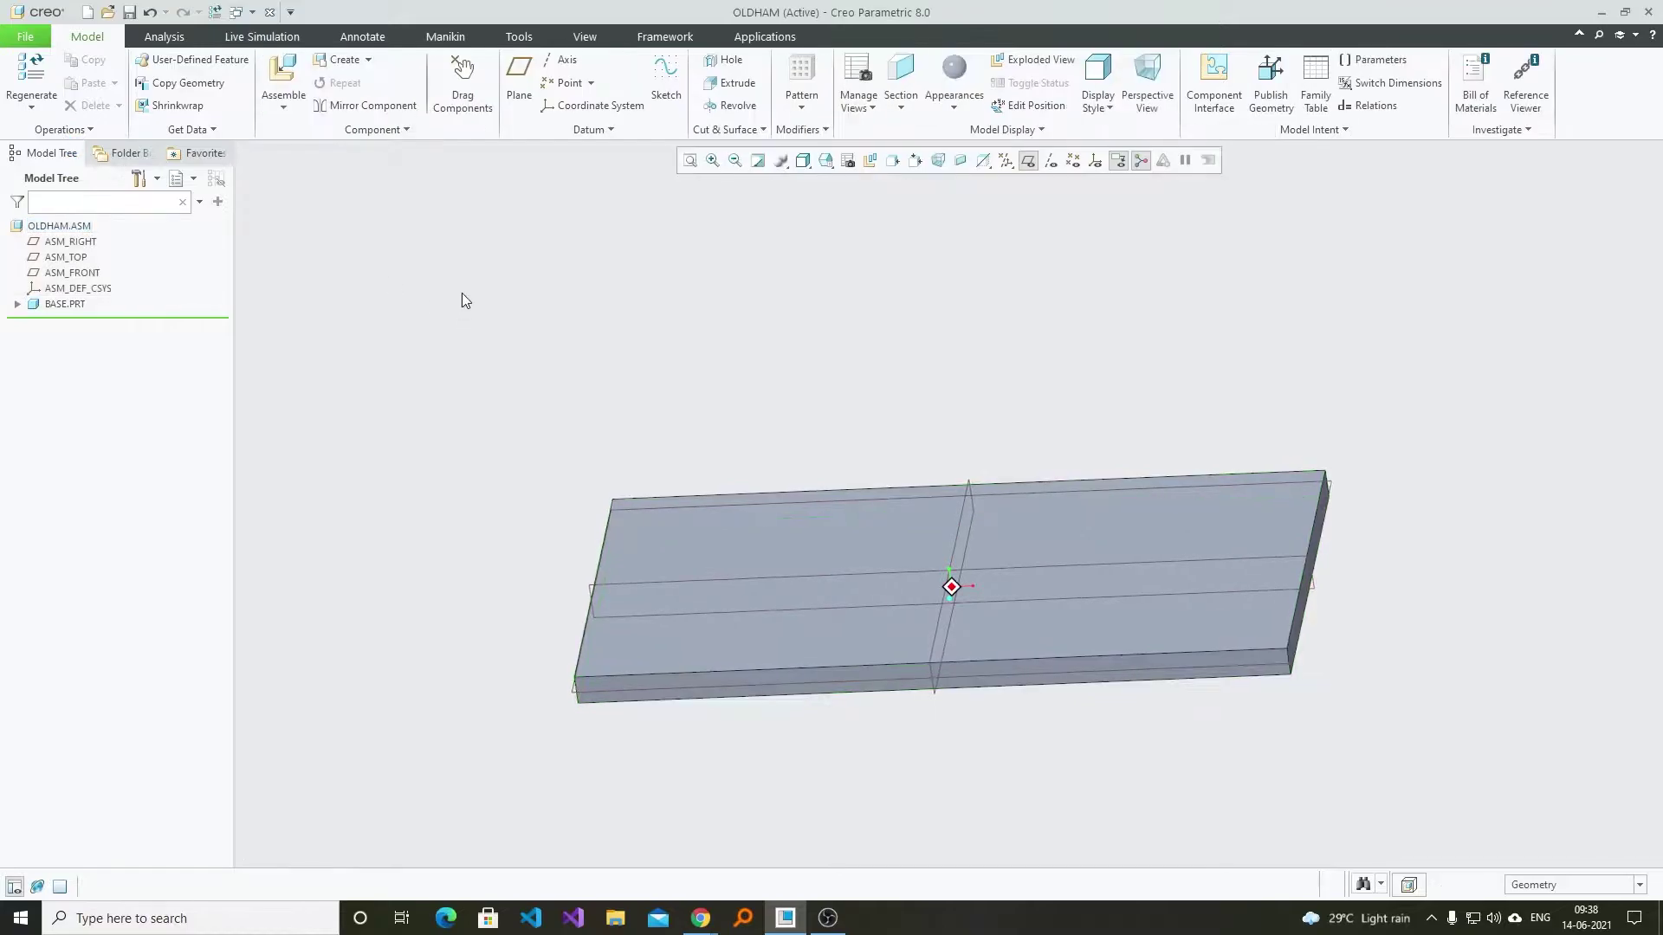
{"action": "left_click", "coordinate": [600, 516]}
{"action": "left_click", "coordinate": [647, 427]}
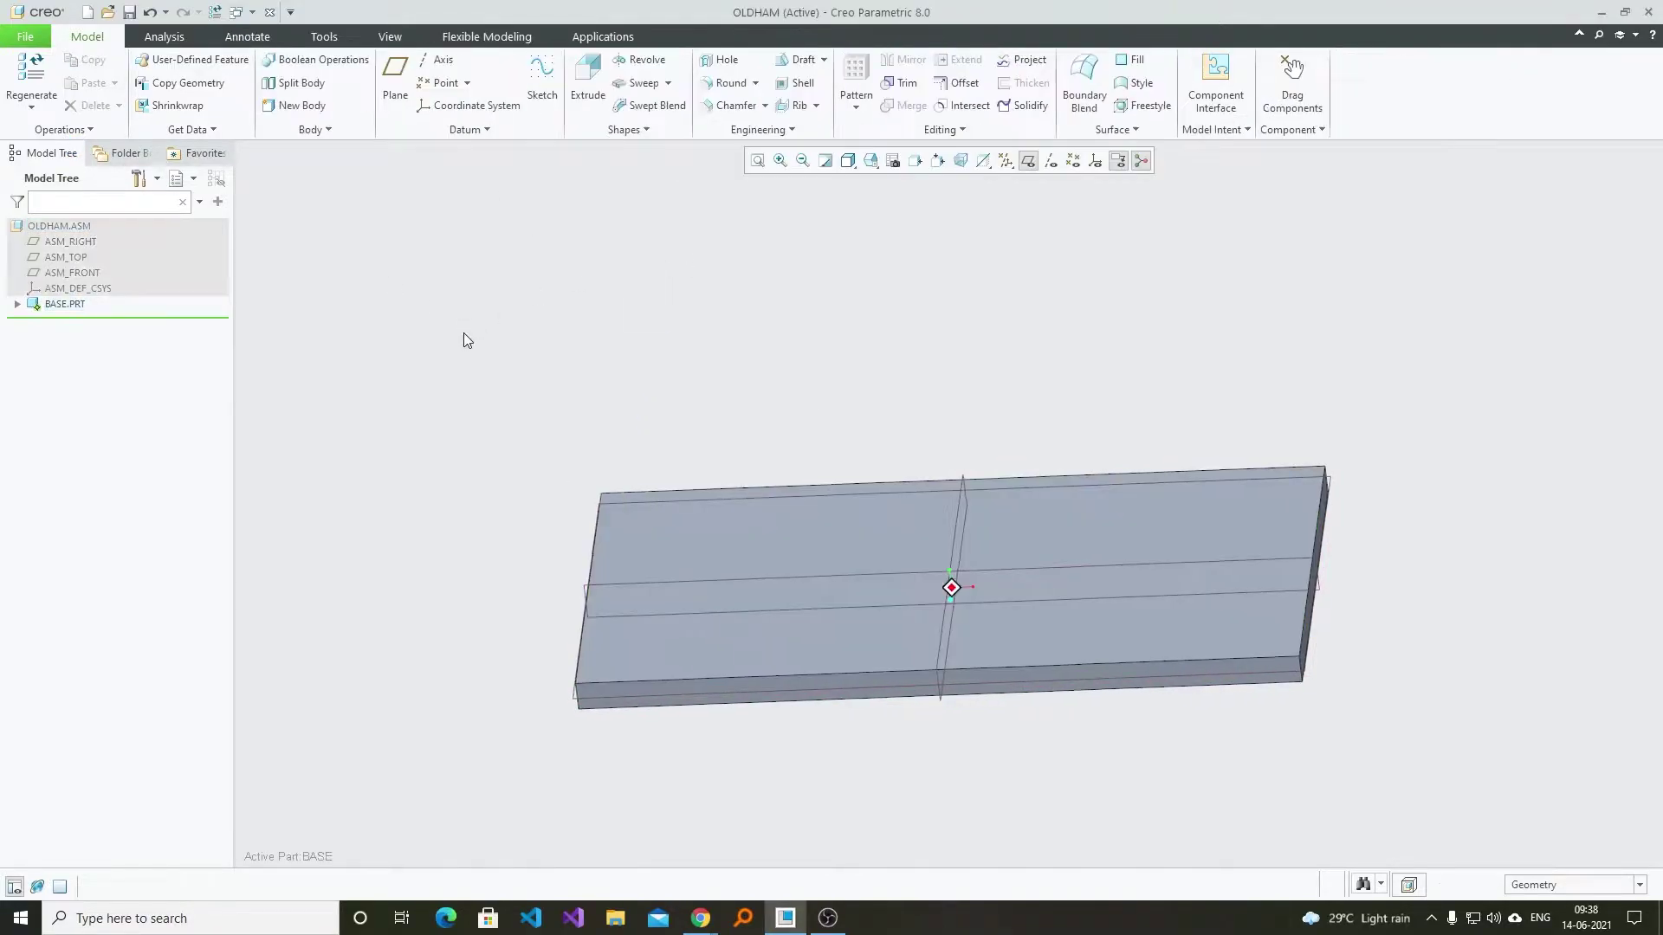
- Start an extrusion sketch on the plate's top face and draw a corner rectangle along its left short edge, spanning the plate's full depth
{"action": "left_click", "coordinate": [588, 78]}
{"action": "left_click", "coordinate": [667, 530]}
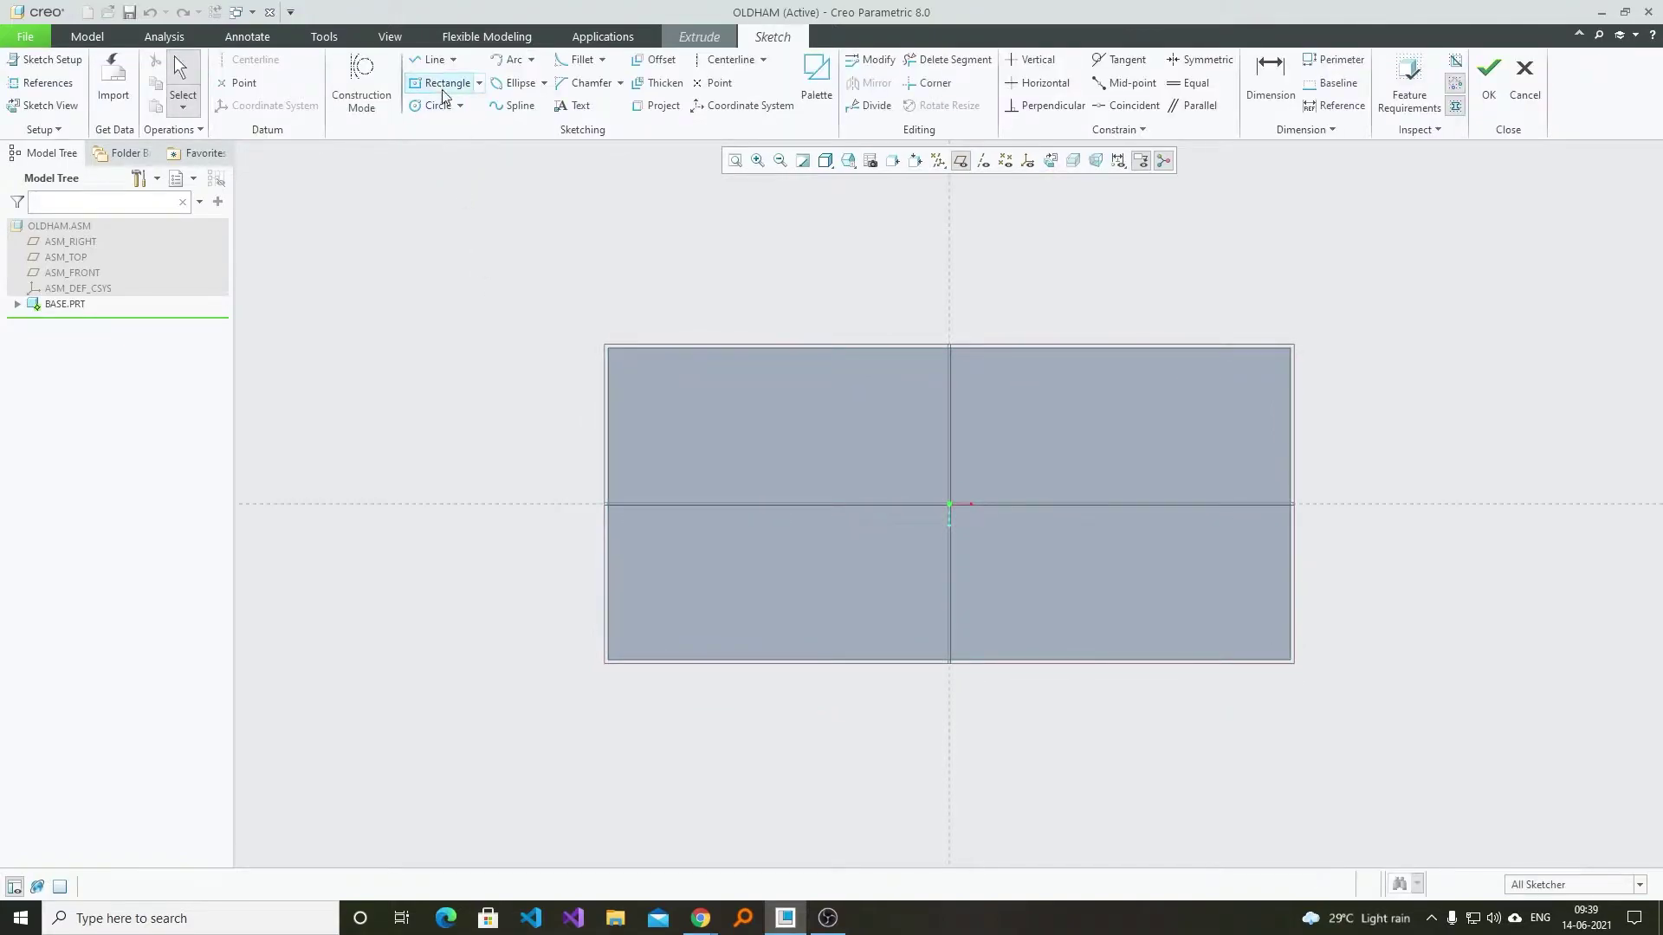
{"action": "left_click", "coordinate": [479, 83]}
{"action": "left_click", "coordinate": [478, 104]}
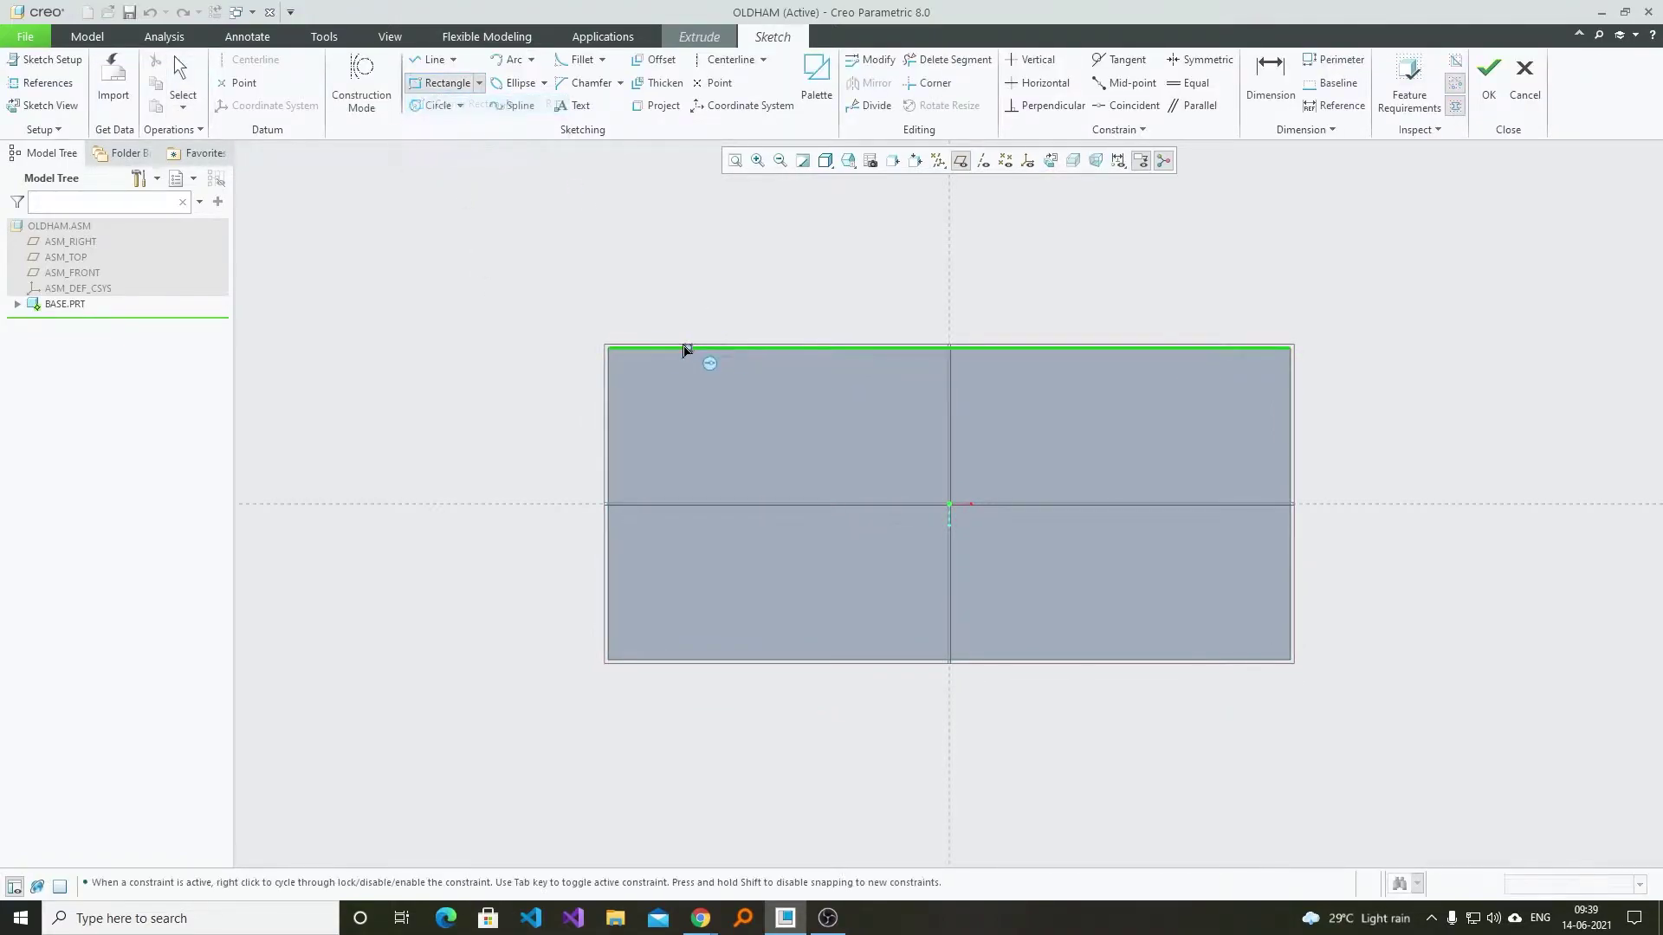
{"action": "left_click", "coordinate": [607, 347]}
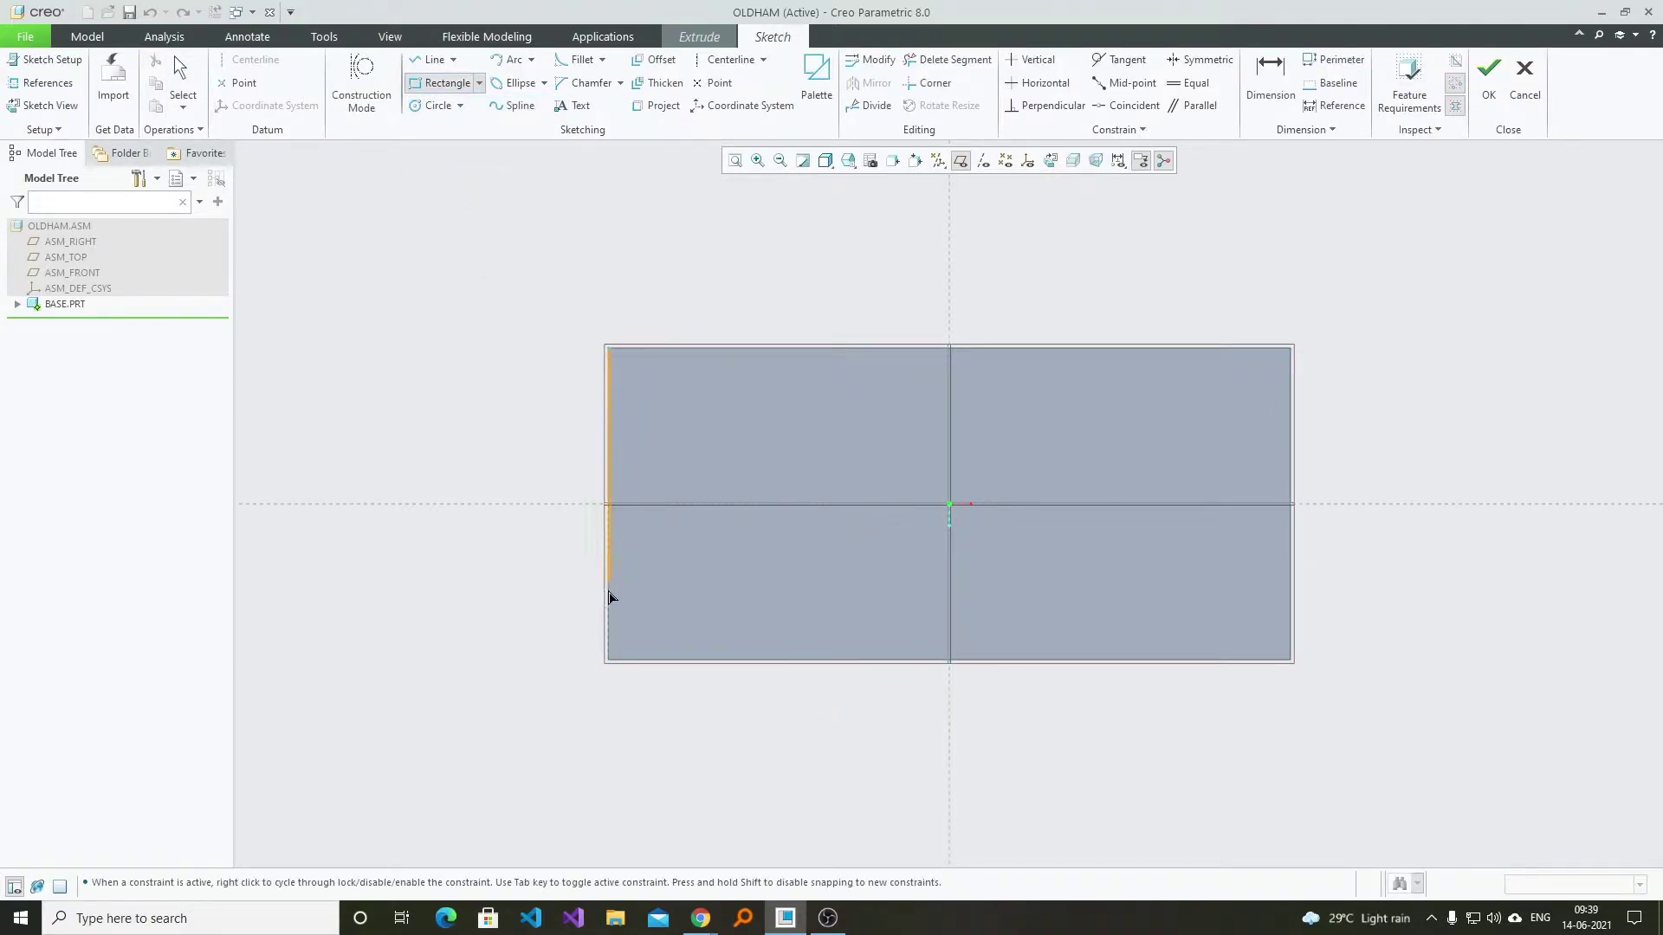
{"action": "left_click", "coordinate": [641, 662]}
{"action": "middle_click", "coordinate": [728, 564]}
- Set the narrow rectangle's width to 20 mm and finish the sketch
{"action": "double_click", "coordinate": [638, 331]}
{"action": "type", "text": "20"}
{"action": "key", "text": "Return"}
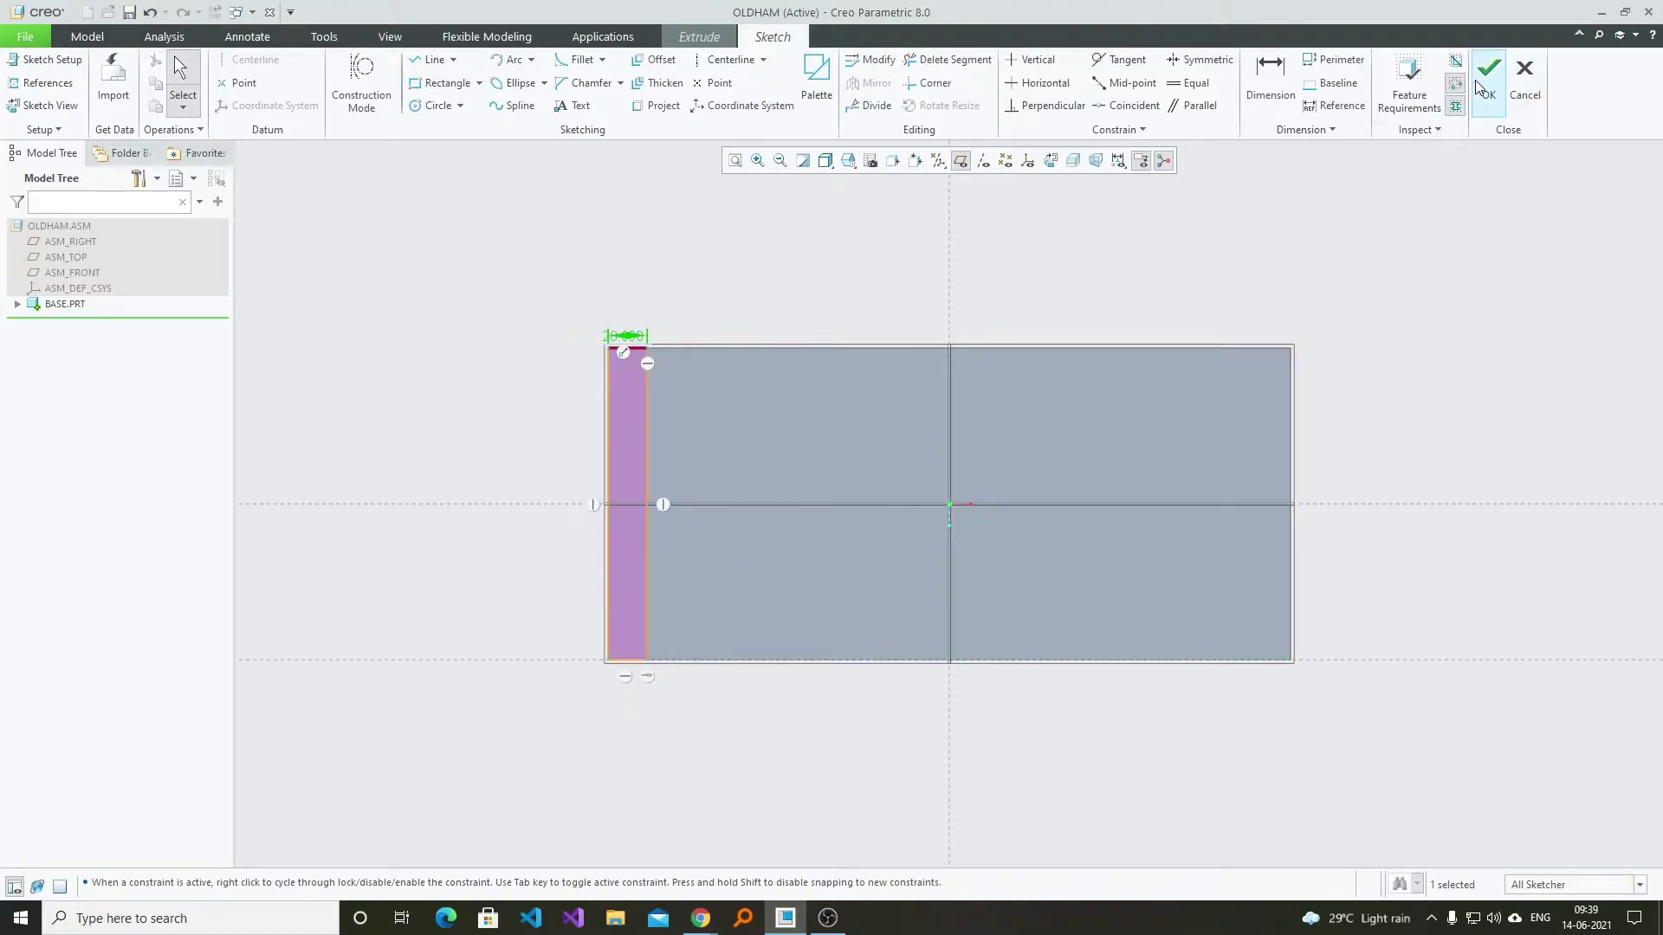
{"action": "left_click", "coordinate": [1487, 83]}
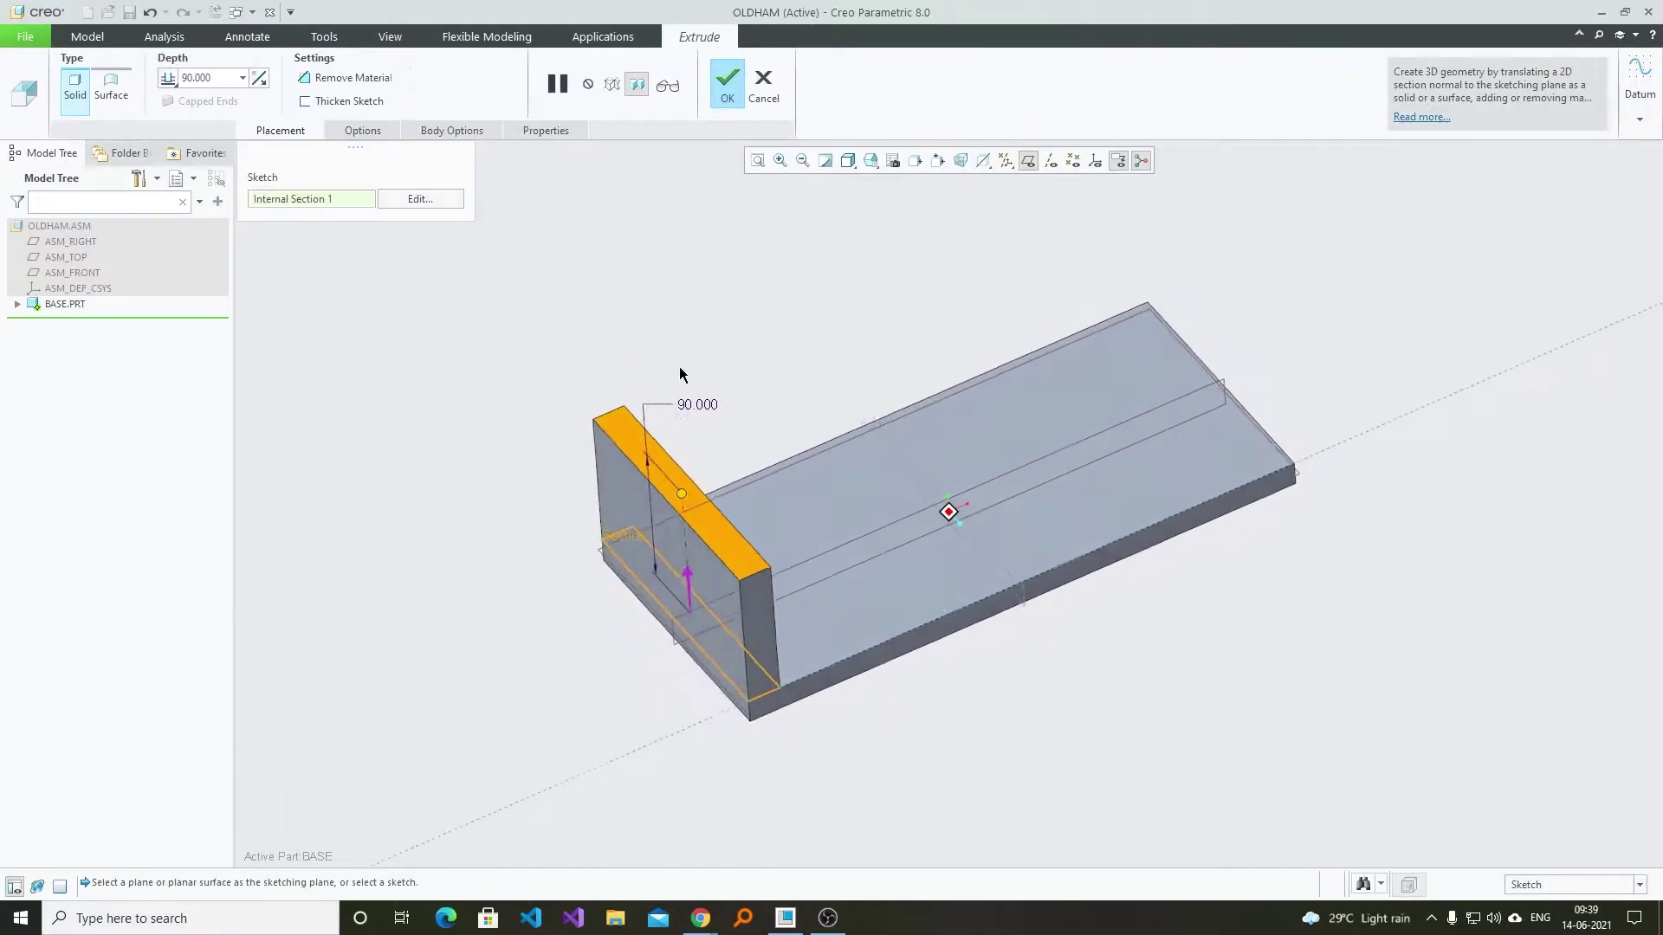
- Extrude the narrow rectangle 150 mm upward as an end wall and mirror it about the part's RIGHT datum plane
{"action": "middle_click_drag", "start_coordinate": [689, 379], "coordinate": [730, 438]}
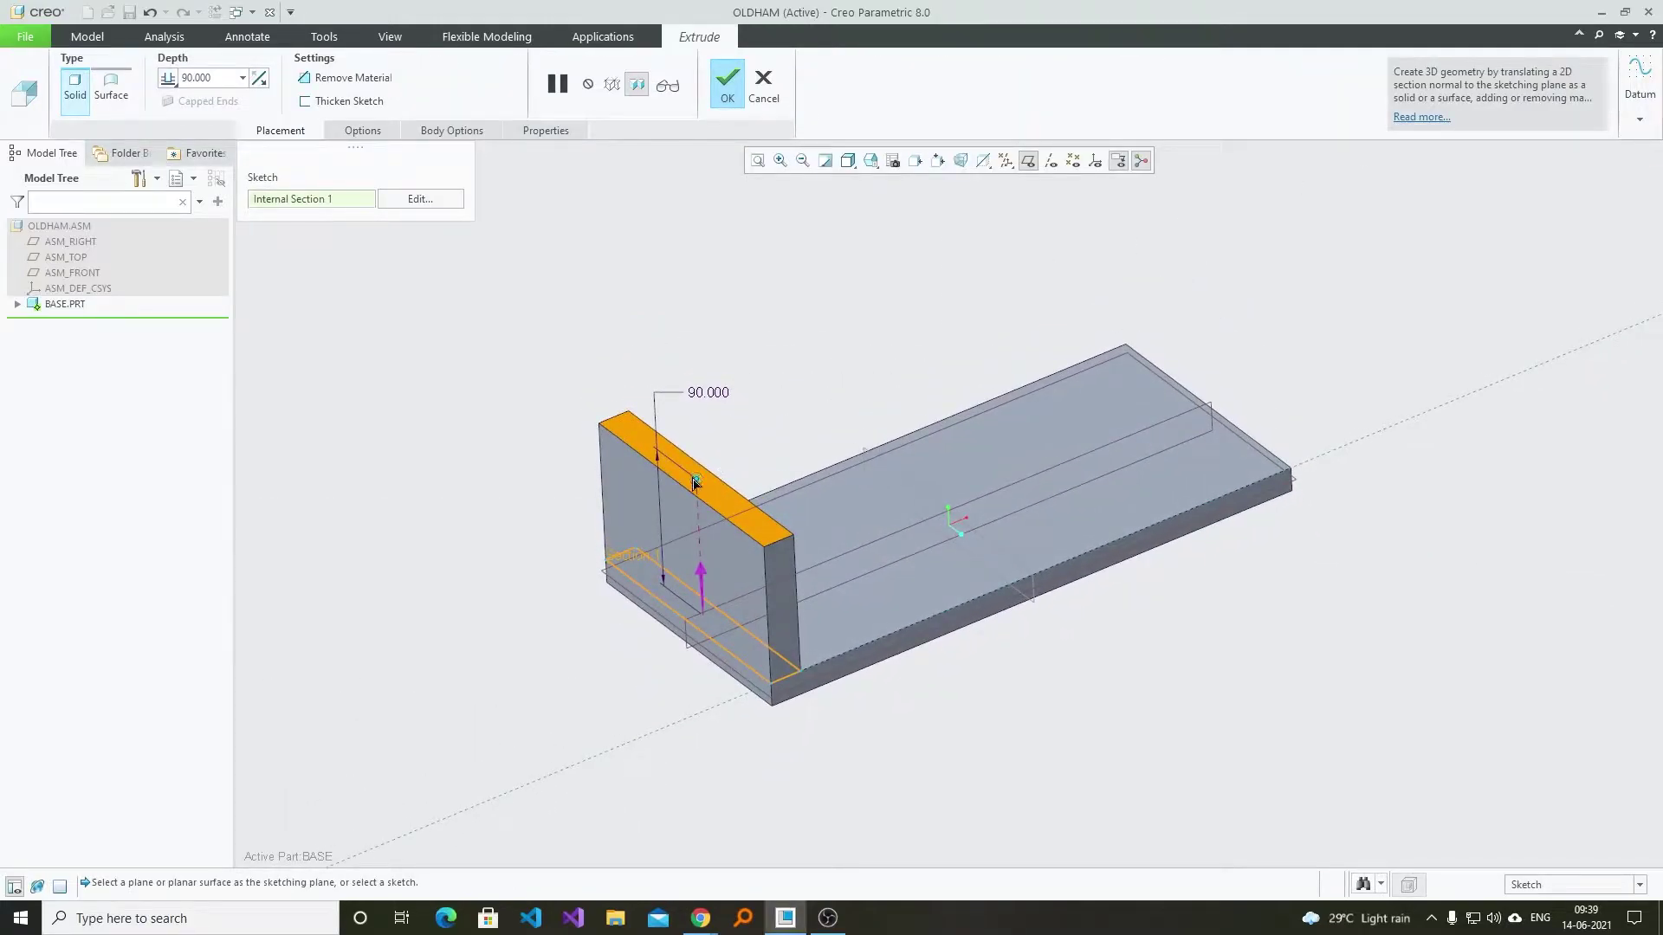
{"action": "left_click_drag", "start_coordinate": [720, 484], "coordinate": [715, 385]}
{"action": "double_click", "coordinate": [706, 295]}
{"action": "type", "text": "150"}
{"action": "key", "text": "Return"}
{"action": "left_click", "coordinate": [727, 83]}
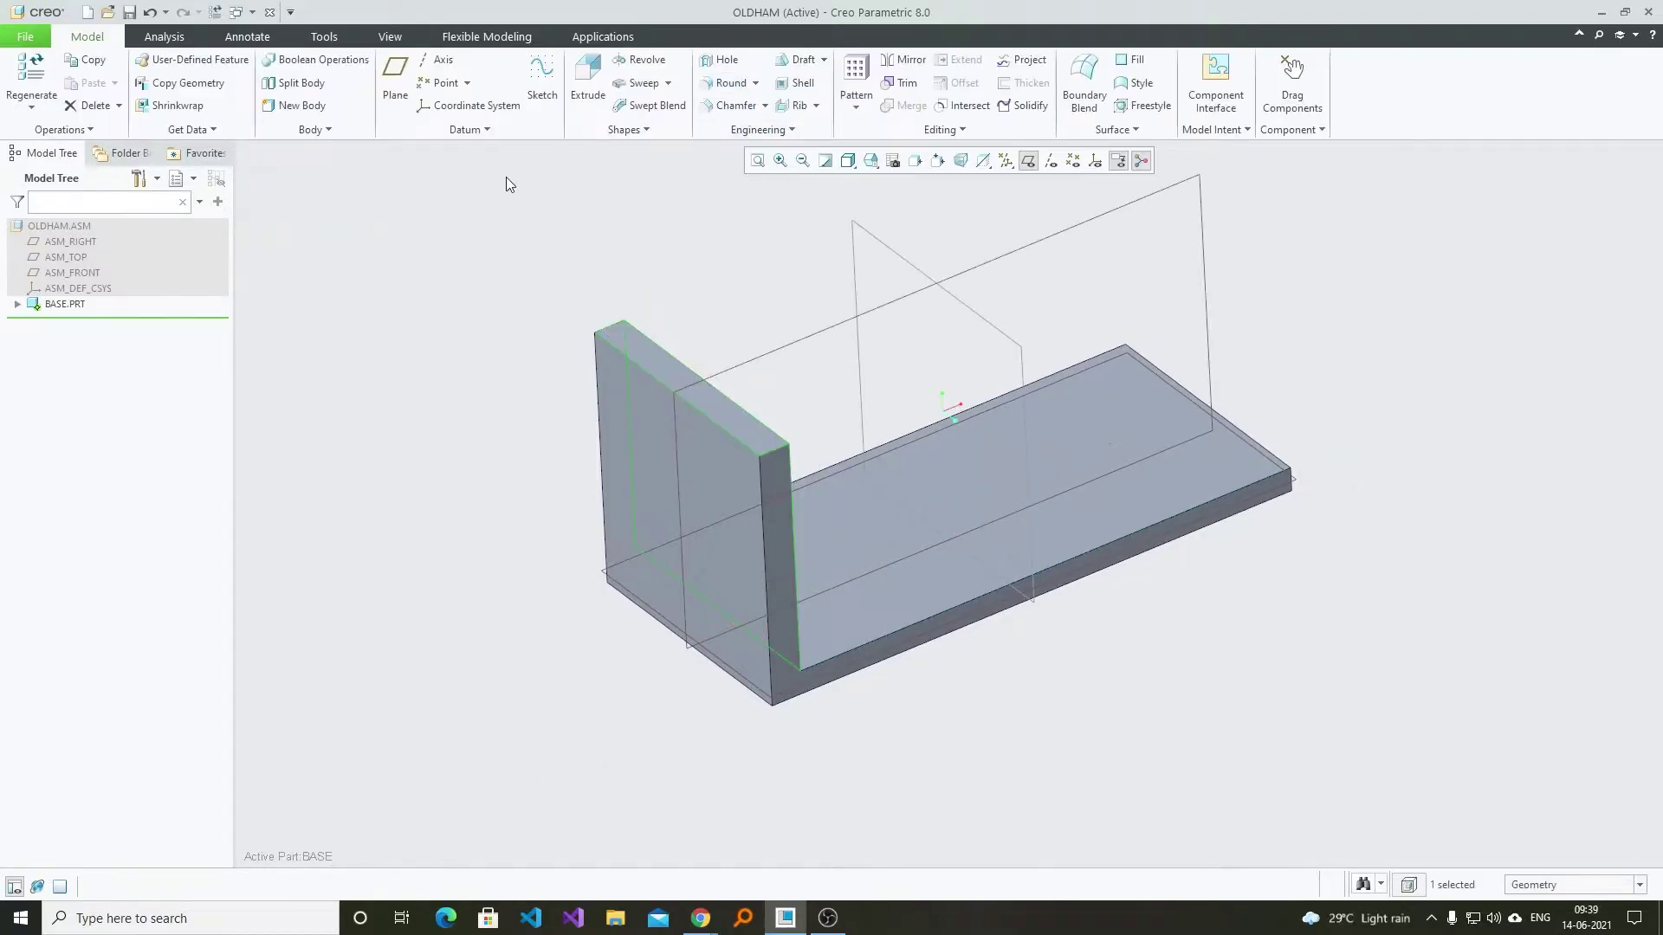
{"action": "left_click", "coordinate": [885, 241]}
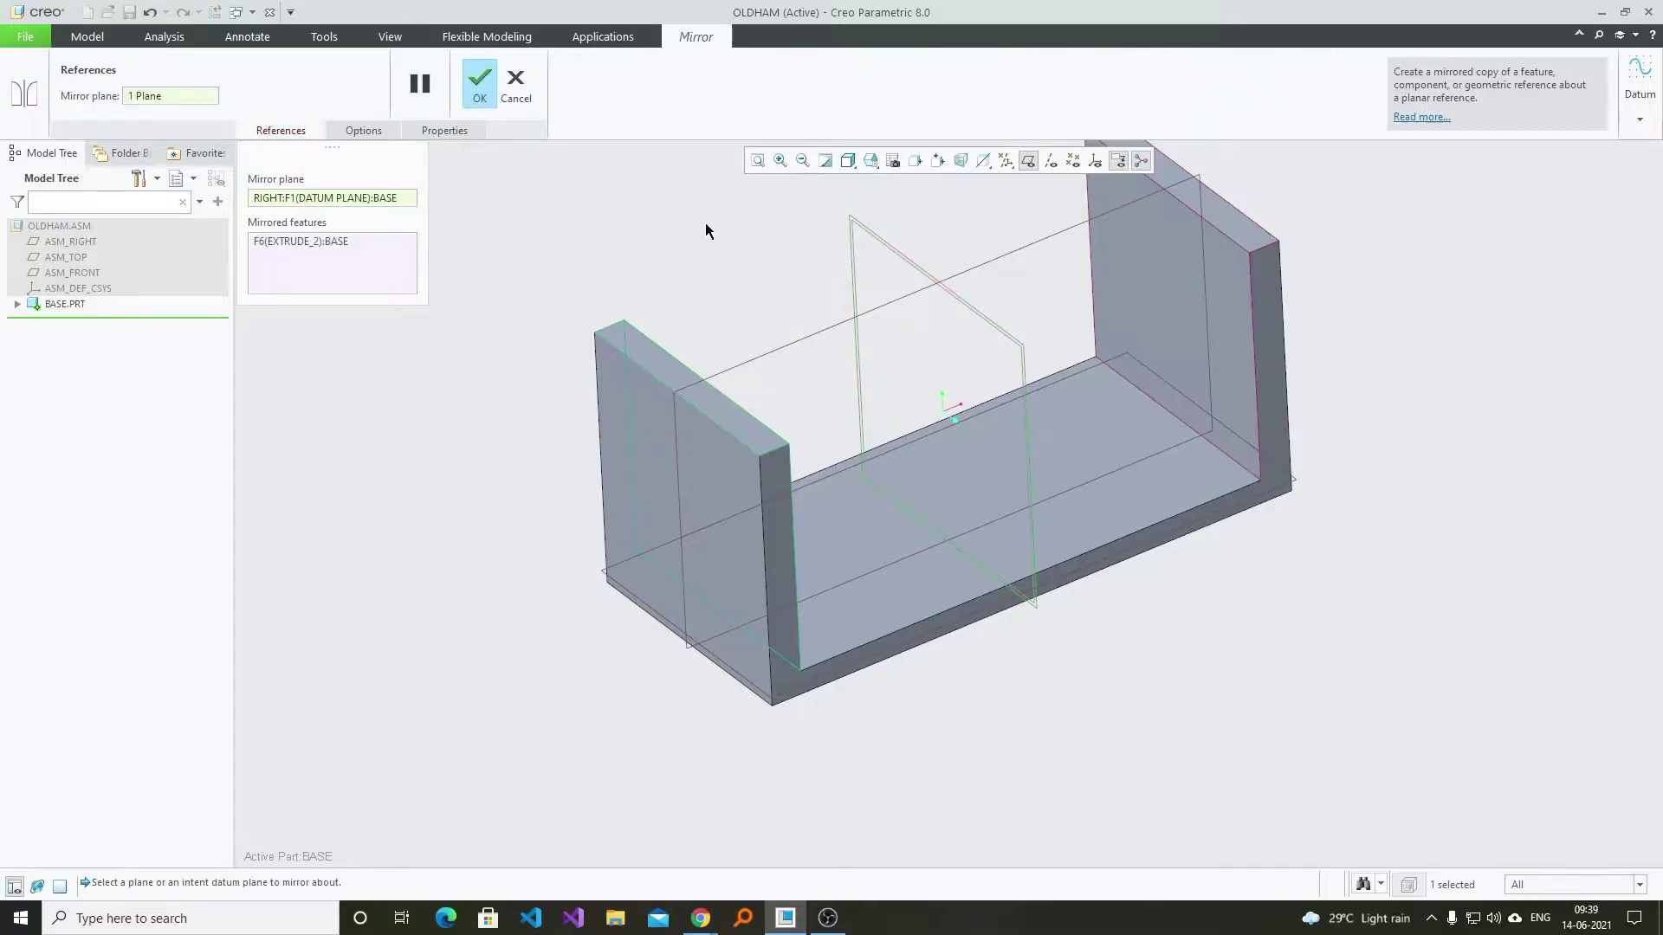
{"action": "middle_click", "coordinate": [707, 222]}
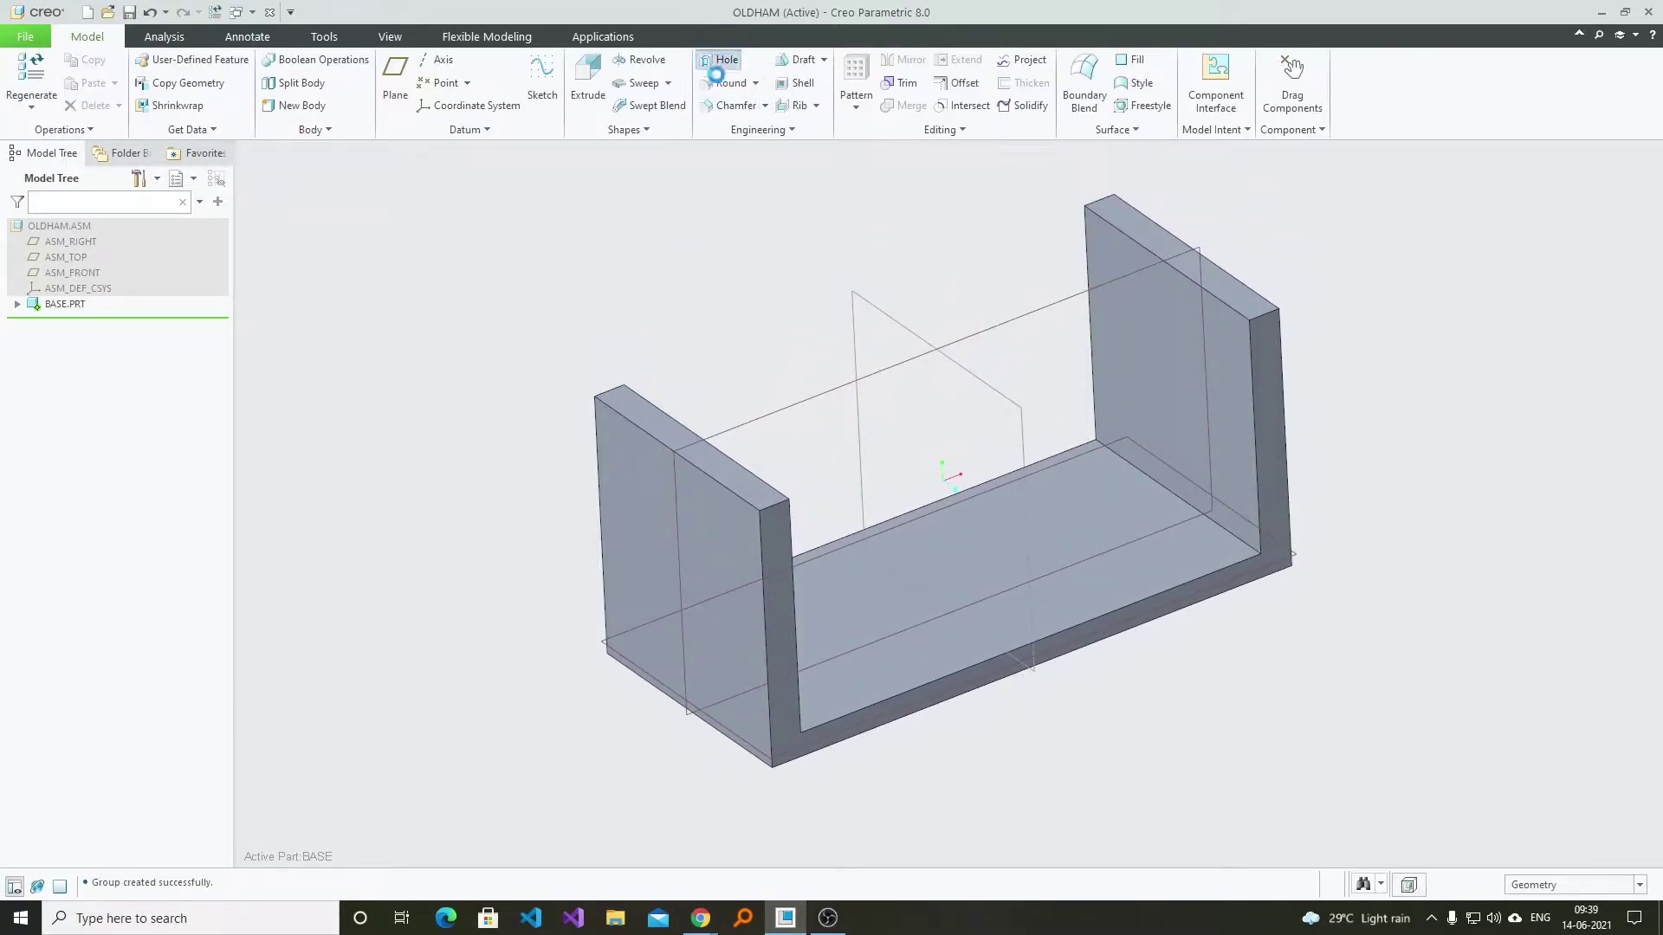
- Place a simple linear hole on the left wall's outer face, with ASM_FRONT and the wall's top face as offset references
{"action": "left_click", "coordinate": [724, 61]}
{"action": "left_click", "coordinate": [693, 504]}
{"action": "right_click", "coordinate": [635, 277]}
{"action": "left_click", "coordinate": [672, 307]}
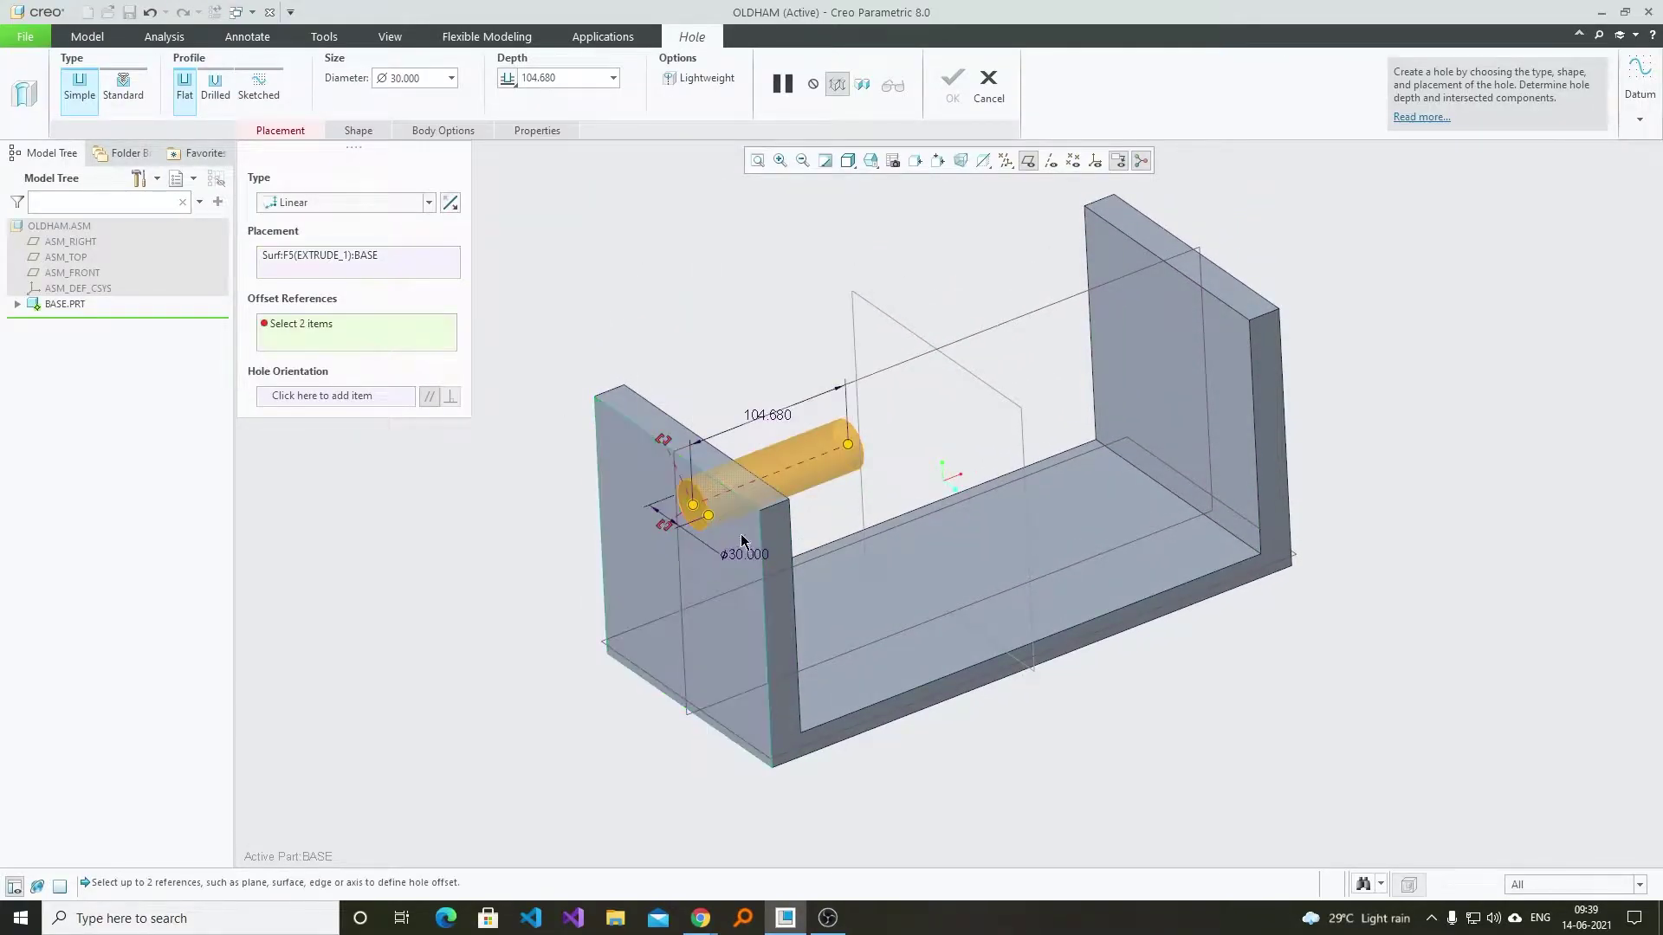
{"action": "scroll", "coordinate": [717, 552], "scroll_direction": "down", "scroll_amount": 3}
{"action": "left_click", "coordinate": [646, 570]}
{"action": "left_click", "coordinate": [589, 303]}
{"action": "scroll", "coordinate": [677, 310], "scroll_direction": "down", "scroll_amount": 3}
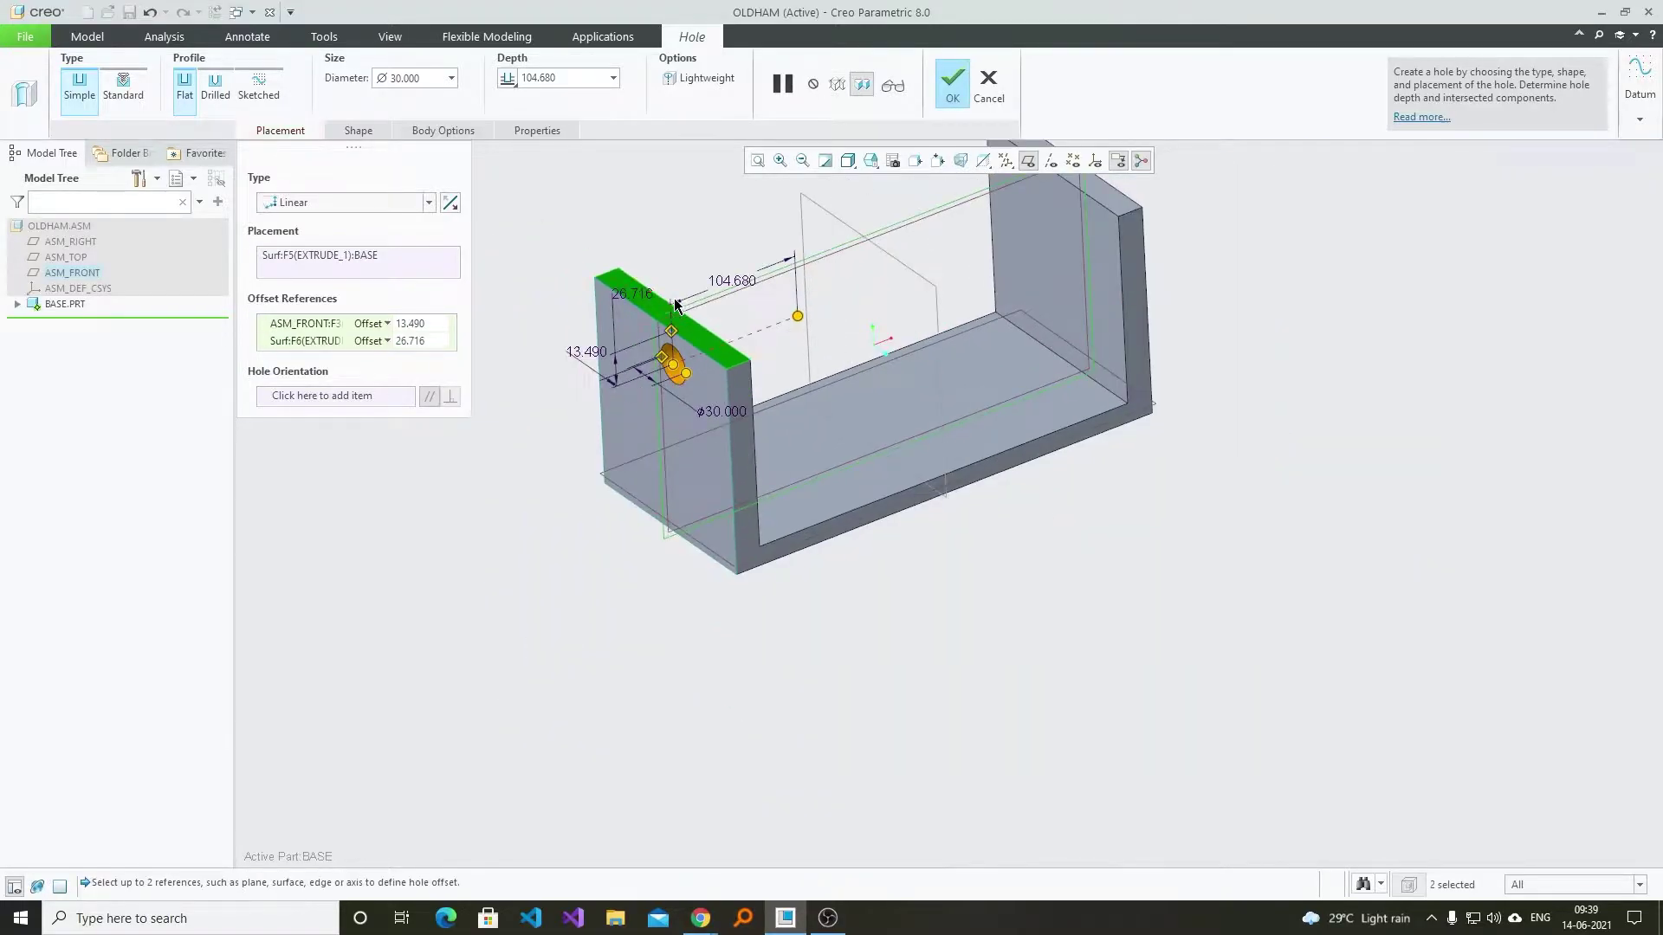
- Set the hole's offset to 30 mm from the wall's top face and 0 from ASM_FRONT
{"action": "double_click", "coordinate": [638, 292]}
{"action": "type", "text": "30"}
{"action": "key", "text": "Return"}
{"action": "double_click", "coordinate": [595, 356]}
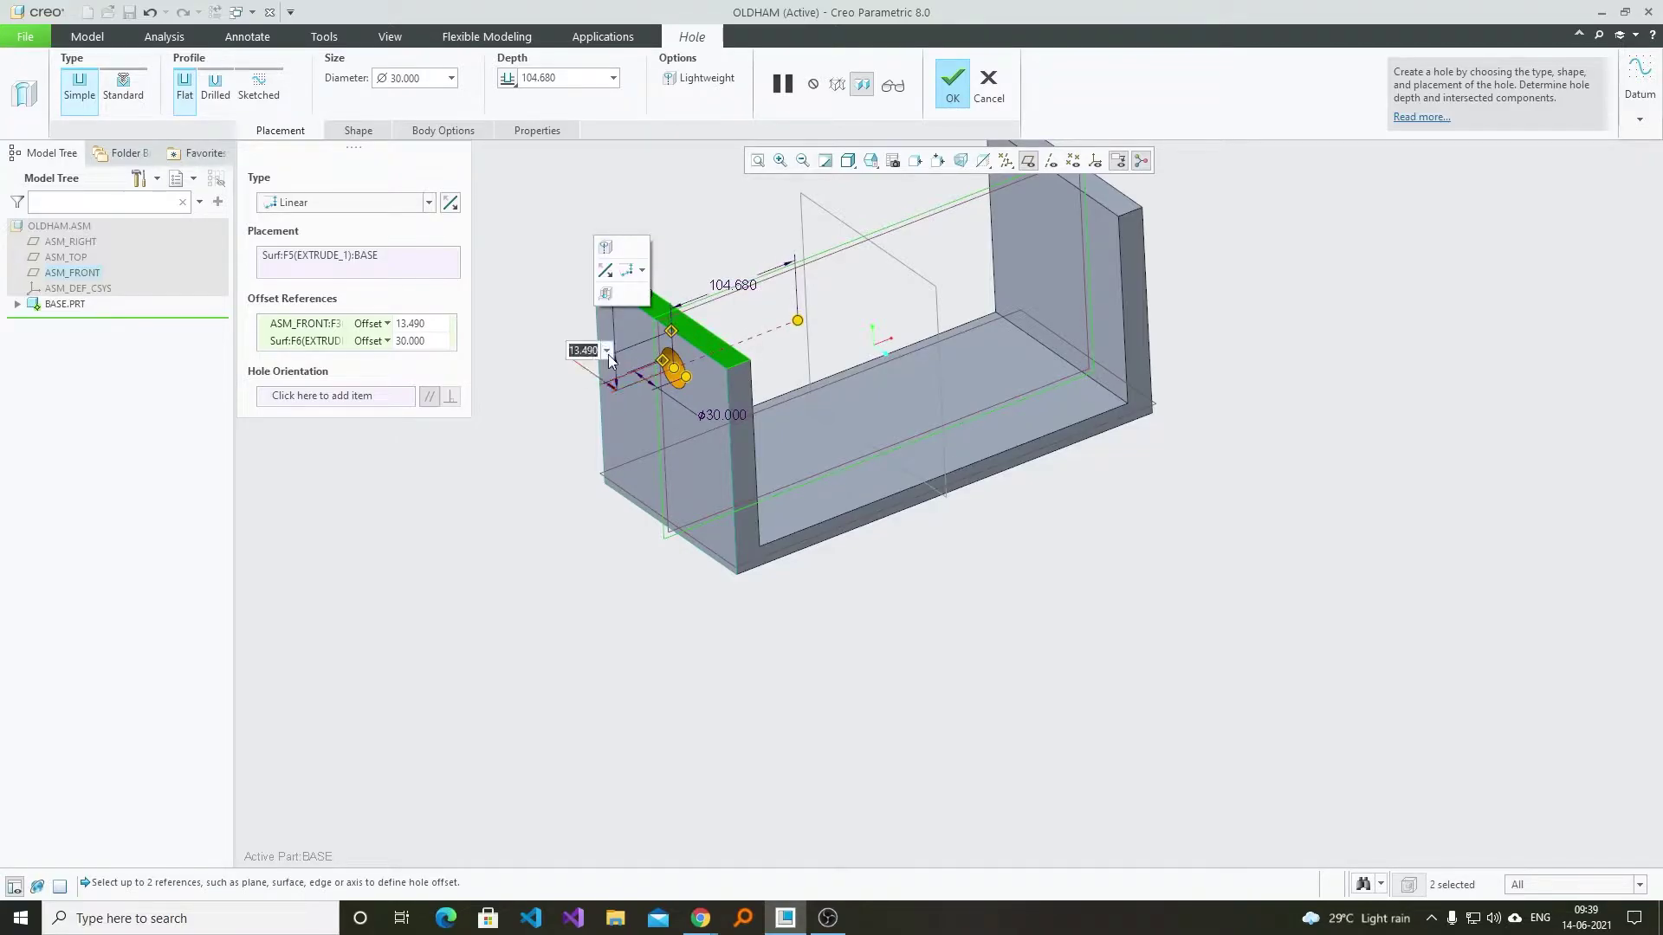
{"action": "type", "text": "0"}
{"action": "key", "text": "Return"}
{"action": "scroll", "coordinate": [700, 391], "scroll_direction": "up", "scroll_amount": 2}
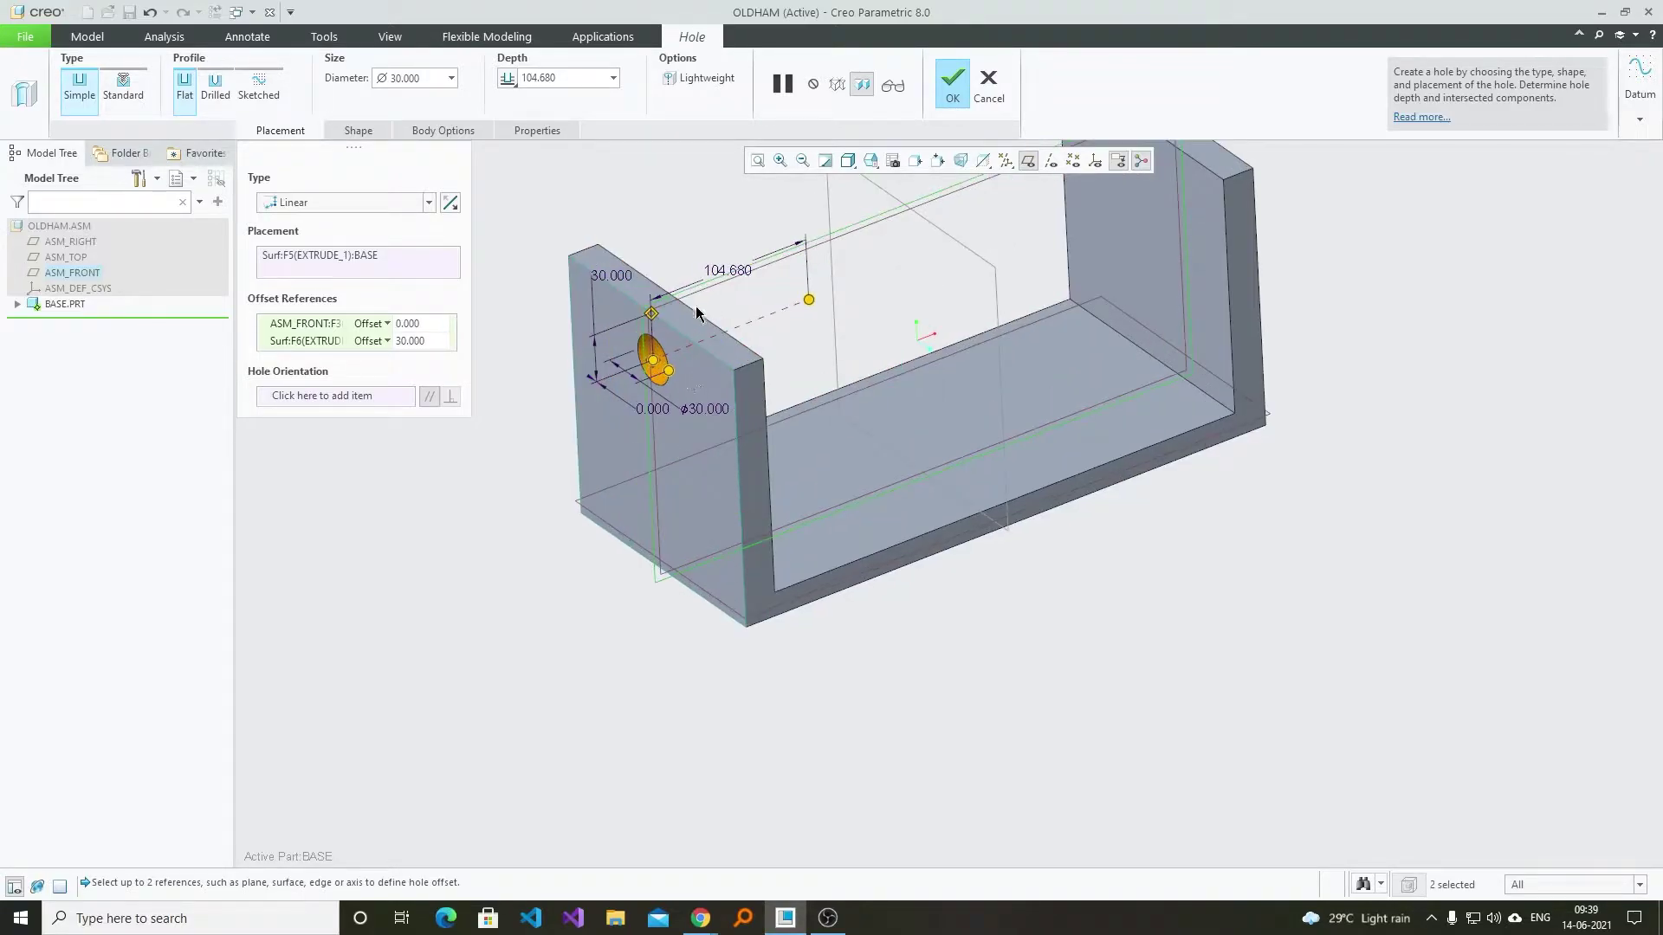
- Set the left wall hole's depth up to the wall's inner face and finish the hole
{"action": "mouse_move", "coordinate": [685, 270]}
{"action": "middle_mouse_down"}
{"action": "mouse_move", "coordinate": [620, 270]}
{"action": "mouse_move", "coordinate": [608, 252]}
{"action": "middle_mouse_up"}
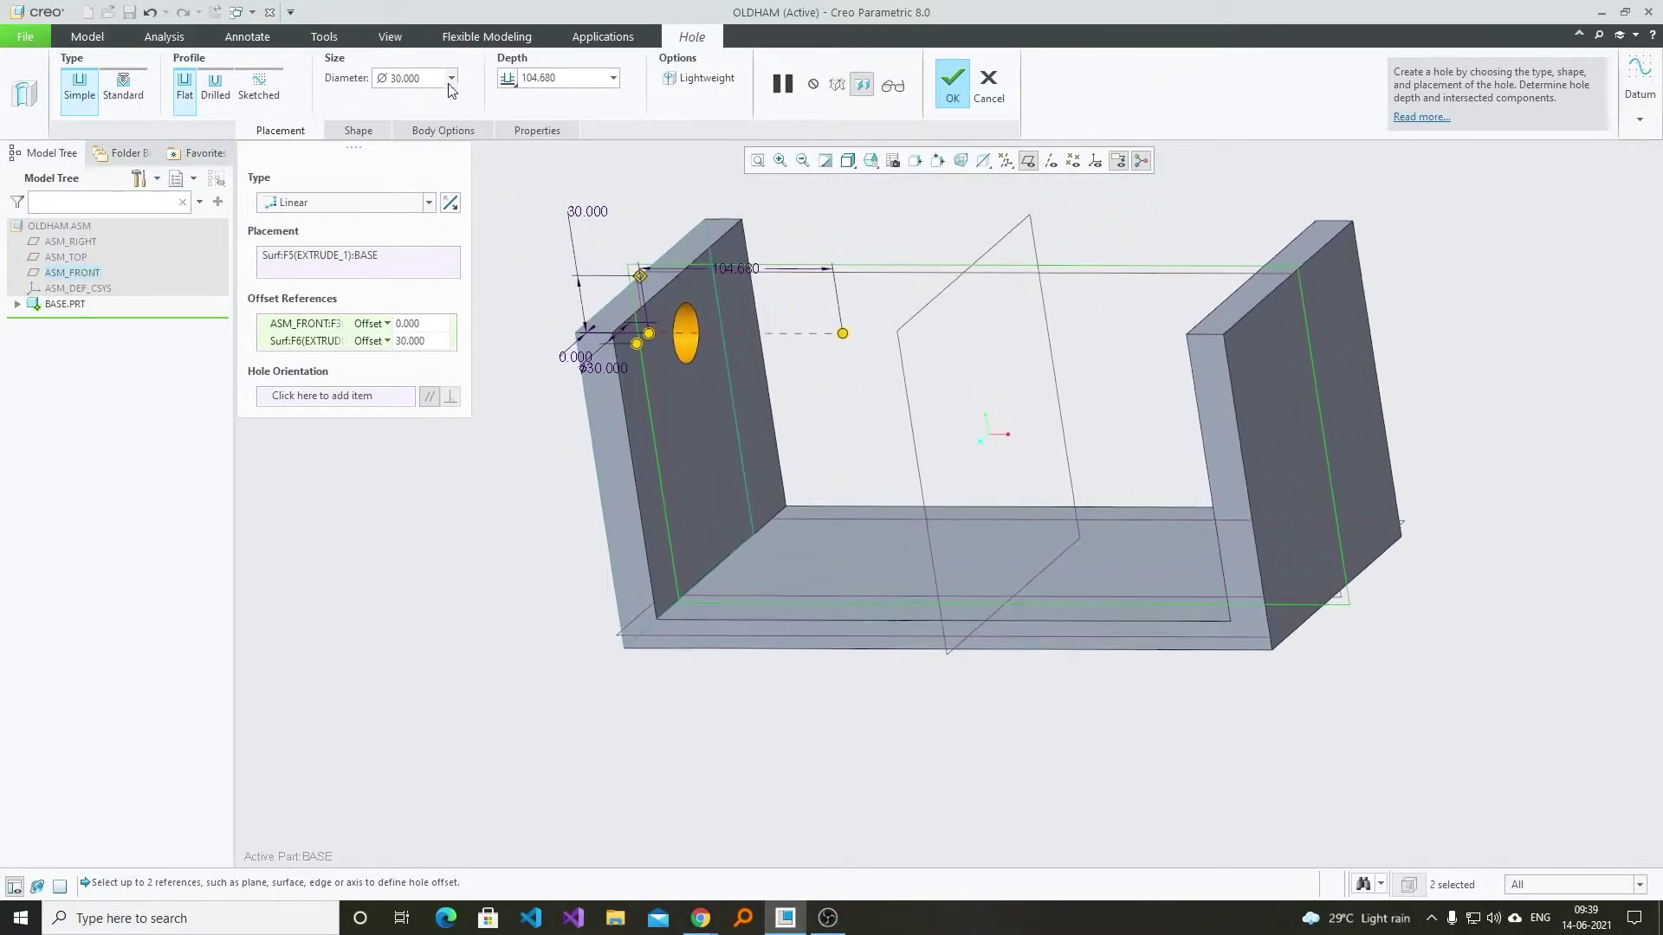
{"action": "left_click", "coordinate": [508, 79]}
{"action": "left_click", "coordinate": [556, 193]}
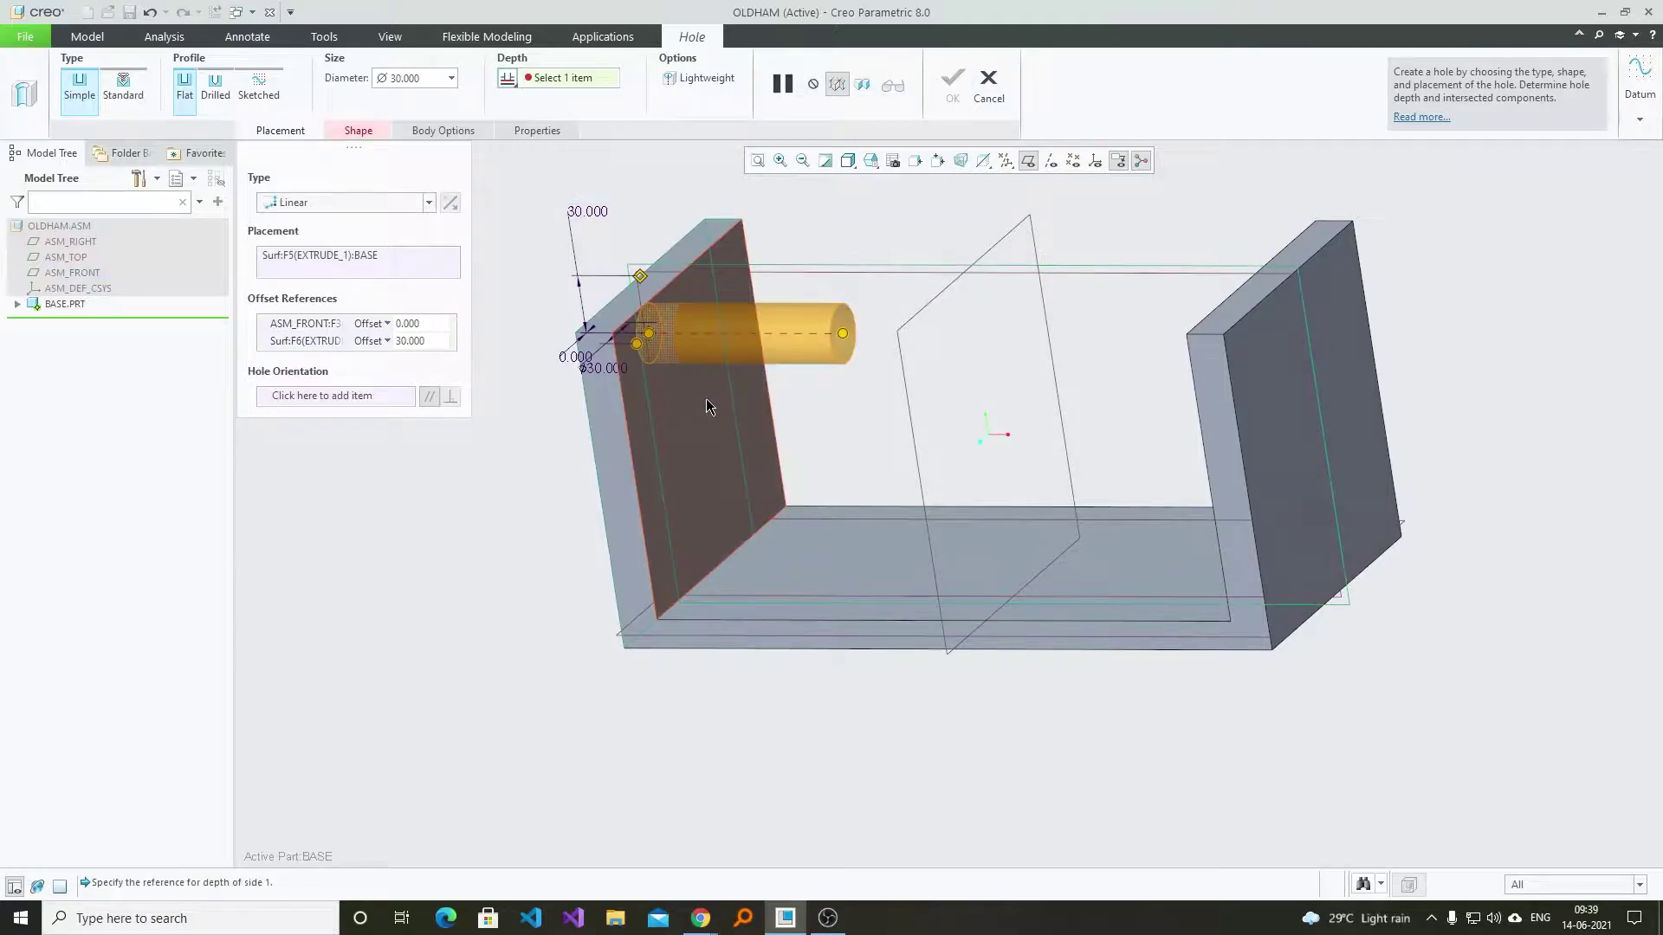
{"action": "middle_click", "coordinate": [737, 191]}
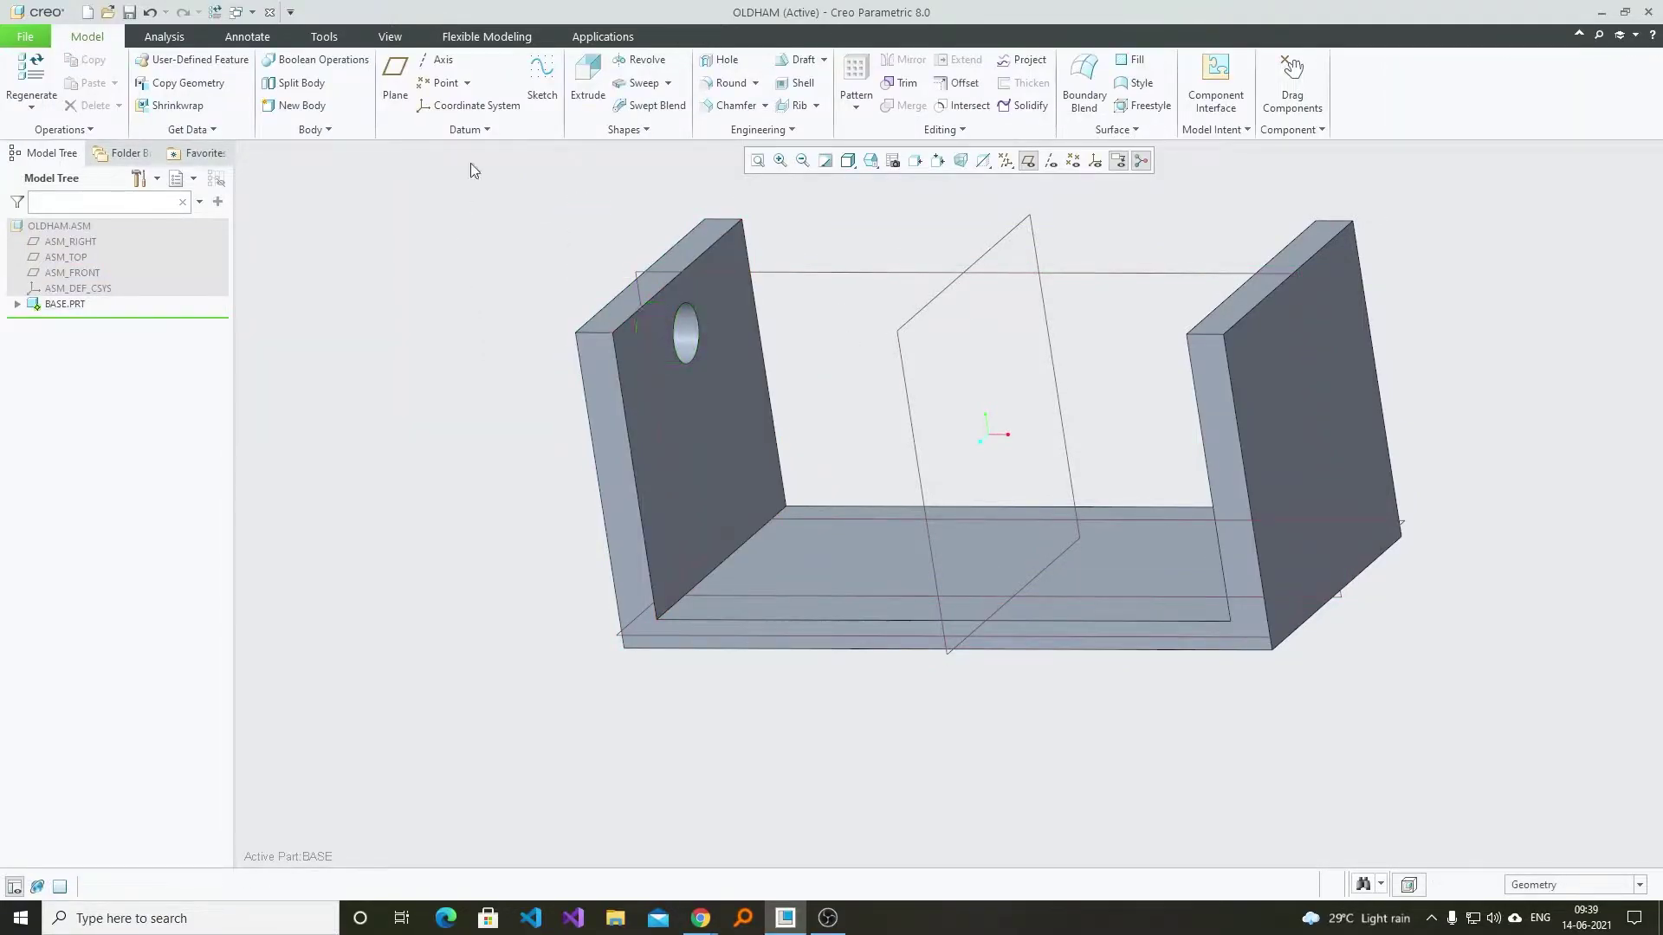
- Place a new simple linear hole, 30 mm in diameter, on the right wall's outer face
{"action": "left_click", "coordinate": [724, 60]}
{"action": "scroll", "coordinate": [873, 310], "scroll_direction": "down", "scroll_amount": 2}
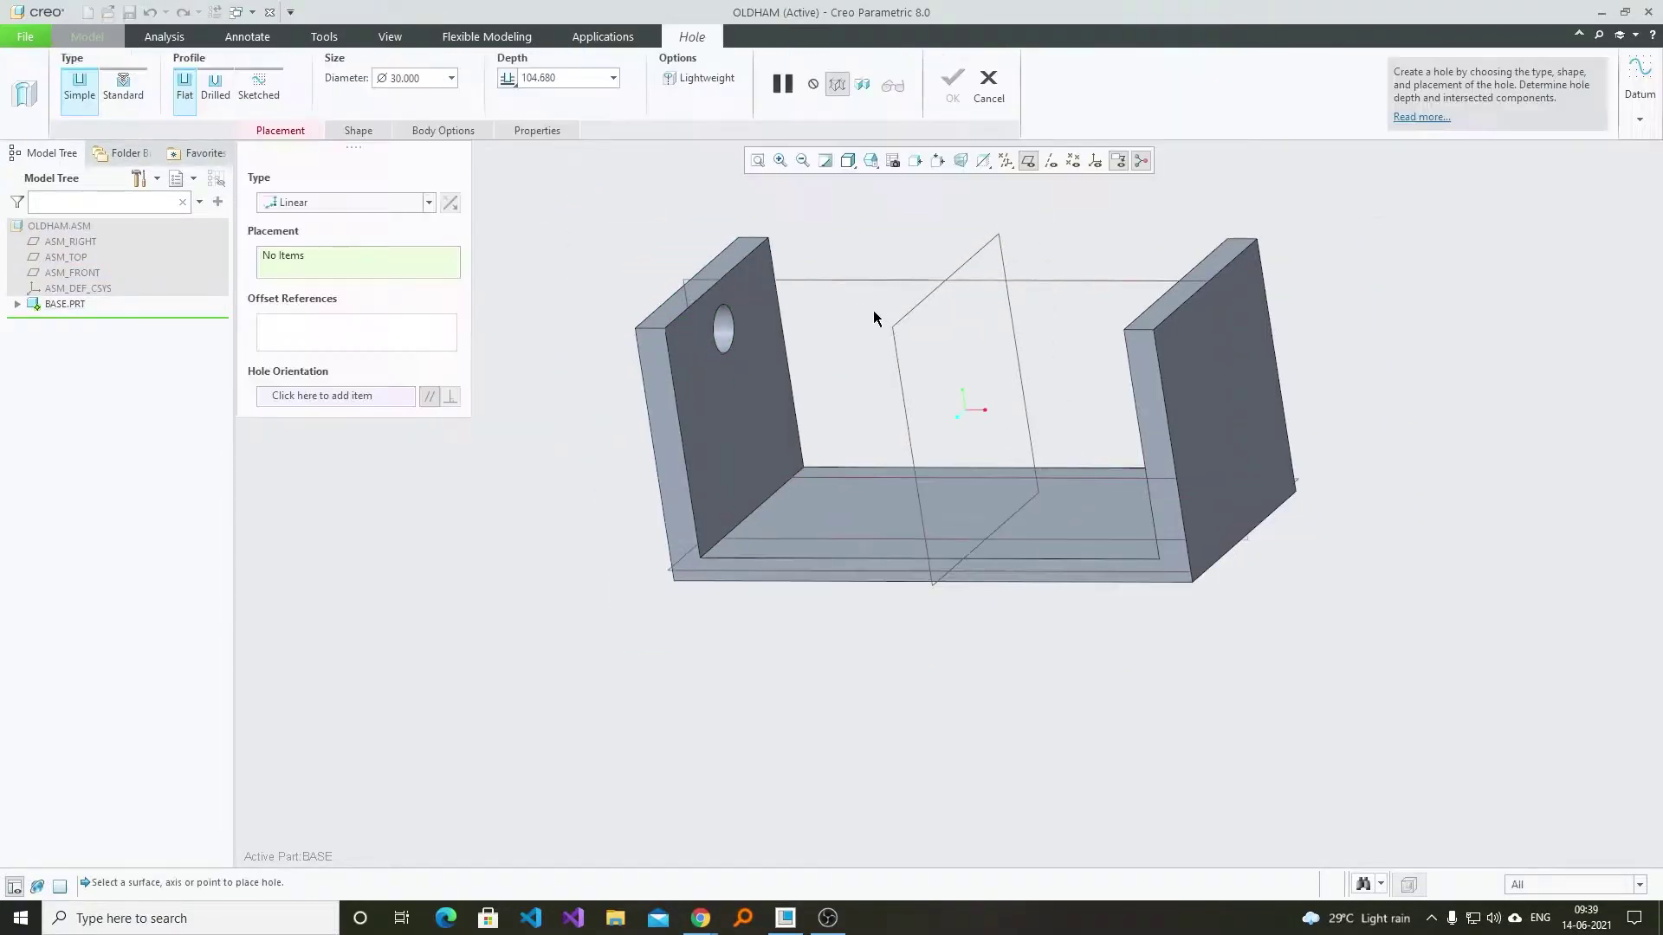
{"action": "left_click", "coordinate": [1168, 337]}
{"action": "right_click", "coordinate": [978, 213]}
{"action": "left_click", "coordinate": [1084, 234]}
{"action": "scroll", "coordinate": [1160, 274], "scroll_direction": "up", "scroll_amount": 5}
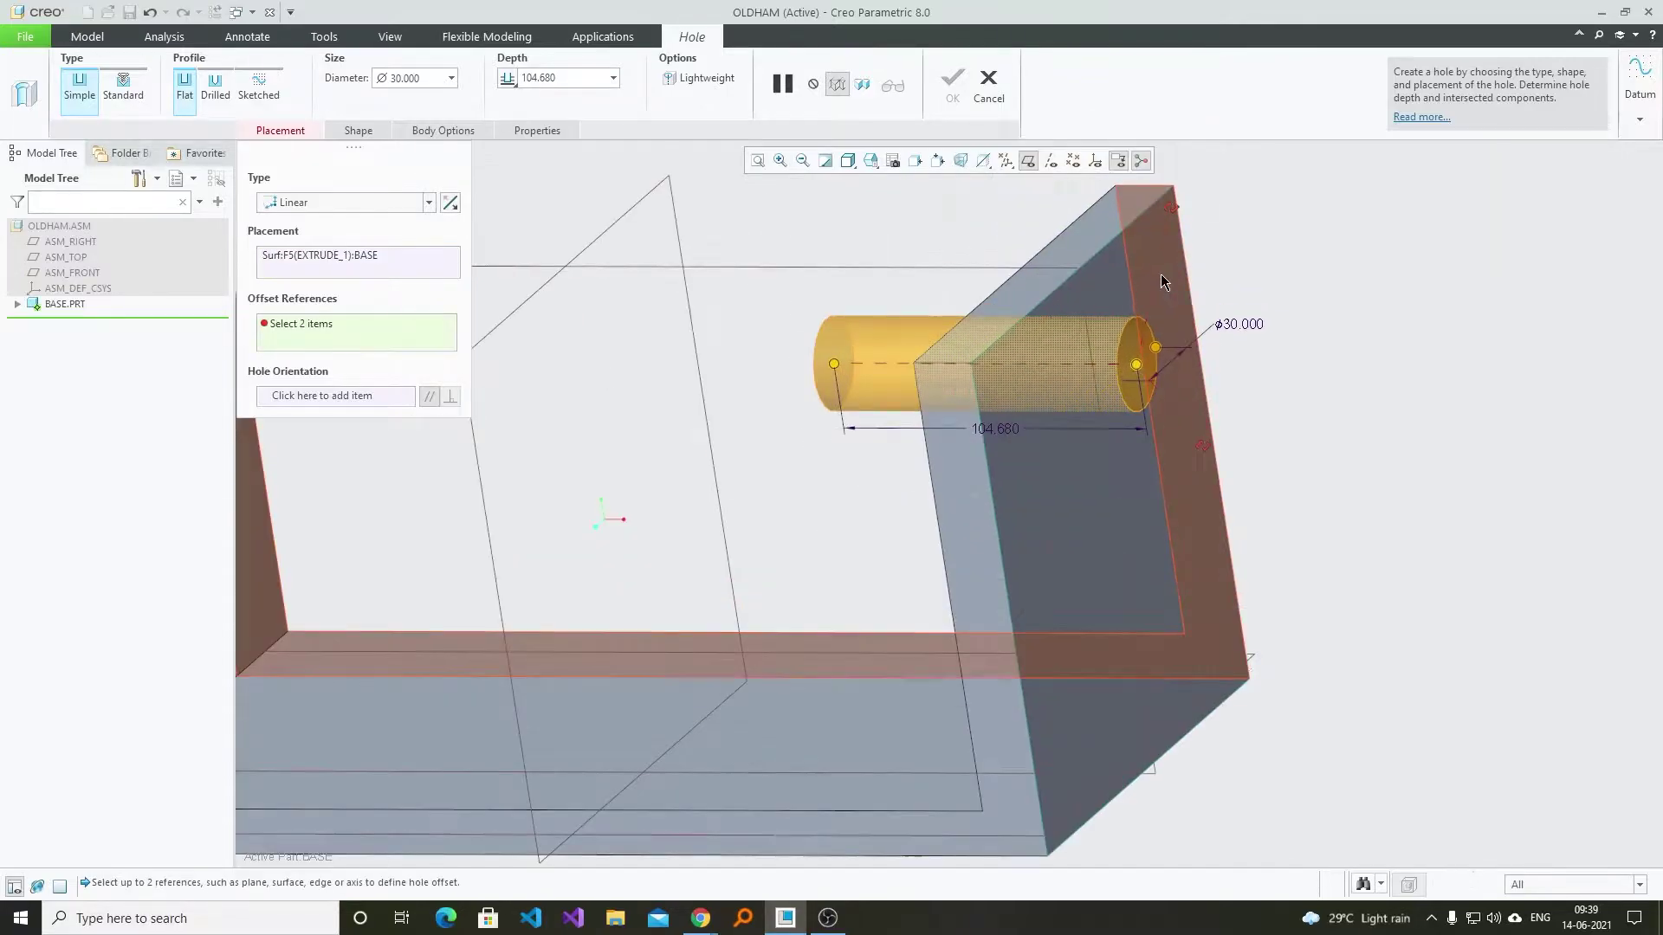
{"action": "scroll", "coordinate": [1204, 304], "scroll_direction": "down", "scroll_amount": 3}
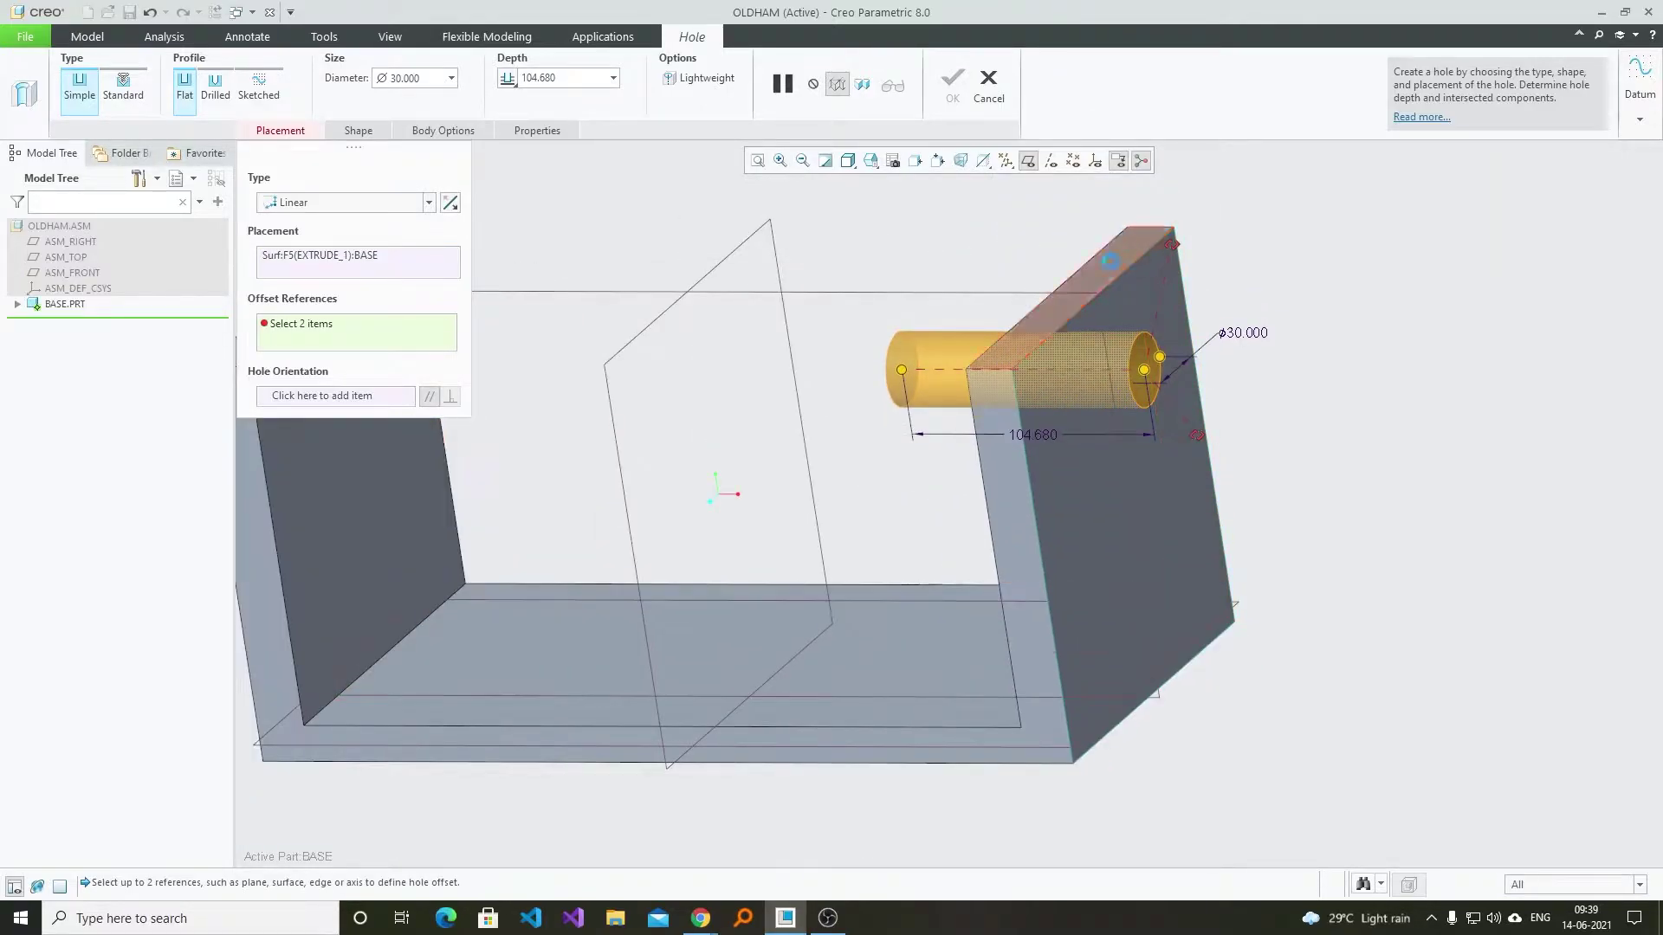
- Add the right wall's top face as the hole's first offset reference at a distance of 35 mm
{"action": "left_click", "coordinate": [1130, 255]}
{"action": "double_click", "coordinate": [1202, 198]}
{"action": "type", "text": "35"}
{"action": "key", "text": "Return"}
{"action": "scroll", "coordinate": [1161, 299], "scroll_direction": "up", "scroll_amount": 3}
{"action": "scroll", "coordinate": [1161, 449], "scroll_direction": "down", "scroll_amount": 3}
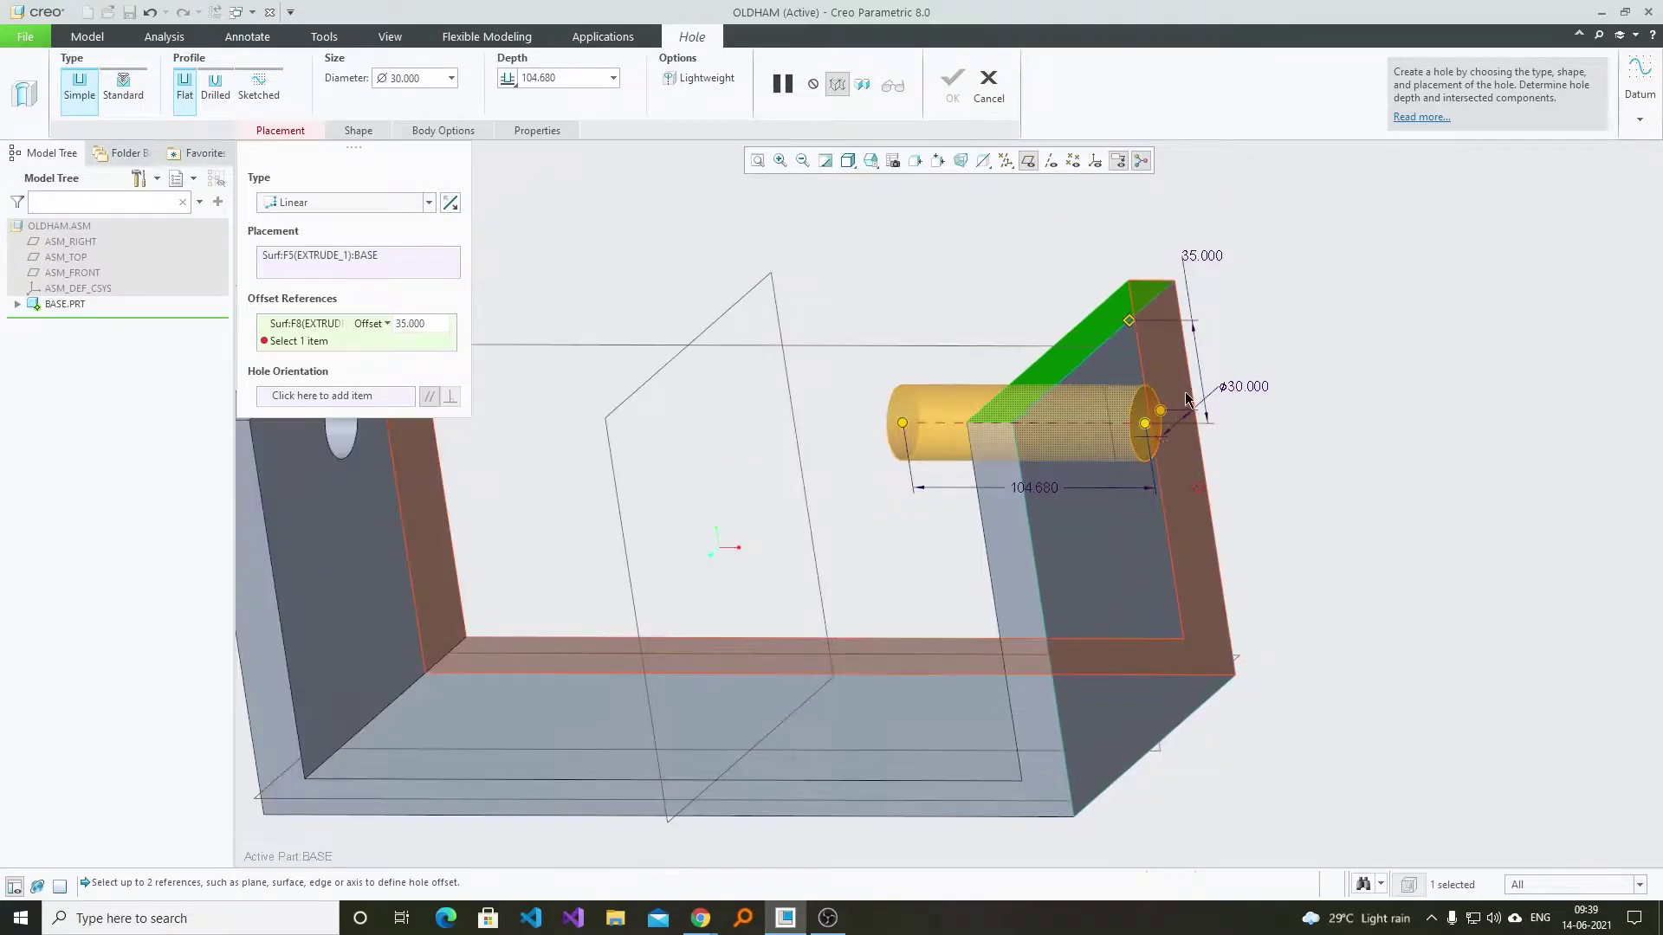
{"action": "scroll", "coordinate": [1250, 354], "scroll_direction": "down", "scroll_amount": 1}
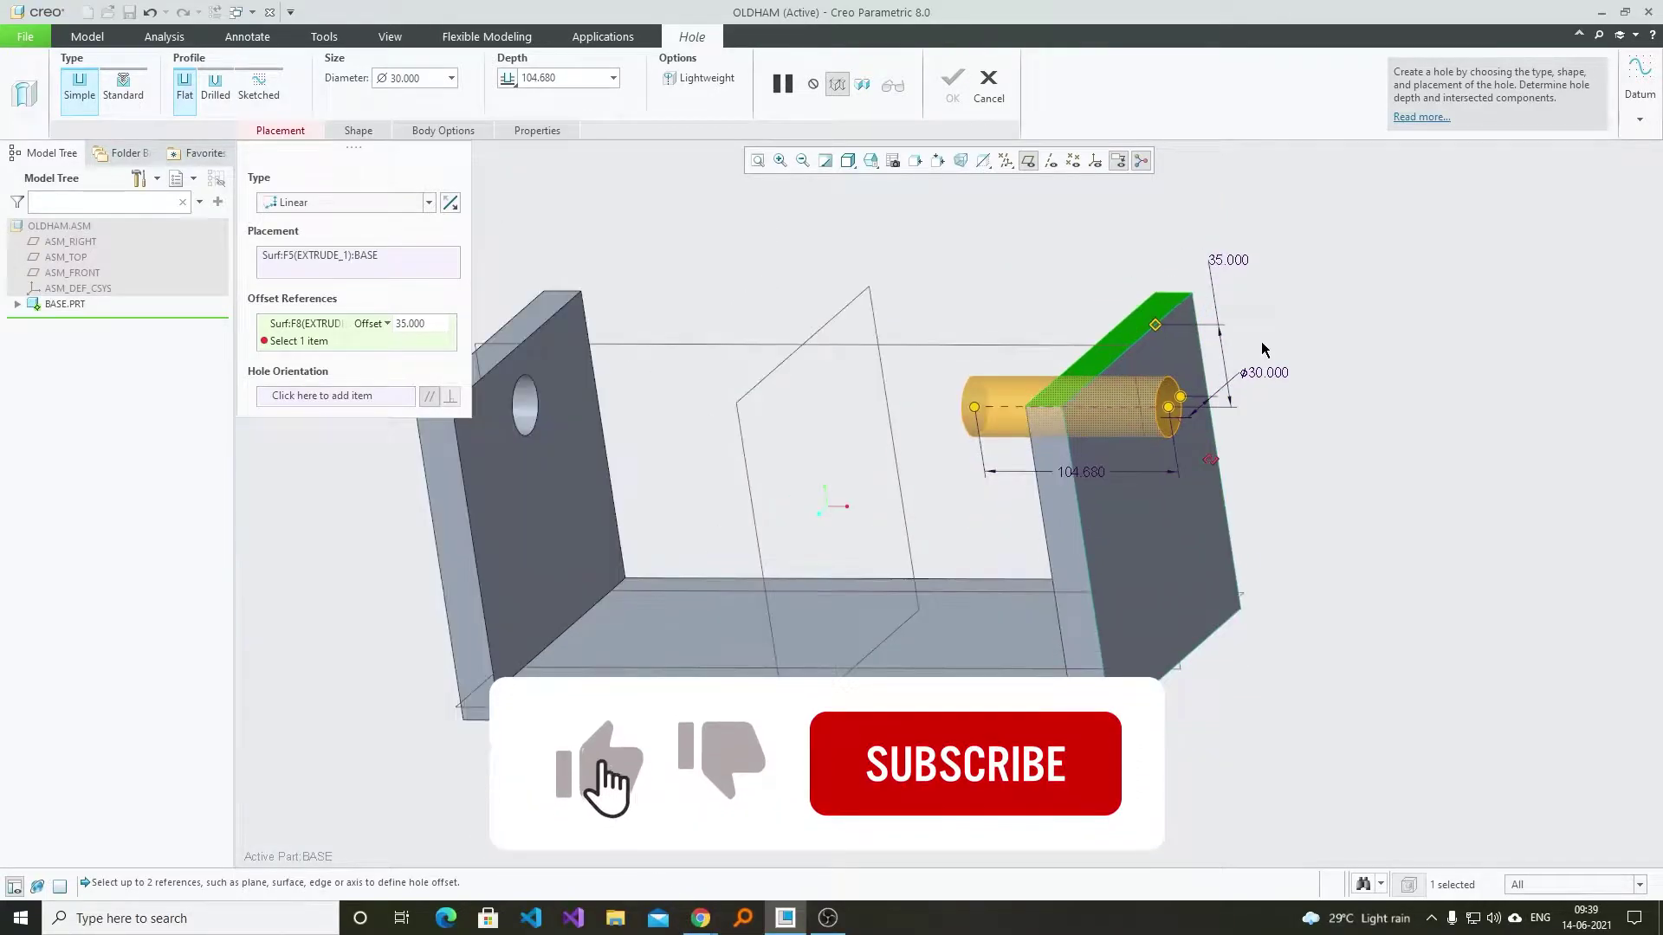
- Set the new hole's depth up to the right wall's inner face
{"action": "middle_click_drag", "start_coordinate": [1395, 310], "coordinate": [1473, 299]}
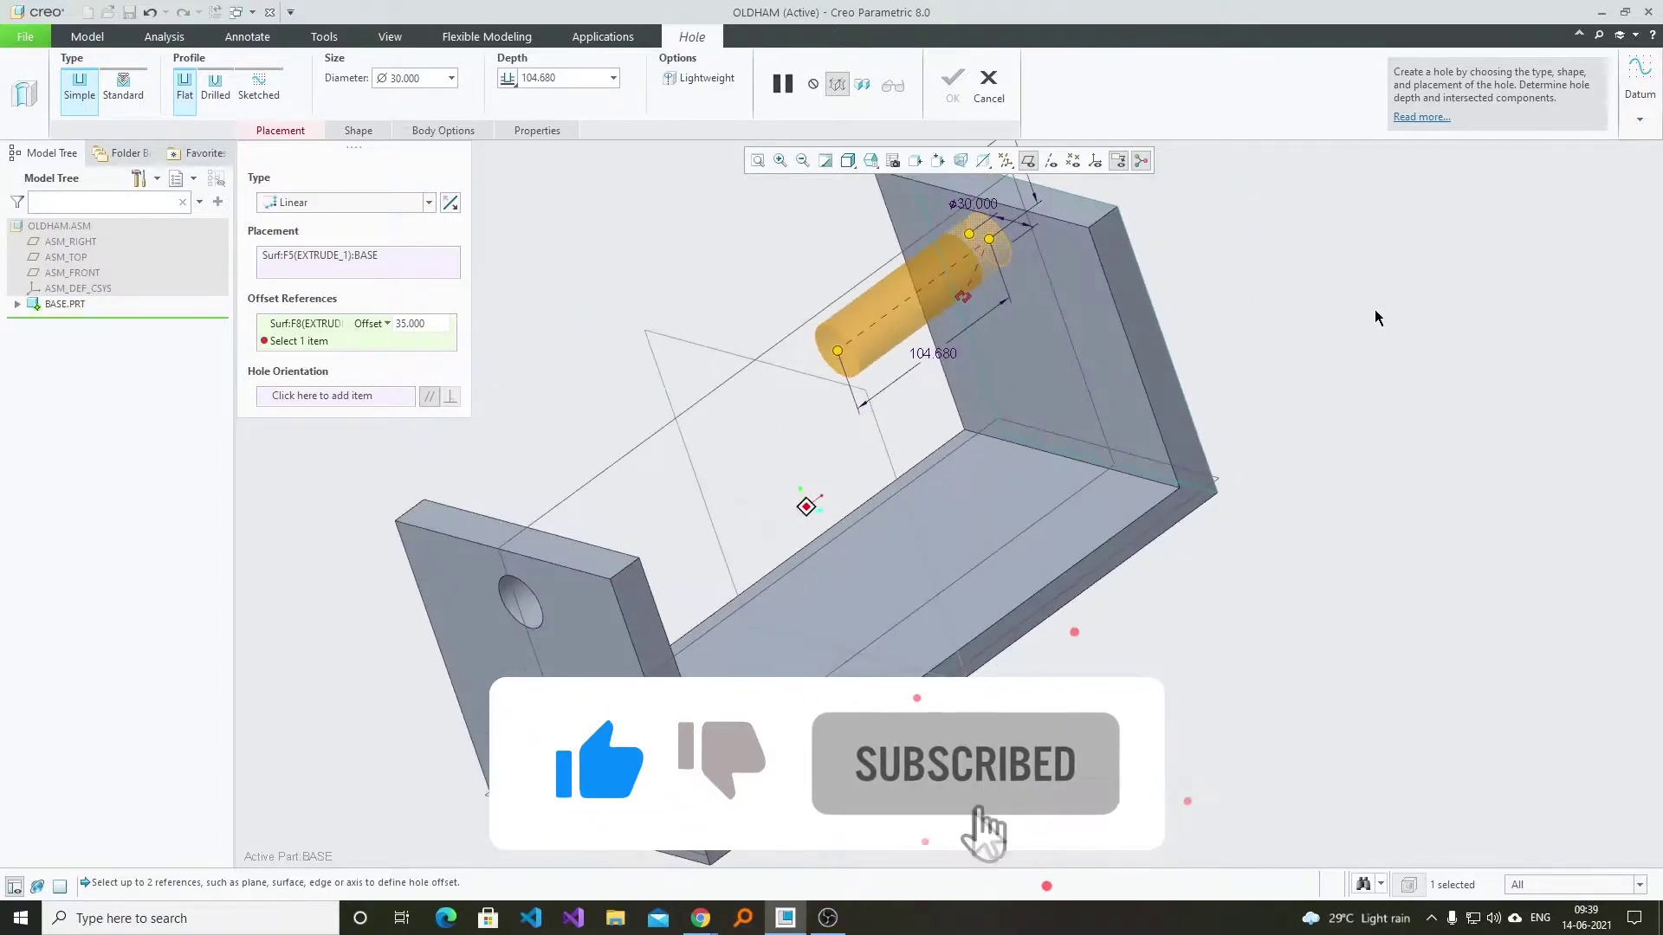
{"action": "right_click", "coordinate": [1396, 245]}
{"action": "scroll", "coordinate": [1222, 473], "scroll_direction": "down", "scroll_amount": 2}
{"action": "scroll", "coordinate": [1126, 346], "scroll_direction": "up", "scroll_amount": 4}
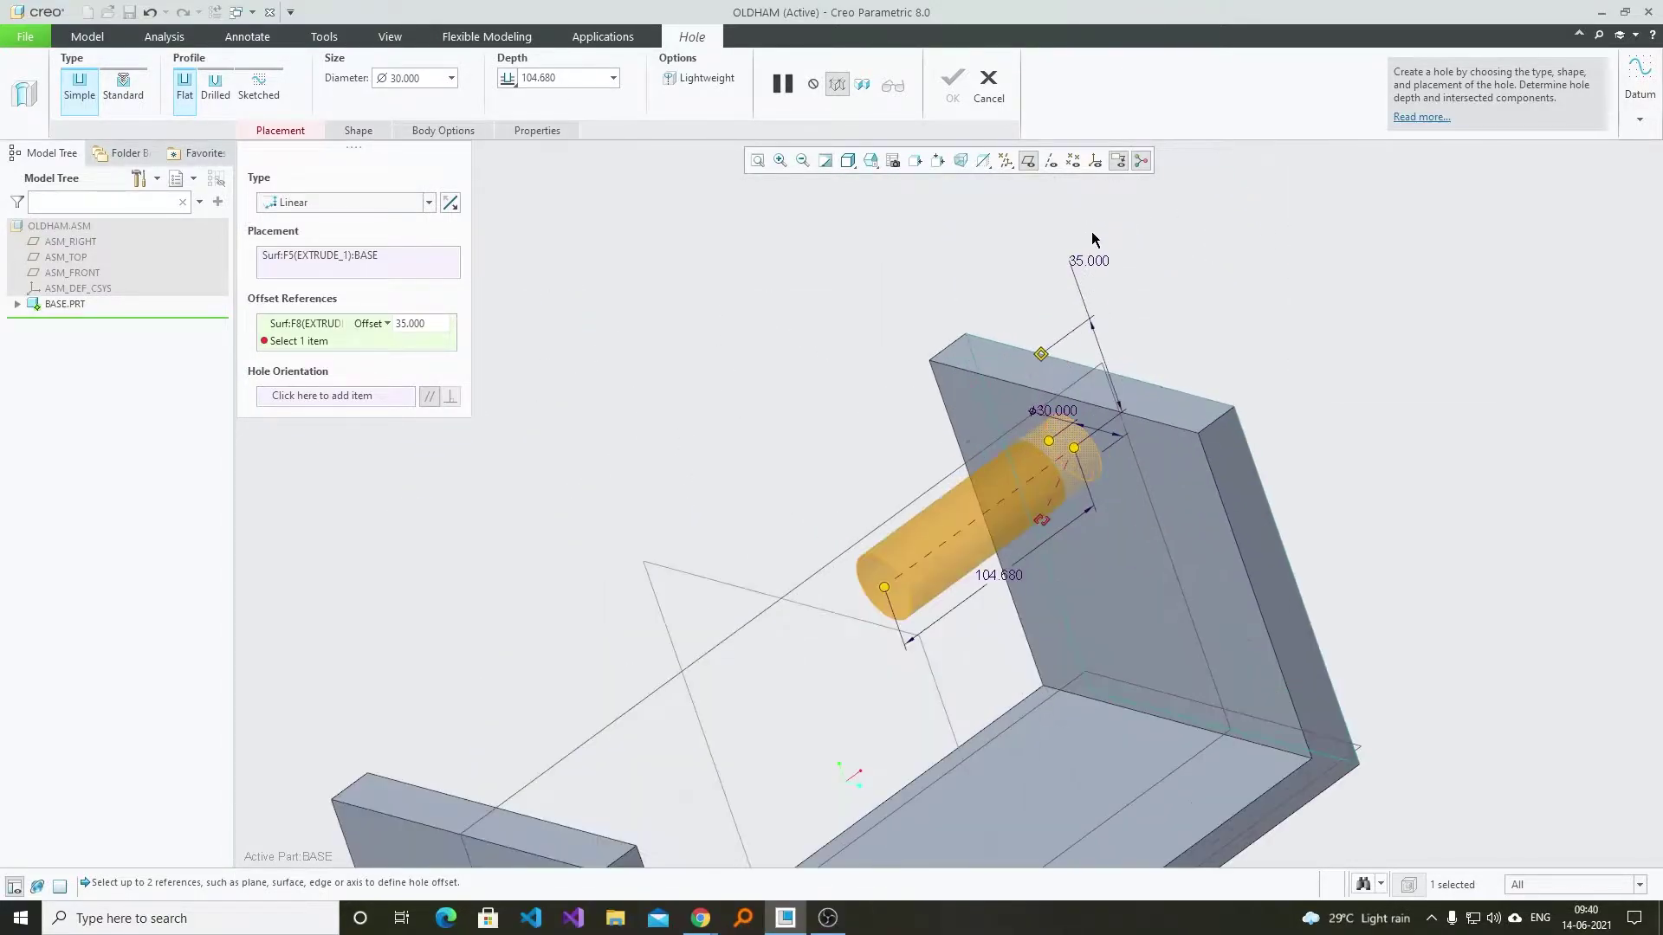
{"action": "left_click", "coordinate": [505, 78]}
{"action": "left_click", "coordinate": [549, 175]}
{"action": "left_click", "coordinate": [961, 381]}
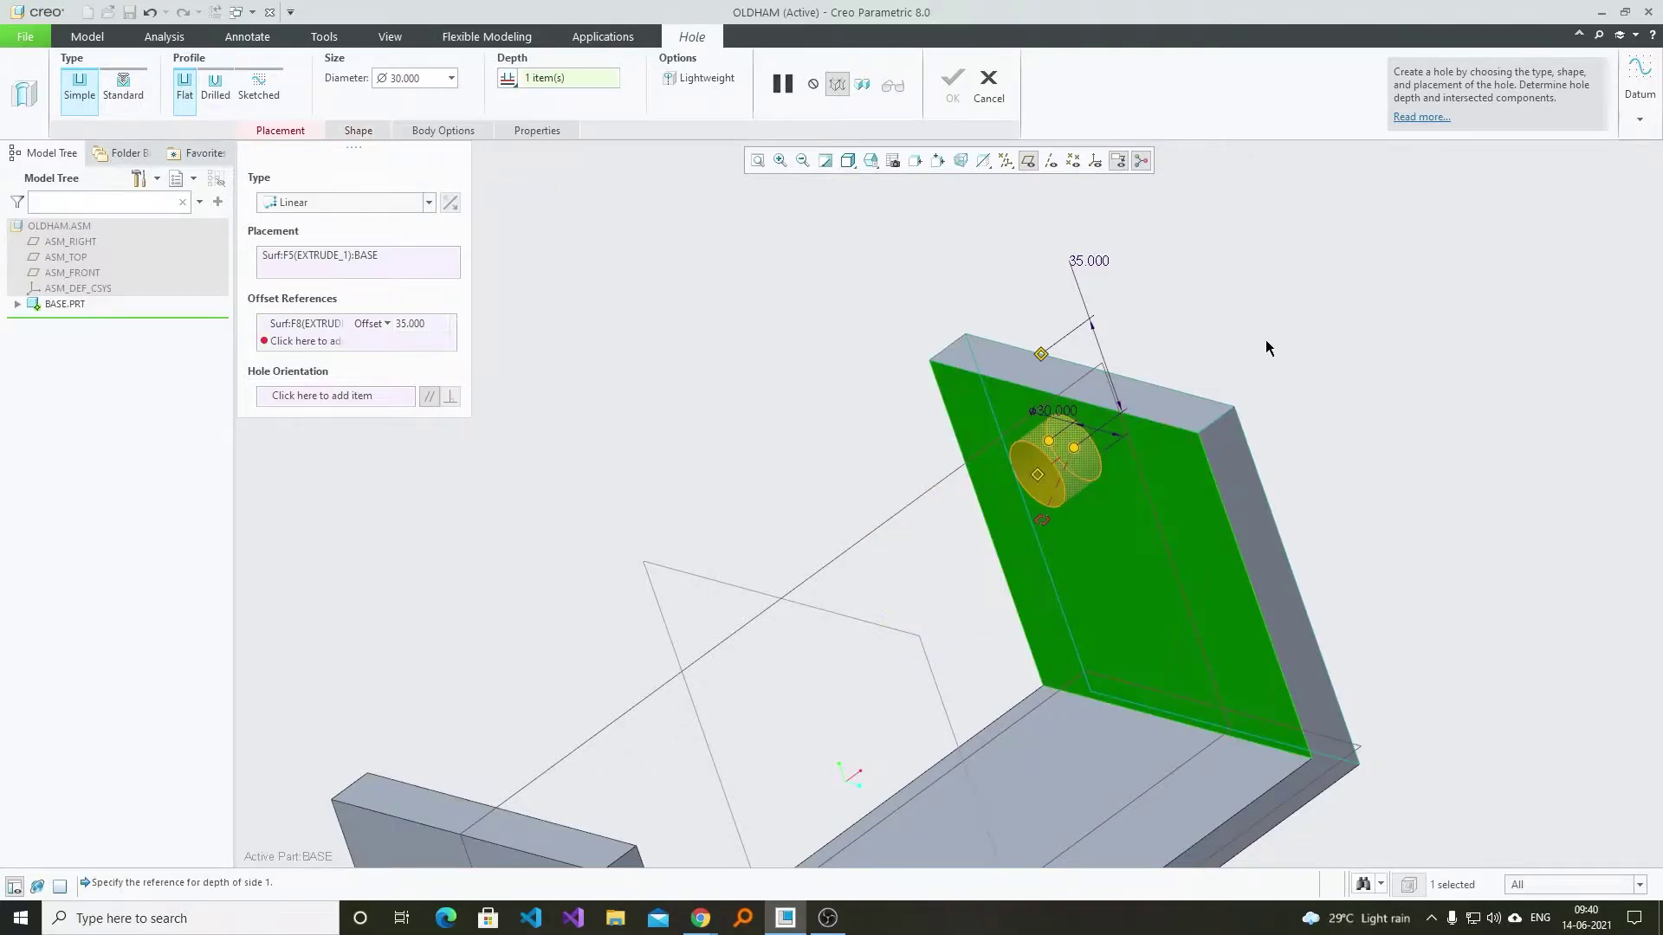
- Add ASM_FRONT as the second offset reference, centre the hole on that plane, finish it and check its alignment with the other hole
{"action": "middle_click_drag", "start_coordinate": [1262, 346], "coordinate": [1195, 823]}
{"action": "middle_click_drag", "start_coordinate": [1195, 823], "coordinate": [1124, 402], "text": "shift"}
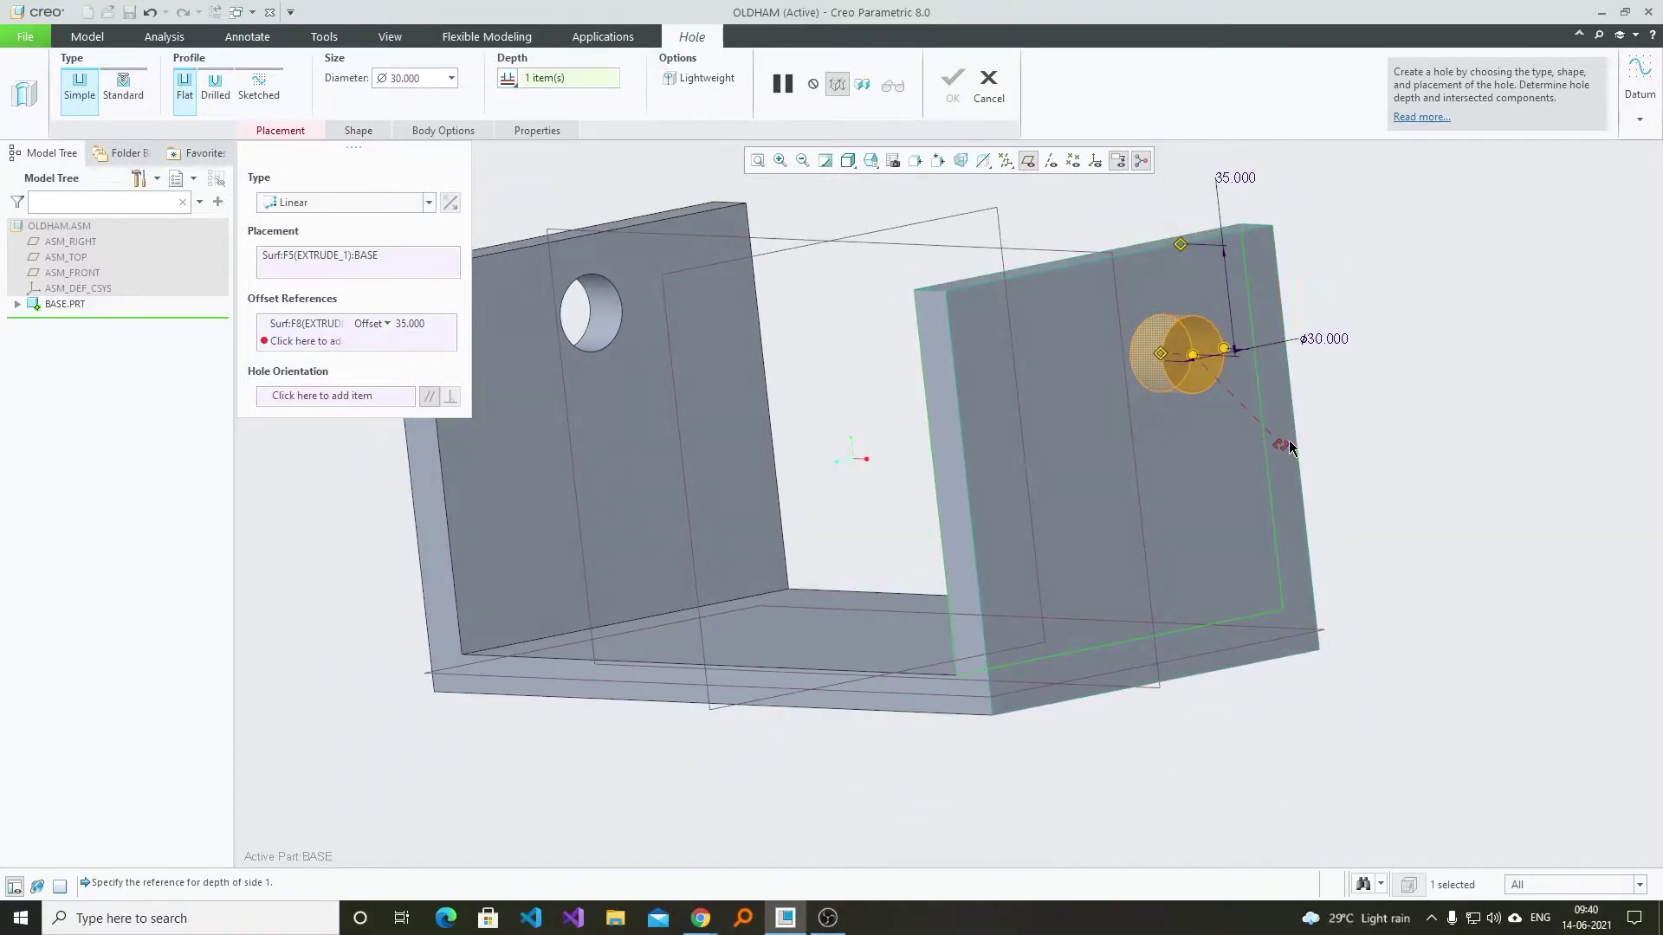
{"action": "left_click_drag", "start_coordinate": [1281, 445], "coordinate": [1116, 285]}
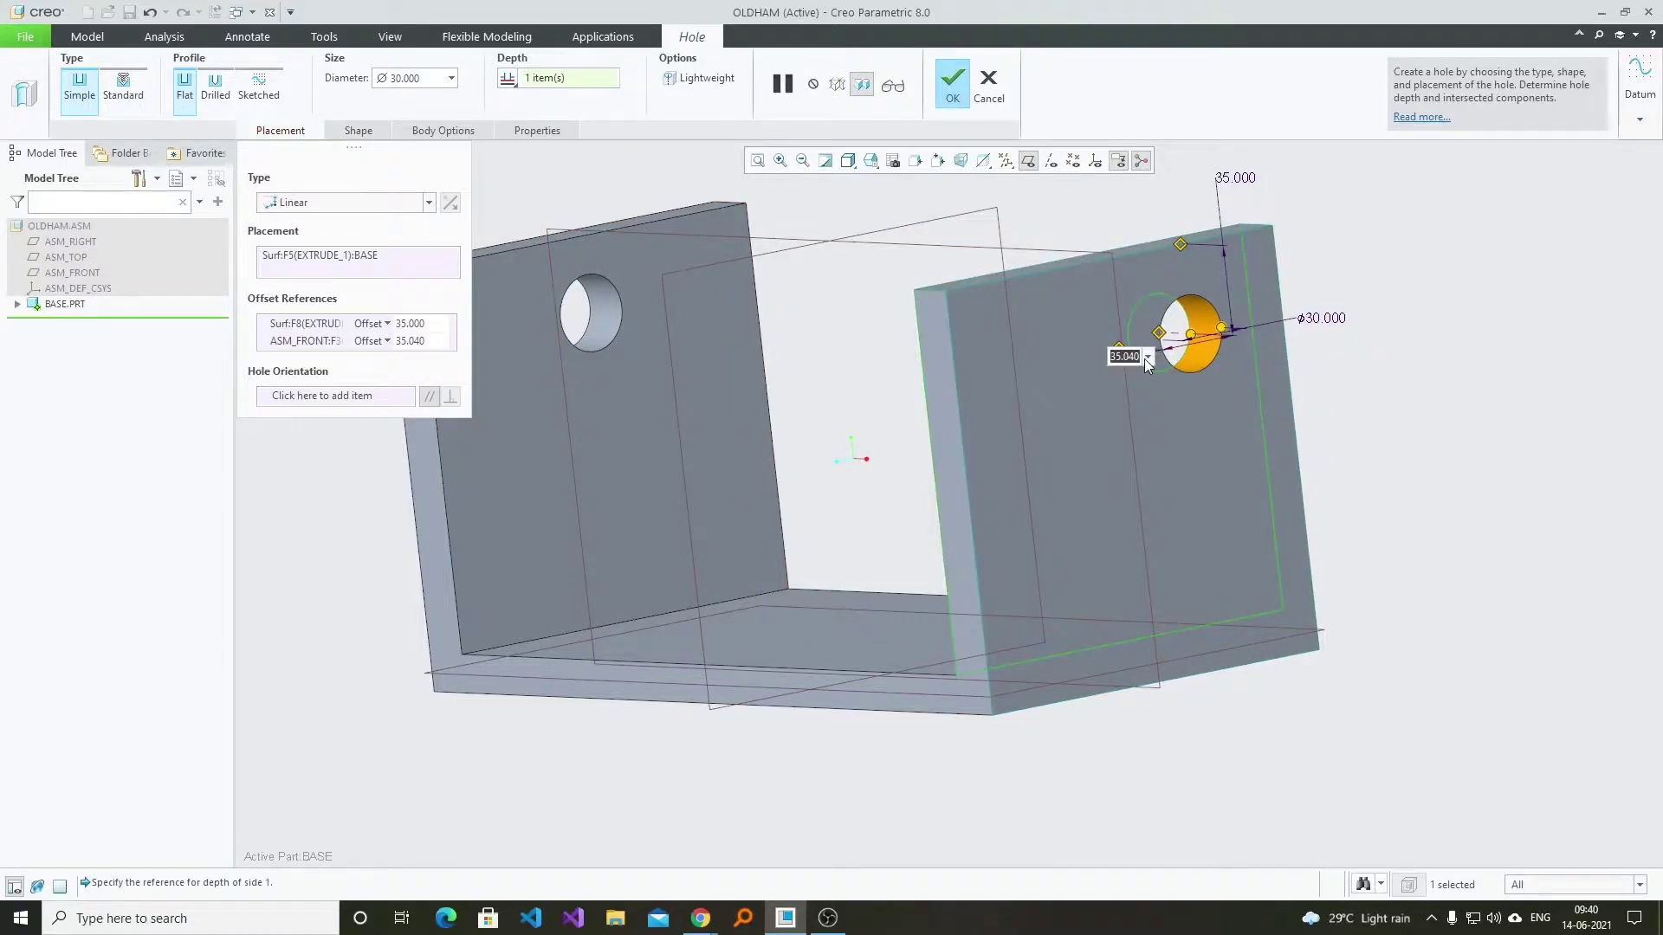
{"action": "left_click", "coordinate": [962, 88]}
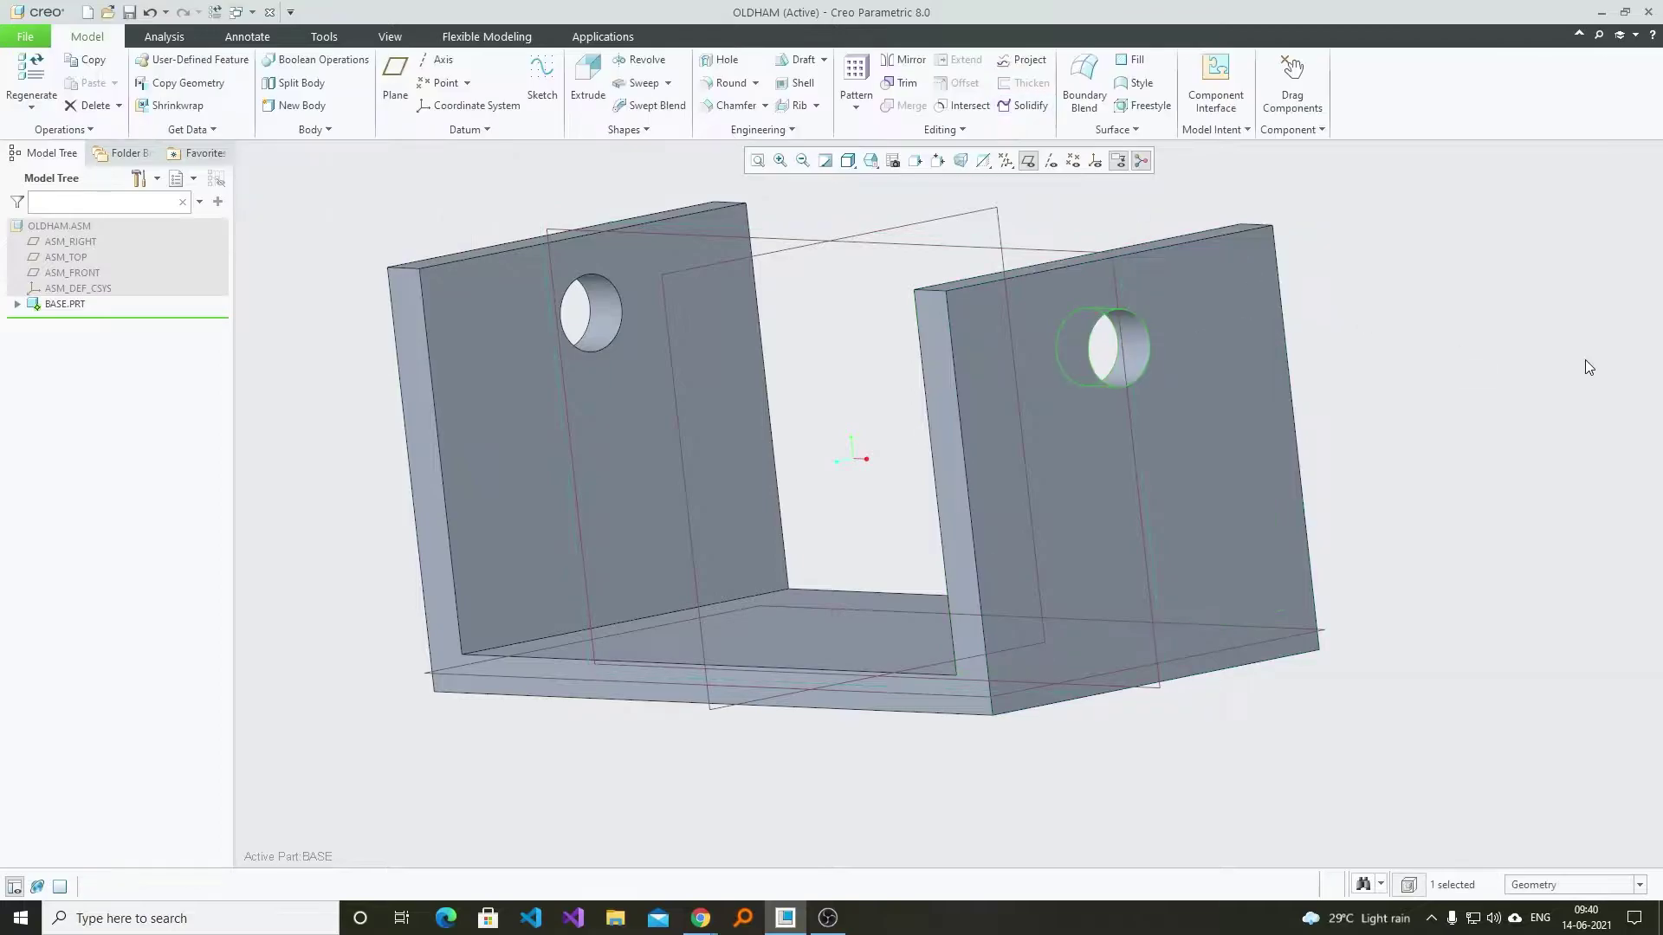
{"action": "left_click", "coordinate": [1256, 287]}
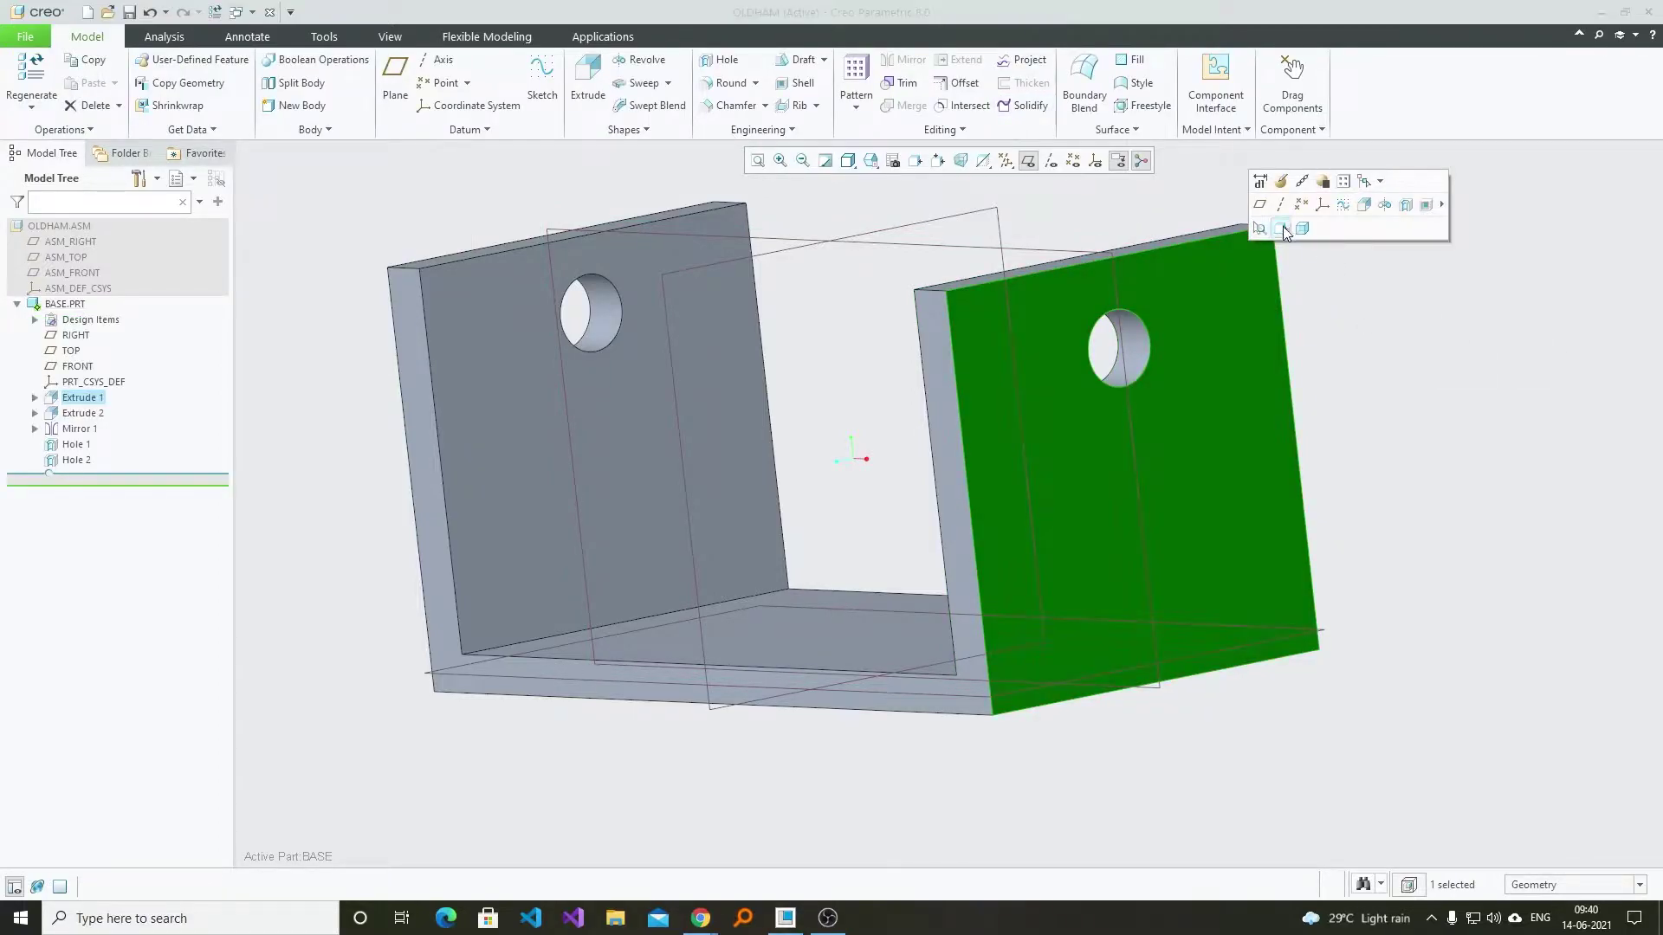
{"action": "left_click", "coordinate": [1282, 228]}
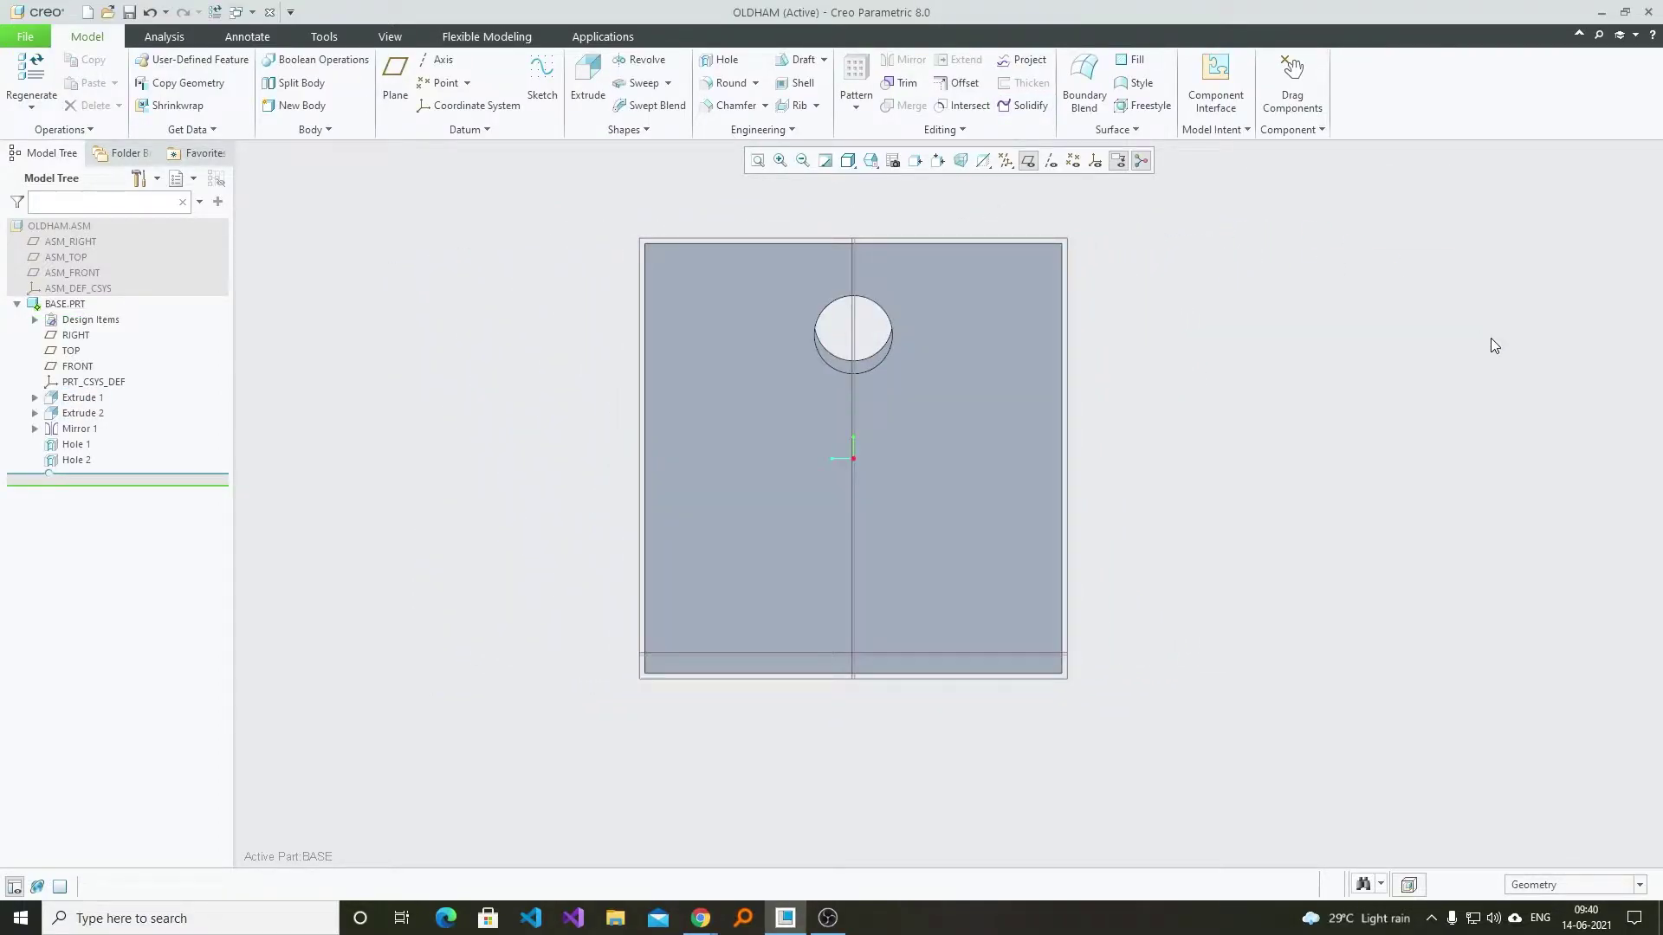
{"action": "key", "text": "ctrl+d"}
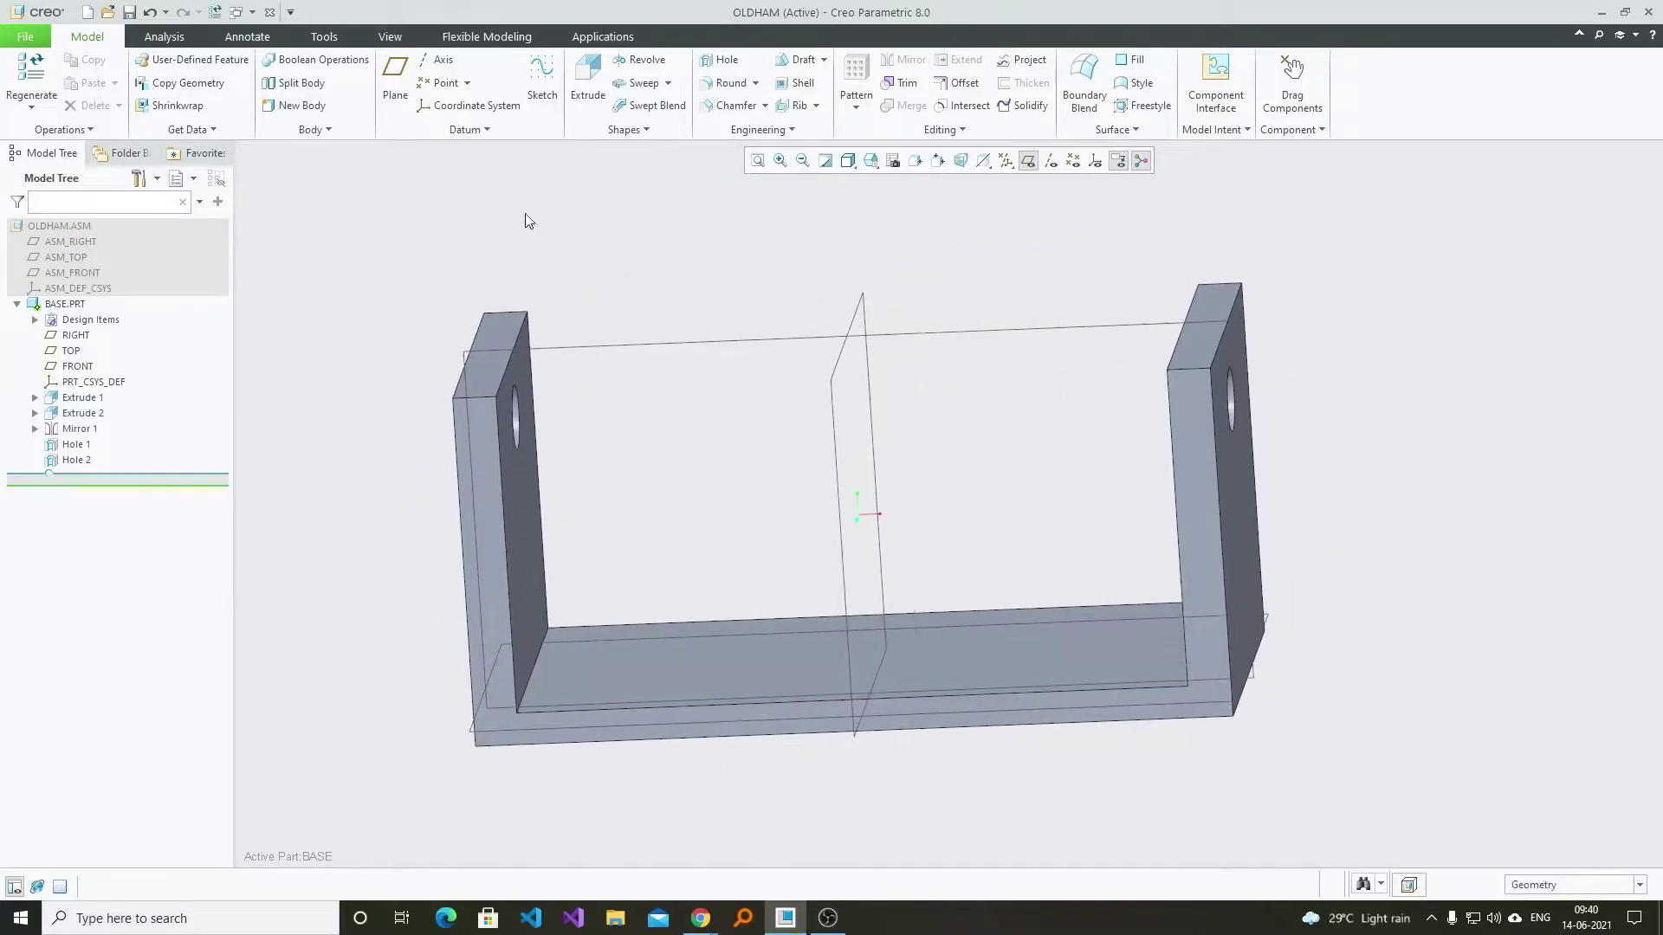
- Activate the top-level OLDHAM assembly and create a new part component named Shaft, placed unconstrained below the base
{"action": "left_click", "coordinate": [60, 227]}
{"action": "left_click", "coordinate": [70, 146]}
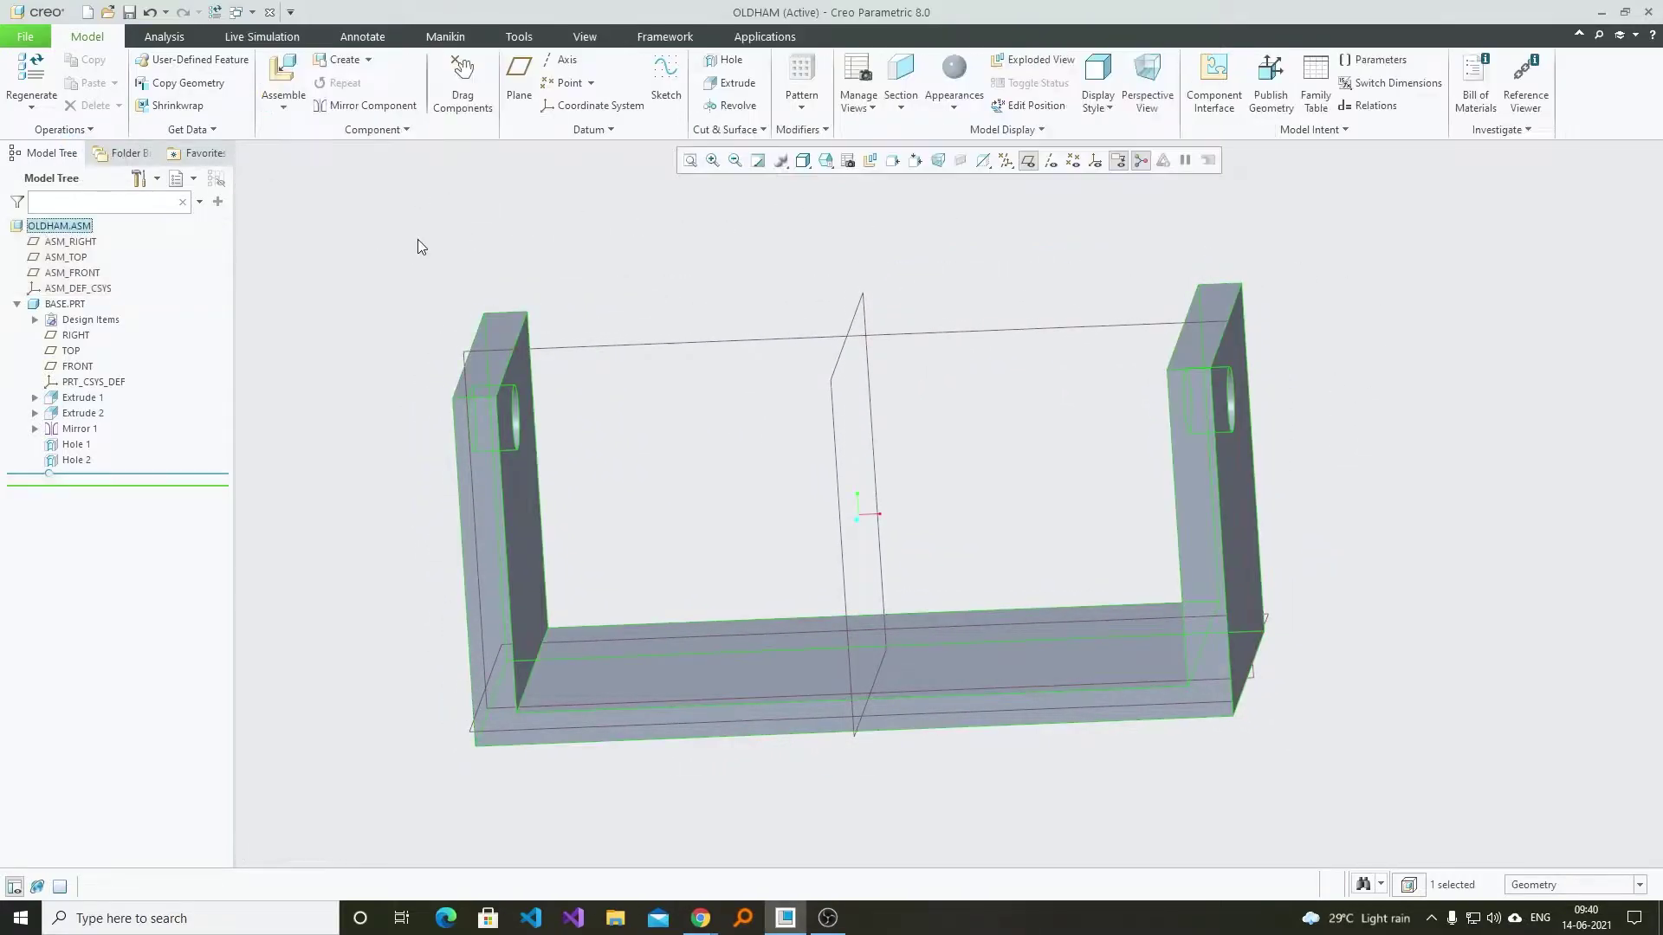
{"action": "middle_click_drag", "start_coordinate": [417, 239], "coordinate": [410, 188]}
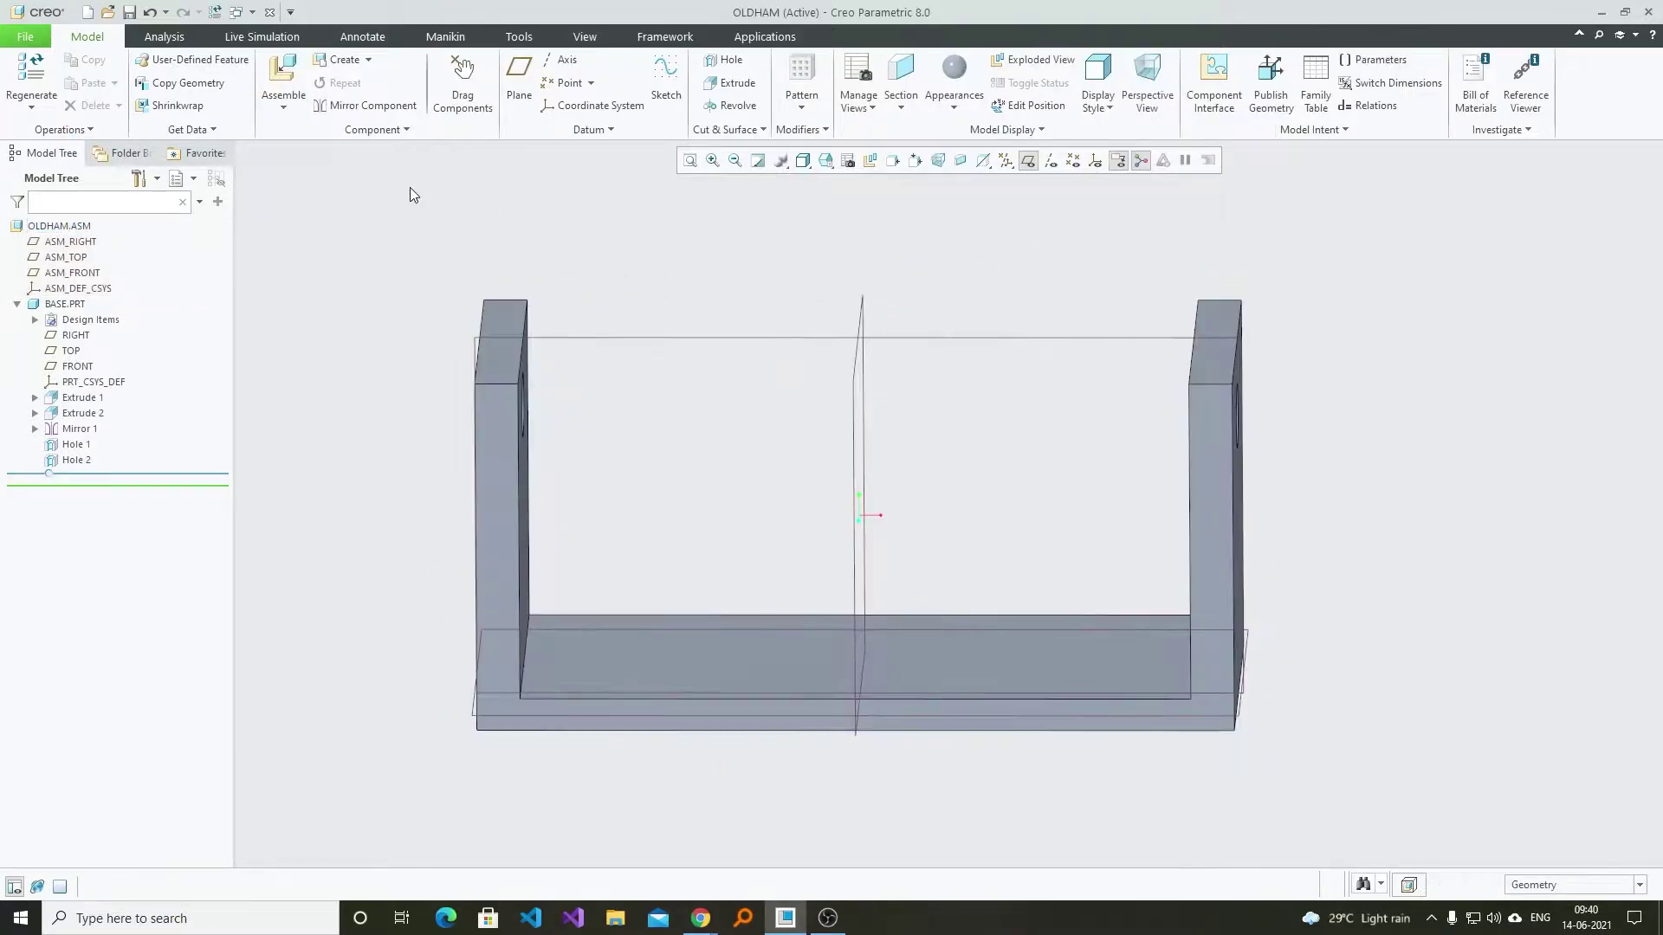
{"action": "left_click", "coordinate": [340, 59]}
{"action": "type", "text": "Shaft"}
{"action": "key", "text": "Return"}
{"action": "left_click", "coordinate": [1572, 759]}
{"action": "middle_click_drag", "start_coordinate": [1083, 304], "coordinate": [1091, 581]}
{"action": "left_click", "coordinate": [879, 83]}
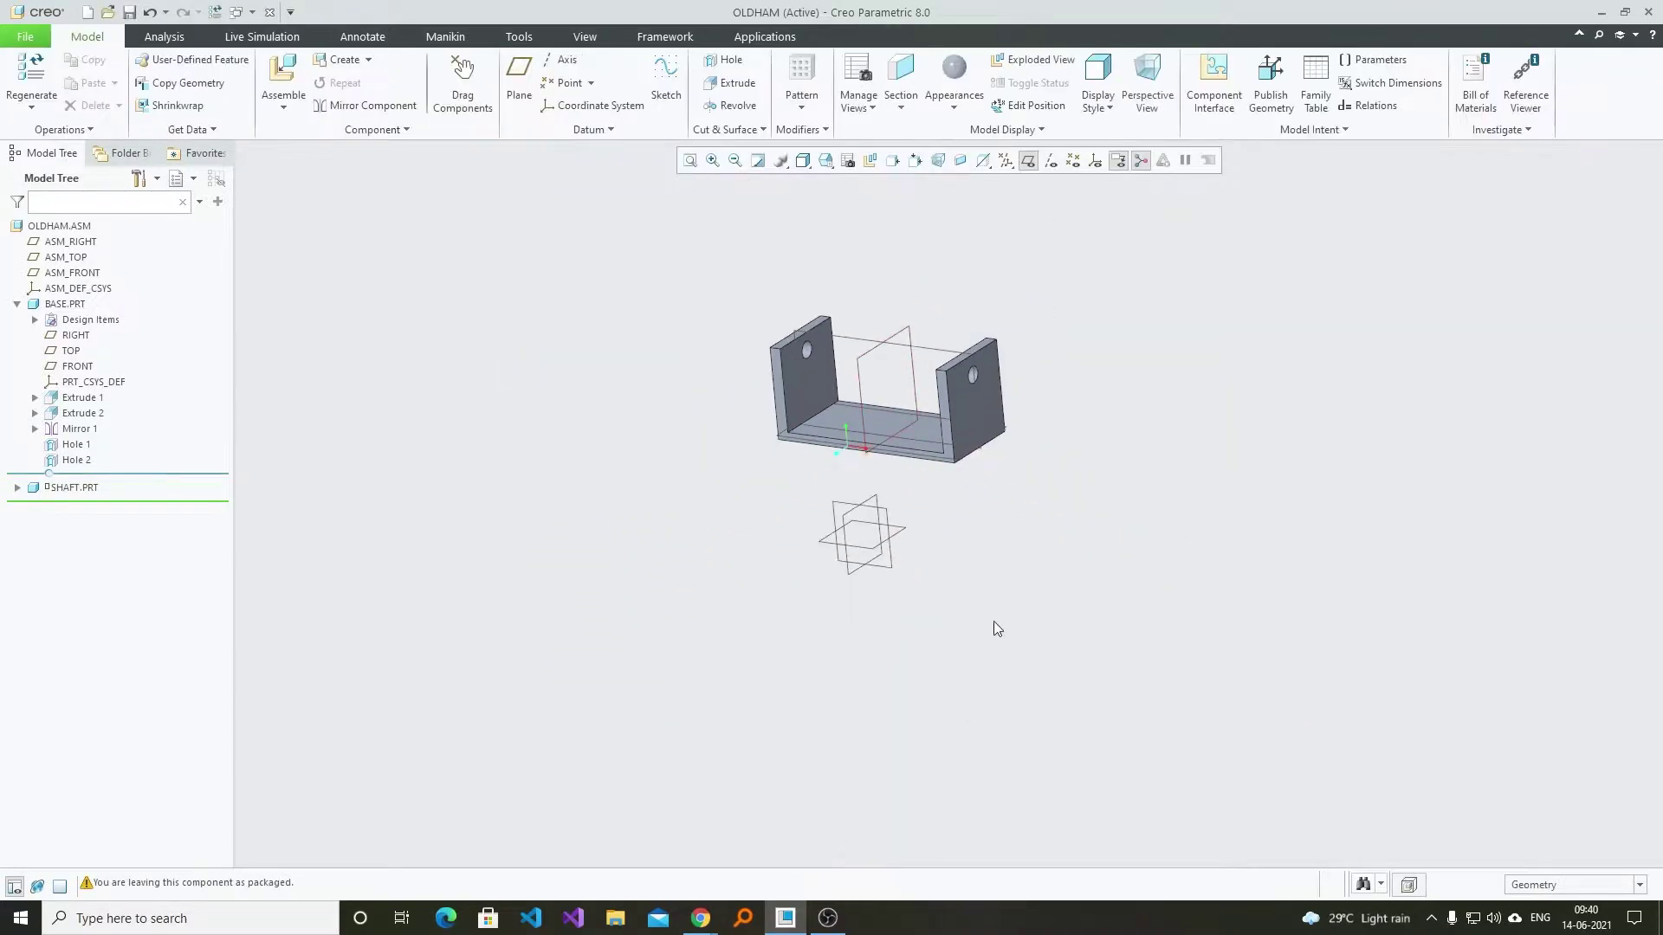
- Activate the shaft part and sketch an extrude circle about 57 mm in diameter, centred on the datum plane parallel to the walls
{"action": "left_click", "coordinate": [51, 495]}
{"action": "left_click", "coordinate": [65, 408]}
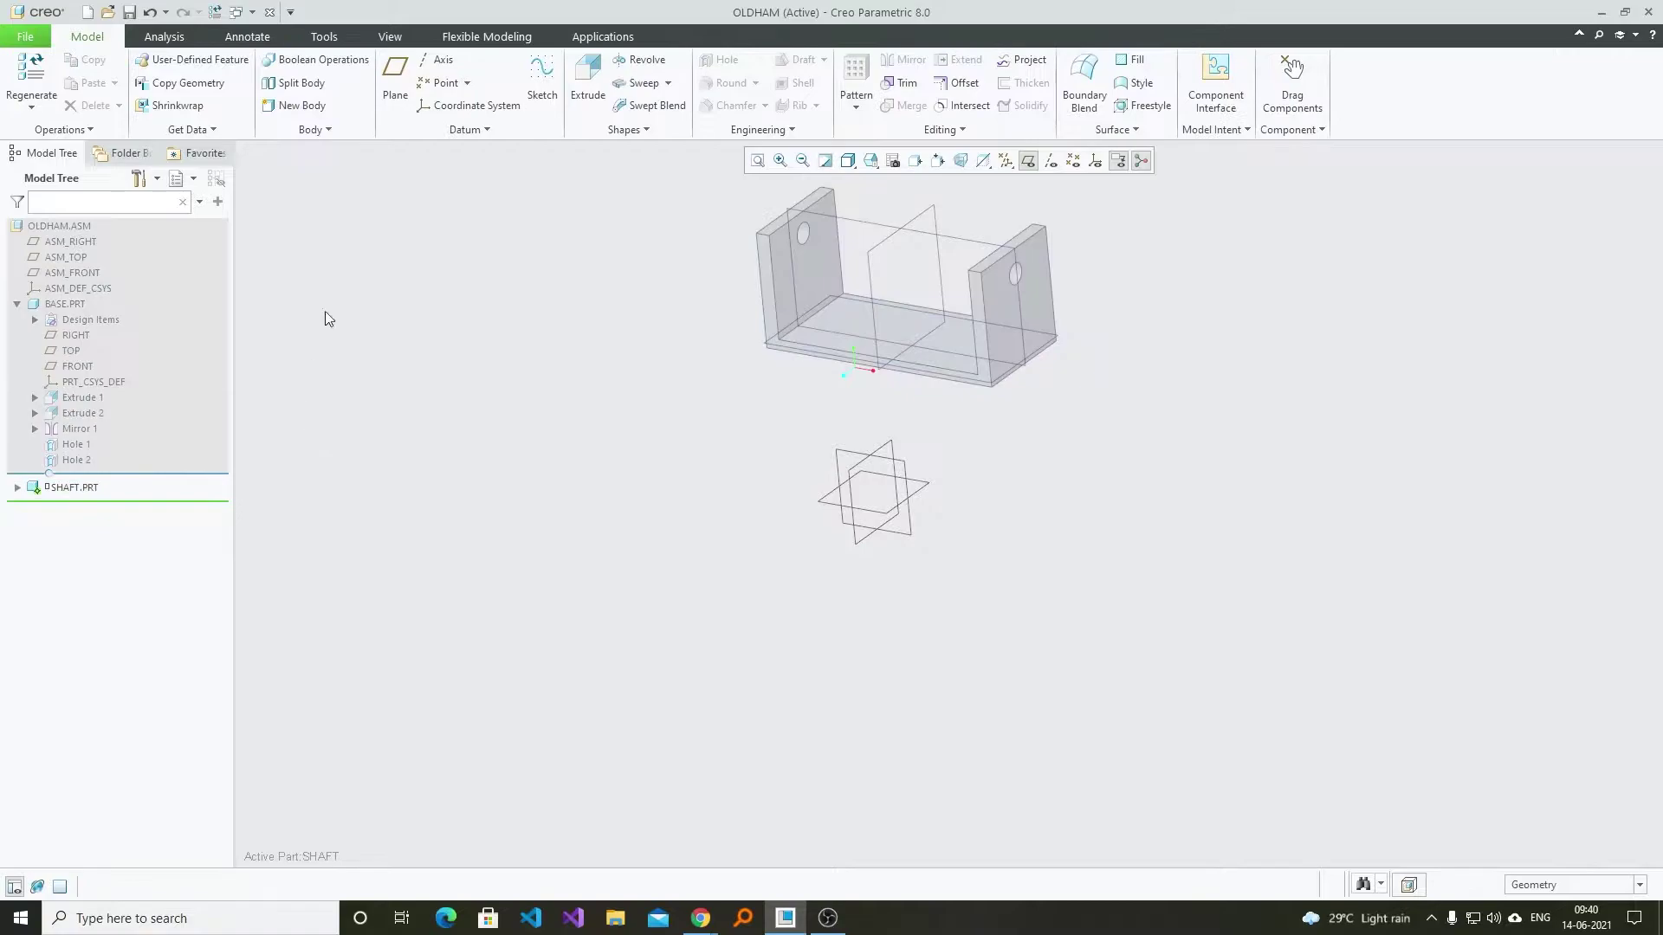
{"action": "left_click", "coordinate": [587, 87]}
{"action": "scroll", "coordinate": [825, 466], "scroll_direction": "up", "scroll_amount": 2}
{"action": "left_click", "coordinate": [871, 485]}
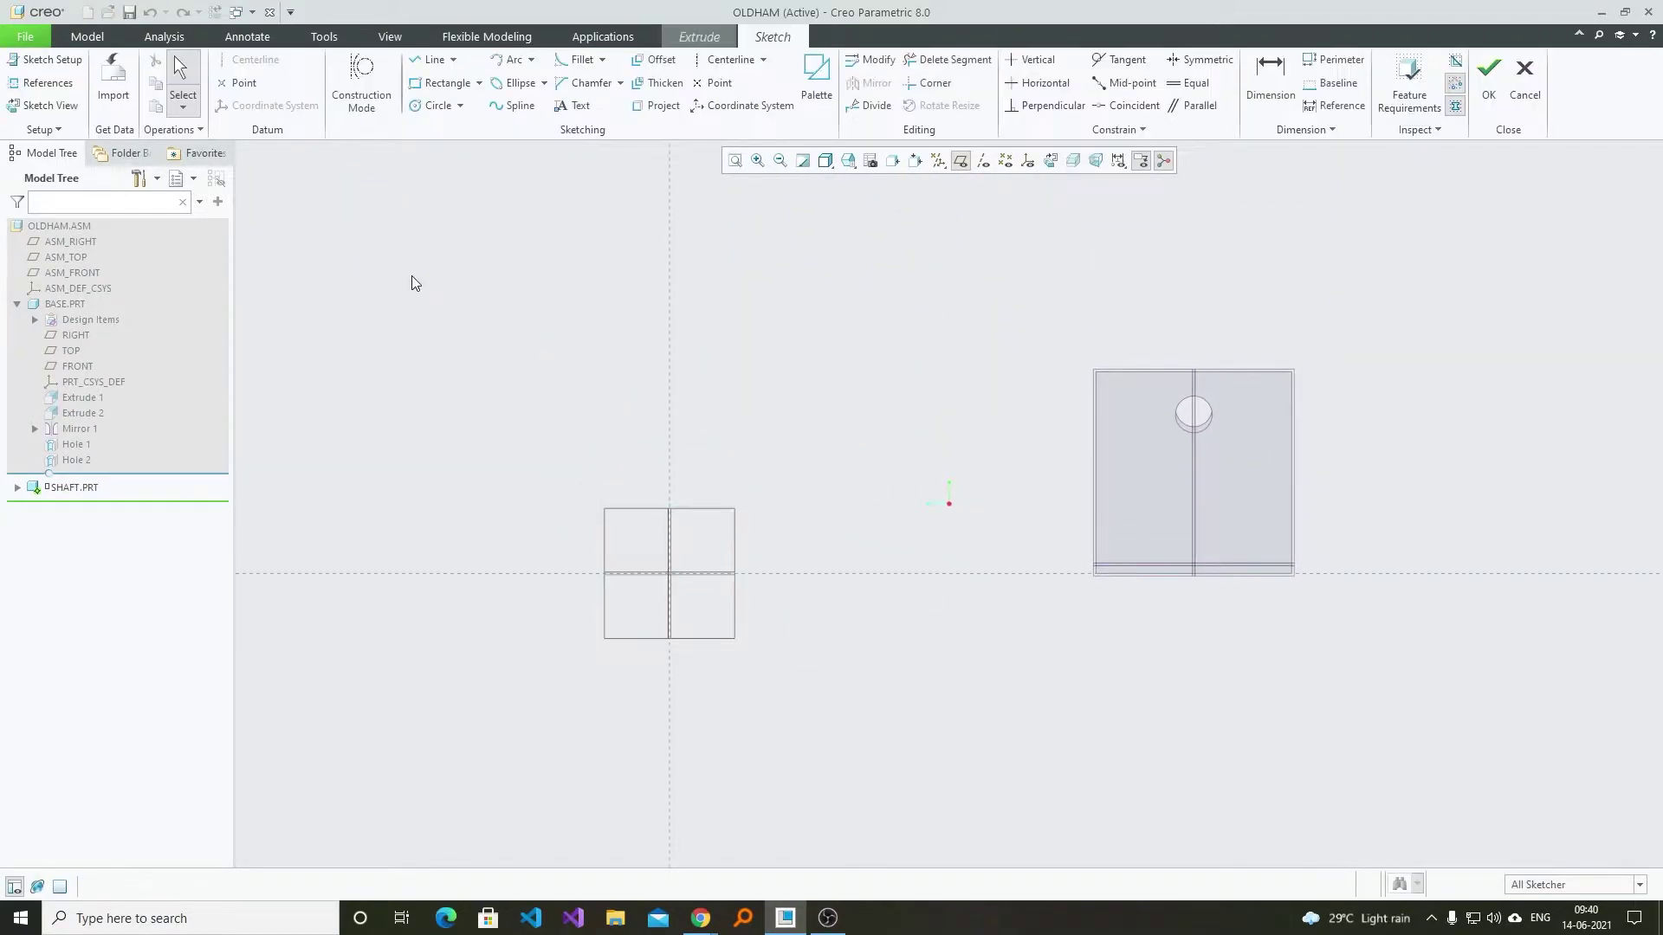
{"action": "left_click", "coordinate": [433, 105]}
{"action": "left_click", "coordinate": [674, 565]}
{"action": "left_click", "coordinate": [695, 548]}
{"action": "middle_click", "coordinate": [715, 516]}
{"action": "left_click", "coordinate": [864, 509]}
- Set the circle's diameter to 30 mm and finish the sketch
{"action": "double_click", "coordinate": [598, 541]}
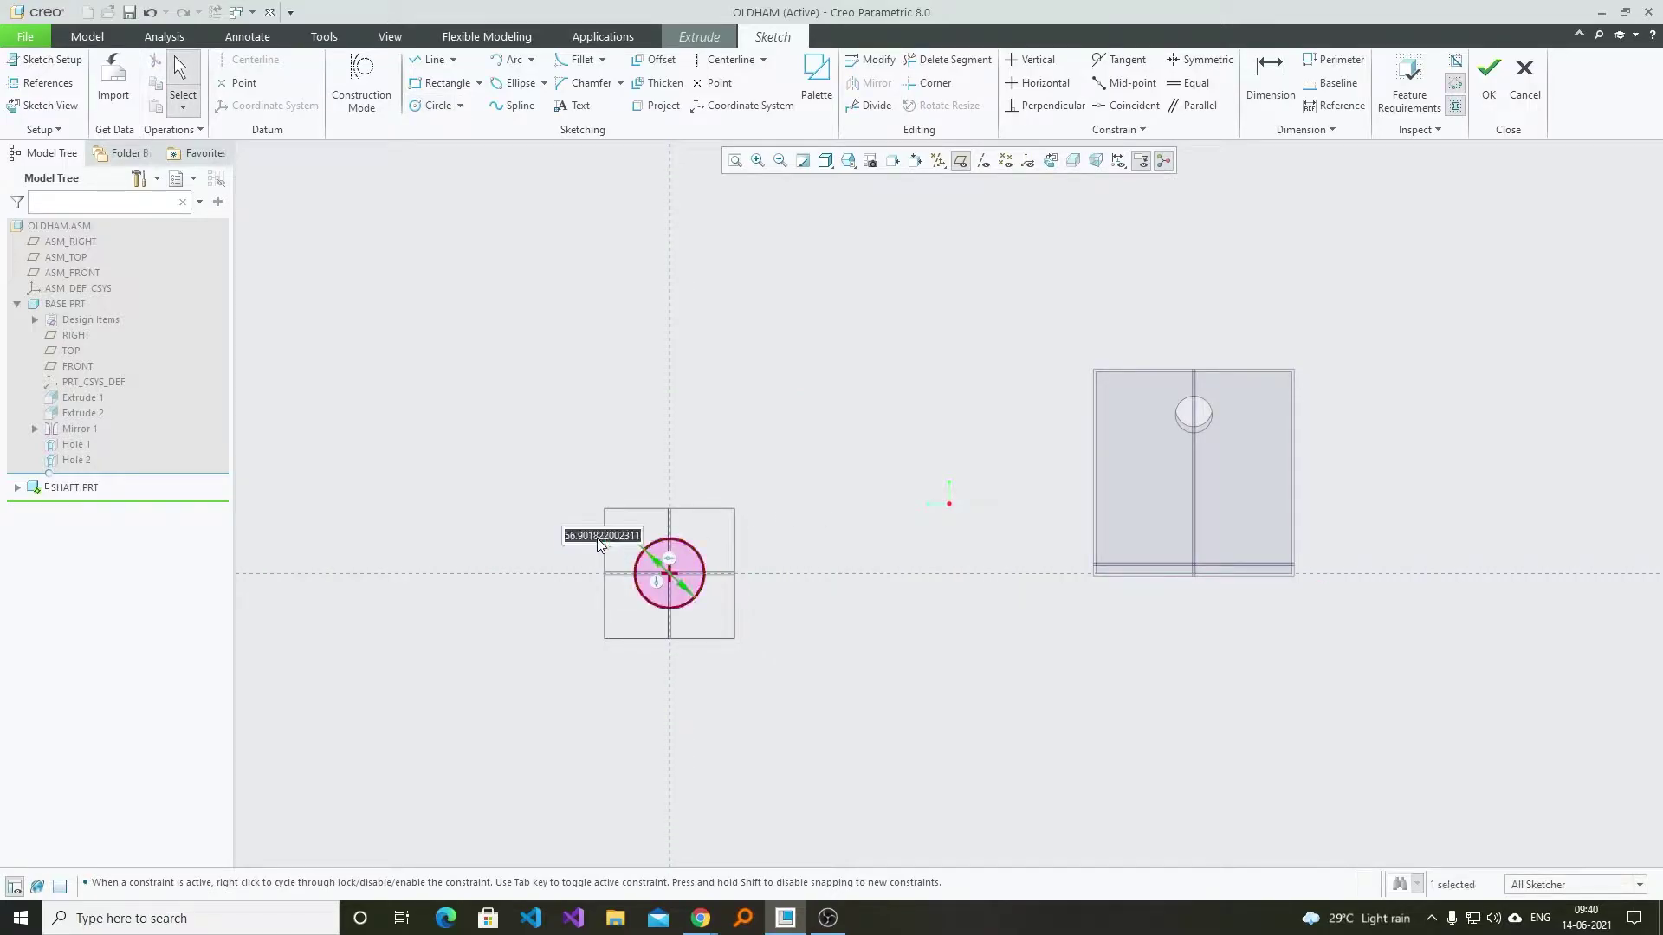
{"action": "type", "text": "30"}
{"action": "key", "text": "Return"}
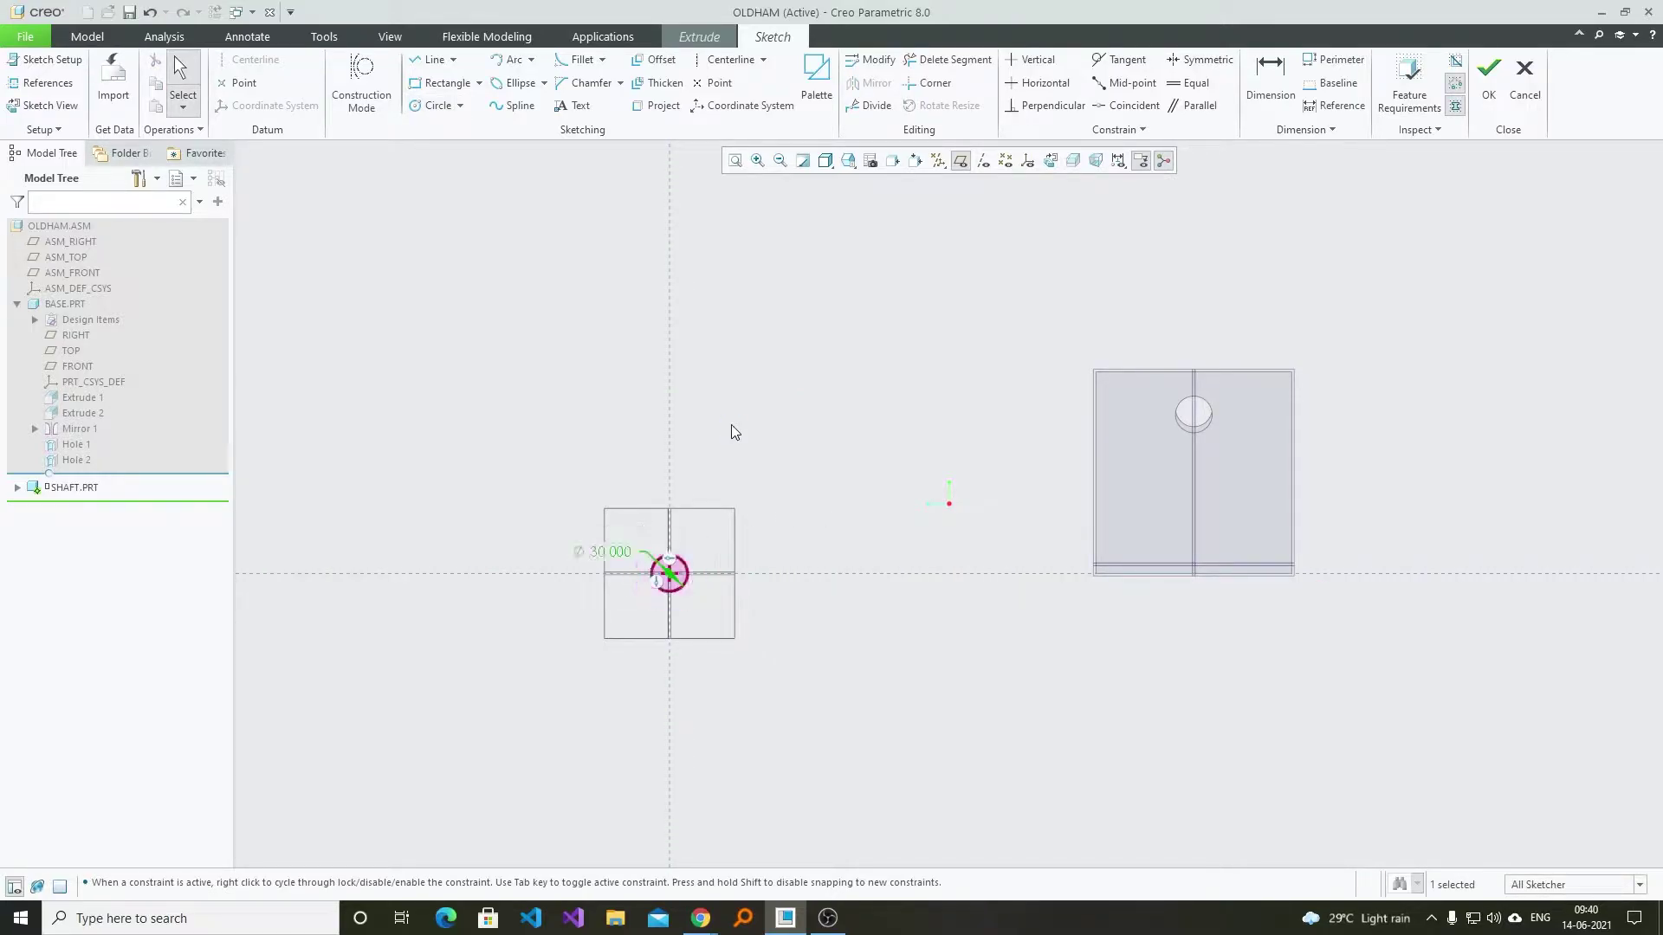
{"action": "left_click", "coordinate": [1489, 76]}
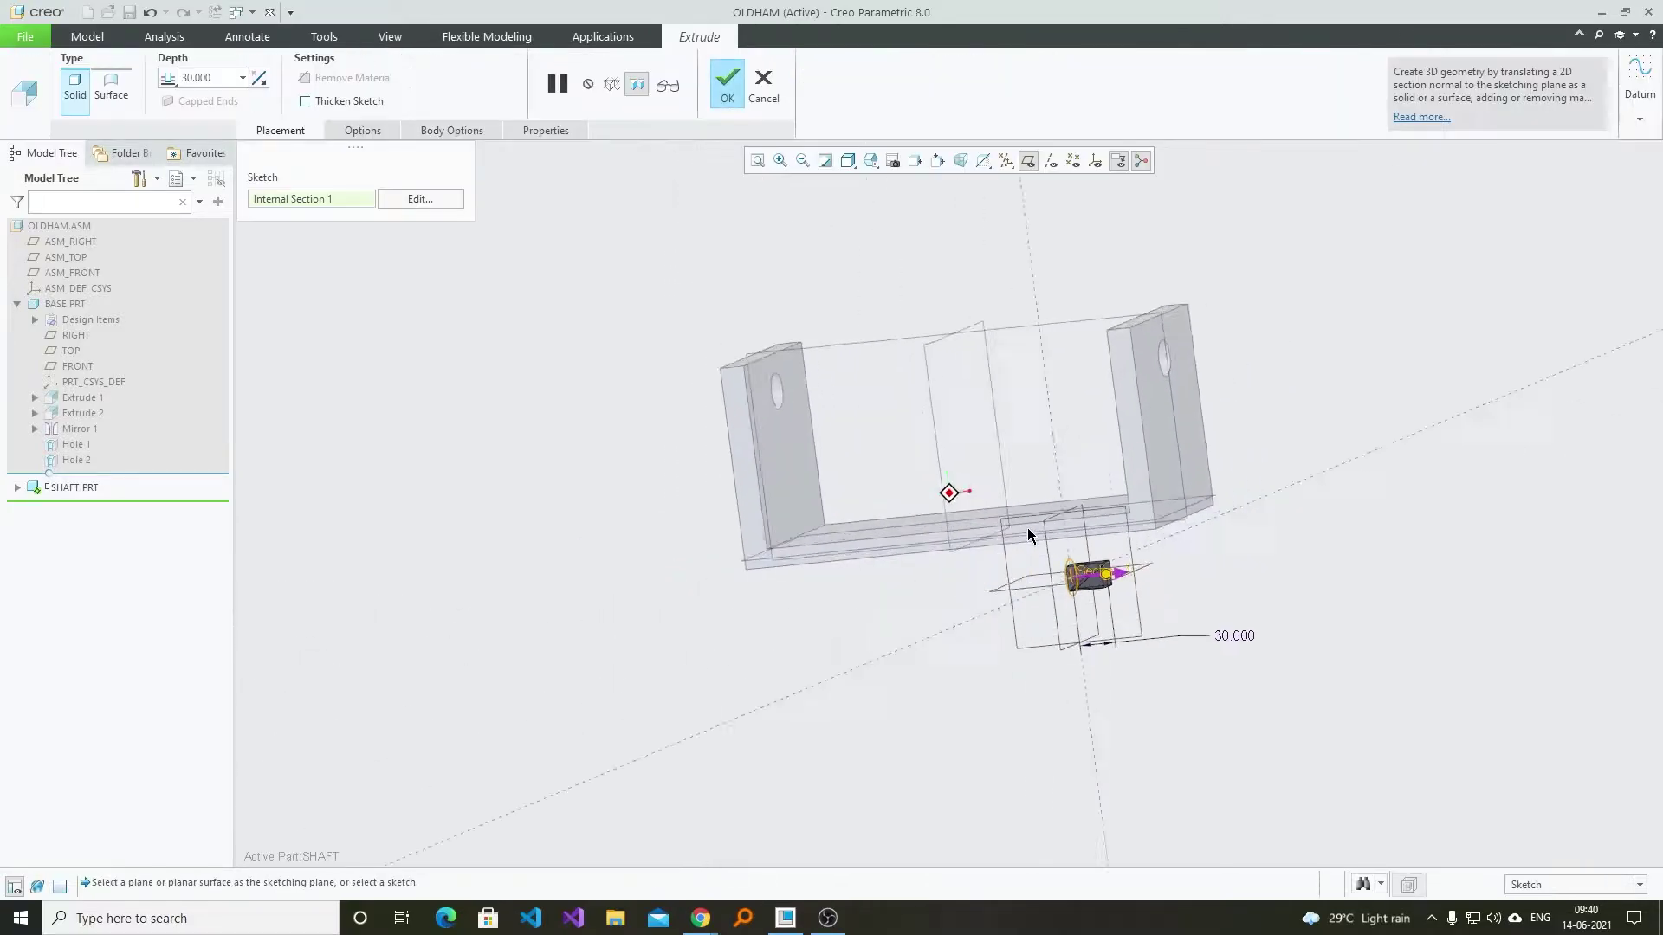
- Extrude the circle symmetrically about its sketch plane to a total length of 100 mm
{"action": "left_click", "coordinate": [168, 78]}
{"action": "left_click", "coordinate": [206, 117]}
{"action": "left_click_drag", "start_coordinate": [857, 468], "coordinate": [655, 511]}
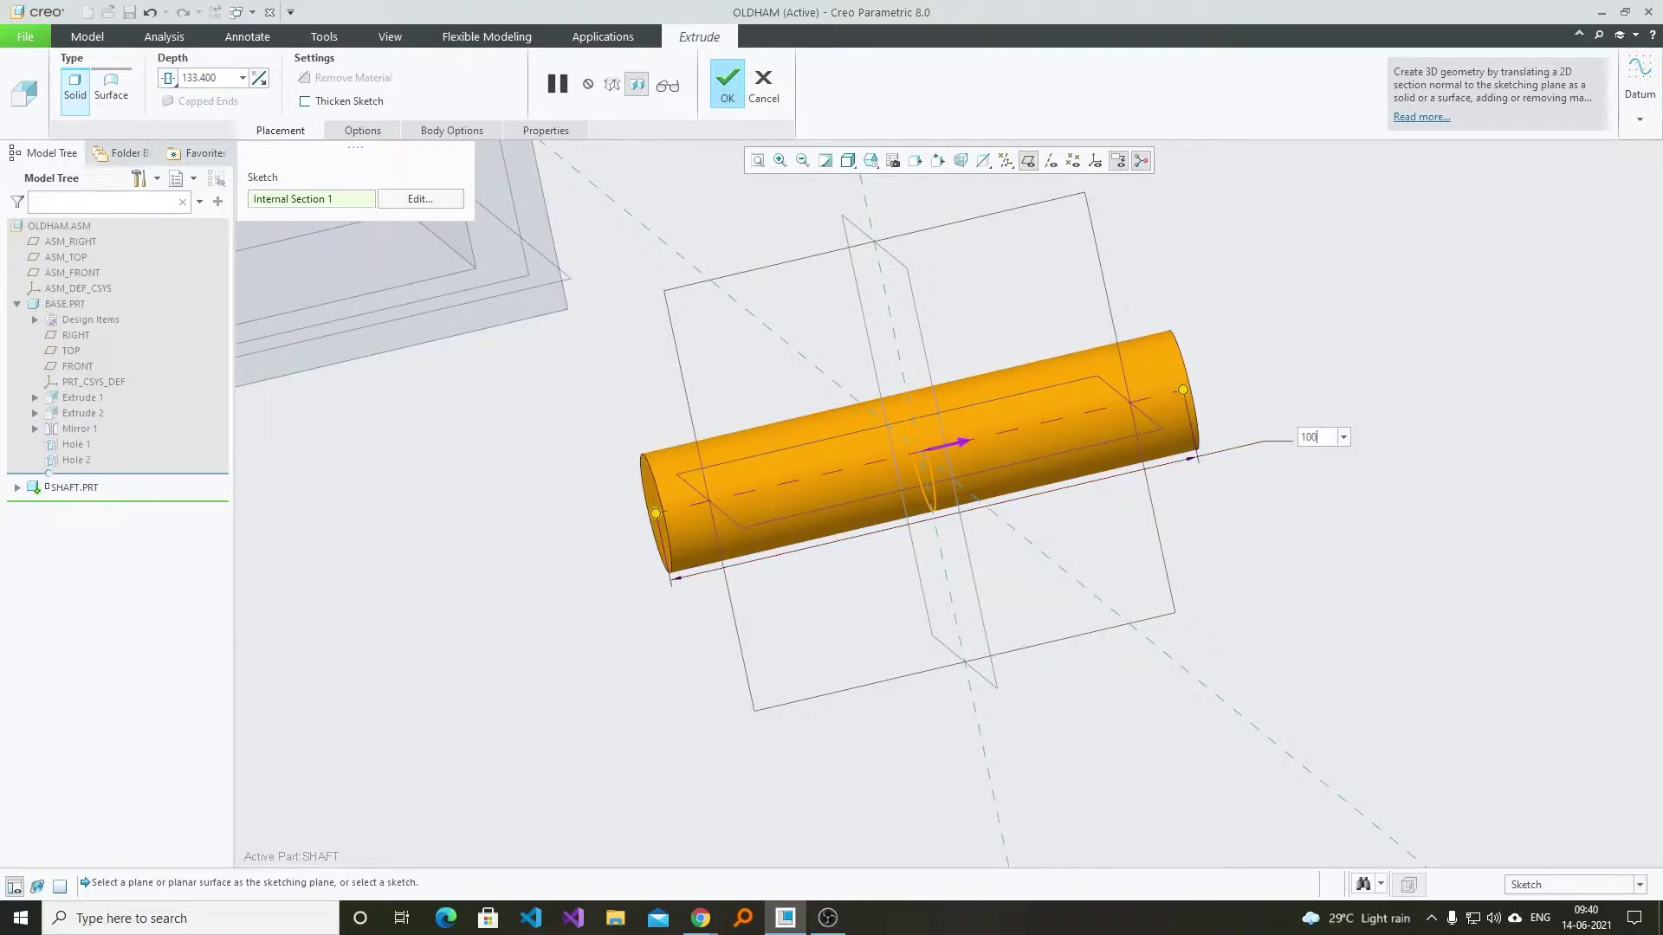
{"action": "key", "text": "Return"}
{"action": "middle_click_drag", "start_coordinate": [1332, 428], "coordinate": [714, 312]}
{"action": "scroll", "coordinate": [1198, 596], "scroll_direction": "down", "scroll_amount": 3}
{"action": "scroll", "coordinate": [1291, 605], "scroll_direction": "up", "scroll_amount": 4}
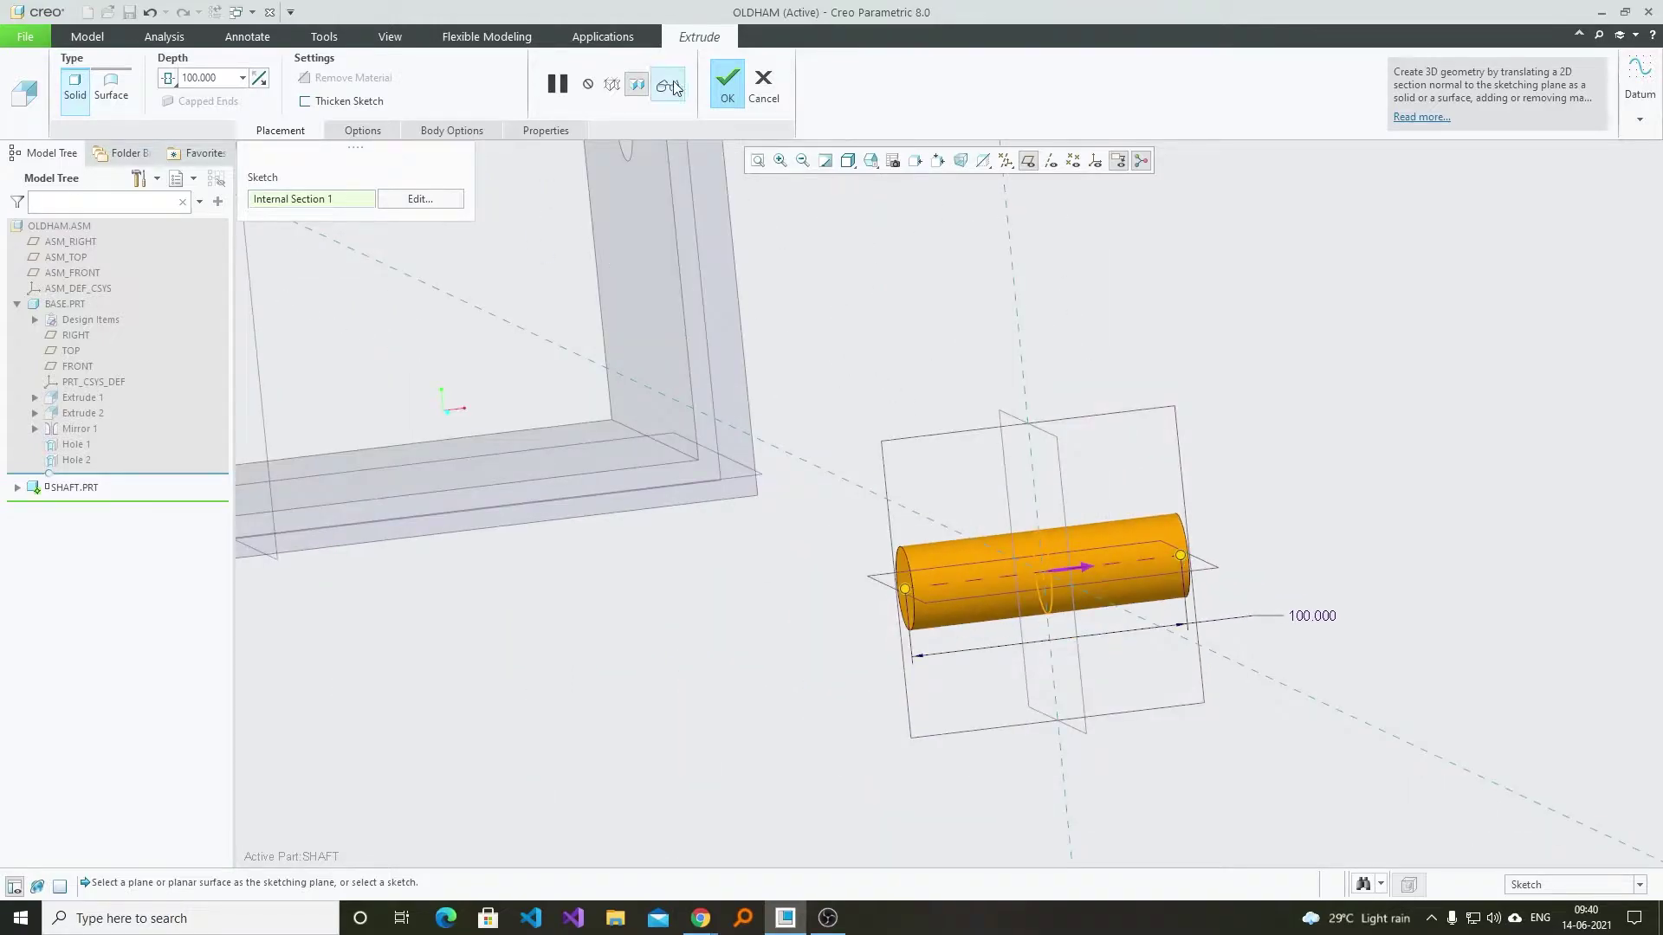
{"action": "left_click", "coordinate": [728, 83]}
- Start an extrude sketch on the shaft's end face and project the upper half of its circular edge
{"action": "middle_click_drag", "start_coordinate": [1177, 356], "coordinate": [857, 548]}
{"action": "scroll", "coordinate": [857, 548], "scroll_direction": "down", "scroll_amount": 3}
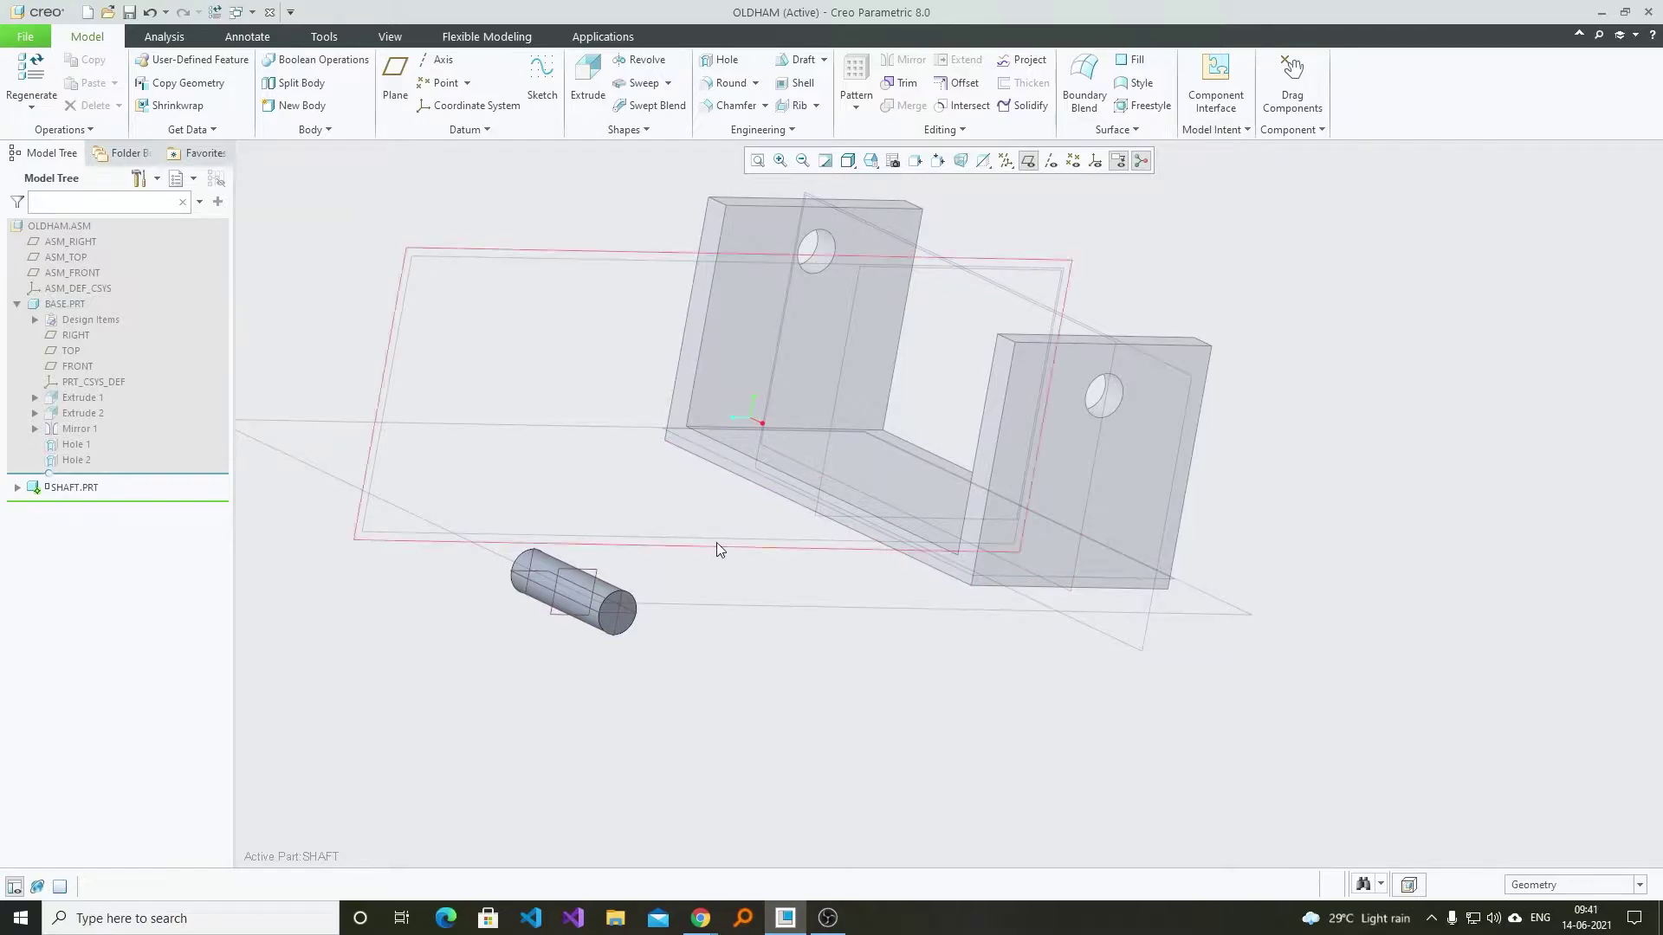
{"action": "scroll", "coordinate": [533, 643], "scroll_direction": "up", "scroll_amount": 3}
{"action": "left_click", "coordinate": [695, 552]}
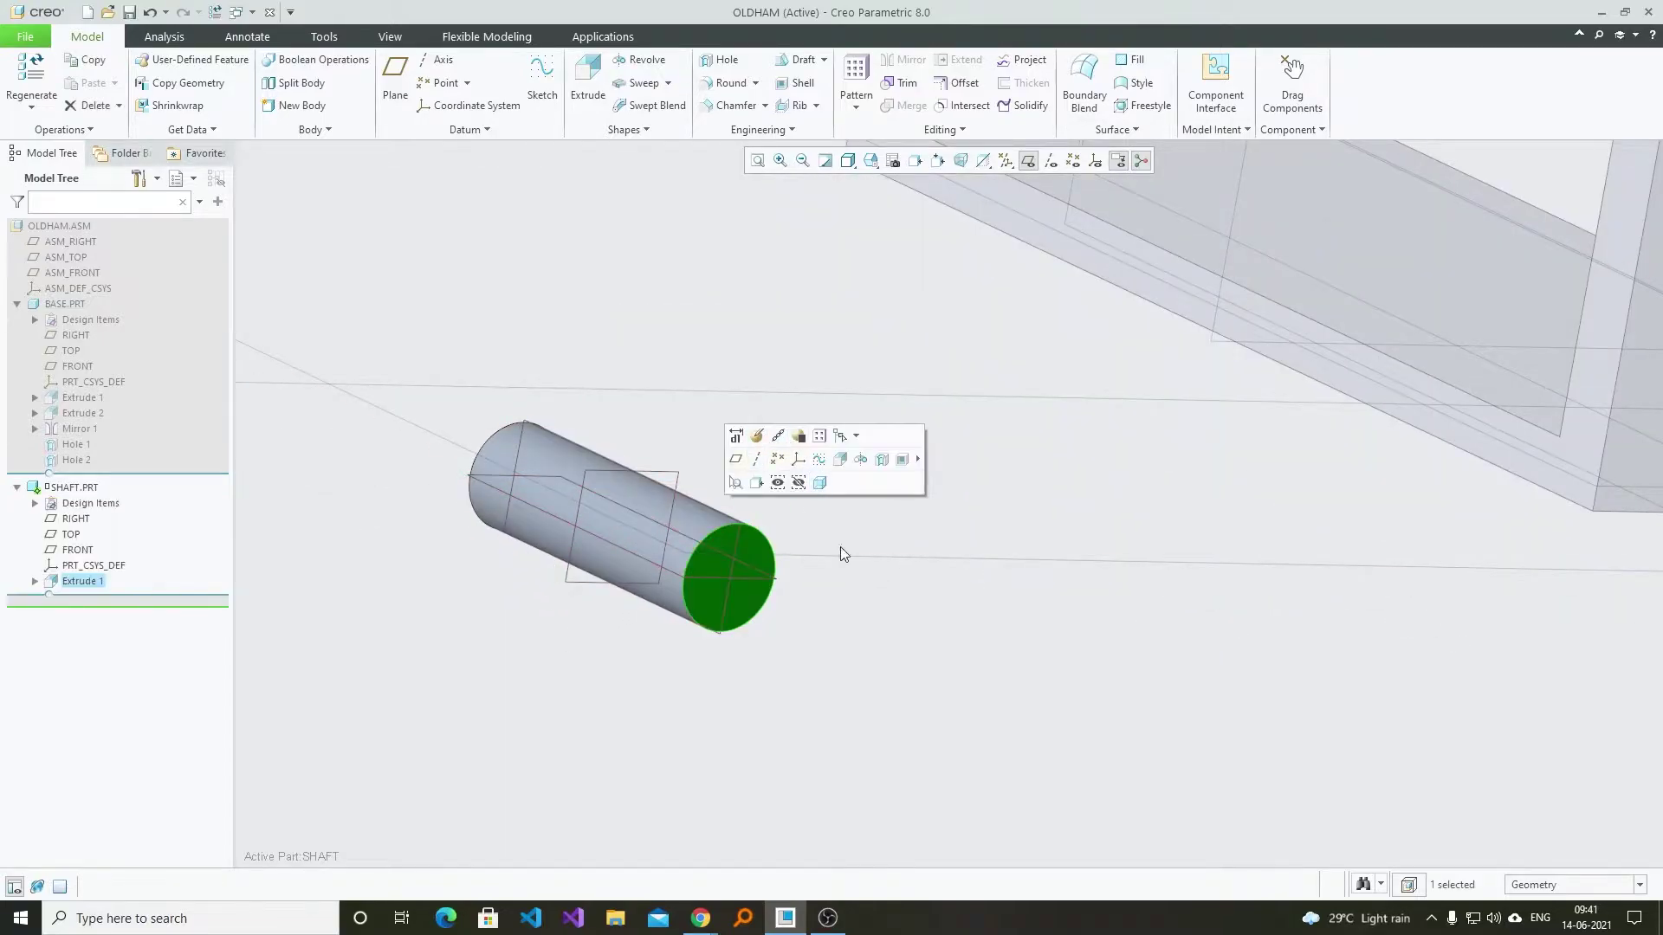
{"action": "left_click", "coordinate": [891, 601]}
{"action": "left_click", "coordinate": [588, 78]}
{"action": "left_click", "coordinate": [743, 546]}
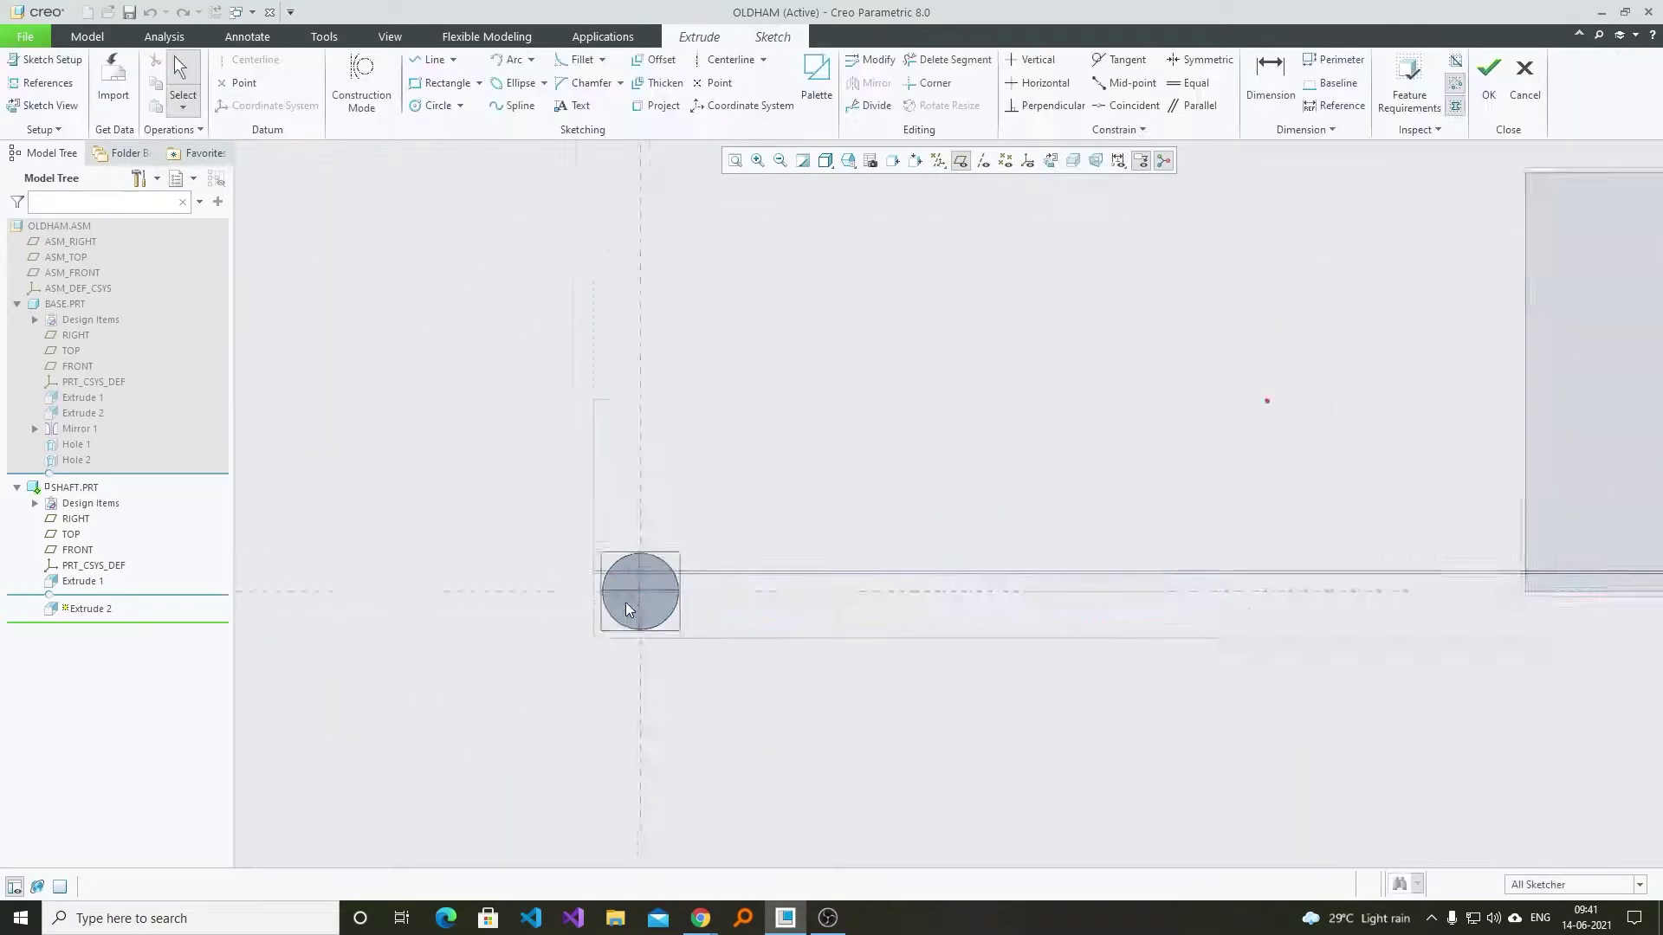
{"action": "left_click", "coordinate": [659, 105]}
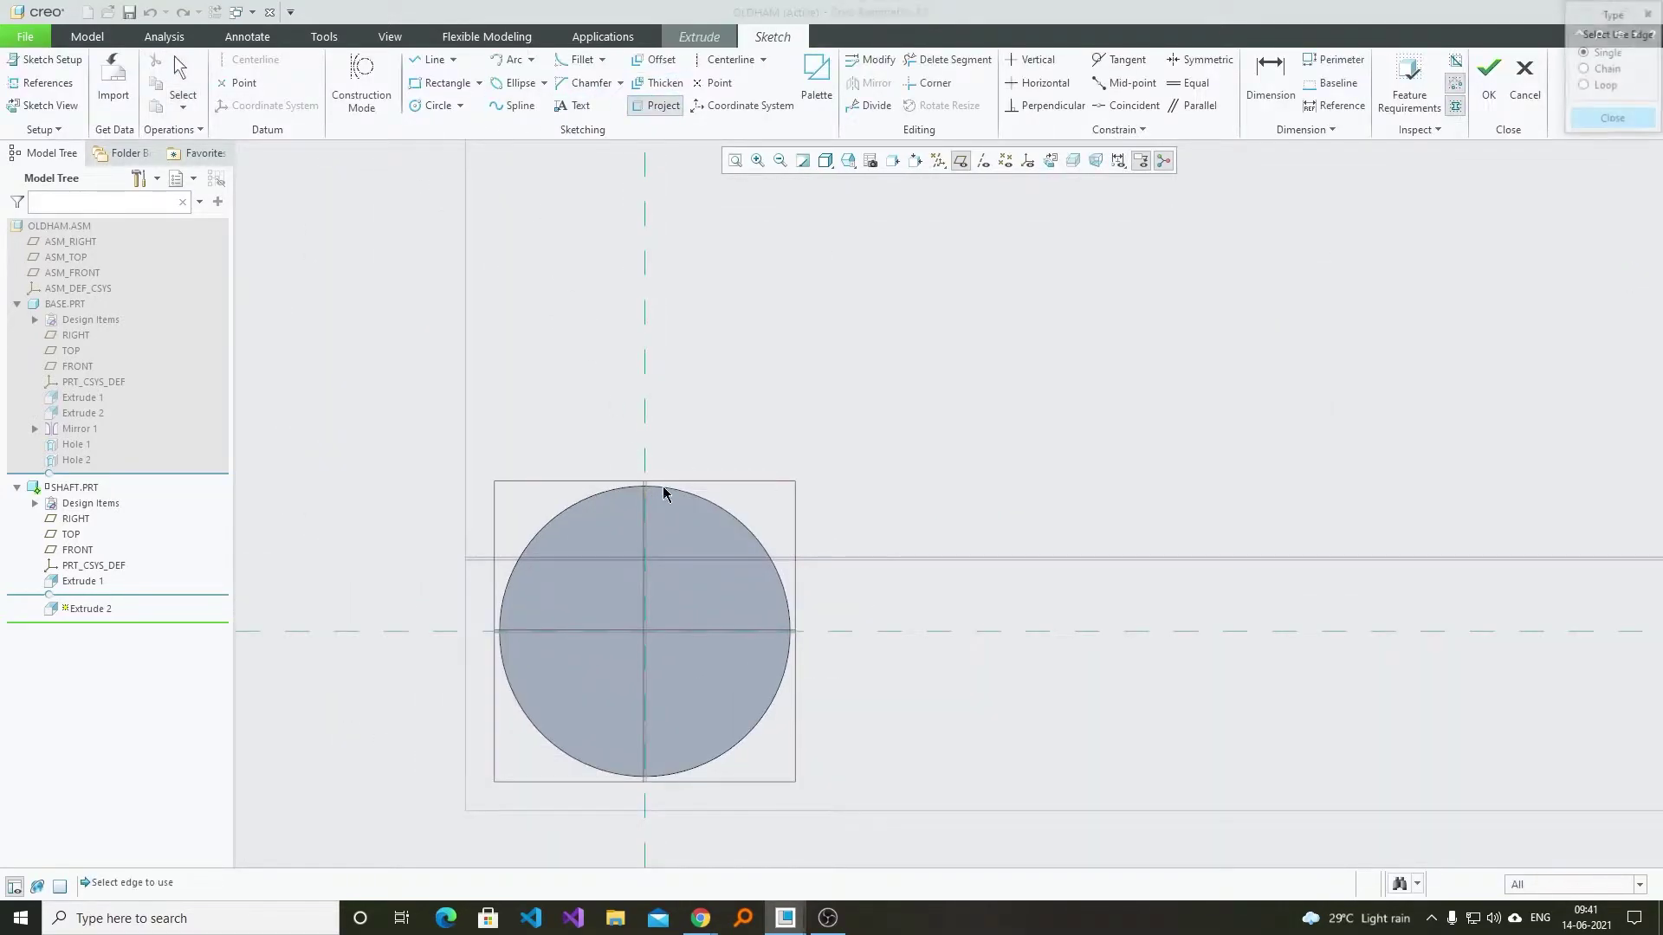
{"action": "scroll", "coordinate": [642, 523], "scroll_direction": "up", "scroll_amount": 2}
{"action": "left_click", "coordinate": [742, 451]}
{"action": "left_click", "coordinate": [1625, 119]}
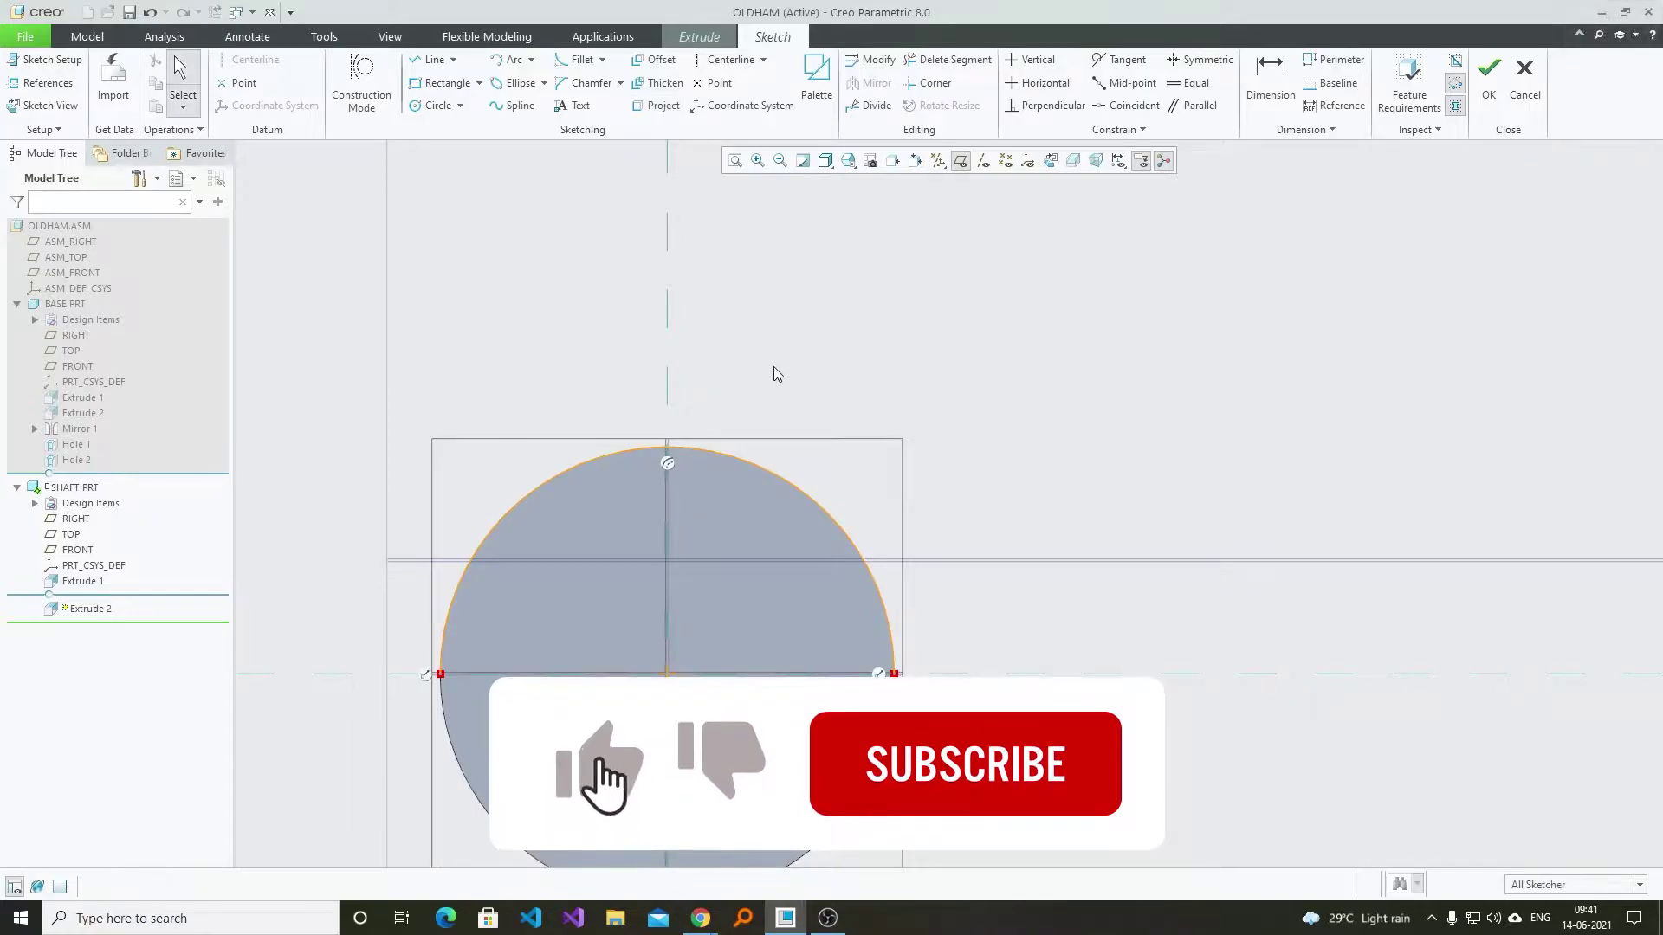
- Sketch a keyway rectangle about 4.2 mm wide, centred at the top of the shaft's circular edge, and set its height to 2 mm
{"action": "left_click", "coordinate": [443, 83]}
{"action": "scroll", "coordinate": [649, 389], "scroll_direction": "up", "scroll_amount": 3}
{"action": "left_click", "coordinate": [594, 350]}
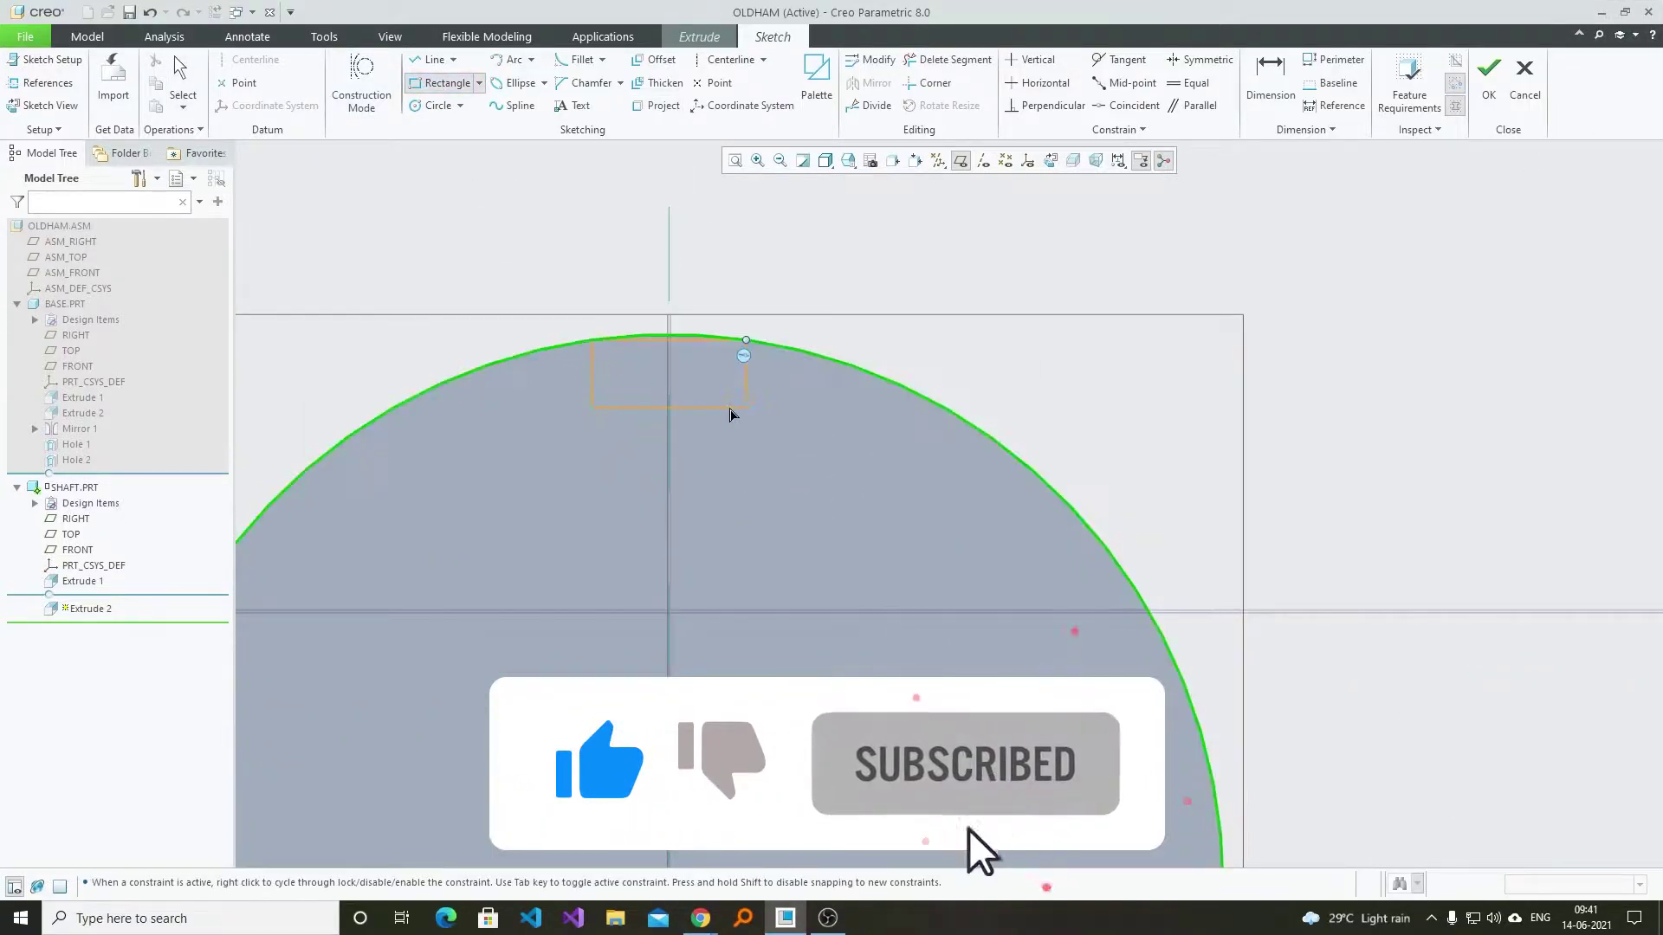
{"action": "left_click", "coordinate": [744, 408]}
{"action": "middle_click", "coordinate": [901, 278]}
{"action": "double_click", "coordinate": [798, 368]}
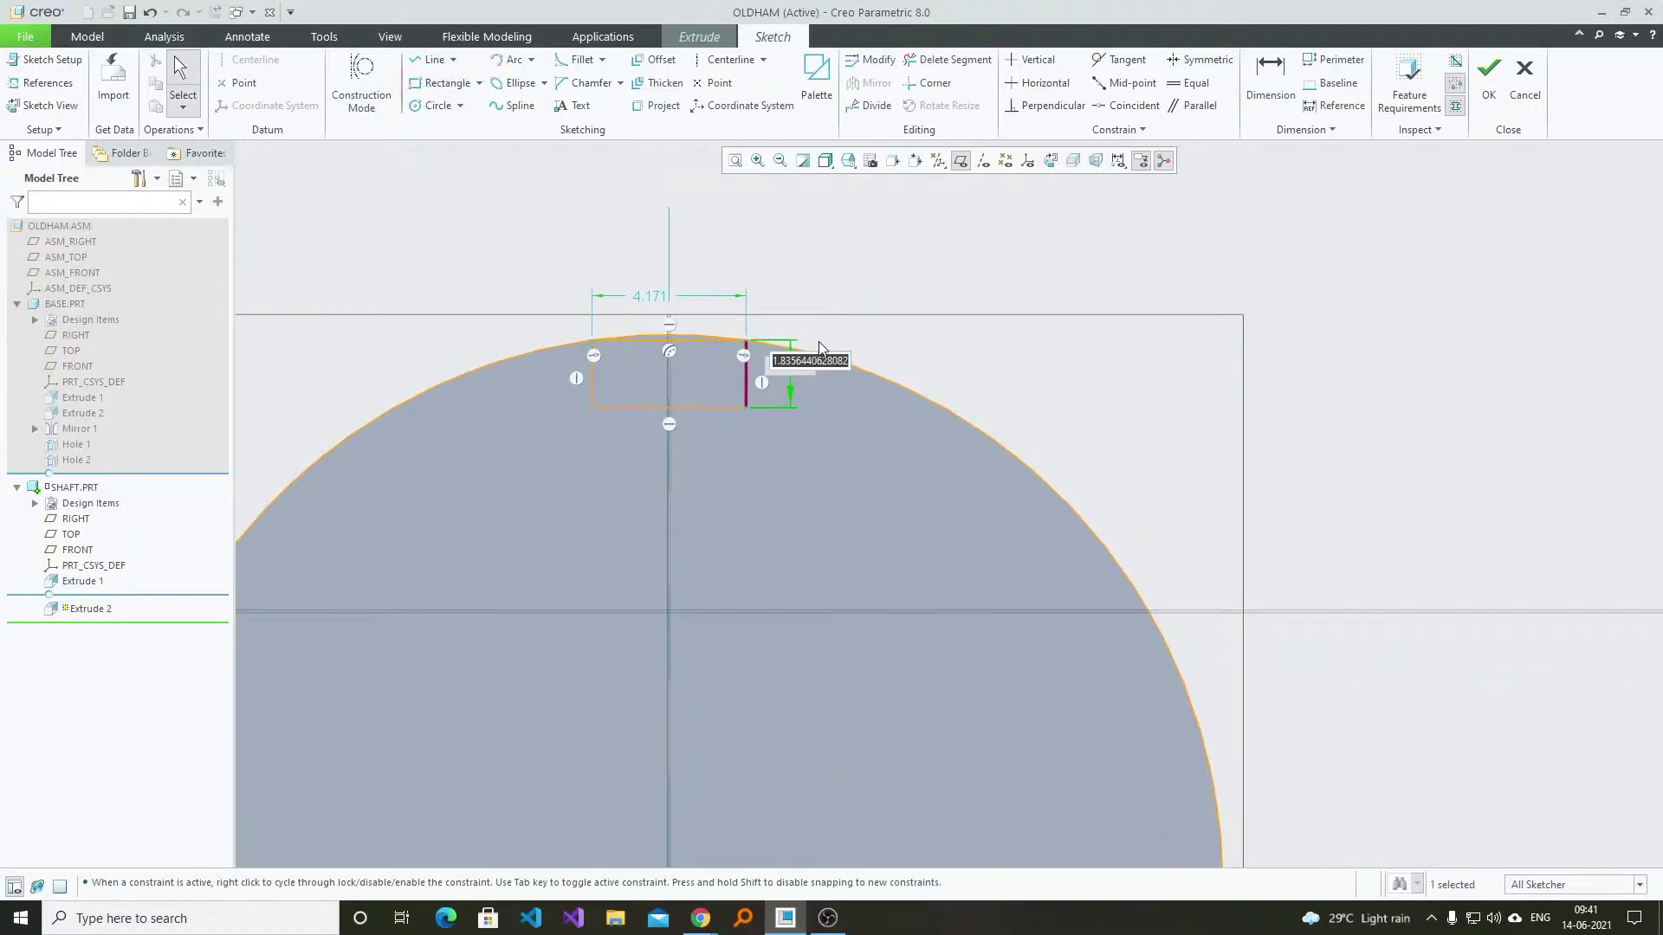
{"action": "type", "text": "2"}
{"action": "key", "text": "Return"}
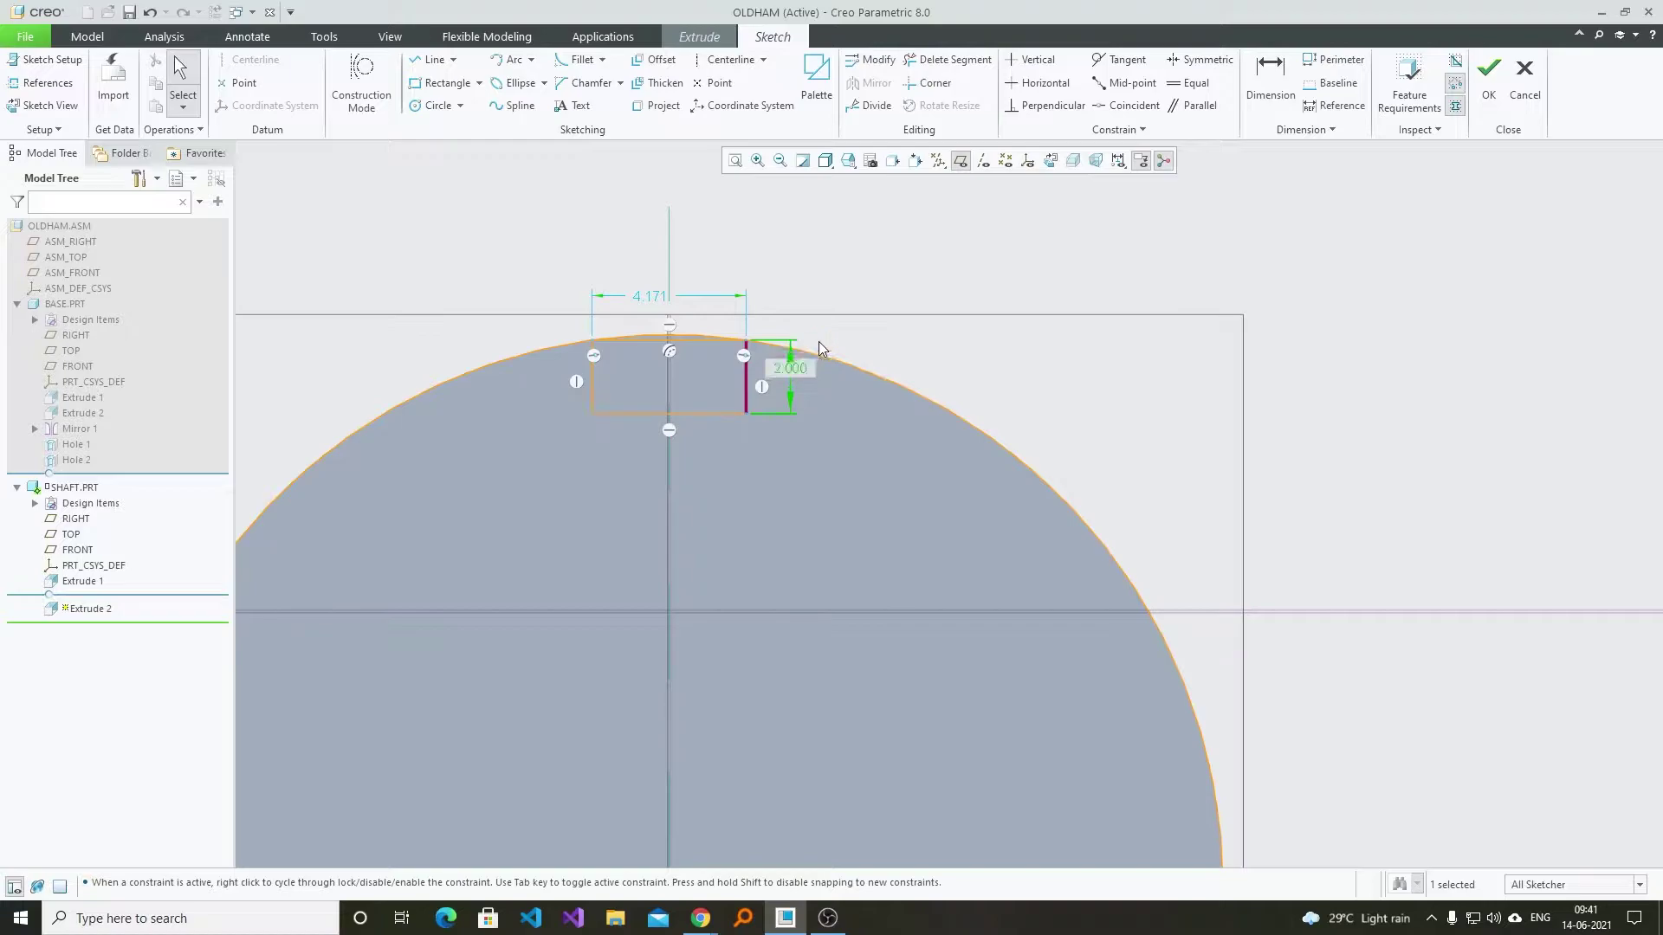
- Set the keyway rectangle's width to 5 mm
{"action": "left_click", "coordinate": [644, 293]}
{"action": "type", "text": "5"}
{"action": "key", "text": "Return"}
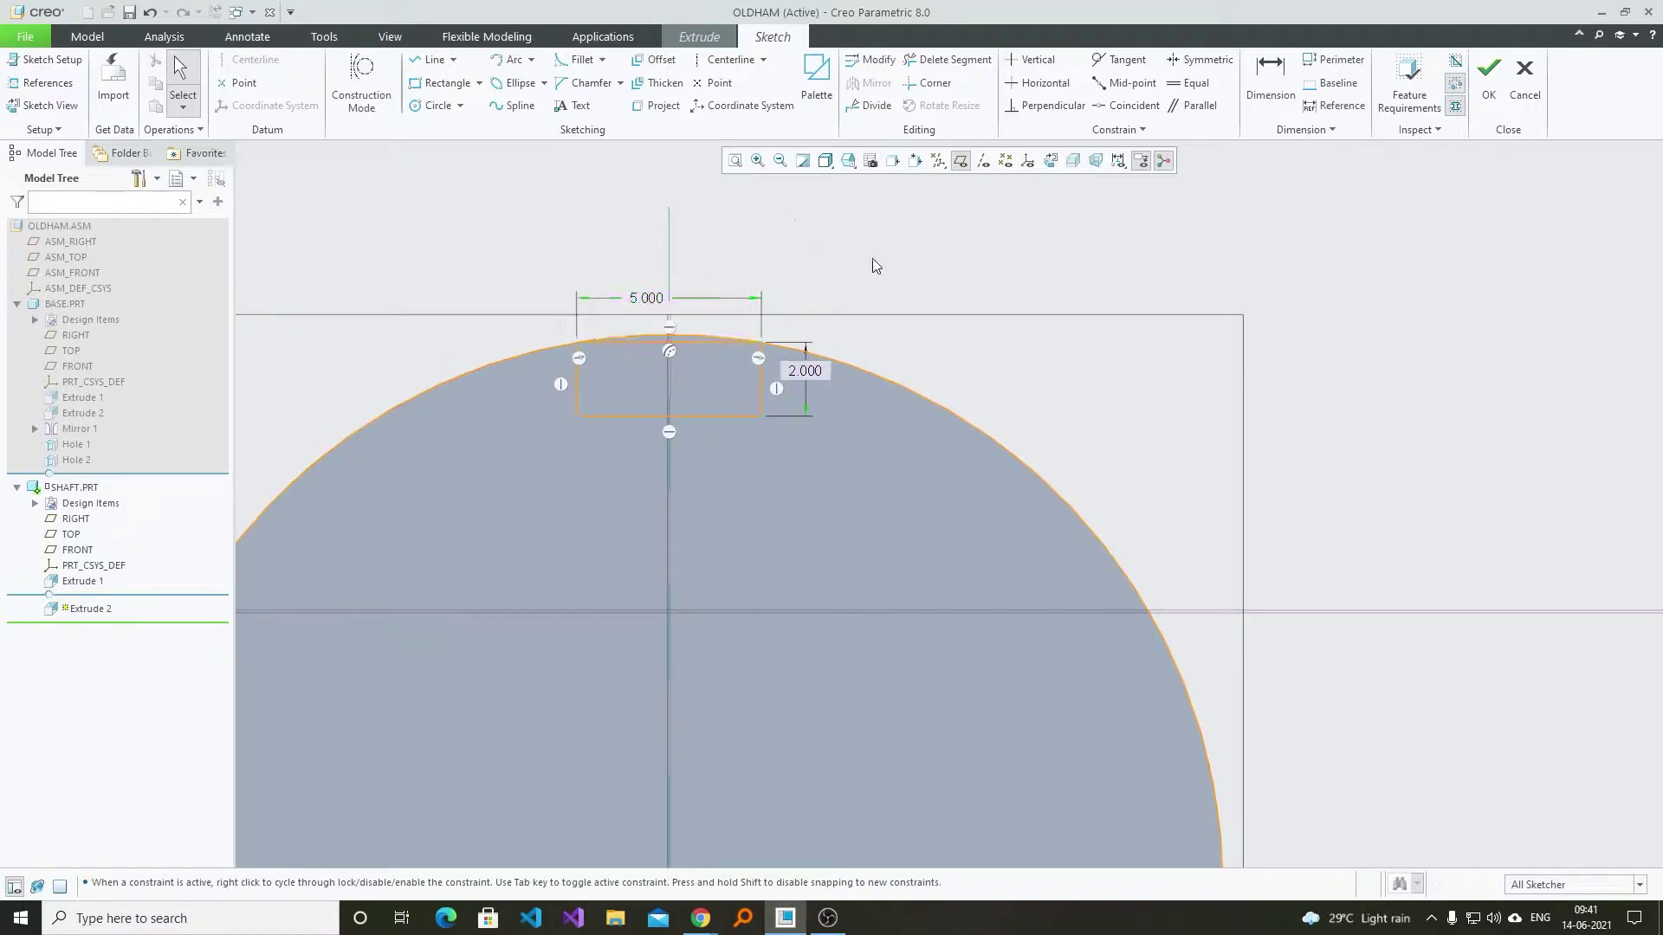
- Trim the excess segments of the projected arc and the rectangle to leave the keyway profile, and finish the sketch
{"action": "left_click", "coordinate": [950, 58]}
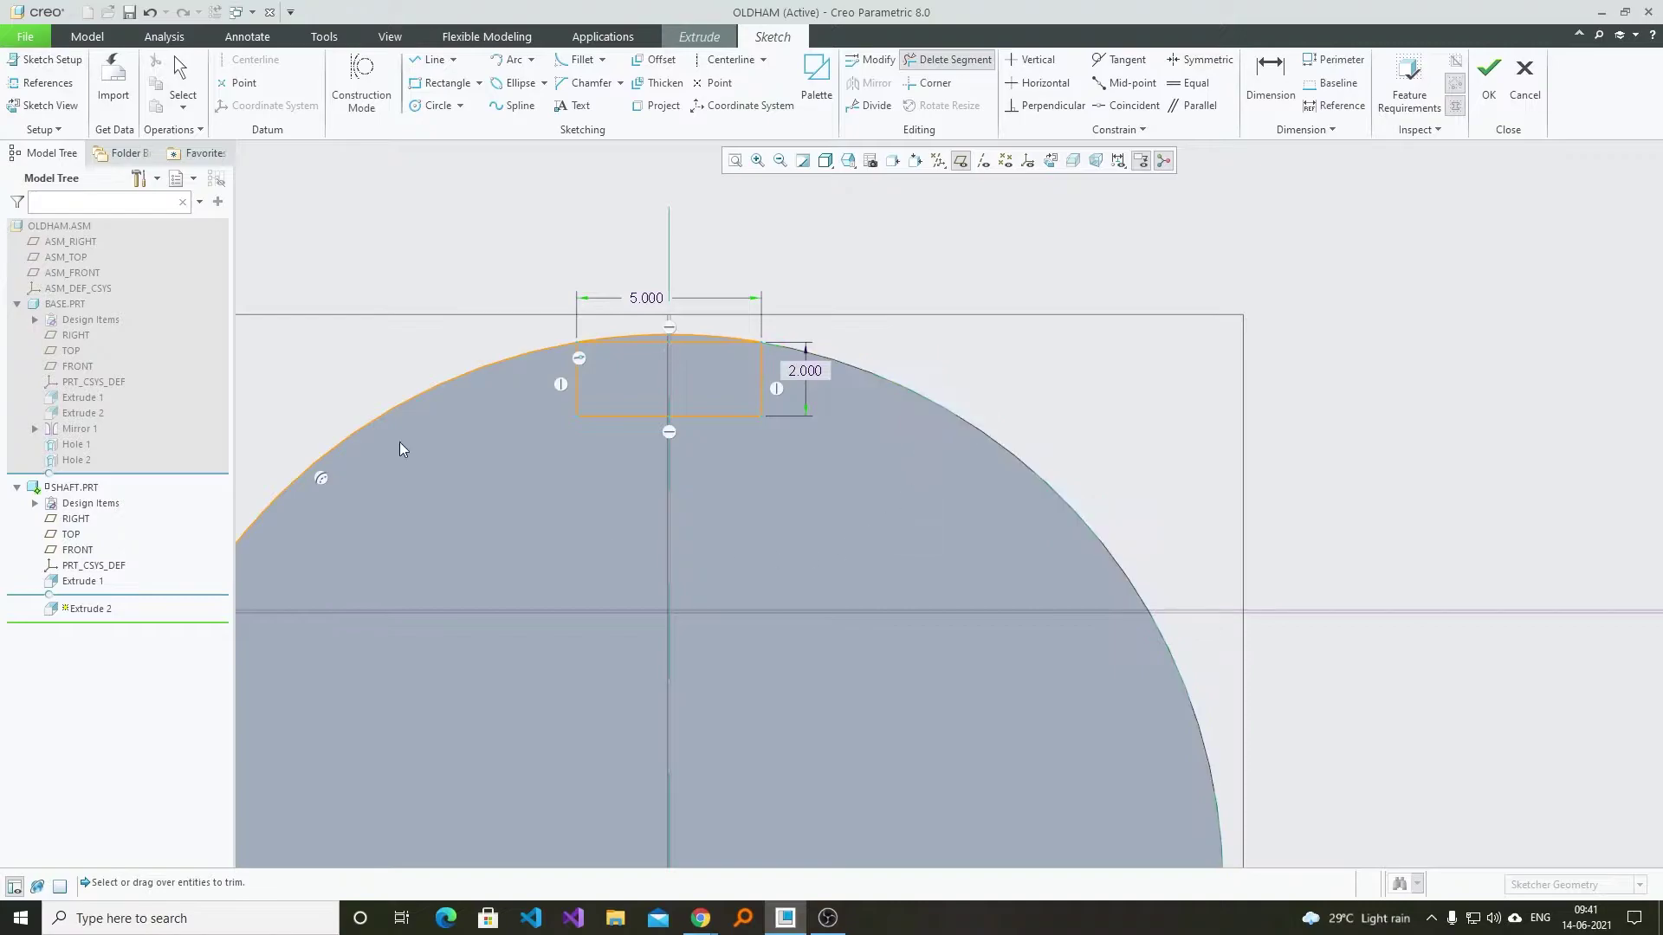
{"action": "left_click_drag", "start_coordinate": [556, 339], "coordinate": [721, 341]}
{"action": "left_click", "coordinate": [1488, 78]}
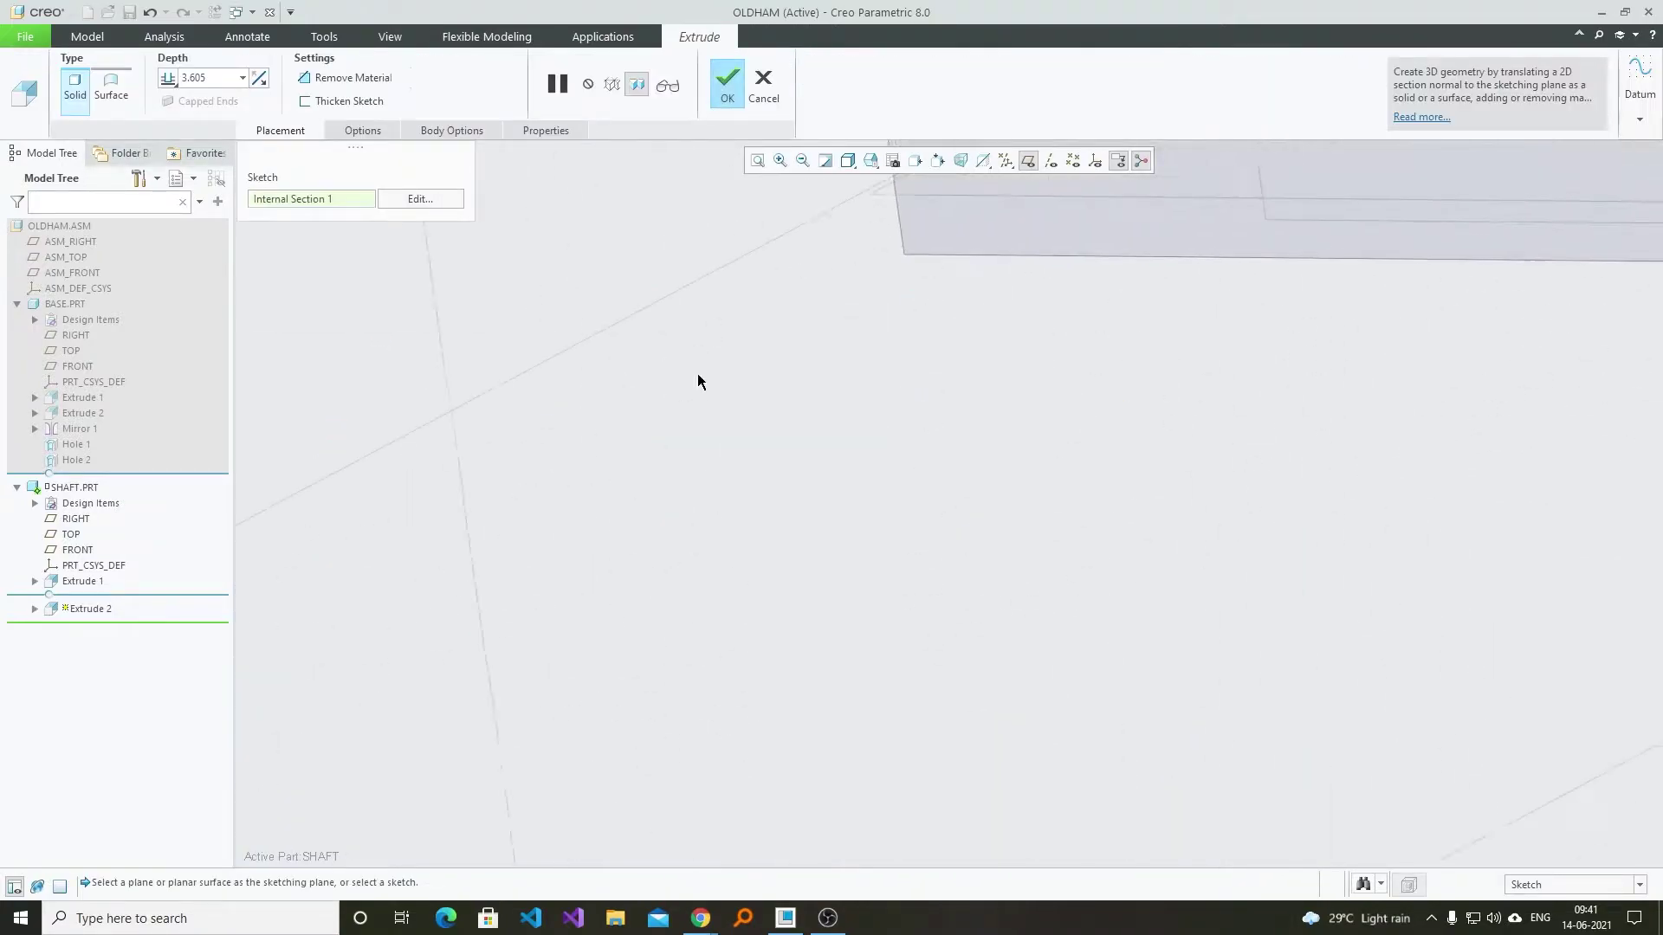
- Extrude the keyway profile into the shaft as a material-removing cut 15 mm deep
{"action": "scroll", "coordinate": [1004, 645], "scroll_direction": "up", "scroll_amount": 6}
{"action": "left_click_drag", "start_coordinate": [997, 471], "coordinate": [825, 475]}
{"action": "middle_click_drag", "start_coordinate": [825, 475], "coordinate": [796, 554]}
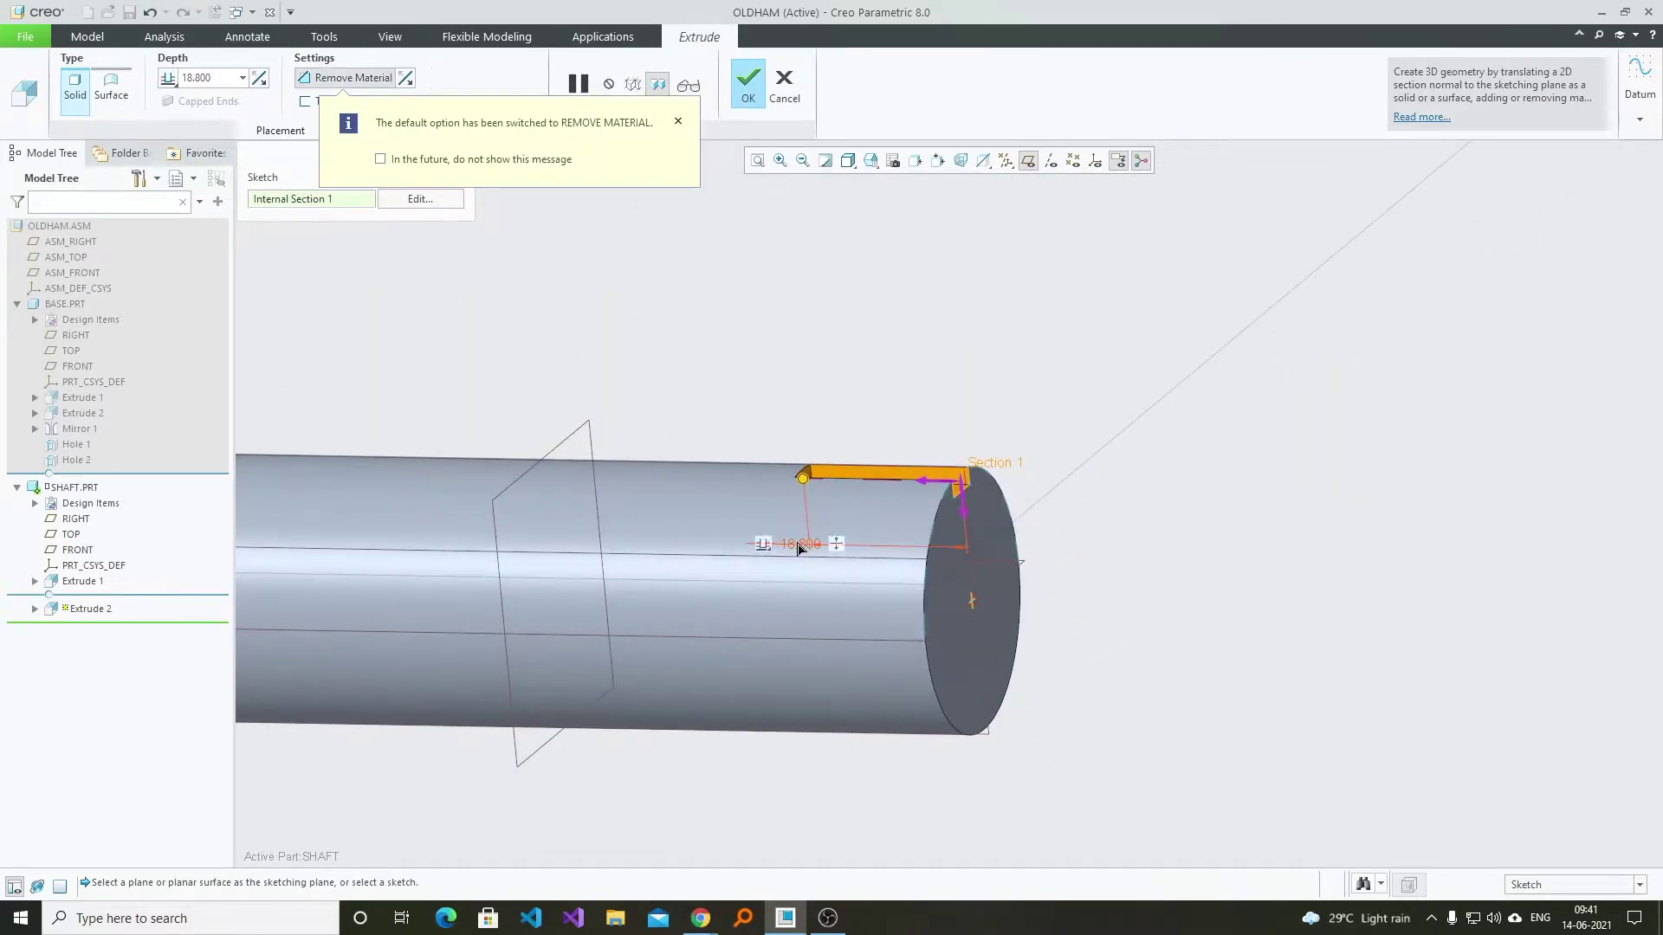
{"action": "double_click", "coordinate": [797, 545]}
{"action": "type", "text": "15"}
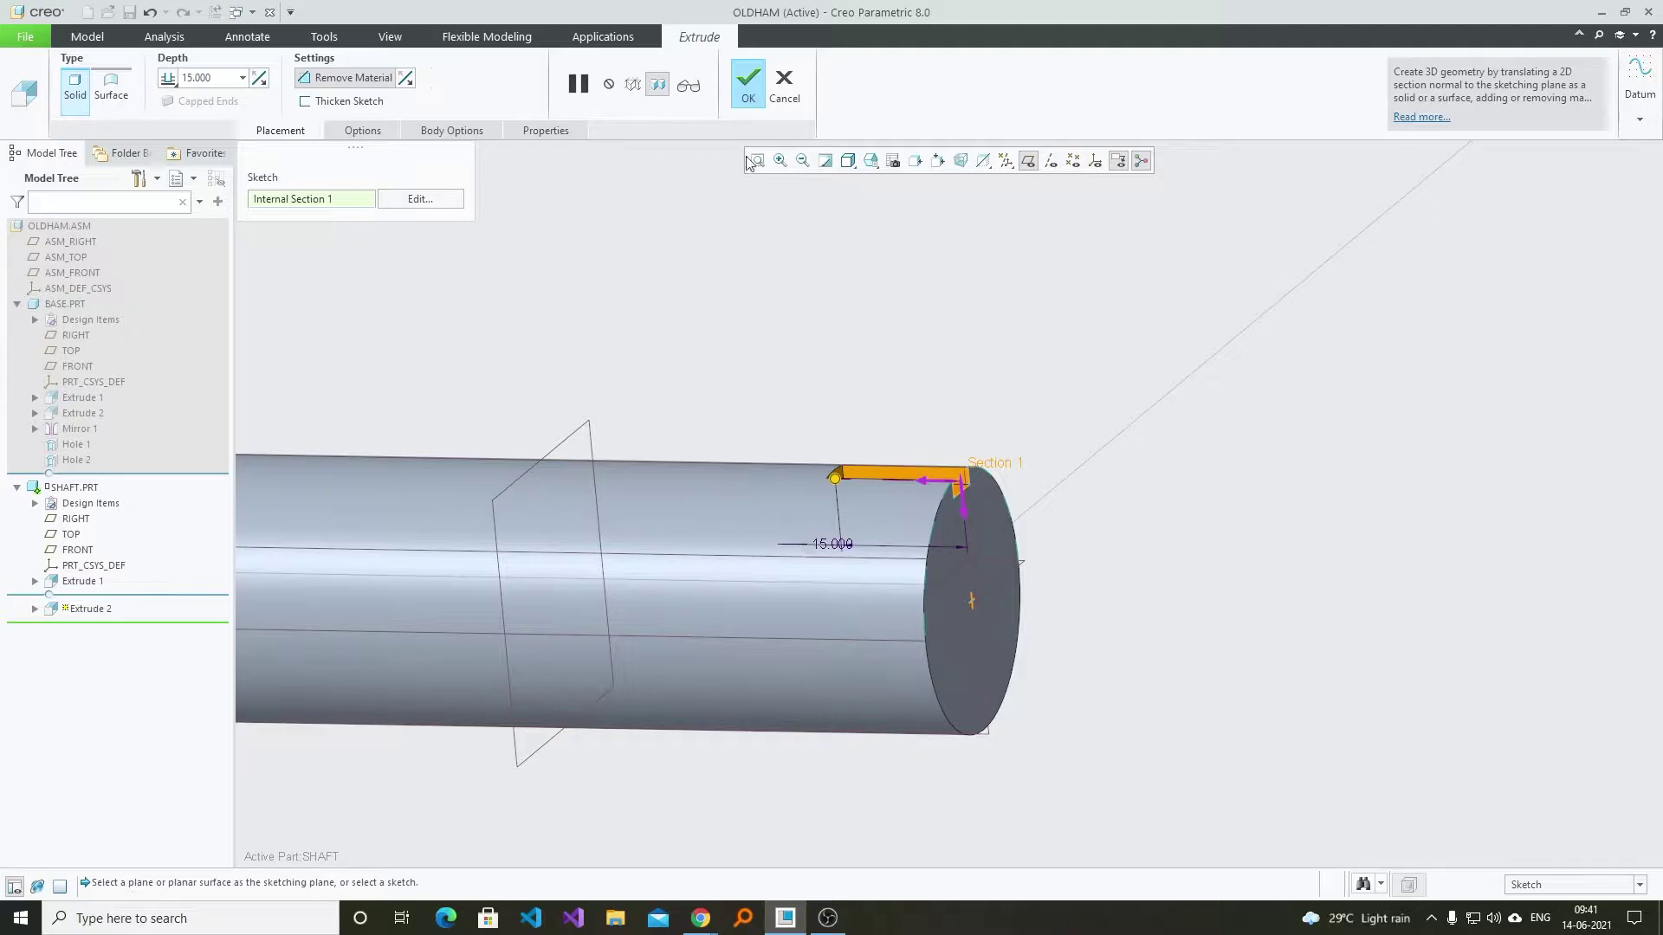
{"action": "left_click", "coordinate": [747, 86]}
- Reactivate the top-level OLDHAM assembly and turn off the datum plane display
{"action": "scroll", "coordinate": [976, 635], "scroll_direction": "down", "scroll_amount": 4}
{"action": "left_click", "coordinate": [84, 230]}
{"action": "left_click", "coordinate": [101, 148]}
{"action": "scroll", "coordinate": [902, 454], "scroll_direction": "up", "scroll_amount": 5}
{"action": "middle_click_drag", "start_coordinate": [902, 456], "coordinate": [921, 364]}
{"action": "middle_click_drag", "start_coordinate": [920, 363], "coordinate": [1030, 355], "text": "shift"}
{"action": "scroll", "coordinate": [938, 614], "scroll_direction": "up", "scroll_amount": 3}
{"action": "left_click", "coordinate": [1005, 161]}
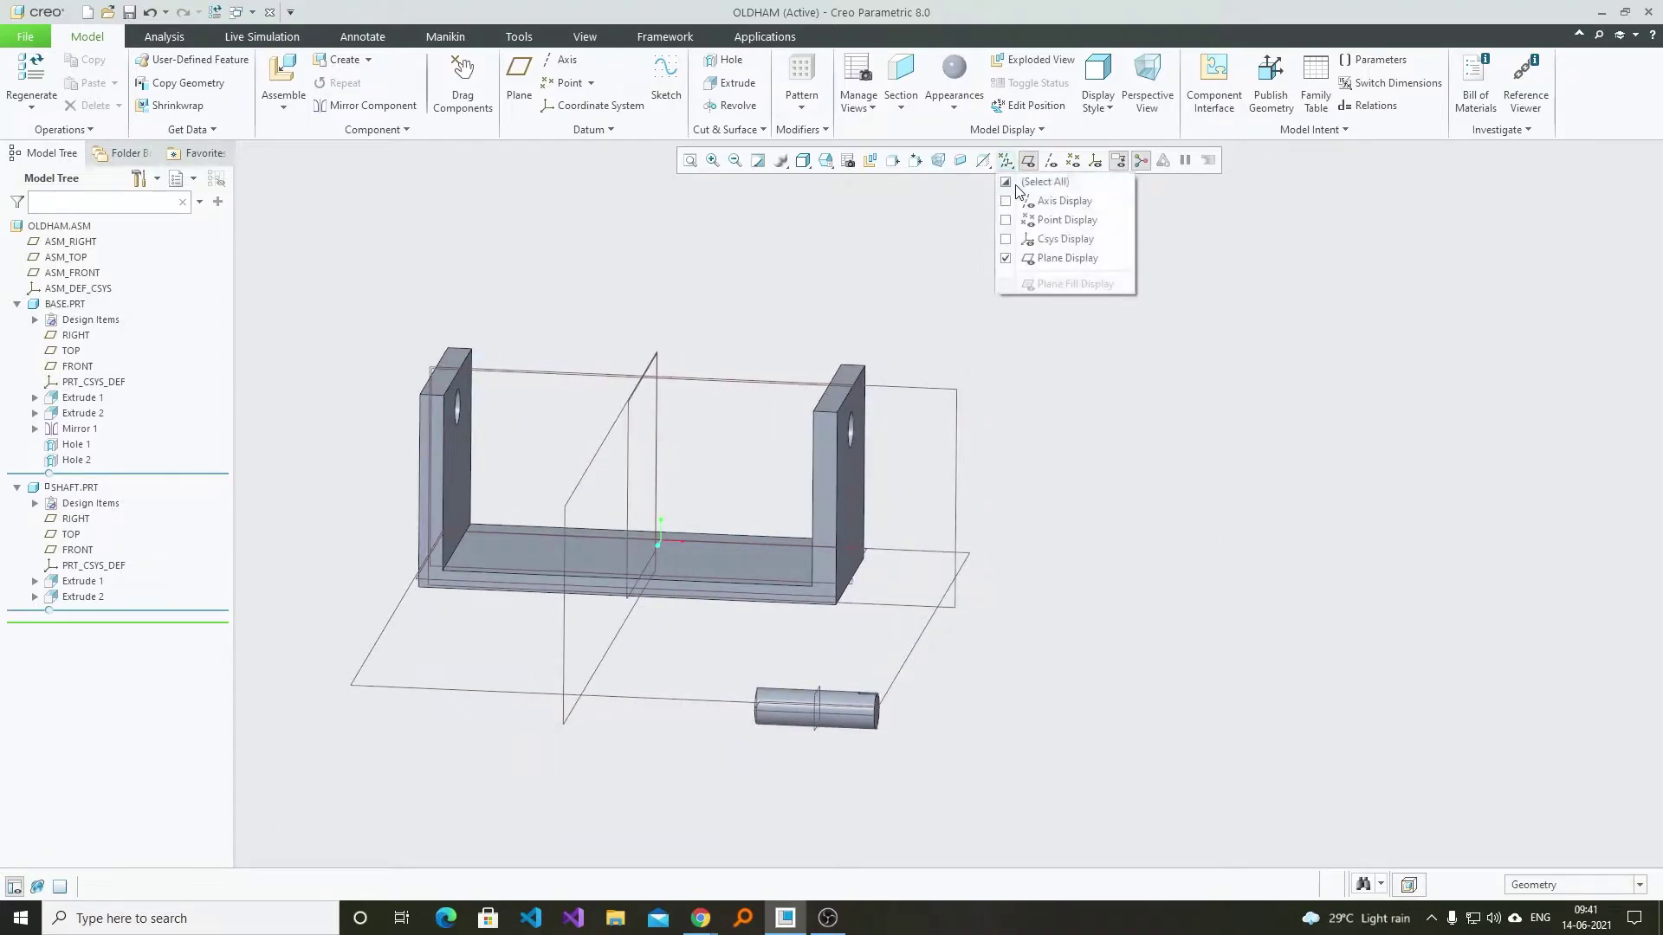
{"action": "left_click", "coordinate": [1005, 258]}
{"action": "scroll", "coordinate": [870, 643], "scroll_direction": "up", "scroll_amount": 2}
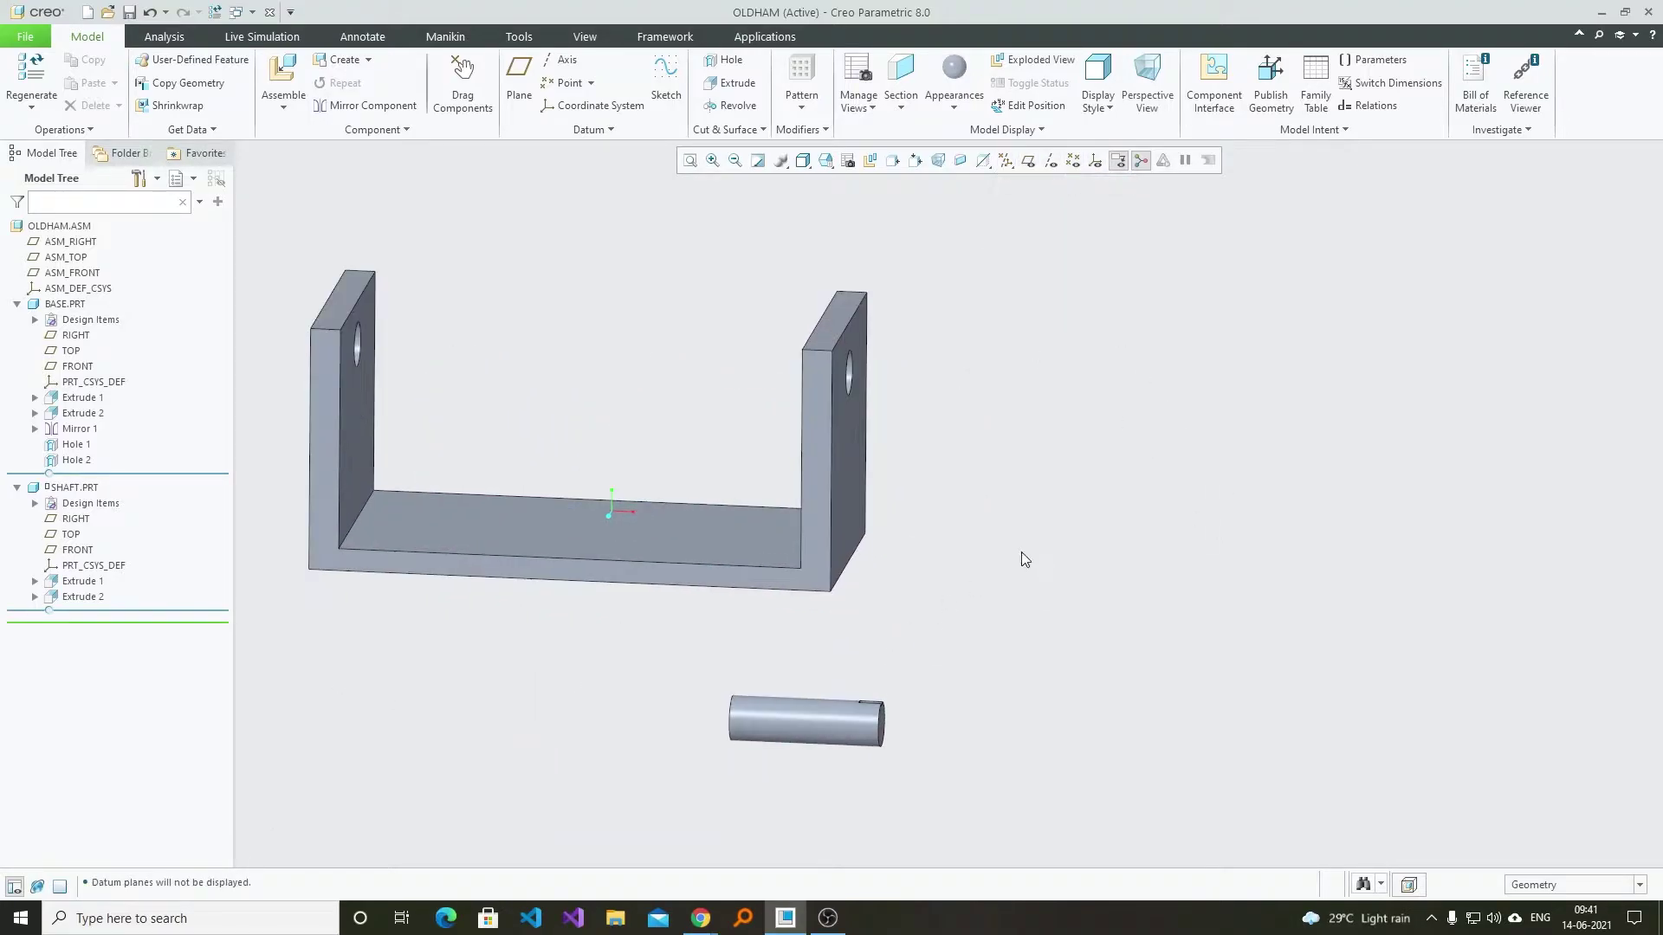
{"action": "middle_click_drag", "start_coordinate": [1018, 586], "coordinate": [367, 627]}
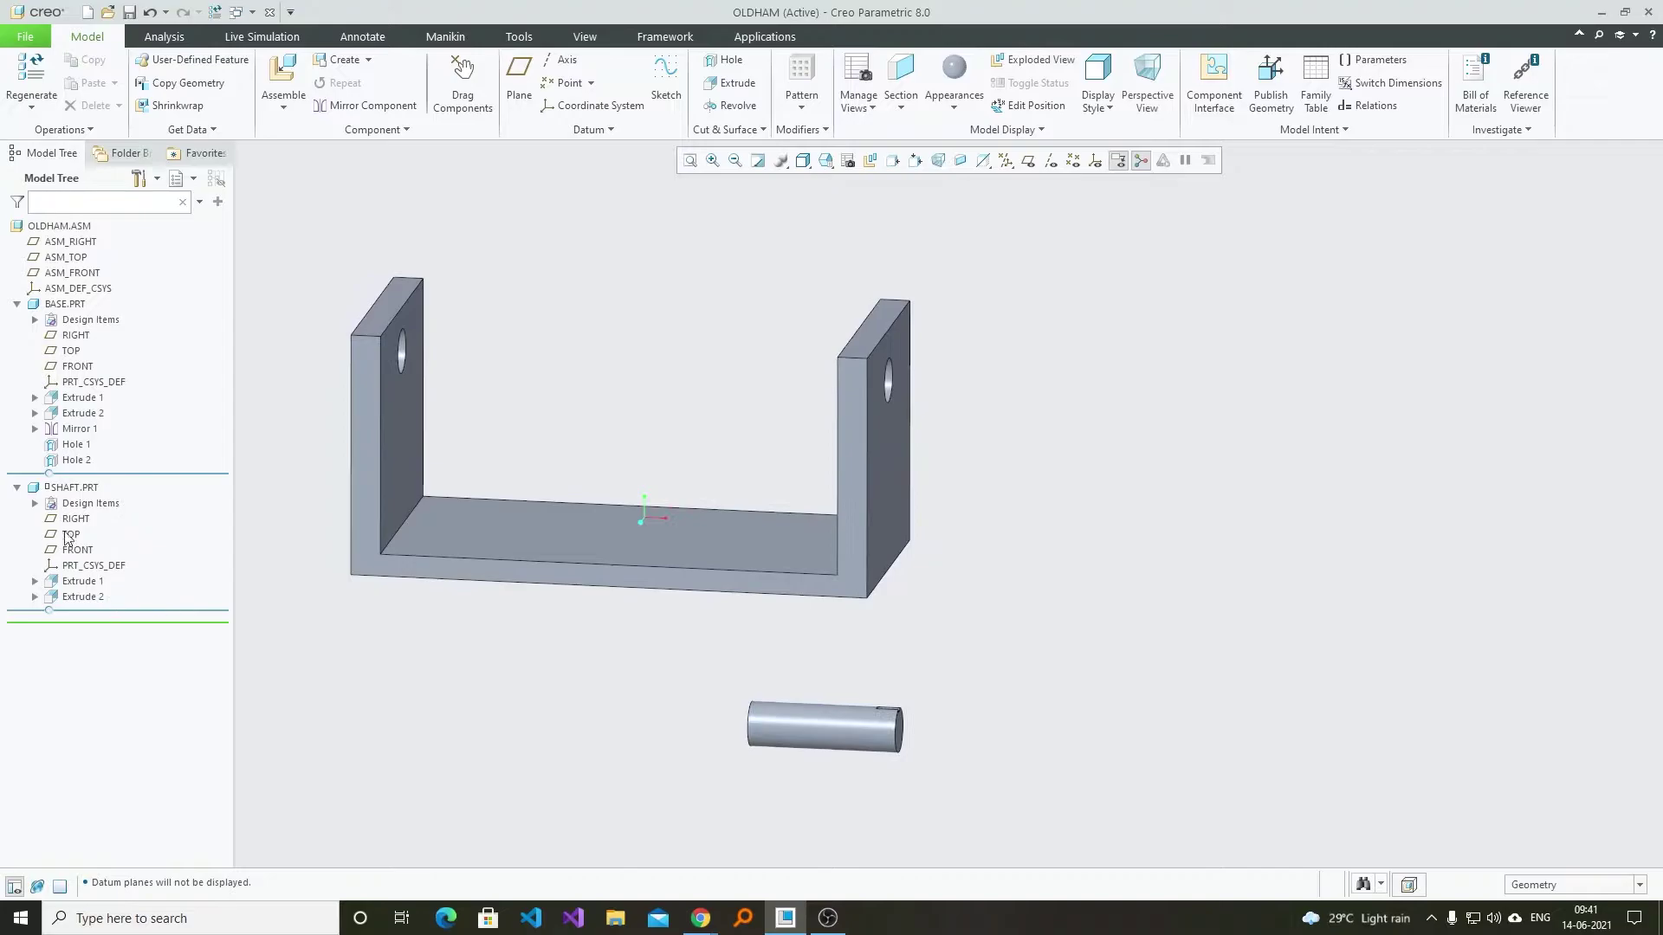
- Redefine the shaft's placement as a Pin connection, aligning its cylindrical surface with the hole in the base's left wall
{"action": "left_click", "coordinate": [72, 487]}
{"action": "left_click", "coordinate": [128, 405]}
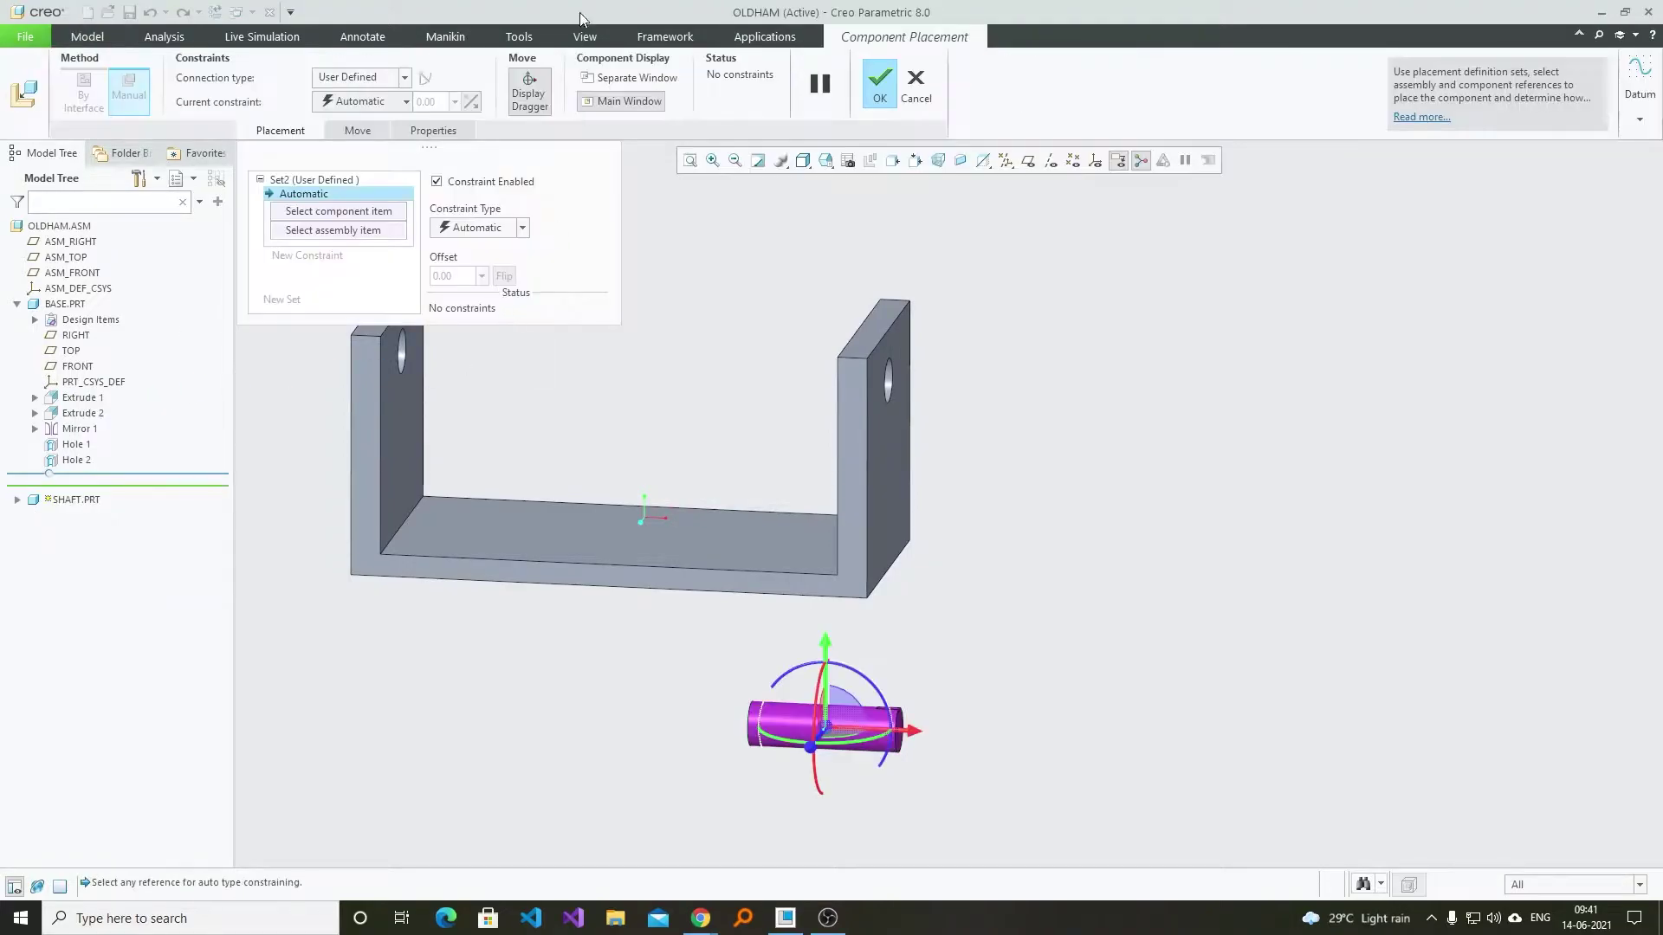
{"action": "left_click", "coordinate": [364, 77]}
{"action": "left_click", "coordinate": [353, 129]}
{"action": "scroll", "coordinate": [916, 754], "scroll_direction": "down", "scroll_amount": 5}
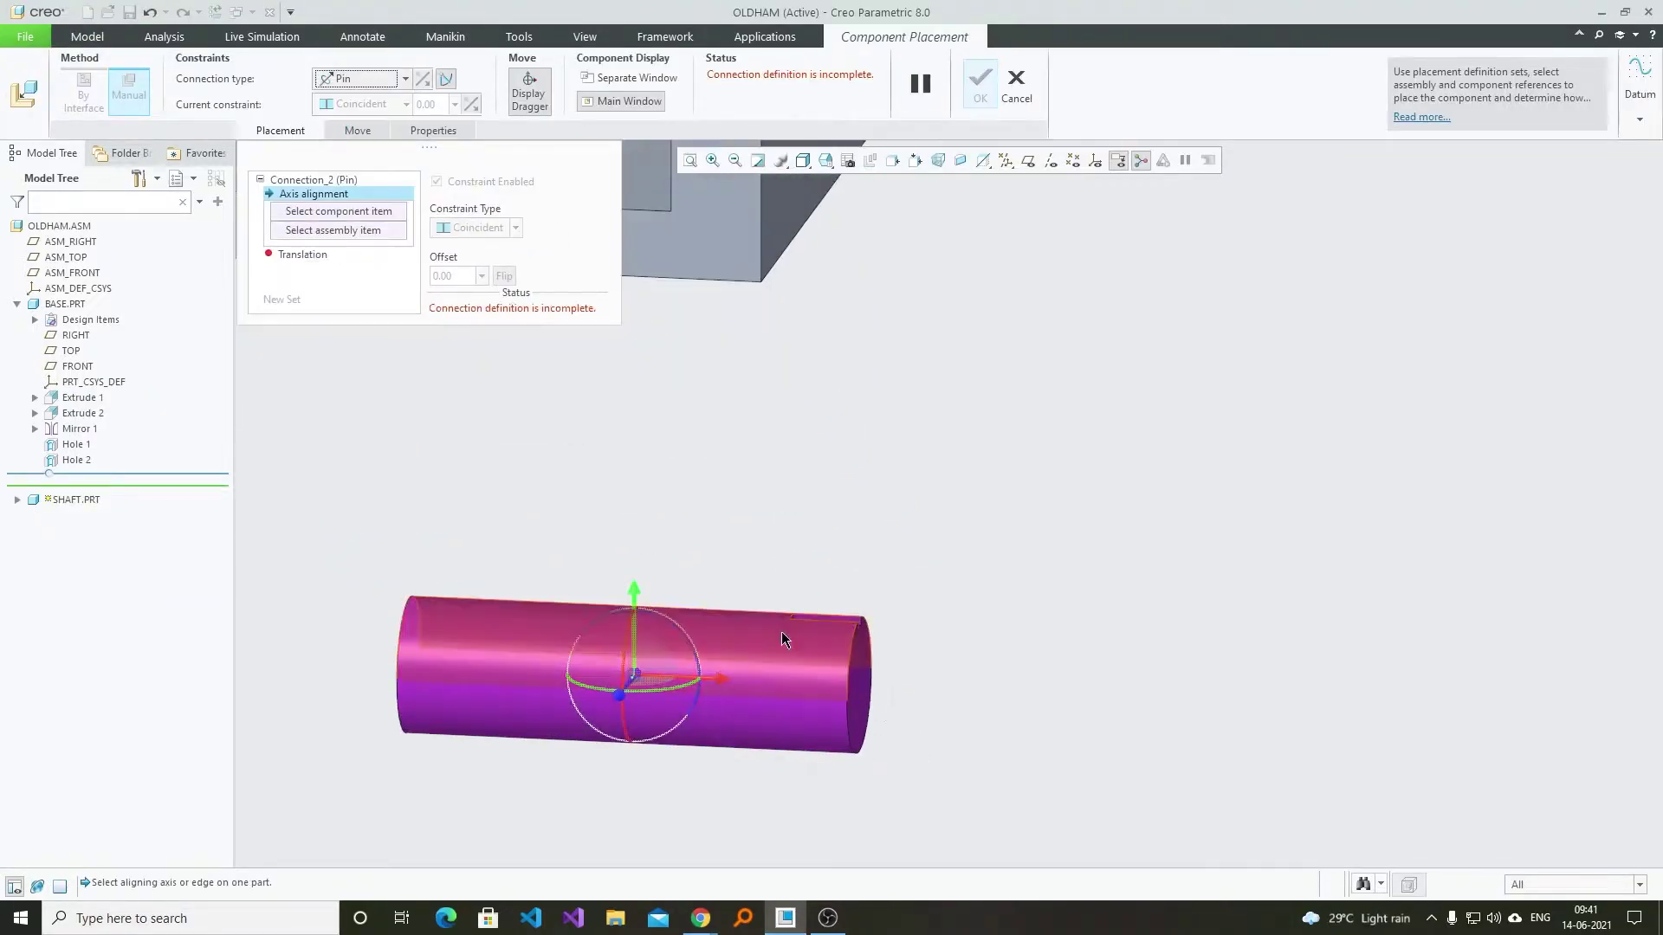
{"action": "left_click", "coordinate": [782, 632]}
{"action": "scroll", "coordinate": [1131, 714], "scroll_direction": "up", "scroll_amount": 7}
{"action": "scroll", "coordinate": [790, 430], "scroll_direction": "down", "scroll_amount": 2}
{"action": "scroll", "coordinate": [753, 468], "scroll_direction": "up", "scroll_amount": 3}
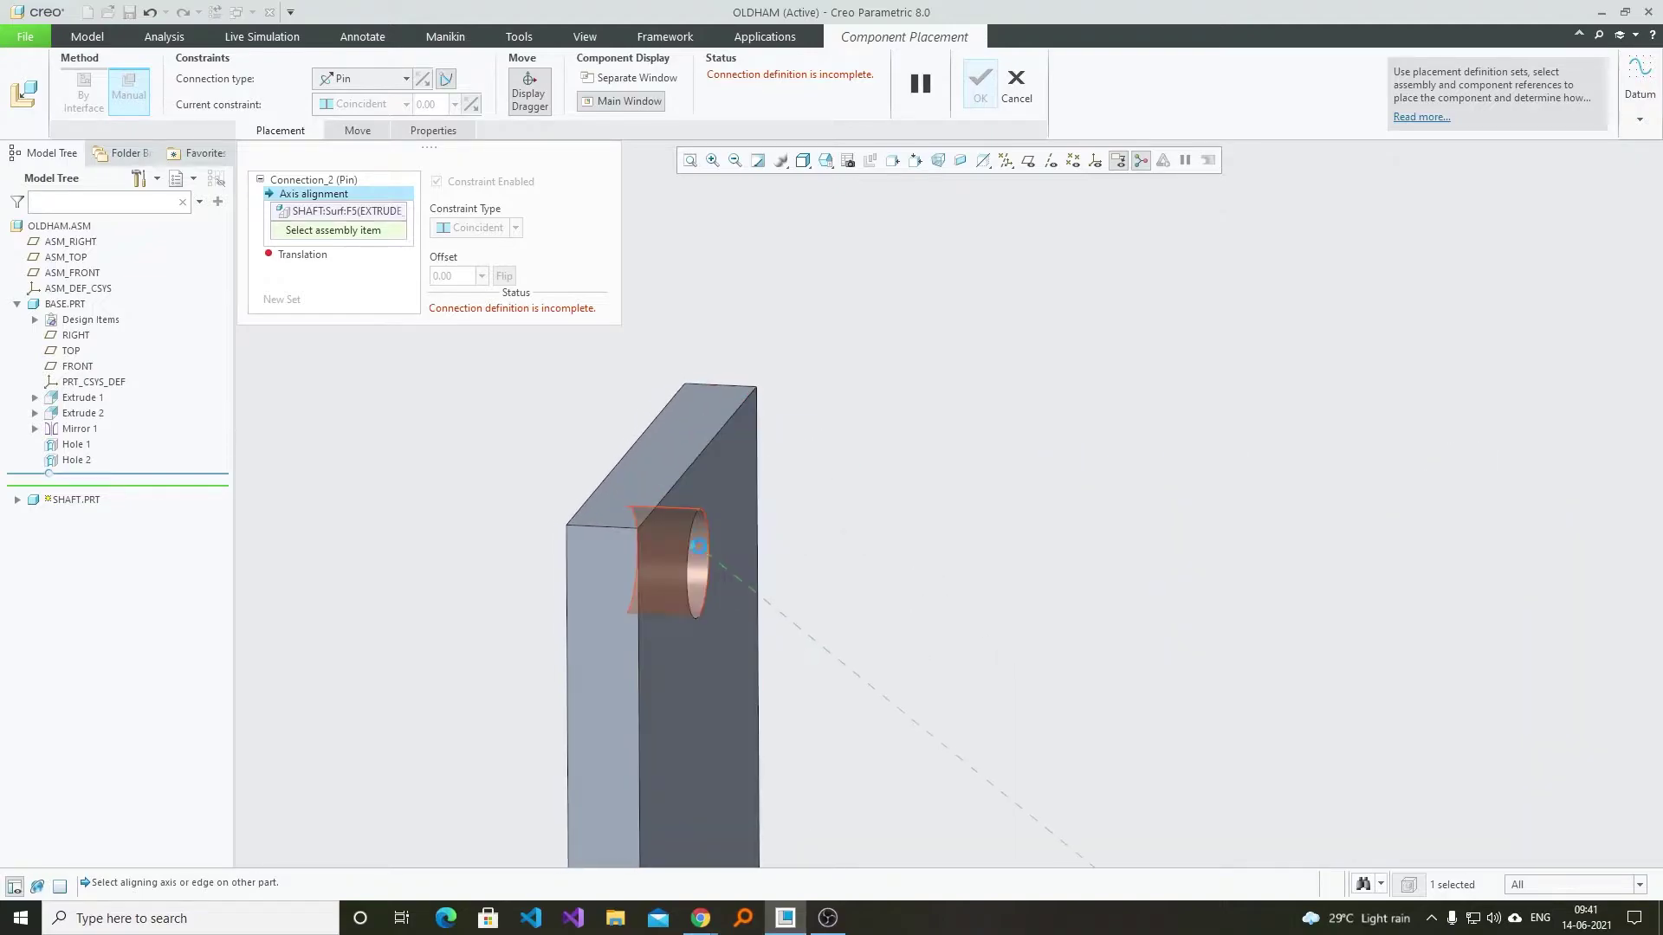
{"action": "left_click", "coordinate": [688, 433]}
- Constrain the pin's translation between the shaft's plain end face and the outer face of the left wall
{"action": "scroll", "coordinate": [776, 528], "scroll_direction": "down", "scroll_amount": 4}
{"action": "middle_click_drag", "start_coordinate": [1136, 547], "coordinate": [594, 538]}
{"action": "scroll", "coordinate": [653, 454], "scroll_direction": "up", "scroll_amount": 5}
{"action": "left_click", "coordinate": [792, 432]}
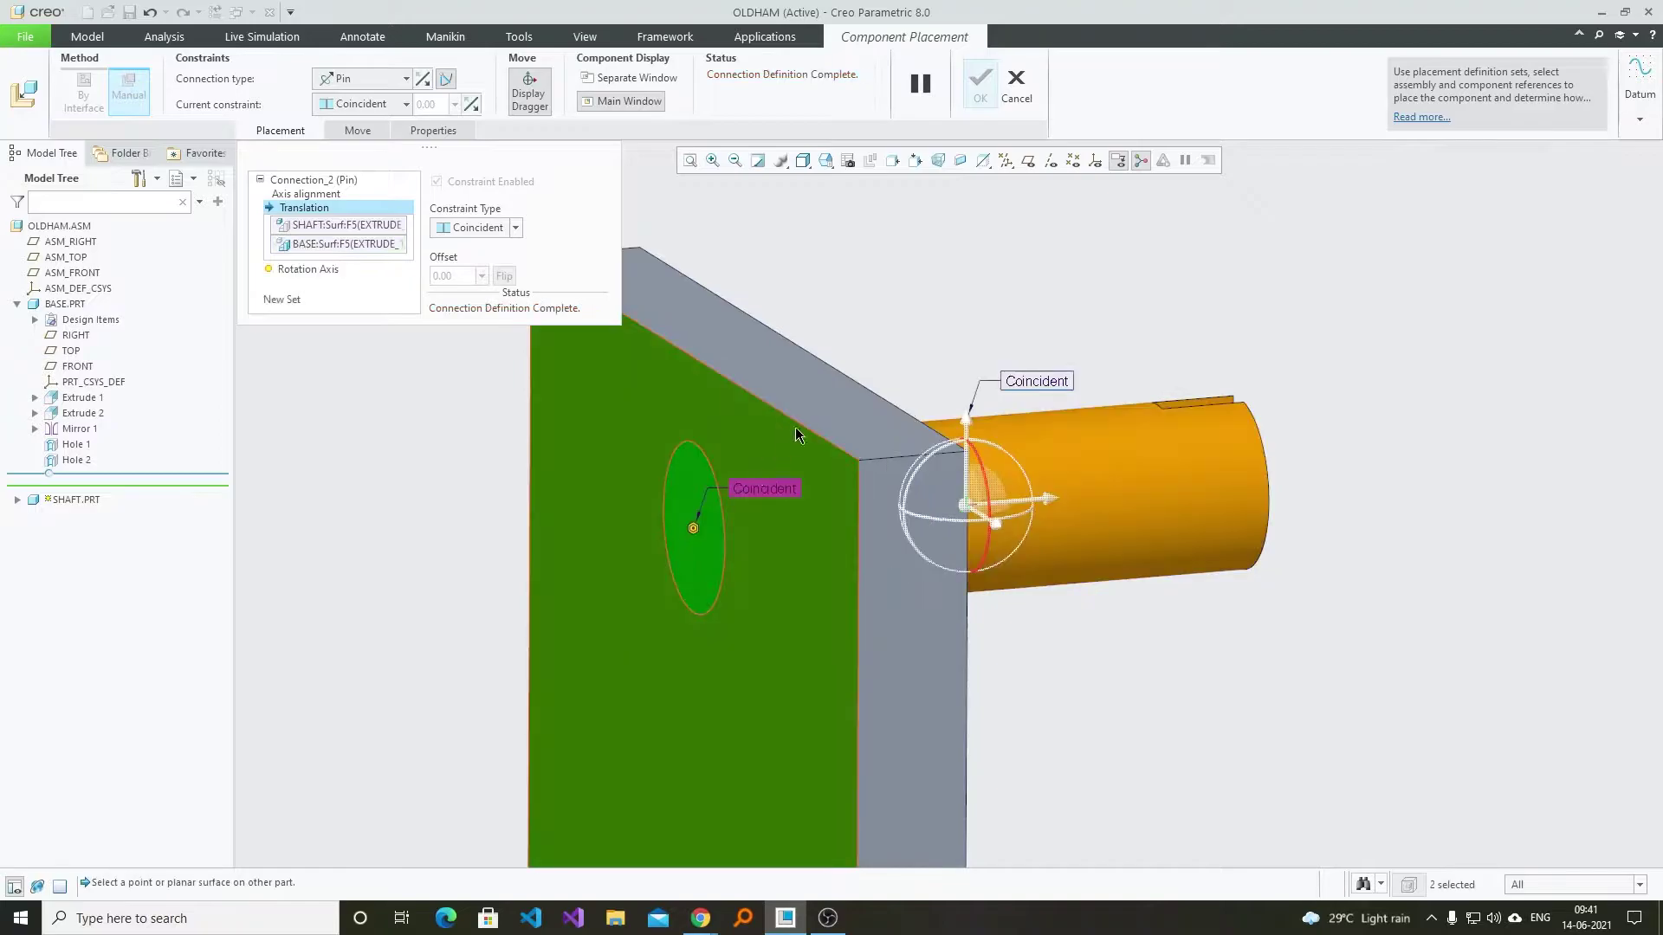
- Change the translation constraint to Distance with the shaft protruding 5 mm beyond the wall's outer face, and accept the placement
{"action": "scroll", "coordinate": [857, 650], "scroll_direction": "down", "scroll_amount": 3}
{"action": "scroll", "coordinate": [774, 517], "scroll_direction": "up", "scroll_amount": 3}
{"action": "left_click", "coordinate": [514, 229]}
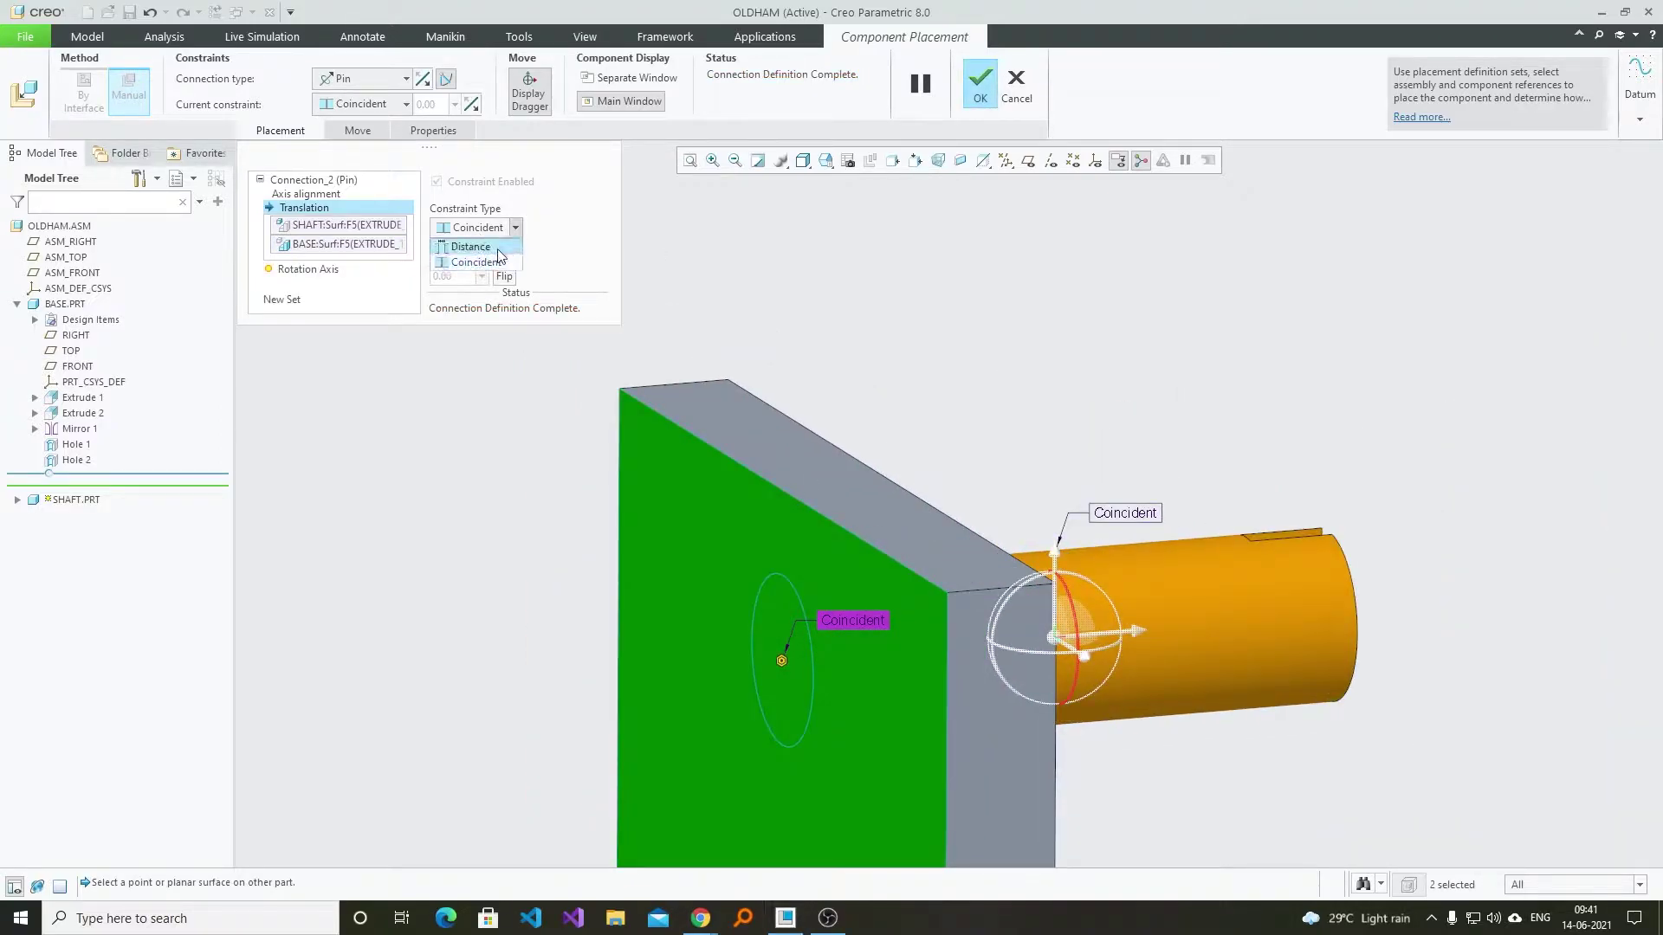
{"action": "left_click", "coordinate": [476, 246]}
{"action": "scroll", "coordinate": [985, 541], "scroll_direction": "down", "scroll_amount": 3}
{"action": "scroll", "coordinate": [844, 606], "scroll_direction": "up", "scroll_amount": 3}
{"action": "left_click_drag", "start_coordinate": [846, 605], "coordinate": [783, 609]}
{"action": "double_click", "coordinate": [782, 678]}
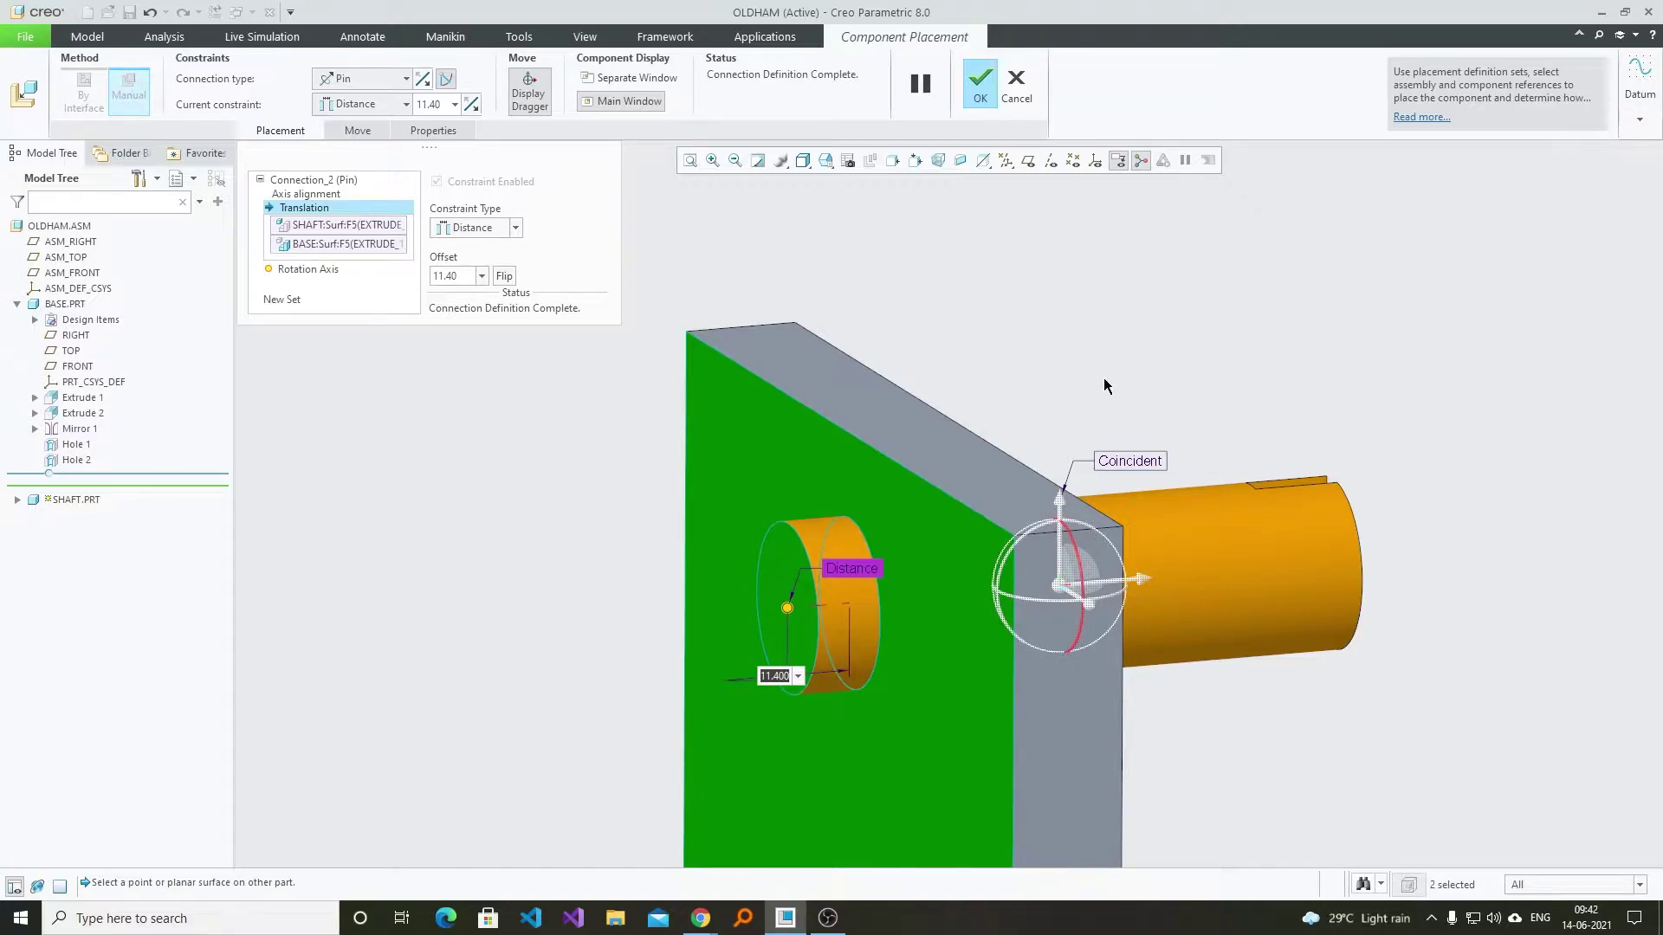
{"action": "type", "text": "5"}
{"action": "key", "text": "Return"}
{"action": "left_click", "coordinate": [979, 76]}
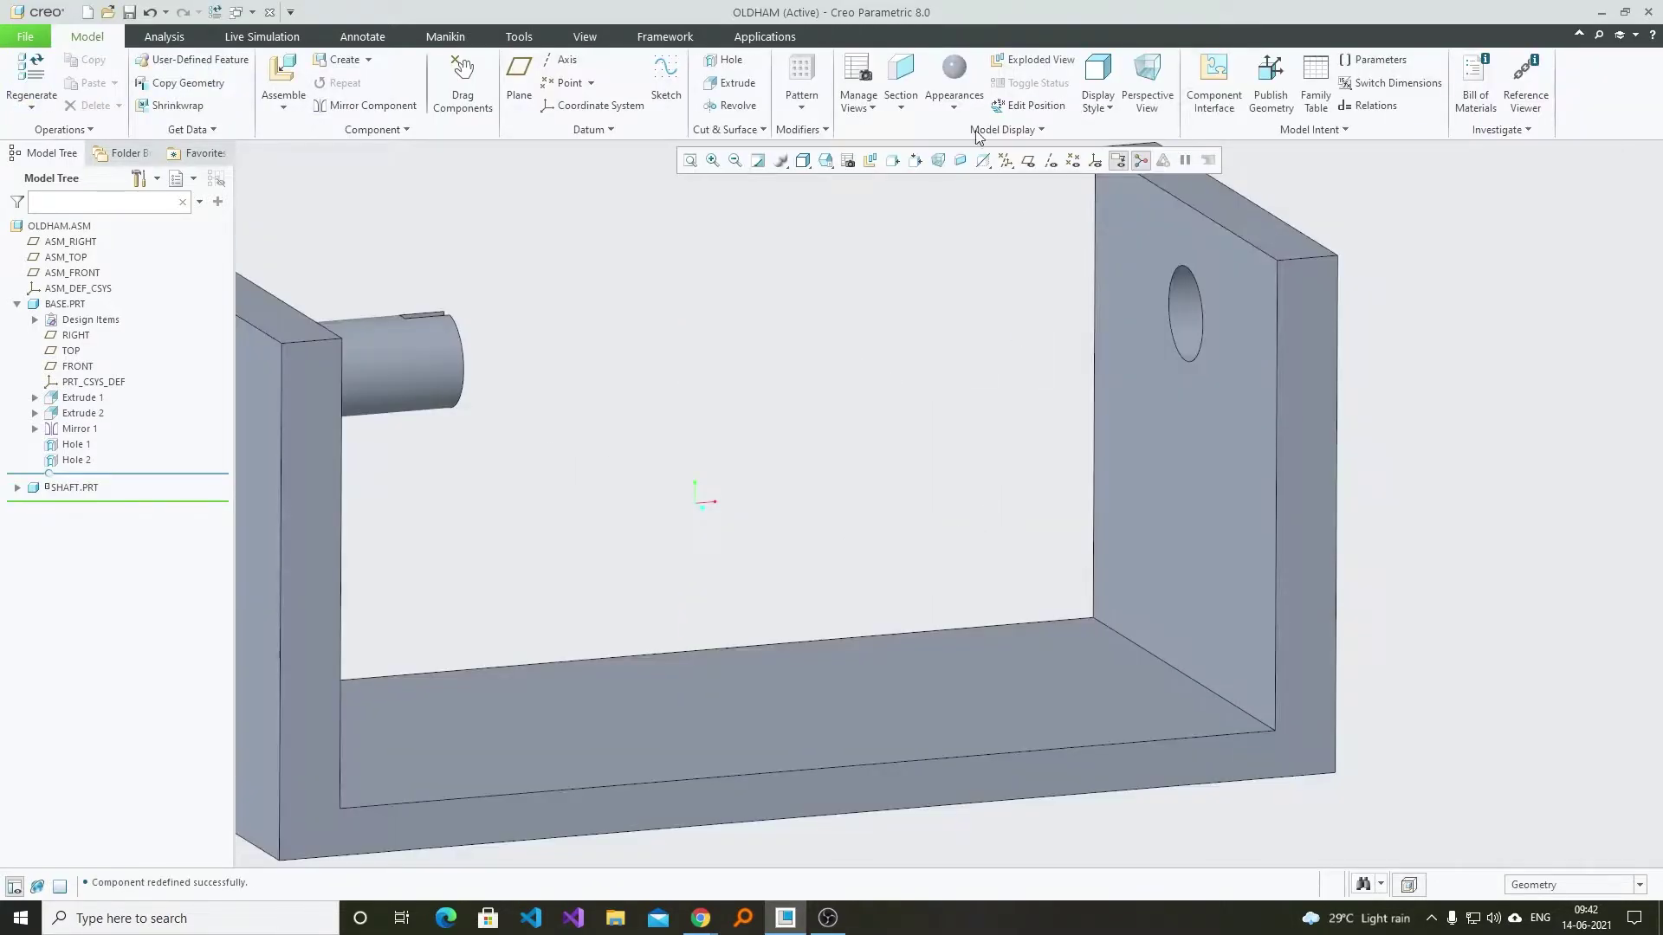
- Test the pin connection by rotating the shaft in its hole with Drag Components
{"action": "scroll", "coordinate": [881, 362], "scroll_direction": "down", "scroll_amount": 3}
{"action": "middle_click_drag", "start_coordinate": [909, 354], "coordinate": [911, 353]}
{"action": "scroll", "coordinate": [969, 320], "scroll_direction": "down", "scroll_amount": 3}
{"action": "scroll", "coordinate": [969, 320], "scroll_direction": "up", "scroll_amount": 2}
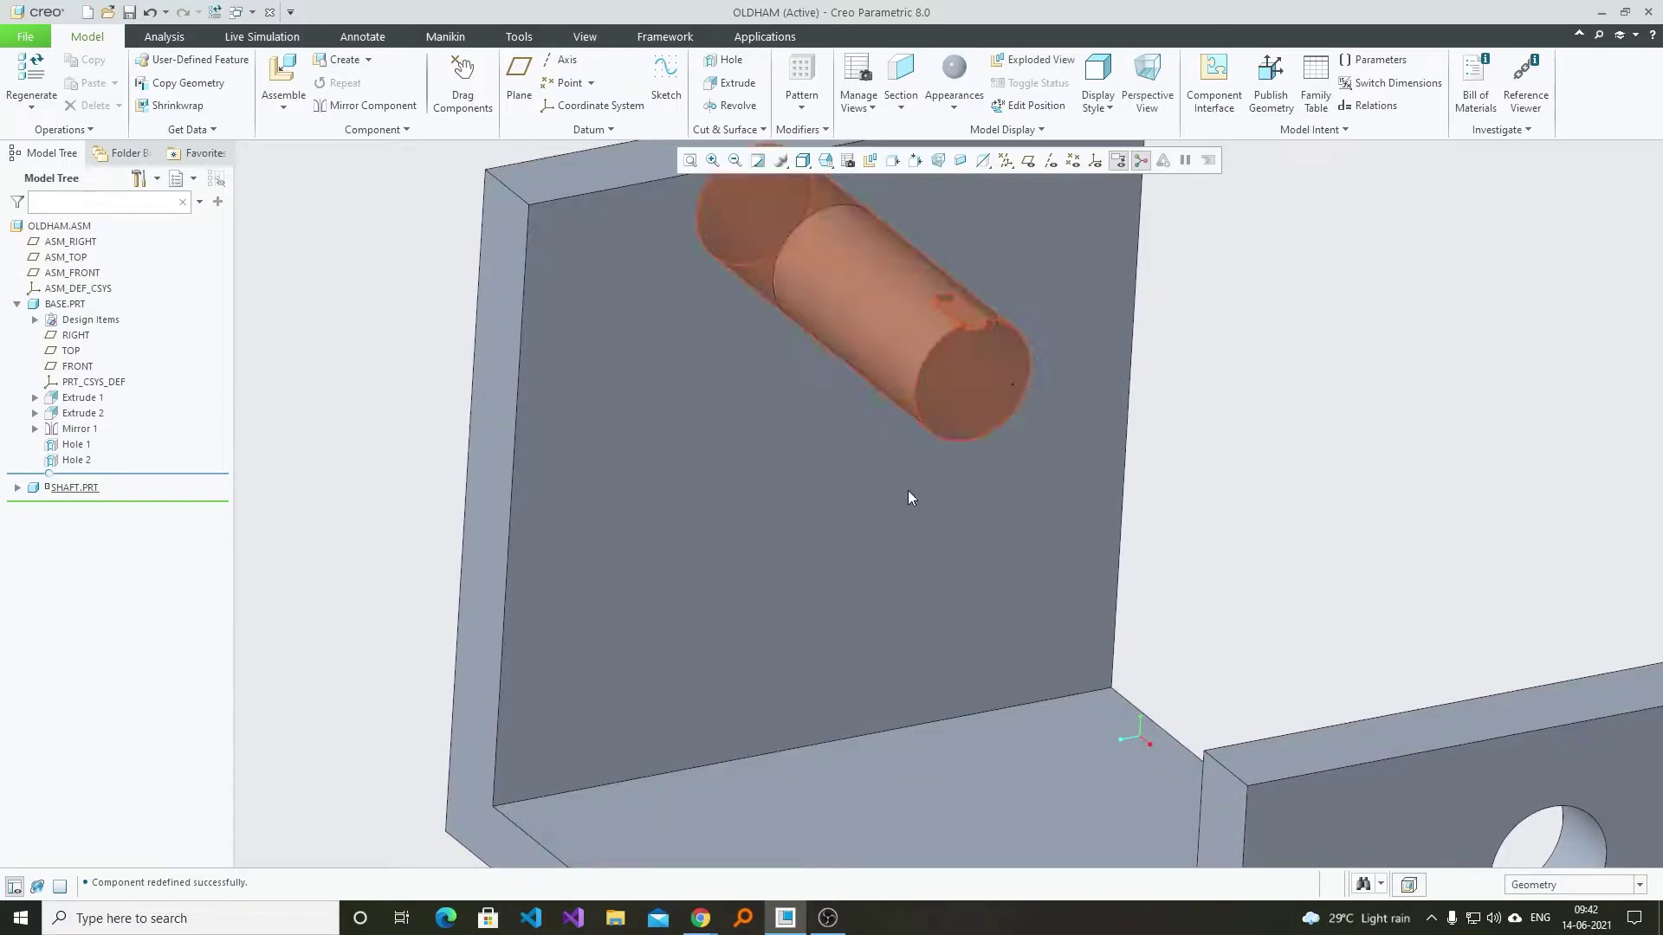
{"action": "scroll", "coordinate": [1107, 487], "scroll_direction": "down", "scroll_amount": 5}
{"action": "left_click", "coordinate": [463, 87]}
{"action": "left_click", "coordinate": [1001, 361]}
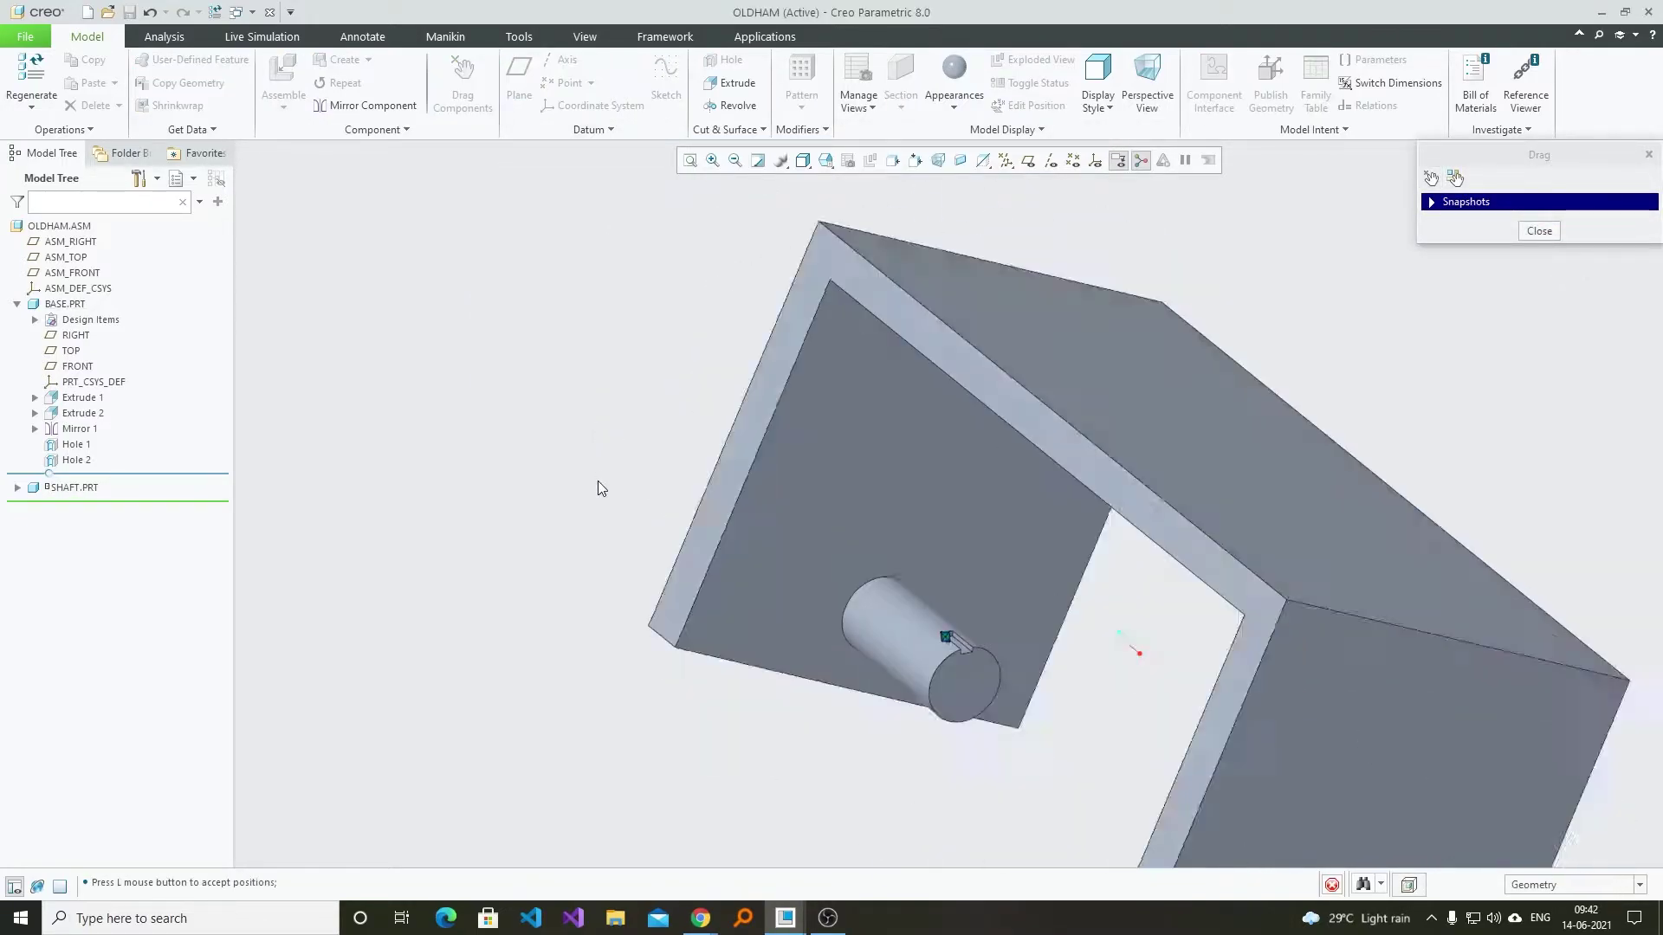
{"action": "middle_click", "coordinate": [787, 409]}
{"action": "left_click", "coordinate": [1630, 300]}
{"action": "left_click", "coordinate": [1541, 231]}
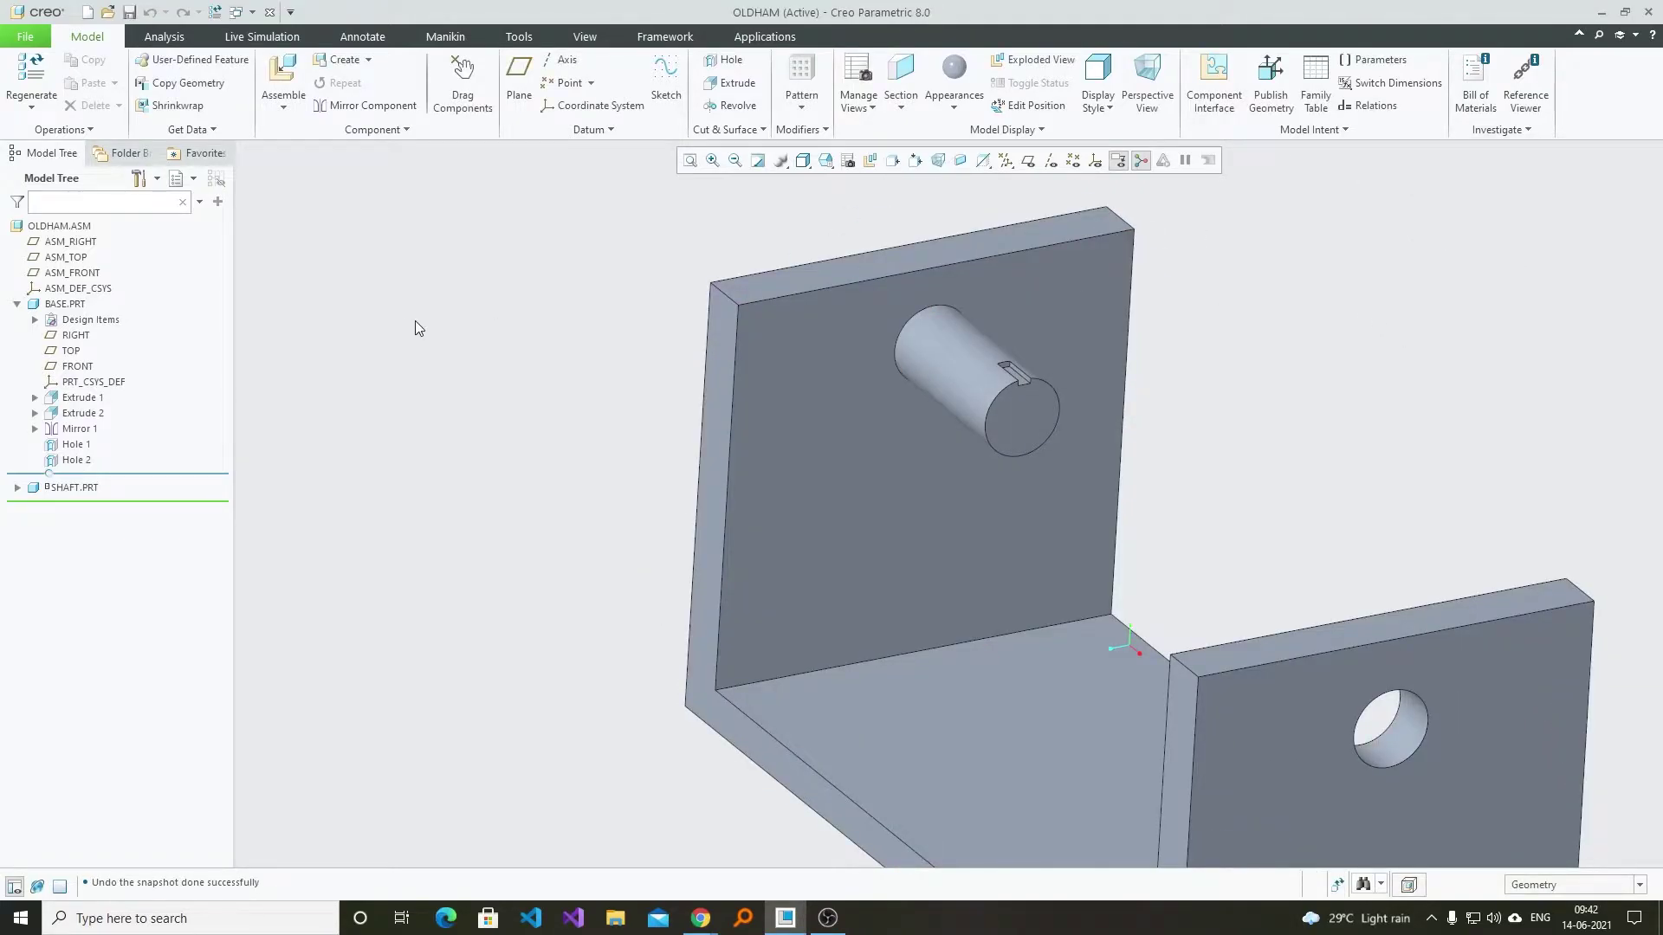
- Save OLDHAM.ASM in the Oldhams folder, accepting the regeneration conflict
{"action": "key", "text": "ctrl+s"}
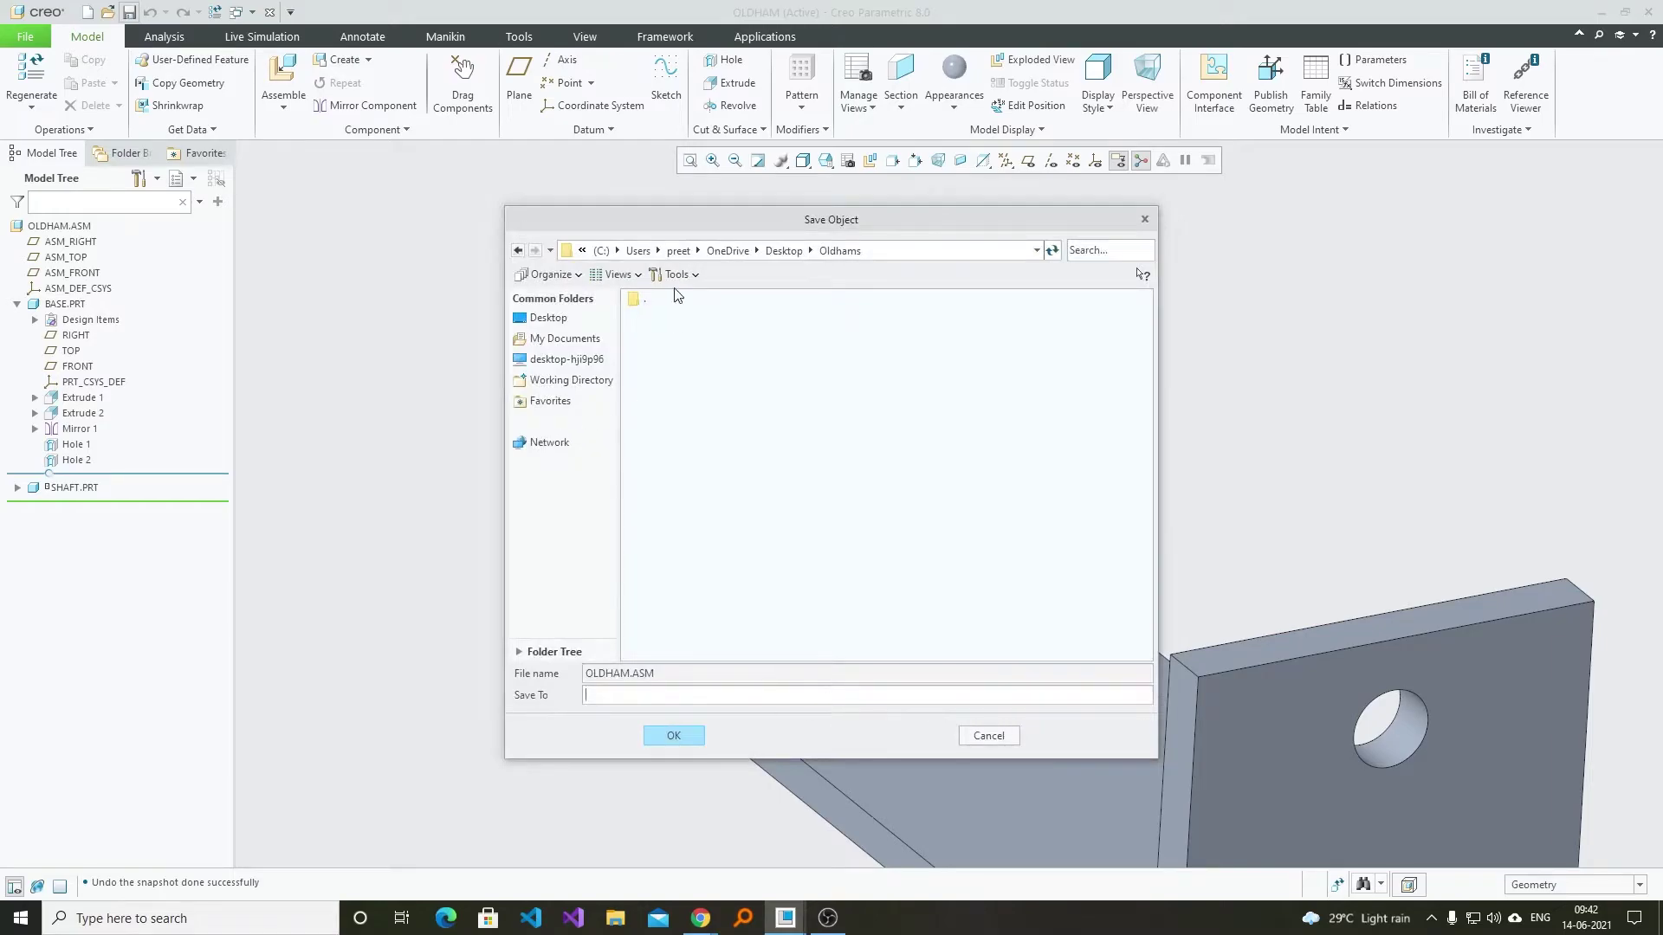
{"action": "key", "text": "Return"}
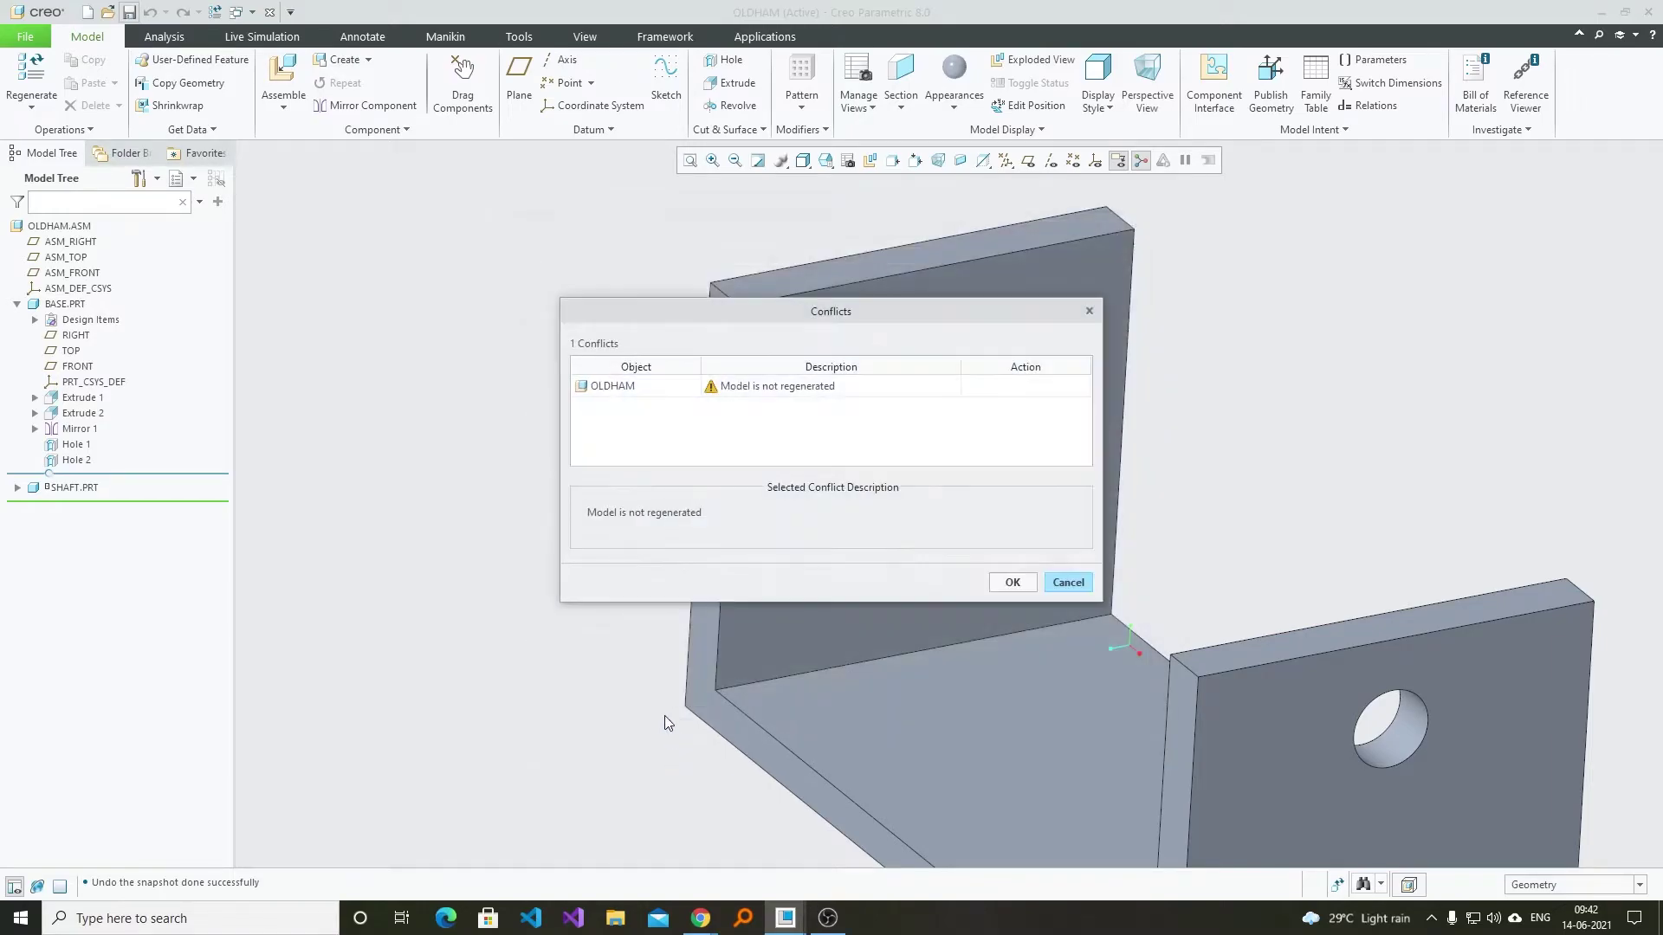
{"action": "left_click", "coordinate": [1011, 583]}
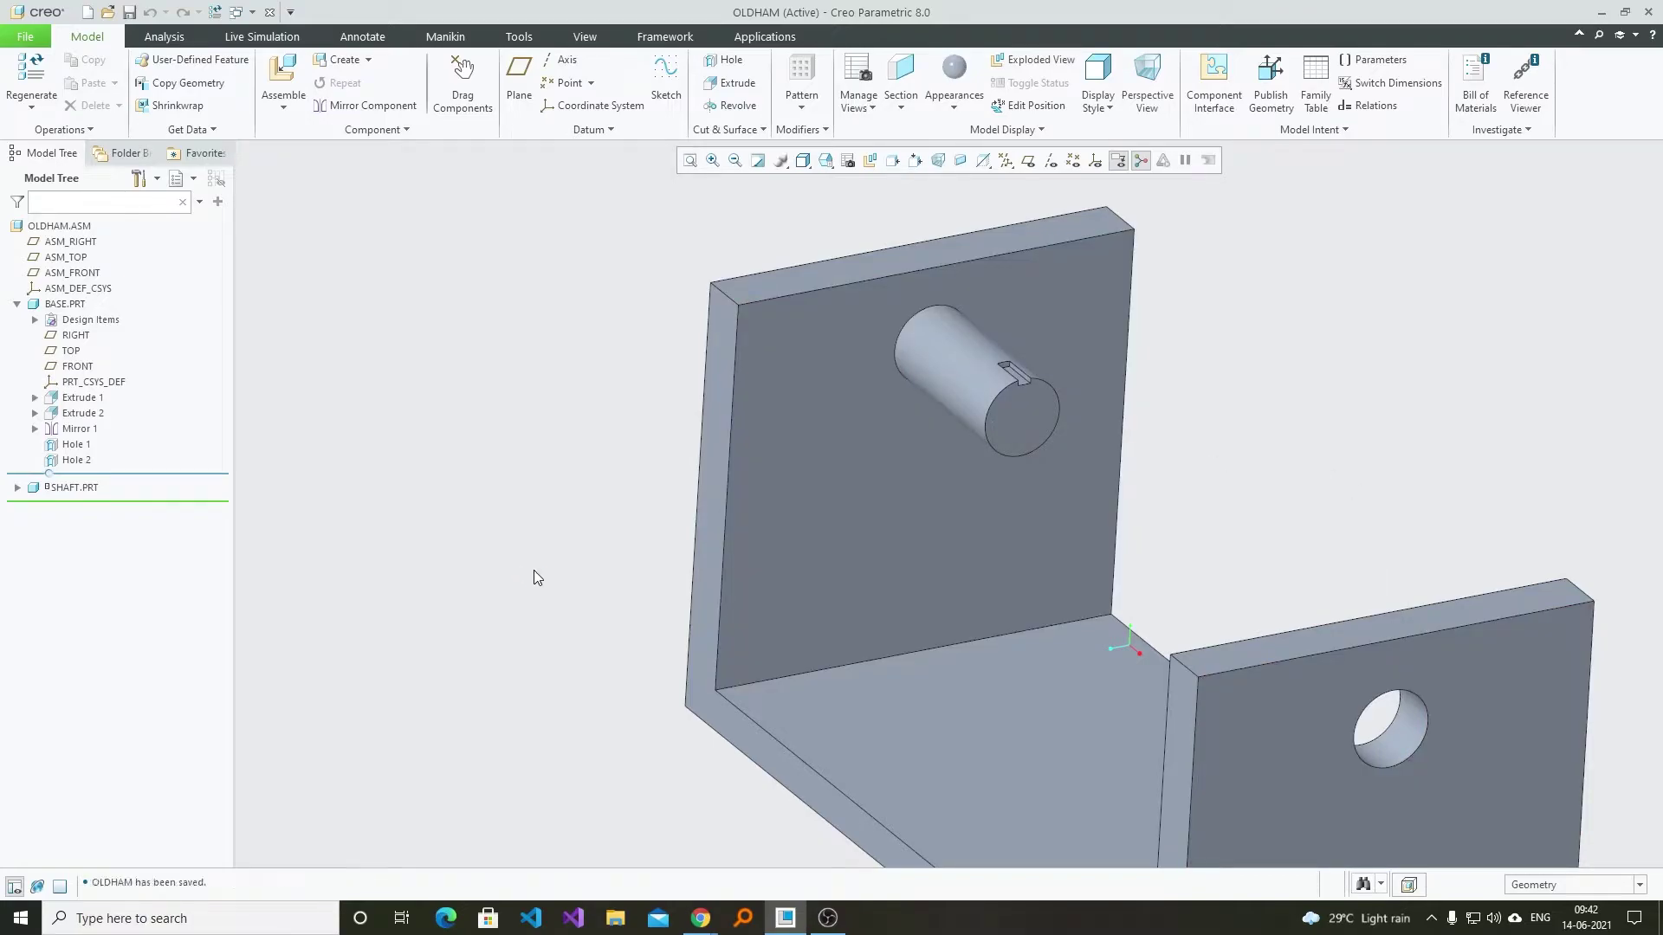
- Open the shaft part in its own window and close that window again
{"action": "left_click", "coordinate": [74, 487]}
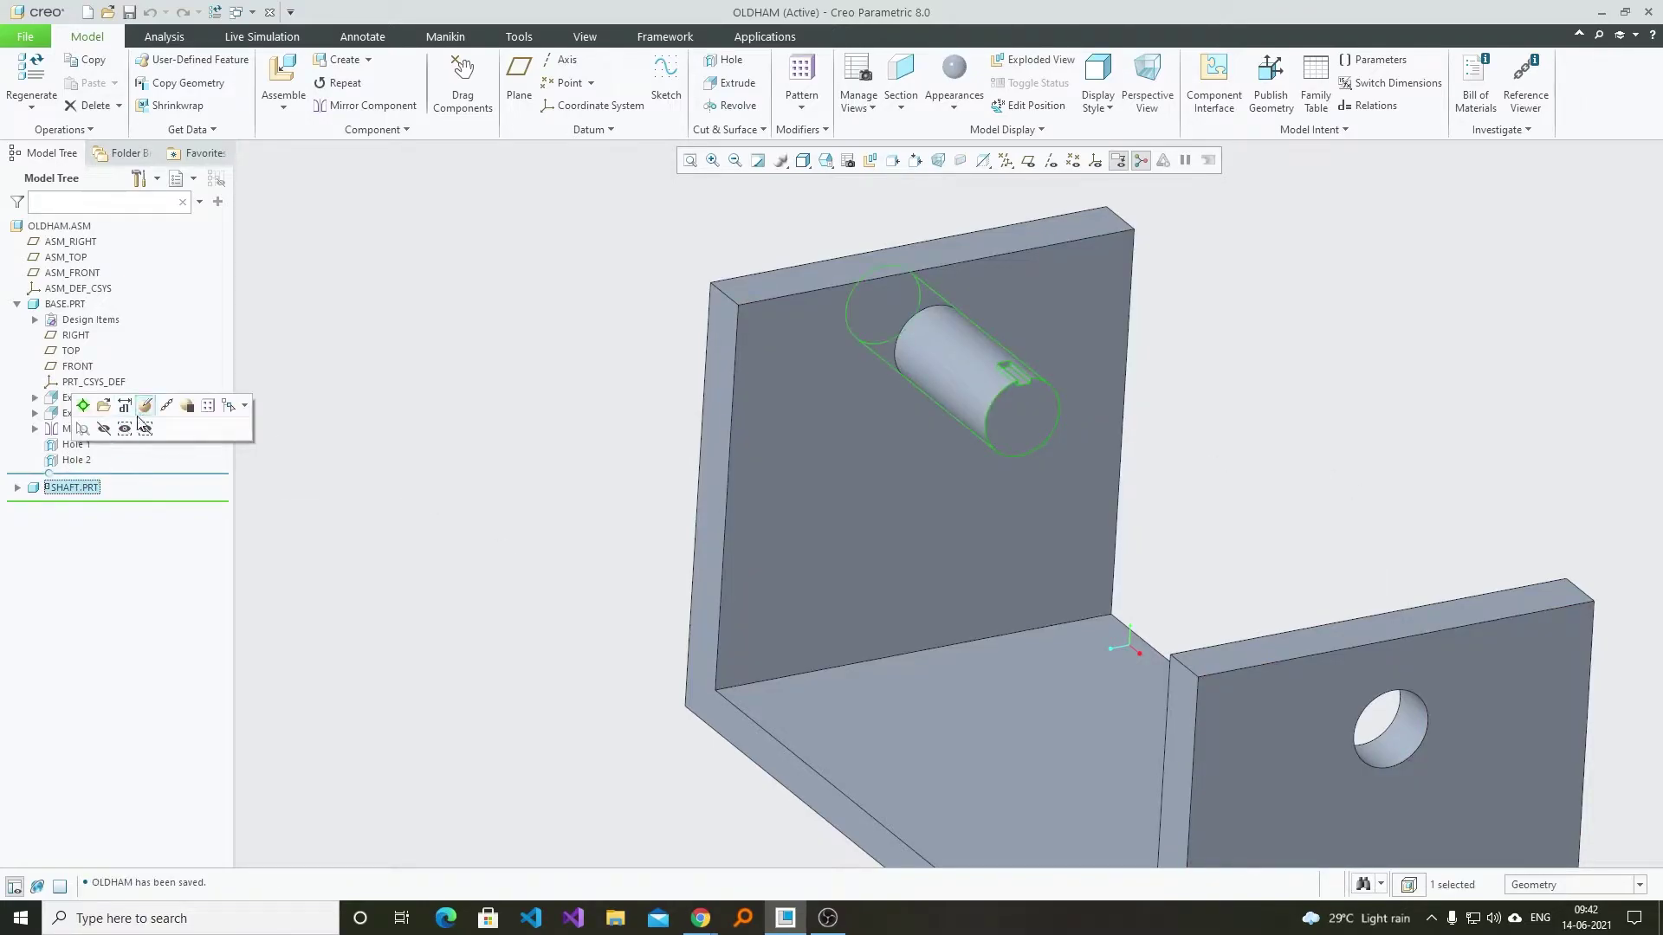
{"action": "left_click", "coordinate": [103, 405]}
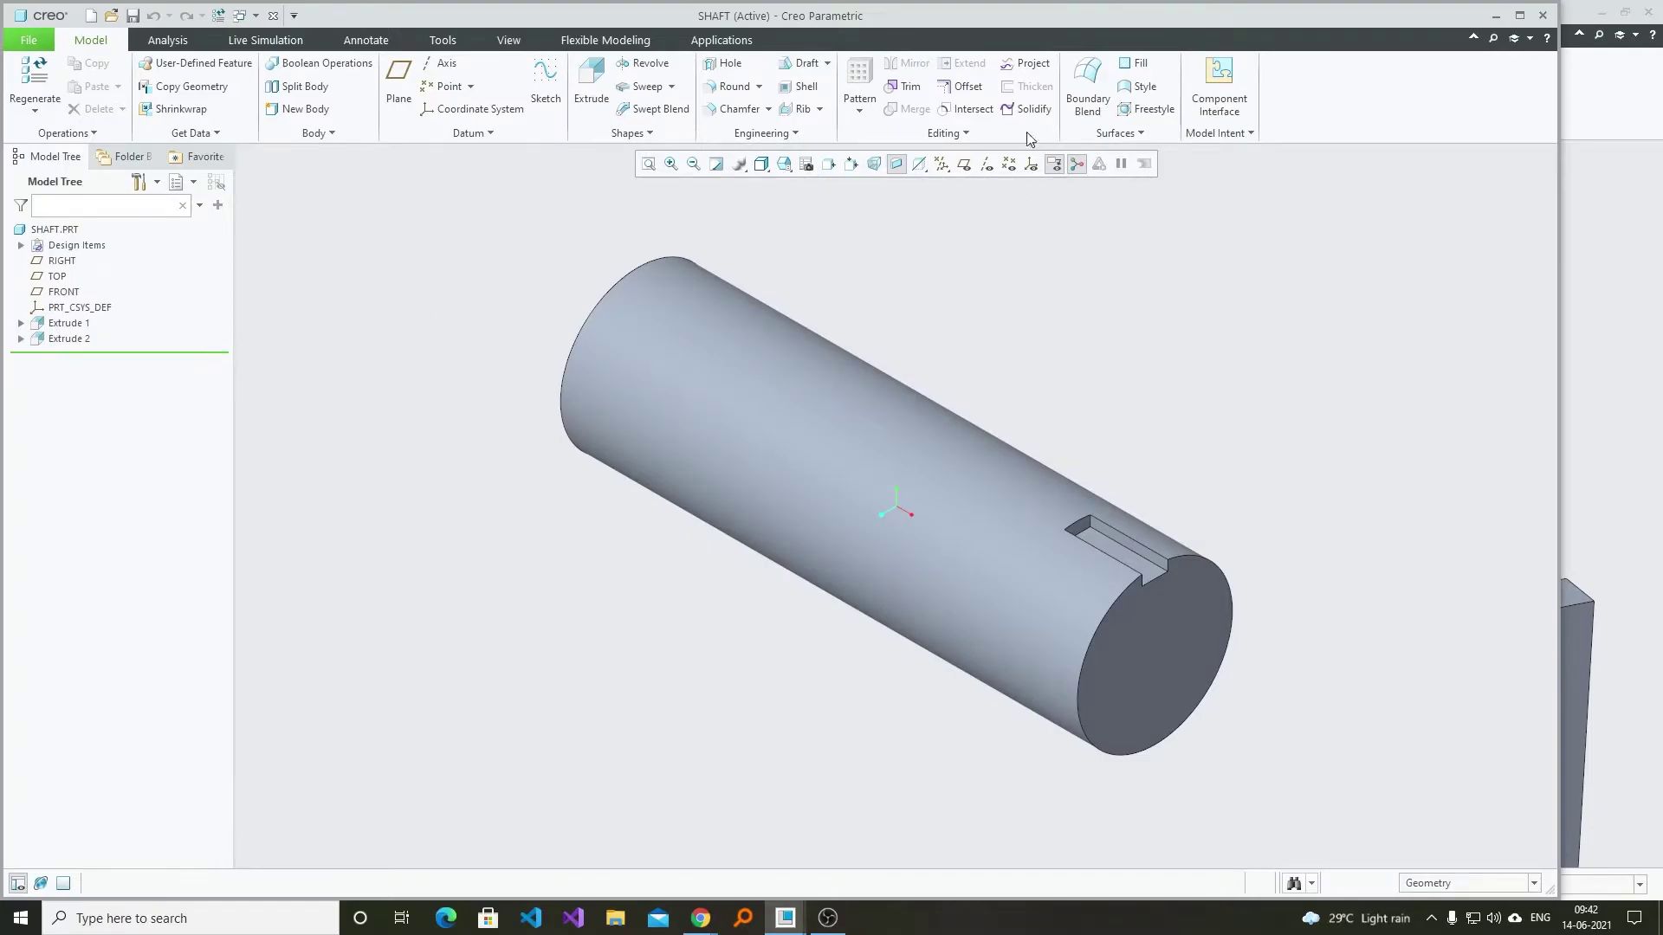
{"action": "left_click", "coordinate": [1549, 15]}
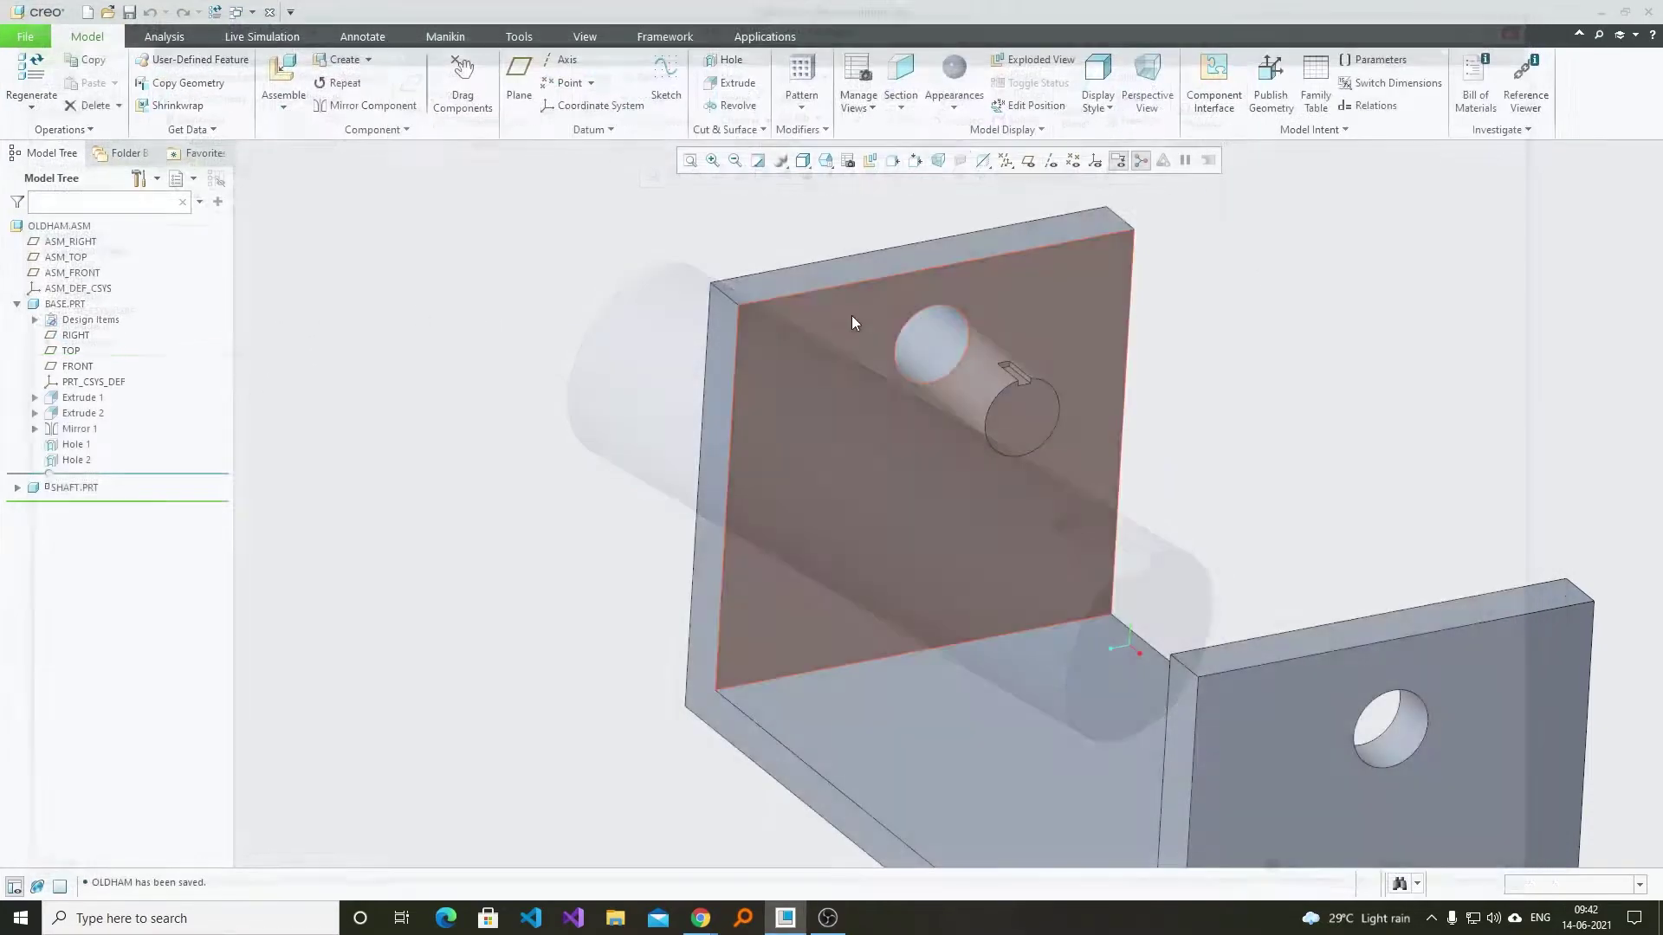
- Open the base part in its own window, save it and return to the assembly
{"action": "mouse_move", "coordinate": [969, 404]}
{"action": "middle_mouse_down"}
{"action": "mouse_move", "coordinate": [1139, 324]}
{"action": "mouse_move", "coordinate": [1067, 338]}
{"action": "mouse_move", "coordinate": [807, 467]}
{"action": "mouse_move", "coordinate": [642, 610]}
{"action": "mouse_move", "coordinate": [765, 492]}
{"action": "mouse_move", "coordinate": [475, 314]}
{"action": "middle_mouse_up"}
{"action": "left_click", "coordinate": [66, 304]}
{"action": "left_click", "coordinate": [92, 220]}
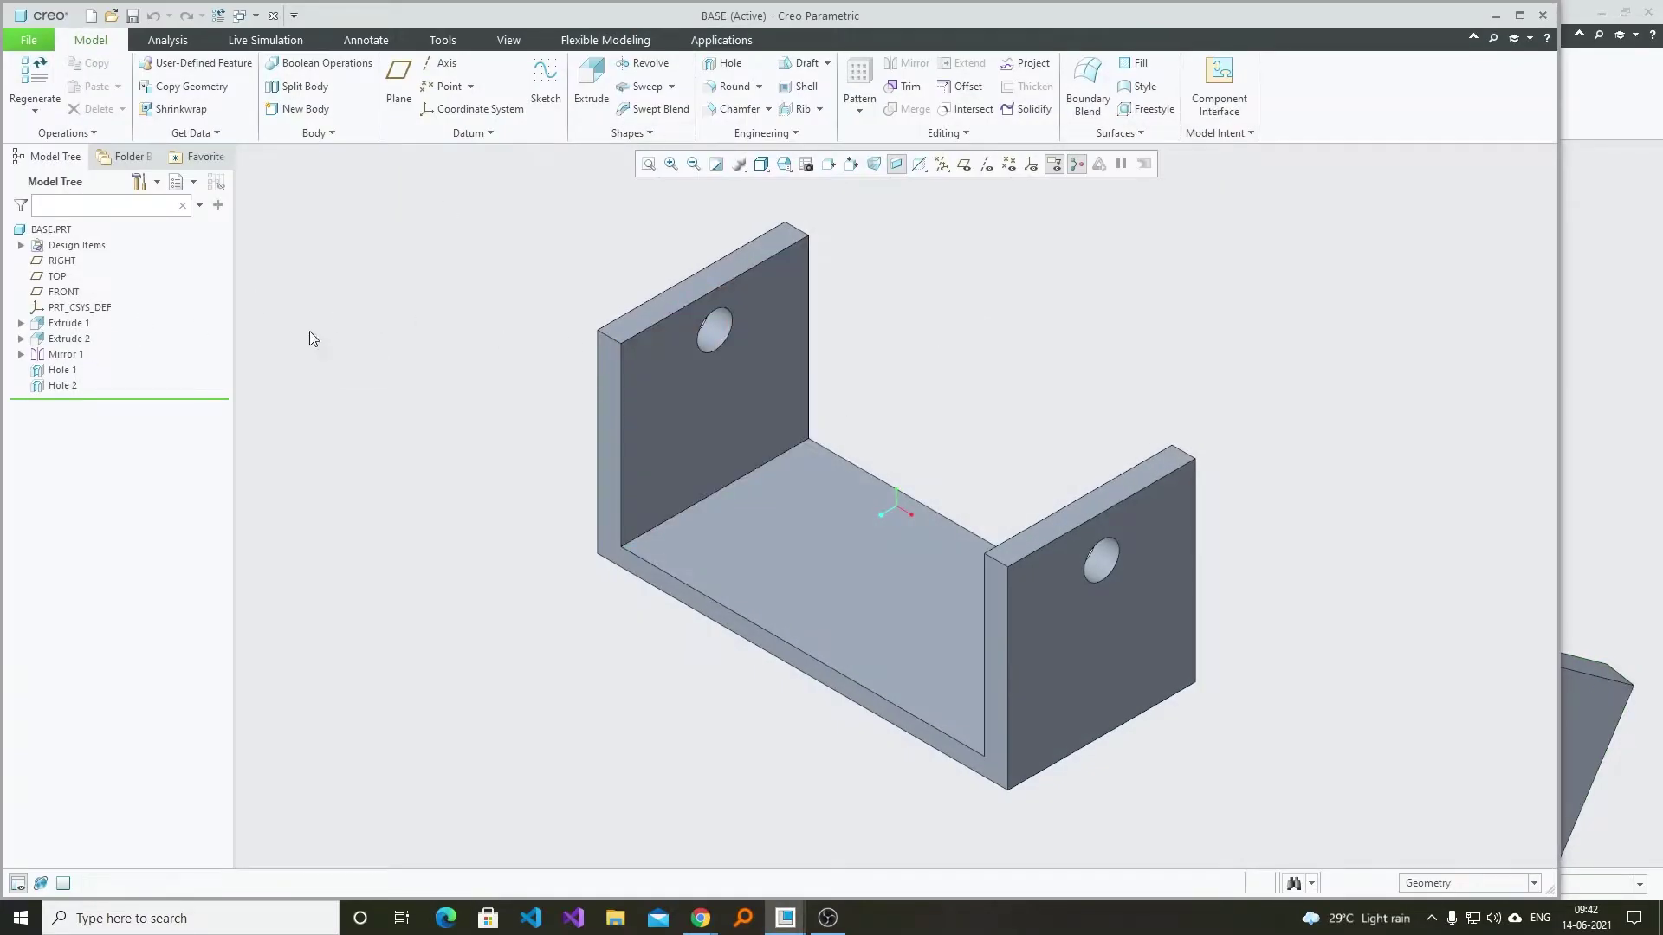
{"action": "left_click", "coordinate": [191, 132]}
{"action": "left_click", "coordinate": [132, 16]}
{"action": "left_click", "coordinate": [1542, 16]}
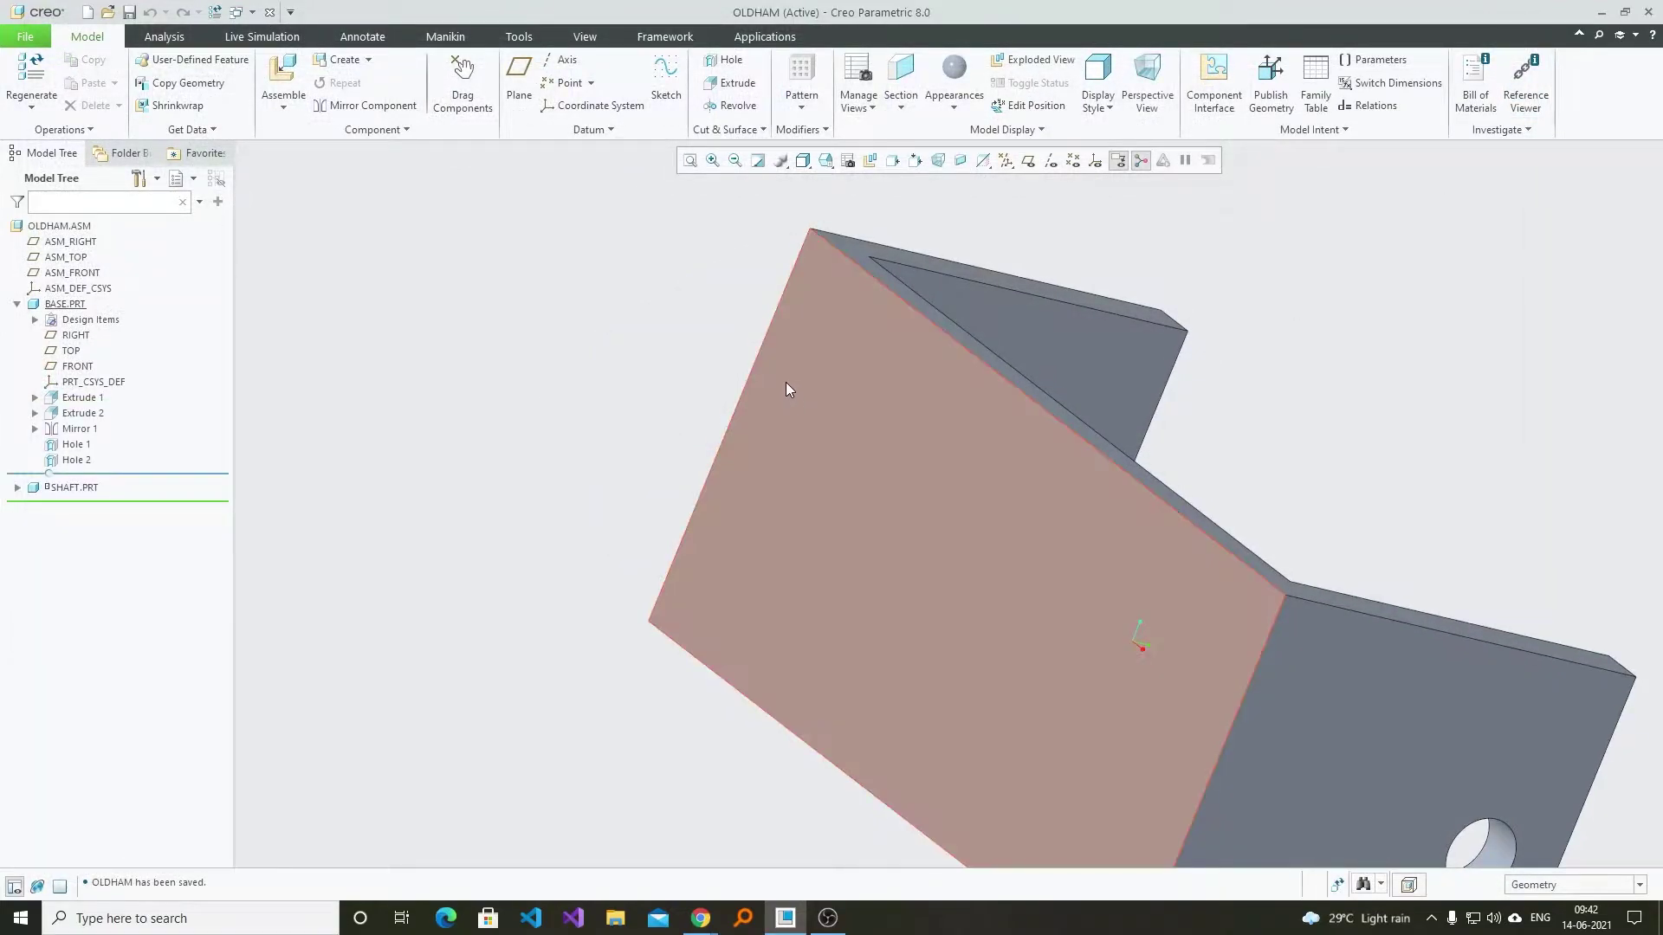
- Turn on the datum plane display and delete the shaft component from the assembly
{"action": "key", "text": "ctrl+d"}
{"action": "left_click", "coordinate": [745, 372]}
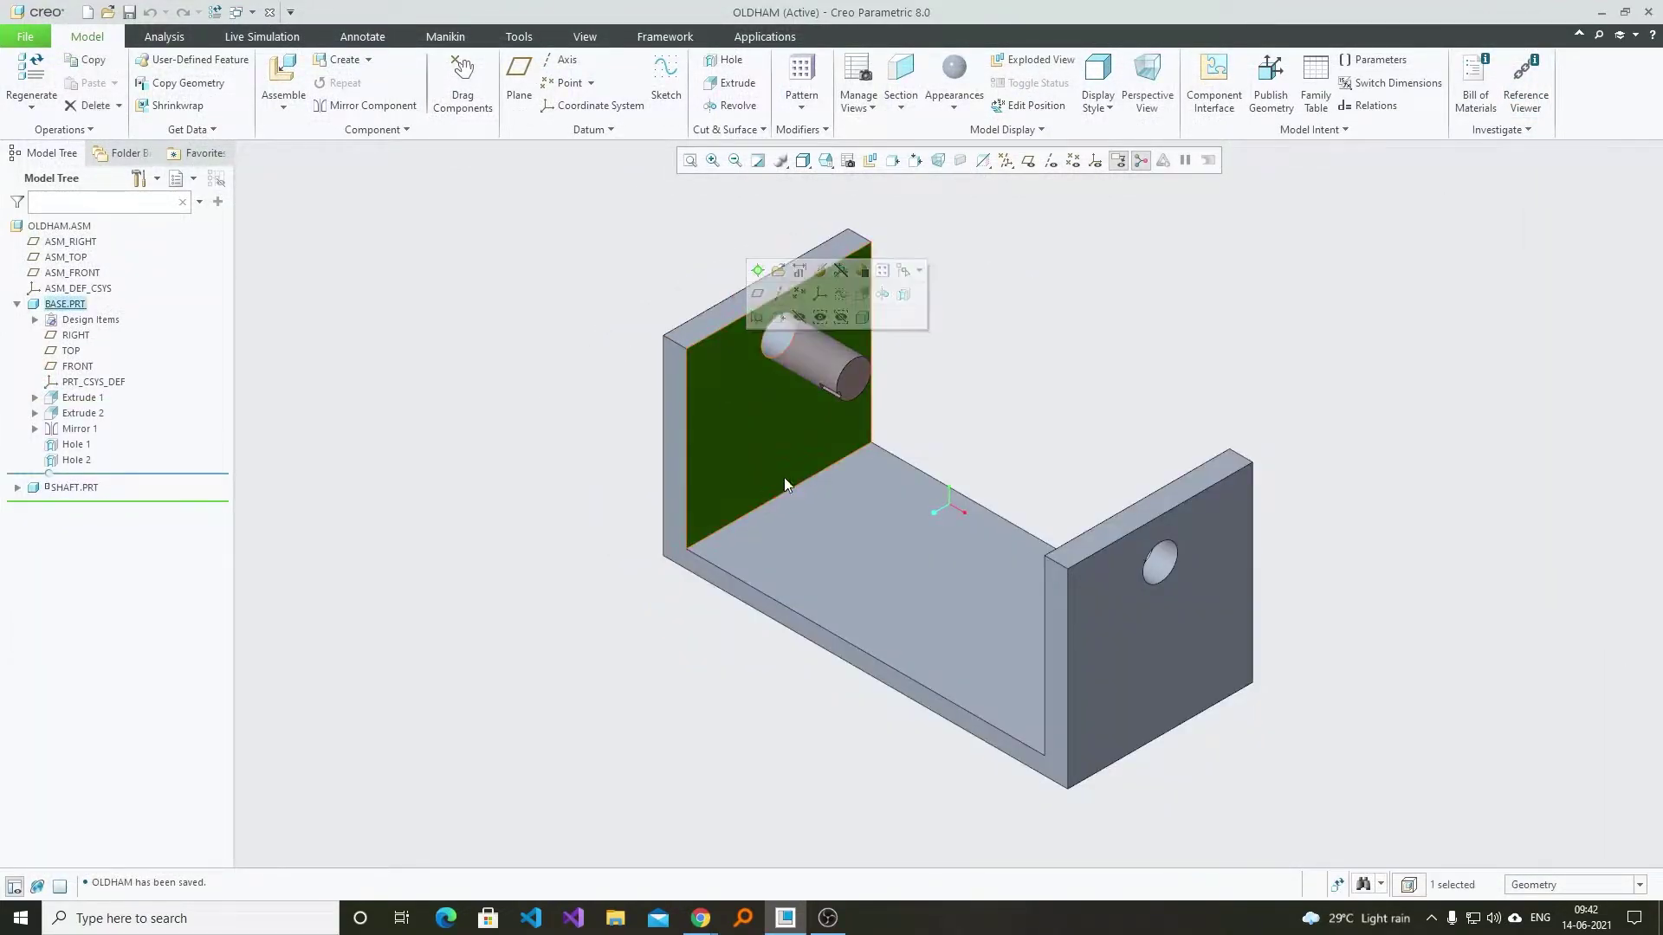
{"action": "left_click", "coordinate": [1111, 350]}
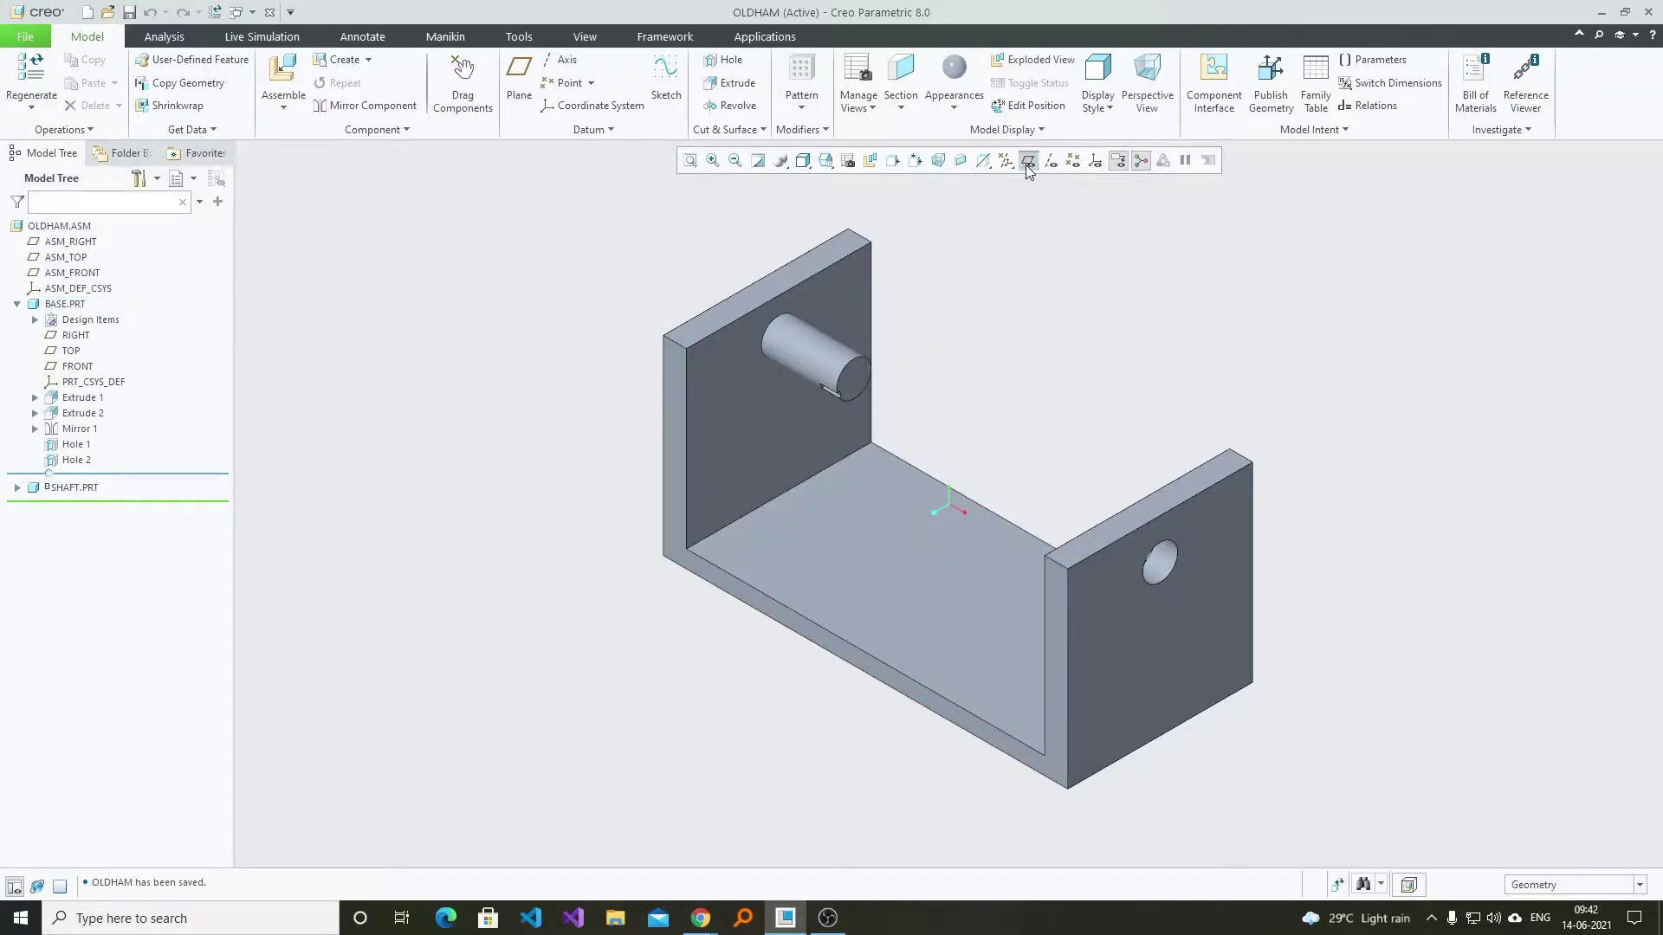
{"action": "left_click", "coordinate": [1027, 161]}
{"action": "right_click", "coordinate": [52, 489]}
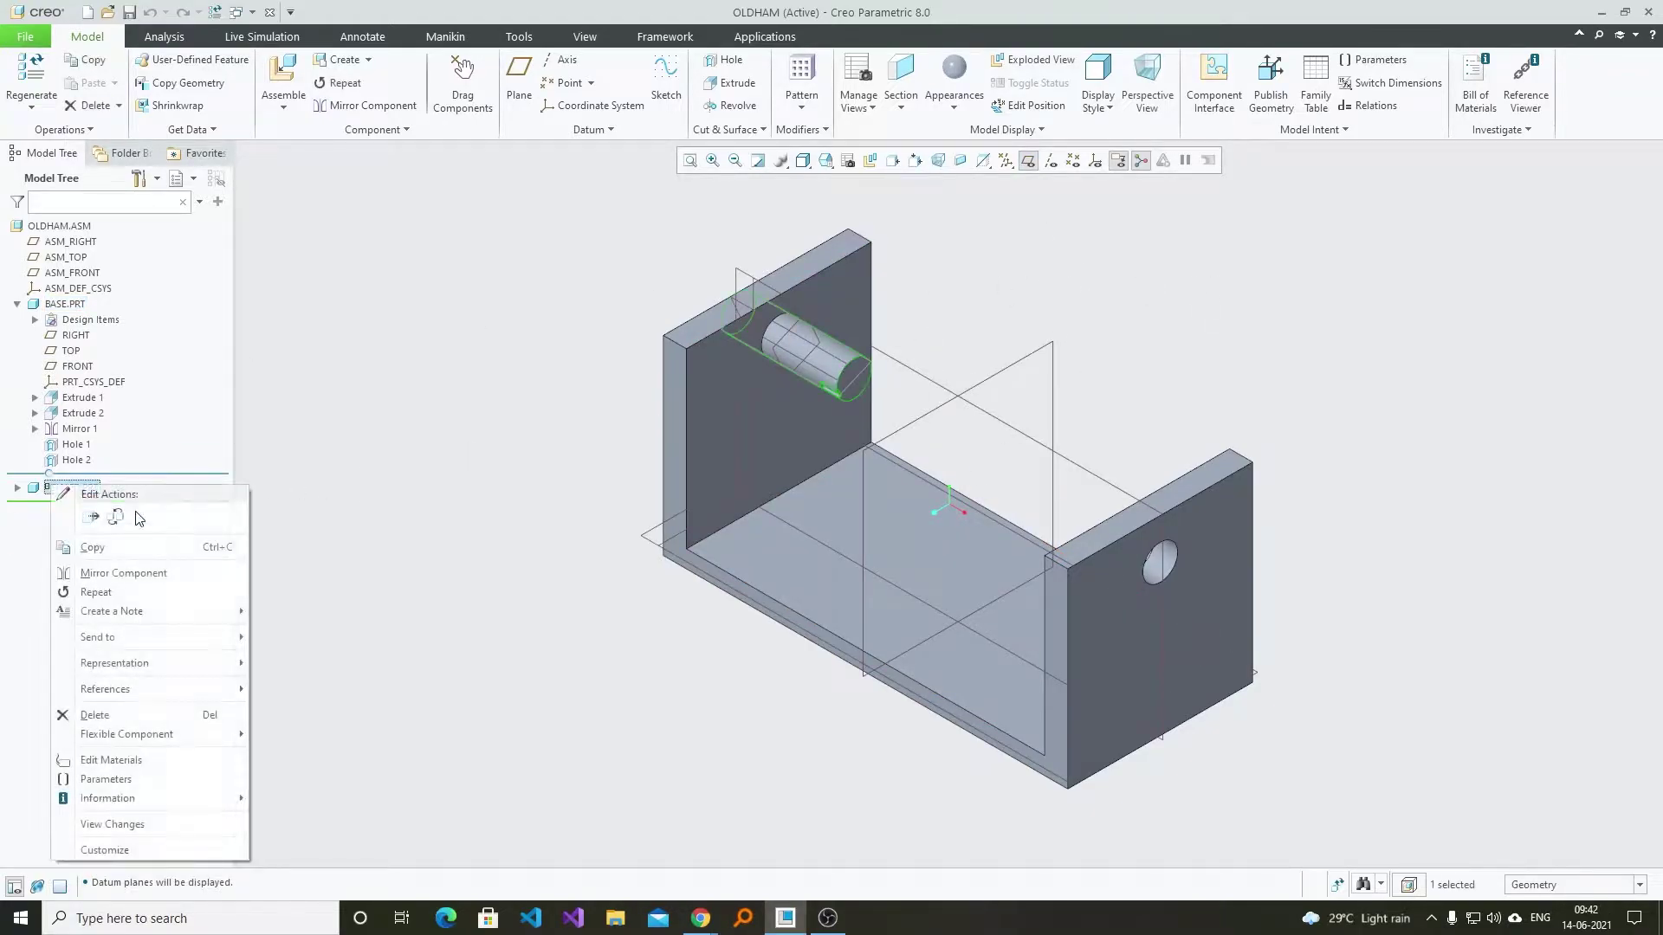
{"action": "left_click", "coordinate": [164, 713]}
{"action": "left_click", "coordinate": [762, 483]}
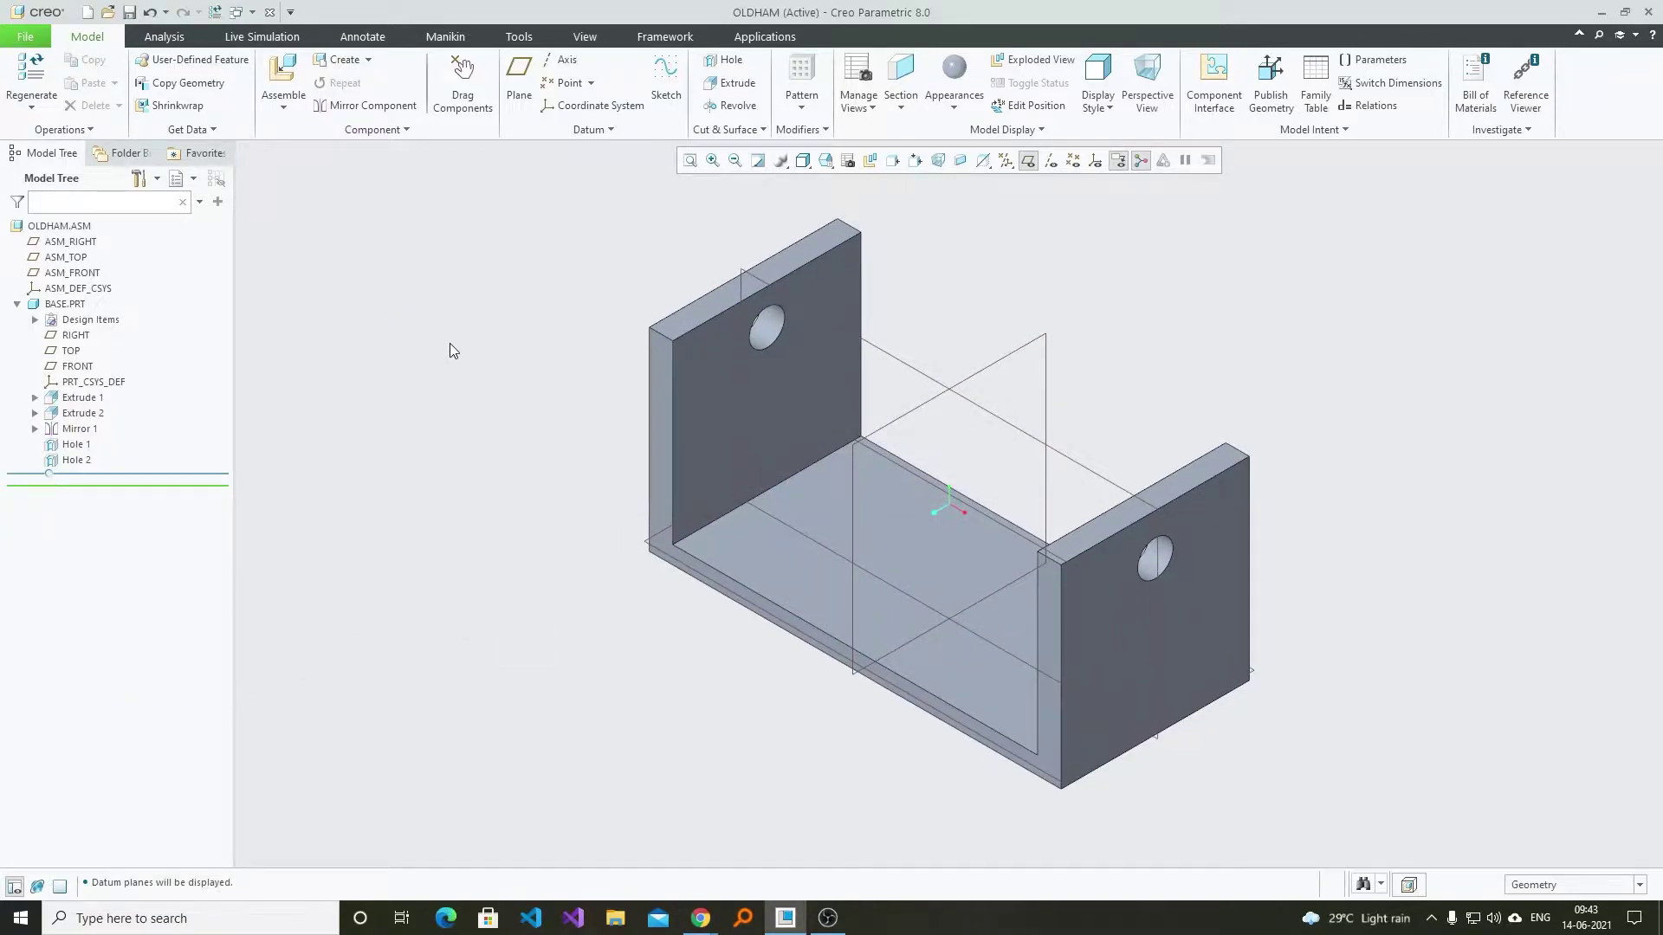
- Assemble SHAFT.PRT into the assembly again, using a Pin connection
{"action": "left_click", "coordinate": [283, 76]}
{"action": "double_click", "coordinate": [700, 374]}
{"action": "scroll", "coordinate": [1089, 758], "scroll_direction": "down", "scroll_amount": 5}
{"action": "scroll", "coordinate": [897, 727], "scroll_direction": "up", "scroll_amount": 4}
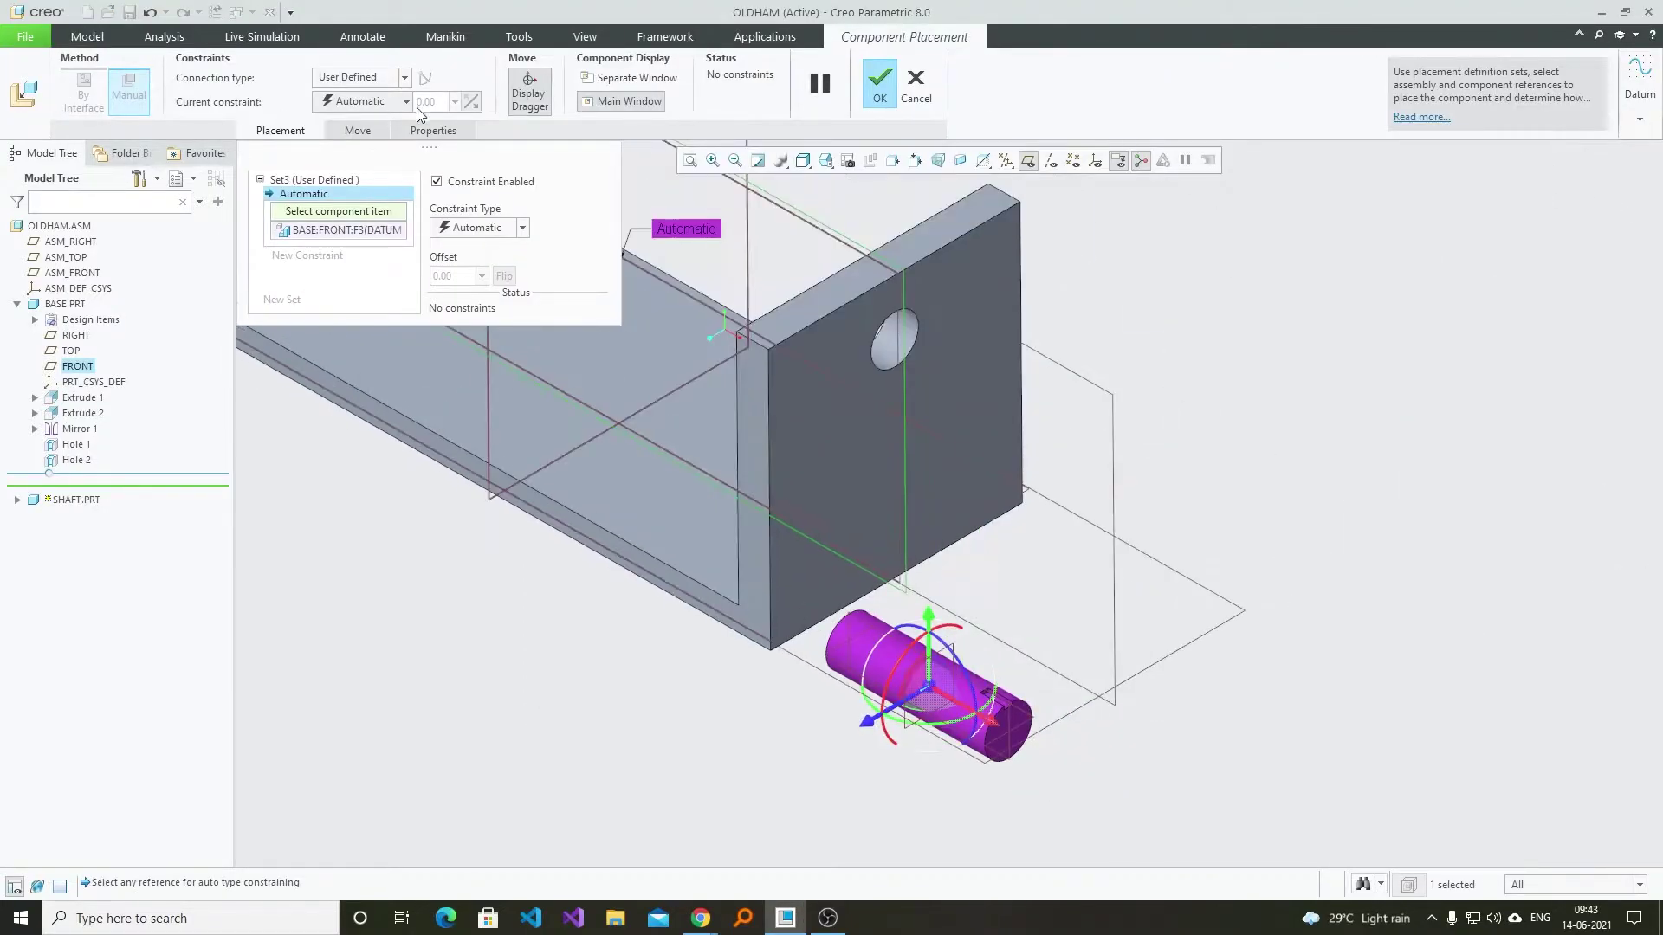
{"action": "left_click", "coordinate": [337, 73]}
{"action": "left_click", "coordinate": [340, 127]}
- Align the shaft's cylindrical surface with the hole in the base's left wall as the pin's axis alignment
{"action": "scroll", "coordinate": [824, 549], "scroll_direction": "down", "scroll_amount": 3}
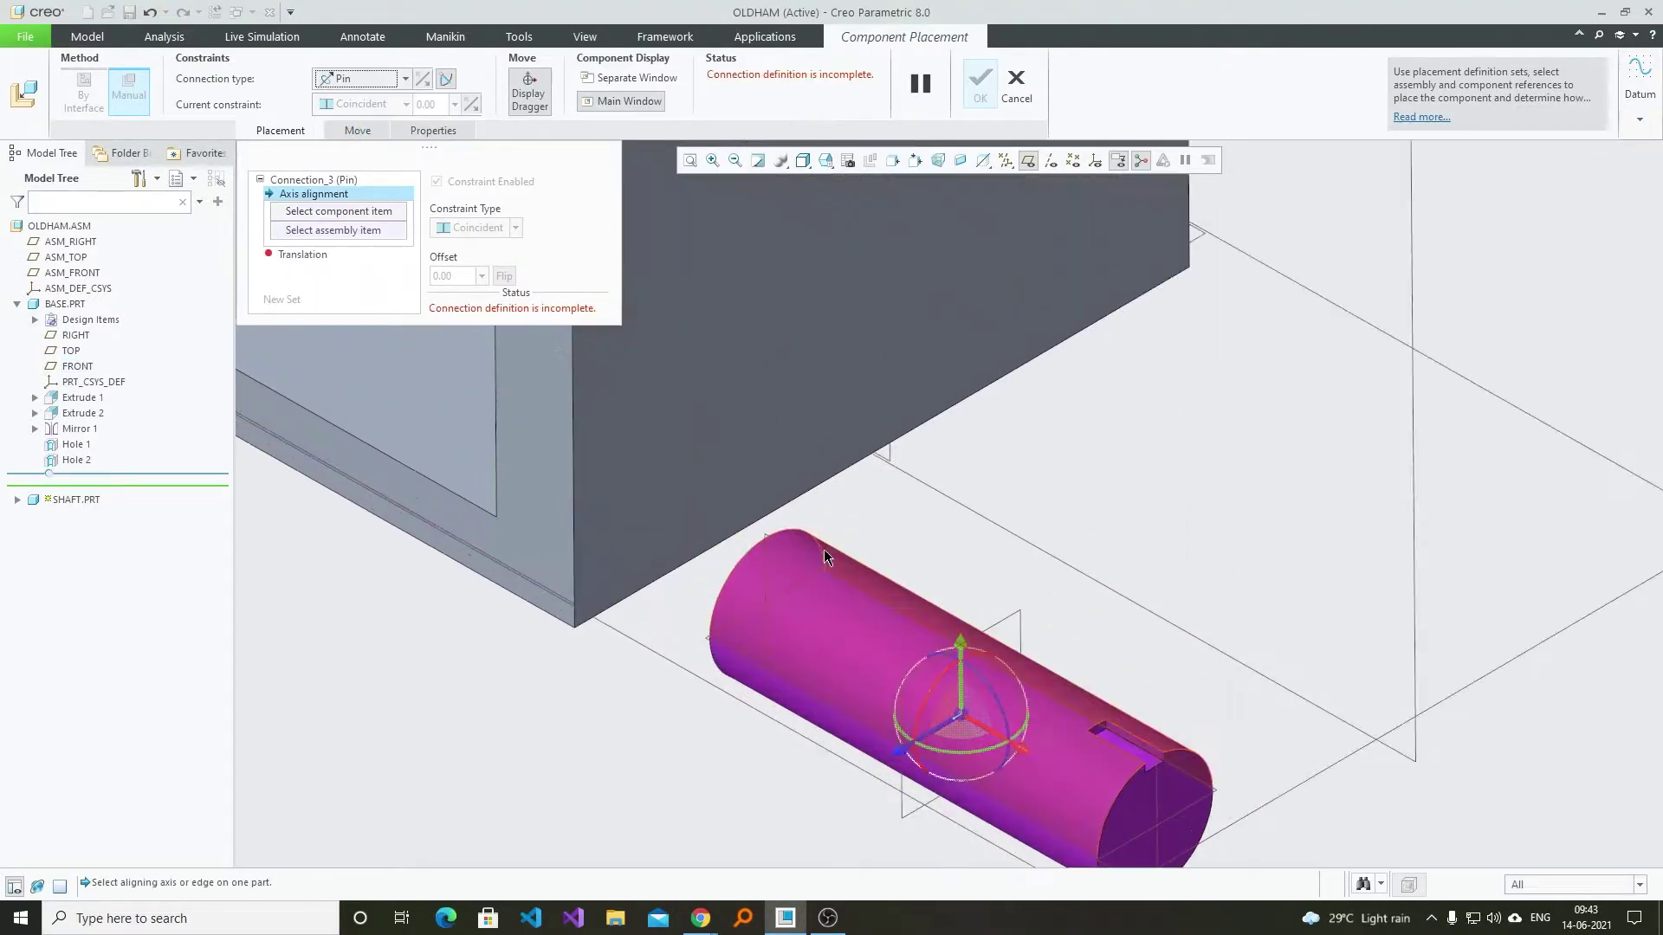
{"action": "left_click", "coordinate": [951, 616]}
{"action": "scroll", "coordinate": [951, 616], "scroll_direction": "up", "scroll_amount": 3}
{"action": "scroll", "coordinate": [1094, 668], "scroll_direction": "down", "scroll_amount": 5}
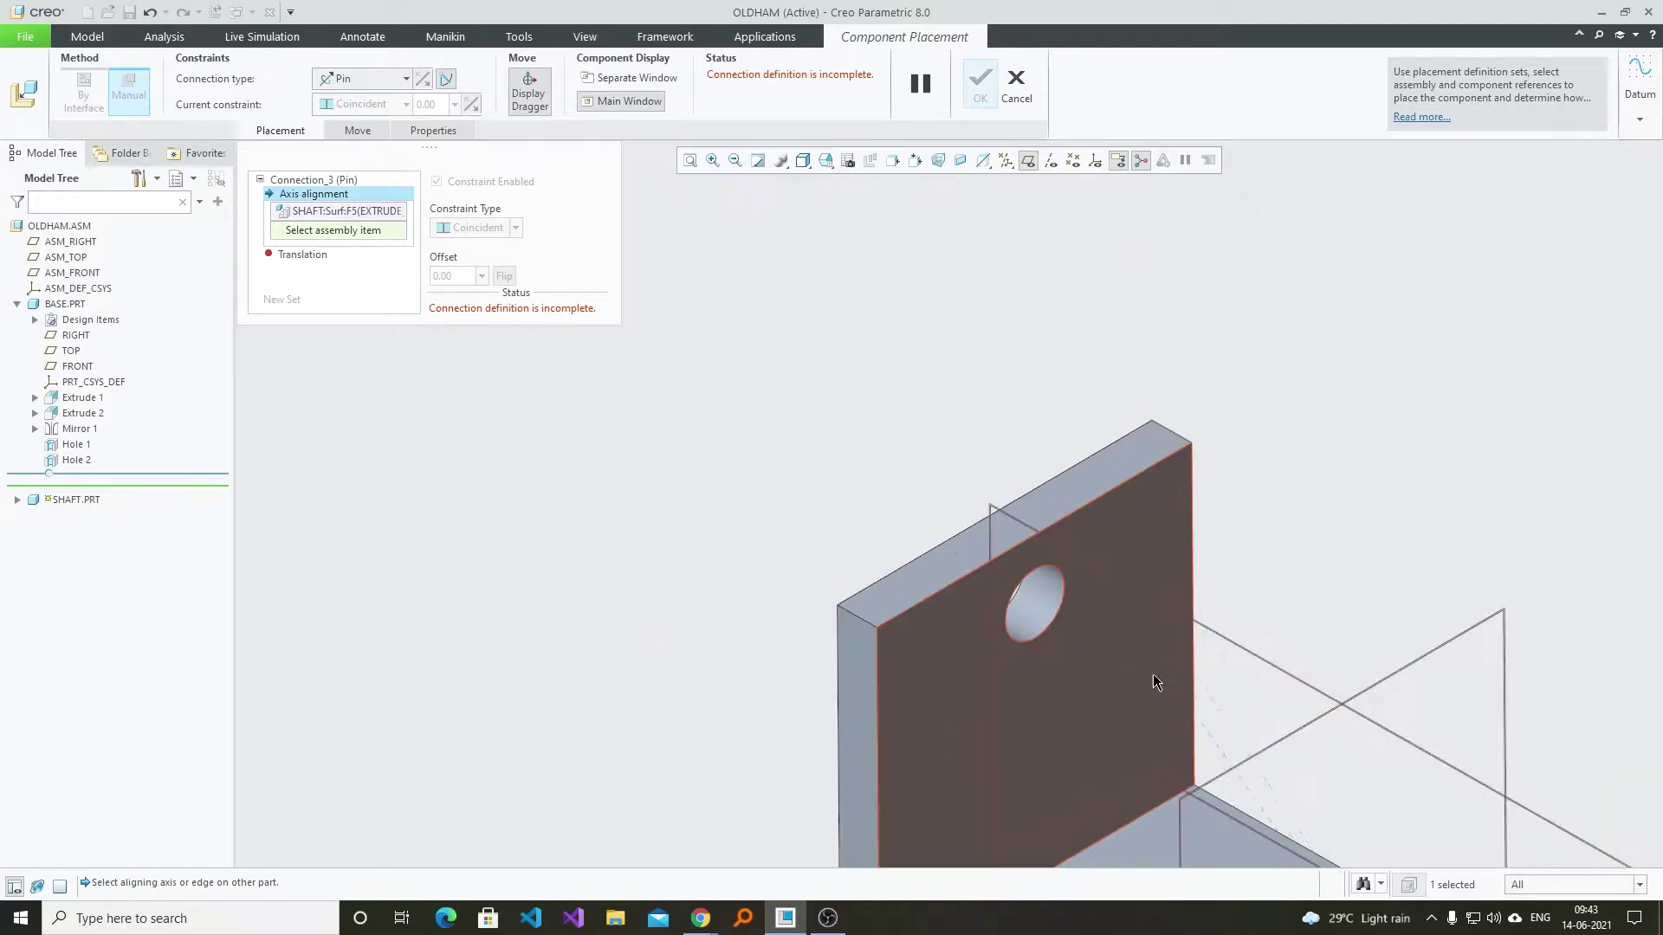
{"action": "left_click", "coordinate": [937, 551]}
- Reference the shaft's plain end face and the outer face of the base's left wall for the pin's translation constraint
{"action": "scroll", "coordinate": [937, 551], "scroll_direction": "up", "scroll_amount": 3}
{"action": "scroll", "coordinate": [1055, 571], "scroll_direction": "down", "scroll_amount": 6}
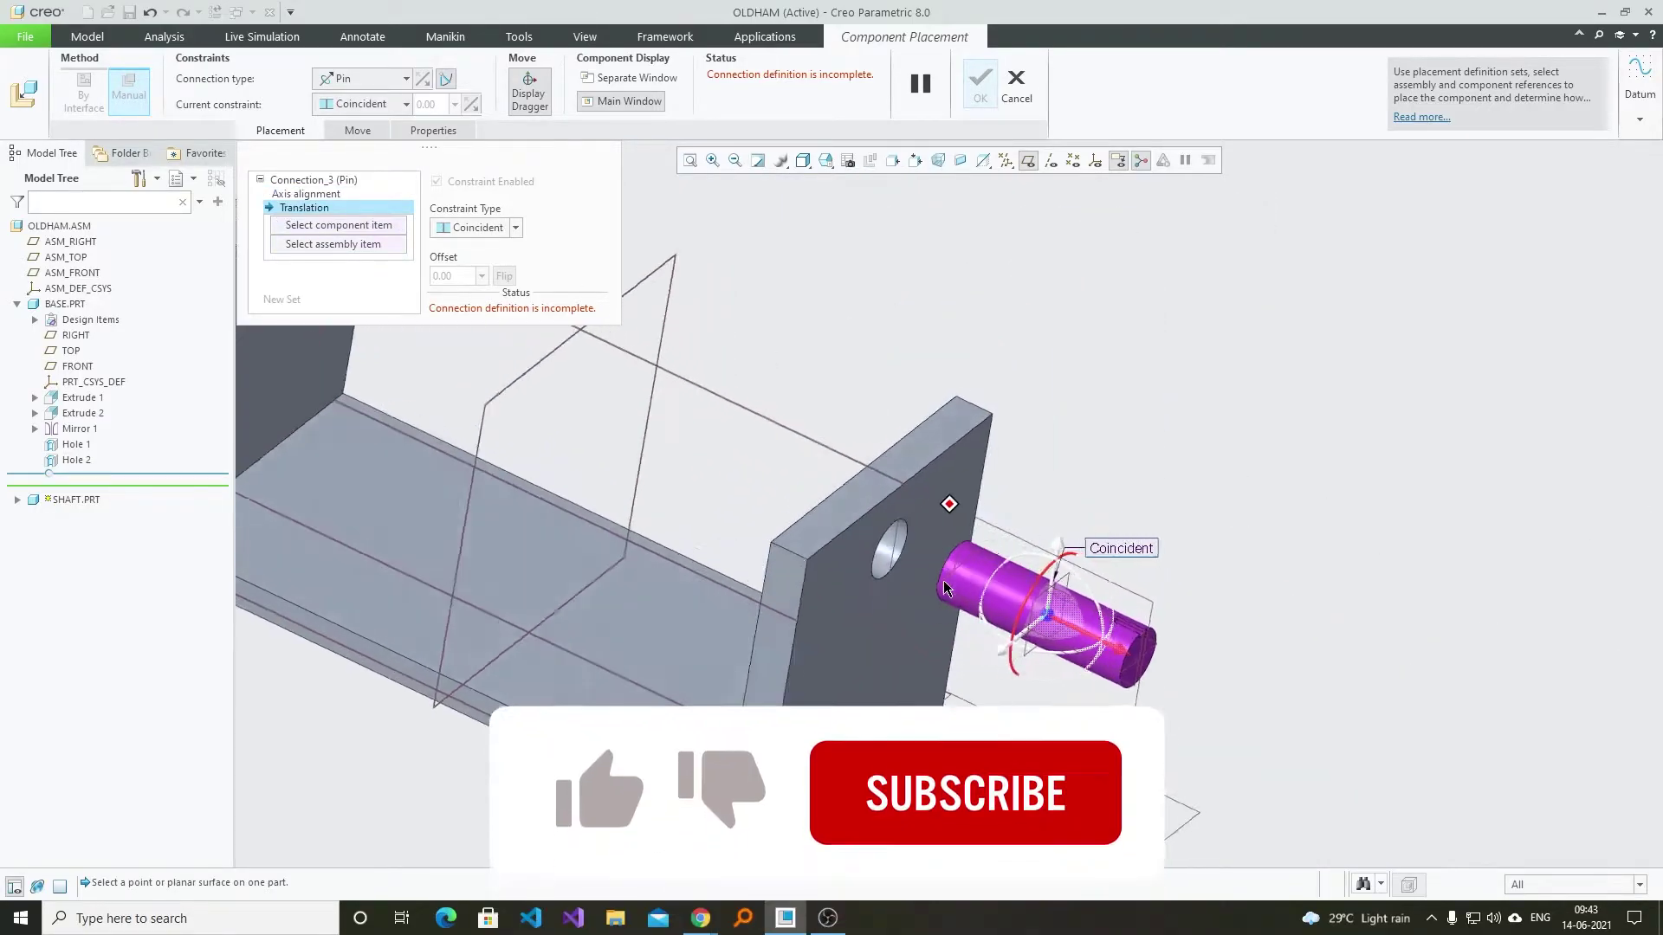
{"action": "left_click", "coordinate": [948, 598]}
{"action": "scroll", "coordinate": [949, 597], "scroll_direction": "up", "scroll_amount": 3}
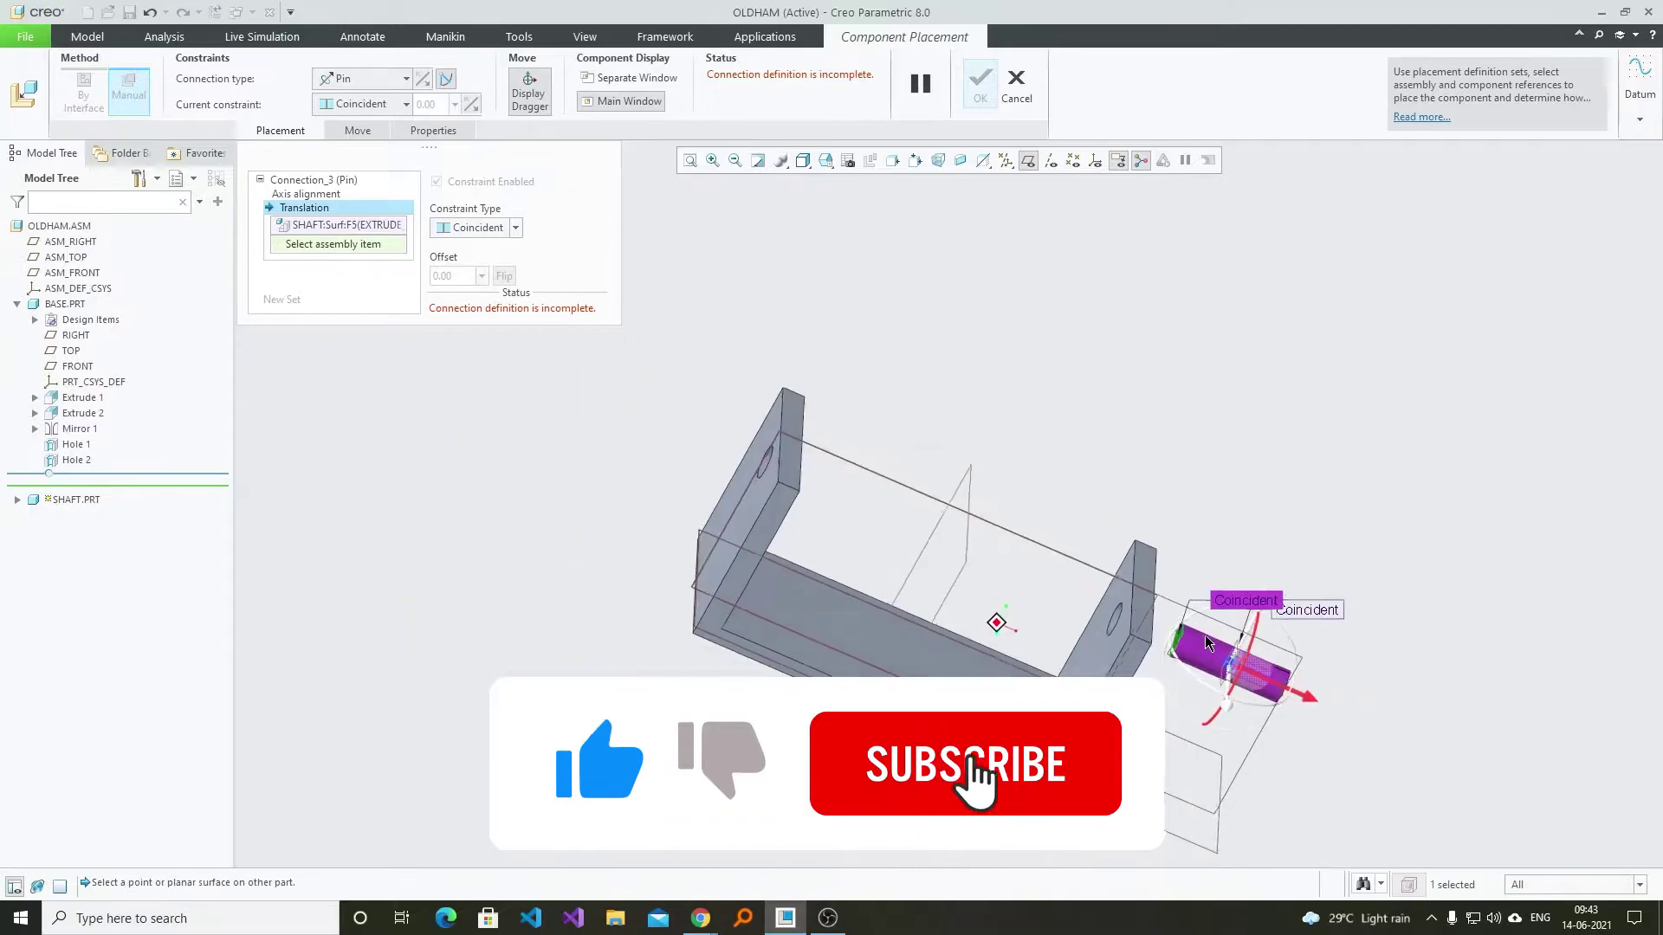
{"action": "scroll", "coordinate": [914, 544], "scroll_direction": "down", "scroll_amount": 2}
{"action": "scroll", "coordinate": [914, 543], "scroll_direction": "down", "scroll_amount": 1}
{"action": "left_click", "coordinate": [914, 543]}
- Change the translation constraint to Distance, set its offset to 15, and accept the shaft's placement
{"action": "scroll", "coordinate": [913, 547], "scroll_direction": "up", "scroll_amount": 3}
{"action": "middle_click_drag", "start_coordinate": [914, 559], "coordinate": [814, 485]}
{"action": "left_click", "coordinate": [461, 229]}
{"action": "left_click", "coordinate": [463, 232]}
{"action": "left_click", "coordinate": [480, 258]}
{"action": "scroll", "coordinate": [766, 564], "scroll_direction": "down", "scroll_amount": 3}
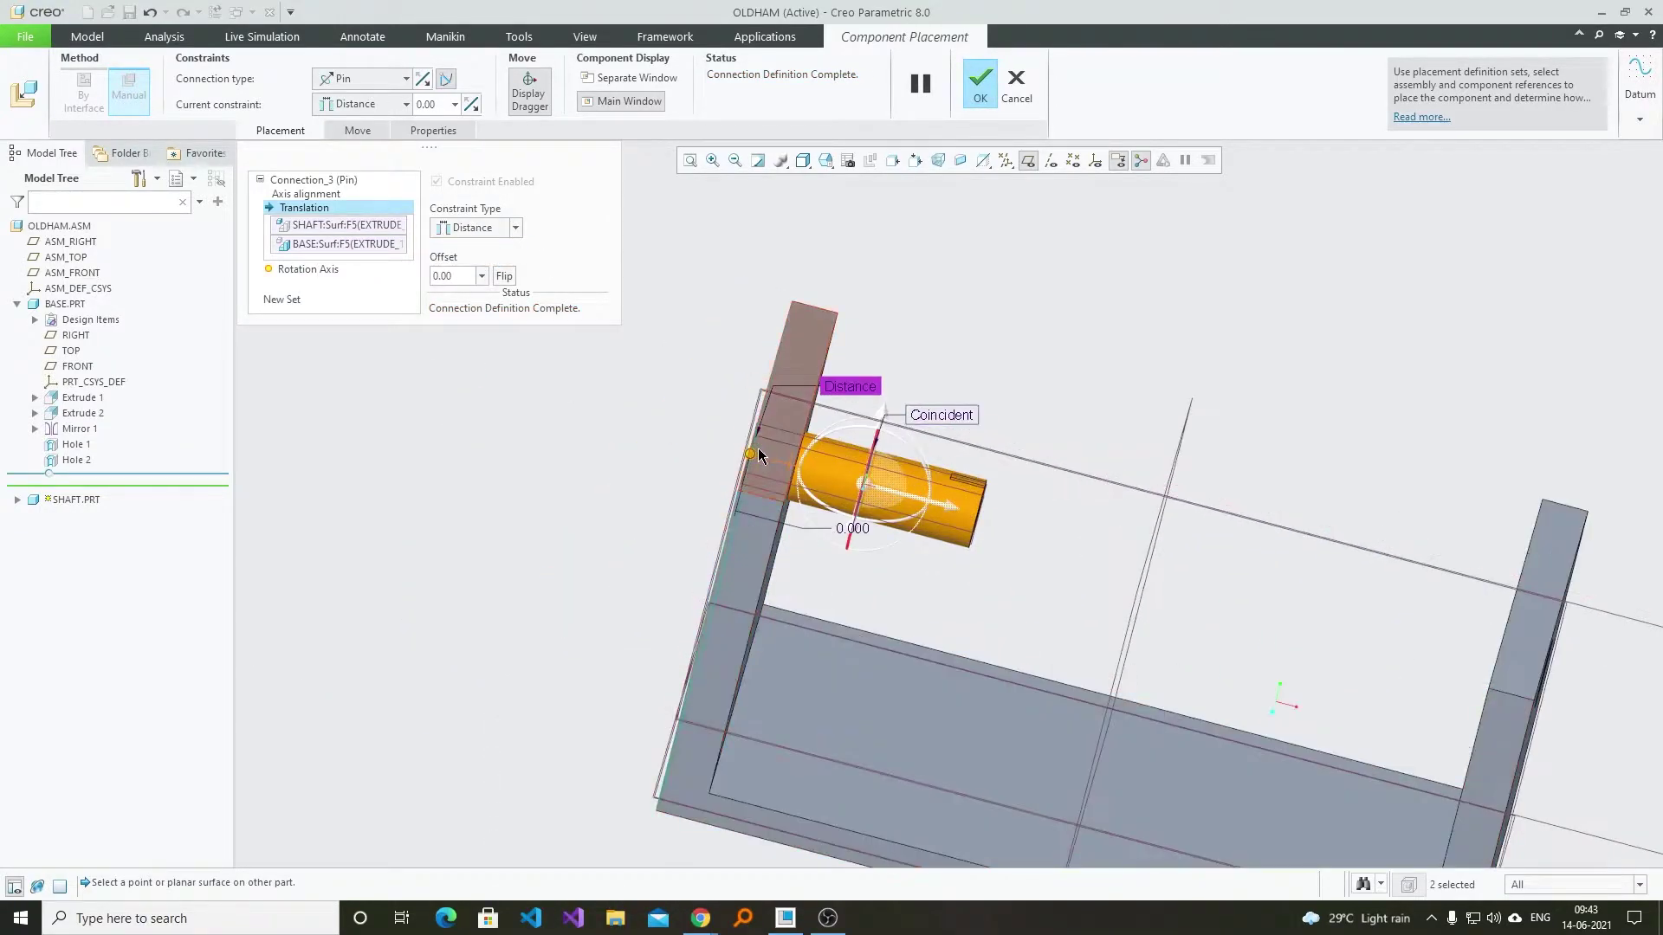
{"action": "left_click_drag", "start_coordinate": [735, 457], "coordinate": [708, 495]}
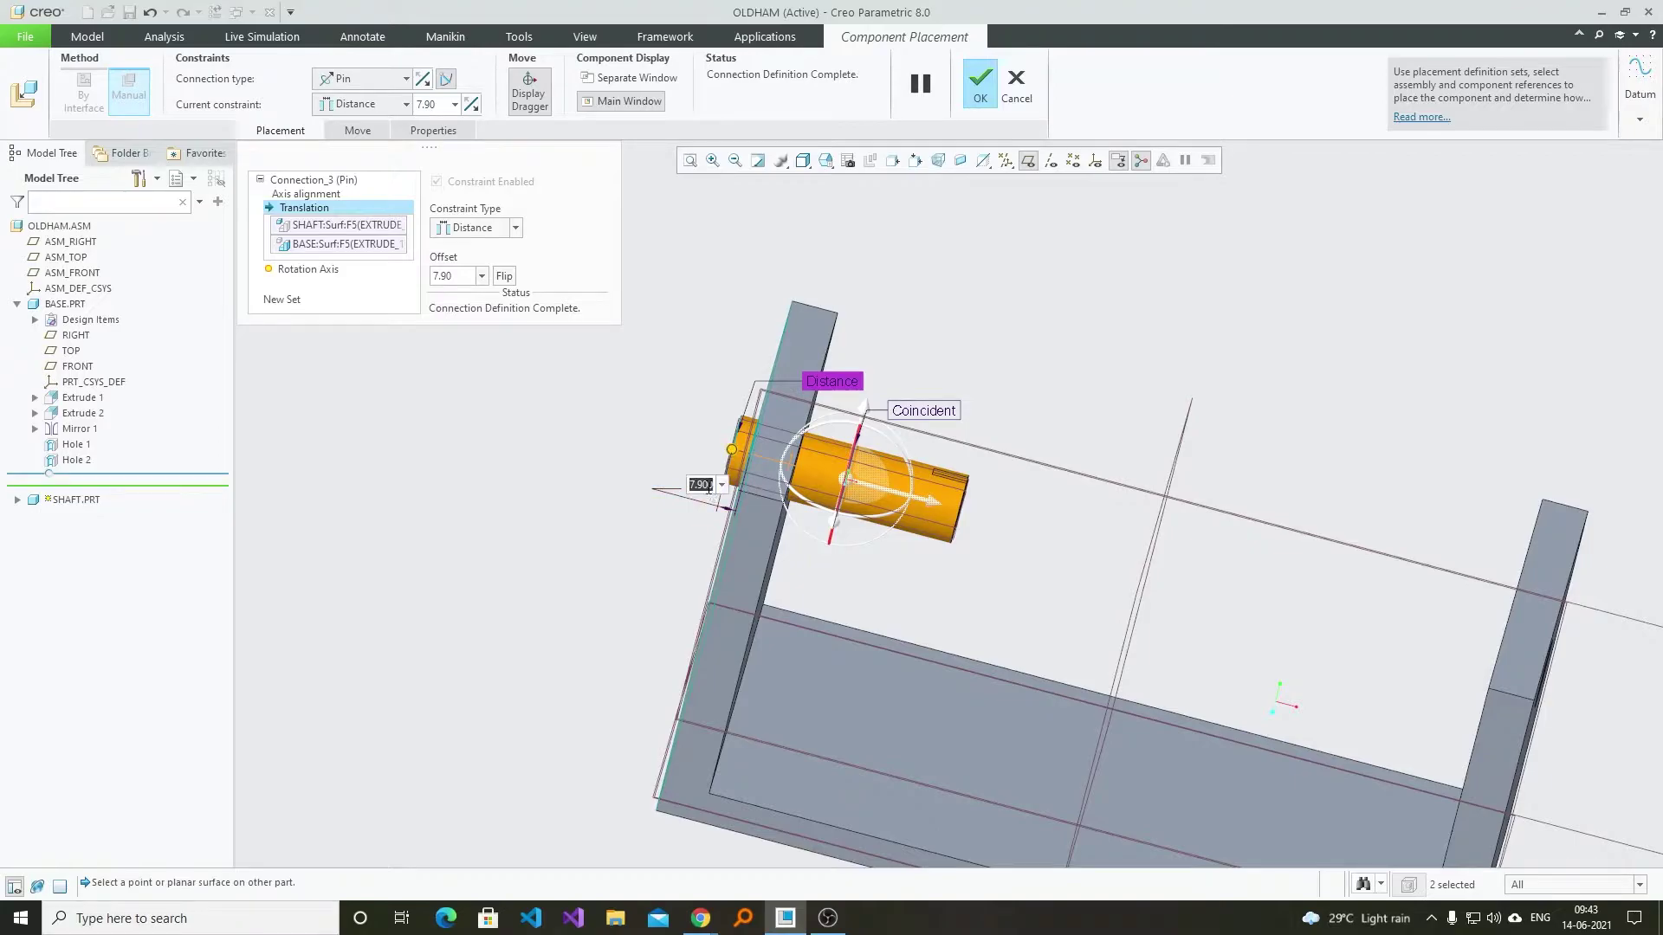
{"action": "type", "text": "15"}
{"action": "key", "text": "Return"}
{"action": "left_click", "coordinate": [977, 82]}
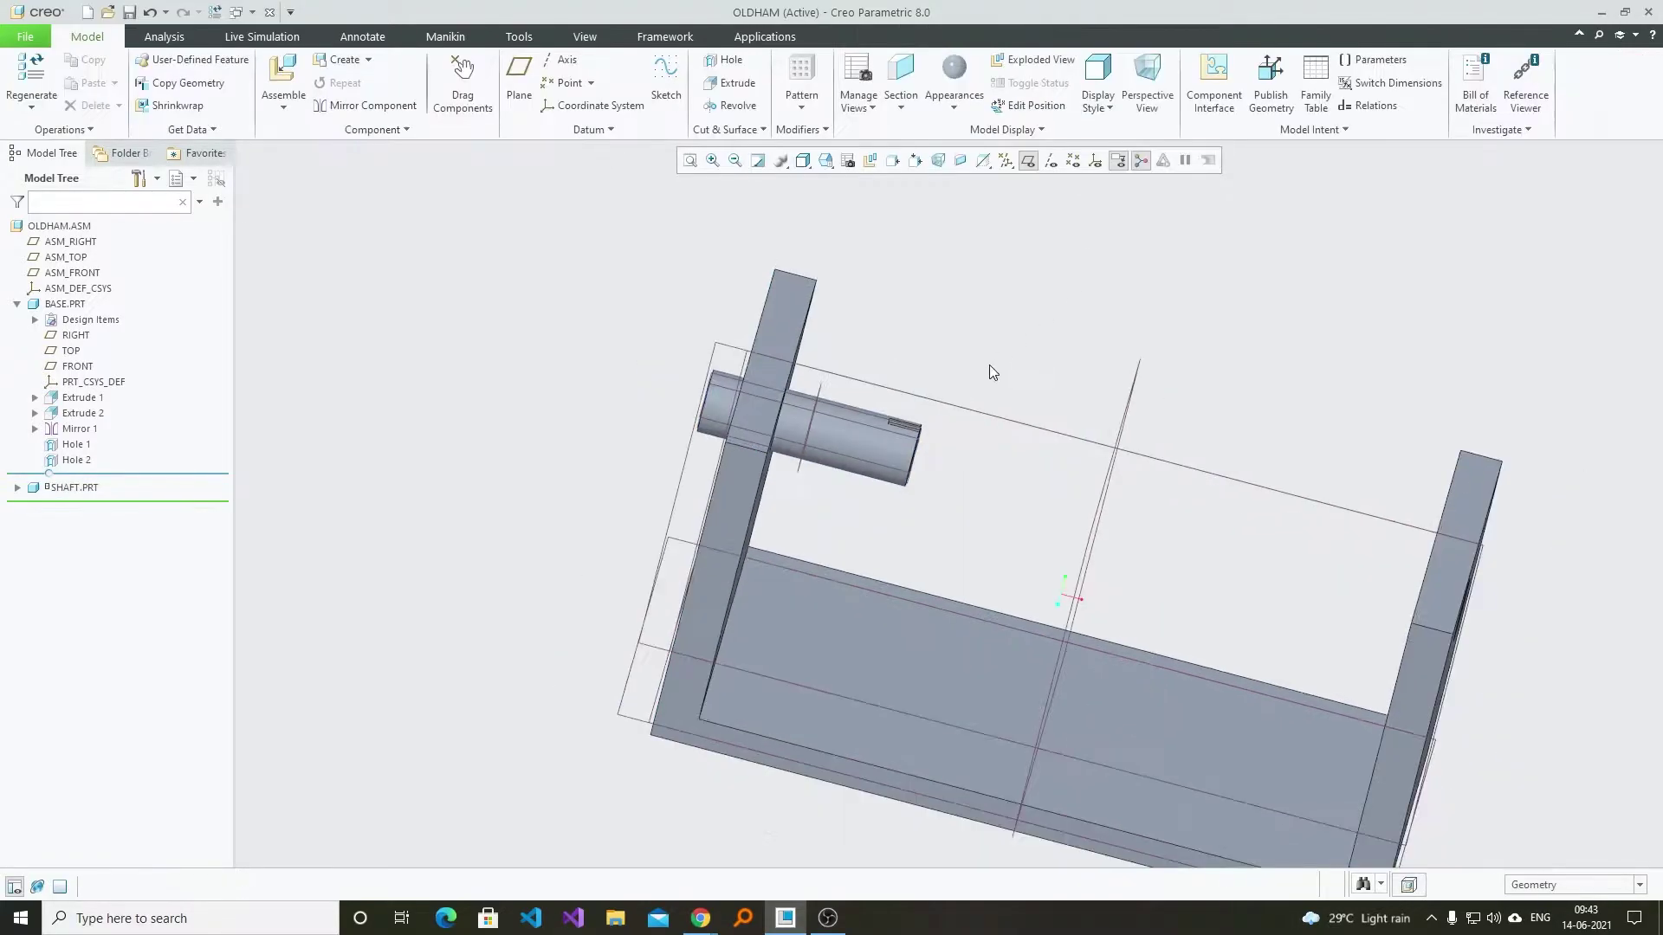
- With the datum planes hidden, turn the pinned shaft to check its rotation and save the assembly
{"action": "key", "text": "ctrl+d"}
{"action": "scroll", "coordinate": [745, 305], "scroll_direction": "down", "scroll_amount": 5}
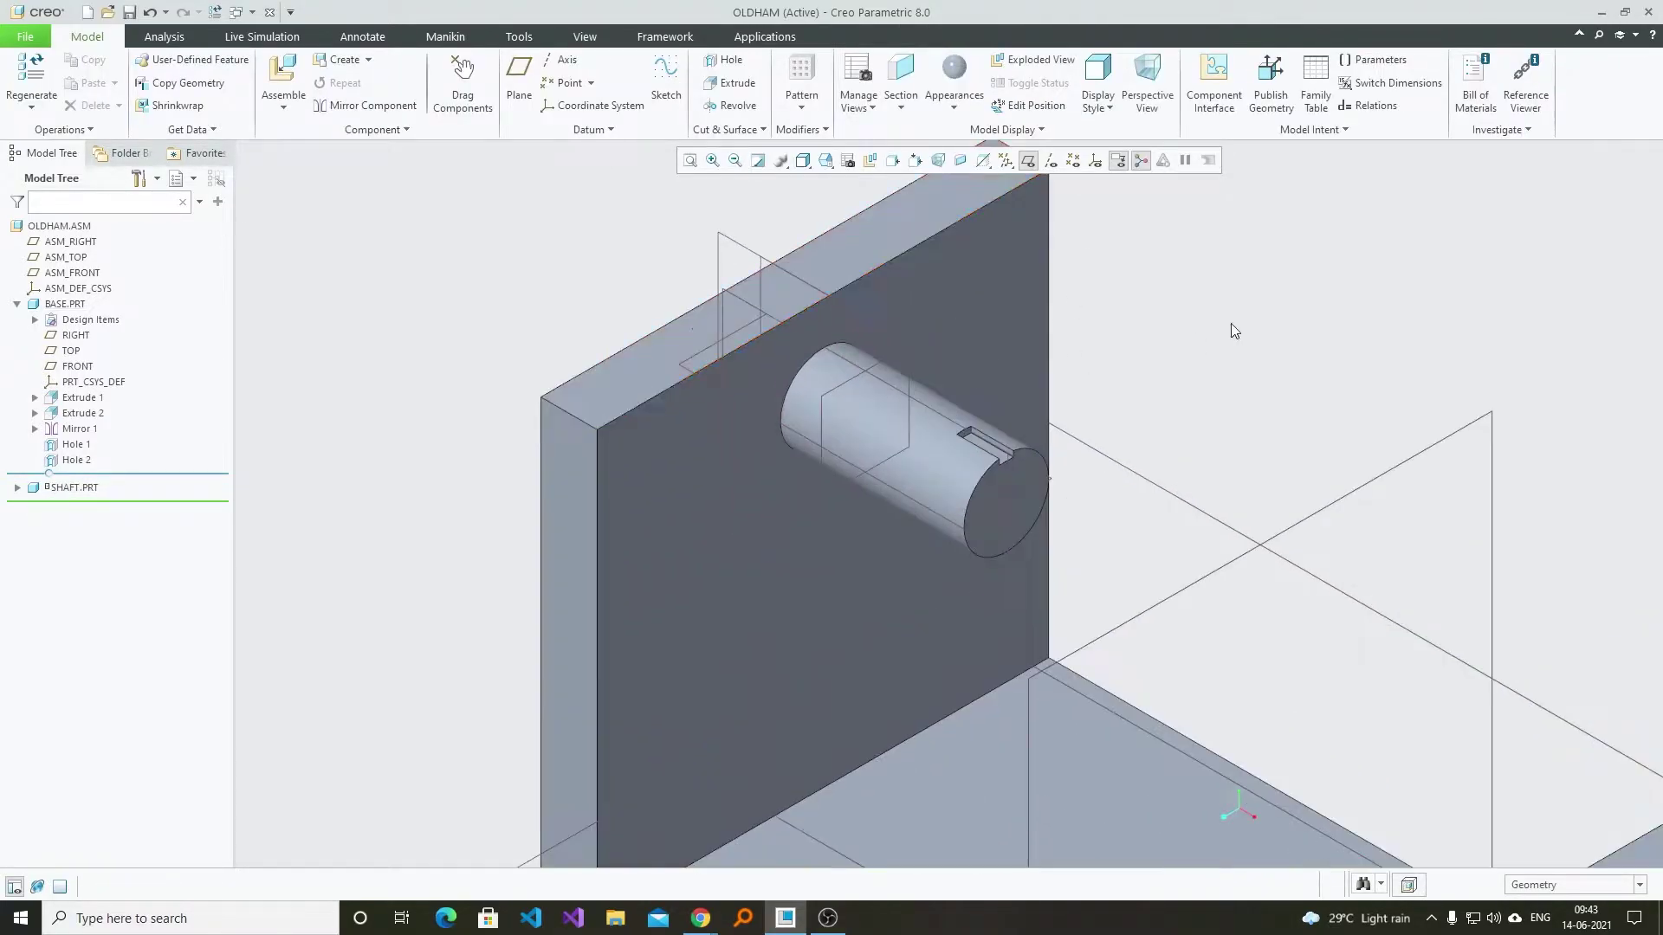
{"action": "scroll", "coordinate": [1004, 449], "scroll_direction": "up", "scroll_amount": 2}
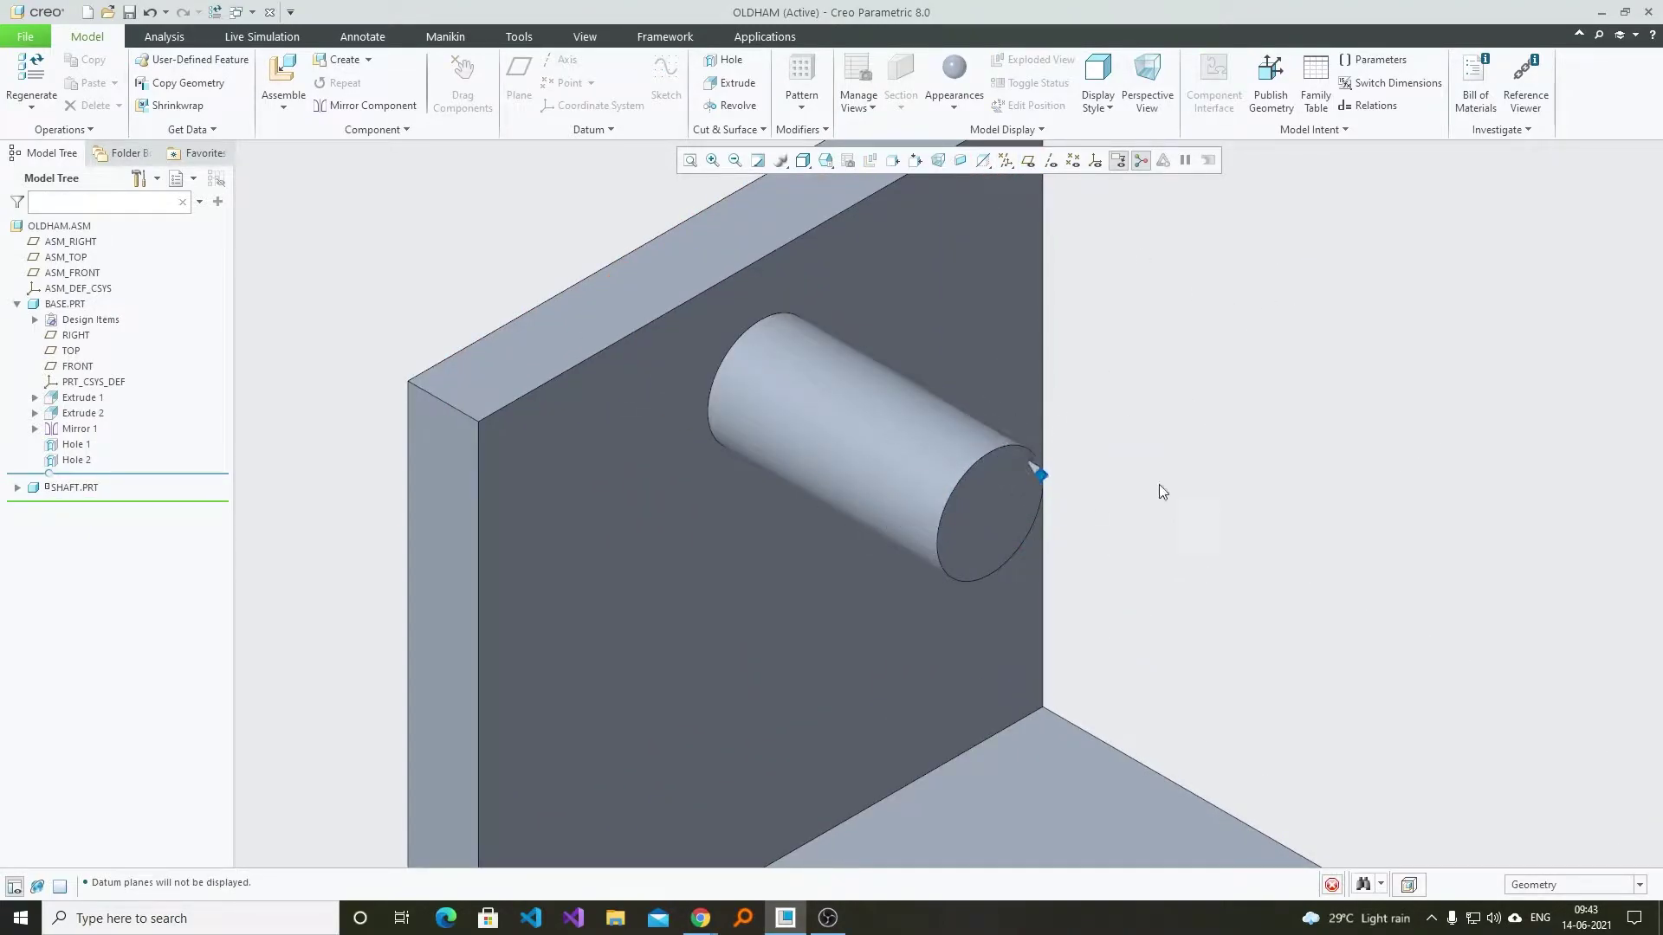
{"action": "scroll", "coordinate": [965, 430], "scroll_direction": "down", "scroll_amount": 4}
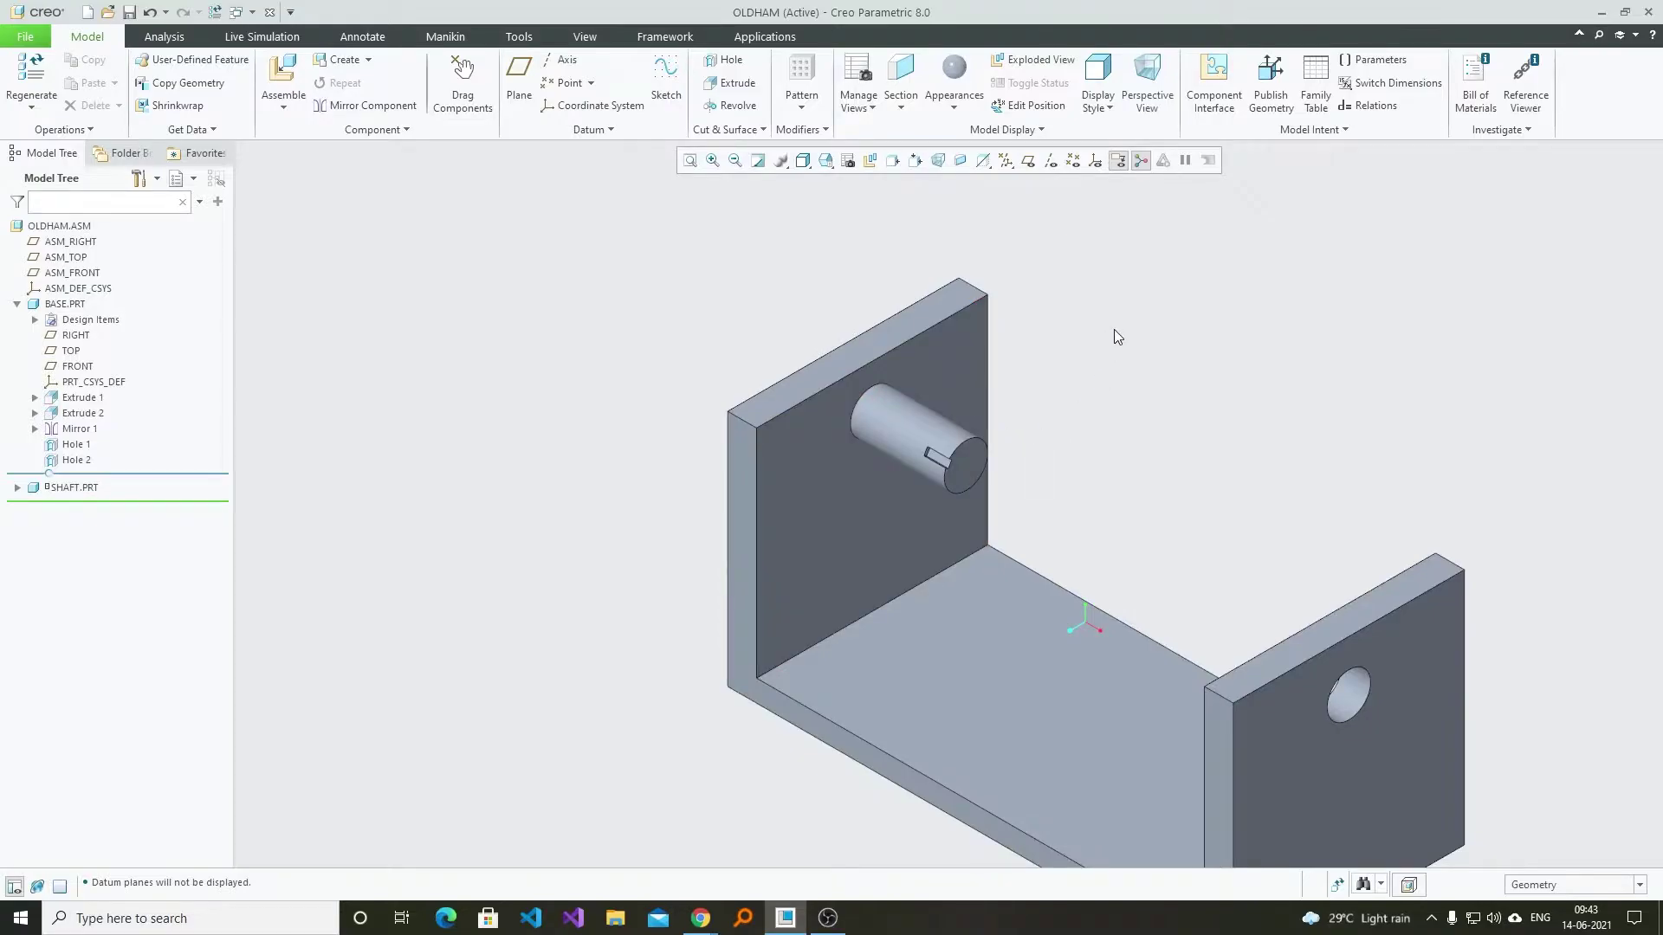
{"action": "scroll", "coordinate": [1002, 476], "scroll_direction": "up", "scroll_amount": 4}
{"action": "scroll", "coordinate": [885, 494], "scroll_direction": "down", "scroll_amount": 3}
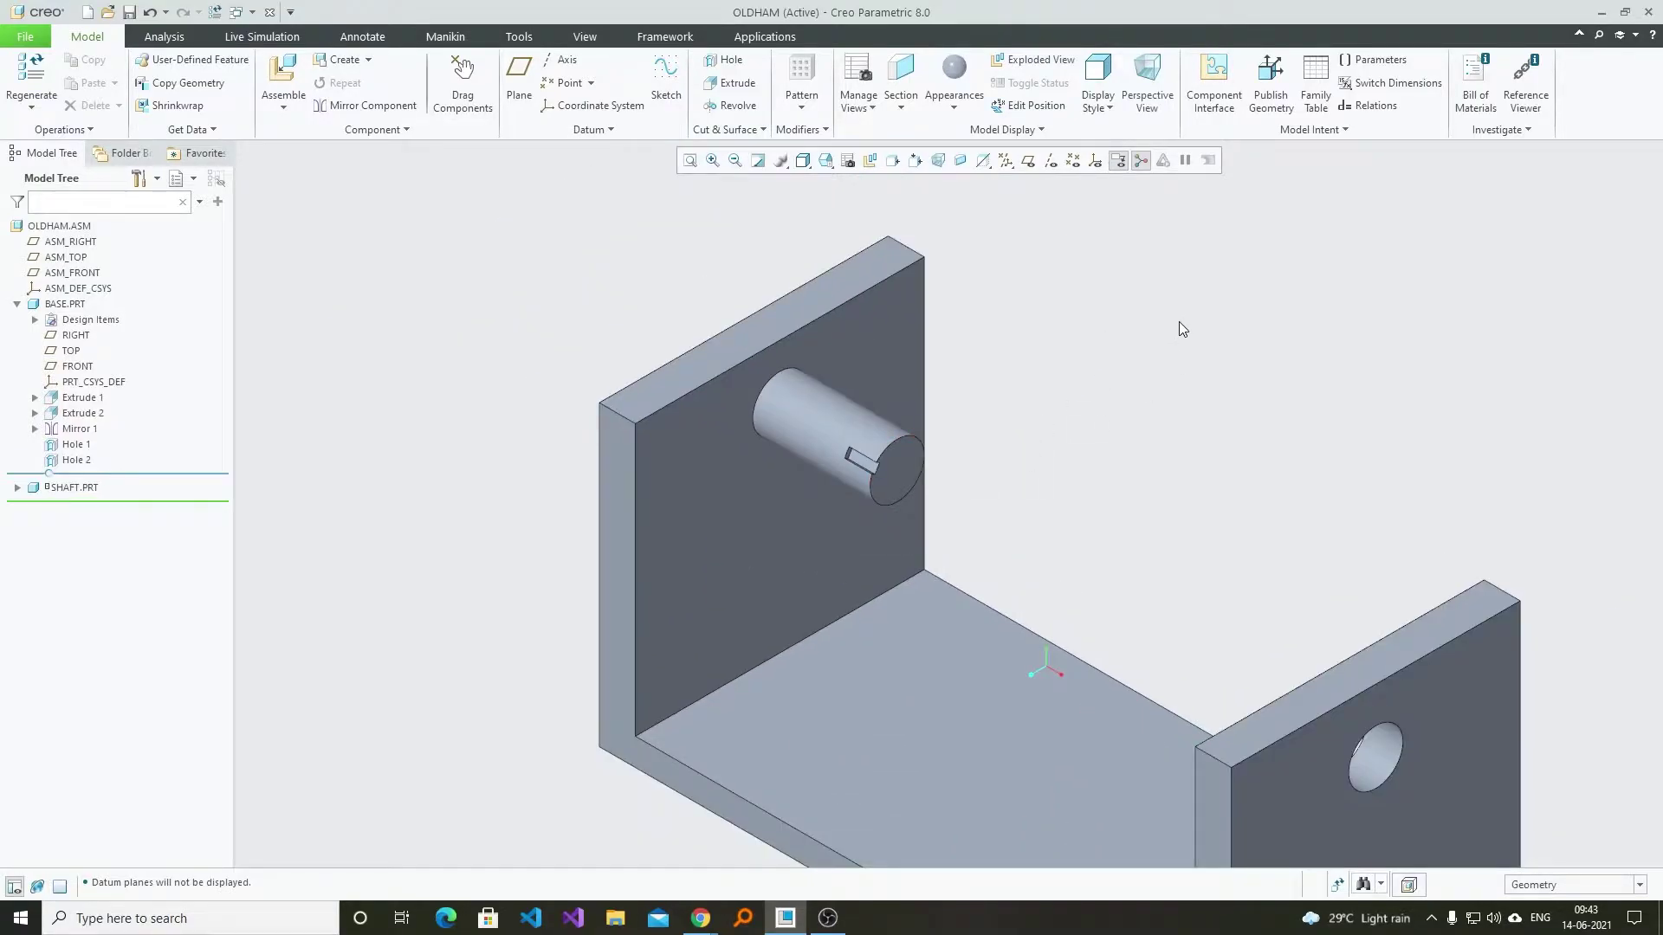
{"action": "key", "text": "ctrl+s"}
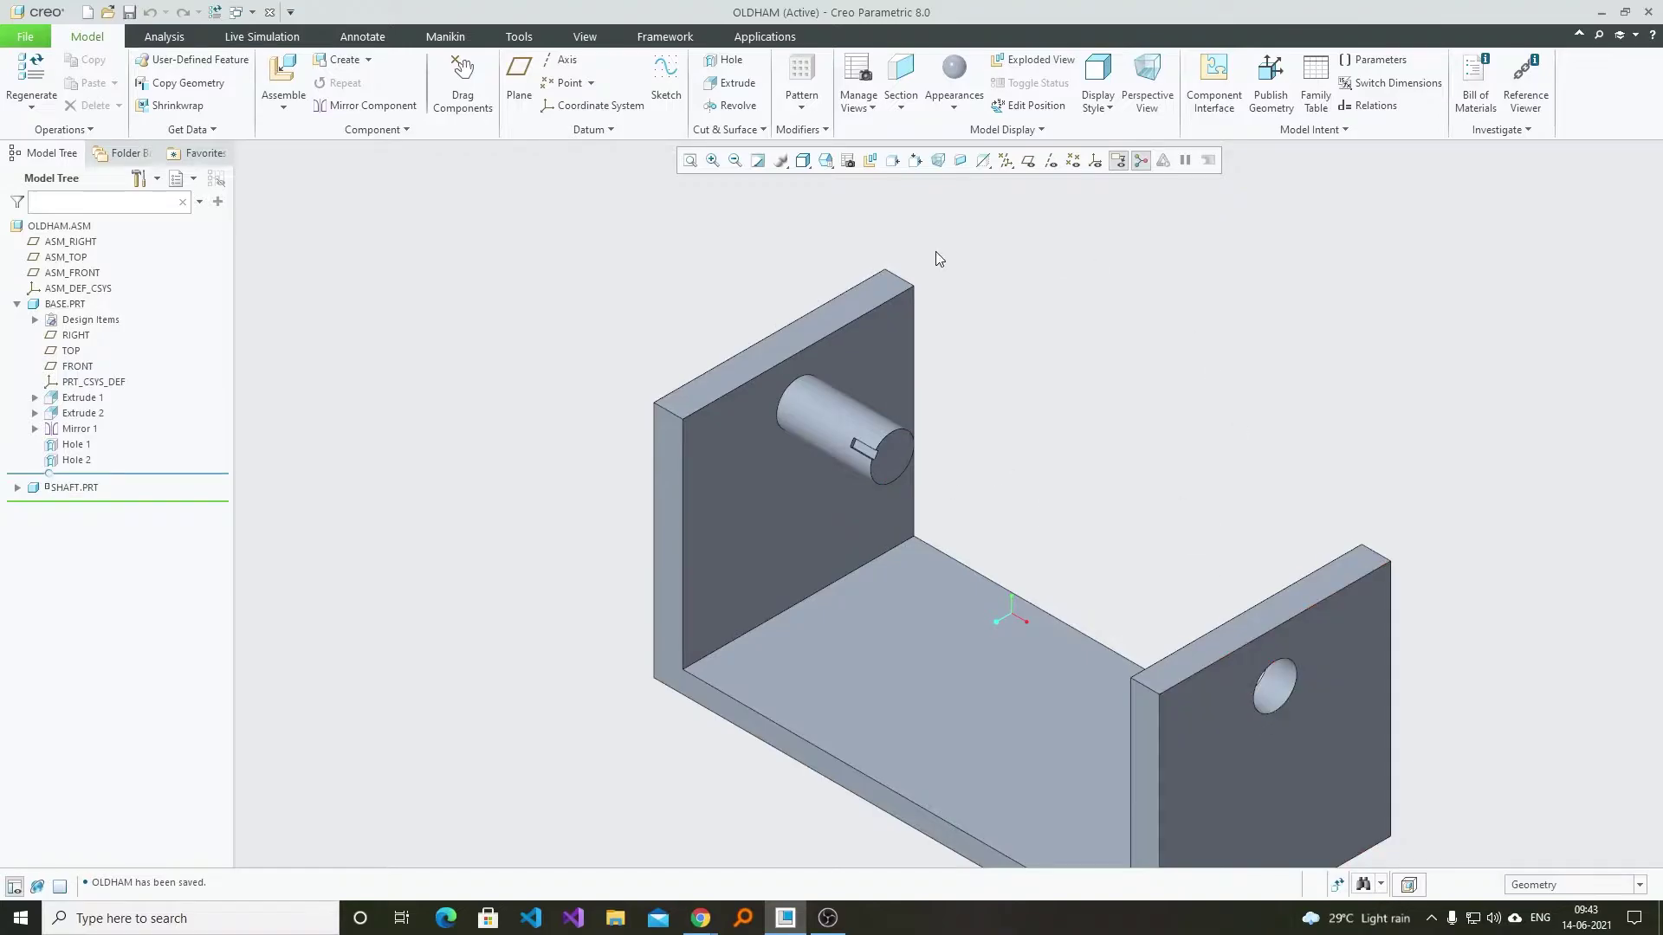
- Paste a copy of the shaft component into the assembly and switch its placement to manual constraints
{"action": "left_click", "coordinate": [84, 490]}
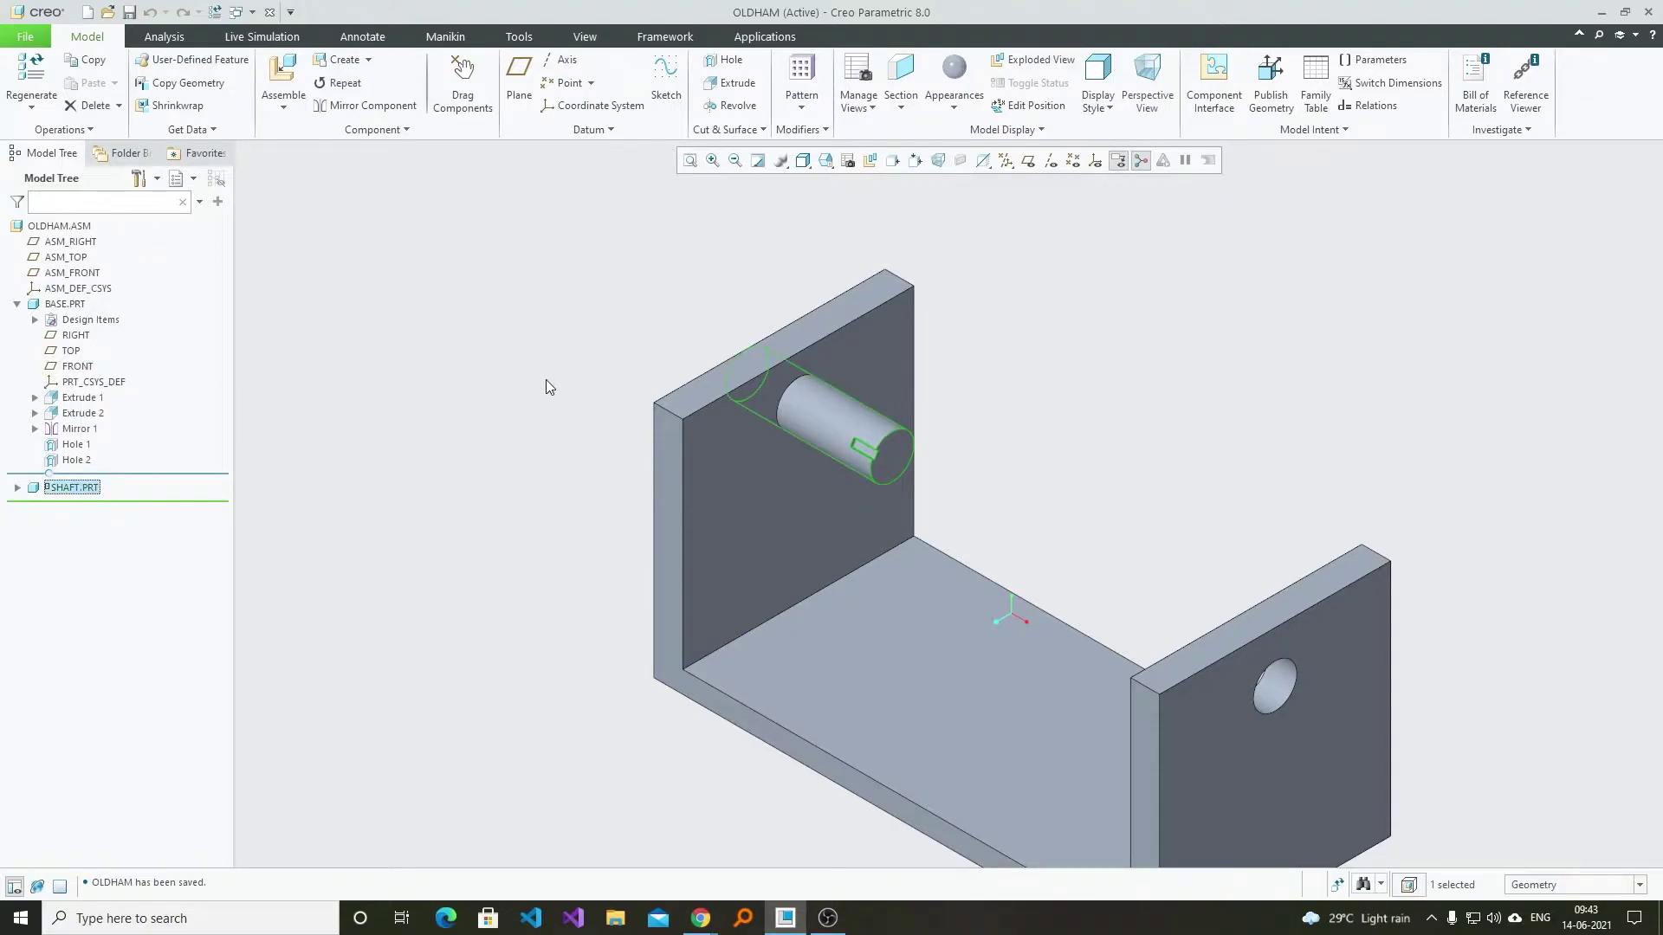
{"action": "key", "text": "ctrl+v"}
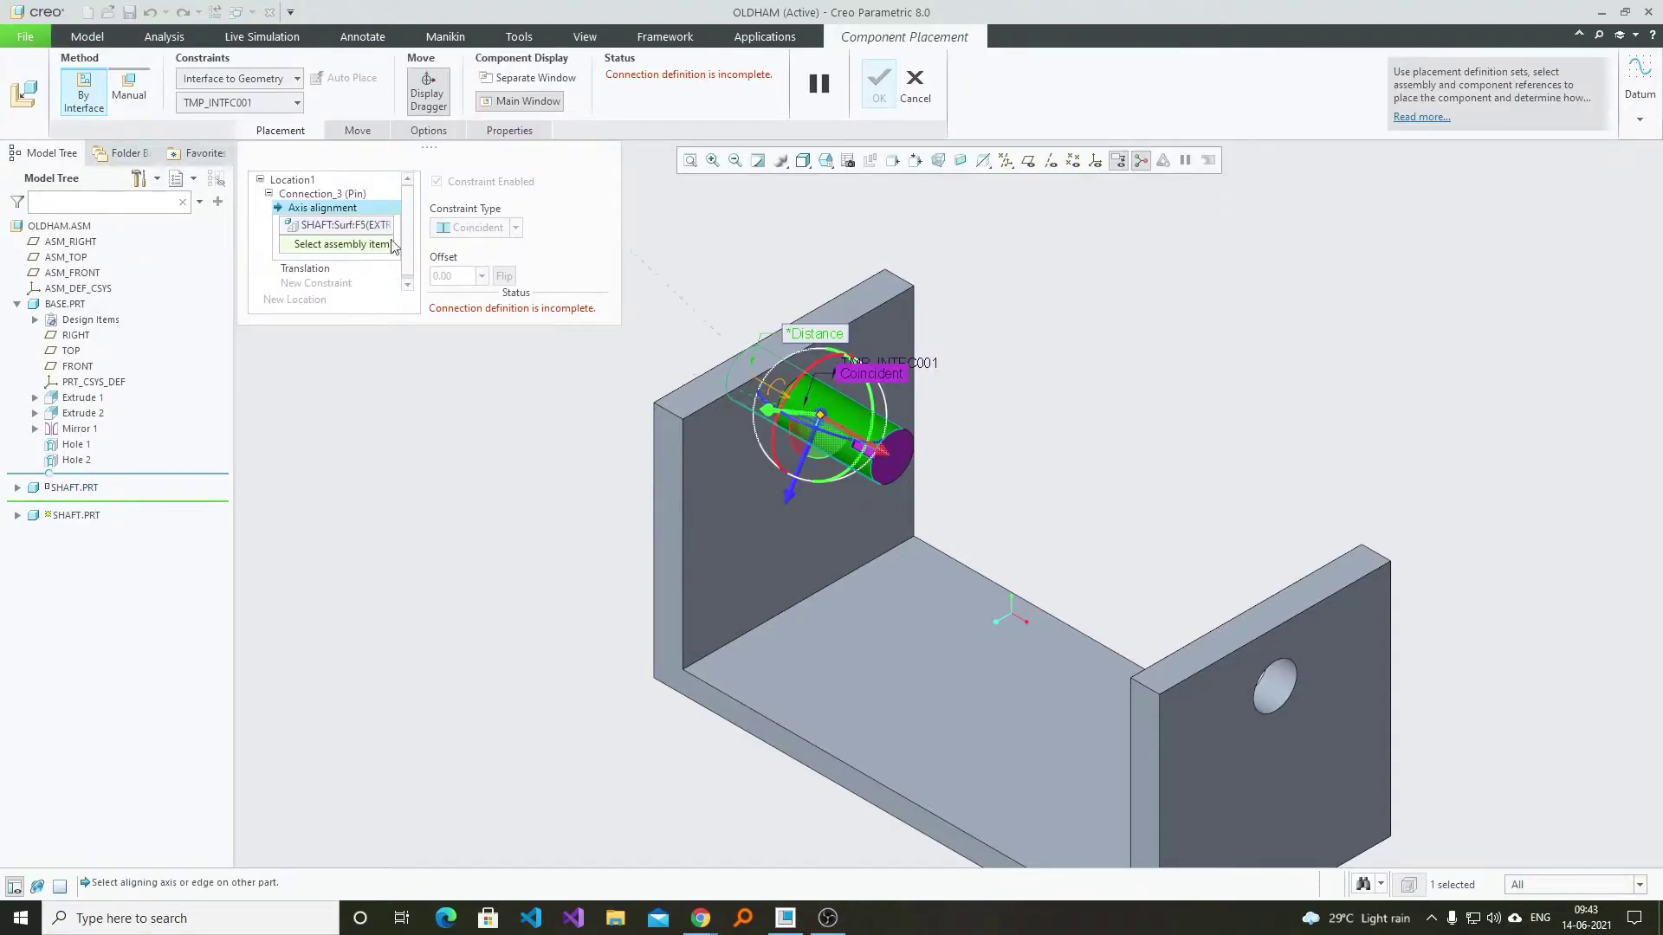
{"action": "left_click", "coordinate": [128, 86]}
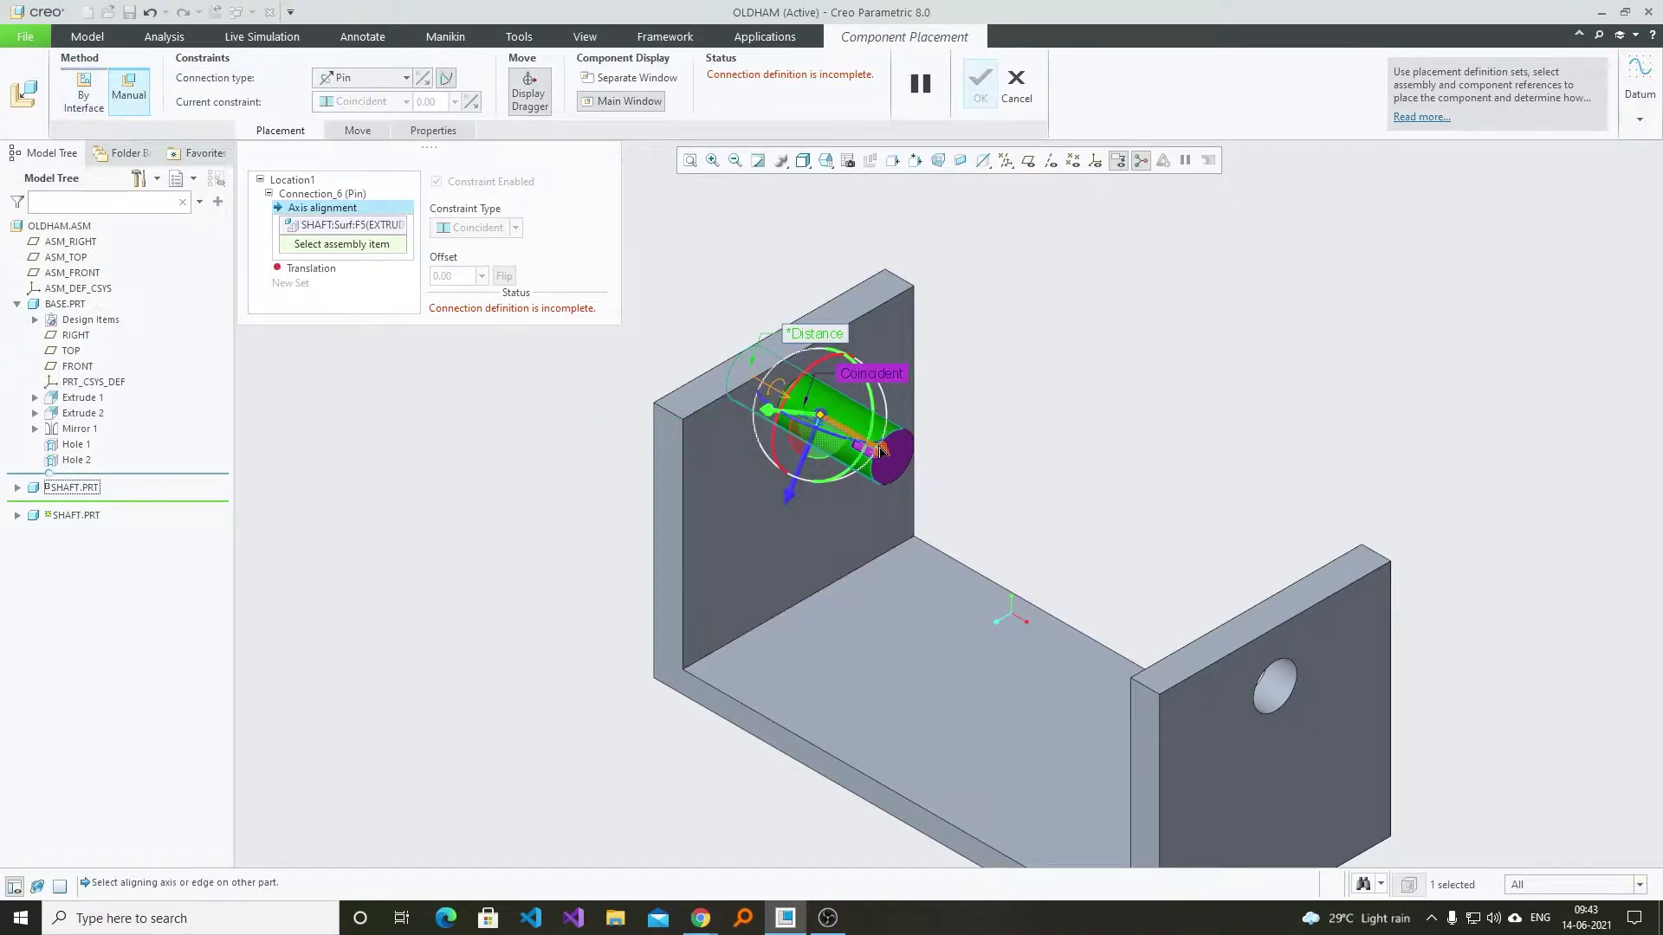
- Try to align the pasted shaft's axis with the hole in the base's right wall using its existing references
{"action": "scroll", "coordinate": [1353, 786], "scroll_direction": "down", "scroll_amount": 2}
{"action": "left_click", "coordinate": [1248, 644]}
{"action": "scroll", "coordinate": [1356, 637], "scroll_direction": "up", "scroll_amount": 5}
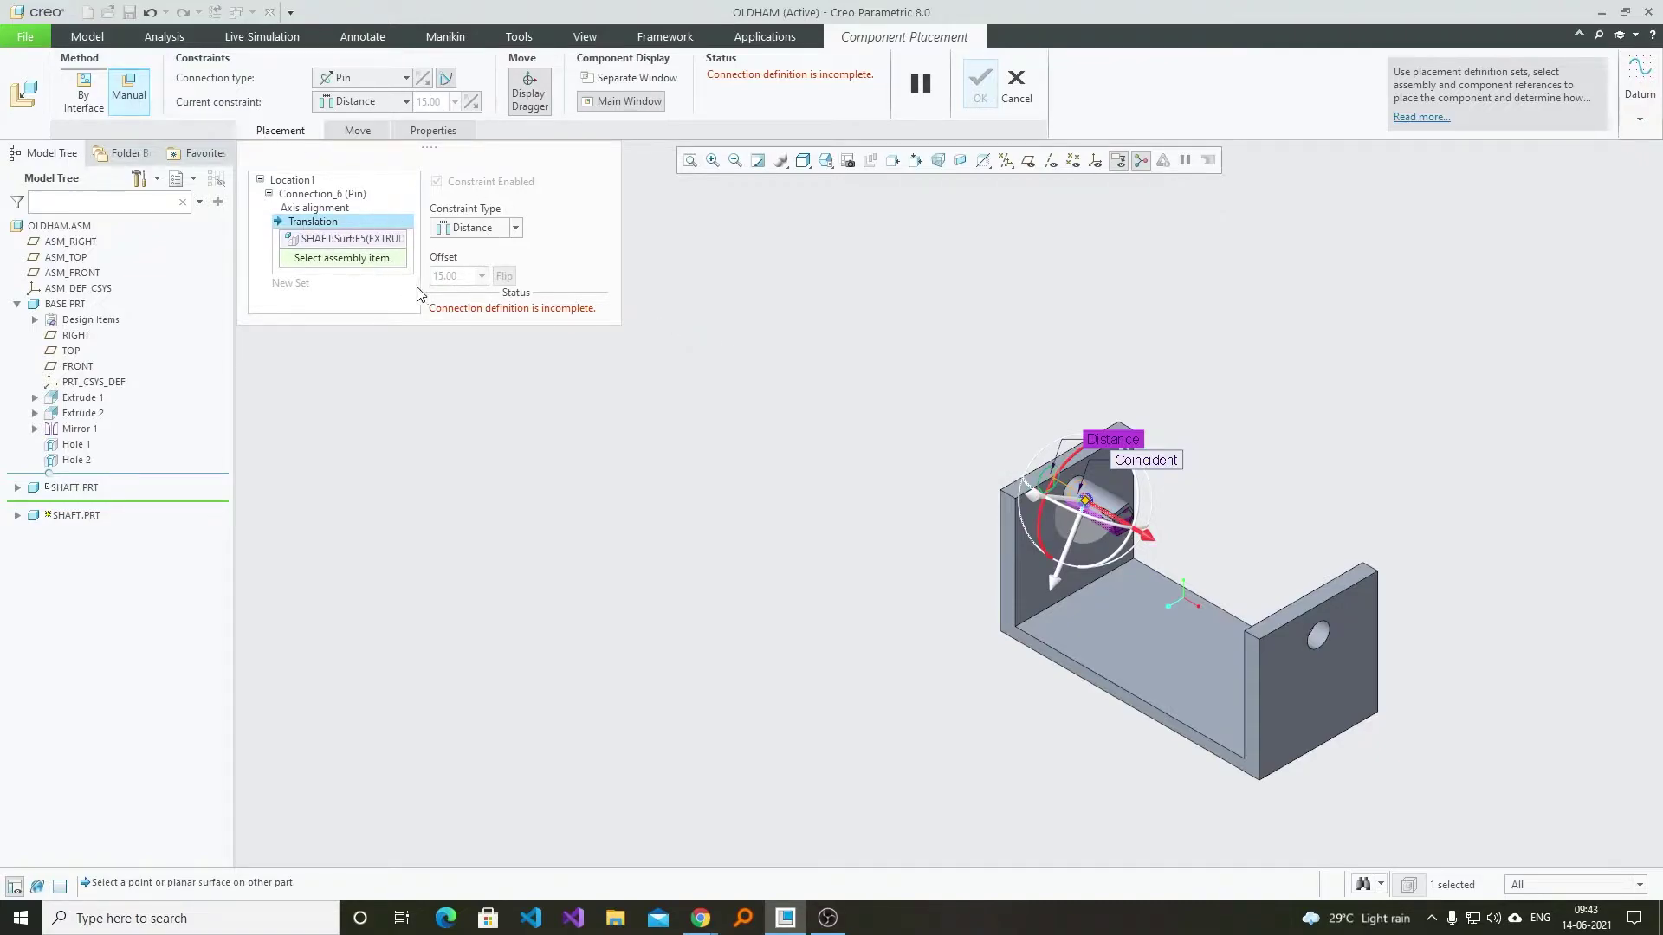
{"action": "right_click", "coordinate": [788, 344]}
{"action": "left_click", "coordinate": [814, 382]}
{"action": "left_click", "coordinate": [303, 204]}
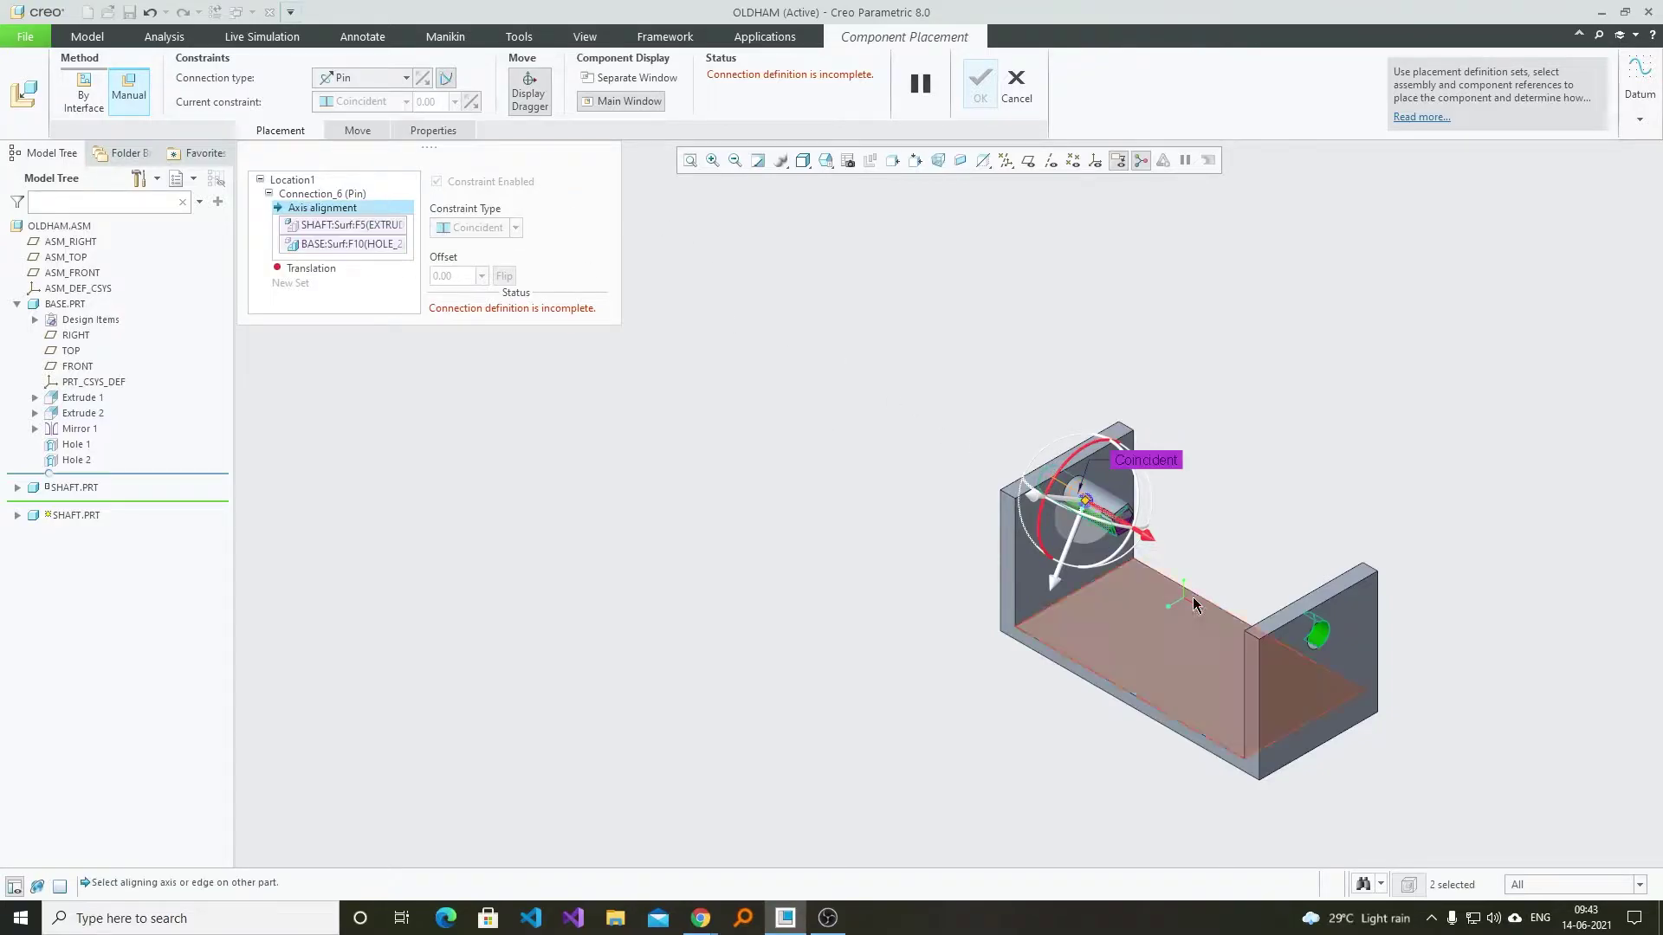
- Move the pasted shaft away from the first one into the space between the walls and delete its pin connection's references
{"action": "scroll", "coordinate": [1189, 585], "scroll_direction": "up", "scroll_amount": 4}
{"action": "left_click_drag", "start_coordinate": [1030, 452], "coordinate": [1299, 606]}
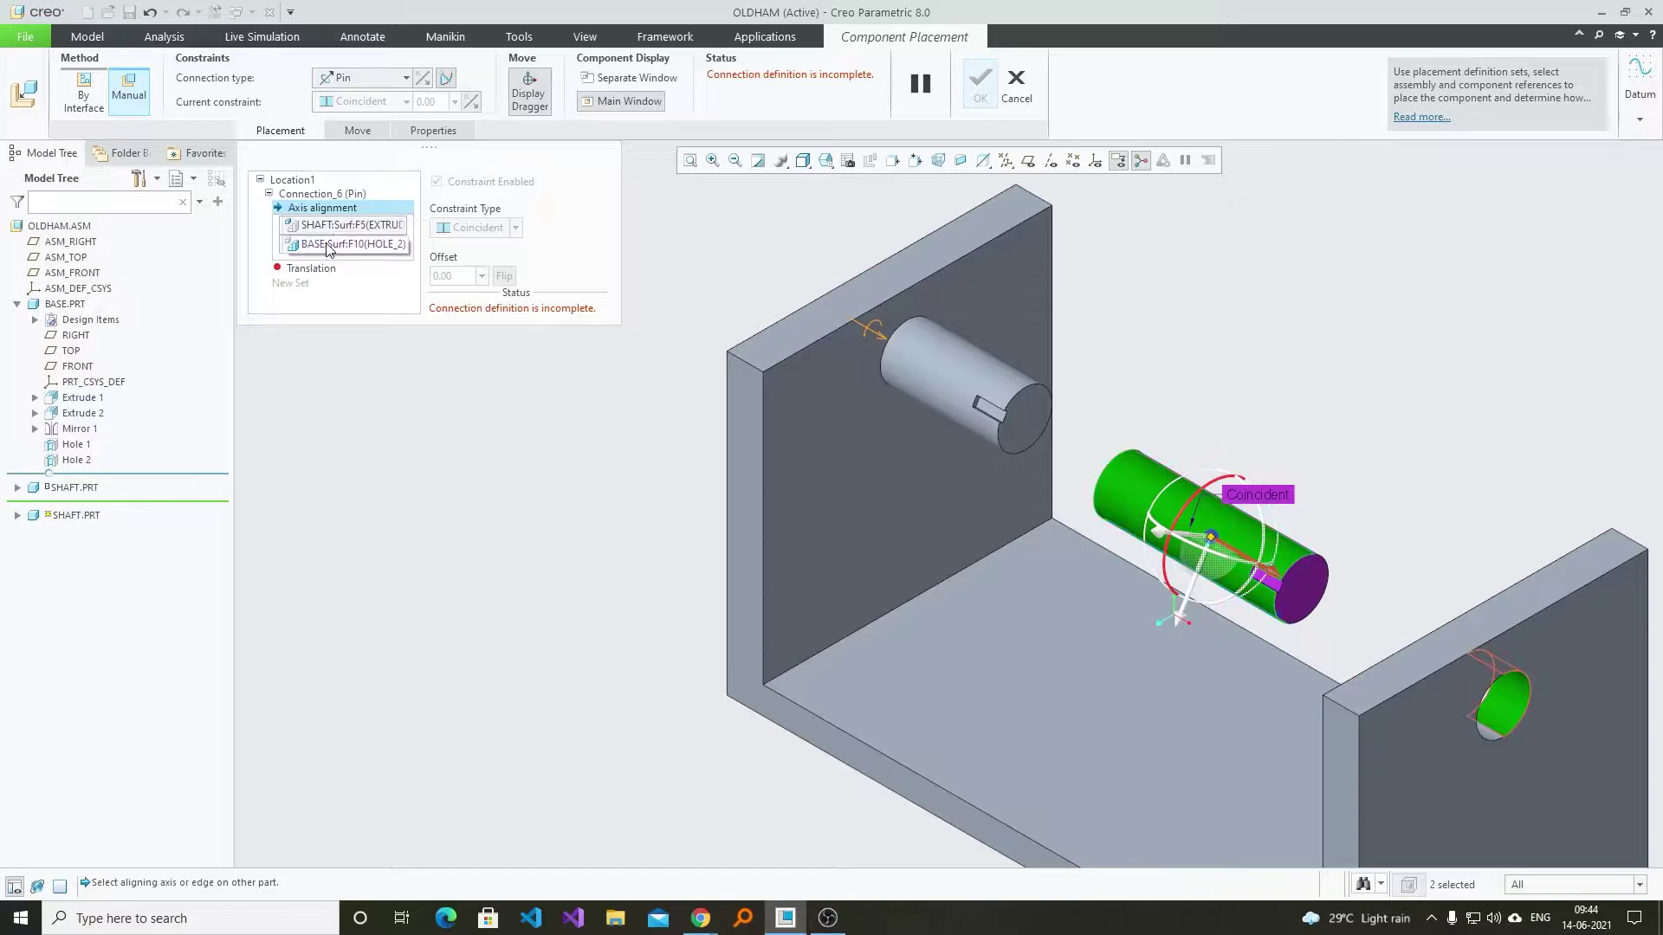
{"action": "right_click", "coordinate": [1283, 504]}
{"action": "left_click", "coordinate": [1338, 508]}
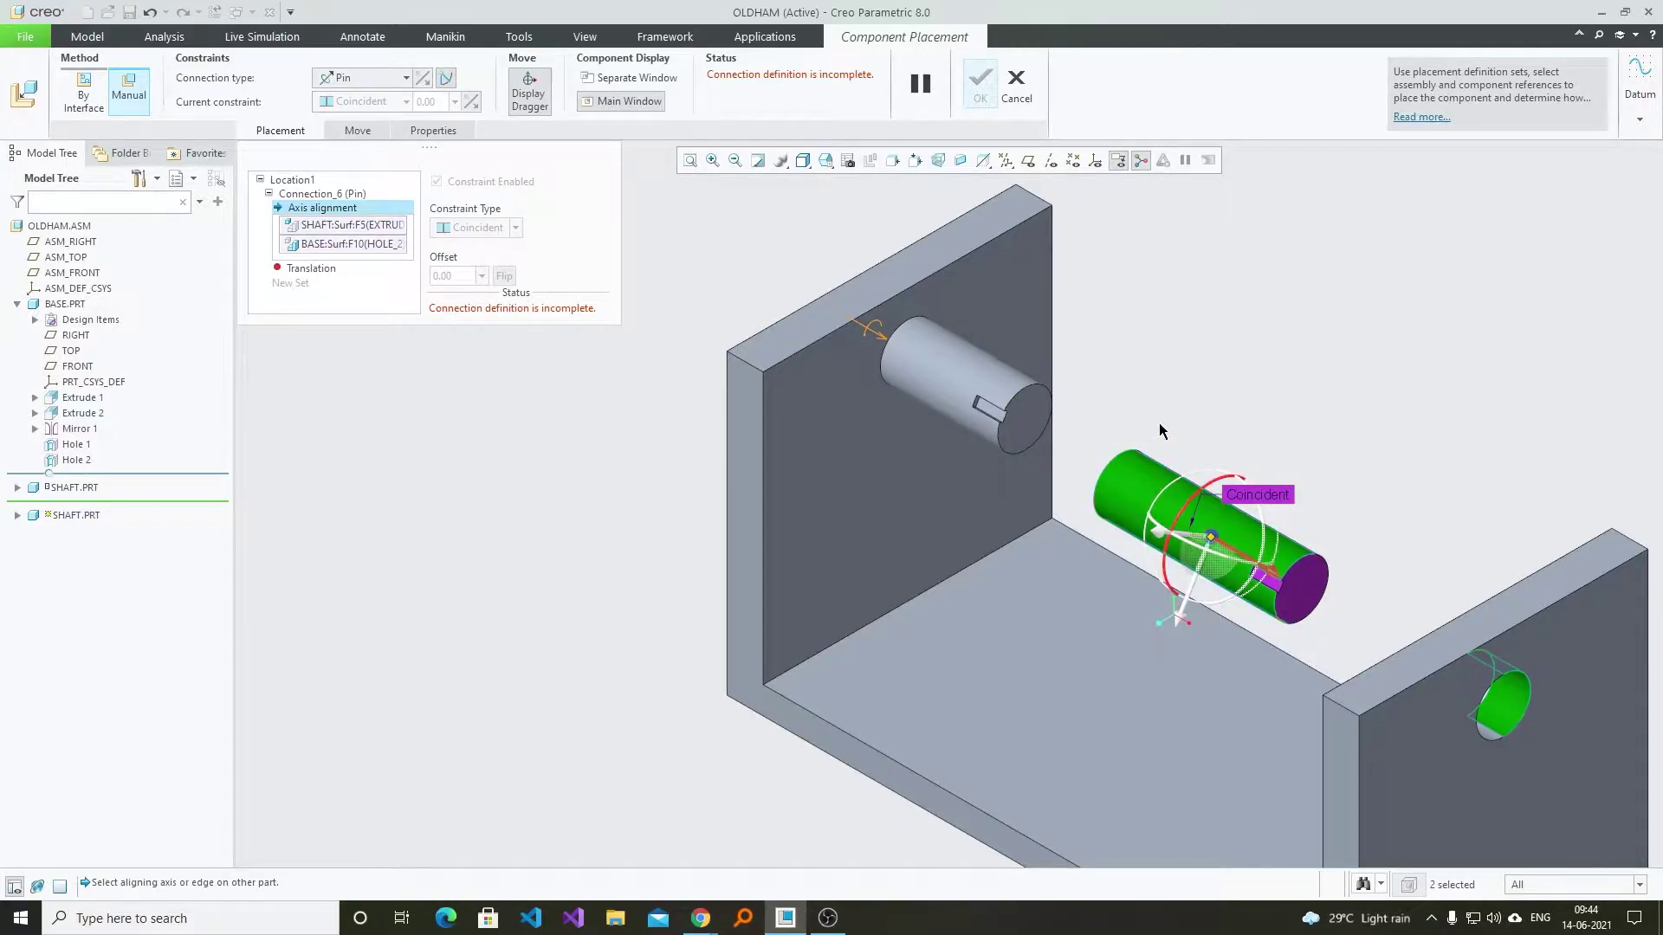
{"action": "left_click", "coordinate": [291, 193]}
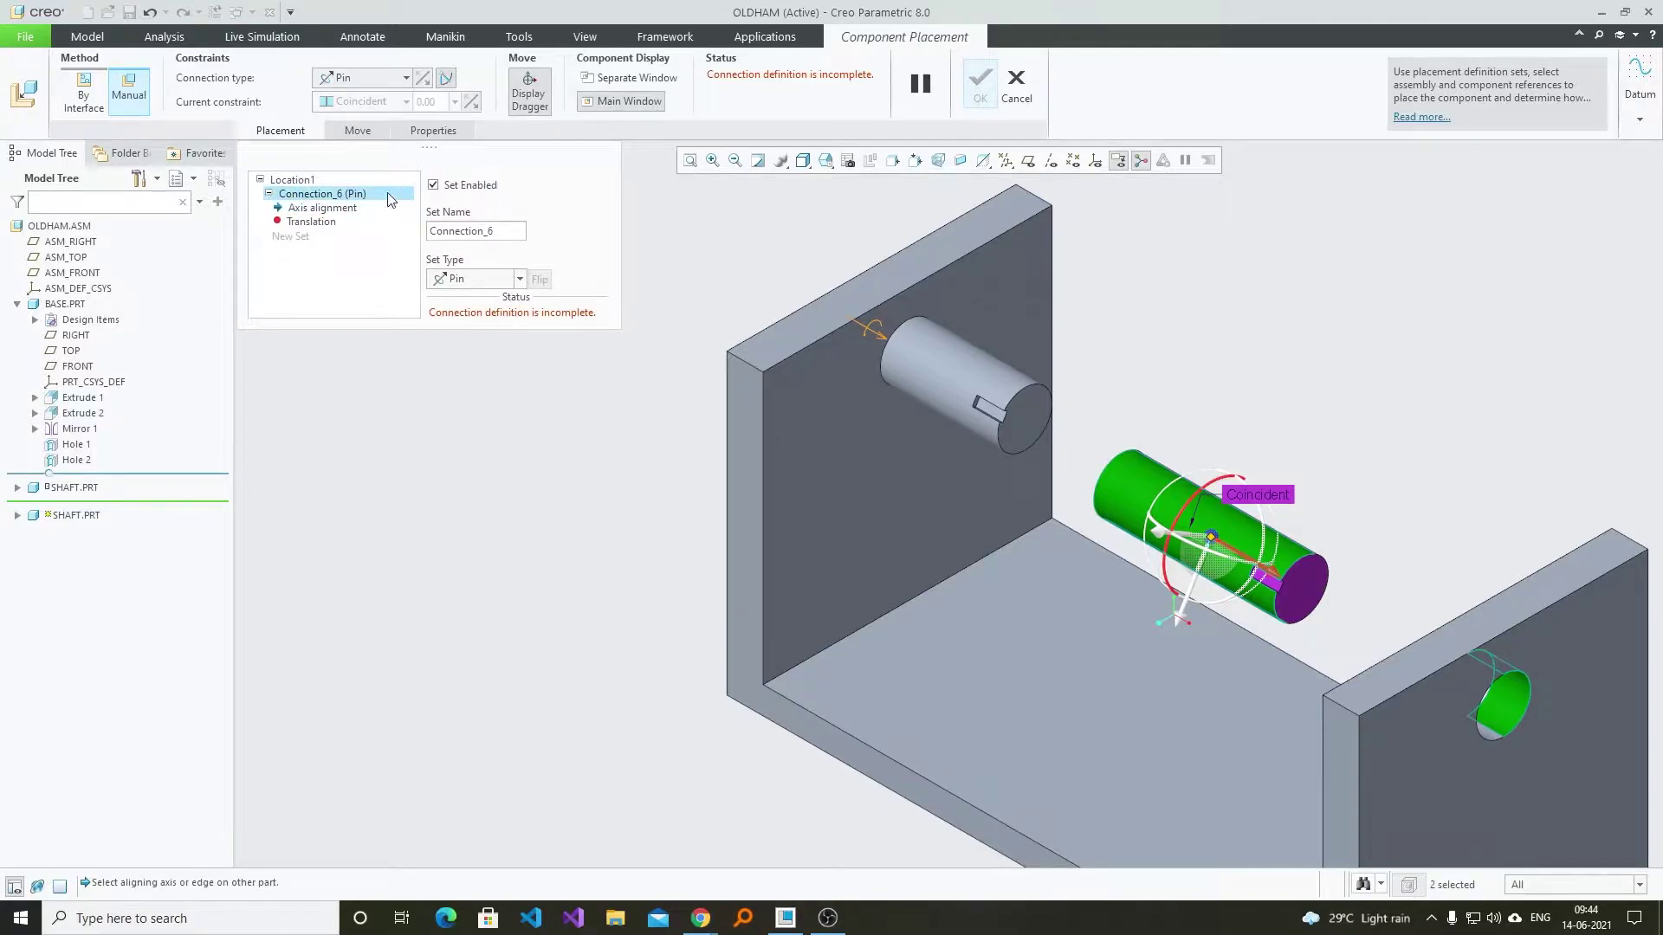
{"action": "left_click", "coordinate": [302, 181]}
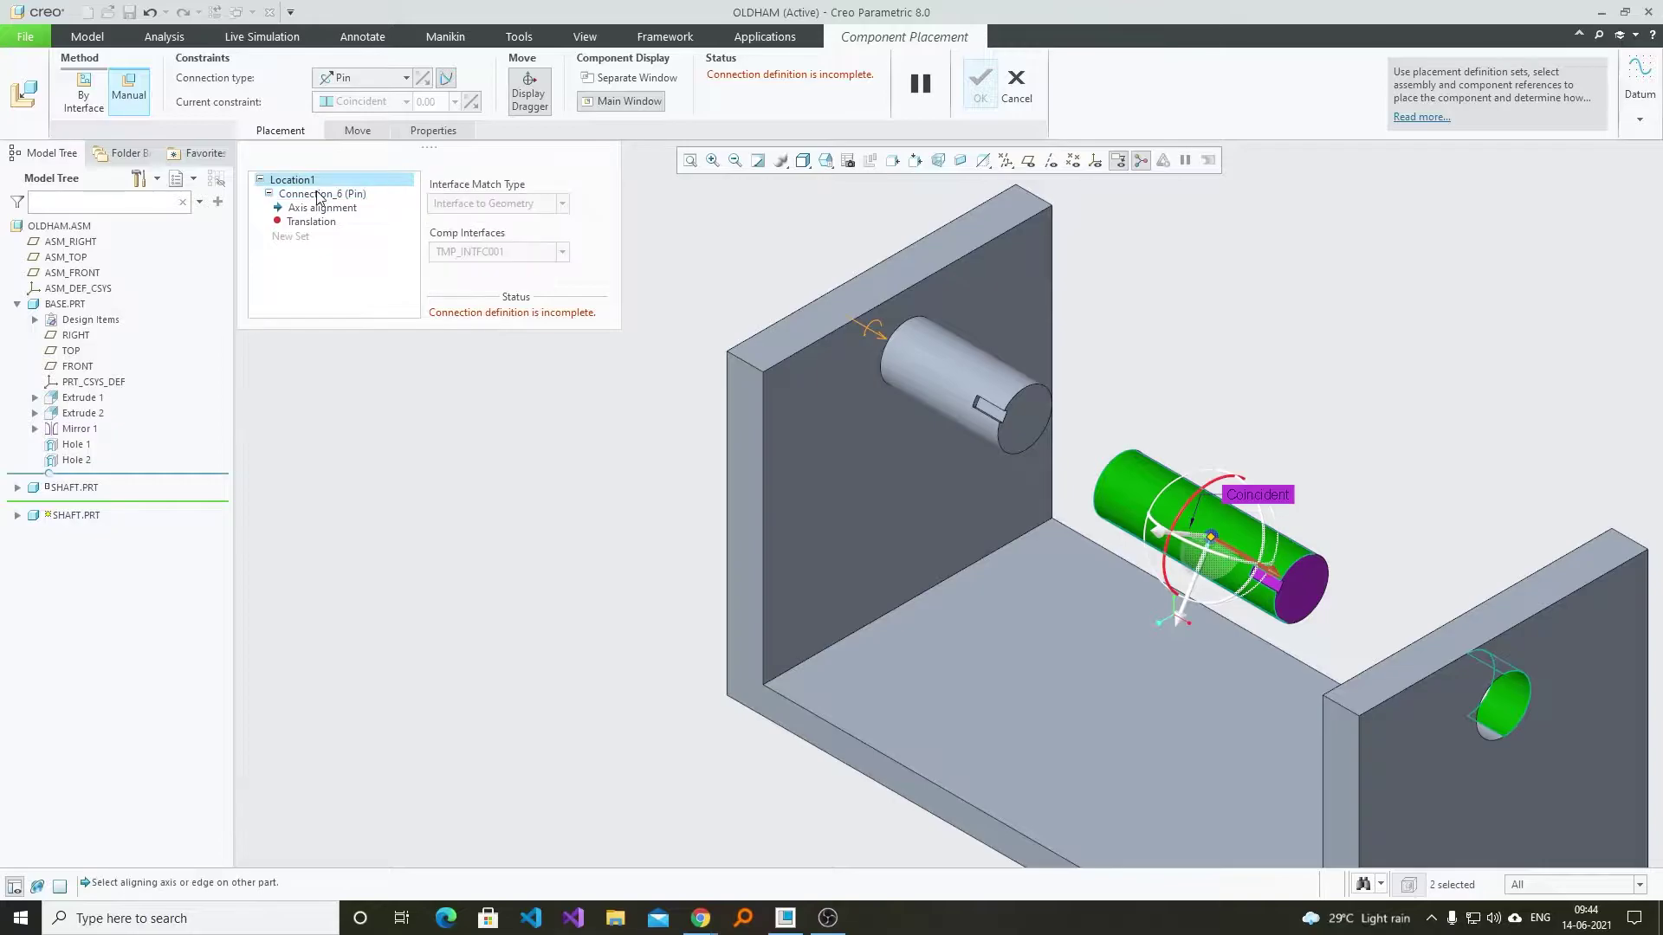
{"action": "left_click", "coordinate": [301, 198]}
{"action": "right_click", "coordinate": [300, 194]}
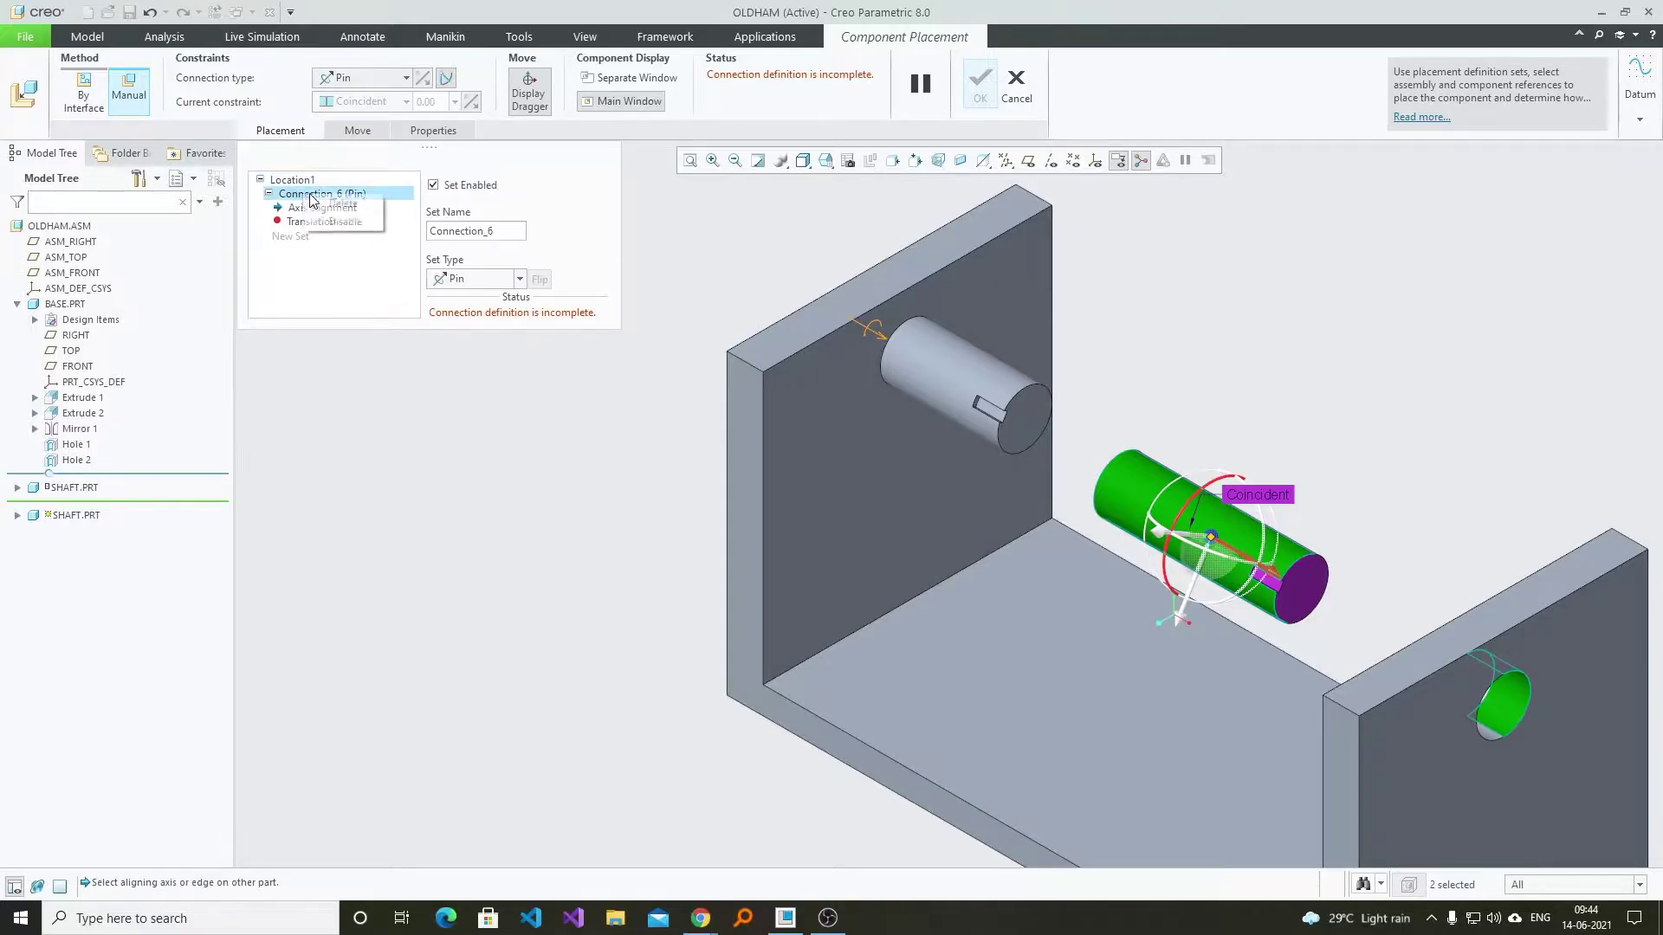
{"action": "left_click", "coordinate": [332, 203]}
- Align the pasted shaft's cylindrical surface with the hole in the base's right wall as the pin's axis alignment
{"action": "scroll", "coordinate": [892, 343], "scroll_direction": "up", "scroll_amount": 3}
{"action": "scroll", "coordinate": [1145, 448], "scroll_direction": "down", "scroll_amount": 4}
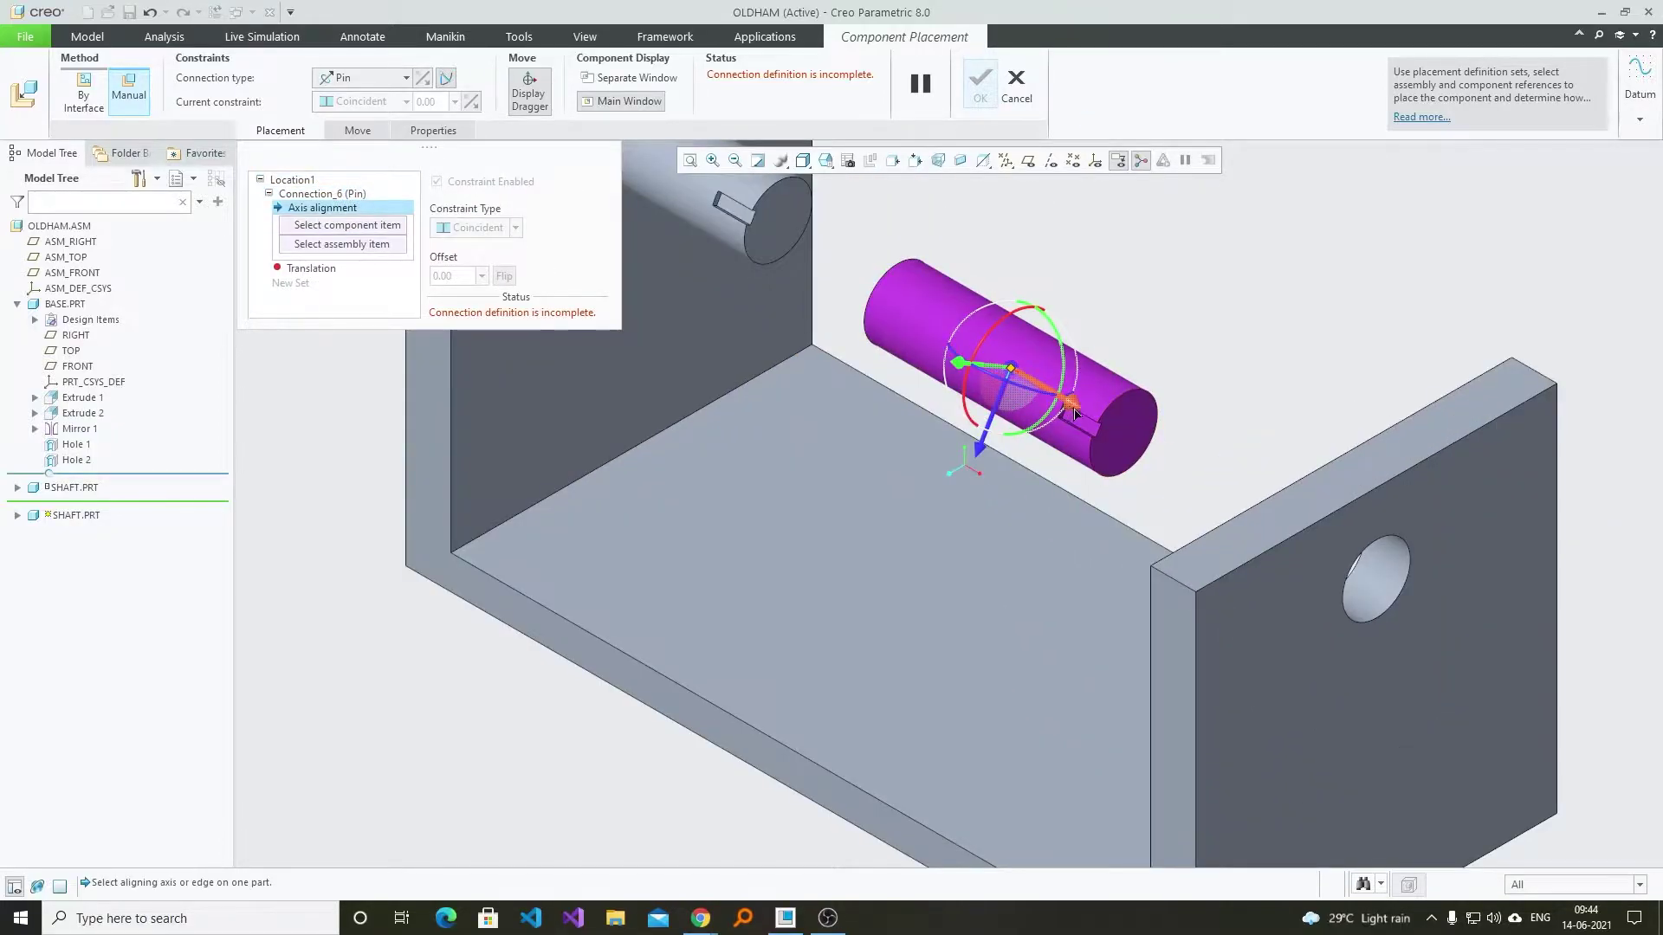
{"action": "left_click", "coordinate": [1099, 389]}
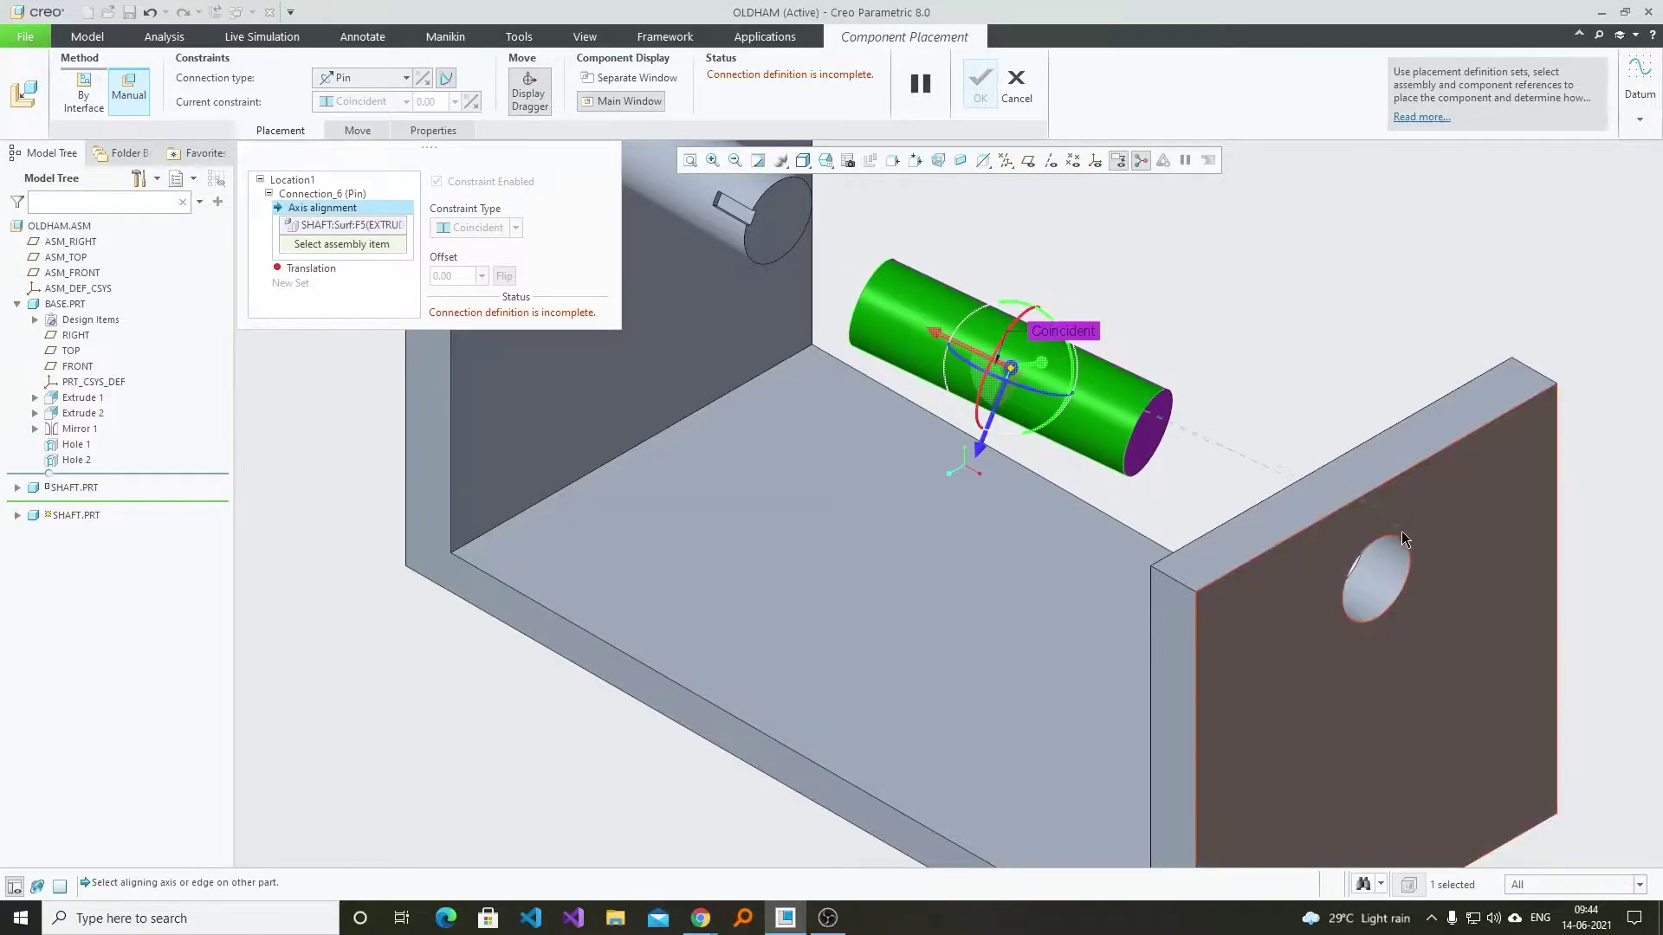
{"action": "left_click", "coordinate": [1400, 541]}
- Reference the second shaft's plain end face and the outer face of the base's right wall for the translation constraint
{"action": "scroll", "coordinate": [1037, 431], "scroll_direction": "down", "scroll_amount": 4}
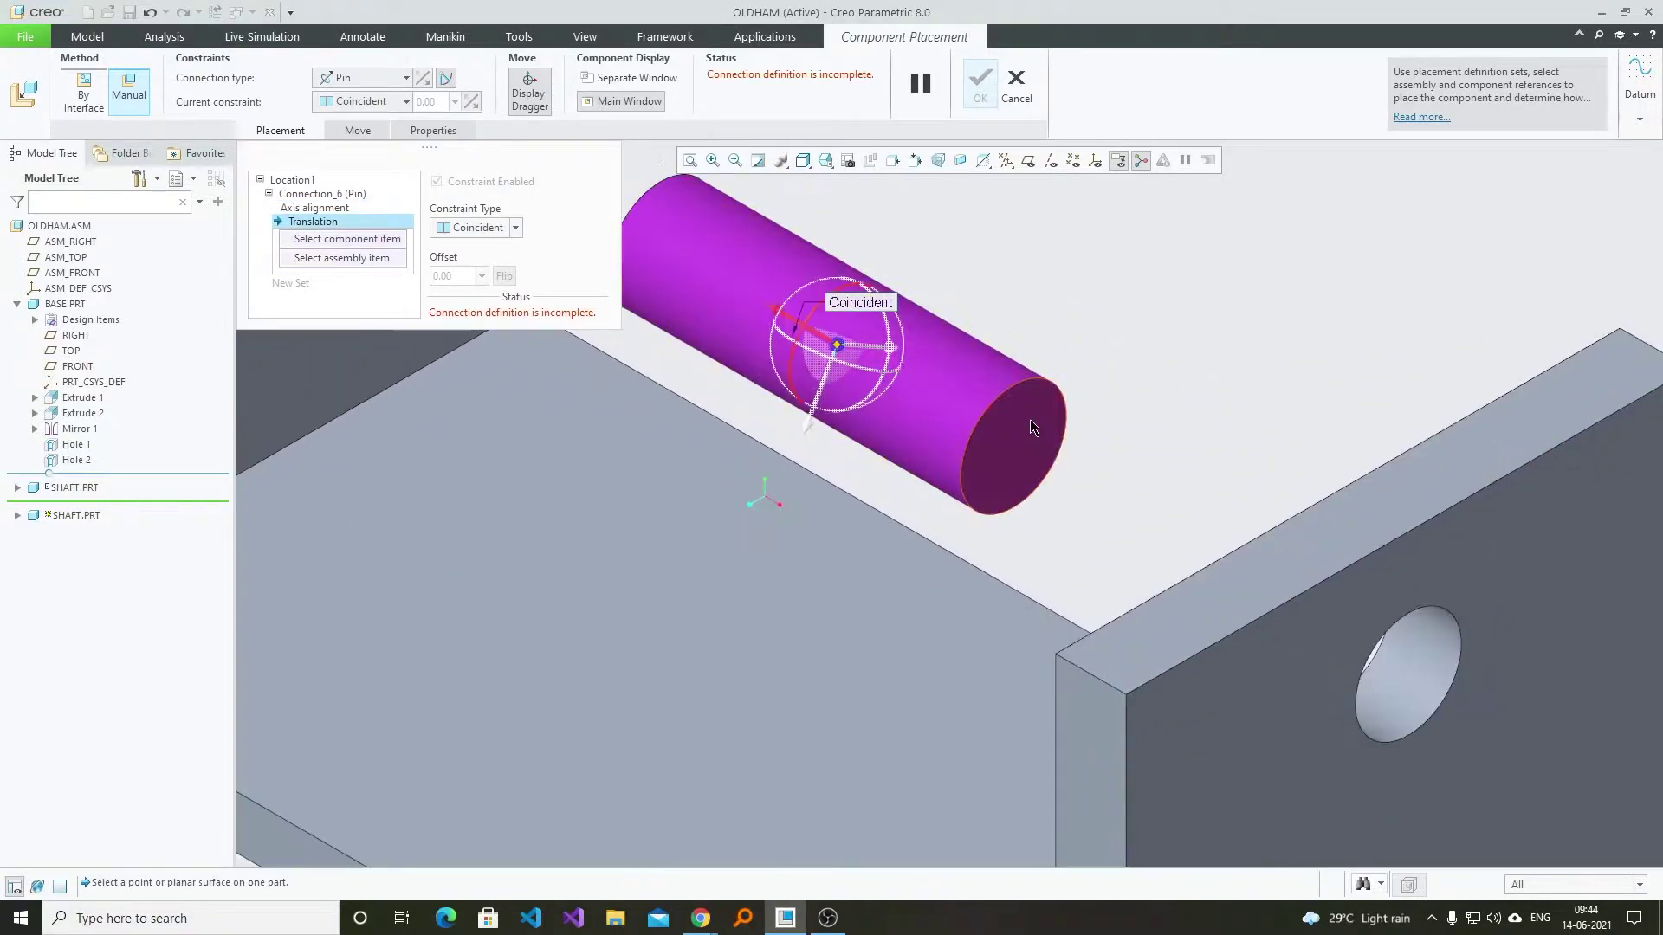
{"action": "left_click", "coordinate": [1031, 427]}
{"action": "scroll", "coordinate": [1031, 426], "scroll_direction": "up", "scroll_amount": 4}
{"action": "left_click", "coordinate": [1137, 463]}
- Set the second shaft's translation constraint to Distance with an offset of 15 and accept the placement
{"action": "scroll", "coordinate": [1136, 464], "scroll_direction": "down", "scroll_amount": 4}
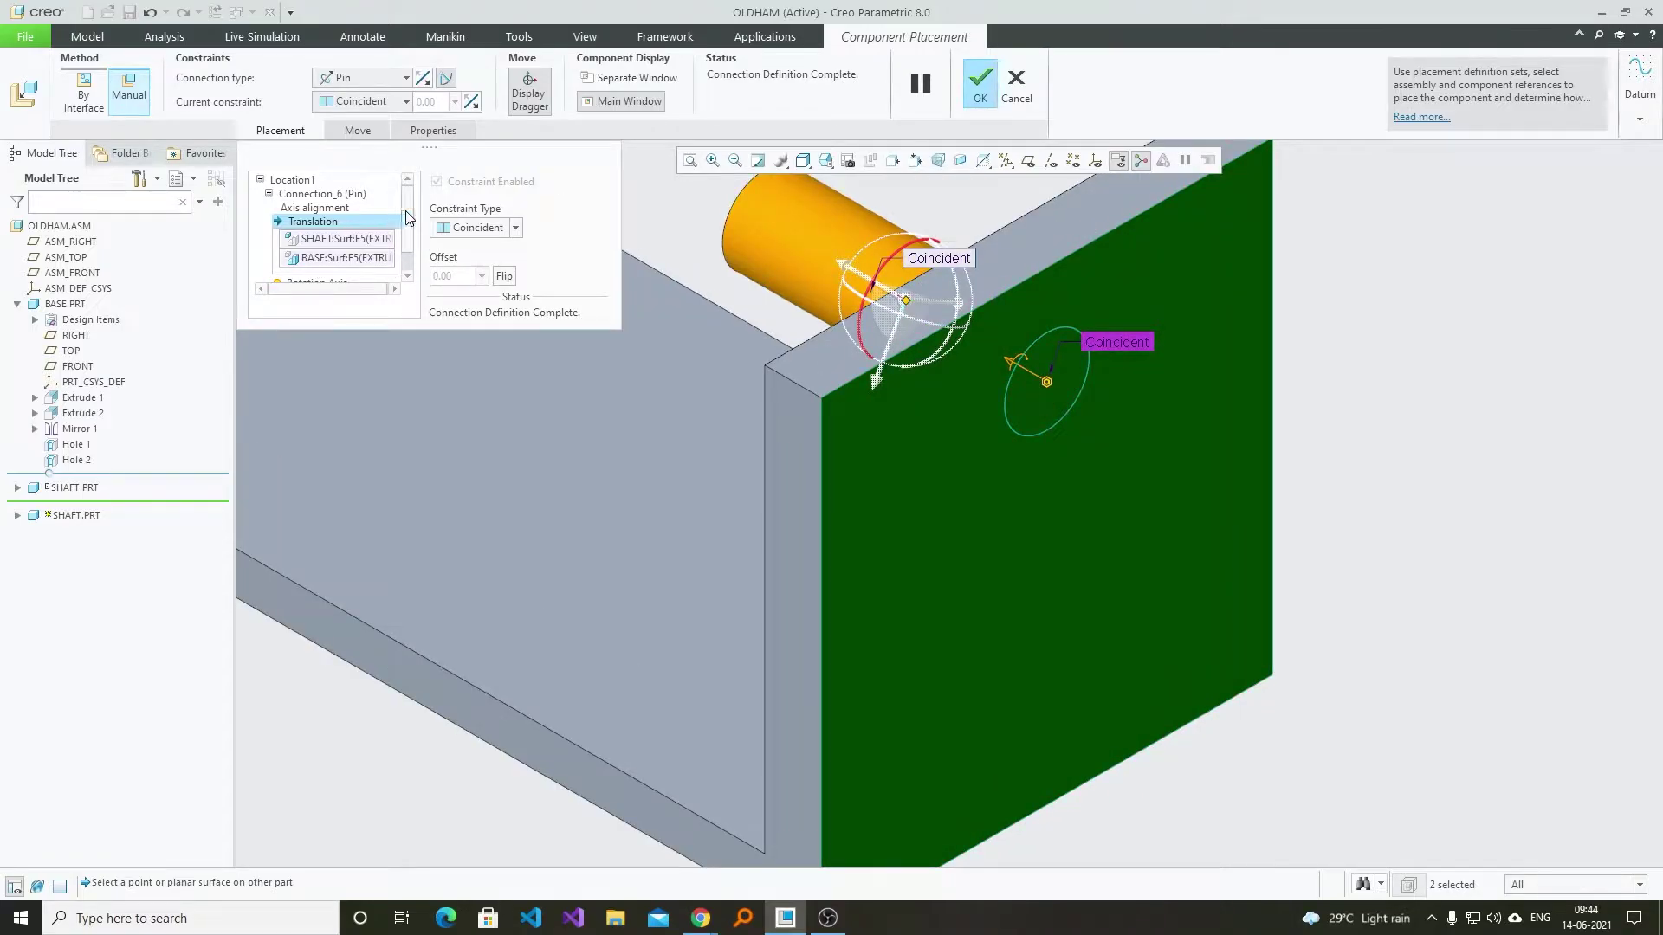
{"action": "scroll", "coordinate": [409, 217], "scroll_direction": "down", "scroll_amount": 1}
{"action": "left_click", "coordinate": [477, 226]}
{"action": "left_click", "coordinate": [470, 253]}
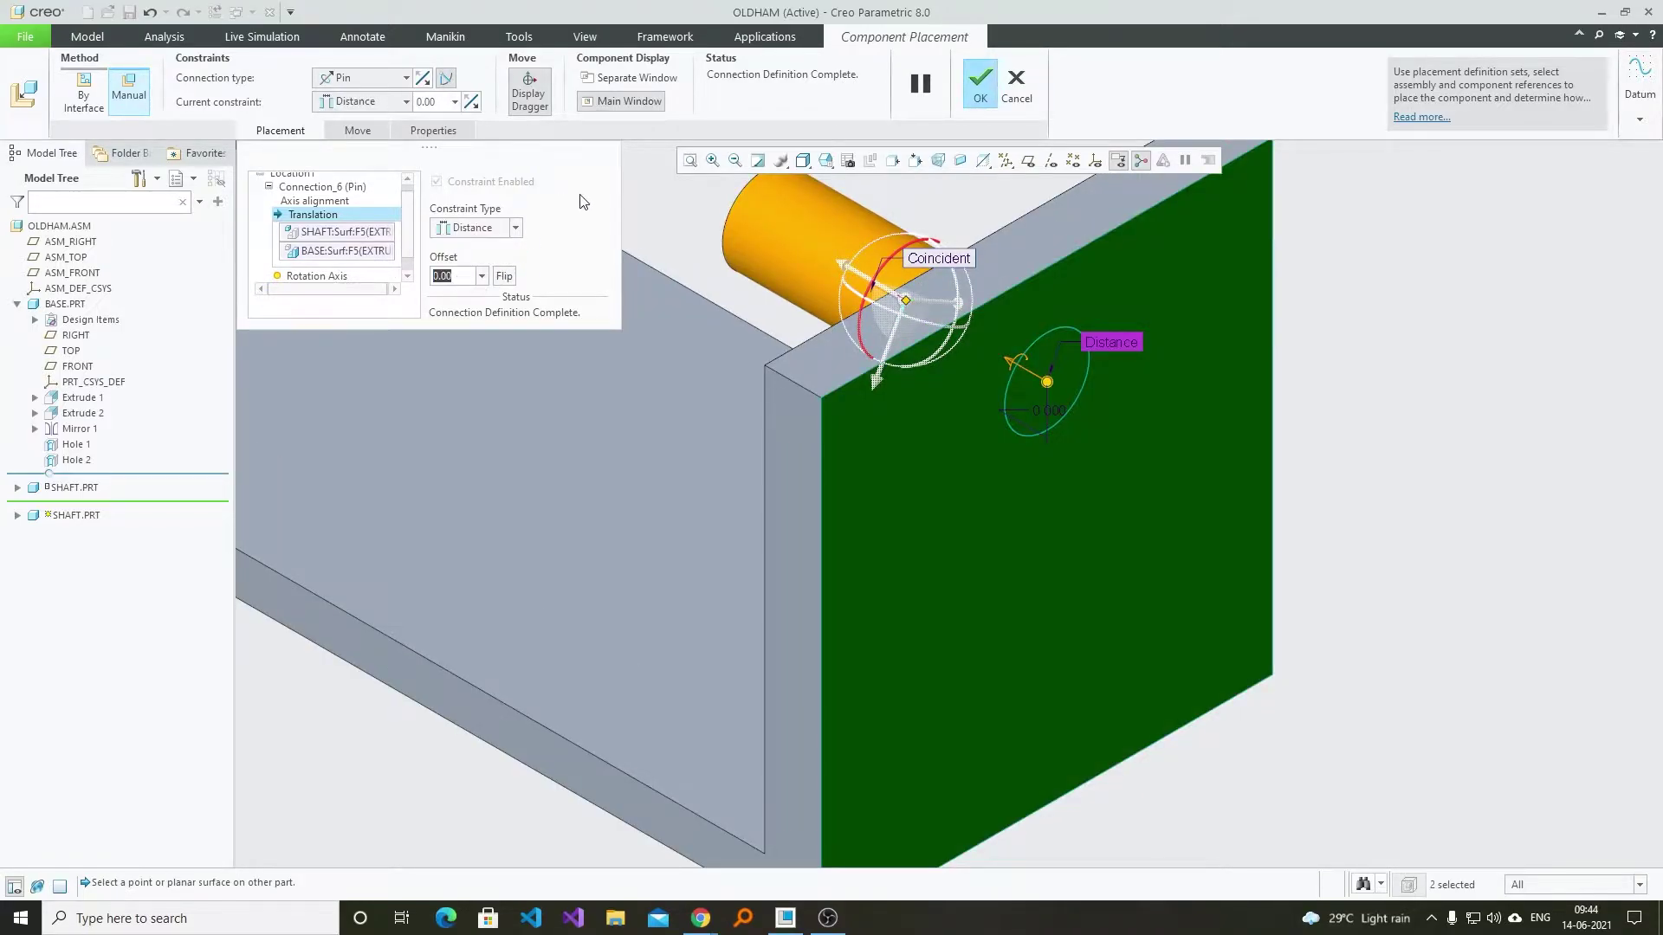
{"action": "type", "text": "15"}
{"action": "key", "text": "Return"}
{"action": "scroll", "coordinate": [1314, 631], "scroll_direction": "up", "scroll_amount": 4}
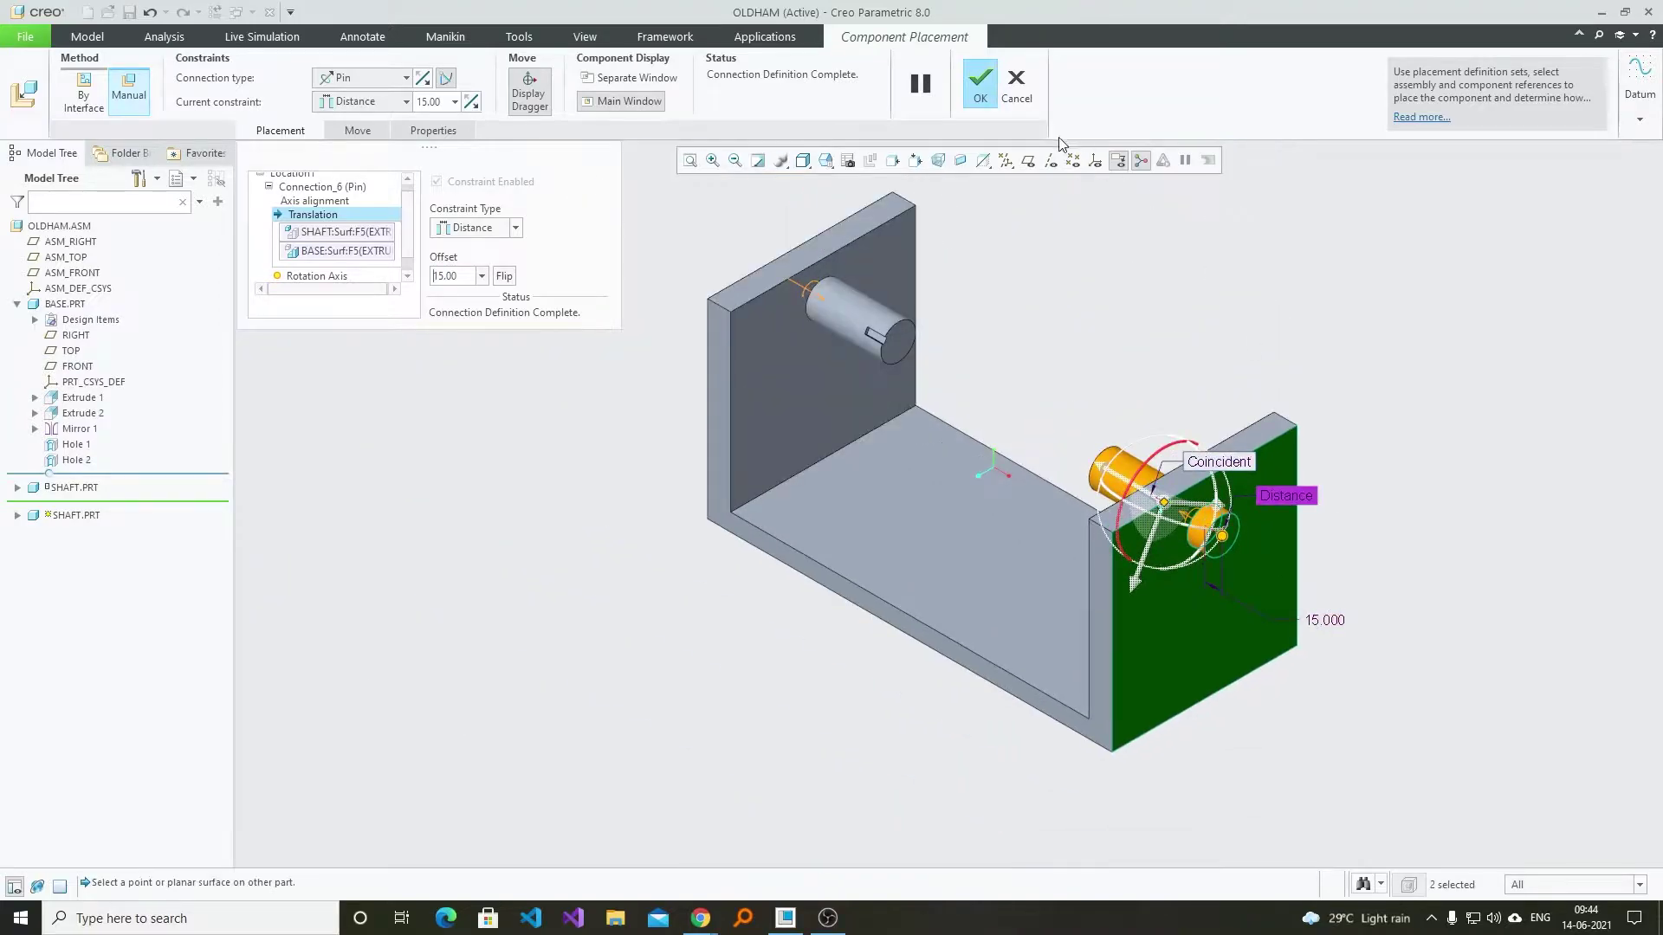
{"action": "left_click", "coordinate": [979, 86]}
- Examine both pinned shafts in the base from several angles and turn the left shaft to check its motion
{"action": "scroll", "coordinate": [1070, 457], "scroll_direction": "down", "scroll_amount": 4}
{"action": "scroll", "coordinate": [1105, 387], "scroll_direction": "up", "scroll_amount": 6}
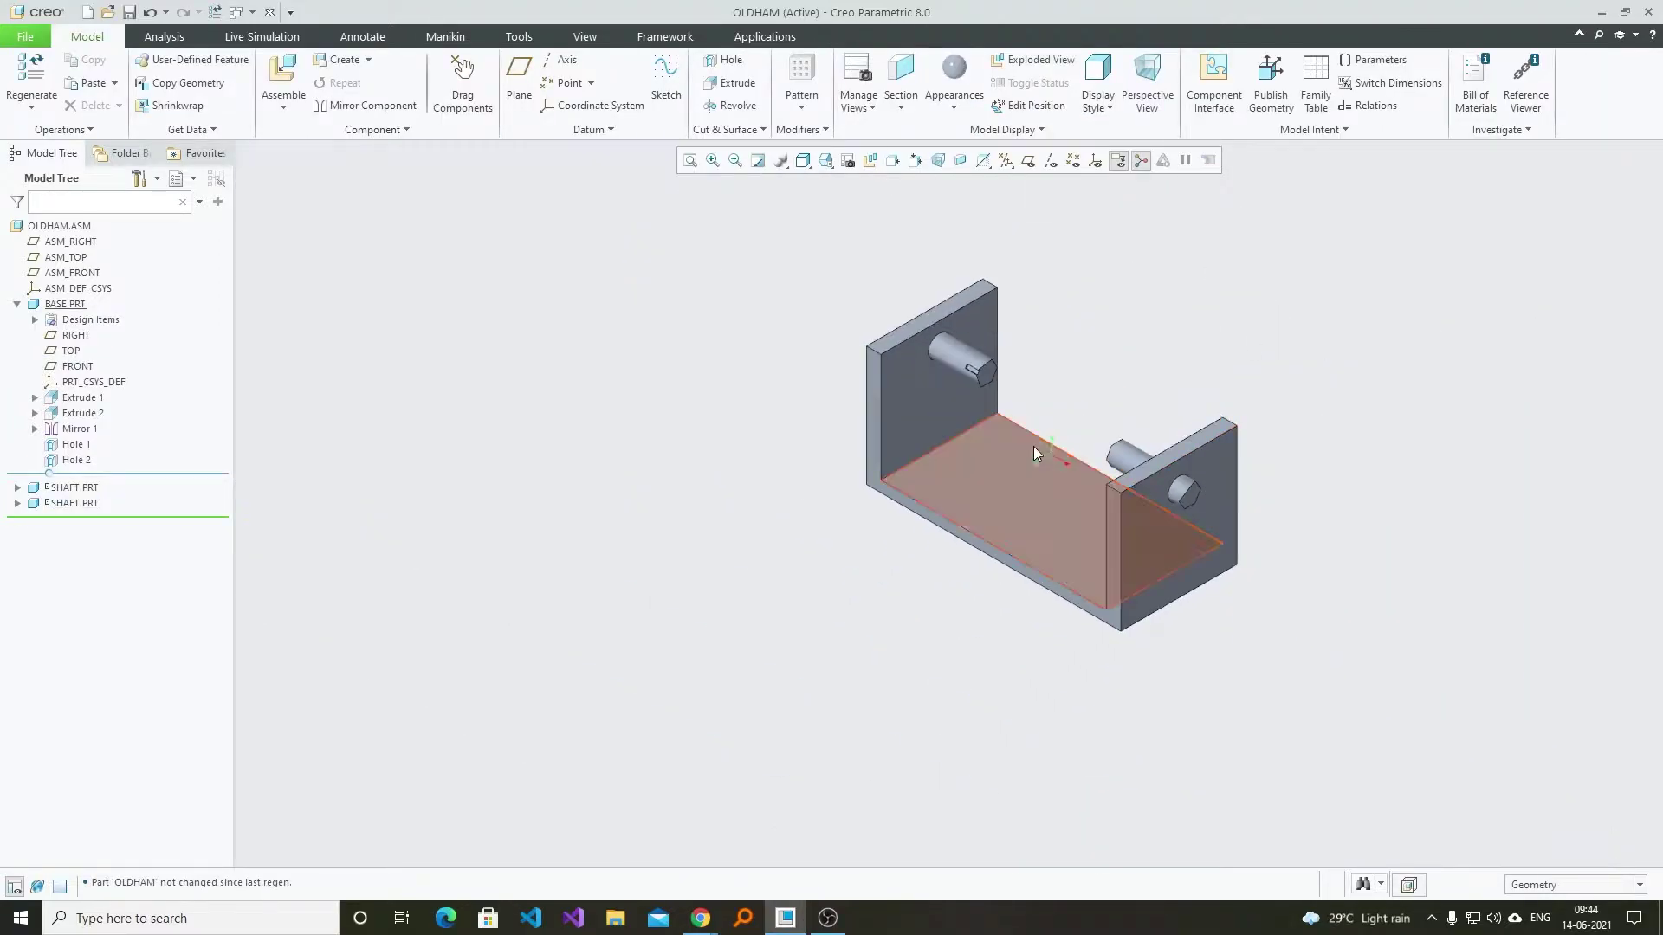
{"action": "middle_click_drag", "start_coordinate": [1033, 448], "coordinate": [1102, 248]}
{"action": "scroll", "coordinate": [1143, 483], "scroll_direction": "down", "scroll_amount": 2}
{"action": "left_click_drag", "start_coordinate": [842, 346], "coordinate": [852, 379], "text": "ctrl+alt"}
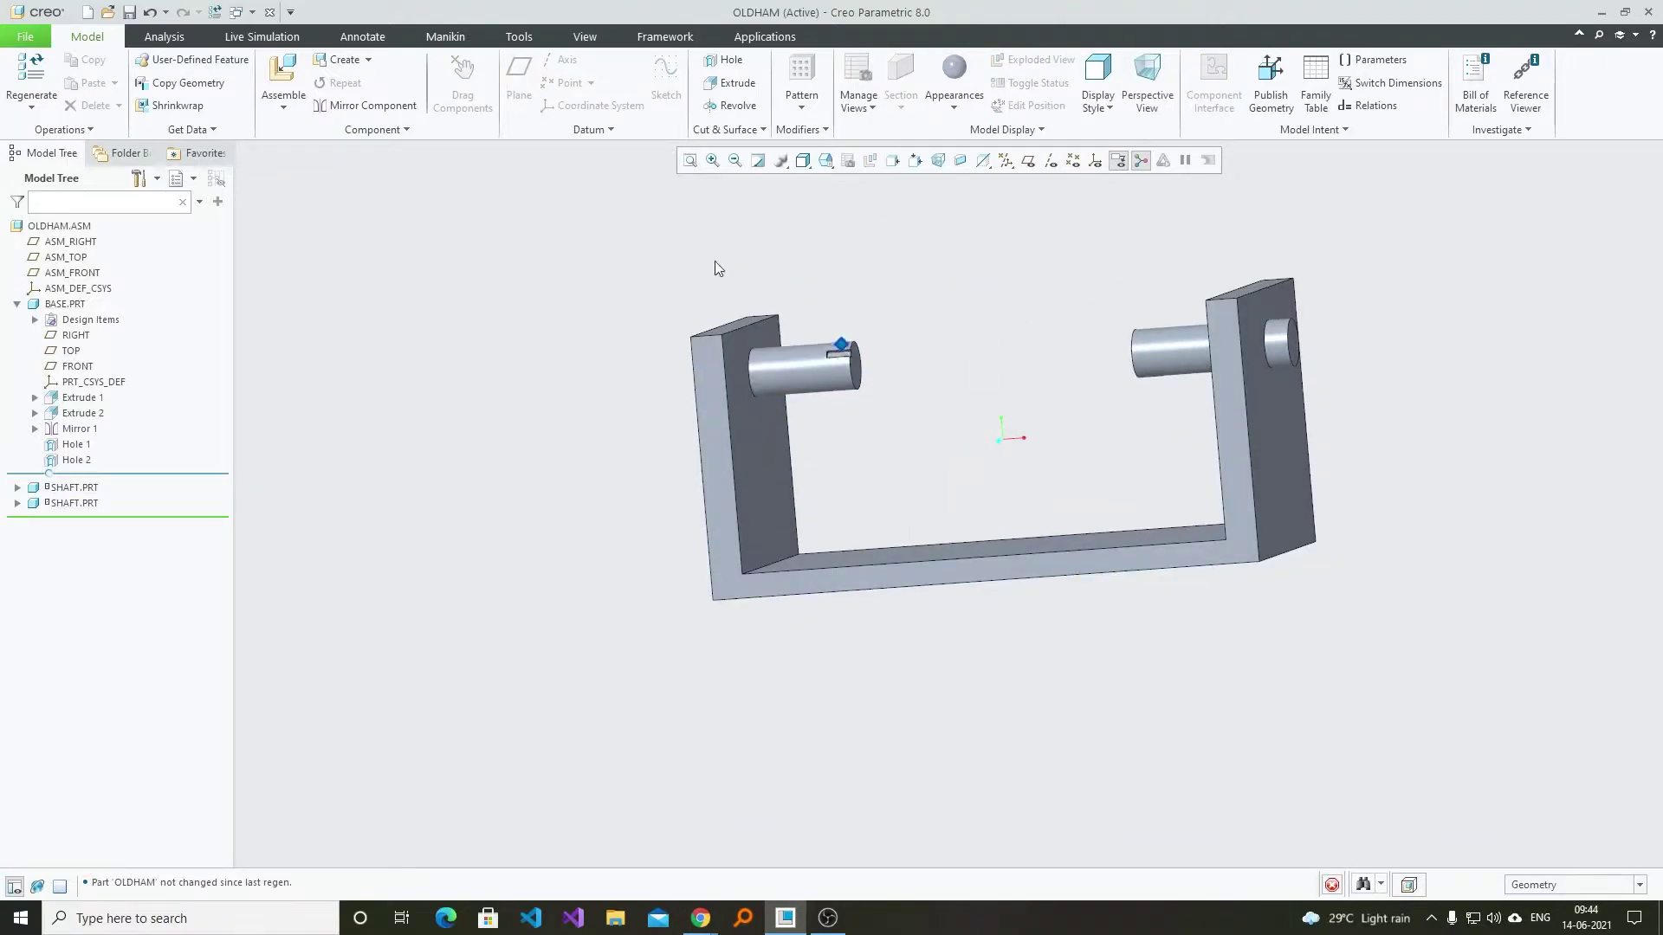
{"action": "scroll", "coordinate": [857, 509], "scroll_direction": "up", "scroll_amount": 2}
{"action": "middle_click_drag", "start_coordinate": [858, 511], "coordinate": [909, 615]}
{"action": "scroll", "coordinate": [905, 637], "scroll_direction": "up", "scroll_amount": 1}
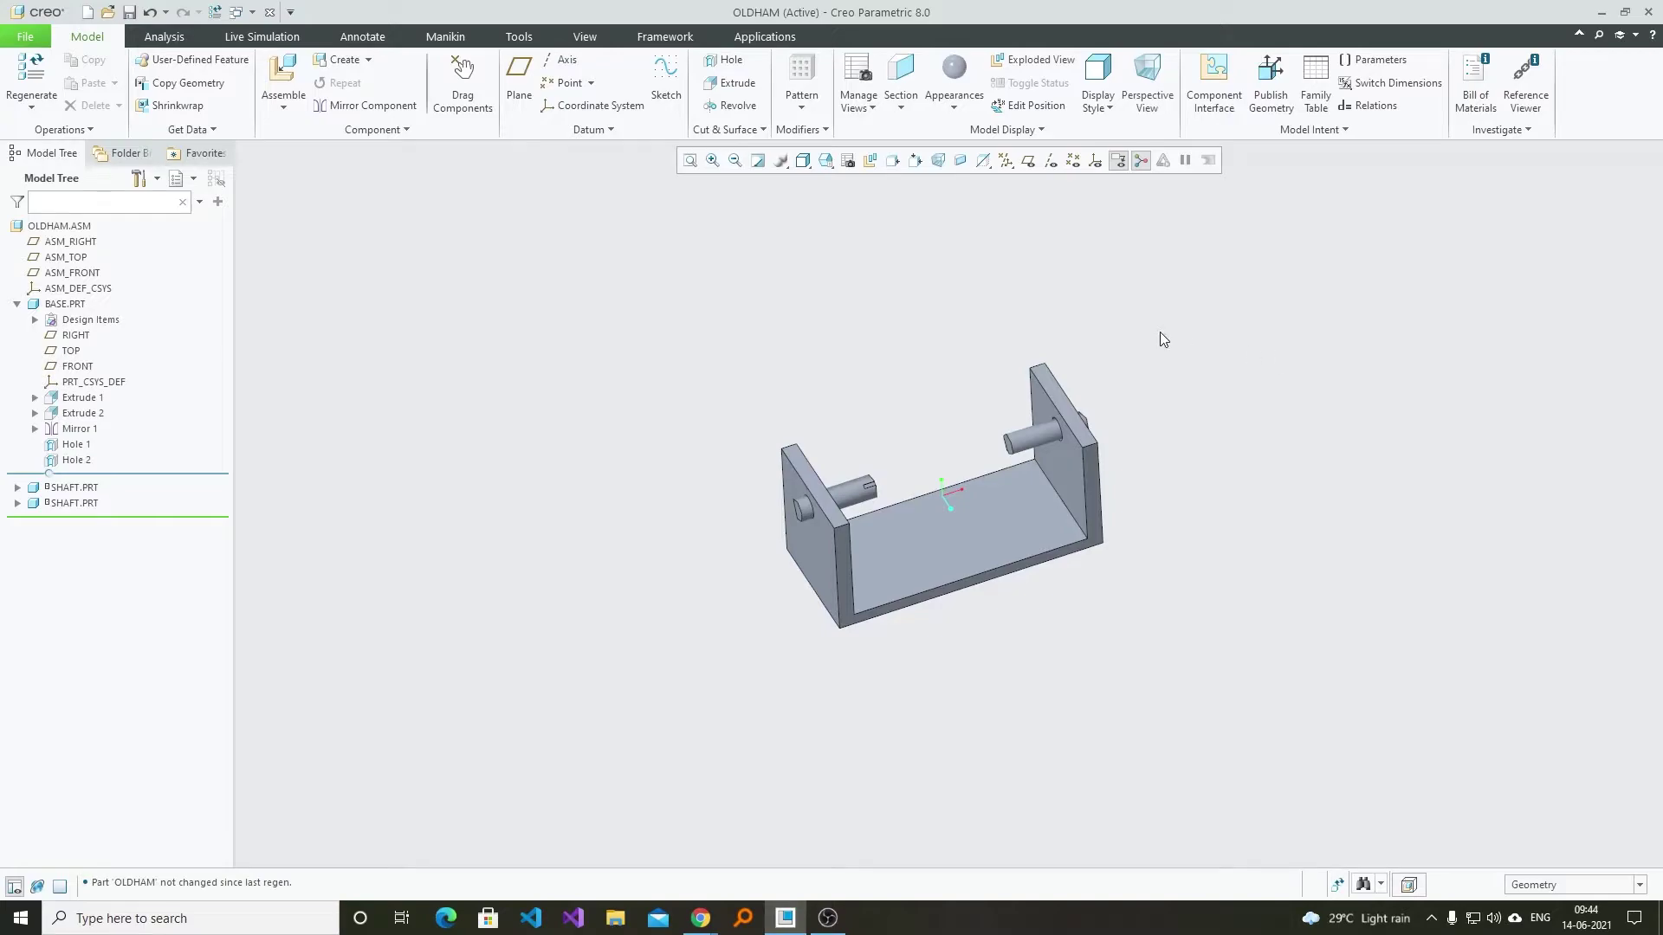
- Create a new solid part named Flange in the assembly and place it unconstrained, away from the base
{"action": "left_click", "coordinate": [345, 61]}
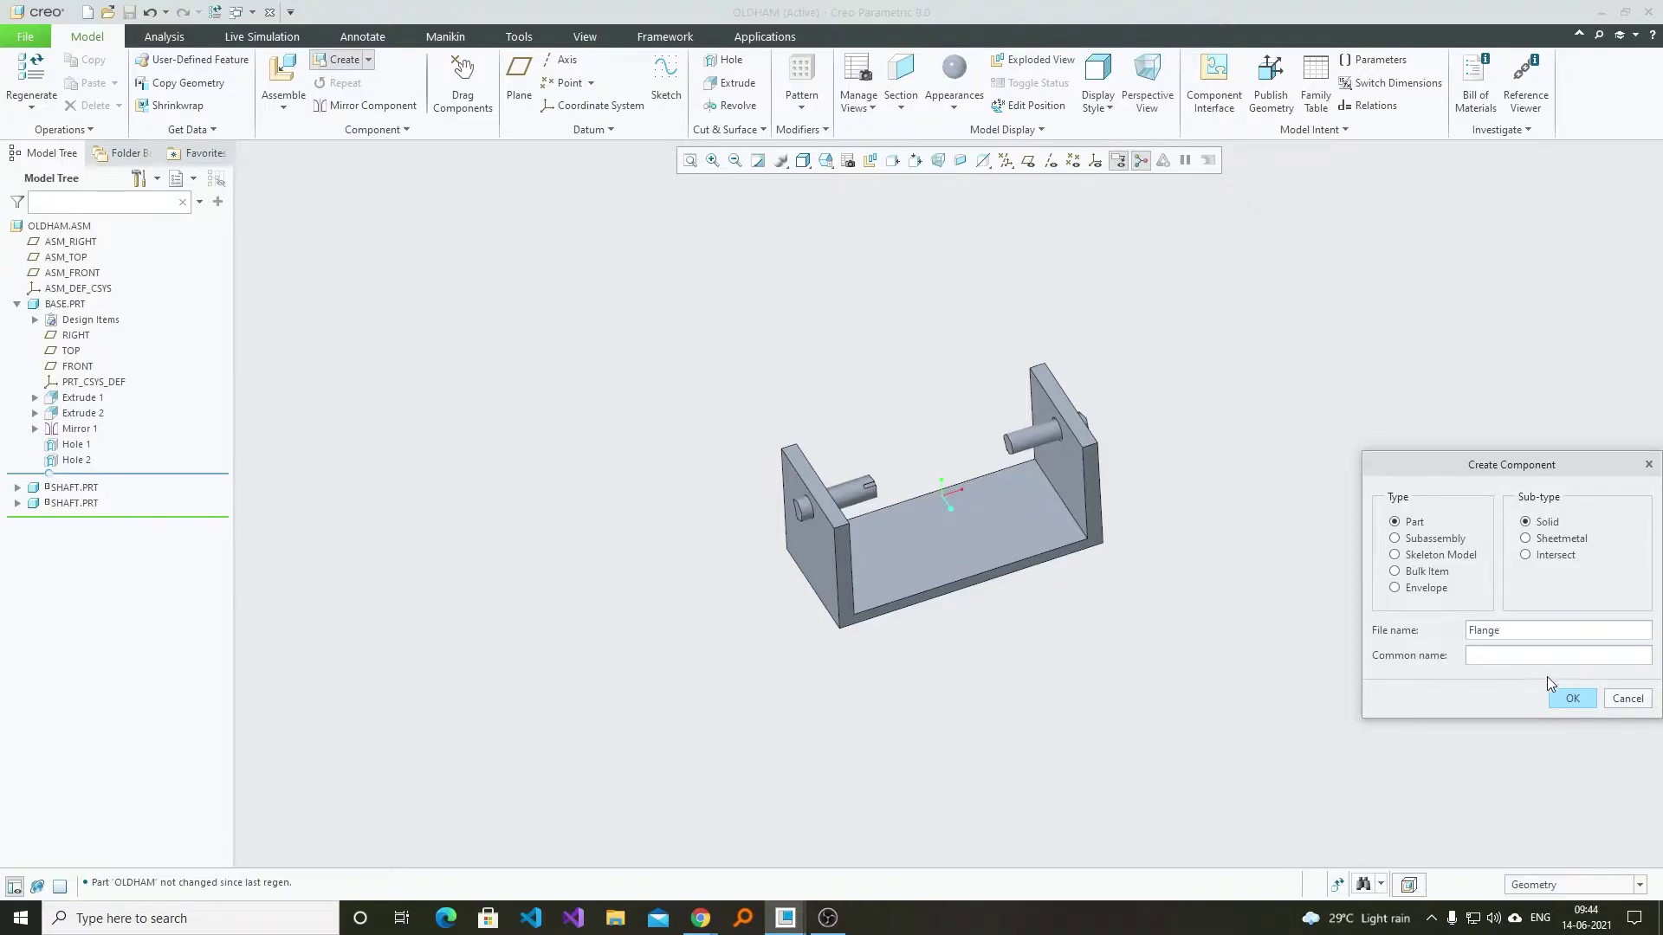
{"action": "left_click", "coordinate": [1569, 700]}
{"action": "left_click", "coordinate": [1578, 758]}
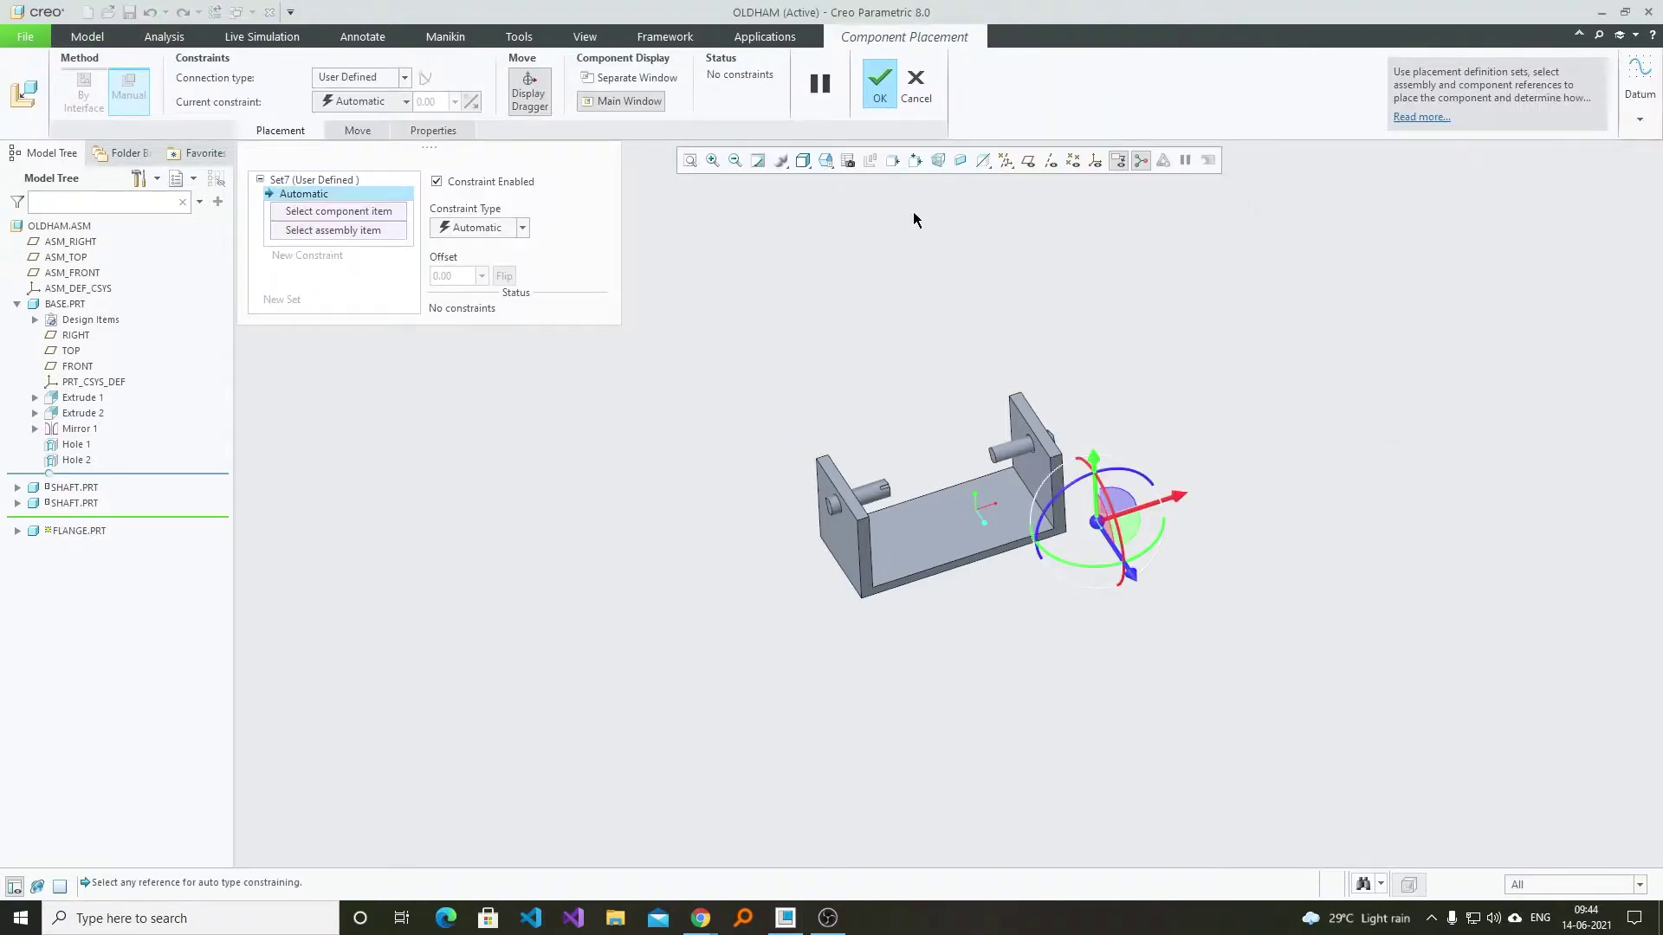
{"action": "left_click_drag", "start_coordinate": [1137, 580], "coordinate": [1199, 680]}
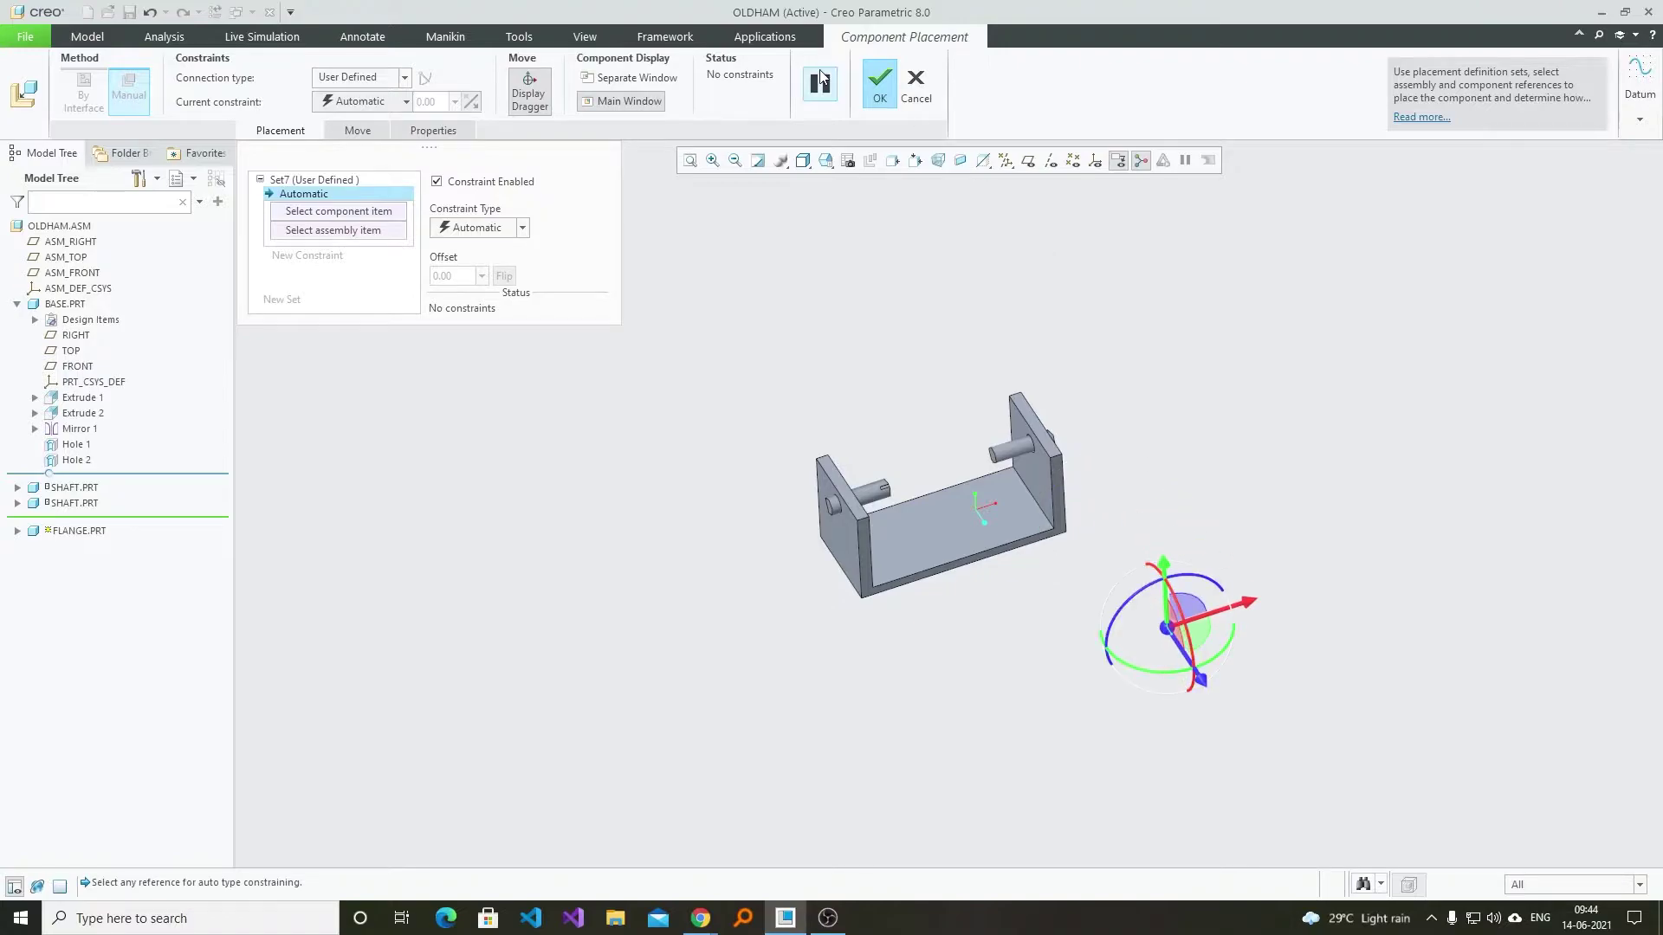
{"action": "left_click", "coordinate": [877, 97]}
- Show the datum planes, activate the Flange part and open an extrude sketch on one of its datum planes
{"action": "left_click", "coordinate": [1029, 162]}
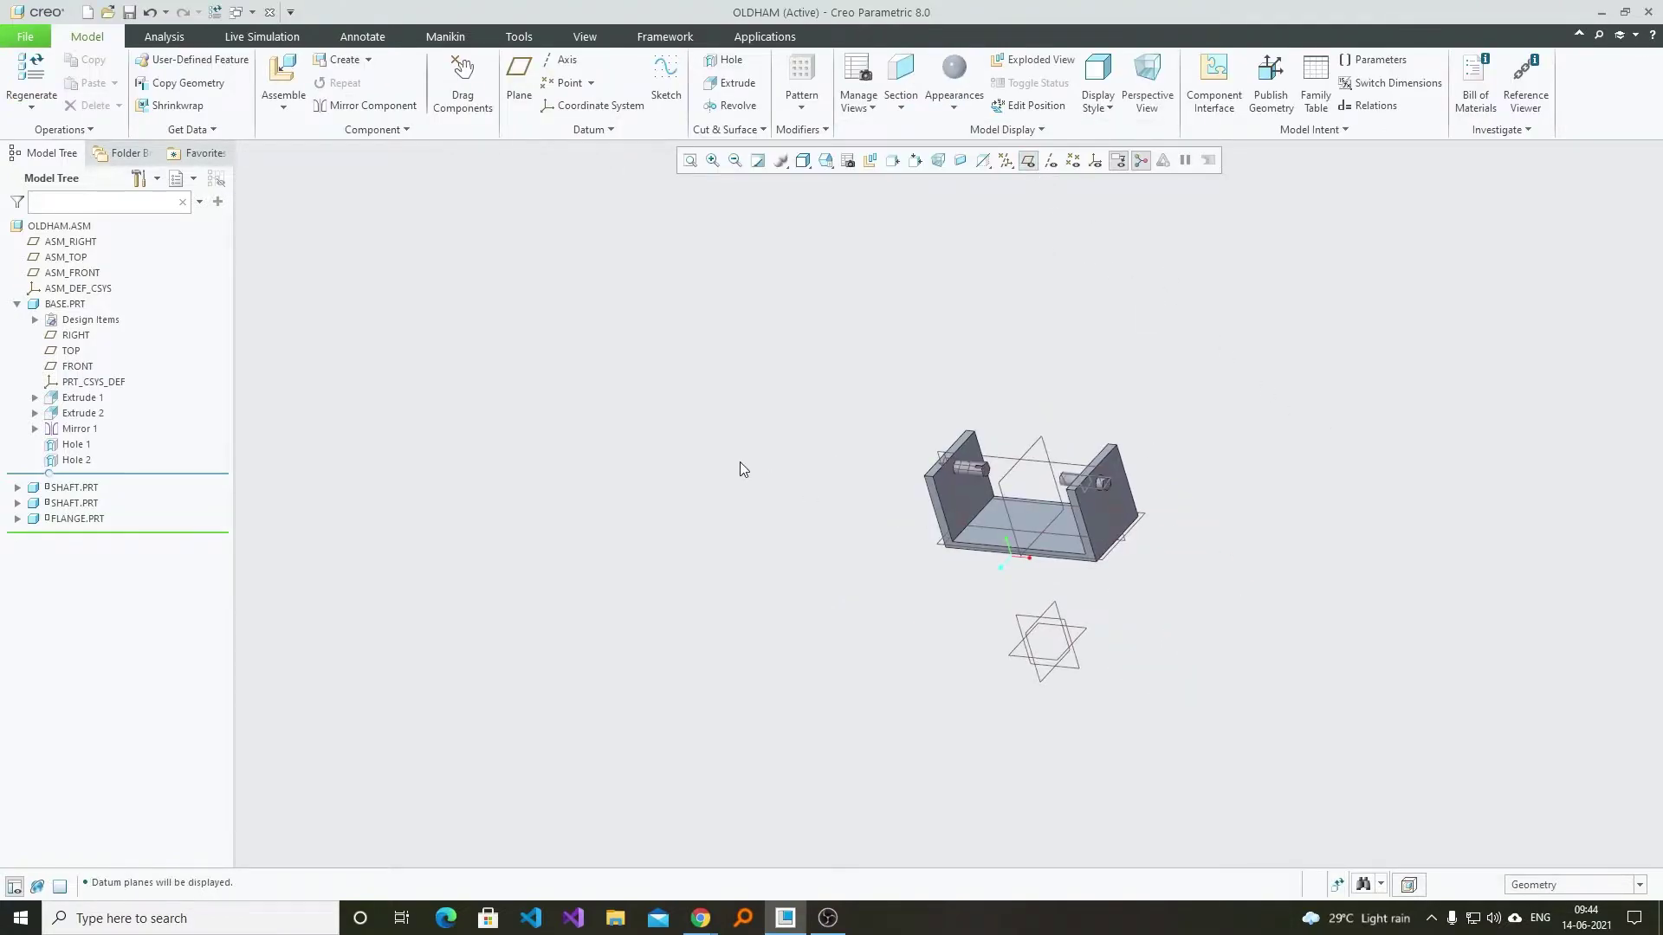
{"action": "left_click", "coordinate": [77, 519]}
{"action": "left_click", "coordinate": [97, 450]}
{"action": "left_click", "coordinate": [589, 94]}
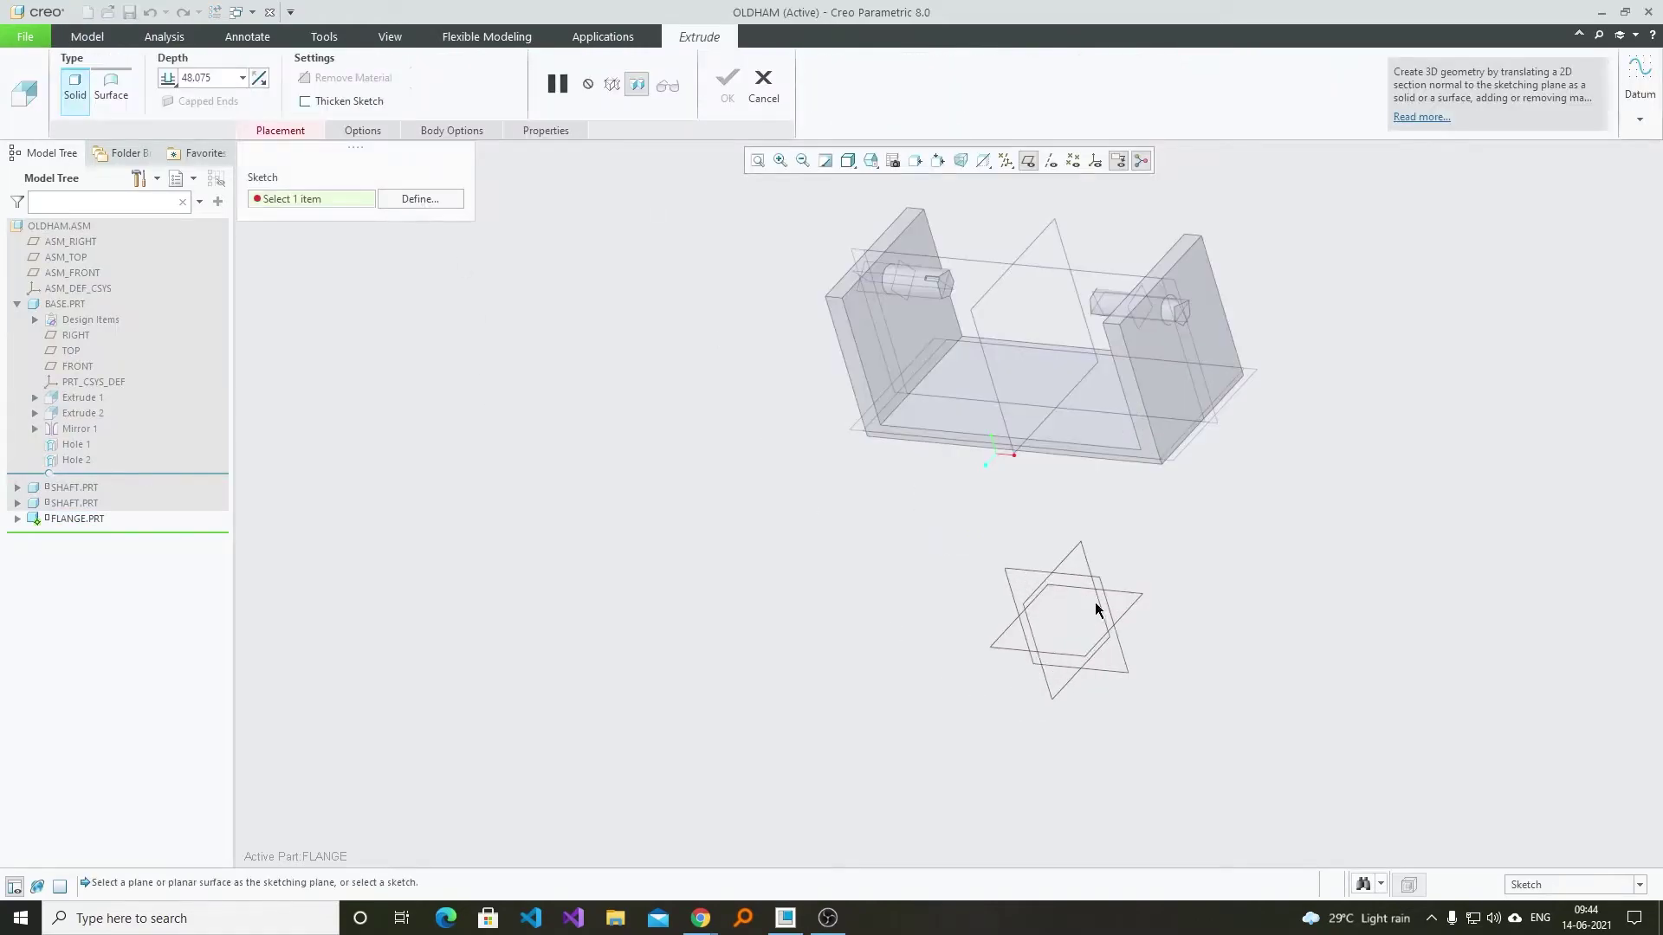
{"action": "left_click", "coordinate": [1084, 552]}
- Sketch two concentric circles with diameters 30 and 65 at the intersection of the reference lines and finish the sketch
{"action": "left_click", "coordinate": [433, 105]}
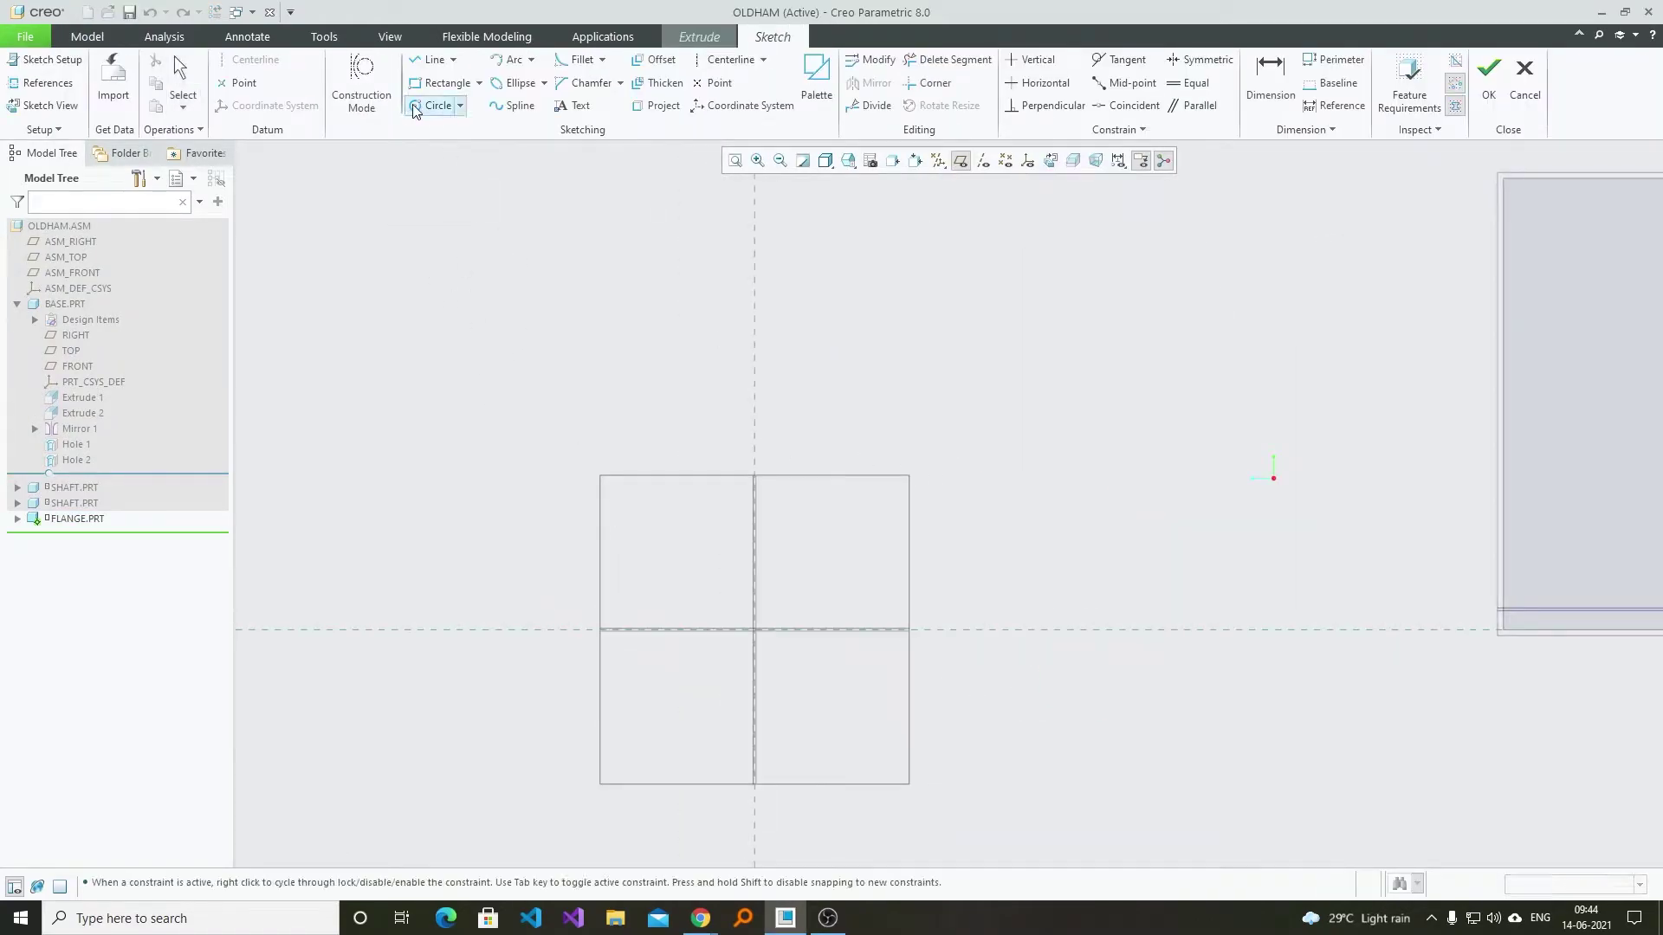
{"action": "left_click", "coordinate": [757, 637]}
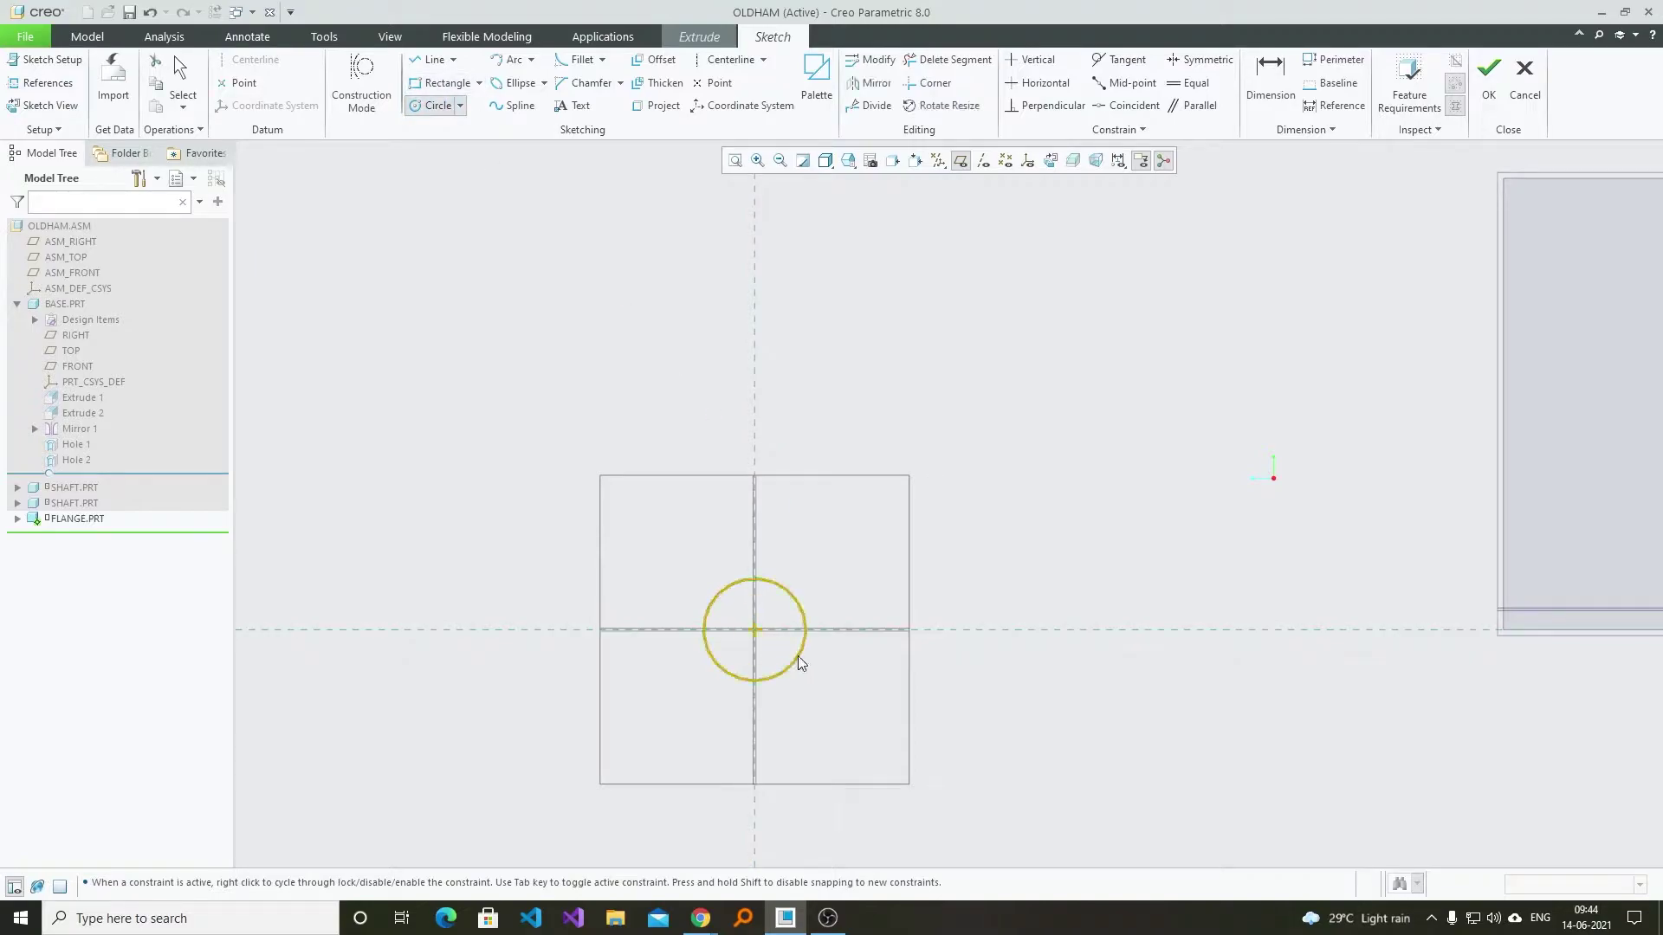
{"action": "left_click", "coordinate": [865, 668]}
{"action": "middle_click", "coordinate": [711, 543]}
{"action": "double_click", "coordinate": [669, 578]}
{"action": "type", "text": "30"}
{"action": "key", "text": "Return"}
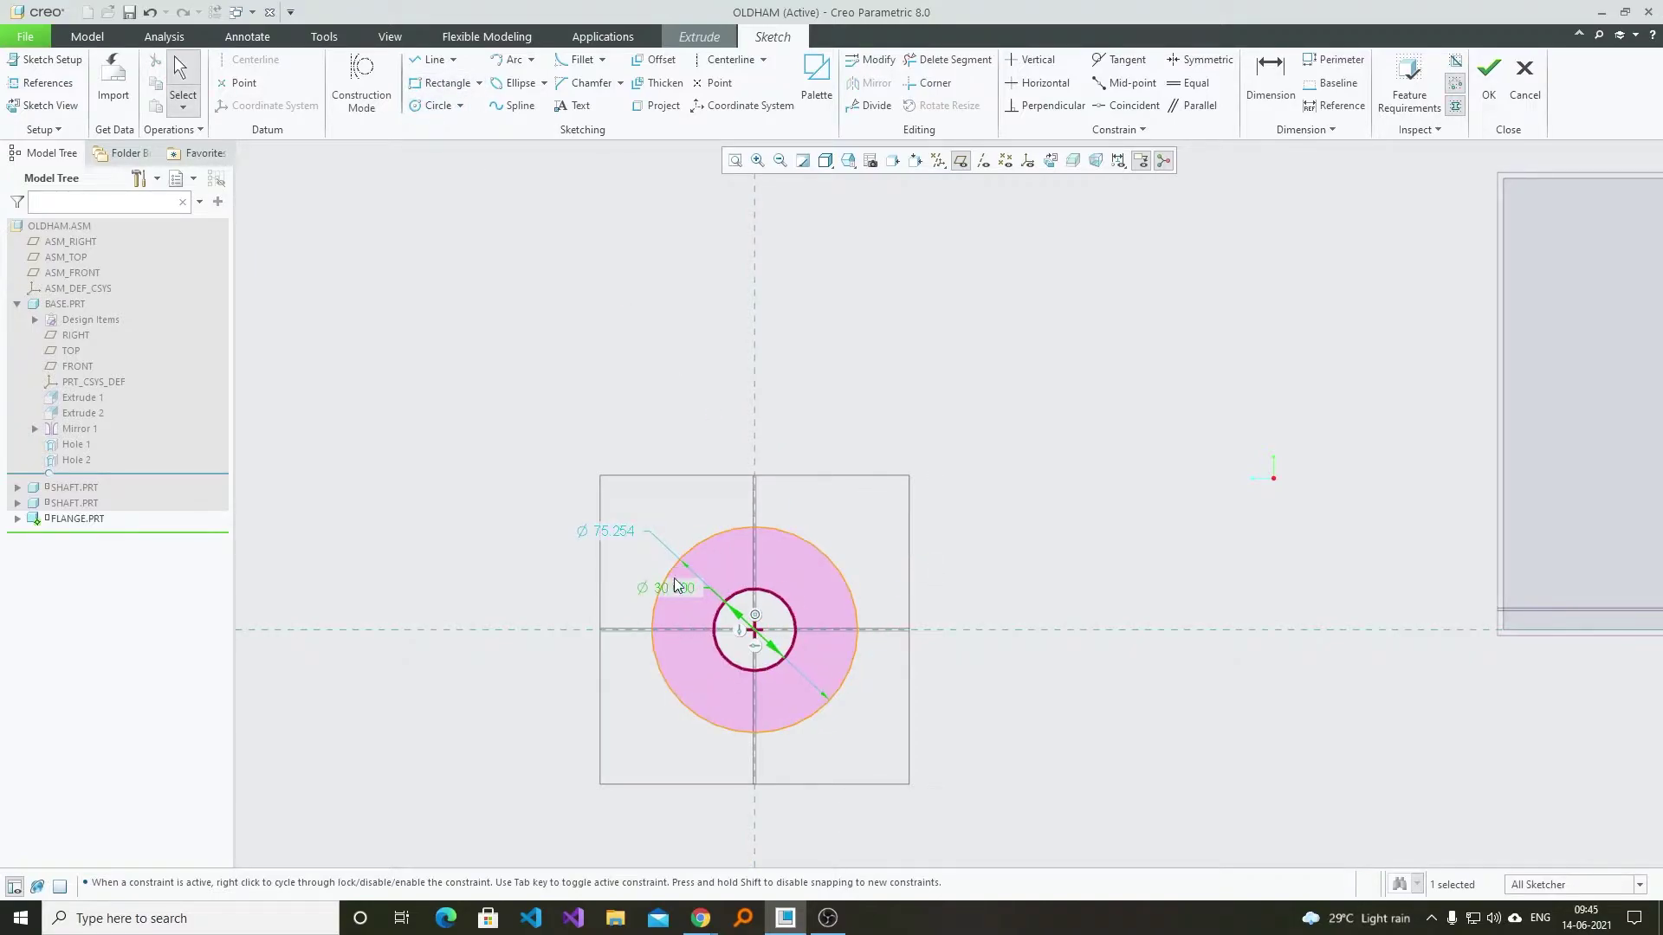
{"action": "double_click", "coordinate": [636, 526]}
{"action": "type", "text": "65"}
{"action": "key", "text": "Return"}
{"action": "left_click", "coordinate": [1489, 78]}
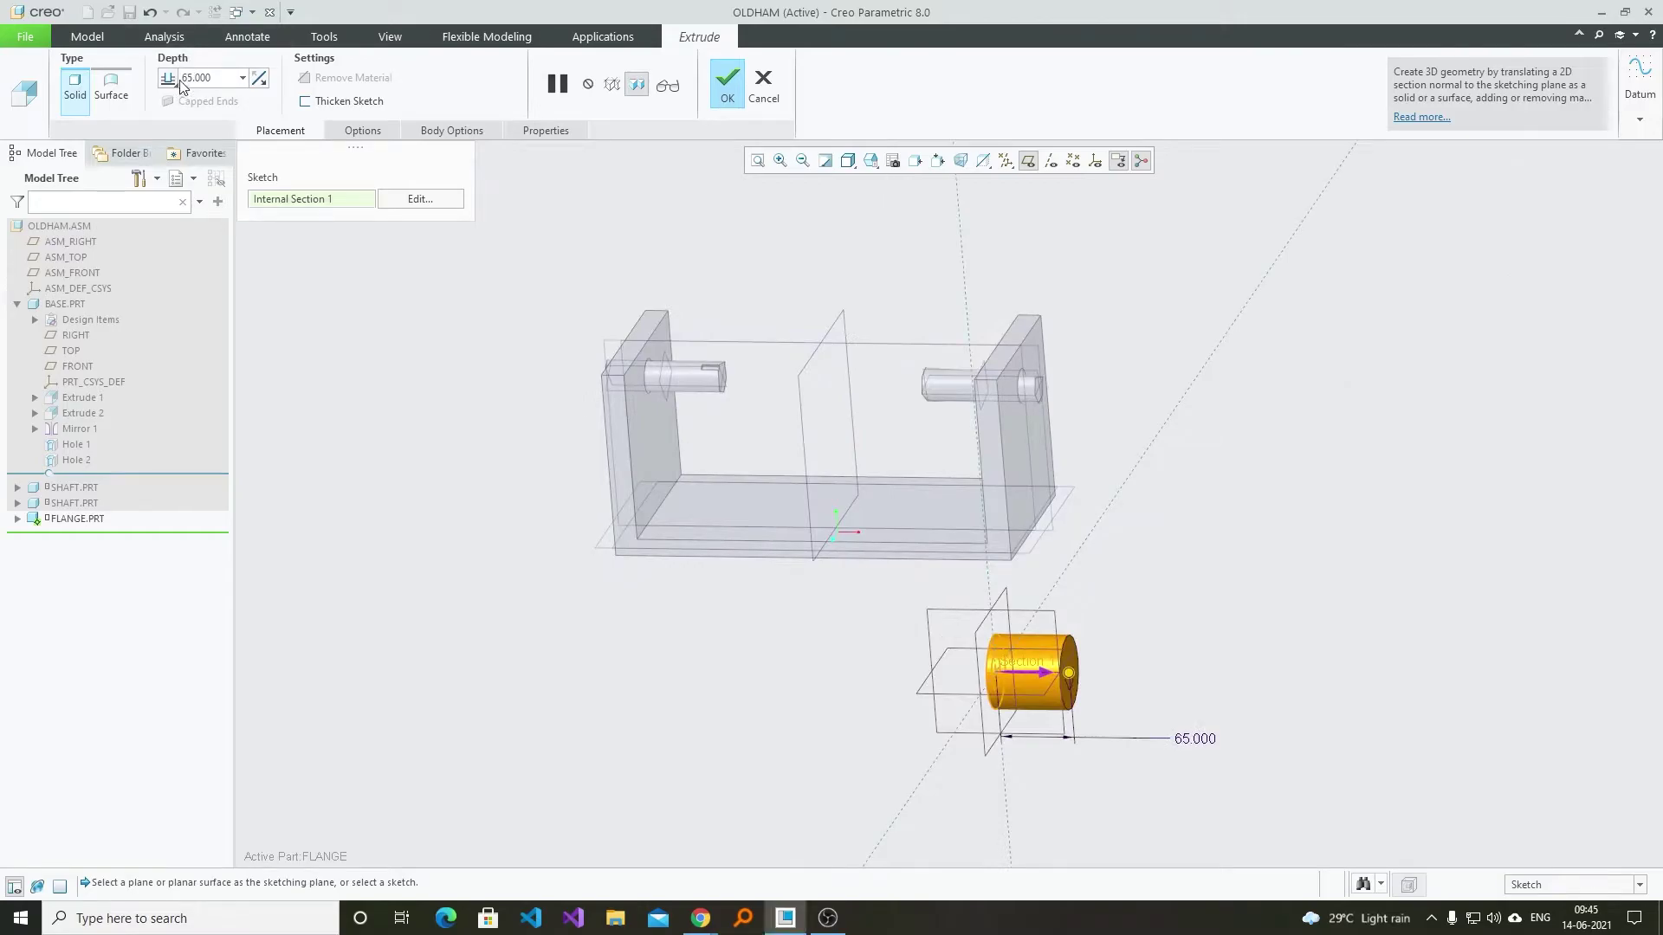
- Extrude the ring section symmetrically about its sketch plane to a total depth of 45 and accept the feature
{"action": "left_click", "coordinate": [173, 116]}
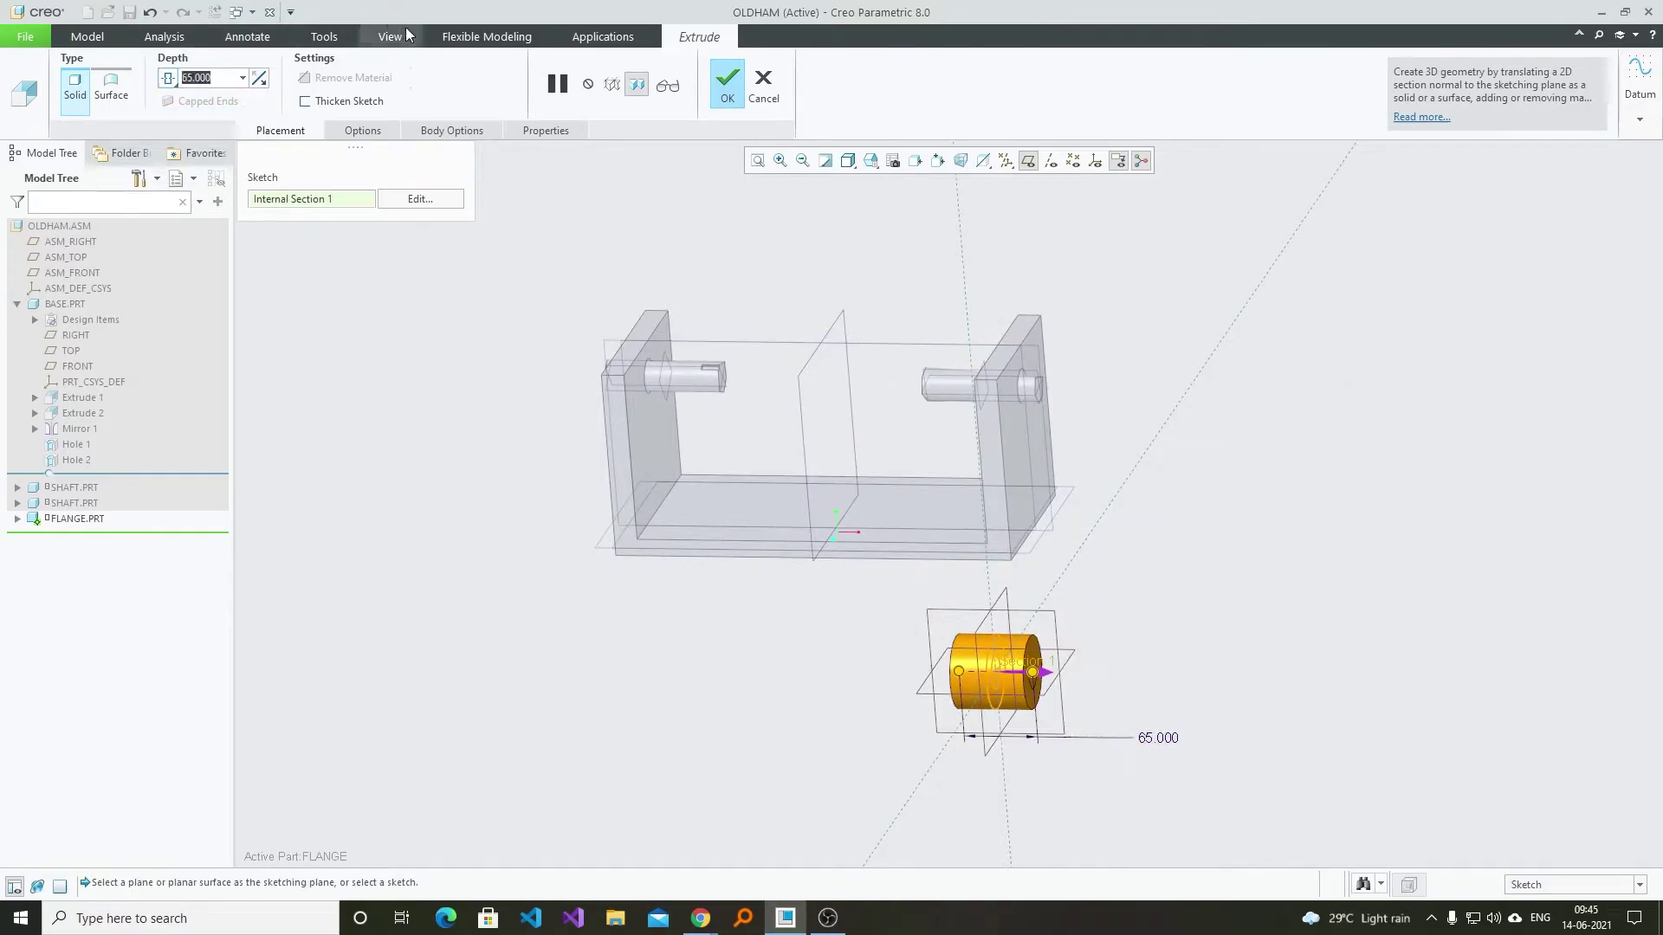
{"action": "type", "text": "45"}
{"action": "key", "text": "Return"}
{"action": "scroll", "coordinate": [598, 303], "scroll_direction": "down", "scroll_amount": 1}
{"action": "middle_click_drag", "start_coordinate": [572, 303], "coordinate": [678, 239]}
{"action": "scroll", "coordinate": [1248, 650], "scroll_direction": "down", "scroll_amount": 2}
{"action": "left_click", "coordinate": [719, 78]}
- On the ring's annular end face, sketch a concentric circle with diameter 45 for a new extrusion and finish the sketch
{"action": "middle_click_drag", "start_coordinate": [1385, 368], "coordinate": [1230, 442]}
{"action": "left_click", "coordinate": [588, 82]}
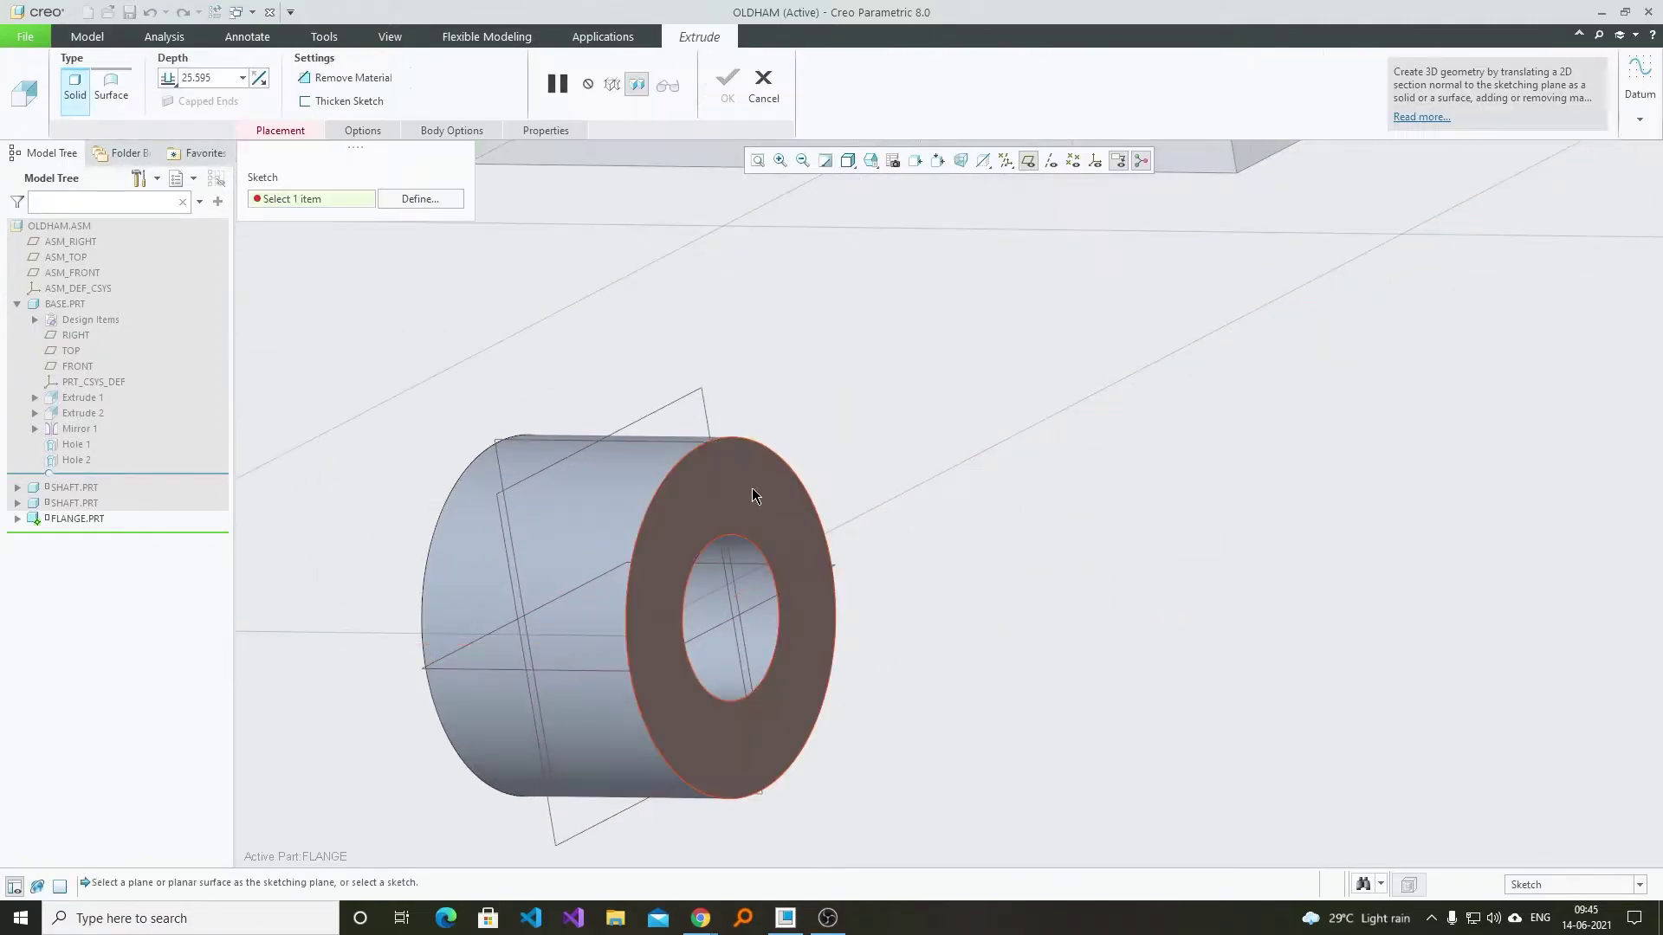
{"action": "left_click", "coordinate": [752, 487]}
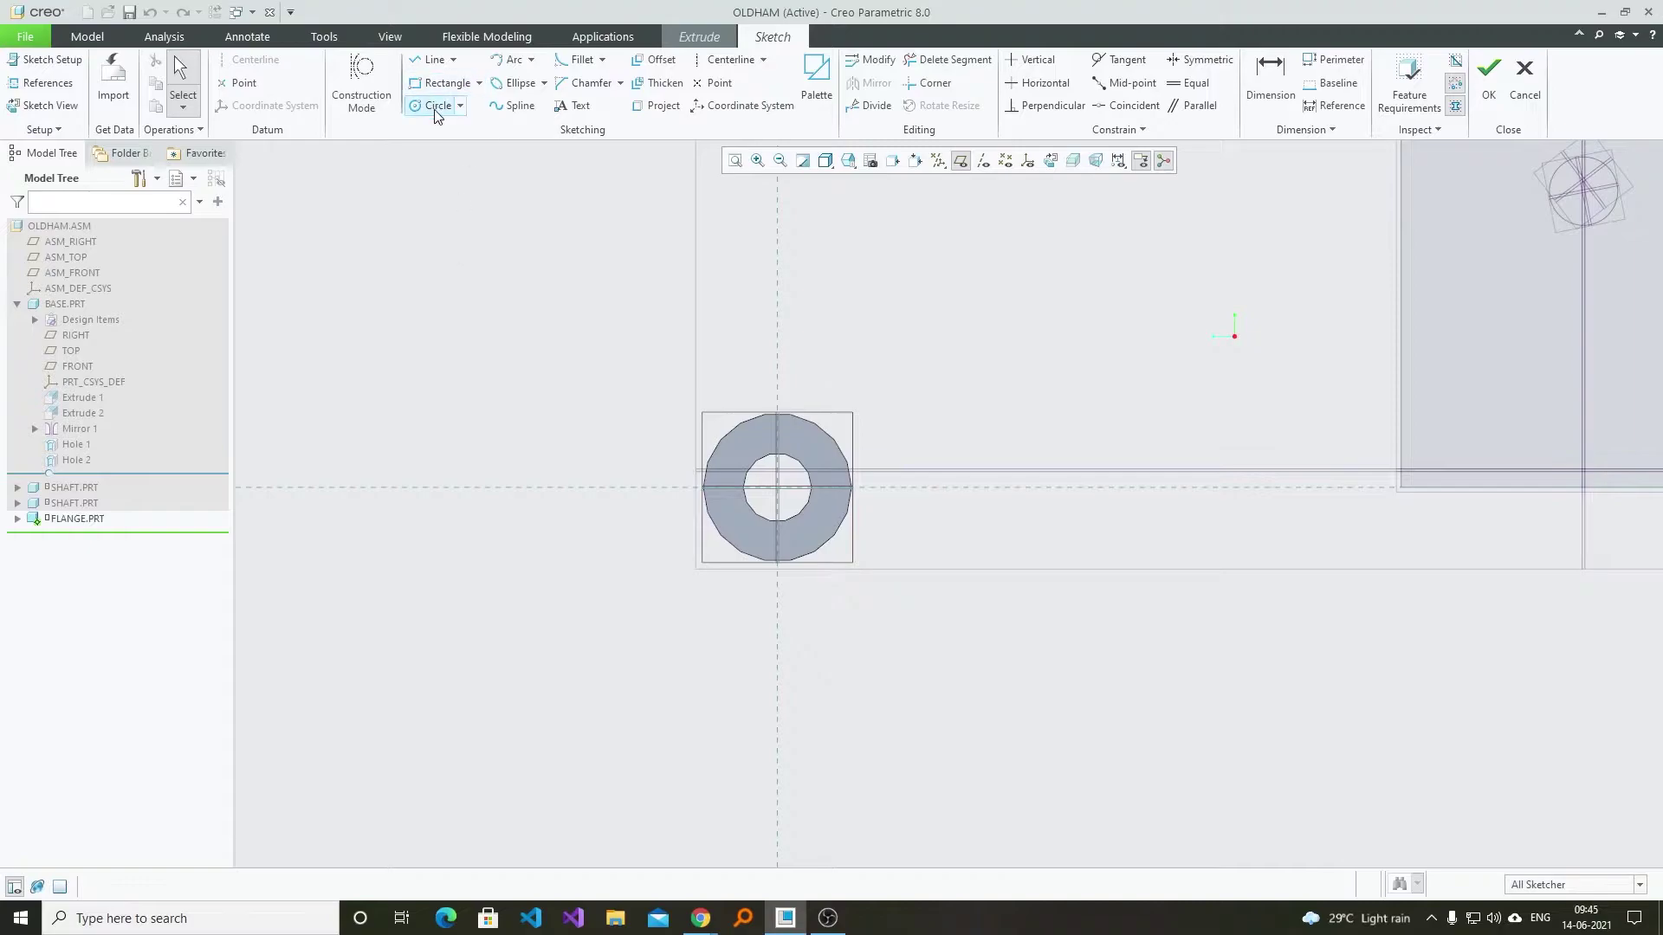
{"action": "left_click", "coordinate": [438, 105]}
{"action": "scroll", "coordinate": [775, 442], "scroll_direction": "up", "scroll_amount": 3}
{"action": "left_click", "coordinate": [832, 453]}
{"action": "middle_click", "coordinate": [953, 355]}
{"action": "double_click", "coordinate": [651, 435]}
{"action": "type", "text": "45"}
{"action": "key", "text": "Return"}
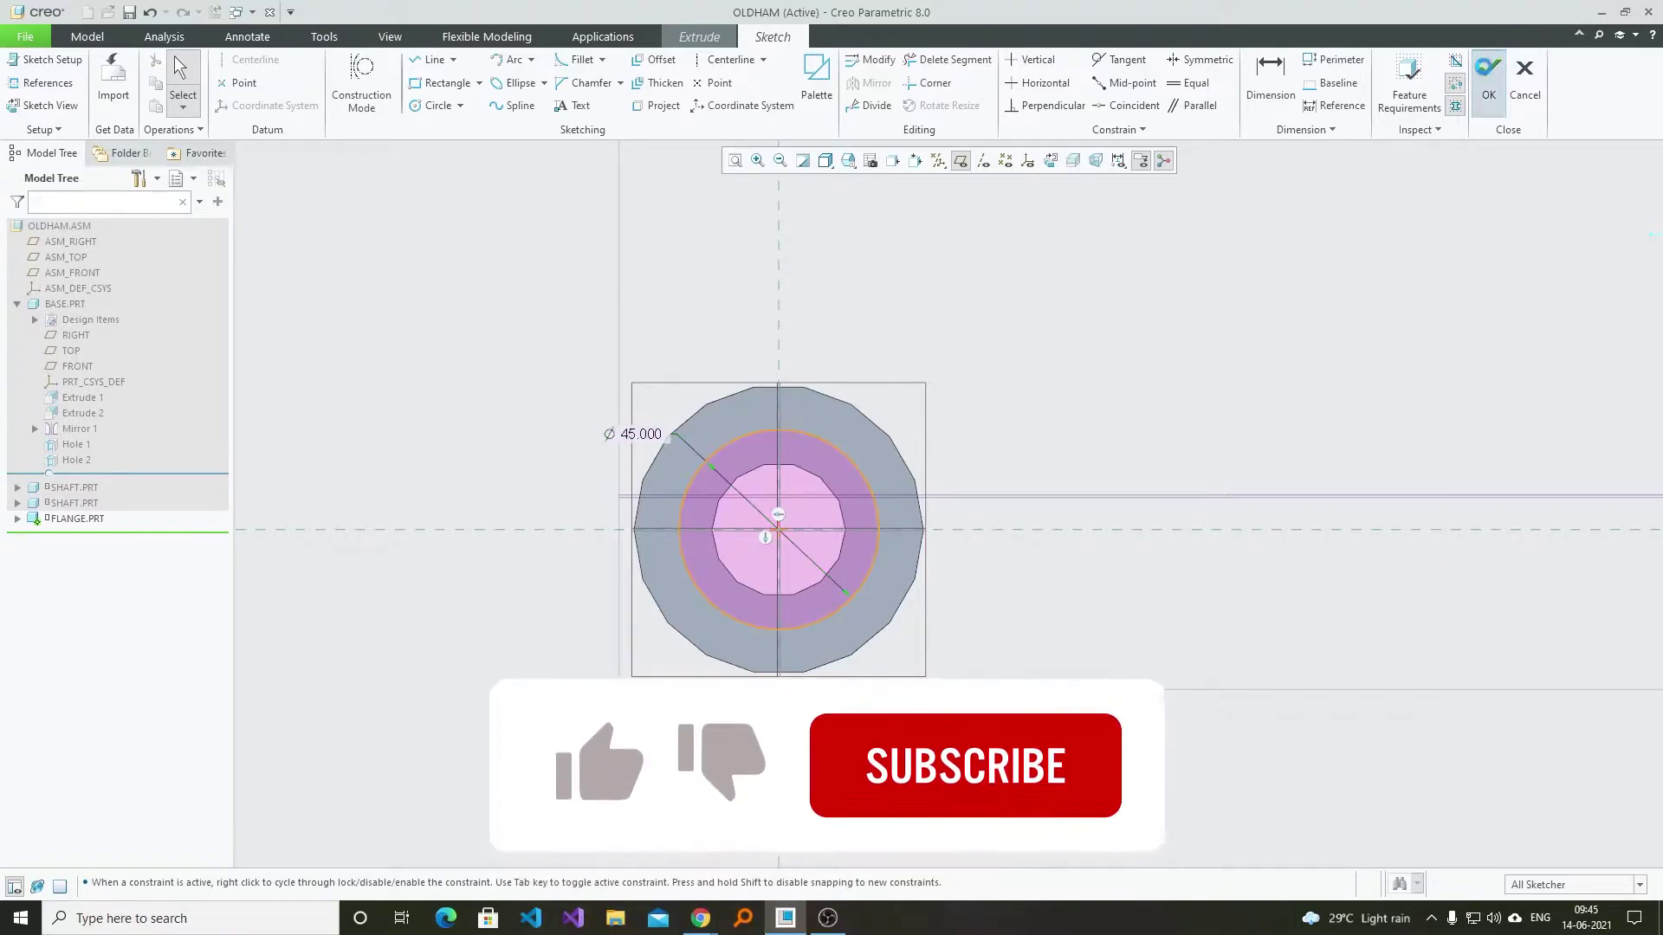
{"action": "left_click", "coordinate": [1488, 74]}
- Extrude the circle 15 deep into the ring as a cut that removes the material outside it, leaving a stepped hub
{"action": "mouse_move", "coordinate": [950, 504]}
{"action": "middle_mouse_down"}
{"action": "mouse_move", "coordinate": [1310, 698]}
{"action": "mouse_move", "coordinate": [1203, 831]}
{"action": "mouse_move", "coordinate": [1135, 770]}
{"action": "middle_mouse_up"}
{"action": "left_click_drag", "start_coordinate": [1042, 687], "coordinate": [853, 669]}
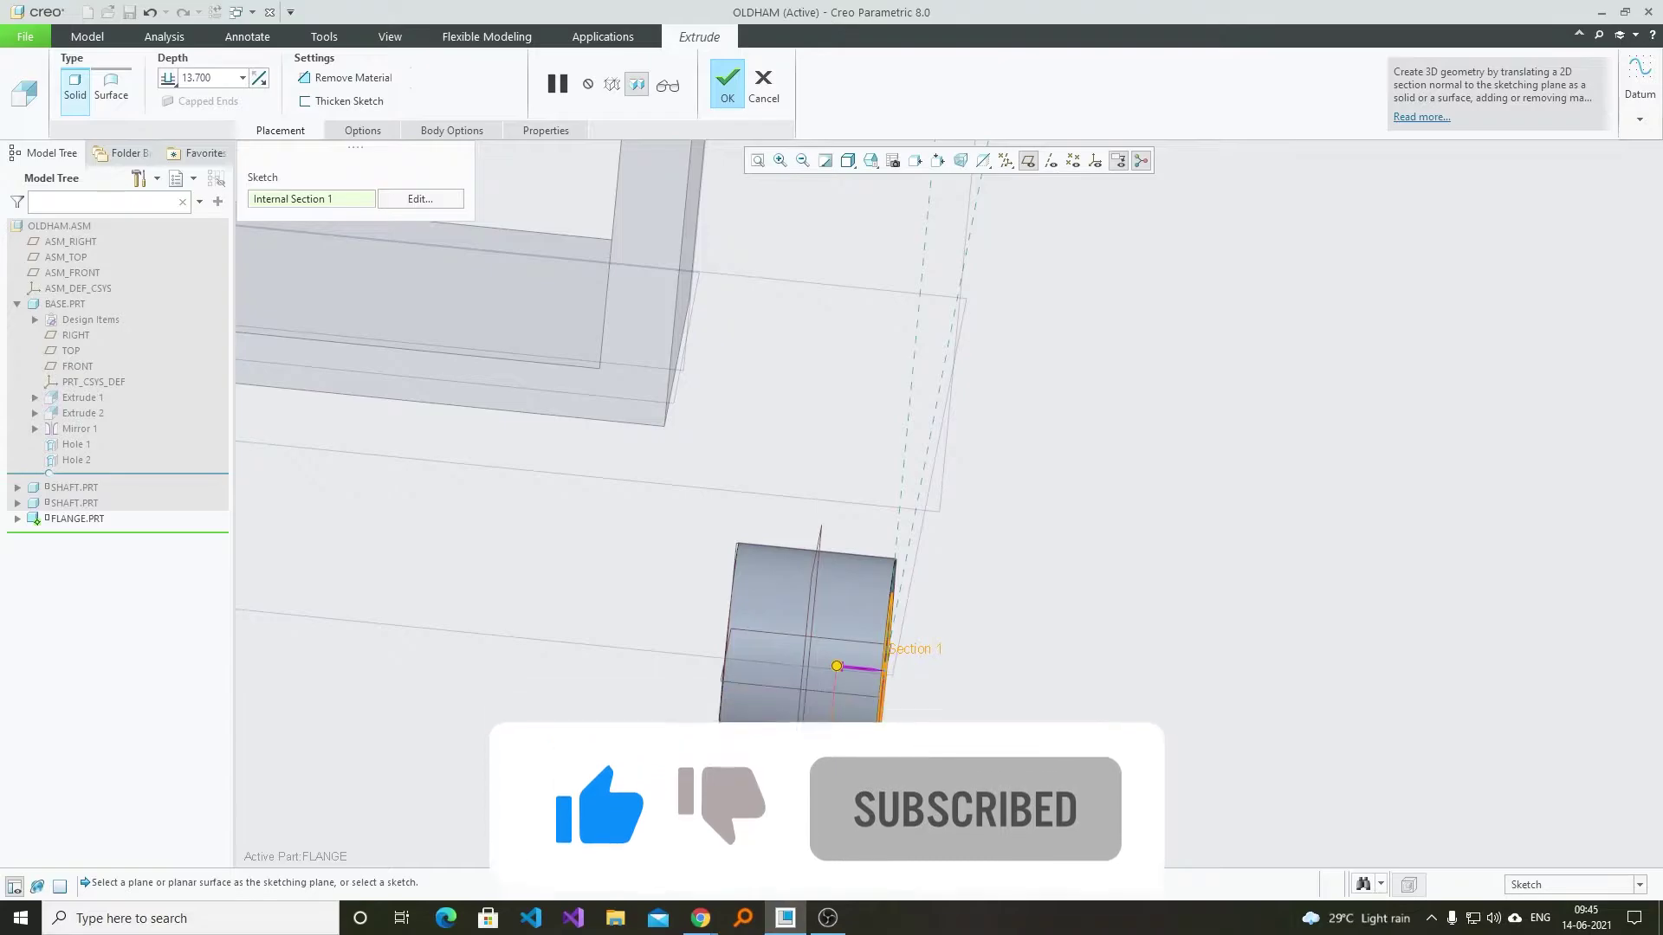
{"action": "double_click", "coordinate": [828, 706]}
{"action": "type", "text": "15"}
{"action": "key", "text": "Return"}
{"action": "left_click", "coordinate": [347, 78]}
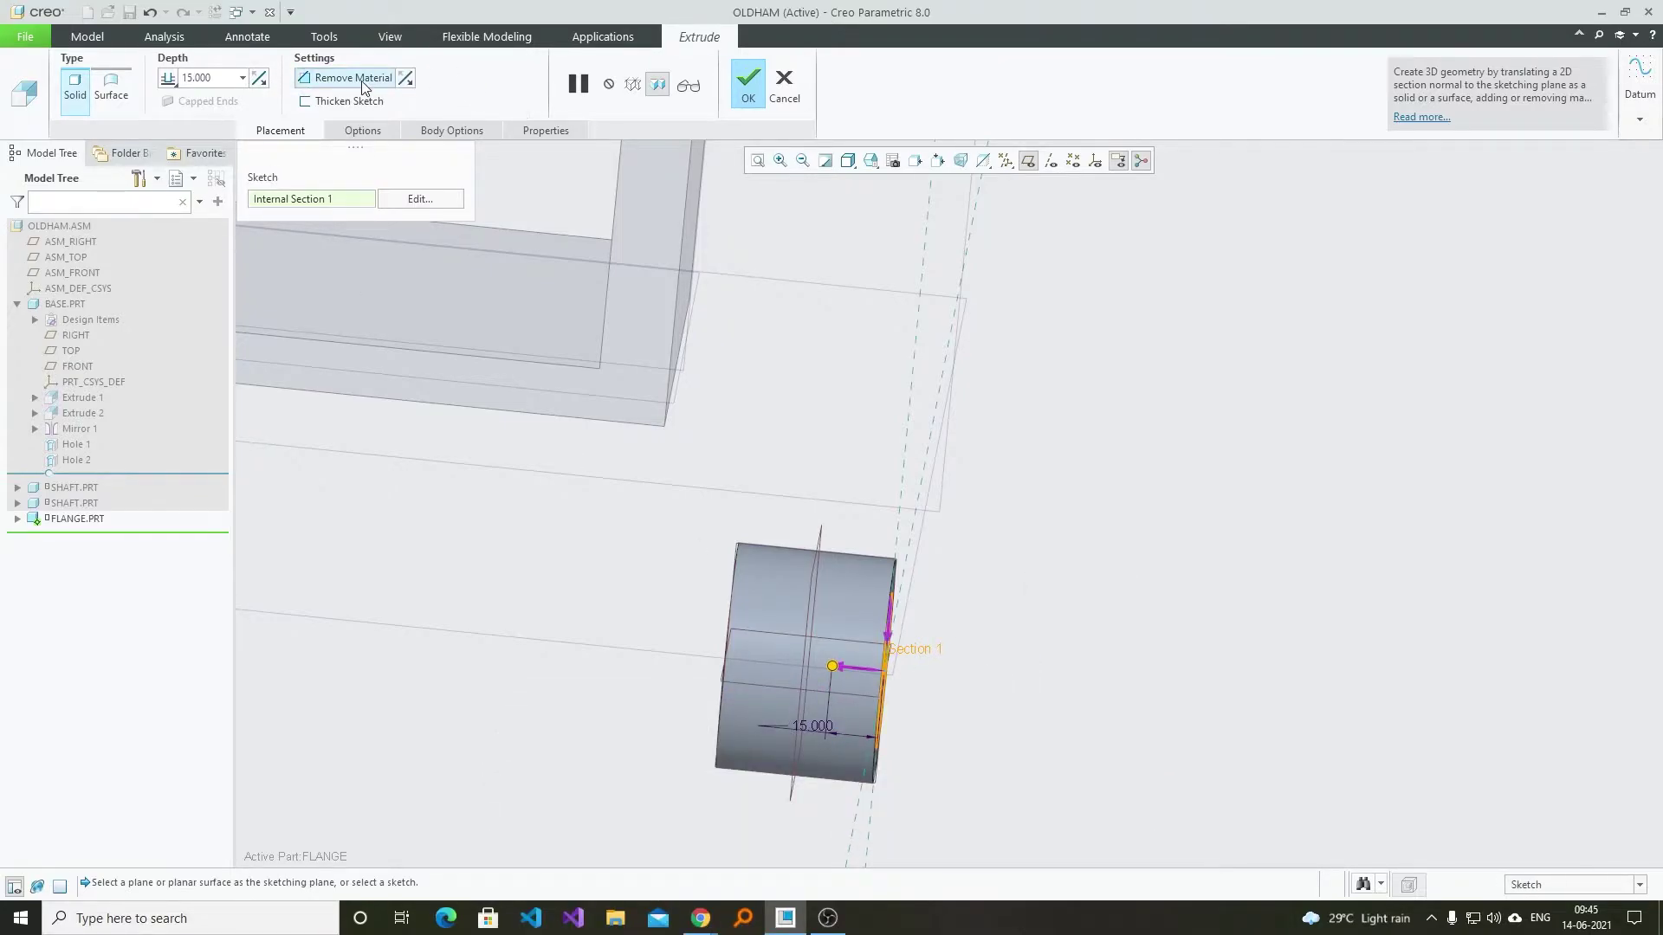
{"action": "left_click", "coordinate": [406, 80]}
{"action": "middle_click_drag", "start_coordinate": [483, 201], "coordinate": [692, 147]}
{"action": "left_click", "coordinate": [745, 90]}
- Start an extrude sketch on the hub's small end face and draw a rectangle about 5.9 wide on the bore's upper edge
{"action": "left_click", "coordinate": [1037, 665]}
{"action": "scroll", "coordinate": [1054, 632], "scroll_direction": "up", "scroll_amount": 3}
{"action": "mouse_move", "coordinate": [984, 665]}
{"action": "middle_mouse_down"}
{"action": "mouse_move", "coordinate": [963, 670]}
{"action": "mouse_move", "coordinate": [1070, 648]}
{"action": "mouse_move", "coordinate": [1022, 647]}
{"action": "mouse_move", "coordinate": [1006, 613]}
{"action": "mouse_move", "coordinate": [643, 690]}
{"action": "middle_mouse_up"}
{"action": "scroll", "coordinate": [644, 689], "scroll_direction": "up", "scroll_amount": 2}
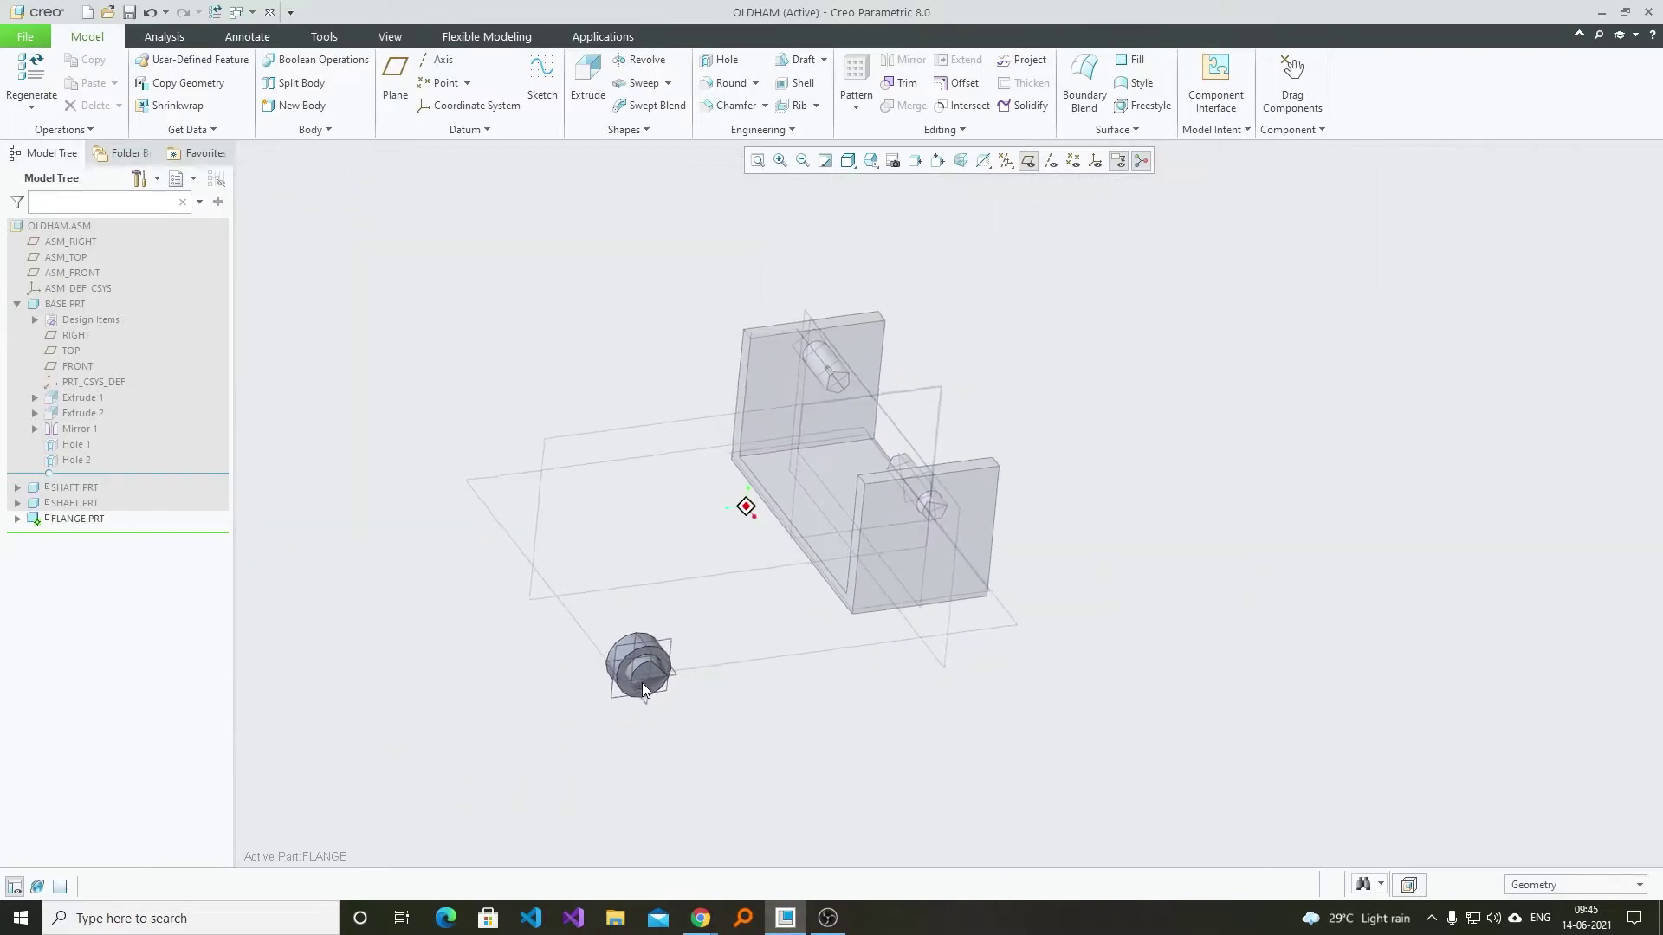
{"action": "scroll", "coordinate": [625, 713], "scroll_direction": "down", "scroll_amount": 5}
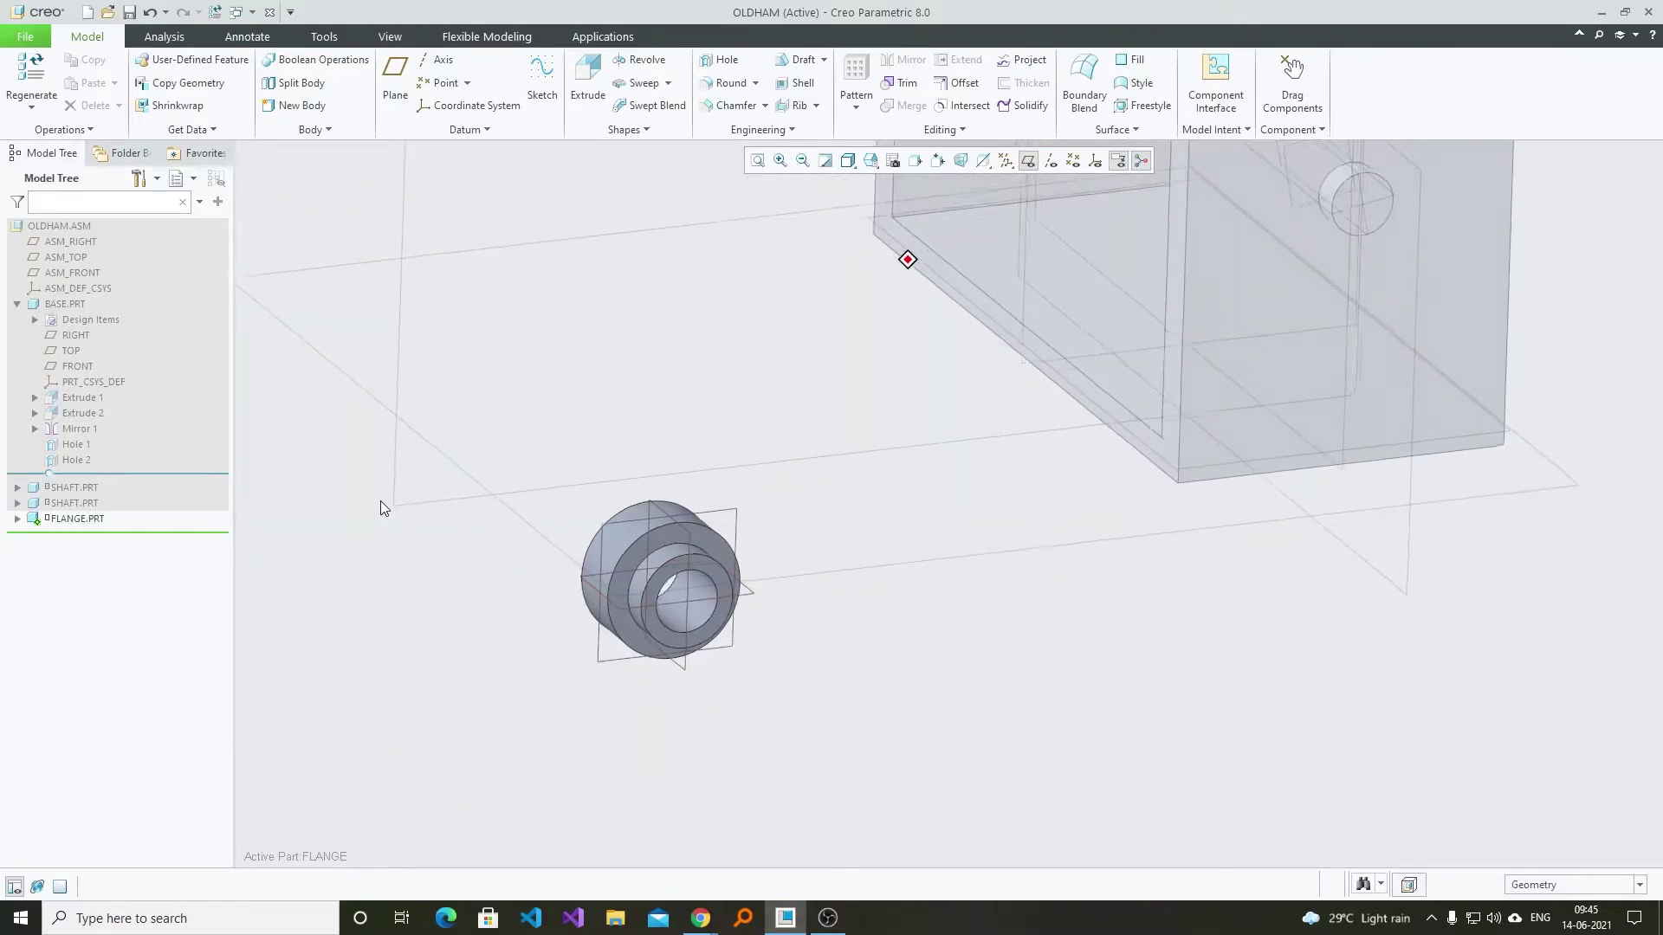
{"action": "left_click", "coordinate": [588, 78]}
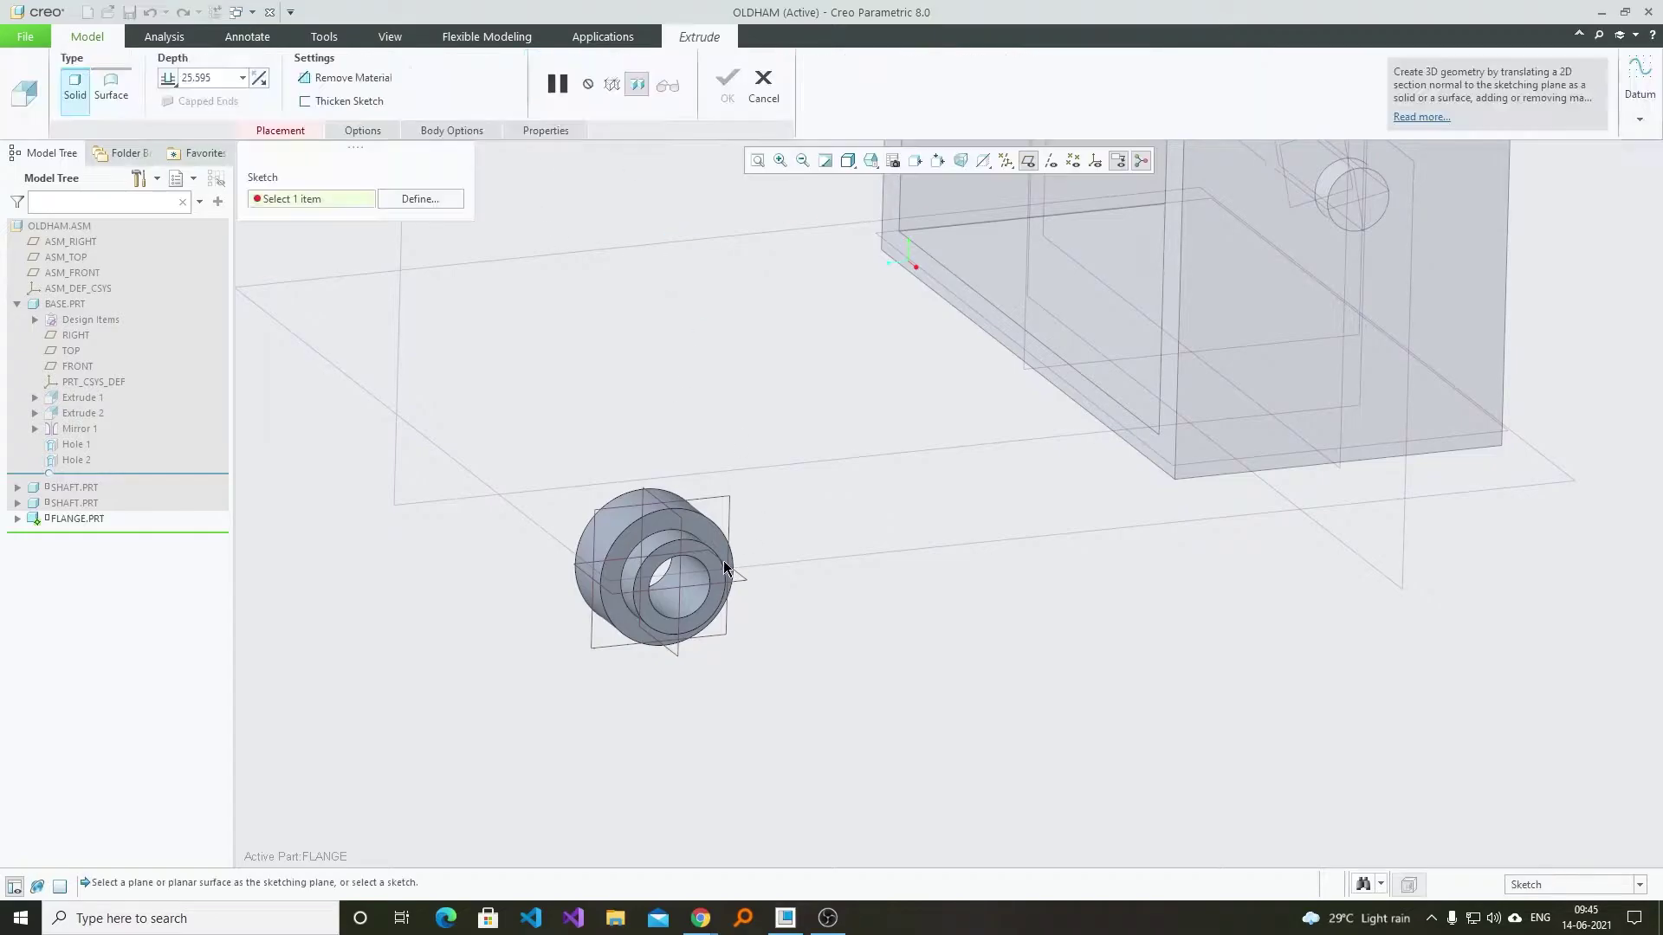
{"action": "left_click", "coordinate": [709, 542]}
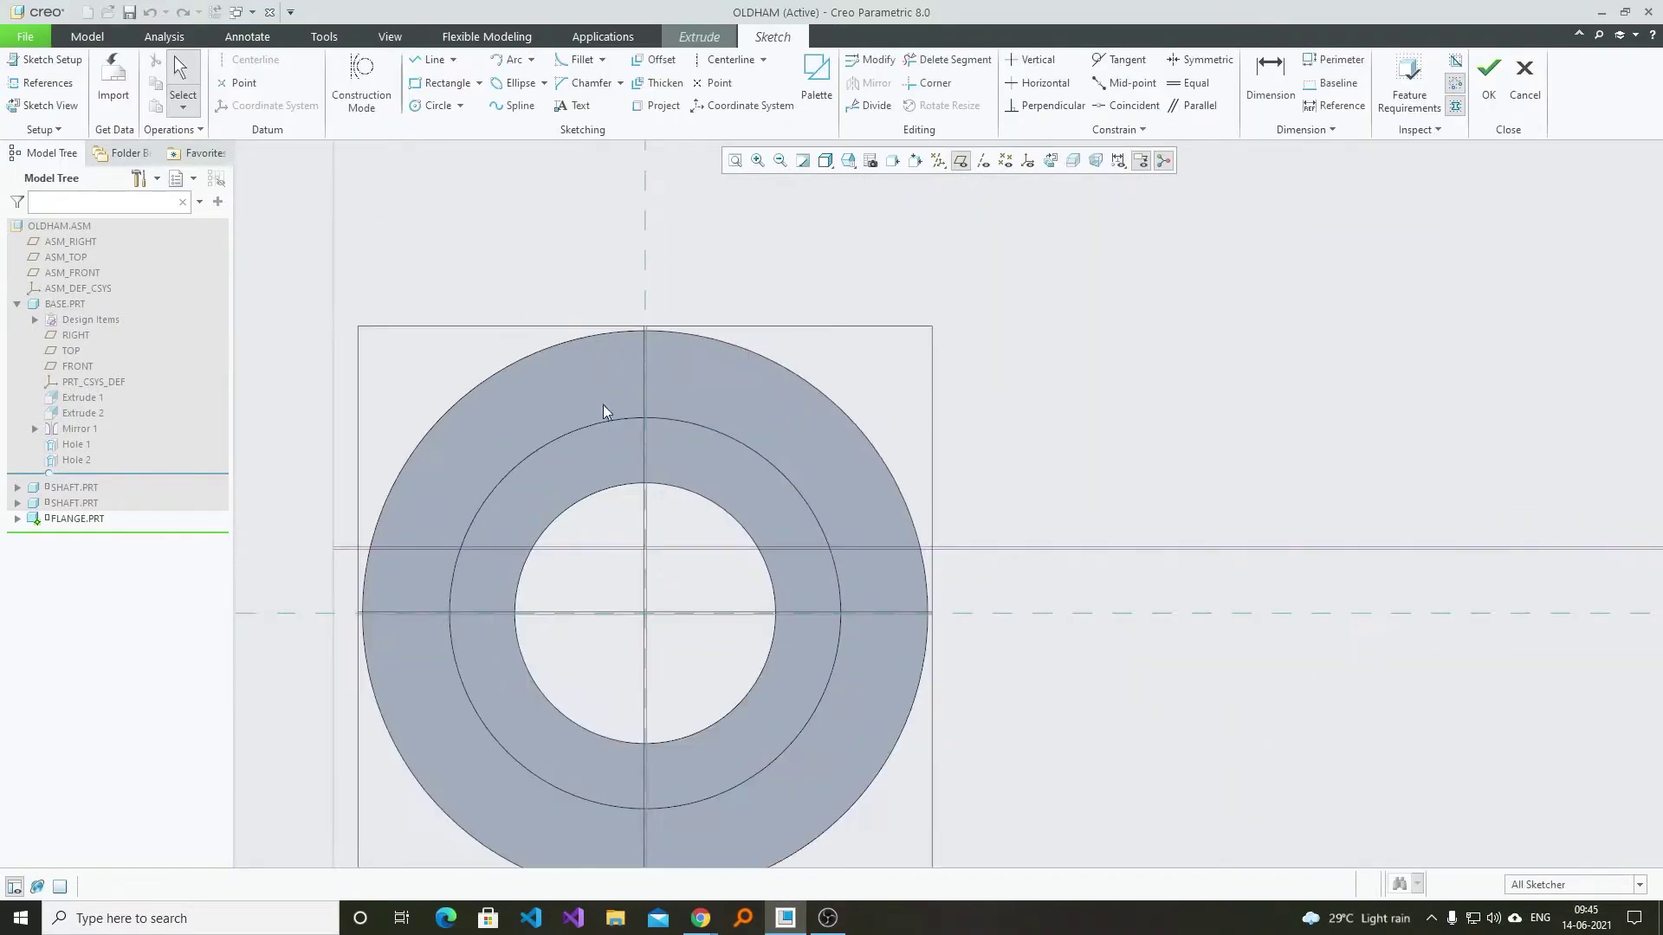
{"action": "left_click", "coordinate": [441, 82]}
{"action": "scroll", "coordinate": [620, 474], "scroll_direction": "down", "scroll_amount": 3}
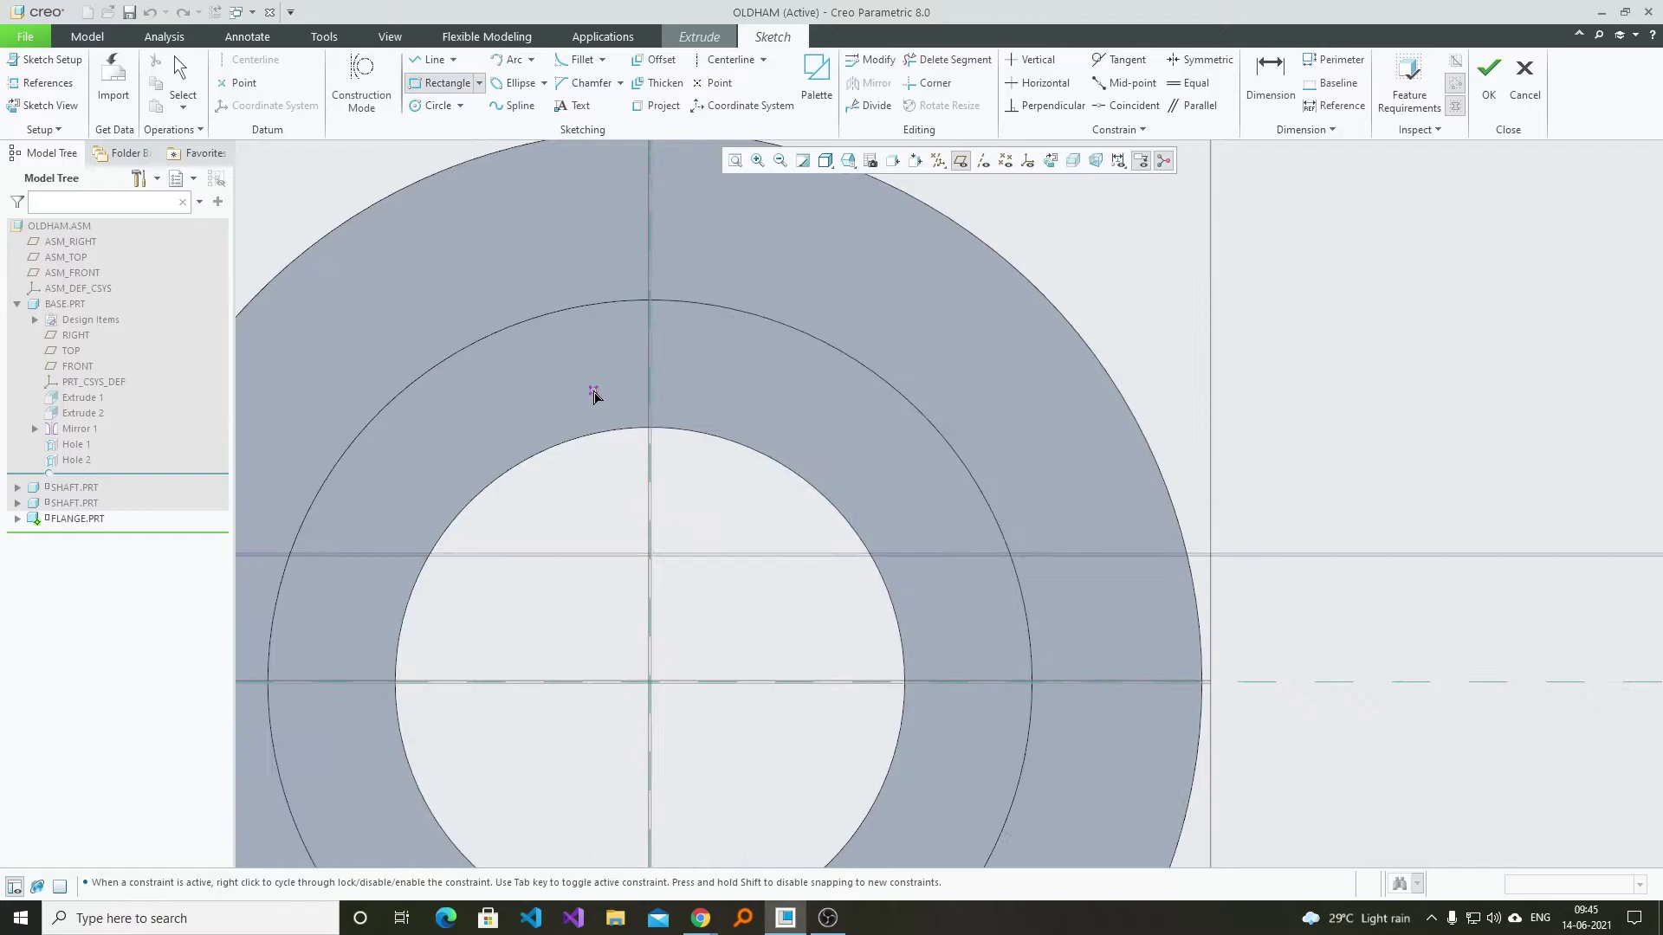
{"action": "left_click", "coordinate": [600, 433]}
{"action": "left_click", "coordinate": [701, 391]}
{"action": "middle_click", "coordinate": [750, 360]}
- Set the keyway rectangle's width to 5 and finish the sketch
{"action": "double_click", "coordinate": [638, 428]}
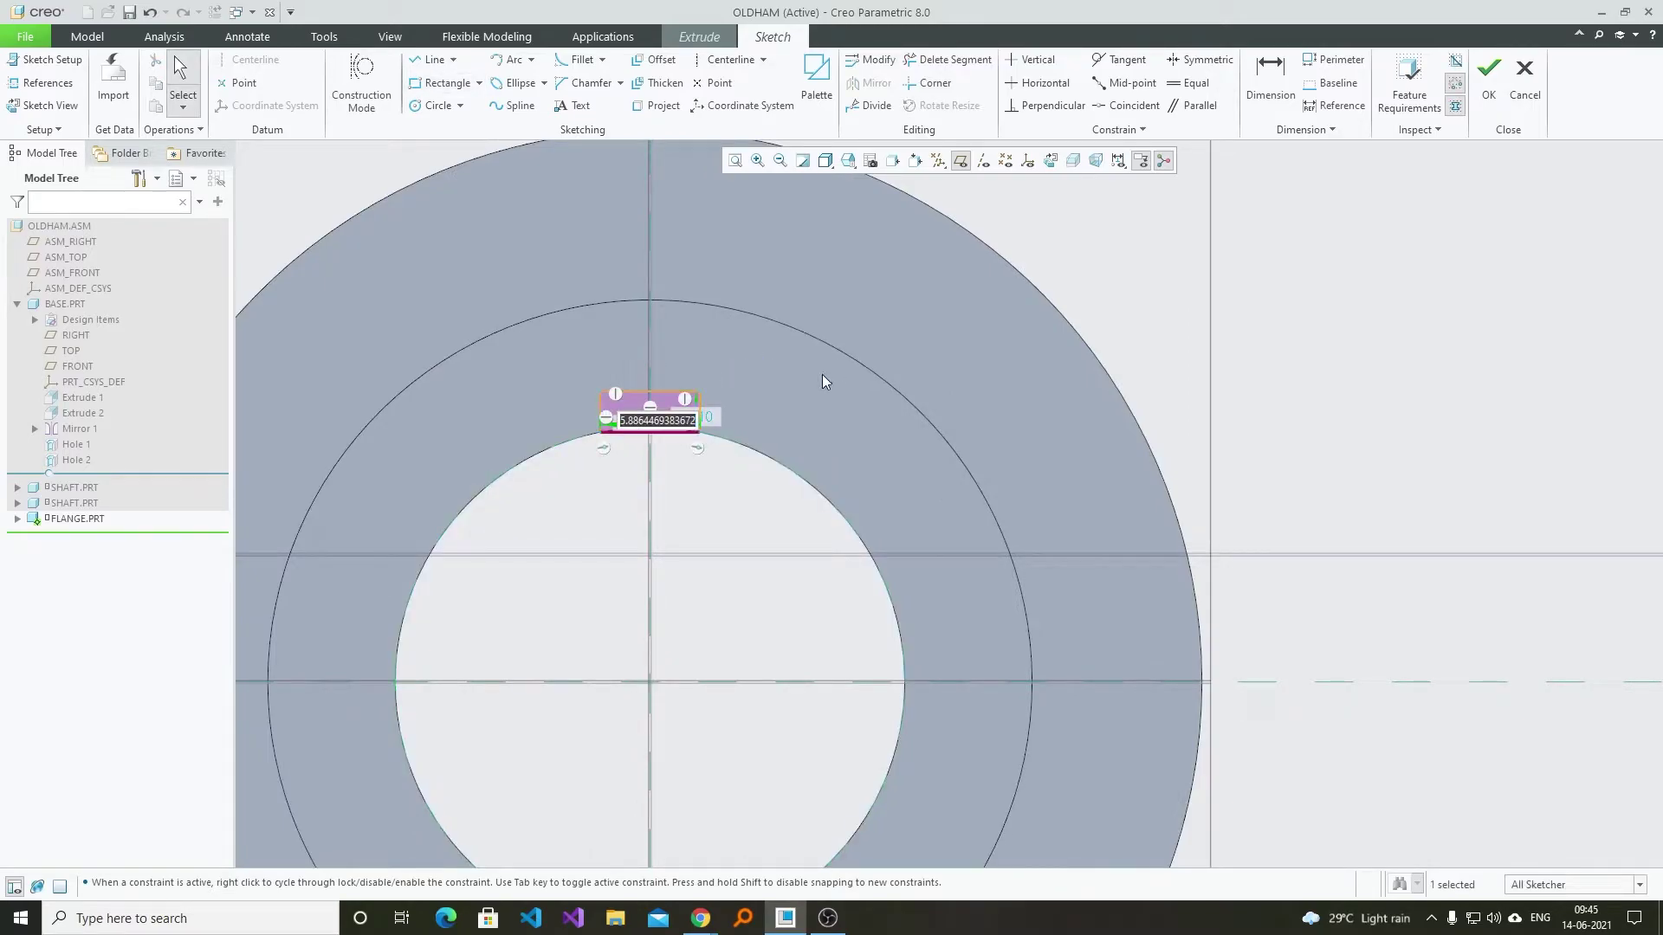
{"action": "type", "text": "1"}
{"action": "key", "text": "Return"}
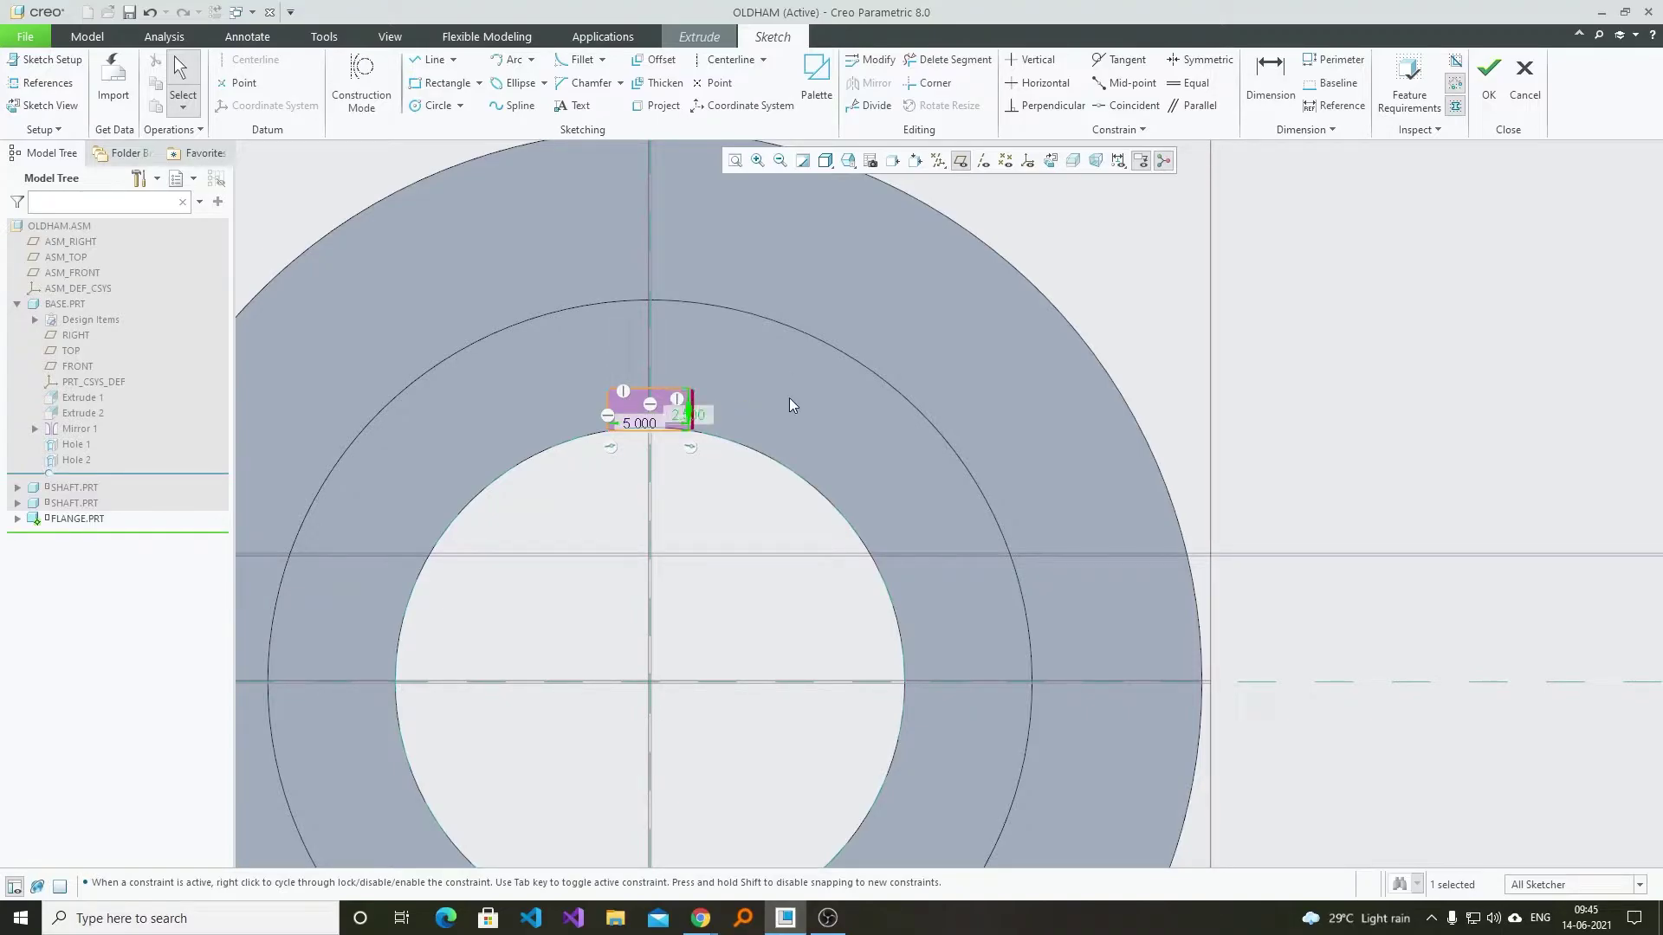
{"action": "left_click", "coordinate": [1489, 78]}
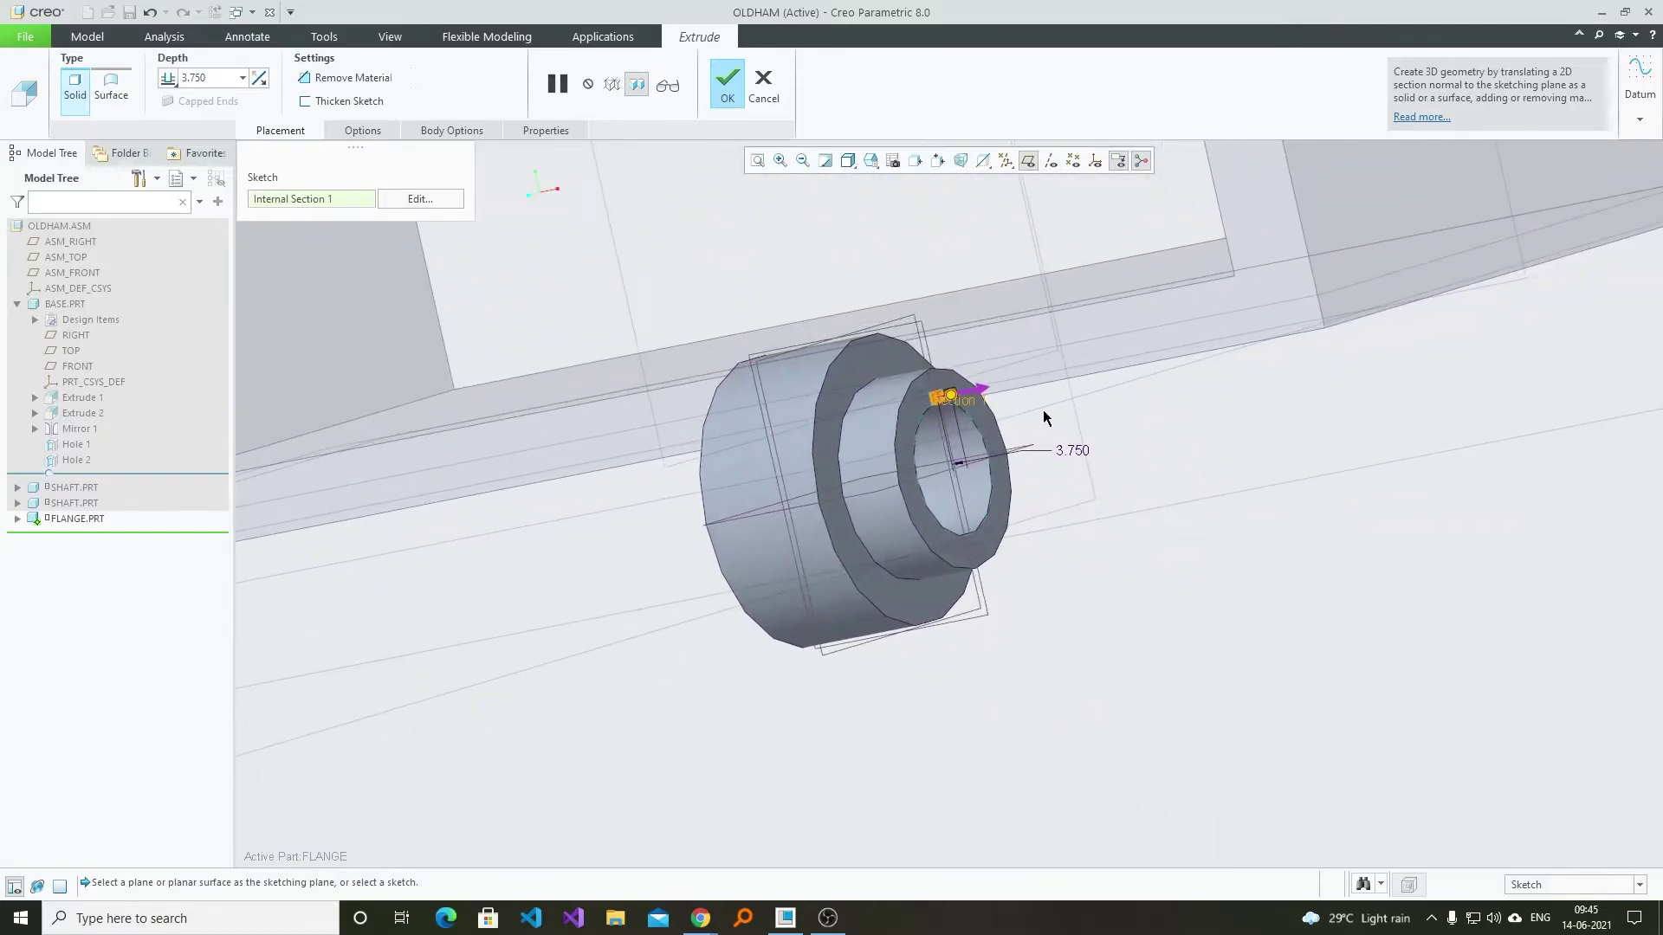
- Extrude the keyway rectangle 15 into the hub as a material-removing cut and accept the feature
{"action": "scroll", "coordinate": [1043, 417], "scroll_direction": "up", "scroll_amount": 3}
{"action": "left_click_drag", "start_coordinate": [898, 433], "coordinate": [763, 454]}
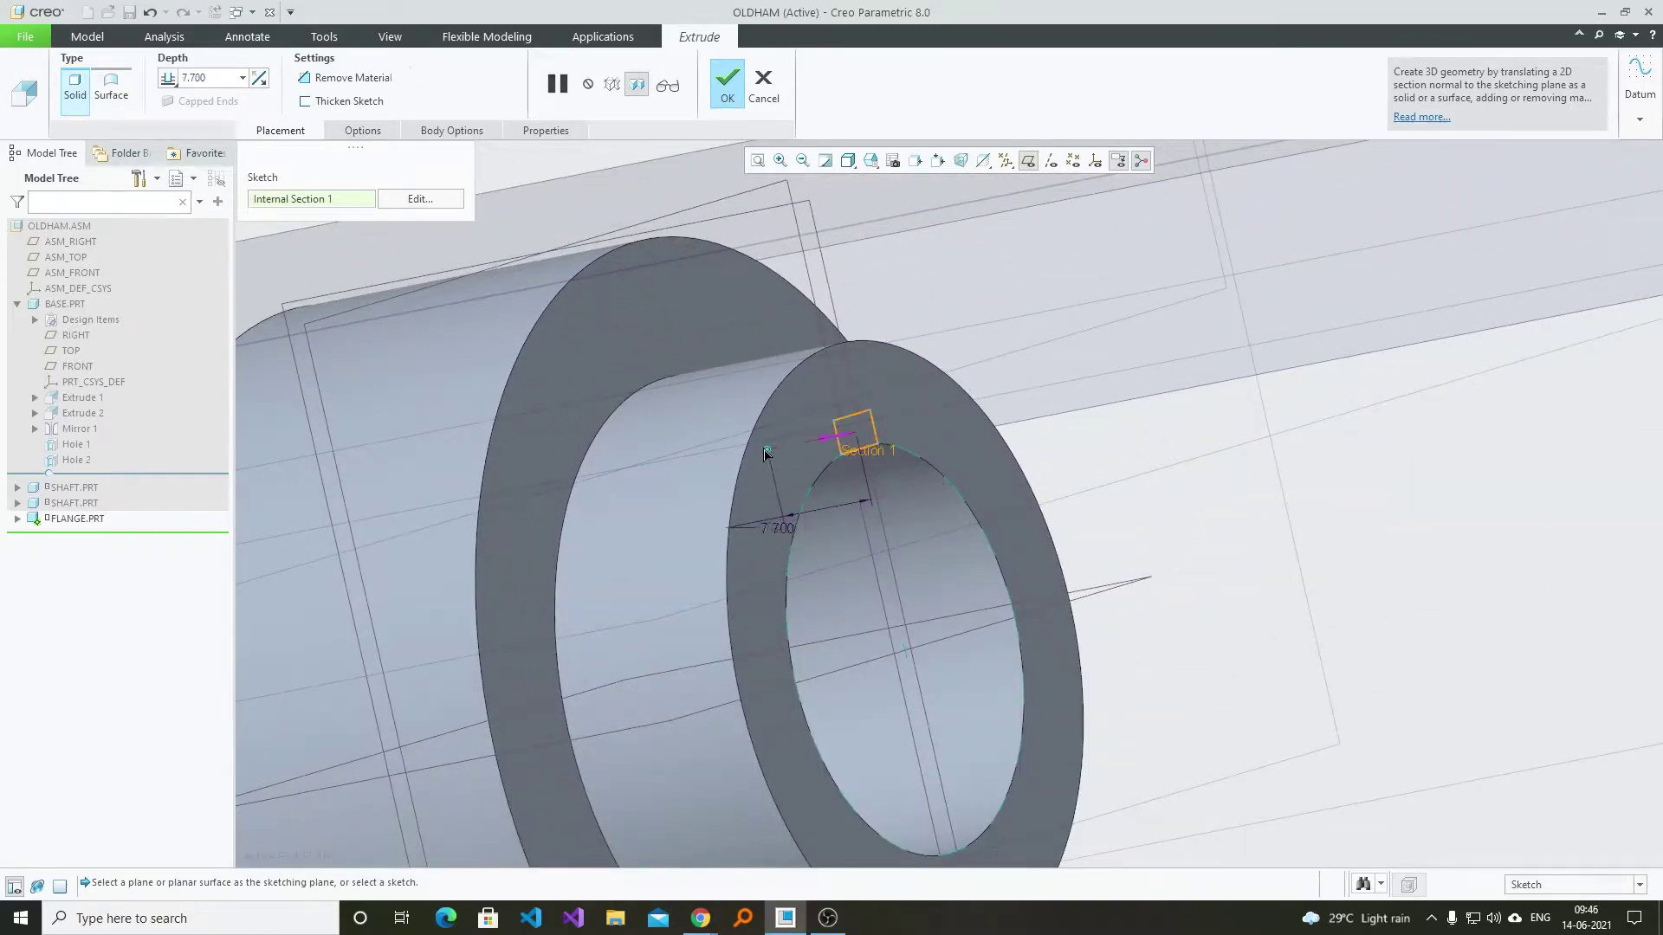
{"action": "double_click", "coordinate": [776, 530]}
{"action": "type", "text": "15"}
{"action": "key", "text": "Return"}
{"action": "scroll", "coordinate": [869, 434], "scroll_direction": "up", "scroll_amount": 5}
{"action": "middle_click_drag", "start_coordinate": [870, 434], "coordinate": [980, 597]}
{"action": "scroll", "coordinate": [1002, 534], "scroll_direction": "down", "scroll_amount": 5}
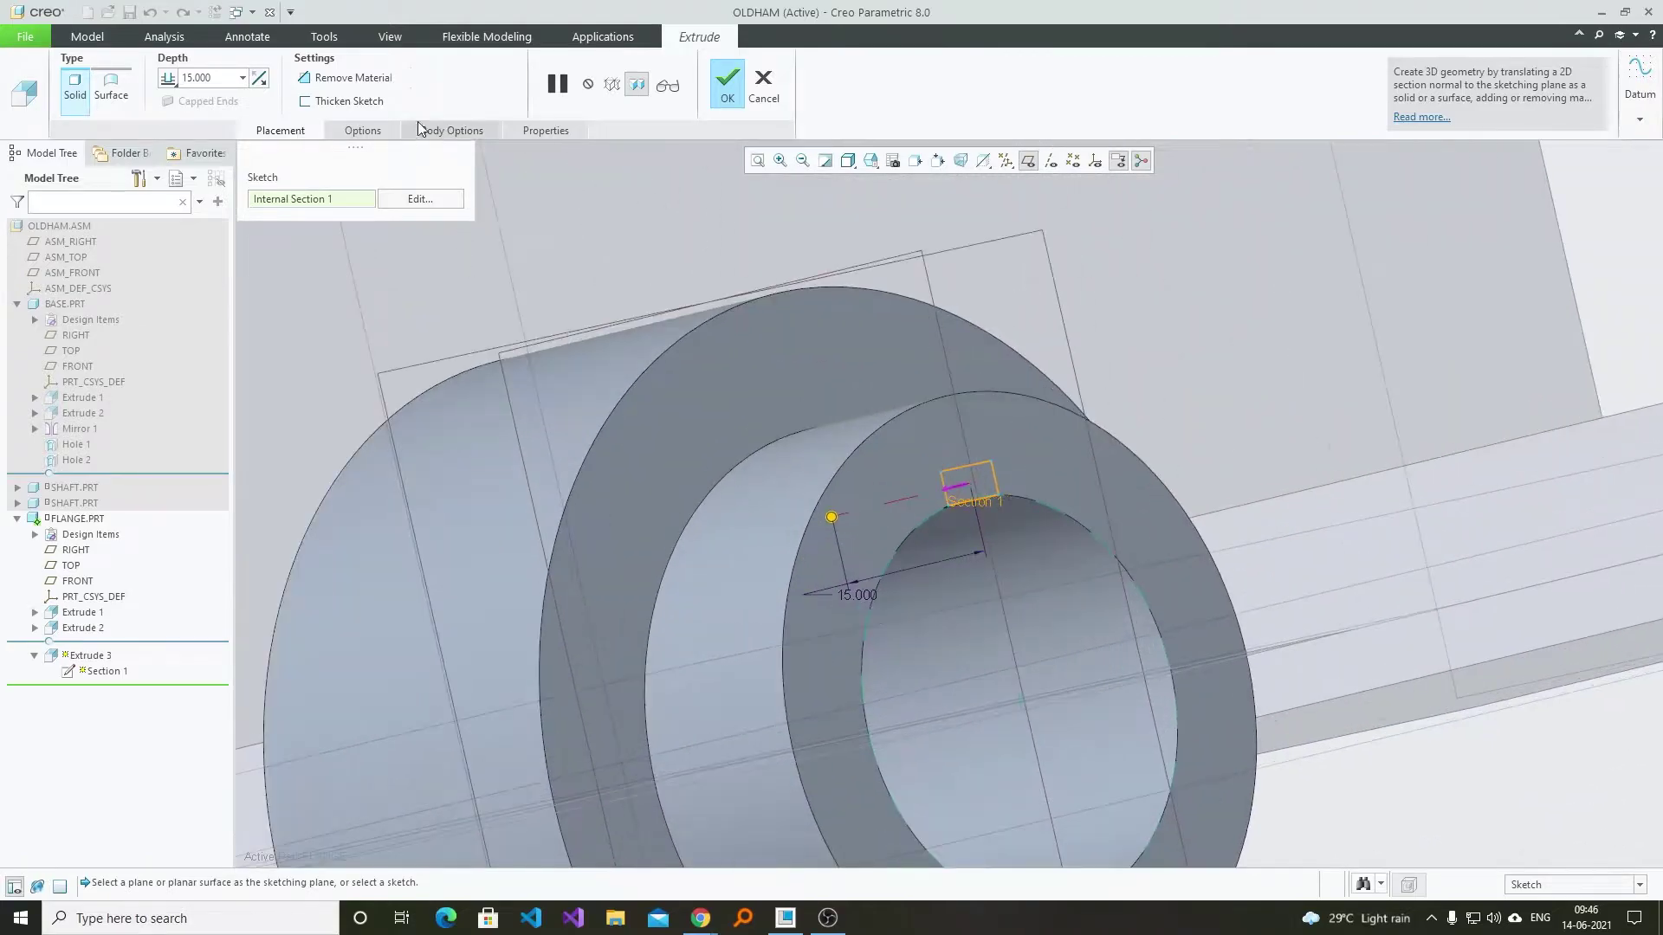
{"action": "left_click", "coordinate": [361, 76]}
{"action": "scroll", "coordinate": [864, 433], "scroll_direction": "down", "scroll_amount": 3}
{"action": "left_click", "coordinate": [751, 91]}
- Reactivate the top-level OLDHAM assembly and hide the datum planes
{"action": "scroll", "coordinate": [863, 433], "scroll_direction": "down", "scroll_amount": 4}
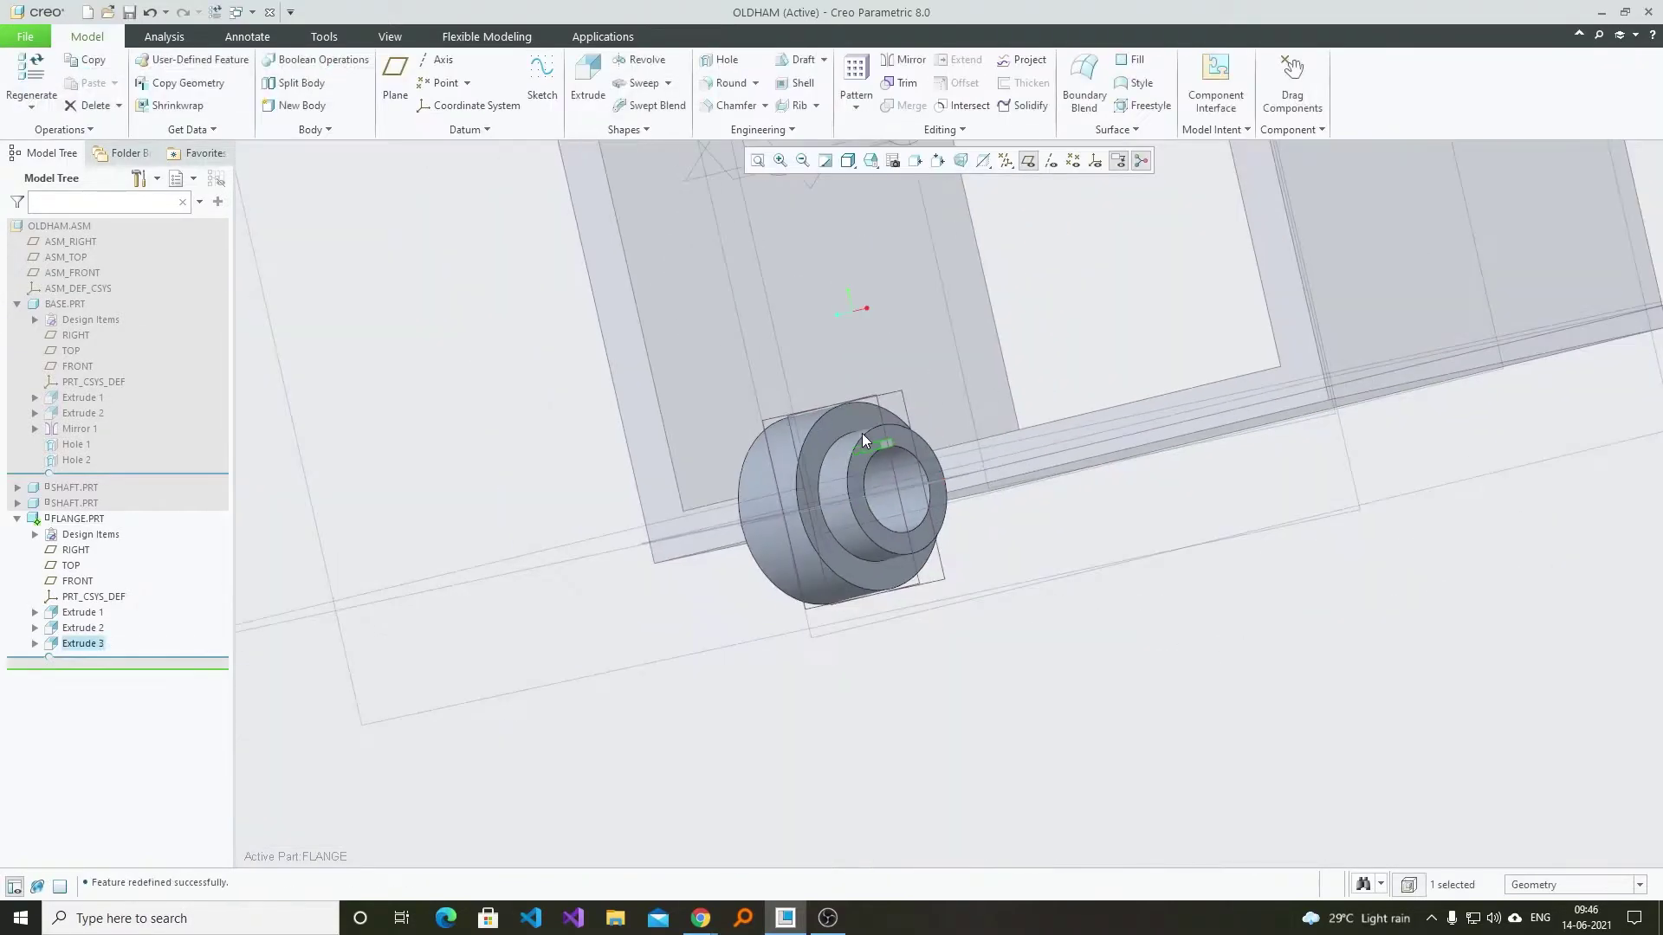
{"action": "scroll", "coordinate": [862, 434], "scroll_direction": "up", "scroll_amount": 2}
{"action": "left_click", "coordinate": [76, 225]}
{"action": "left_click", "coordinate": [91, 149]}
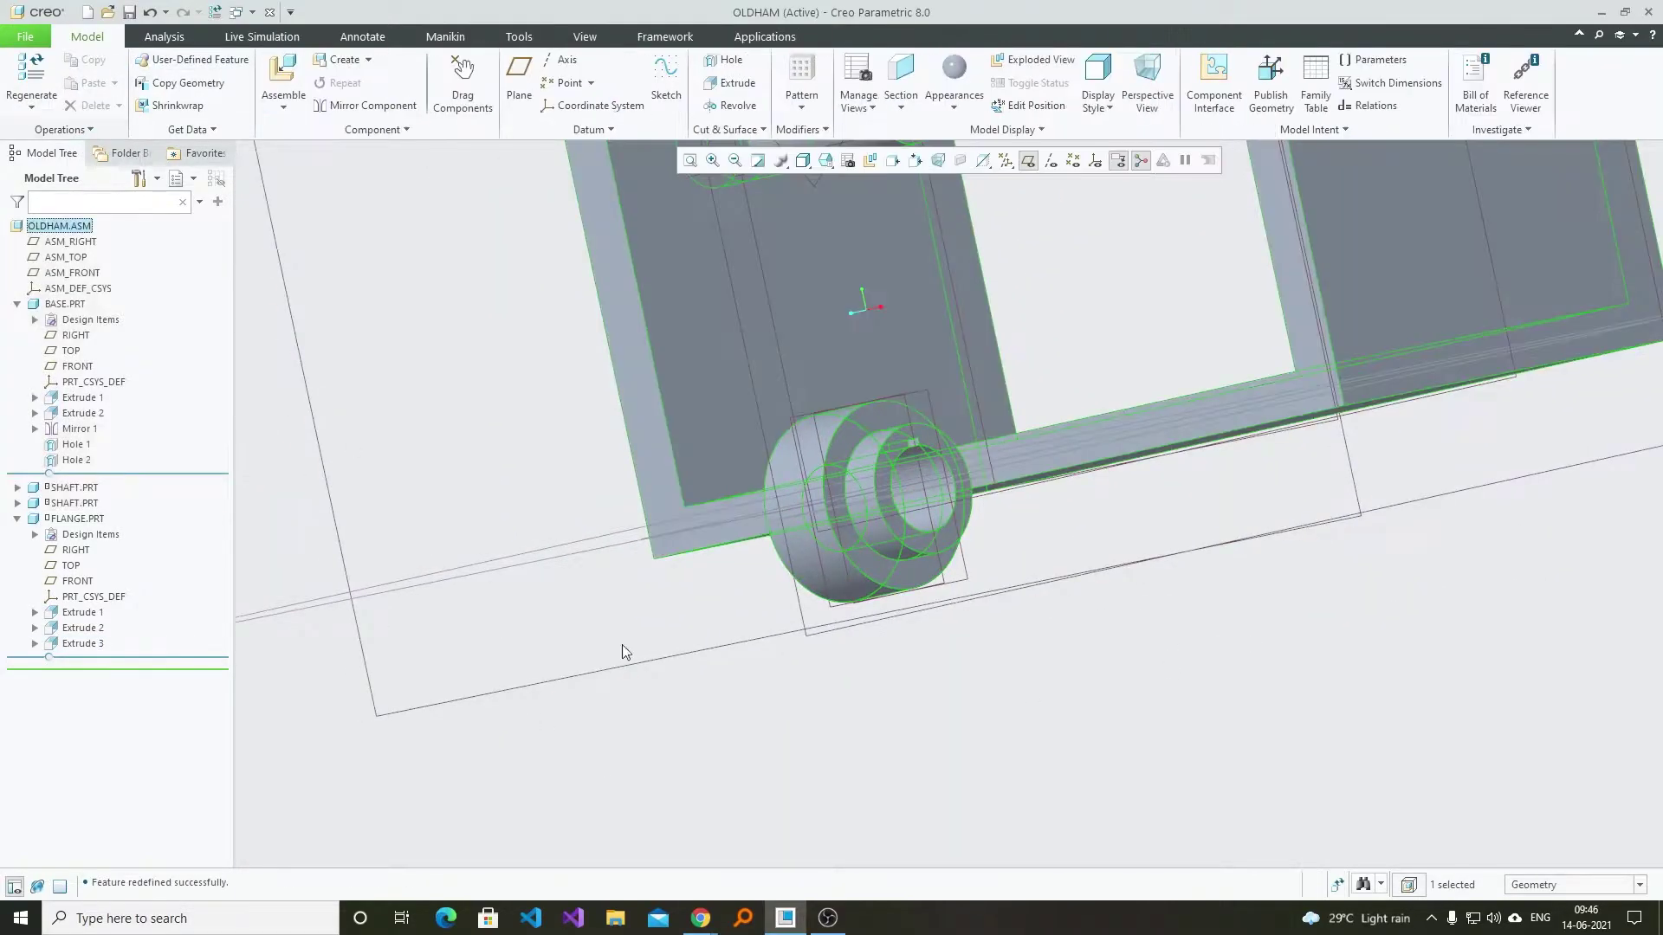
{"action": "left_click", "coordinate": [722, 698]}
{"action": "scroll", "coordinate": [748, 700], "scroll_direction": "up", "scroll_amount": 4}
{"action": "middle_click_drag", "start_coordinate": [748, 699], "coordinate": [1093, 208]}
{"action": "left_click", "coordinate": [1028, 160]}
- Activate the Flange part again and open an extrude sketch on its large end face, opposite the hub
{"action": "scroll", "coordinate": [994, 665], "scroll_direction": "up", "scroll_amount": 6}
{"action": "scroll", "coordinate": [1085, 563], "scroll_direction": "down", "scroll_amount": 5}
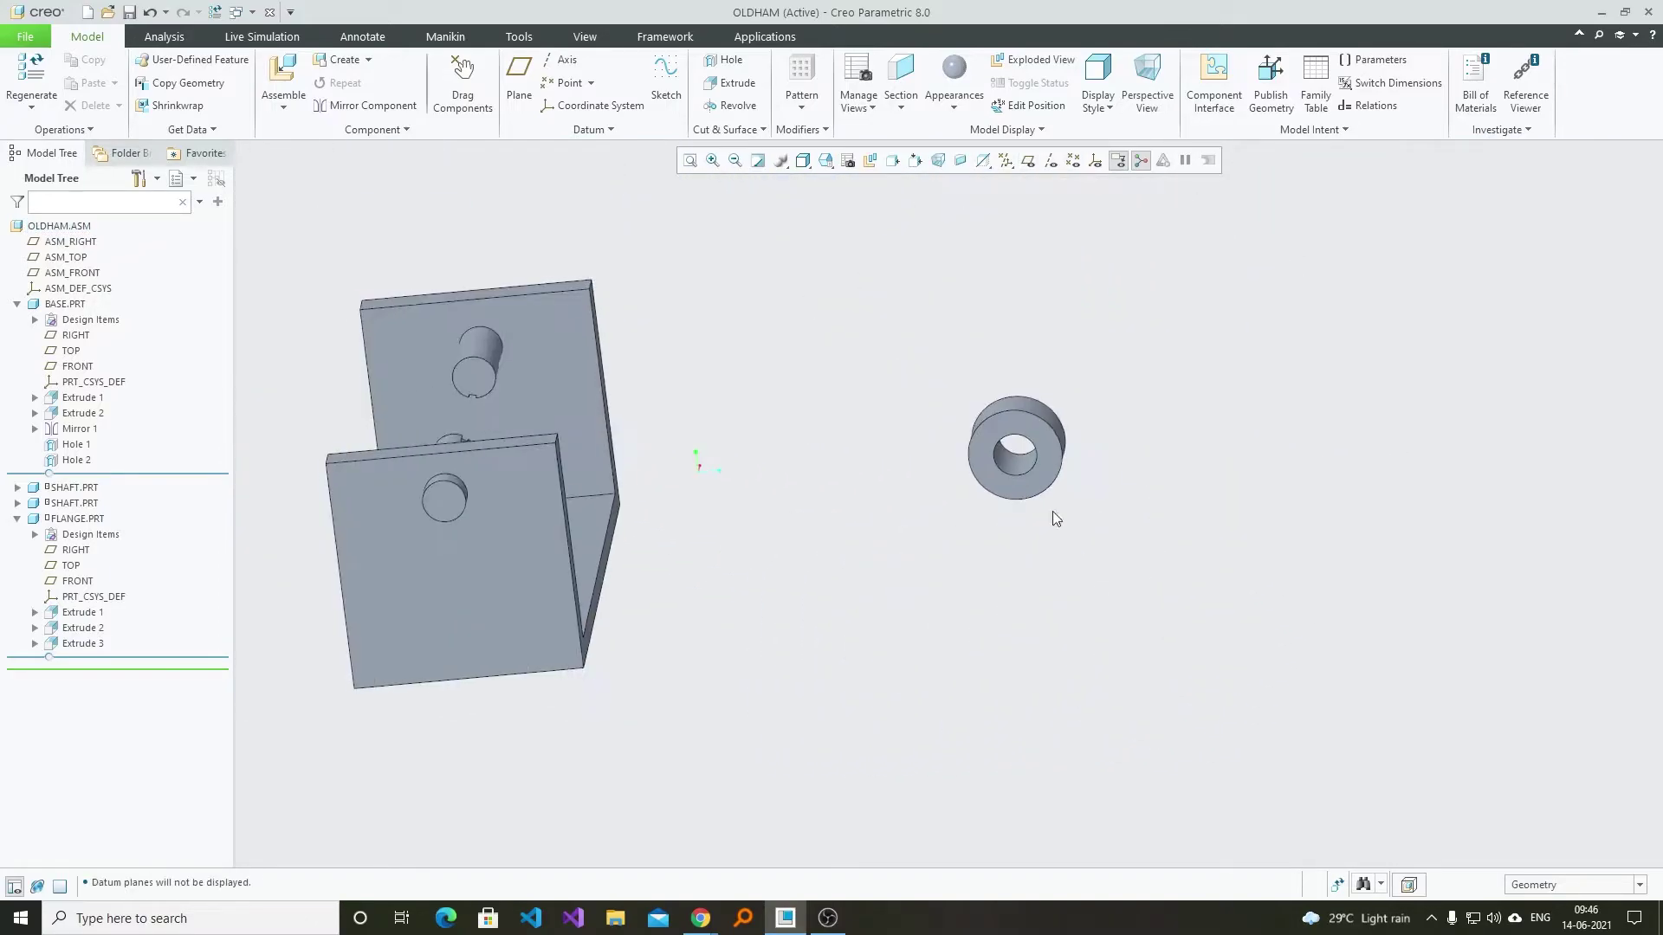
{"action": "scroll", "coordinate": [1069, 479], "scroll_direction": "up", "scroll_amount": 3}
{"action": "scroll", "coordinate": [1072, 486], "scroll_direction": "up", "scroll_amount": 2}
{"action": "scroll", "coordinate": [1072, 486], "scroll_direction": "down", "scroll_amount": 5}
{"action": "mouse_move", "coordinate": [1072, 486]}
{"action": "middle_mouse_down"}
{"action": "mouse_move", "coordinate": [1085, 505]}
{"action": "mouse_move", "coordinate": [1265, 464]}
{"action": "mouse_move", "coordinate": [1188, 412]}
{"action": "mouse_move", "coordinate": [1152, 423]}
{"action": "middle_mouse_up"}
{"action": "scroll", "coordinate": [1264, 464], "scroll_direction": "down", "scroll_amount": 3}
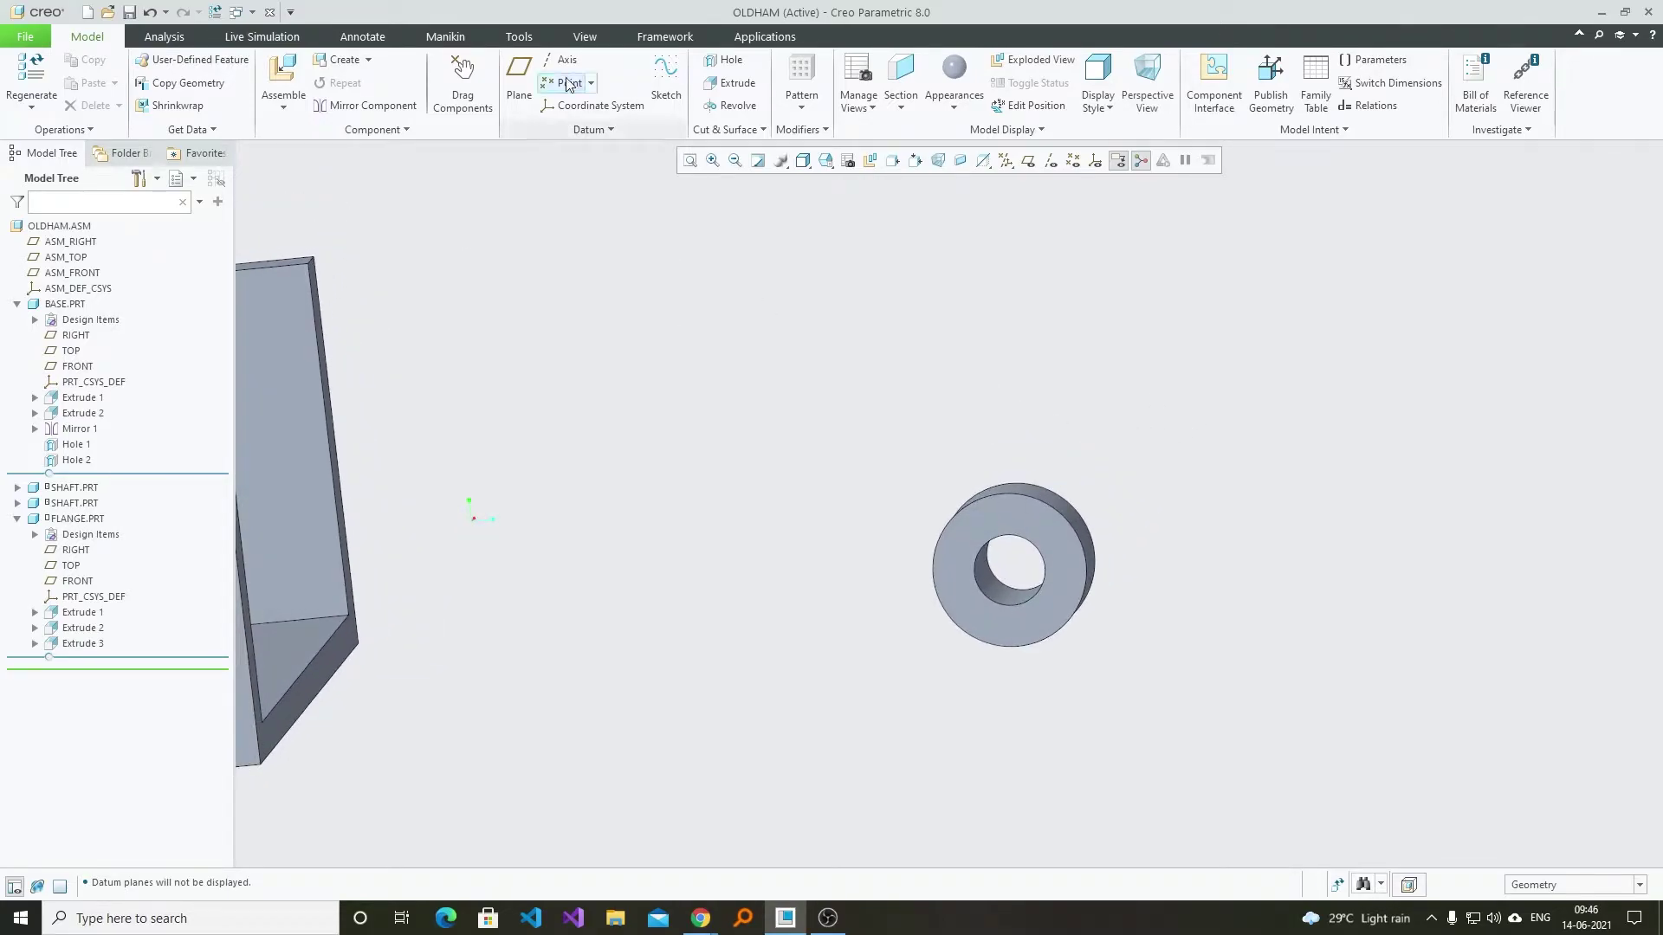
{"action": "left_click", "coordinate": [990, 514]}
{"action": "left_click", "coordinate": [1011, 419]}
{"action": "left_click", "coordinate": [587, 76]}
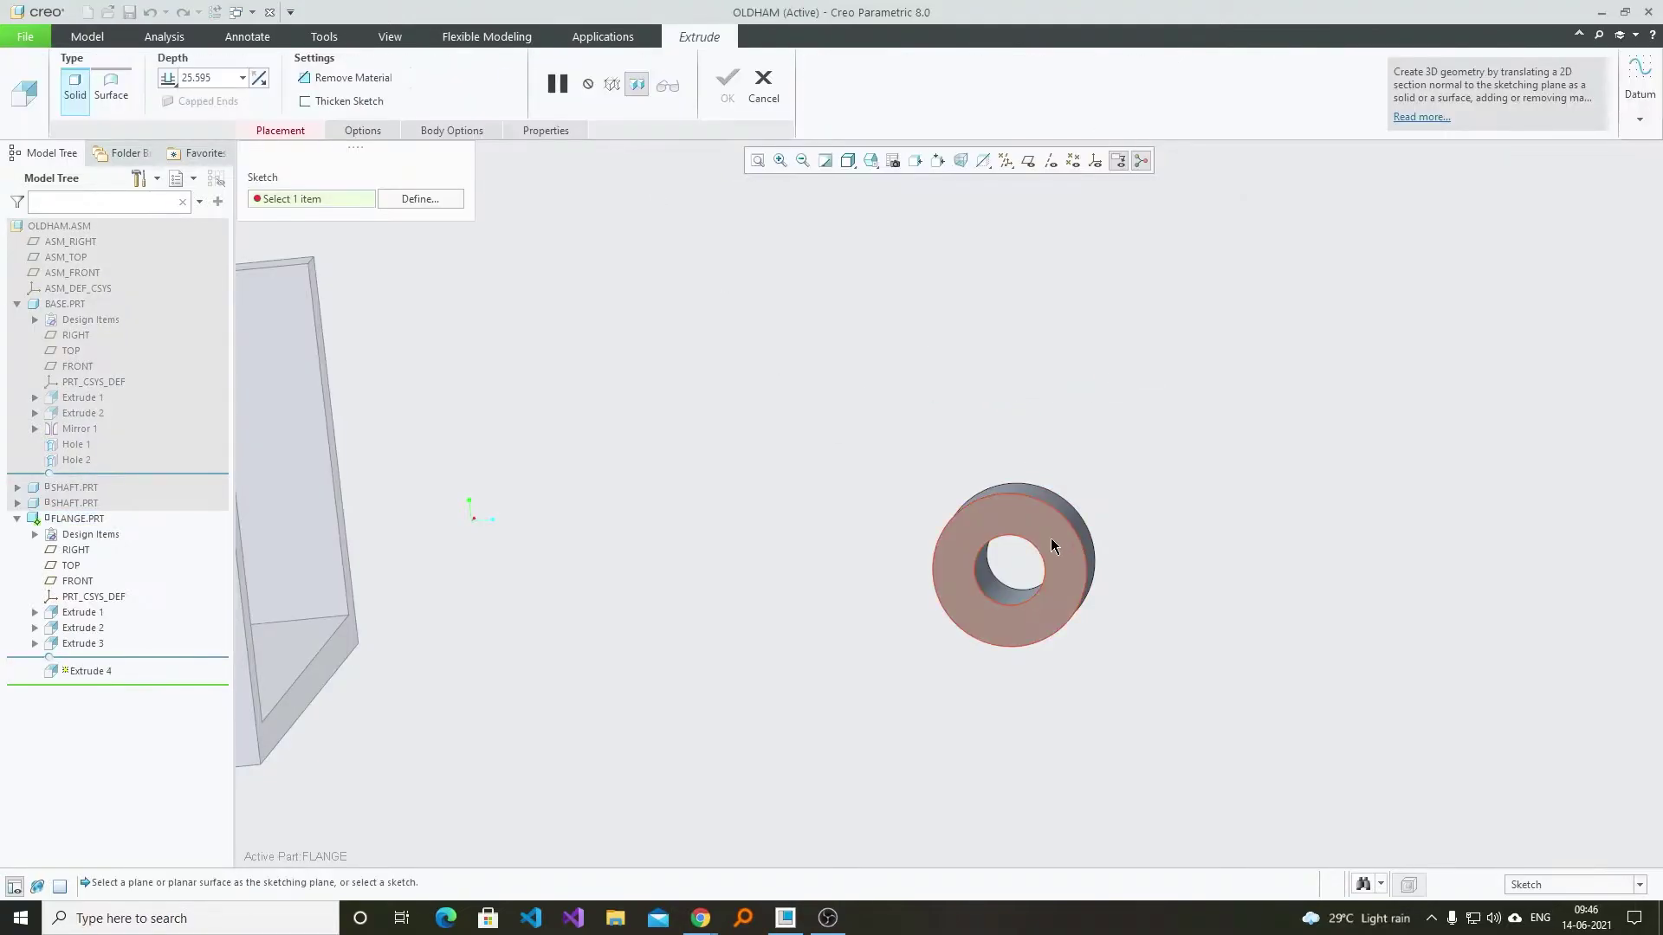
{"action": "left_click", "coordinate": [1050, 541]}
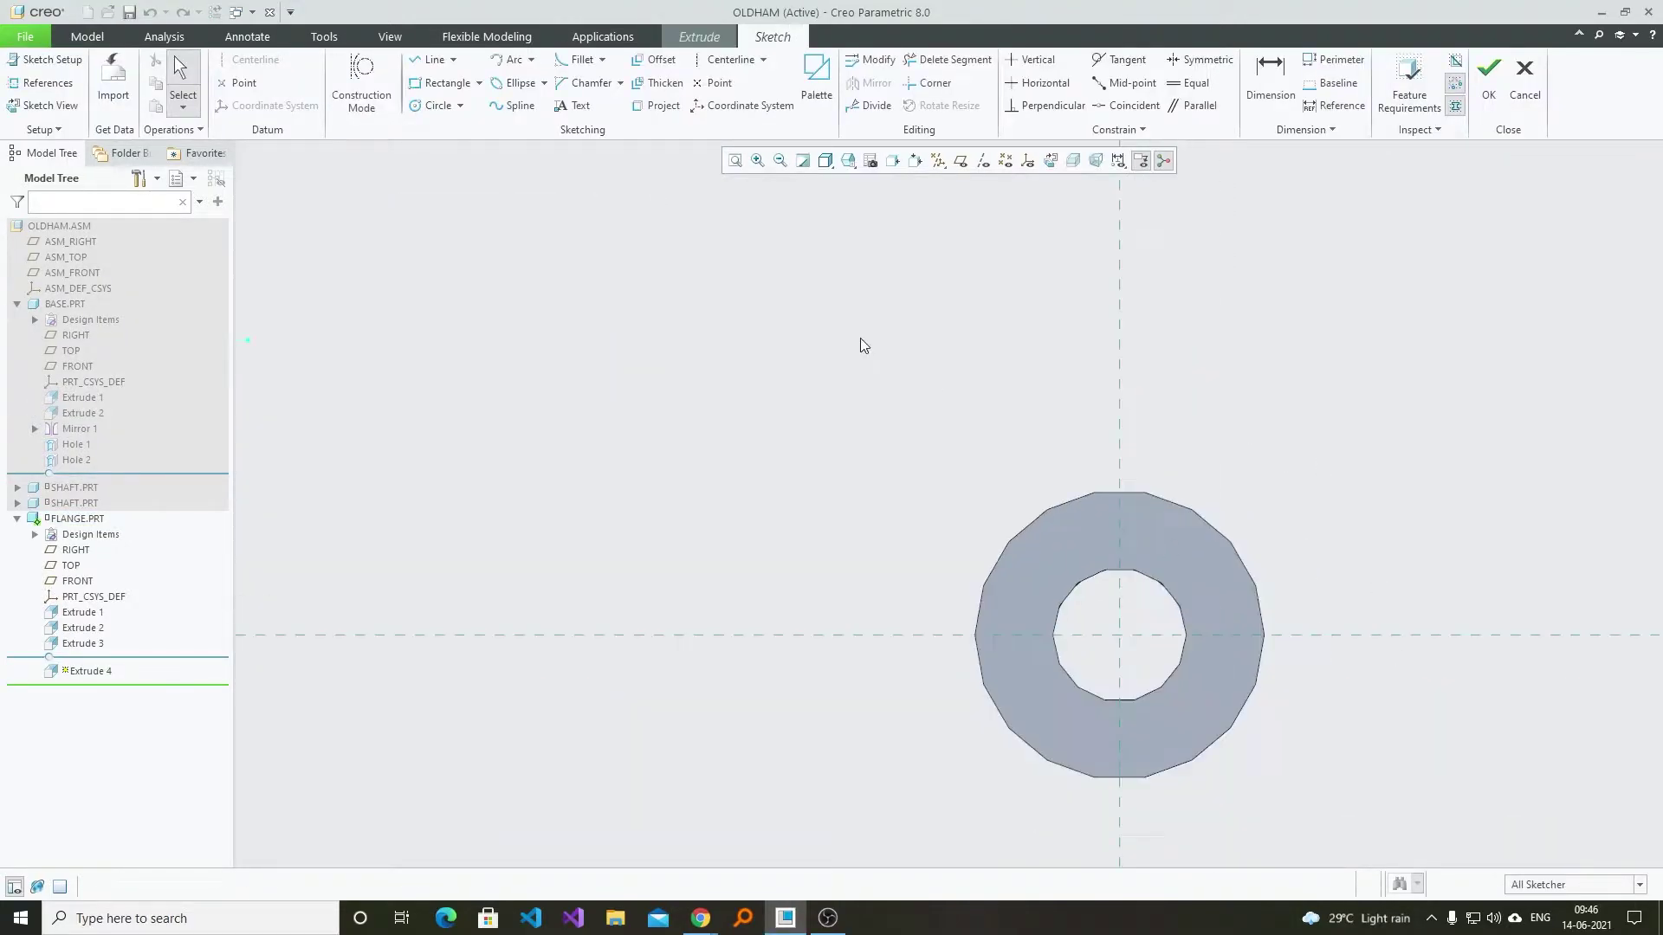
- Sketch a center rectangle about 14.7 wide and 70.5 high, centered on the flange's bore
{"action": "left_click", "coordinate": [479, 83]}
{"action": "left_click", "coordinate": [459, 148]}
{"action": "left_click", "coordinate": [1033, 583]}
{"action": "middle_click", "coordinate": [1291, 307]}
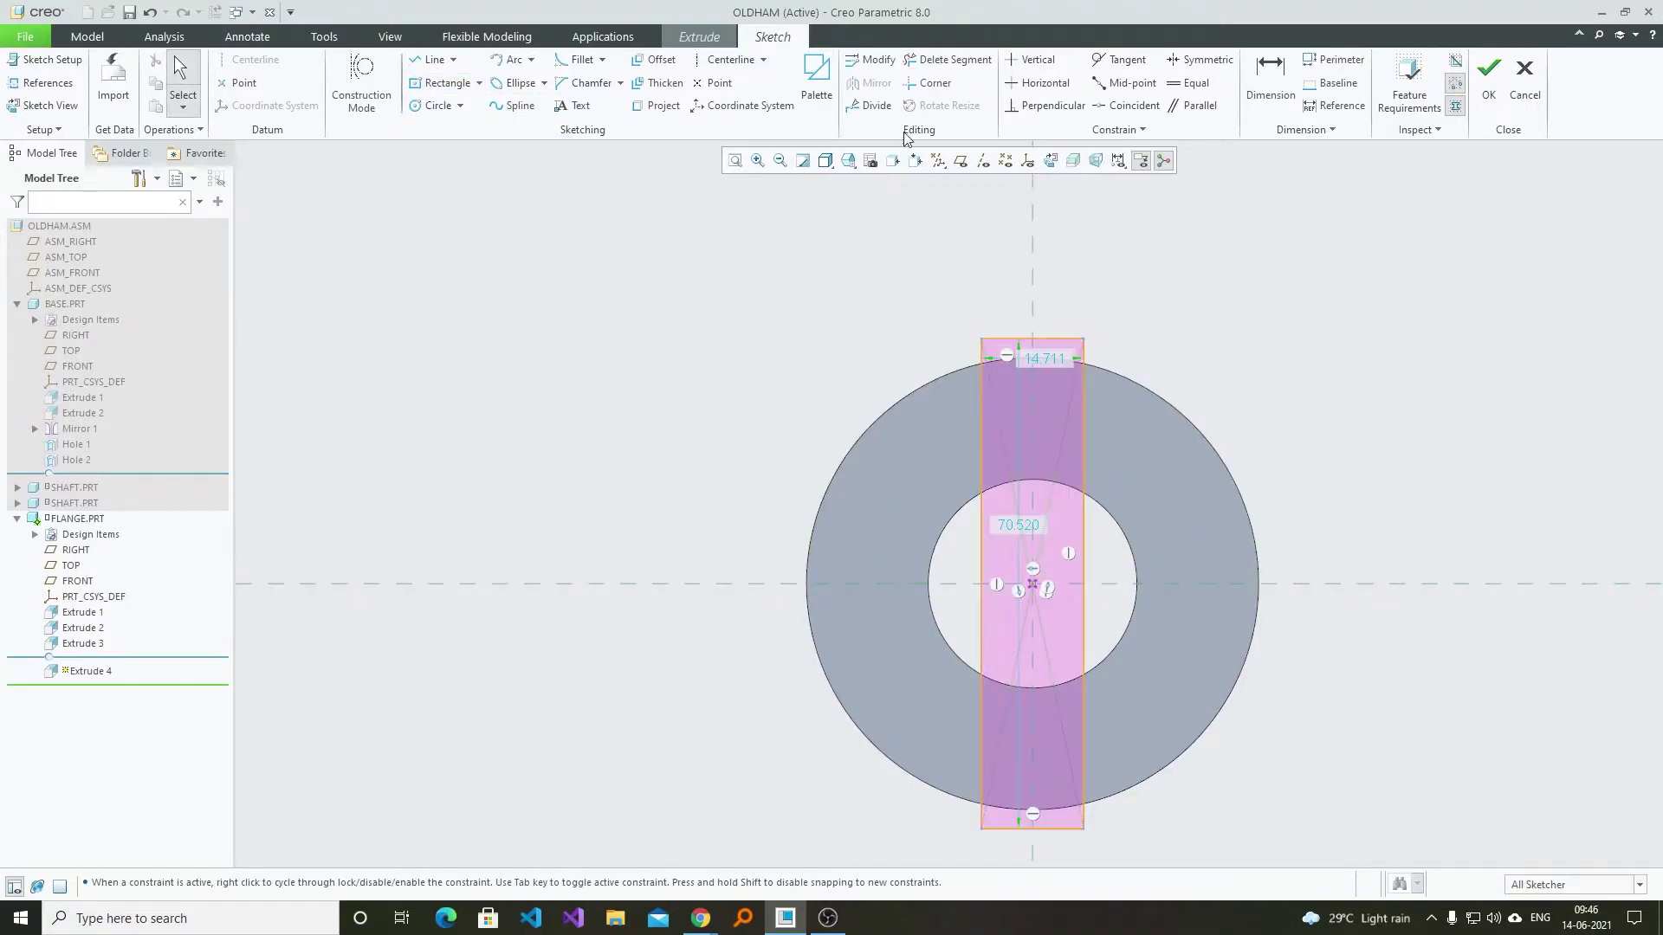
{"action": "left_click", "coordinate": [716, 82]}
{"action": "scroll", "coordinate": [1055, 294], "scroll_direction": "up", "scroll_amount": 4}
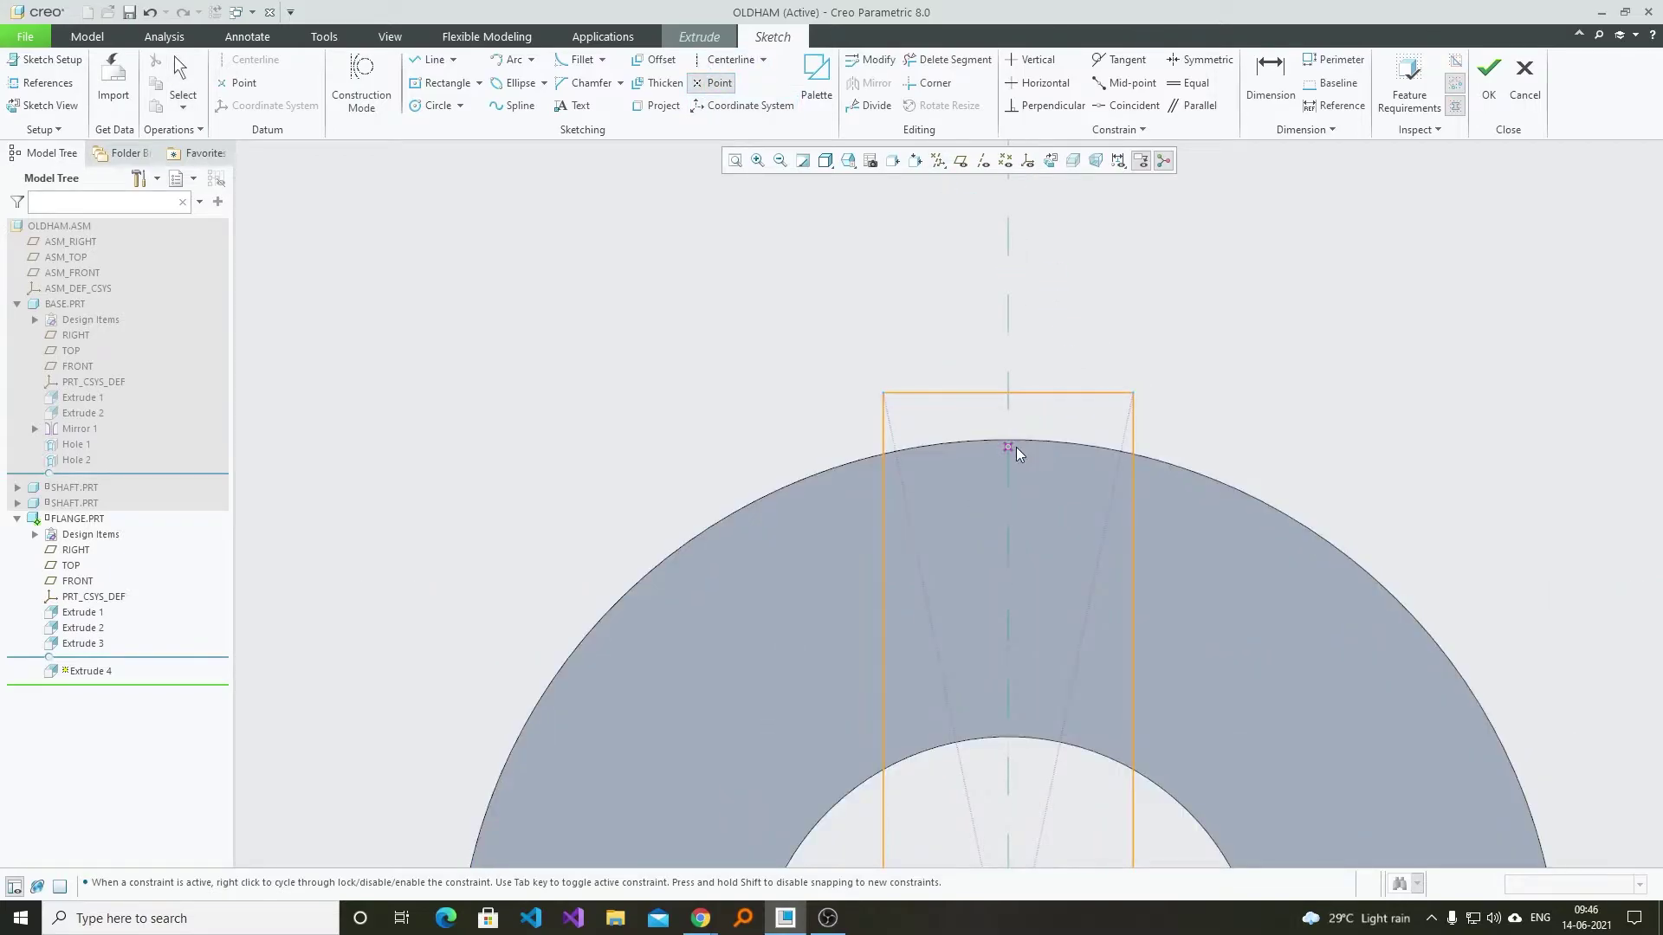
{"action": "key", "text": "ctrl+z"}
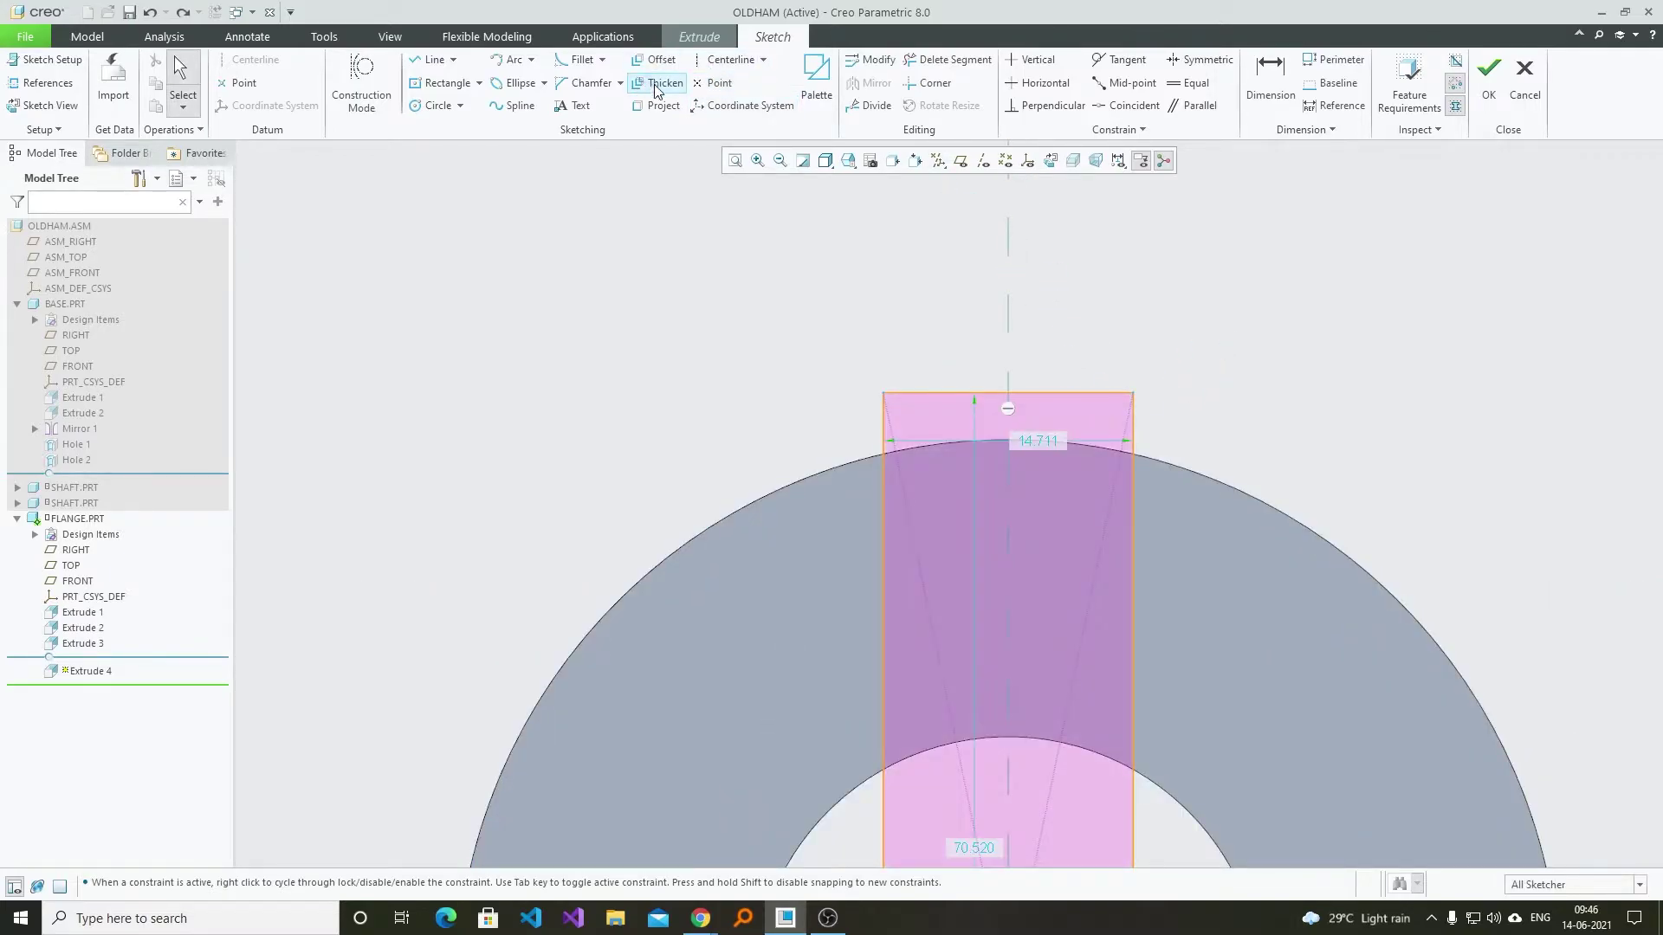
- Place a sketch point where the vertical reference meets the flange's outer edge and make the rectangle's top edge coincident with it
{"action": "left_click", "coordinate": [718, 84]}
{"action": "left_click", "coordinate": [1009, 441]}
{"action": "middle_click", "coordinate": [1171, 310]}
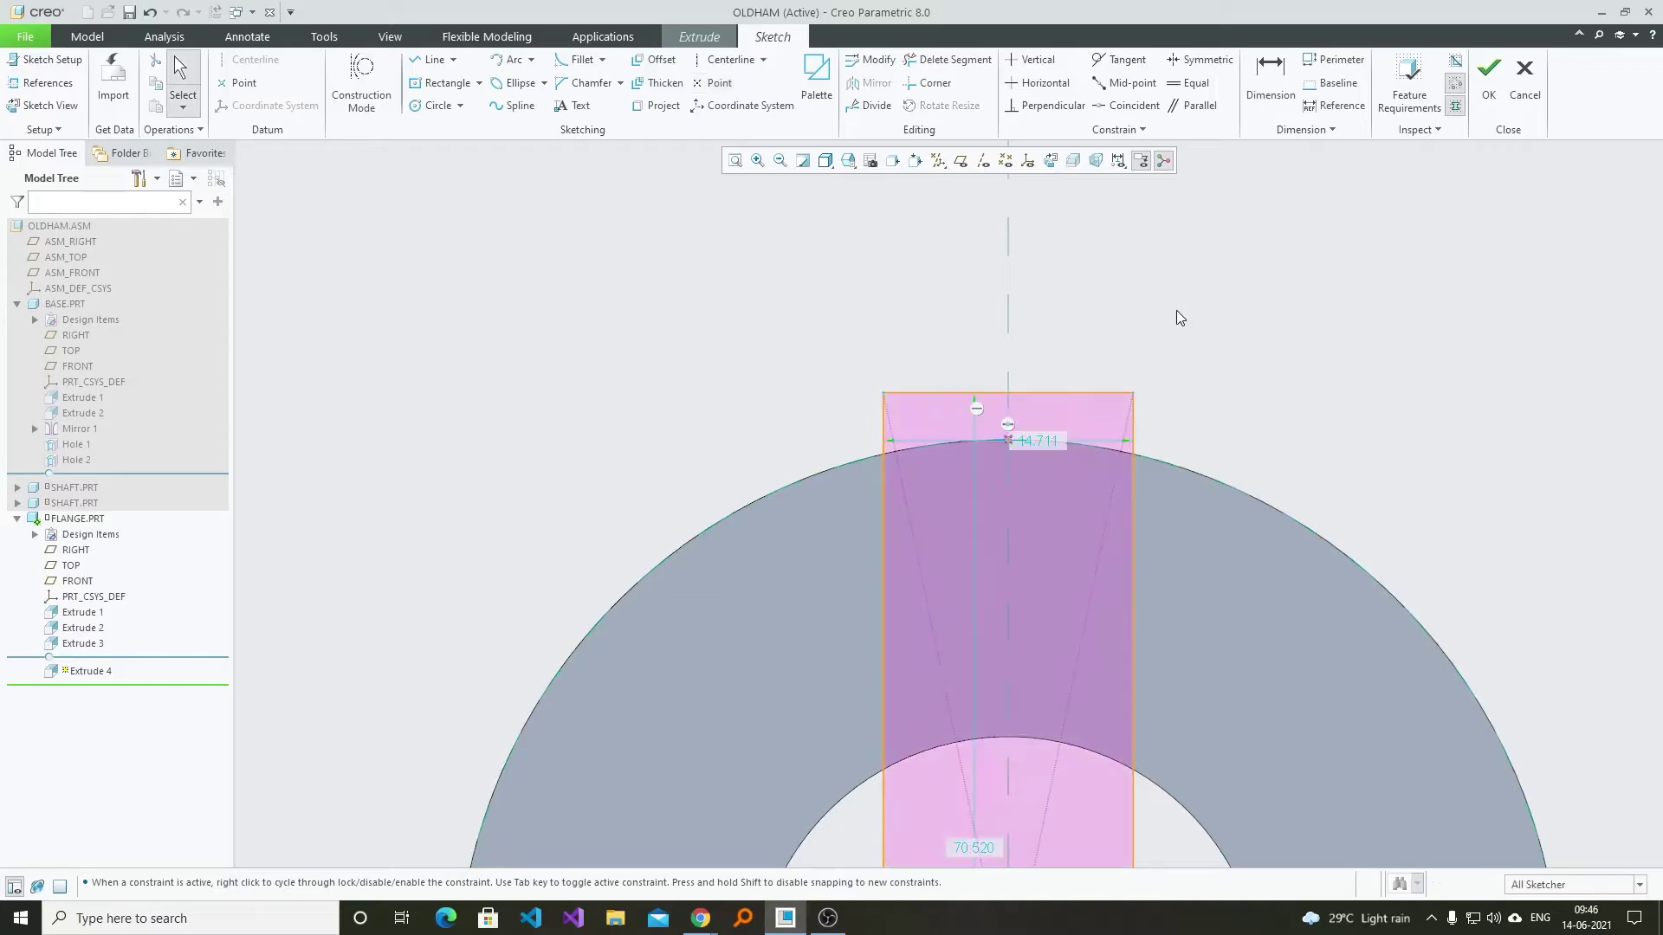
{"action": "left_click", "coordinate": [1108, 105]}
{"action": "left_click", "coordinate": [1045, 394]}
{"action": "left_click", "coordinate": [1007, 440]}
{"action": "scroll", "coordinate": [1176, 324], "scroll_direction": "up", "scroll_amount": 5}
{"action": "scroll", "coordinate": [1199, 351], "scroll_direction": "down", "scroll_amount": 3}
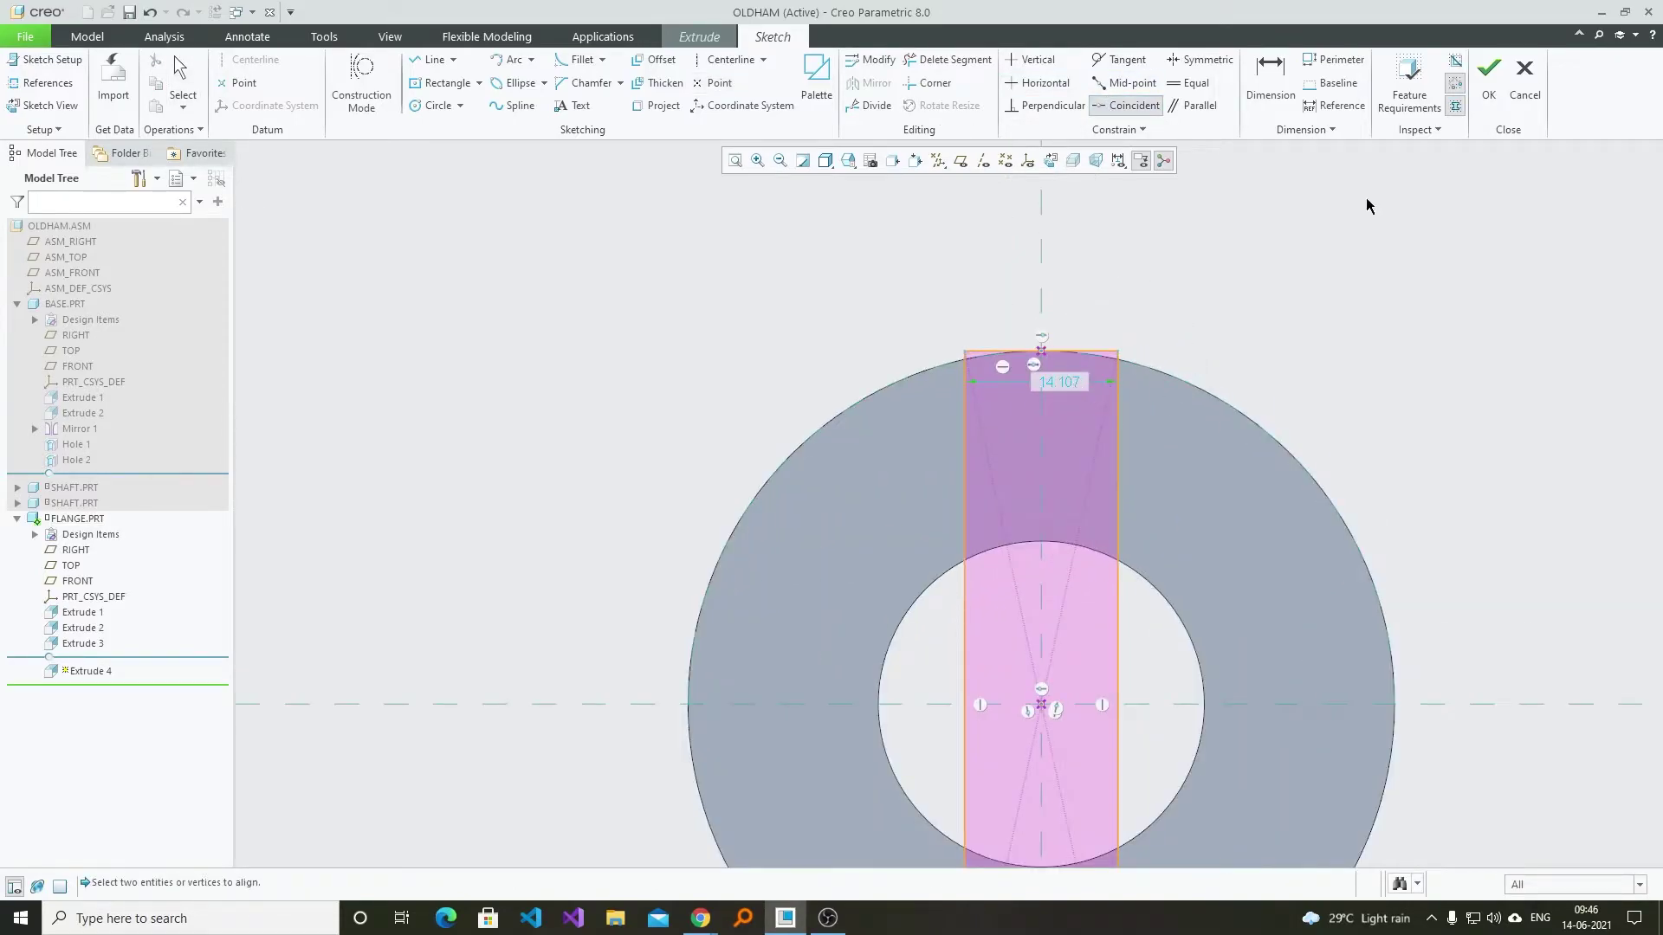
{"action": "middle_click", "coordinate": [1275, 249]}
- Set the rectangle's width to 15 and finish the sketch
{"action": "left_click", "coordinate": [1067, 385]}
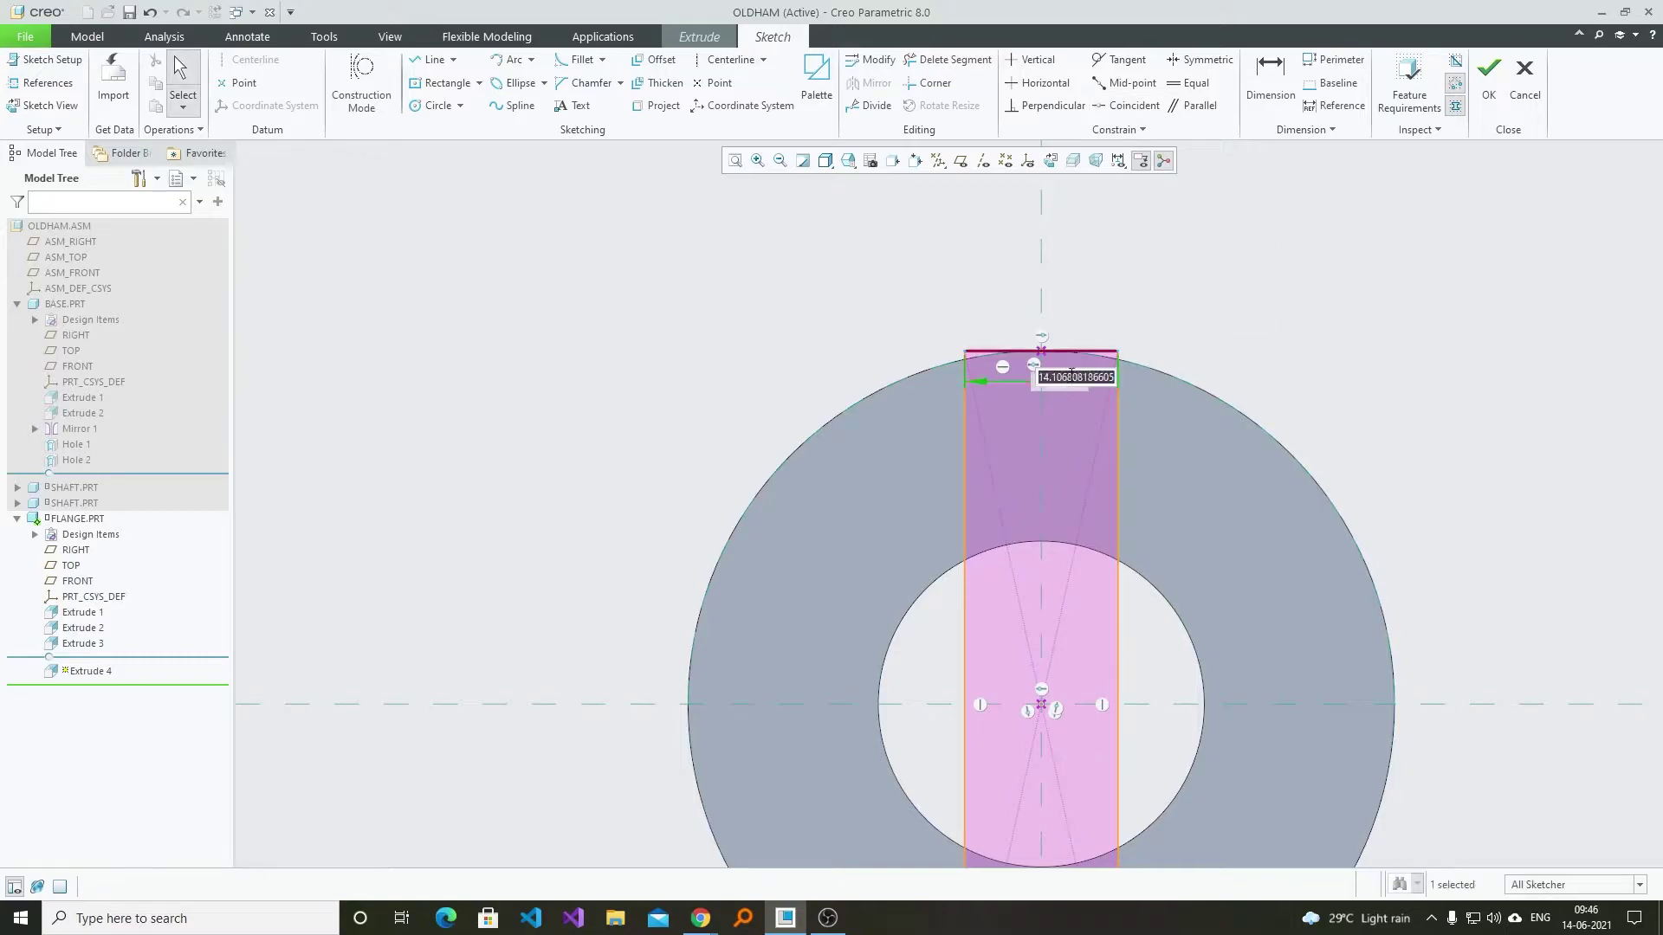
{"action": "type", "text": "15"}
{"action": "key", "text": "Return"}
{"action": "left_click", "coordinate": [1488, 78]}
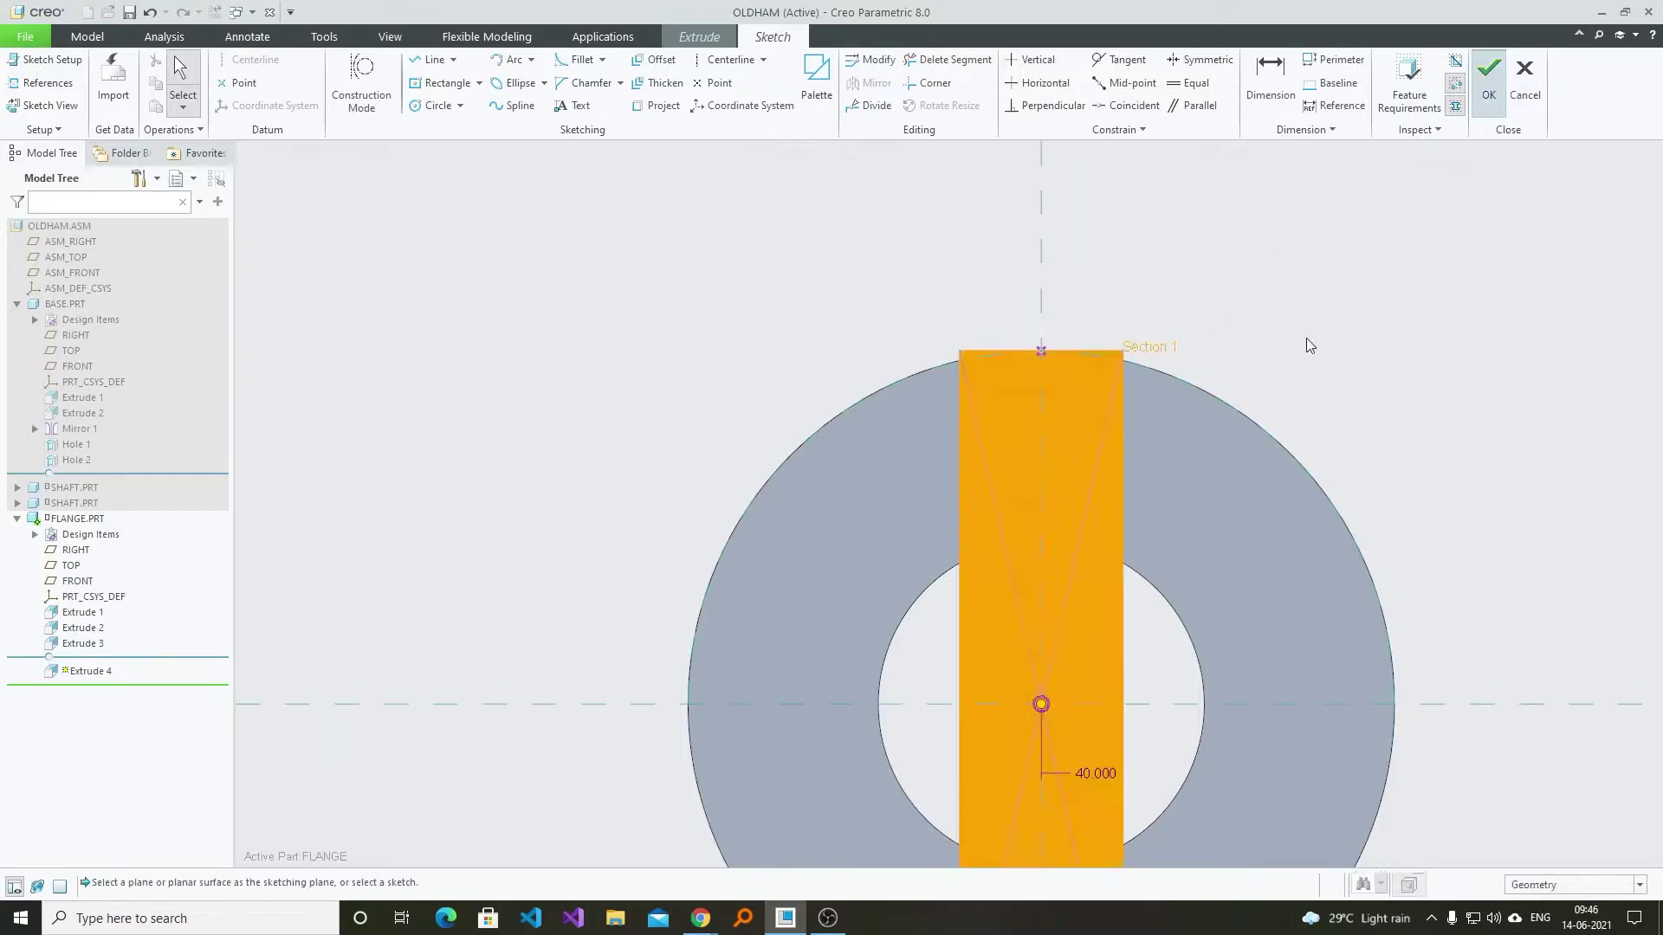
- Cut the sketched slot 10 deep into the flange, reversing the extrude direction and removing material
{"action": "double_click", "coordinate": [207, 75]}
{"action": "type", "text": "10"}
{"action": "key", "text": "Return"}
{"action": "middle_click_drag", "start_coordinate": [485, 381], "coordinate": [260, 290]}
{"action": "left_click", "coordinate": [259, 79]}
{"action": "middle_click_drag", "start_coordinate": [555, 260], "coordinate": [1170, 450]}
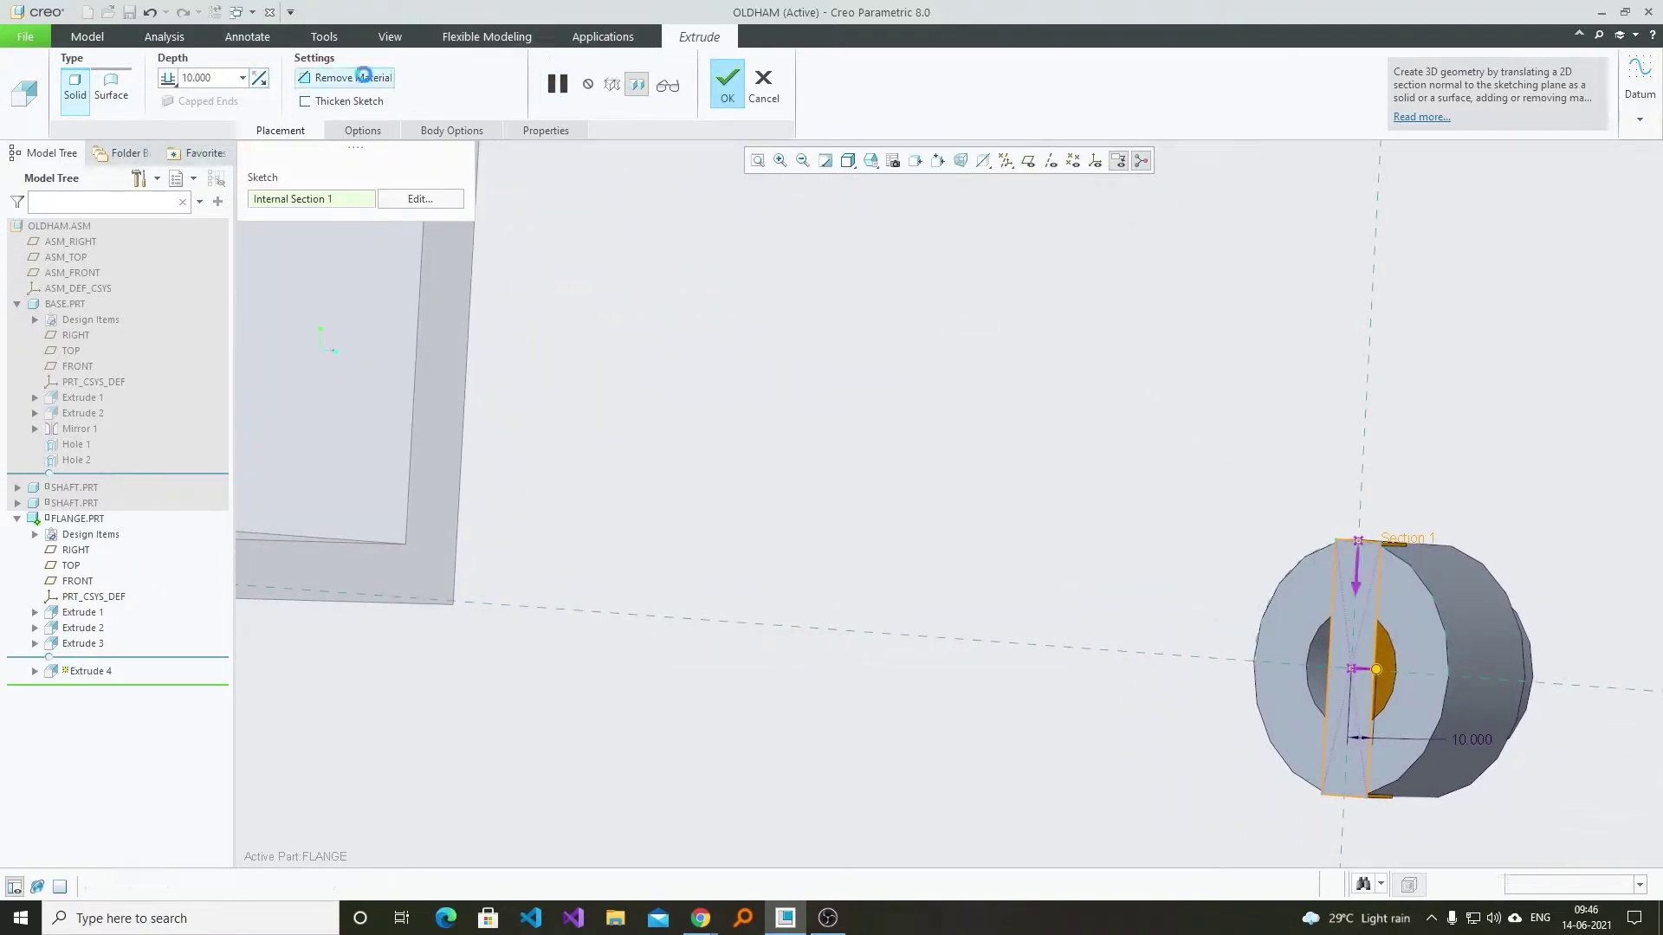
{"action": "left_click", "coordinate": [347, 78]}
{"action": "left_click", "coordinate": [728, 82]}
- Activate the top-level OLDHAM assembly and open the flange's placement definition for editing
{"action": "scroll", "coordinate": [948, 353], "scroll_direction": "down", "scroll_amount": 3}
{"action": "left_click", "coordinate": [59, 225]}
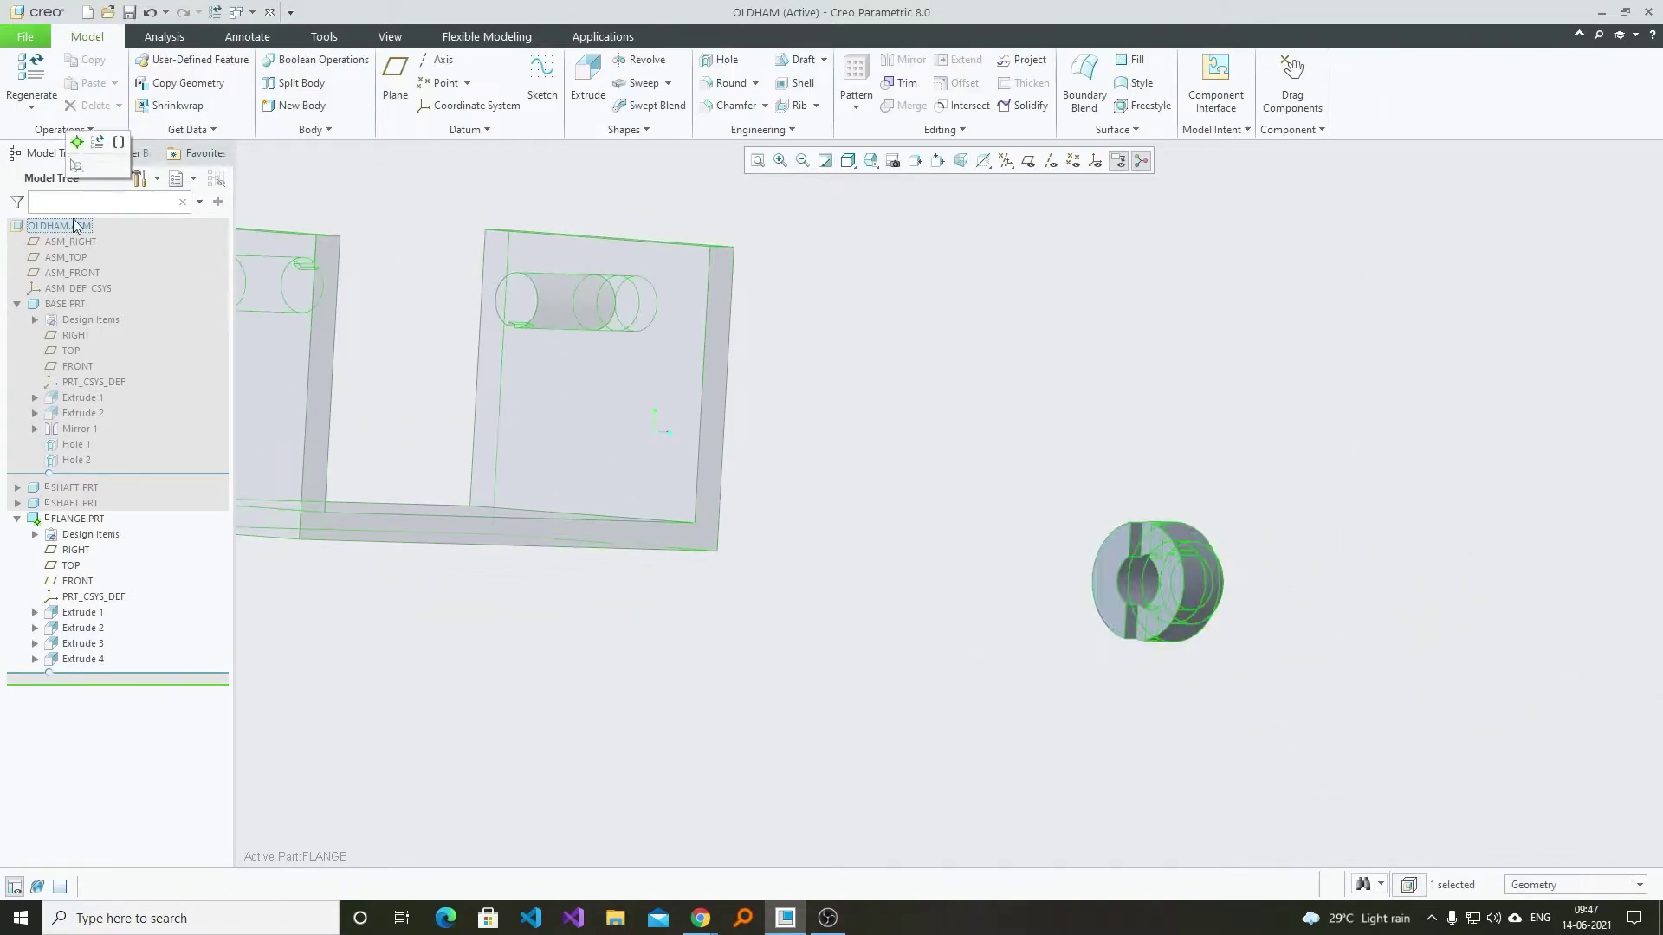
{"action": "left_click", "coordinate": [76, 141]}
{"action": "mouse_move", "coordinate": [1421, 537]}
{"action": "middle_mouse_down"}
{"action": "mouse_move", "coordinate": [1366, 601]}
{"action": "mouse_move", "coordinate": [1269, 613]}
{"action": "middle_mouse_up"}
{"action": "scroll", "coordinate": [1285, 583], "scroll_direction": "down", "scroll_amount": 4}
{"action": "scroll", "coordinate": [1351, 589], "scroll_direction": "up", "scroll_amount": 4}
{"action": "scroll", "coordinate": [1267, 610], "scroll_direction": "up", "scroll_amount": 1}
{"action": "middle_click_drag", "start_coordinate": [1176, 508], "coordinate": [1215, 493]}
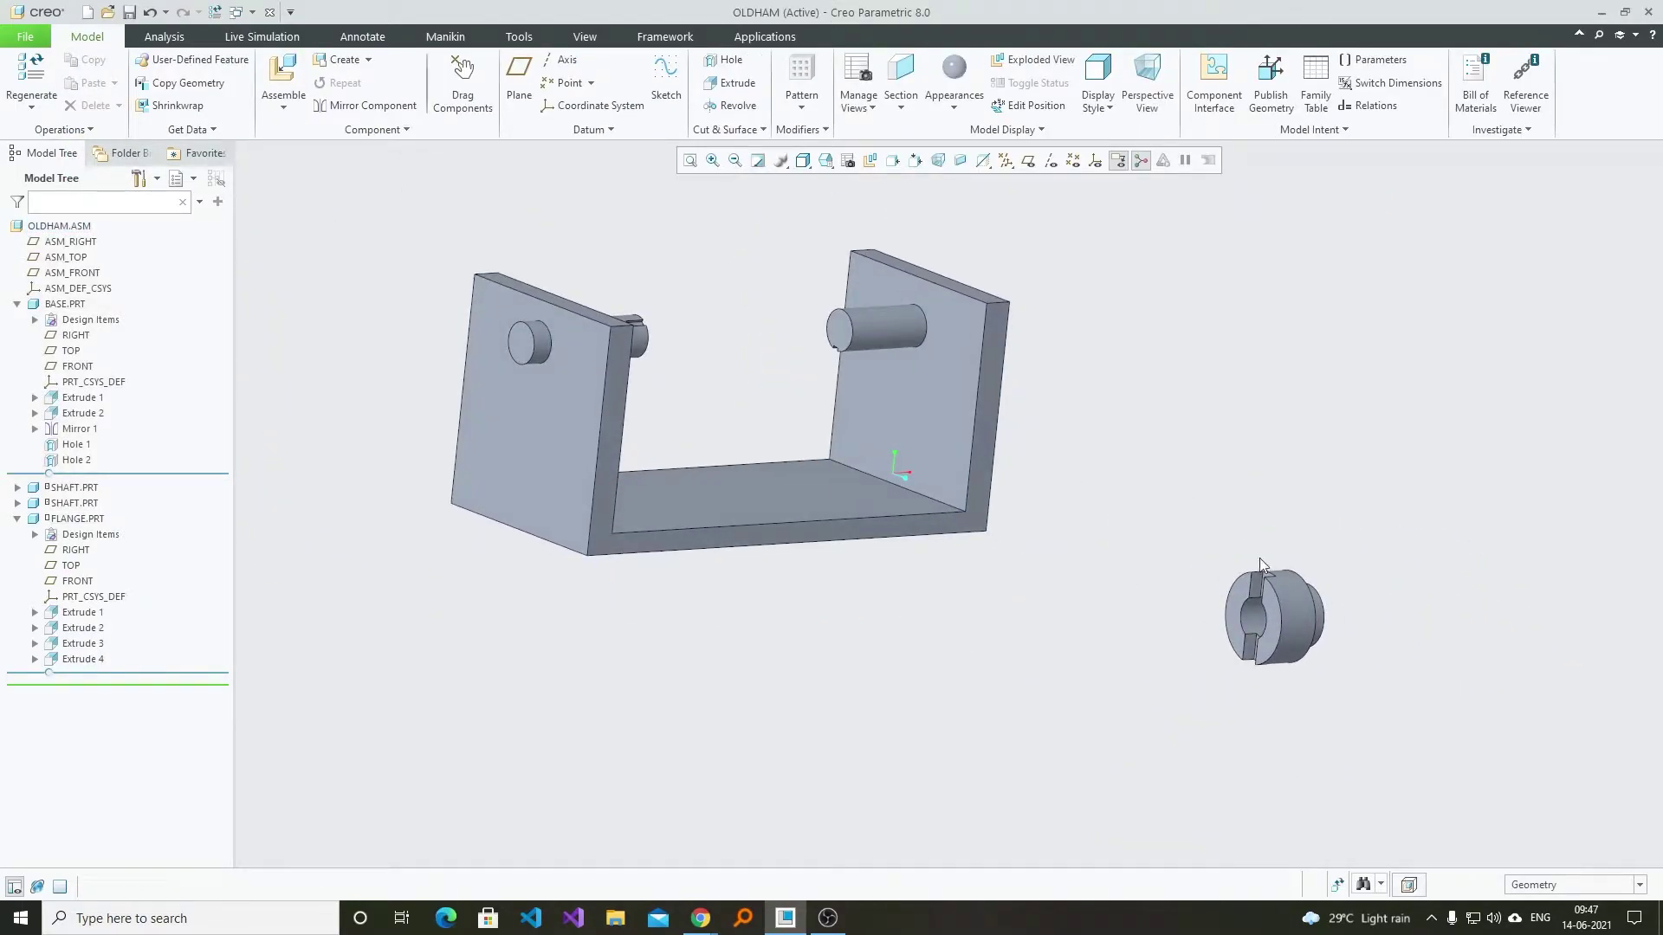
{"action": "left_click", "coordinate": [1294, 618]}
{"action": "left_click", "coordinate": [1326, 514]}
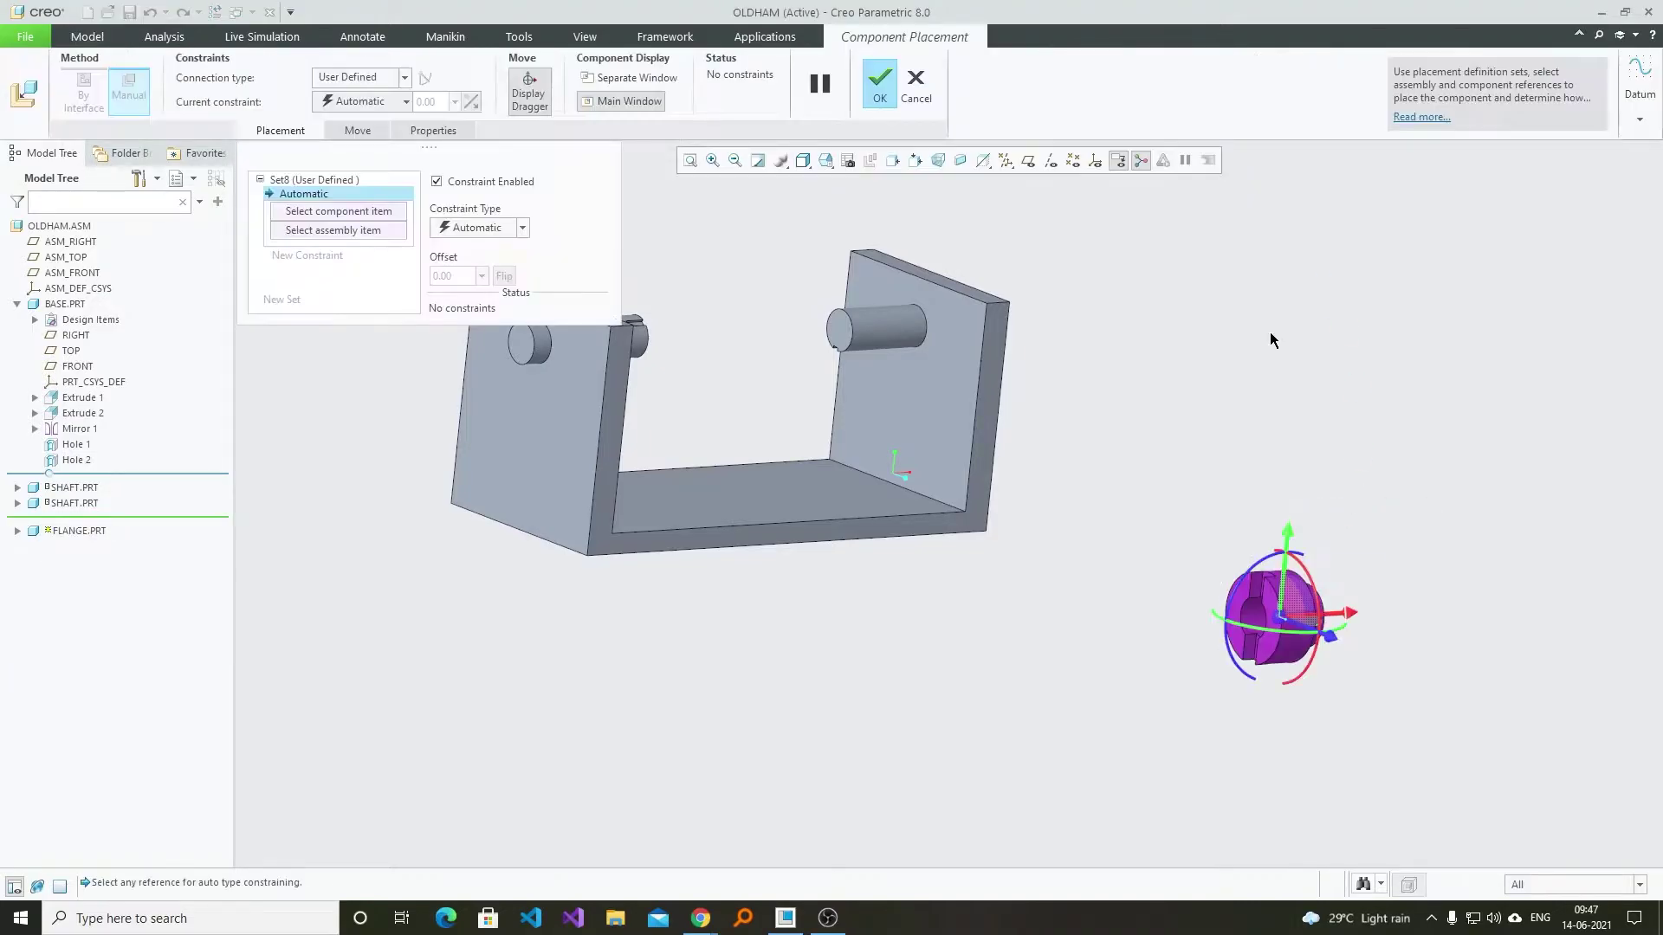
- Make the flange's bore coincident with the shaft's cylindrical surface and slide the flange along the axis to the wall's inner side
{"action": "scroll", "coordinate": [1299, 615], "scroll_direction": "up", "scroll_amount": 5}
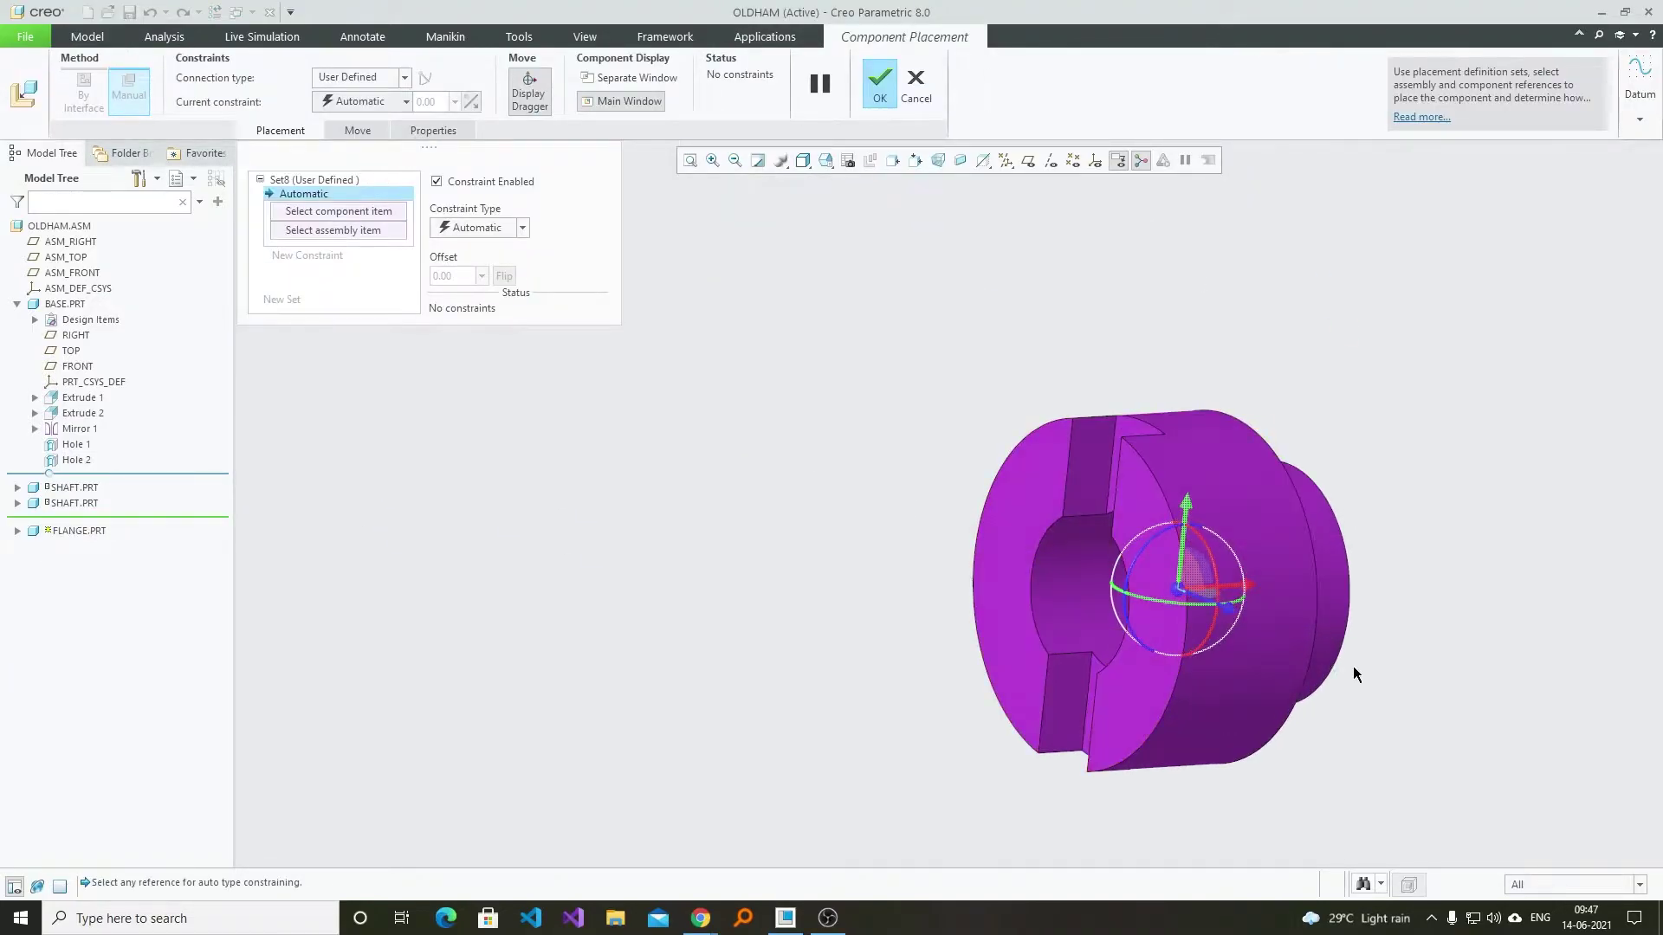
{"action": "scroll", "coordinate": [1353, 669], "scroll_direction": "down", "scroll_amount": 4}
{"action": "left_click", "coordinate": [374, 102]}
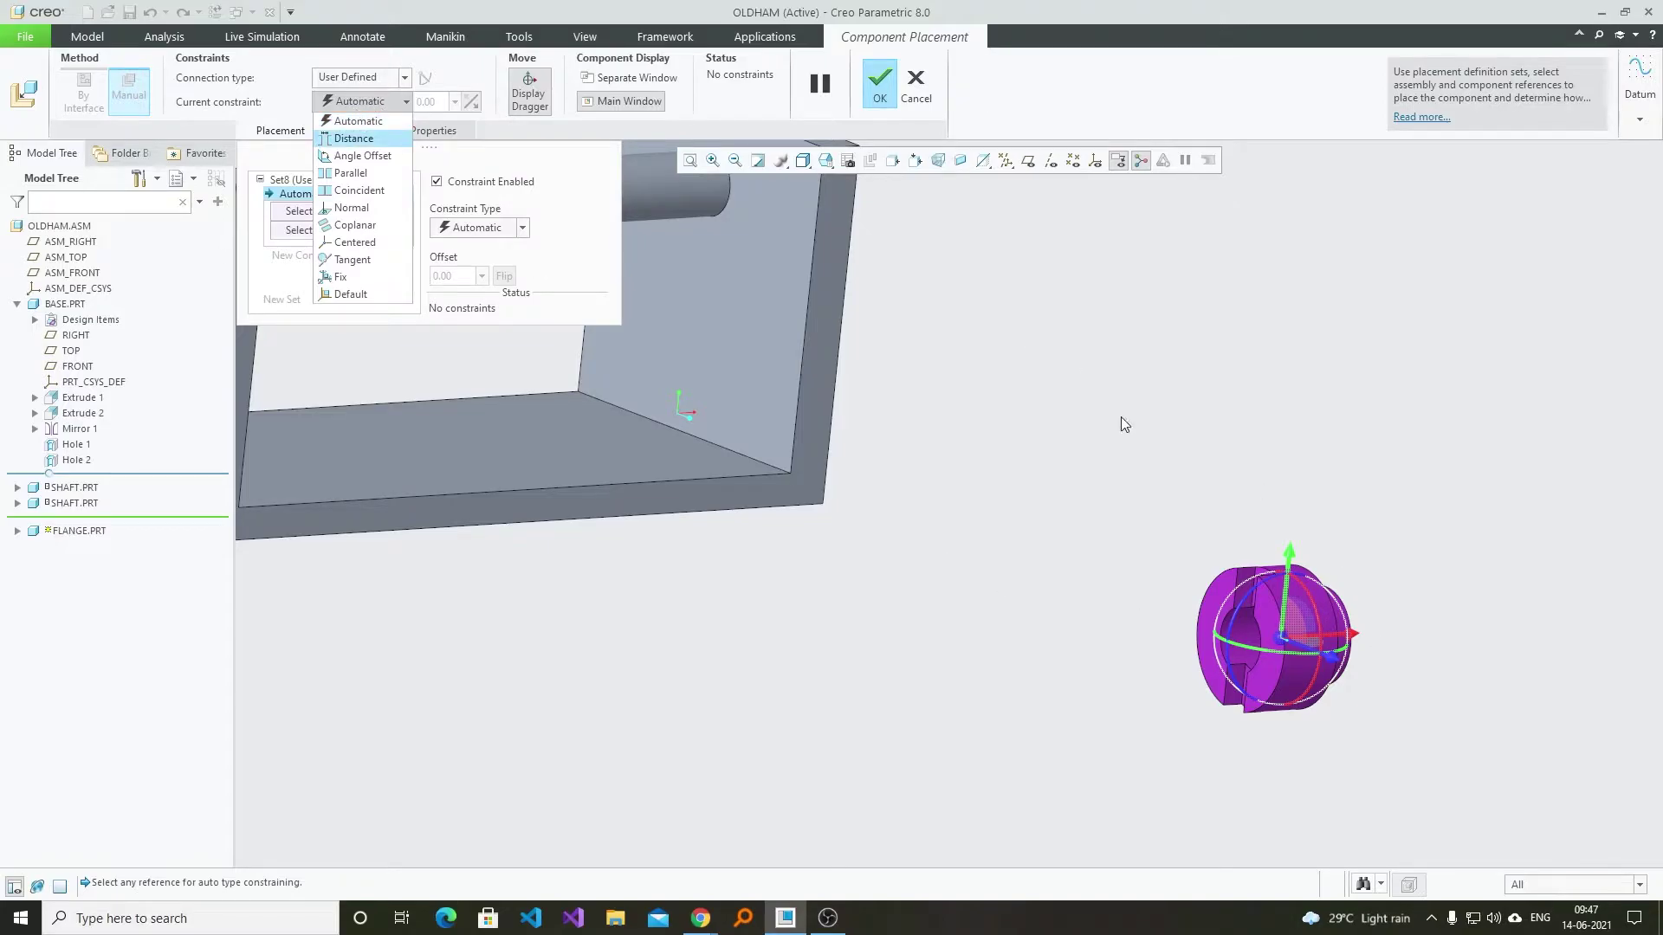
{"action": "scroll", "coordinate": [1235, 669], "scroll_direction": "up", "scroll_amount": 5}
{"action": "left_click", "coordinate": [1260, 556]}
{"action": "scroll", "coordinate": [1258, 554], "scroll_direction": "down", "scroll_amount": 5}
{"action": "scroll", "coordinate": [933, 403], "scroll_direction": "up", "scroll_amount": 3}
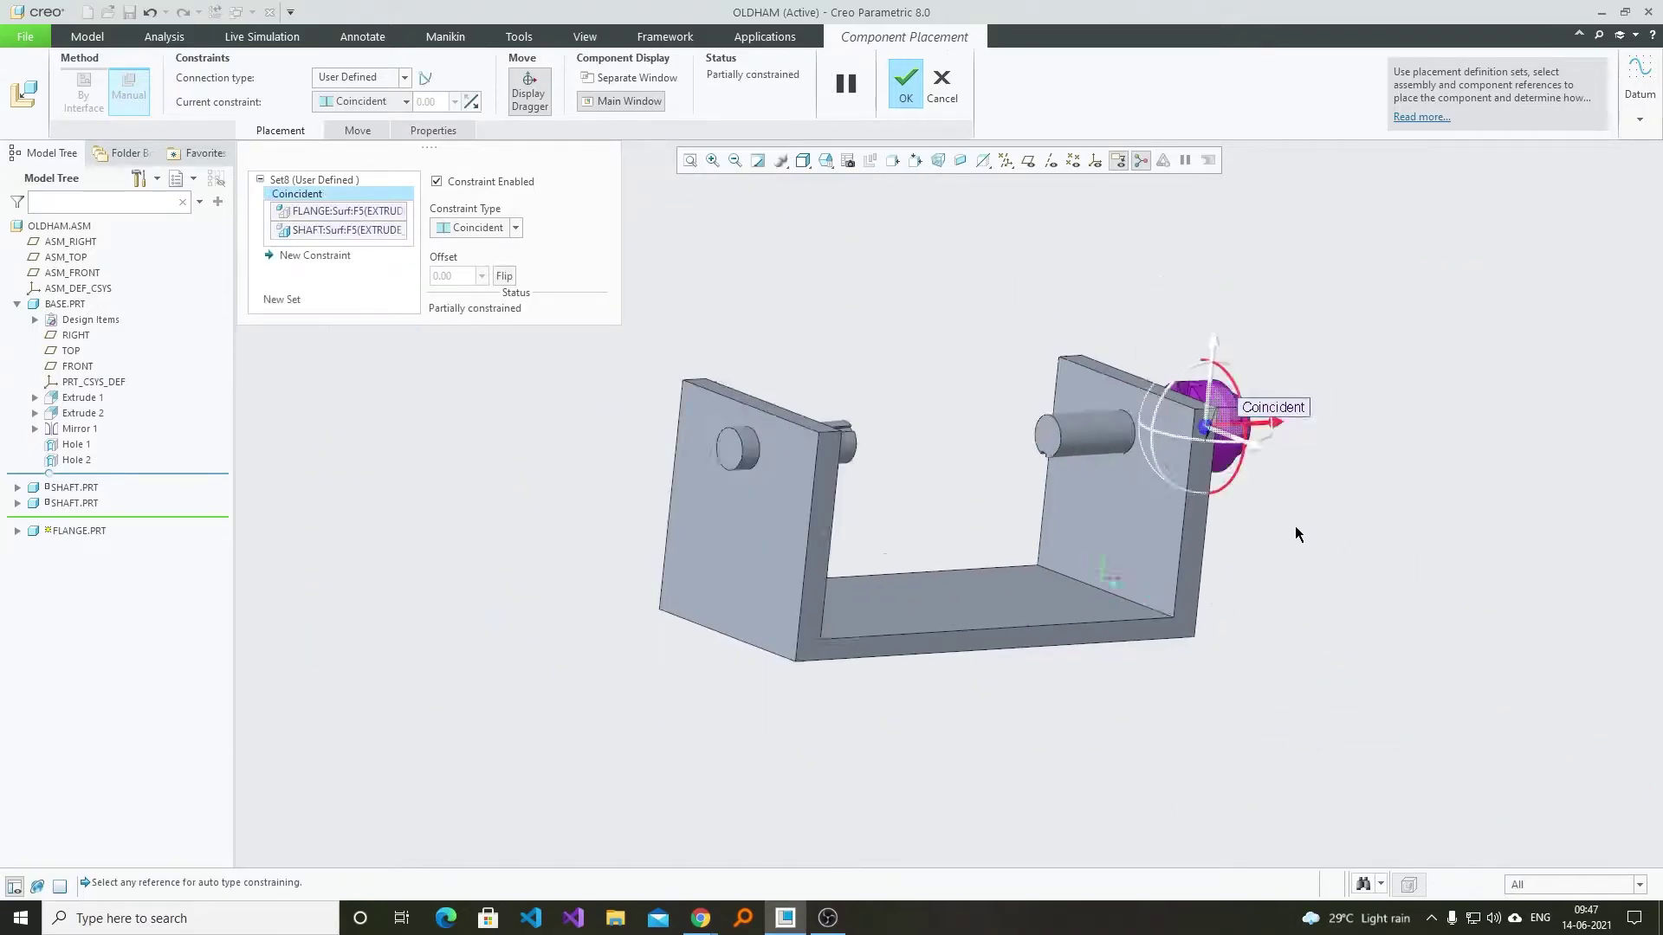
{"action": "middle_click_drag", "start_coordinate": [1294, 527], "coordinate": [1338, 465]}
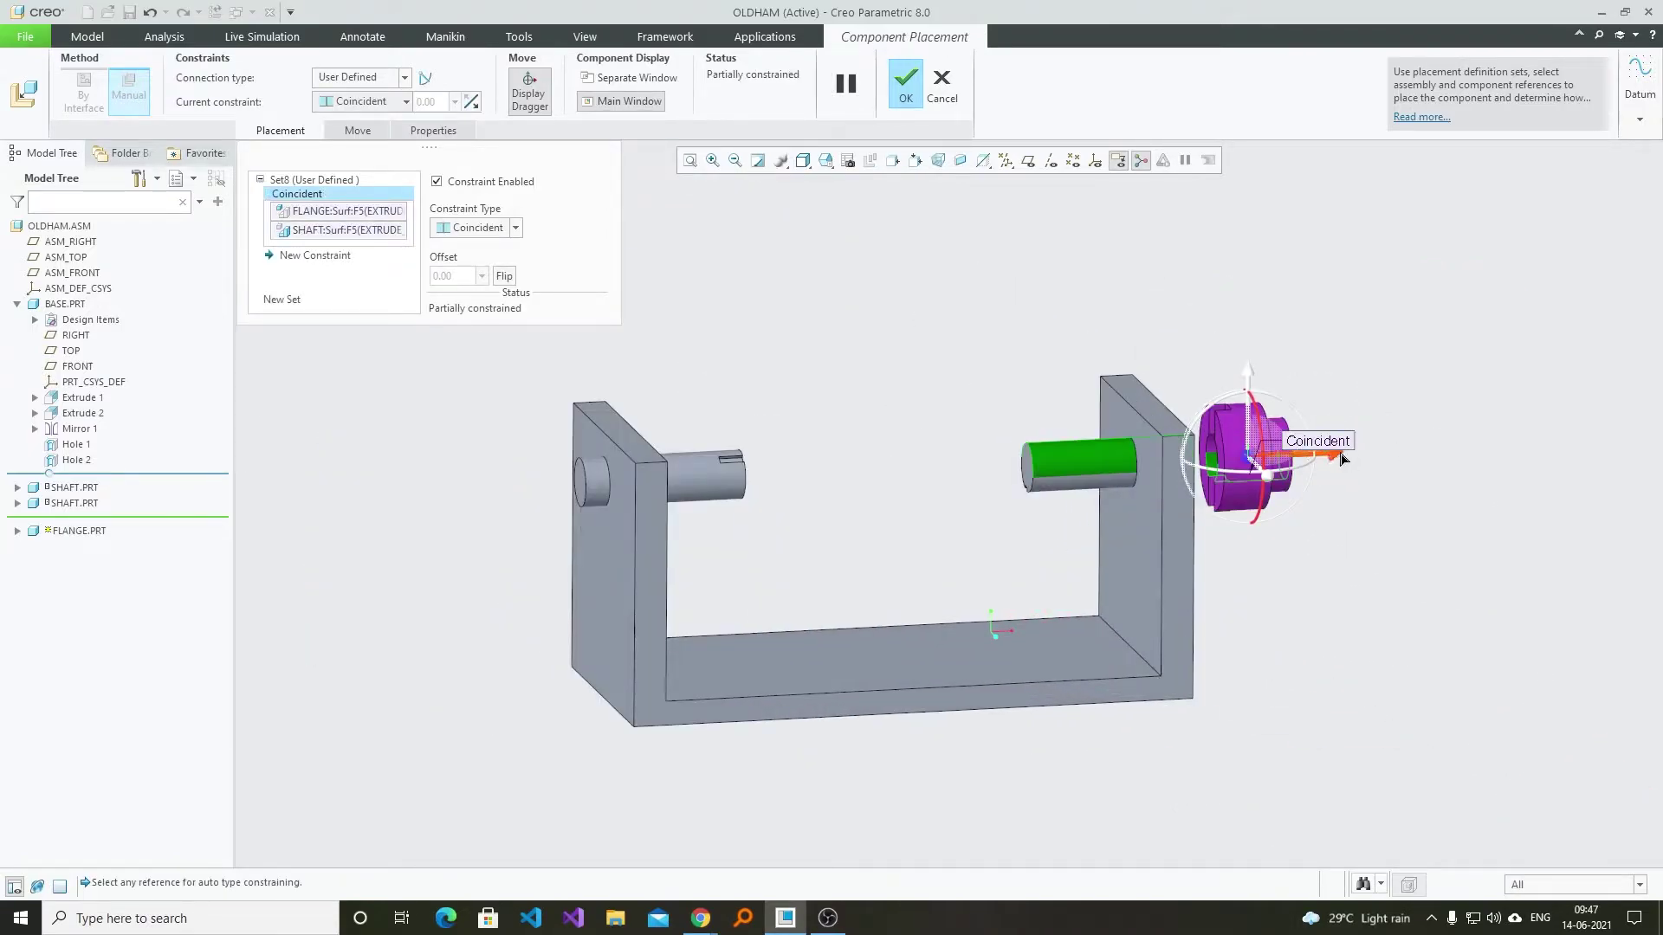
{"action": "left_click_drag", "start_coordinate": [1341, 458], "coordinate": [1063, 469]}
{"action": "middle_click_drag", "start_coordinate": [960, 528], "coordinate": [953, 486]}
- Add a second placement constraint between the side face of the flange's keyway and the side face of the shaft's key
{"action": "scroll", "coordinate": [954, 494], "scroll_direction": "up", "scroll_amount": 3}
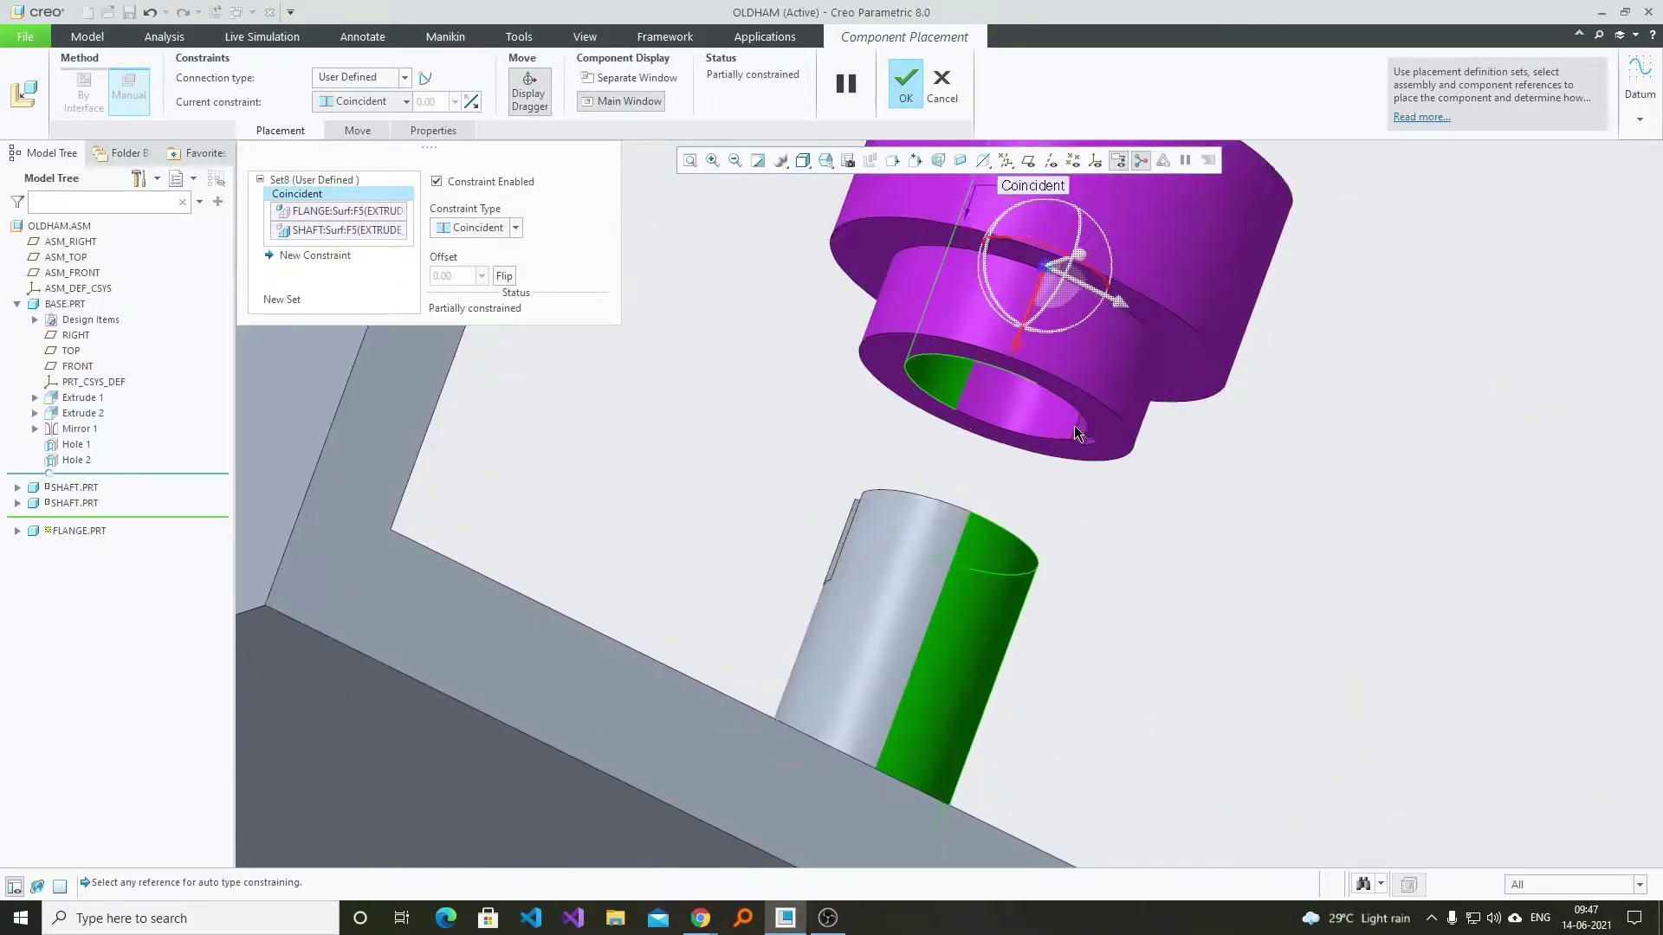
{"action": "scroll", "coordinate": [1073, 426], "scroll_direction": "up", "scroll_amount": 2}
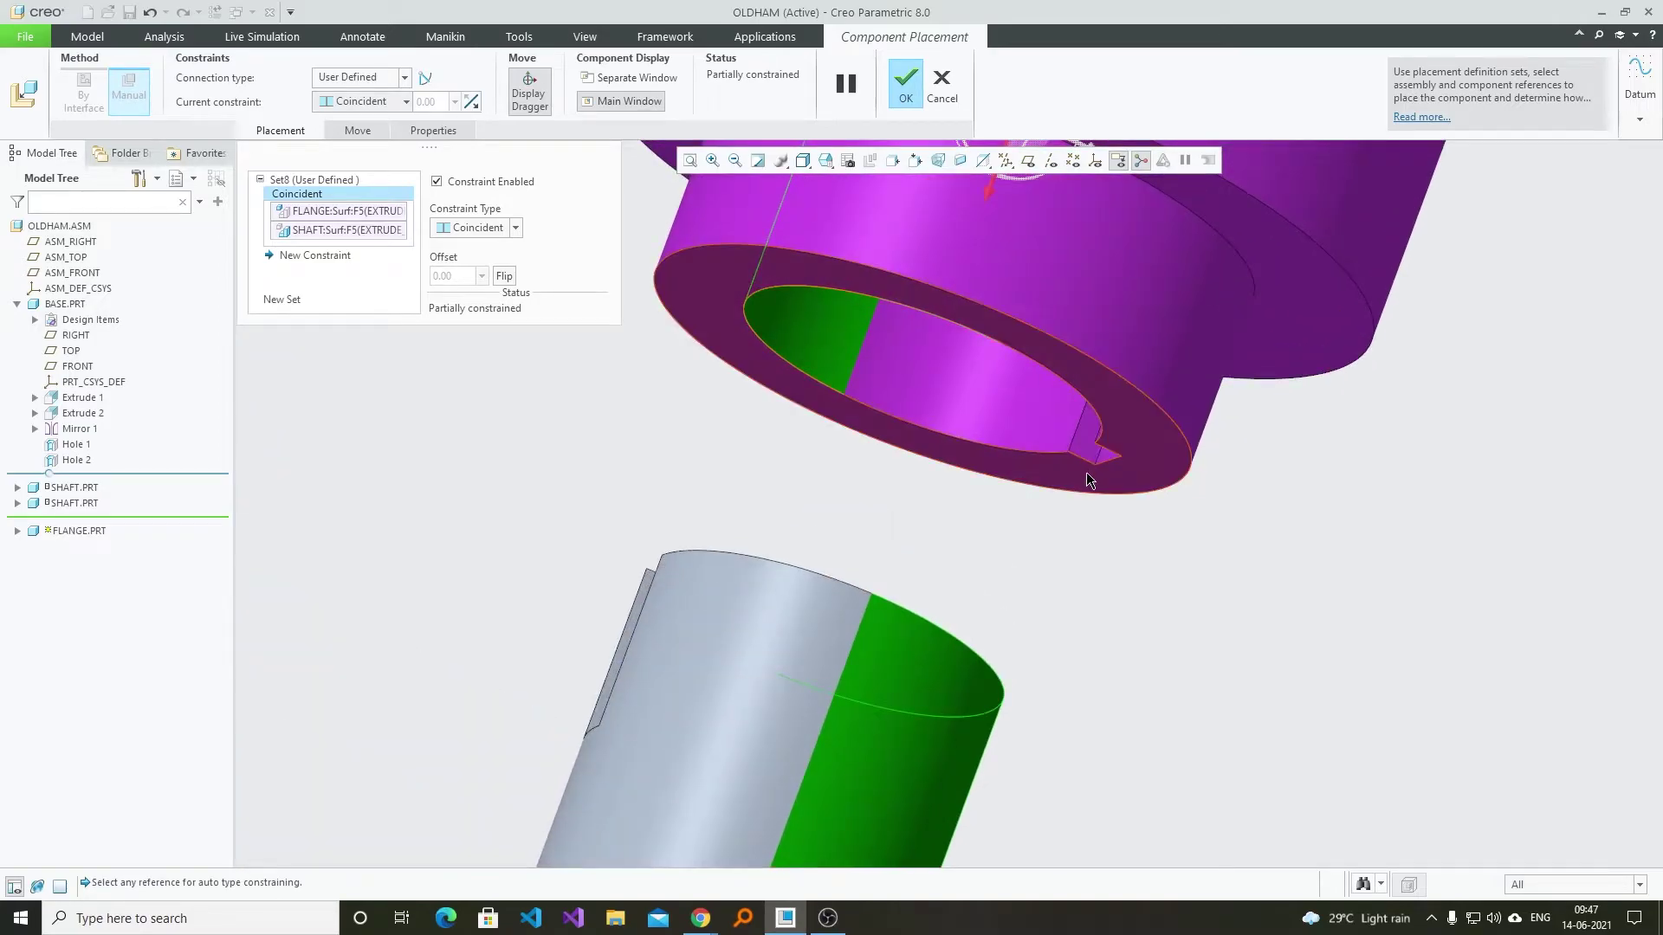
{"action": "scroll", "coordinate": [1088, 468], "scroll_direction": "up", "scroll_amount": 2}
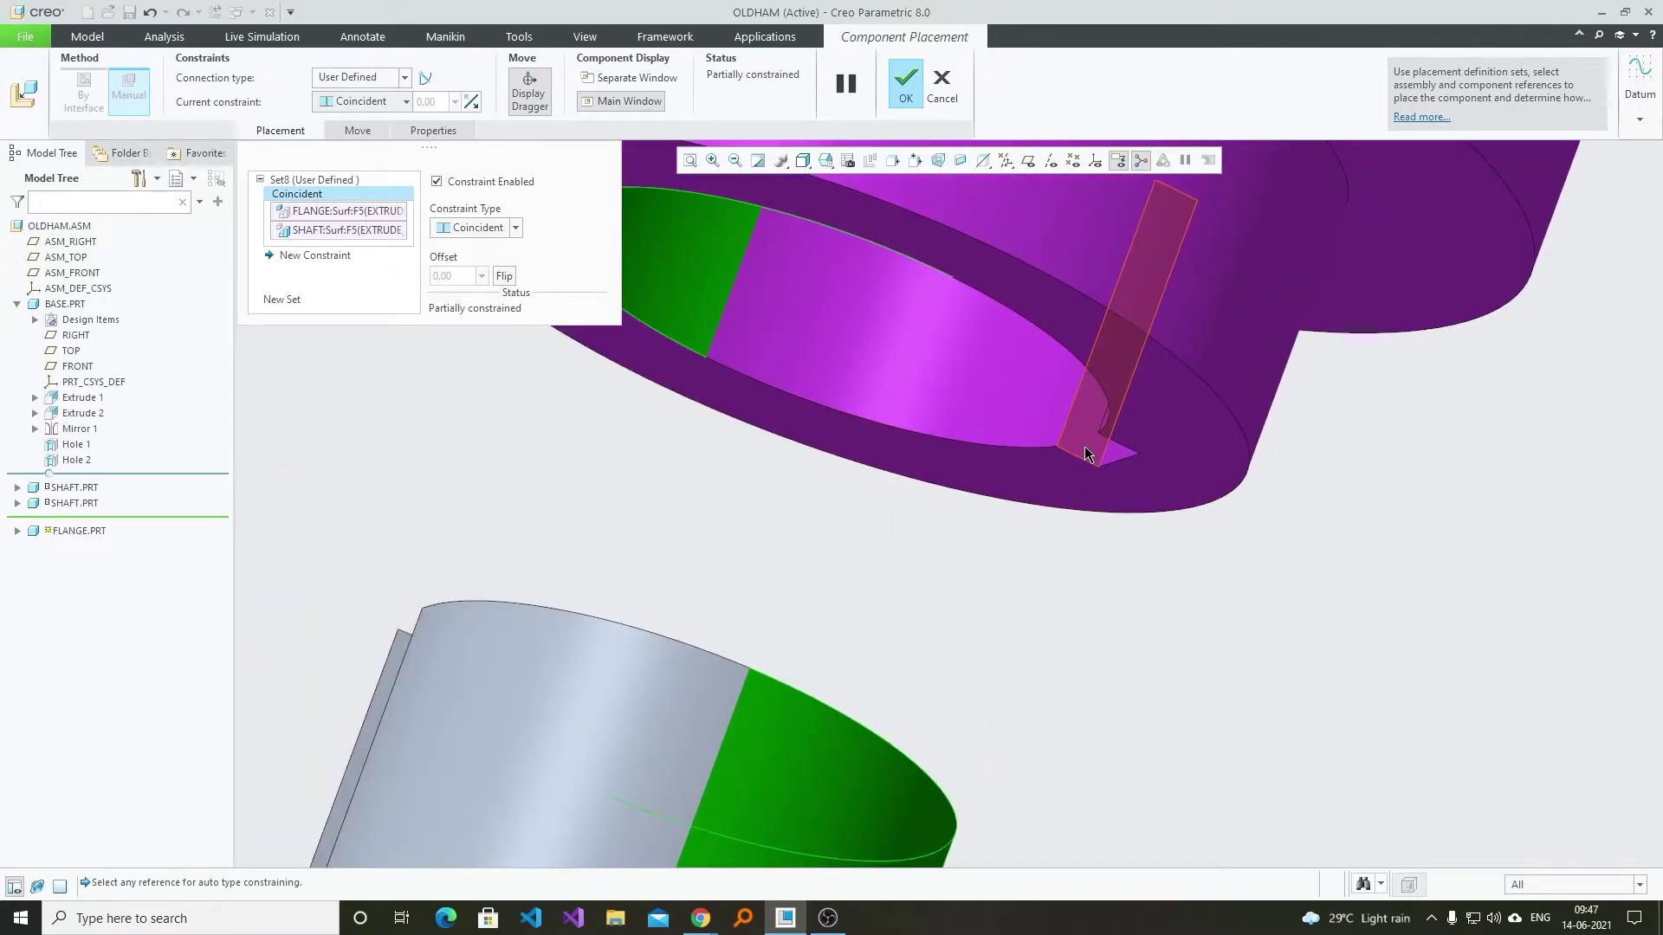
{"action": "left_click", "coordinate": [1085, 450]}
{"action": "middle_click_drag", "start_coordinate": [1076, 456], "coordinate": [715, 585]}
{"action": "scroll", "coordinate": [987, 554], "scroll_direction": "up", "scroll_amount": 3}
{"action": "scroll", "coordinate": [885, 553], "scroll_direction": "up", "scroll_amount": 1}
{"action": "scroll", "coordinate": [872, 539], "scroll_direction": "down", "scroll_amount": 2}
{"action": "scroll", "coordinate": [715, 586], "scroll_direction": "down", "scroll_amount": 3}
{"action": "left_click", "coordinate": [736, 438]}
{"action": "scroll", "coordinate": [792, 448], "scroll_direction": "down", "scroll_amount": 5}
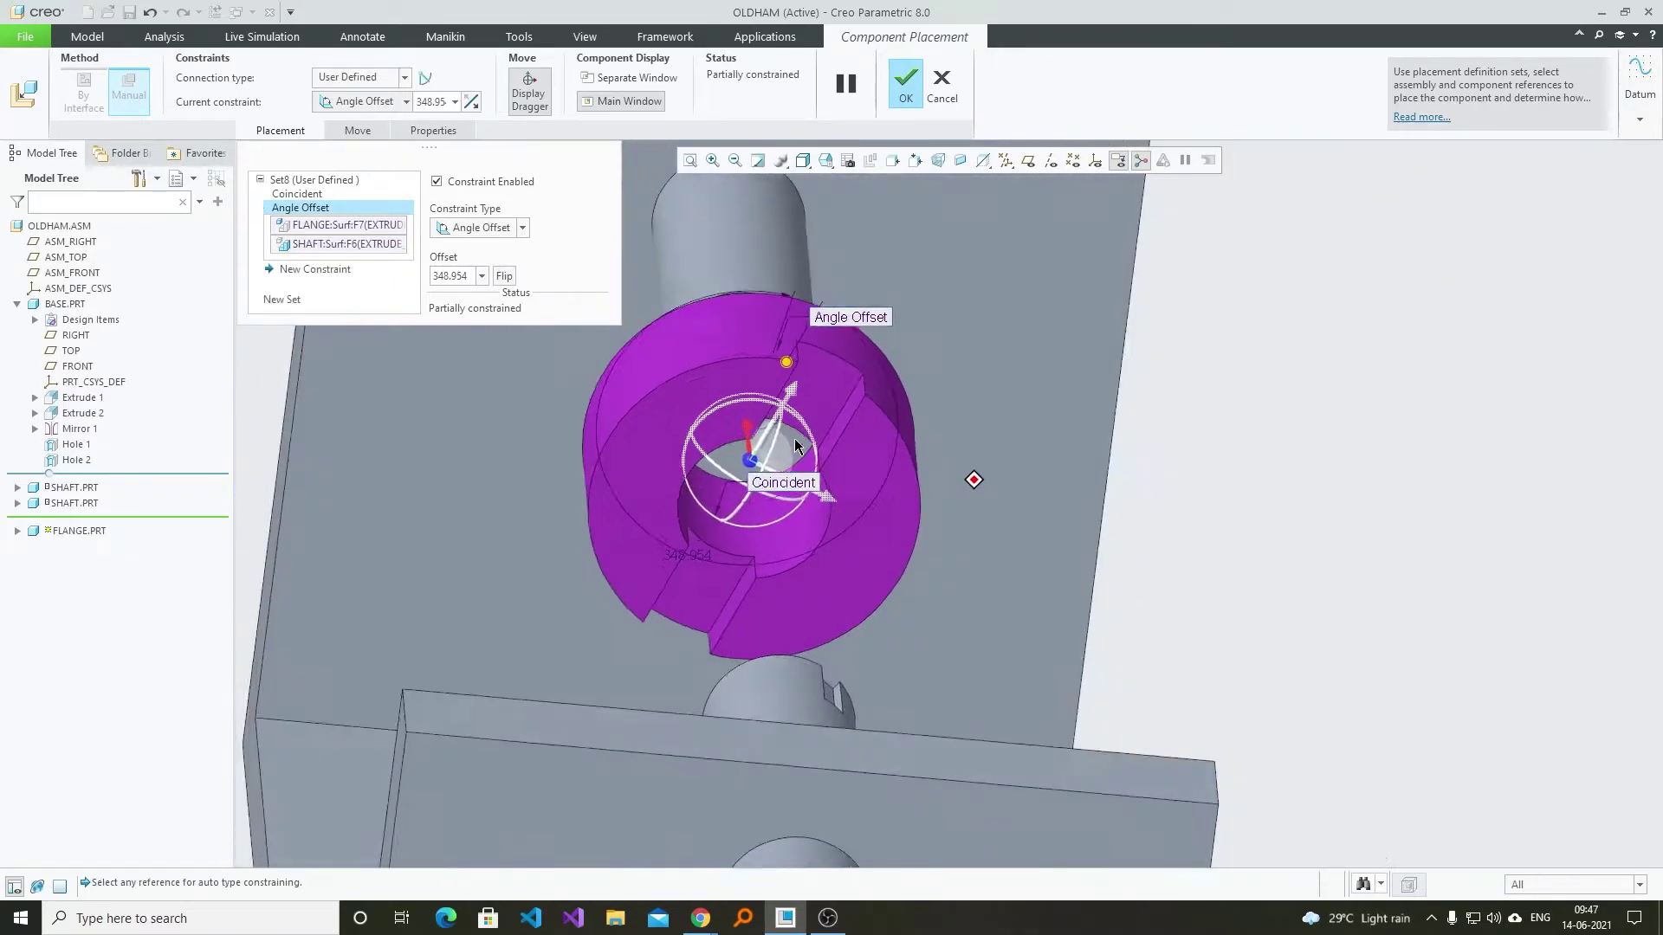
- Change the keyway constraint's type from Angle Offset to Coincident and flip its orientation
{"action": "middle_click_drag", "start_coordinate": [972, 474], "coordinate": [1377, 809]}
{"action": "scroll", "coordinate": [1380, 329], "scroll_direction": "down", "scroll_amount": 4}
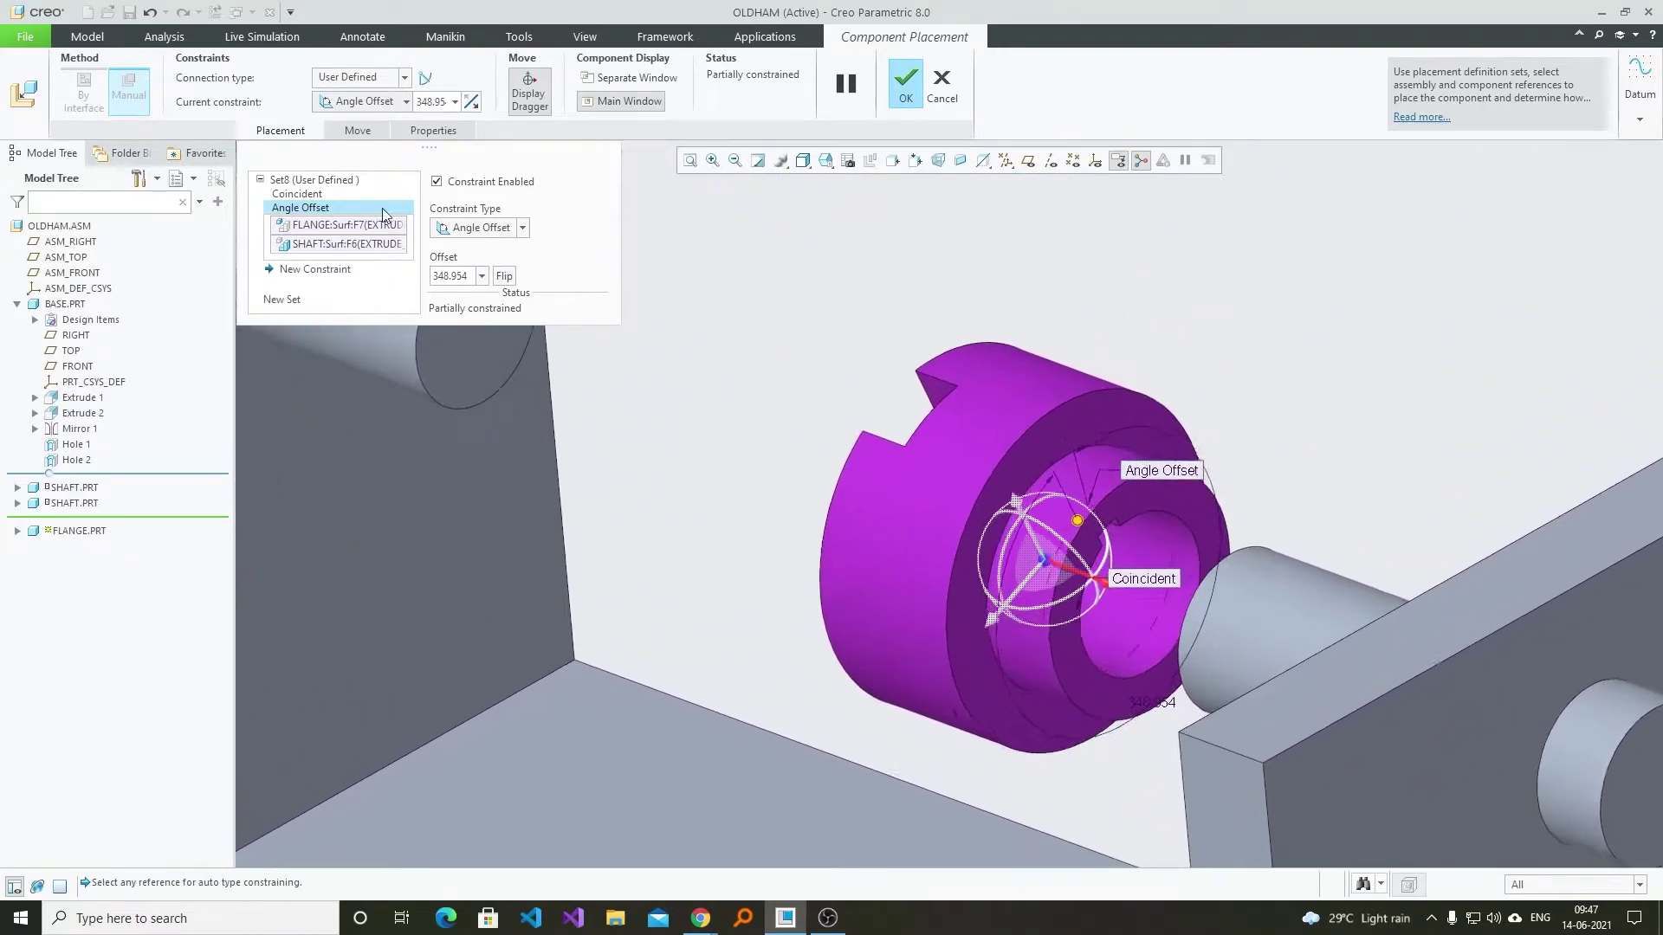
{"action": "left_click", "coordinate": [493, 232]}
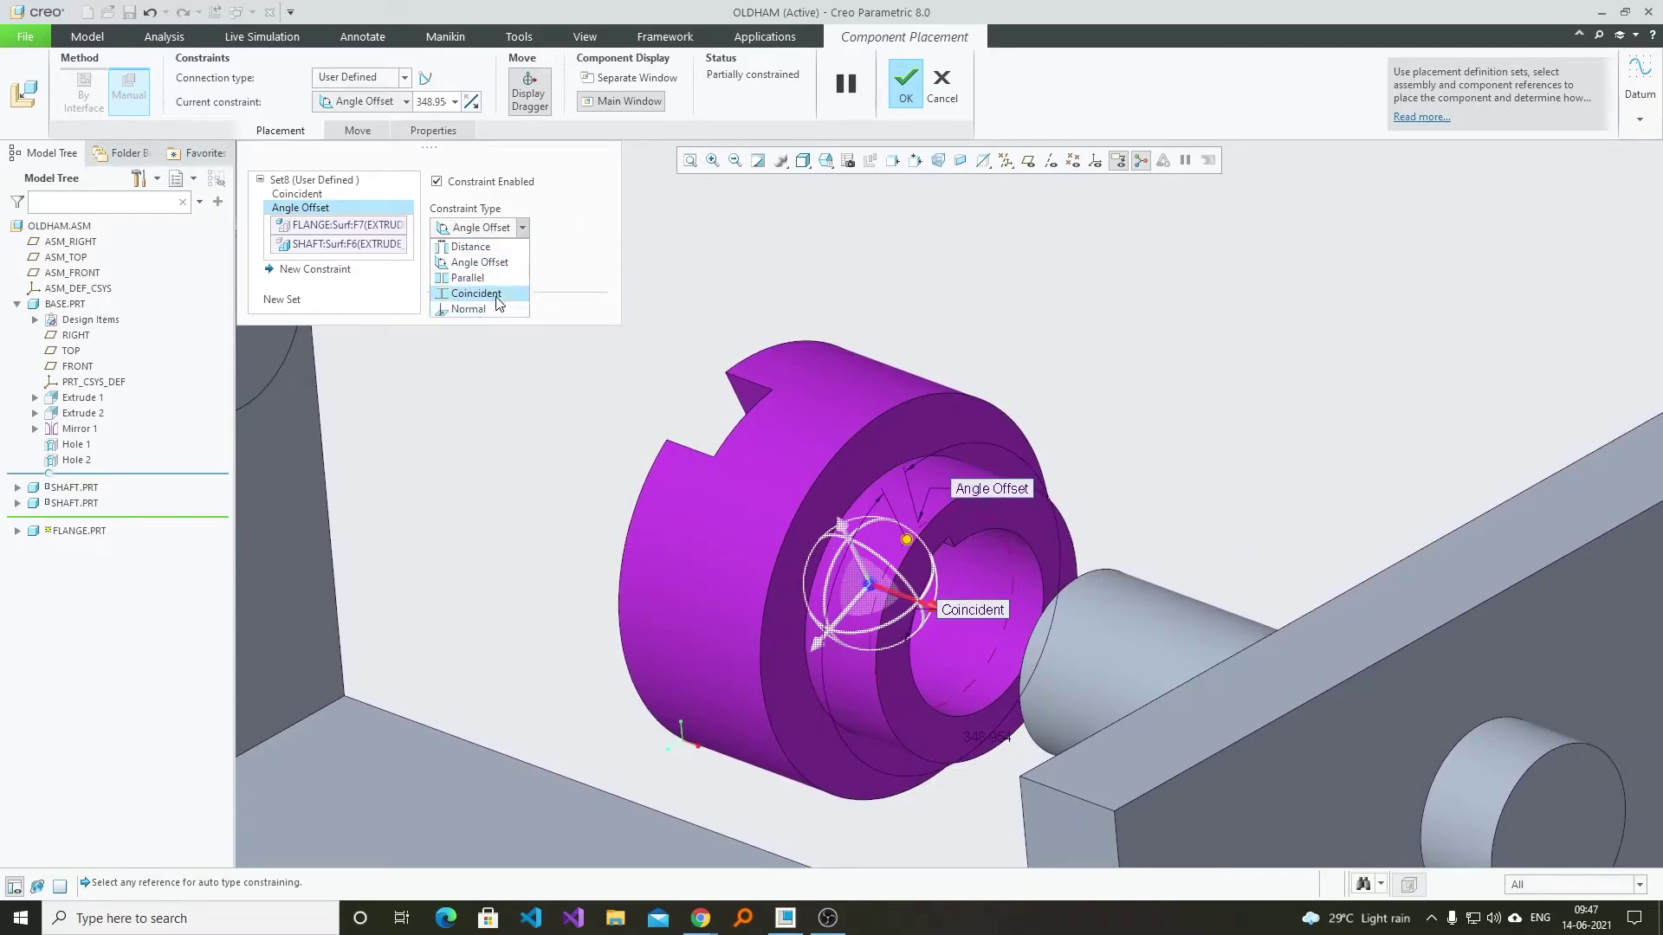
{"action": "left_click", "coordinate": [496, 296]}
{"action": "middle_click_drag", "start_coordinate": [601, 354], "coordinate": [947, 564]}
{"action": "left_click", "coordinate": [502, 277]}
{"action": "scroll", "coordinate": [655, 346], "scroll_direction": "down", "scroll_amount": 2}
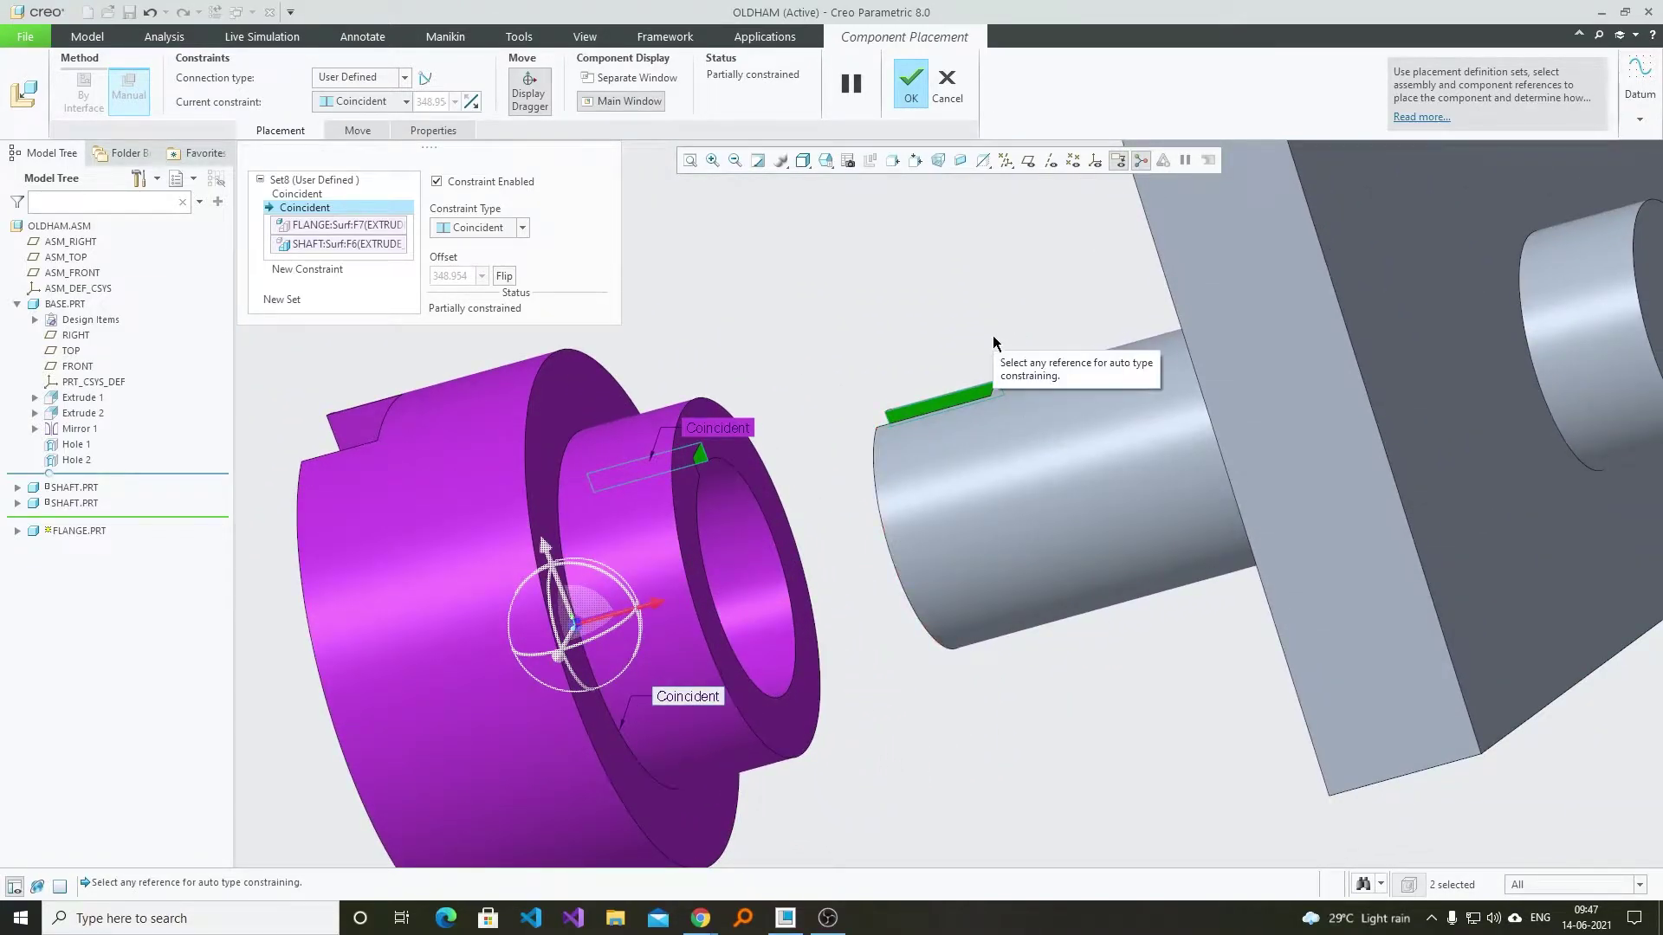
- Replace the second constraint's references with the shaft's end face and the flange hub's end face
{"action": "middle_click_drag", "start_coordinate": [771, 504], "coordinate": [738, 516]}
{"action": "left_click", "coordinate": [834, 530]}
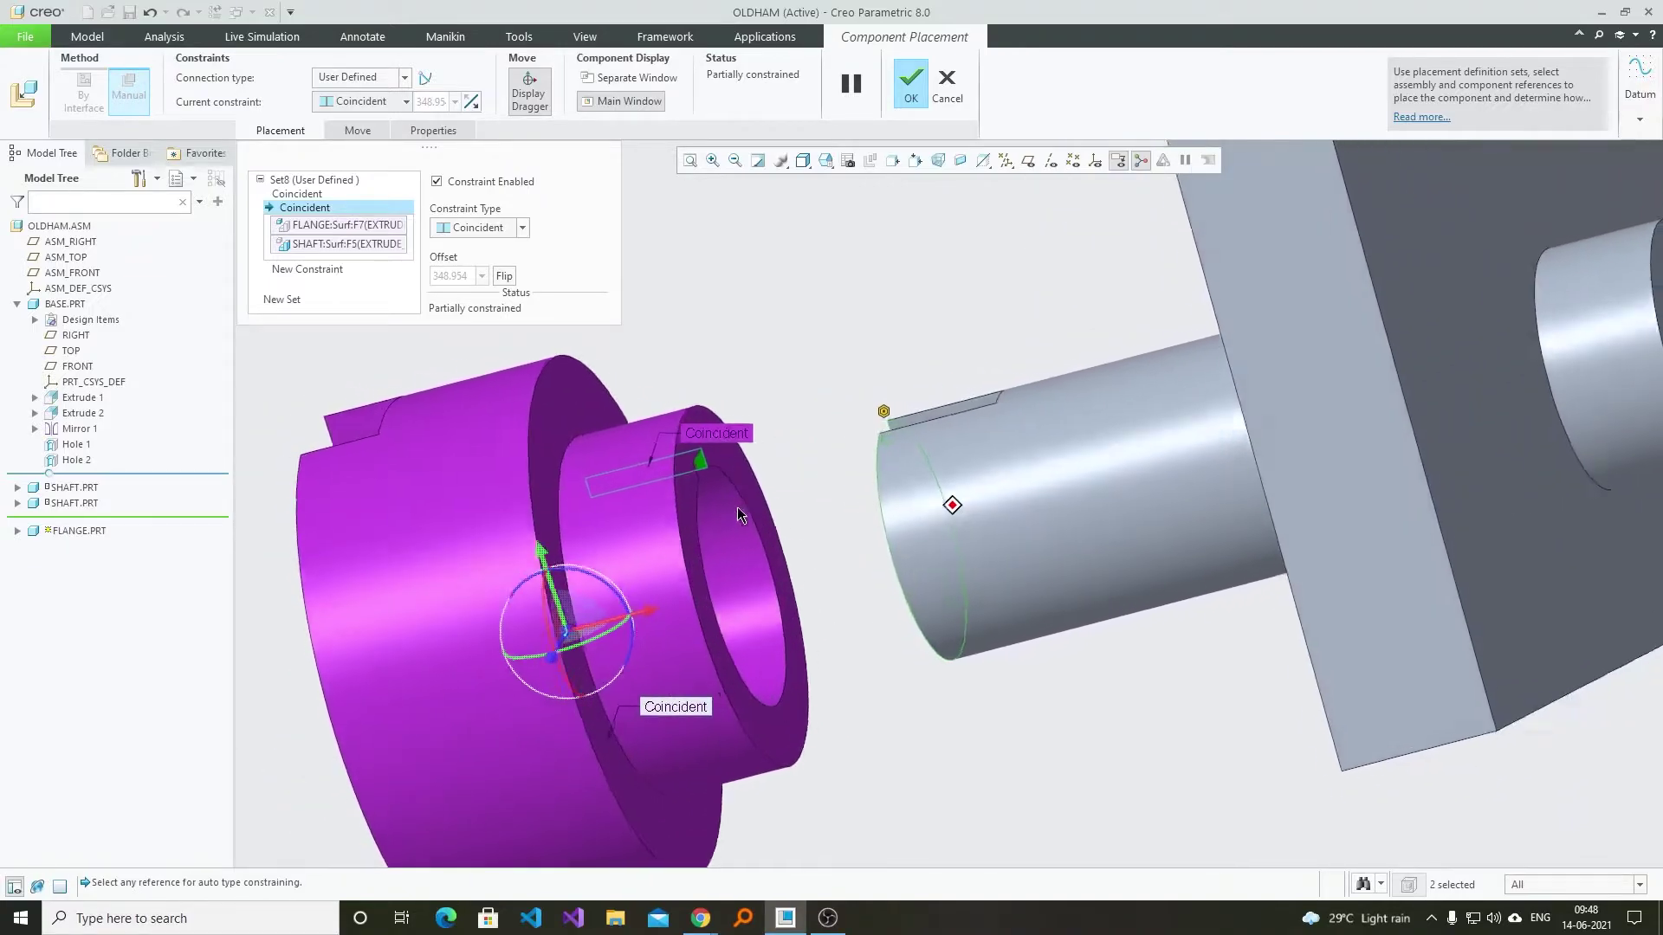
{"action": "left_click", "coordinate": [694, 580]}
{"action": "middle_click_drag", "start_coordinate": [907, 544], "coordinate": [912, 544]}
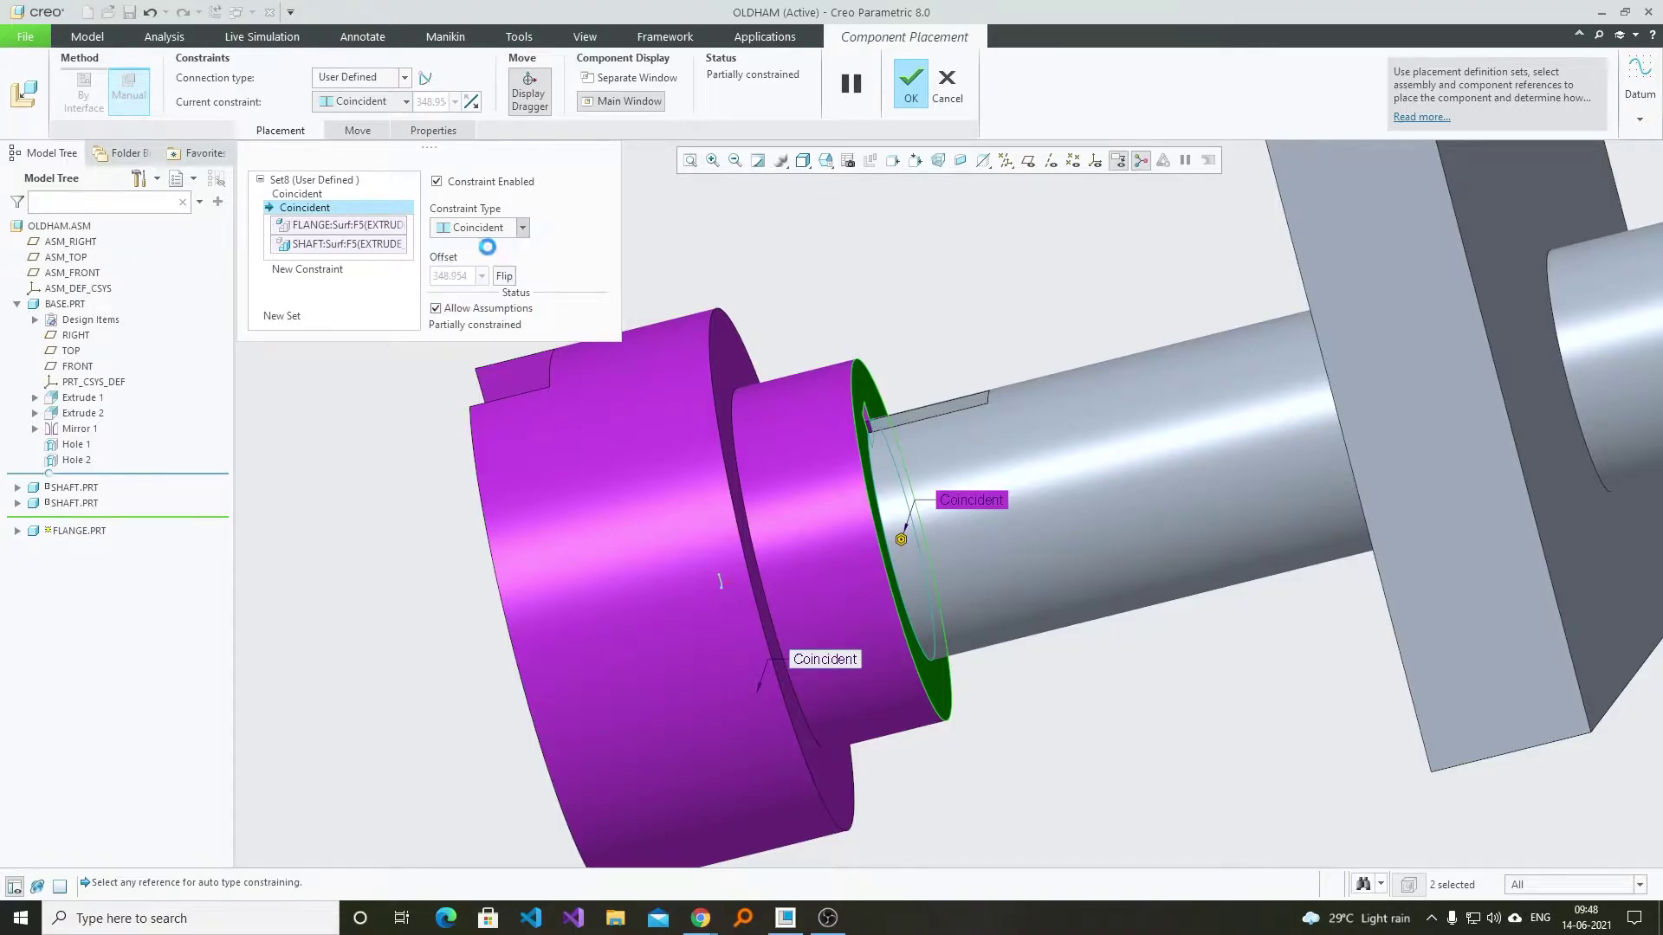
- Change the end-face constraint to Distance and set its offset to 10
{"action": "left_click", "coordinate": [470, 246]}
{"action": "scroll", "coordinate": [866, 472], "scroll_direction": "up", "scroll_amount": 5}
{"action": "left_click_drag", "start_coordinate": [847, 470], "coordinate": [959, 566]}
{"action": "scroll", "coordinate": [962, 559], "scroll_direction": "down", "scroll_amount": 5}
{"action": "middle_click_drag", "start_coordinate": [968, 538], "coordinate": [987, 583]}
{"action": "double_click", "coordinate": [1109, 579]}
{"action": "type", "text": "10"}
{"action": "key", "text": "Return"}
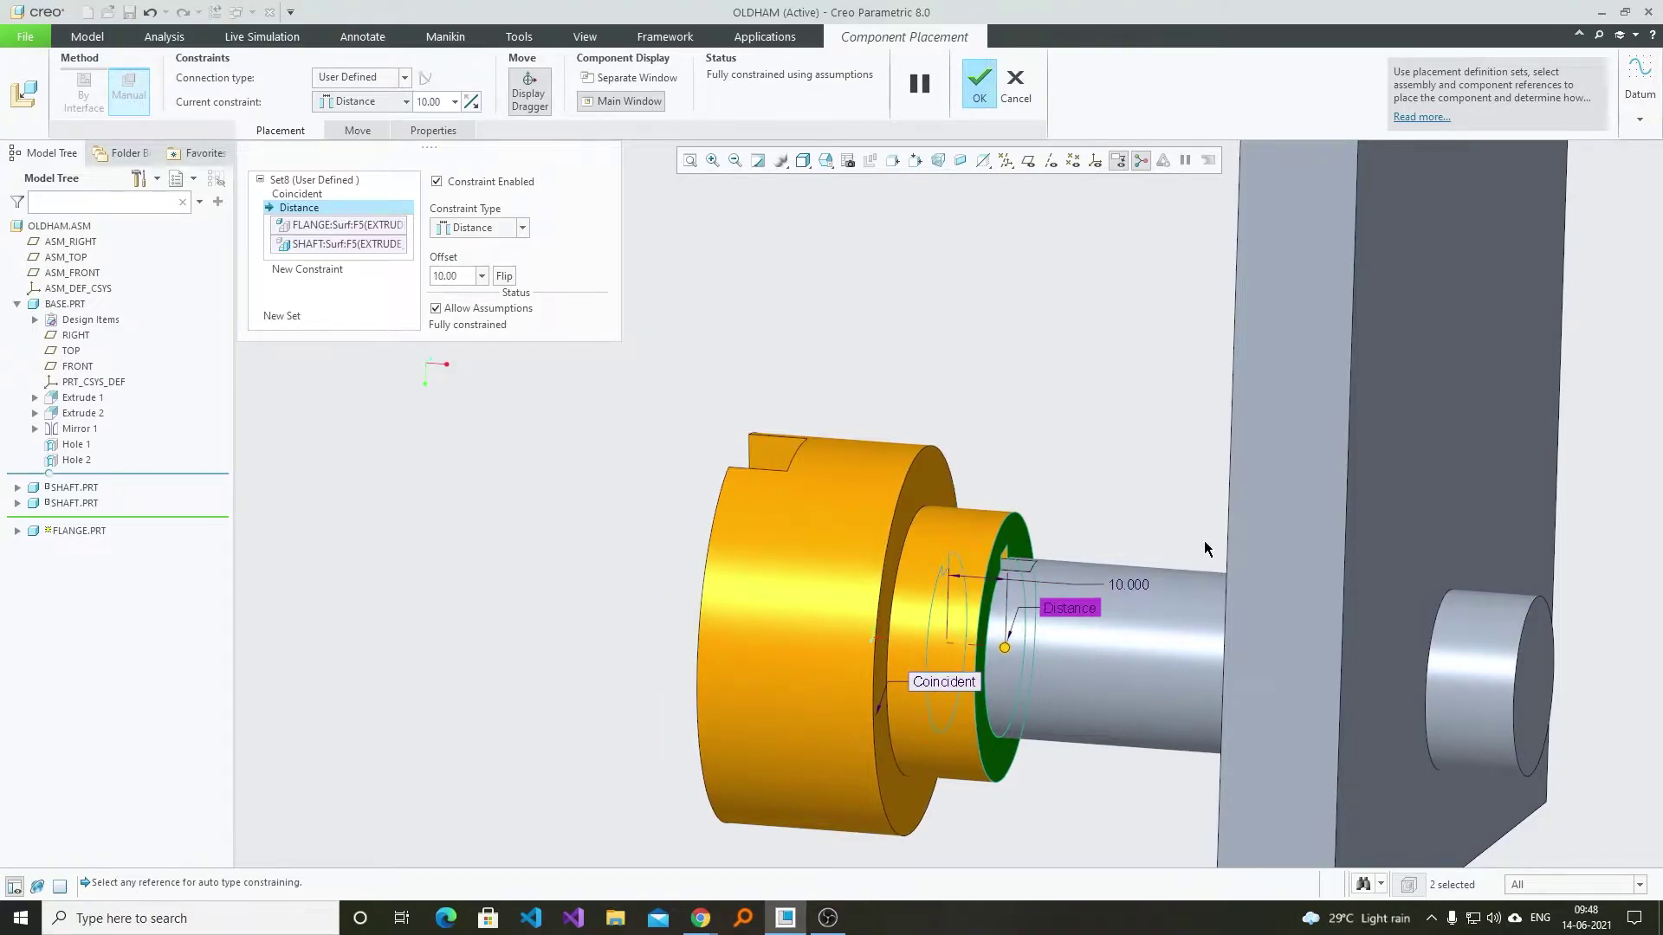
- Set the end-face distance to 15 and accept the flange's placement
{"action": "mouse_move", "coordinate": [1204, 540]}
{"action": "middle_mouse_down"}
{"action": "mouse_move", "coordinate": [1154, 523]}
{"action": "mouse_move", "coordinate": [1198, 564]}
{"action": "mouse_move", "coordinate": [1183, 563]}
{"action": "middle_mouse_up"}
{"action": "double_click", "coordinate": [1183, 563]}
{"action": "type", "text": "15"}
{"action": "key", "text": "Return"}
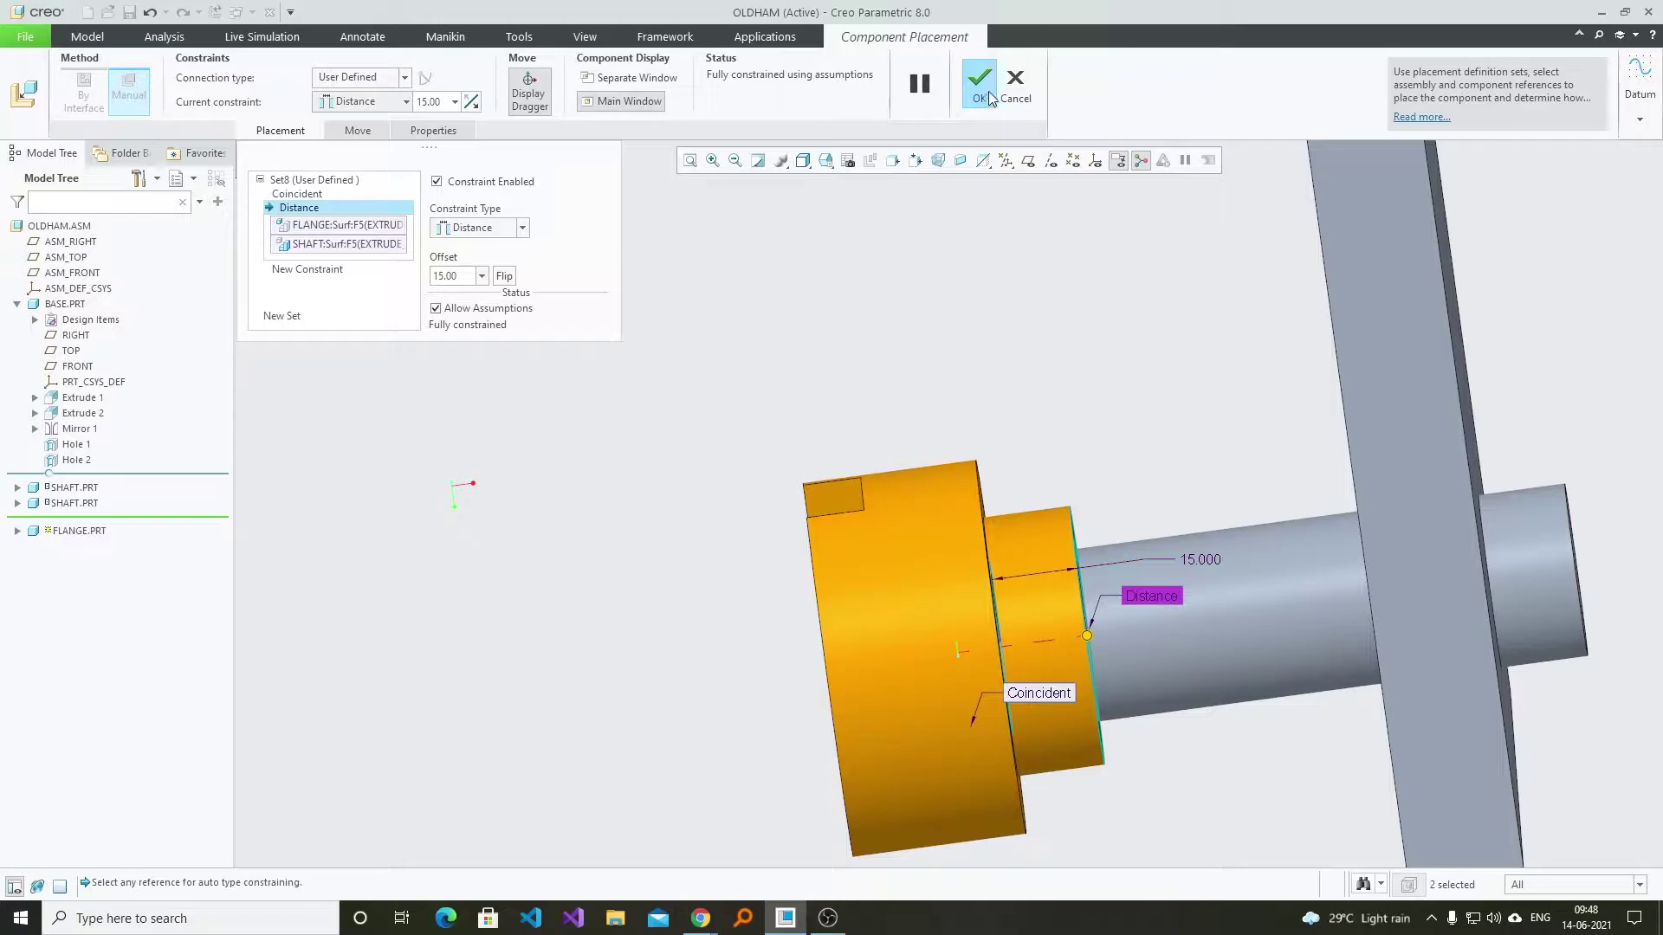
{"action": "left_click", "coordinate": [985, 89]}
- Start a planar section of the assembly with the datum planes displayed
{"action": "scroll", "coordinate": [1027, 399], "scroll_direction": "down", "scroll_amount": 5}
{"action": "middle_click_drag", "start_coordinate": [1027, 398], "coordinate": [1152, 359]}
{"action": "scroll", "coordinate": [1450, 324], "scroll_direction": "up", "scroll_amount": 5}
{"action": "scroll", "coordinate": [883, 284], "scroll_direction": "down", "scroll_amount": 2}
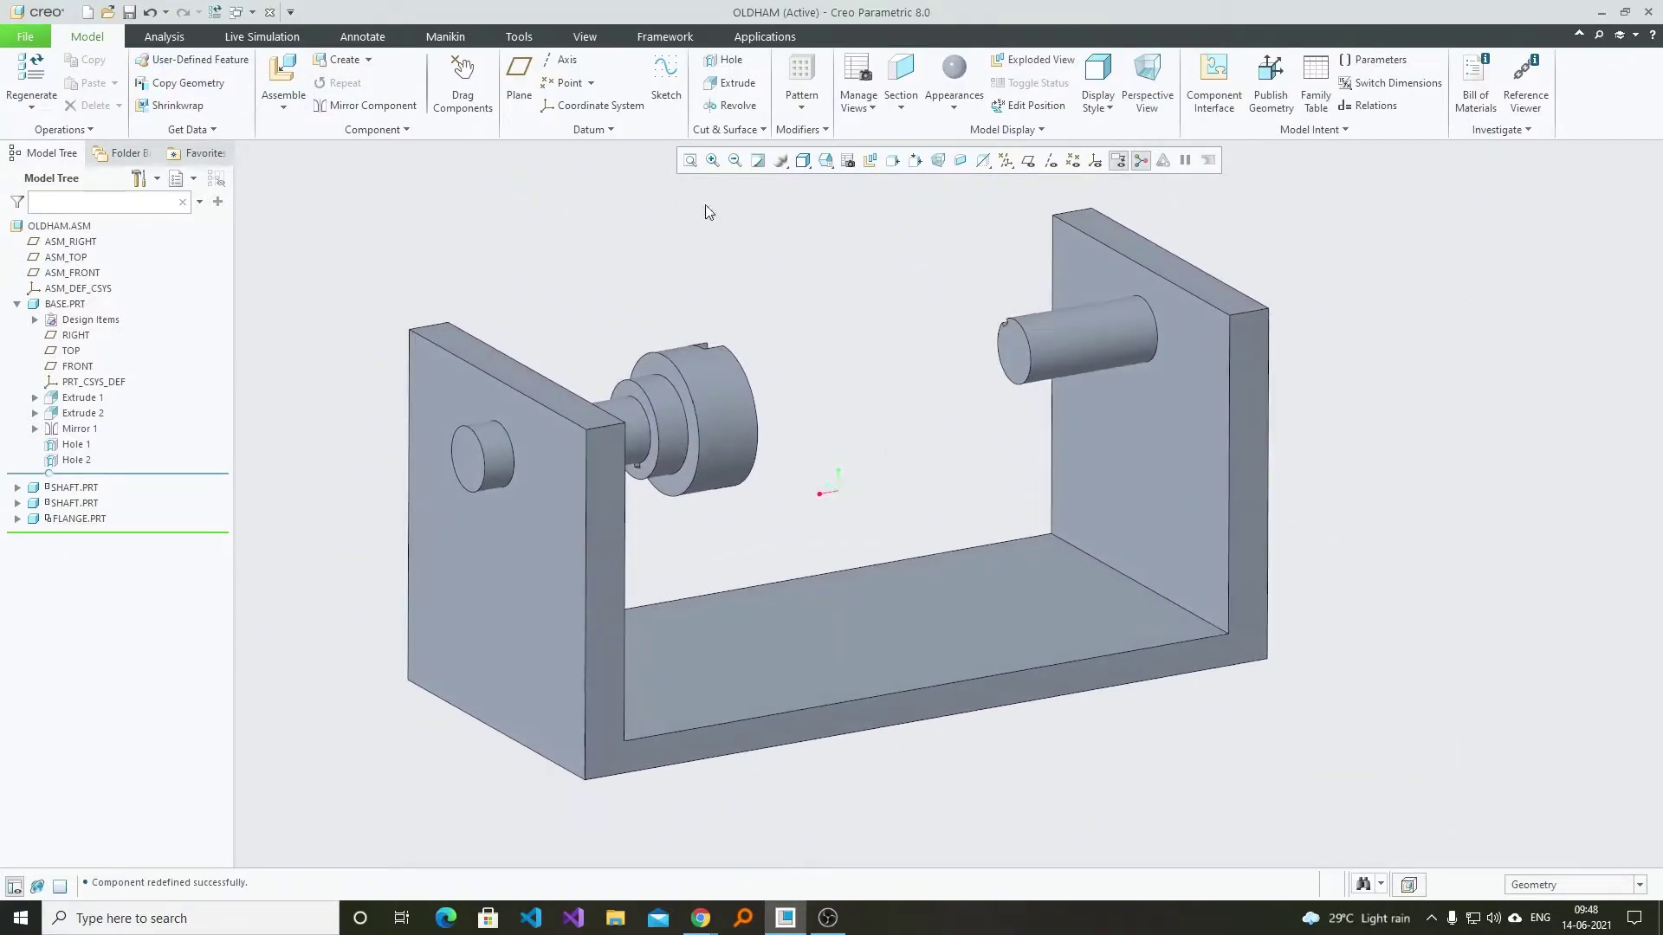
{"action": "left_click", "coordinate": [586, 37]}
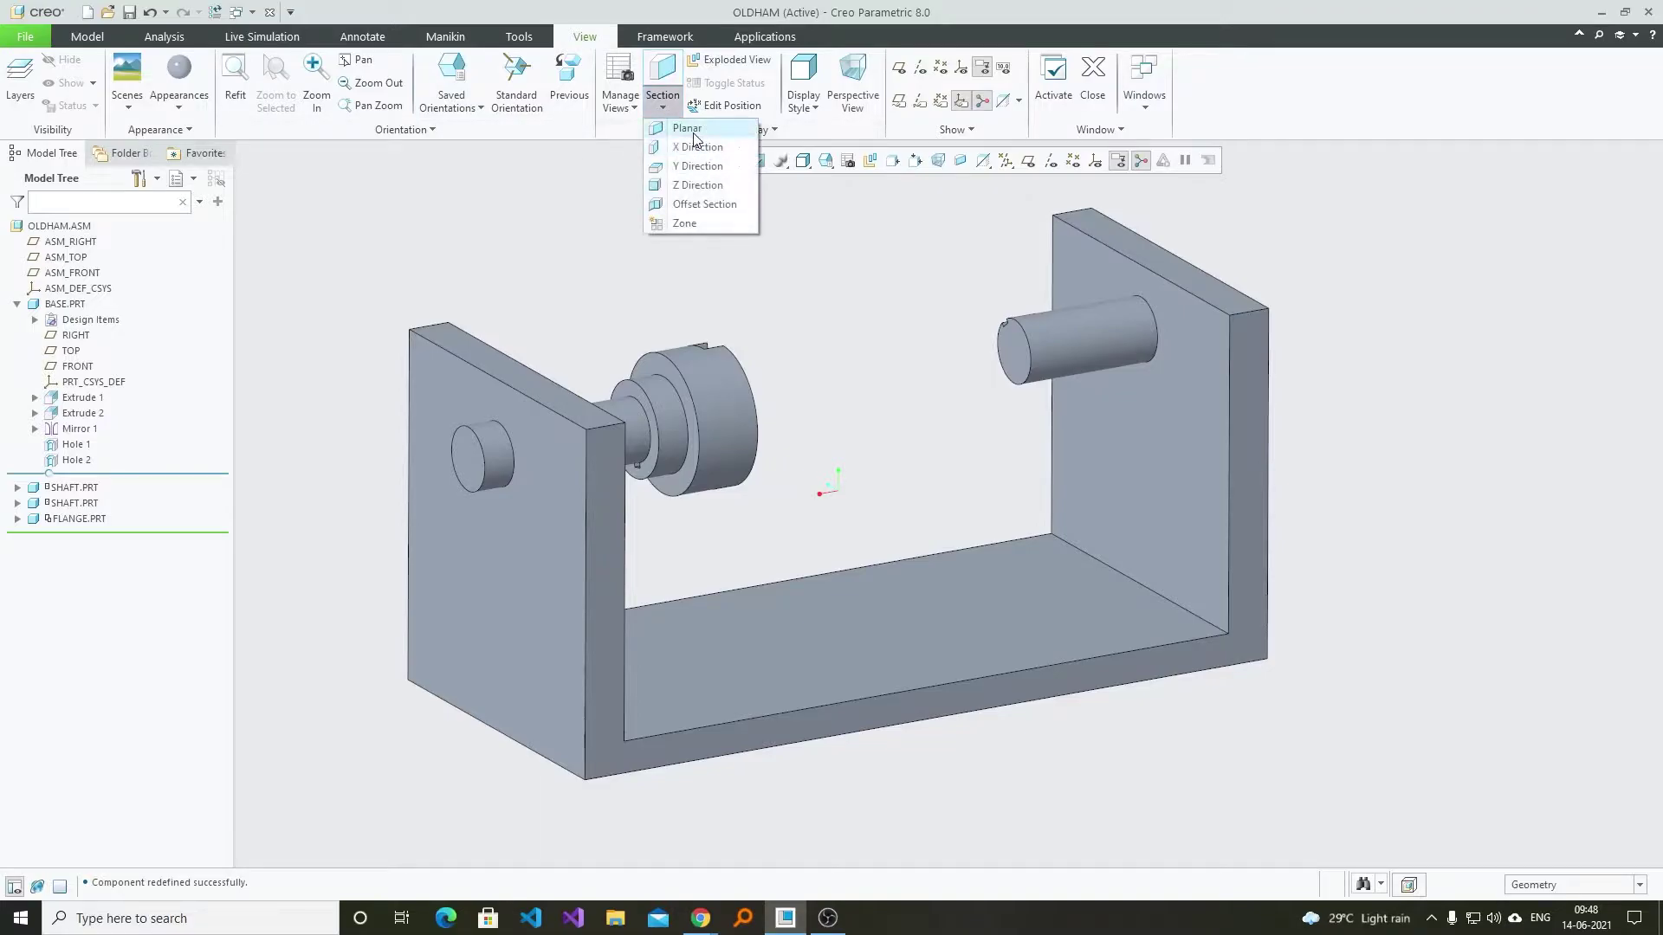
{"action": "left_click", "coordinate": [694, 138]}
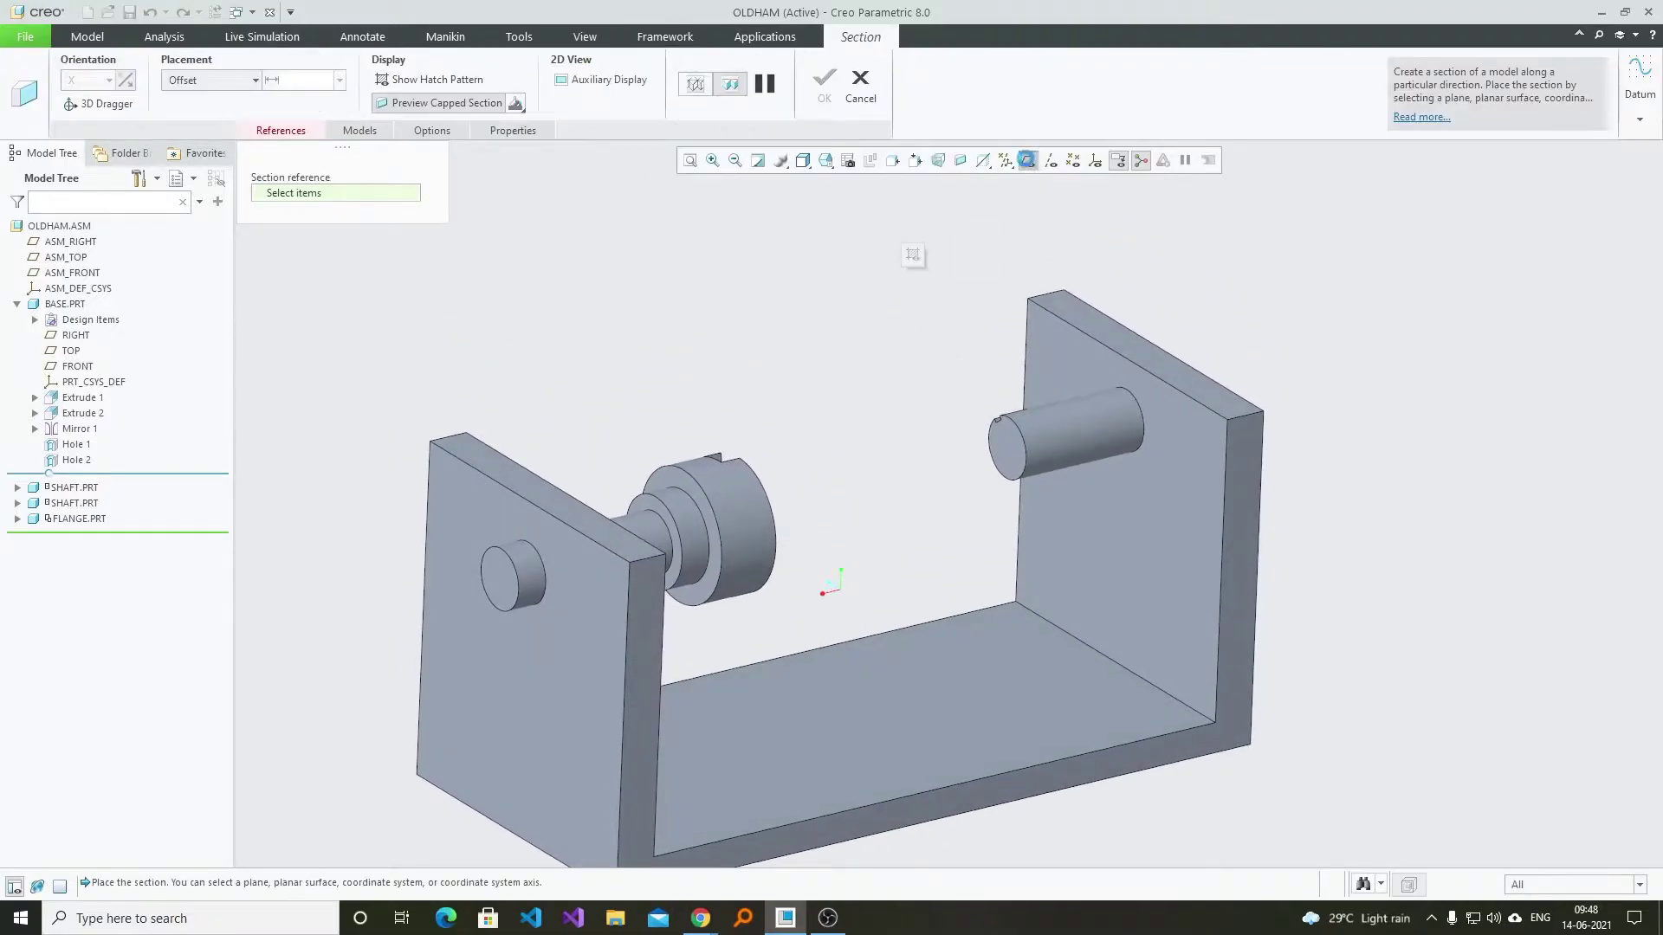
{"action": "middle_click_drag", "start_coordinate": [996, 373], "coordinate": [1306, 351]}
{"action": "key", "text": "ctrl+d"}
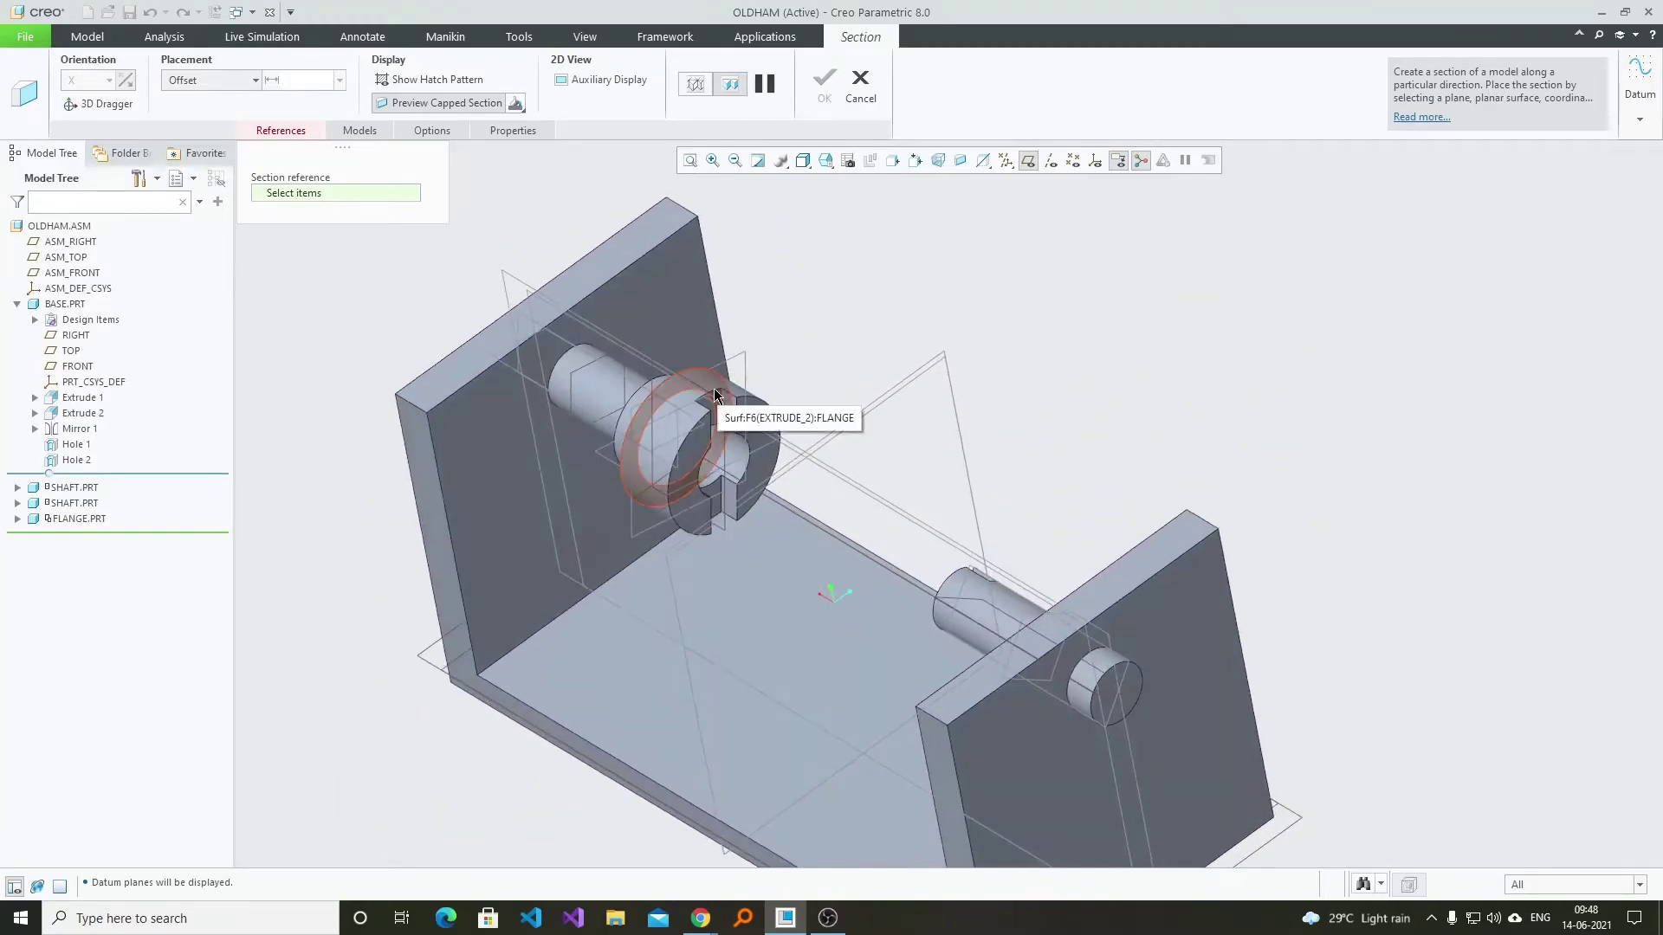
- Restrict selection to datum planes, place the section on the flange's FRONT plane and accept it
{"action": "scroll", "coordinate": [725, 518], "scroll_direction": "down", "scroll_amount": 5}
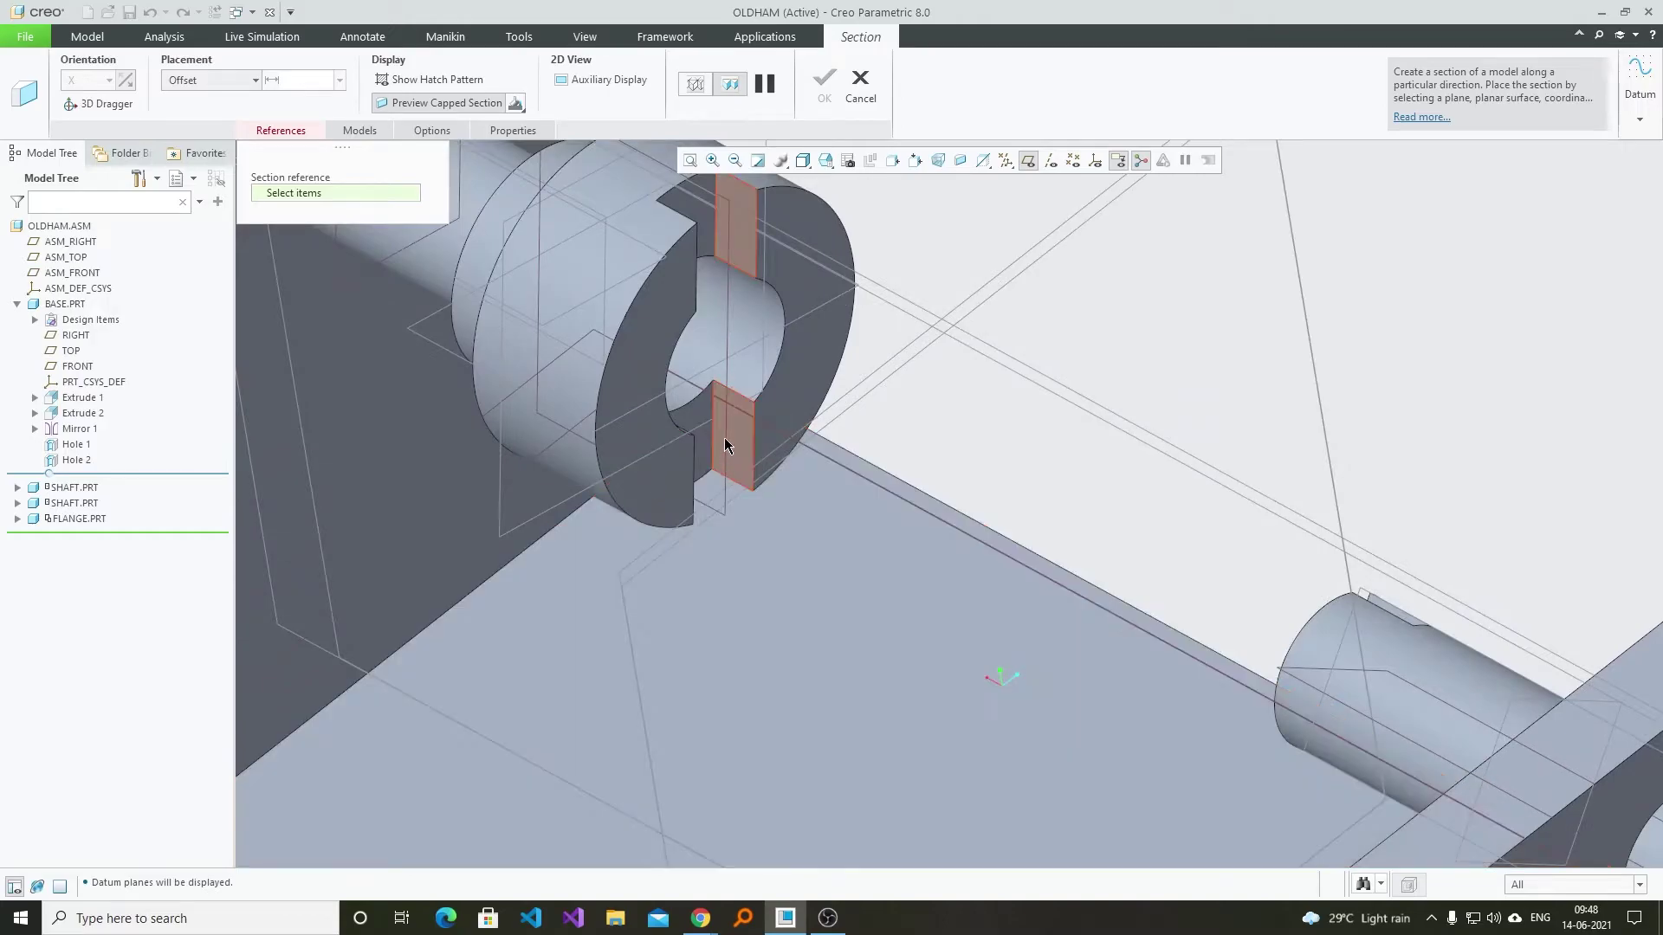
{"action": "middle_click_drag", "start_coordinate": [724, 440], "coordinate": [757, 449]}
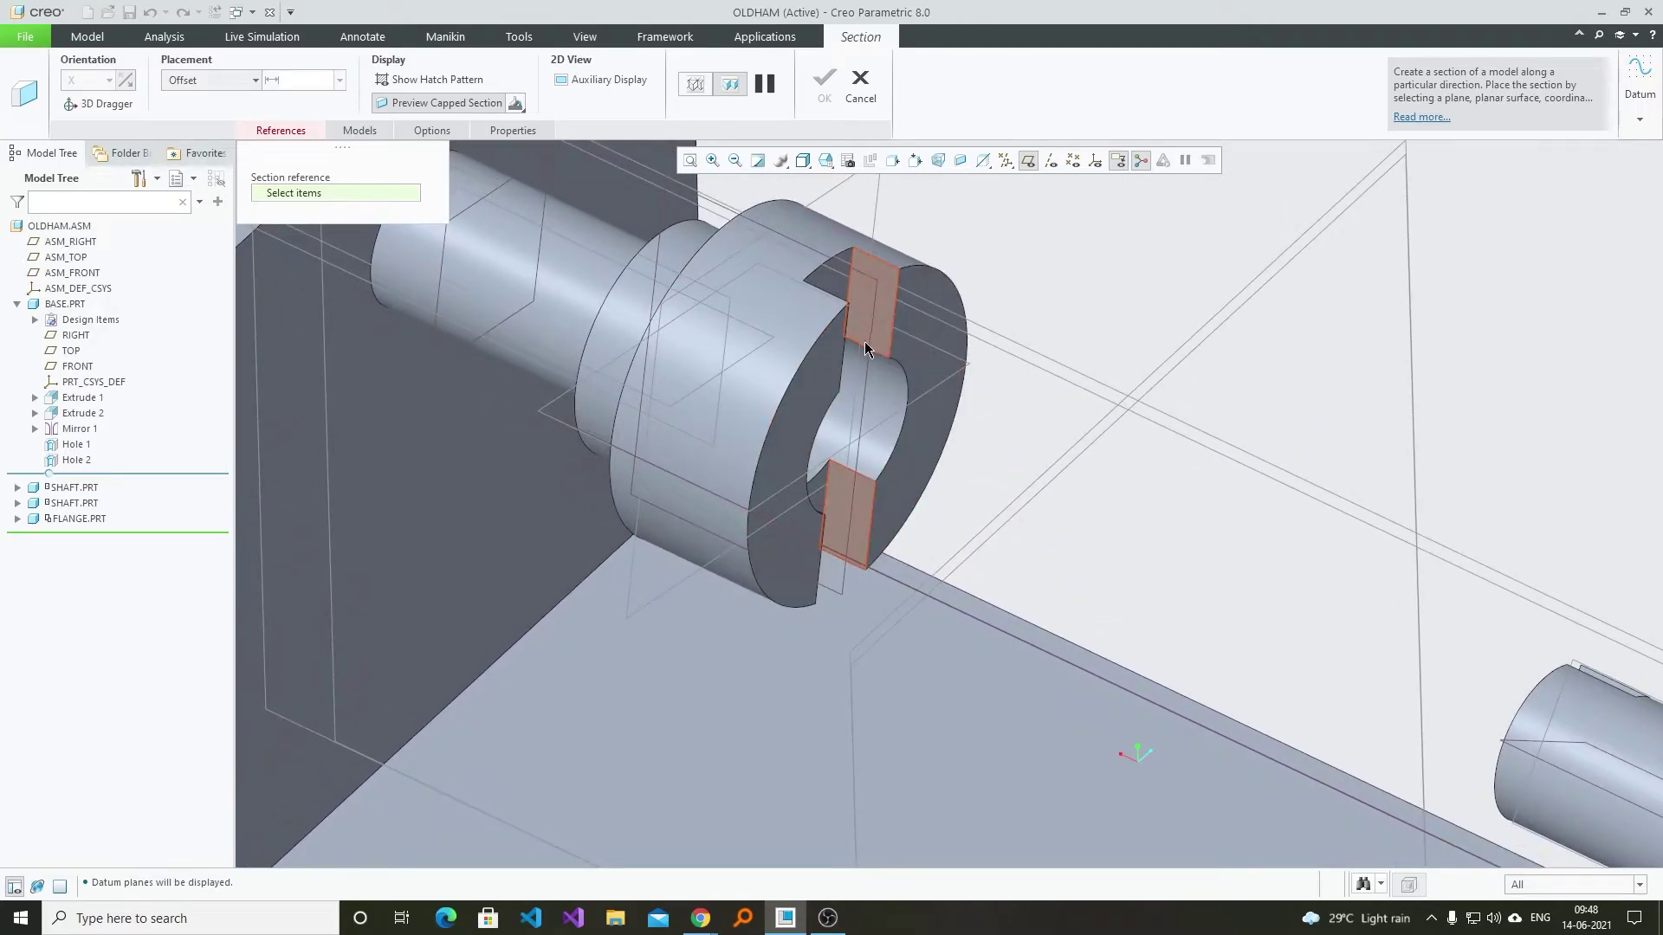
{"action": "scroll", "coordinate": [865, 342], "scroll_direction": "up", "scroll_amount": 5}
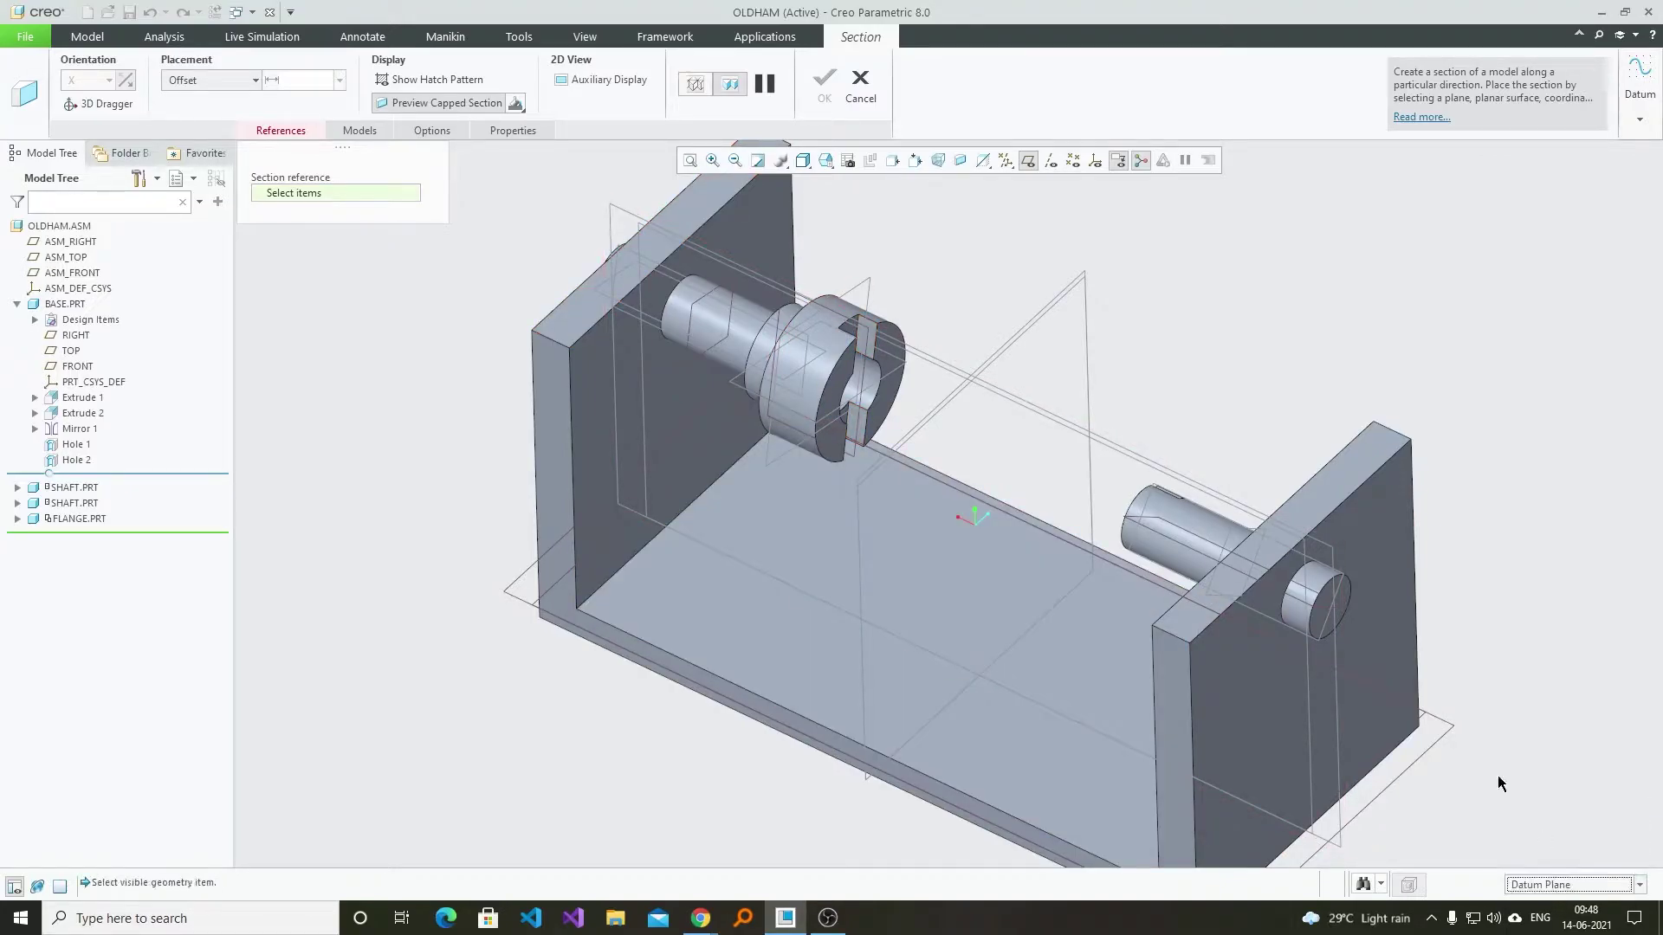
{"action": "left_click", "coordinate": [865, 367]}
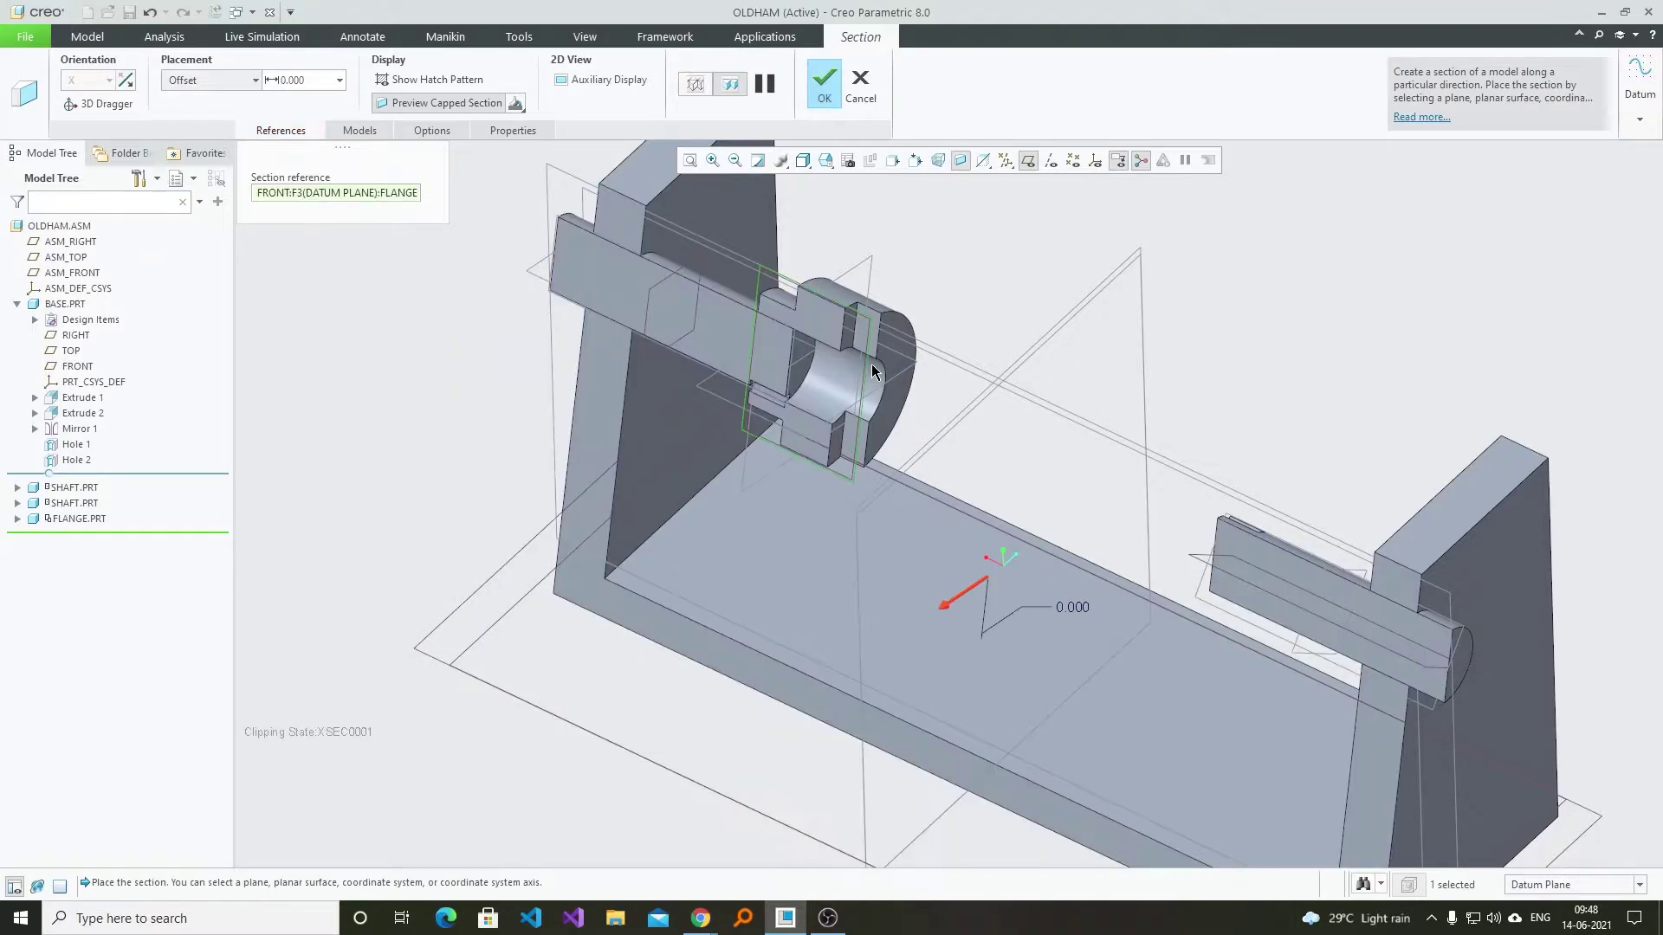
{"action": "middle_click_drag", "start_coordinate": [858, 424], "coordinate": [803, 469]}
{"action": "left_click", "coordinate": [823, 84]}
- Inspect the sectioned flange and shaft, and open the flange part in its own window
{"action": "middle_click_drag", "start_coordinate": [1011, 292], "coordinate": [937, 439]}
{"action": "scroll", "coordinate": [880, 475], "scroll_direction": "down", "scroll_amount": 4}
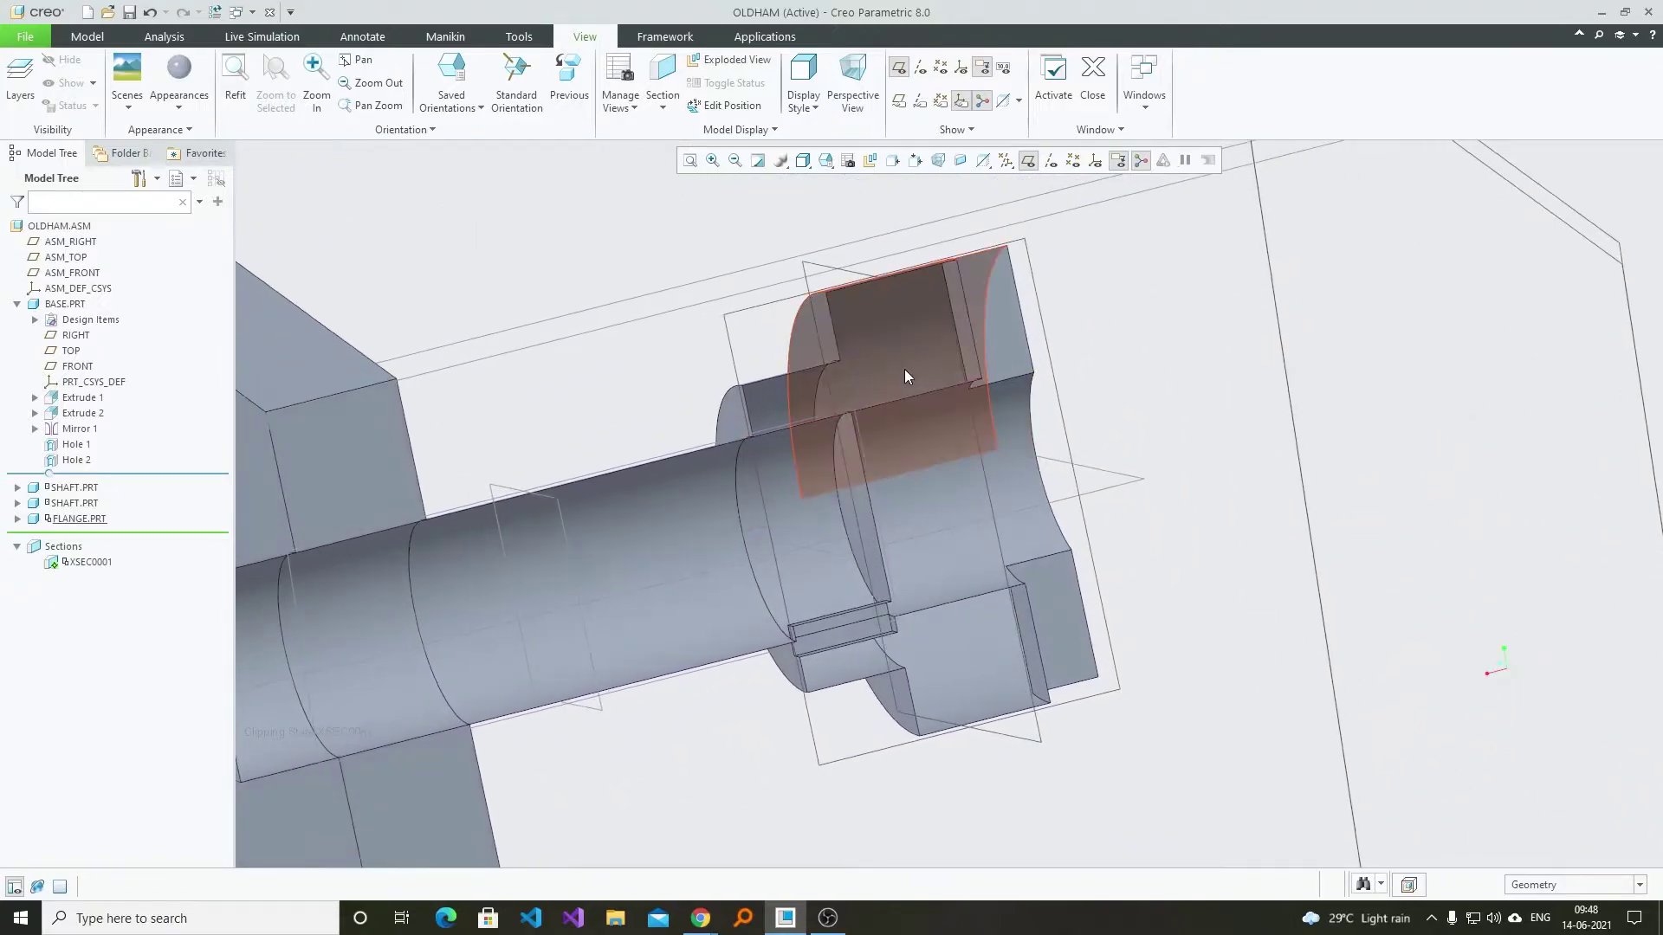
{"action": "middle_click_drag", "start_coordinate": [905, 381], "coordinate": [727, 422]}
{"action": "left_click", "coordinate": [728, 417]}
{"action": "left_click", "coordinate": [762, 317]}
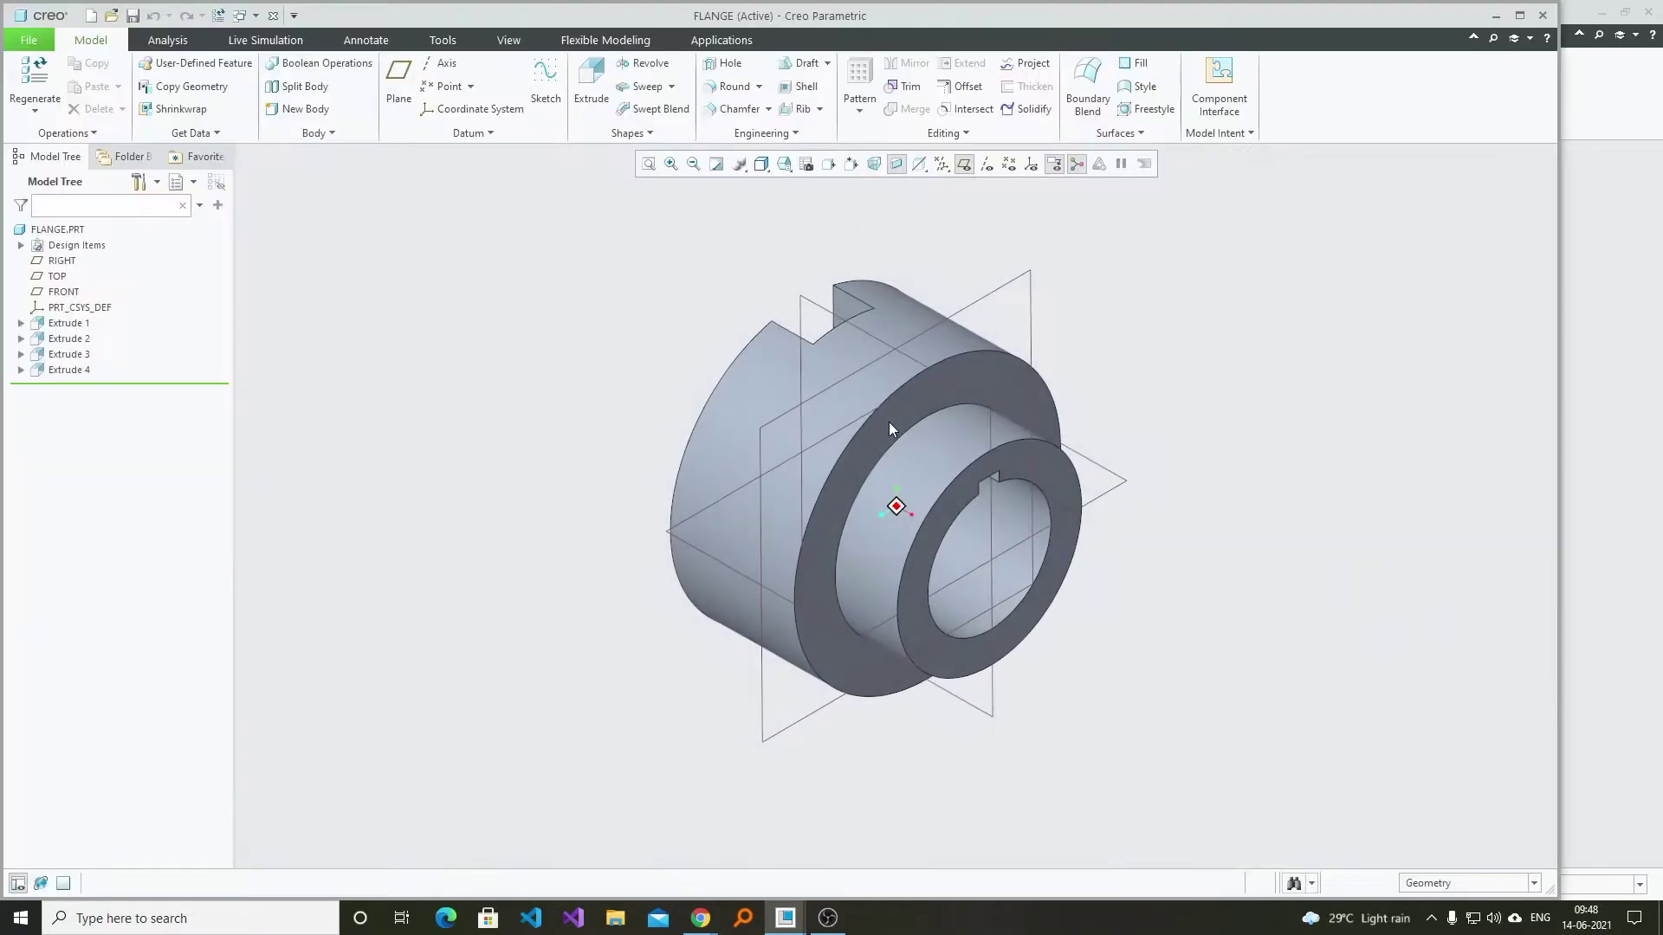
- Set the length of the flange's keyway cut to 30
{"action": "middle_click_drag", "start_coordinate": [906, 429], "coordinate": [963, 448]}
{"action": "scroll", "coordinate": [996, 387], "scroll_direction": "down", "scroll_amount": 3}
{"action": "double_click", "coordinate": [964, 410]}
{"action": "middle_click_drag", "start_coordinate": [978, 372], "coordinate": [1112, 416]}
{"action": "double_click", "coordinate": [893, 355]}
{"action": "type", "text": "30"}
{"action": "key", "text": "Return"}
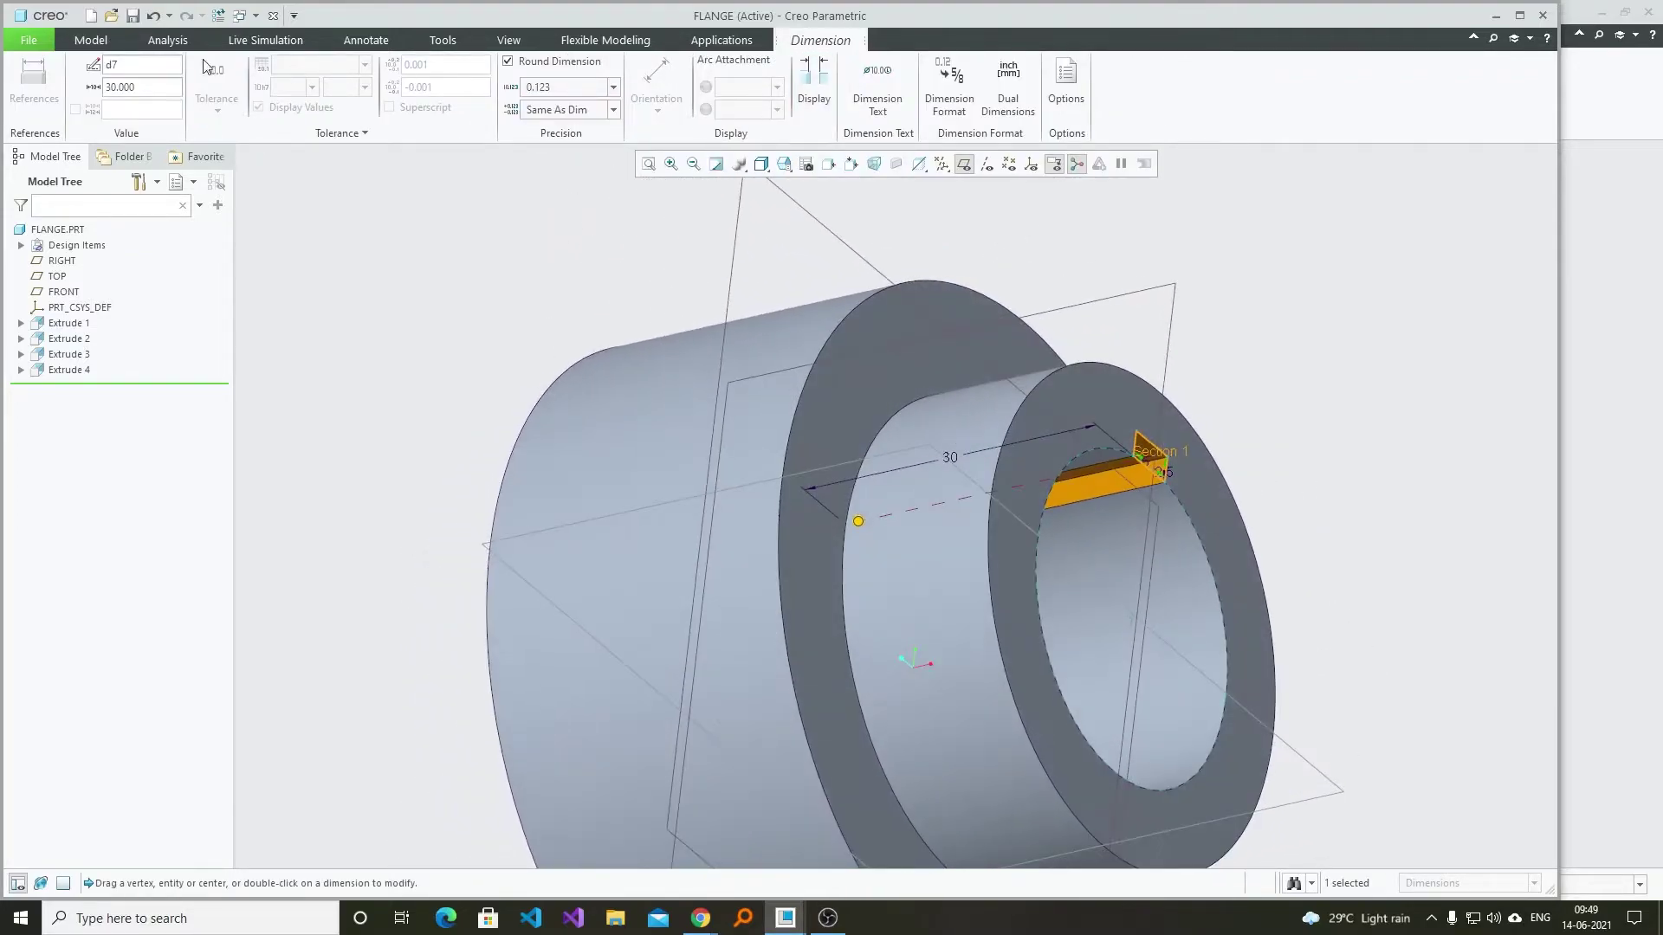
{"action": "left_click", "coordinate": [91, 42]}
- Save FLANGE.PRT in the Oldhams folder and close the part window
{"action": "left_click", "coordinate": [137, 16]}
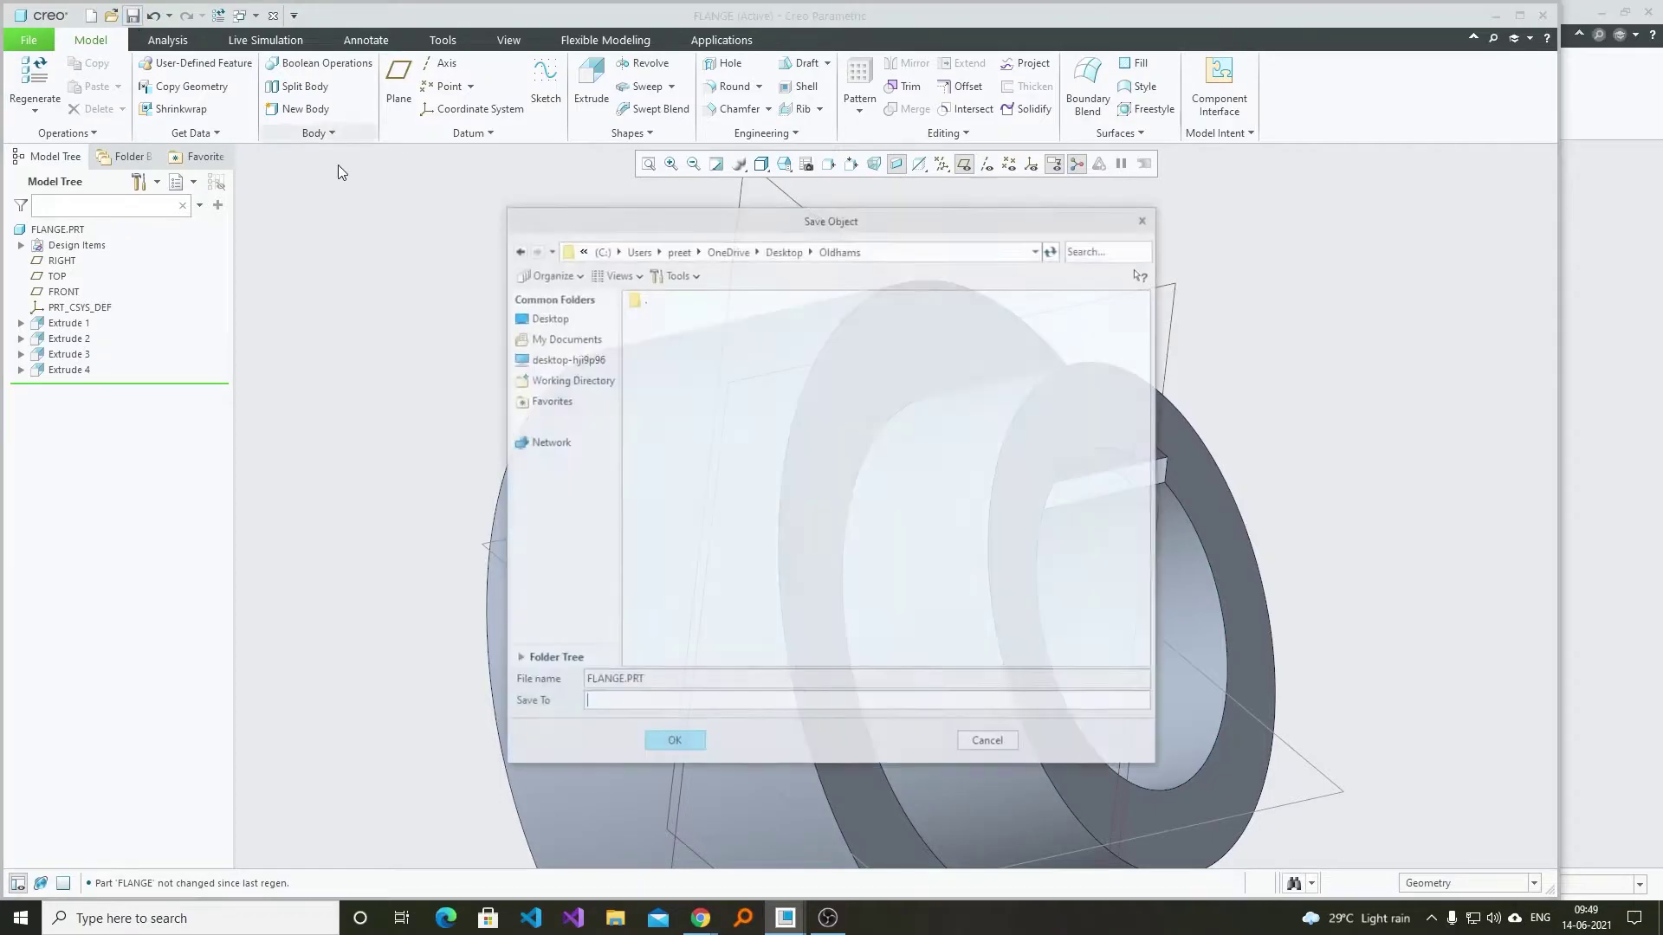
{"action": "left_click", "coordinate": [674, 743]}
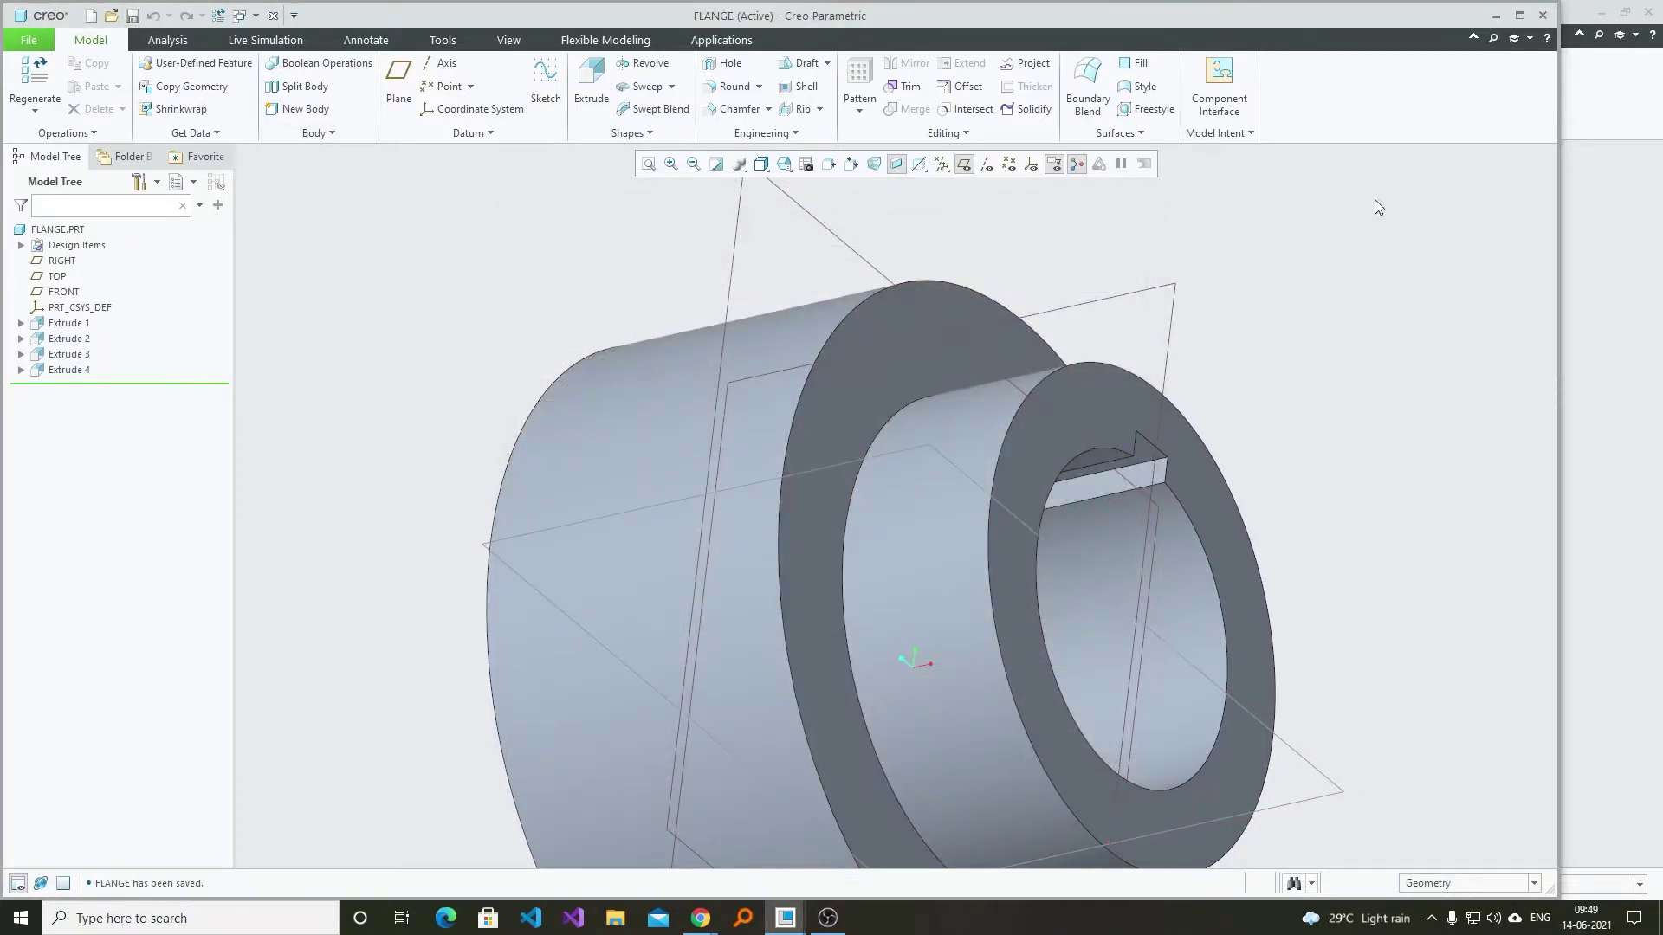
{"action": "left_click", "coordinate": [1541, 15]}
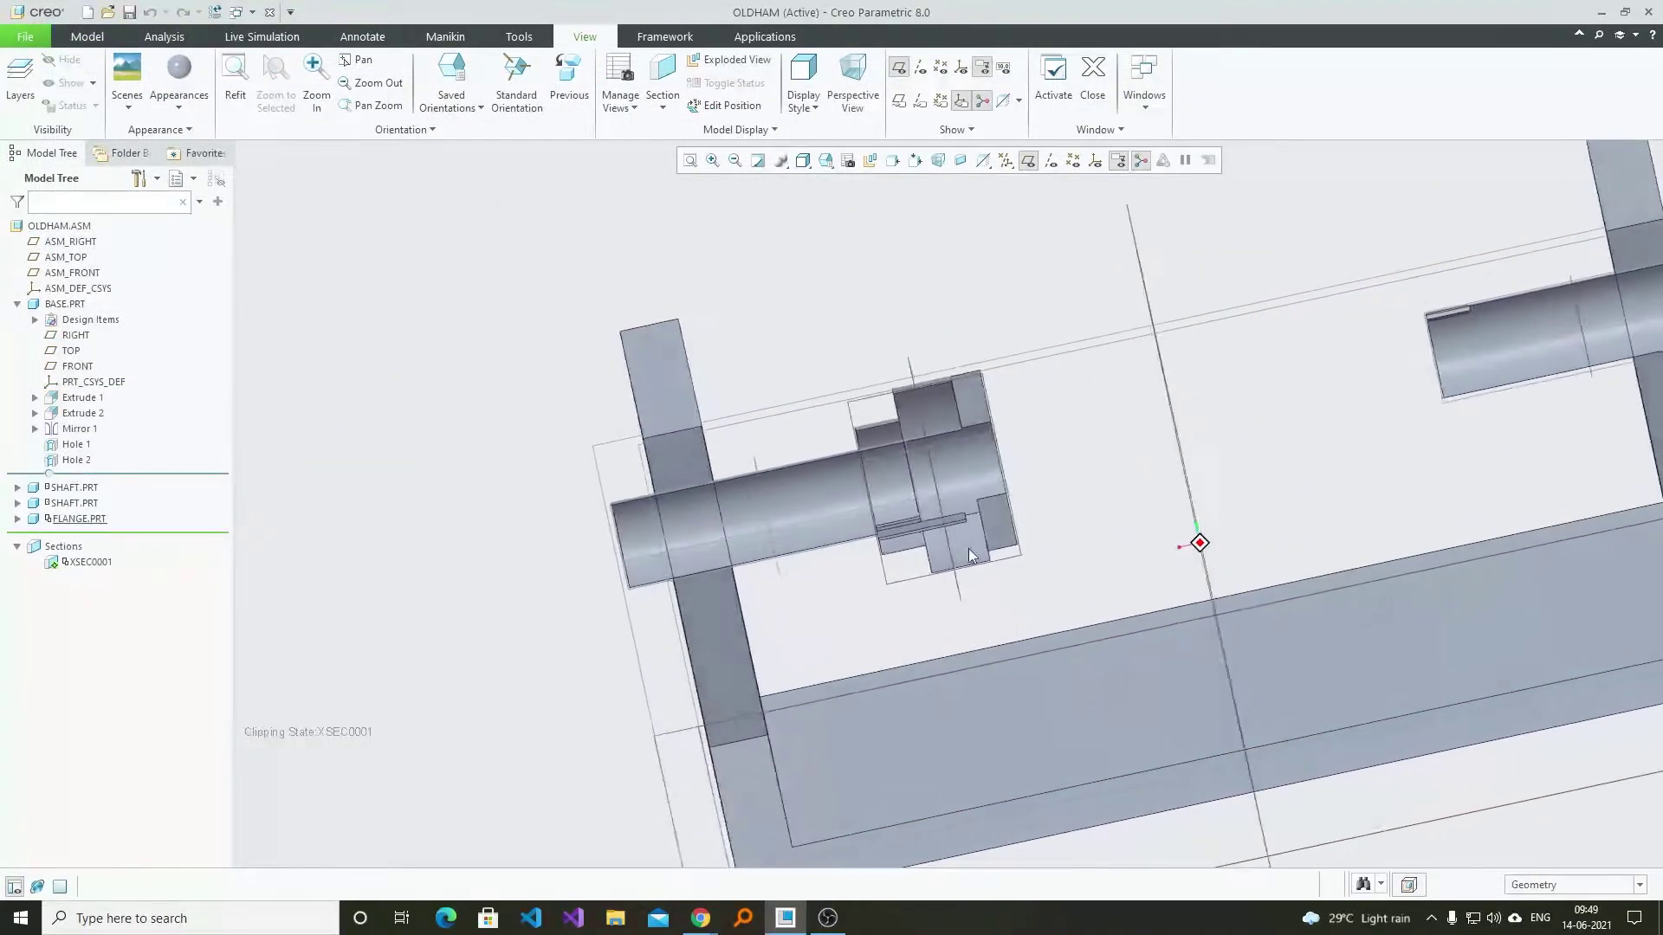
- Create a new solid part named KEY in the assembly, copied from mmns_part_solid_abs.prt, and leave it placed without constraints
{"action": "scroll", "coordinate": [897, 482], "scroll_direction": "down", "scroll_amount": 4}
{"action": "mouse_move", "coordinate": [965, 556]}
{"action": "middle_mouse_down"}
{"action": "mouse_move", "coordinate": [897, 482]}
{"action": "mouse_move", "coordinate": [1025, 427]}
{"action": "mouse_move", "coordinate": [923, 526]}
{"action": "mouse_move", "coordinate": [1000, 518]}
{"action": "mouse_move", "coordinate": [974, 475]}
{"action": "mouse_move", "coordinate": [870, 497]}
{"action": "mouse_move", "coordinate": [989, 486]}
{"action": "mouse_move", "coordinate": [961, 499]}
{"action": "middle_mouse_up"}
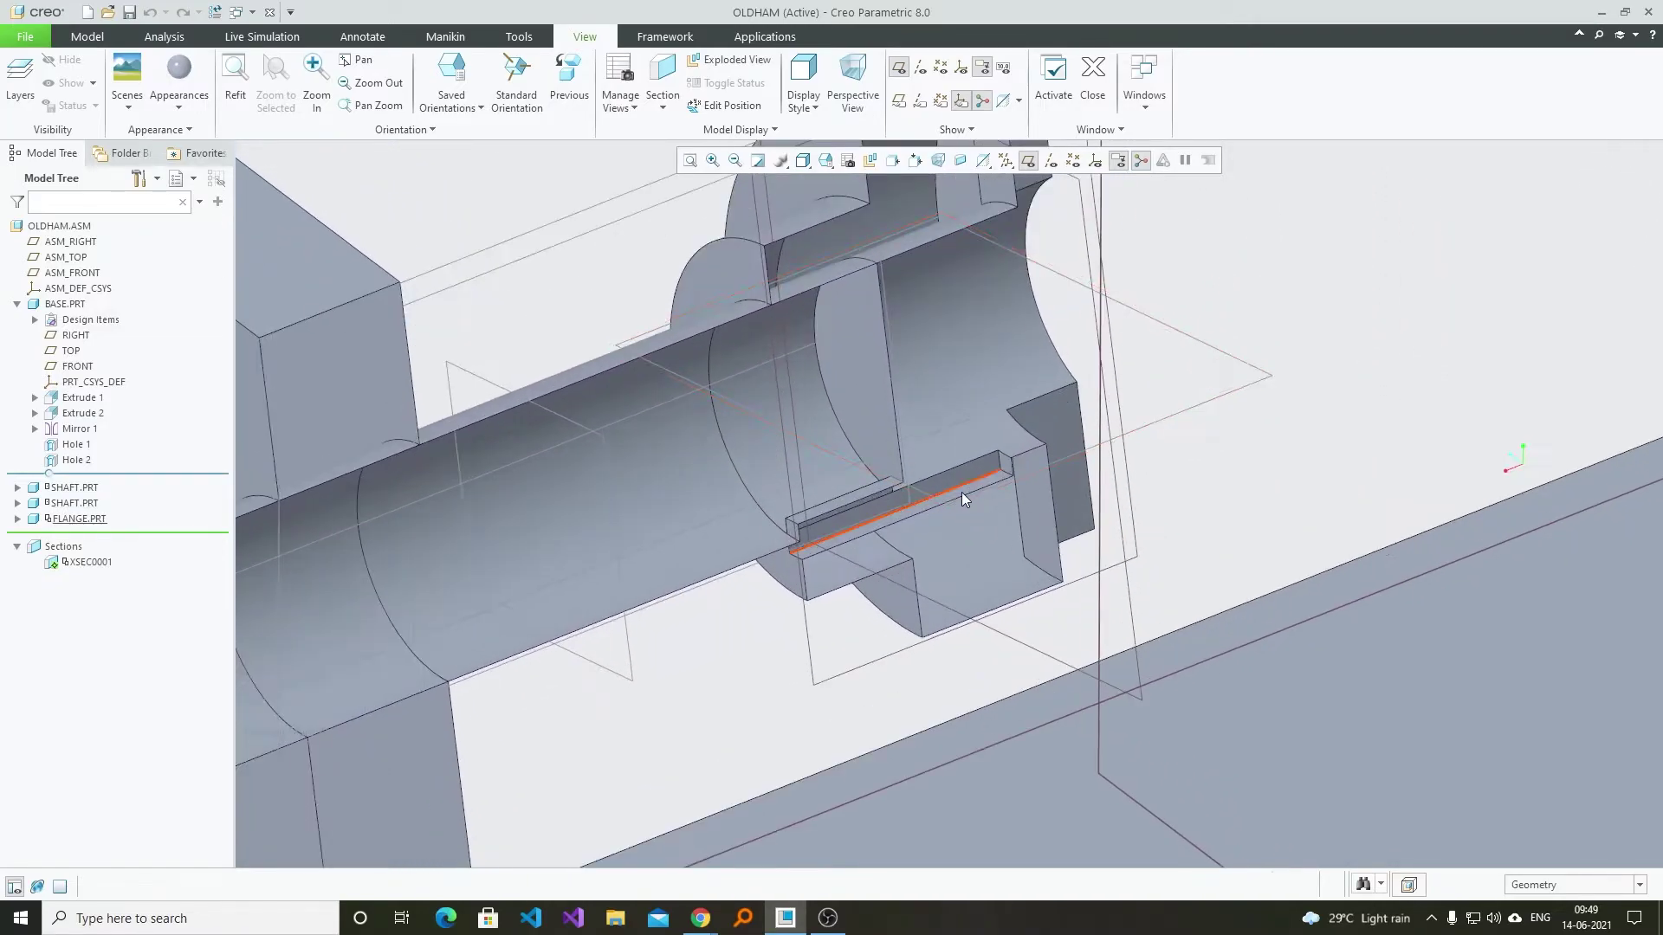
{"action": "left_click", "coordinate": [961, 492]}
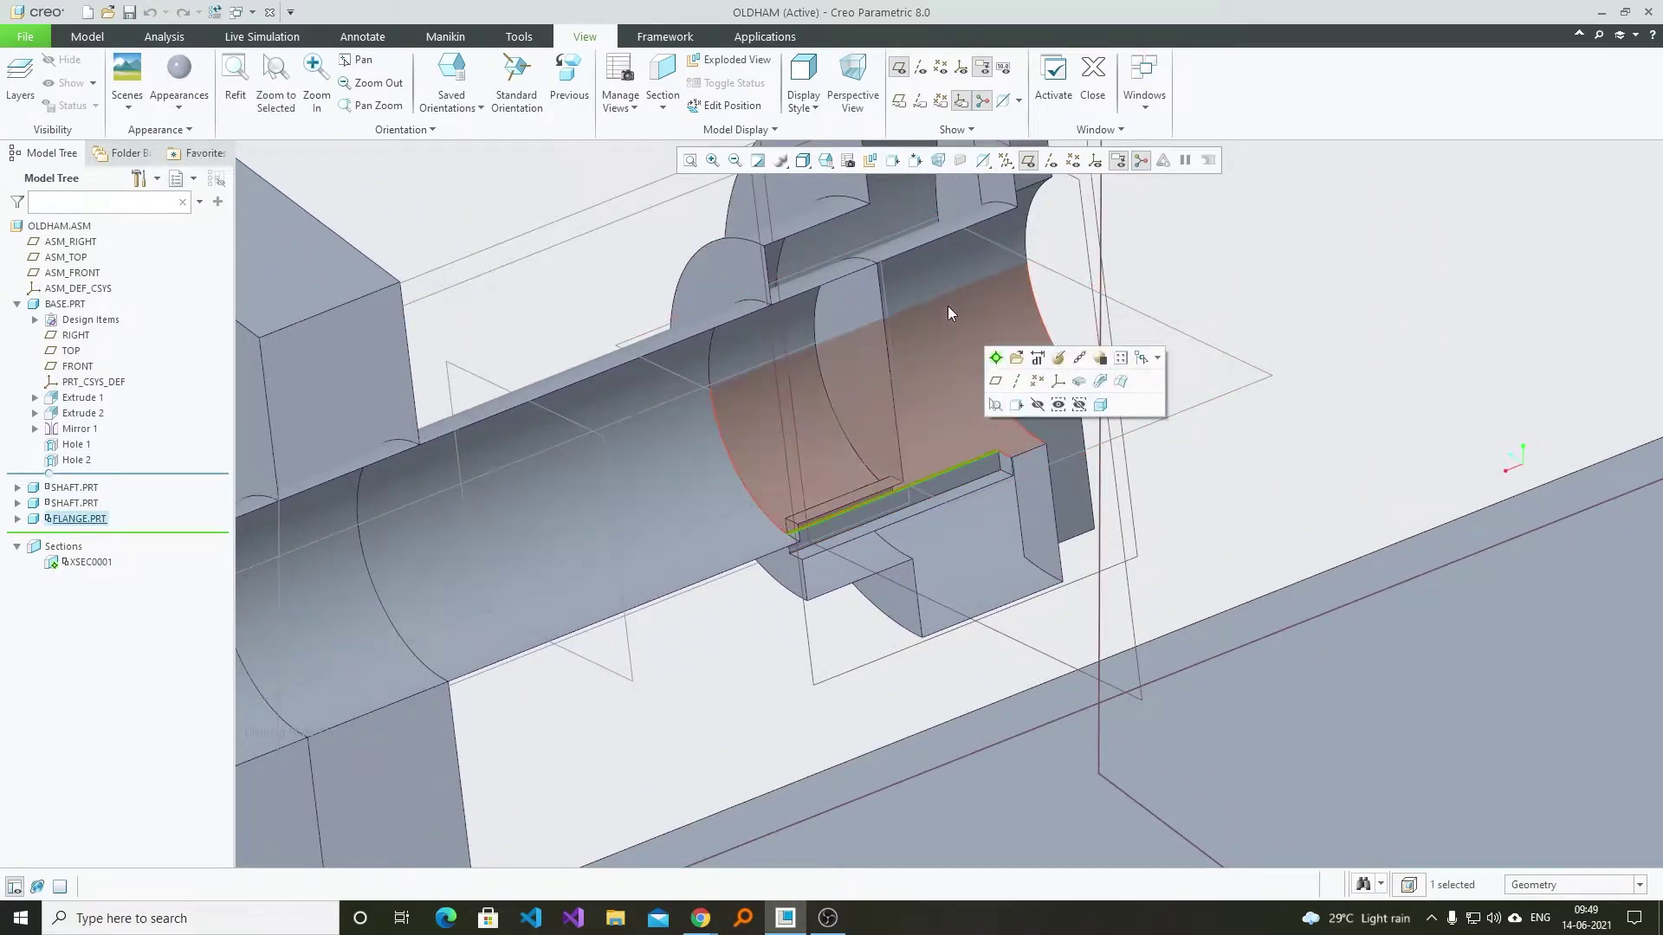
{"action": "left_click", "coordinate": [996, 362]}
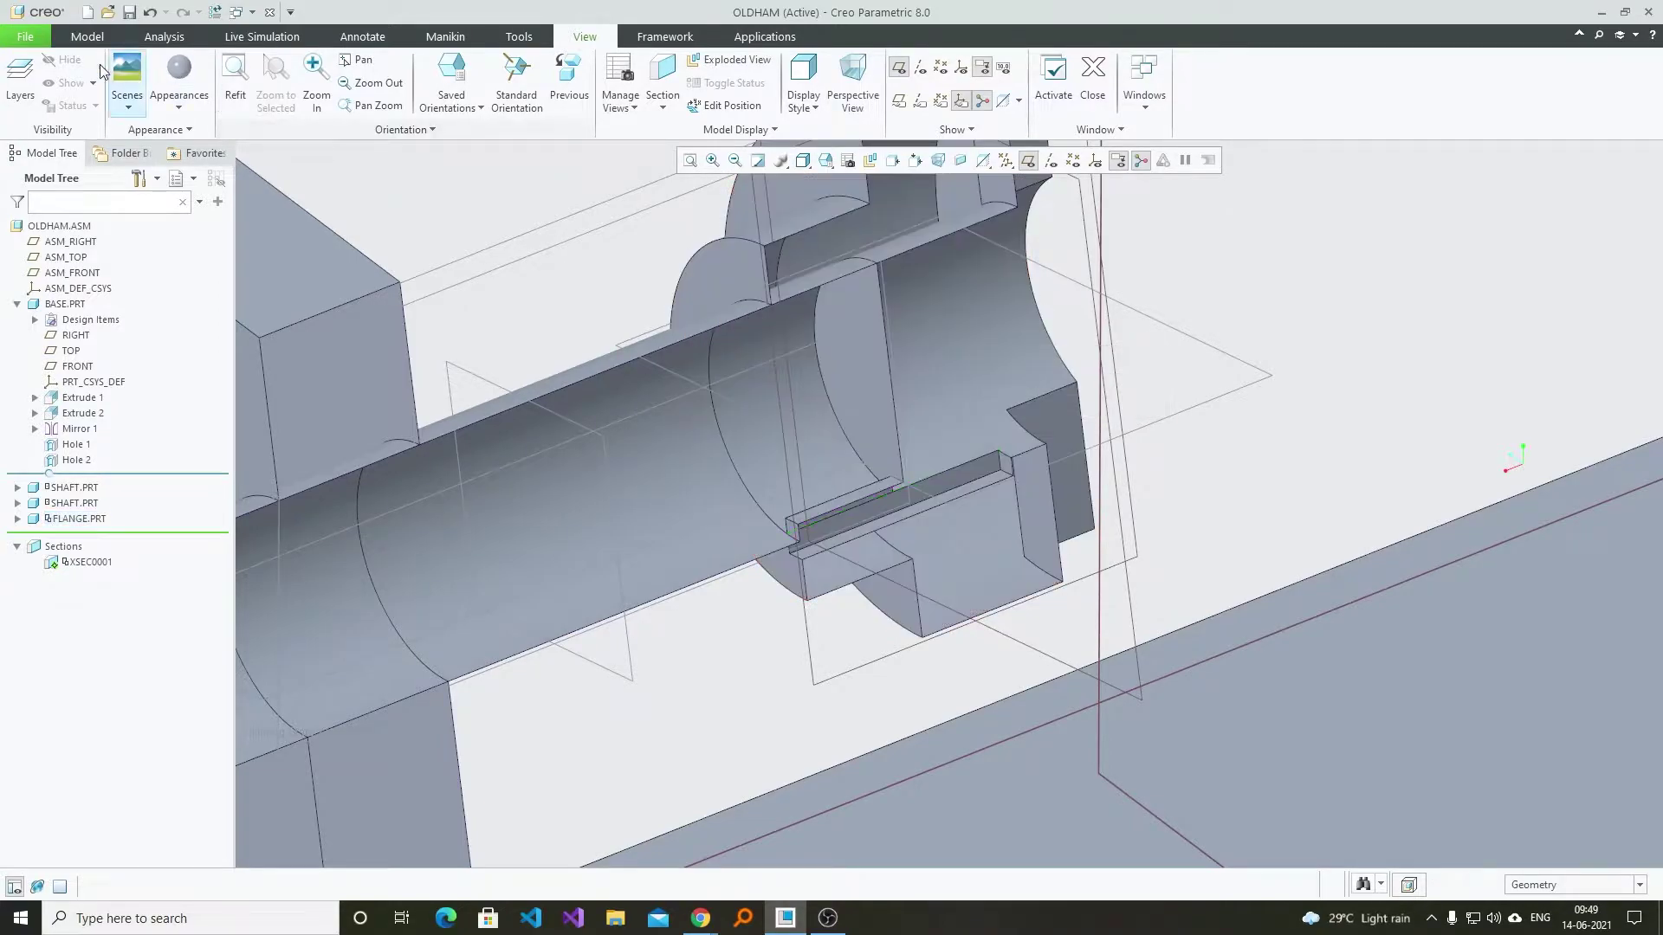
{"action": "left_click", "coordinate": [340, 59]}
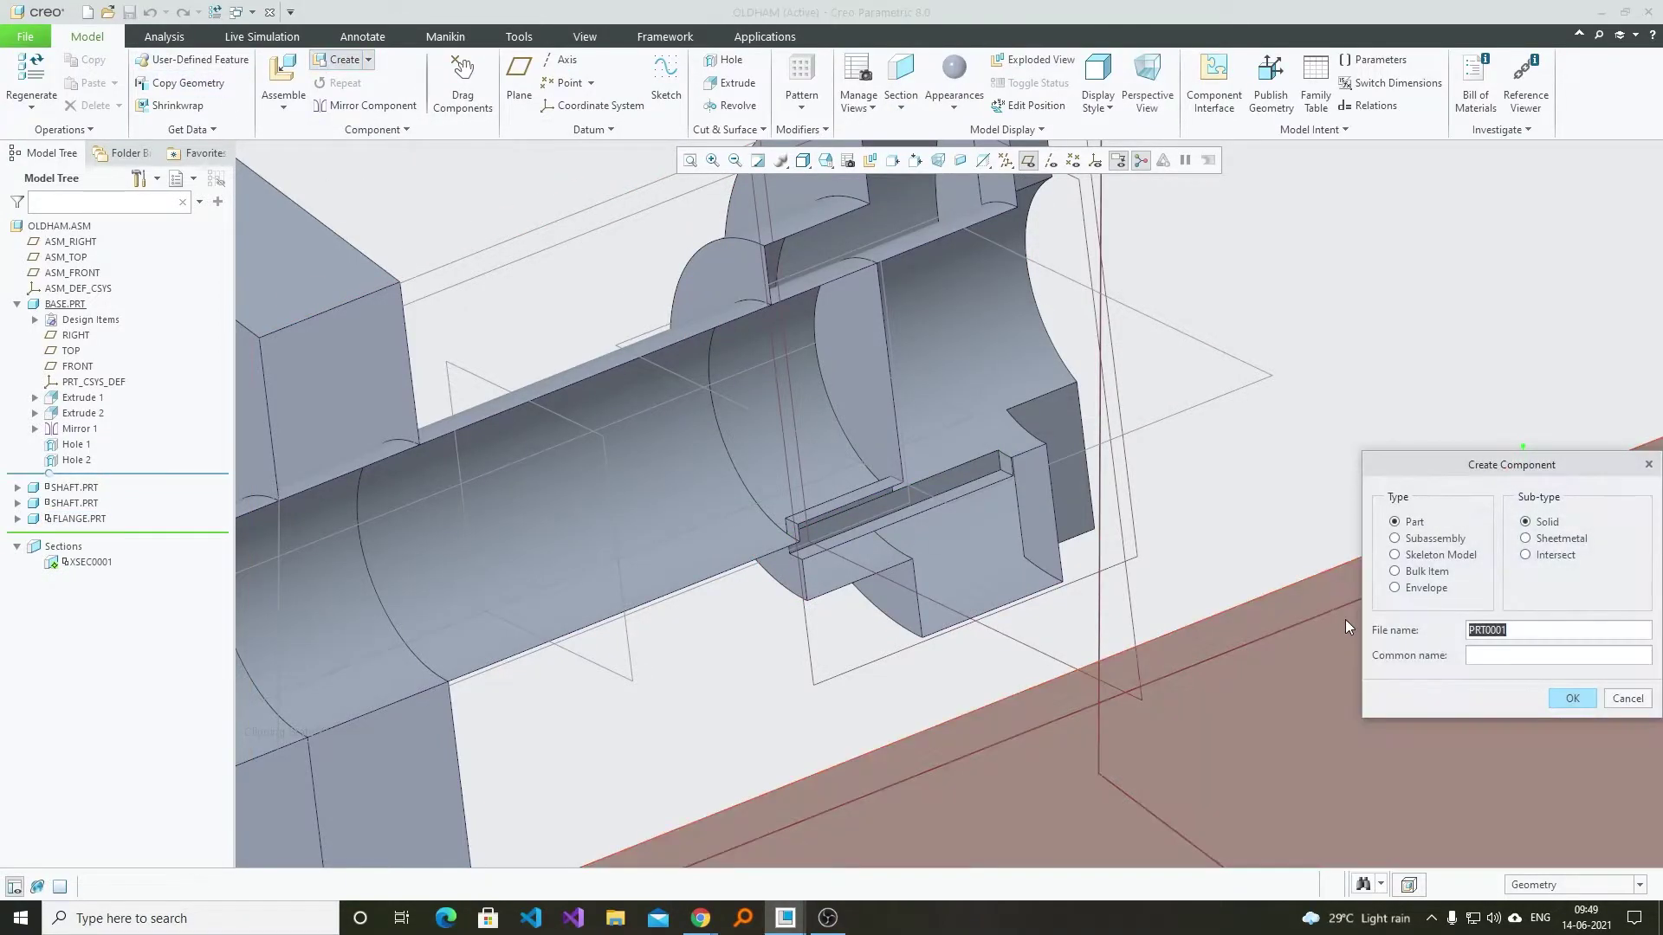
{"action": "left_click", "coordinate": [1571, 698]}
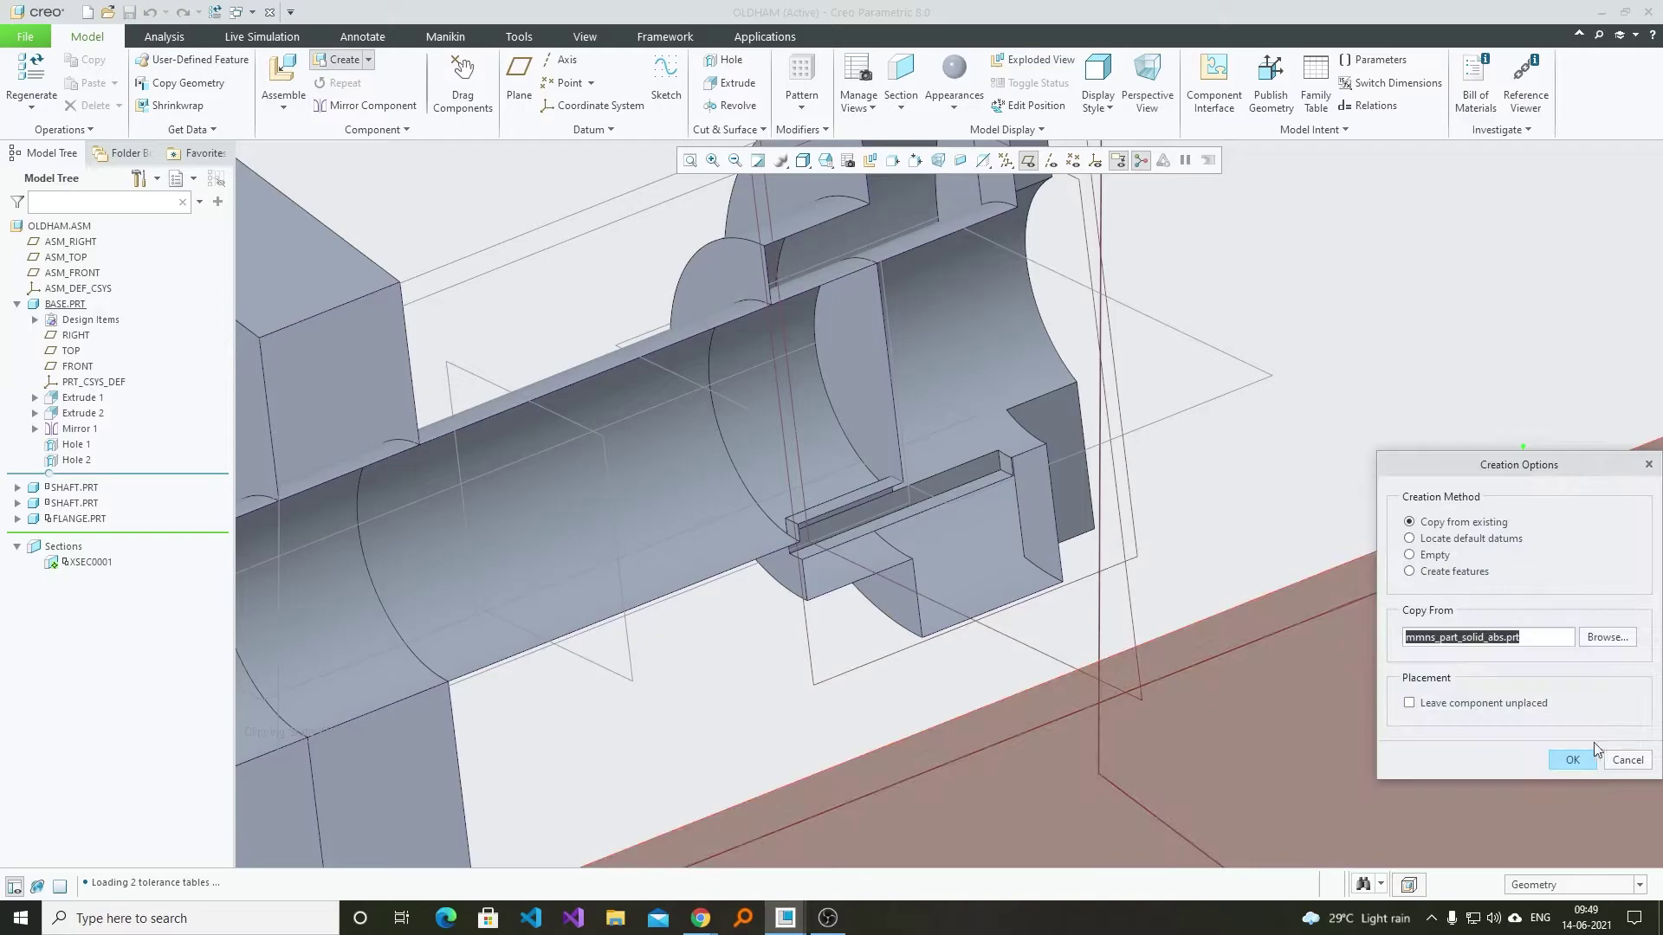
{"action": "left_click", "coordinate": [1583, 752]}
{"action": "left_click", "coordinate": [879, 84]}
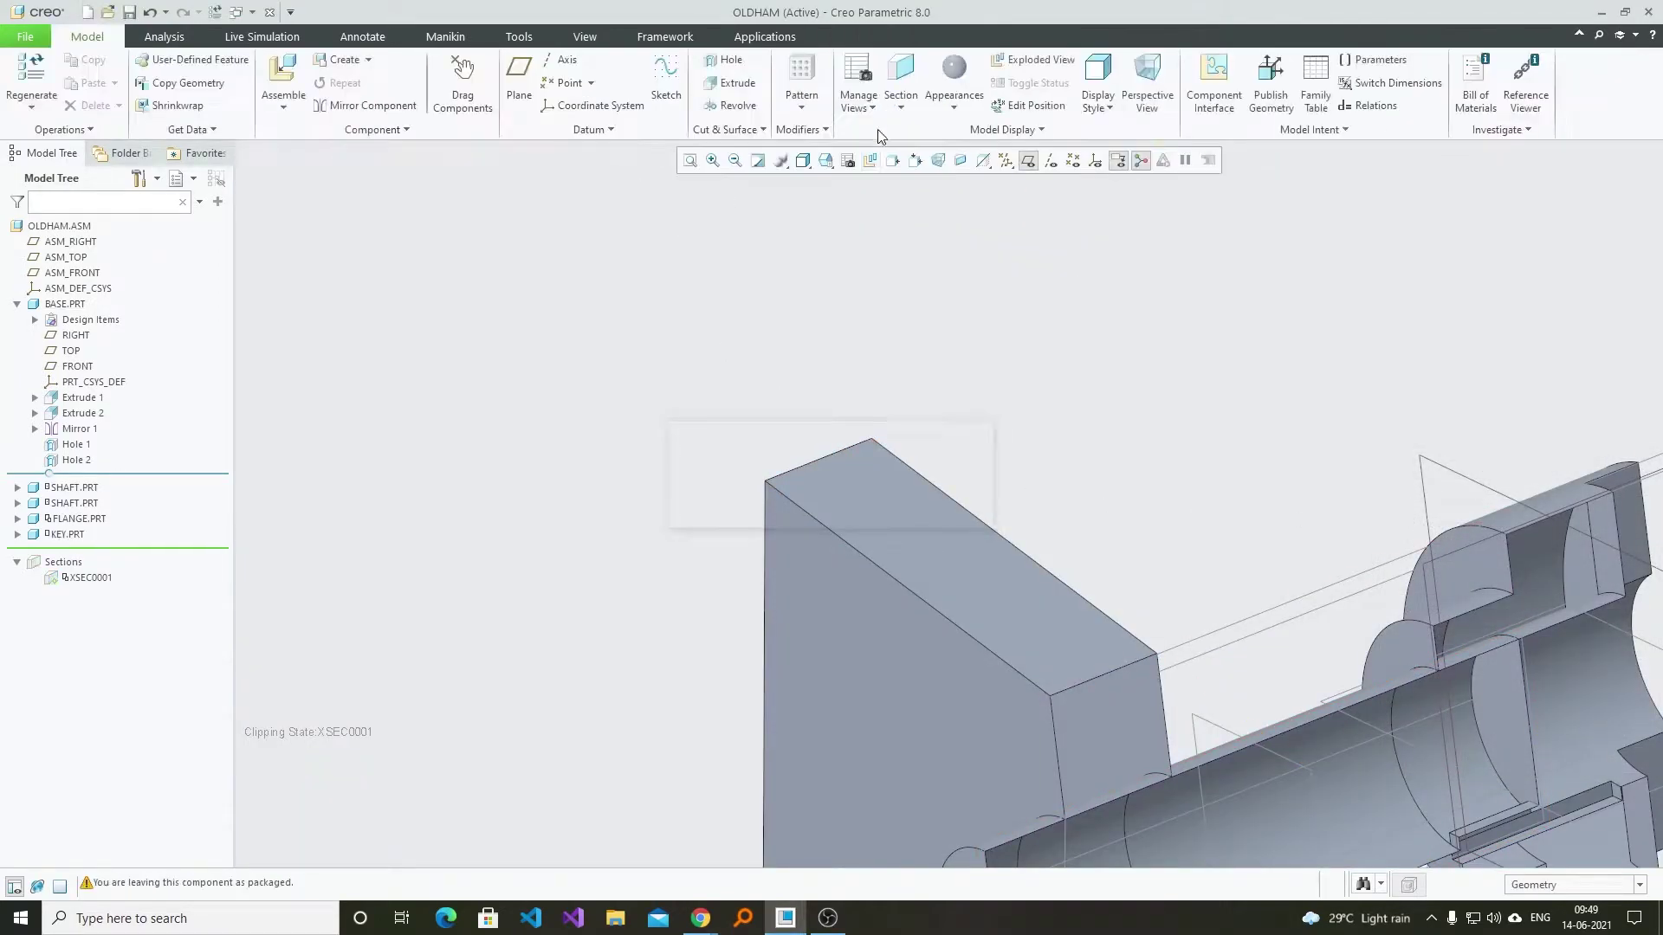
{"action": "key", "text": "ctrl+d"}
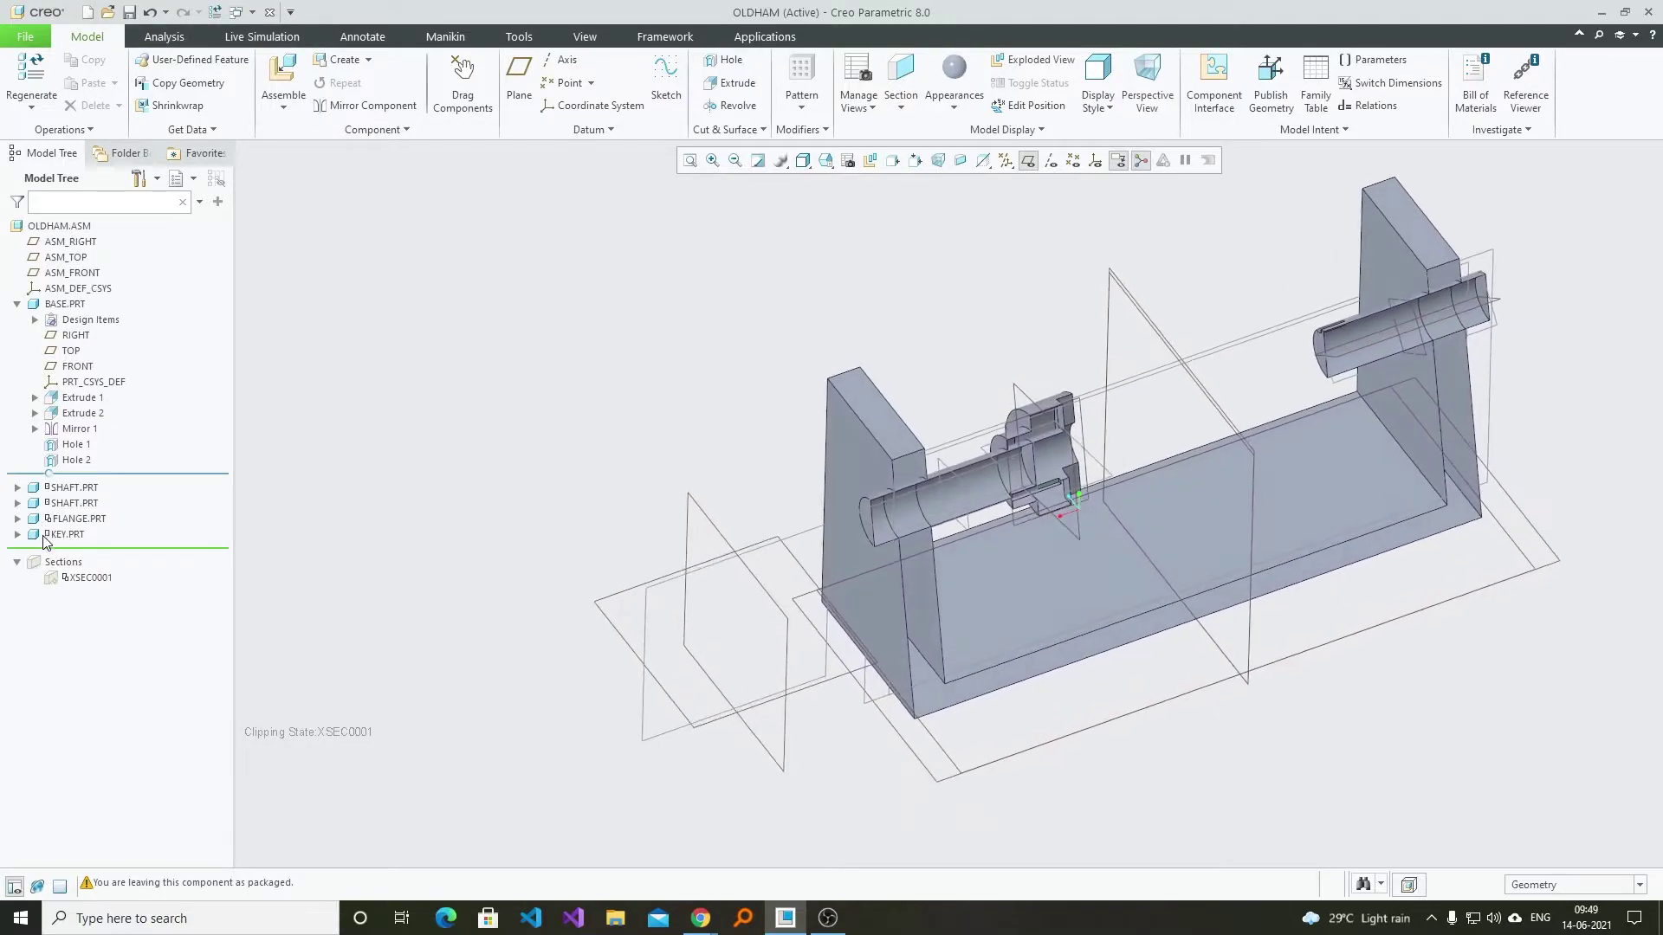
- Activate the key part and extrude a 30 by 5 rectangle, centred on its horizontal datum plane's origin, symmetrically about that plane
{"action": "left_click", "coordinate": [56, 456]}
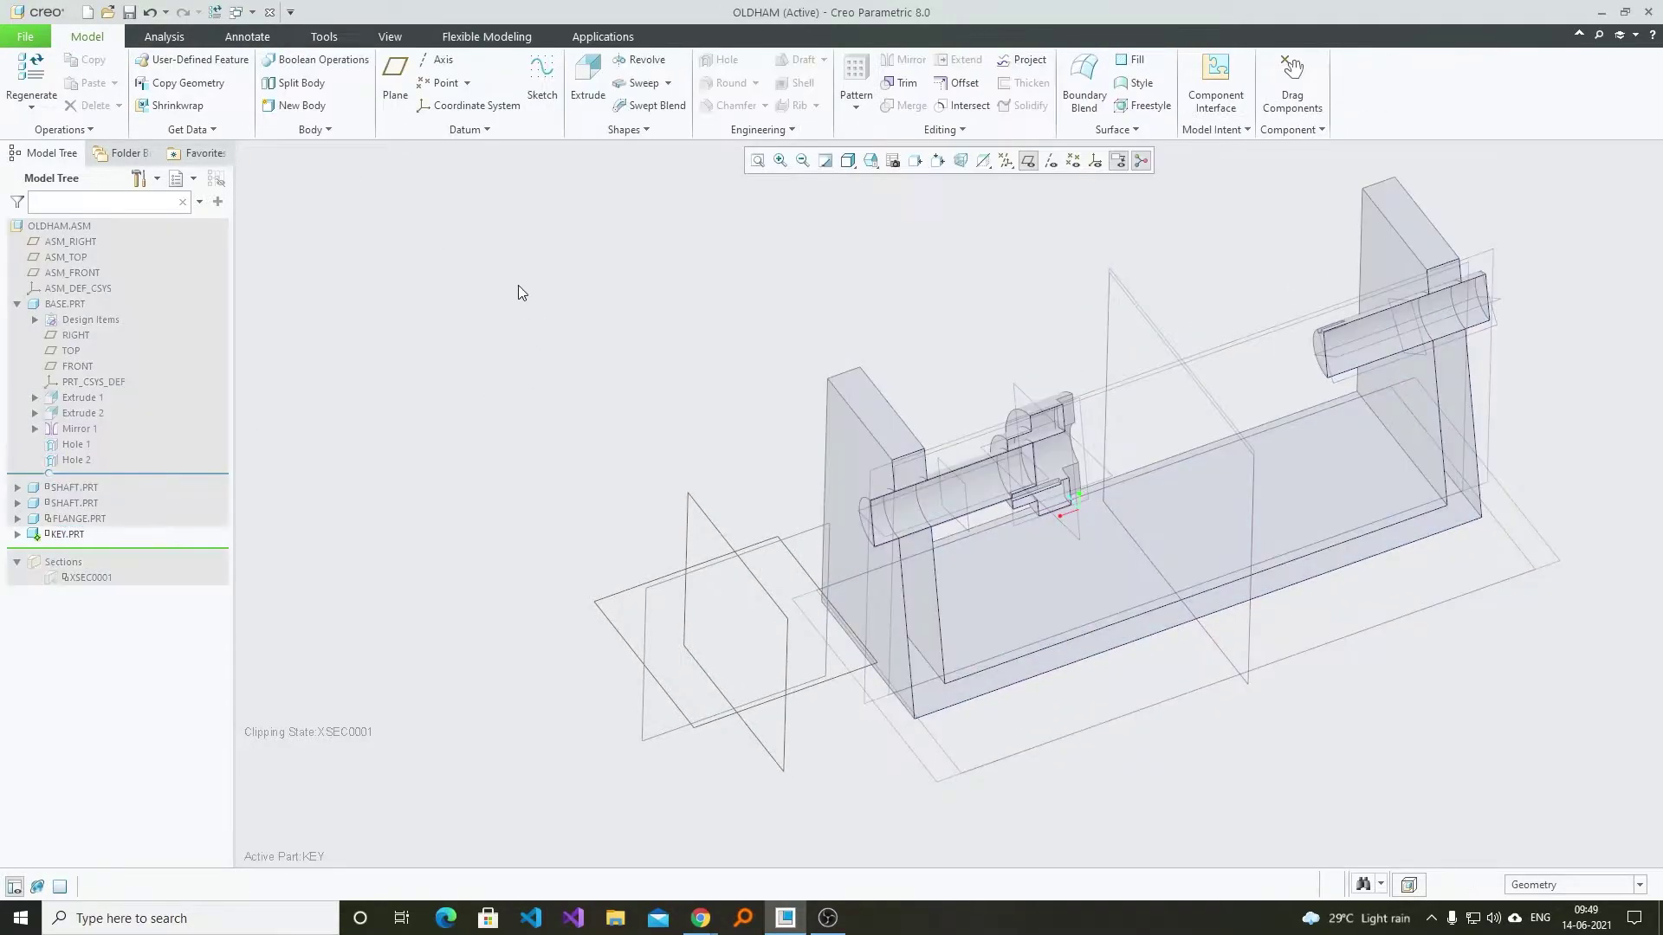
{"action": "left_click", "coordinate": [589, 87]}
{"action": "left_click", "coordinate": [596, 604]}
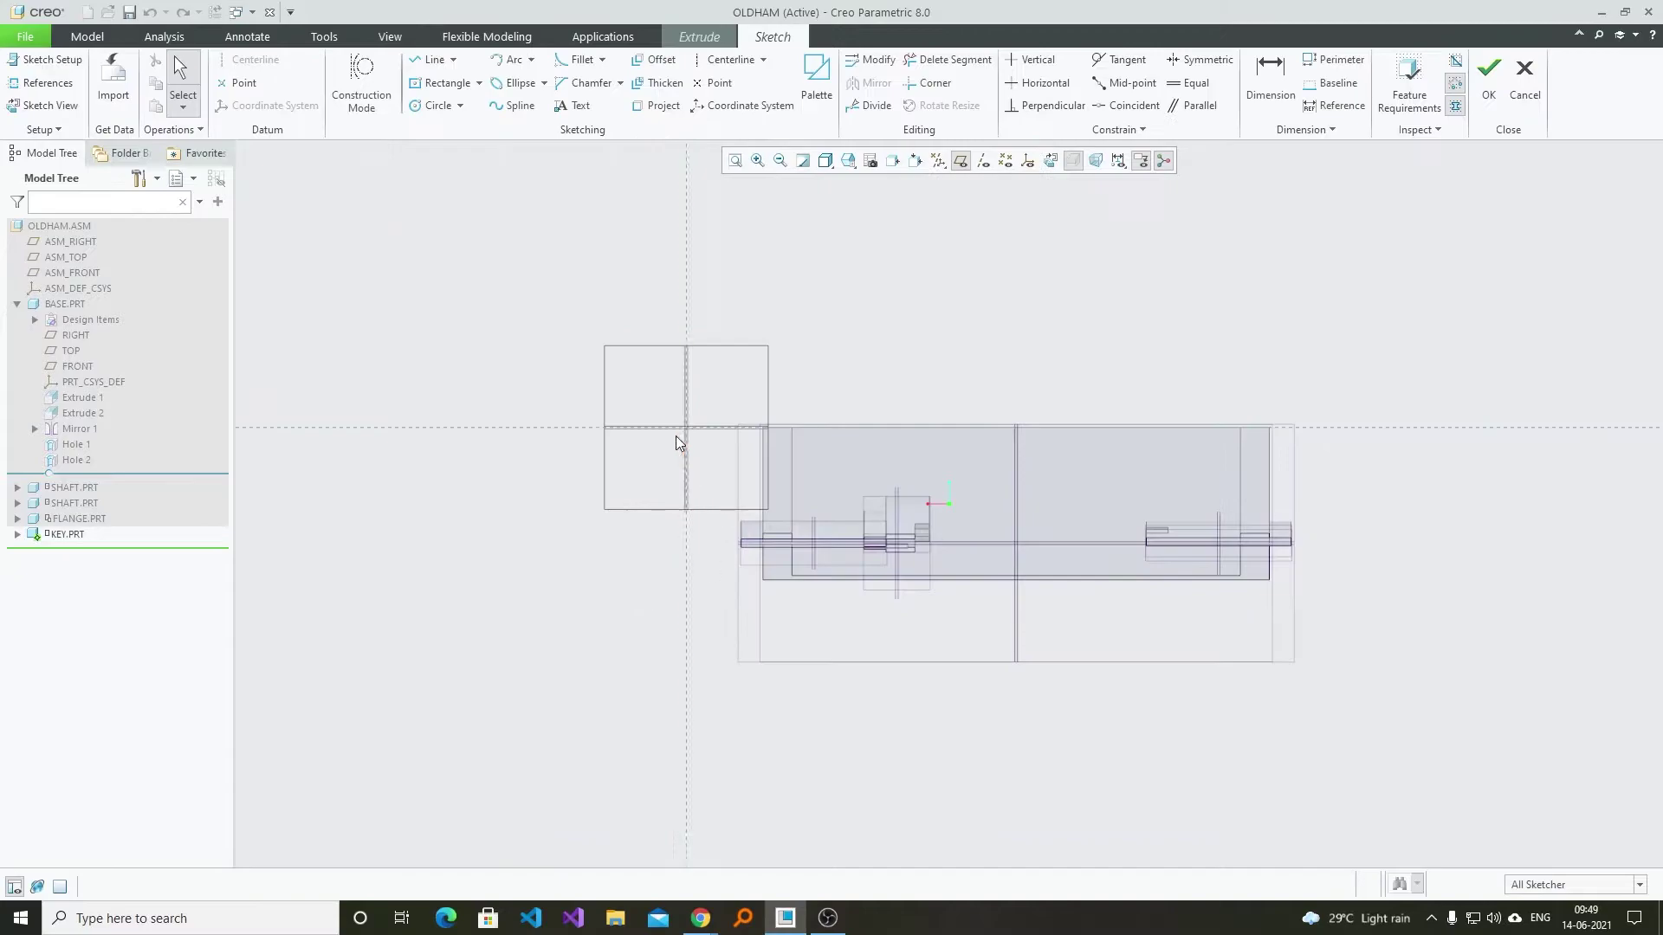
{"action": "middle_click", "coordinate": [627, 350]}
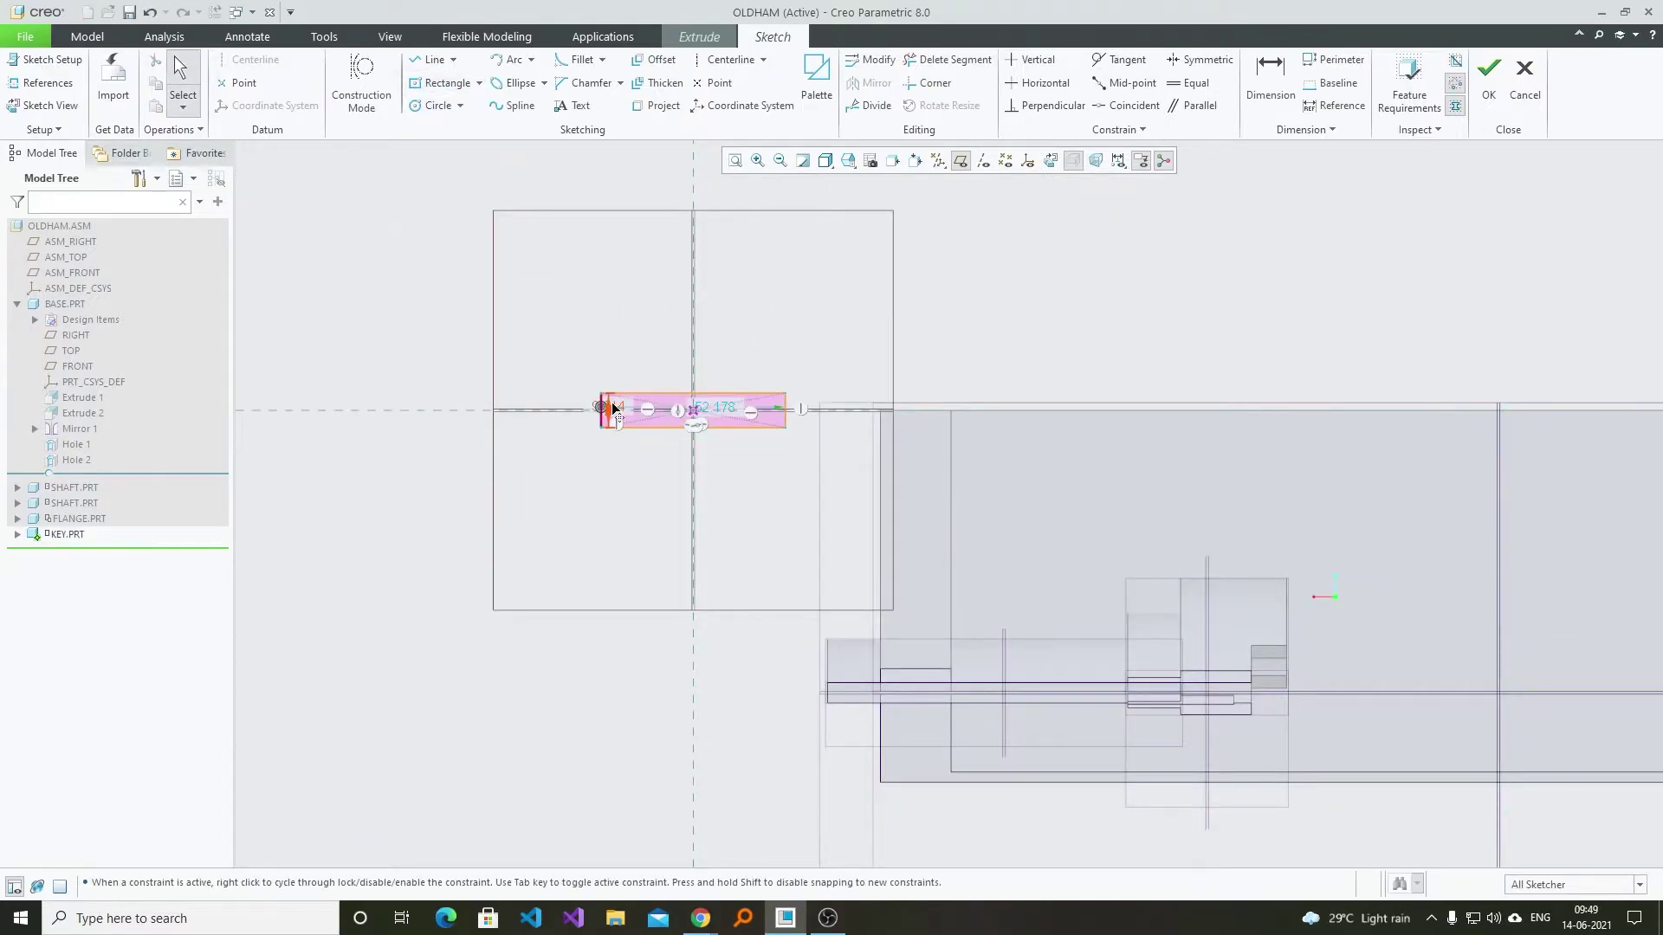
{"action": "type", "text": "5"}
{"action": "key", "text": "Return"}
{"action": "scroll", "coordinate": [745, 420], "scroll_direction": "down", "scroll_amount": 3}
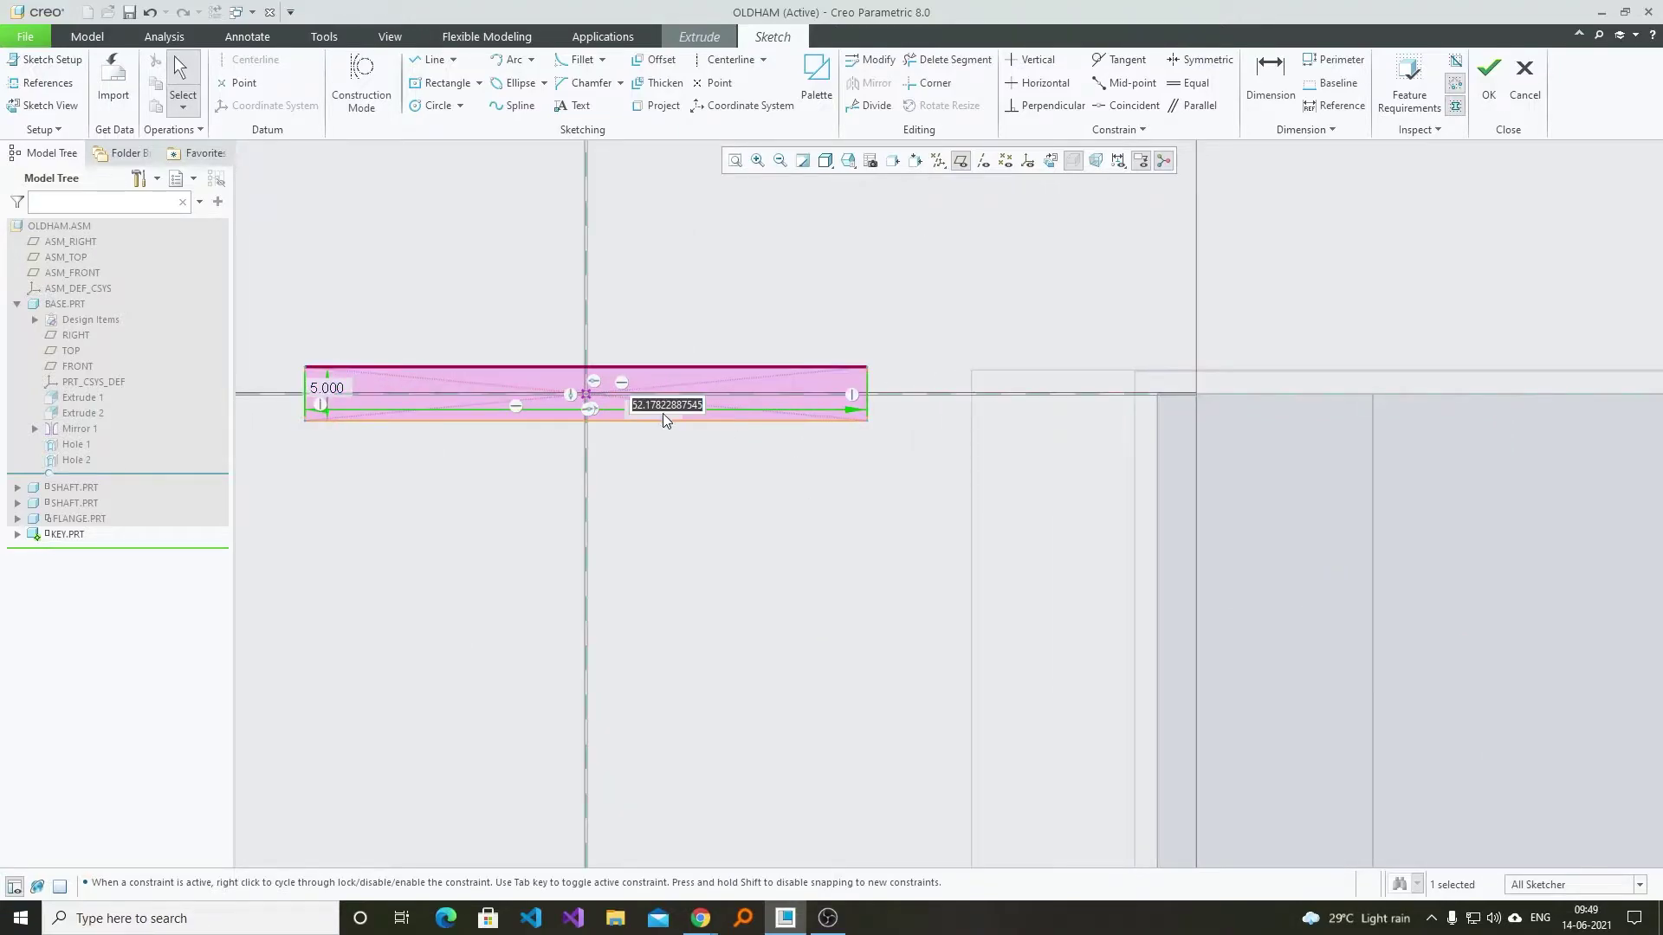
{"action": "type", "text": "30"}
{"action": "key", "text": "Return"}
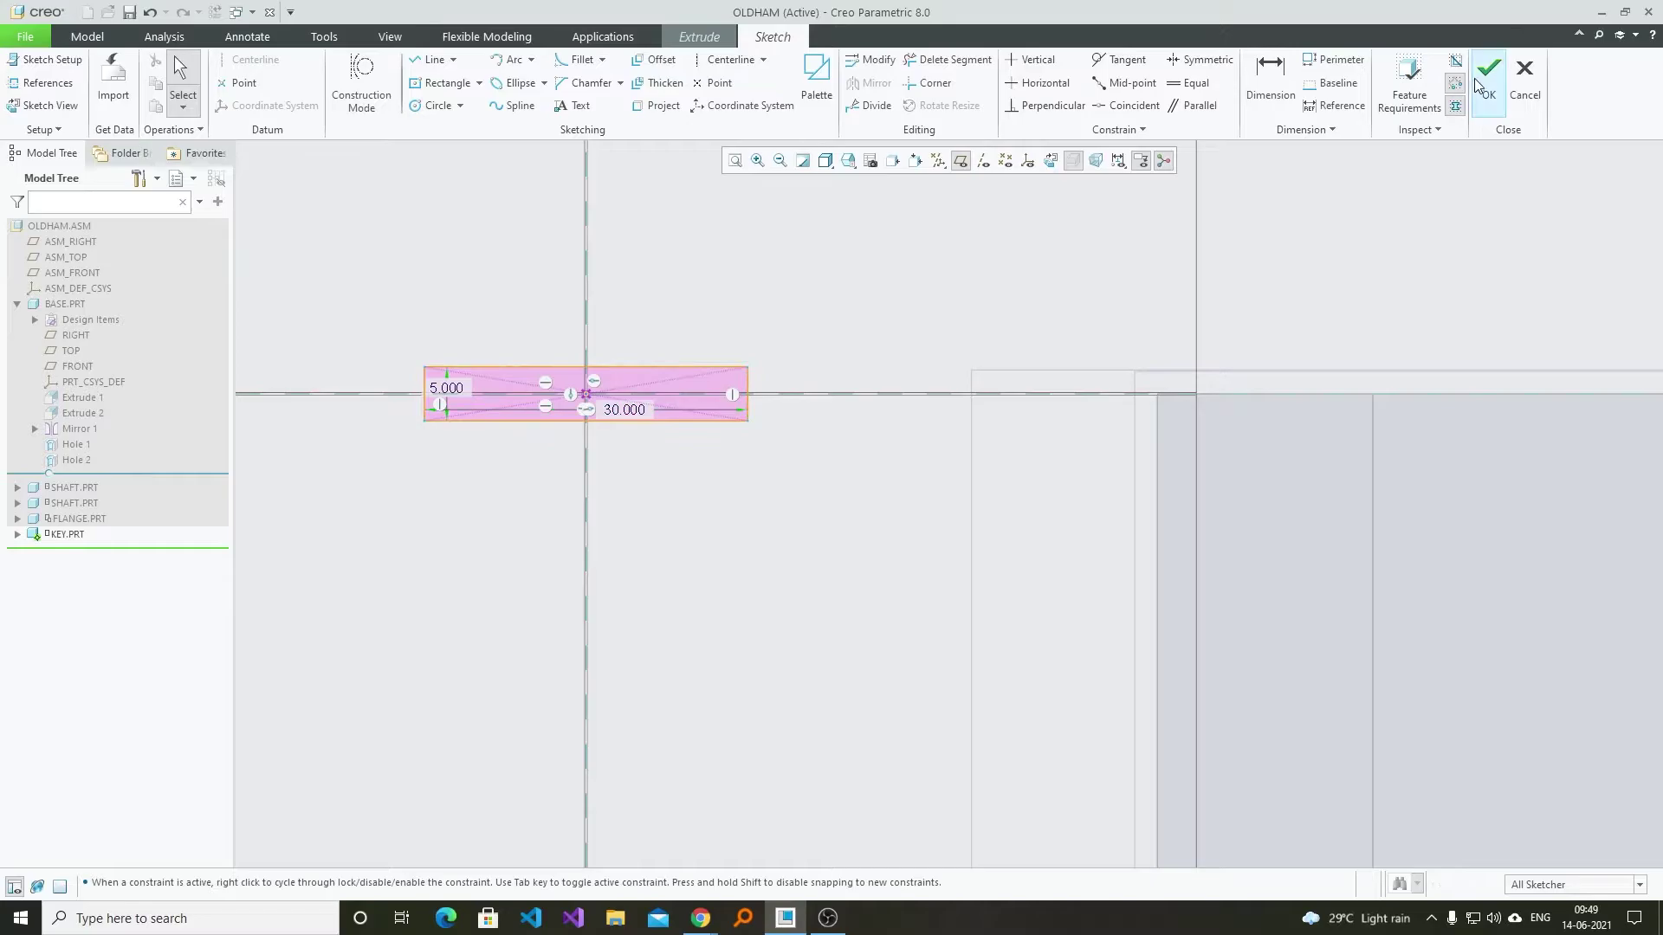
{"action": "left_click", "coordinate": [1479, 82]}
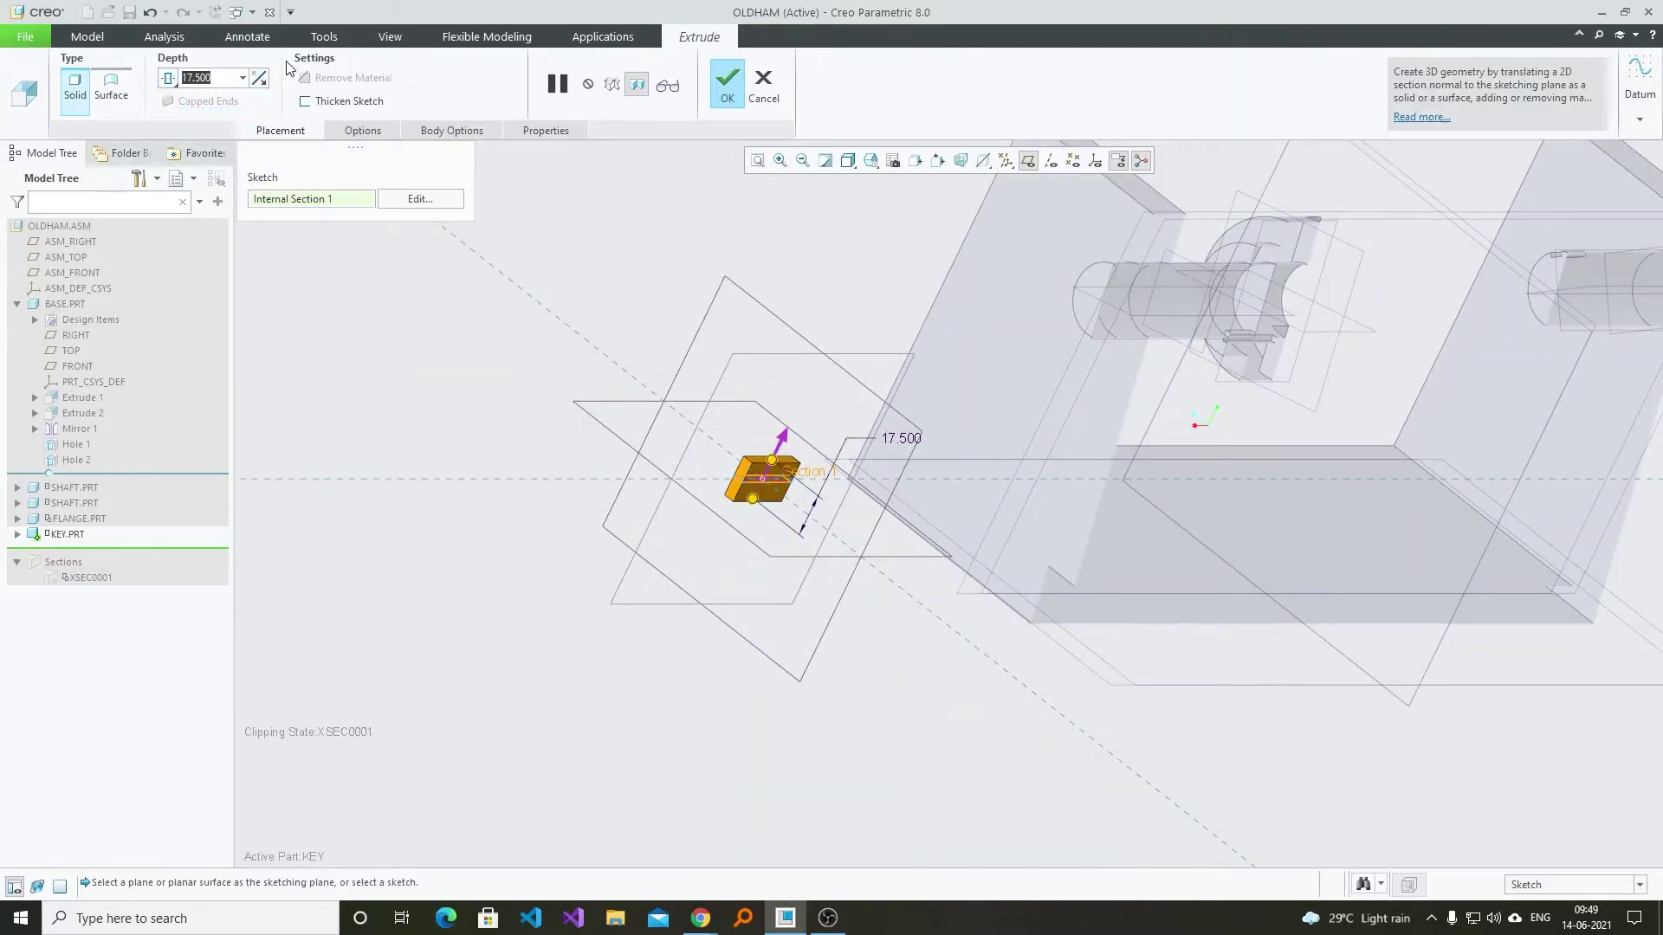
{"action": "left_click", "coordinate": [745, 82]}
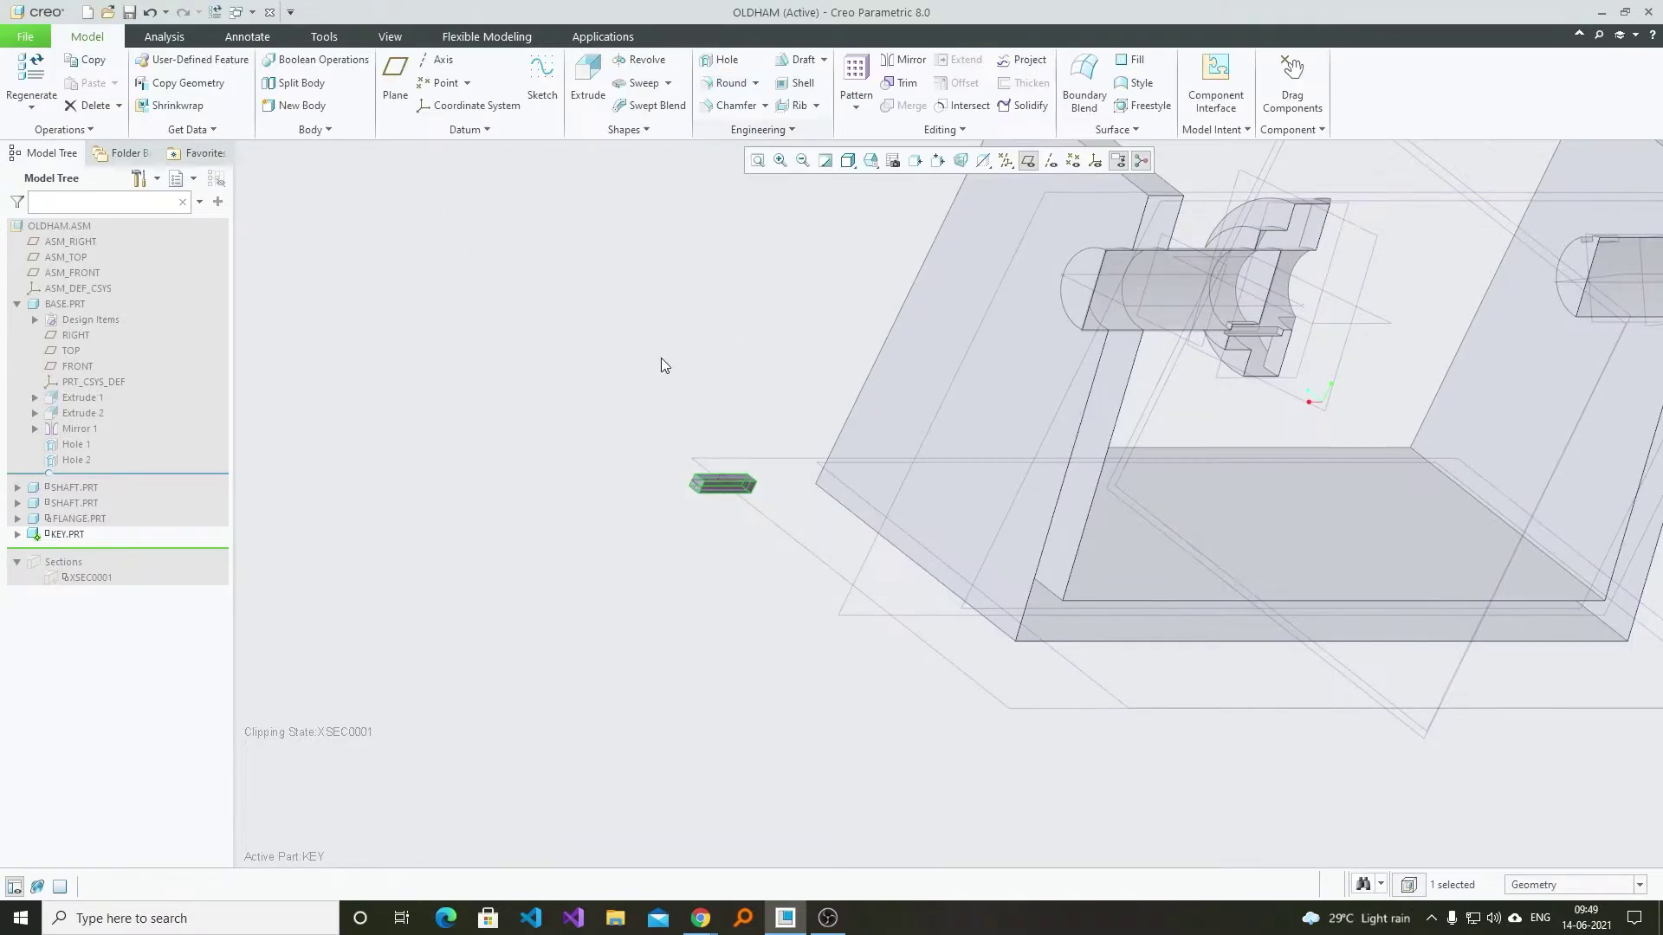
- Reactivate the OLDHAM assembly and hide the datum planes
{"action": "middle_click_drag", "start_coordinate": [664, 359], "coordinate": [682, 439]}
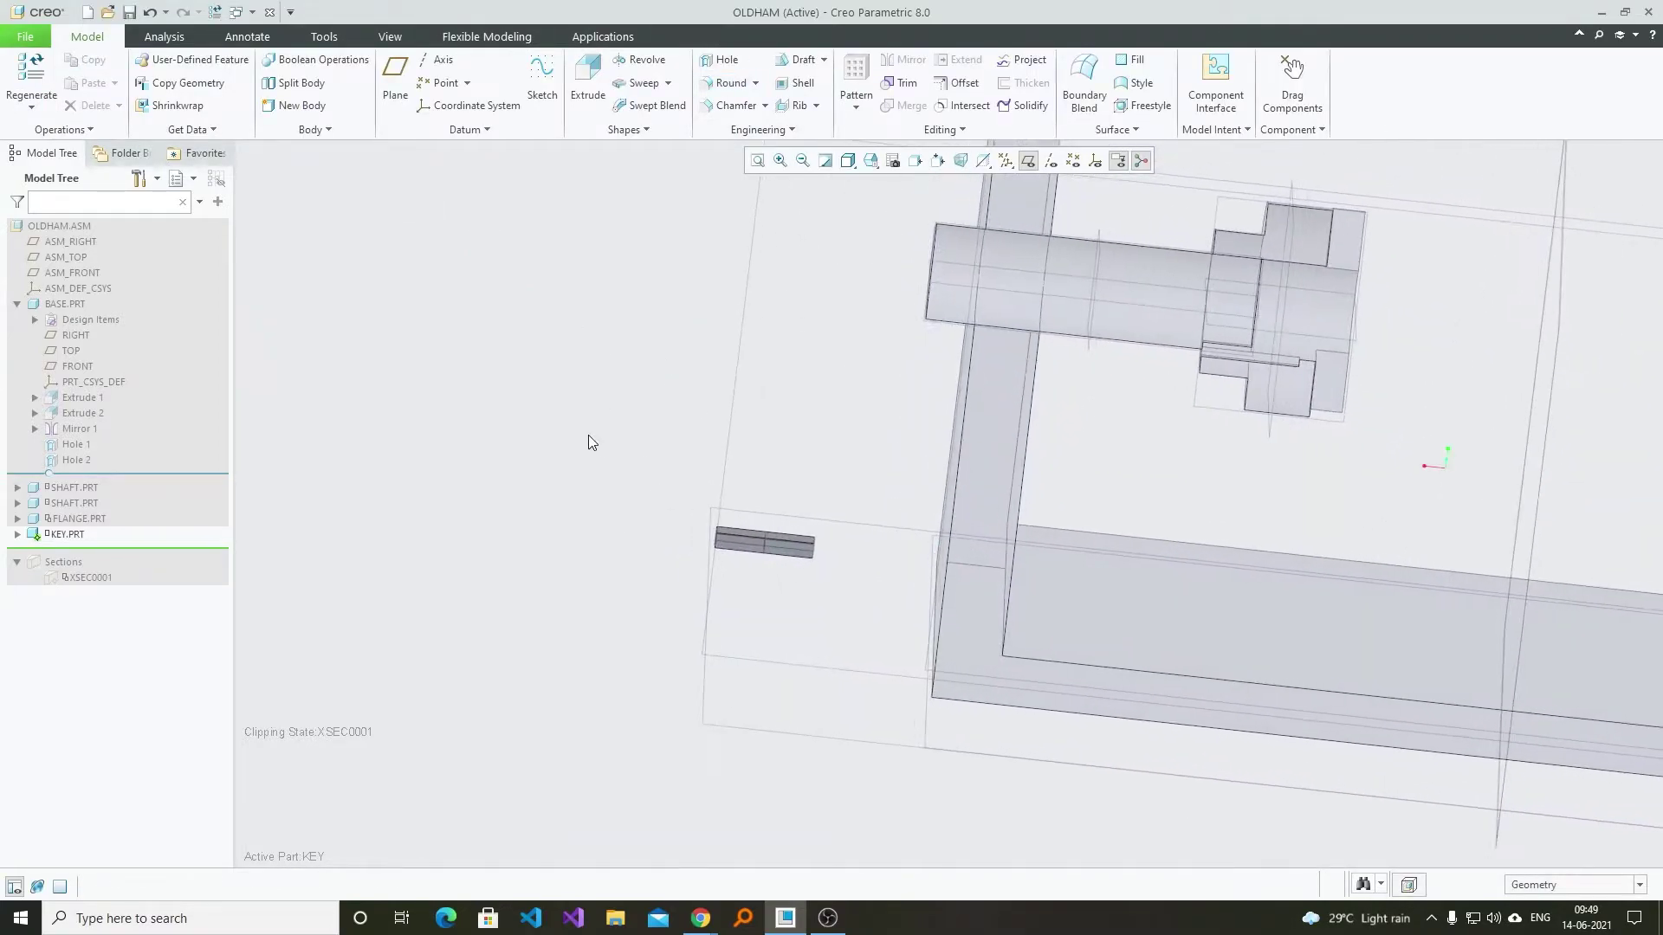
{"action": "left_click", "coordinate": [54, 226]}
{"action": "left_click", "coordinate": [79, 168]}
{"action": "left_click", "coordinate": [540, 391]}
{"action": "scroll", "coordinate": [794, 559], "scroll_direction": "down", "scroll_amount": 3}
{"action": "left_click", "coordinate": [1028, 162]}
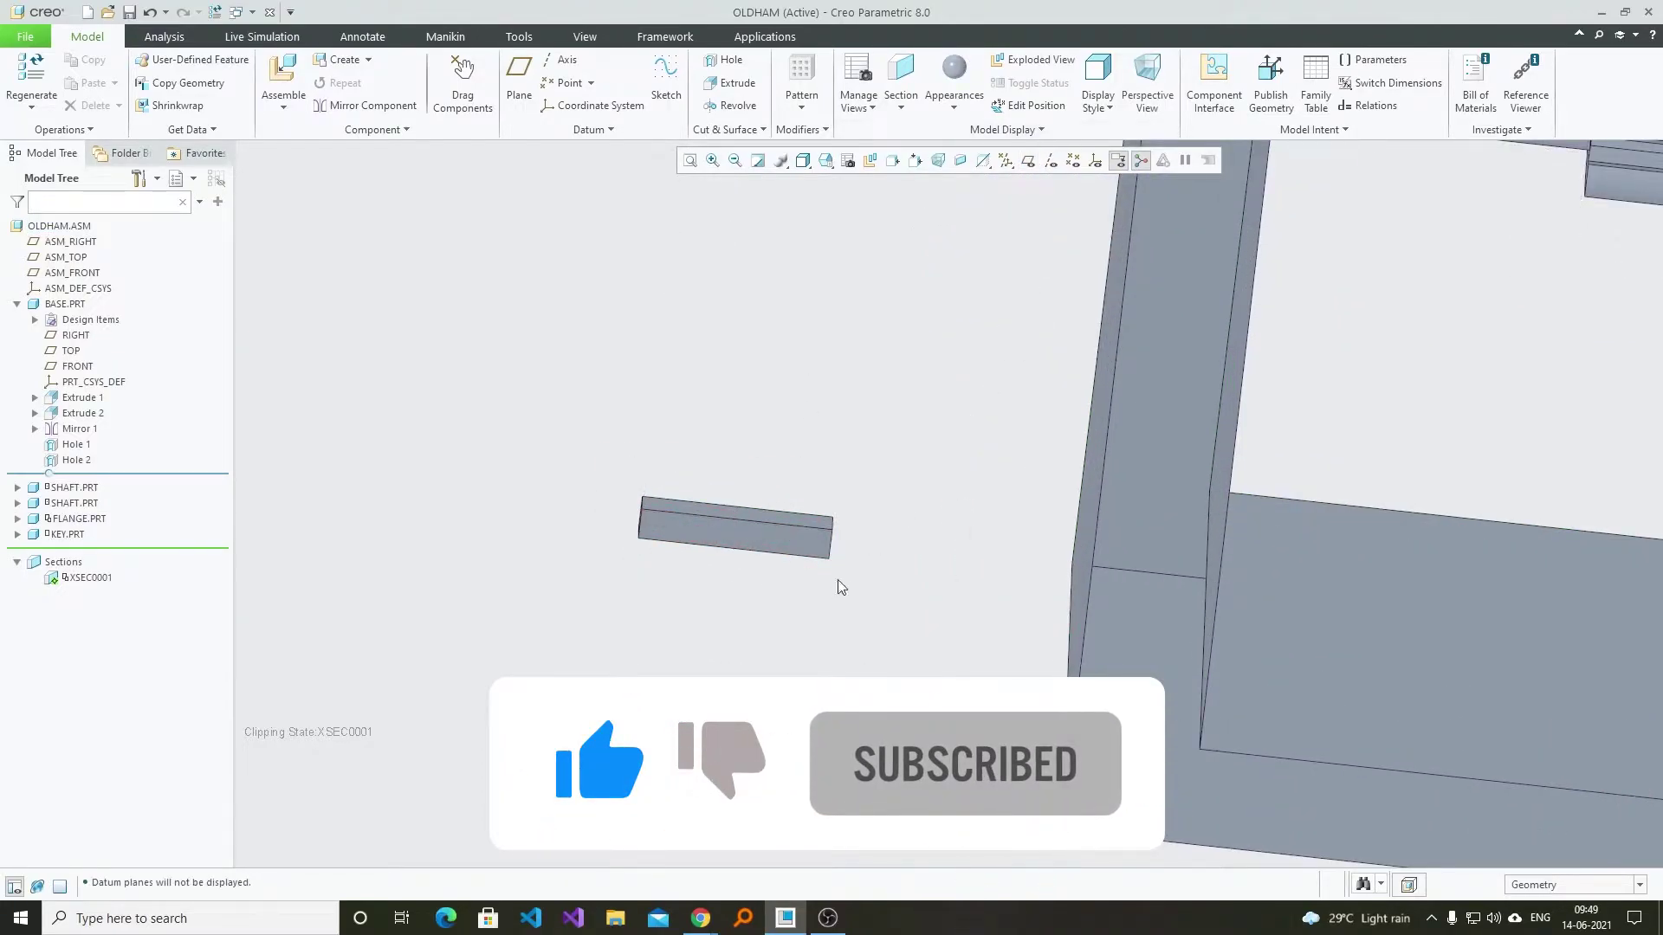
- Open the key's placement definition and pick one of its long faces as the first constraint reference
{"action": "scroll", "coordinate": [834, 588], "scroll_direction": "up", "scroll_amount": 3}
{"action": "left_click", "coordinate": [784, 482]}
{"action": "left_click", "coordinate": [835, 378]}
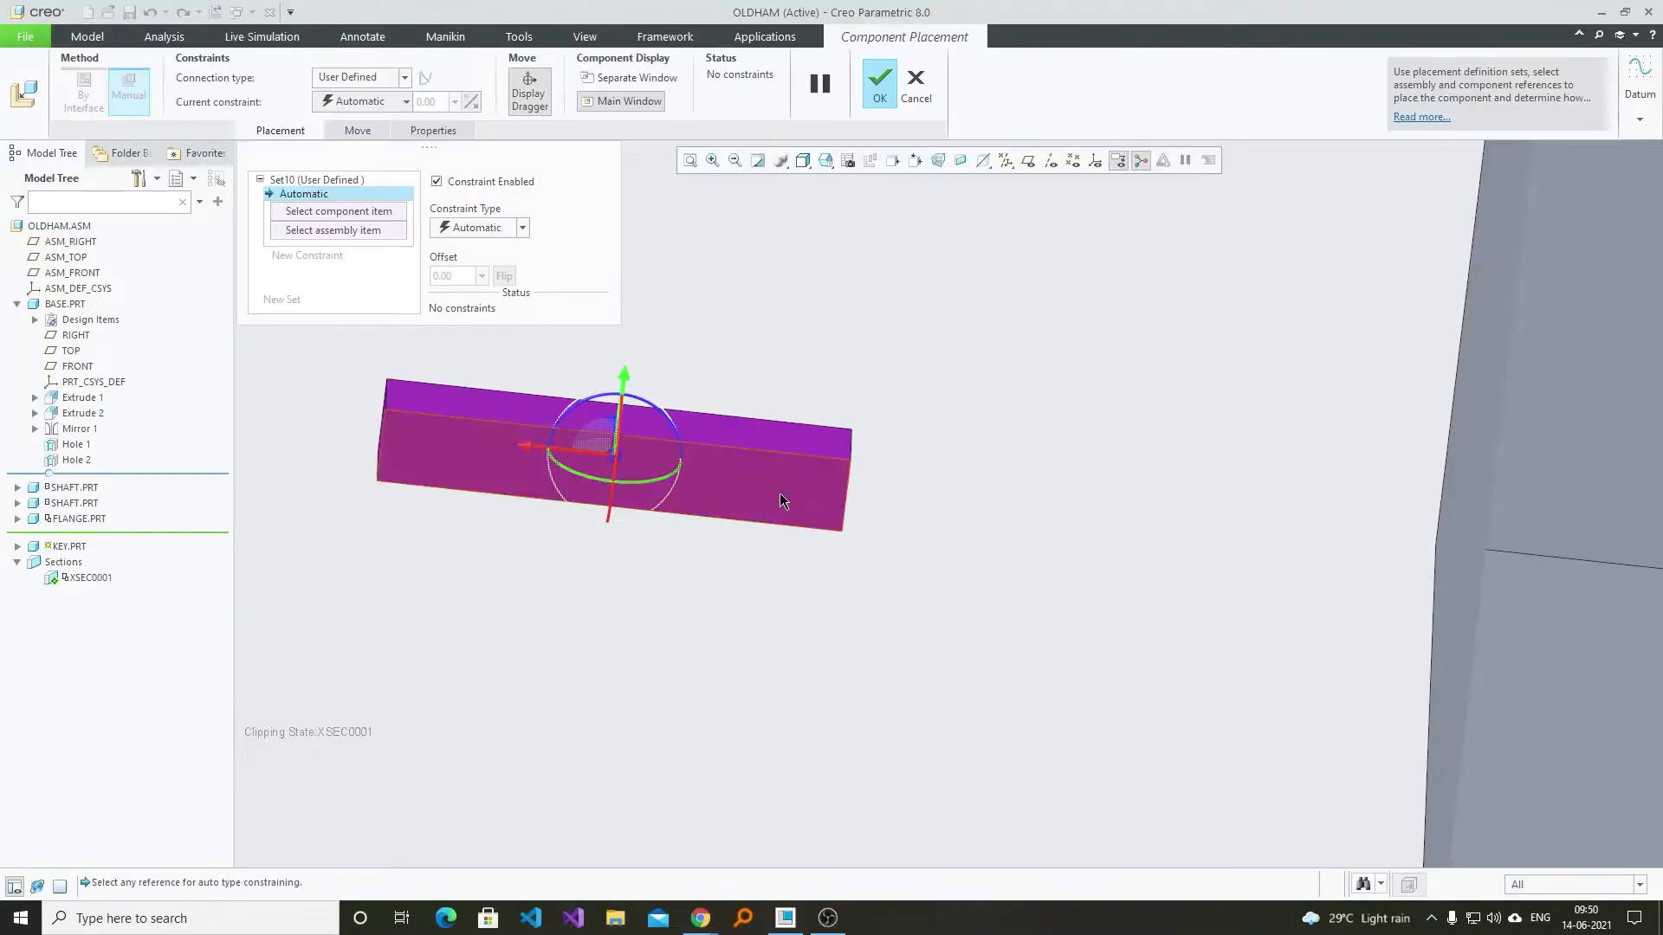
{"action": "left_click", "coordinate": [779, 495]}
{"action": "scroll", "coordinate": [645, 622], "scroll_direction": "down", "scroll_amount": 2}
{"action": "mouse_move", "coordinate": [708, 606]}
{"action": "middle_mouse_down"}
{"action": "mouse_move", "coordinate": [728, 662]}
{"action": "mouse_move", "coordinate": [720, 744]}
{"action": "mouse_move", "coordinate": [741, 663]}
{"action": "mouse_move", "coordinate": [1240, 505]}
{"action": "mouse_move", "coordinate": [975, 555]}
{"action": "middle_mouse_up"}
{"action": "scroll", "coordinate": [976, 553], "scroll_direction": "up", "scroll_amount": 8}
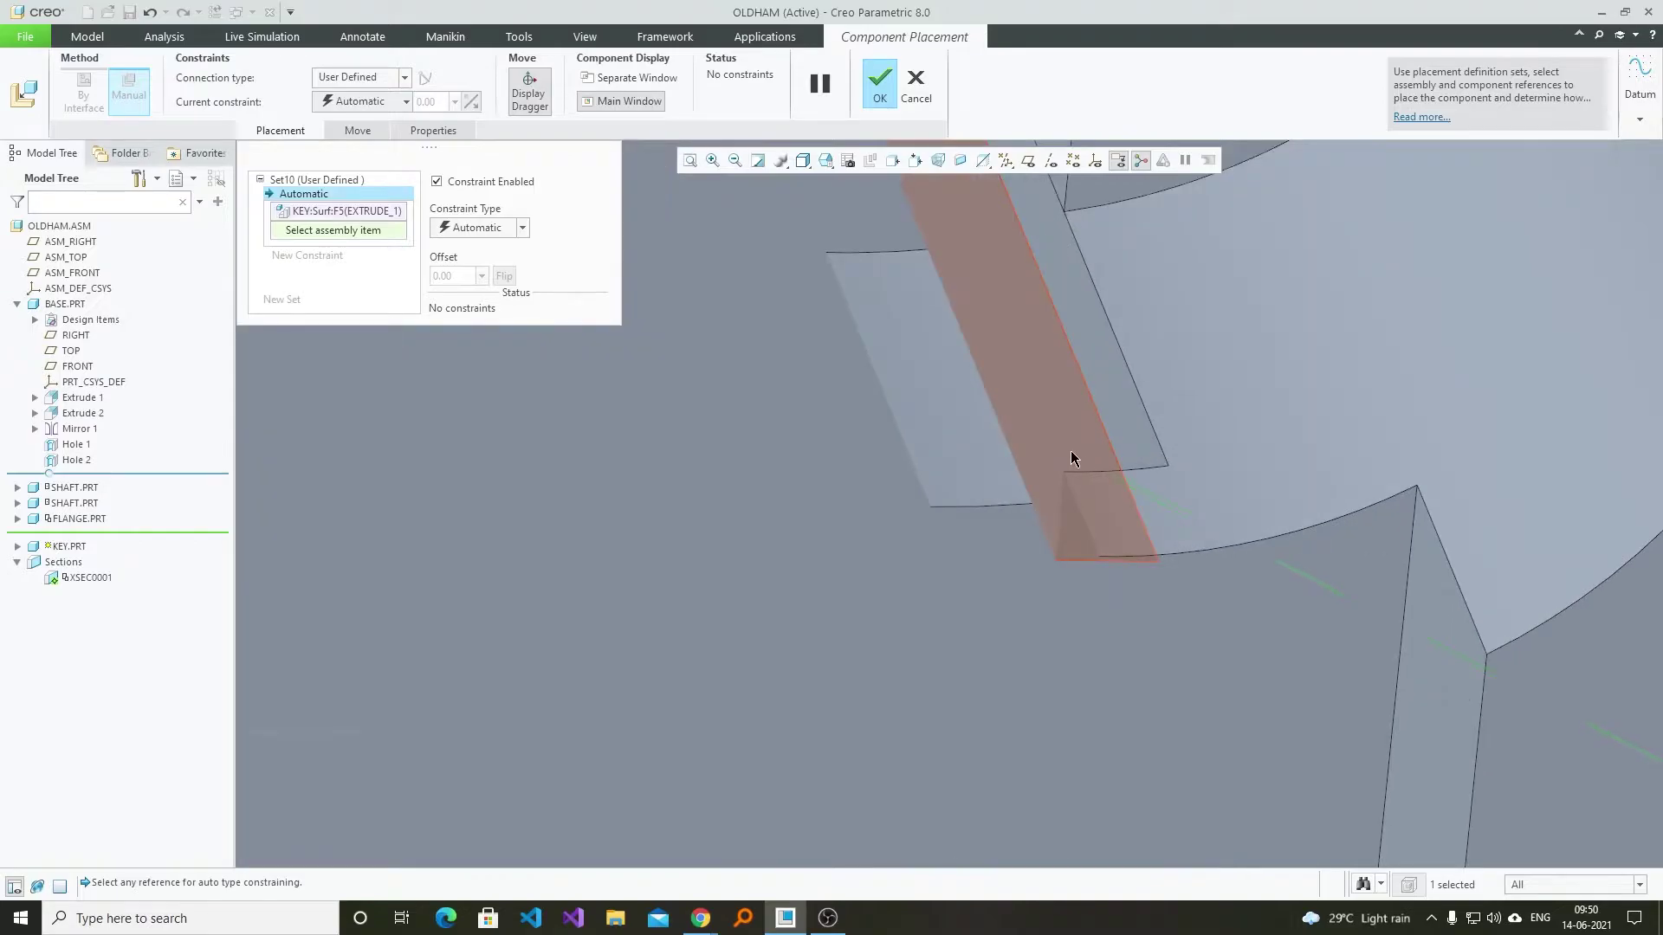
- Constrain the key's long side face coincident with the side wall of the flange's keyway
{"action": "scroll", "coordinate": [1083, 461], "scroll_direction": "down", "scroll_amount": 8}
{"action": "middle_click_drag", "start_coordinate": [1094, 471], "coordinate": [991, 486]}
{"action": "right_click", "coordinate": [676, 446]}
{"action": "left_click", "coordinate": [737, 537]}
{"action": "middle_click_drag", "start_coordinate": [736, 538], "coordinate": [1024, 522]}
{"action": "scroll", "coordinate": [977, 518], "scroll_direction": "up", "scroll_amount": 5}
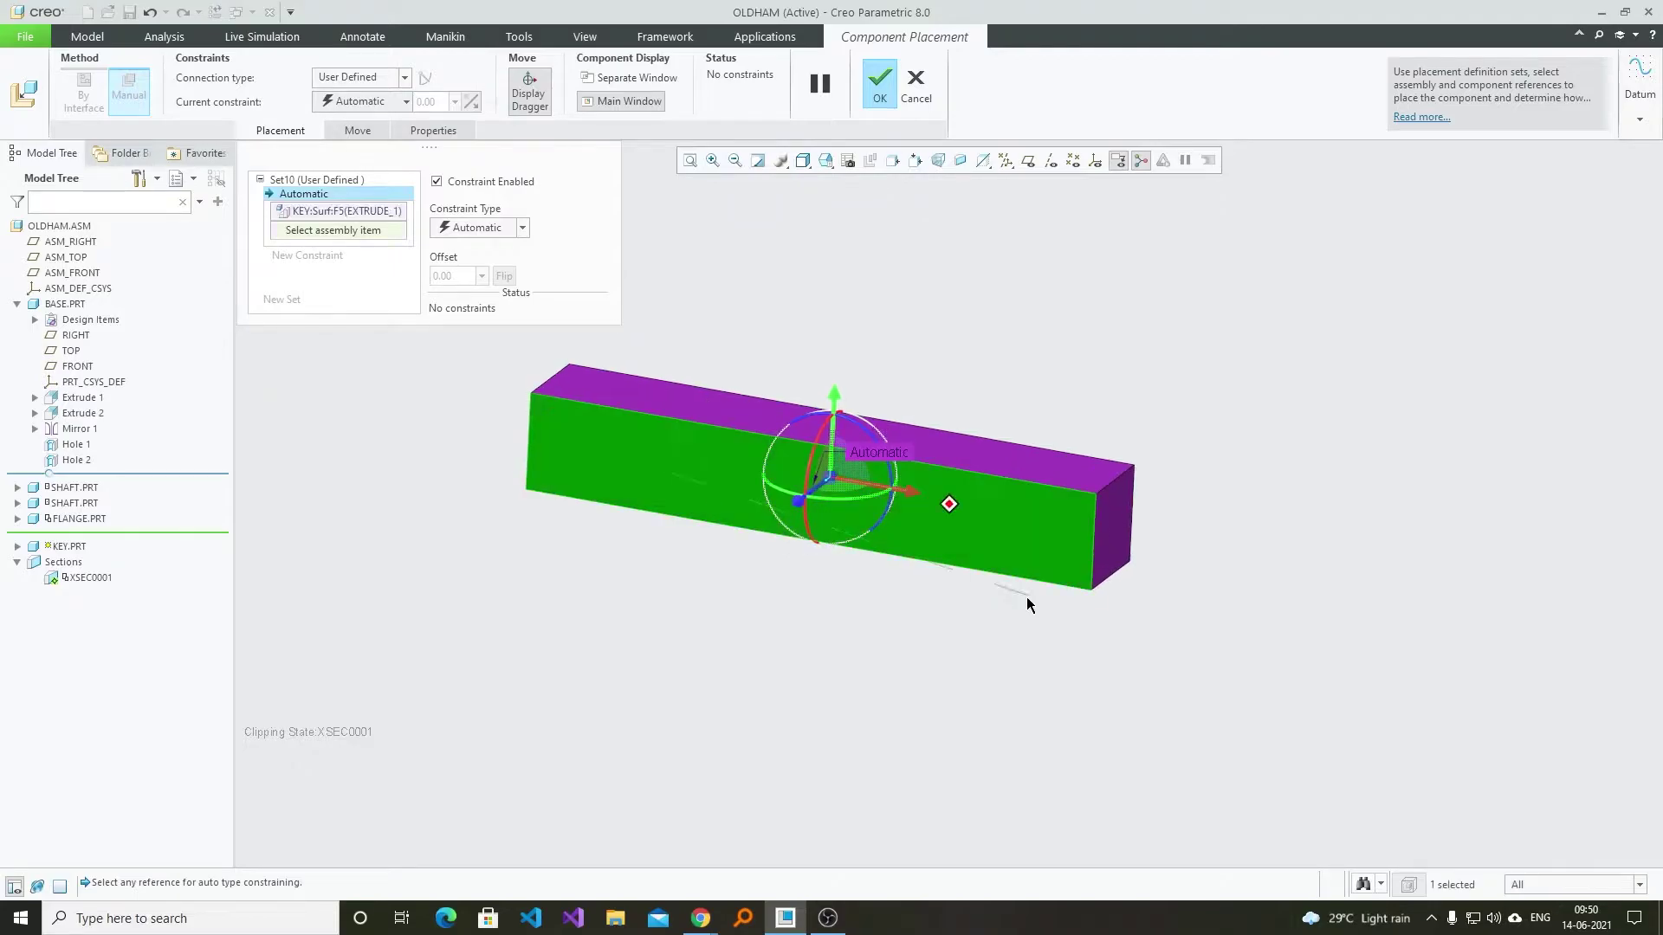
{"action": "scroll", "coordinate": [1023, 597], "scroll_direction": "down", "scroll_amount": 5}
{"action": "middle_click_drag", "start_coordinate": [1023, 597], "coordinate": [879, 434]}
{"action": "scroll", "coordinate": [880, 441], "scroll_direction": "up", "scroll_amount": 5}
{"action": "left_click", "coordinate": [944, 446]}
{"action": "scroll", "coordinate": [1173, 532], "scroll_direction": "down", "scroll_amount": 6}
{"action": "middle_click_drag", "start_coordinate": [1173, 532], "coordinate": [659, 326]}
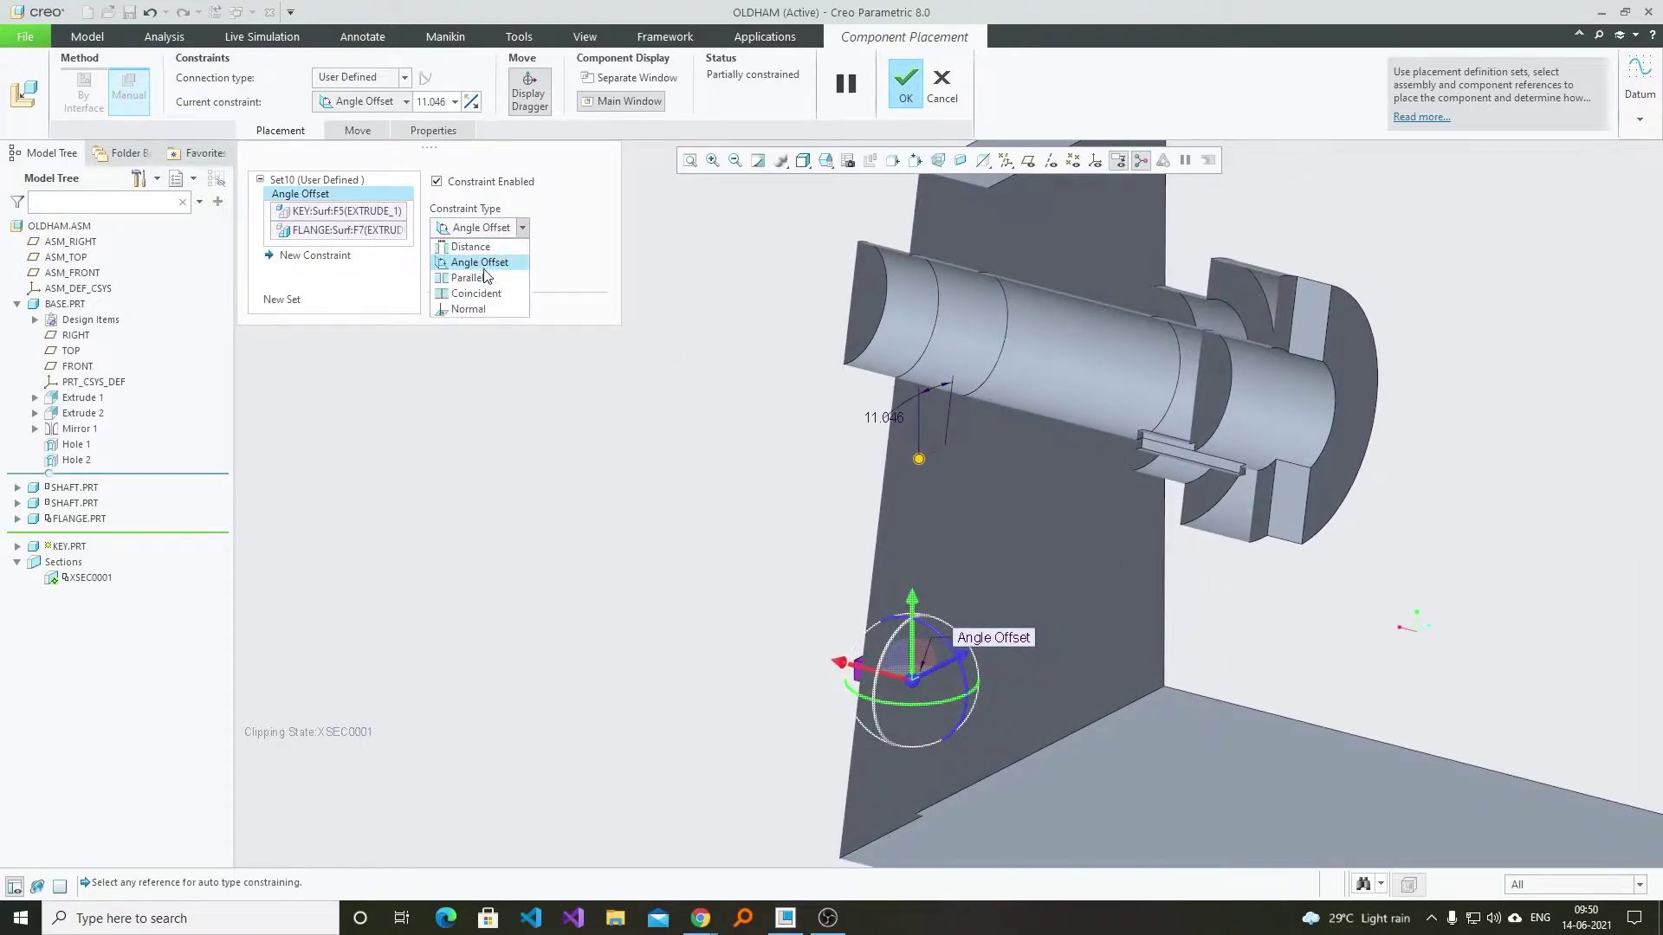
{"action": "left_click", "coordinate": [483, 277]}
- Constrain the key's bottom face coincident with the floor of the flange's keyway
{"action": "scroll", "coordinate": [811, 855], "scroll_direction": "up", "scroll_amount": 8}
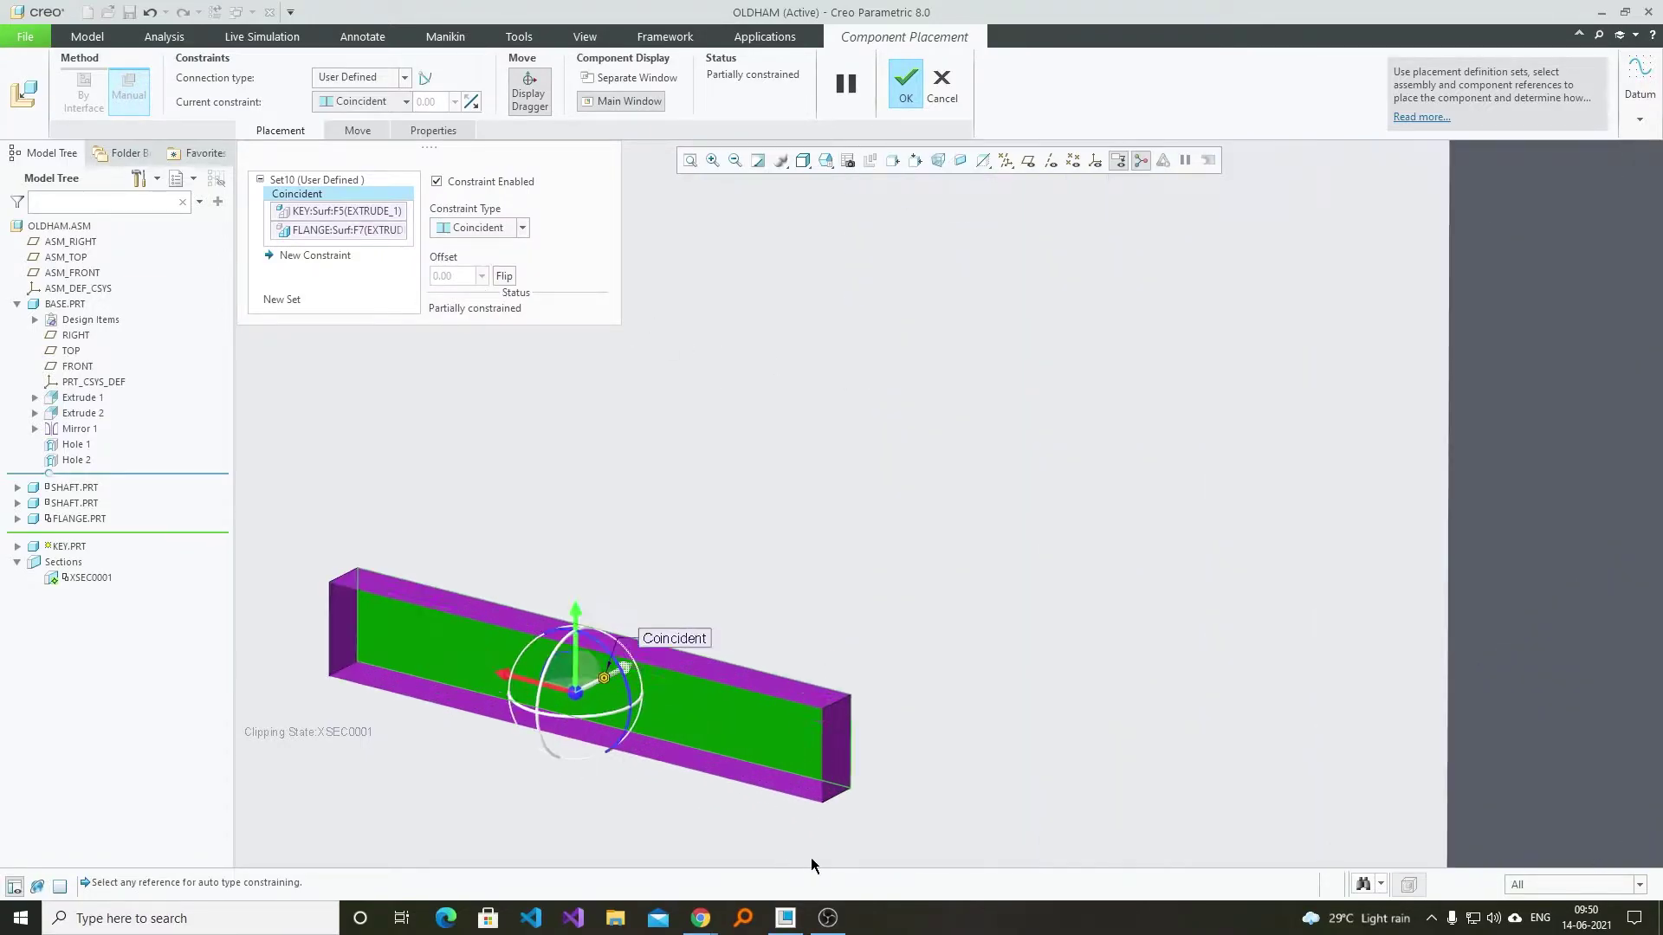
{"action": "left_click", "coordinate": [884, 746]}
{"action": "scroll", "coordinate": [839, 777], "scroll_direction": "down", "scroll_amount": 8}
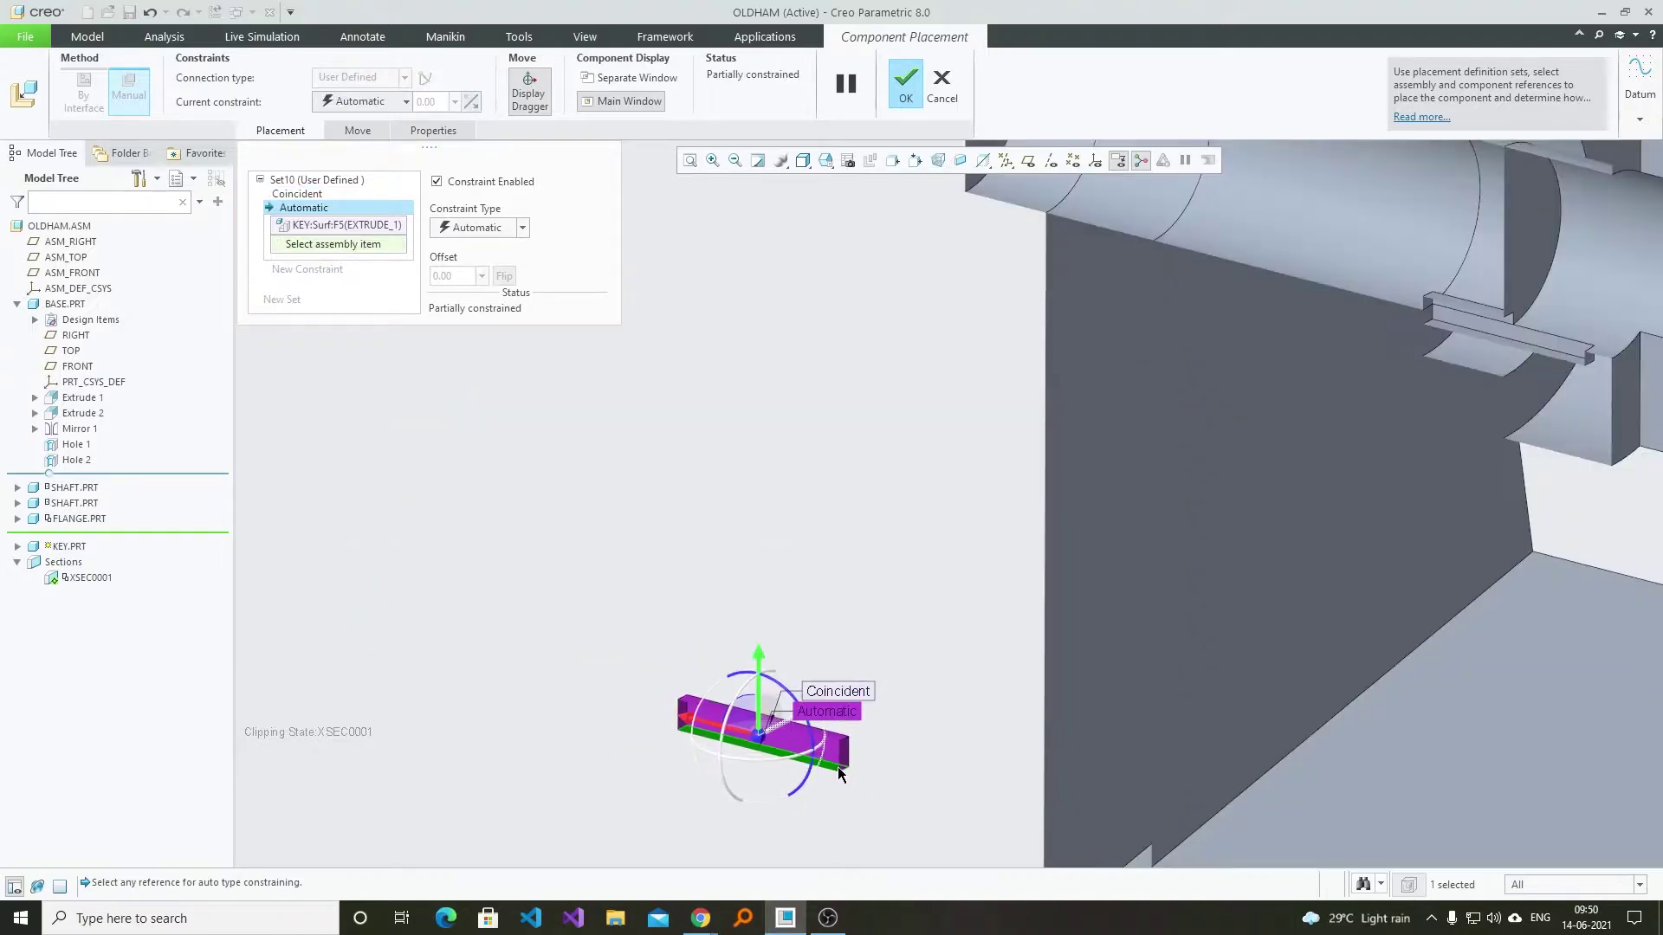
{"action": "left_click", "coordinate": [1325, 404]}
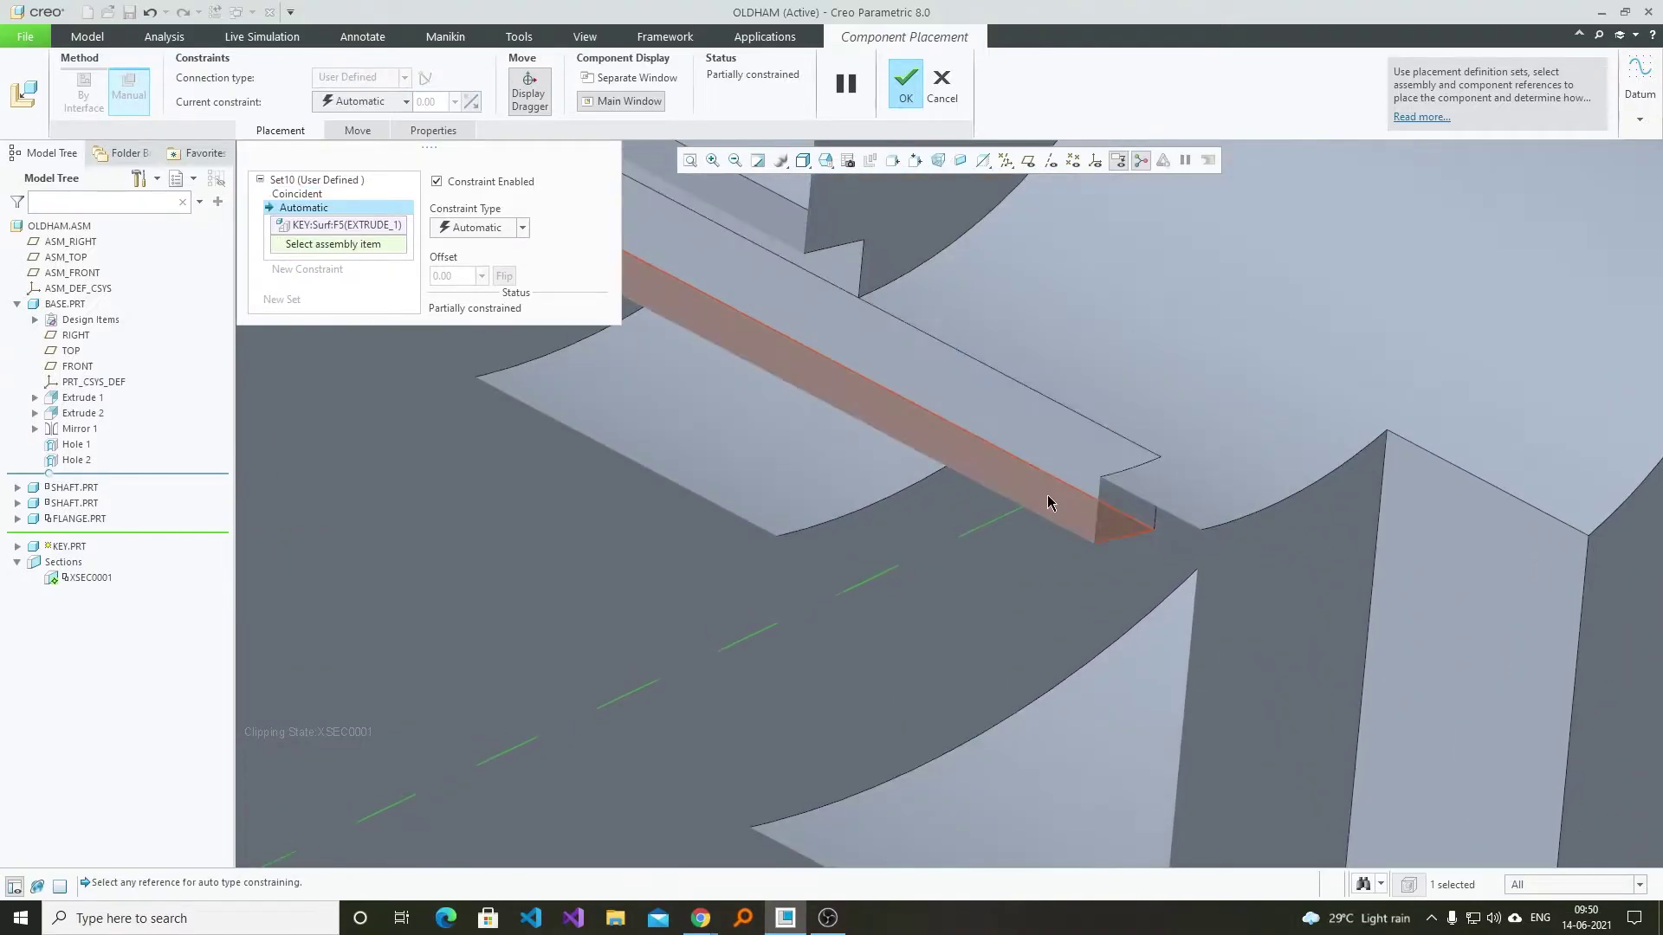
{"action": "scroll", "coordinate": [813, 435], "scroll_direction": "down", "scroll_amount": 6}
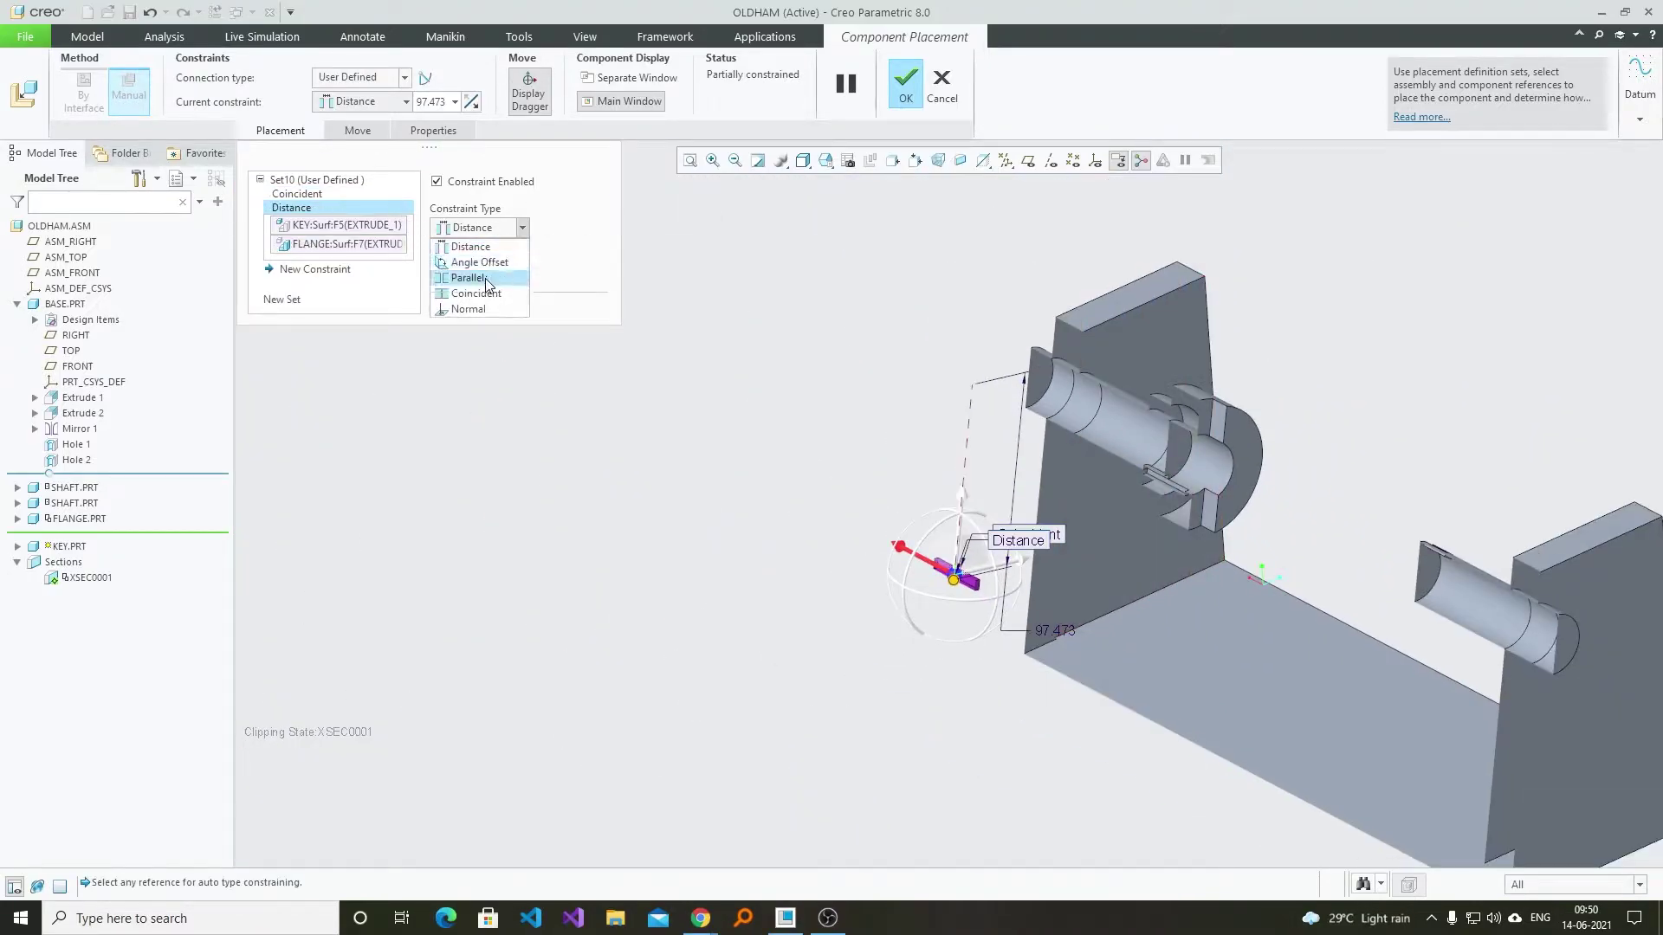
{"action": "left_click", "coordinate": [475, 293]}
- Constrain the key's end face coincident with the closed end of the flange's keyway and accept the placement
{"action": "scroll", "coordinate": [901, 407], "scroll_direction": "up", "scroll_amount": 8}
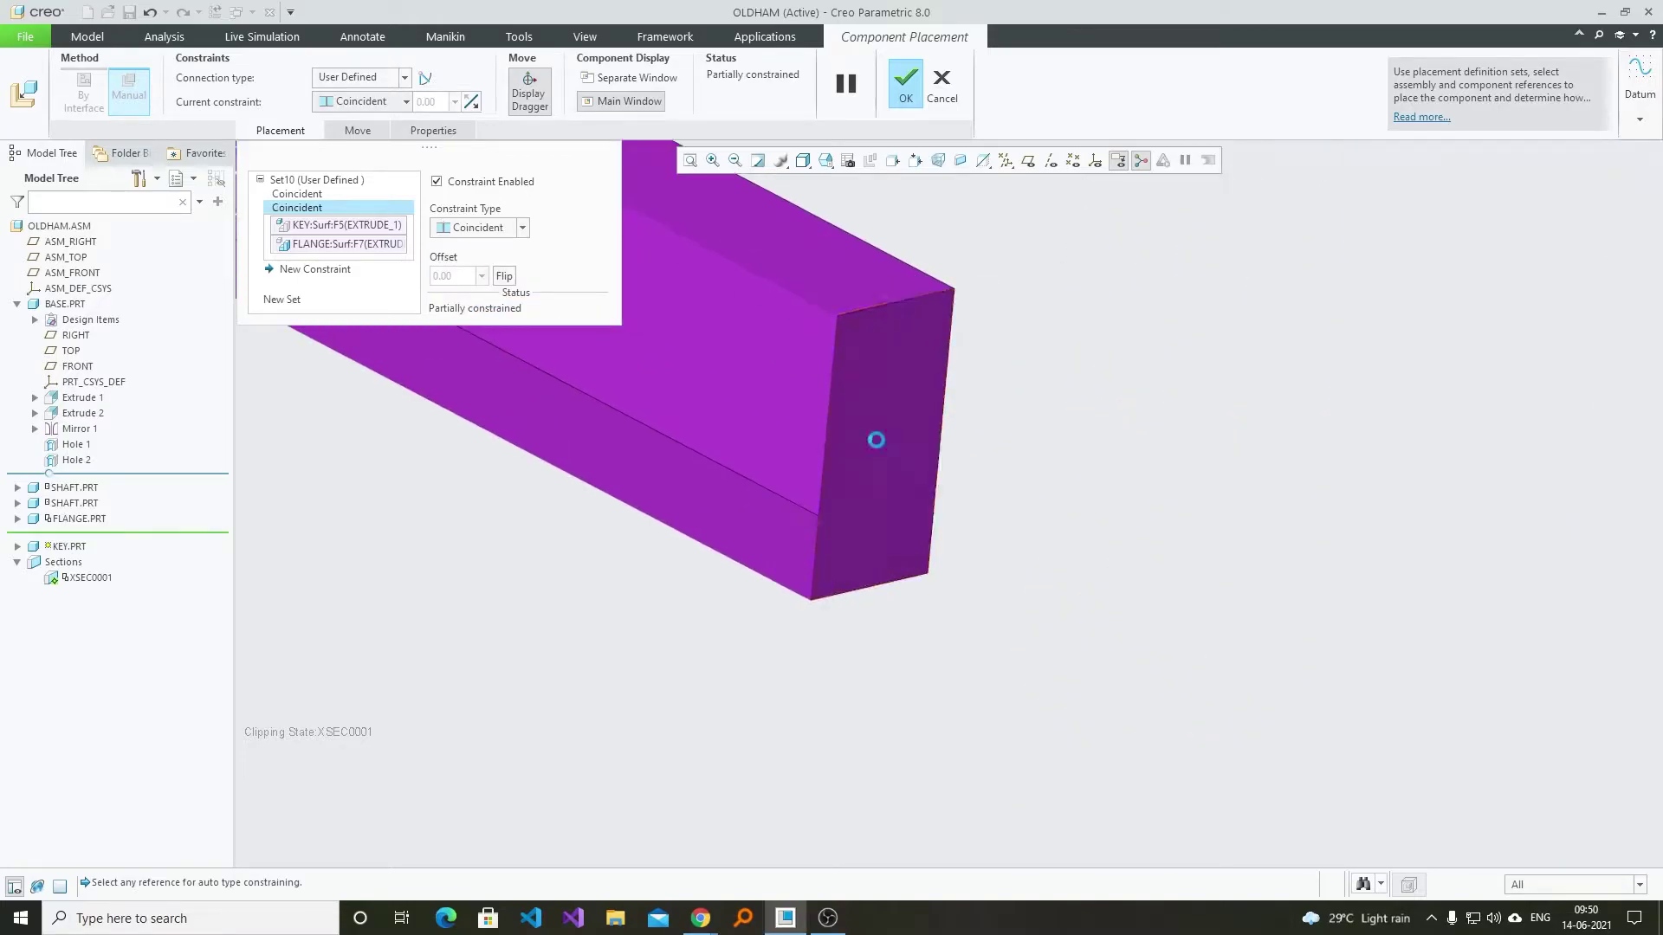
{"action": "left_click", "coordinate": [879, 443]}
{"action": "scroll", "coordinate": [890, 445], "scroll_direction": "down", "scroll_amount": 5}
{"action": "scroll", "coordinate": [1157, 579], "scroll_direction": "up", "scroll_amount": 8}
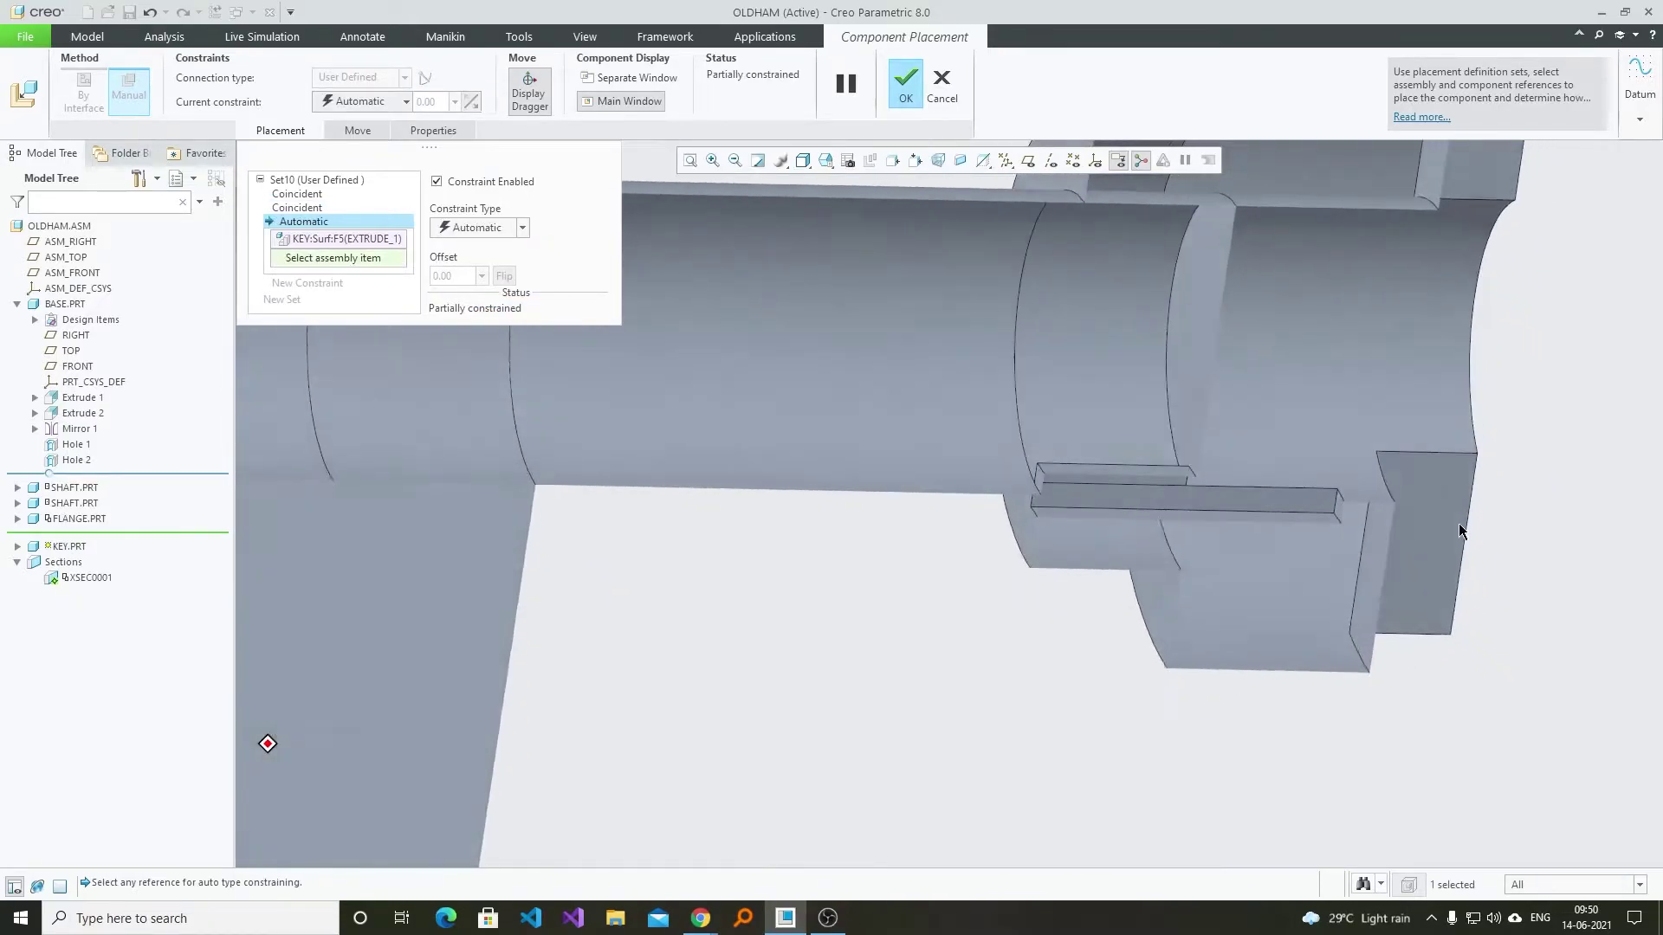
{"action": "scroll", "coordinate": [1228, 454], "scroll_direction": "up", "scroll_amount": 5}
{"action": "left_click", "coordinate": [1202, 591]}
{"action": "scroll", "coordinate": [1490, 502], "scroll_direction": "down", "scroll_amount": 6}
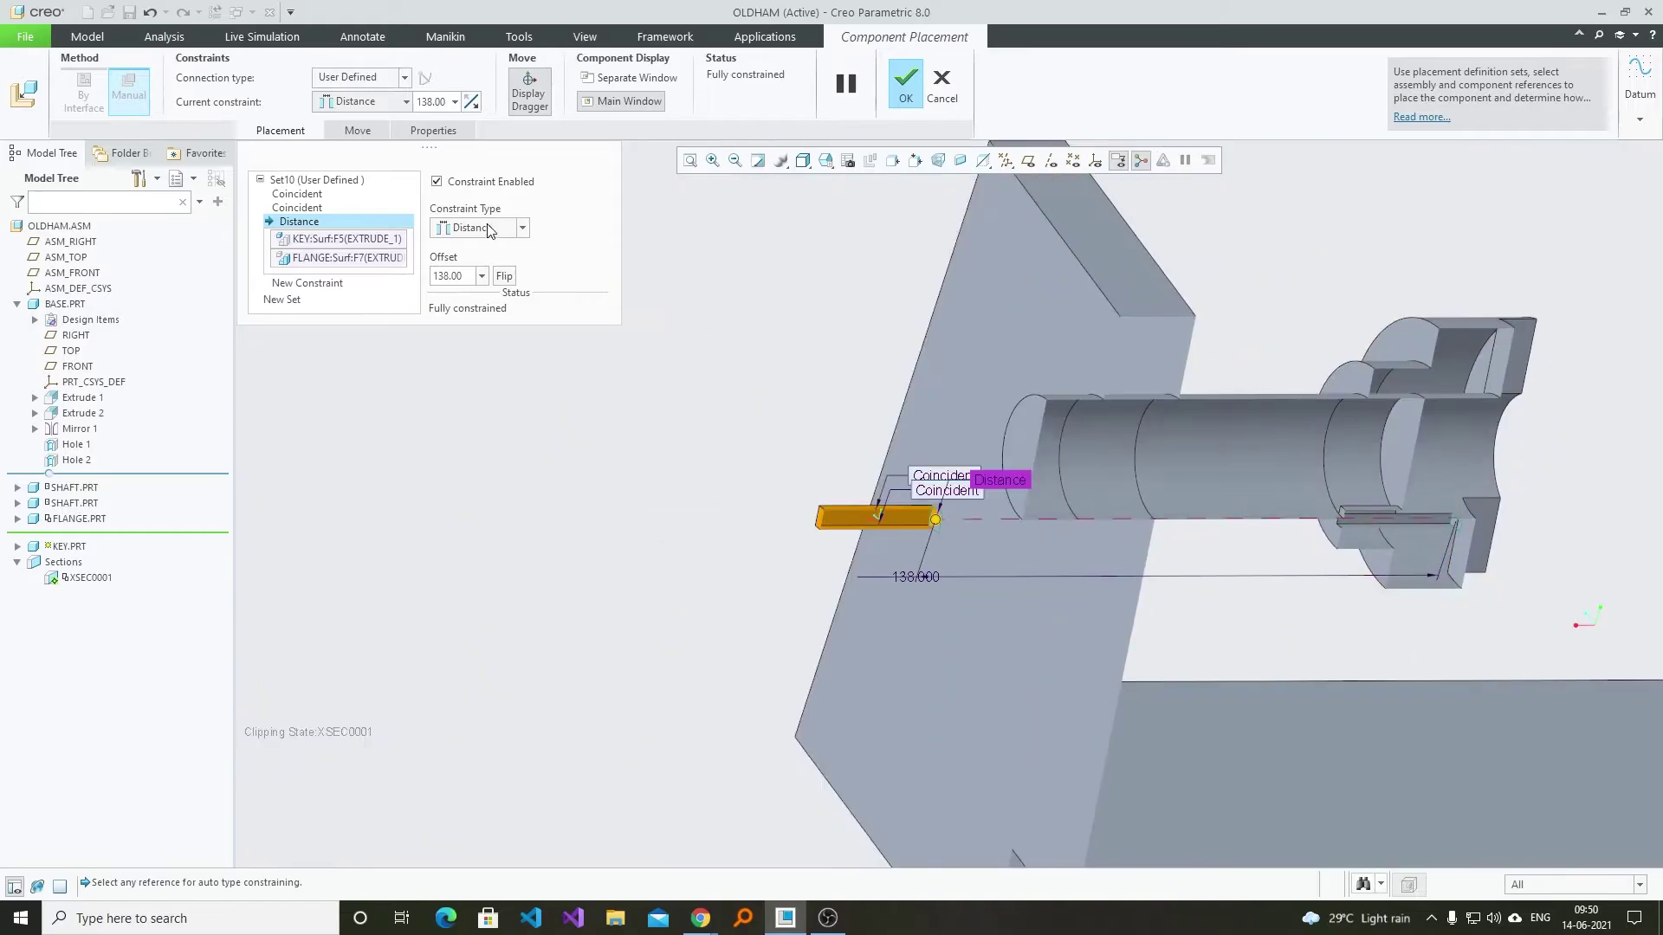
{"action": "left_click", "coordinate": [475, 293]}
{"action": "scroll", "coordinate": [1263, 481], "scroll_direction": "up", "scroll_amount": 6}
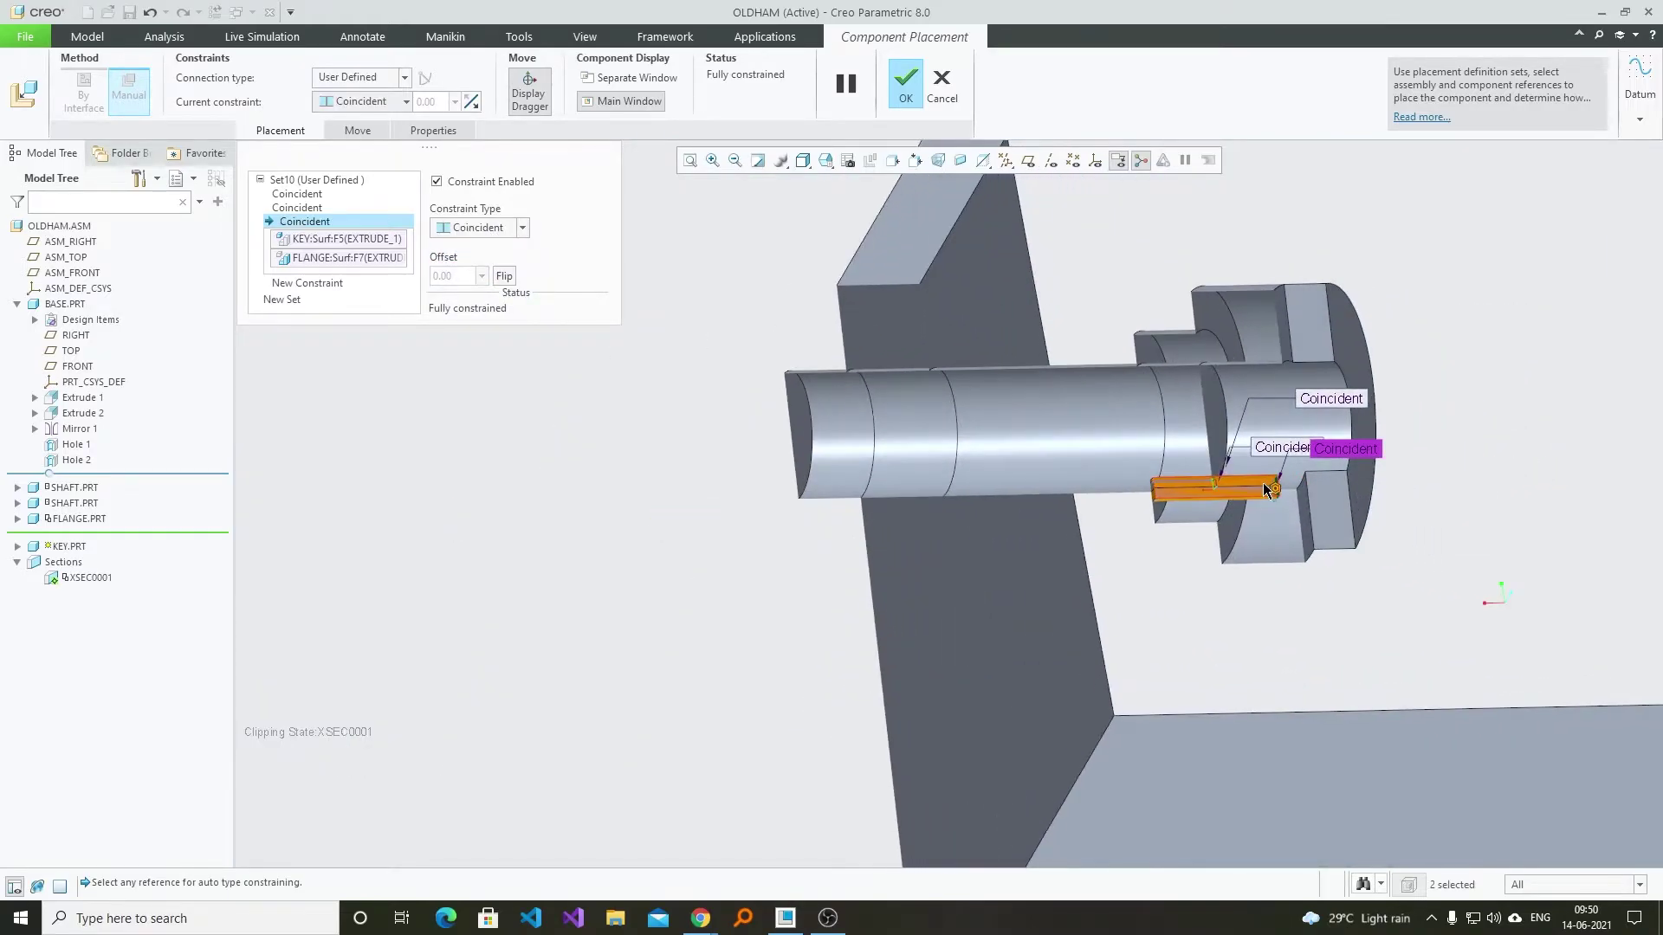
{"action": "middle_click_drag", "start_coordinate": [1249, 485], "coordinate": [1384, 485]}
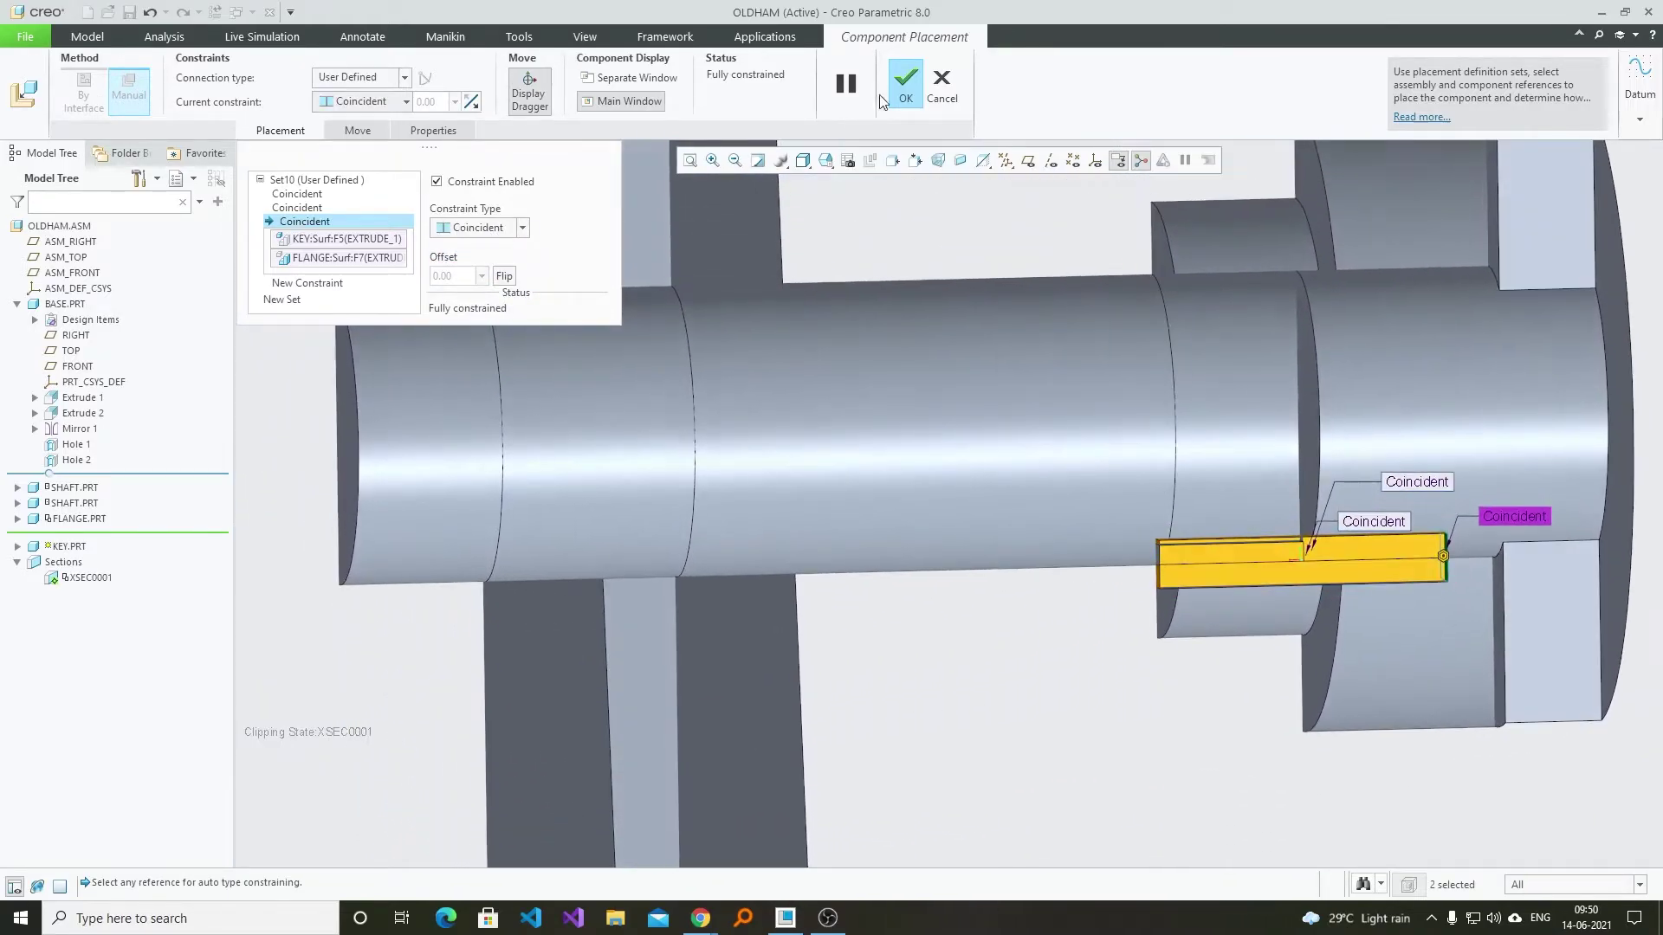
{"action": "left_click", "coordinate": [902, 84]}
- Show the hatching of section XSEC0001 and examine the cut through the key, shaft and flange
{"action": "scroll", "coordinate": [1347, 391], "scroll_direction": "up", "scroll_amount": 3}
{"action": "scroll", "coordinate": [1247, 385], "scroll_direction": "down", "scroll_amount": 5}
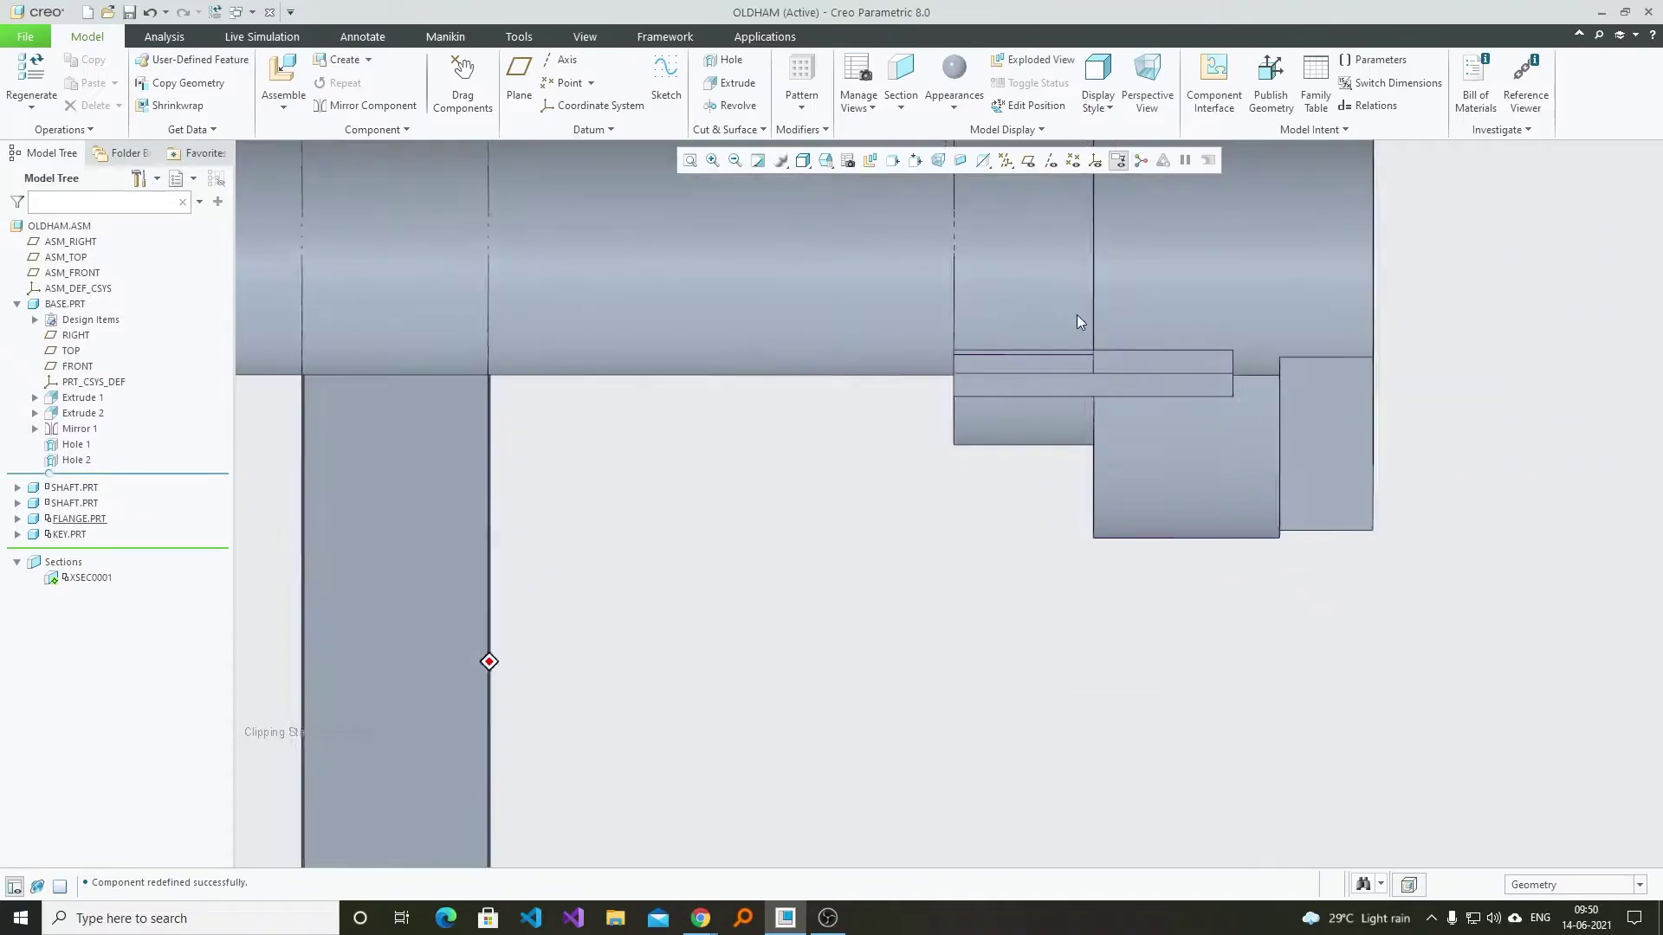
{"action": "scroll", "coordinate": [1078, 321], "scroll_direction": "up", "scroll_amount": 5}
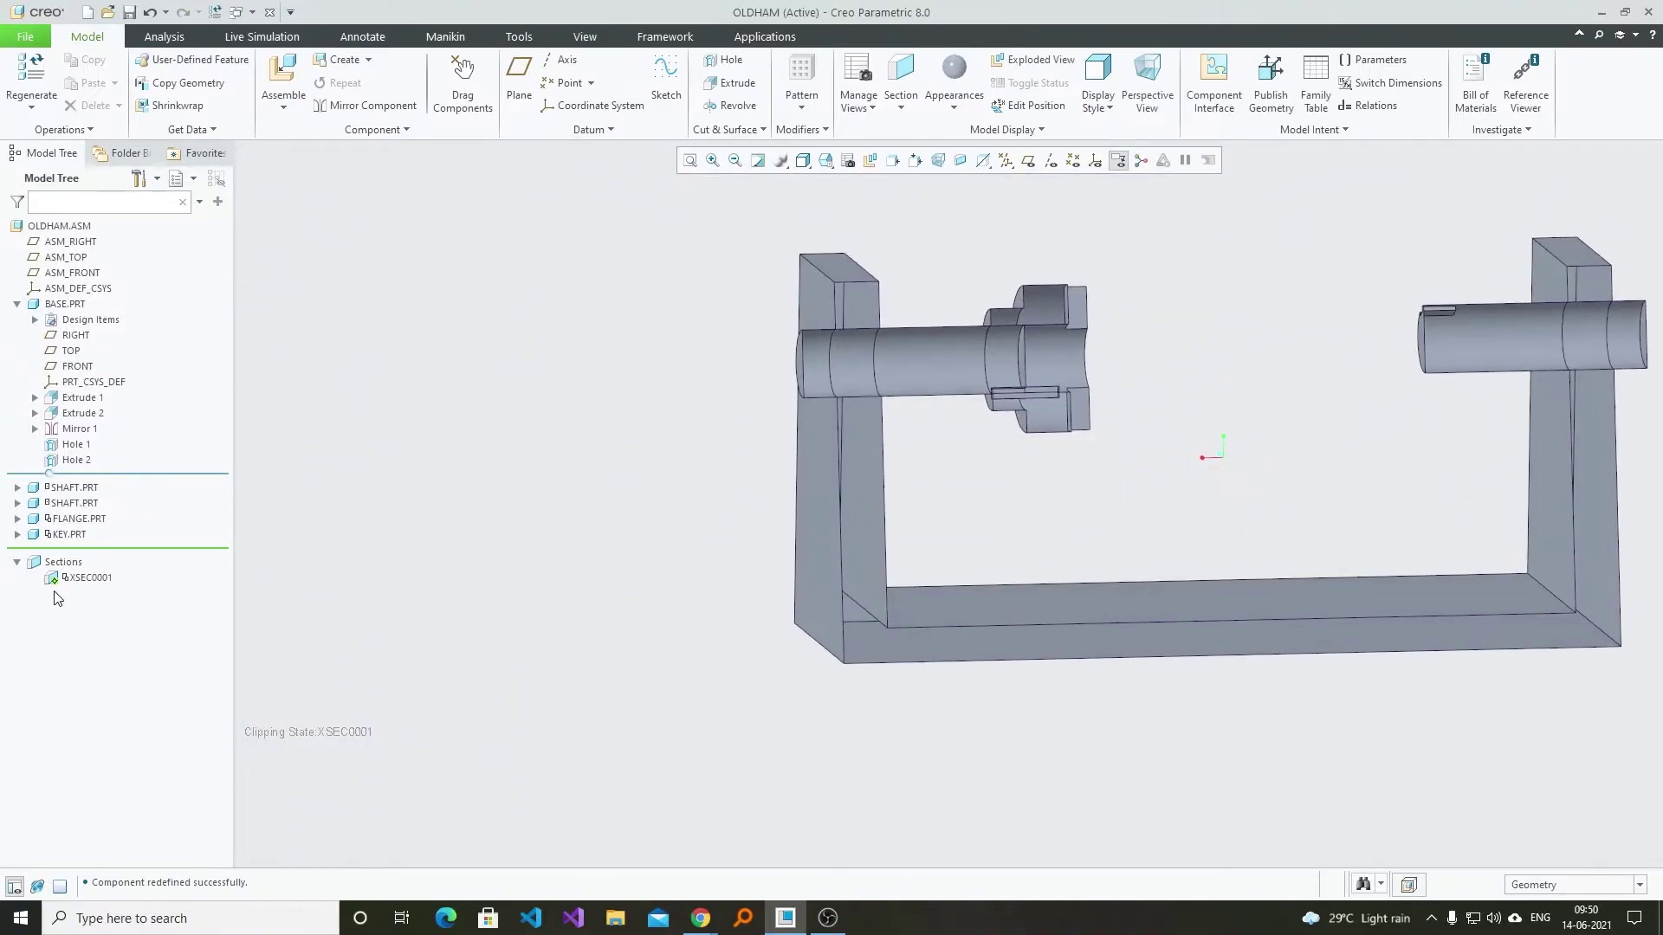
{"action": "left_click", "coordinate": [86, 577]}
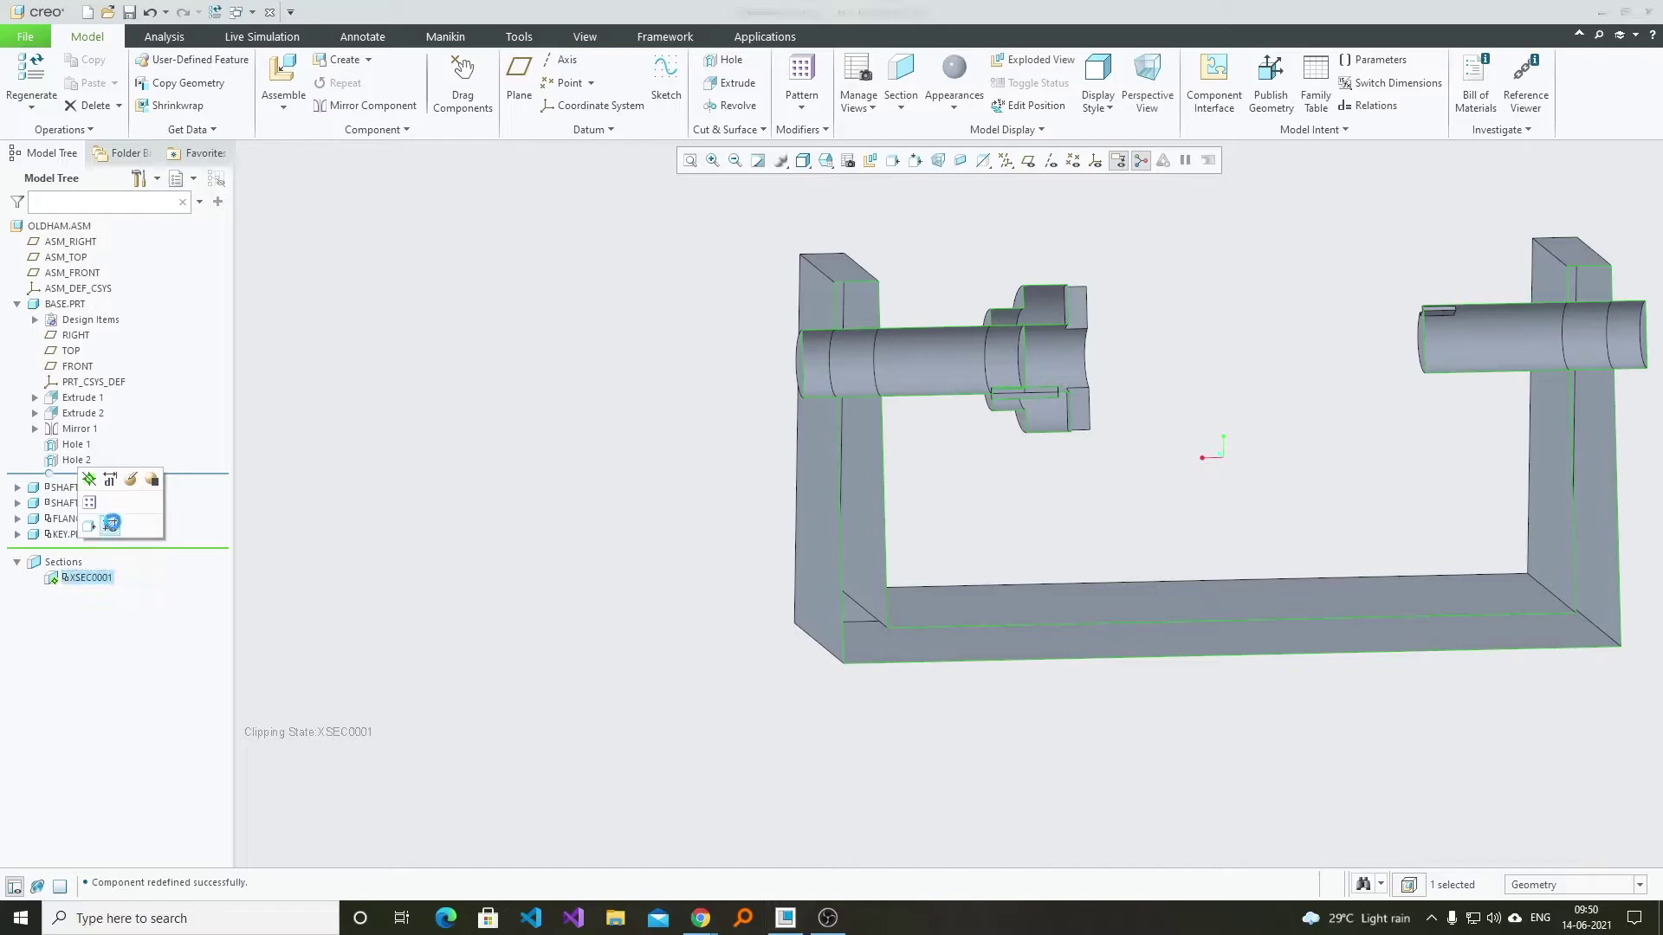
{"action": "left_click", "coordinate": [113, 523]}
{"action": "scroll", "coordinate": [931, 398], "scroll_direction": "down", "scroll_amount": 3}
{"action": "scroll", "coordinate": [1145, 386], "scroll_direction": "down", "scroll_amount": 3}
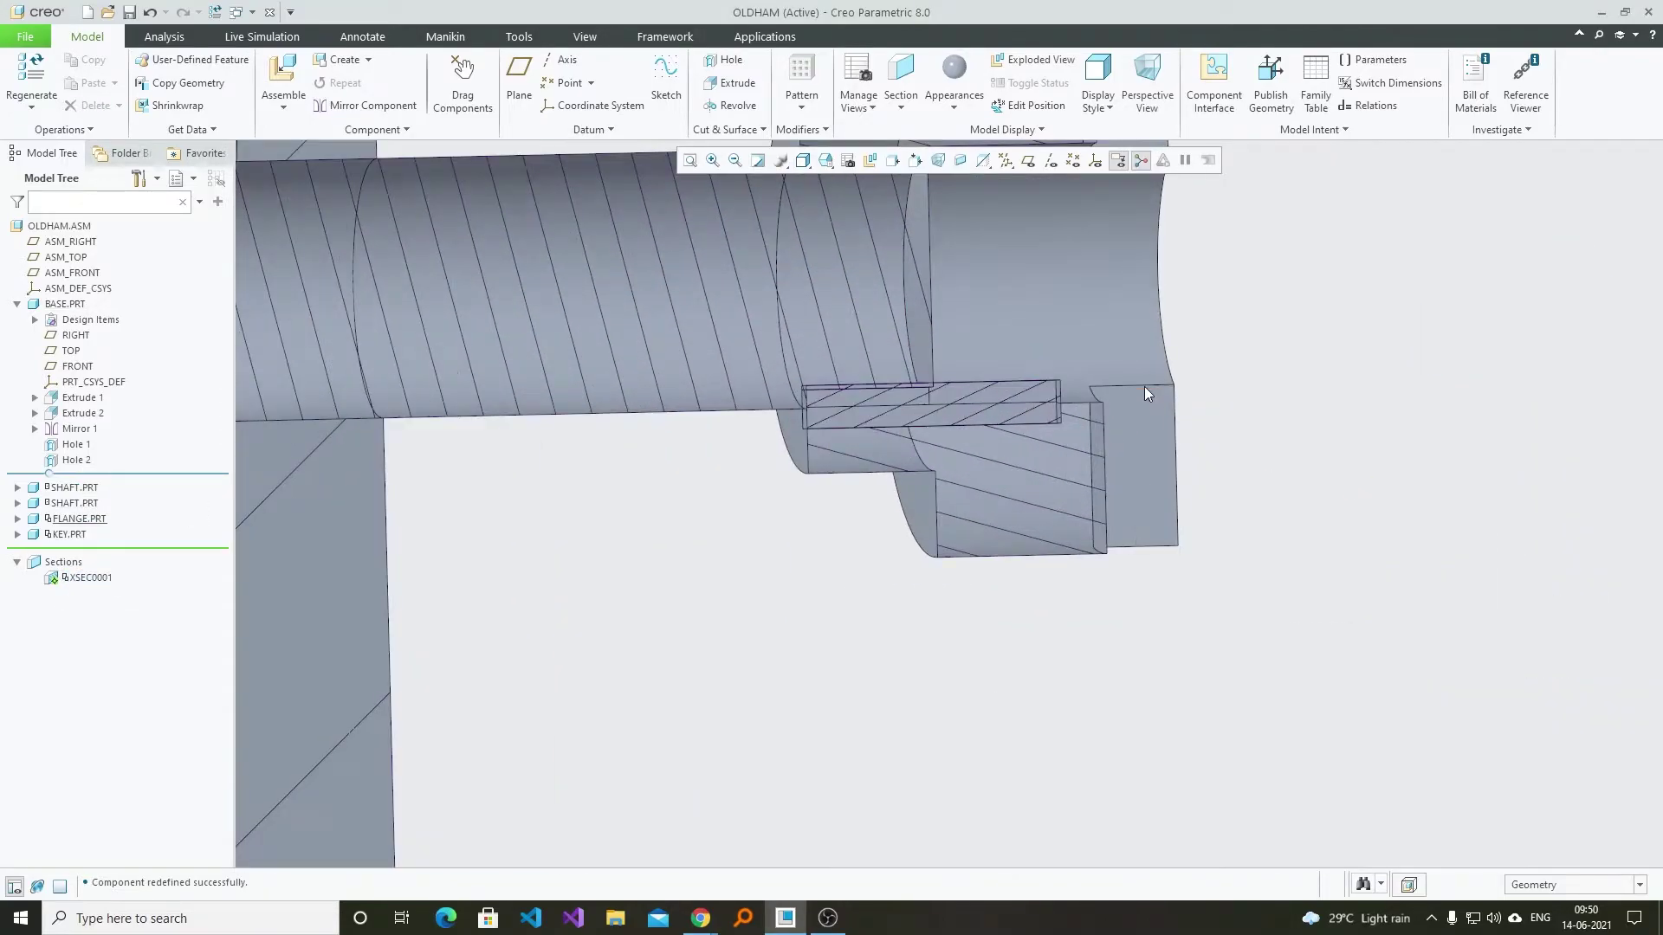
- Edit the definition of section XSEC0001 and turn on the display of interference between parts
{"action": "left_click", "coordinate": [93, 584]}
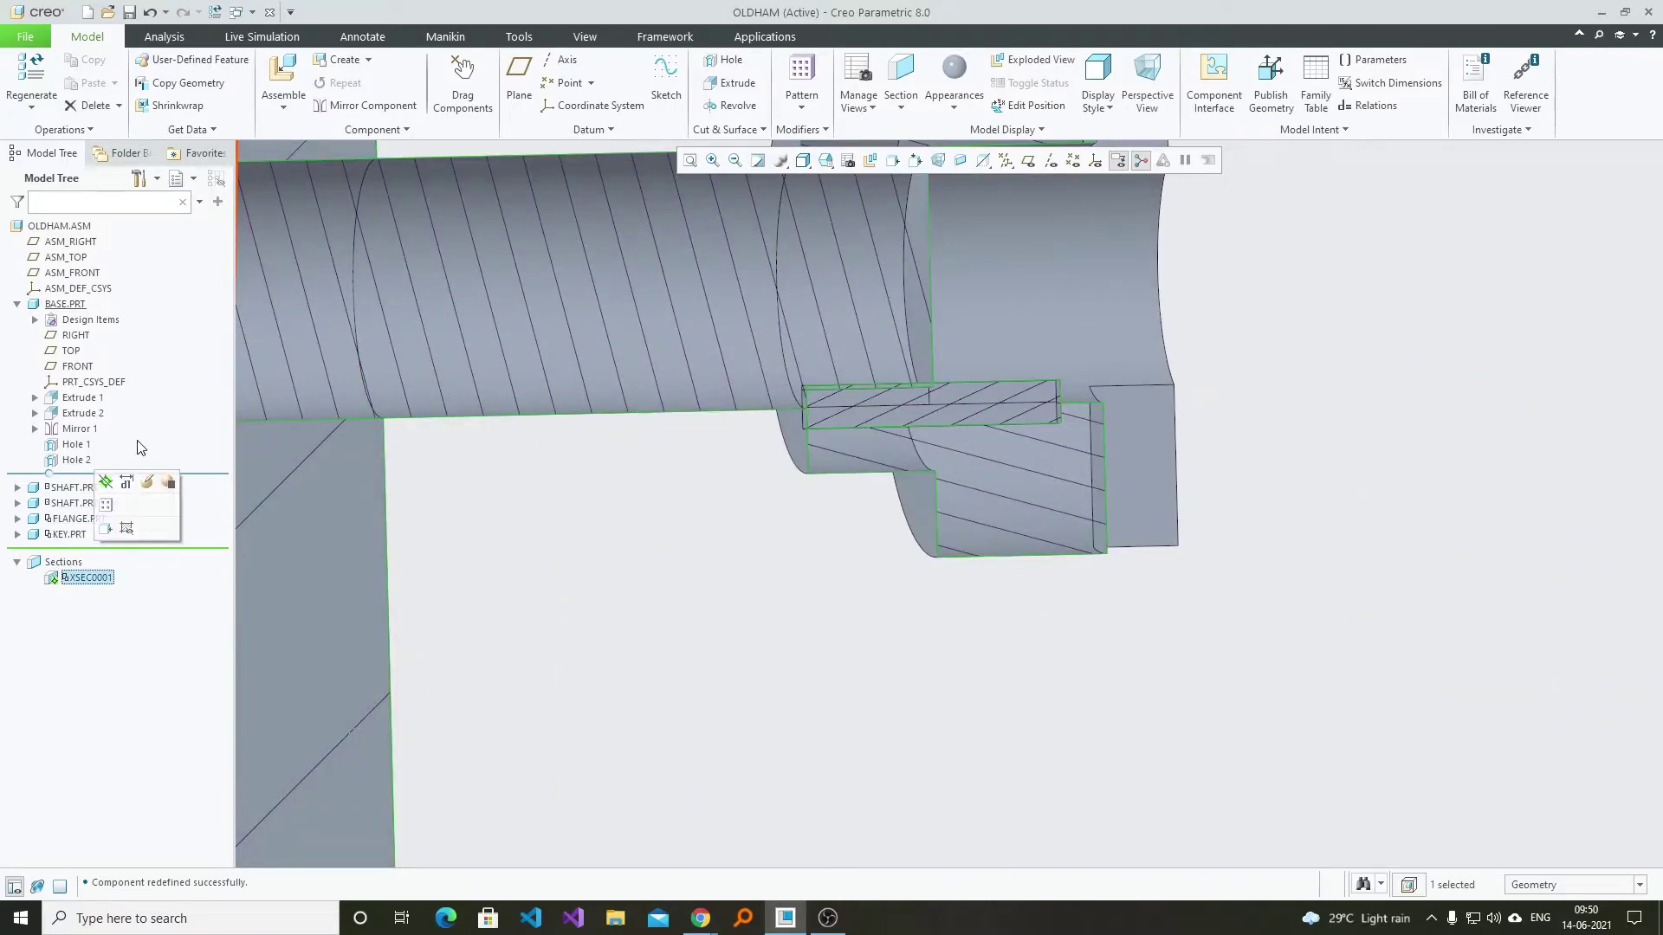
{"action": "left_click", "coordinate": [126, 524]}
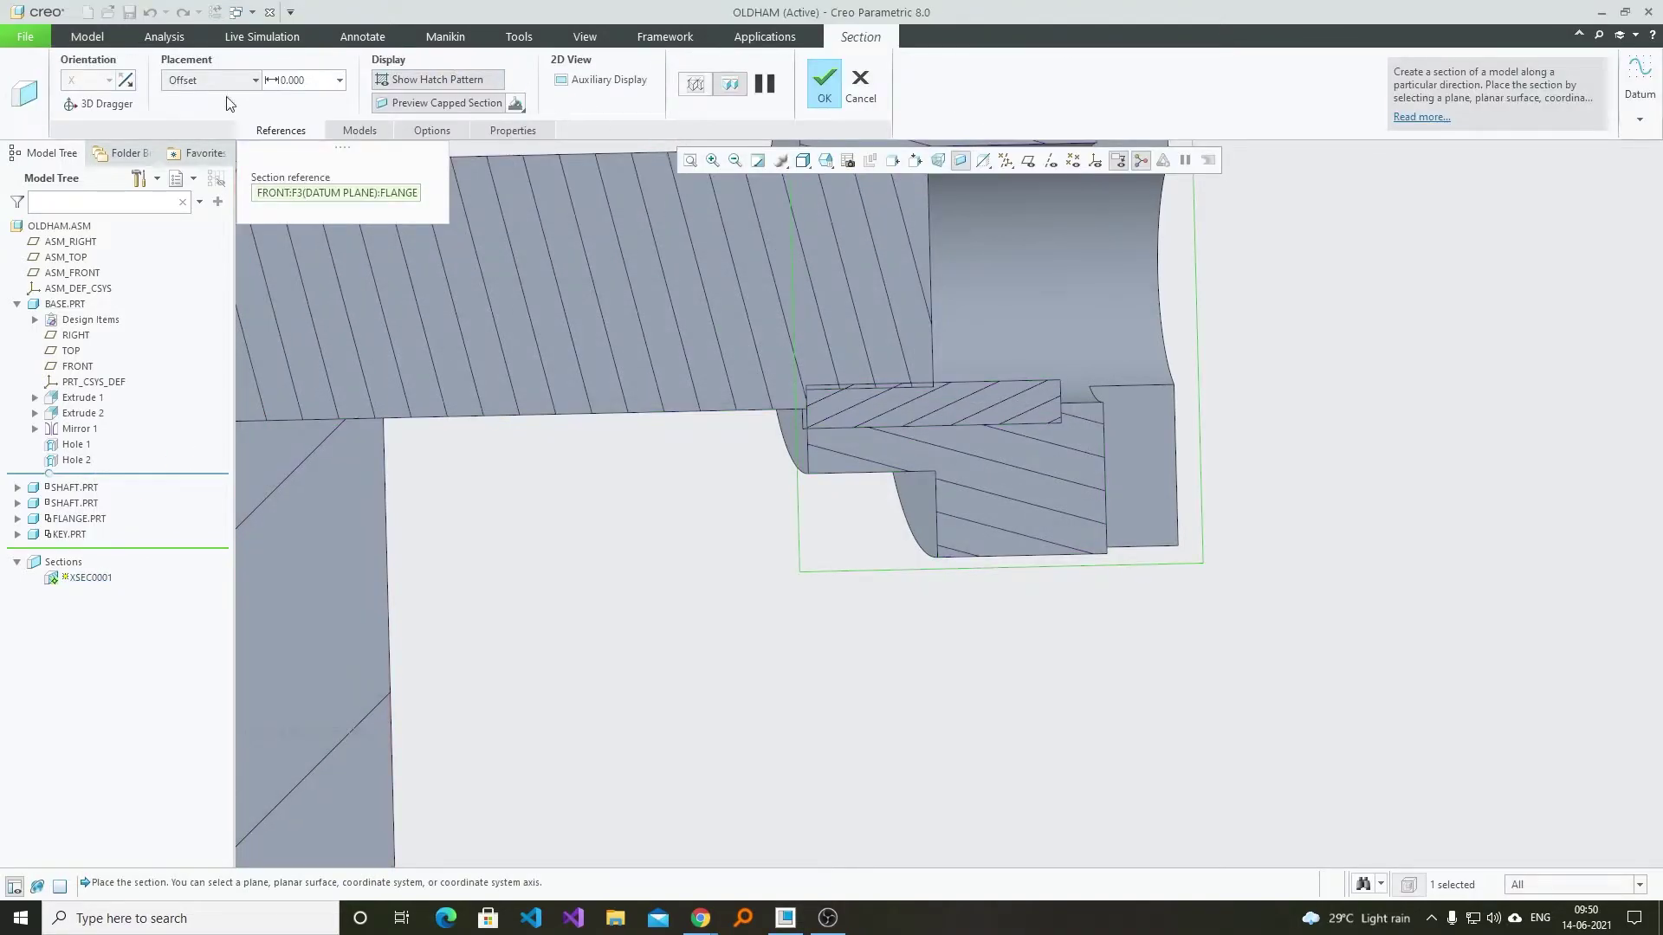
{"action": "left_click", "coordinate": [419, 130]}
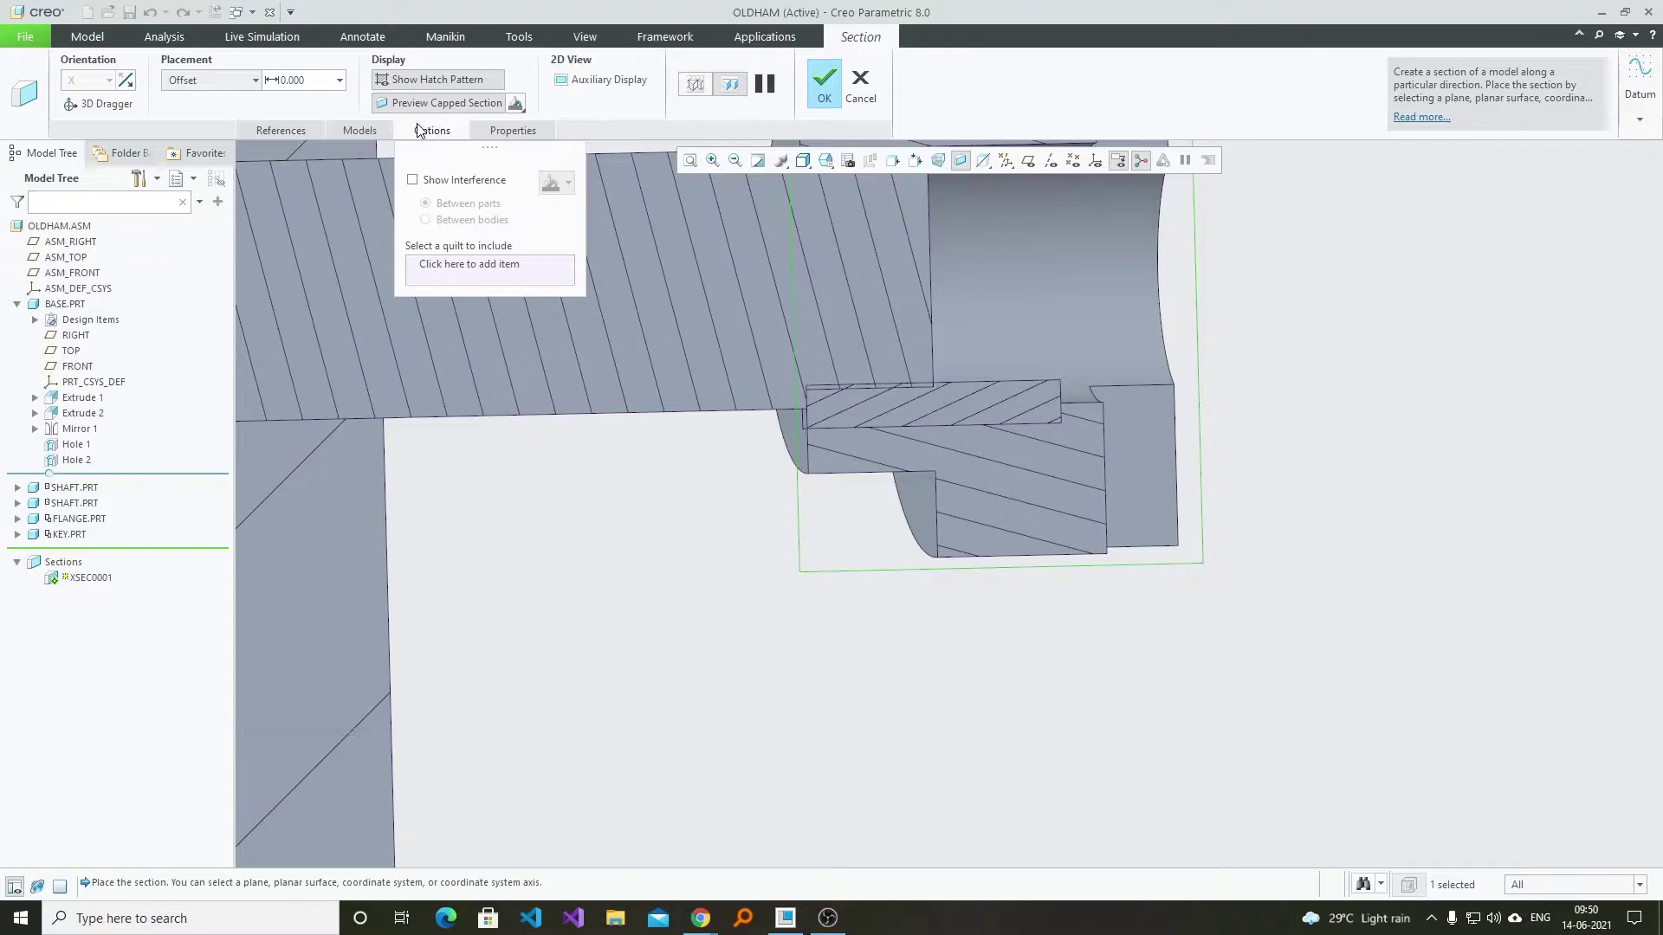
{"action": "scroll", "coordinate": [909, 364], "scroll_direction": "down", "scroll_amount": 4}
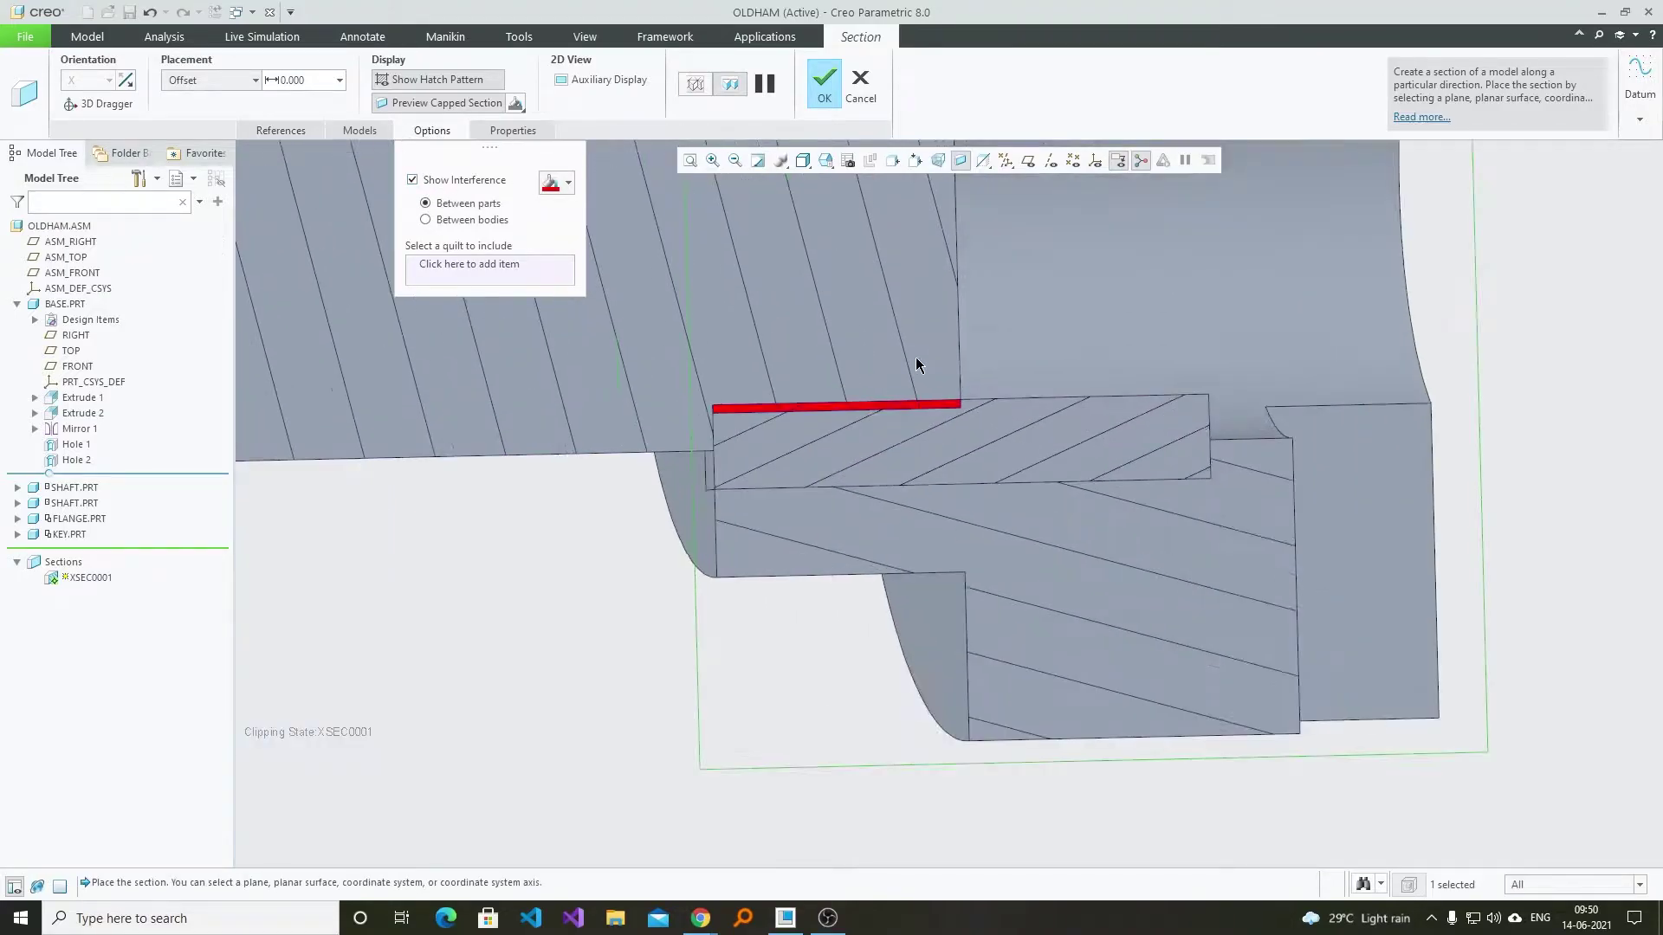
- Examine the interference between the shaft and the key in the section, and accept the section definition
{"action": "scroll", "coordinate": [1210, 487], "scroll_direction": "up", "scroll_amount": 5}
{"action": "mouse_move", "coordinate": [1143, 450]}
{"action": "middle_mouse_down"}
{"action": "mouse_move", "coordinate": [1084, 454]}
{"action": "mouse_move", "coordinate": [1128, 471]}
{"action": "mouse_move", "coordinate": [1100, 425]}
{"action": "mouse_move", "coordinate": [1081, 519]}
{"action": "mouse_move", "coordinate": [1137, 518]}
{"action": "middle_mouse_up"}
{"action": "scroll", "coordinate": [1129, 471], "scroll_direction": "down", "scroll_amount": 4}
{"action": "scroll", "coordinate": [1131, 443], "scroll_direction": "up", "scroll_amount": 5}
{"action": "scroll", "coordinate": [1130, 440], "scroll_direction": "down", "scroll_amount": 4}
{"action": "left_click", "coordinate": [824, 80]}
- Open the keyed shaft part from the assembly in its own window
{"action": "scroll", "coordinate": [946, 416], "scroll_direction": "up", "scroll_amount": 5}
{"action": "left_click", "coordinate": [870, 430]}
{"action": "left_click", "coordinate": [903, 332]}
{"action": "scroll", "coordinate": [1160, 572], "scroll_direction": "up", "scroll_amount": 5}
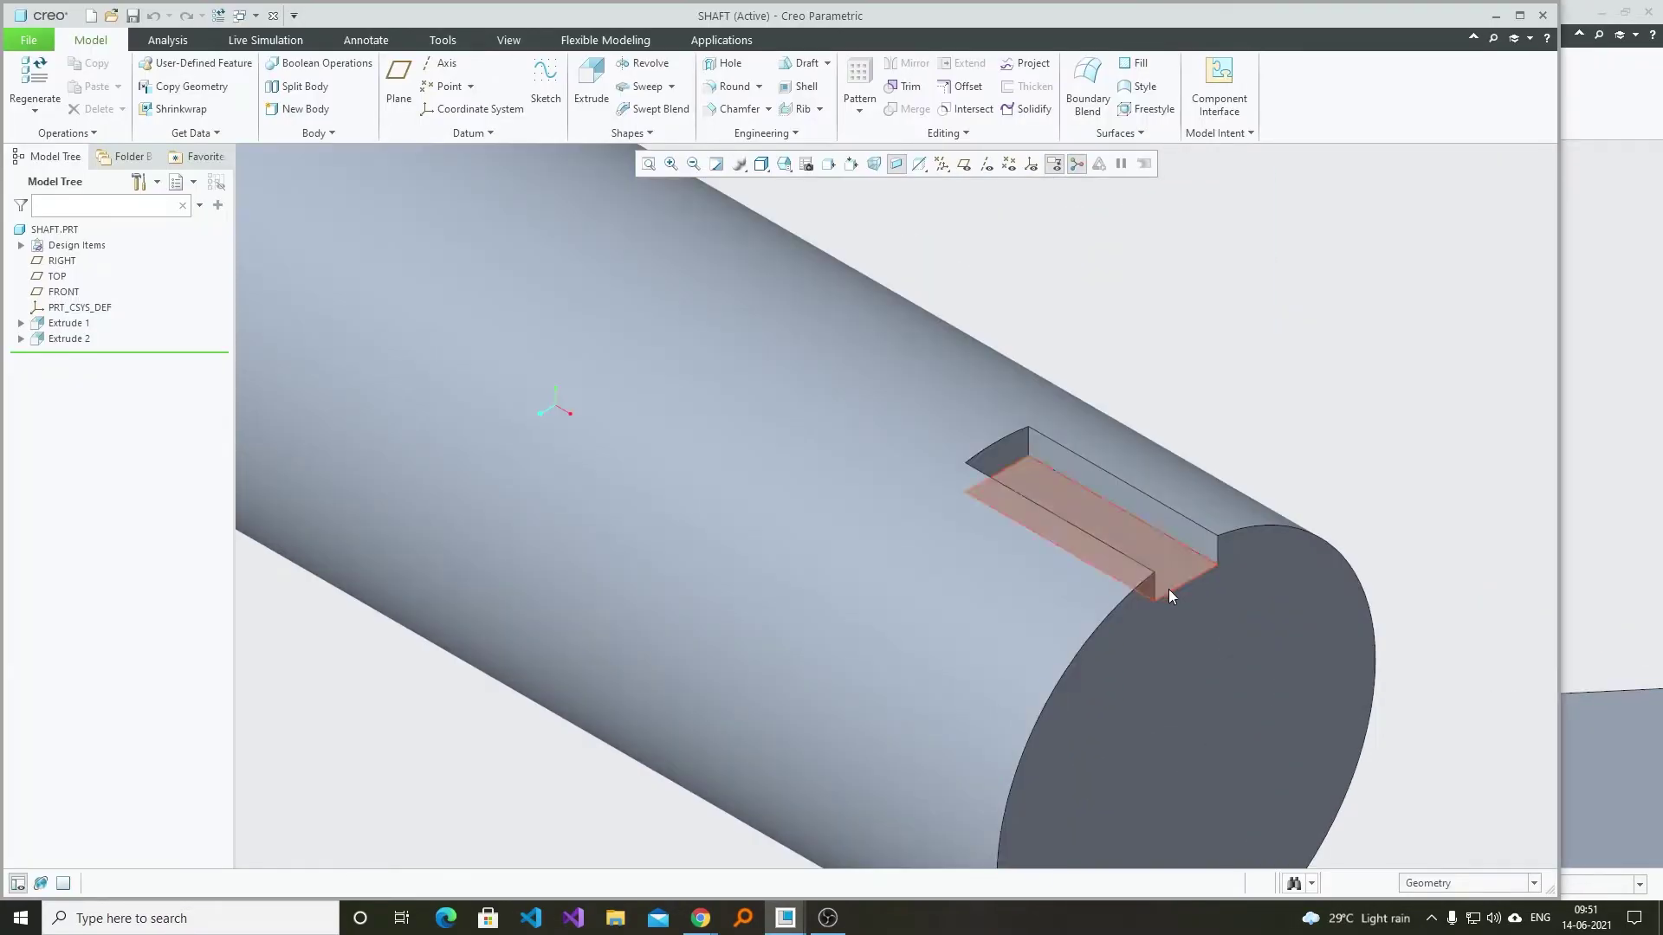
- Set the shaft keyway's depth to 2.5 and return to the OLDHAM assembly
{"action": "left_click", "coordinate": [1158, 542]}
{"action": "scroll", "coordinate": [1160, 545], "scroll_direction": "up", "scroll_amount": 4}
{"action": "double_click", "coordinate": [1187, 532]}
{"action": "type", "text": "2.5"}
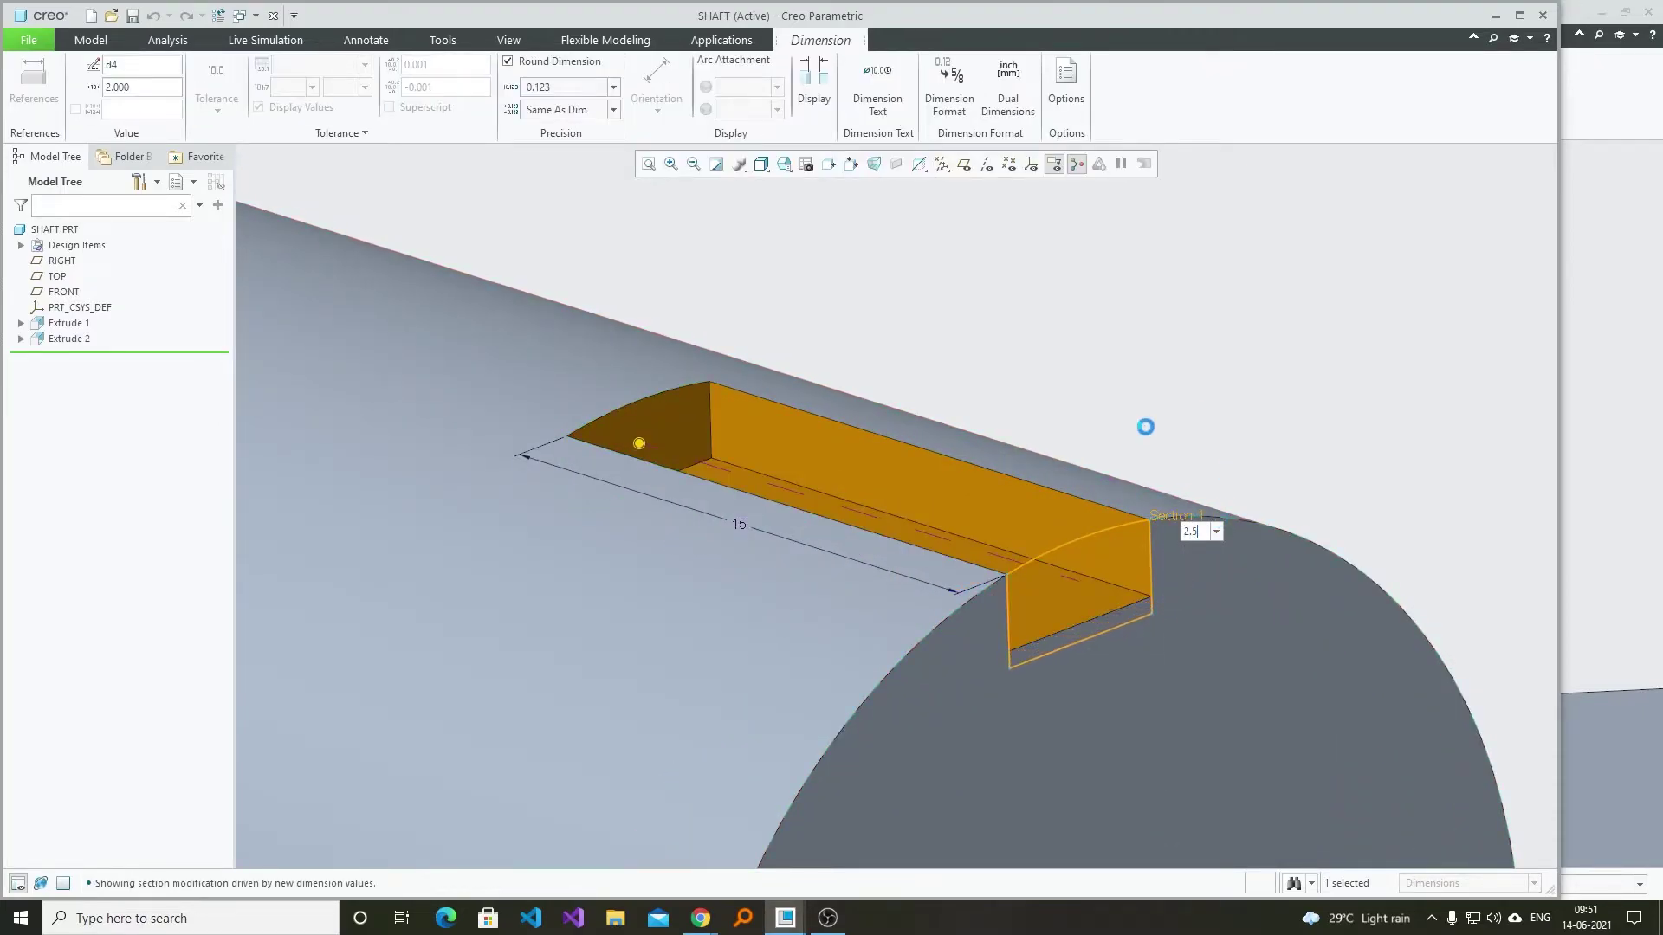
{"action": "key", "text": "Return"}
{"action": "left_click", "coordinate": [1176, 390]}
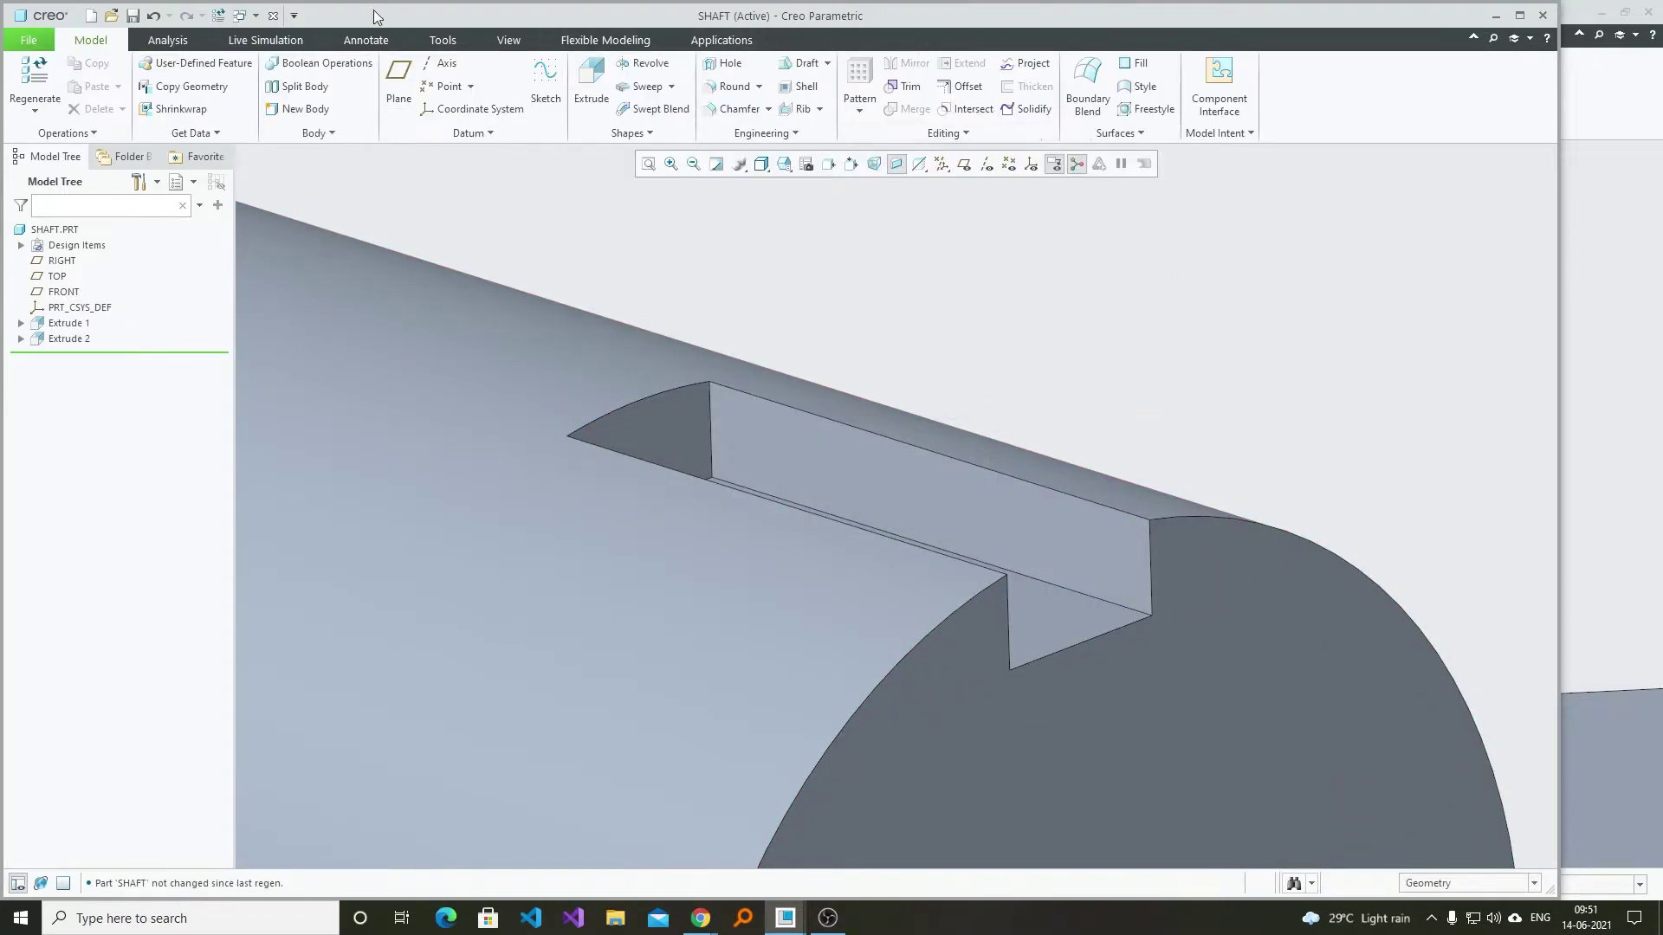
{"action": "left_click", "coordinate": [1541, 15]}
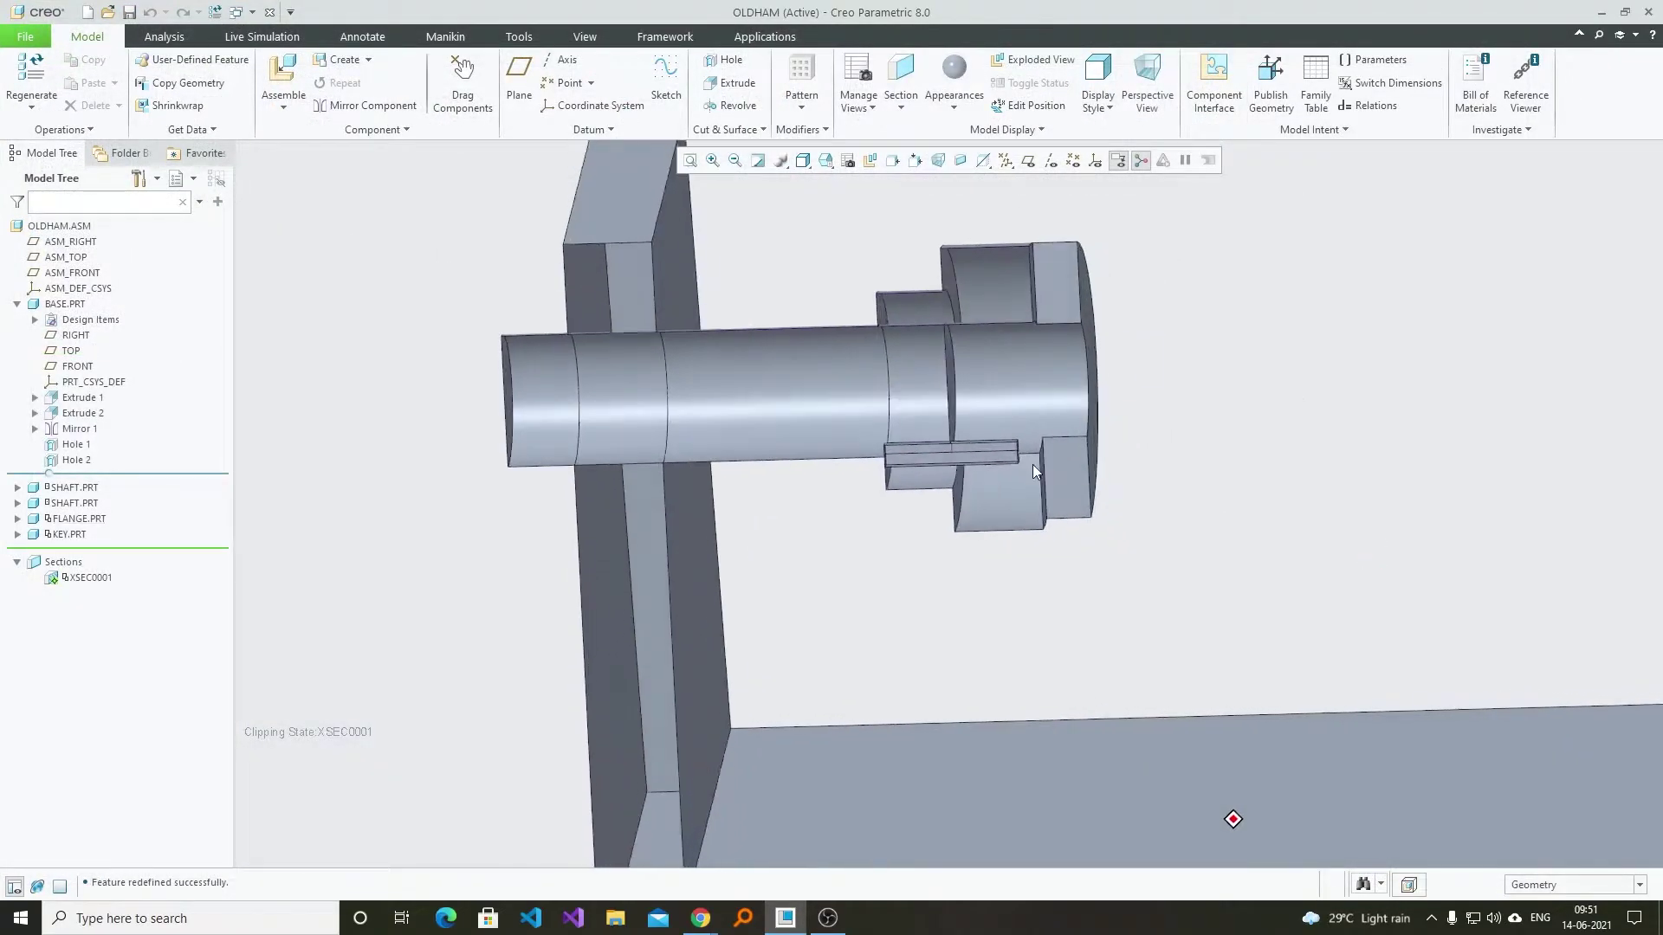
- Edit the definition of section XSEC0001 and bring up its interference options
{"action": "scroll", "coordinate": [1019, 466], "scroll_direction": "up", "scroll_amount": 5}
{"action": "scroll", "coordinate": [892, 467], "scroll_direction": "down", "scroll_amount": 4}
{"action": "scroll", "coordinate": [890, 498], "scroll_direction": "up", "scroll_amount": 3}
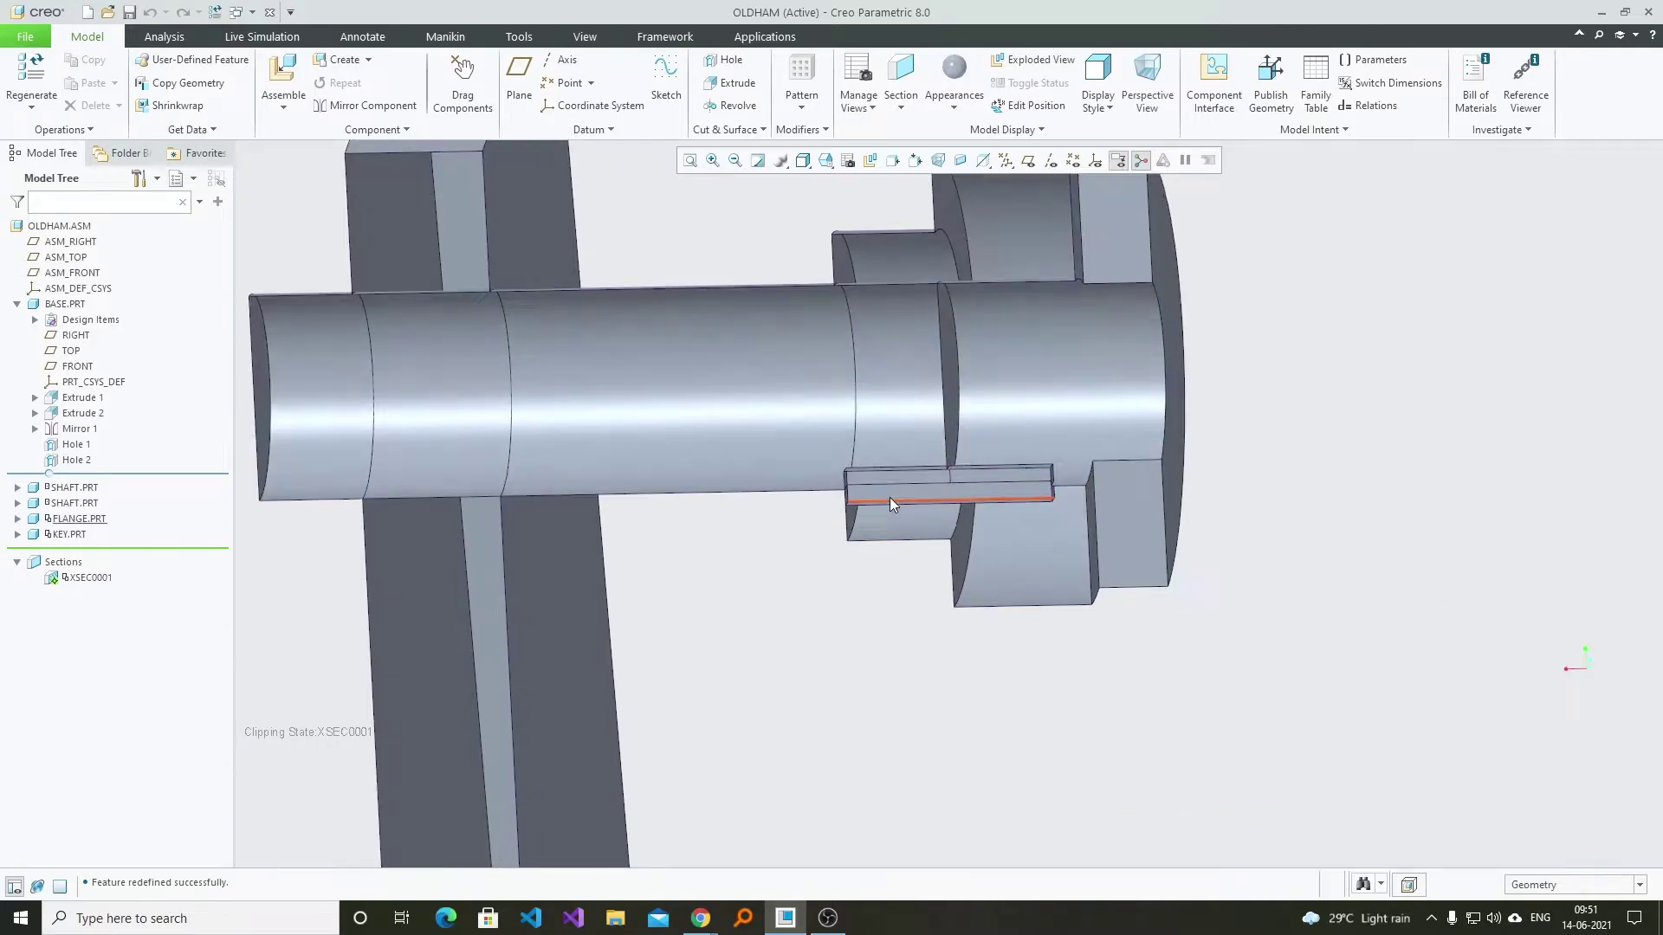
{"action": "left_click", "coordinate": [85, 579]}
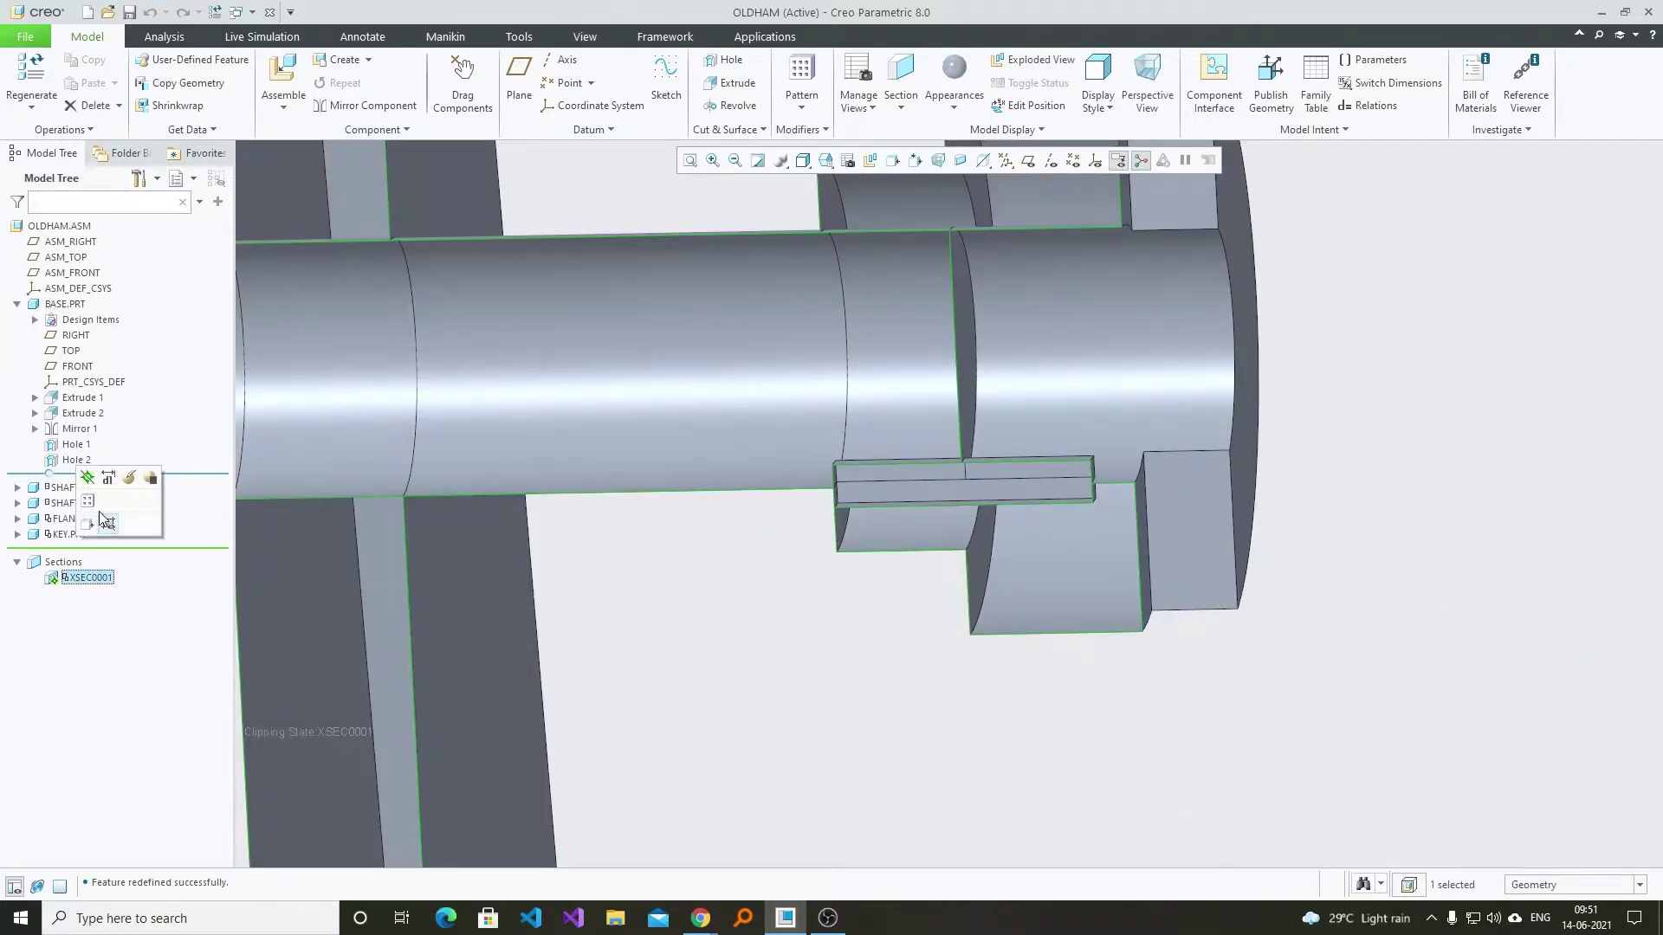
{"action": "left_click", "coordinate": [129, 479]}
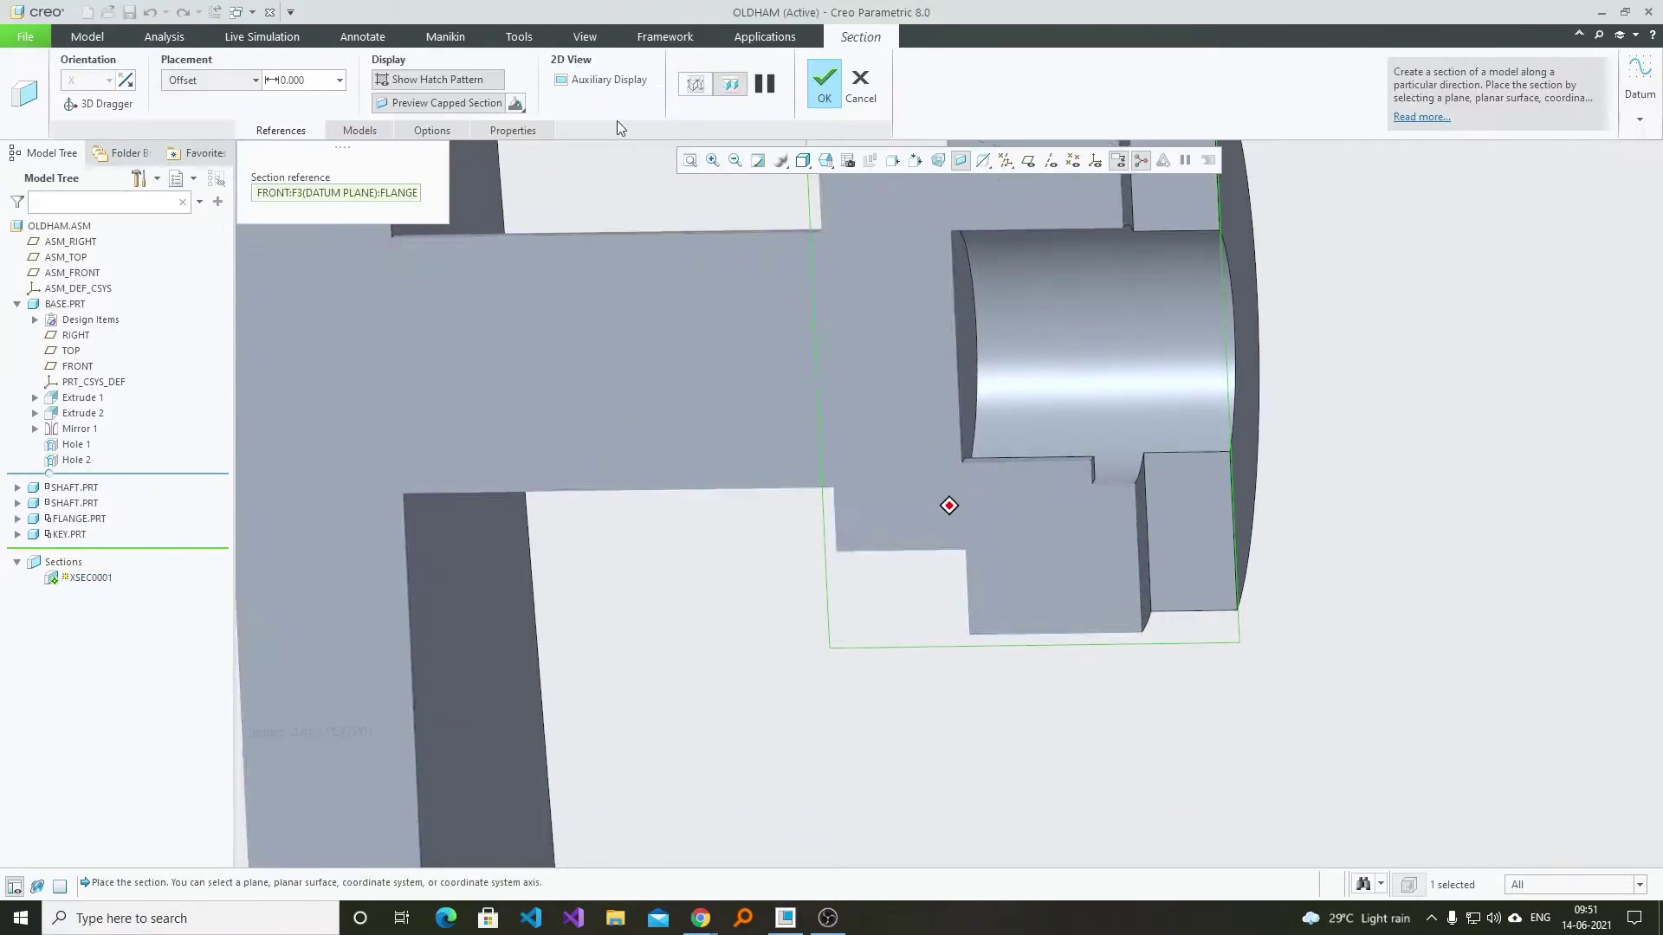
{"action": "left_click", "coordinate": [517, 104]}
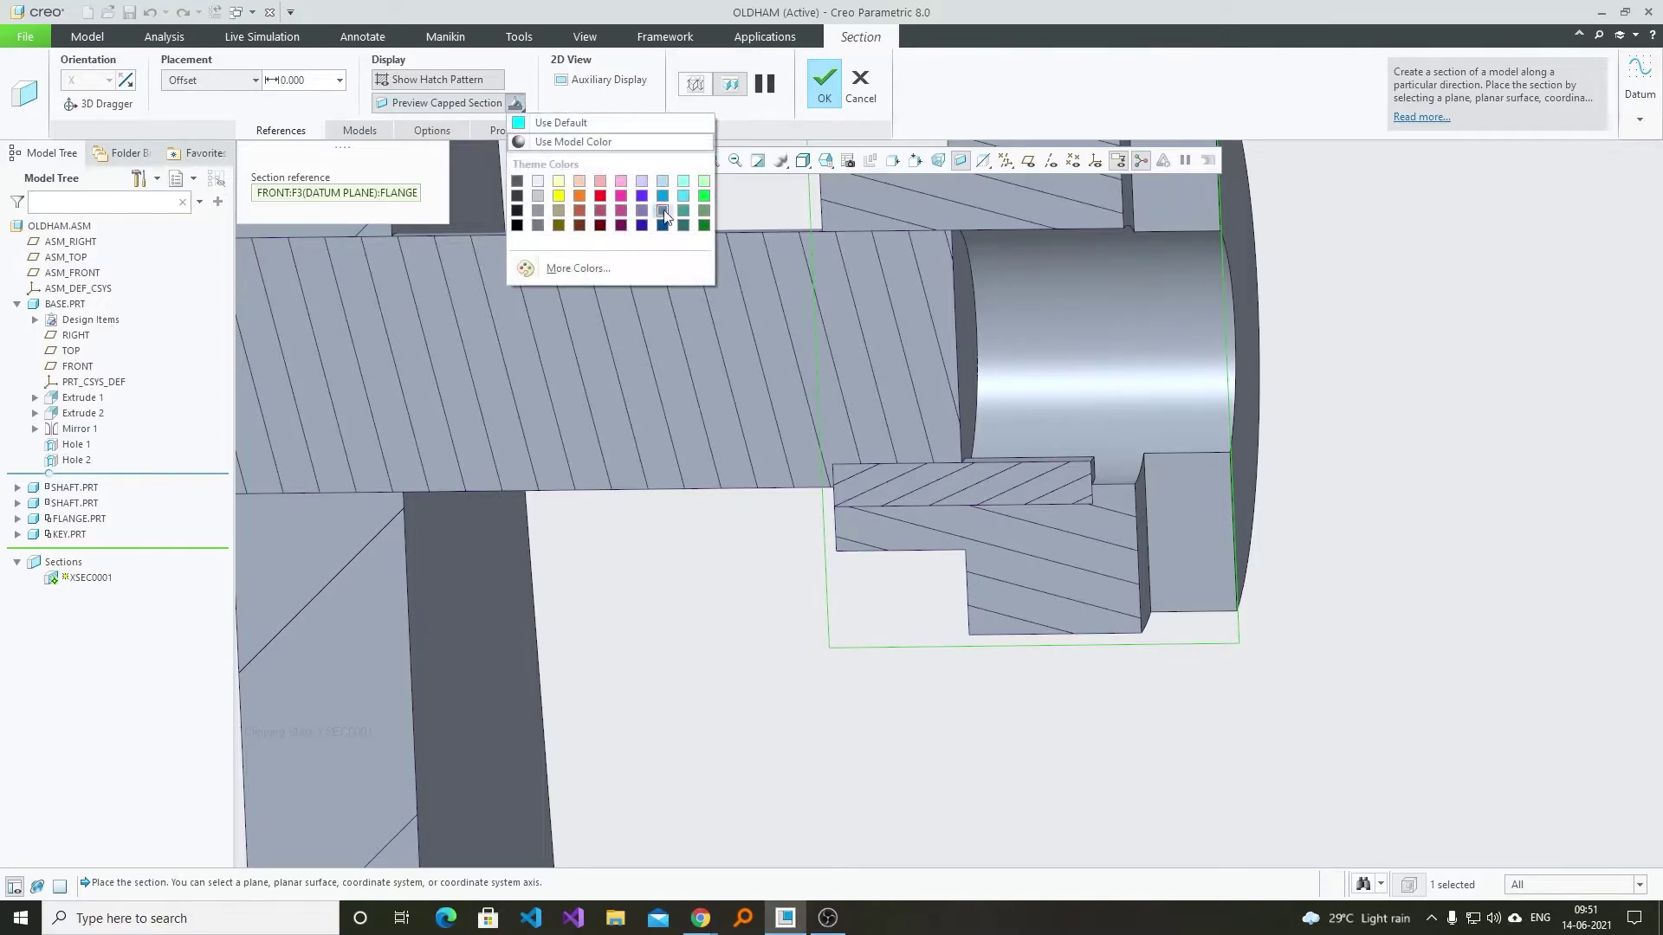
{"action": "left_click", "coordinate": [568, 111]}
{"action": "left_click", "coordinate": [360, 130]}
{"action": "left_click", "coordinate": [432, 130]}
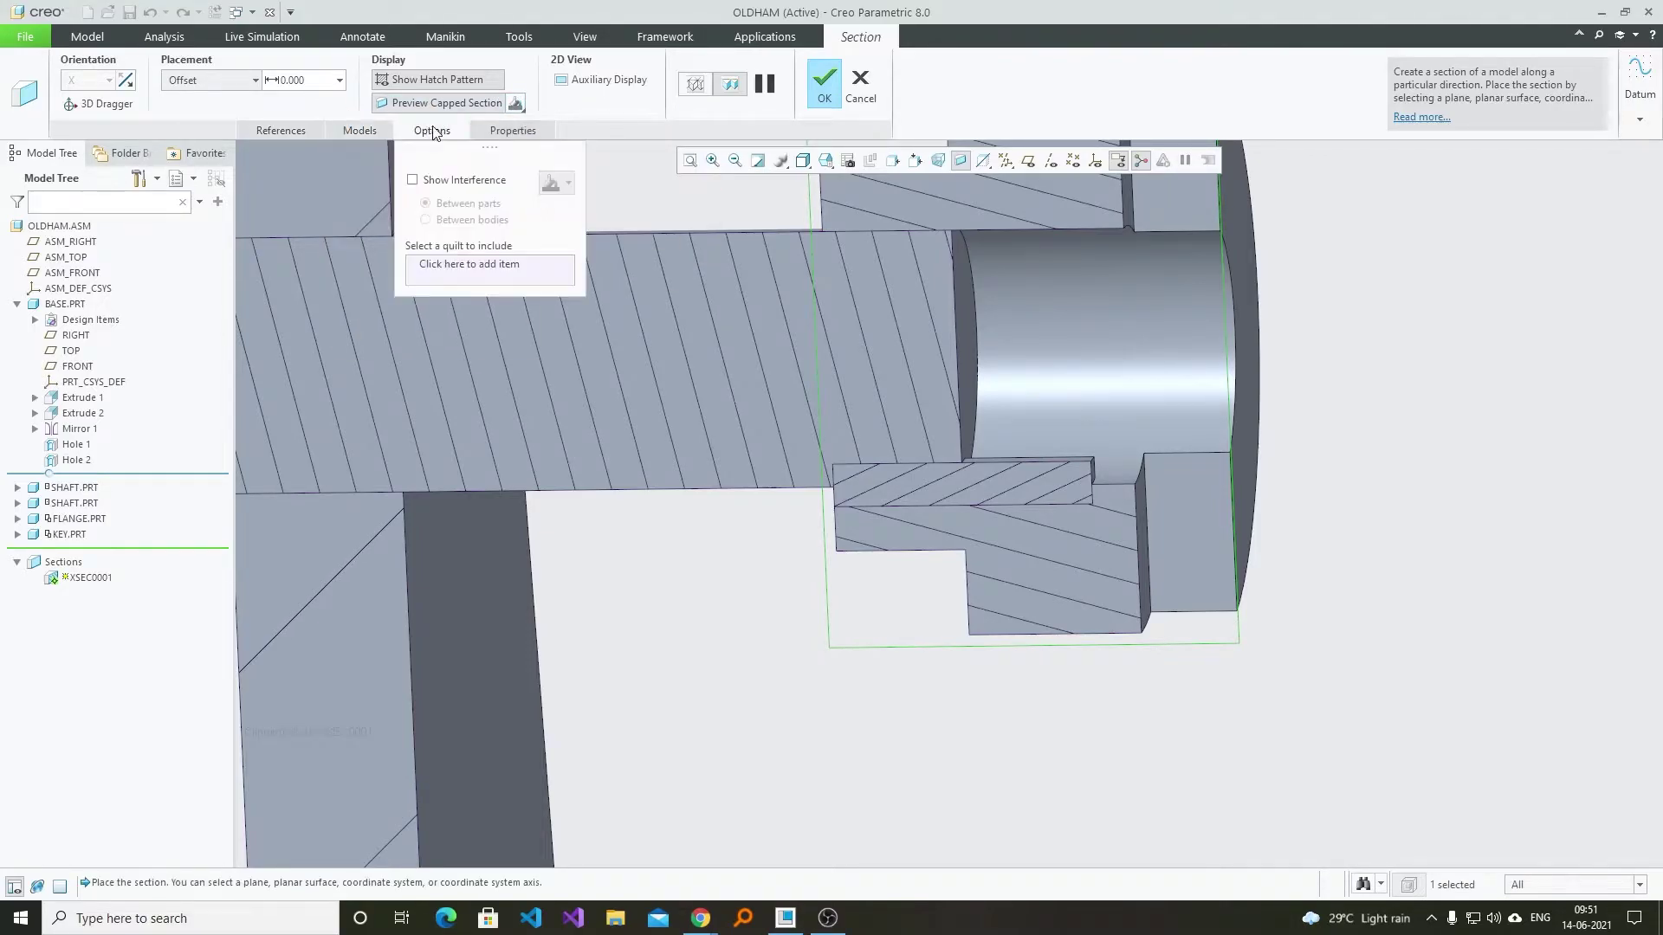
- Enable interference display between parts with a dark grey colour and accept the section
{"action": "left_click", "coordinate": [416, 180]}
{"action": "left_click", "coordinate": [557, 183]}
{"action": "left_click", "coordinate": [559, 241]}
{"action": "left_click", "coordinate": [559, 185]}
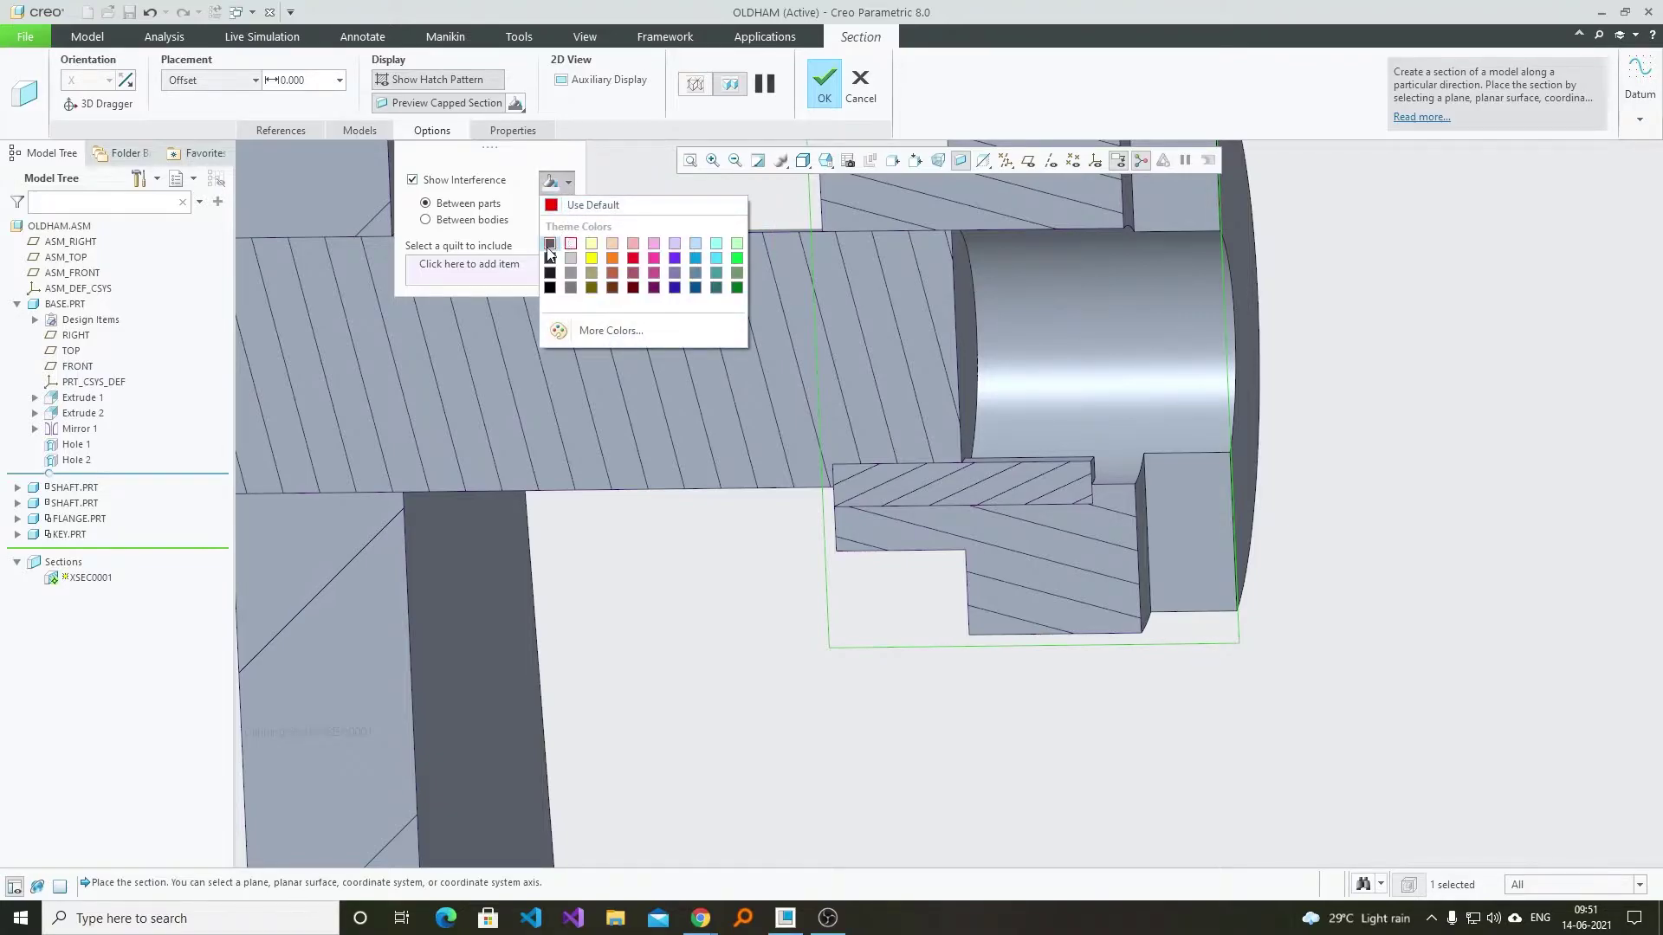
{"action": "left_click", "coordinate": [549, 244]}
{"action": "scroll", "coordinate": [852, 501], "scroll_direction": "down", "scroll_amount": 5}
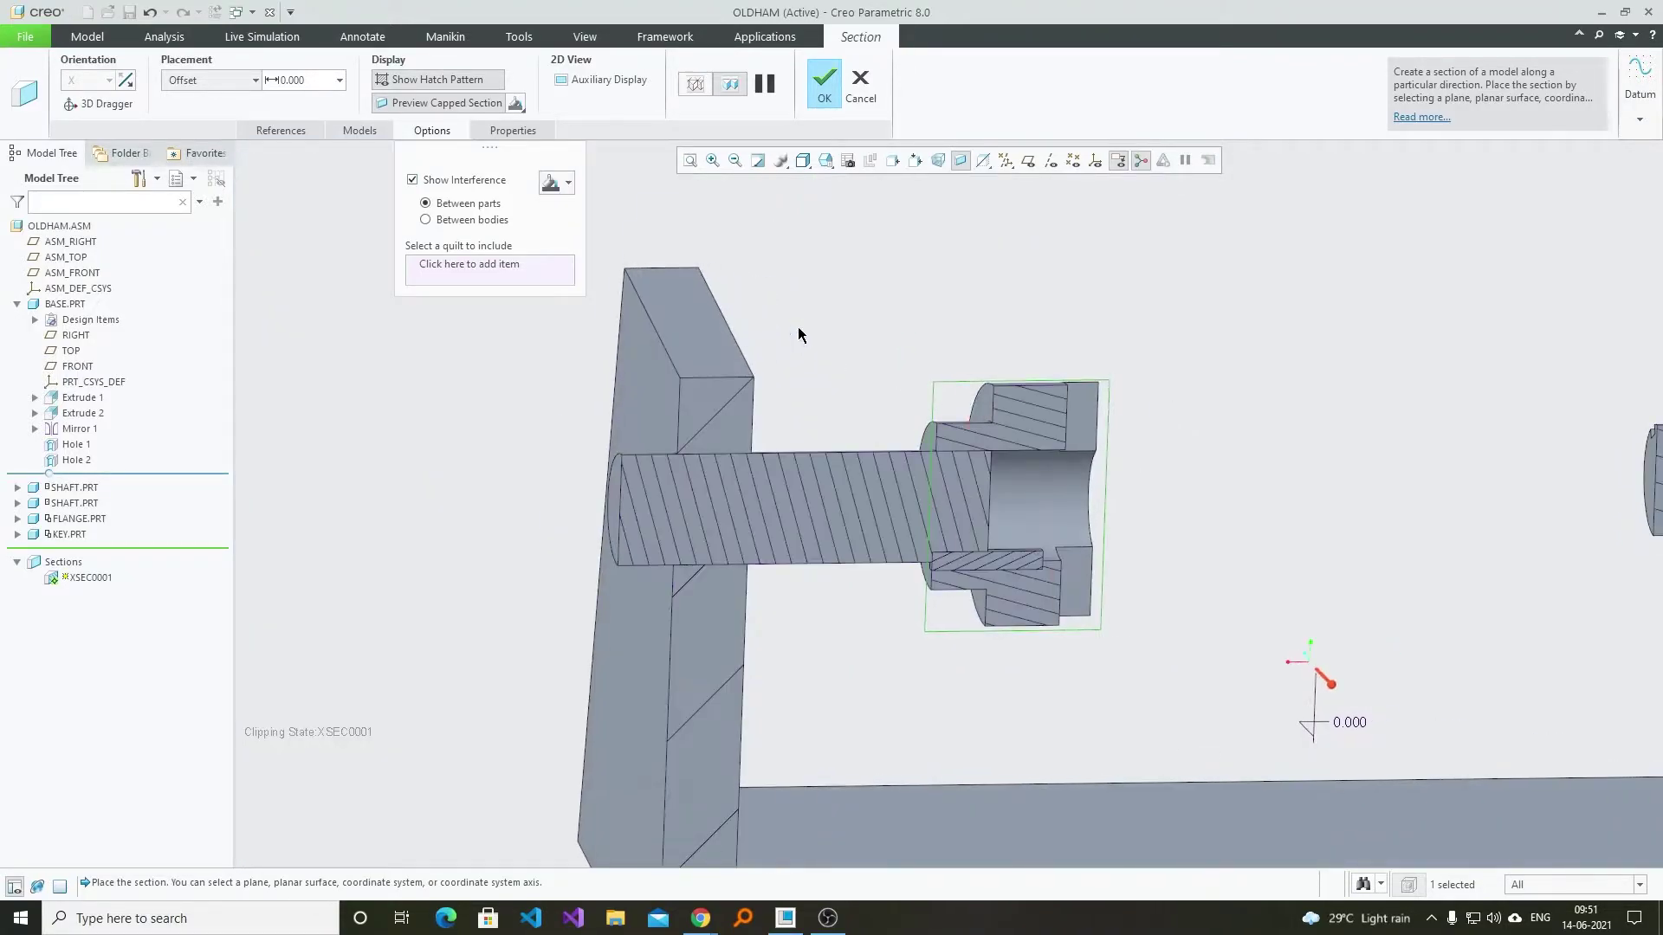
{"action": "middle_click", "coordinate": [880, 303]}
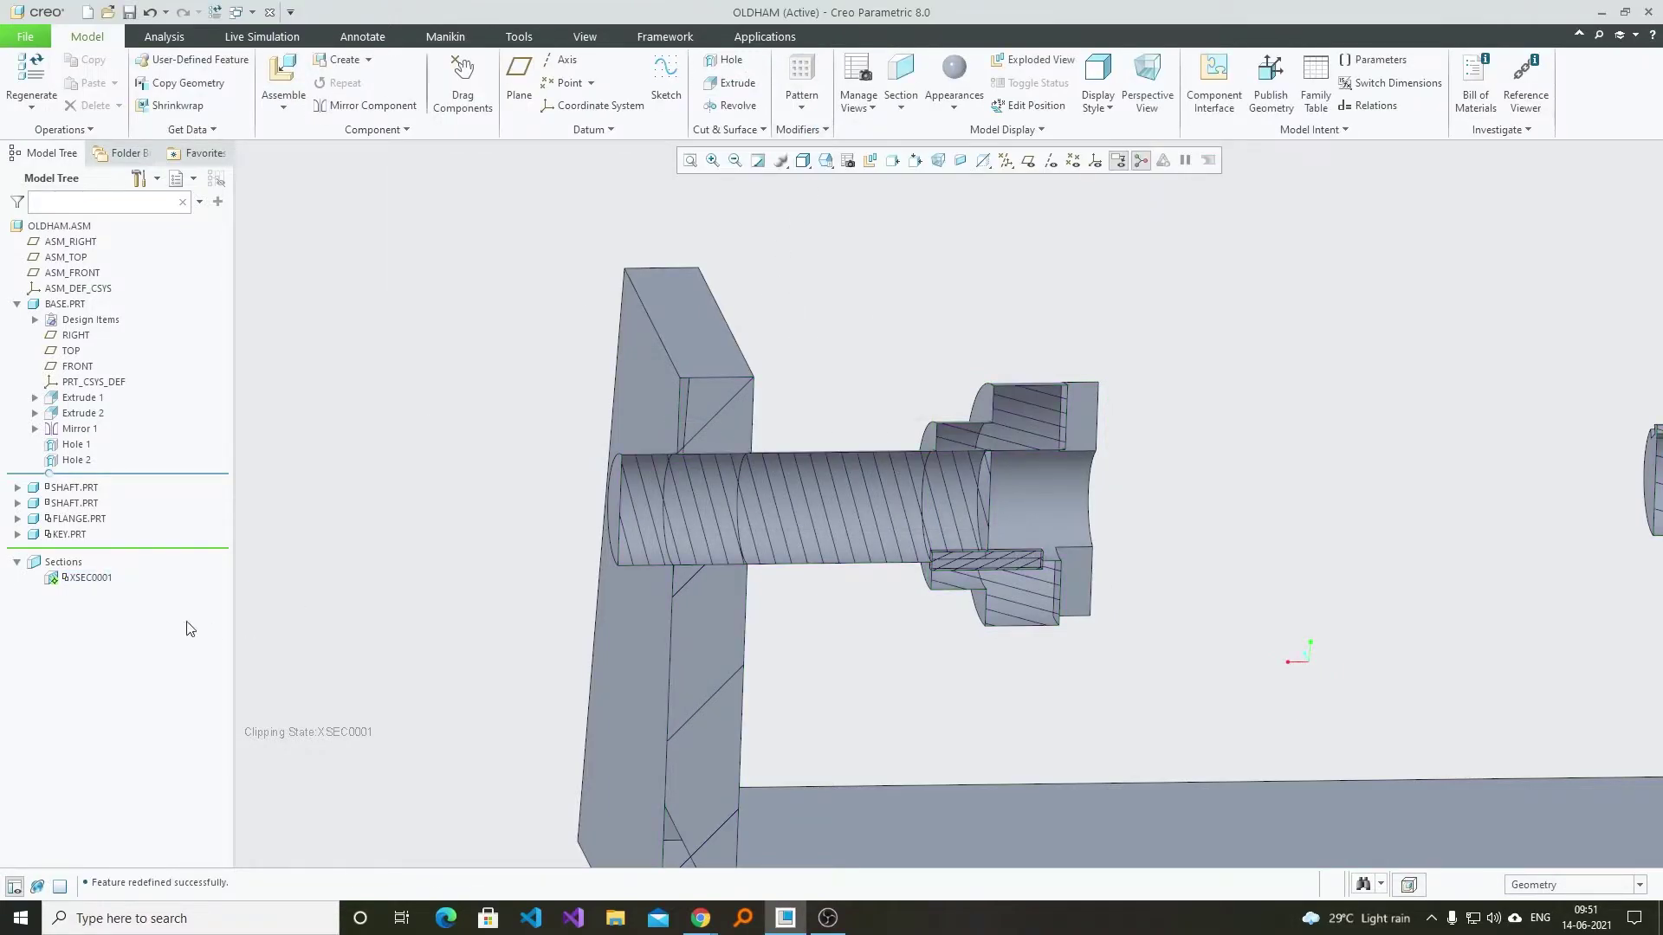
- Deactivate section XSEC0001 and hide its hatching to show the whole assembly
{"action": "left_click", "coordinate": [87, 578]}
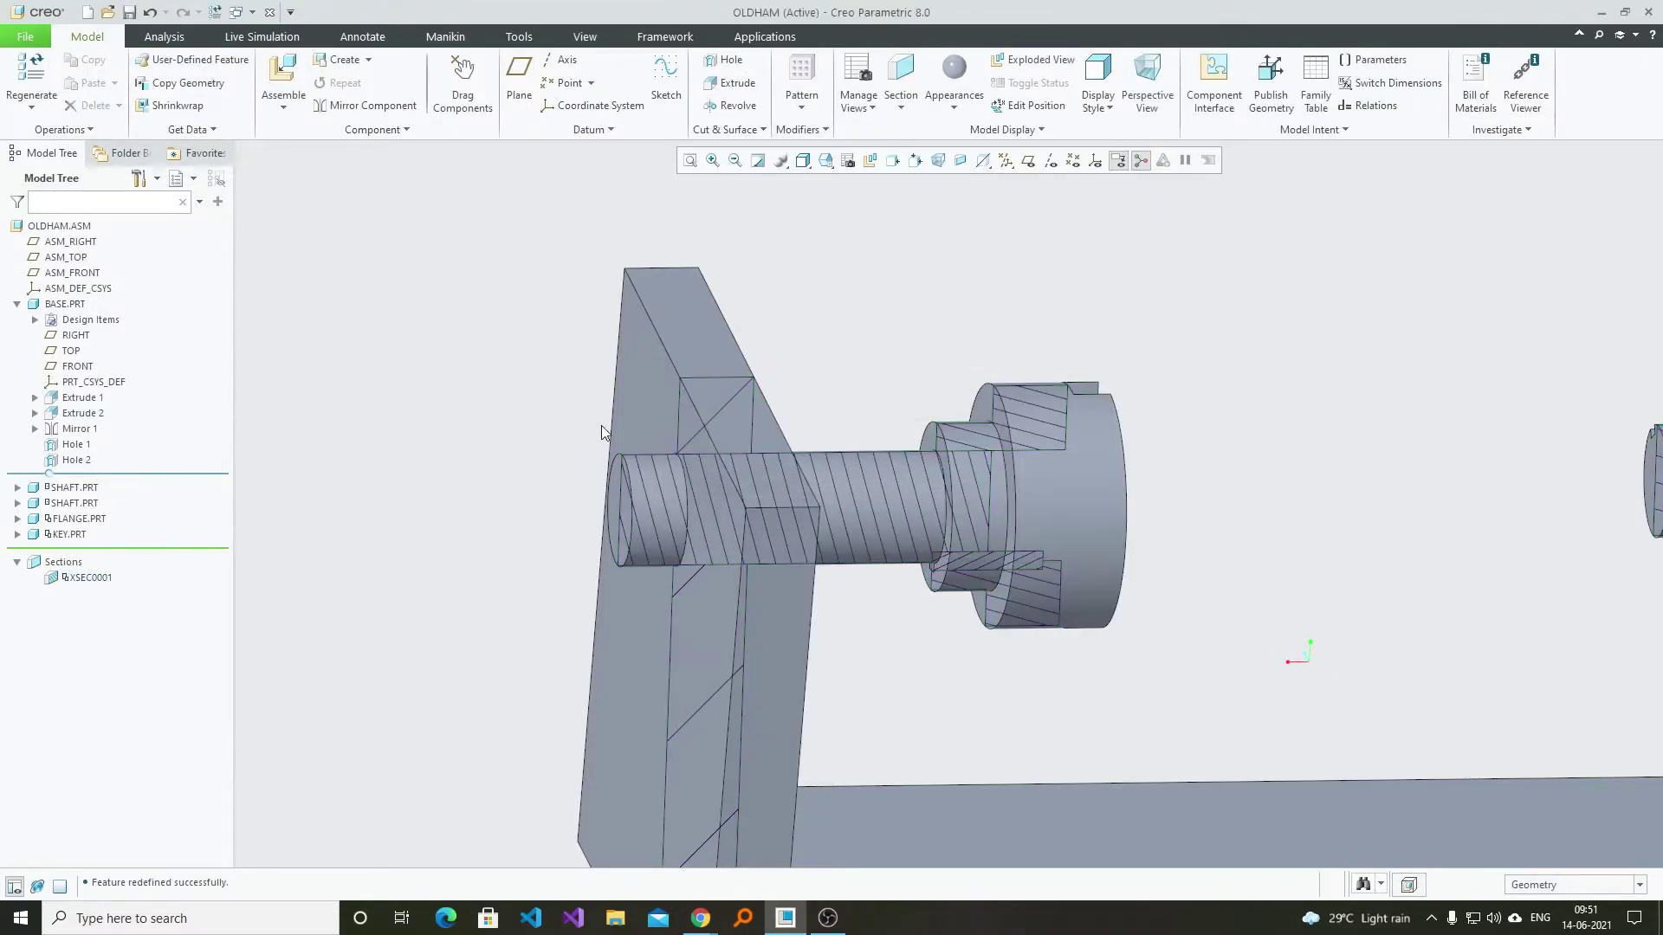
{"action": "scroll", "coordinate": [604, 435], "scroll_direction": "down", "scroll_amount": 3}
{"action": "left_click", "coordinate": [103, 576]}
{"action": "left_click", "coordinate": [84, 476]}
{"action": "middle_click_drag", "start_coordinate": [715, 322], "coordinate": [819, 440]}
{"action": "scroll", "coordinate": [831, 504], "scroll_direction": "up", "scroll_amount": 3}
{"action": "scroll", "coordinate": [949, 408], "scroll_direction": "down", "scroll_amount": 5}
{"action": "scroll", "coordinate": [815, 459], "scroll_direction": "up", "scroll_amount": 4}
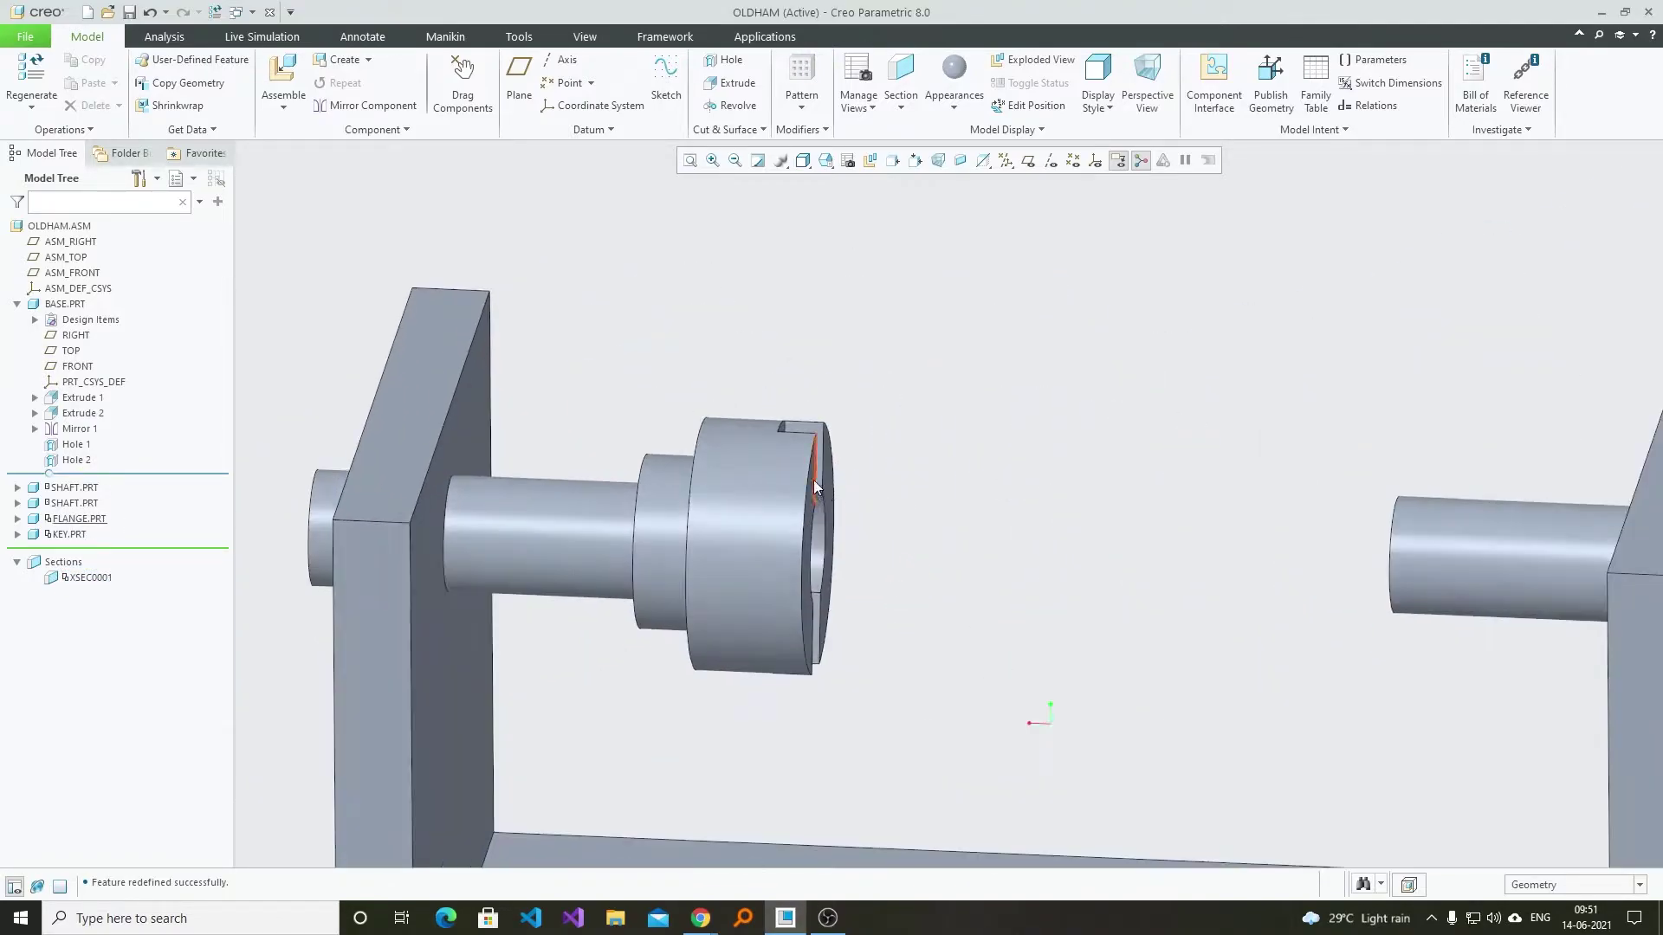
- Open the flange part, save a copy of it as flange_2, and return to the assembly
{"action": "left_click", "coordinate": [802, 481]}
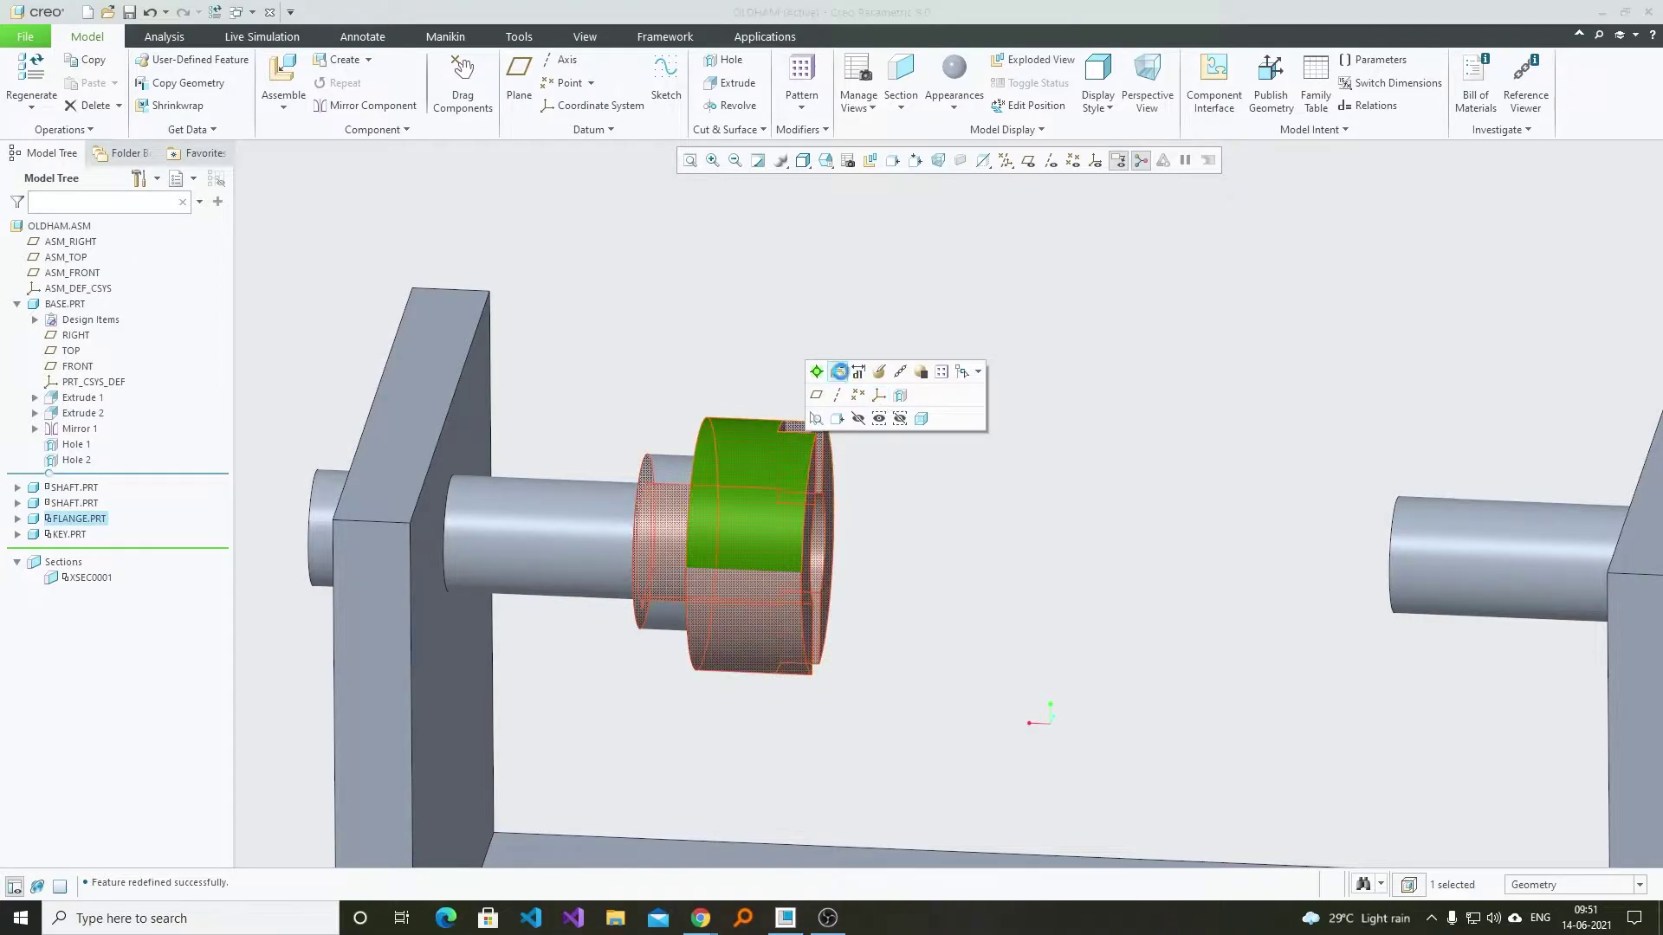
{"action": "left_click", "coordinate": [836, 372]}
{"action": "left_click", "coordinate": [39, 41]}
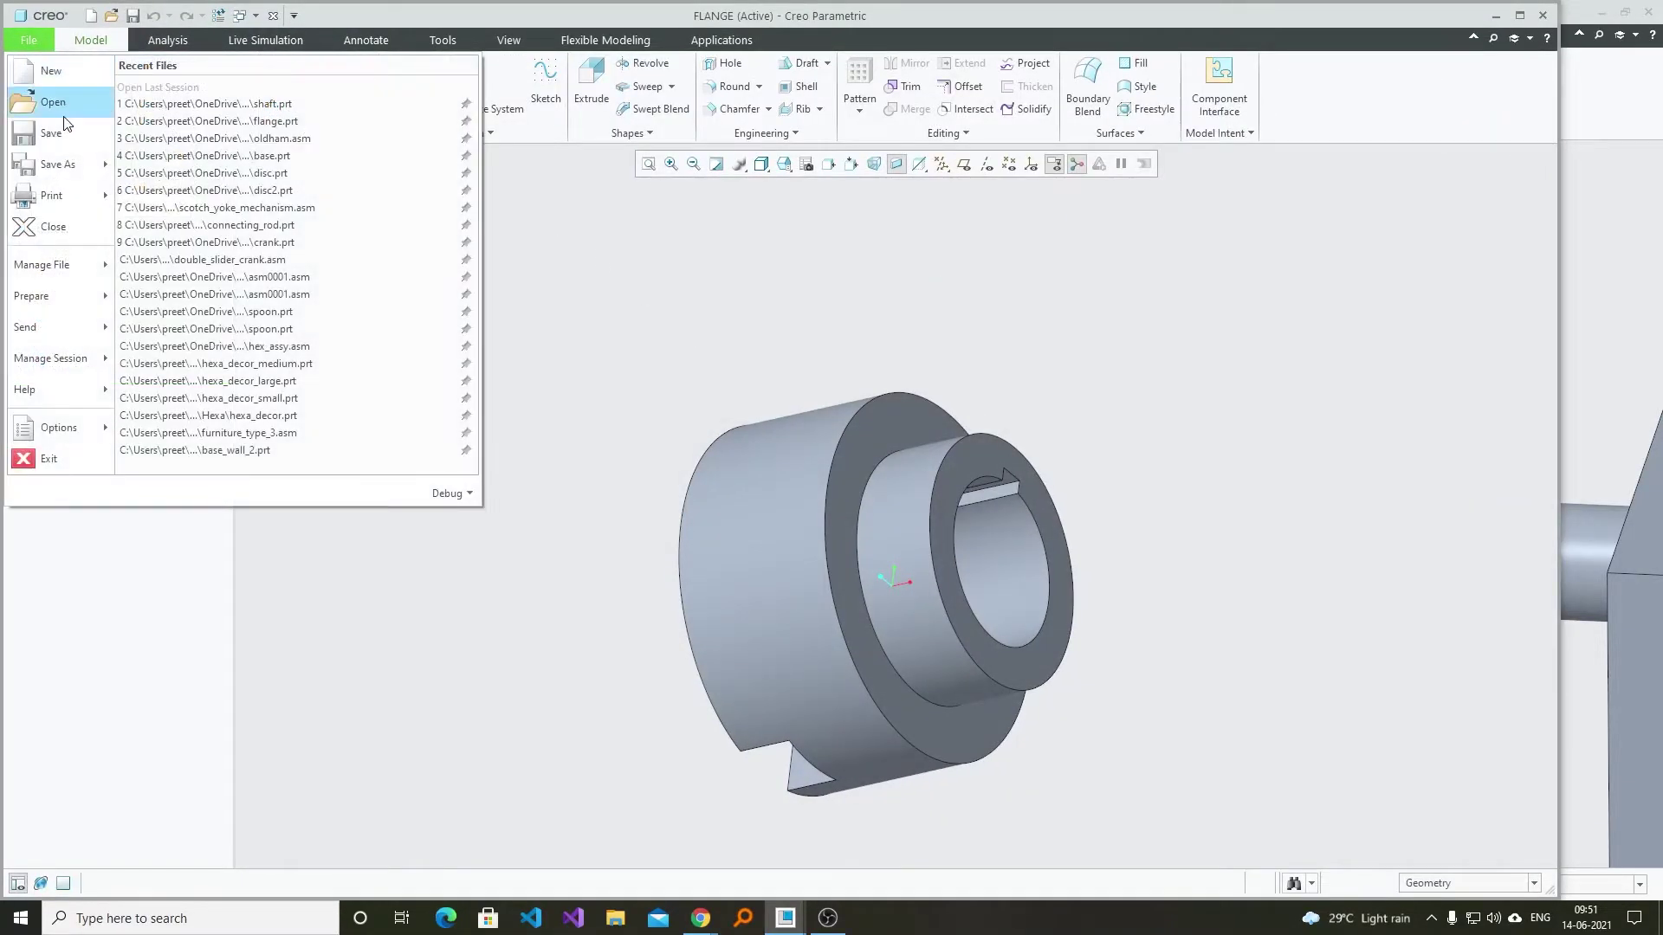
{"action": "left_click", "coordinate": [71, 166]}
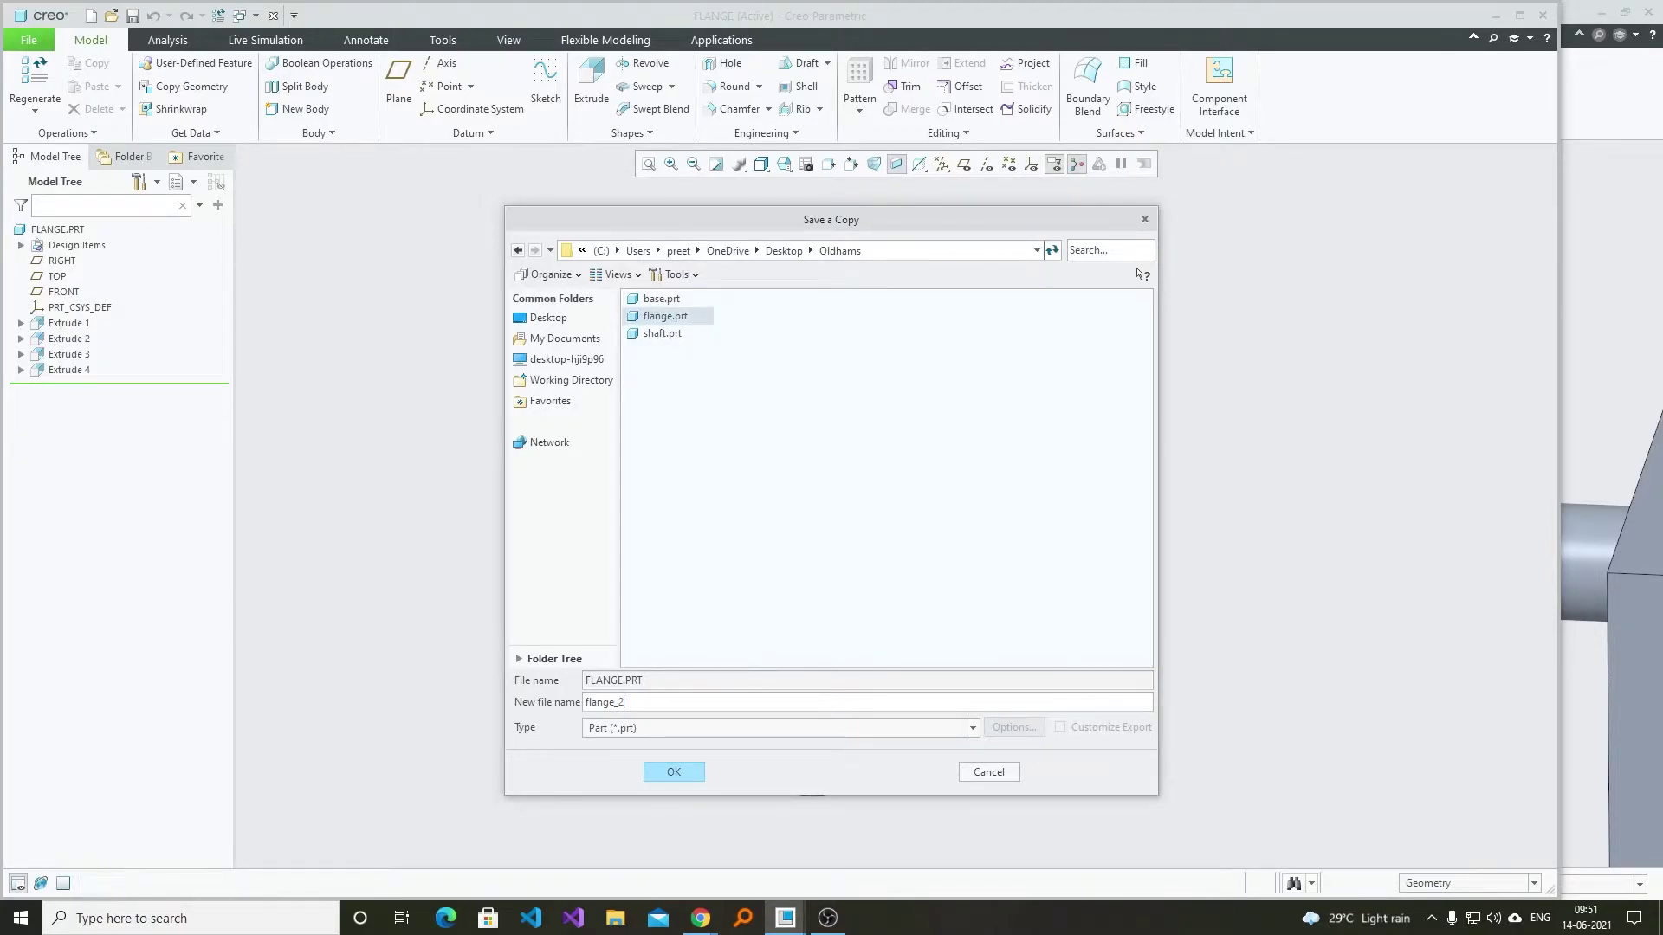
{"action": "key", "text": "Return"}
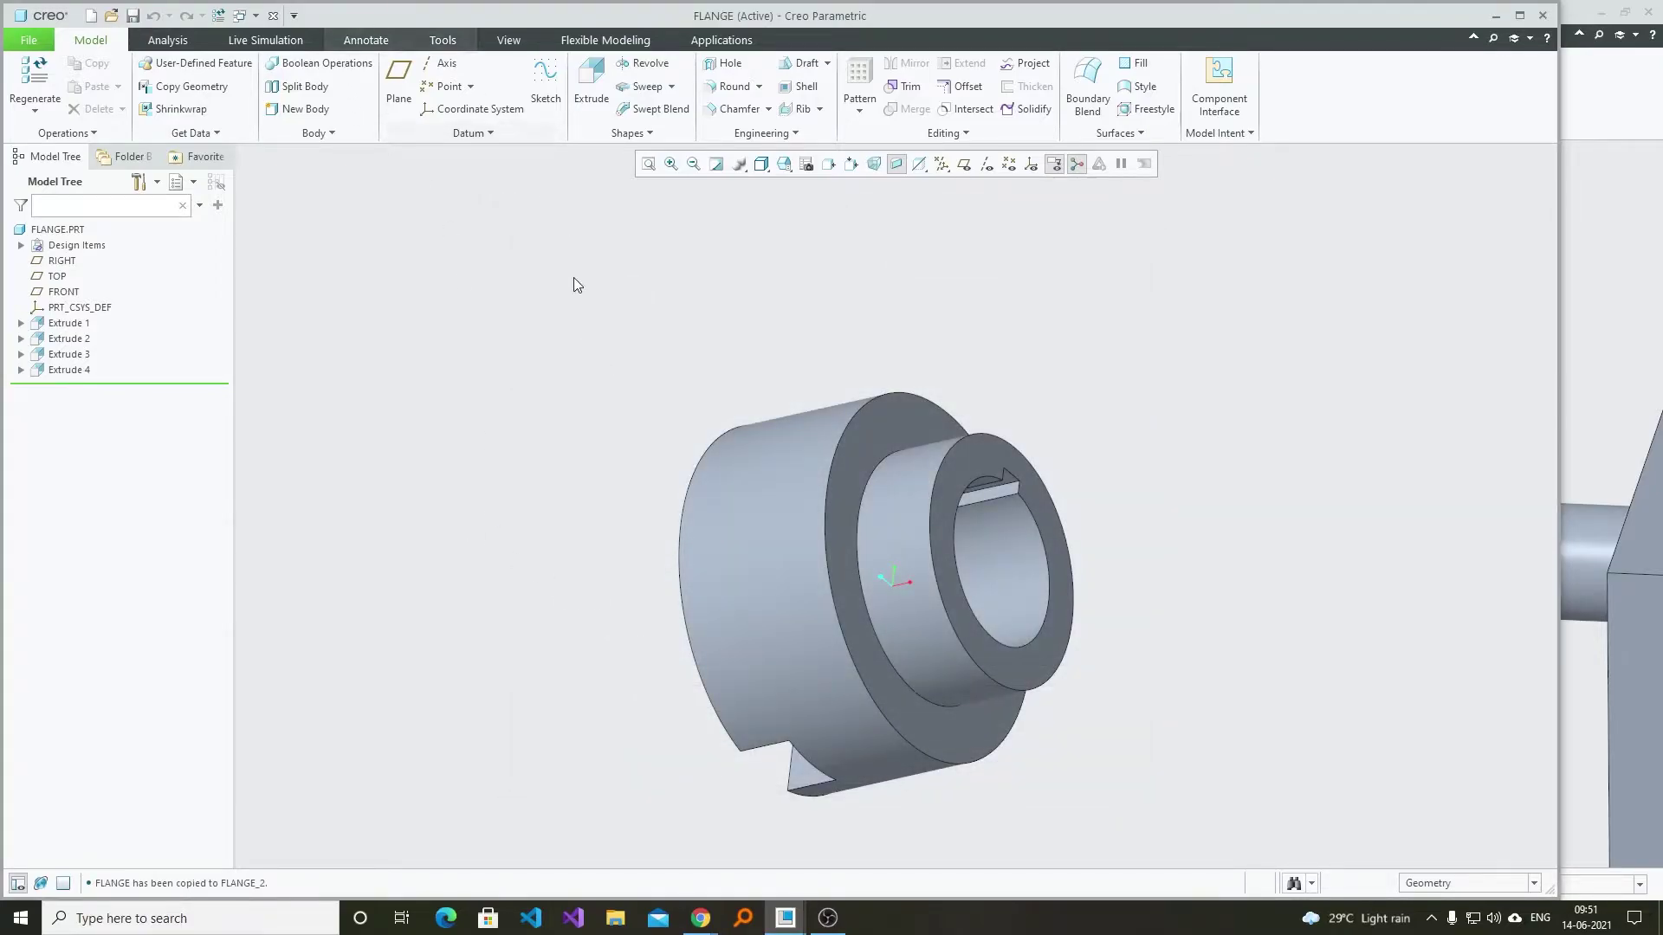
{"action": "left_click", "coordinate": [1542, 15]}
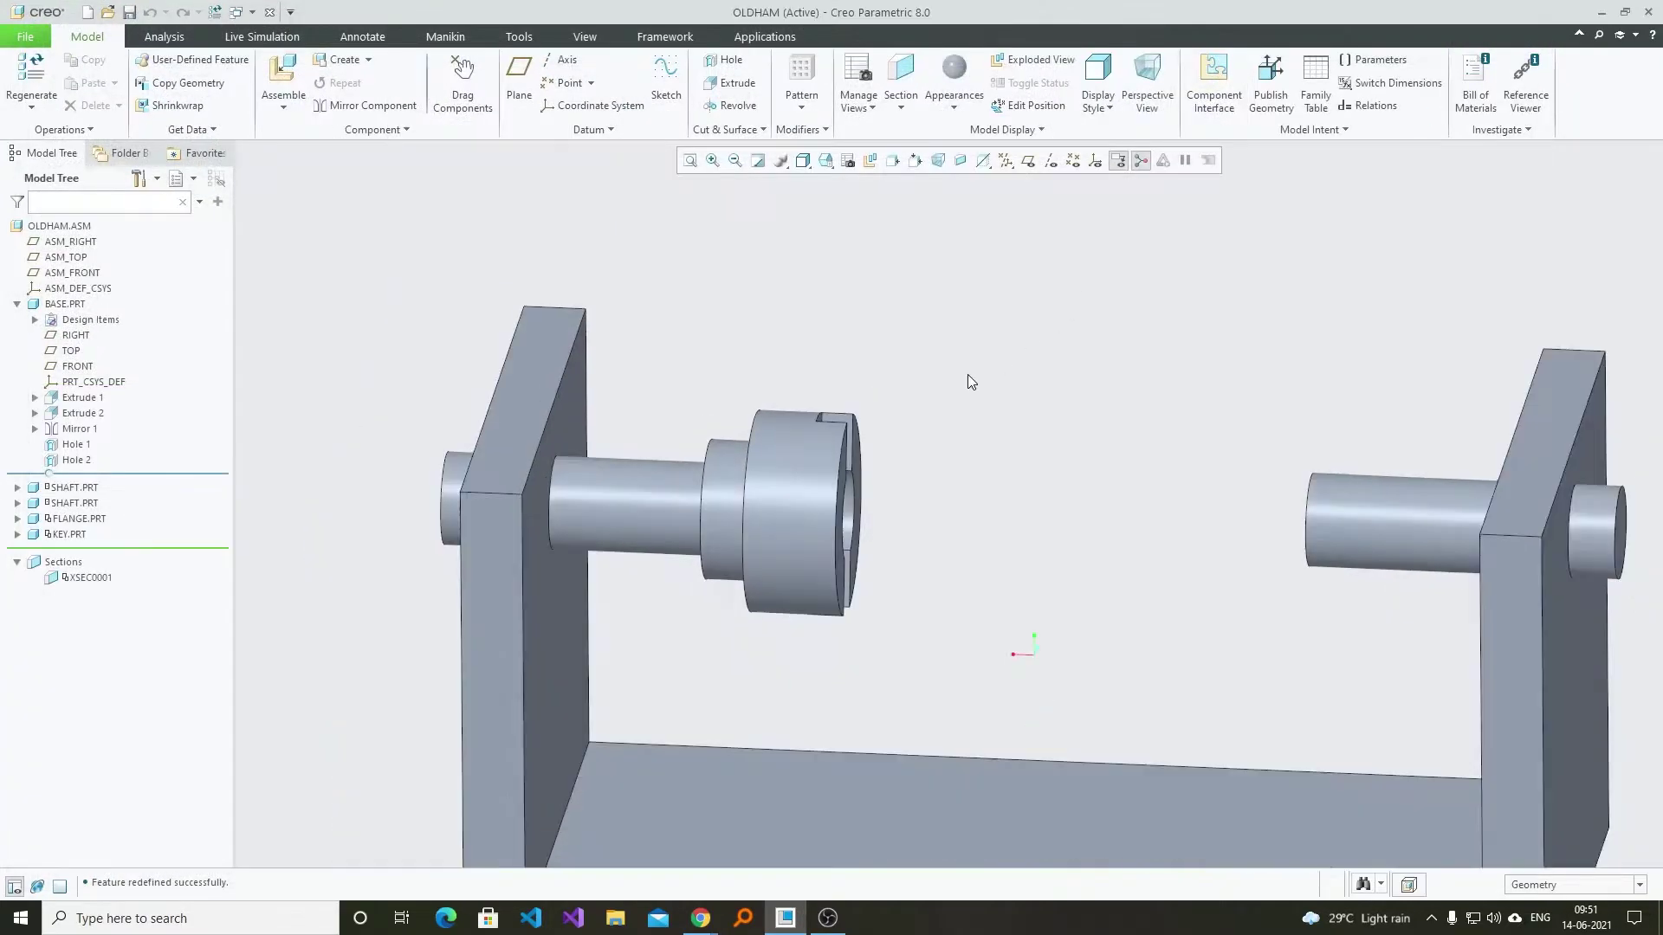
- Insert flange_2.prt from the Oldhams folder into the assembly as a new component
{"action": "left_click", "coordinate": [283, 74]}
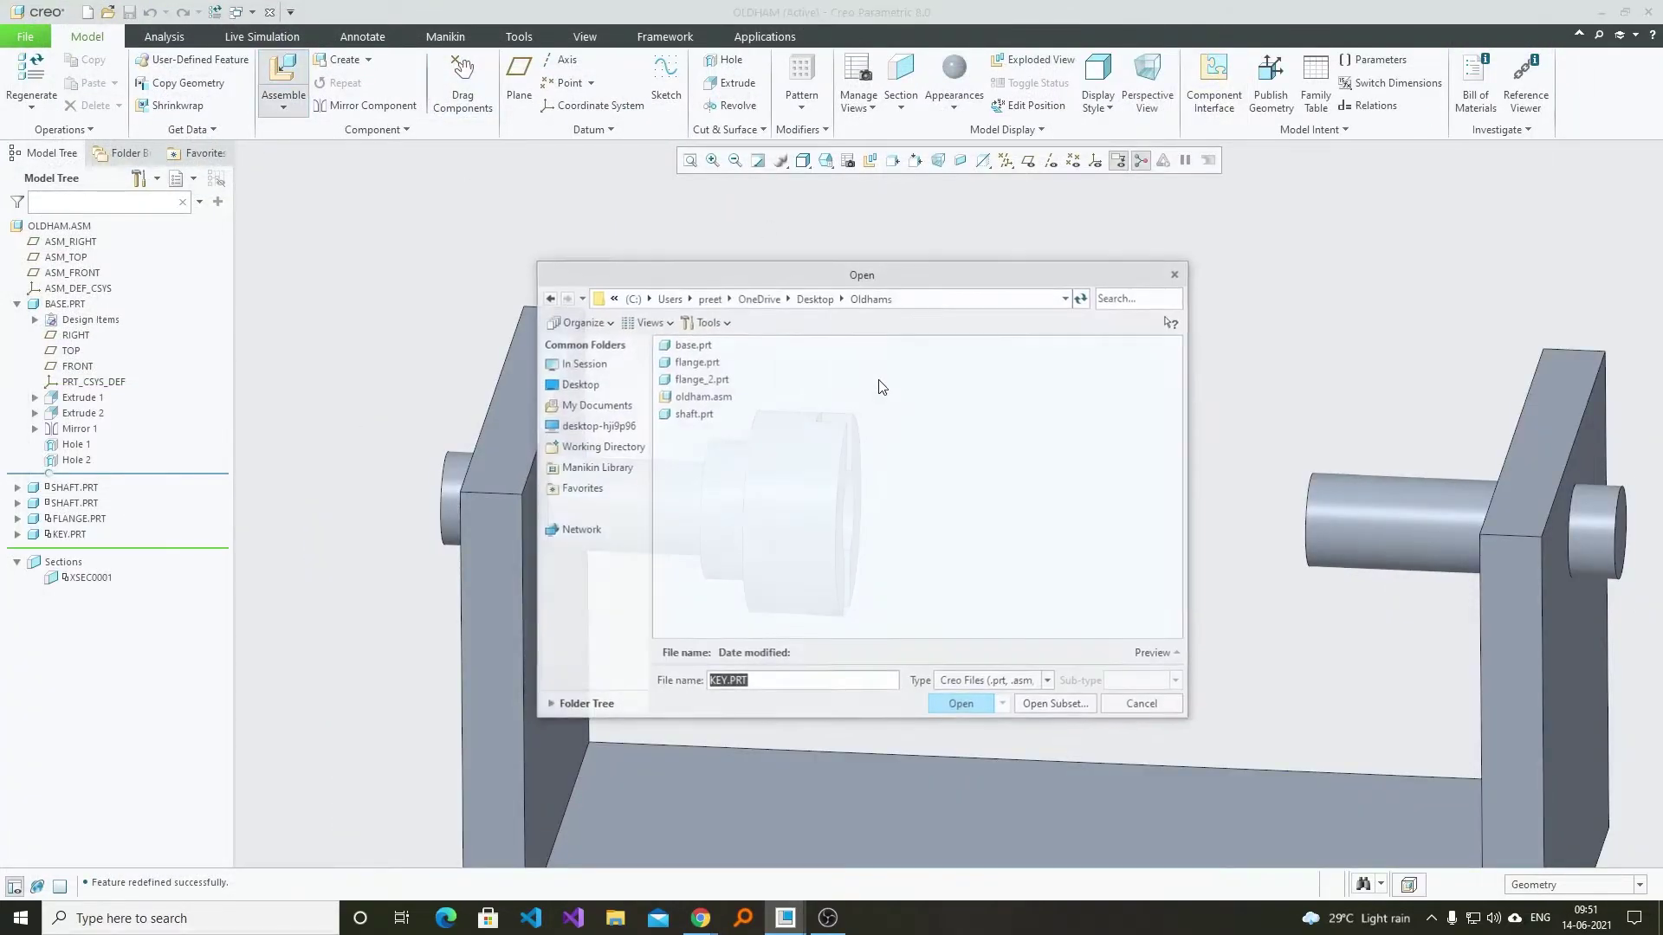
{"action": "left_click", "coordinate": [708, 382]}
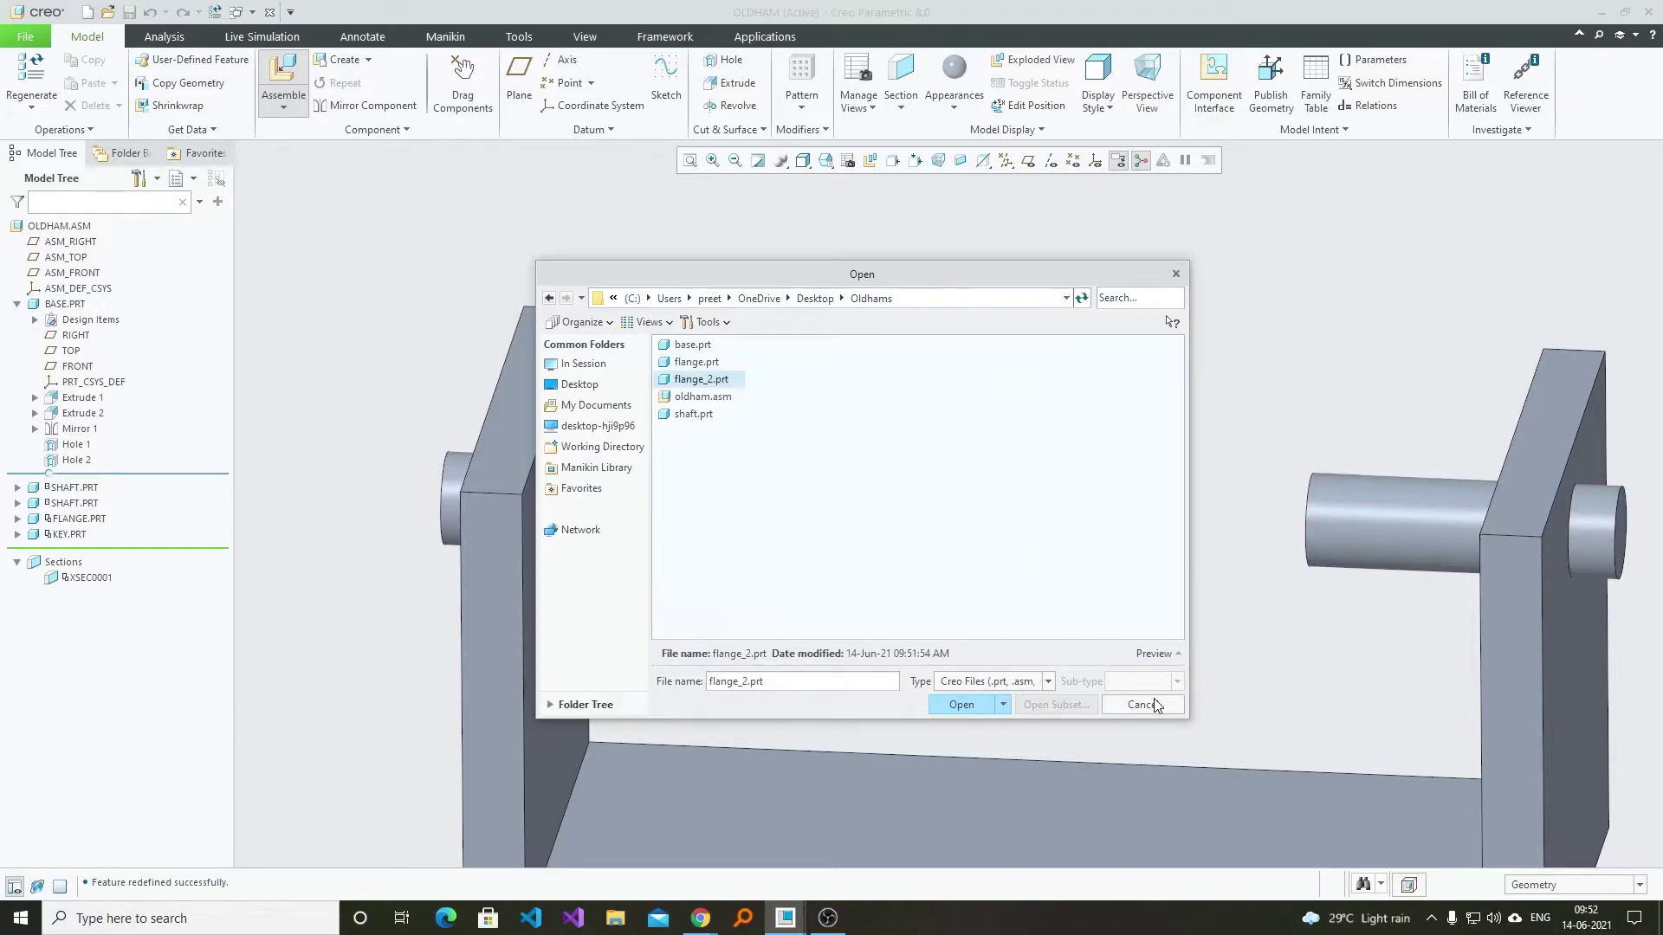
{"action": "left_click", "coordinate": [962, 704]}
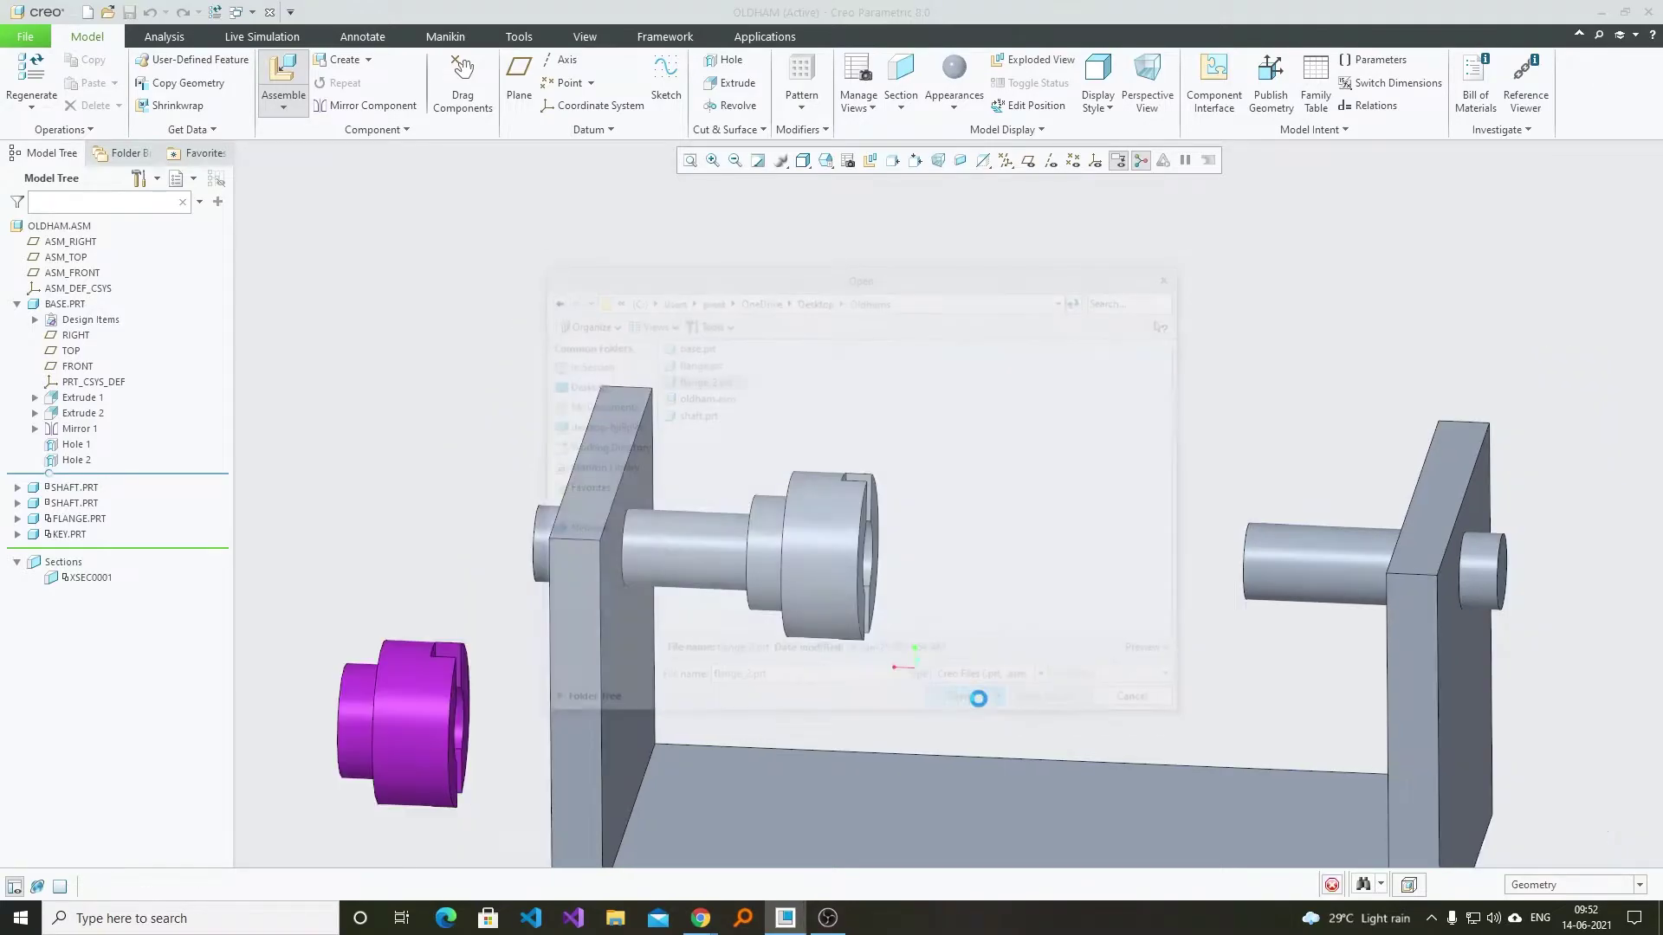
- Make the bore of flange_2 coincident with the second shaft's cylindrical surface and flip its direction
{"action": "scroll", "coordinate": [642, 546], "scroll_direction": "up", "scroll_amount": 3}
{"action": "middle_click_drag", "start_coordinate": [606, 551], "coordinate": [763, 618]}
{"action": "scroll", "coordinate": [449, 537], "scroll_direction": "down", "scroll_amount": 5}
{"action": "left_click", "coordinate": [326, 529]}
{"action": "scroll", "coordinate": [507, 610], "scroll_direction": "up", "scroll_amount": 6}
{"action": "scroll", "coordinate": [1249, 467], "scroll_direction": "up", "scroll_amount": 5}
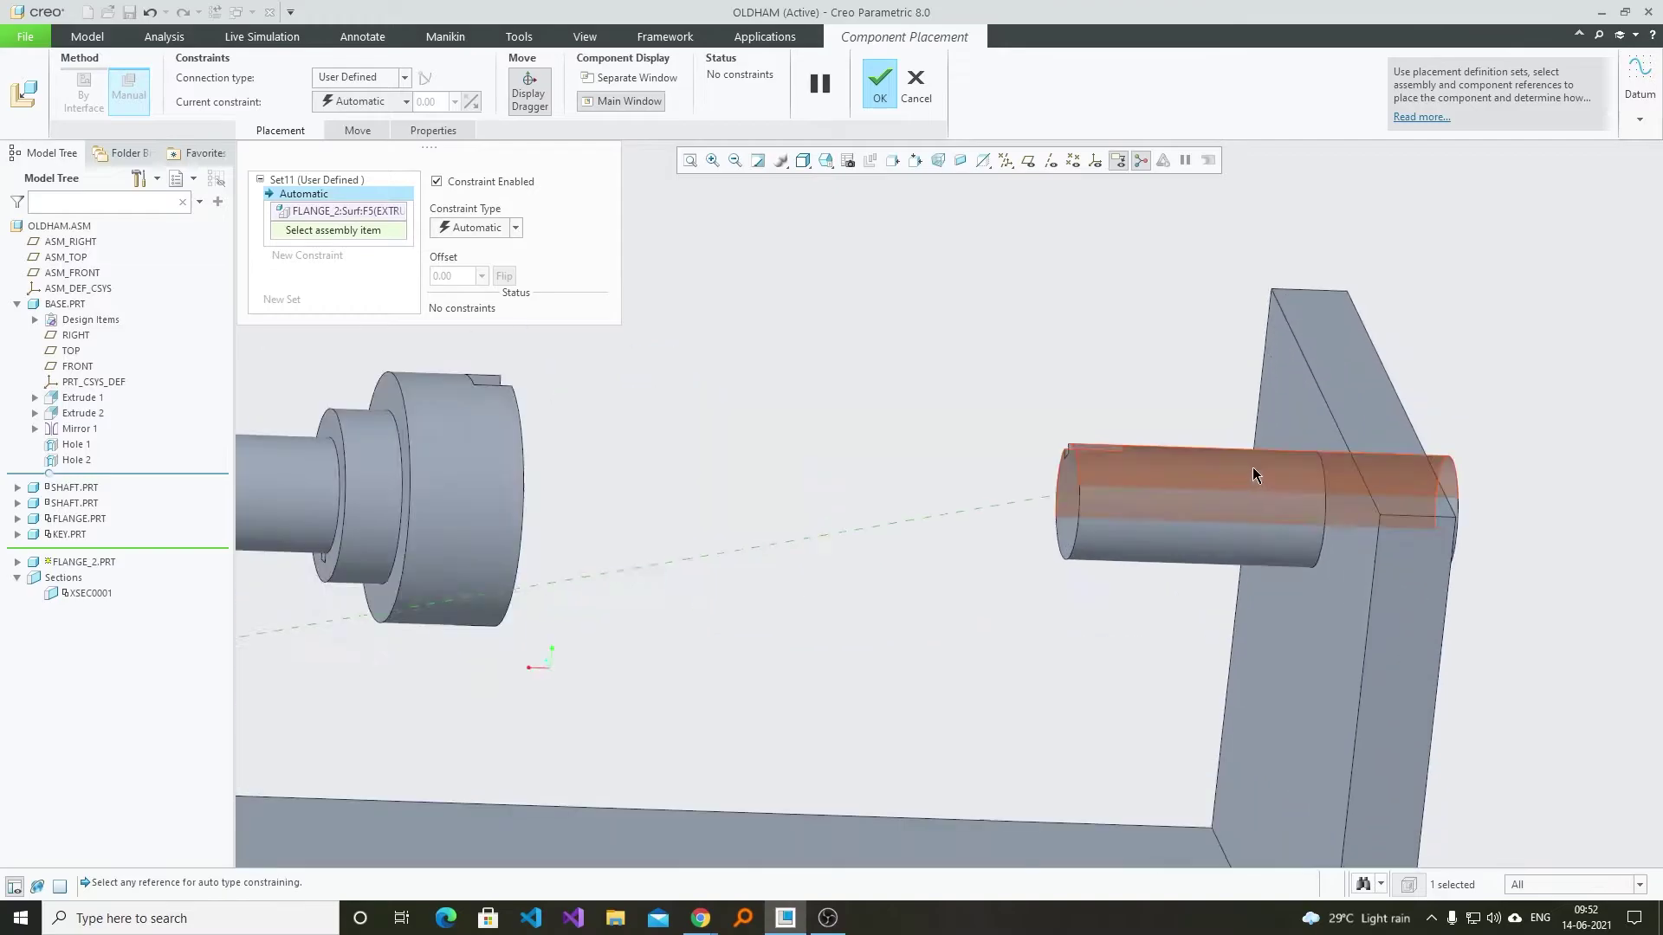
{"action": "left_click", "coordinate": [1249, 468]}
{"action": "scroll", "coordinate": [1339, 544], "scroll_direction": "down", "scroll_amount": 5}
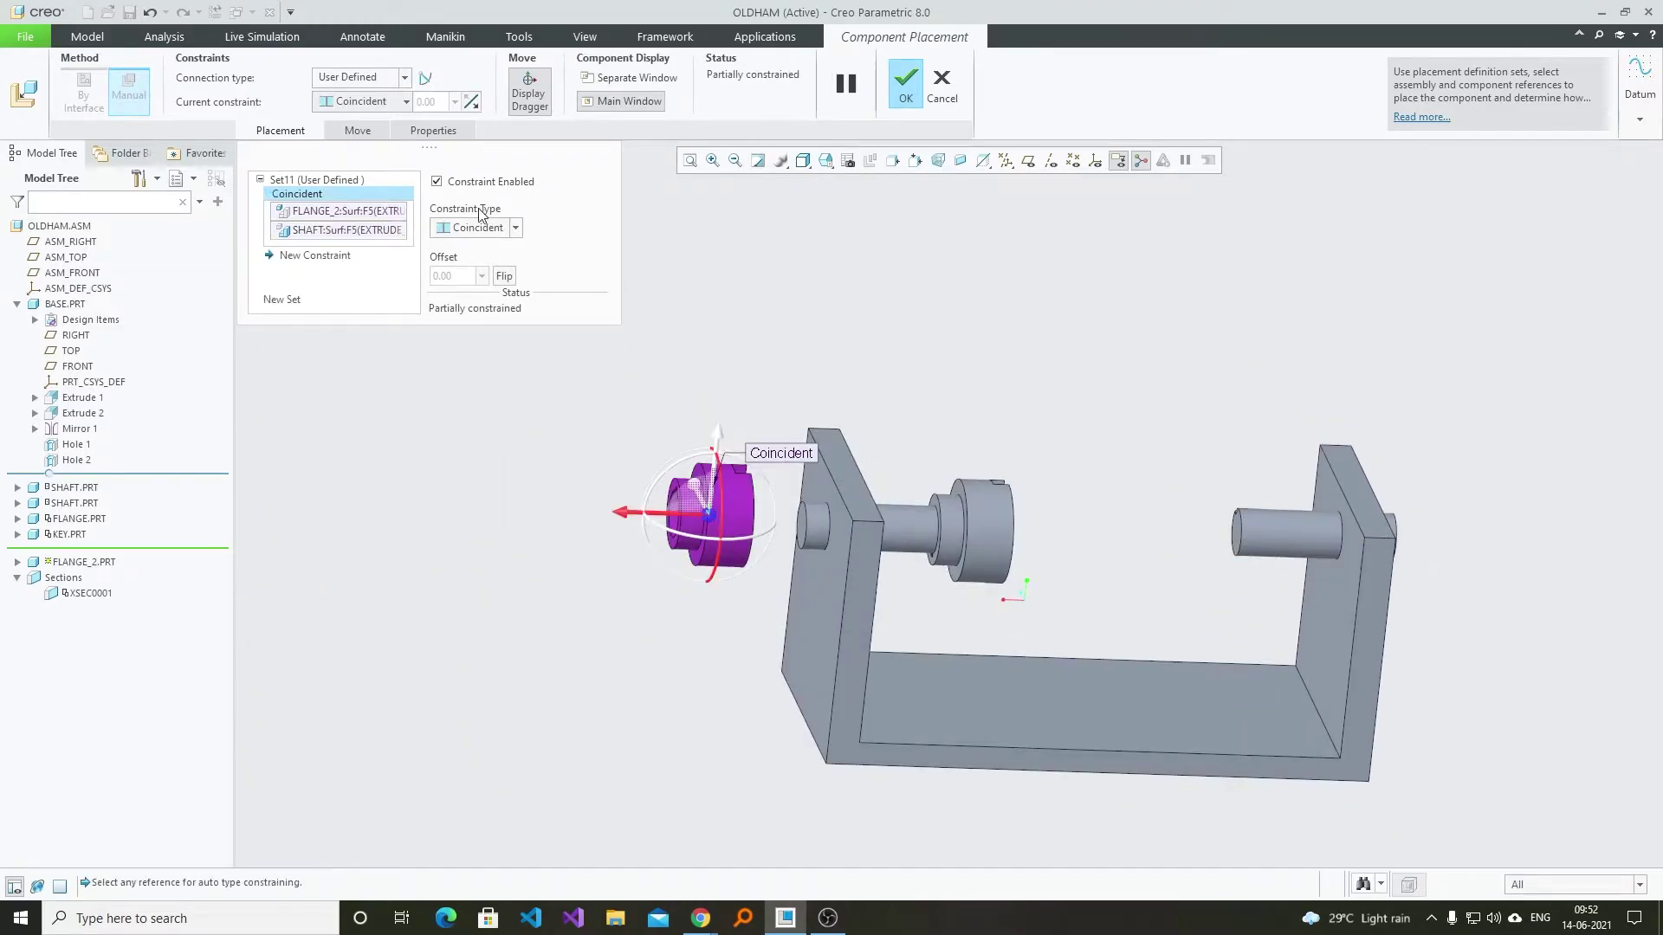
{"action": "left_click", "coordinate": [509, 275]}
- Pick the second shaft's keyway face as the assembly reference for another placement constraint
{"action": "scroll", "coordinate": [737, 475], "scroll_direction": "down", "scroll_amount": 4}
{"action": "scroll", "coordinate": [635, 406], "scroll_direction": "up", "scroll_amount": 5}
{"action": "middle_click_drag", "start_coordinate": [637, 409], "coordinate": [631, 443]}
{"action": "scroll", "coordinate": [764, 412], "scroll_direction": "up", "scroll_amount": 4}
{"action": "scroll", "coordinate": [1100, 631], "scroll_direction": "up", "scroll_amount": 3}
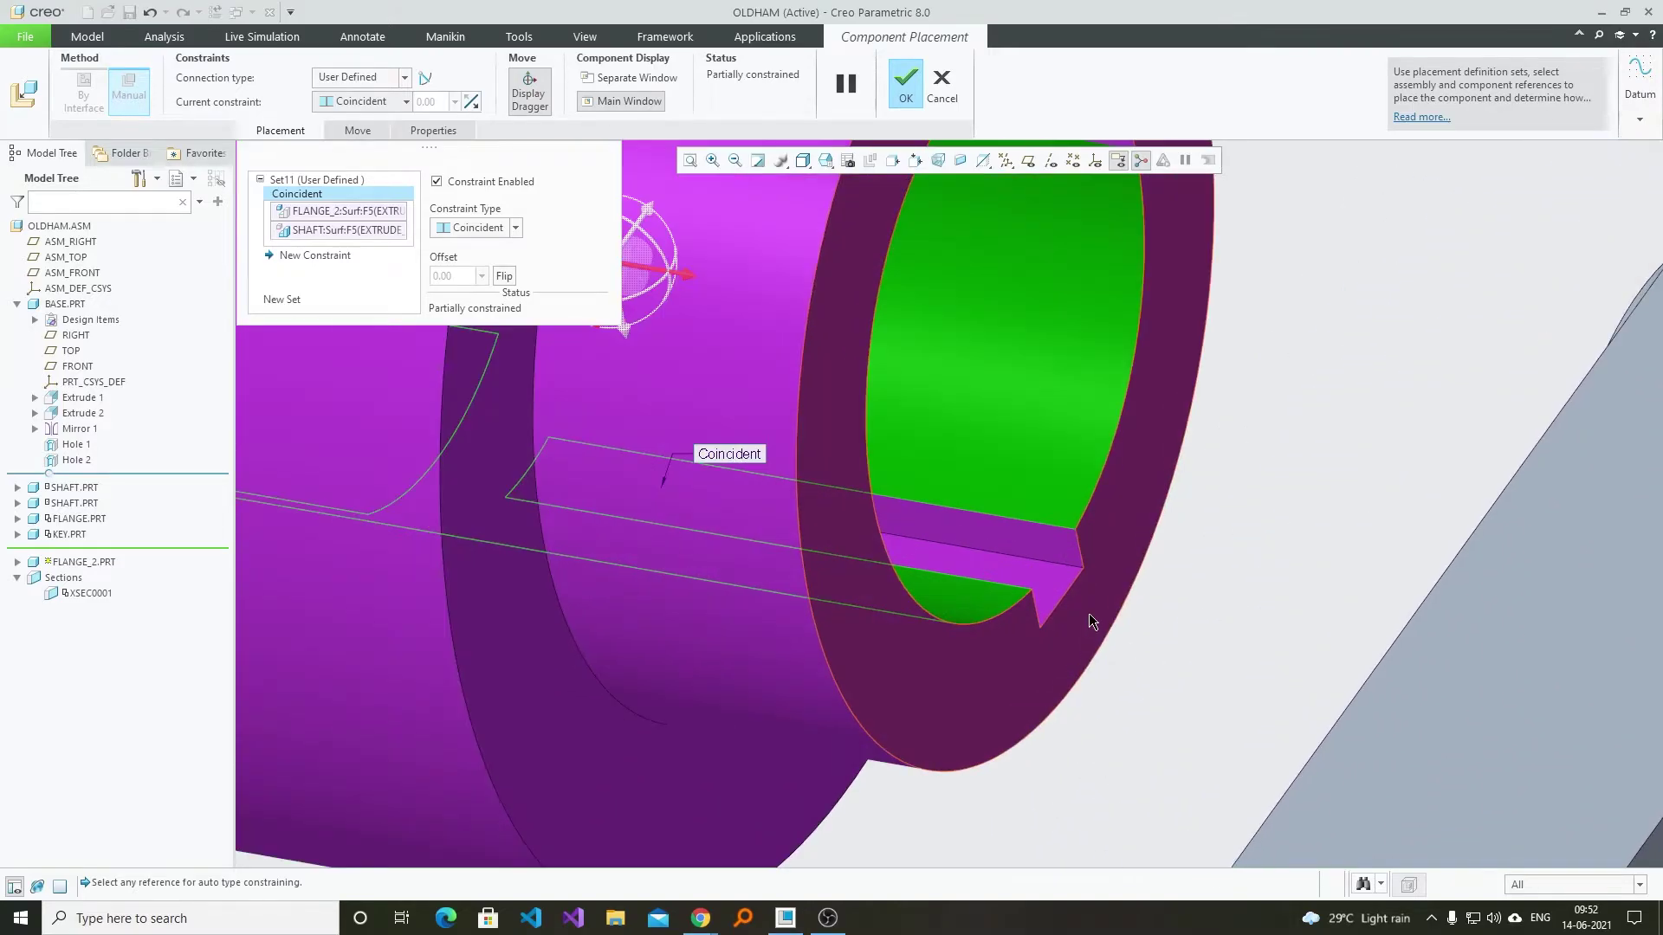
{"action": "scroll", "coordinate": [869, 455], "scroll_direction": "down", "scroll_amount": 4}
{"action": "middle_click_drag", "start_coordinate": [871, 455], "coordinate": [551, 509]}
{"action": "scroll", "coordinate": [808, 485], "scroll_direction": "down", "scroll_amount": 2}
{"action": "scroll", "coordinate": [807, 485], "scroll_direction": "down", "scroll_amount": 3}
{"action": "left_click_drag", "start_coordinate": [490, 522], "coordinate": [634, 486]}
{"action": "middle_click_drag", "start_coordinate": [634, 486], "coordinate": [646, 563]}
{"action": "scroll", "coordinate": [648, 600], "scroll_direction": "up", "scroll_amount": 3}
{"action": "scroll", "coordinate": [625, 599], "scroll_direction": "down", "scroll_amount": 4}
{"action": "scroll", "coordinate": [1292, 728], "scroll_direction": "up", "scroll_amount": 6}
{"action": "left_click", "coordinate": [1271, 693]}
- Pick the keyway face of flange_2 and try to make it coincident with the shaft's keyway face
{"action": "scroll", "coordinate": [1212, 649], "scroll_direction": "down", "scroll_amount": 4}
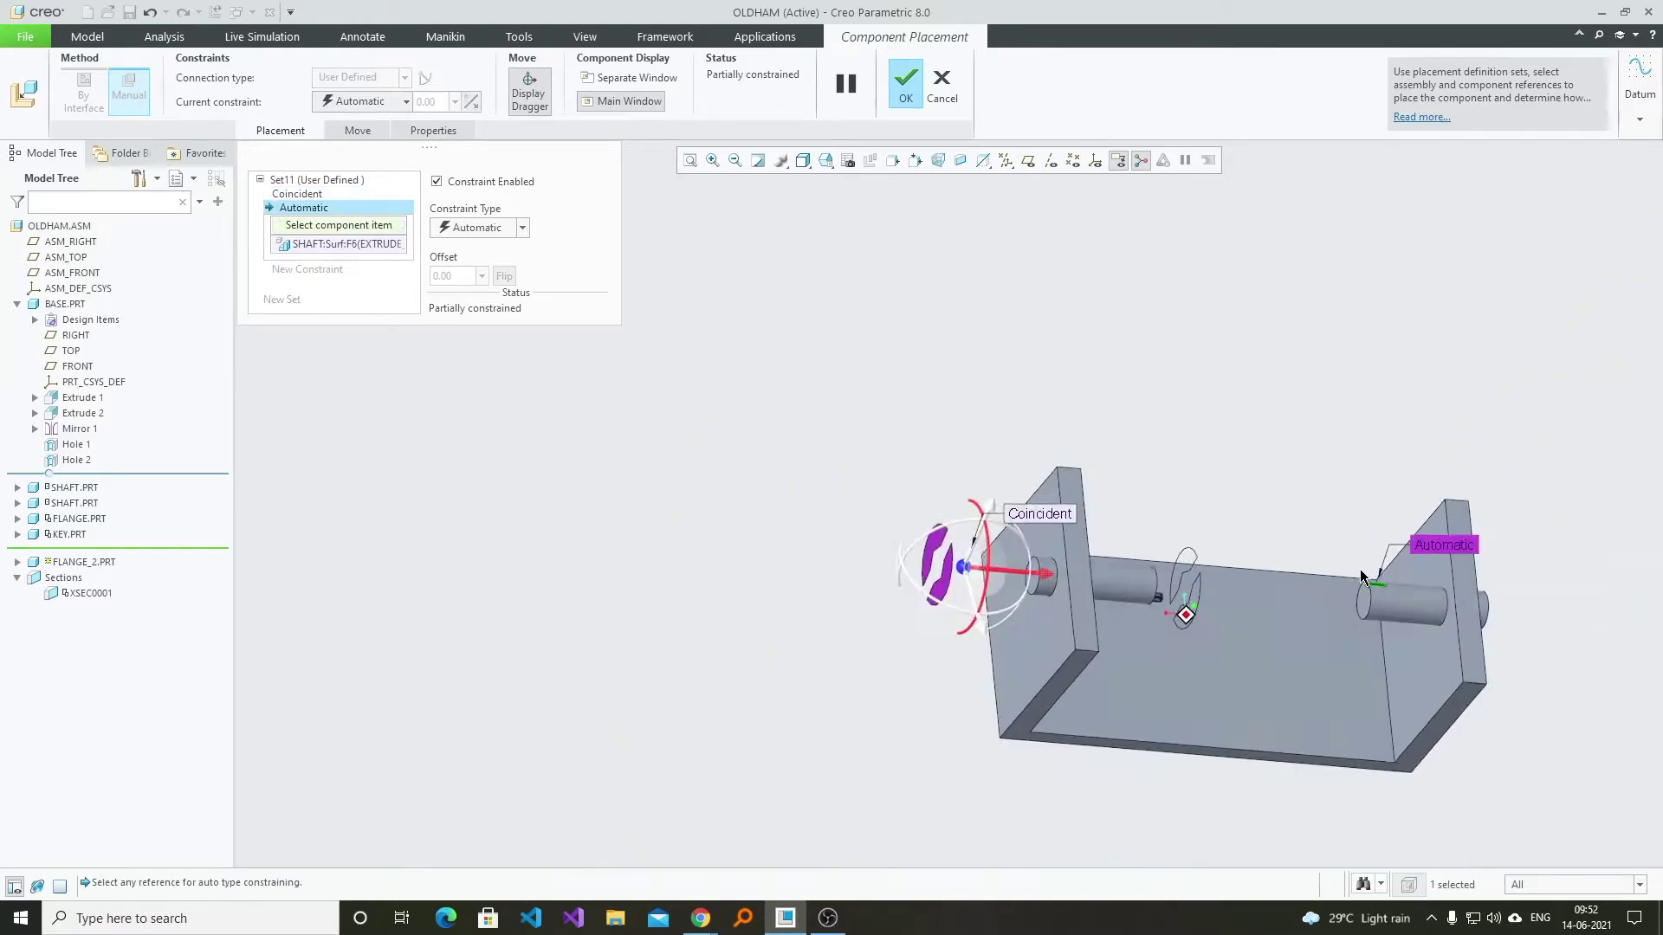
{"action": "scroll", "coordinate": [994, 543], "scroll_direction": "up", "scroll_amount": 4}
{"action": "scroll", "coordinate": [995, 543], "scroll_direction": "up", "scroll_amount": 6}
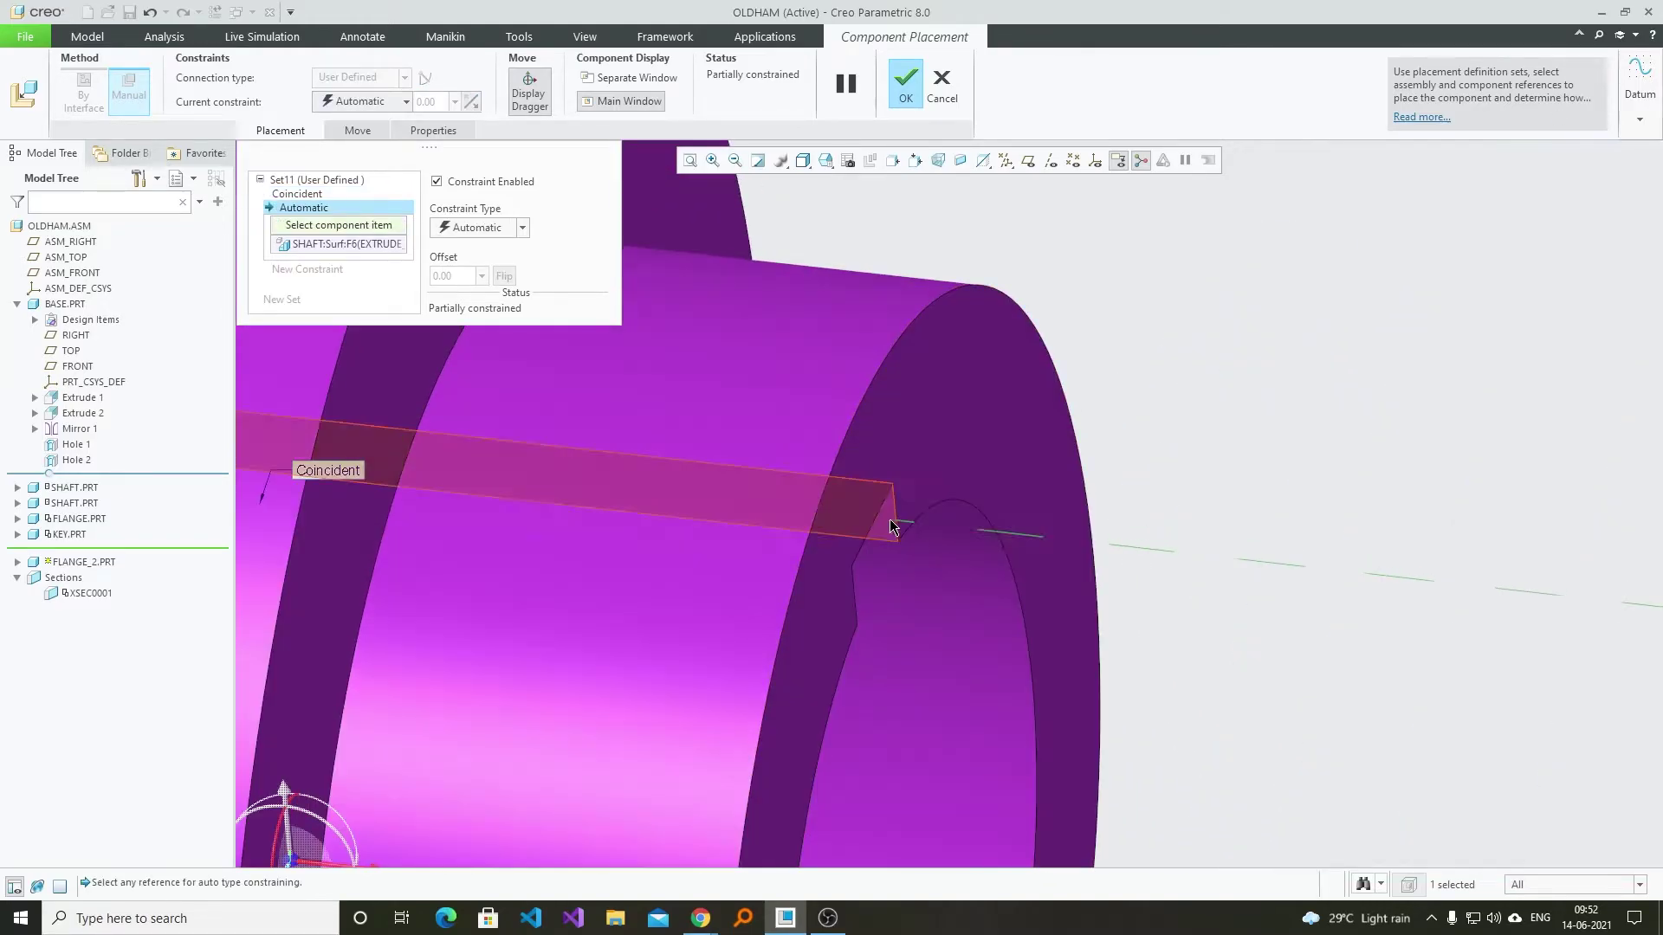
{"action": "left_click", "coordinate": [937, 514]}
{"action": "scroll", "coordinate": [959, 514], "scroll_direction": "down", "scroll_amount": 6}
{"action": "middle_click_drag", "start_coordinate": [960, 513], "coordinate": [976, 532]}
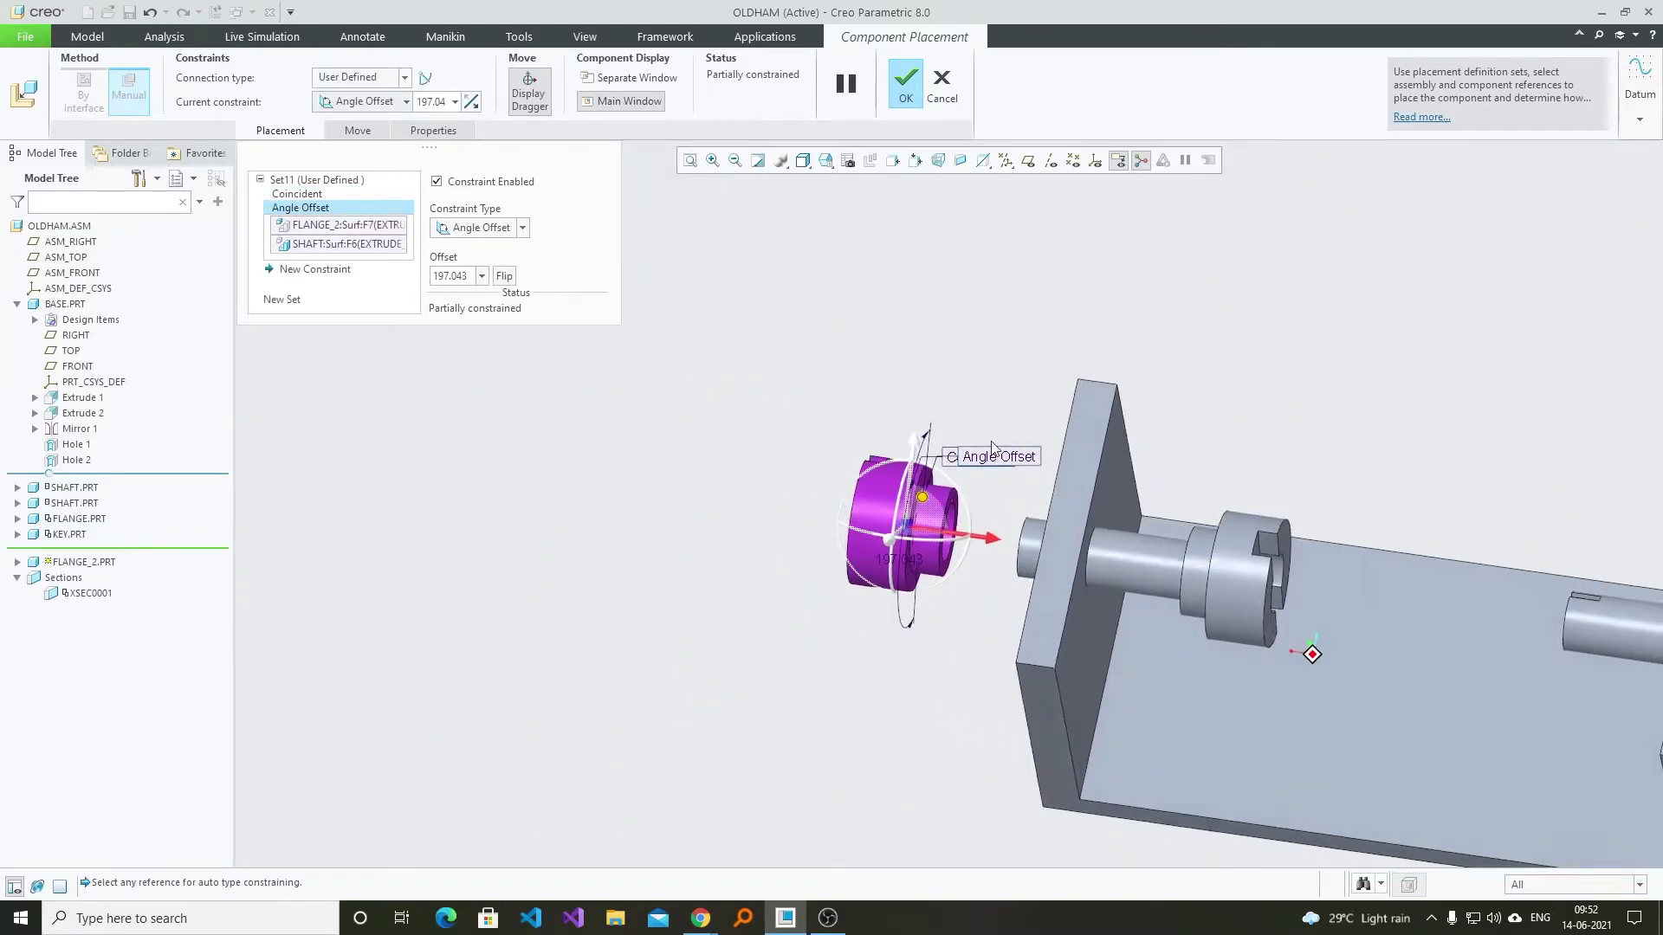
{"action": "left_click", "coordinate": [483, 234]}
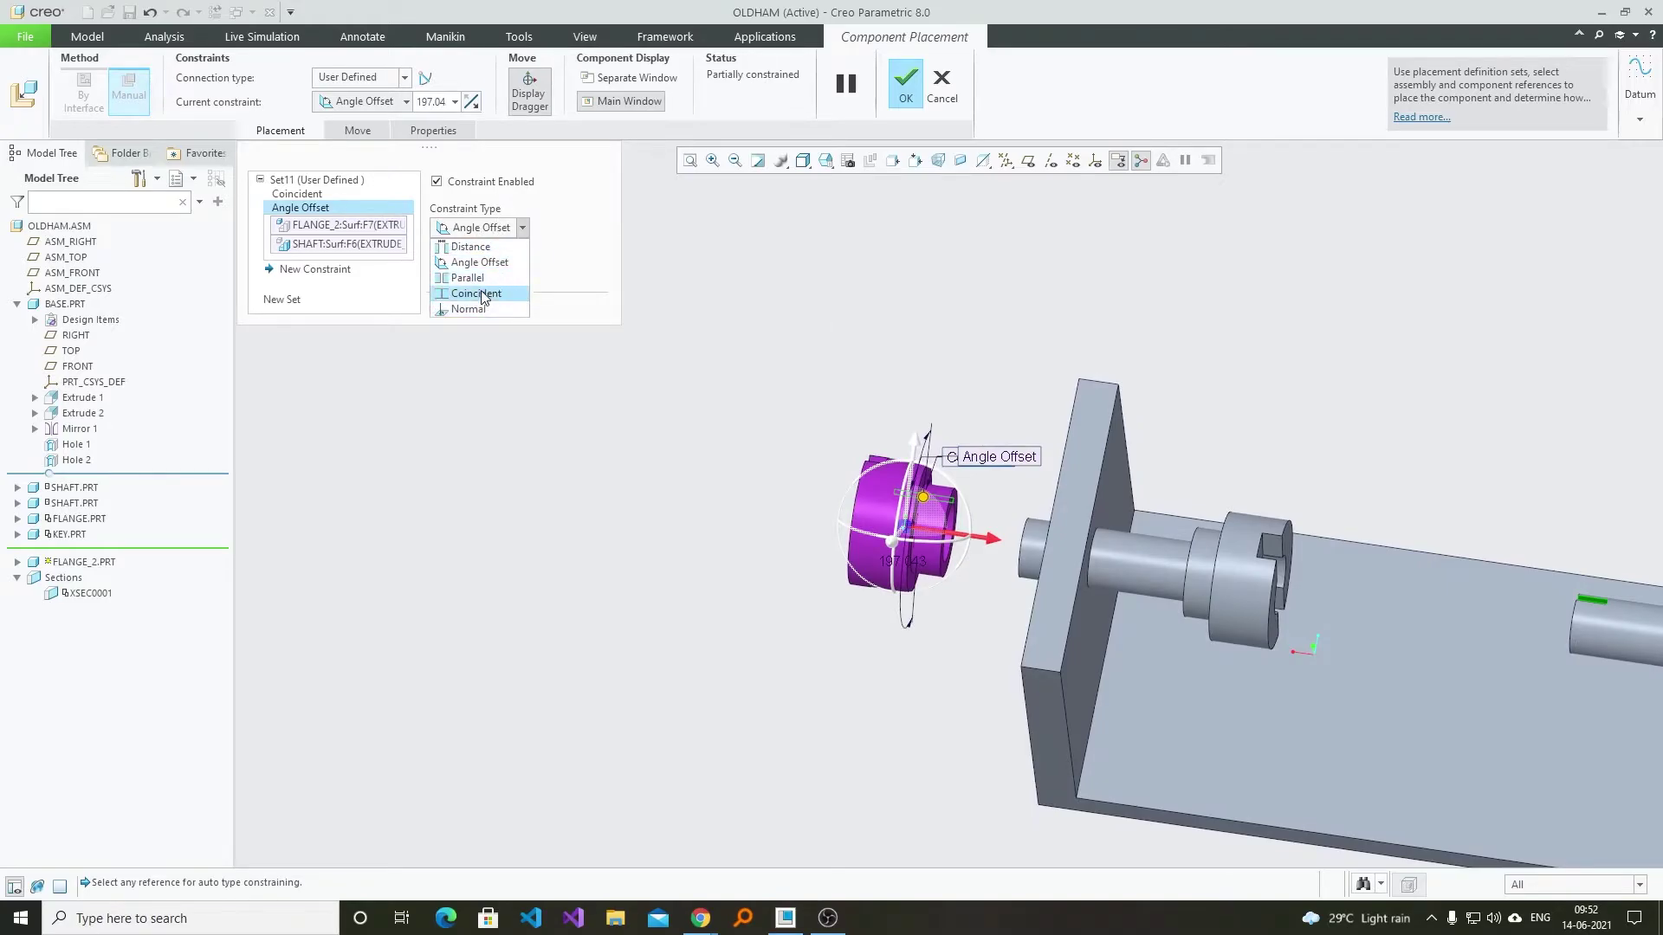
{"action": "left_click", "coordinate": [483, 297]}
{"action": "scroll", "coordinate": [958, 486], "scroll_direction": "down", "scroll_amount": 4}
{"action": "scroll", "coordinate": [832, 479], "scroll_direction": "up", "scroll_amount": 5}
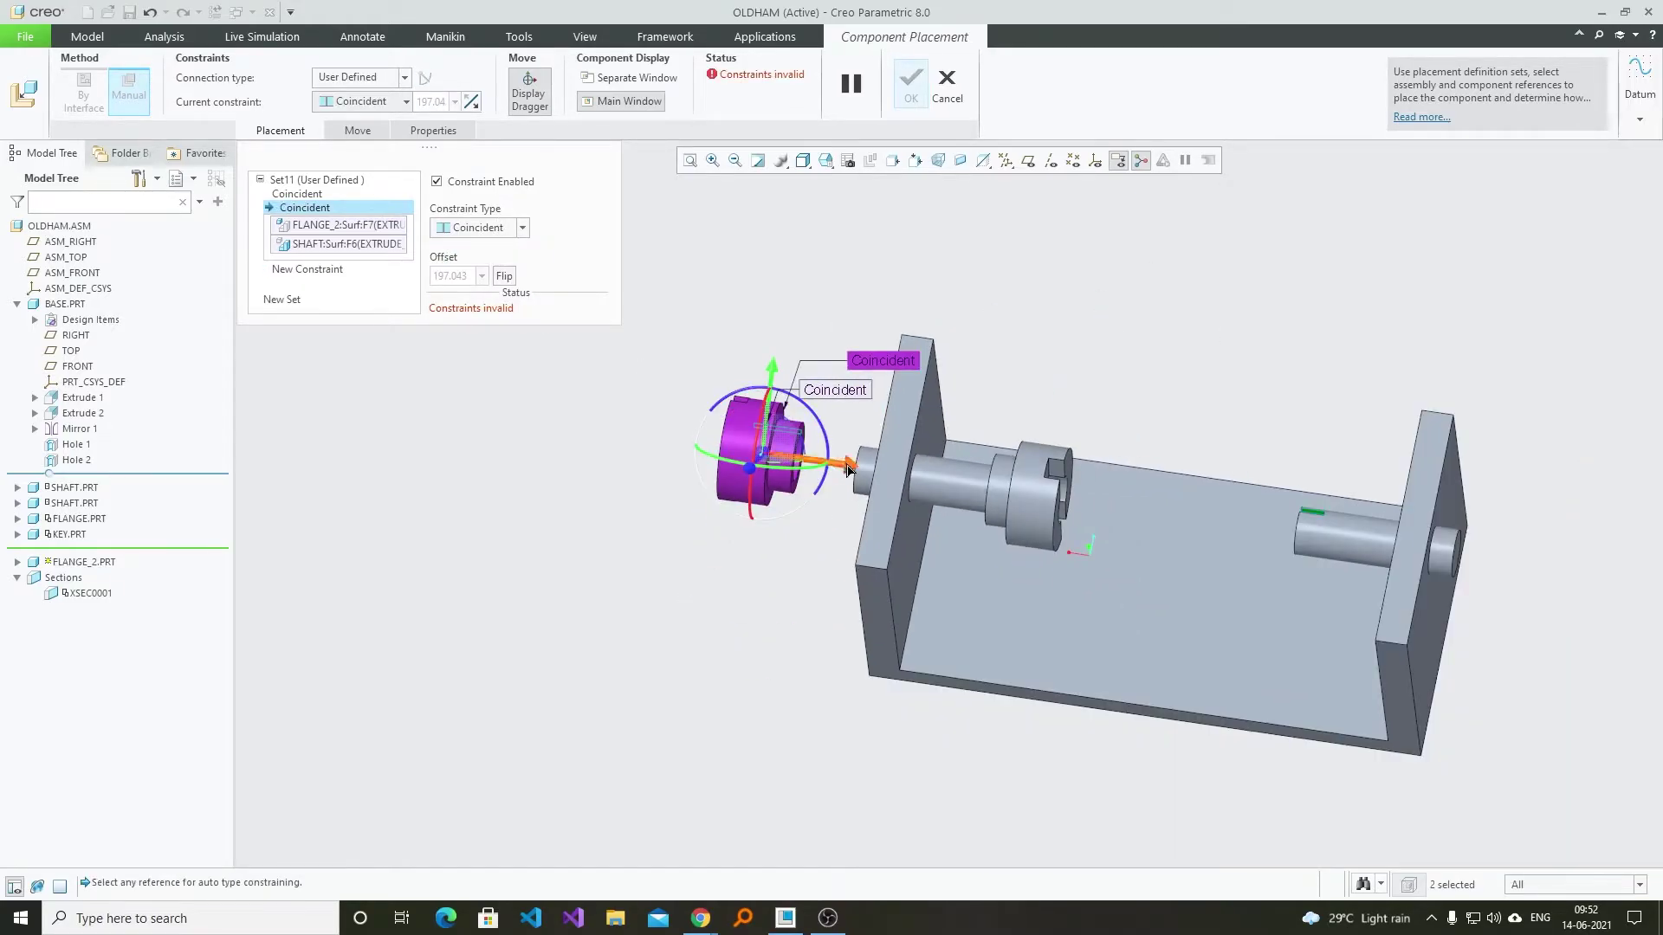
- Move flange_2 beside the second shaft and add a Distance constraint between its hub end face and the shaft's end face
{"action": "left_click_drag", "start_coordinate": [847, 468], "coordinate": [1273, 501]}
{"action": "scroll", "coordinate": [1259, 516], "scroll_direction": "up", "scroll_amount": 3}
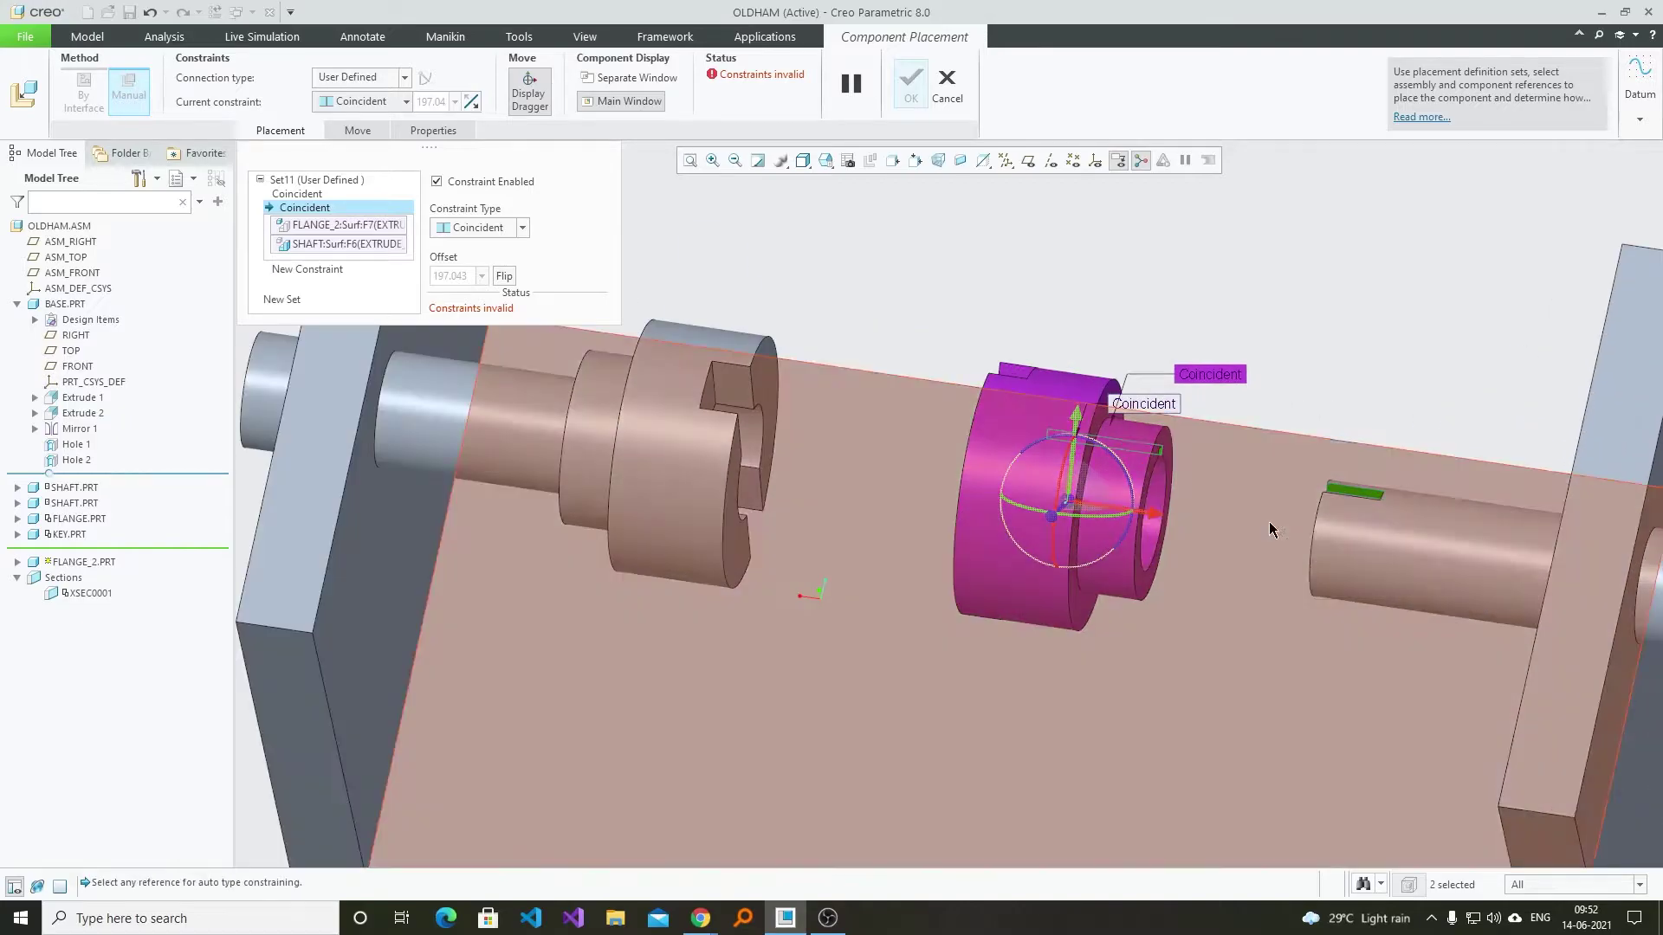
{"action": "scroll", "coordinate": [1213, 488], "scroll_direction": "down", "scroll_amount": 5}
{"action": "left_click", "coordinate": [1107, 402]}
{"action": "scroll", "coordinate": [1105, 402], "scroll_direction": "up", "scroll_amount": 6}
{"action": "middle_click_drag", "start_coordinate": [1151, 433], "coordinate": [1291, 346]}
{"action": "scroll", "coordinate": [1265, 337], "scroll_direction": "down", "scroll_amount": 3}
{"action": "scroll", "coordinate": [1172, 408], "scroll_direction": "down", "scroll_amount": 3}
{"action": "left_click", "coordinate": [1090, 399]}
{"action": "middle_click_drag", "start_coordinate": [1126, 415], "coordinate": [1234, 465]}
{"action": "left_click", "coordinate": [496, 231]}
{"action": "left_click", "coordinate": [476, 187]}
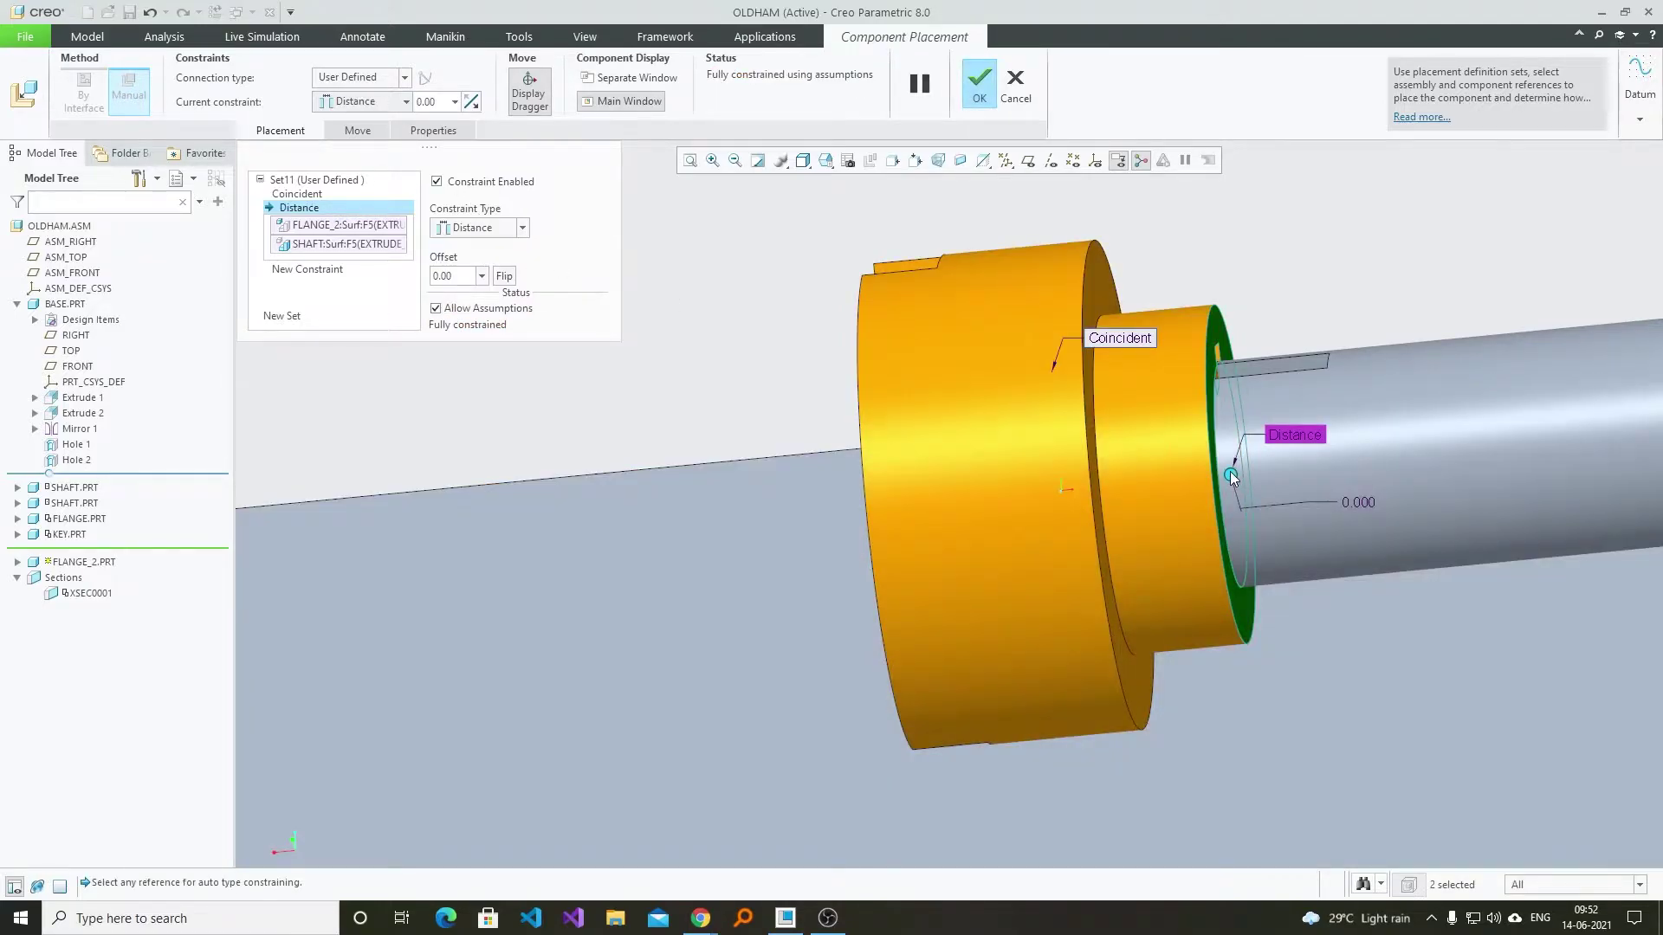
- Slide flange_2 about 12.6 along the second shaft through the distance offset and accept the component placement
{"action": "left_click_drag", "start_coordinate": [1230, 476], "coordinate": [1325, 465]}
{"action": "double_click", "coordinate": [1455, 487]}
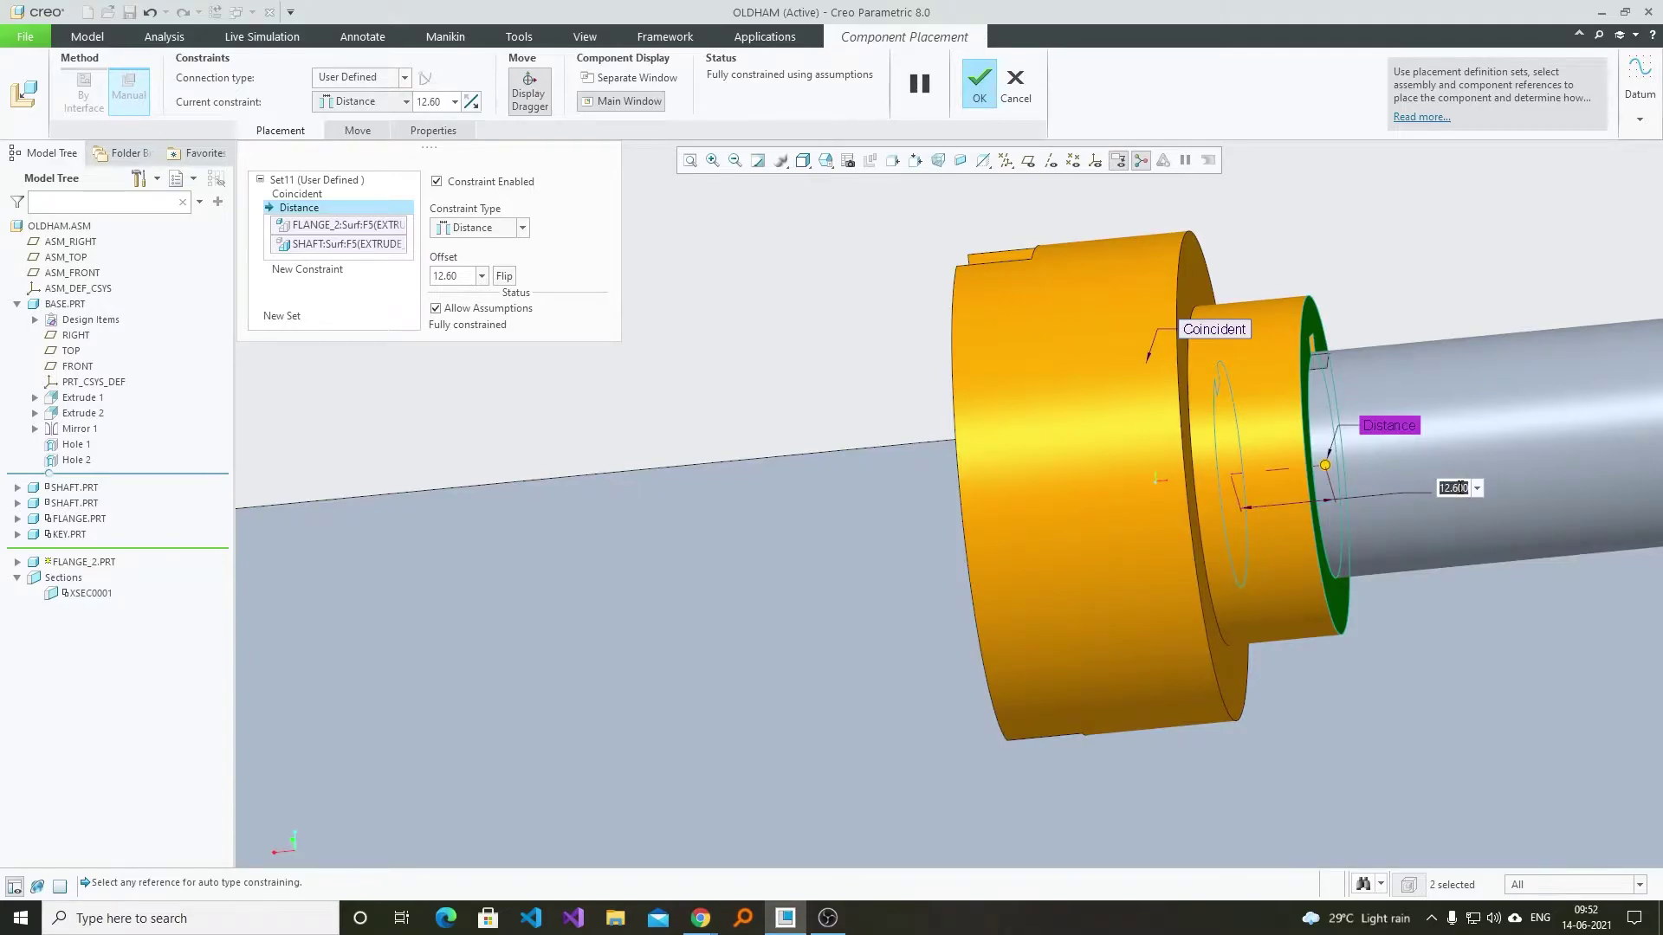
{"action": "key", "text": "Return"}
{"action": "middle_click_drag", "start_coordinate": [1067, 379], "coordinate": [1025, 302]}
{"action": "left_click", "coordinate": [986, 93]}
{"action": "scroll", "coordinate": [1189, 502], "scroll_direction": "up", "scroll_amount": 5}
{"action": "mouse_move", "coordinate": [1212, 513]}
{"action": "middle_mouse_down"}
{"action": "mouse_move", "coordinate": [1317, 524]}
{"action": "mouse_move", "coordinate": [1402, 500]}
{"action": "mouse_move", "coordinate": [1468, 443]}
{"action": "mouse_move", "coordinate": [1373, 497]}
{"action": "mouse_move", "coordinate": [1250, 452]}
{"action": "middle_mouse_up"}
{"action": "scroll", "coordinate": [1468, 443], "scroll_direction": "up", "scroll_amount": 1}
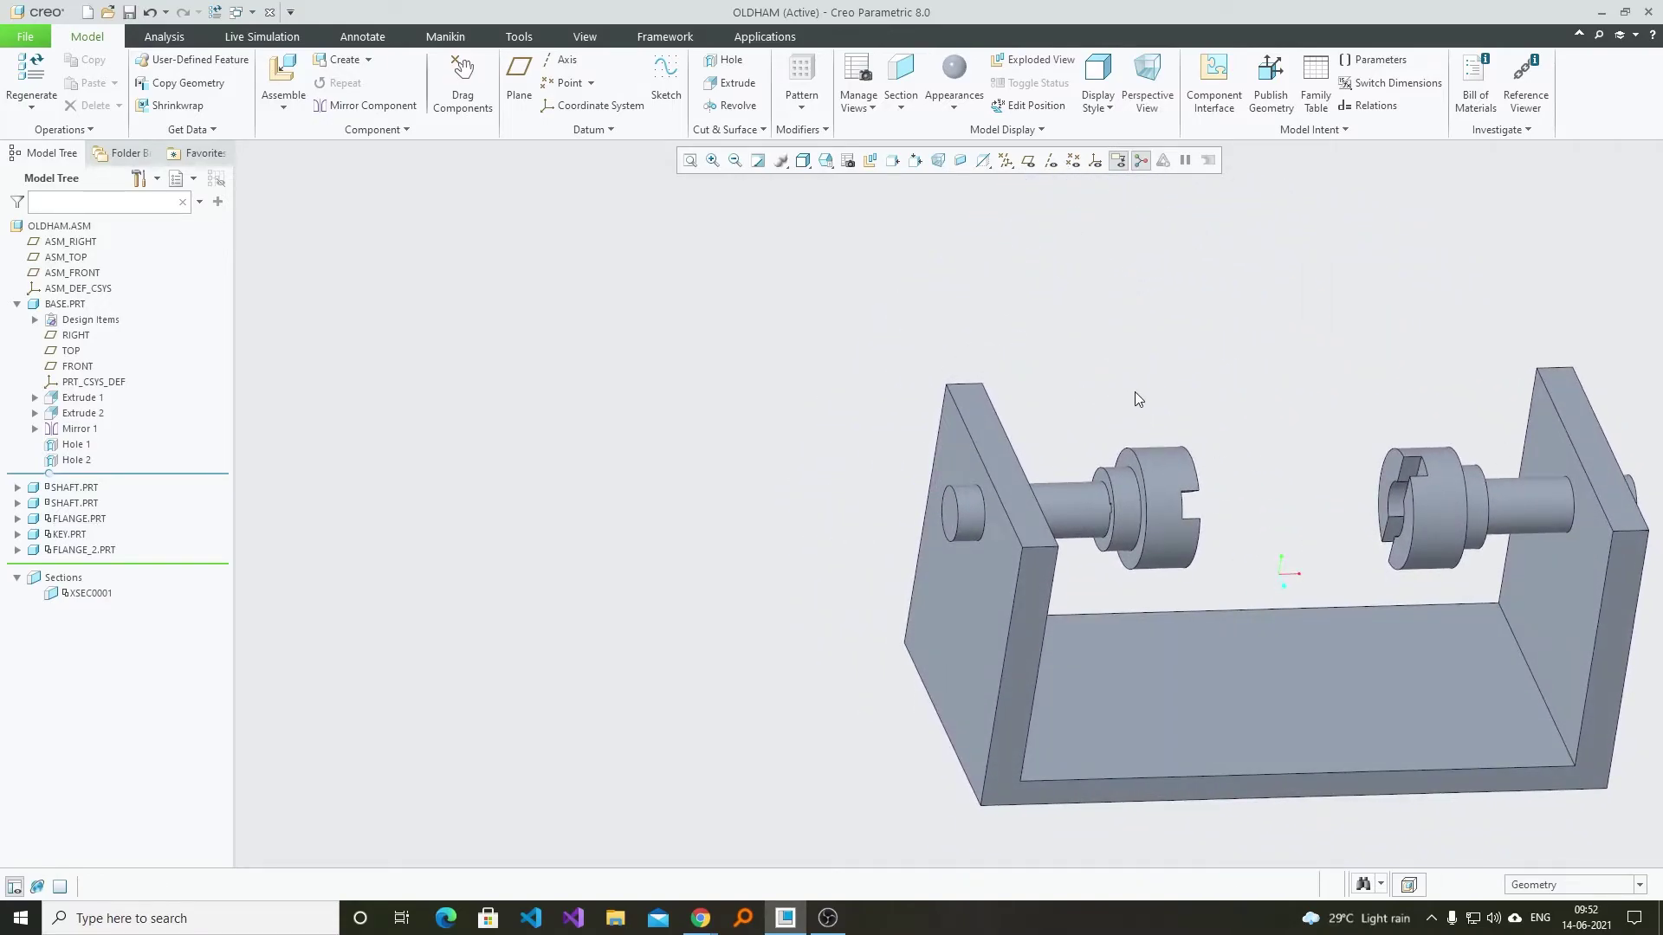
{"action": "middle_click_drag", "start_coordinate": [1136, 391], "coordinate": [1251, 369]}
{"action": "scroll", "coordinate": [1177, 446], "scroll_direction": "up", "scroll_amount": 5}
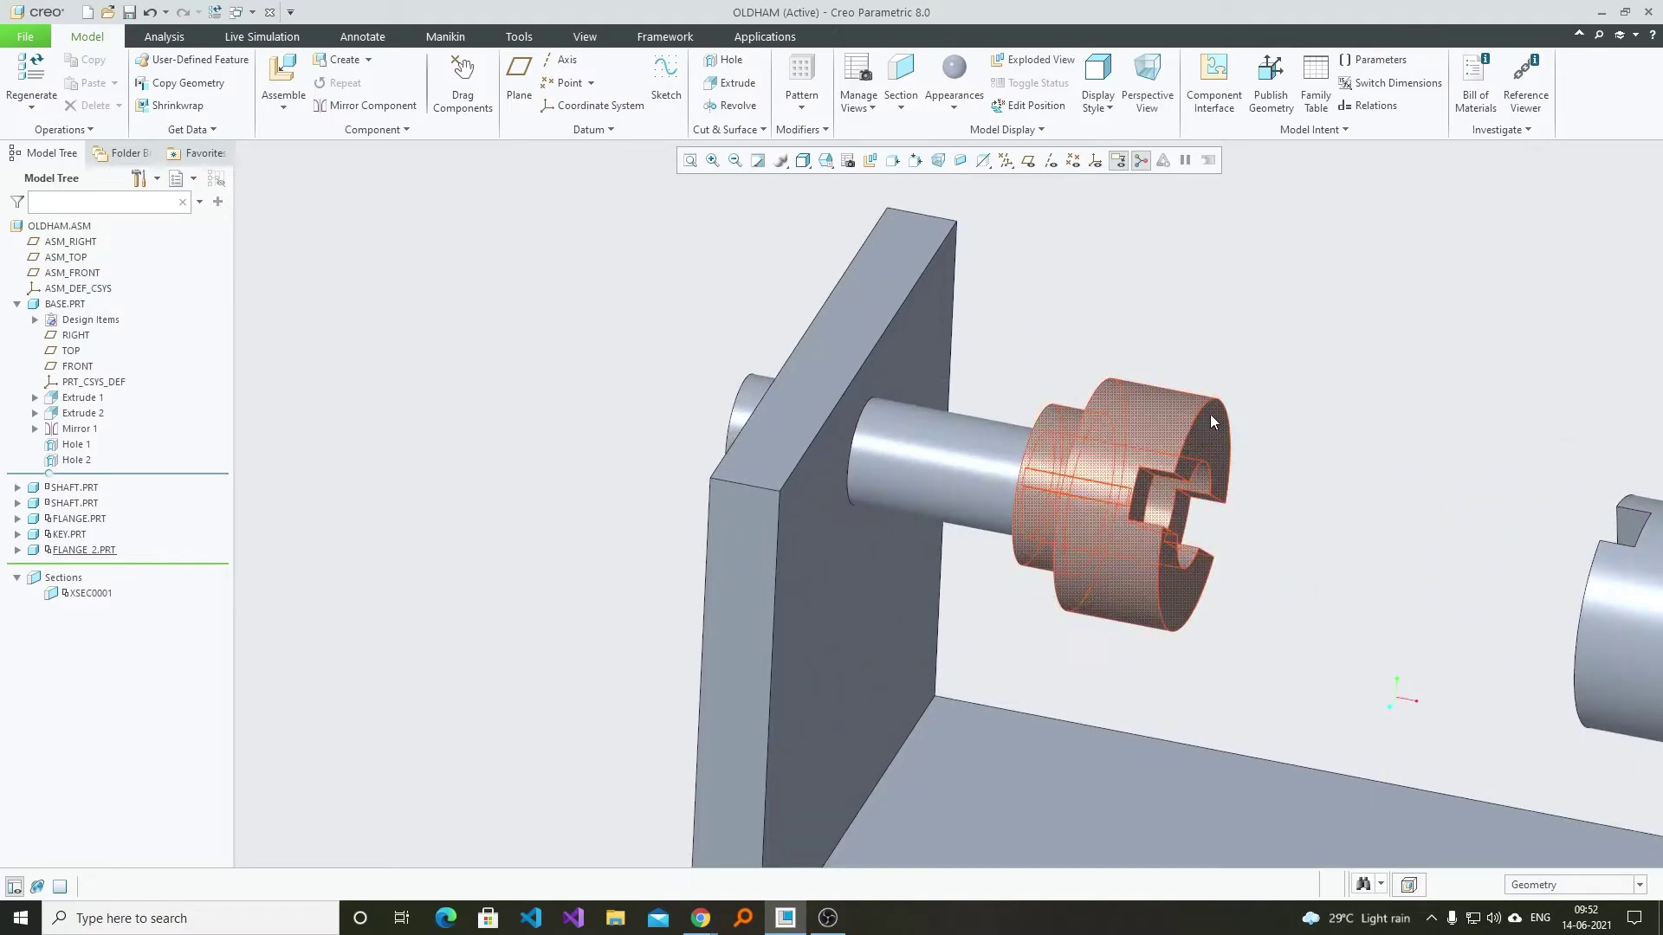
- Inspect the placement of both flanges on their shafts and the gap between them from several sides
{"action": "middle_click_drag", "start_coordinate": [1259, 367], "coordinate": [1240, 454]}
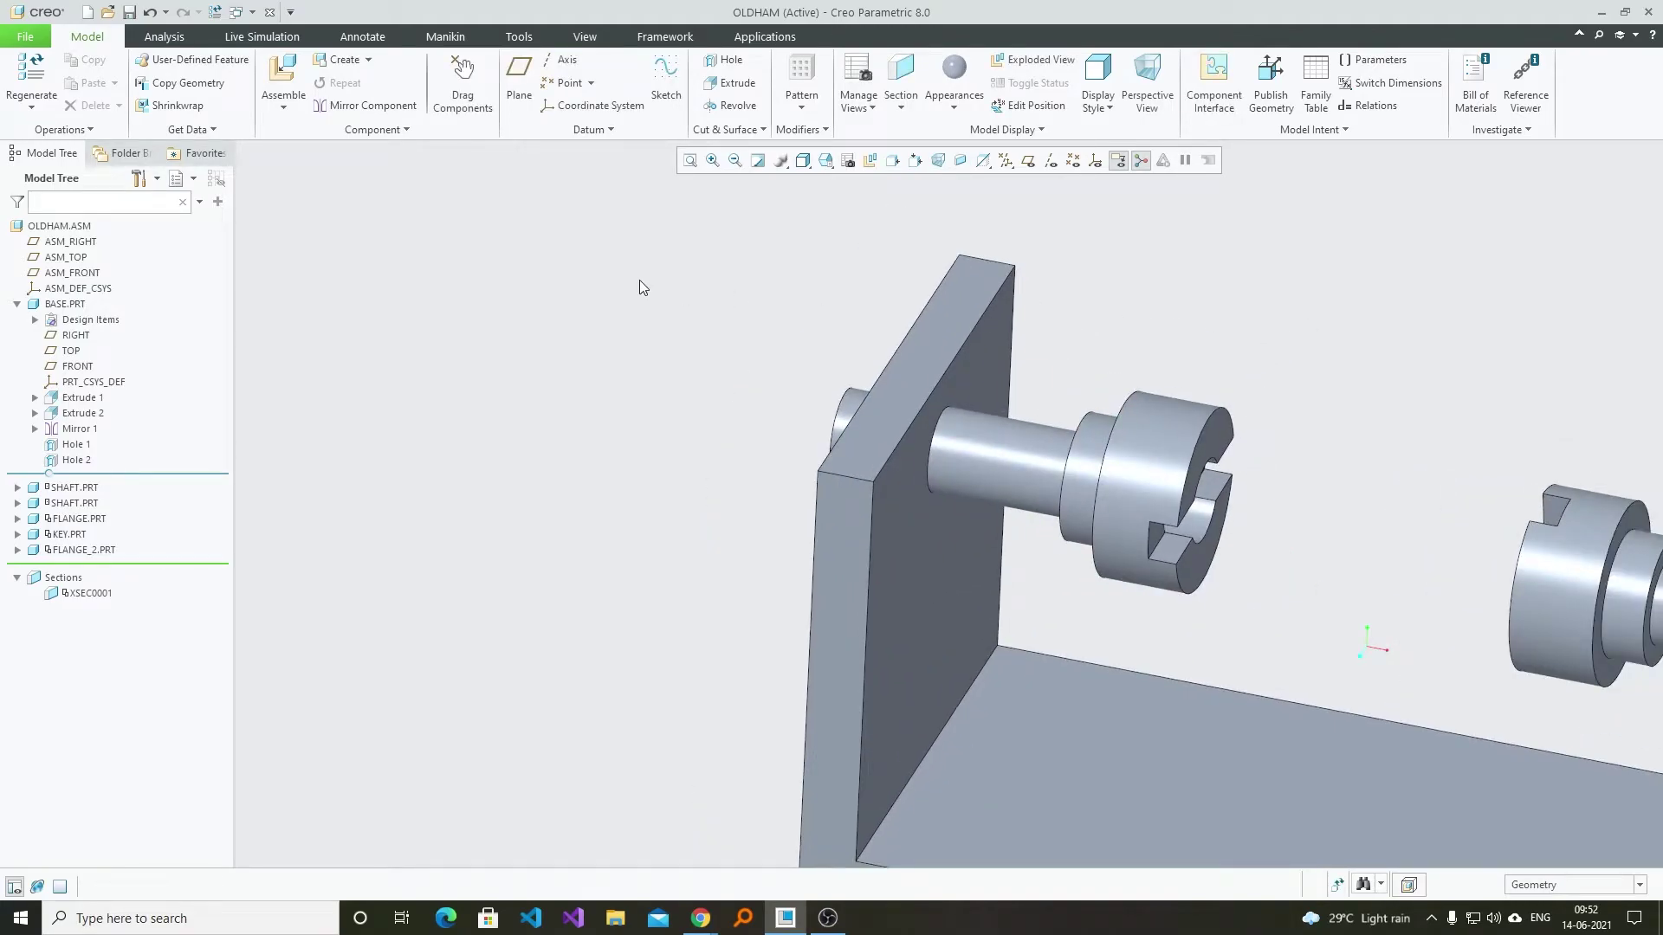
{"action": "scroll", "coordinate": [1299, 511], "scroll_direction": "down", "scroll_amount": 5}
{"action": "scroll", "coordinate": [1412, 617], "scroll_direction": "up", "scroll_amount": 4}
{"action": "middle_click_drag", "start_coordinate": [1516, 440], "coordinate": [1229, 439], "text": "shift"}
{"action": "middle_click_drag", "start_coordinate": [1564, 388], "coordinate": [1422, 405]}
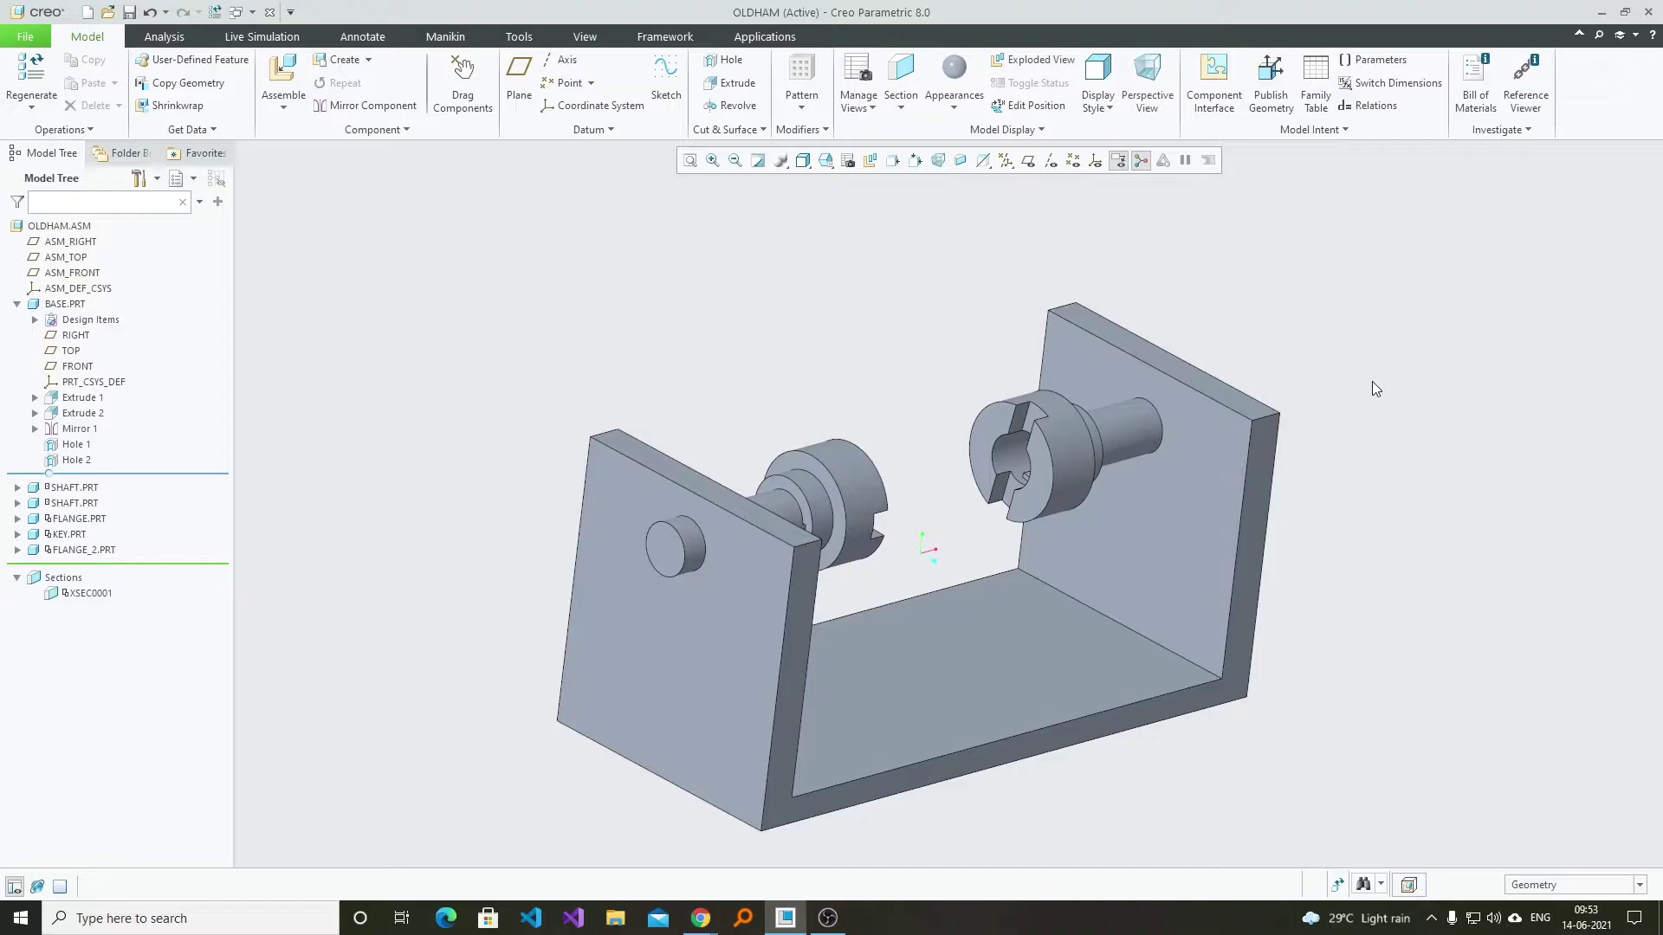
{"action": "middle_click_drag", "start_coordinate": [1372, 381], "coordinate": [1330, 401]}
{"action": "scroll", "coordinate": [876, 362], "scroll_direction": "up", "scroll_amount": 4}
{"action": "middle_click_drag", "start_coordinate": [877, 362], "coordinate": [899, 331]}
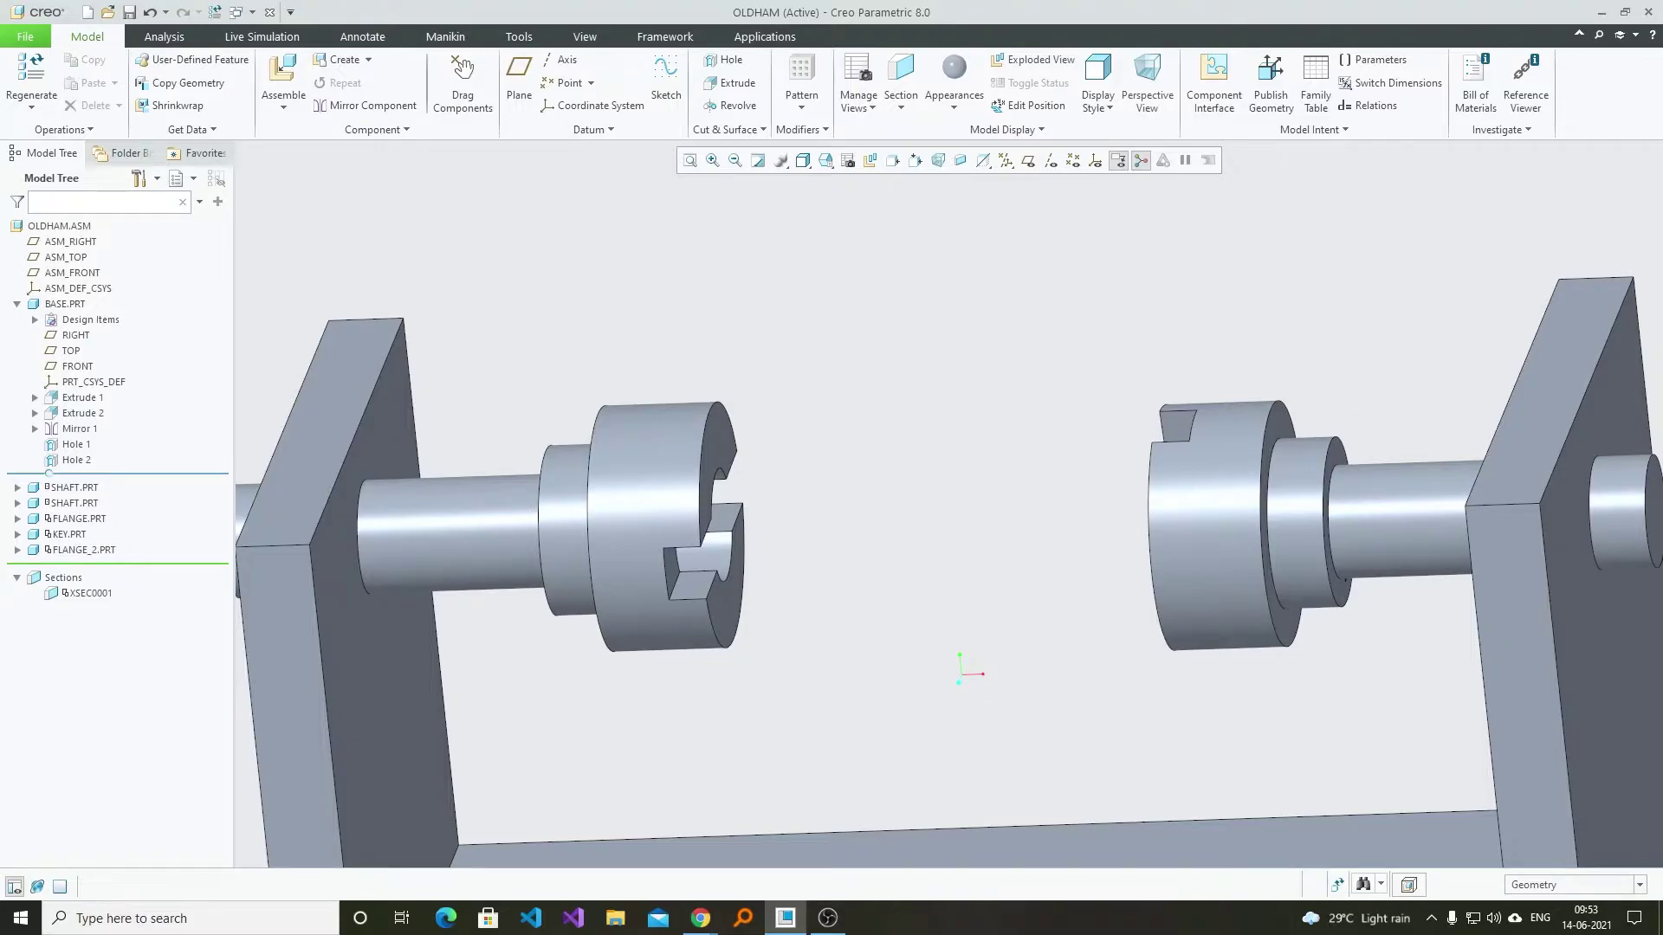
{"action": "scroll", "coordinate": [863, 298], "scroll_direction": "up", "scroll_amount": 4}
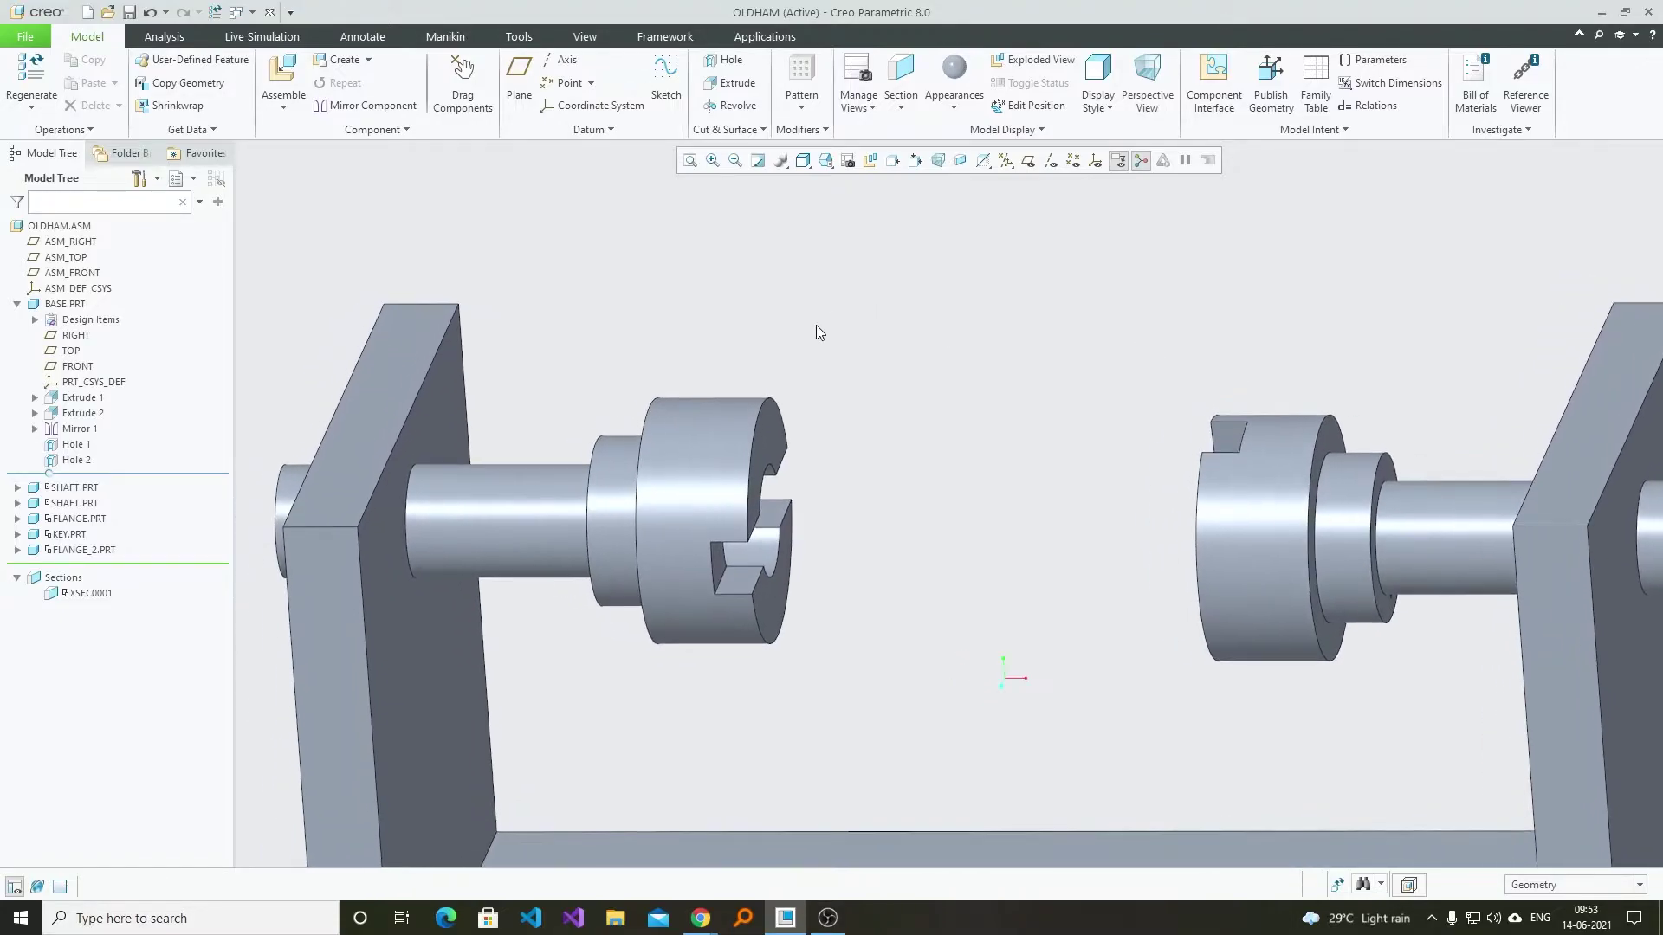
{"action": "middle_click_drag", "start_coordinate": [836, 340], "coordinate": [927, 364]}
- Measure the distance between the facing slotted end faces of the two flanges
{"action": "left_click", "coordinate": [164, 37]}
{"action": "left_click", "coordinate": [504, 107]}
{"action": "left_click", "coordinate": [532, 149]}
{"action": "middle_click_drag", "start_coordinate": [861, 398], "coordinate": [970, 466]}
{"action": "scroll", "coordinate": [1022, 433], "scroll_direction": "down", "scroll_amount": 3}
{"action": "left_click", "coordinate": [1079, 450]}
{"action": "scroll", "coordinate": [1082, 451], "scroll_direction": "up", "scroll_amount": 5}
{"action": "scroll", "coordinate": [920, 440], "scroll_direction": "down", "scroll_amount": 4}
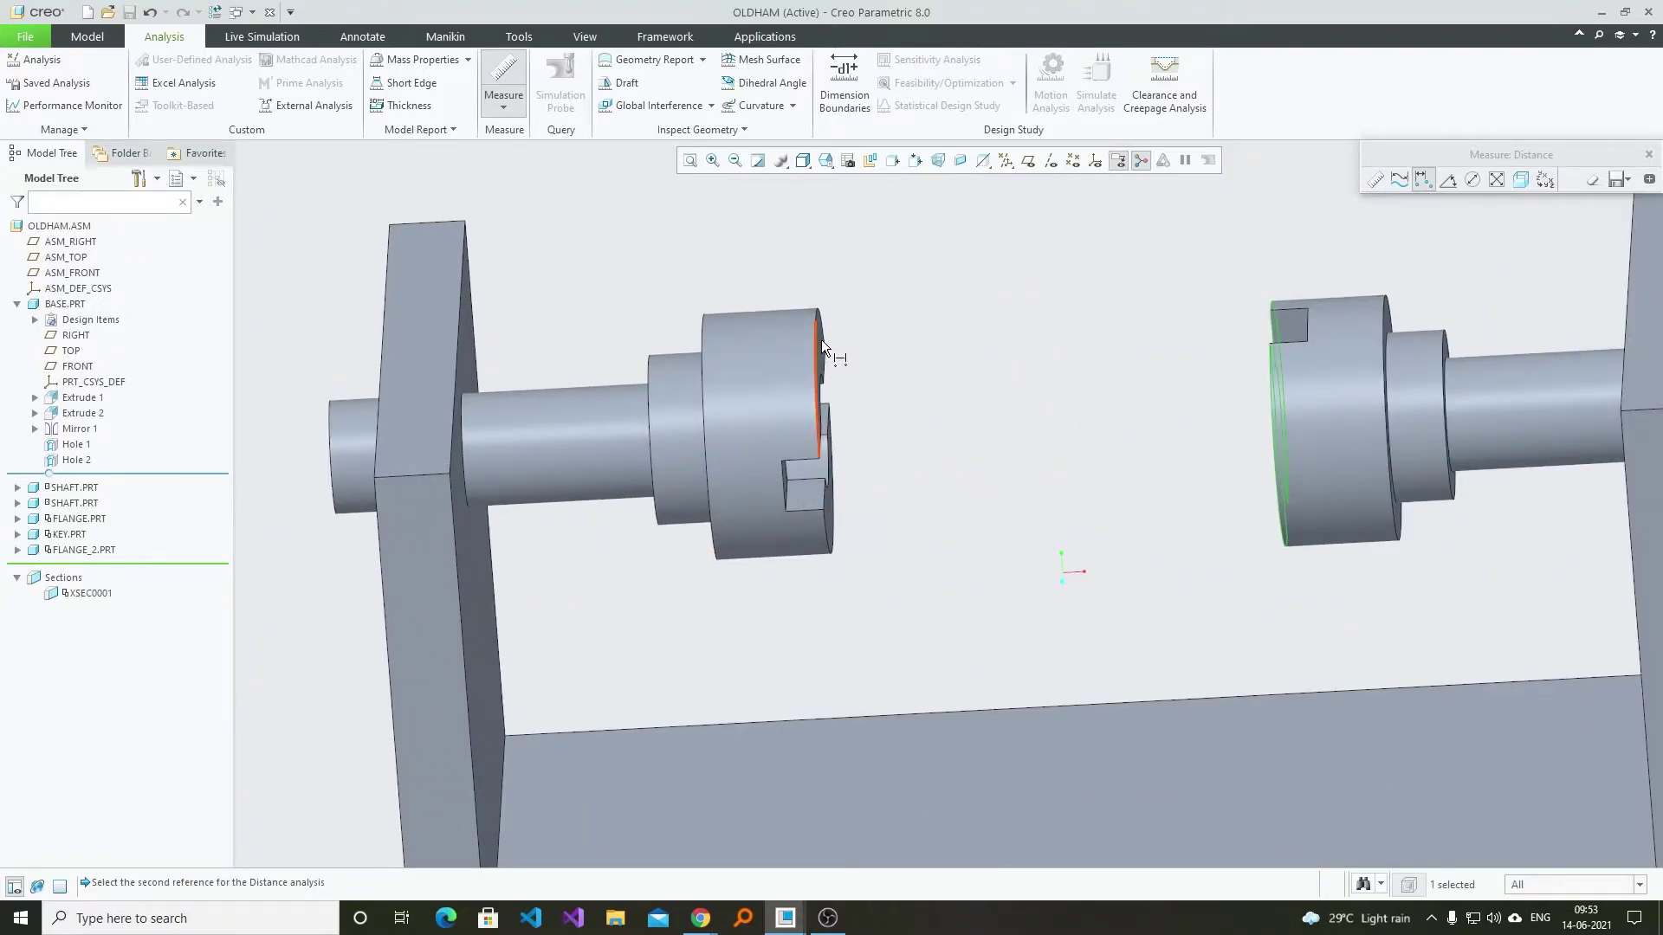
{"action": "scroll", "coordinate": [822, 339], "scroll_direction": "down", "scroll_amount": 5}
{"action": "left_click", "coordinate": [802, 346]}
{"action": "scroll", "coordinate": [874, 357], "scroll_direction": "up", "scroll_amount": 3}
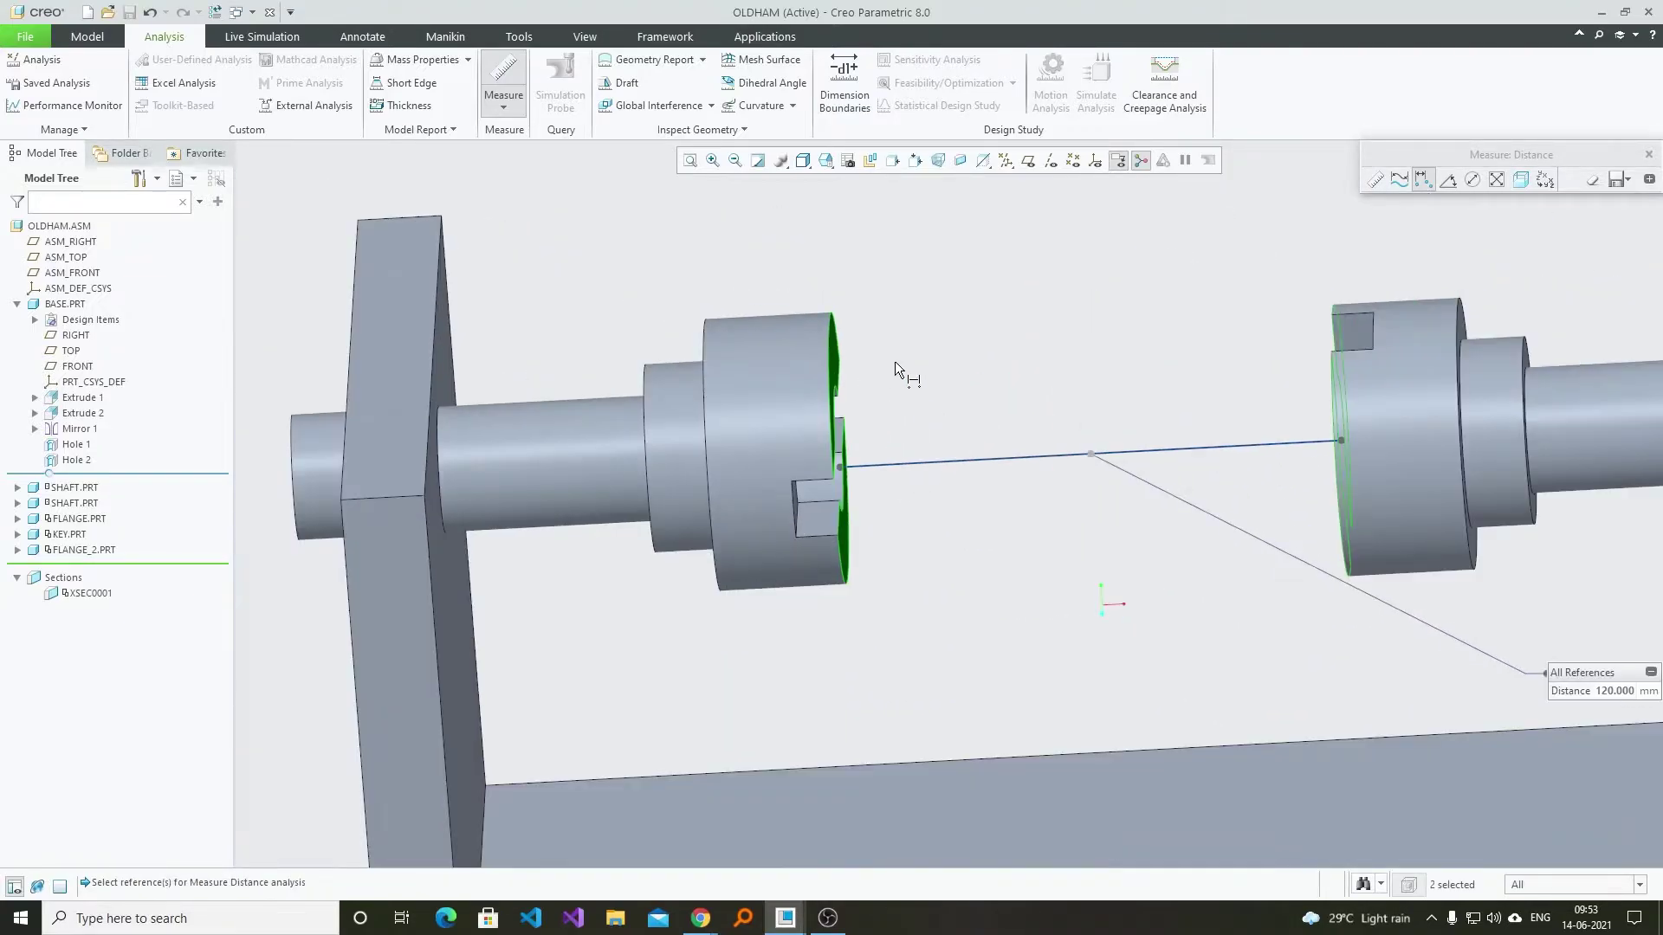
{"action": "left_click", "coordinate": [1648, 154]}
- Set the selection filter to Feature so that whole features of the parts can be picked
{"action": "scroll", "coordinate": [1050, 381], "scroll_direction": "up", "scroll_amount": 4}
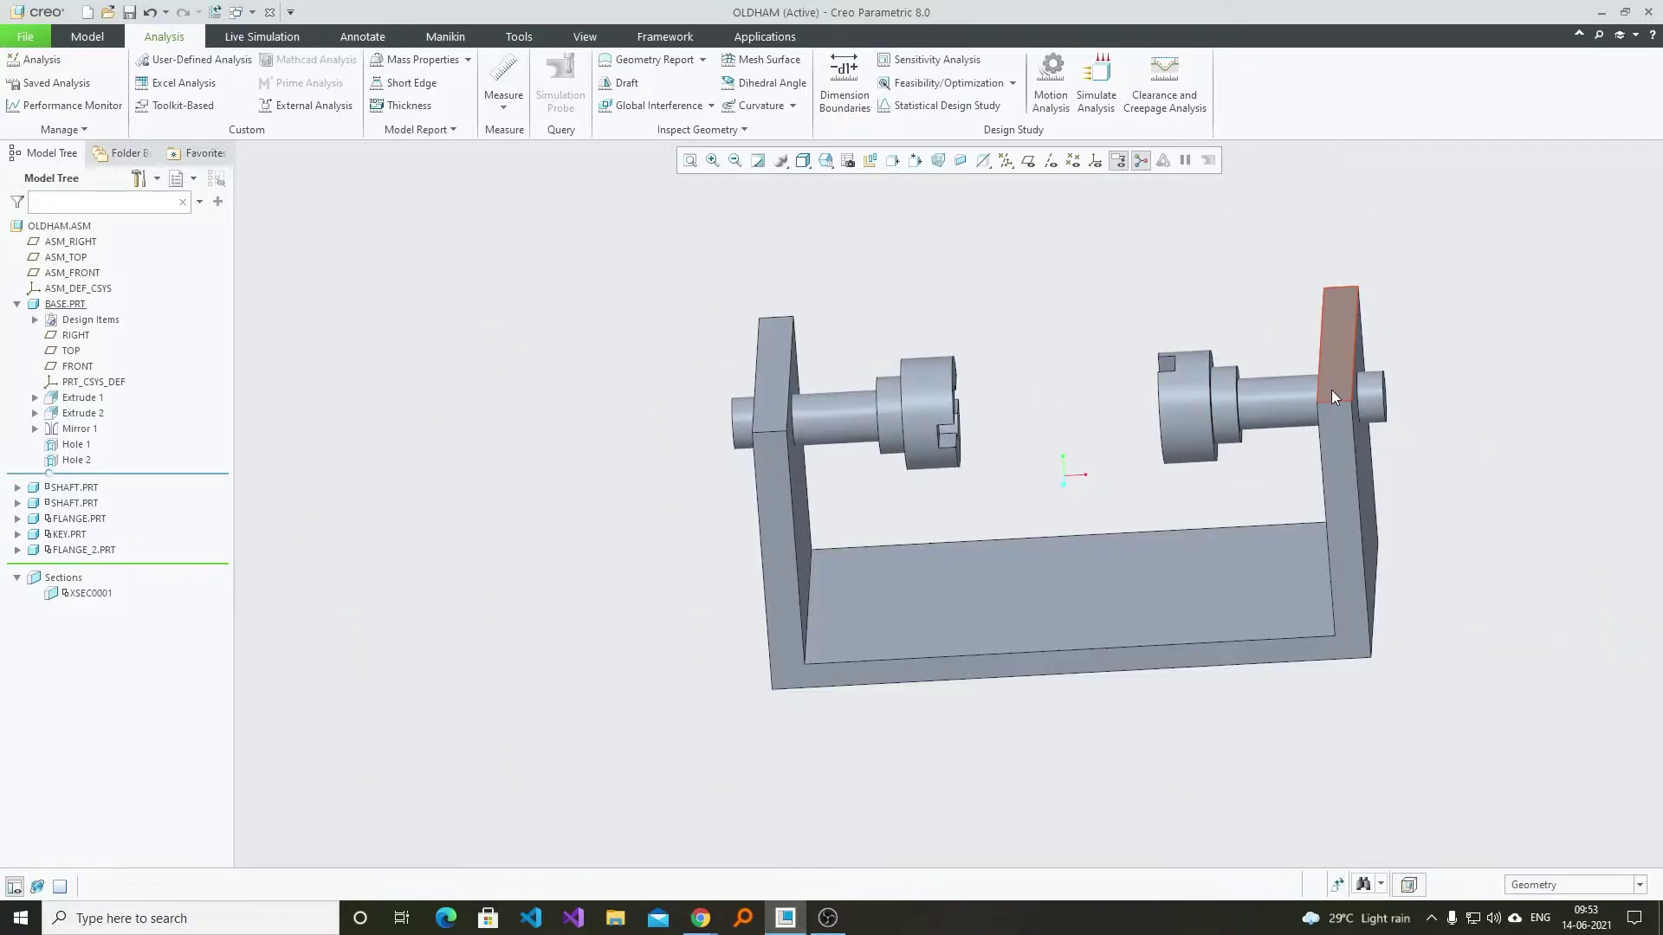
{"action": "left_click", "coordinate": [1586, 884]}
{"action": "left_click", "coordinate": [1526, 866]}
{"action": "left_click", "coordinate": [1574, 582]}
- Set the shaft's extrusion length to 130 mm and regenerate the assembly
{"action": "double_click", "coordinate": [1273, 398]}
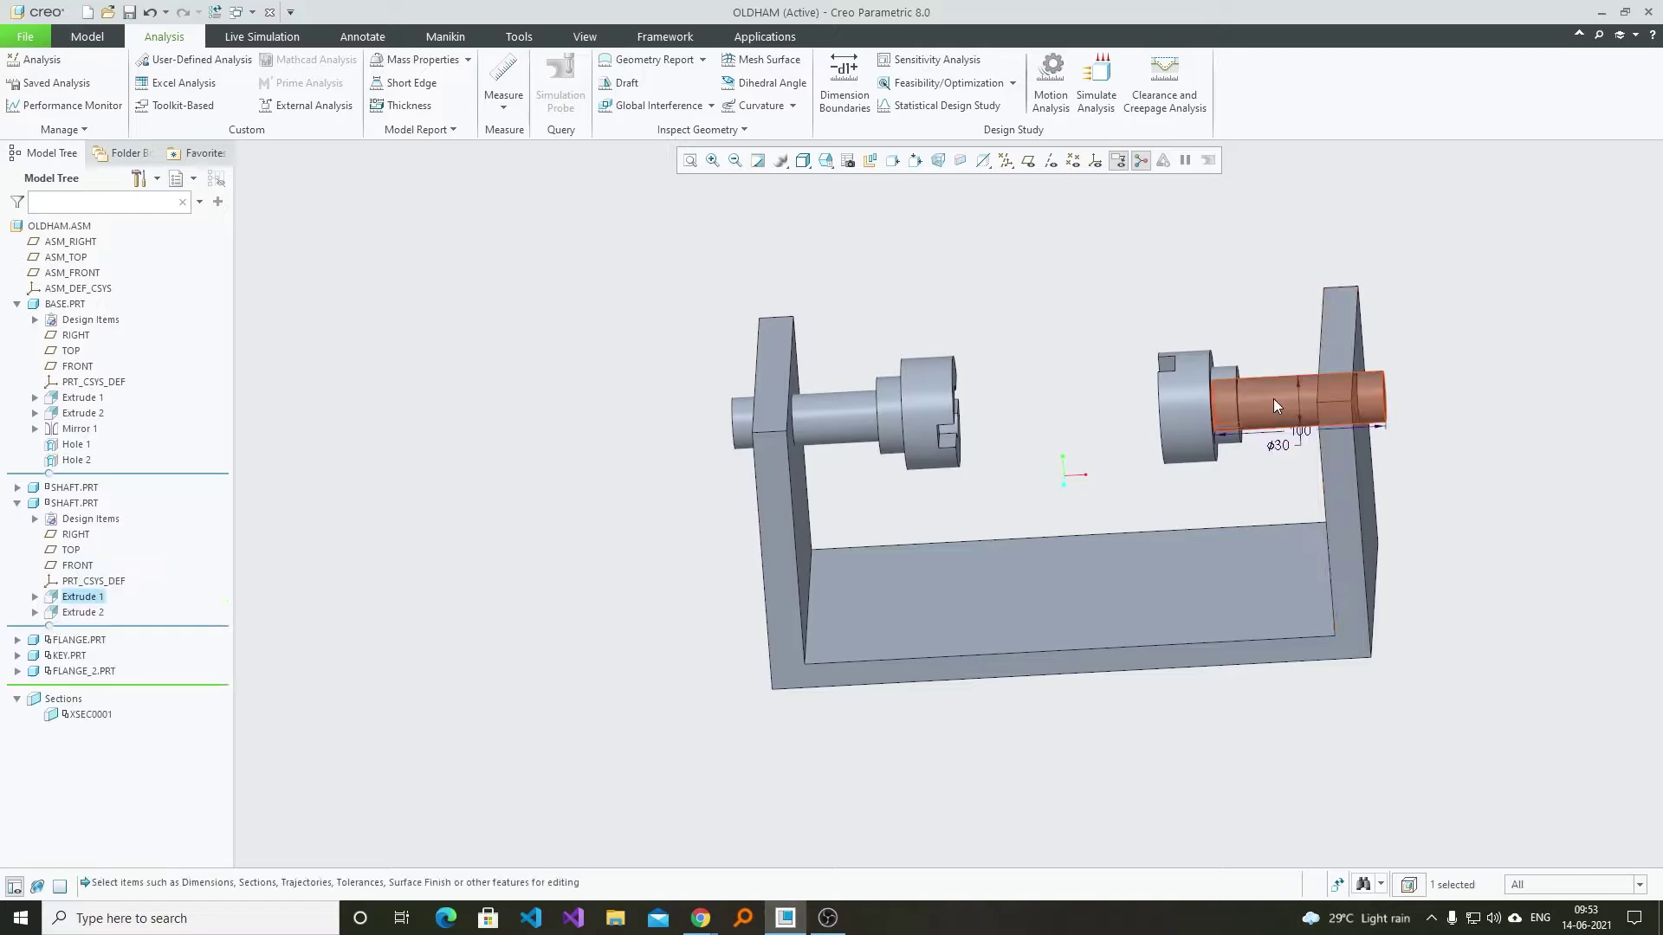
{"action": "double_click", "coordinate": [1300, 431]}
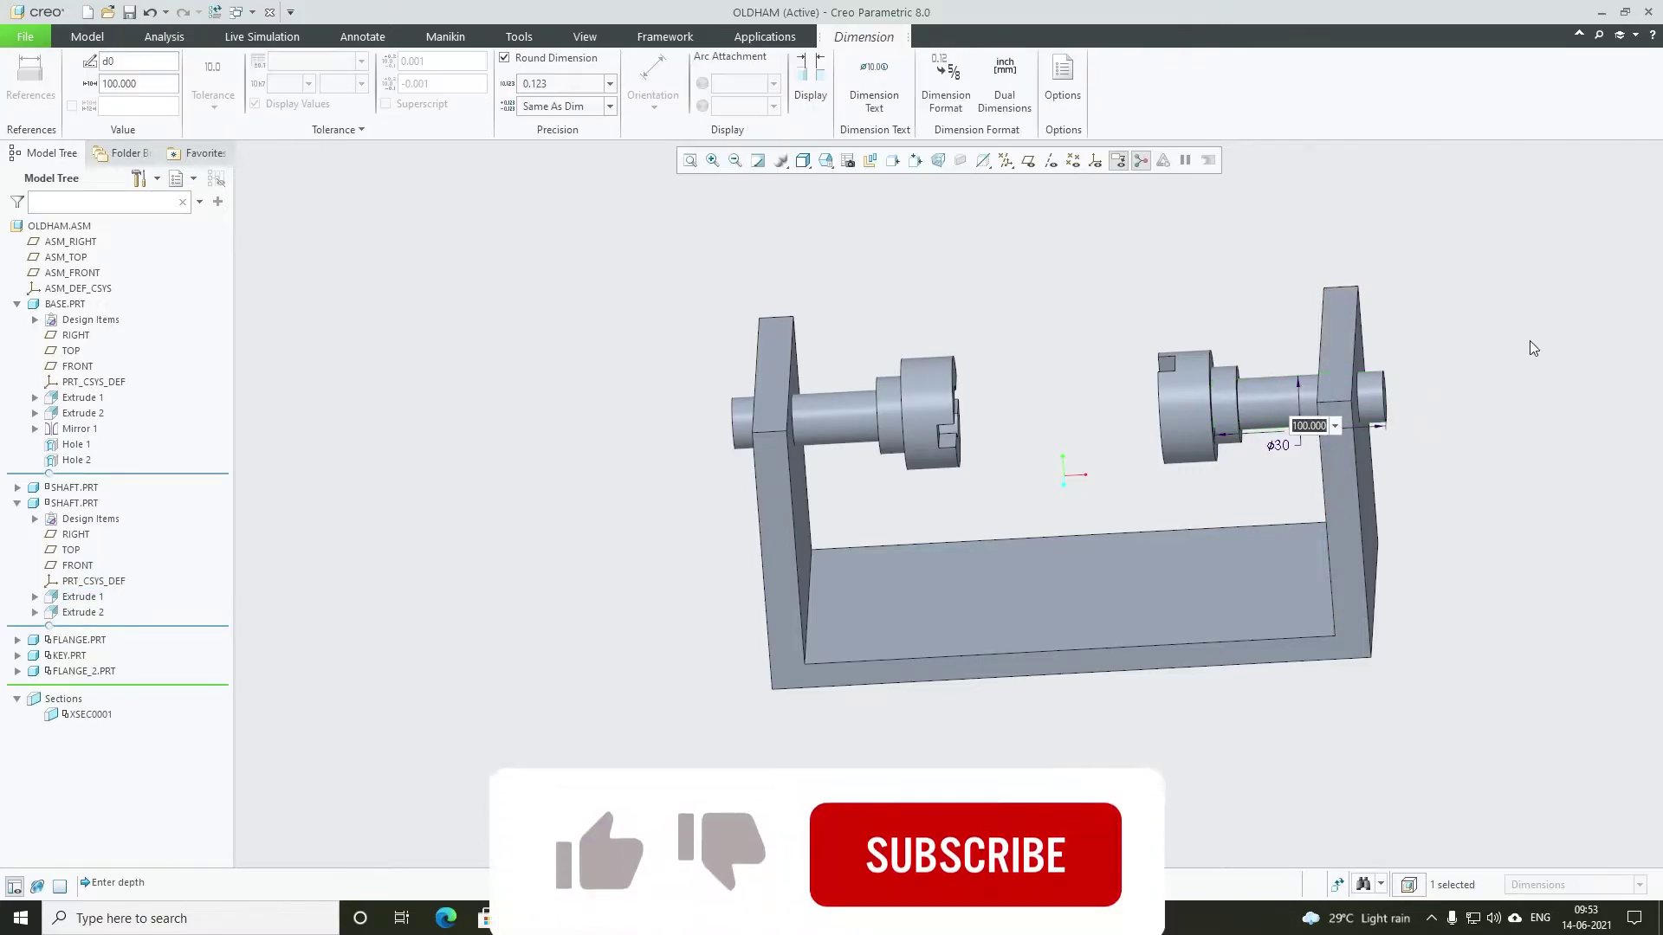
{"action": "type", "text": "130"}
{"action": "key", "text": "Return"}
{"action": "left_click", "coordinate": [1024, 386]}
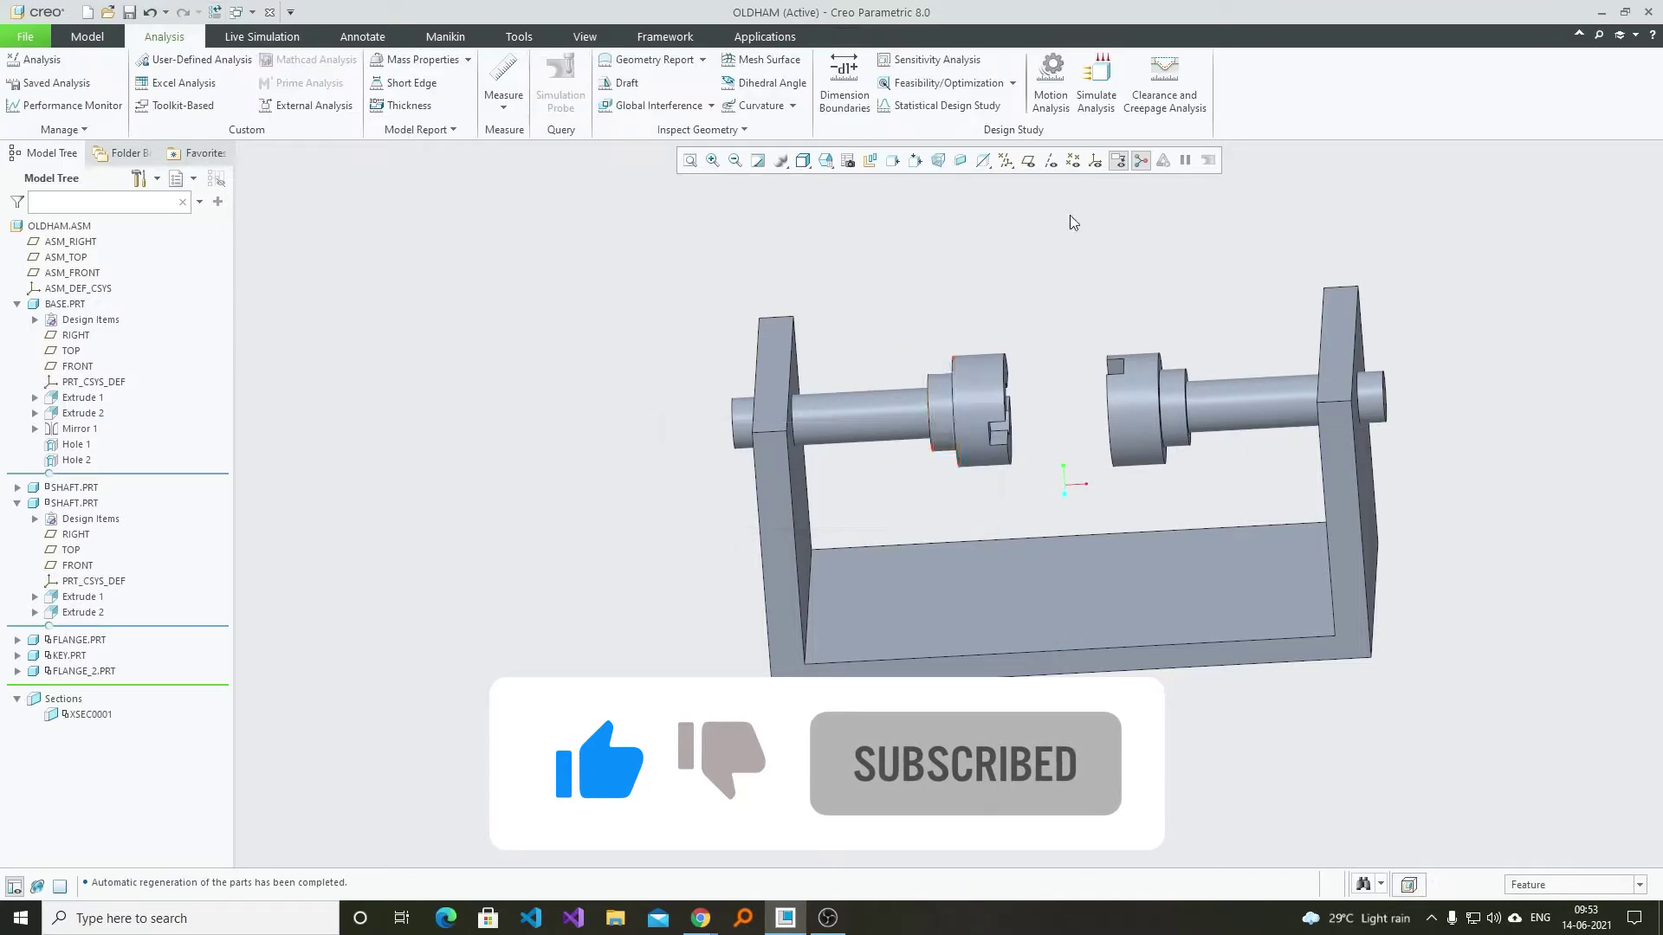
- Set the shaft's extrusion length to 150 mm and regenerate the assembly
{"action": "double_click", "coordinate": [1292, 424]}
{"action": "double_click", "coordinate": [1285, 428]}
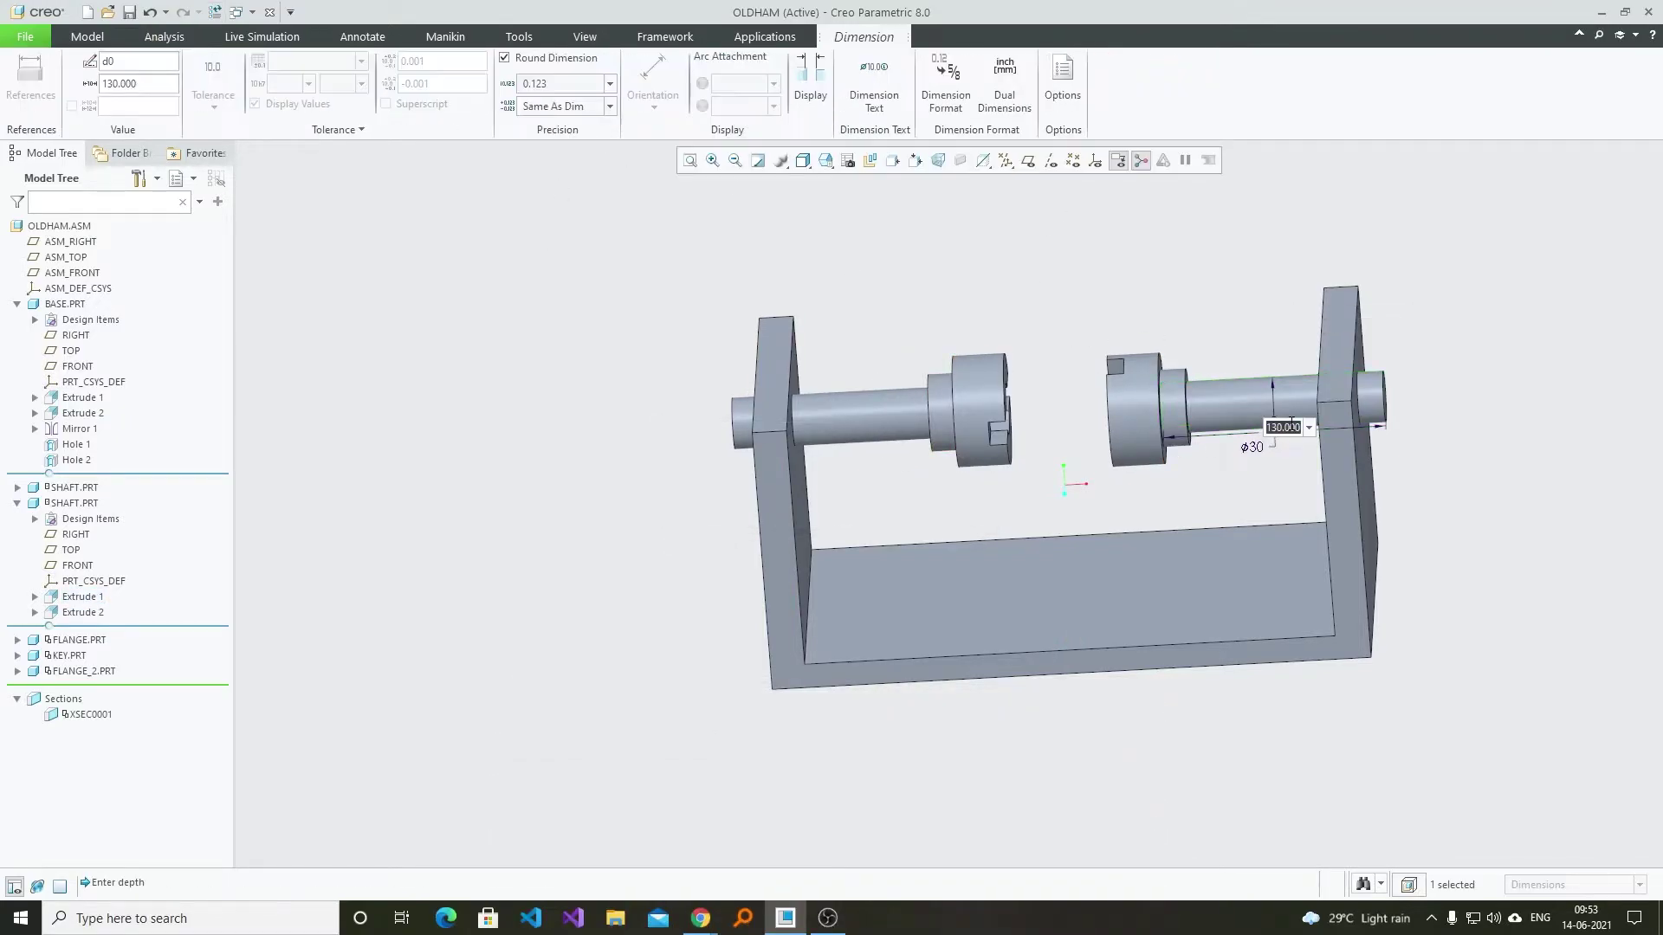
{"action": "type", "text": "150"}
{"action": "key", "text": "Return"}
{"action": "key", "text": "ctrl+g"}
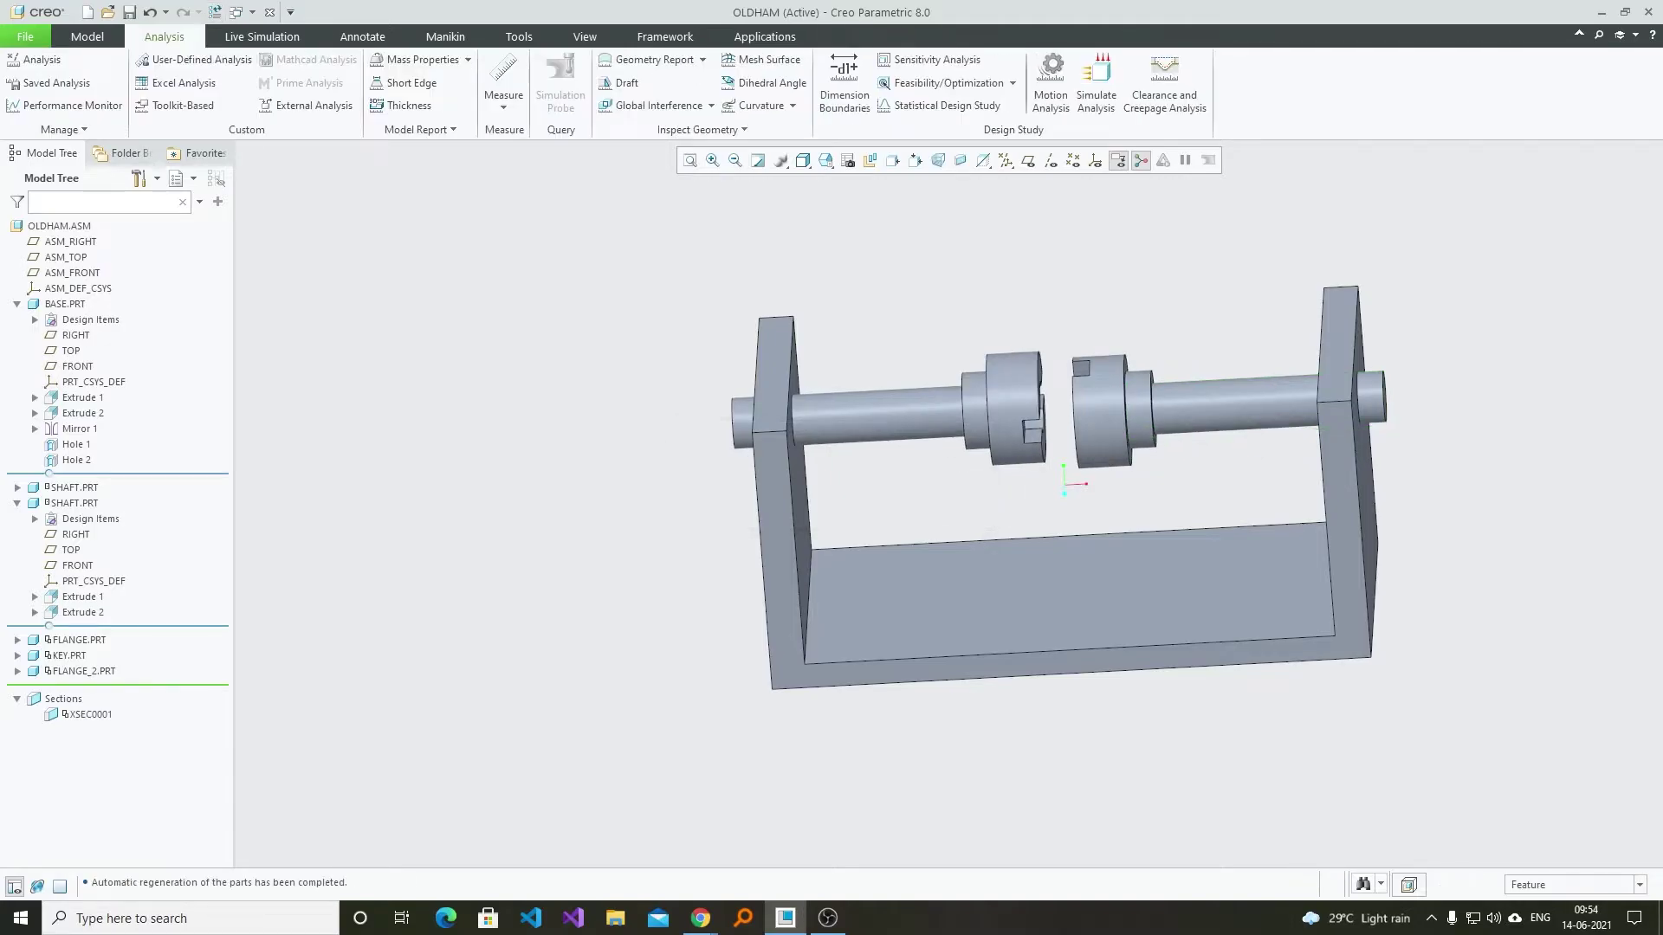
- Measure the gap between the flanges' facing end faces again with the lengthened shafts
{"action": "left_click", "coordinate": [97, 38]}
{"action": "left_click", "coordinate": [164, 36]}
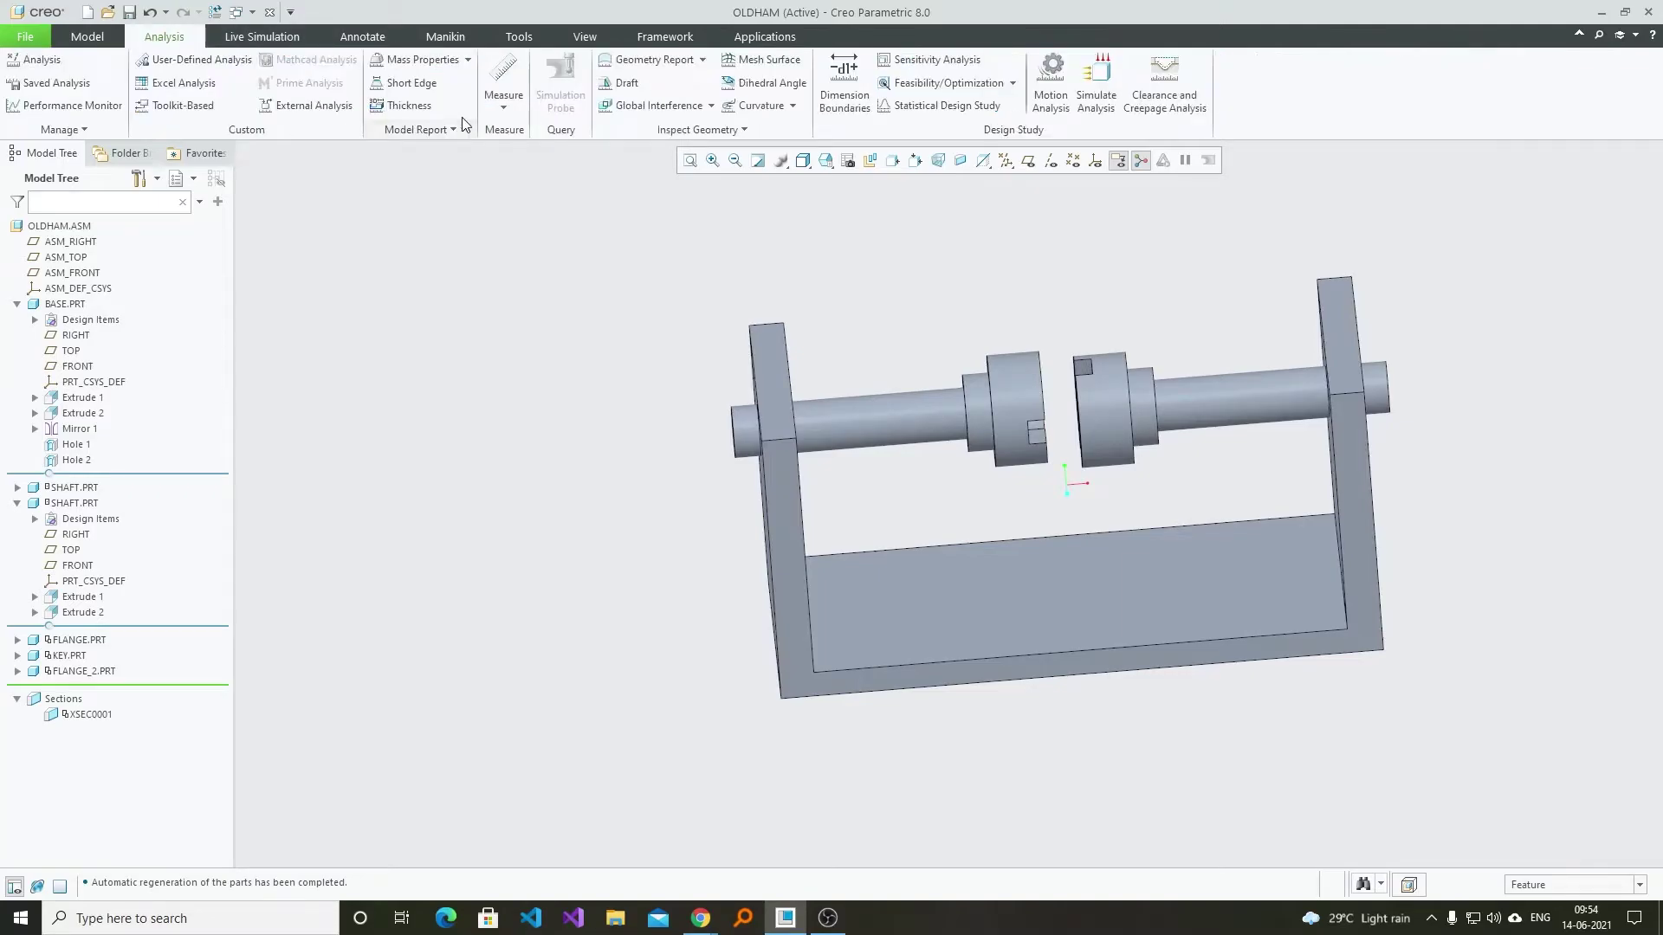
{"action": "left_click", "coordinate": [503, 100]}
{"action": "left_click", "coordinate": [524, 148]}
{"action": "middle_click_drag", "start_coordinate": [981, 350], "coordinate": [1145, 407]}
{"action": "scroll", "coordinate": [1148, 407], "scroll_direction": "down", "scroll_amount": 4}
{"action": "left_click", "coordinate": [1101, 377]}
{"action": "scroll", "coordinate": [1188, 459], "scroll_direction": "up", "scroll_amount": 5}
{"action": "middle_click_drag", "start_coordinate": [1188, 459], "coordinate": [1058, 489]}
{"action": "scroll", "coordinate": [1105, 480], "scroll_direction": "down", "scroll_amount": 4}
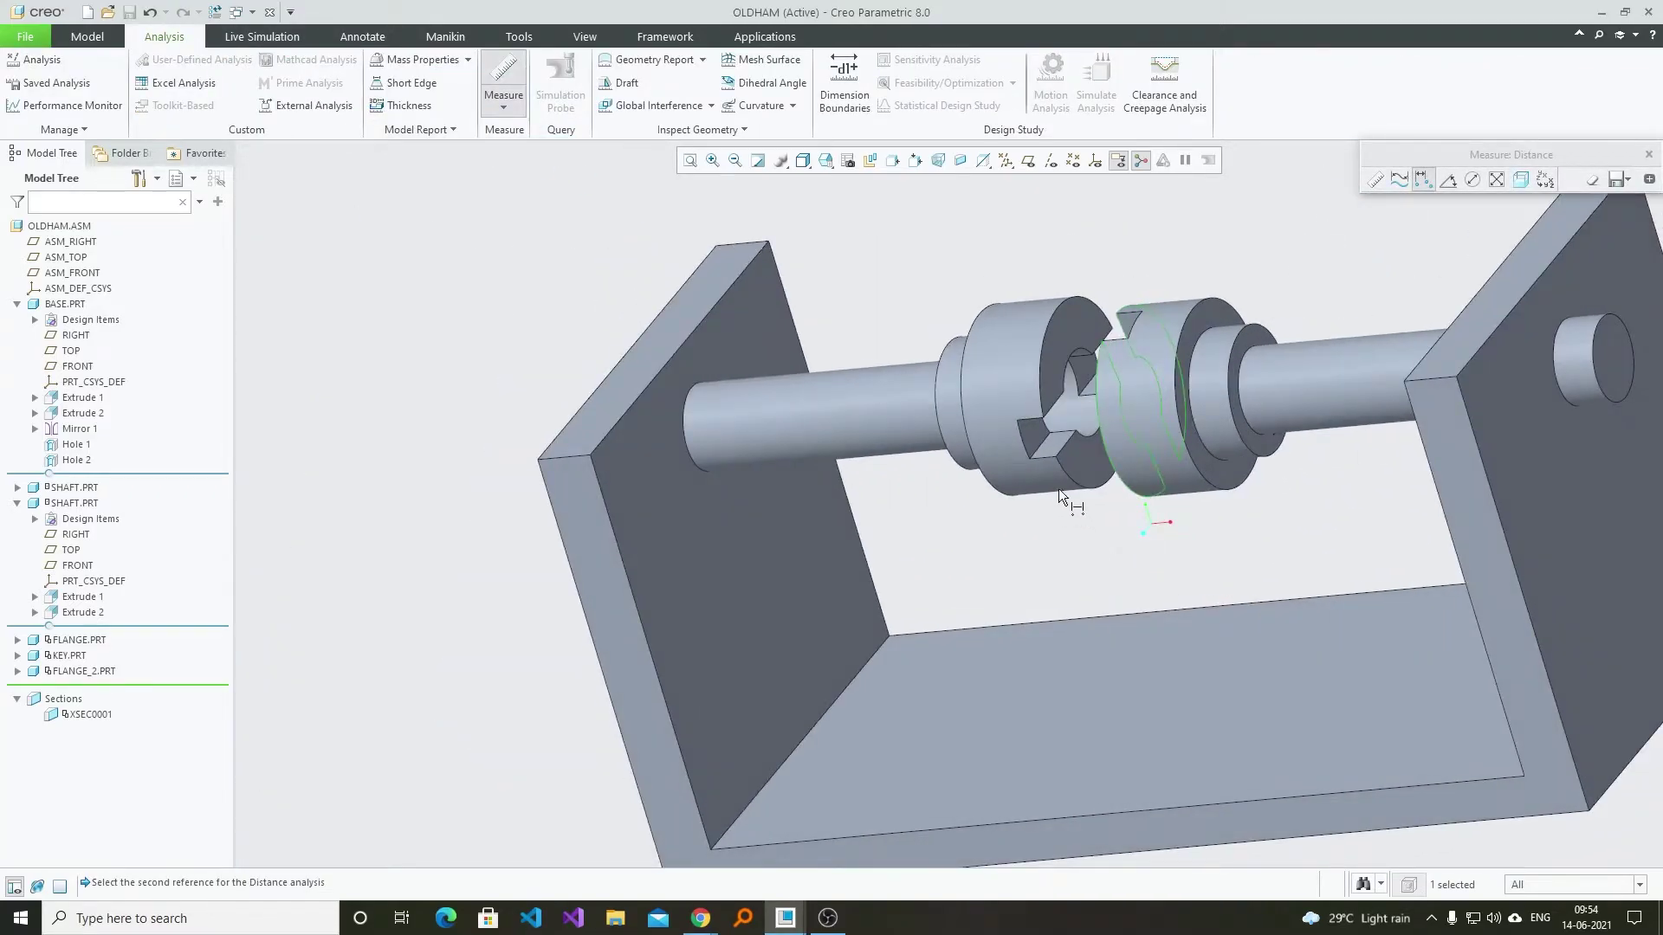
{"action": "left_click", "coordinate": [1068, 324]}
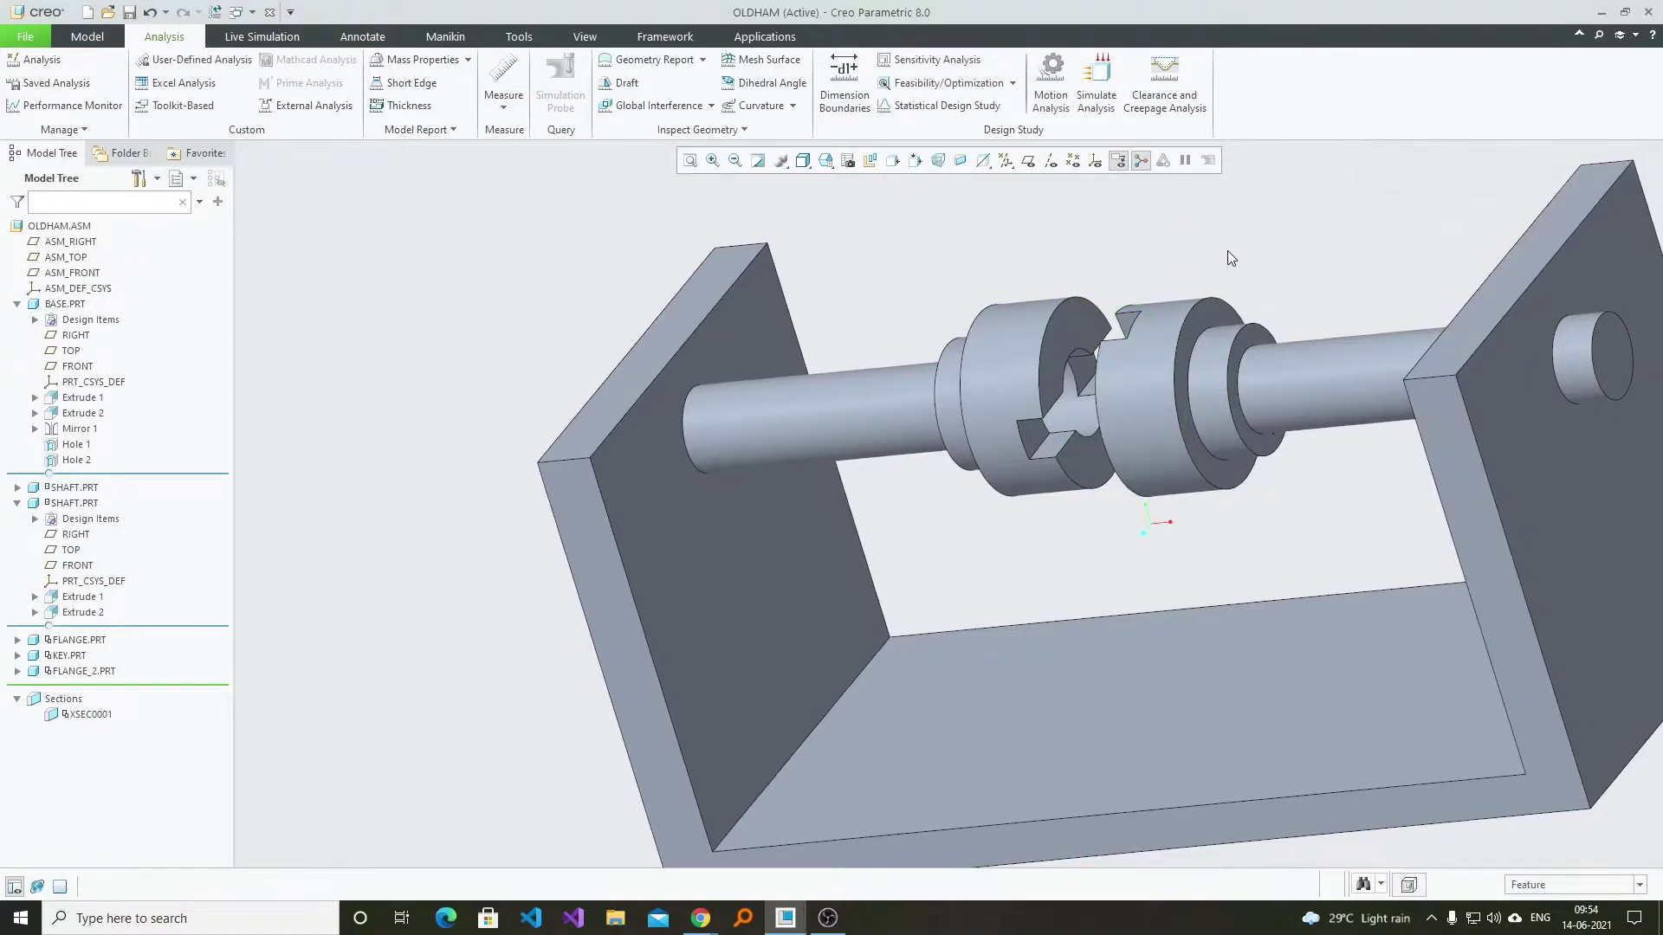
- Create a solid part named Center_dics in the assembly and accept it without placement constraints
{"action": "middle_click_drag", "start_coordinate": [1228, 251], "coordinate": [736, 258]}
{"action": "left_click", "coordinate": [86, 37]}
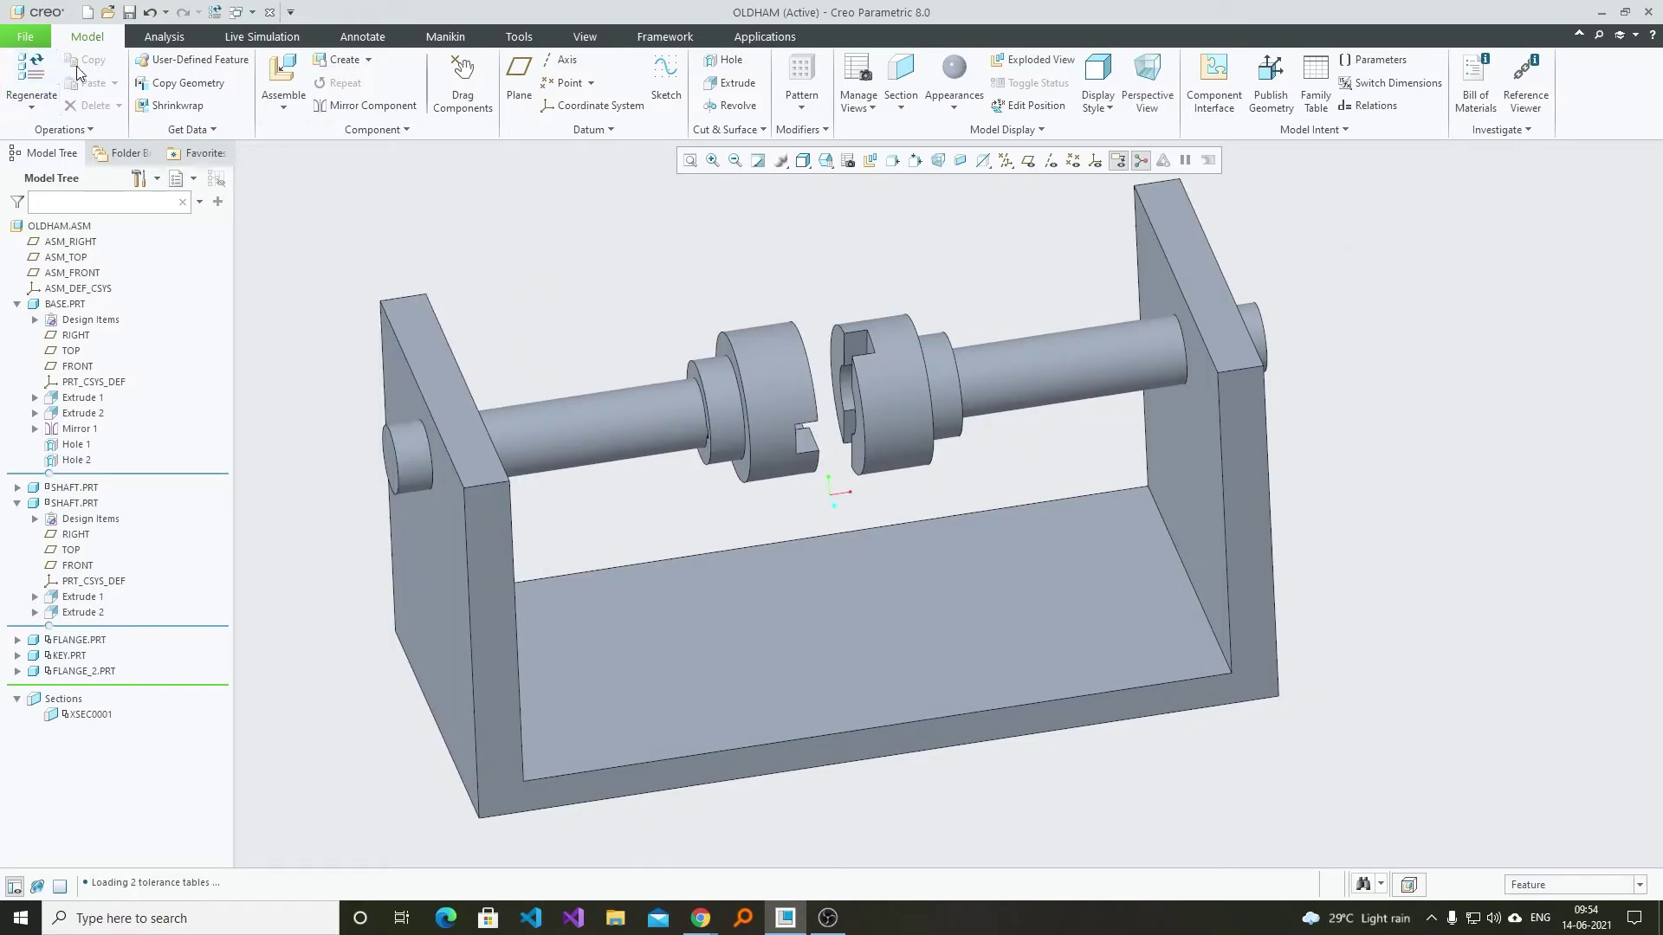
{"action": "left_click", "coordinate": [339, 59]}
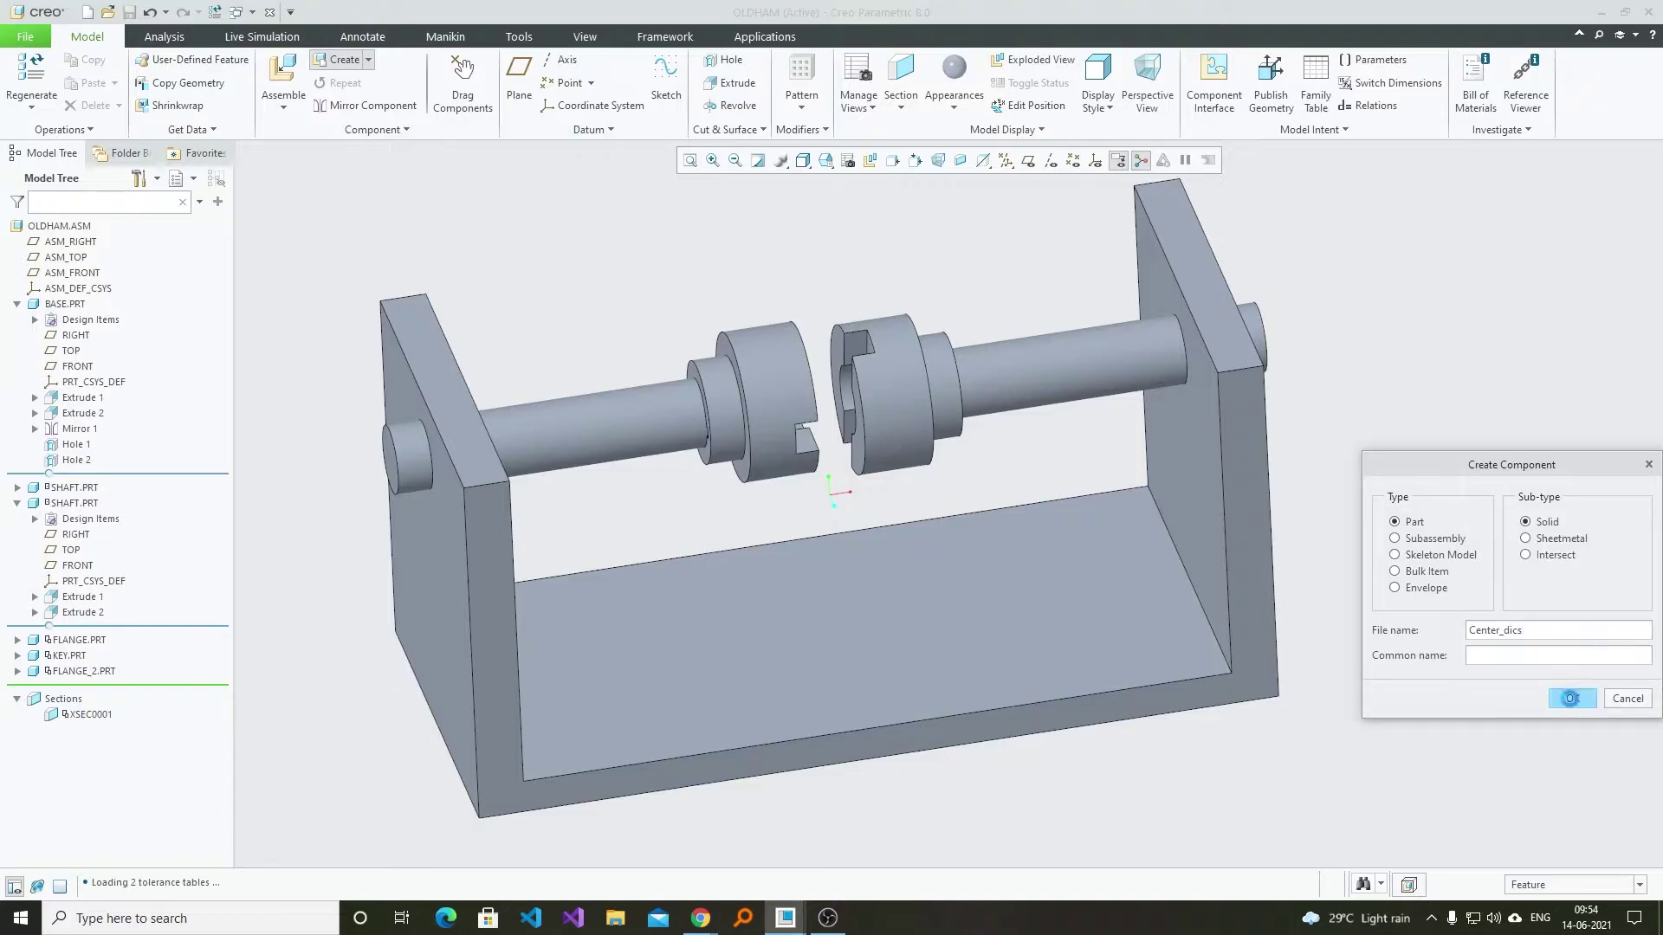
{"action": "left_click", "coordinate": [1570, 698]}
{"action": "left_click", "coordinate": [1585, 764]}
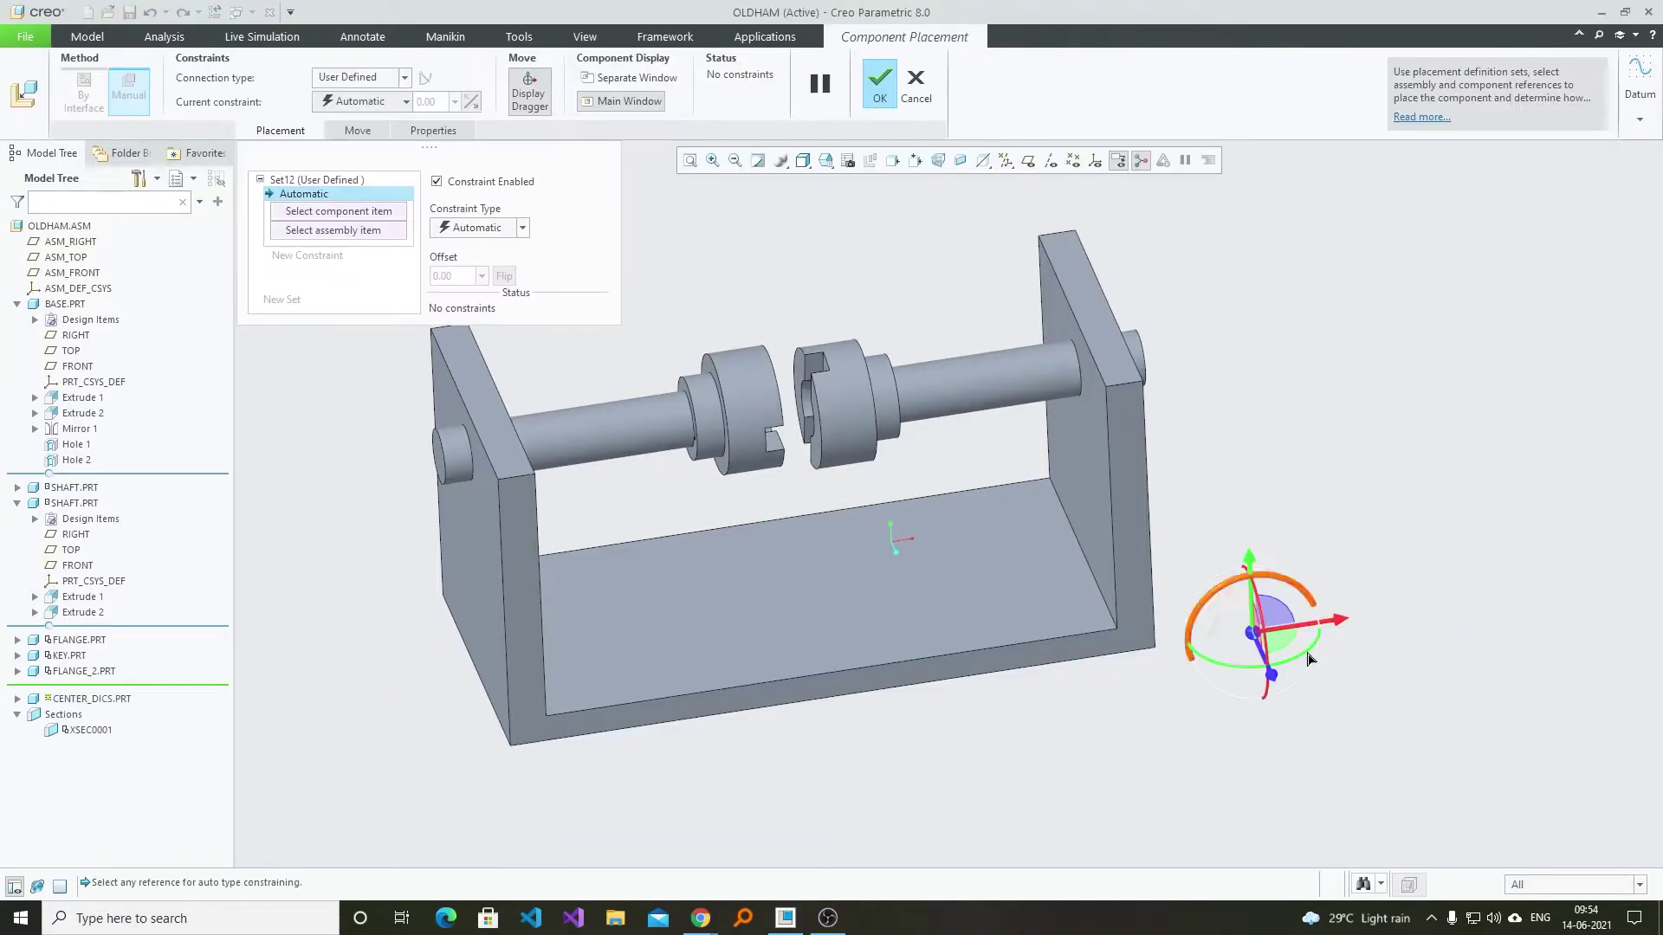
{"action": "middle_click", "coordinate": [1375, 499]}
{"action": "key", "text": "ctrl+d"}
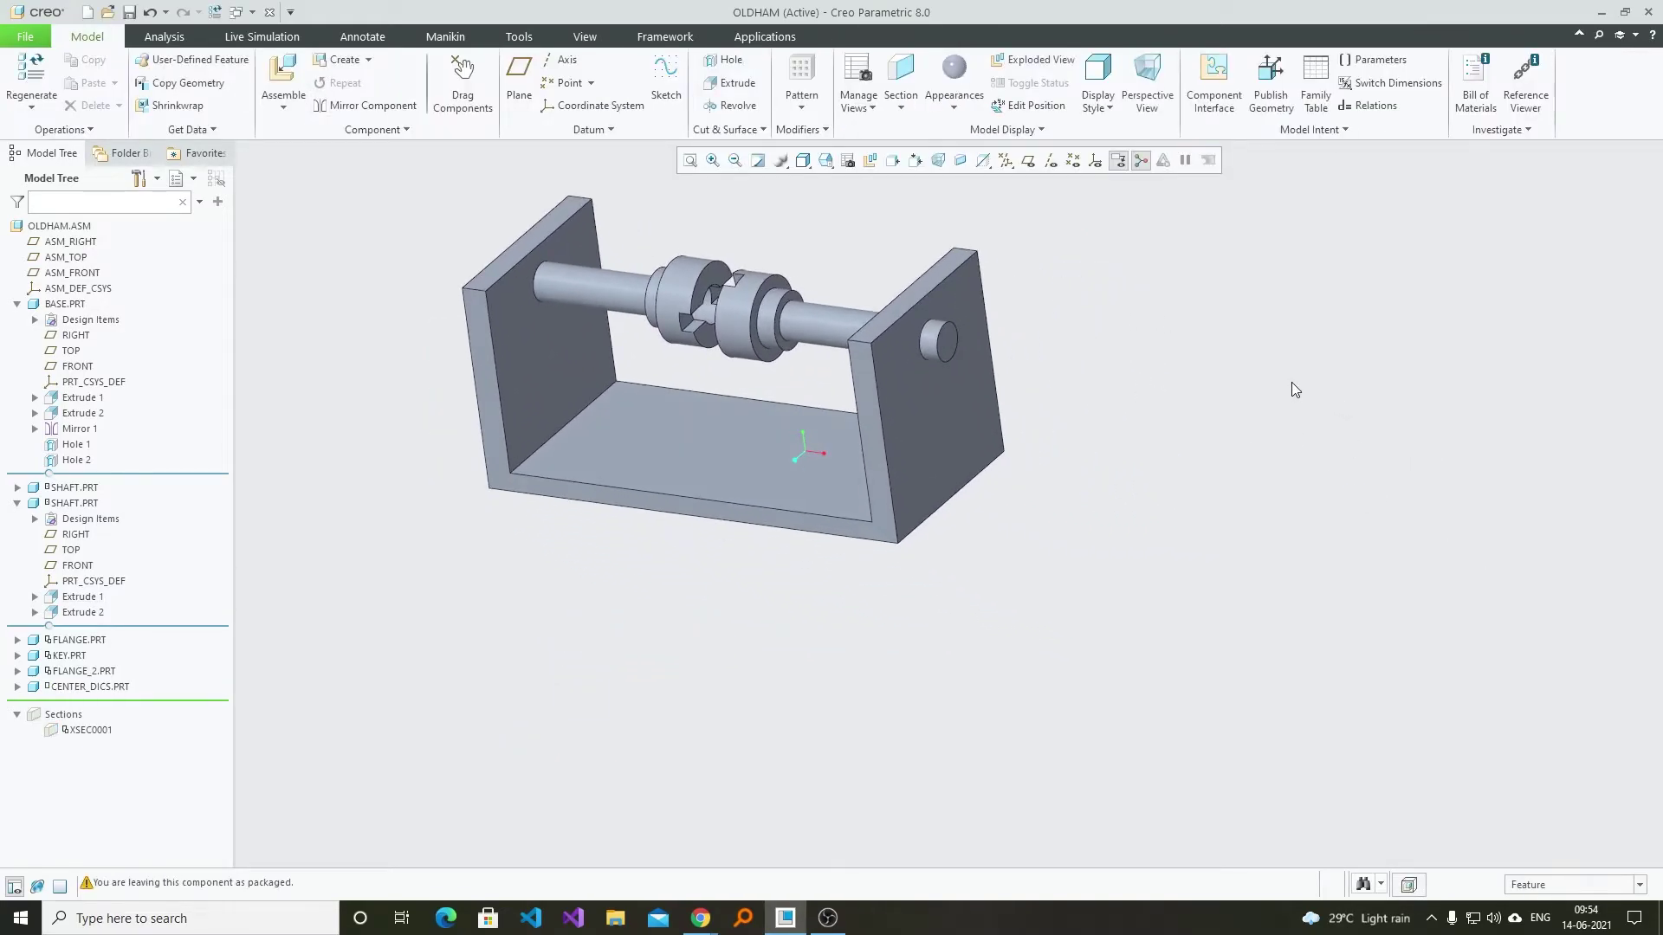
- Measure the outer diameter of flange_2's large cylindrical surface
{"action": "left_click", "coordinate": [164, 37]}
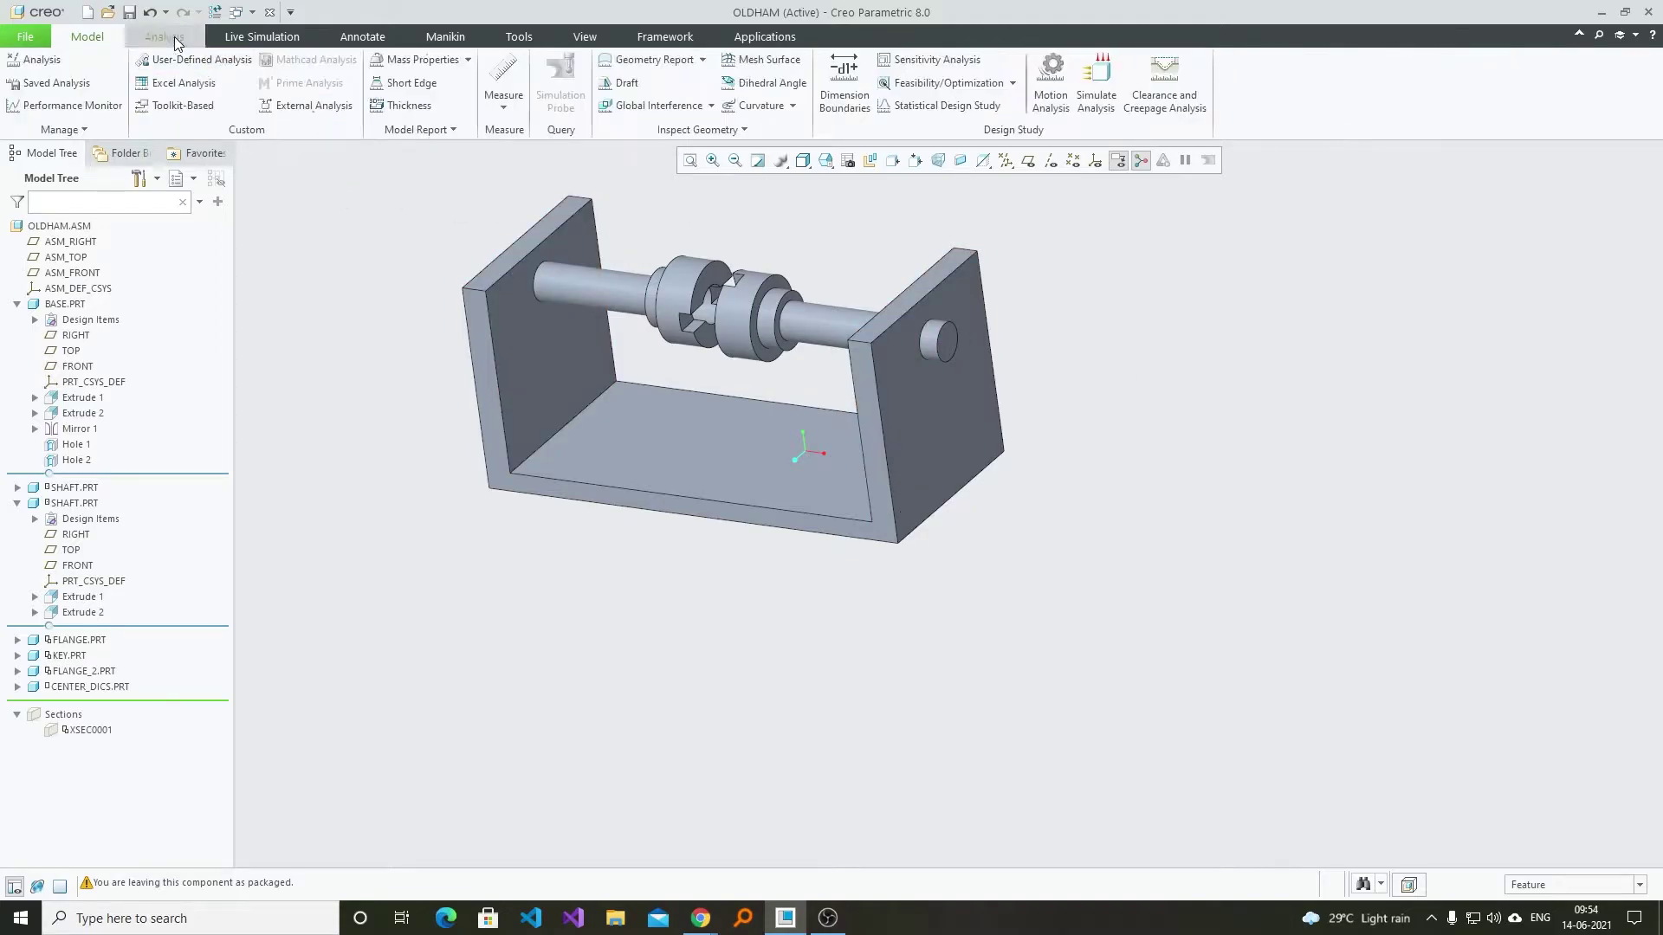
{"action": "left_click", "coordinate": [503, 91]}
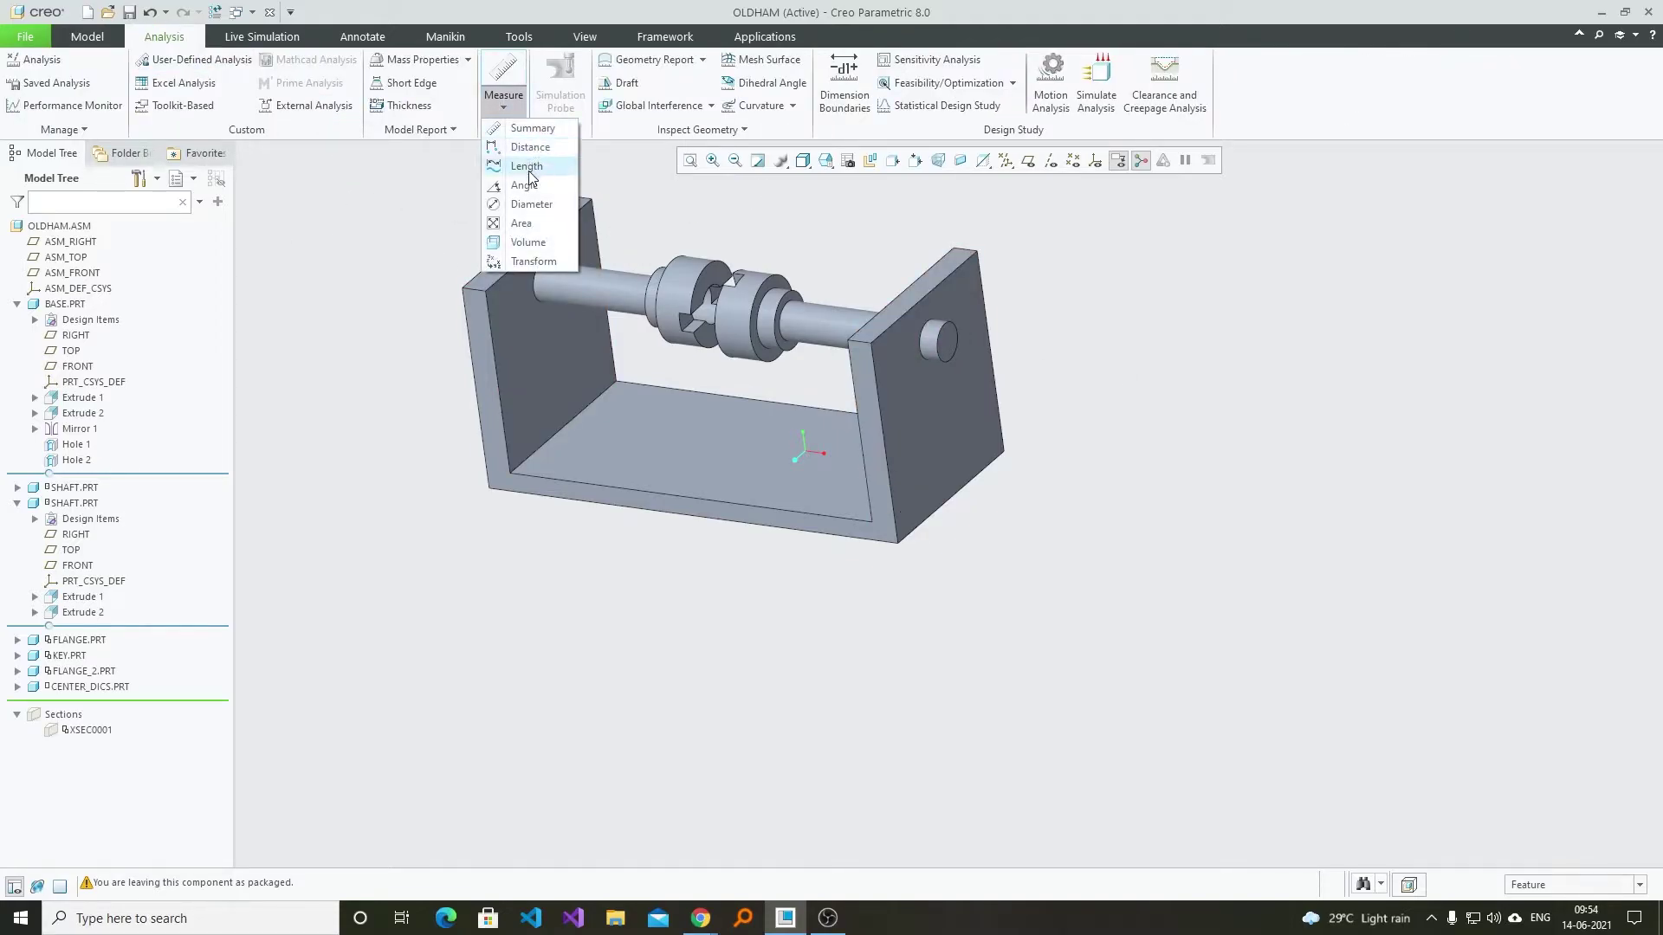
{"action": "left_click", "coordinate": [531, 204]}
{"action": "left_click", "coordinate": [689, 267]}
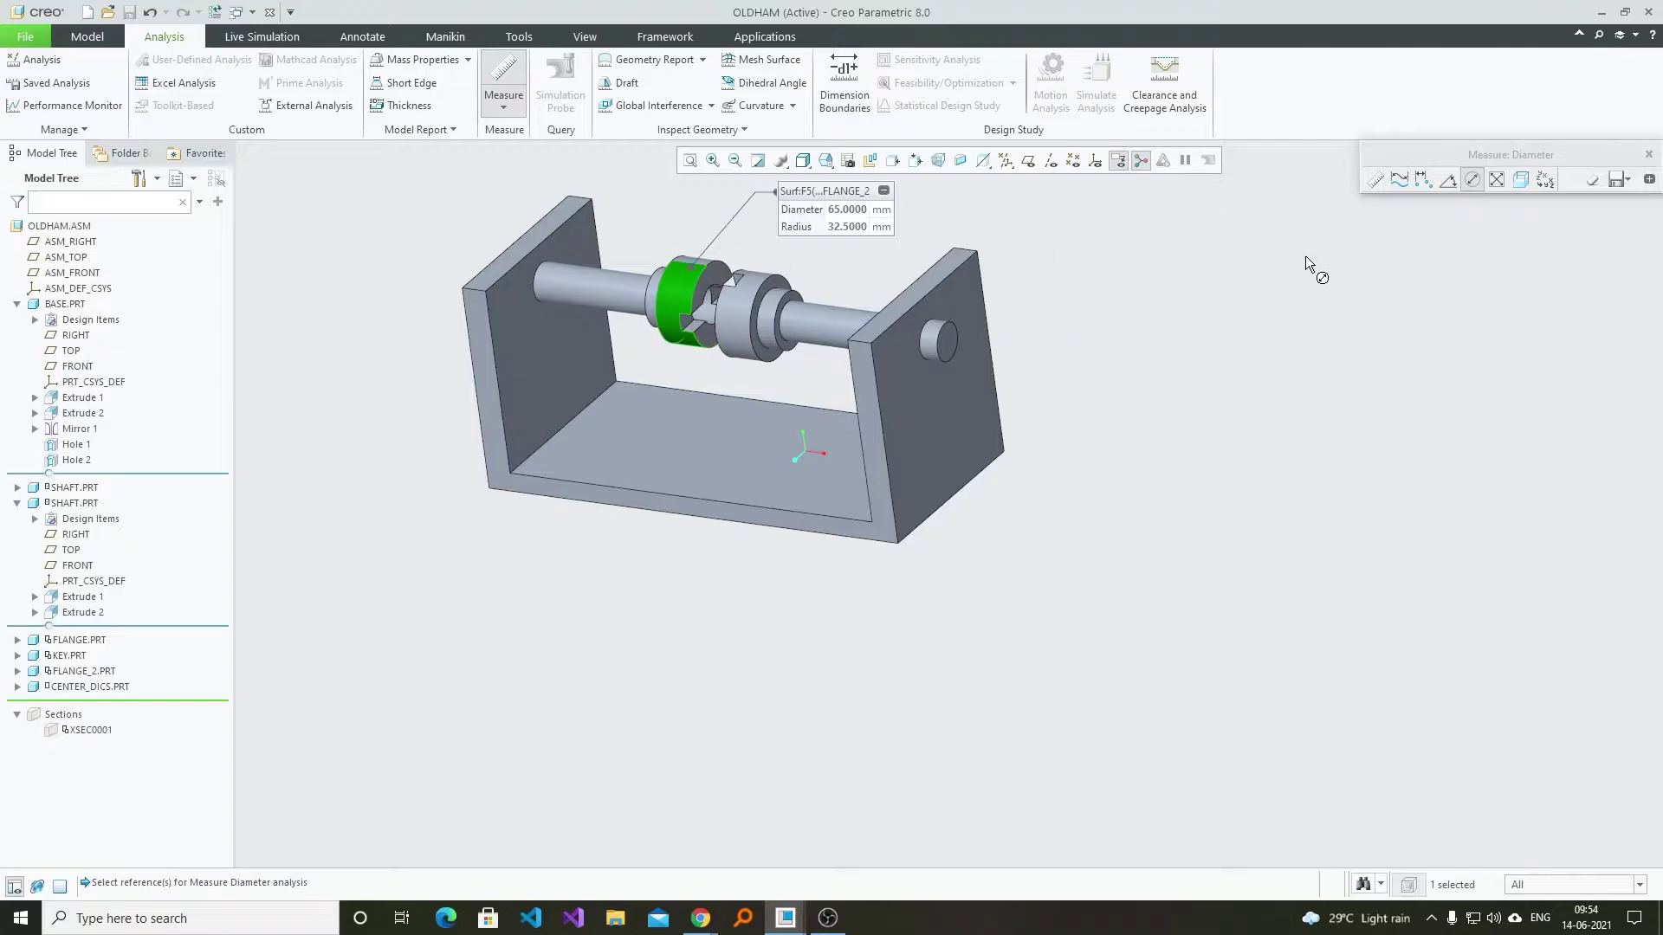
{"action": "left_click", "coordinate": [1645, 157]}
{"action": "scroll", "coordinate": [1111, 360], "scroll_direction": "up", "scroll_amount": 2}
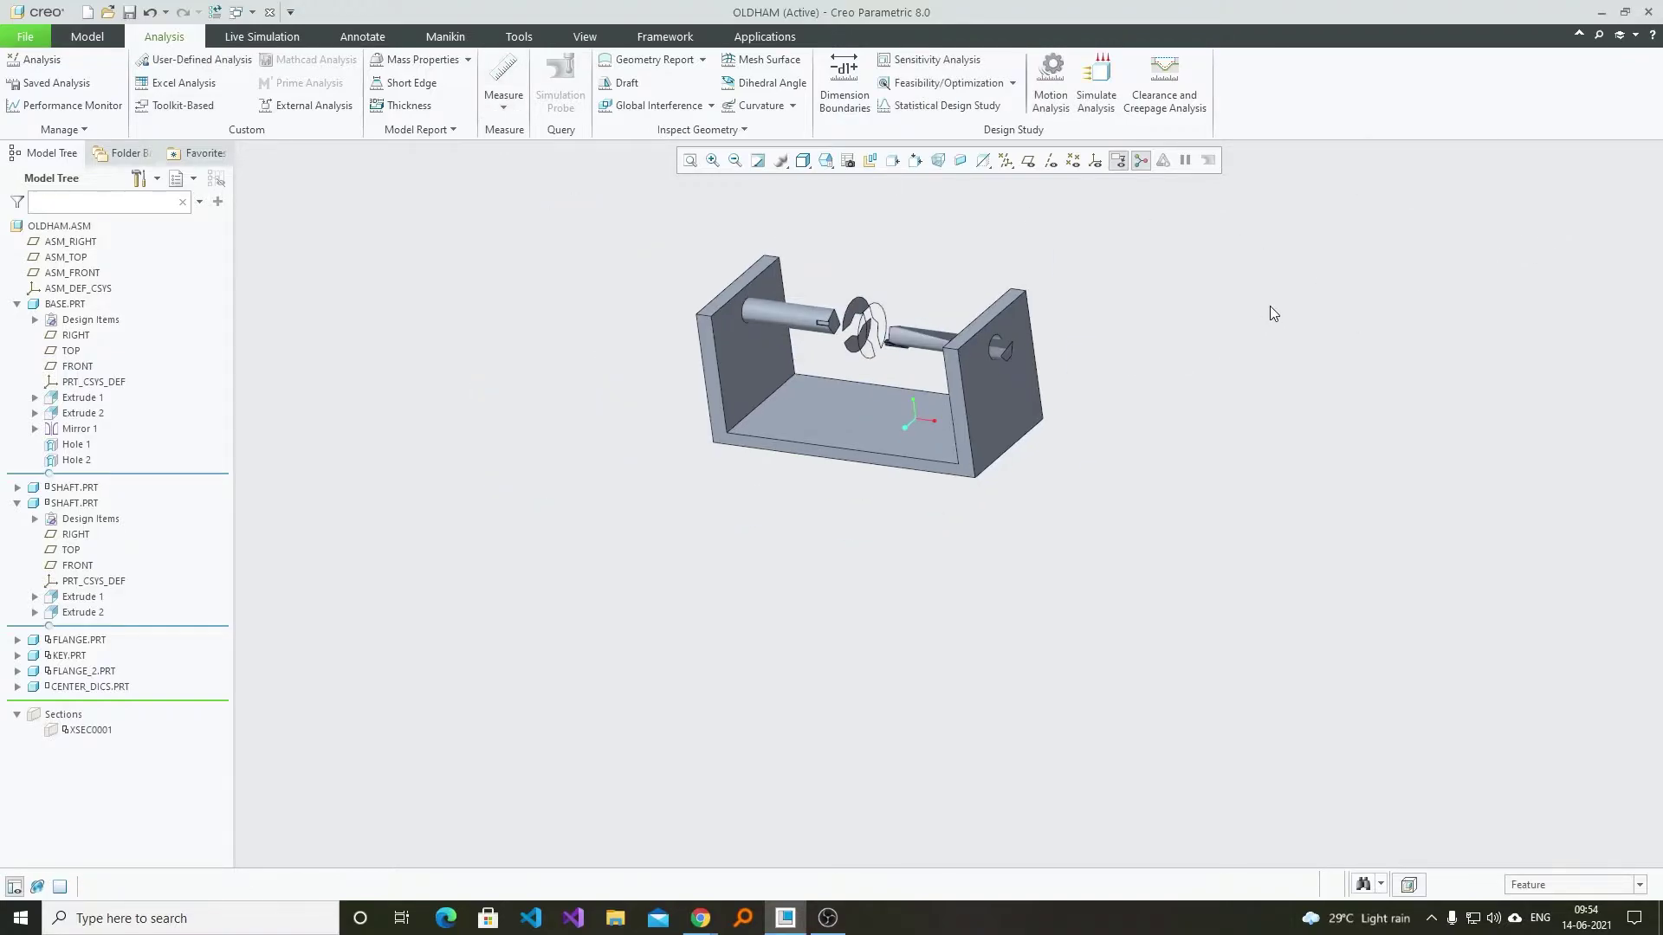
- Display the datum planes and activate the CENTER_DICS part for editing in the assembly
{"action": "left_click", "coordinate": [1030, 160]}
{"action": "left_click", "coordinate": [88, 36]}
{"action": "left_click", "coordinate": [102, 687]}
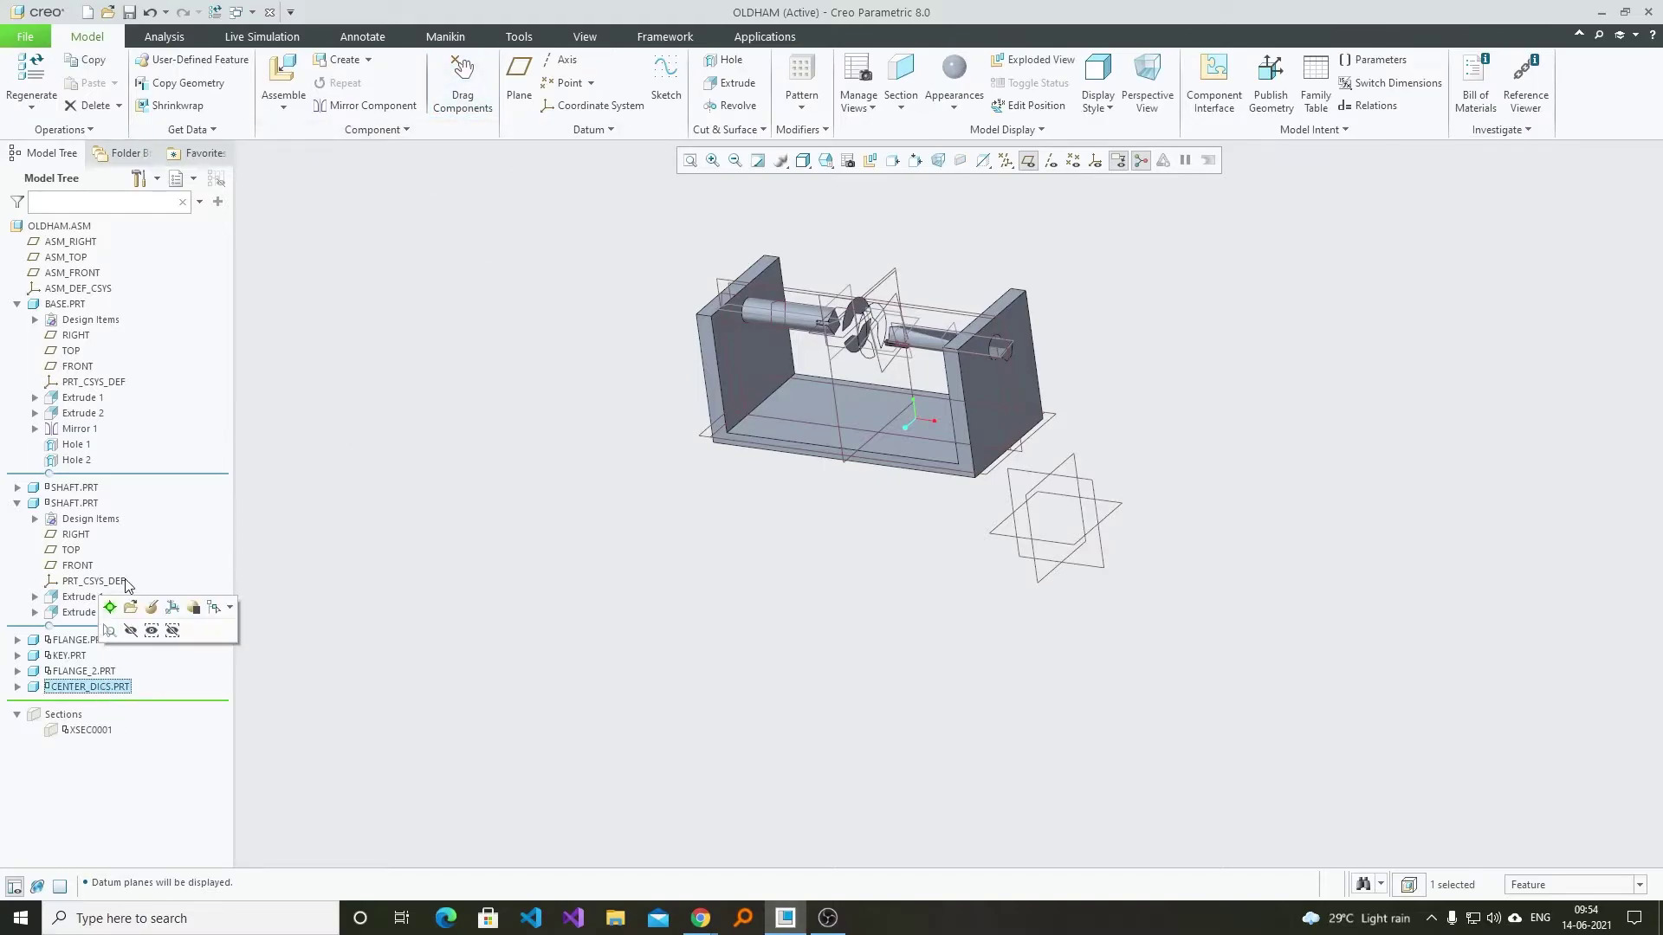
{"action": "left_click", "coordinate": [127, 606]}
- Start an Extrude on the part's datum plane perpendicular to the shafts and sketch an origin-centred circle about 34 mm in diameter
{"action": "left_click", "coordinate": [590, 91]}
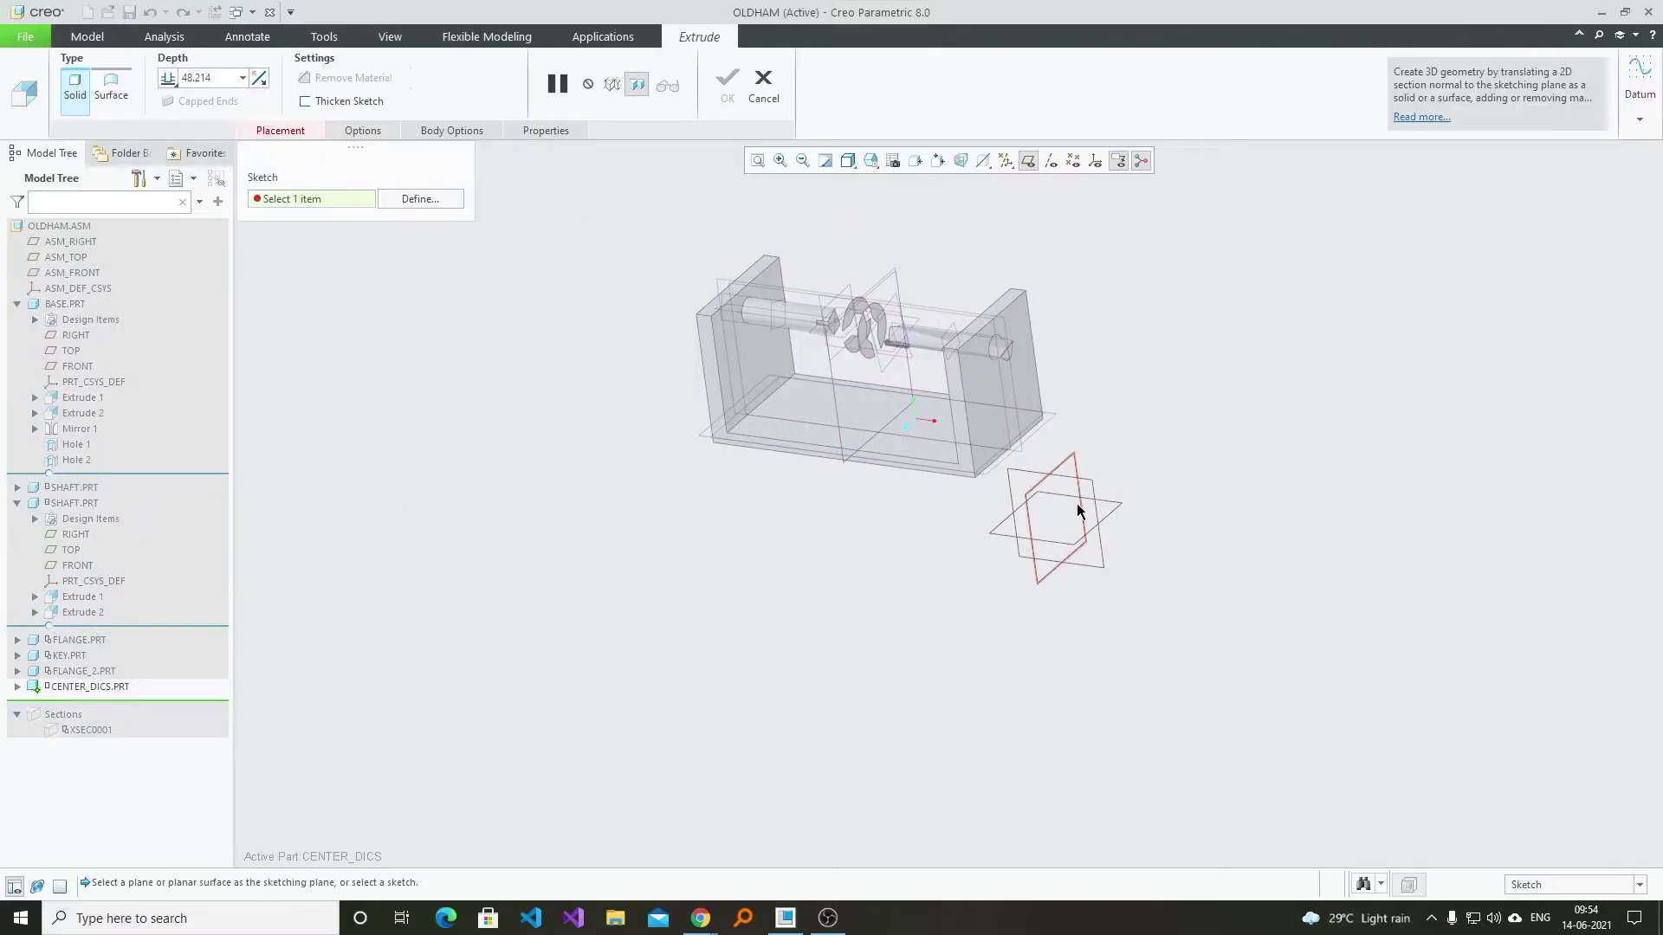
{"action": "left_click", "coordinate": [1029, 511]}
{"action": "left_click", "coordinate": [437, 105]}
{"action": "scroll", "coordinate": [724, 588], "scroll_direction": "down", "scroll_amount": 4}
{"action": "left_click", "coordinate": [839, 626]}
{"action": "middle_click", "coordinate": [925, 463]}
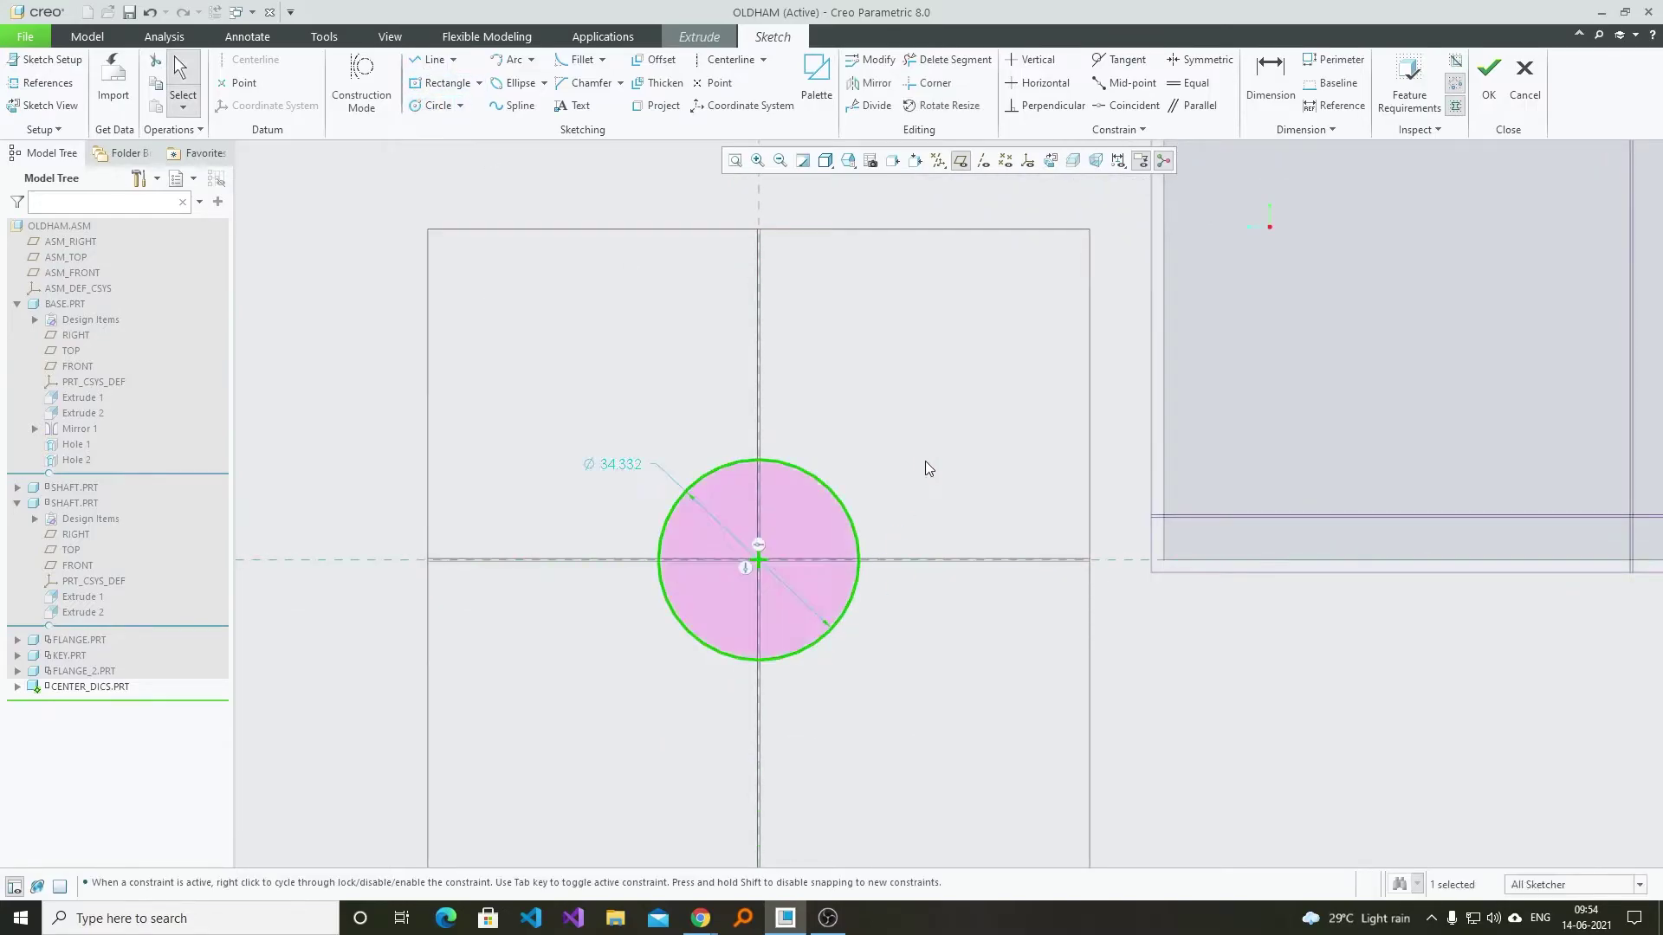
- Set the circle's diameter to 65 mm and finish the sketch
{"action": "double_click", "coordinate": [620, 459]}
{"action": "type", "text": "65"}
{"action": "key", "text": "Return"}
{"action": "left_click", "coordinate": [1488, 83]}
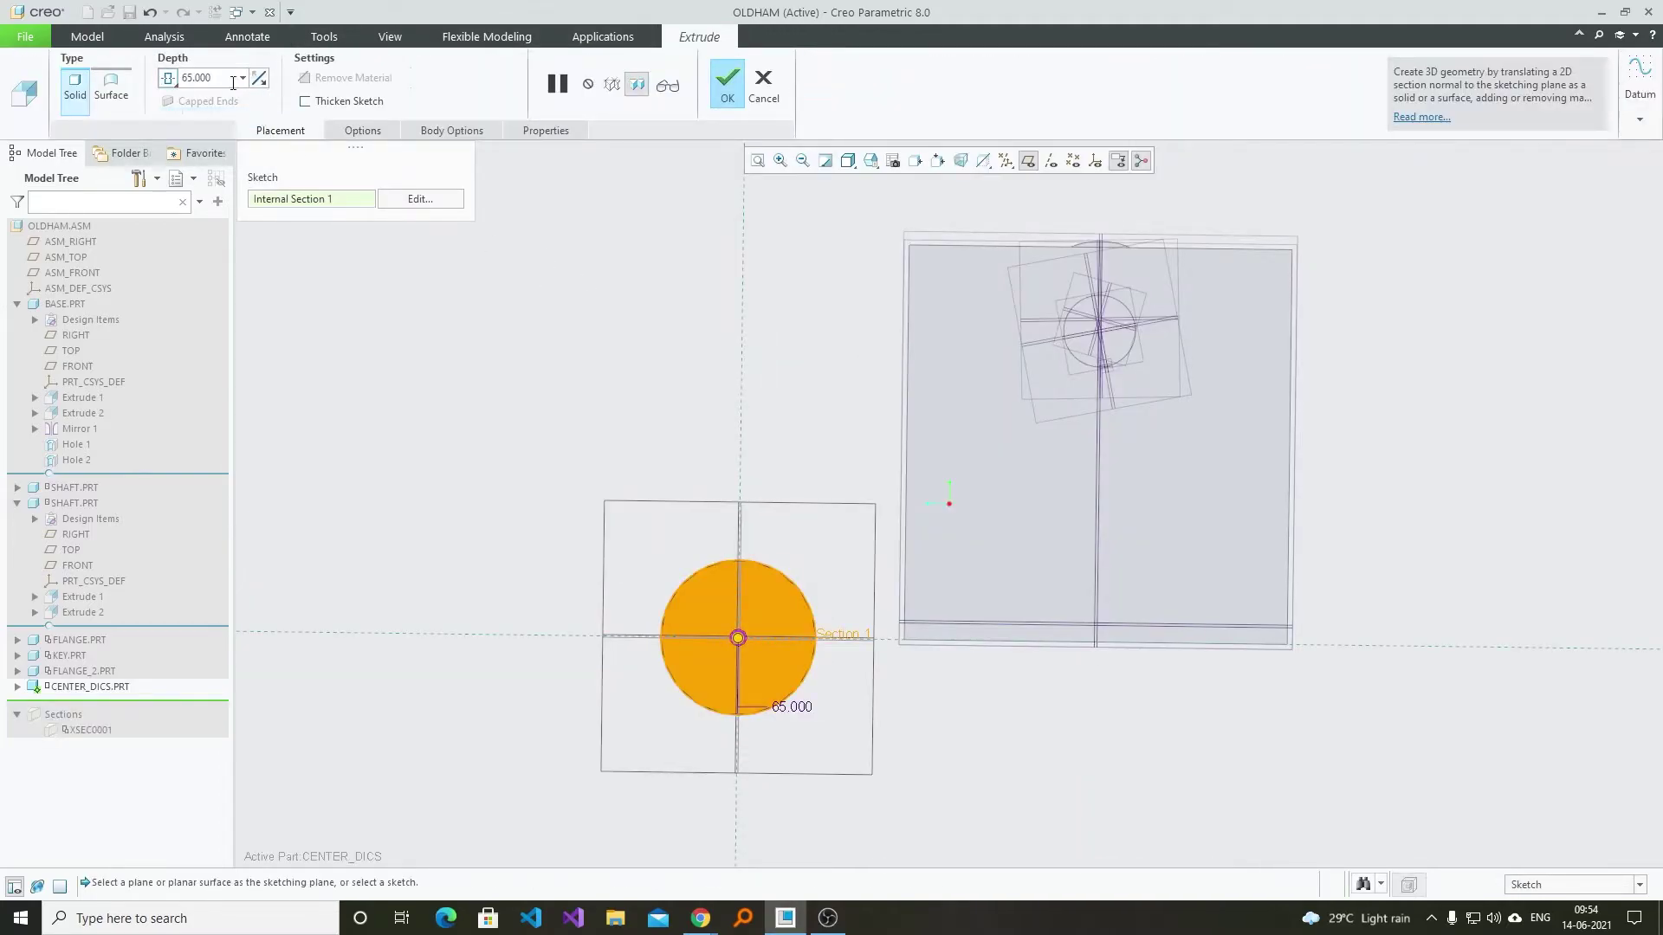
- Measure the distance between the flanges' facing end faces to find the disc's thickness
{"action": "scroll", "coordinate": [767, 509], "scroll_direction": "up", "scroll_amount": 1}
{"action": "scroll", "coordinate": [898, 304], "scroll_direction": "down", "scroll_amount": 1}
{"action": "middle_click_drag", "start_coordinate": [947, 375], "coordinate": [853, 370]}
{"action": "left_click", "coordinate": [182, 39]}
{"action": "left_click", "coordinate": [511, 112]}
{"action": "left_click", "coordinate": [538, 149]}
{"action": "scroll", "coordinate": [764, 361], "scroll_direction": "down", "scroll_amount": 3}
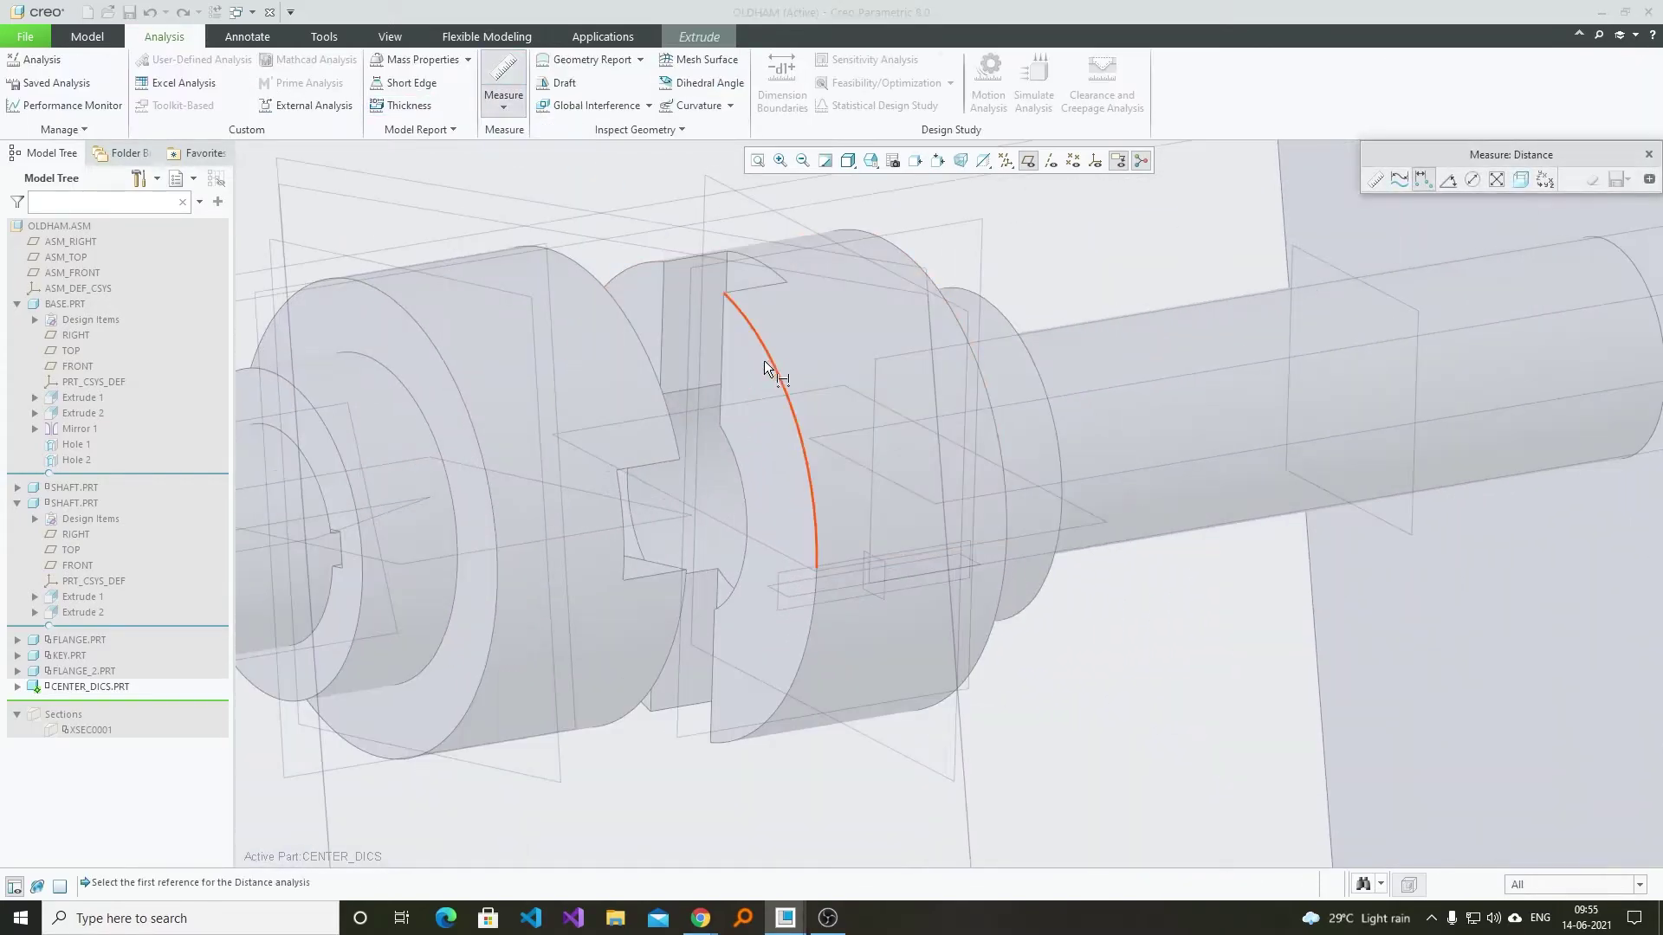
{"action": "left_click", "coordinate": [762, 362]}
{"action": "scroll", "coordinate": [1067, 386], "scroll_direction": "up", "scroll_amount": 3}
{"action": "middle_click_drag", "start_coordinate": [1067, 386], "coordinate": [1053, 395]}
{"action": "scroll", "coordinate": [1030, 395], "scroll_direction": "down", "scroll_amount": 3}
{"action": "left_click", "coordinate": [975, 316]}
{"action": "scroll", "coordinate": [975, 315], "scroll_direction": "up", "scroll_amount": 3}
{"action": "middle_click_drag", "start_coordinate": [1273, 185], "coordinate": [870, 236]}
{"action": "scroll", "coordinate": [870, 236], "scroll_direction": "down", "scroll_amount": 2}
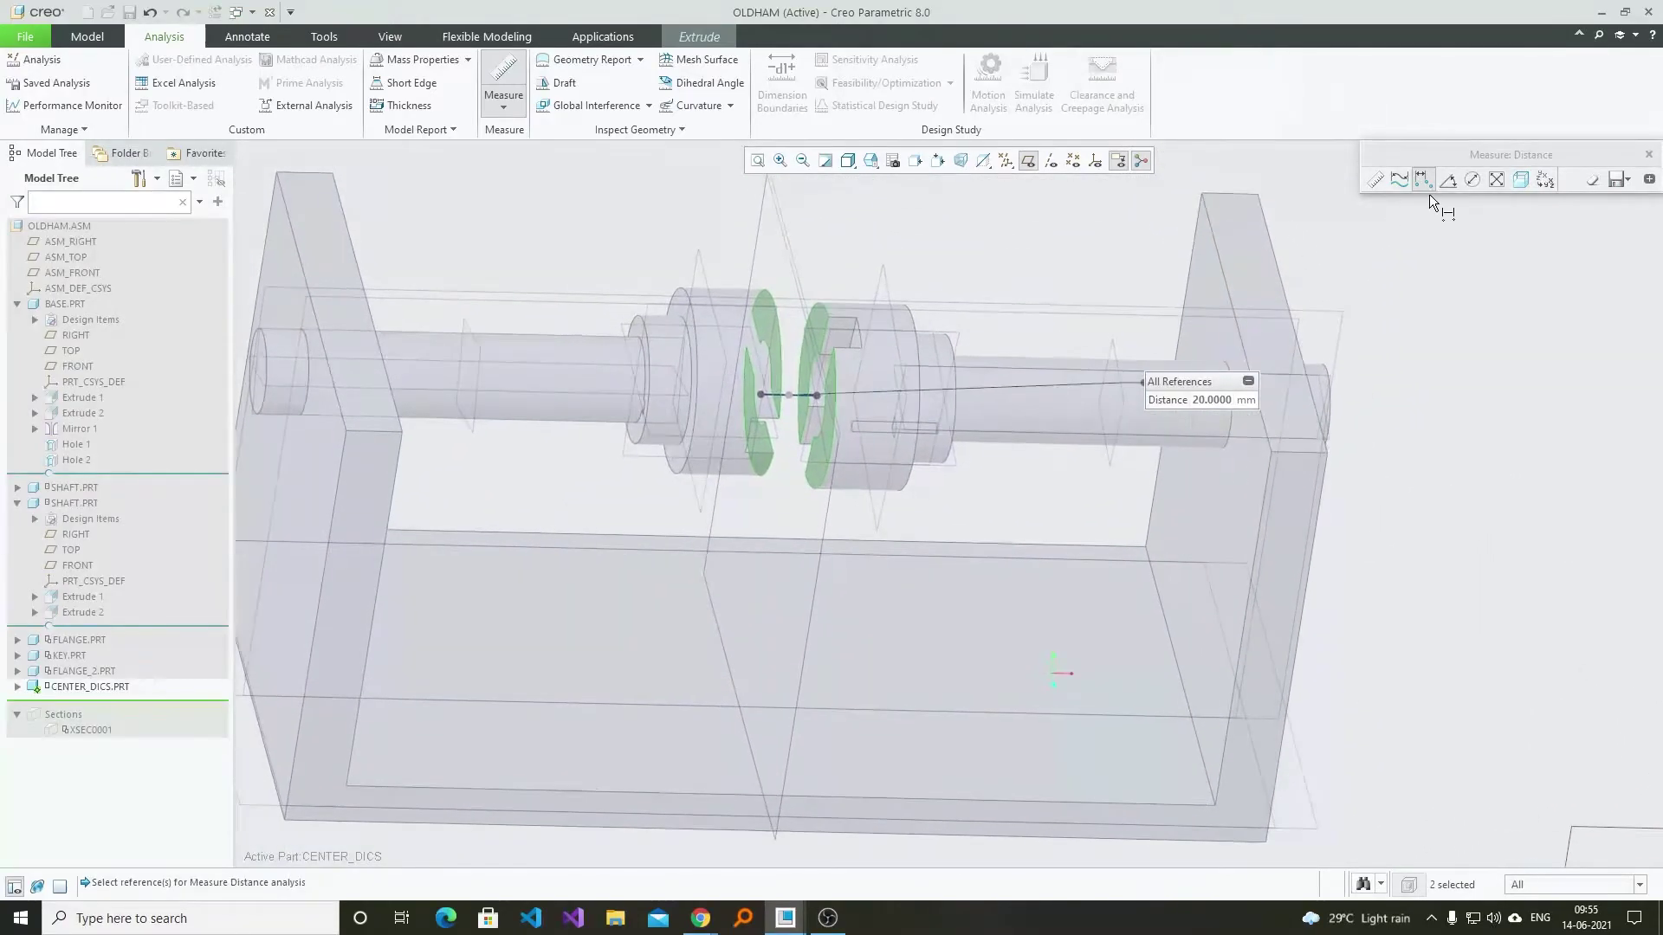
- Measure the length of the flange slot's depth edge and end the measurement
{"action": "left_click", "coordinate": [1399, 180]}
{"action": "scroll", "coordinate": [856, 339], "scroll_direction": "up", "scroll_amount": 5}
{"action": "left_click", "coordinate": [857, 334]}
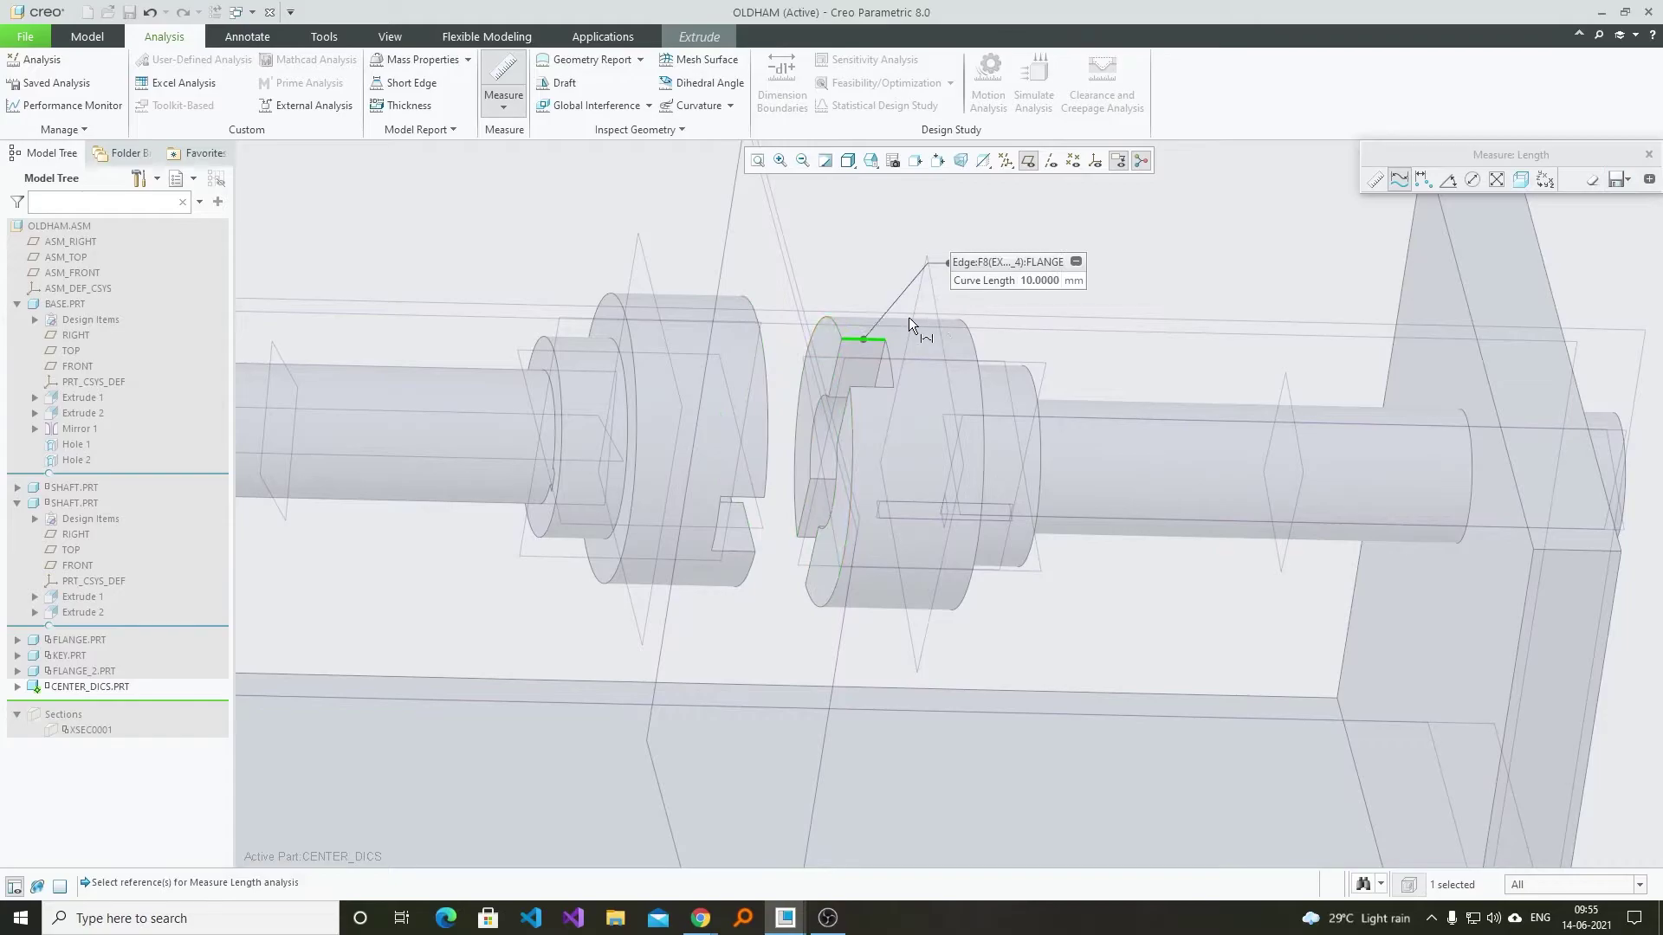
{"action": "scroll", "coordinate": [908, 317], "scroll_direction": "down", "scroll_amount": 5}
{"action": "left_click", "coordinate": [1648, 155]}
- Set the disc's symmetric extrusion depth to 20 mm and complete the Extrude
{"action": "scroll", "coordinate": [1033, 277], "scroll_direction": "up", "scroll_amount": 5}
{"action": "middle_click_drag", "start_coordinate": [1095, 355], "coordinate": [1338, 454]}
{"action": "middle_click_drag", "start_coordinate": [795, 331], "coordinate": [764, 455]}
{"action": "left_click", "coordinate": [699, 37]}
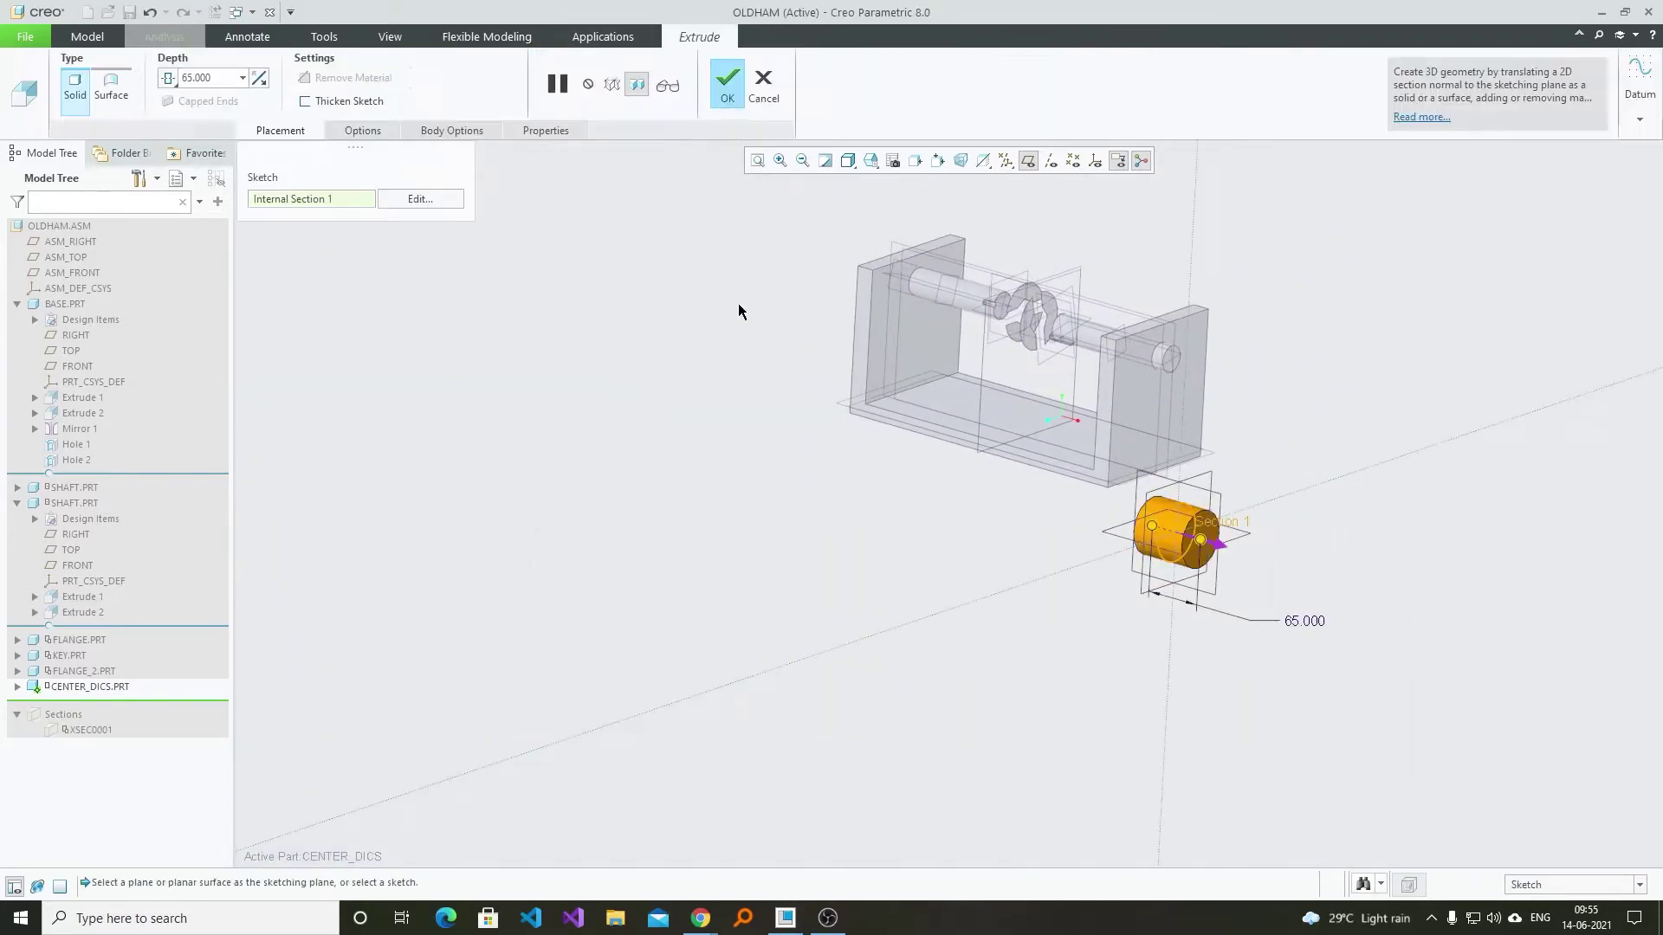
{"action": "type", "text": "20"}
{"action": "key", "text": "Return"}
{"action": "left_click", "coordinate": [728, 95]}
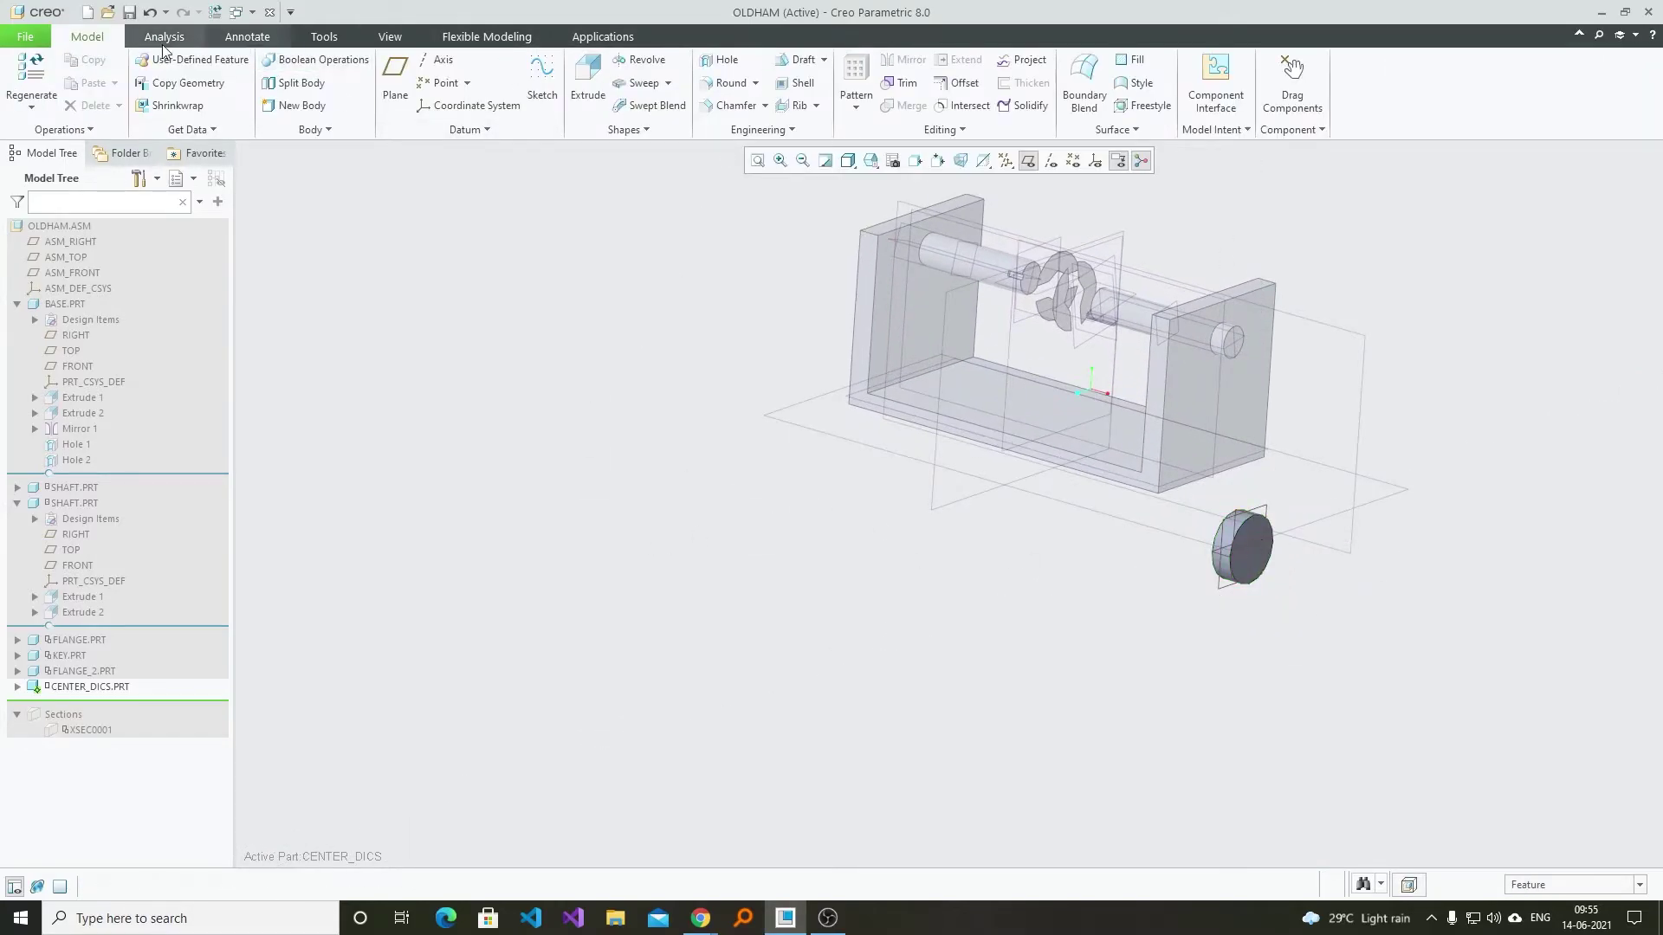
- Start an Extrude on the disc's end face, sketch a rectangle about 77 mm tall centred on the disc, and set its width to 15 mm
{"action": "left_click", "coordinate": [587, 82]}
{"action": "scroll", "coordinate": [1279, 553], "scroll_direction": "up", "scroll_amount": 3}
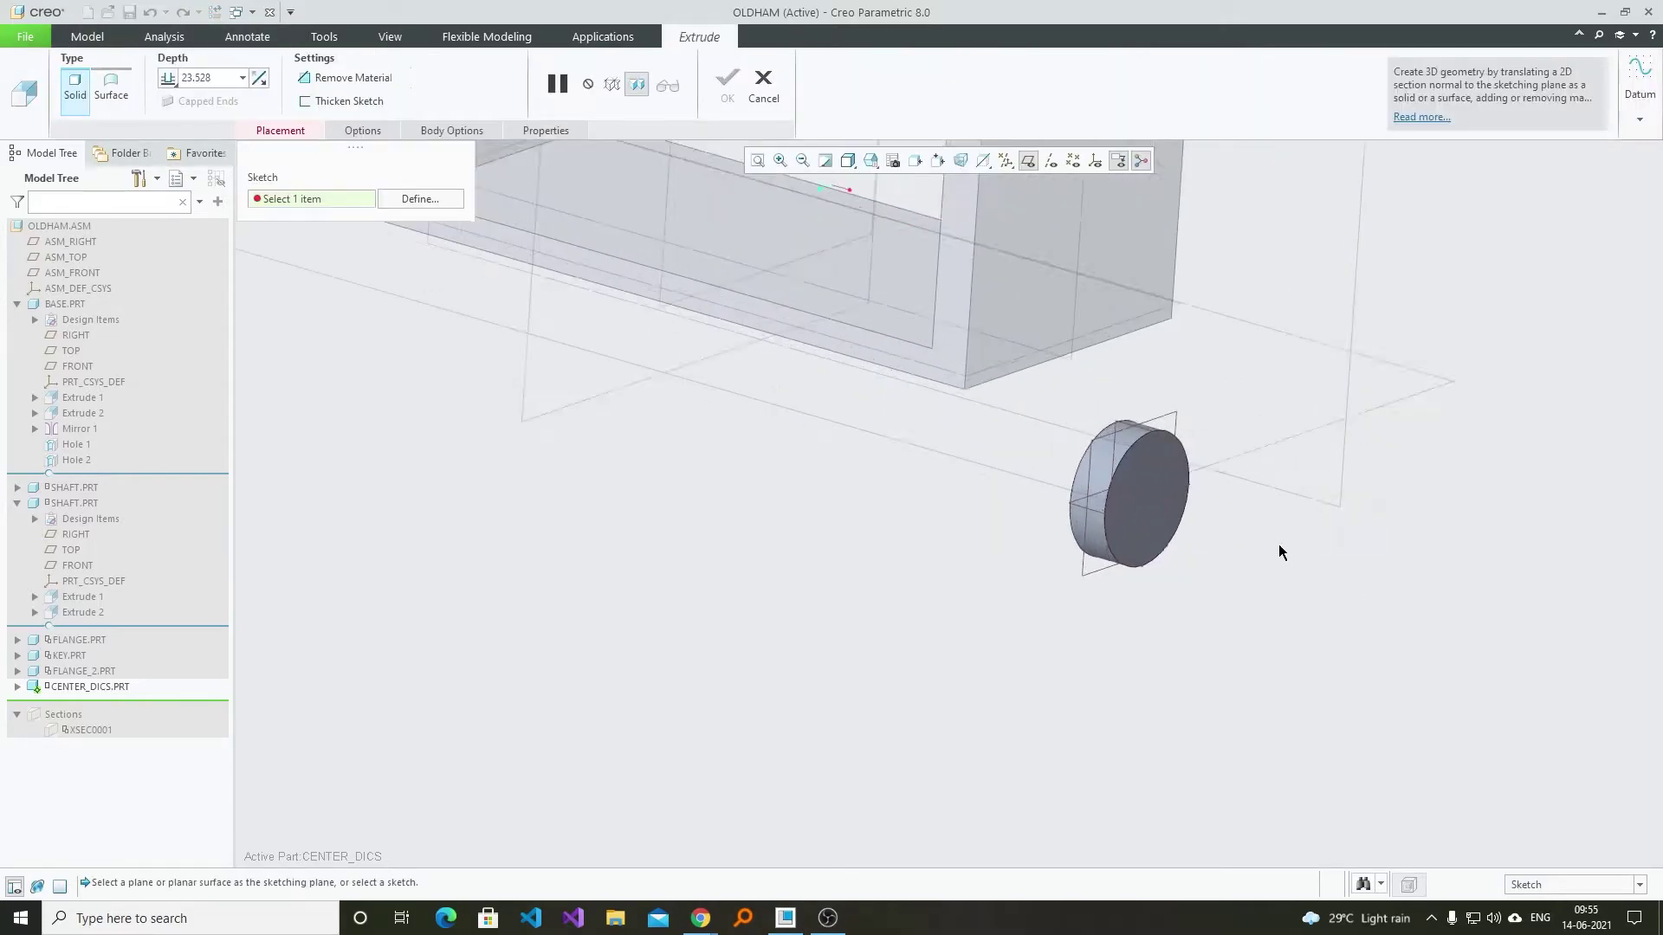
{"action": "left_click", "coordinate": [1105, 517]}
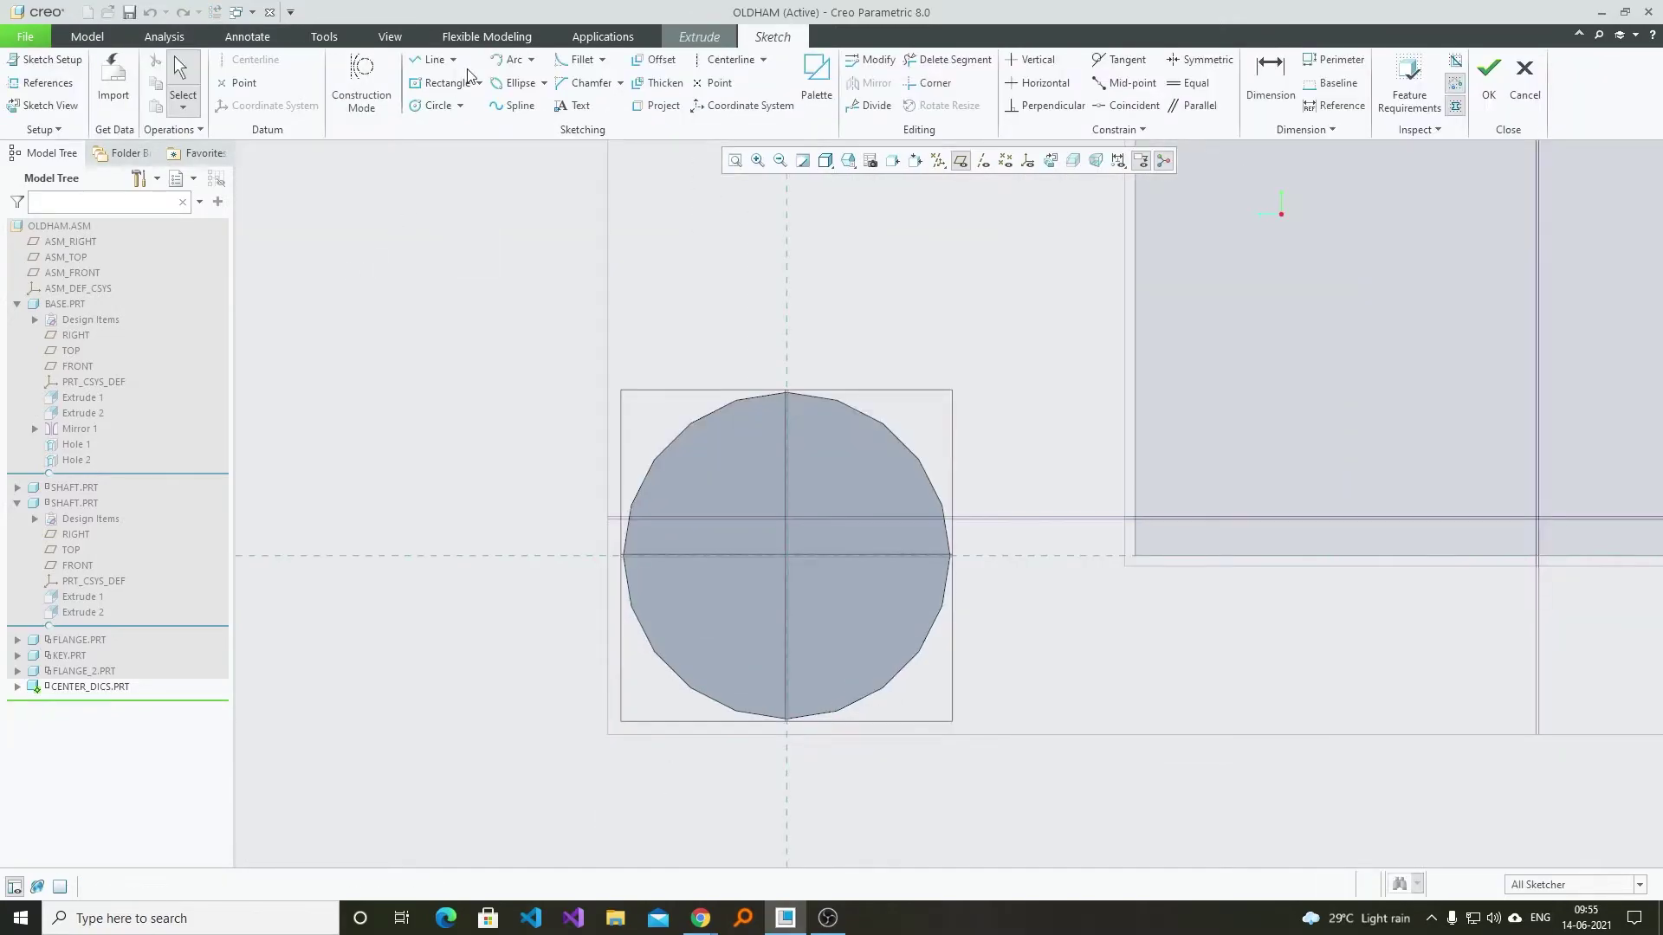
{"action": "left_click", "coordinate": [466, 82]}
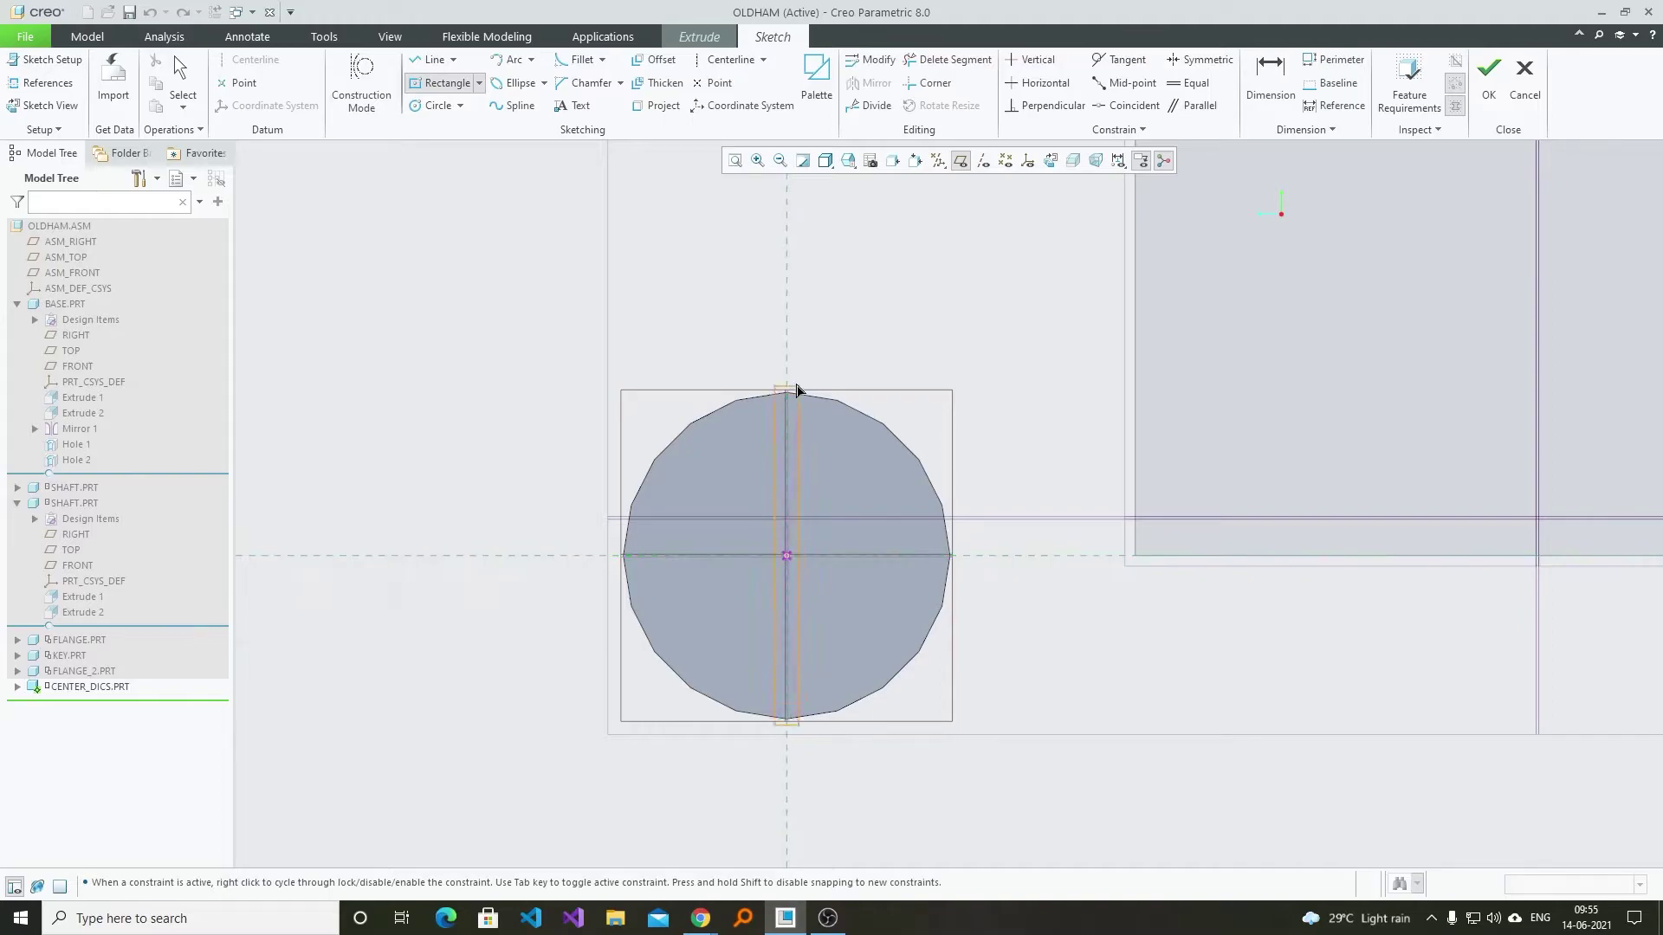
{"action": "left_click", "coordinate": [735, 367]}
{"action": "middle_click", "coordinate": [838, 347]}
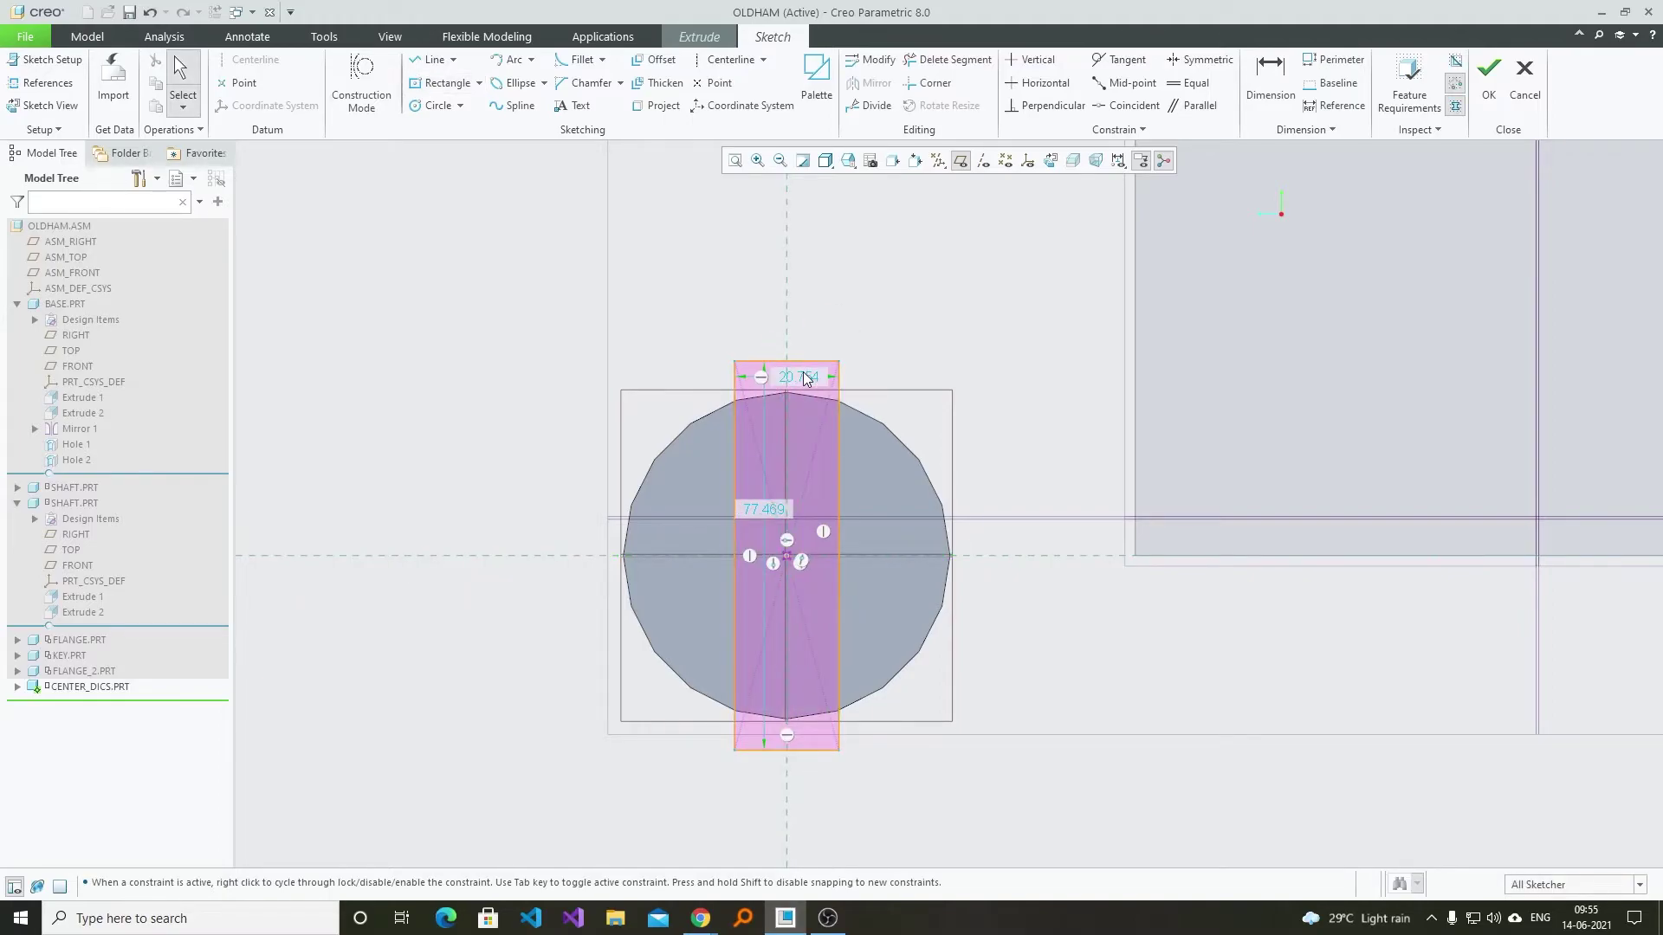
{"action": "type", "text": "5"}
{"action": "key", "text": "Return"}
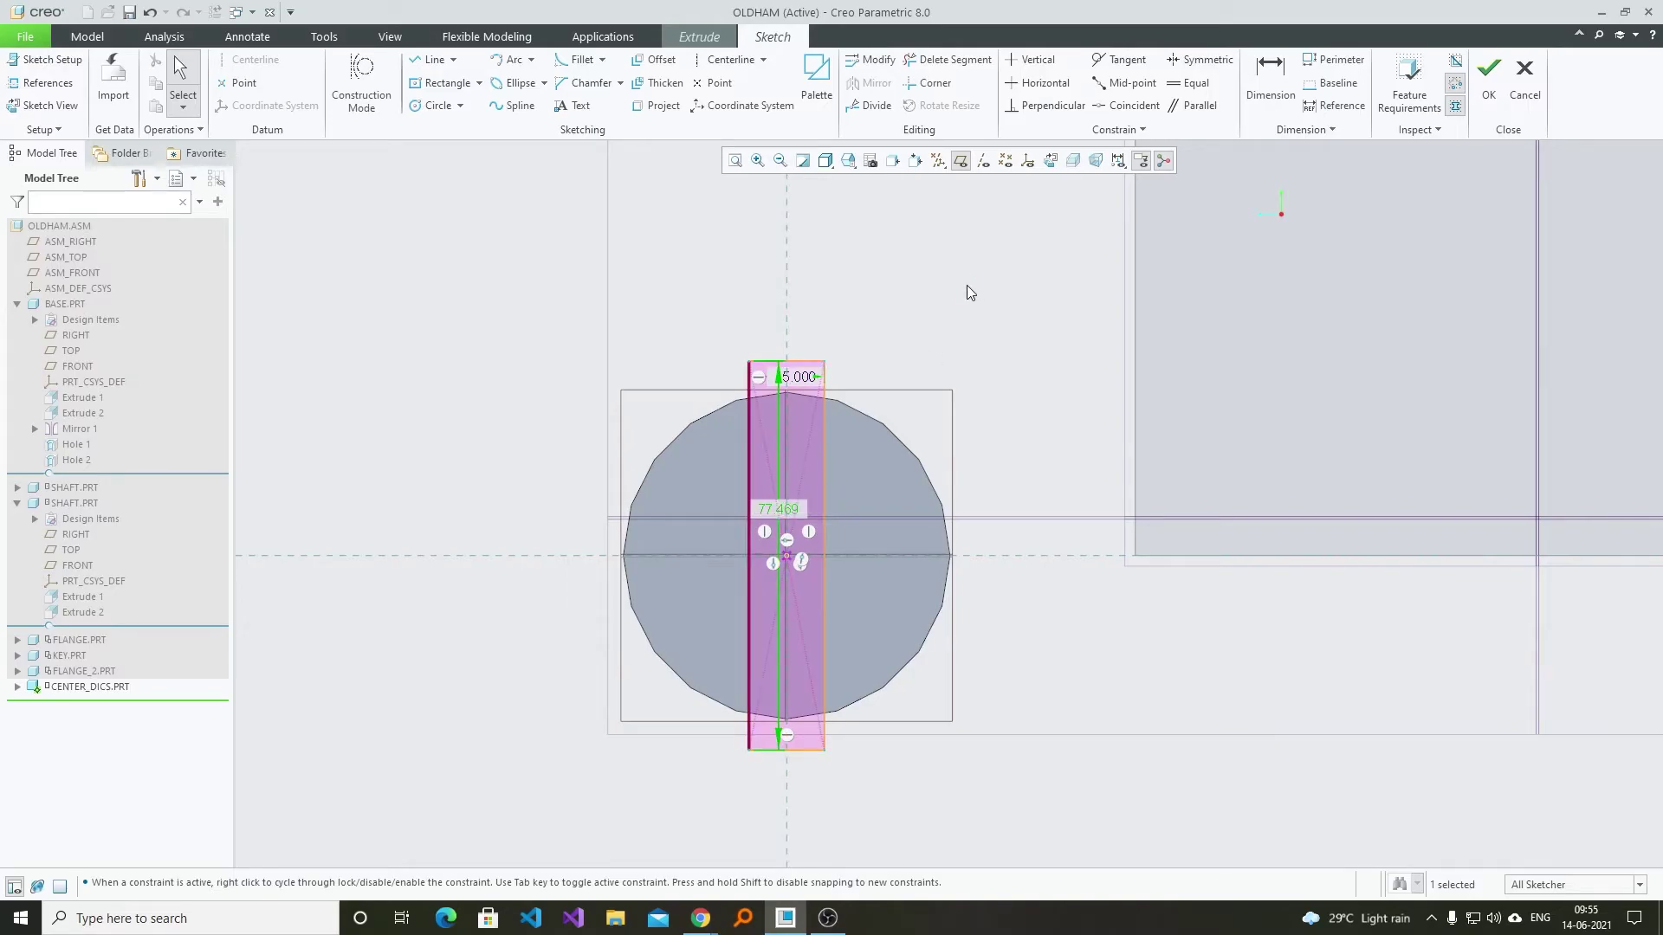
- Place a sketch point at the top of the disc's rim and make the rectangle's upper edge coincident with it
{"action": "left_click", "coordinate": [713, 82]}
{"action": "scroll", "coordinate": [756, 422], "scroll_direction": "down", "scroll_amount": 4}
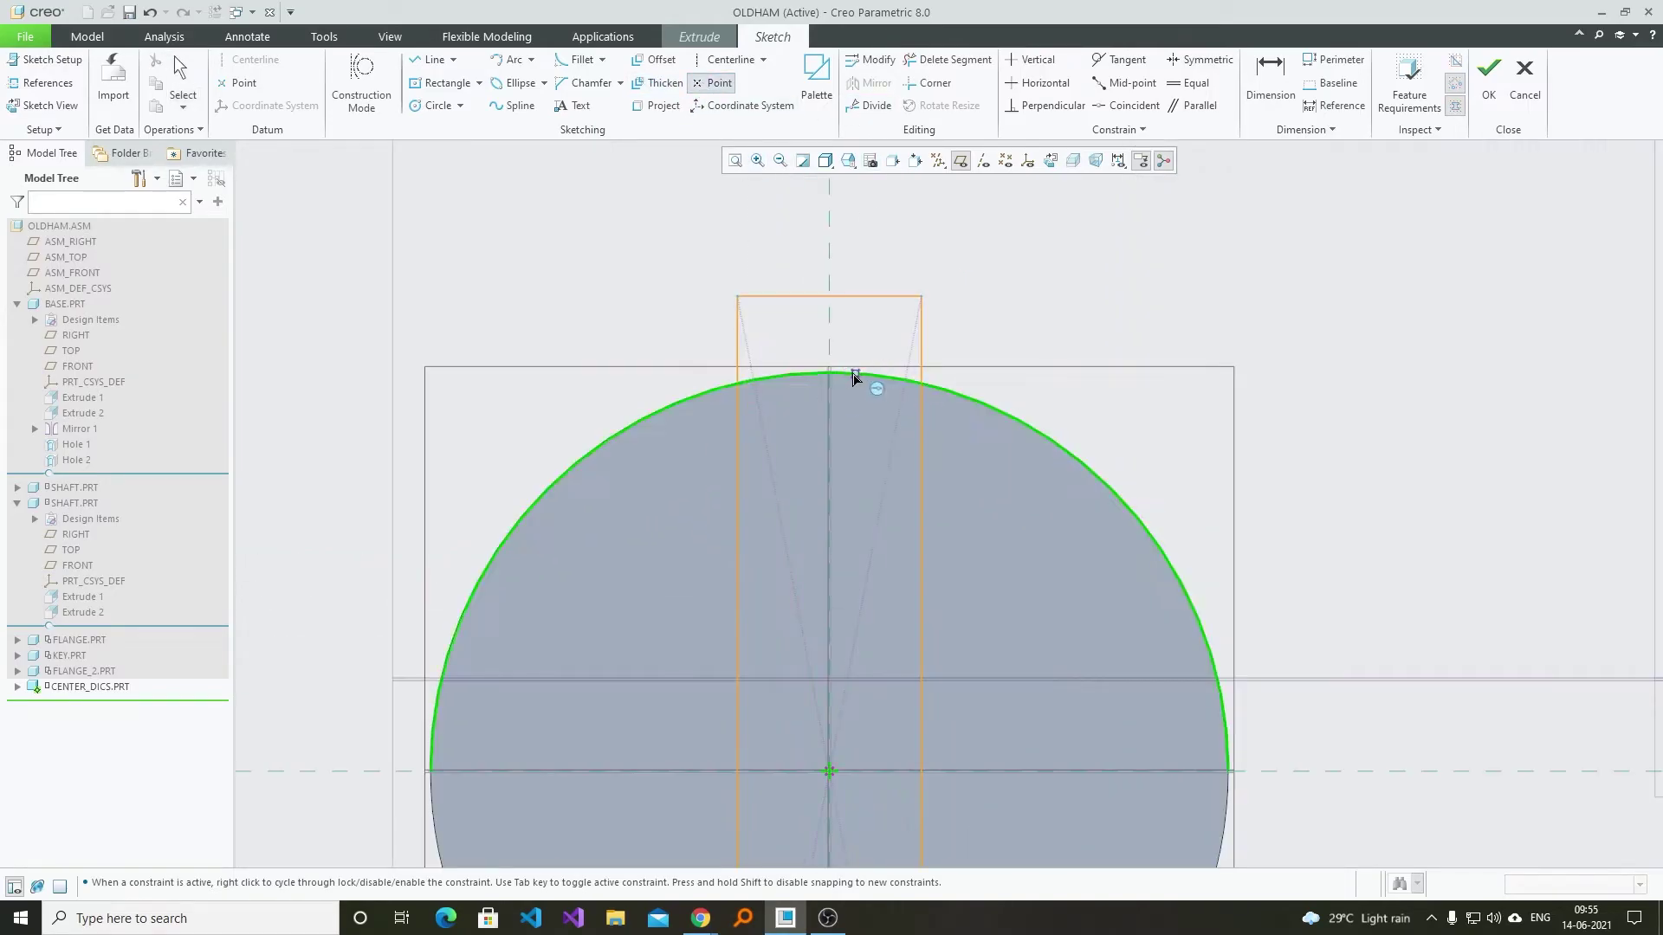
{"action": "left_click", "coordinate": [829, 374]}
{"action": "middle_click", "coordinate": [1006, 268]}
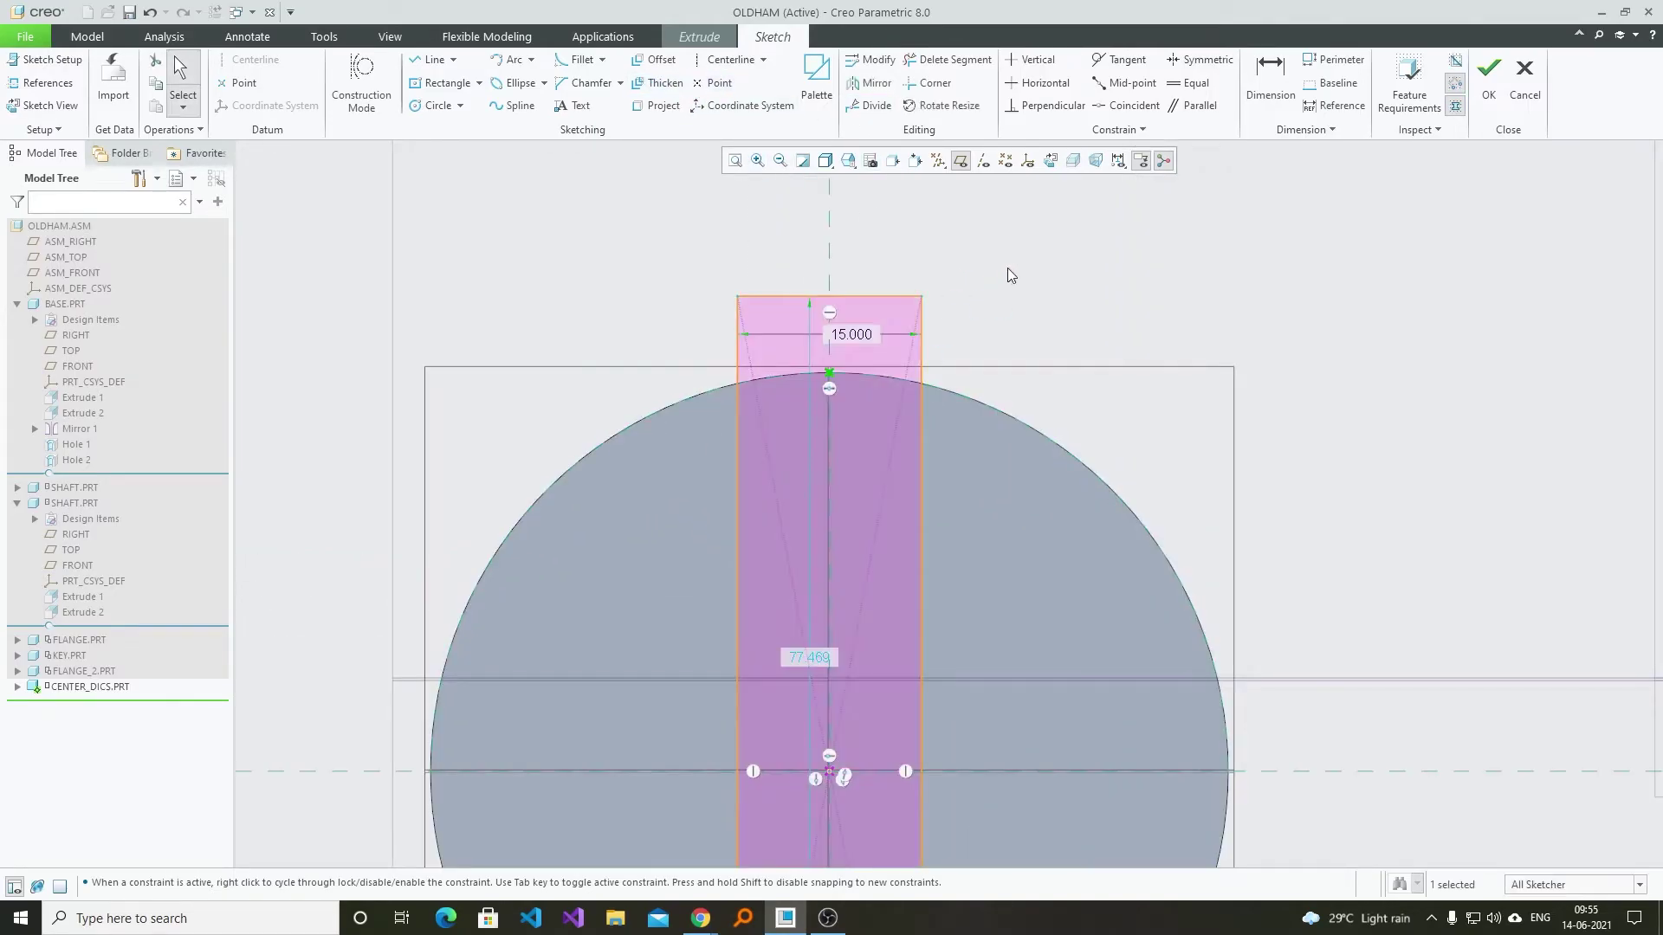
{"action": "left_click", "coordinate": [1126, 104]}
{"action": "left_click", "coordinate": [829, 375]}
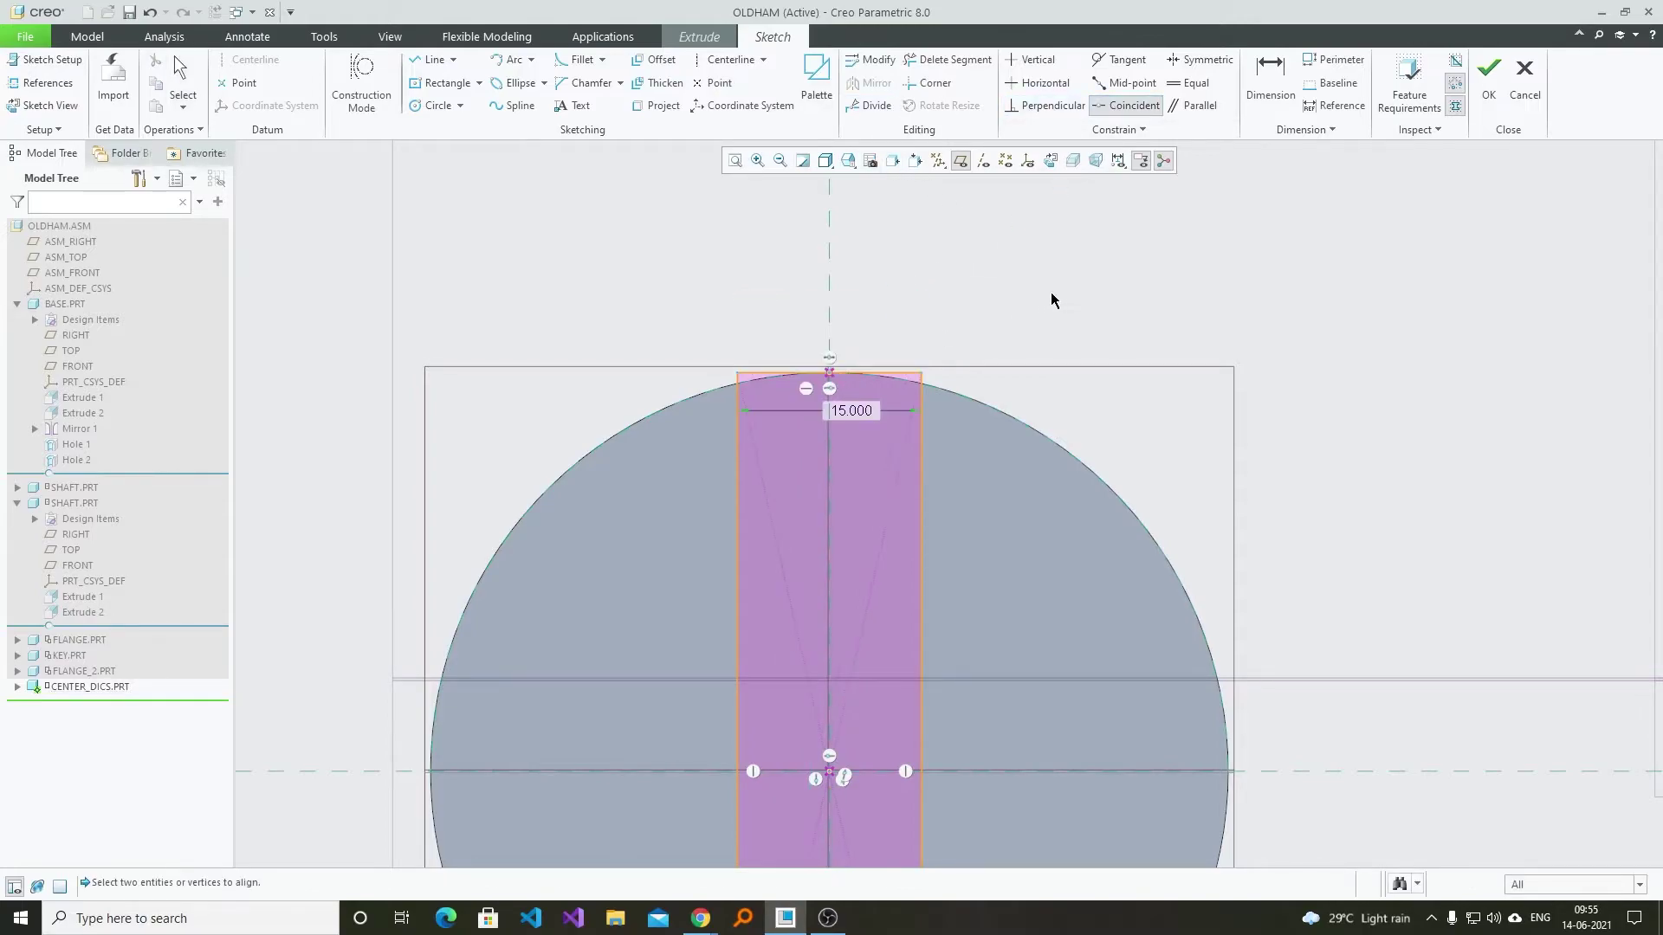
{"action": "middle_click", "coordinate": [1048, 301]}
- Project the disc's circular edges into the rectangle sketch
{"action": "left_click", "coordinate": [663, 105]}
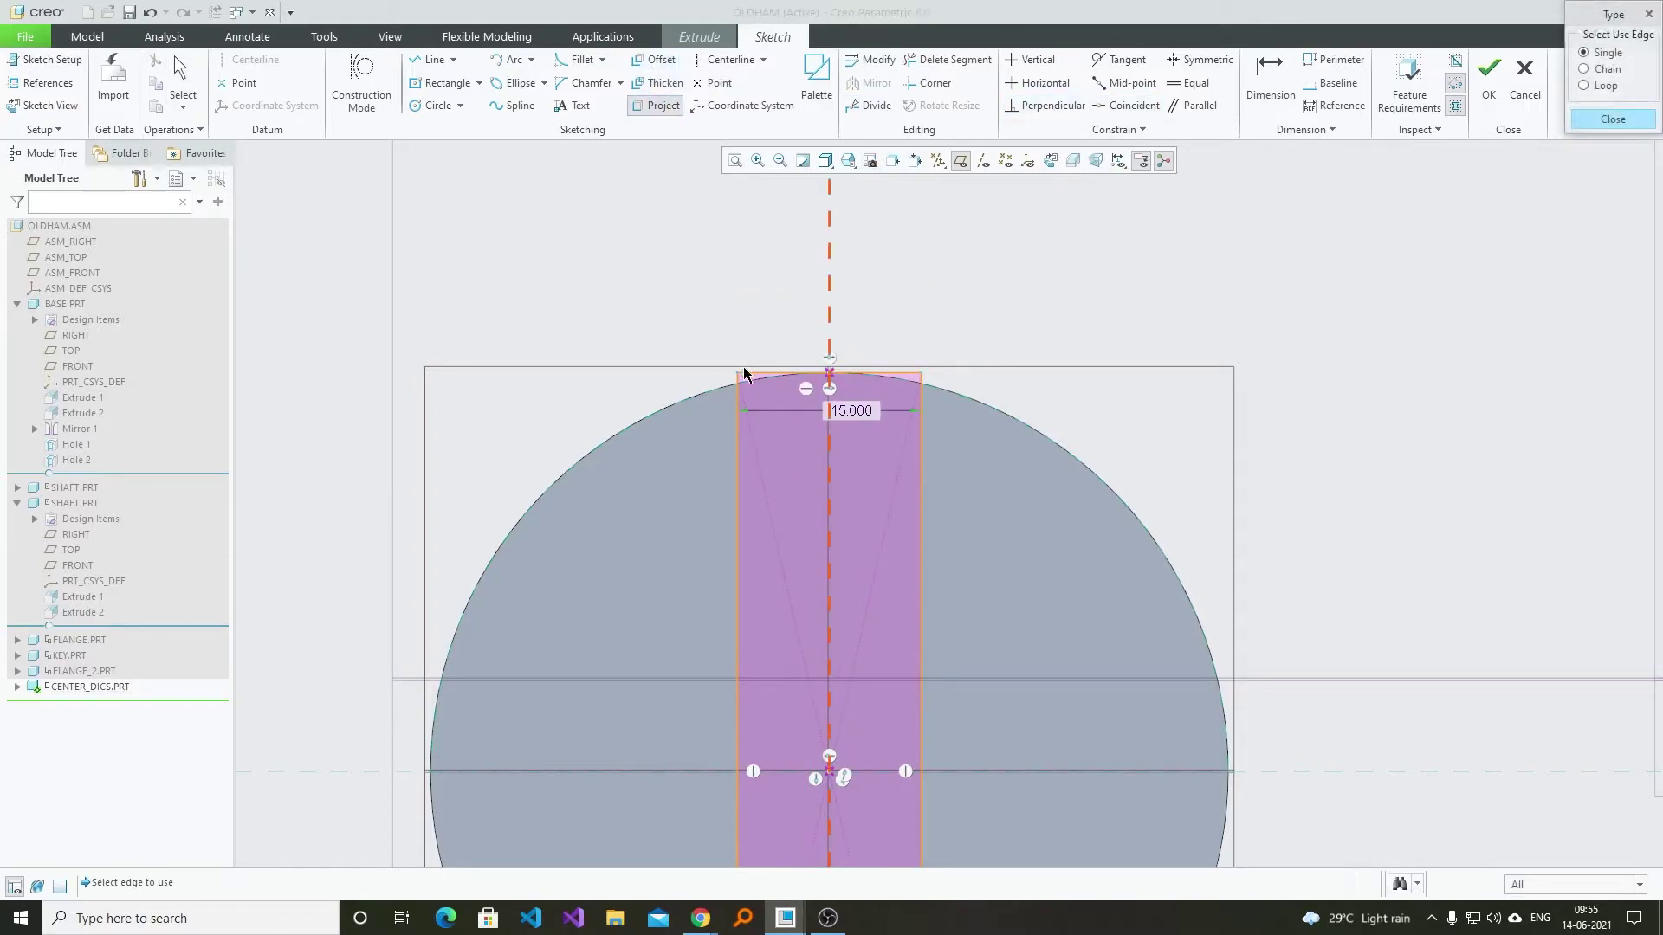
{"action": "scroll", "coordinate": [867, 621], "scroll_direction": "down", "scroll_amount": 3}
{"action": "scroll", "coordinate": [868, 622], "scroll_direction": "up", "scroll_amount": 3}
{"action": "scroll", "coordinate": [840, 632], "scroll_direction": "down", "scroll_amount": 5}
{"action": "left_click", "coordinate": [1631, 120]}
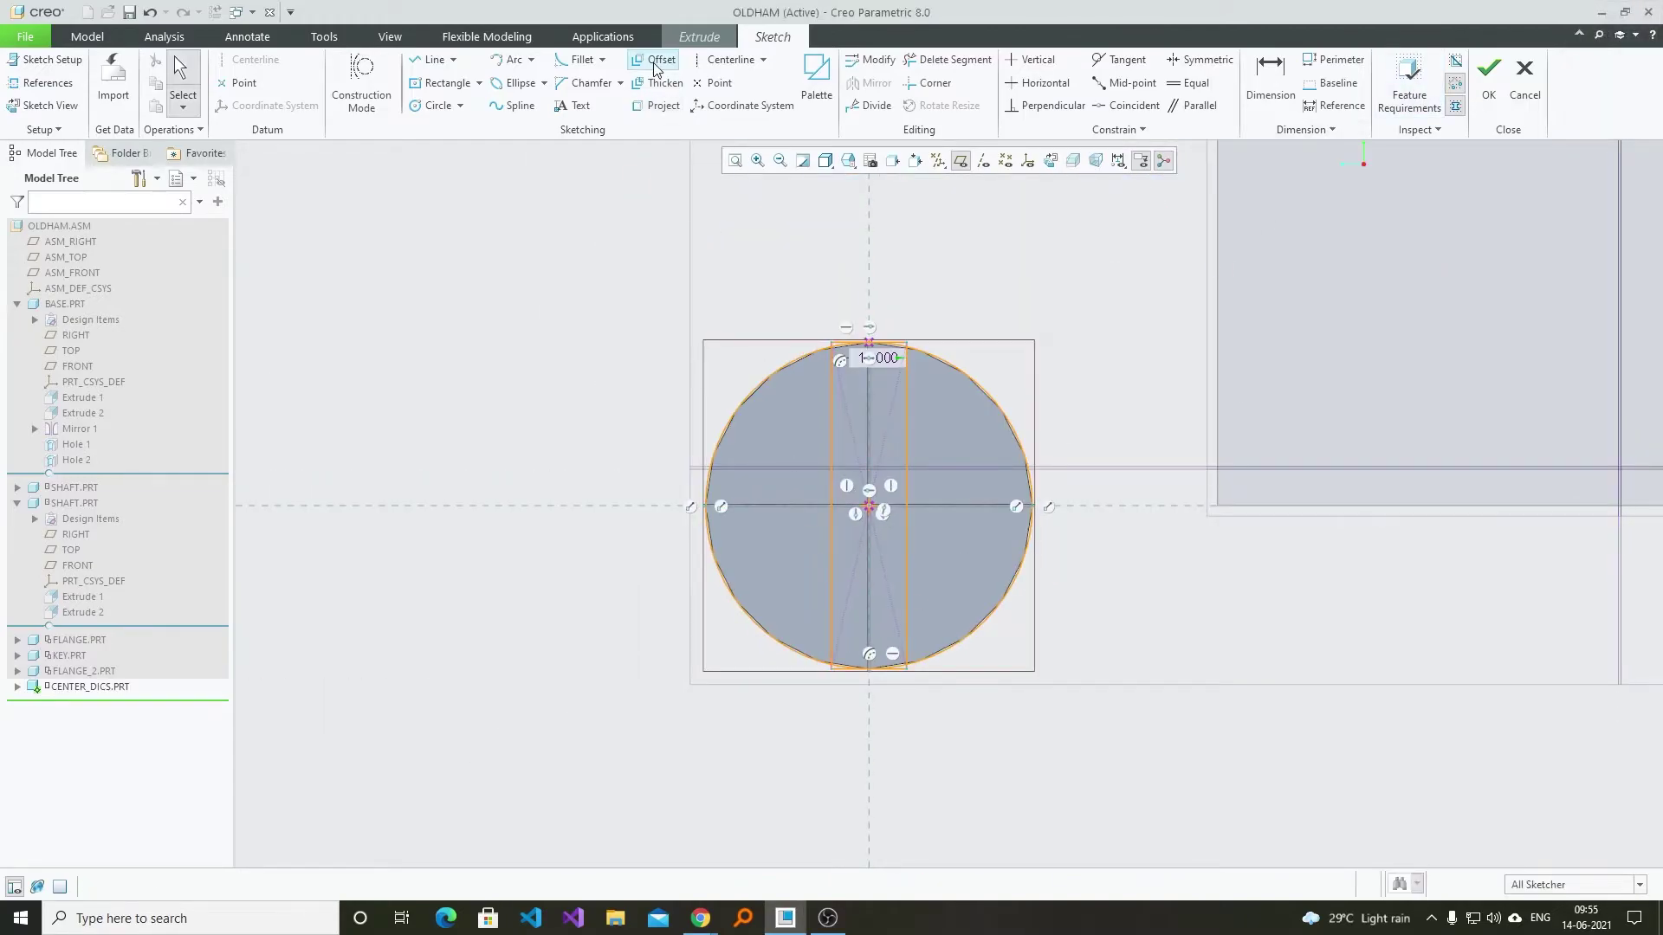
- Trim the rectangle's short edges and the outer circle arcs to leave a tongue profile with curved ends, and finish the sketch
{"action": "left_click", "coordinate": [915, 61]}
{"action": "scroll", "coordinate": [859, 335], "scroll_direction": "up", "scroll_amount": 3}
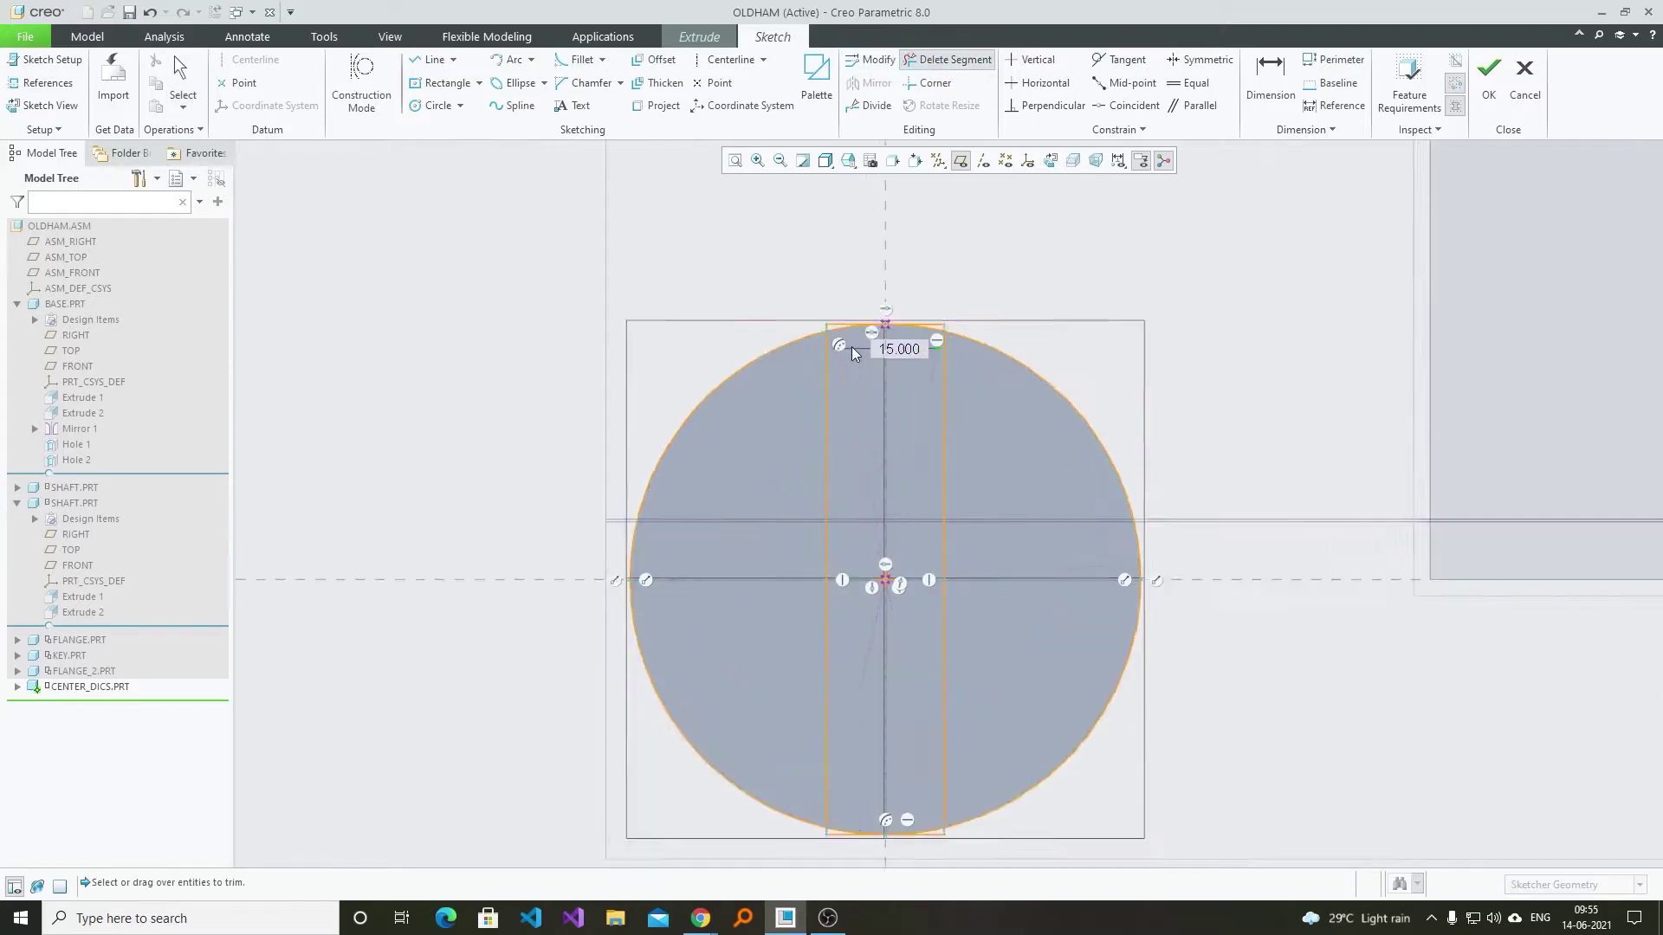
{"action": "scroll", "coordinate": [1189, 239], "scroll_direction": "down", "scroll_amount": 3}
{"action": "scroll", "coordinate": [1247, 616], "scroll_direction": "up", "scroll_amount": 3}
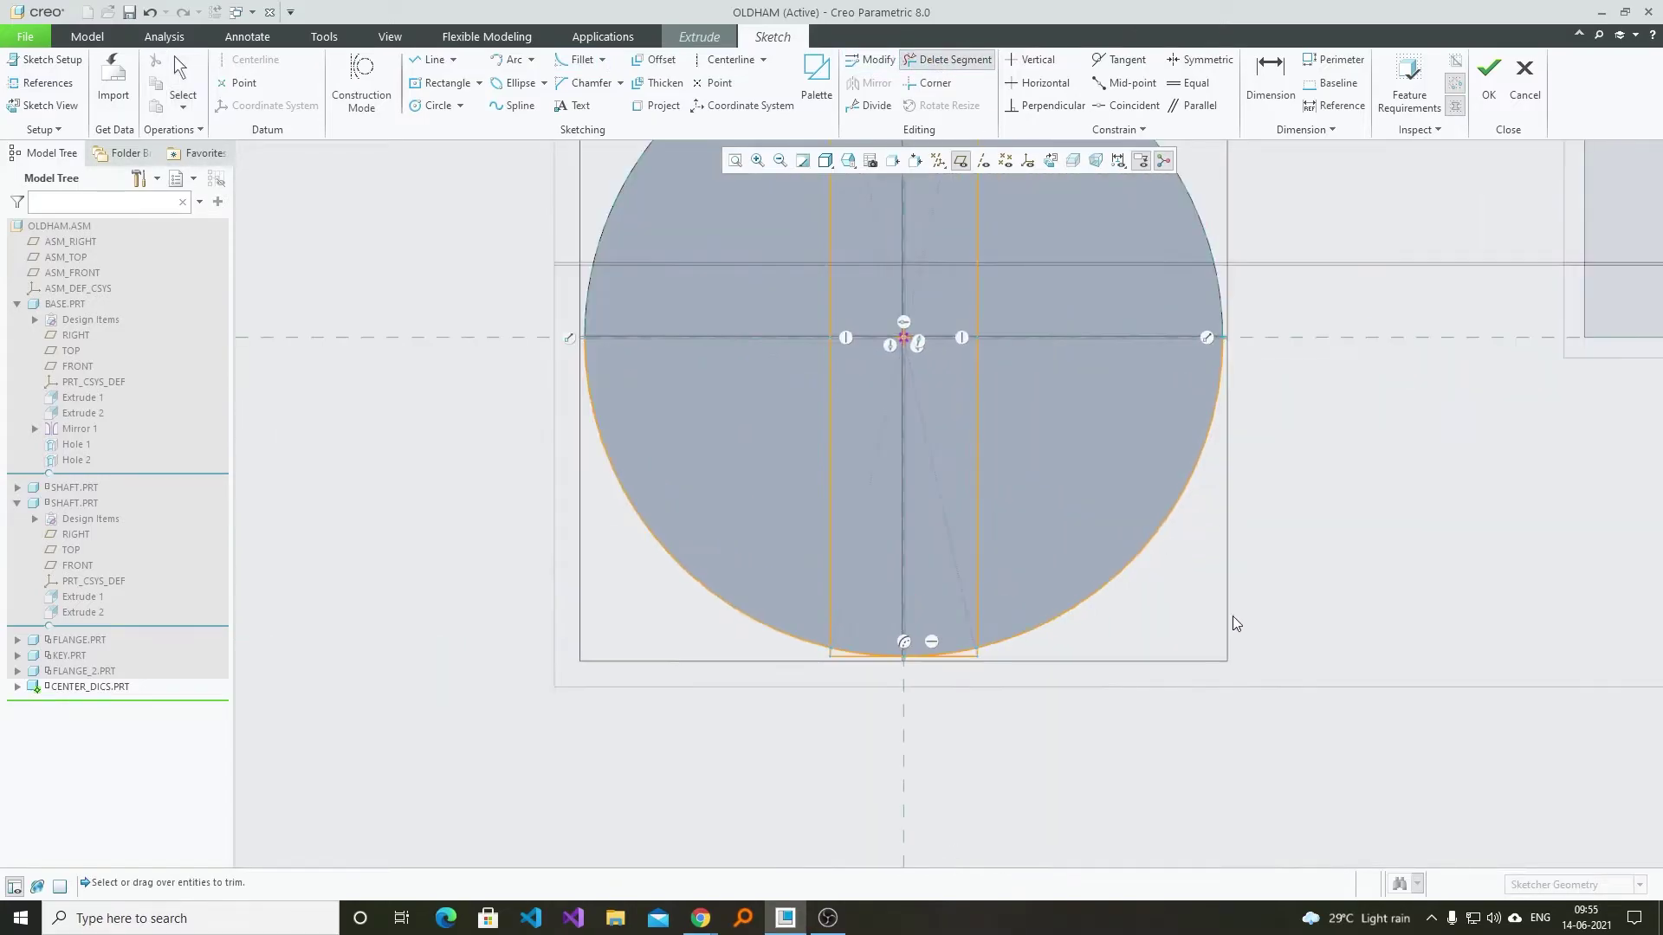
{"action": "scroll", "coordinate": [990, 688], "scroll_direction": "up", "scroll_amount": 6}
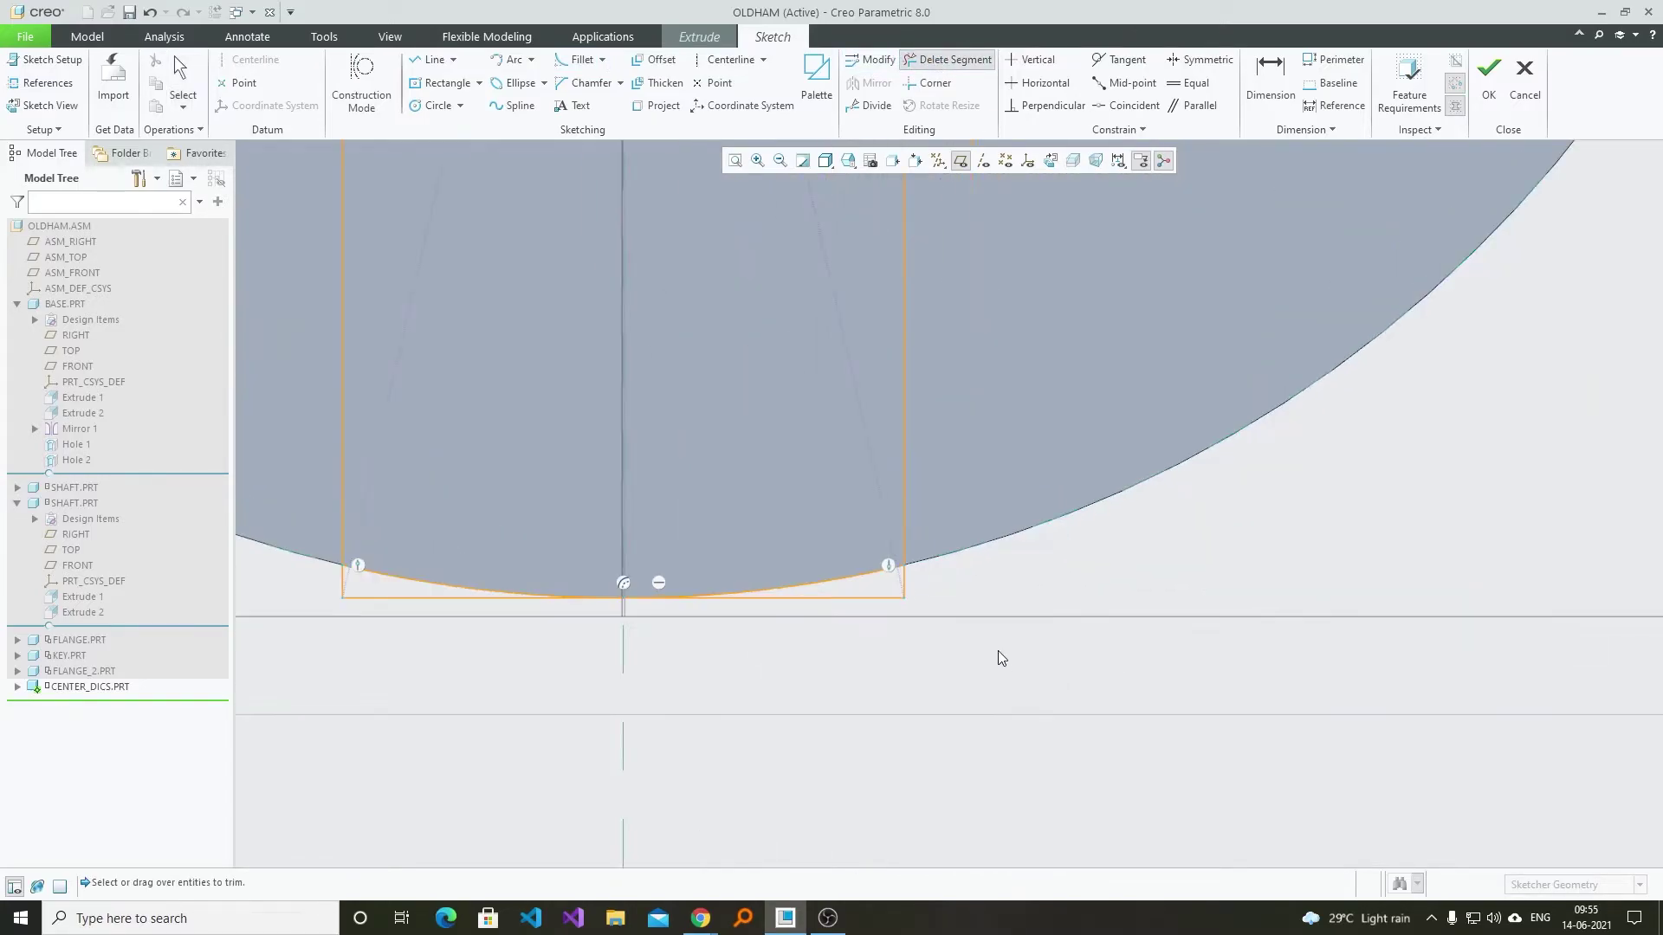
{"action": "scroll", "coordinate": [1274, 651], "scroll_direction": "up", "scroll_amount": 3}
{"action": "scroll", "coordinate": [1050, 575], "scroll_direction": "down", "scroll_amount": 4}
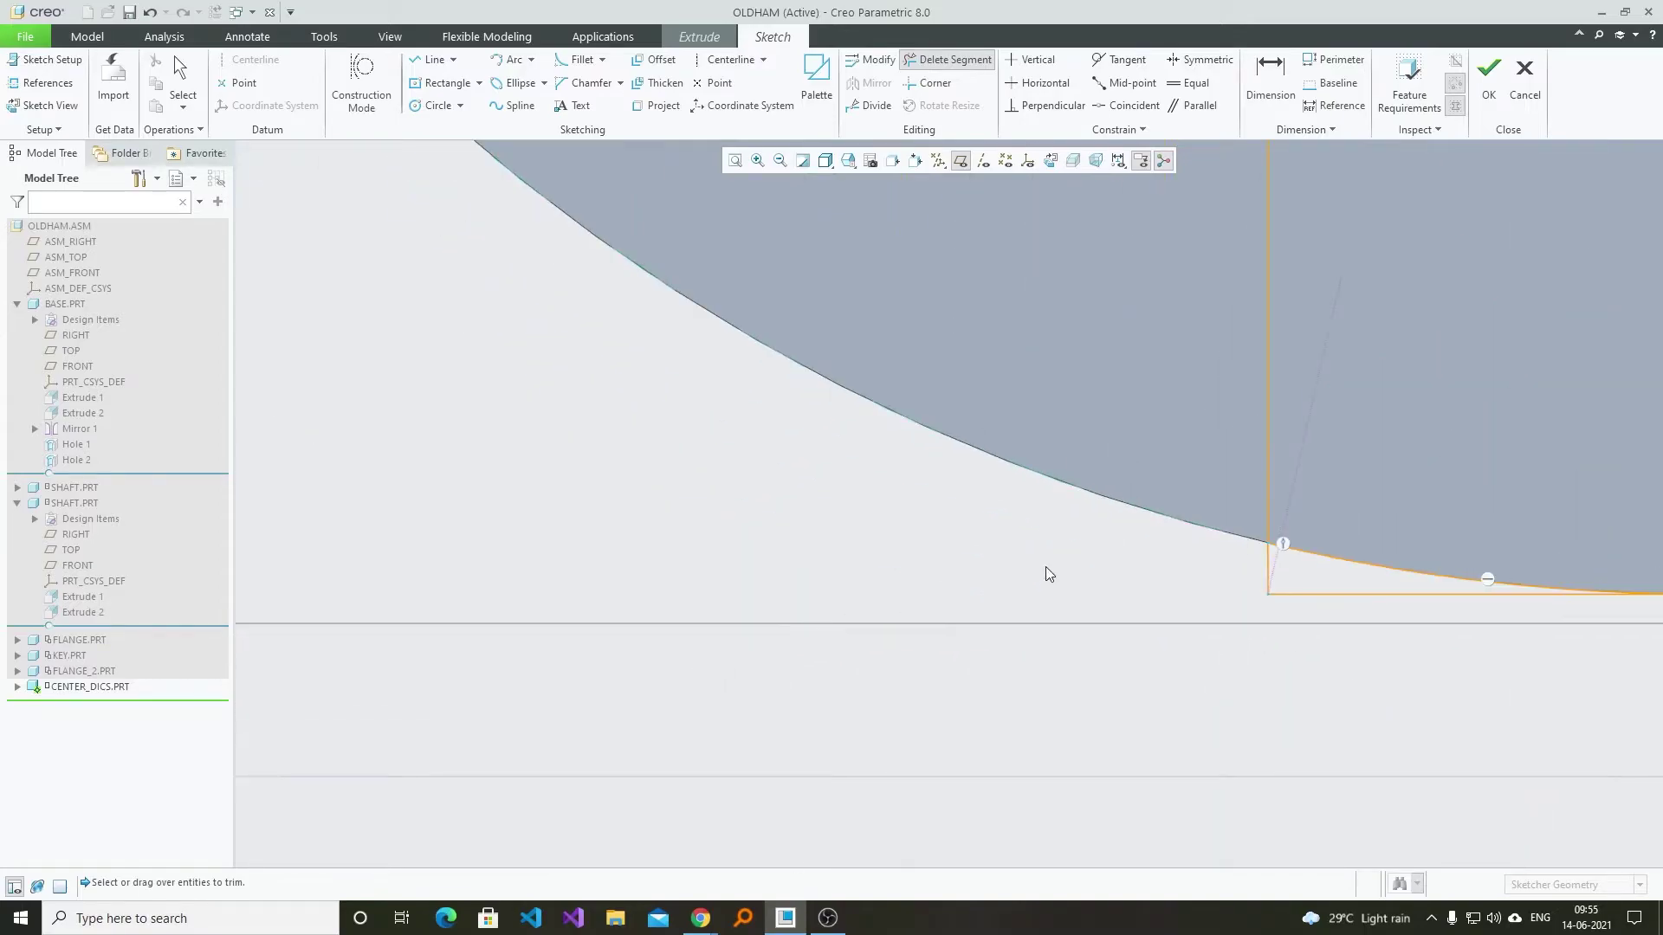
{"action": "left_click", "coordinate": [1326, 596]}
{"action": "scroll", "coordinate": [692, 627], "scroll_direction": "down", "scroll_amount": 6}
{"action": "scroll", "coordinate": [956, 274], "scroll_direction": "up", "scroll_amount": 5}
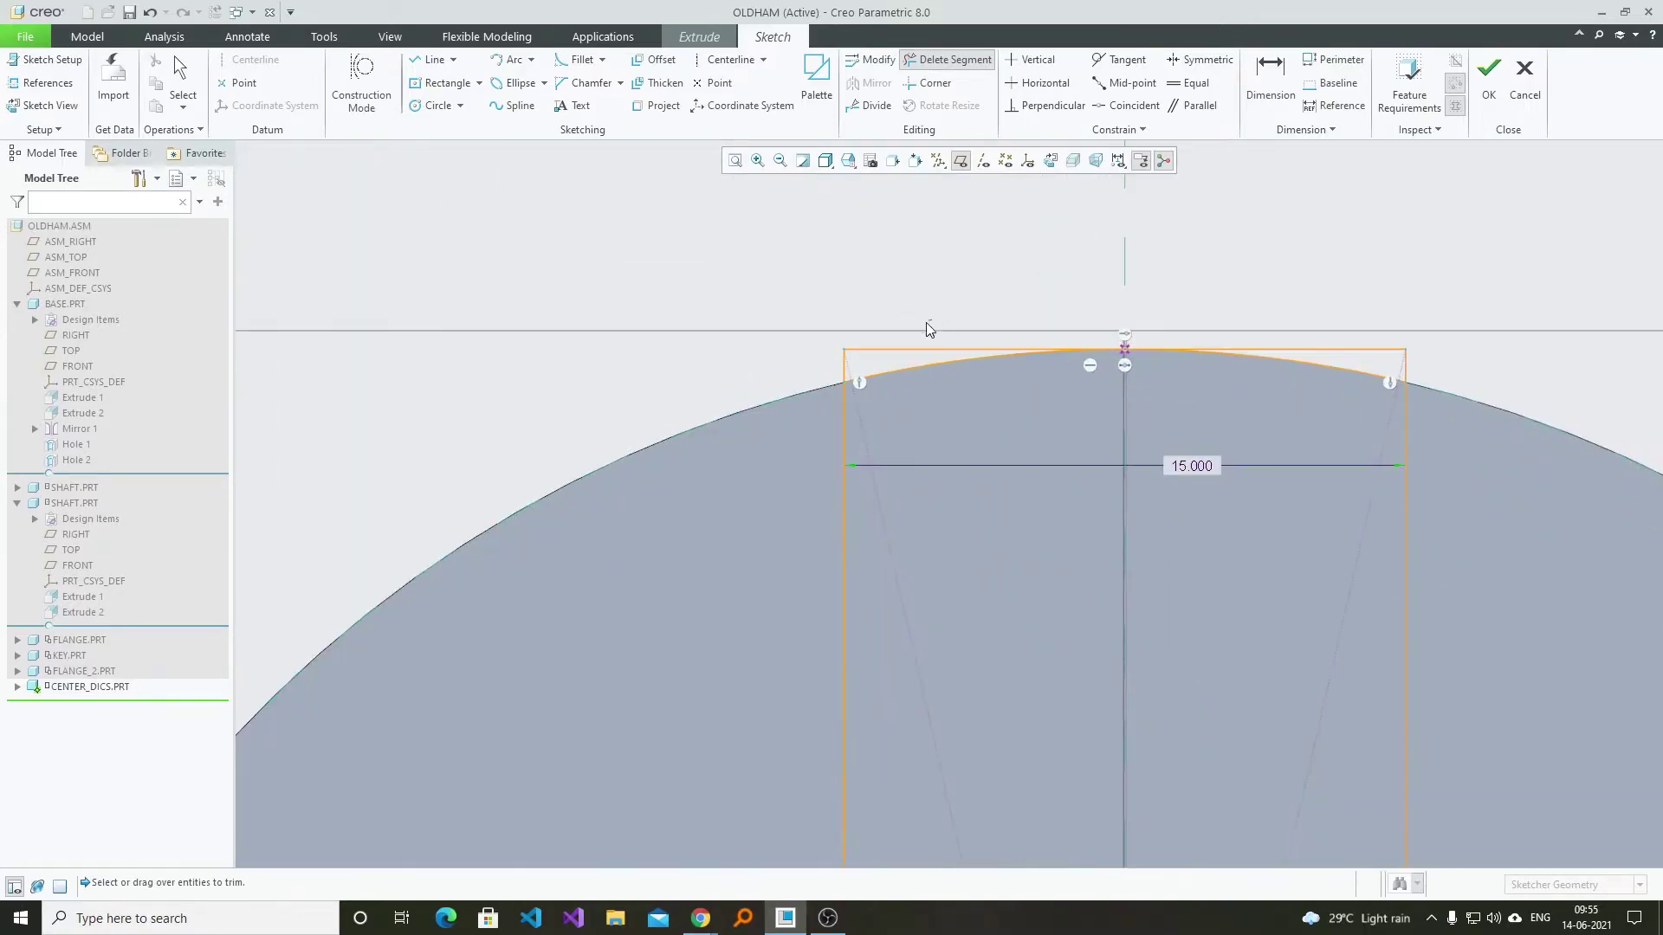
{"action": "left_click_drag", "start_coordinate": [923, 327], "coordinate": [827, 369]}
{"action": "scroll", "coordinate": [708, 344], "scroll_direction": "down", "scroll_amount": 4}
{"action": "scroll", "coordinate": [1094, 346], "scroll_direction": "up", "scroll_amount": 4}
{"action": "left_click", "coordinate": [938, 362]}
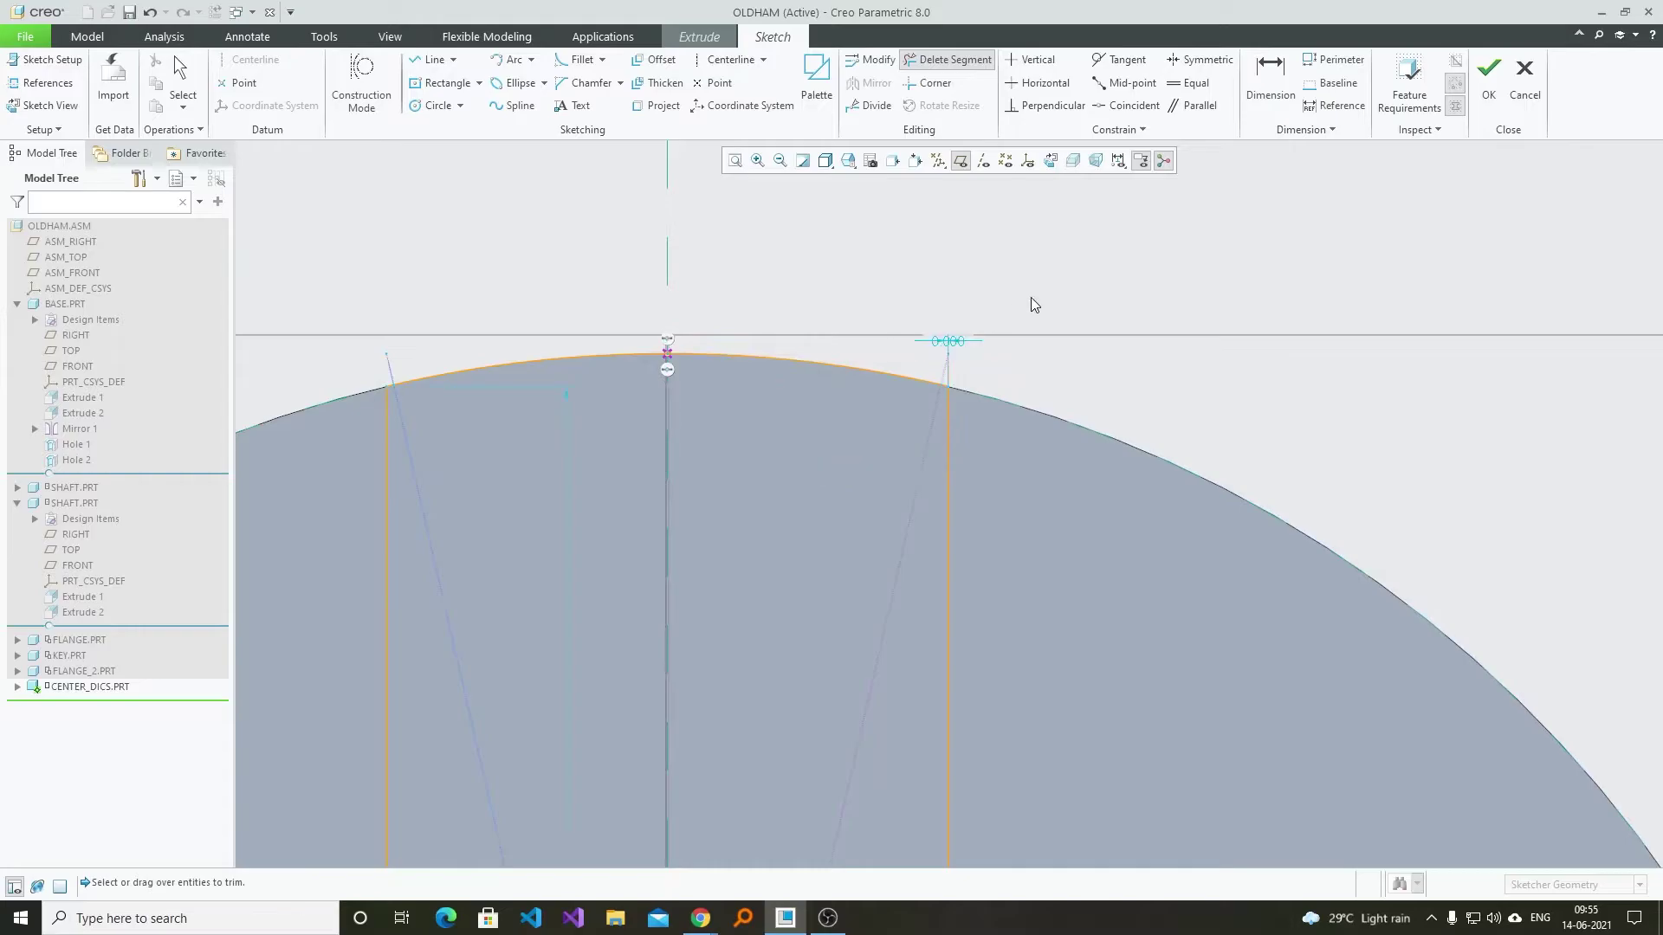
{"action": "middle_click", "coordinate": [1158, 263]}
- Set the tongue's extrusion depth to 10 mm and complete the Extrude
{"action": "scroll", "coordinate": [1158, 264], "scroll_direction": "down", "scroll_amount": 4}
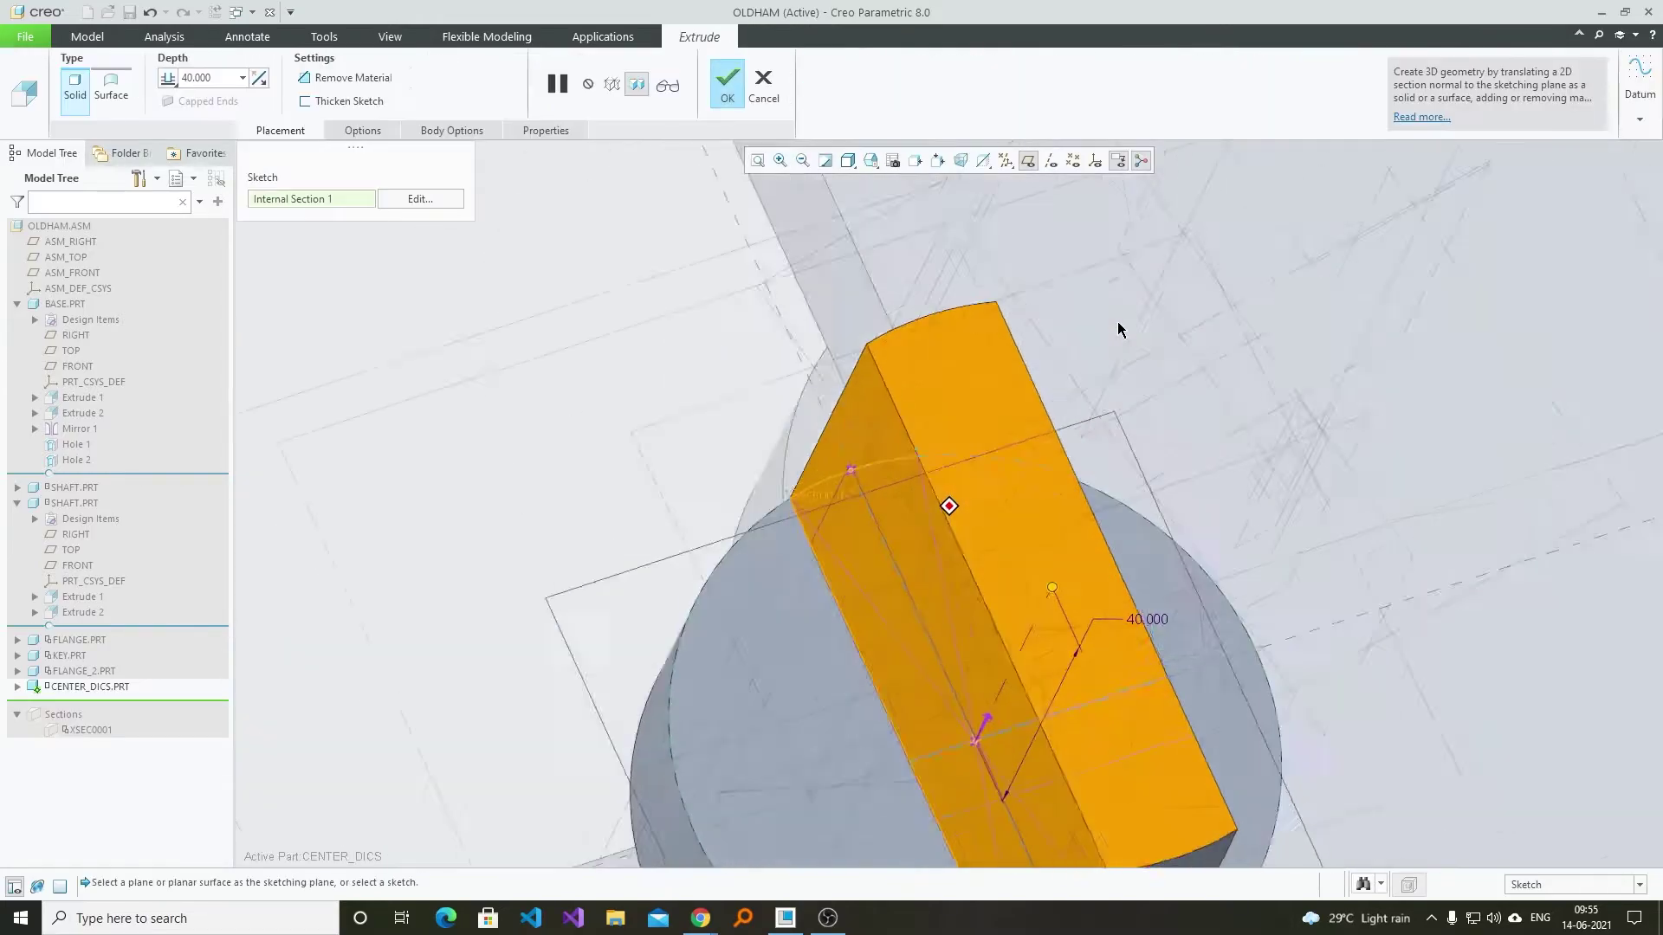
{"action": "mouse_move", "coordinate": [1117, 320]}
{"action": "middle_mouse_down"}
{"action": "mouse_move", "coordinate": [1150, 390]}
{"action": "mouse_move", "coordinate": [1149, 329]}
{"action": "middle_mouse_up"}
{"action": "double_click", "coordinate": [1144, 287]}
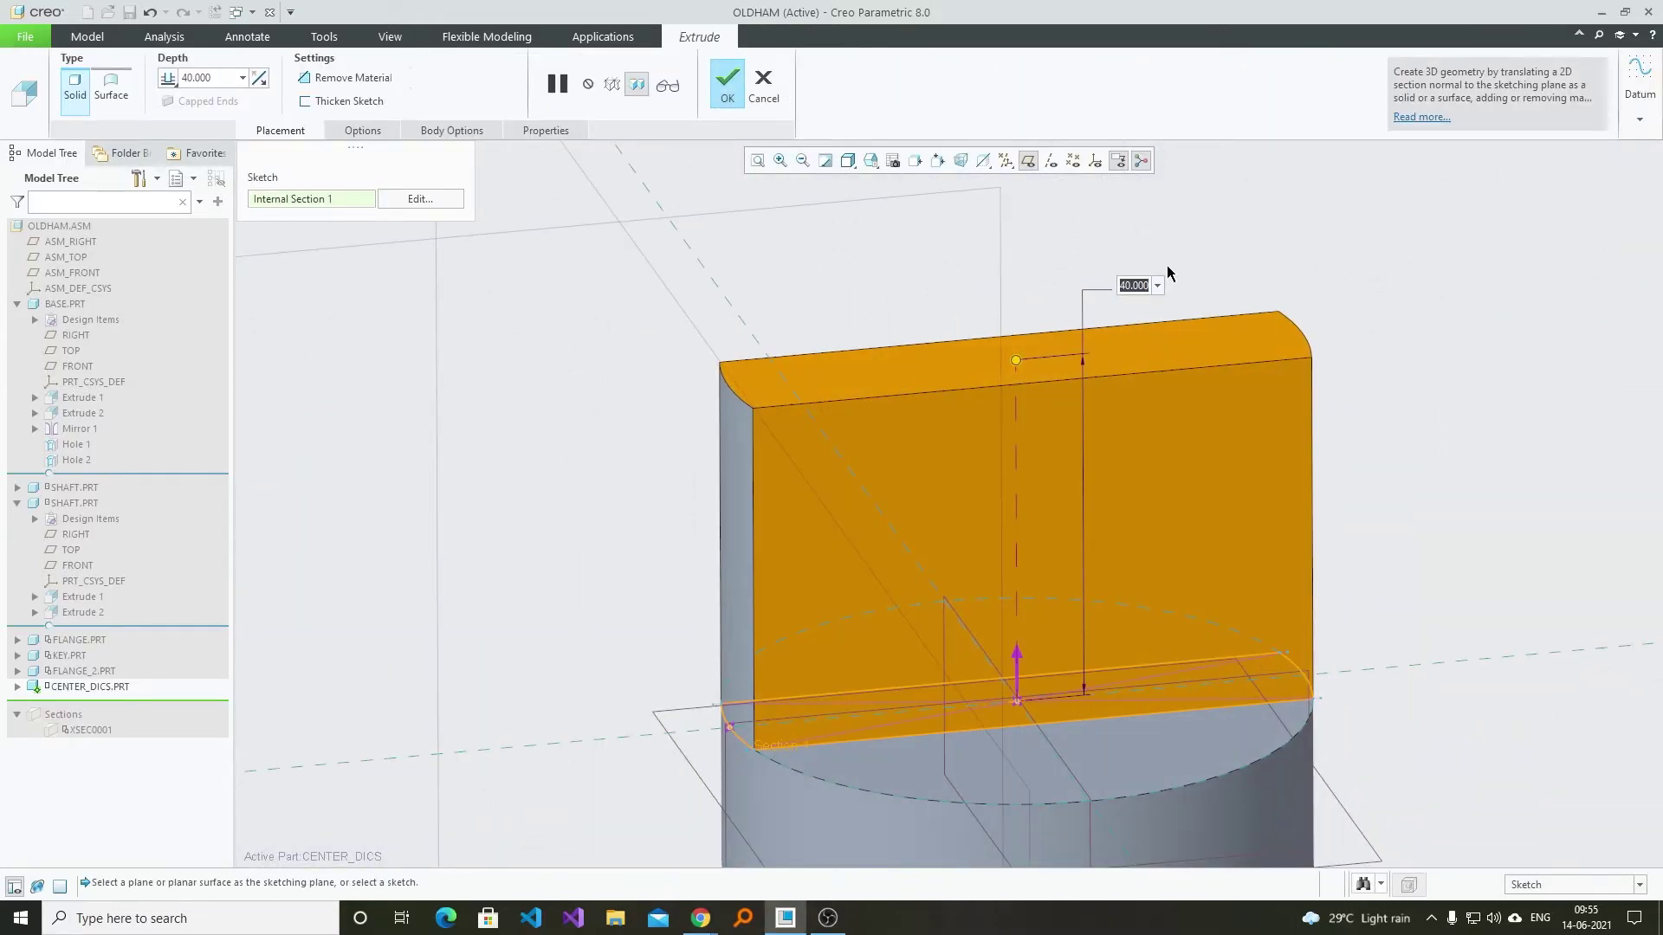
{"action": "type", "text": "10"}
{"action": "key", "text": "Return"}
{"action": "left_click", "coordinate": [726, 95]}
- Start an Extrude on the disc's opposite face and sketch a centred rectangle about 21.5 by 75 mm, perpendicular to the first tongue
{"action": "mouse_move", "coordinate": [1186, 282]}
{"action": "middle_mouse_down"}
{"action": "mouse_move", "coordinate": [1181, 341]}
{"action": "mouse_move", "coordinate": [783, 490]}
{"action": "mouse_move", "coordinate": [801, 473]}
{"action": "mouse_move", "coordinate": [1036, 452]}
{"action": "mouse_move", "coordinate": [1172, 377]}
{"action": "mouse_move", "coordinate": [1130, 237]}
{"action": "middle_mouse_up"}
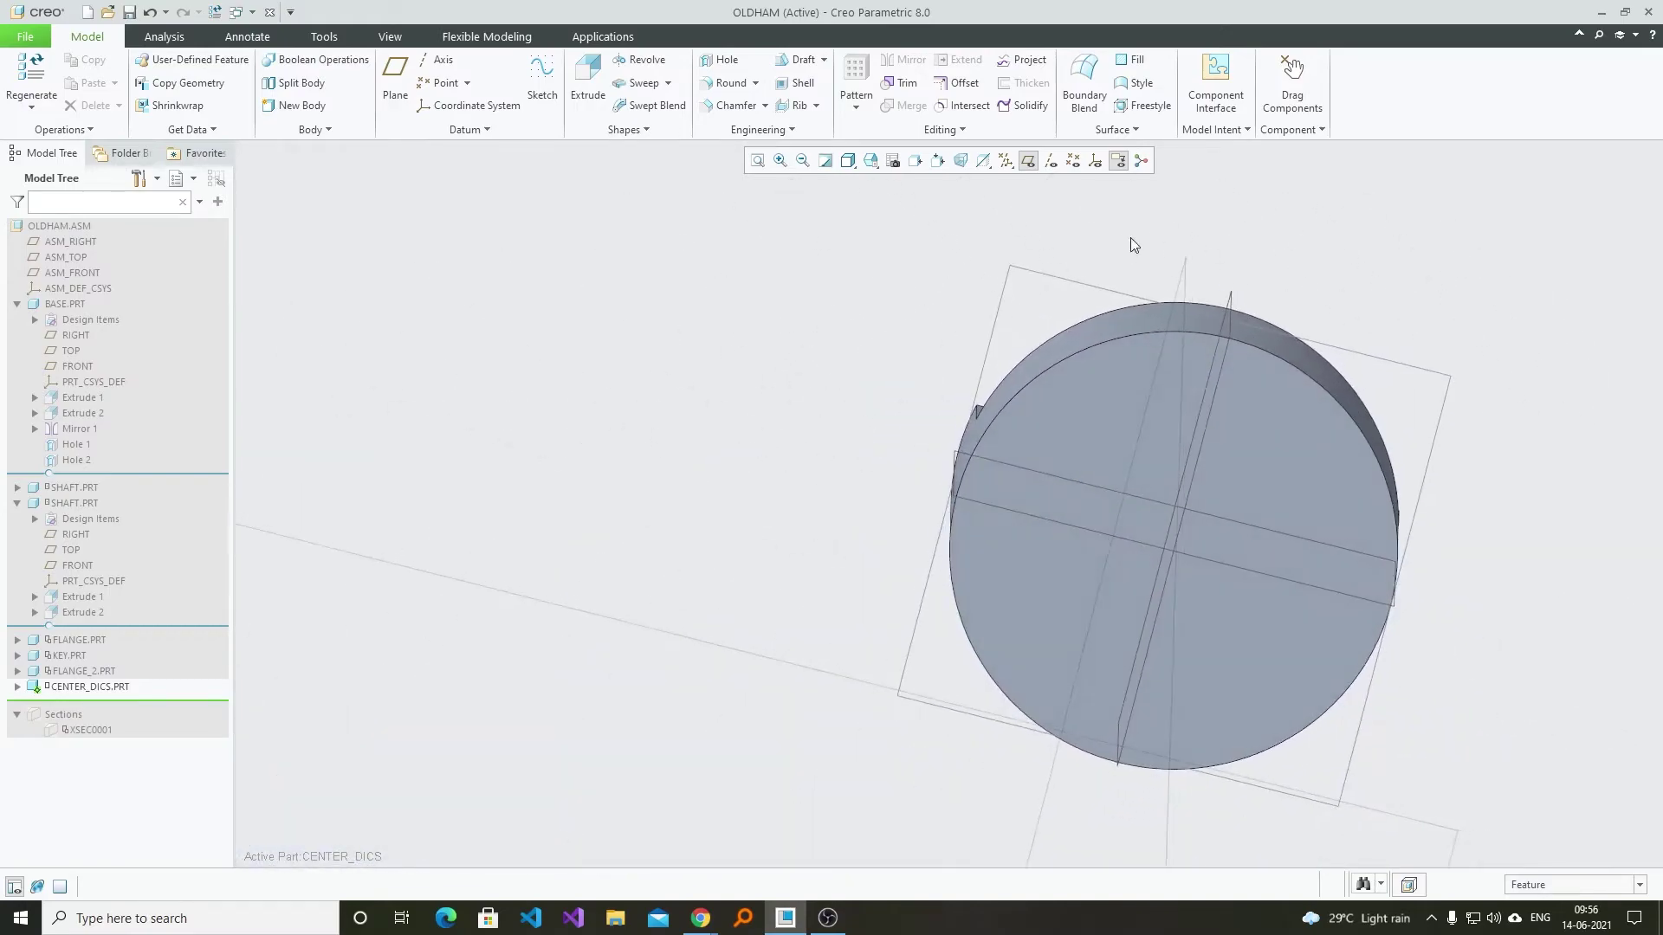
{"action": "left_click", "coordinate": [587, 80]}
{"action": "scroll", "coordinate": [1159, 579], "scroll_direction": "up", "scroll_amount": 2}
{"action": "scroll", "coordinate": [1147, 442], "scroll_direction": "down", "scroll_amount": 6}
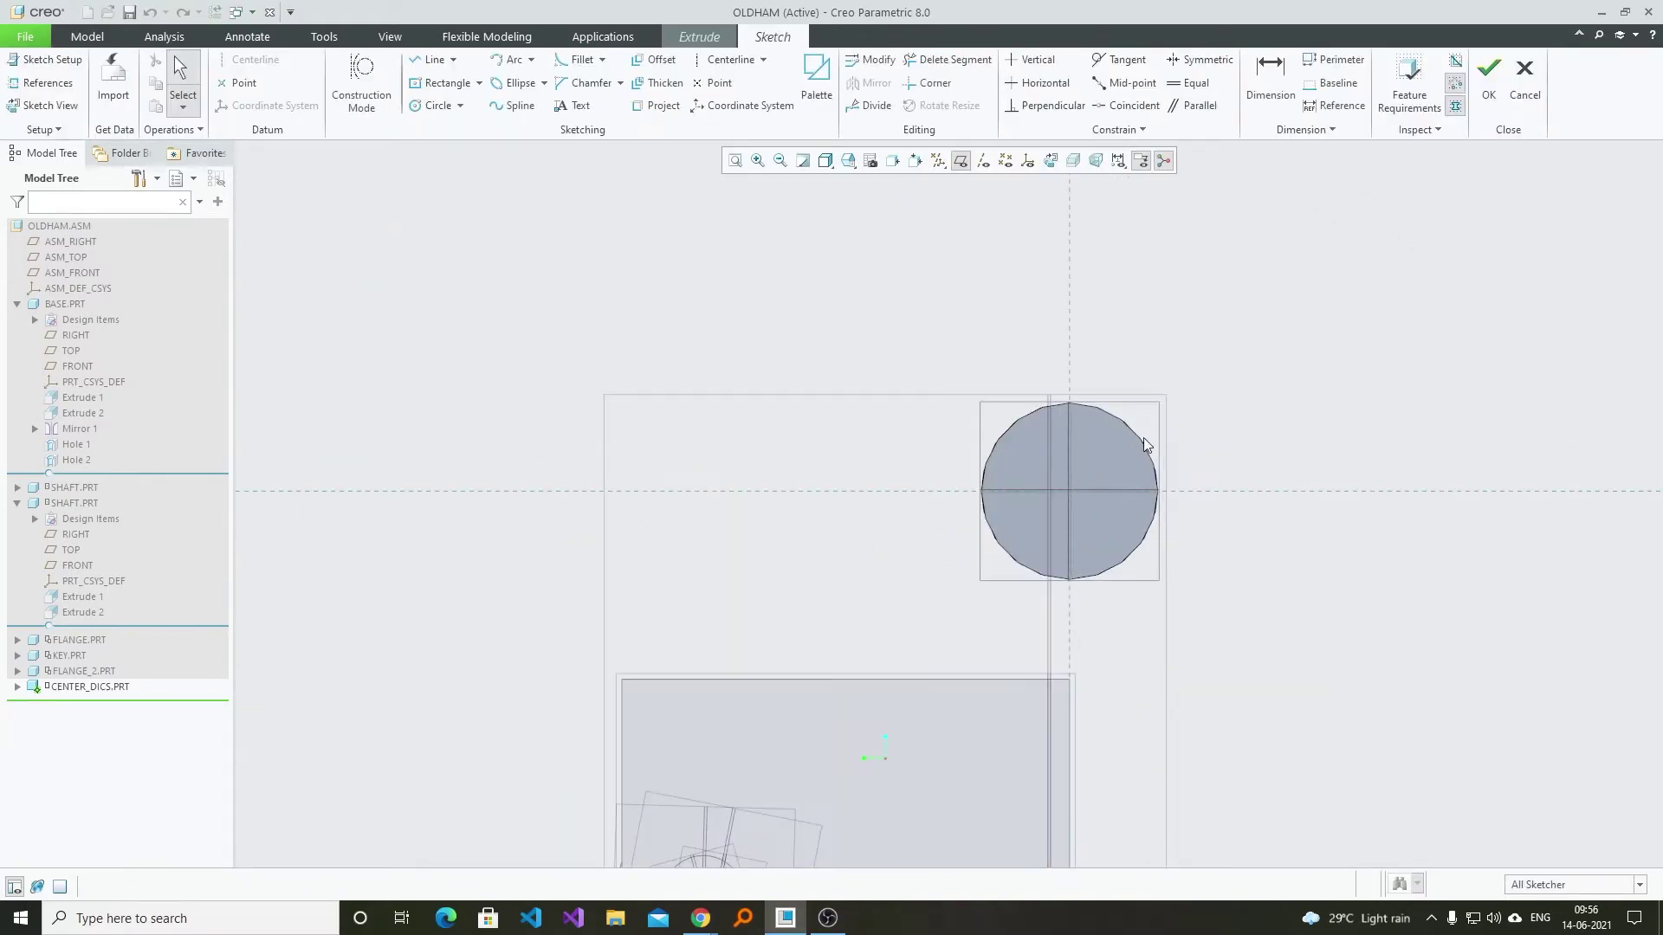
{"action": "left_click", "coordinate": [422, 85]}
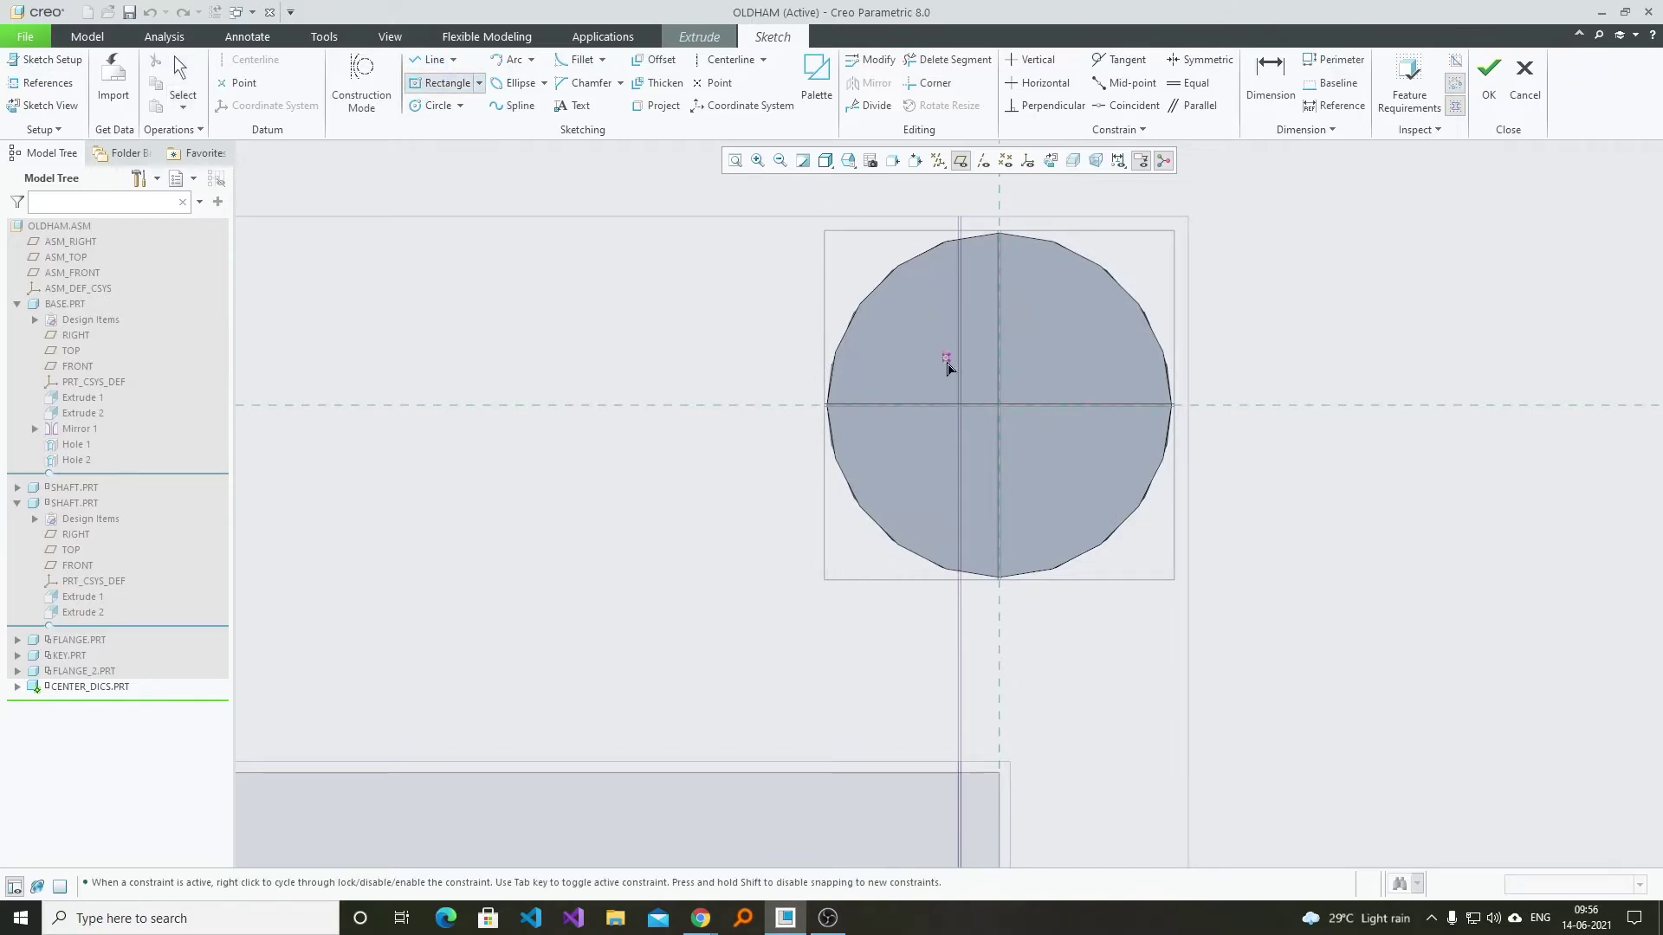
{"action": "left_click", "coordinate": [950, 204]}
{"action": "middle_click", "coordinate": [1275, 207]}
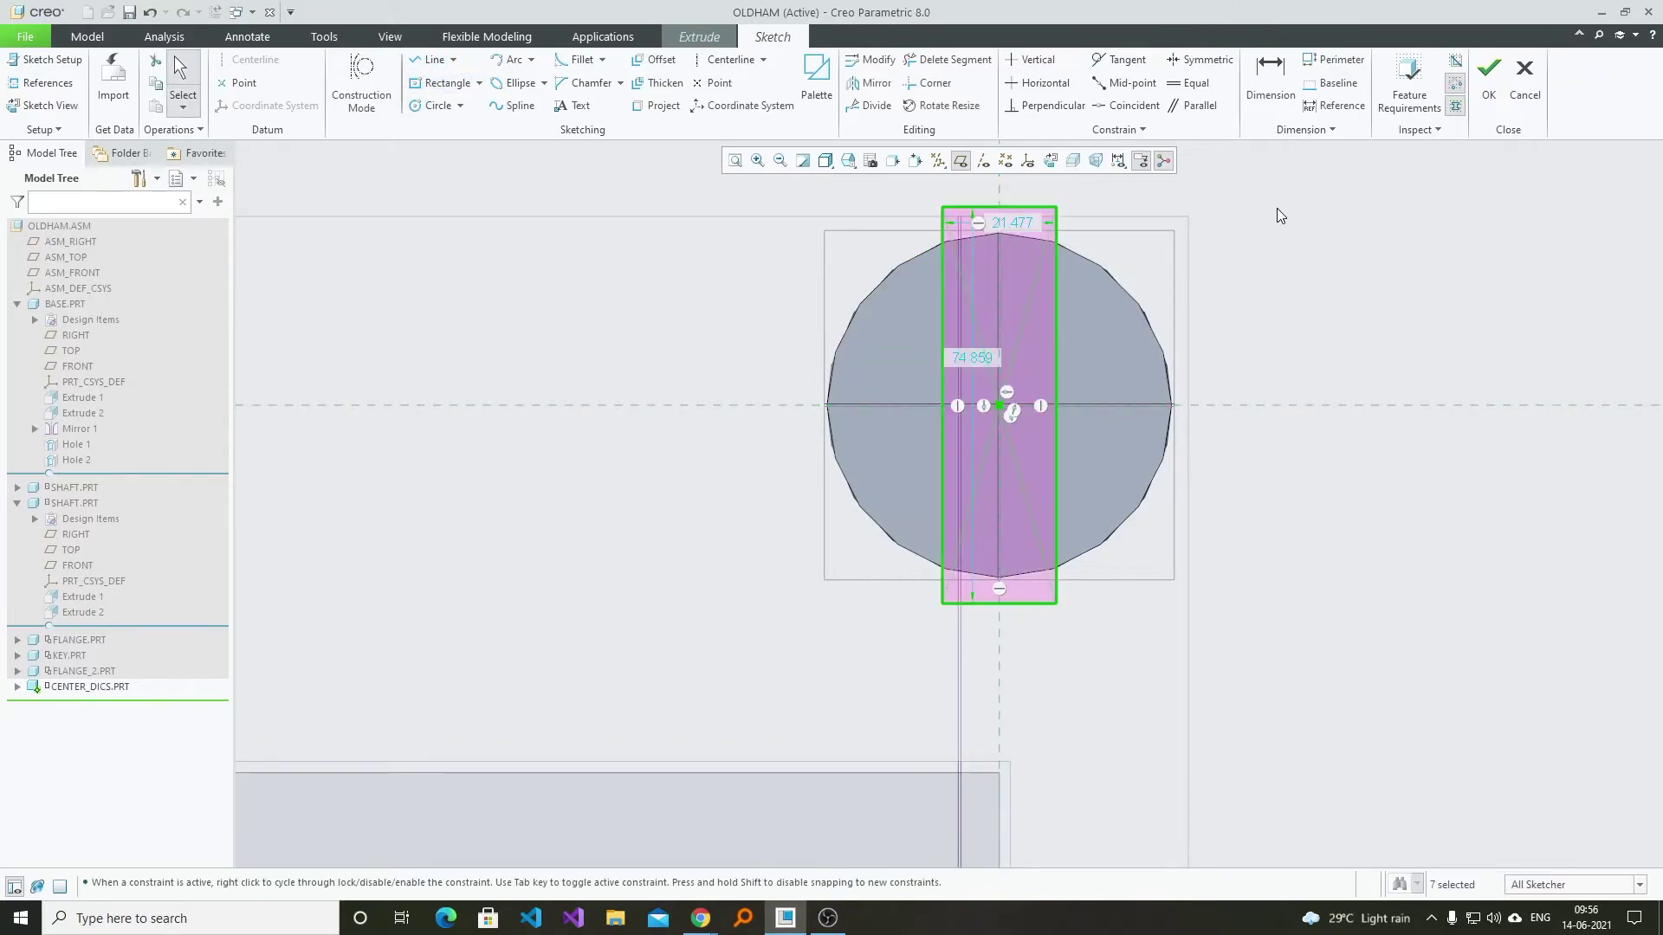
- Add a point where the vertical axis meets the disc's rim and align the second rectangle's upper edge to it with a Coincident constraint
{"action": "scroll", "coordinate": [1076, 174], "scroll_direction": "up", "scroll_amount": 4}
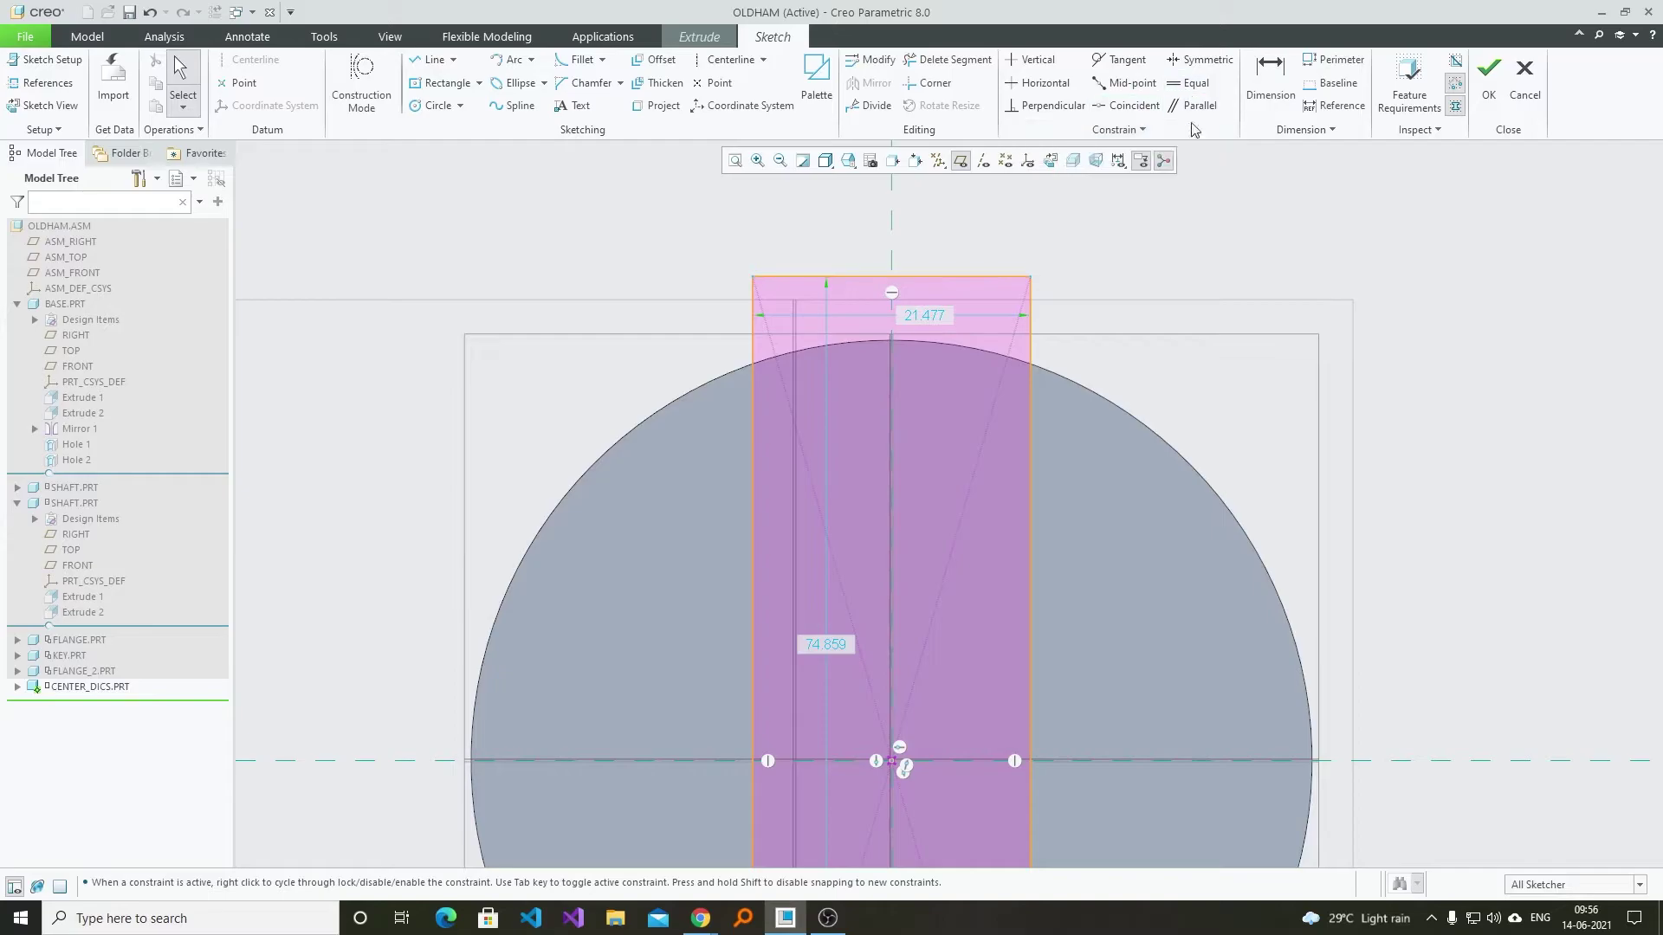
{"action": "left_click", "coordinate": [1053, 372]}
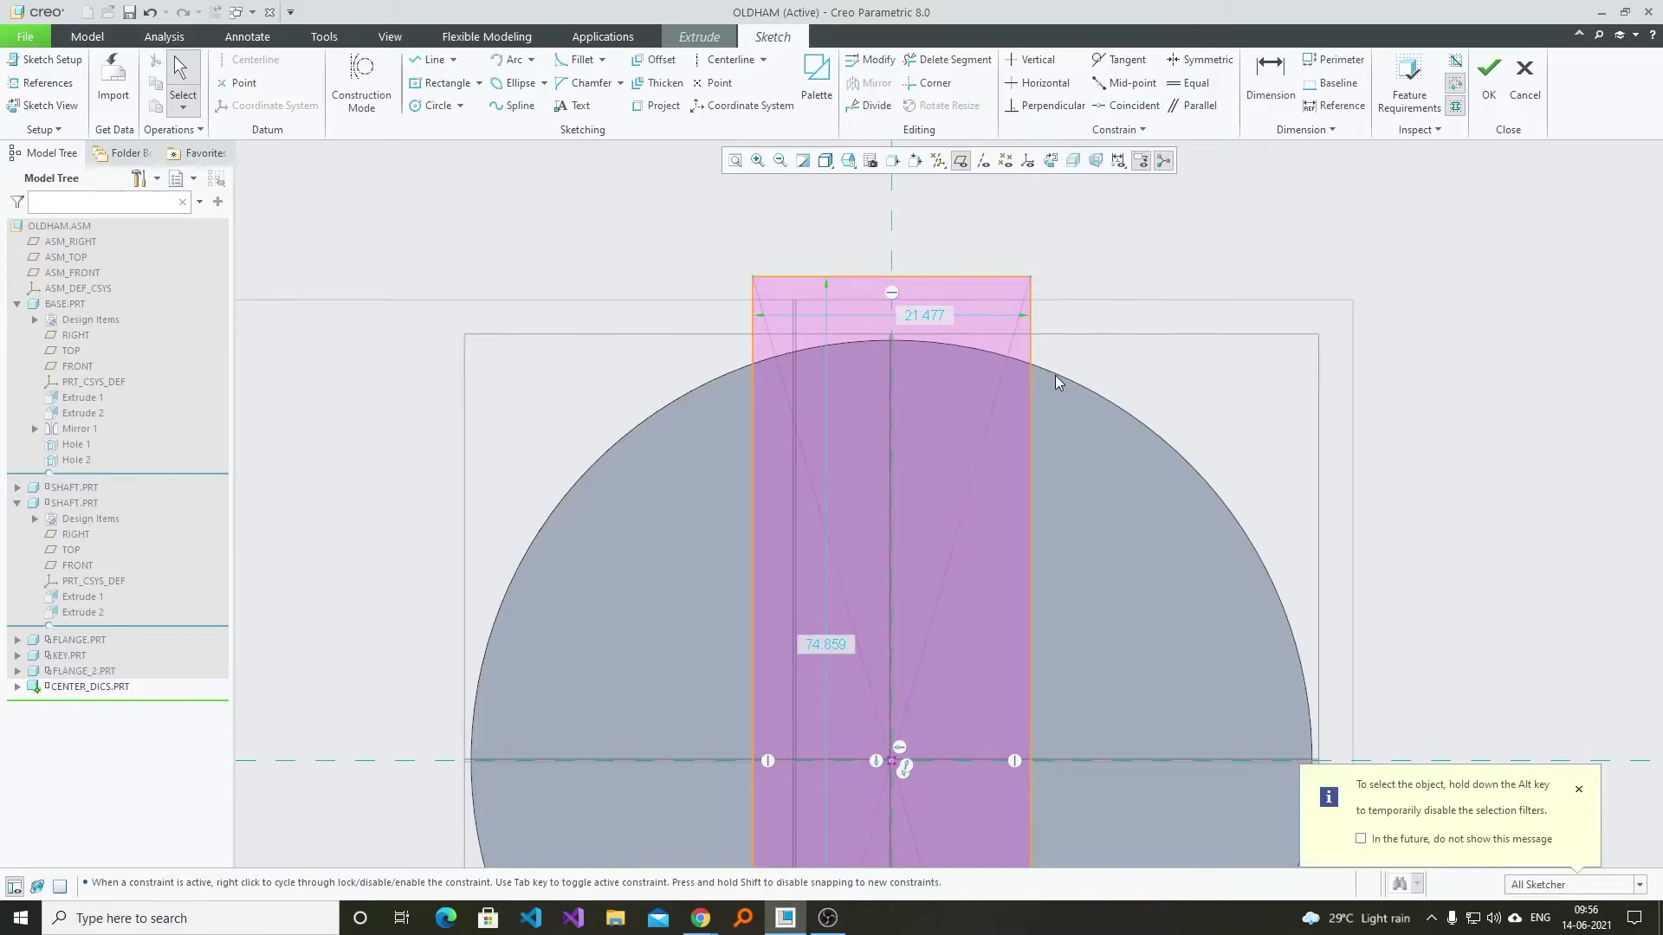
{"action": "left_click", "coordinate": [715, 83]}
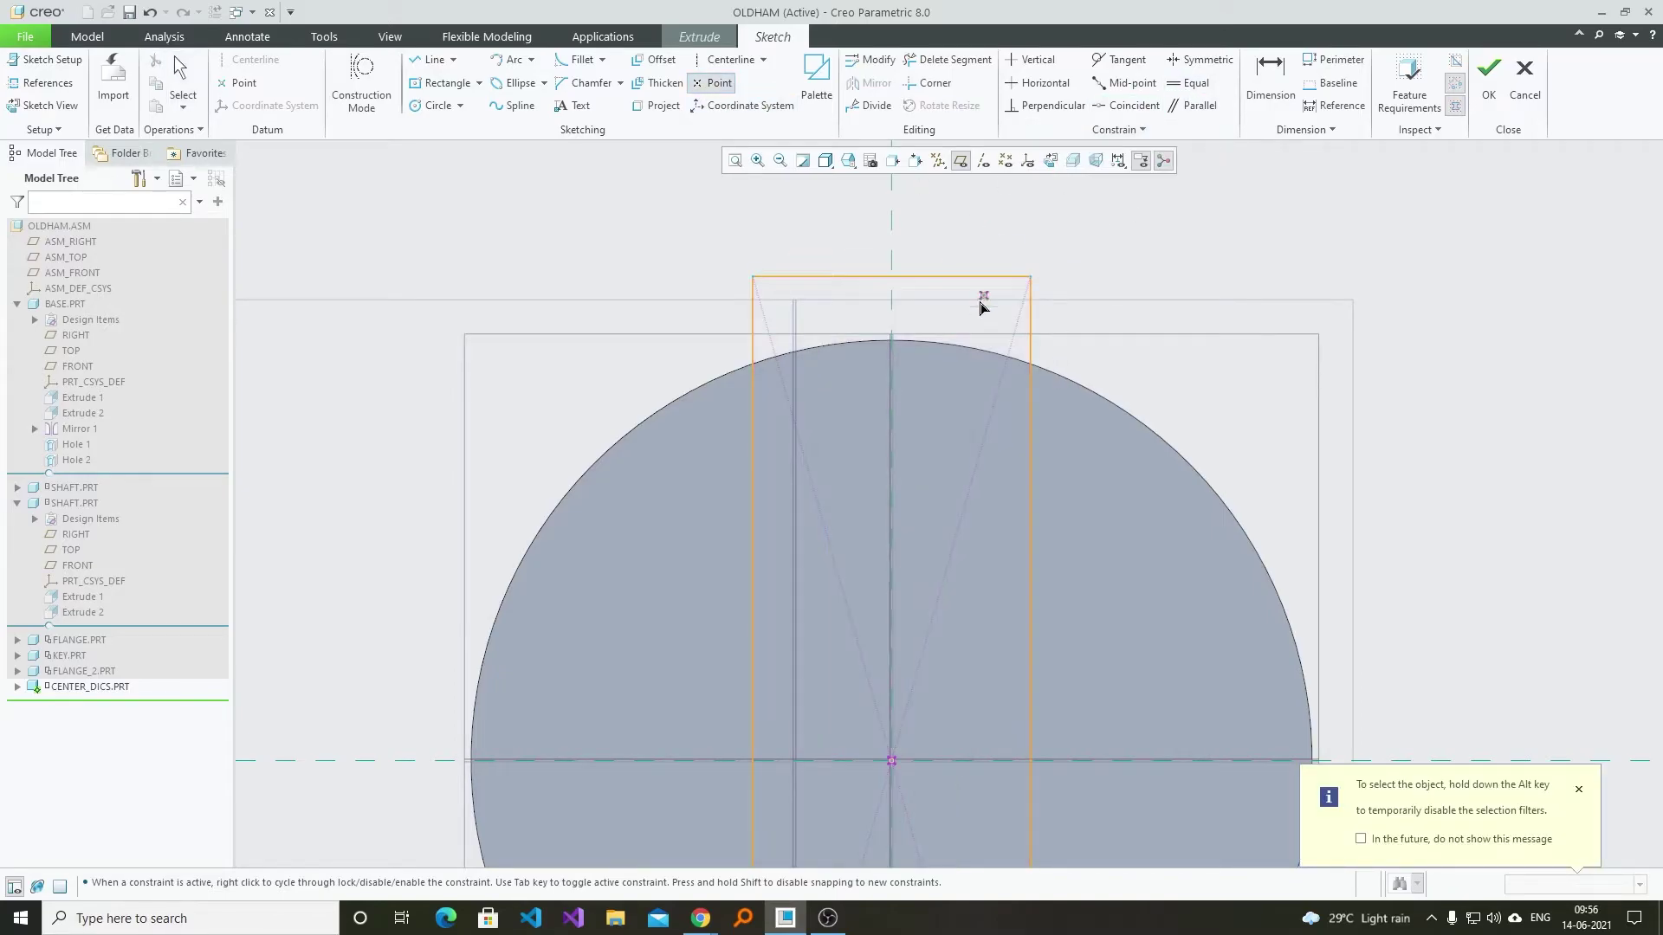
{"action": "left_click", "coordinate": [893, 341]}
{"action": "middle_click", "coordinate": [1259, 251]}
{"action": "left_click", "coordinate": [1125, 110]}
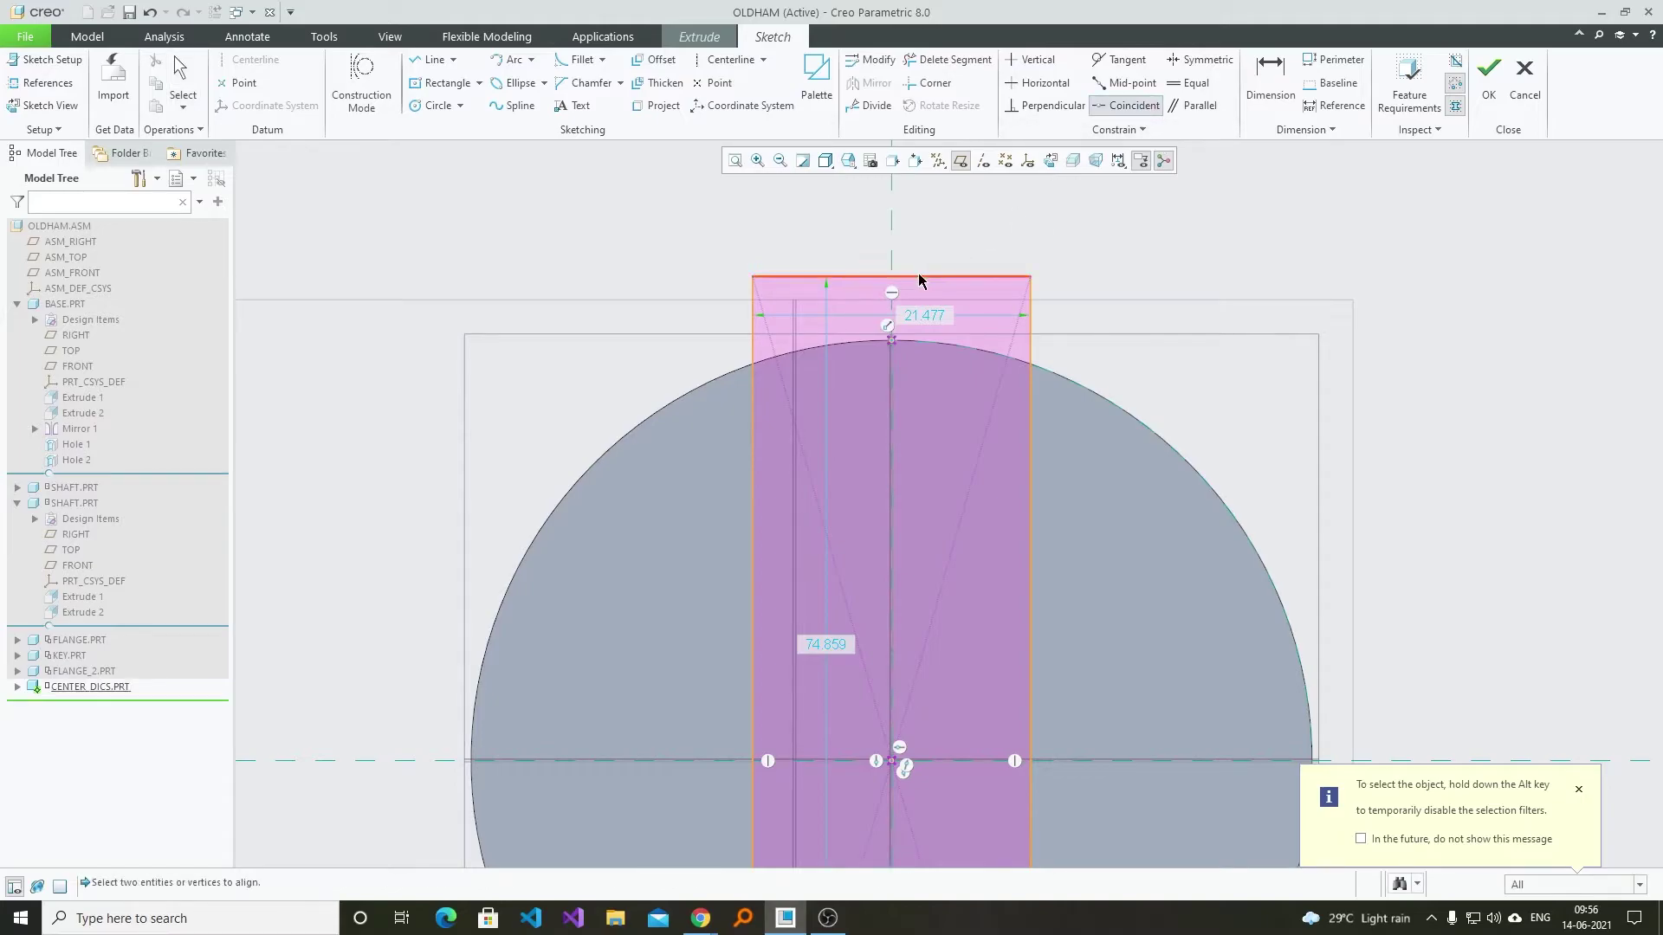
{"action": "left_click", "coordinate": [895, 340]}
{"action": "middle_click", "coordinate": [1055, 279]}
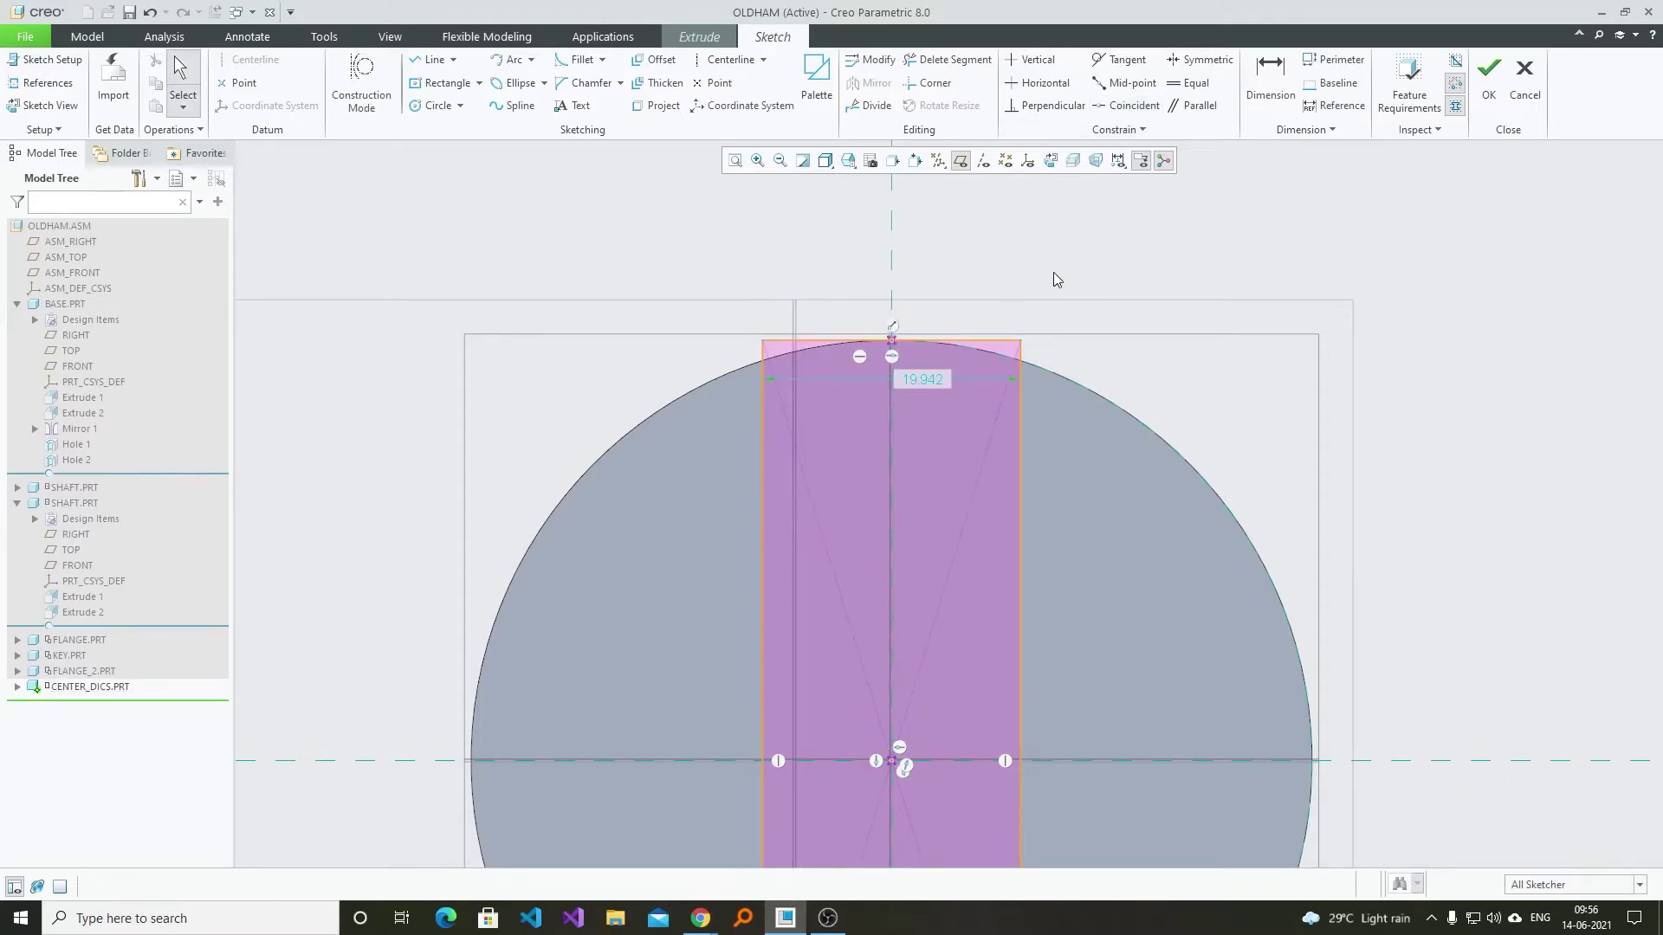
- Set the second rectangle's width to 15 mm
{"action": "double_click", "coordinate": [927, 383]}
{"action": "type", "text": "15"}
{"action": "key", "text": "Return"}
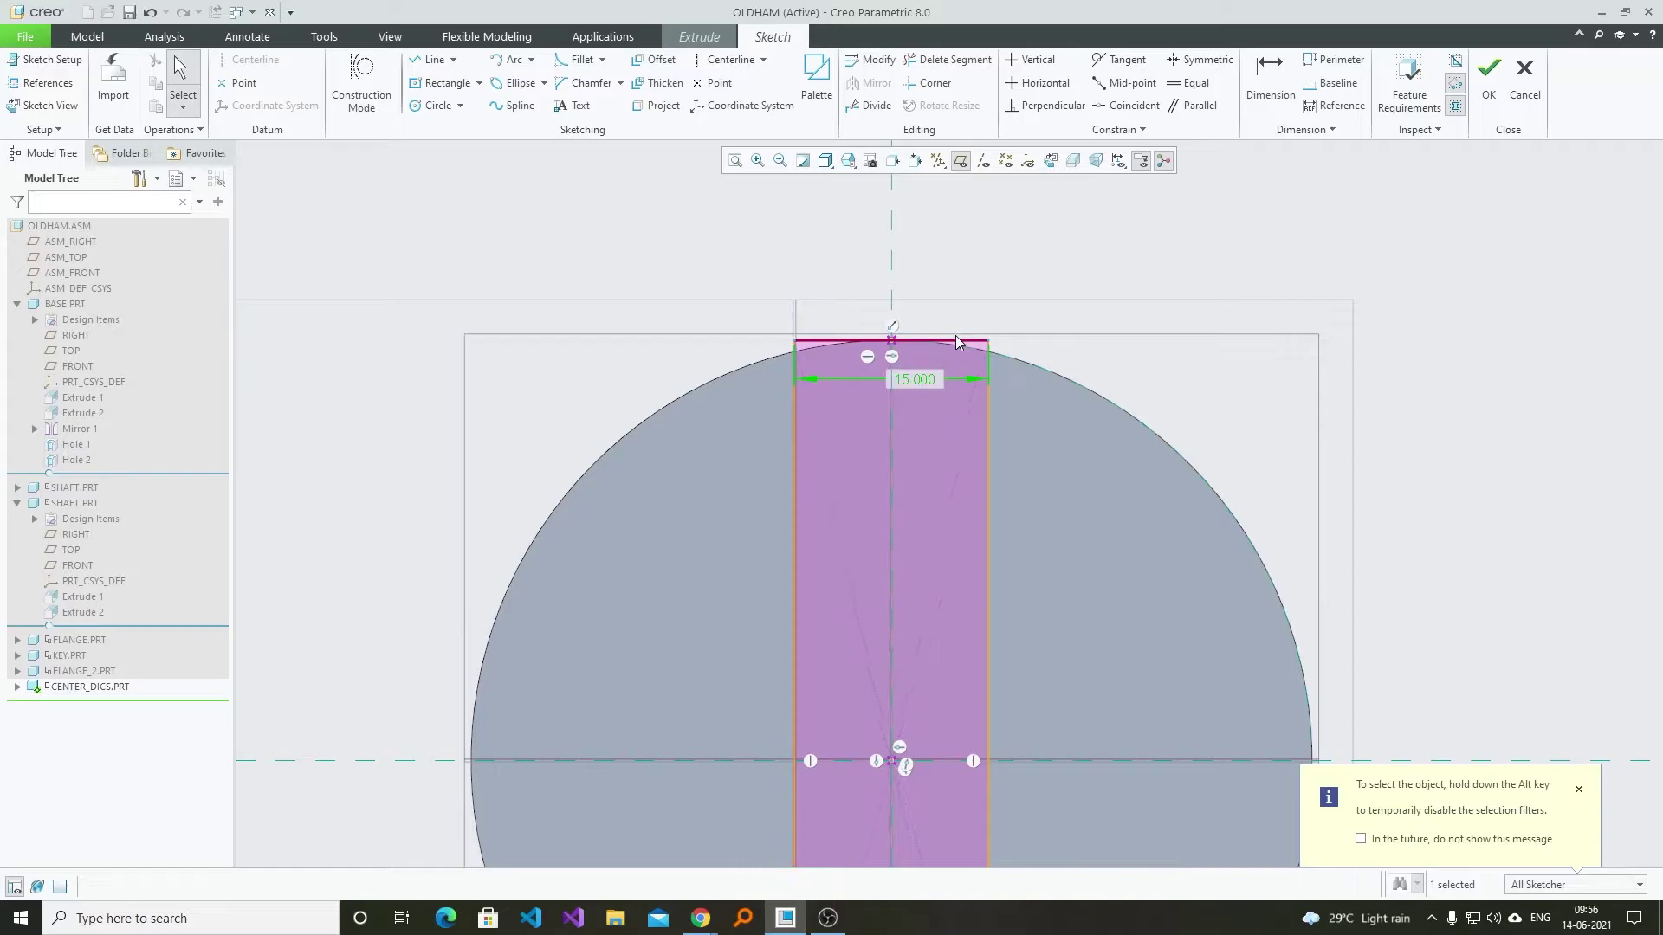
- Project both halves of the disc's rim into the second tongue's sketch
{"action": "scroll", "coordinate": [1077, 309], "scroll_direction": "up", "scroll_amount": 3}
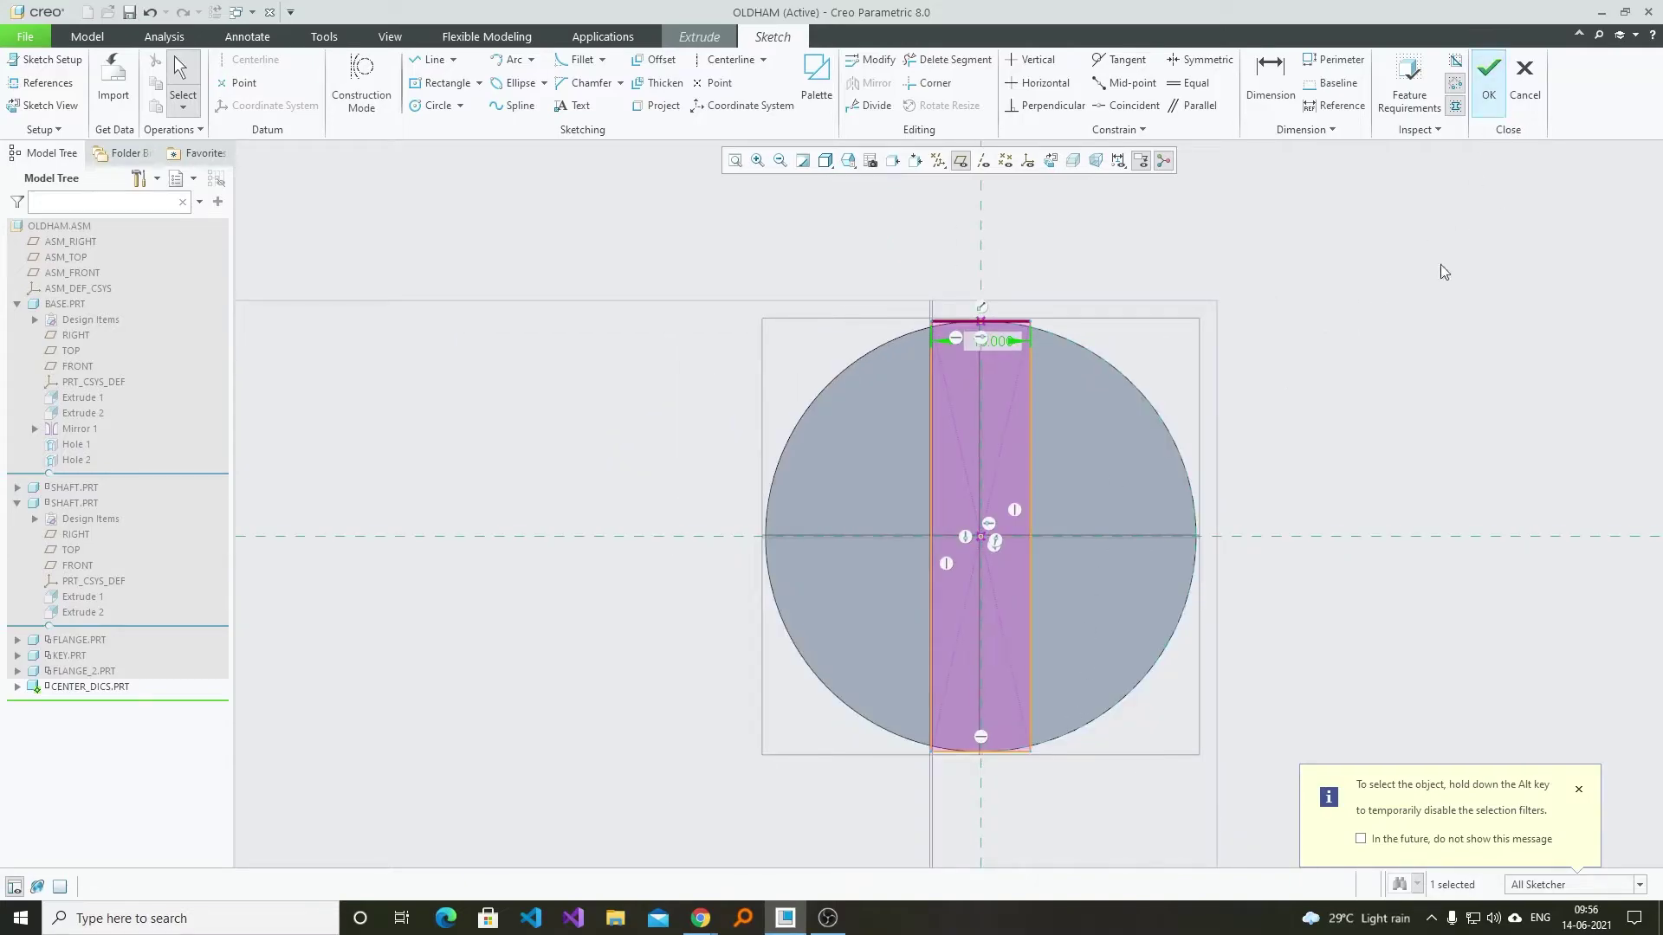
{"action": "left_click", "coordinate": [656, 104]}
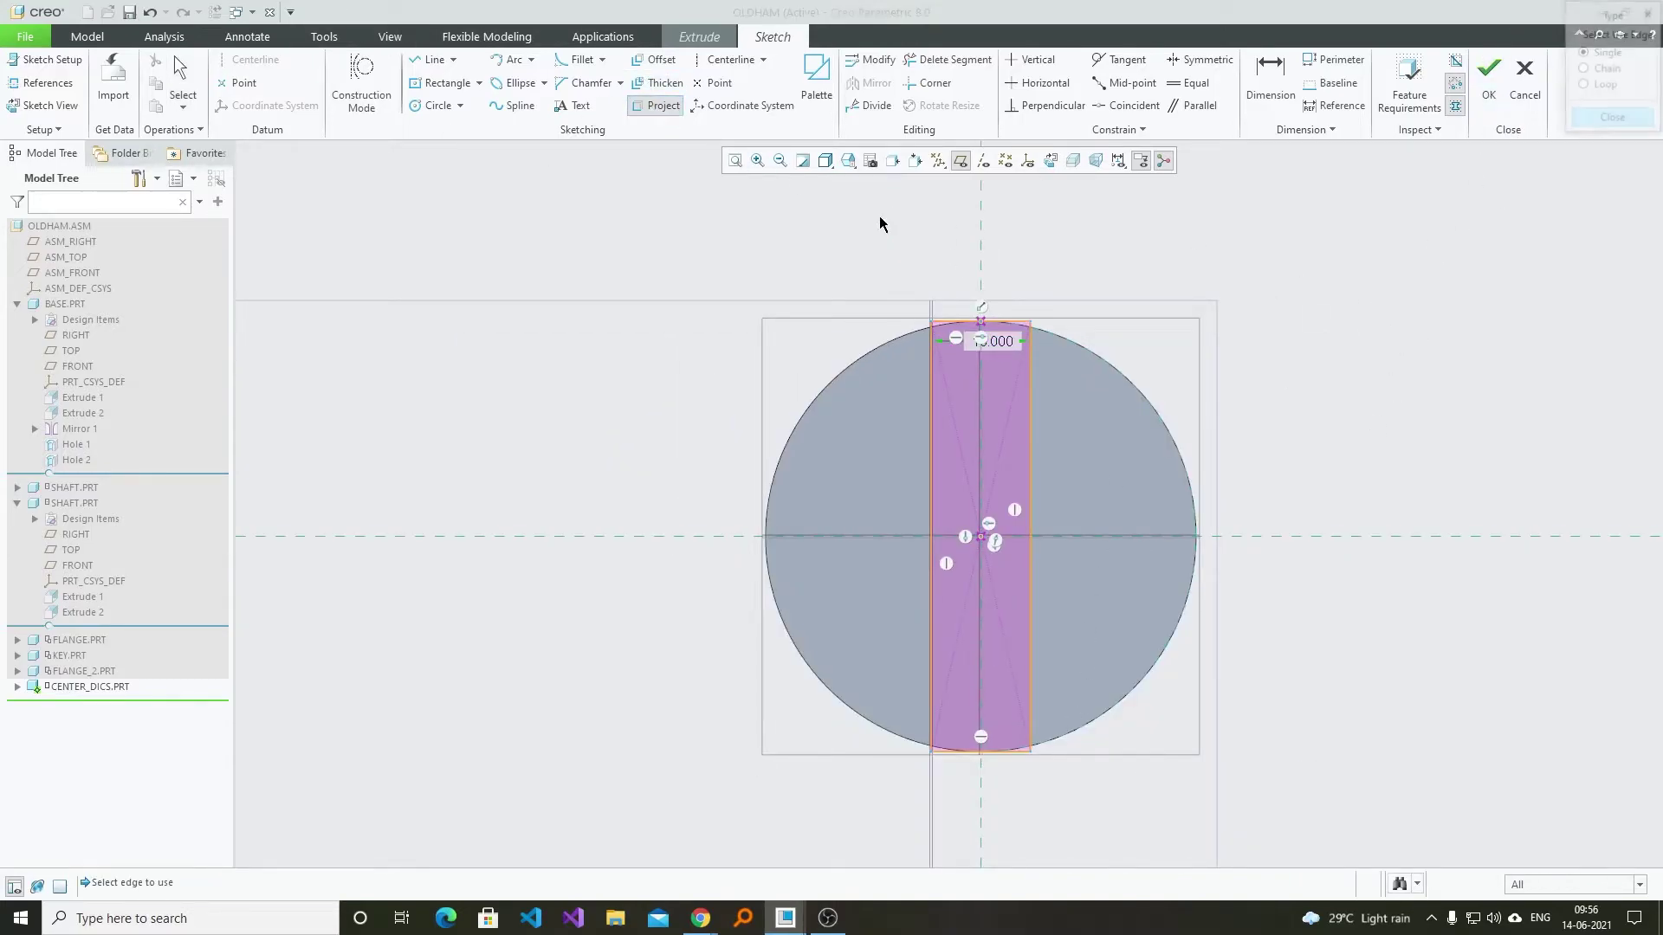
{"action": "left_click", "coordinate": [1082, 355]}
{"action": "left_click", "coordinate": [829, 386]}
{"action": "middle_click", "coordinate": [1184, 236]}
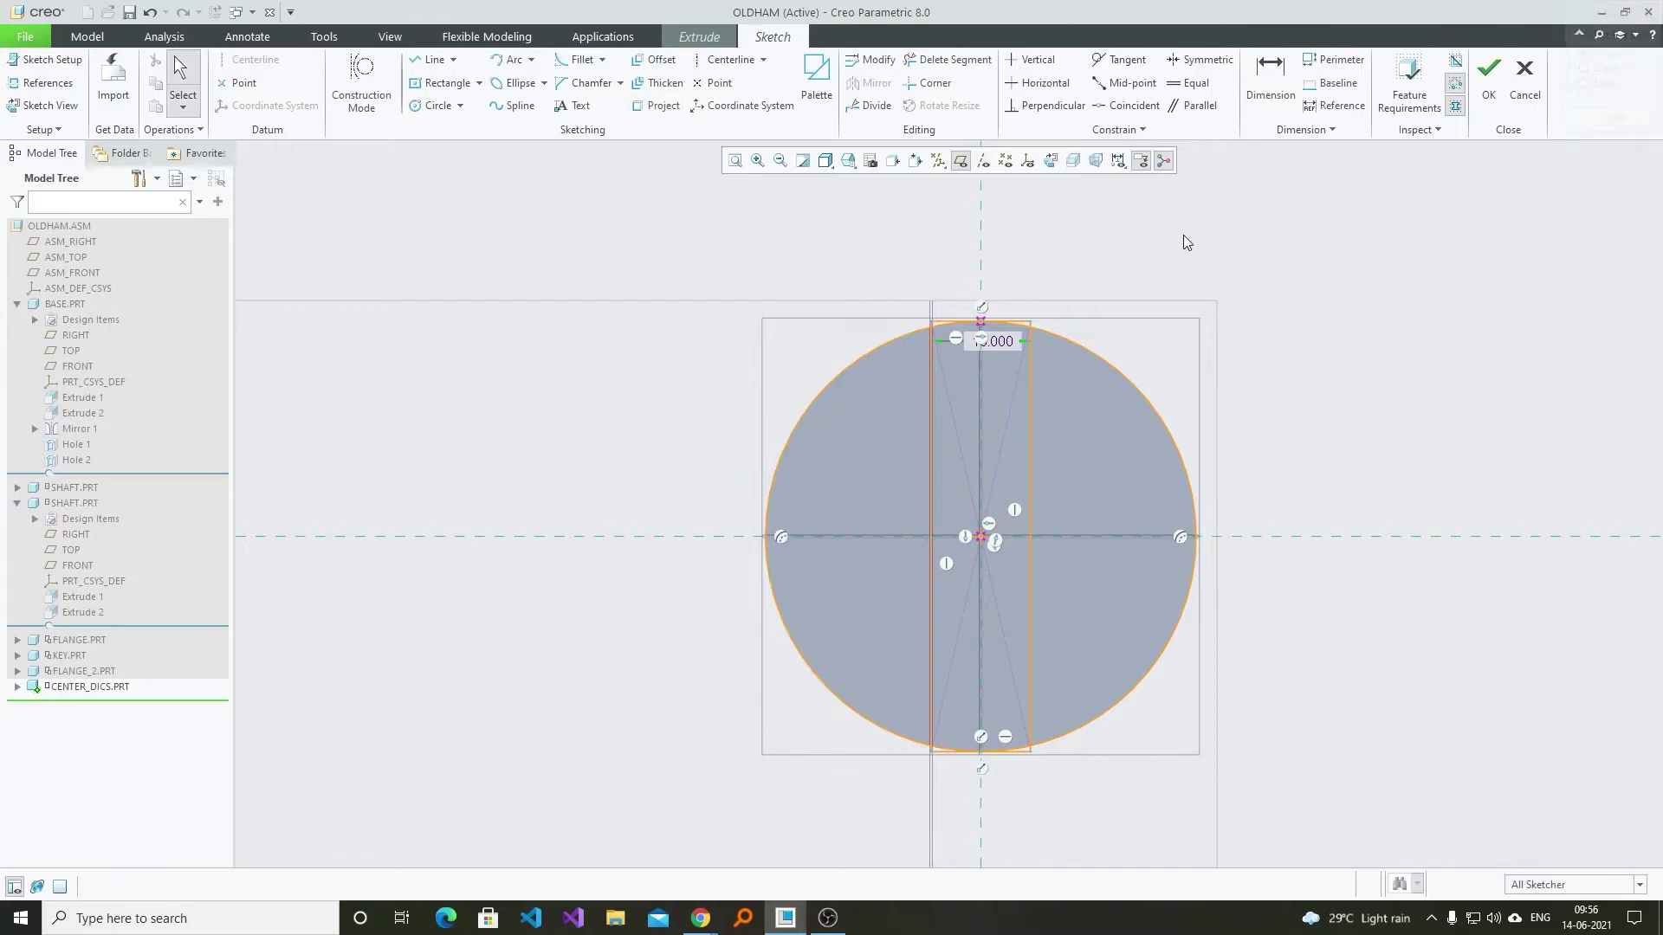
- Trim the second tongue's sketch at its upper end, removing the rectangle edges beyond the rim and the rim arcs outside the rectangle
{"action": "left_click", "coordinate": [957, 60]}
{"action": "scroll", "coordinate": [942, 327], "scroll_direction": "down", "scroll_amount": 3}
{"action": "left_click", "coordinate": [996, 337]}
{"action": "scroll", "coordinate": [1045, 334], "scroll_direction": "down", "scroll_amount": 2}
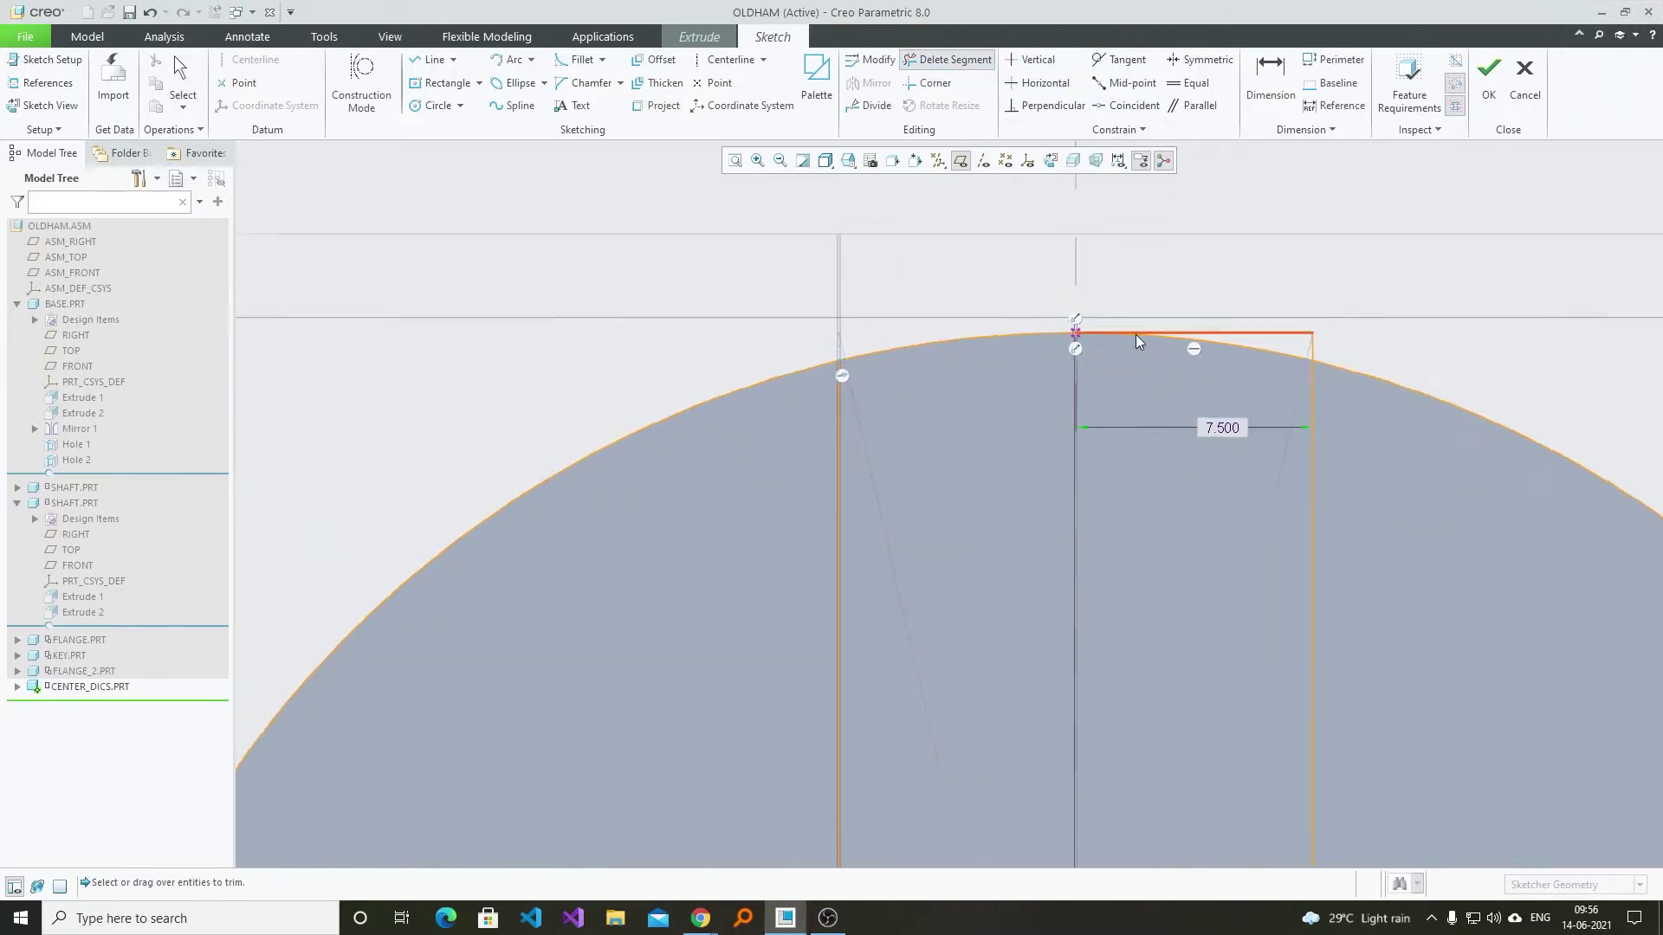
{"action": "scroll", "coordinate": [756, 362], "scroll_direction": "up", "scroll_amount": 2}
{"action": "scroll", "coordinate": [1162, 329], "scroll_direction": "down", "scroll_amount": 2}
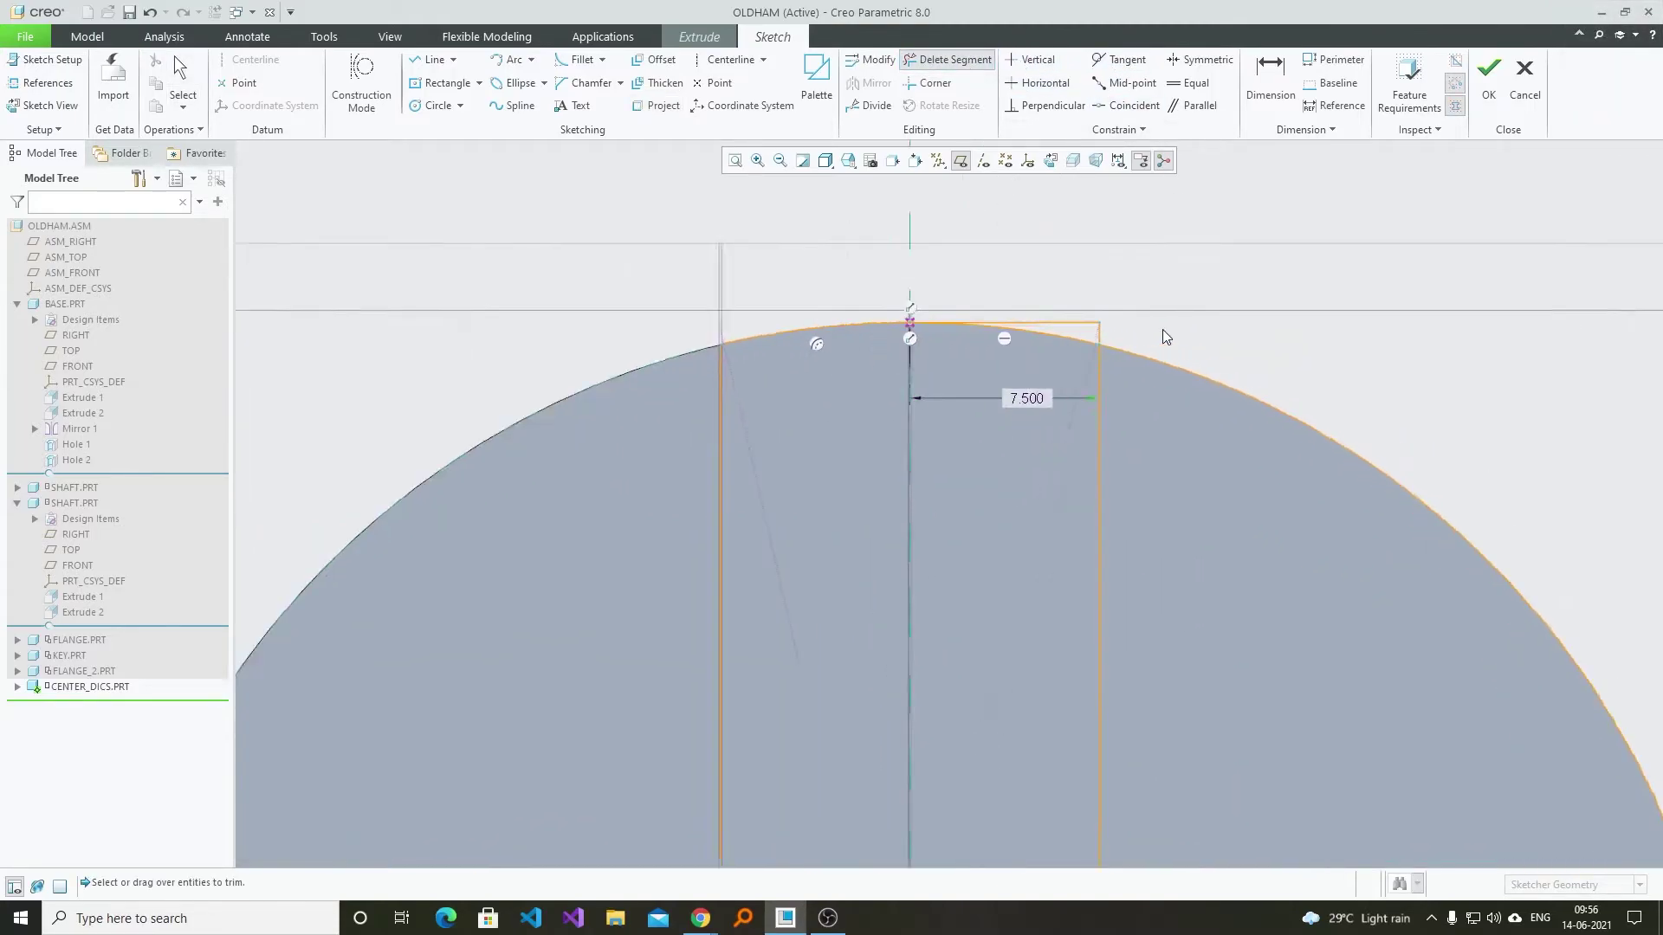
{"action": "left_click_drag", "start_coordinate": [1139, 333], "coordinate": [1079, 329]}
{"action": "scroll", "coordinate": [1058, 216], "scroll_direction": "up", "scroll_amount": 5}
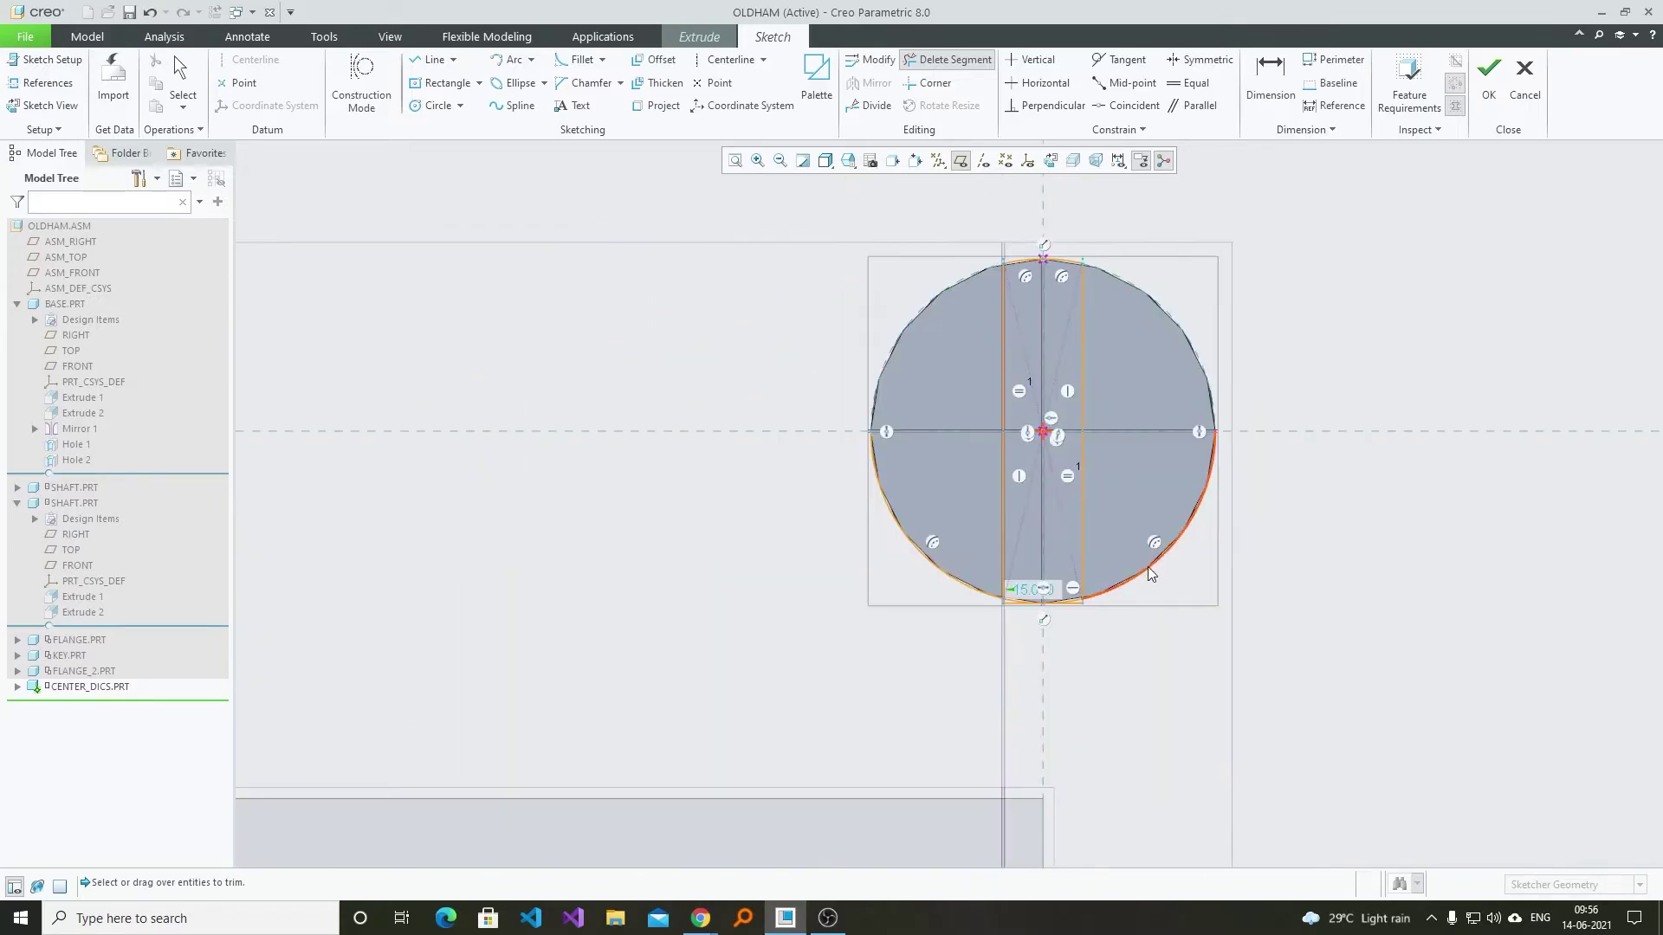
- Trim the lower end of the sketch the same way, leaving one closed profile bounded by the disc's rim
{"action": "scroll", "coordinate": [1213, 563], "scroll_direction": "down", "scroll_amount": 3}
{"action": "scroll", "coordinate": [1213, 589], "scroll_direction": "up", "scroll_amount": 3}
{"action": "scroll", "coordinate": [1150, 622], "scroll_direction": "down", "scroll_amount": 8}
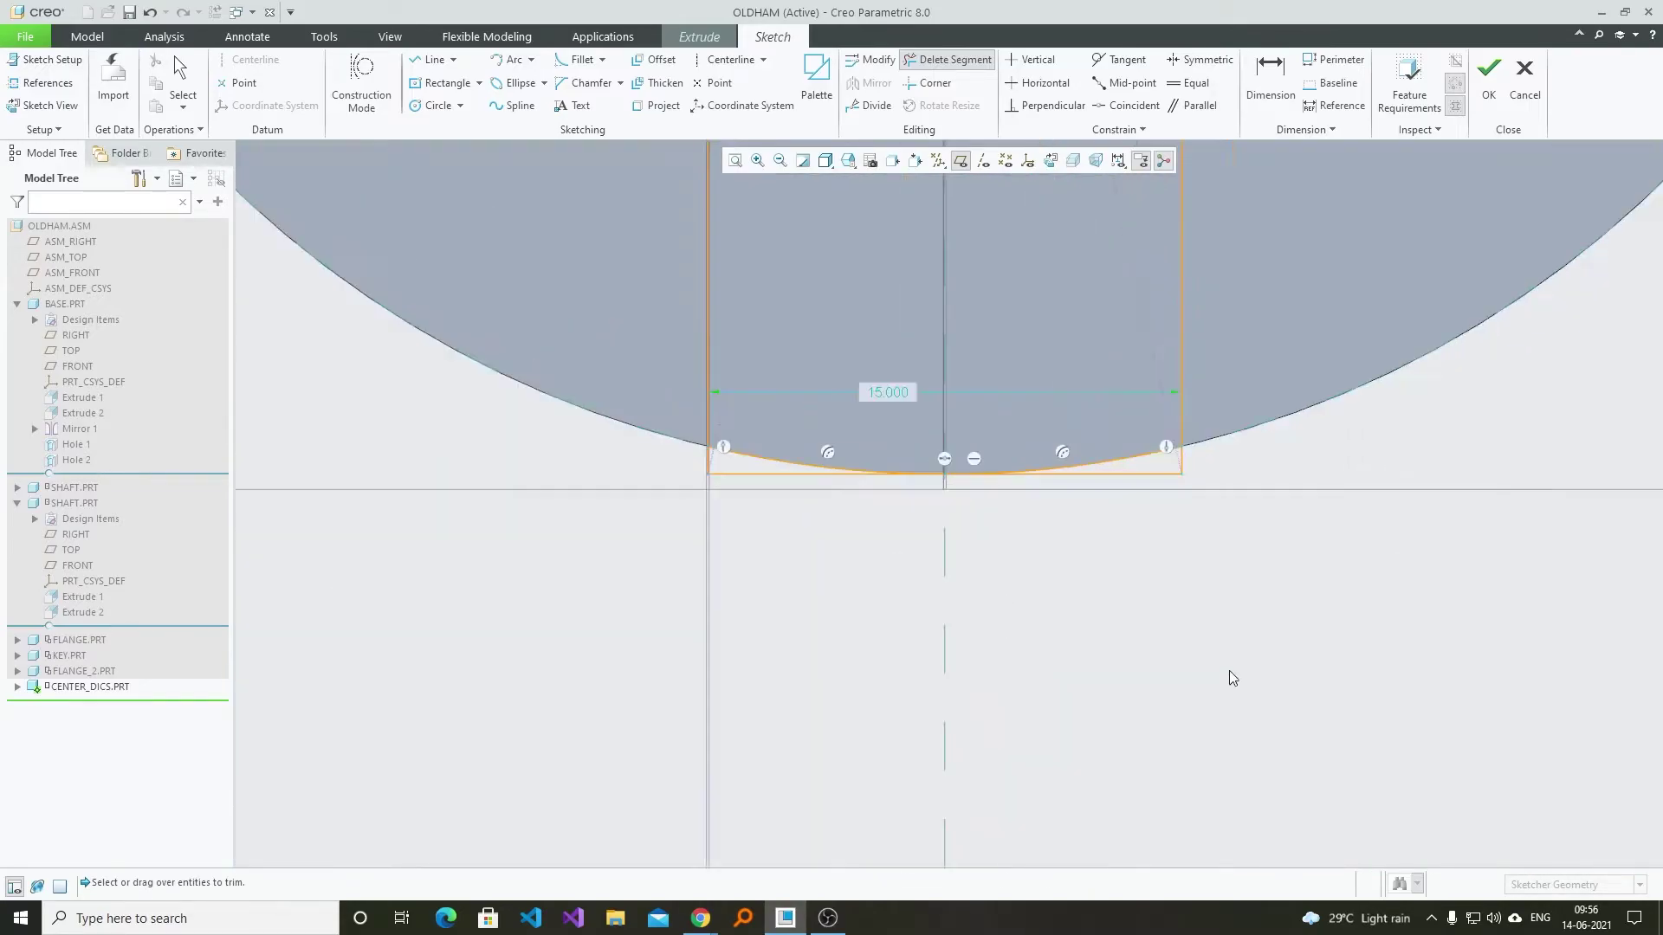
{"action": "scroll", "coordinate": [1195, 479], "scroll_direction": "up", "scroll_amount": 3}
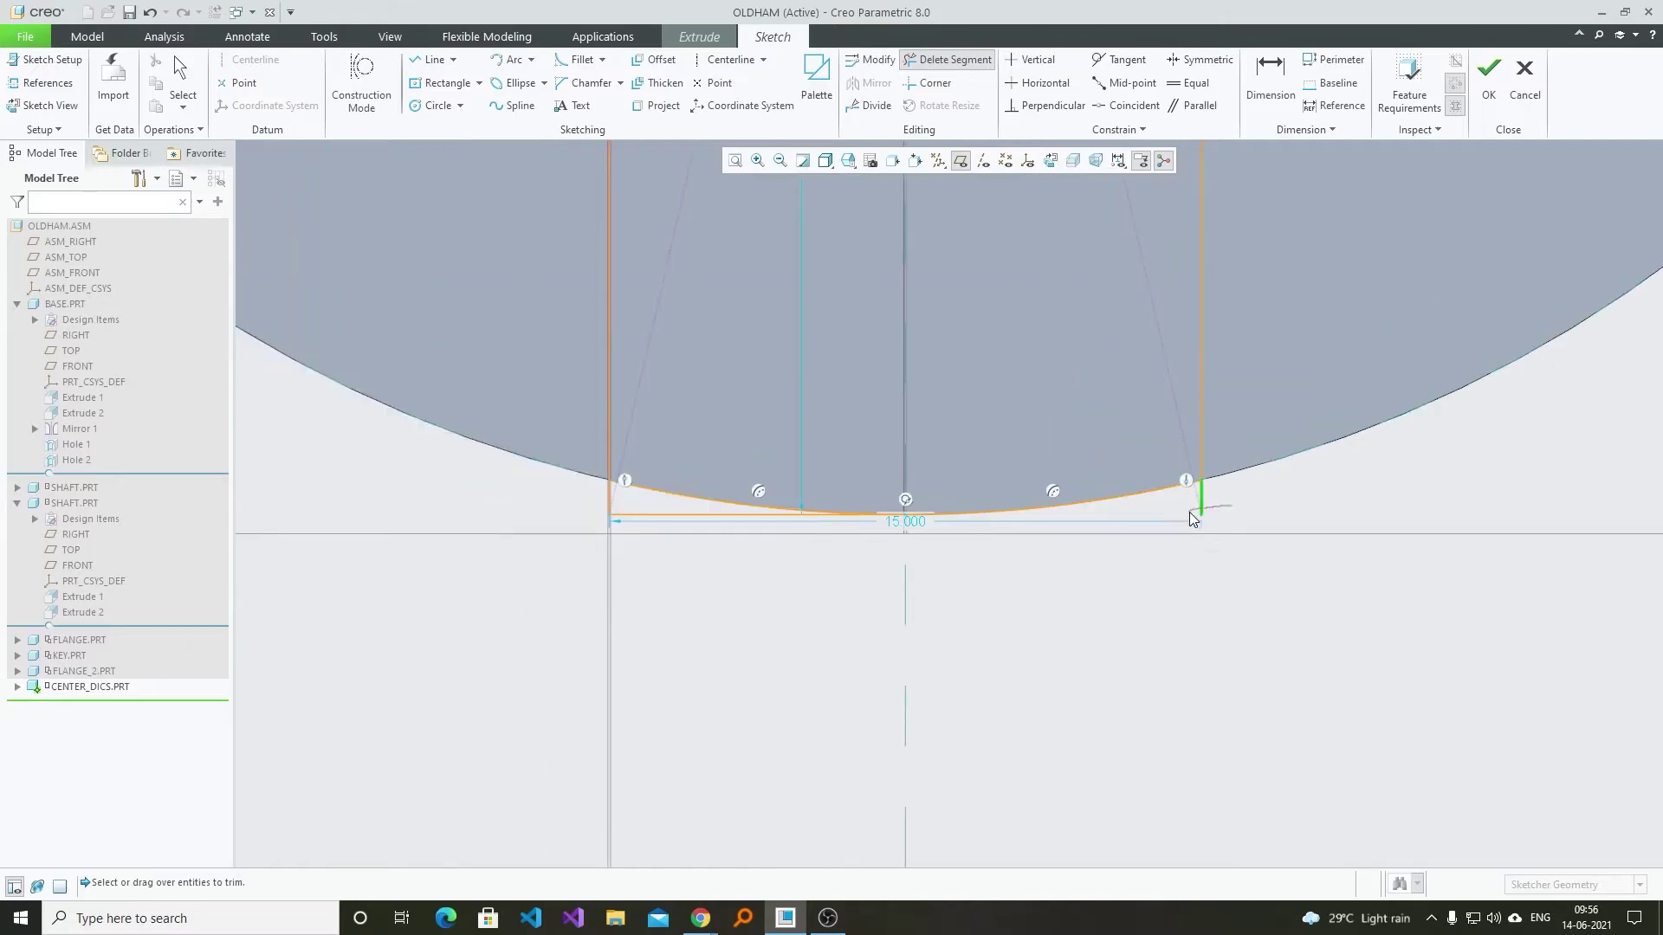
{"action": "scroll", "coordinate": [1059, 573], "scroll_direction": "up", "scroll_amount": 3}
{"action": "scroll", "coordinate": [1173, 518], "scroll_direction": "down", "scroll_amount": 4}
{"action": "scroll", "coordinate": [1109, 690], "scroll_direction": "up", "scroll_amount": 5}
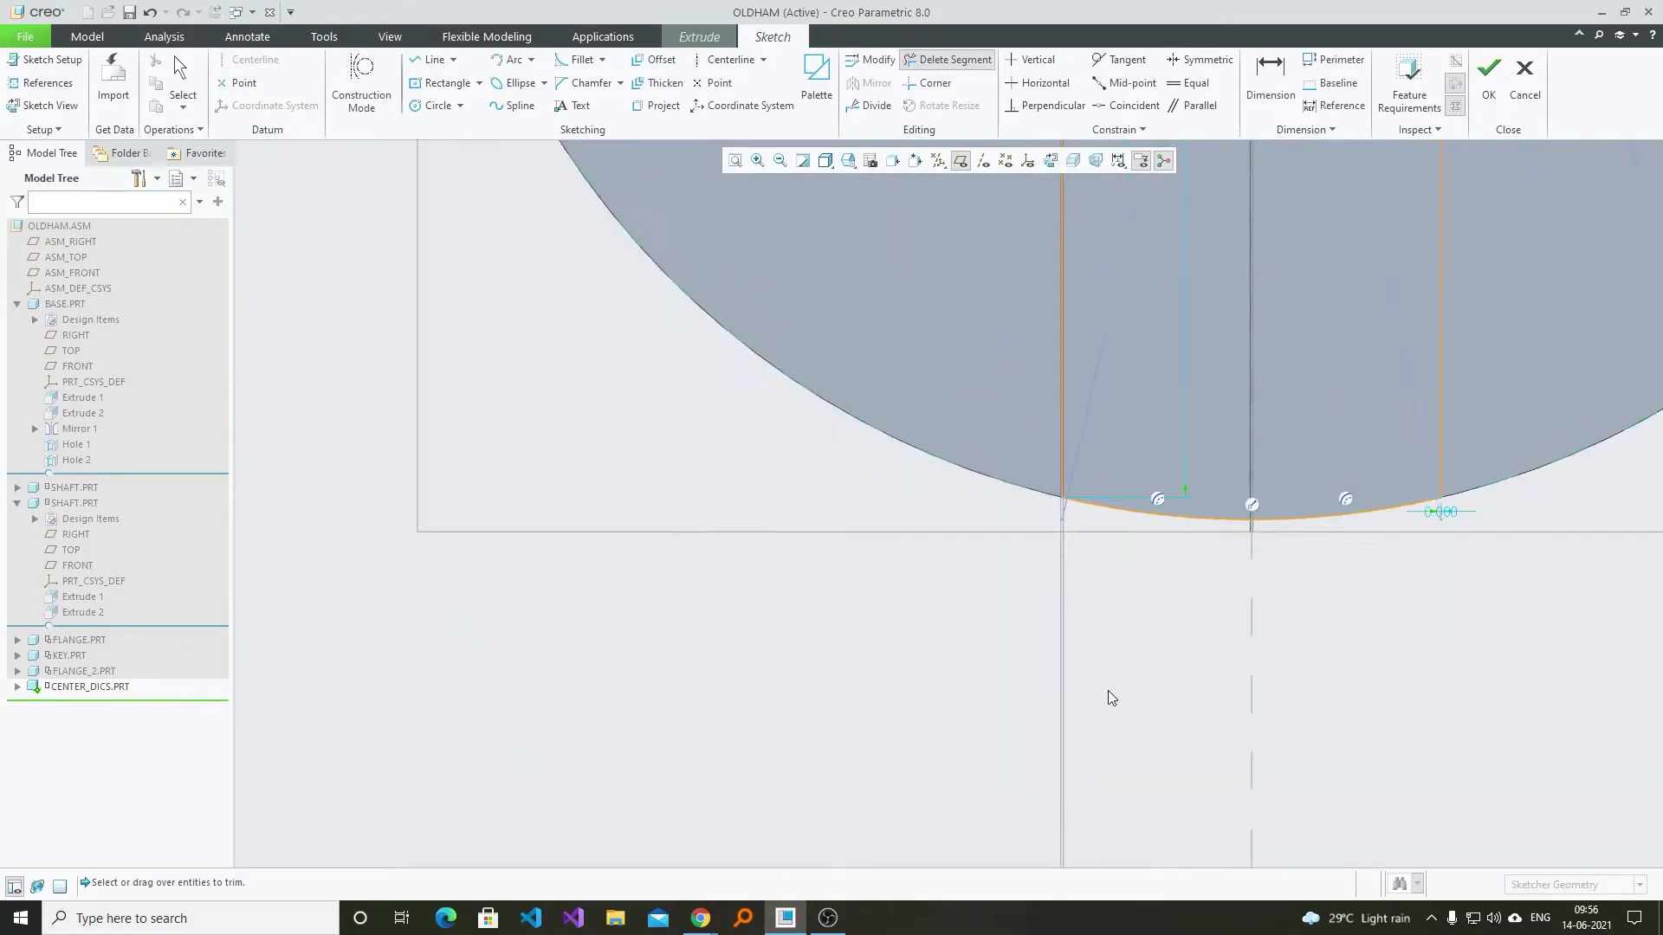
{"action": "middle_click", "coordinate": [1455, 329]}
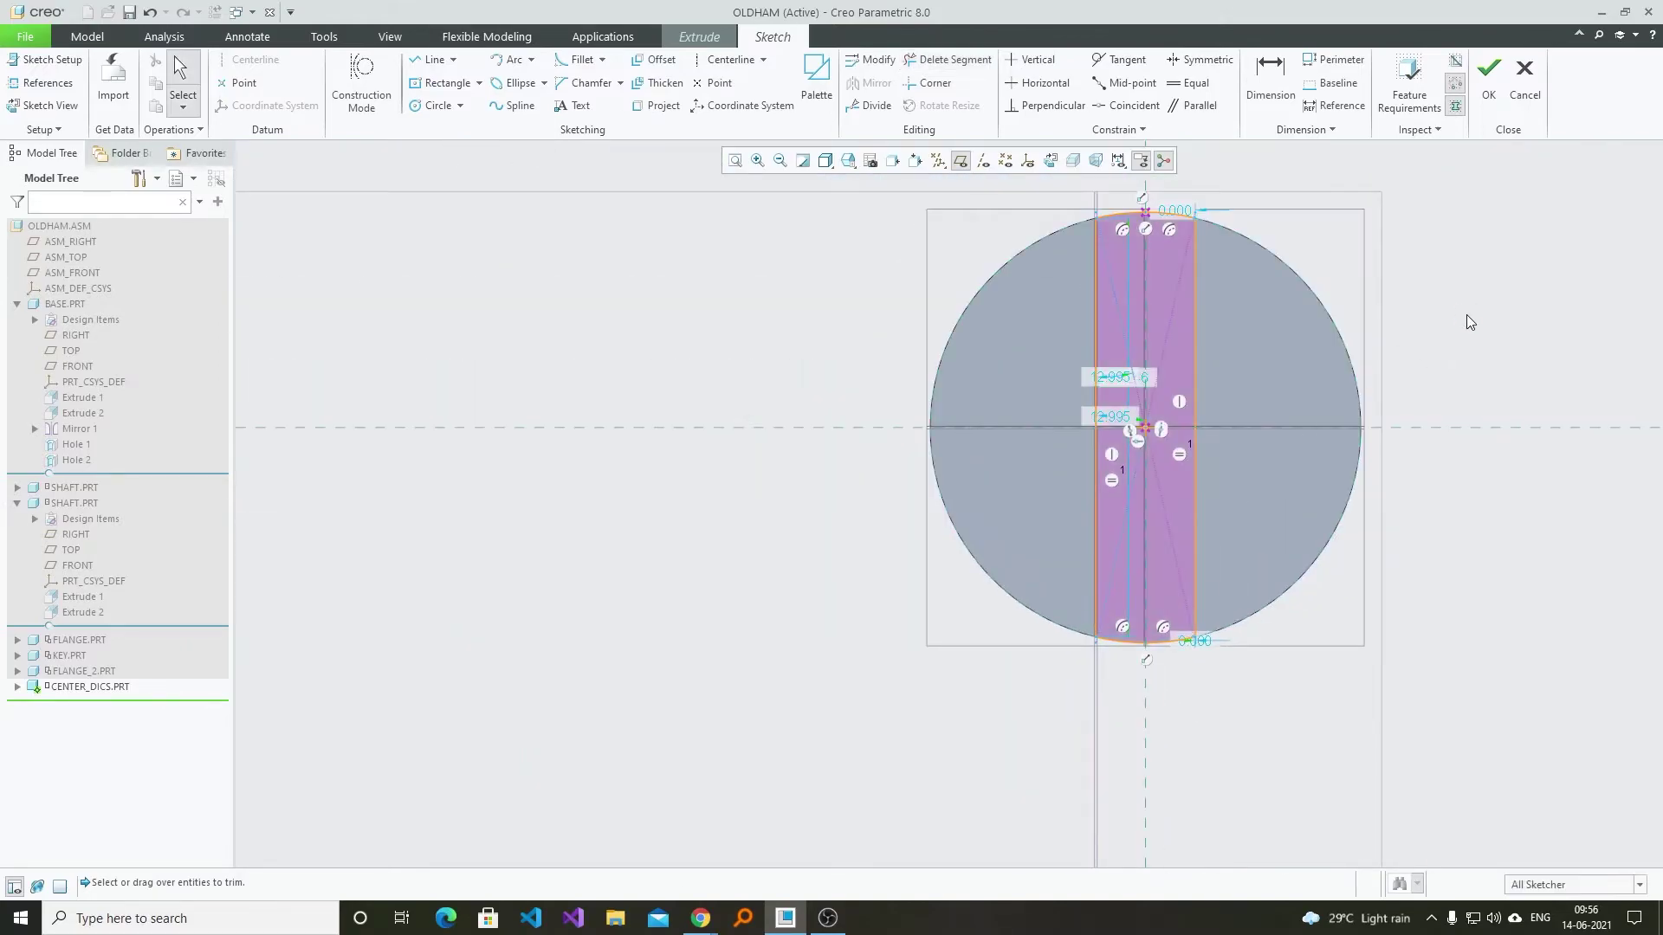
- Accept the sketch and extrude the second tongue 10 mm outward from the disc's face
{"action": "middle_click_drag", "start_coordinate": [1467, 314], "coordinate": [1440, 165]}
{"action": "left_click", "coordinate": [1476, 104]}
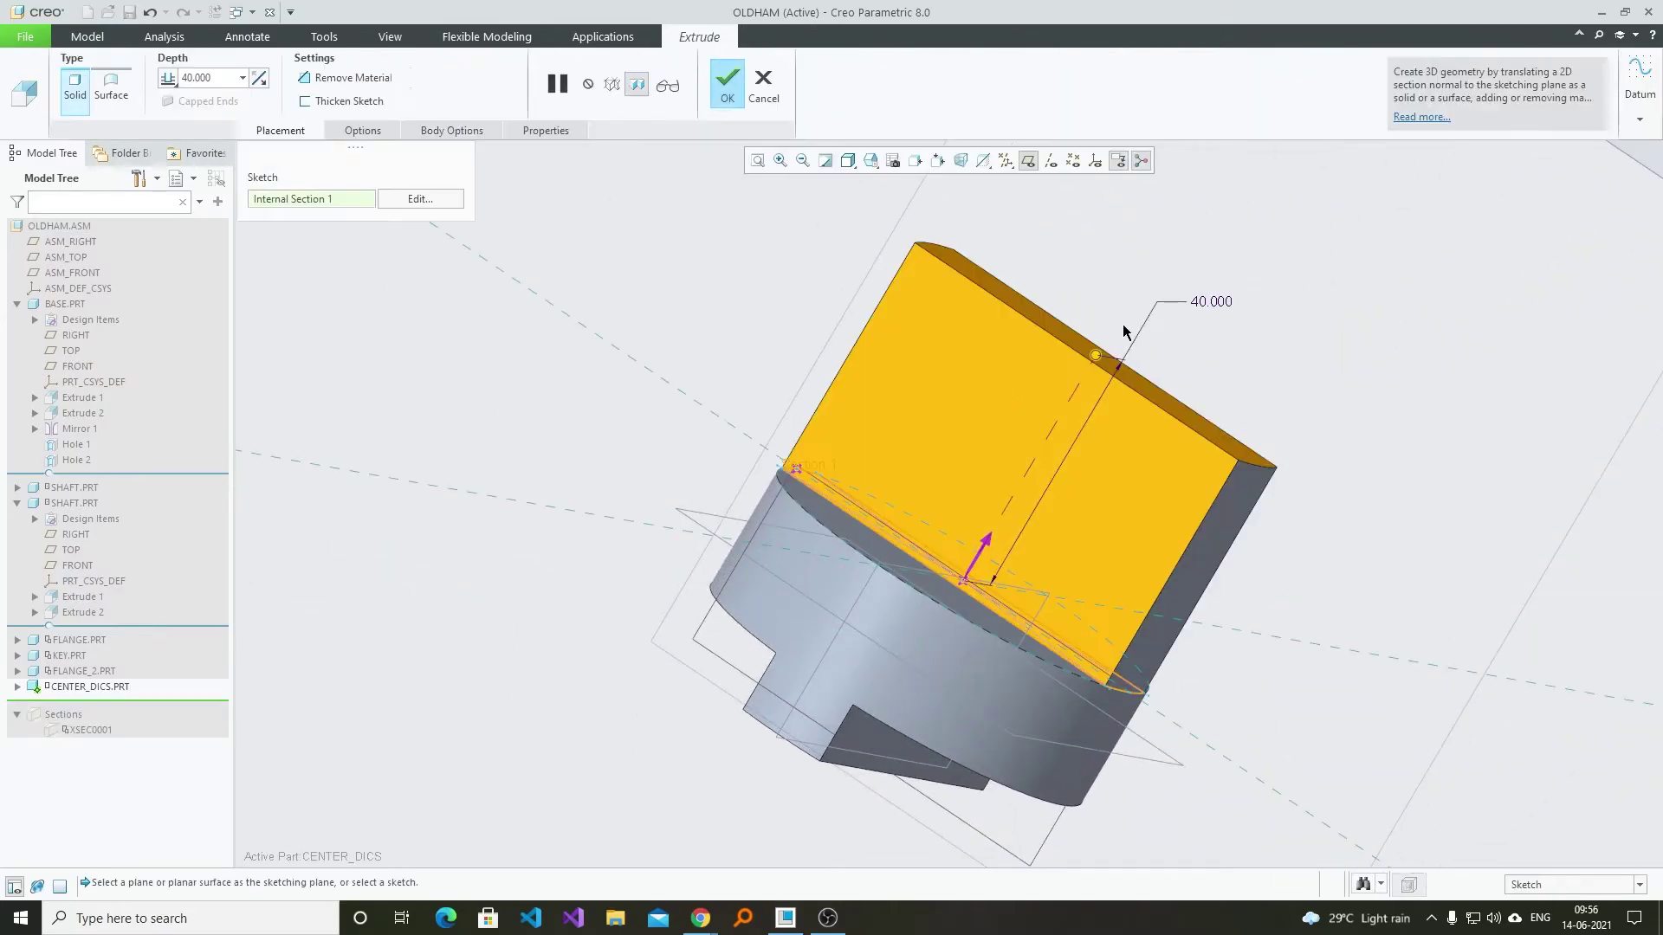
{"action": "key", "text": "Return"}
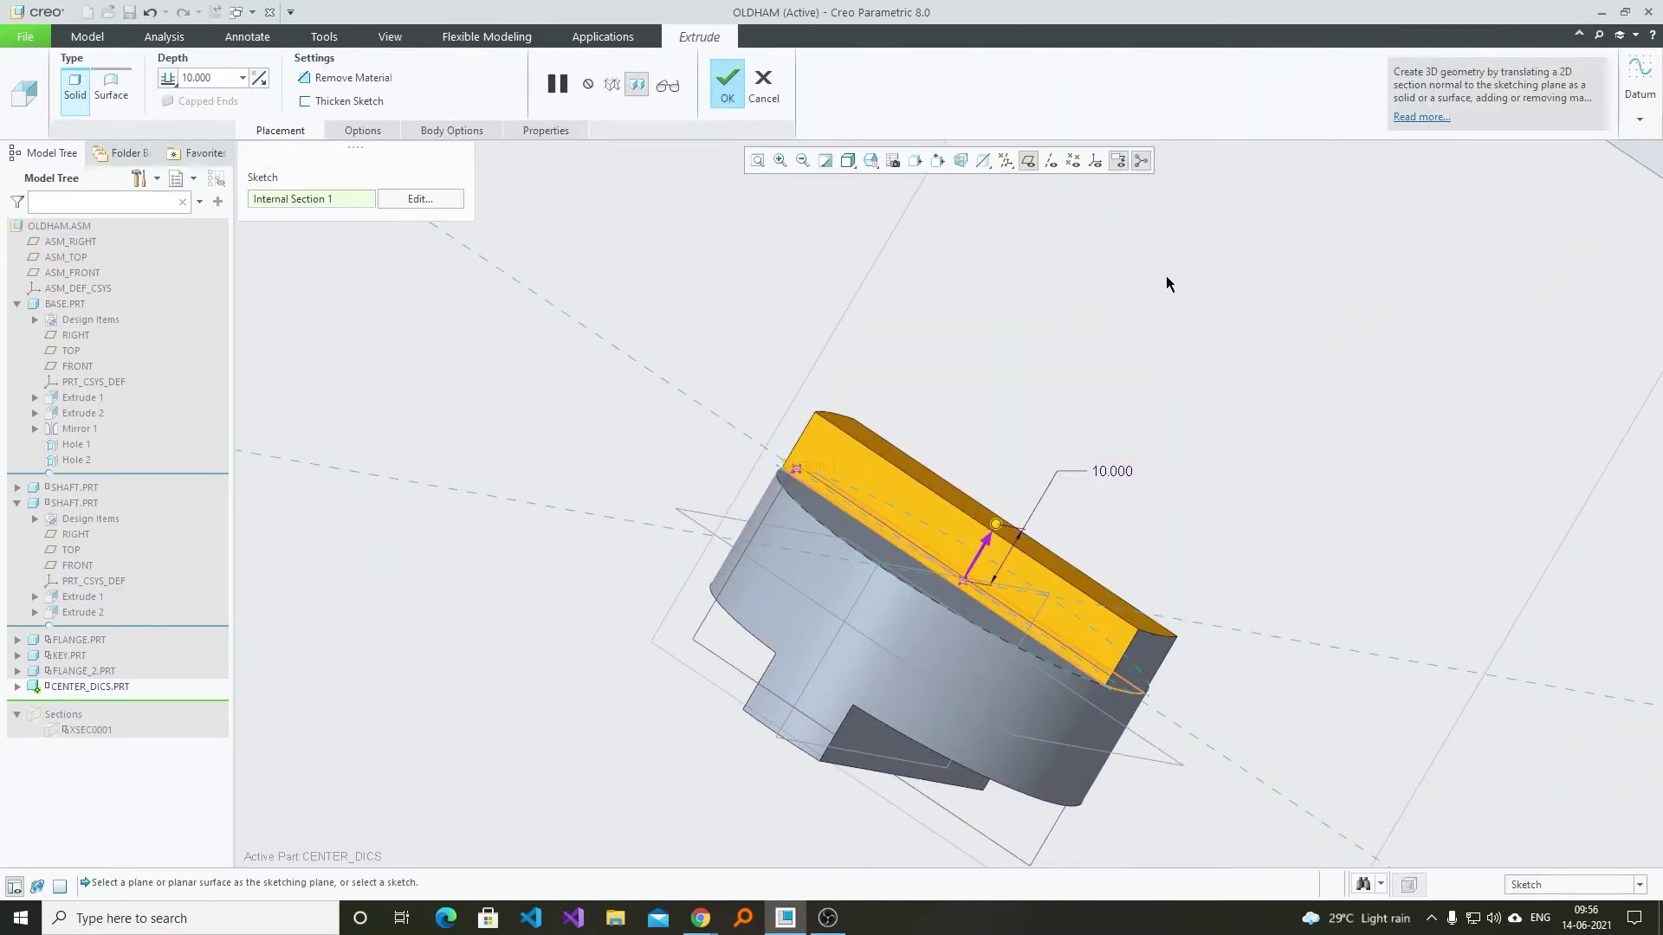
{"action": "left_click", "coordinate": [740, 92]}
{"action": "middle_click_drag", "start_coordinate": [783, 318], "coordinate": [922, 338]}
{"action": "middle_click_drag", "start_coordinate": [937, 522], "coordinate": [944, 519]}
{"action": "scroll", "coordinate": [786, 520], "scroll_direction": "up", "scroll_amount": 3}
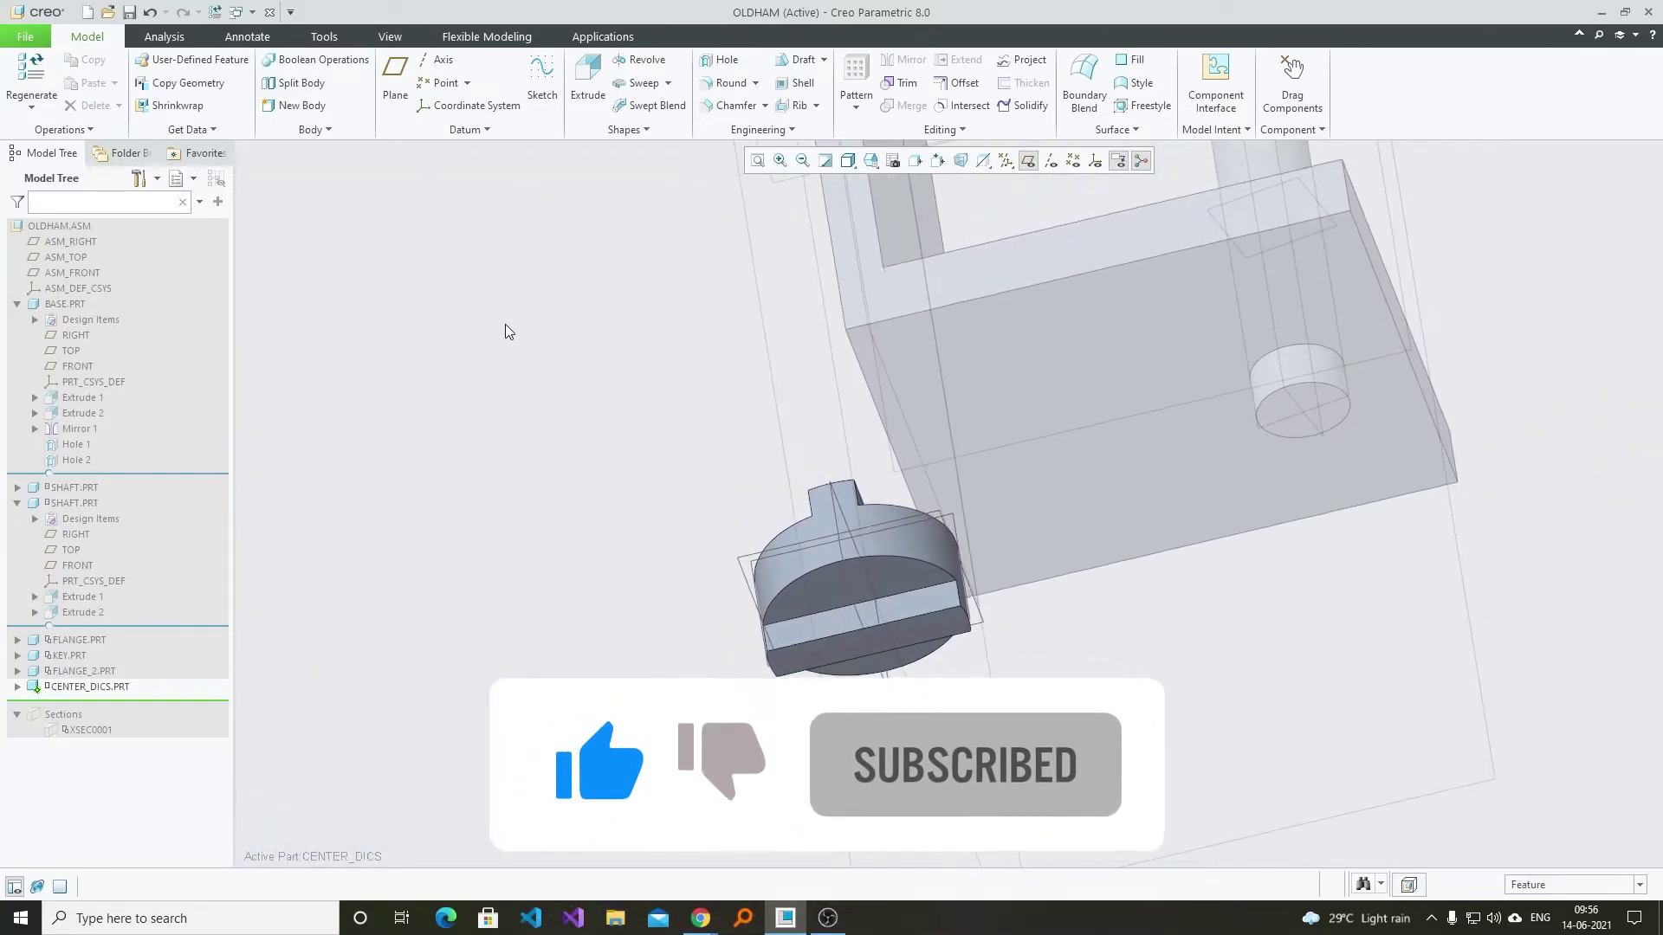
- Activate the top-level OLDHAM assembly and hide the datum planes
{"action": "middle_click_drag", "start_coordinate": [468, 330], "coordinate": [346, 294]}
{"action": "key", "text": "ctrl+a"}
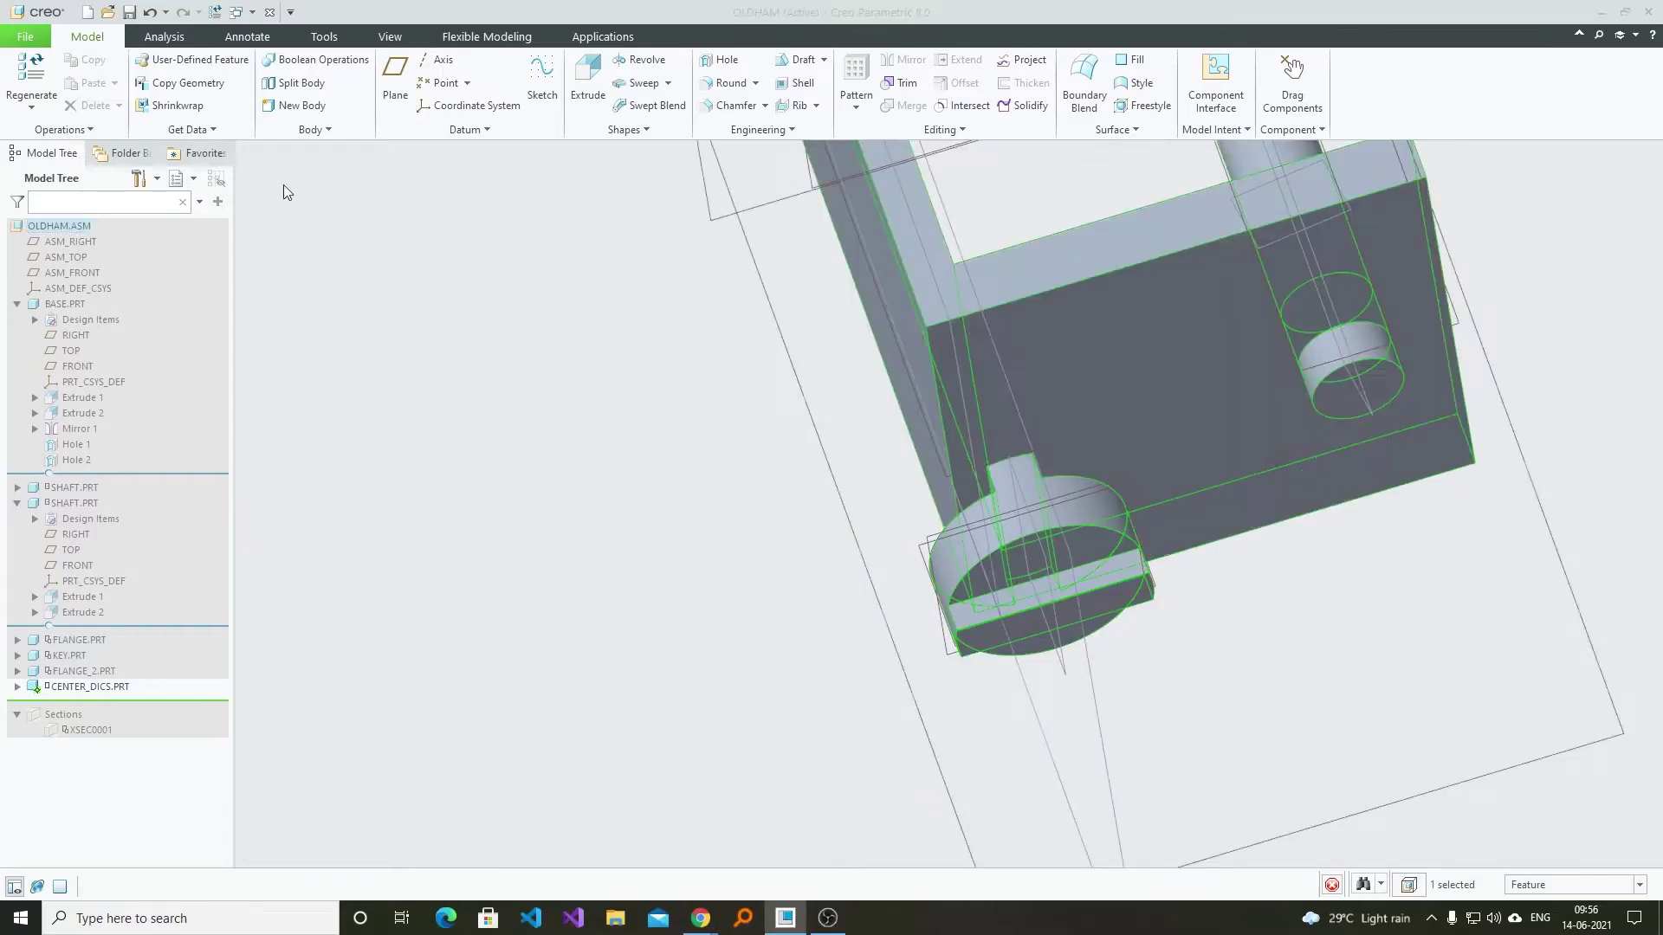
{"action": "left_click", "coordinate": [1028, 162]}
{"action": "middle_click_drag", "start_coordinate": [1212, 373], "coordinate": [1028, 334]}
{"action": "scroll", "coordinate": [1247, 520], "scroll_direction": "up", "scroll_amount": 2}
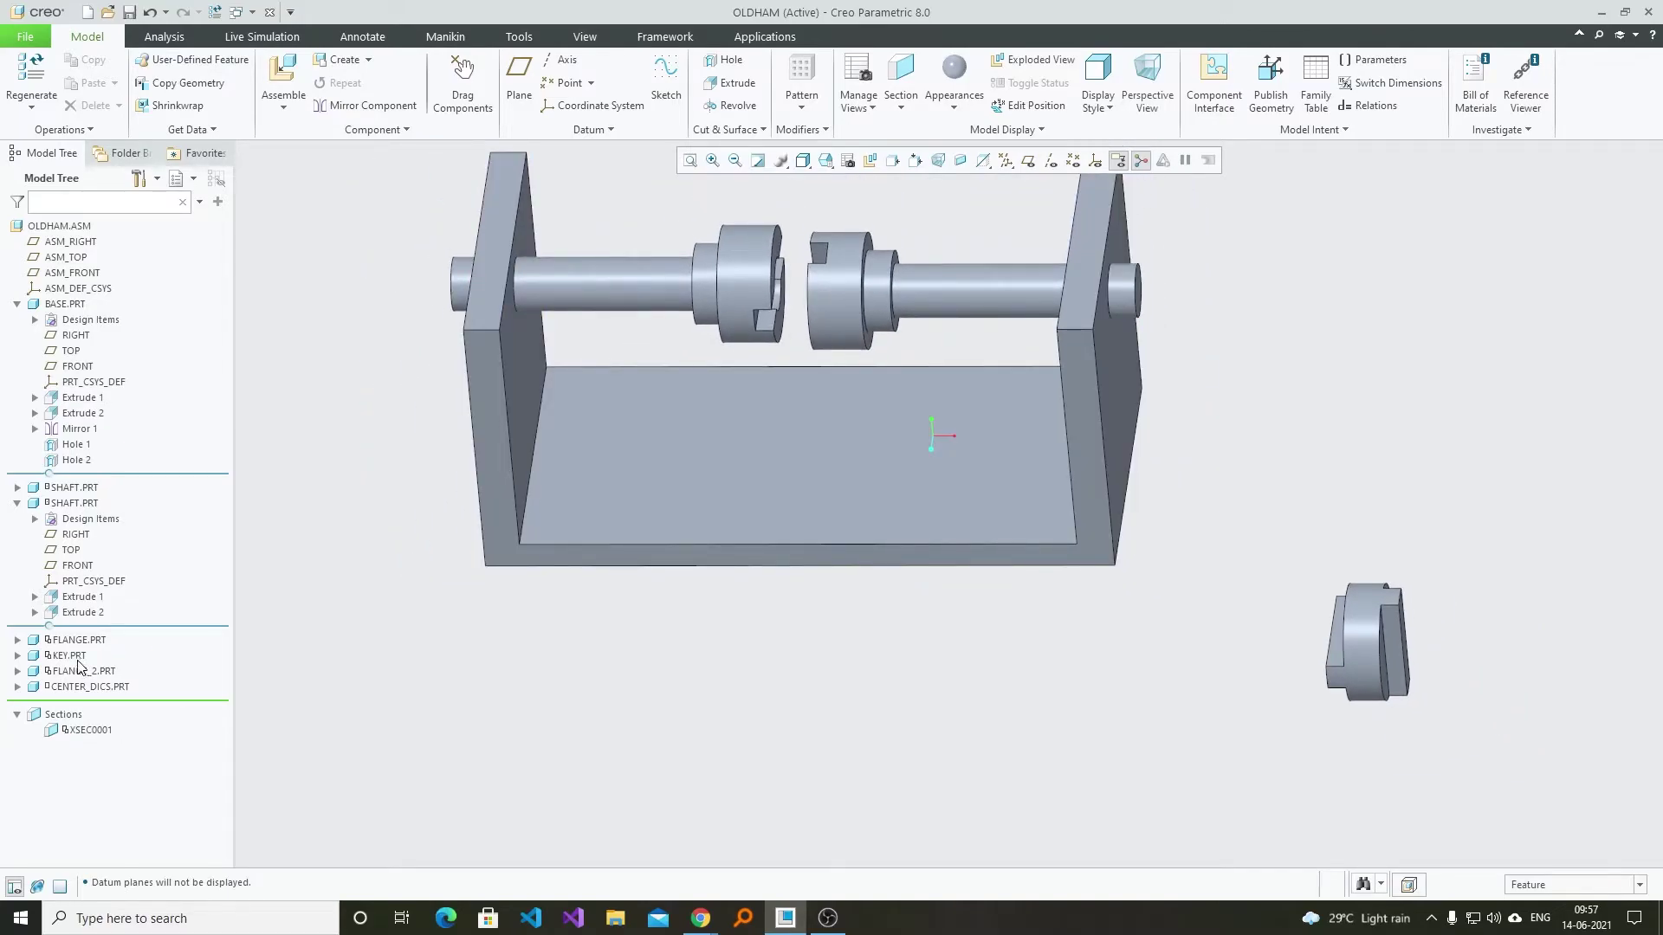
- Redefine the placement of CENTER_DICS.PRT with a Slider connection
{"action": "left_click", "coordinate": [66, 689]}
{"action": "left_click", "coordinate": [115, 621]}
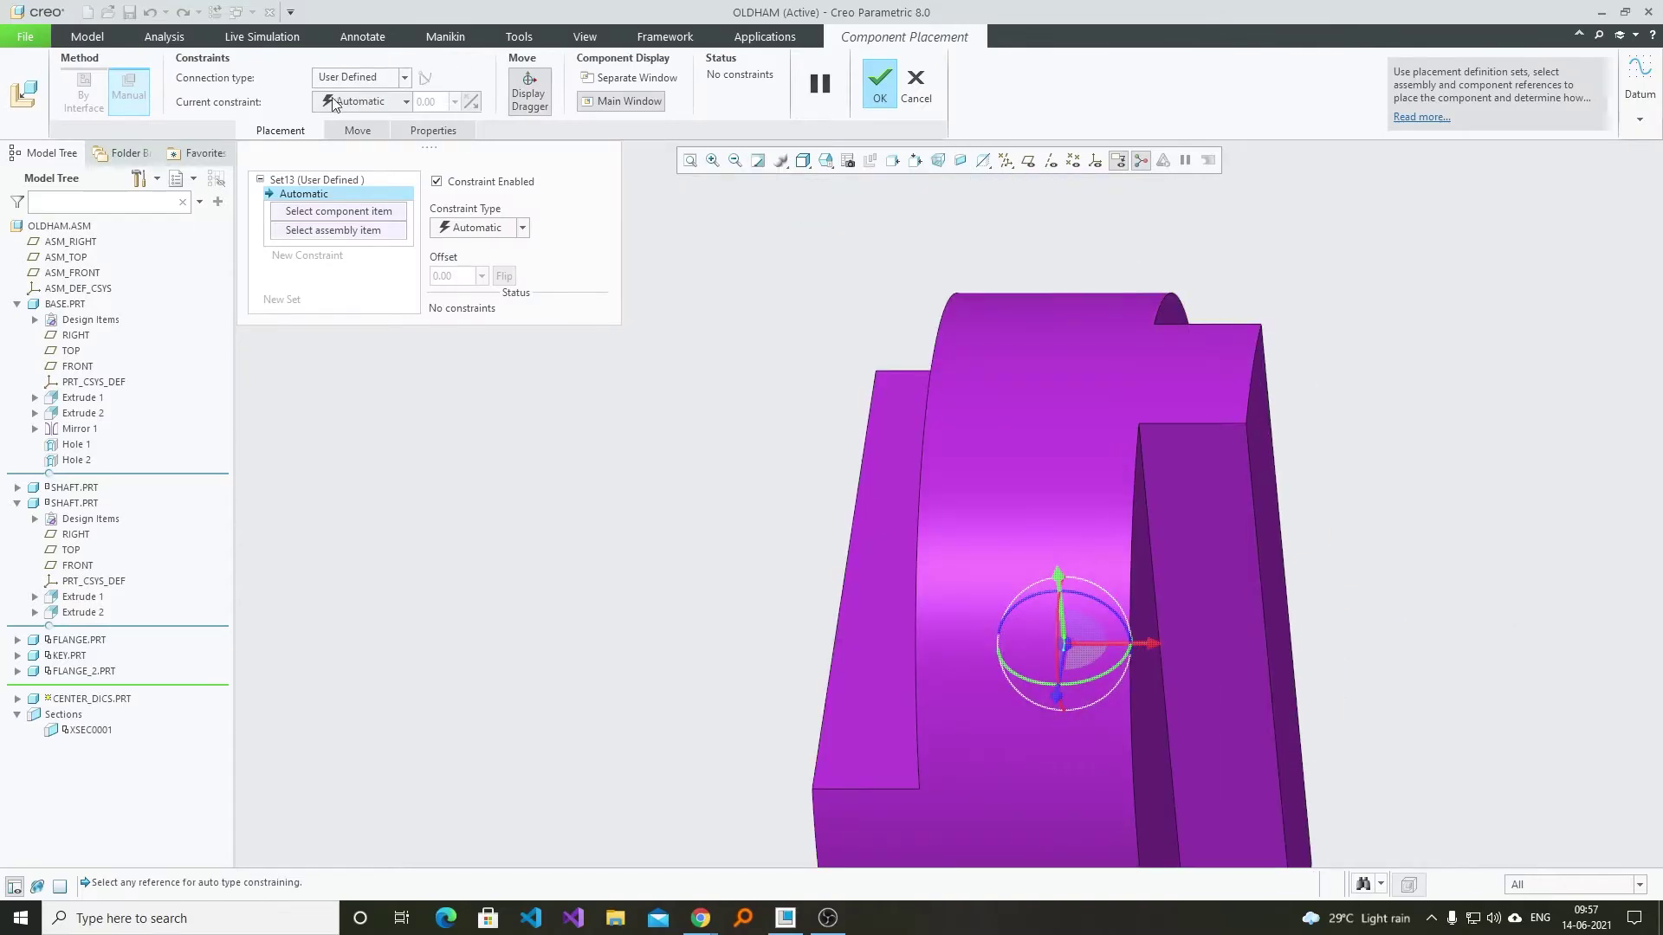
{"action": "left_click", "coordinate": [369, 77]}
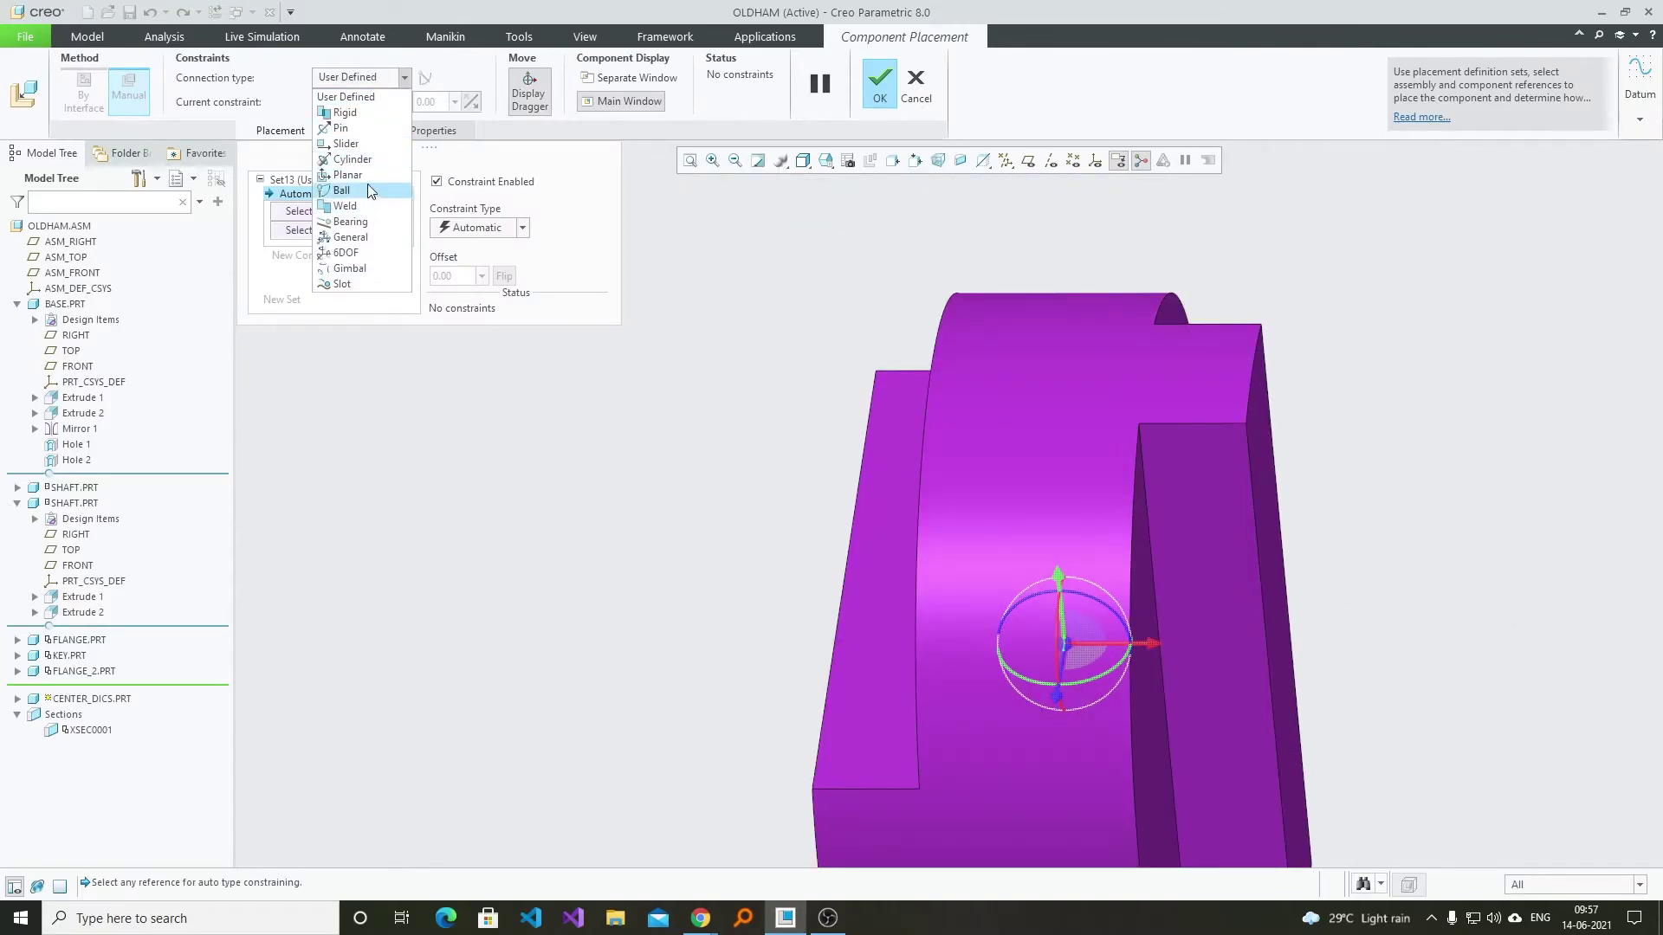
{"action": "left_click", "coordinate": [347, 143]}
{"action": "scroll", "coordinate": [631, 158], "scroll_direction": "up", "scroll_amount": 3}
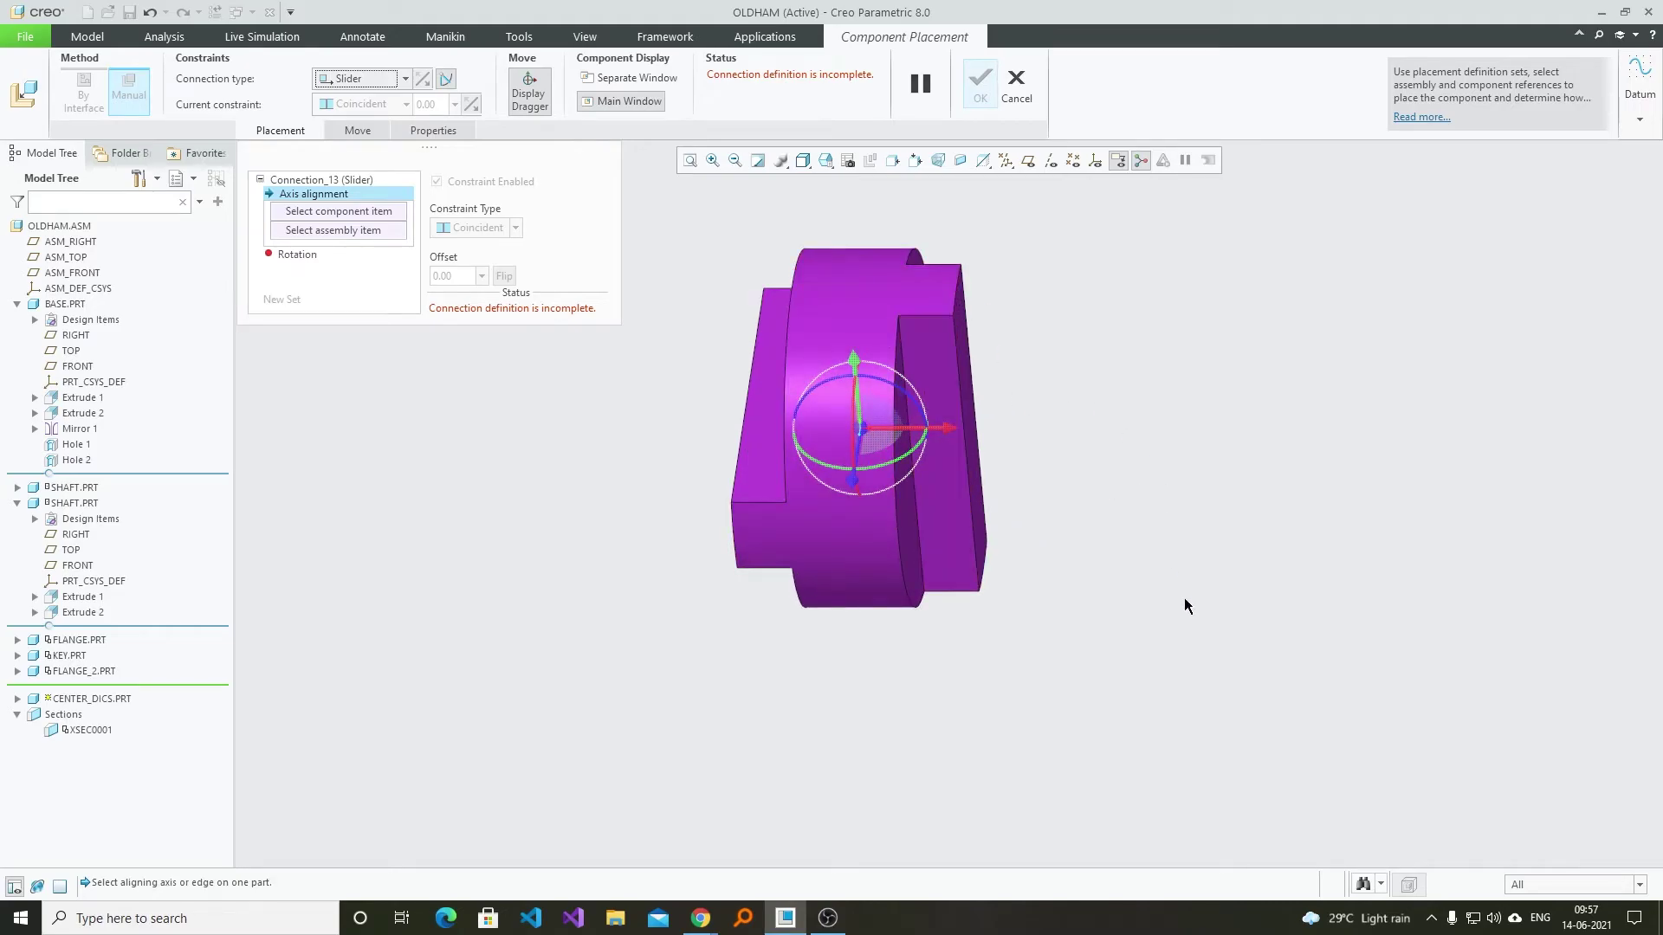
- Set the slider's axis alignment from a tongue edge on the centre disc to the matching slot edge on the flange
{"action": "scroll", "coordinate": [1190, 617], "scroll_direction": "up", "scroll_amount": 4}
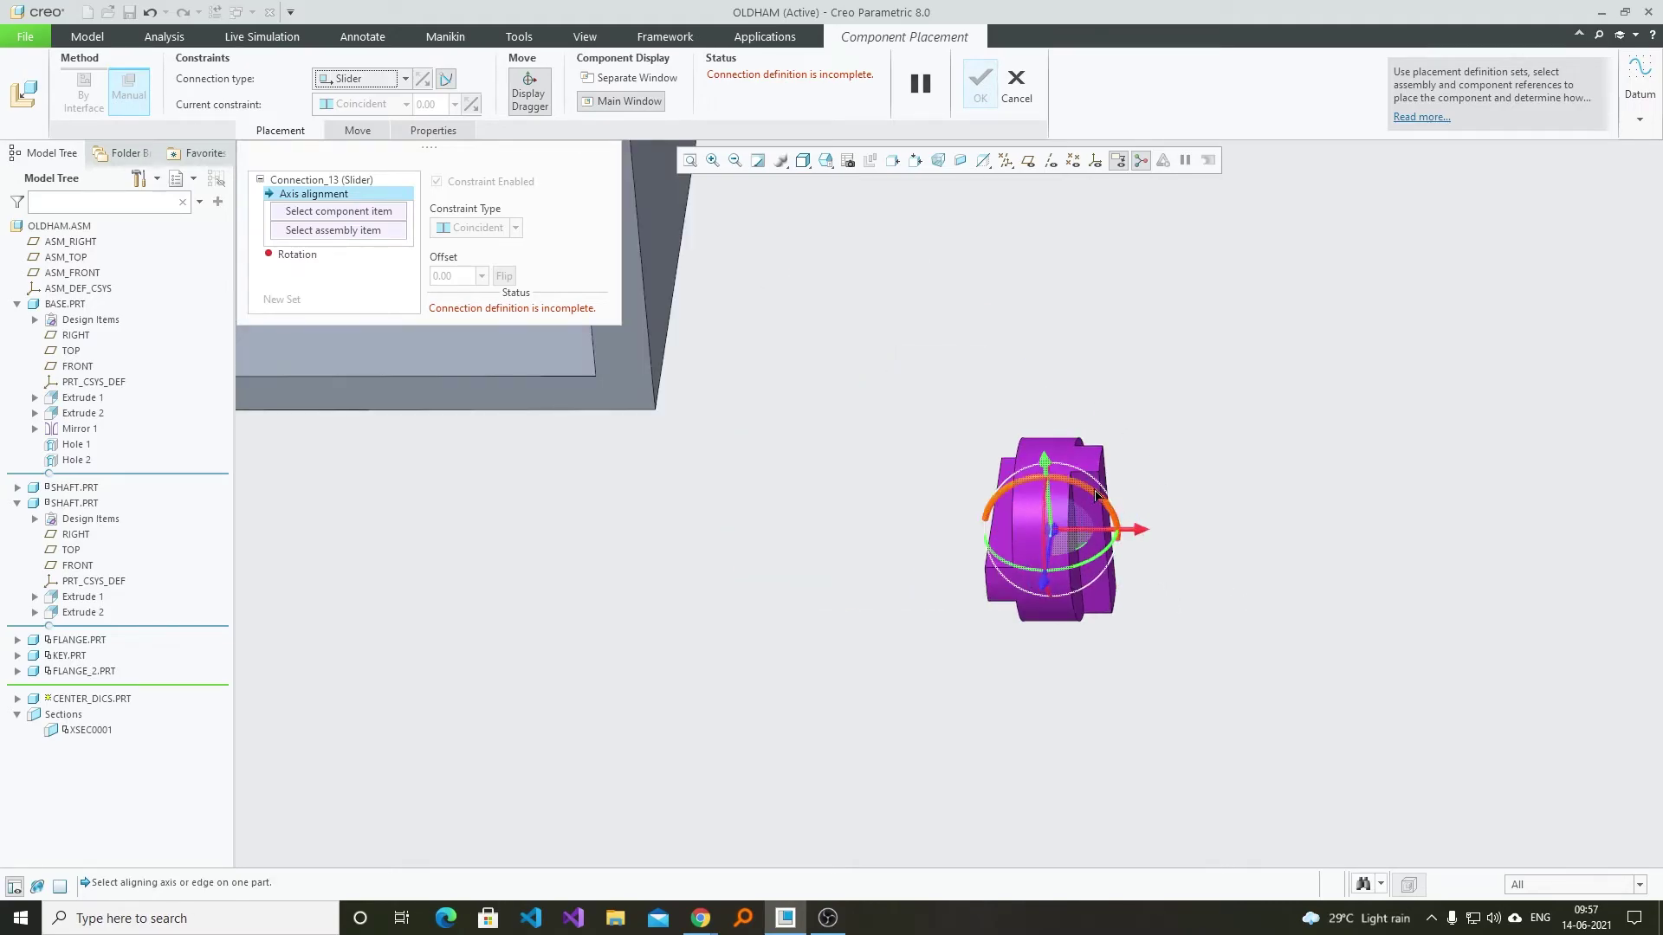
{"action": "scroll", "coordinate": [1118, 490], "scroll_direction": "down", "scroll_amount": 4}
{"action": "left_click", "coordinate": [1070, 471]}
{"action": "scroll", "coordinate": [1301, 570], "scroll_direction": "up", "scroll_amount": 5}
{"action": "middle_click_drag", "start_coordinate": [1302, 572], "coordinate": [1343, 597]}
{"action": "scroll", "coordinate": [707, 397], "scroll_direction": "down", "scroll_amount": 2}
{"action": "middle_click_drag", "start_coordinate": [707, 397], "coordinate": [921, 440]}
{"action": "scroll", "coordinate": [731, 380], "scroll_direction": "down", "scroll_amount": 4}
{"action": "left_click", "coordinate": [791, 393]}
- Set the slider's rotation reference with matching planar faces of the disc and flange, and move the disc along the slot between the flanges
{"action": "scroll", "coordinate": [922, 448], "scroll_direction": "up", "scroll_amount": 8}
{"action": "middle_click_drag", "start_coordinate": [1050, 486], "coordinate": [833, 515]}
{"action": "scroll", "coordinate": [883, 510], "scroll_direction": "down", "scroll_amount": 5}
{"action": "left_click", "coordinate": [935, 509]}
{"action": "scroll", "coordinate": [928, 516], "scroll_direction": "up", "scroll_amount": 5}
{"action": "middle_click_drag", "start_coordinate": [749, 368], "coordinate": [856, 405]}
{"action": "scroll", "coordinate": [856, 407], "scroll_direction": "down", "scroll_amount": 3}
{"action": "left_click", "coordinate": [858, 407]}
{"action": "scroll", "coordinate": [935, 490], "scroll_direction": "up", "scroll_amount": 1}
{"action": "middle_click_drag", "start_coordinate": [943, 498], "coordinate": [927, 506]}
{"action": "left_click_drag", "start_coordinate": [748, 679], "coordinate": [889, 396]}
{"action": "left_click", "coordinate": [285, 300]}
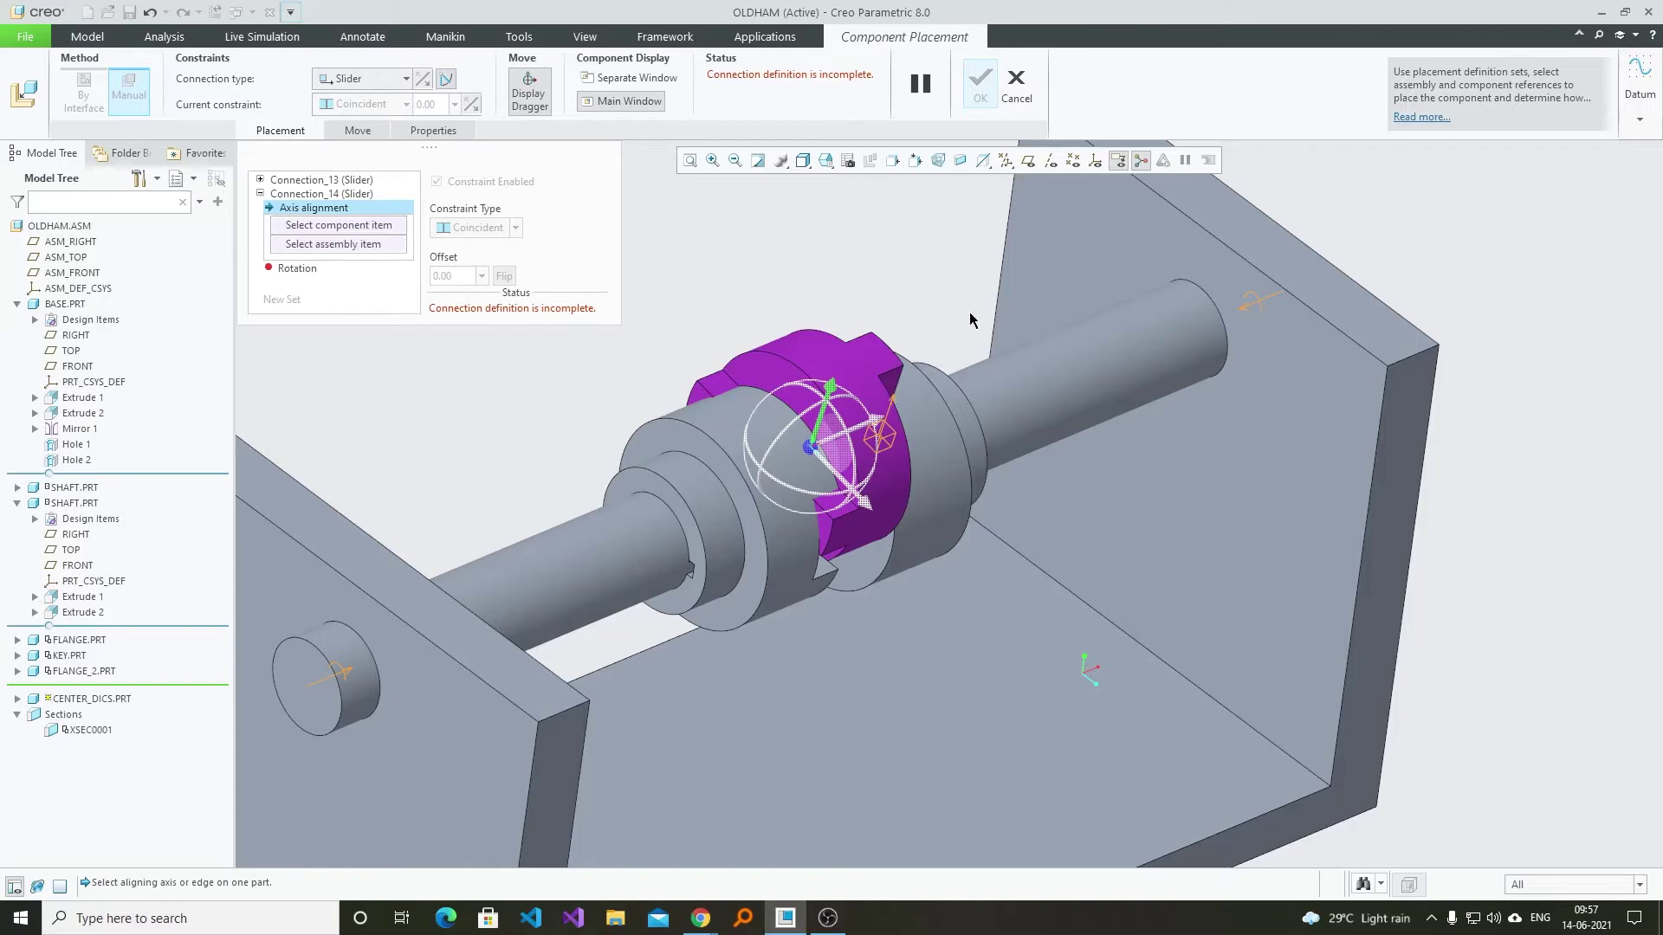
{"action": "mouse_move", "coordinate": [968, 325]}
{"action": "middle_mouse_down"}
{"action": "mouse_move", "coordinate": [896, 425]}
{"action": "mouse_move", "coordinate": [911, 649]}
{"action": "mouse_move", "coordinate": [923, 616]}
{"action": "middle_mouse_up"}
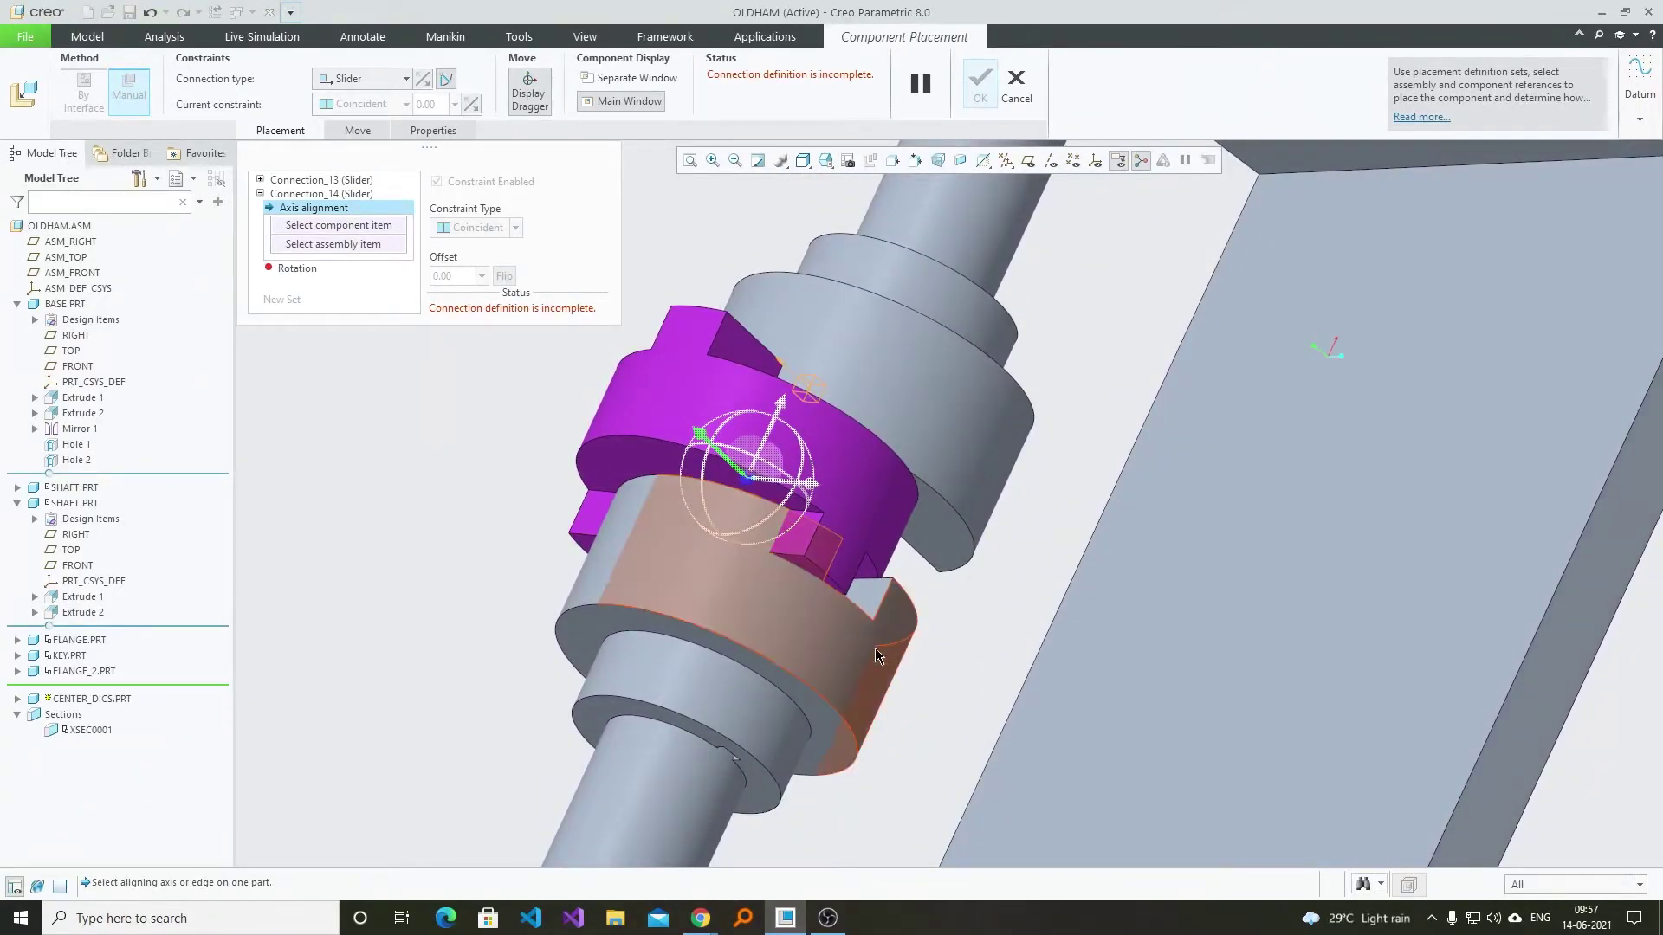
{"action": "scroll", "coordinate": [883, 665], "scroll_direction": "down", "scroll_amount": 10}
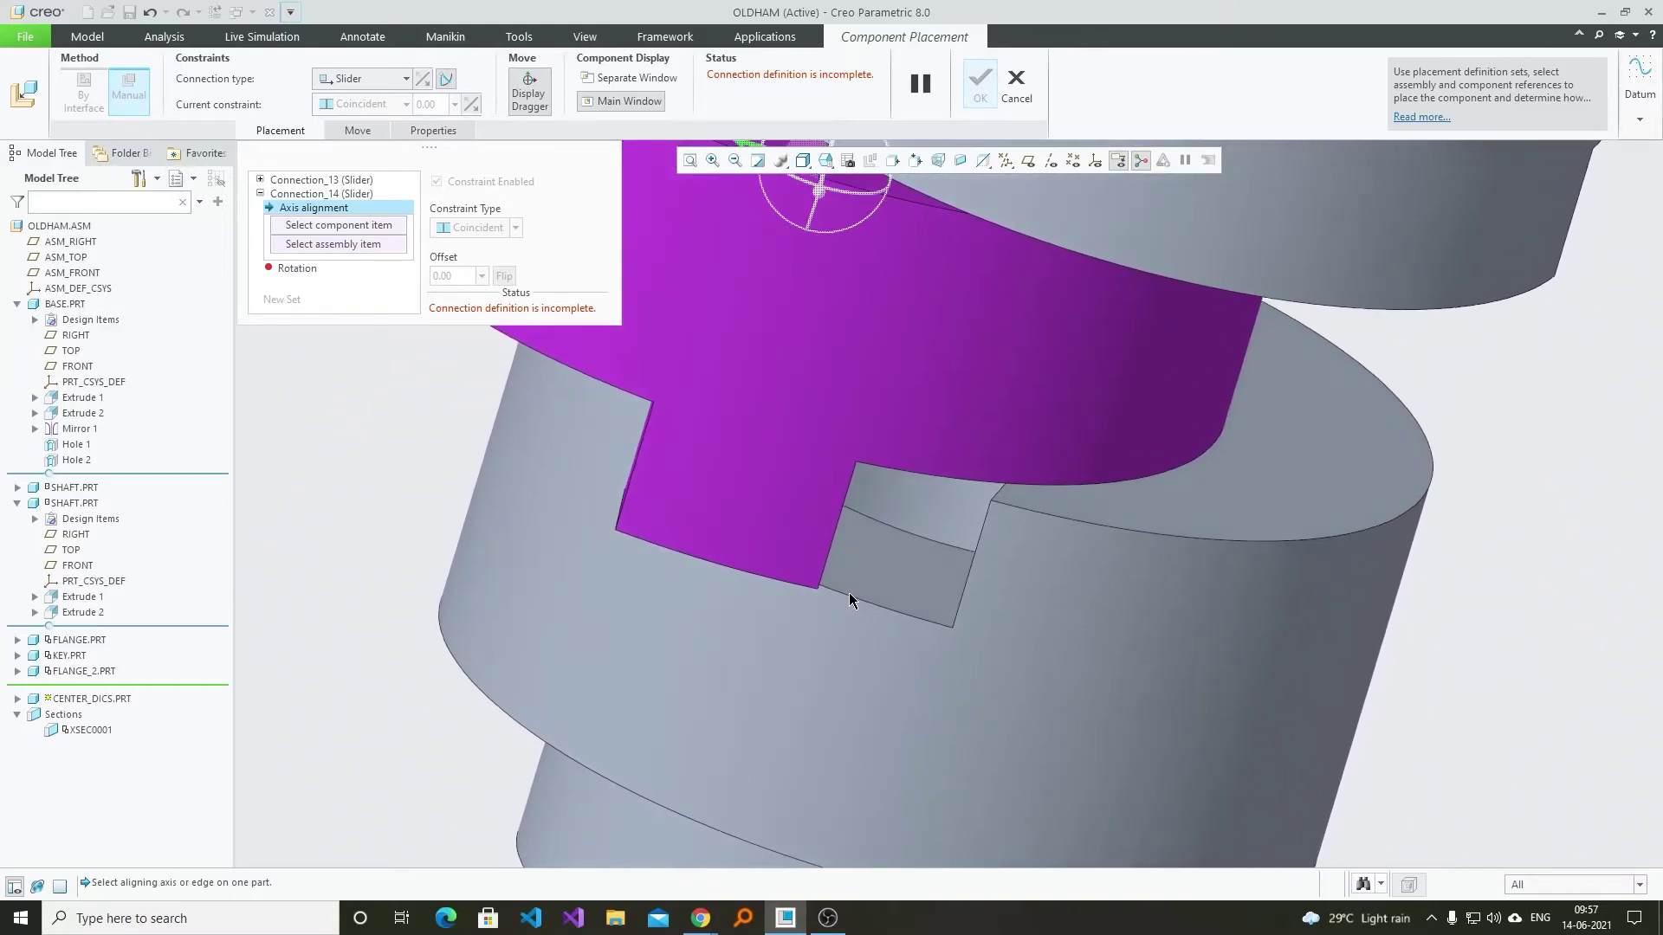
{"action": "mouse_move", "coordinate": [926, 597]}
{"action": "middle_mouse_down"}
{"action": "mouse_move", "coordinate": [828, 589]}
{"action": "mouse_move", "coordinate": [1212, 581]}
{"action": "mouse_move", "coordinate": [782, 429]}
{"action": "mouse_move", "coordinate": [946, 511]}
{"action": "mouse_move", "coordinate": [771, 426]}
{"action": "middle_mouse_up"}
{"action": "left_click", "coordinate": [840, 561]}
{"action": "left_click", "coordinate": [1247, 592]}
{"action": "scroll", "coordinate": [946, 509], "scroll_direction": "up", "scroll_amount": 4}
{"action": "left_click", "coordinate": [335, 195]}
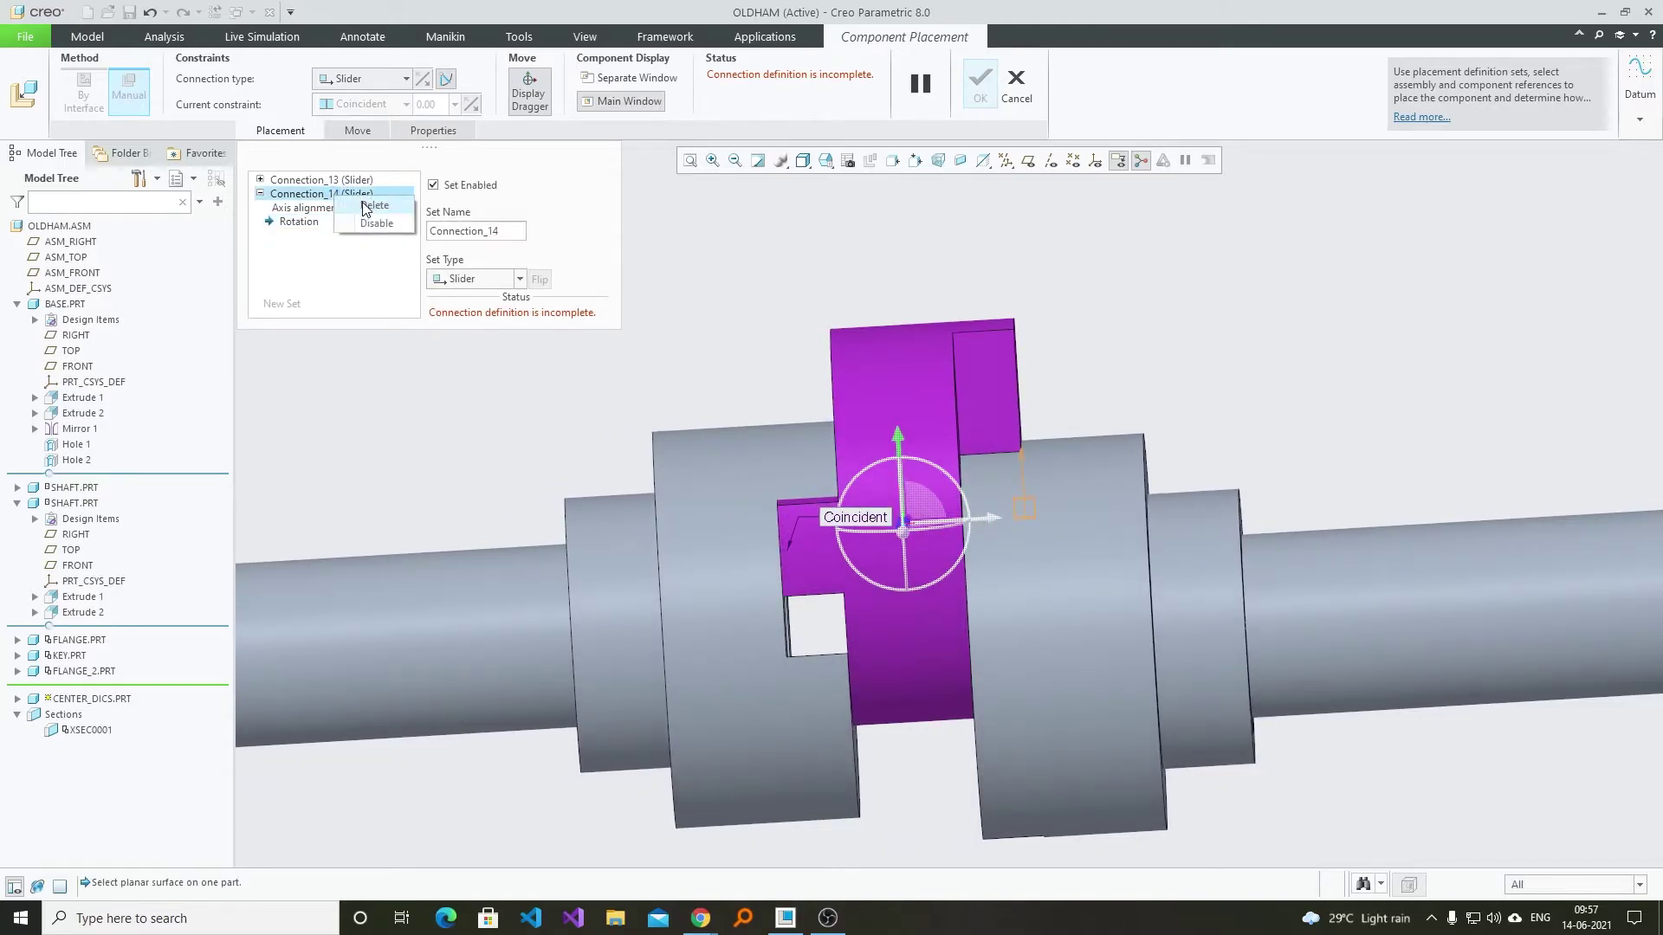
{"action": "left_click", "coordinate": [367, 206]}
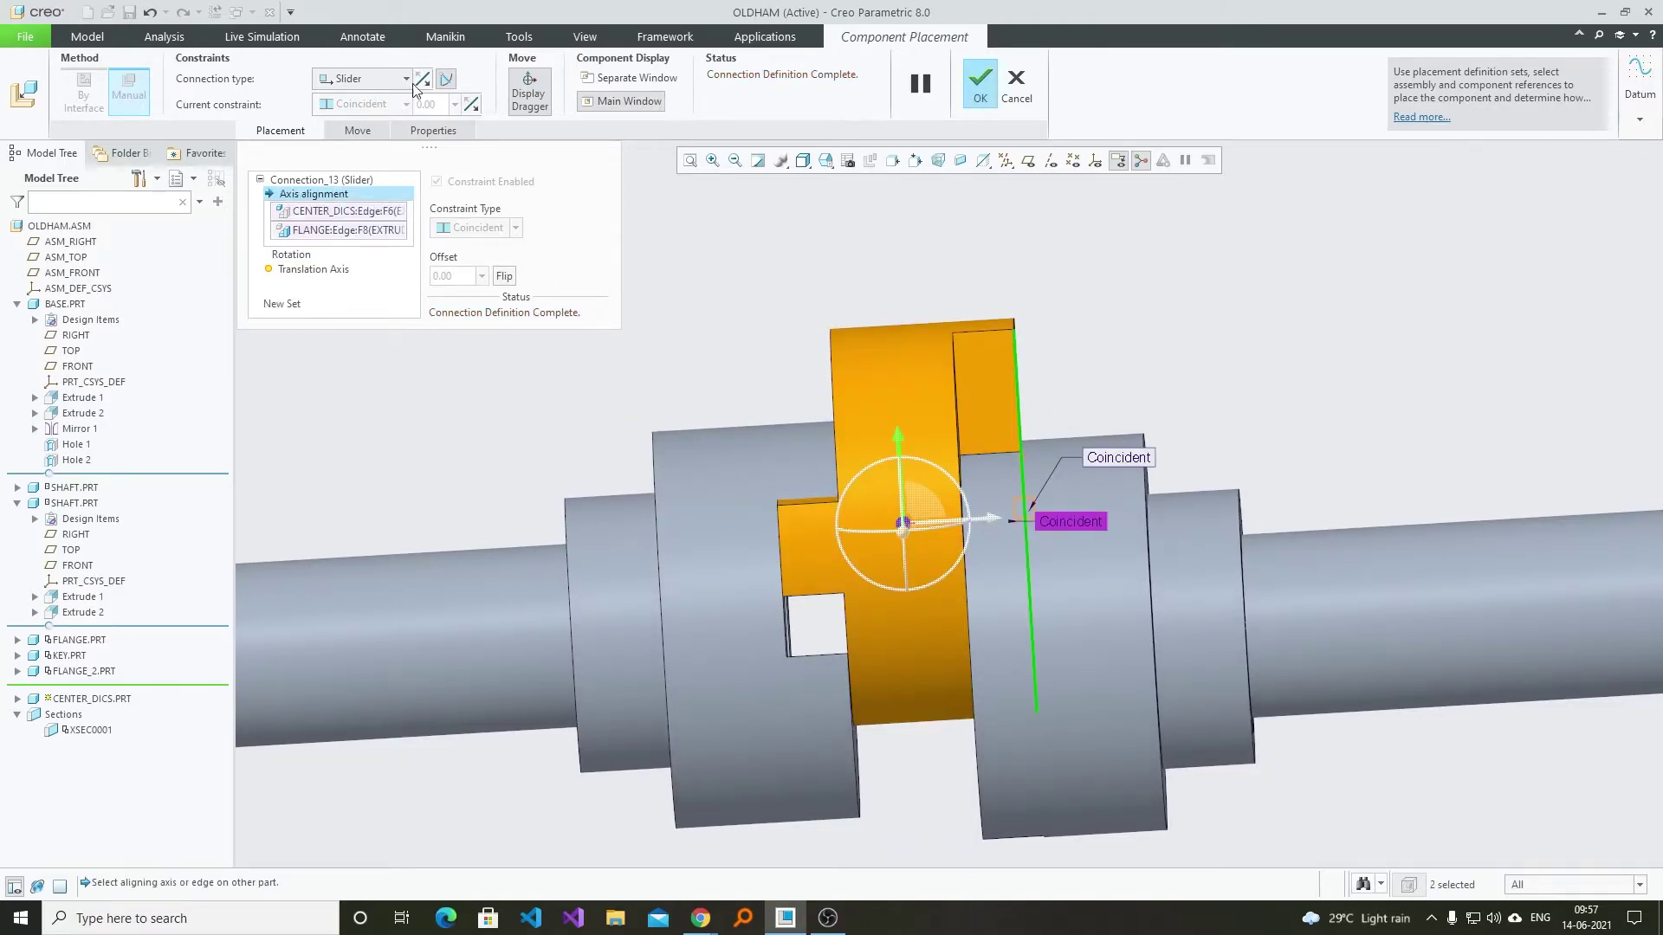
- Add a second Slider connection set and shift the centre disc along the first slot closer to the shaft axis
{"action": "left_click", "coordinate": [286, 303]}
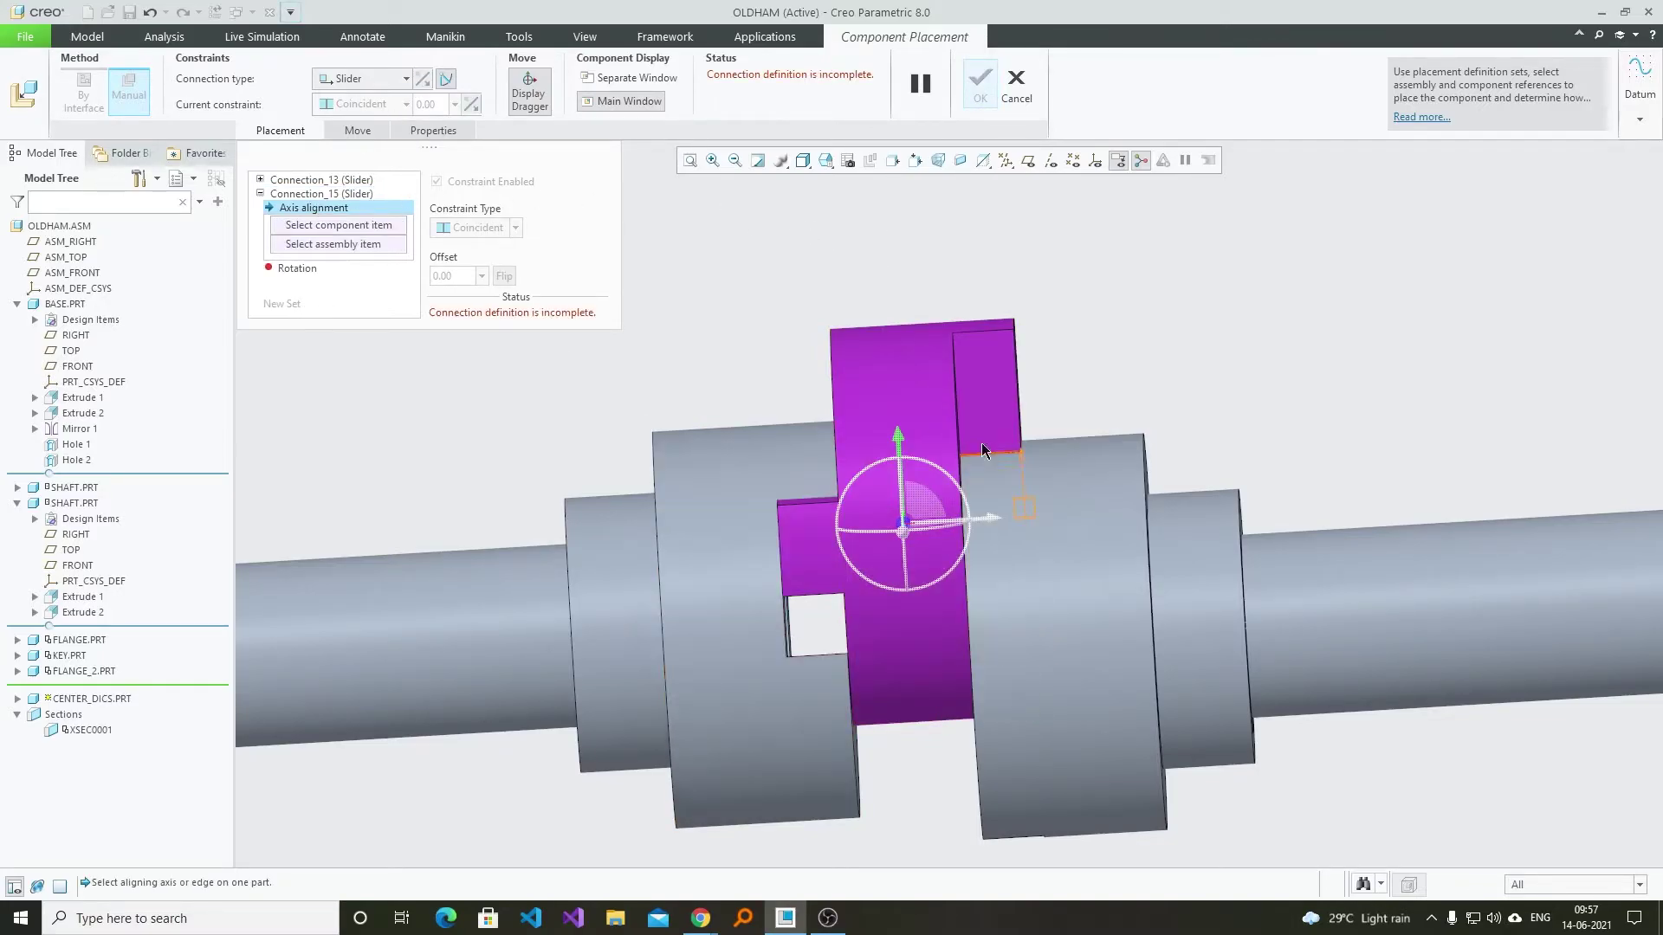
{"action": "left_click_drag", "start_coordinate": [898, 436], "coordinate": [901, 480]}
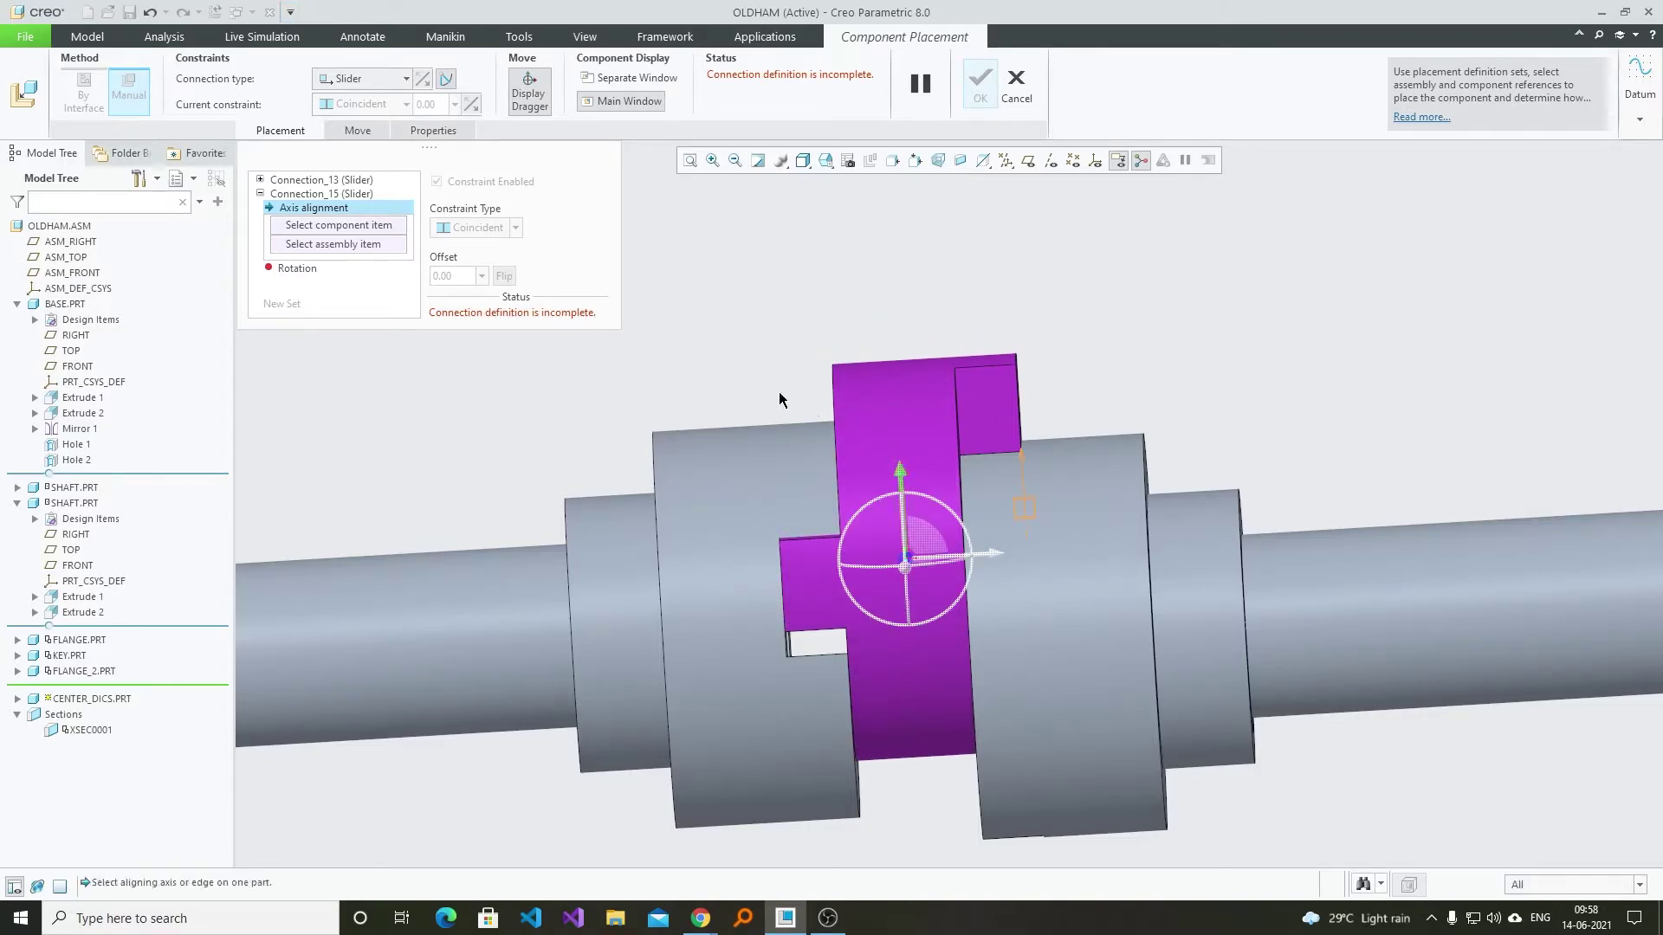
{"action": "middle_click_drag", "start_coordinate": [780, 399], "coordinate": [1167, 444]}
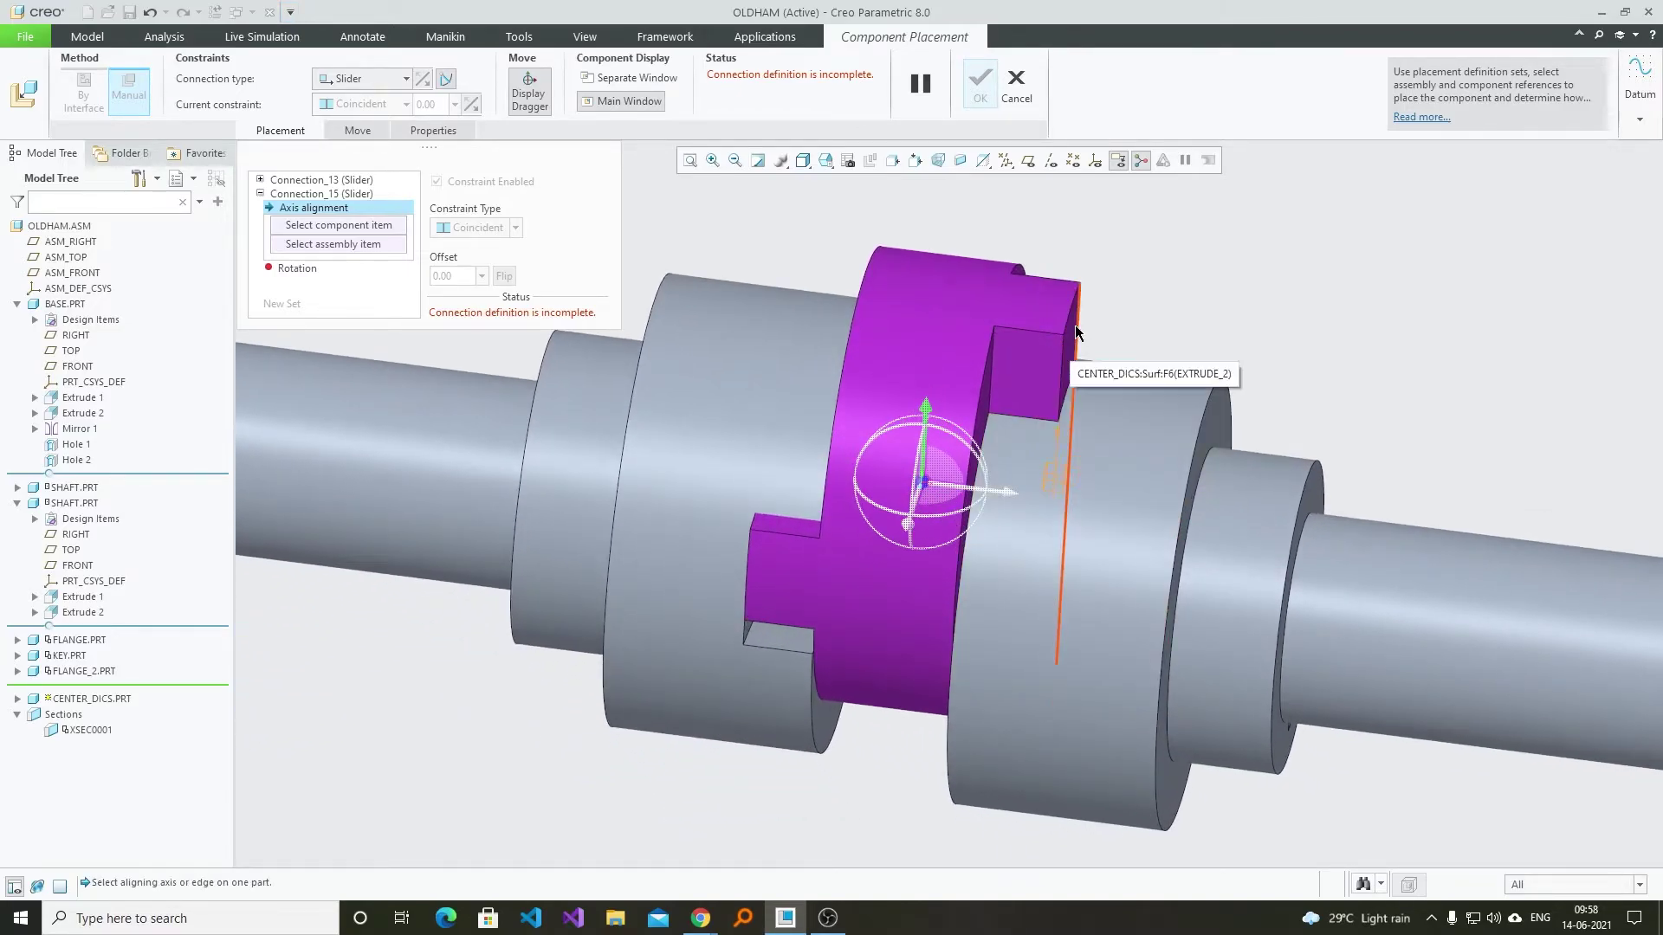
- Set the second slider's axis alignment from the other tongue's edge to the matching slot edge on the opposite flange
{"action": "middle_click_drag", "start_coordinate": [1077, 413], "coordinate": [1027, 447]}
{"action": "scroll", "coordinate": [759, 568], "scroll_direction": "down", "scroll_amount": 5}
{"action": "middle_click_drag", "start_coordinate": [830, 521], "coordinate": [828, 526]}
{"action": "scroll", "coordinate": [823, 607], "scroll_direction": "down", "scroll_amount": 5}
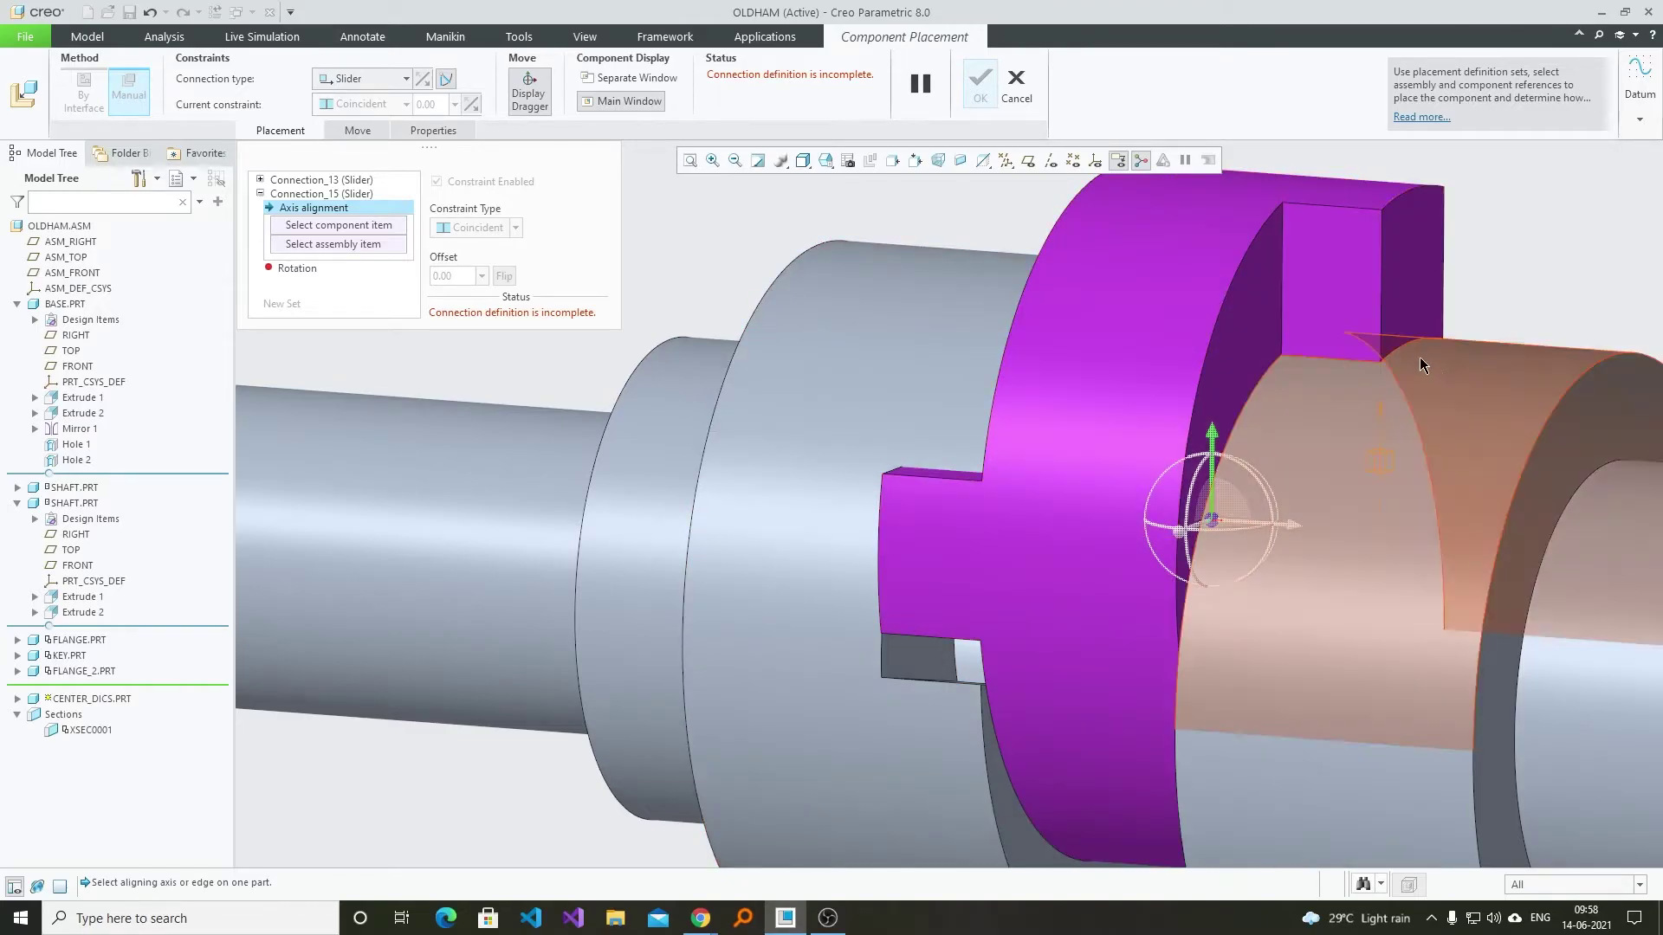
{"action": "middle_click_drag", "start_coordinate": [1465, 336], "coordinate": [1405, 335]}
{"action": "middle_click_drag", "start_coordinate": [951, 499], "coordinate": [988, 594]}
{"action": "scroll", "coordinate": [1000, 599], "scroll_direction": "down", "scroll_amount": 5}
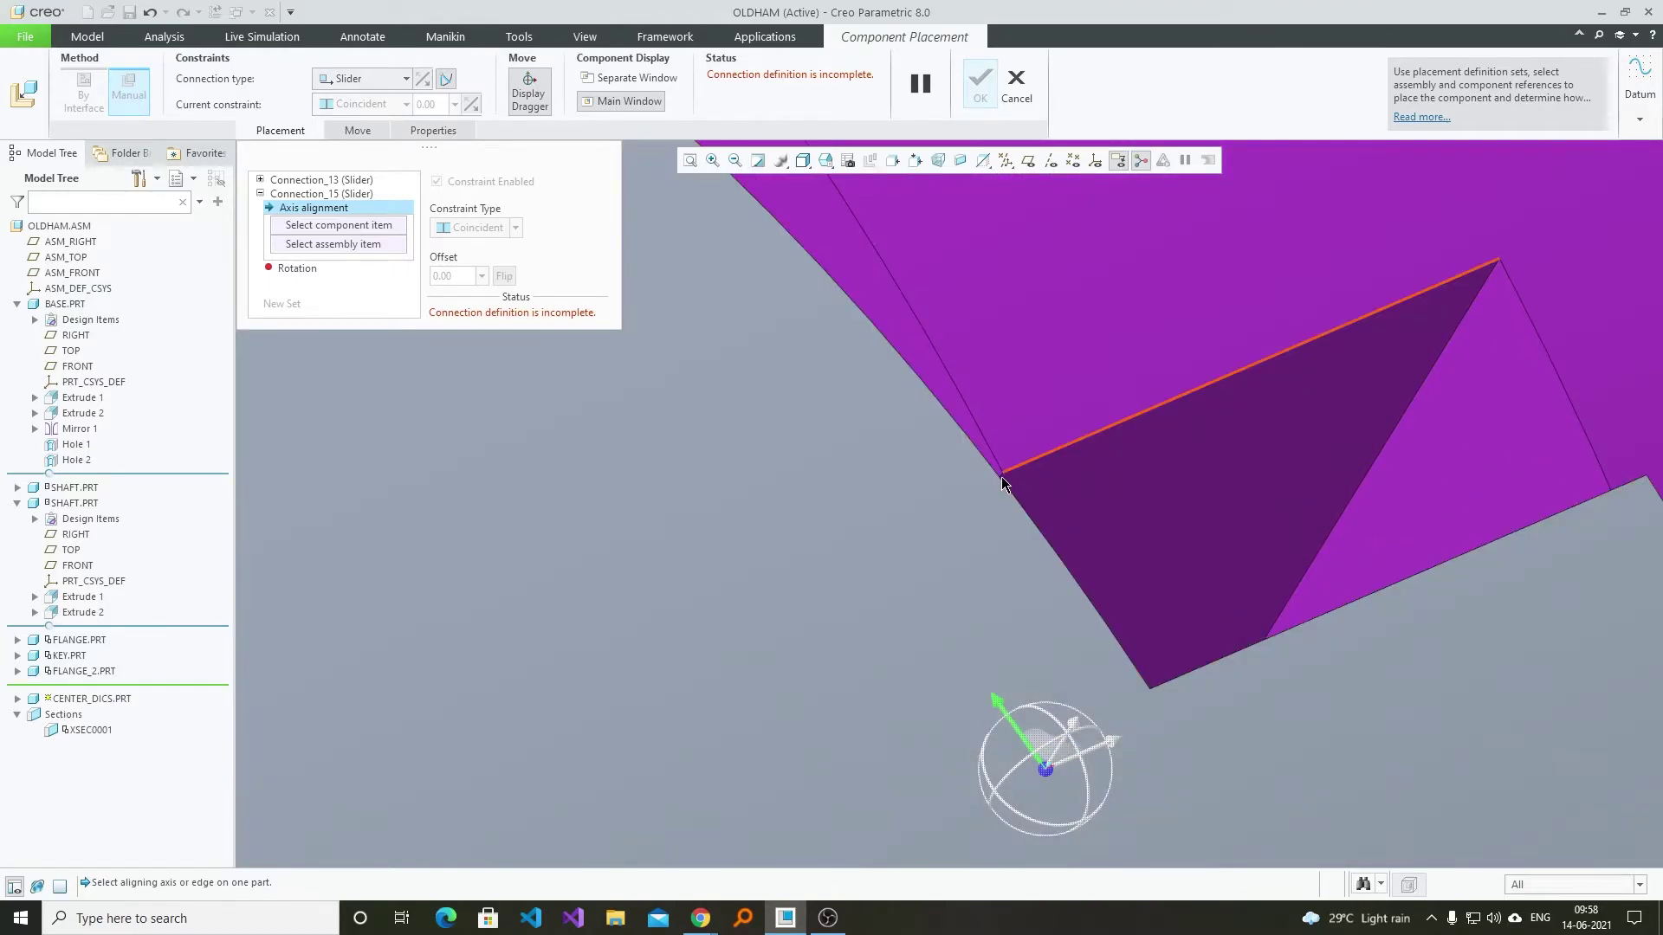
{"action": "scroll", "coordinate": [1002, 480], "scroll_direction": "up", "scroll_amount": 3}
{"action": "left_click", "coordinate": [1008, 456]}
{"action": "middle_click_drag", "start_coordinate": [1004, 466], "coordinate": [946, 486]}
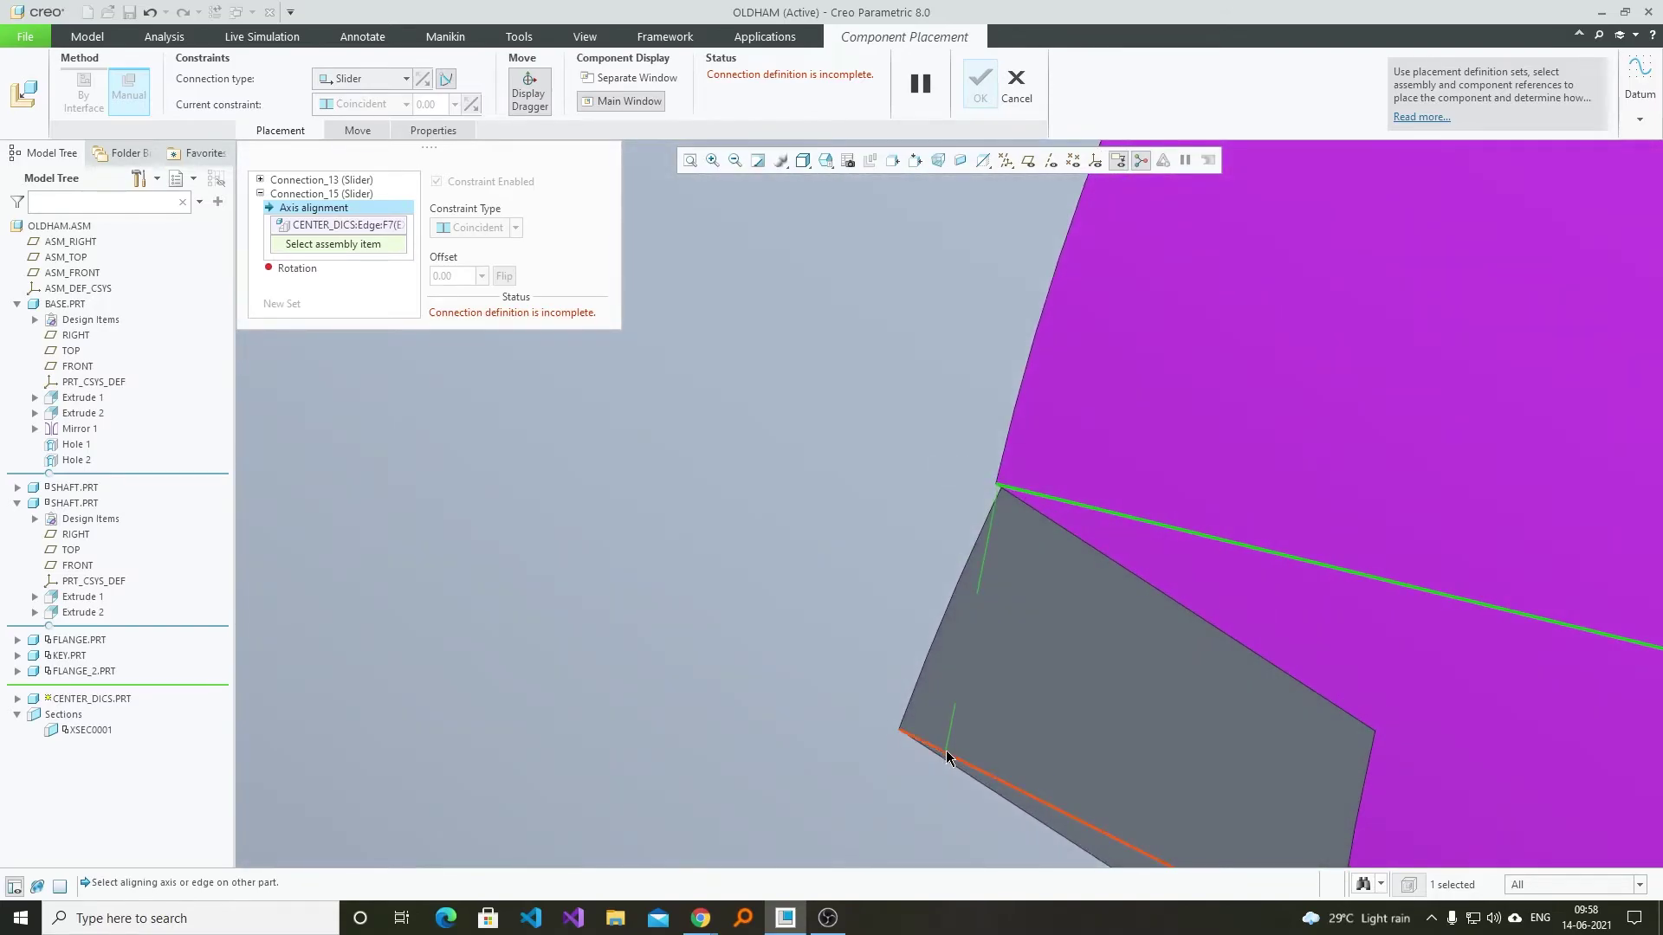
{"action": "left_click", "coordinate": [946, 757]}
{"action": "scroll", "coordinate": [883, 605], "scroll_direction": "down", "scroll_amount": 3}
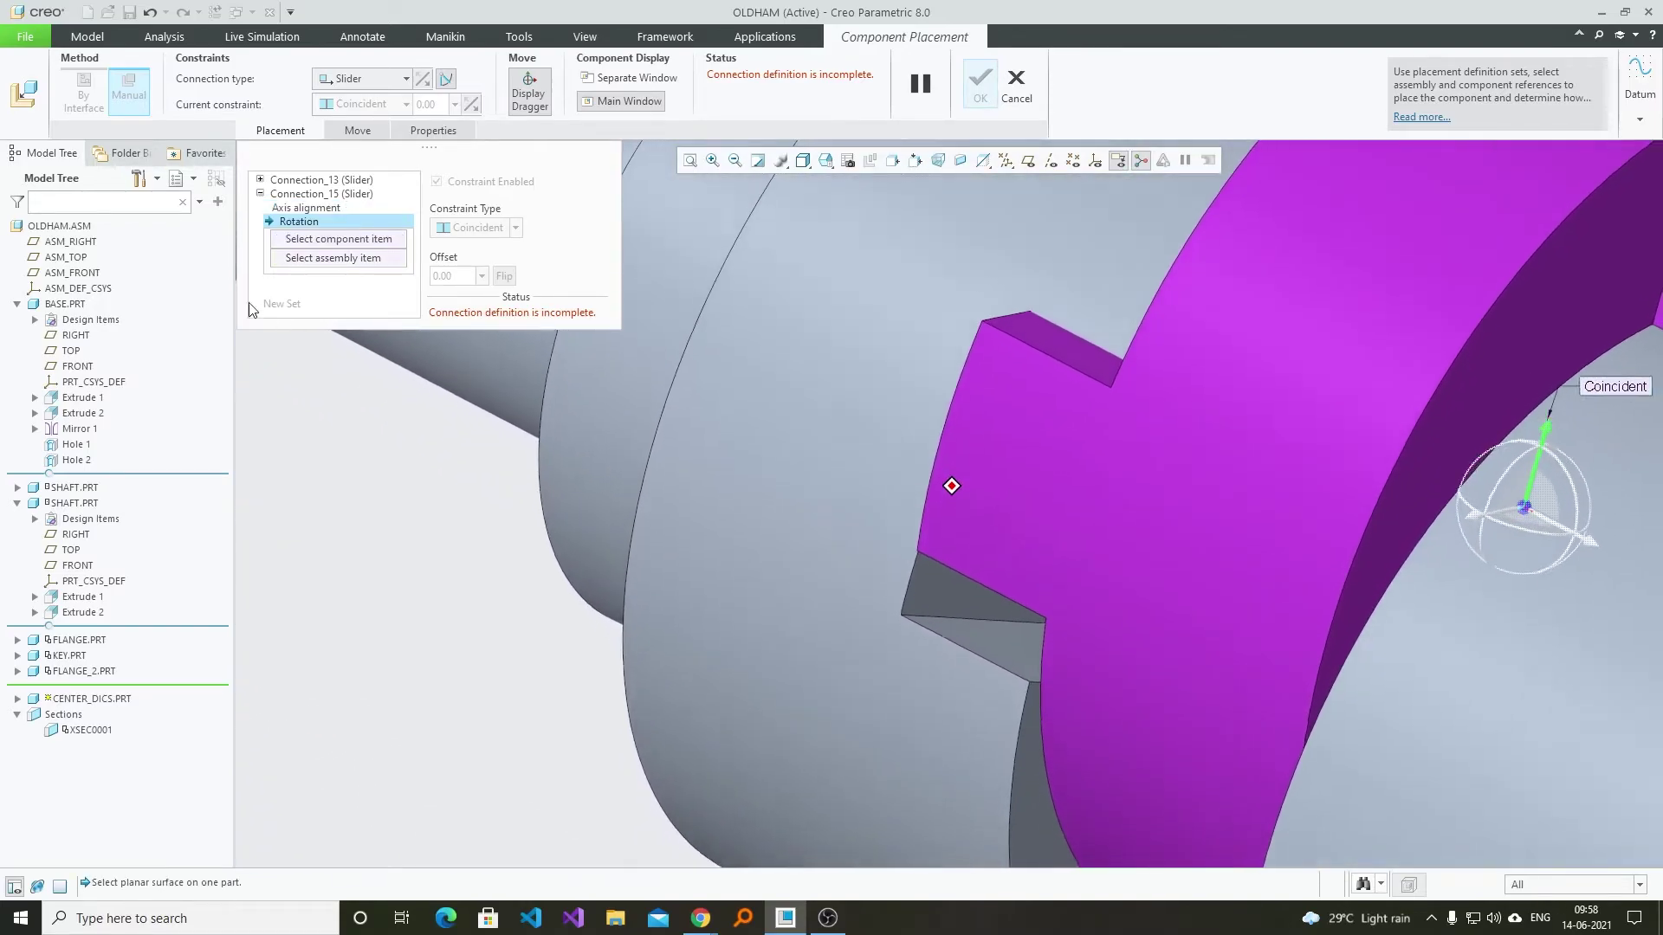
- Set the second slider's rotation reference with matching planar faces of the disc and flange, and accept the placement
{"action": "mouse_move", "coordinate": [950, 505]}
{"action": "middle_mouse_down"}
{"action": "mouse_move", "coordinate": [958, 471]}
{"action": "mouse_move", "coordinate": [992, 467]}
{"action": "mouse_move", "coordinate": [907, 434]}
{"action": "mouse_move", "coordinate": [1052, 329]}
{"action": "mouse_move", "coordinate": [1048, 459]}
{"action": "mouse_move", "coordinate": [977, 423]}
{"action": "middle_mouse_up"}
{"action": "left_click", "coordinate": [1062, 317]}
{"action": "left_click", "coordinate": [943, 449]}
{"action": "scroll", "coordinate": [990, 455], "scroll_direction": "up", "scroll_amount": 5}
{"action": "mouse_move", "coordinate": [946, 505]}
{"action": "middle_mouse_down"}
{"action": "mouse_move", "coordinate": [998, 381]}
{"action": "mouse_move", "coordinate": [979, 266]}
{"action": "middle_mouse_up"}
{"action": "left_click", "coordinate": [981, 87]}
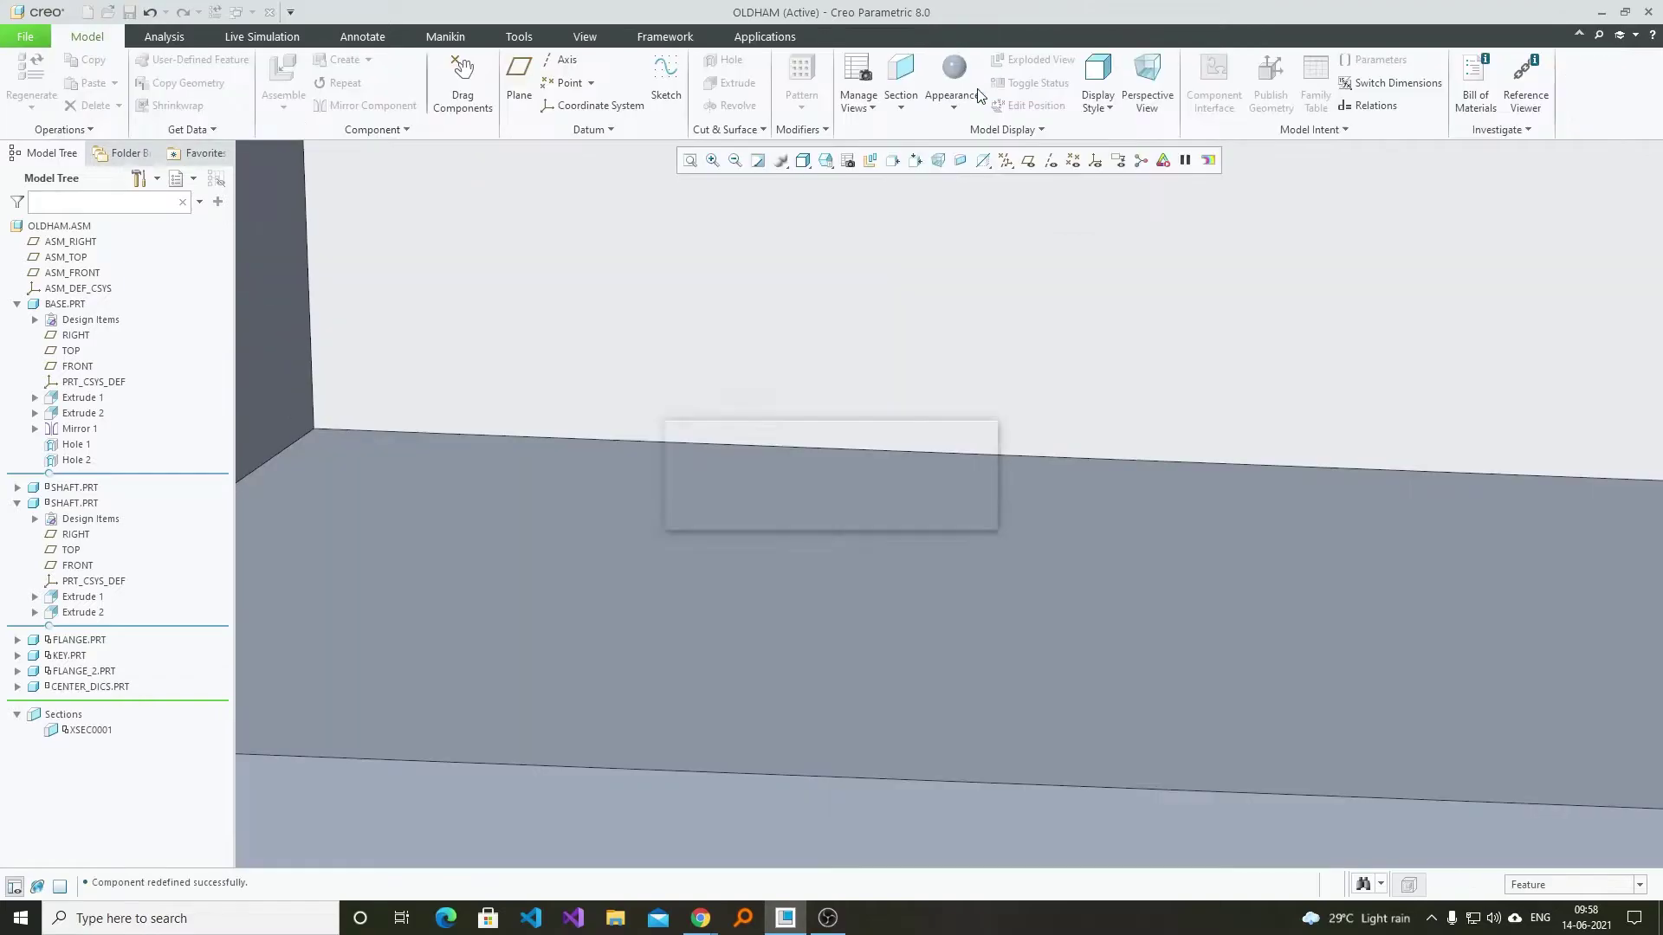
{"action": "scroll", "coordinate": [1109, 360], "scroll_direction": "up", "scroll_amount": 3}
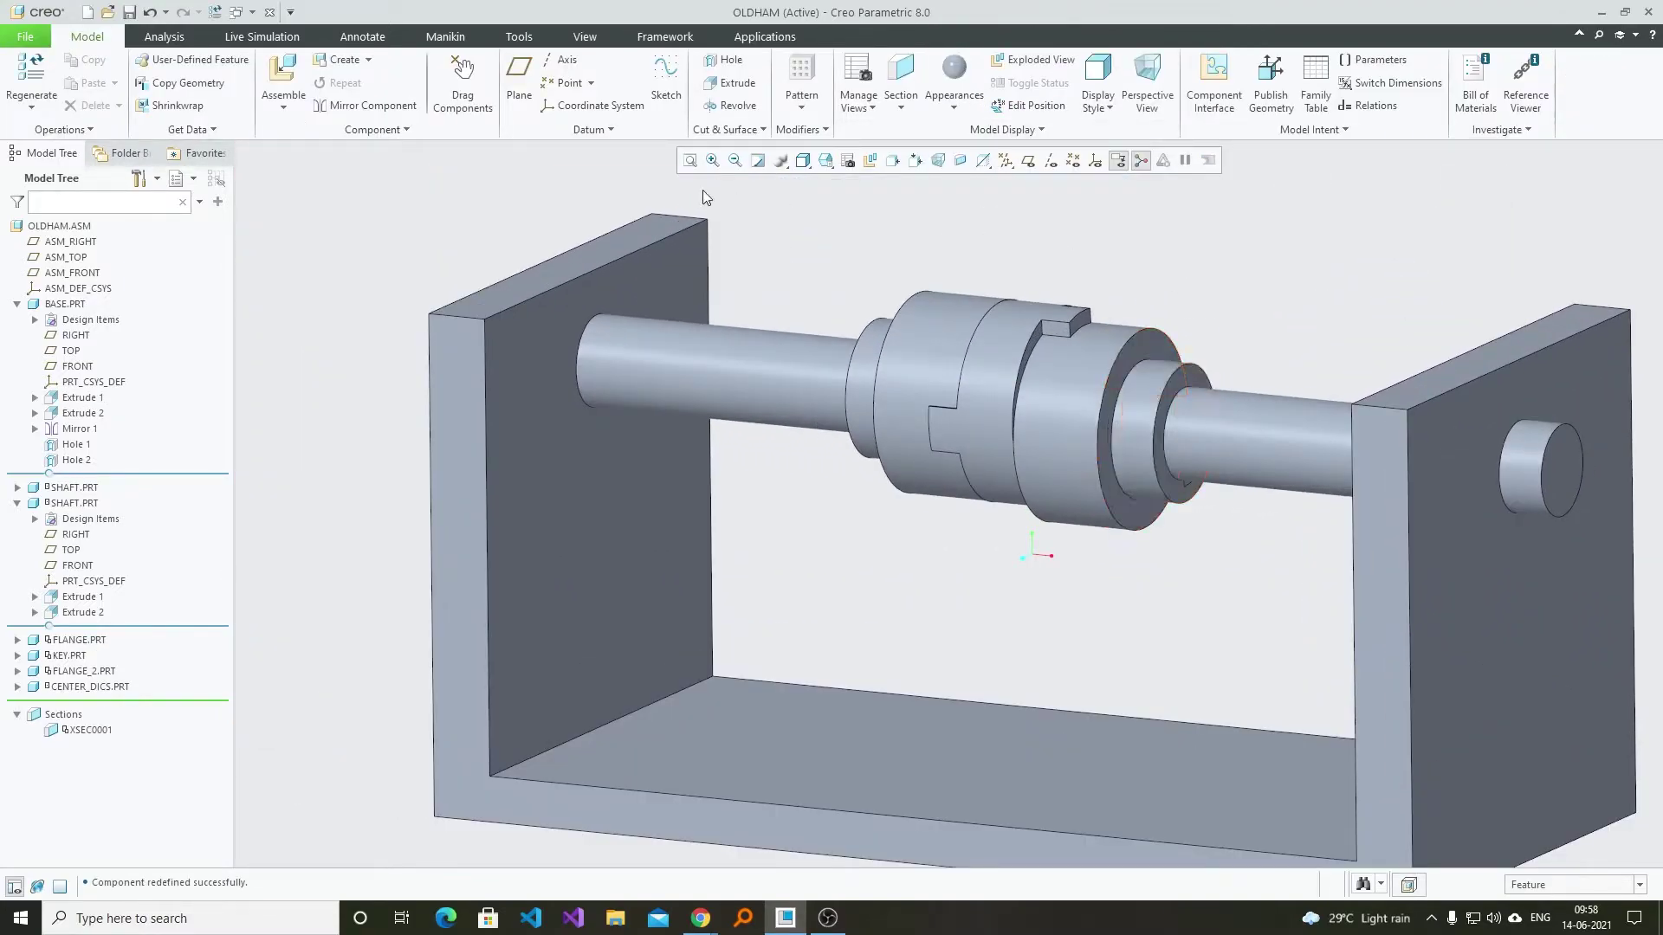
{"action": "left_click", "coordinate": [462, 87]}
{"action": "left_click", "coordinate": [1133, 350]}
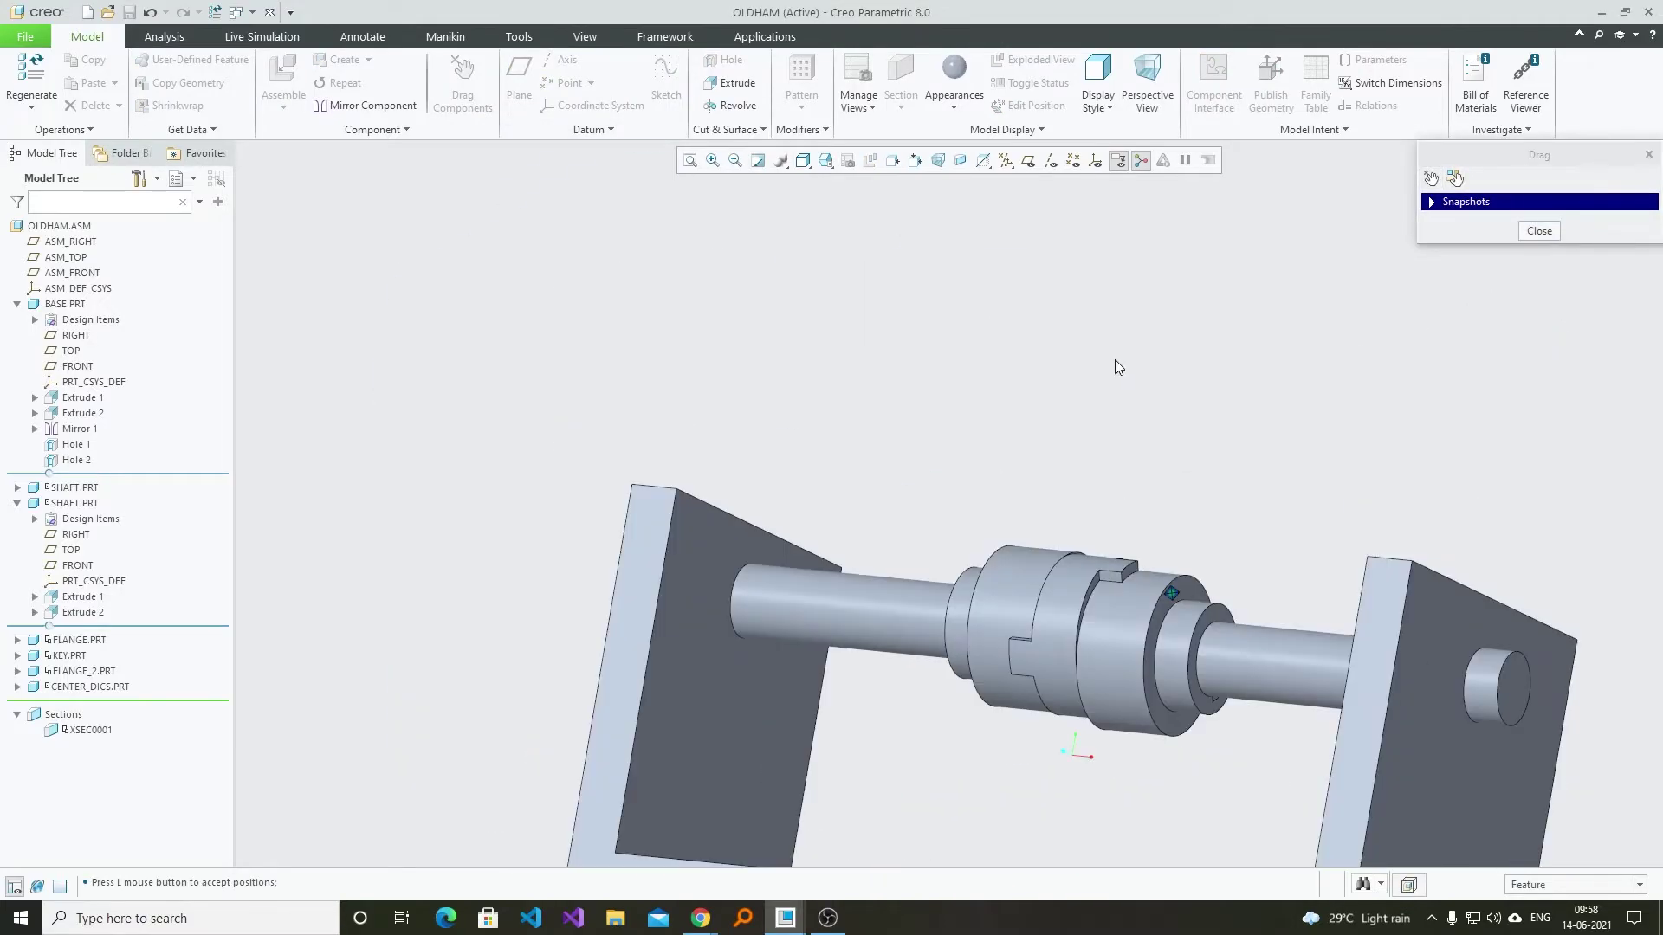
{"action": "scroll", "coordinate": [1114, 360], "scroll_direction": "up", "scroll_amount": 1}
{"action": "scroll", "coordinate": [1133, 361], "scroll_direction": "down", "scroll_amount": 2}
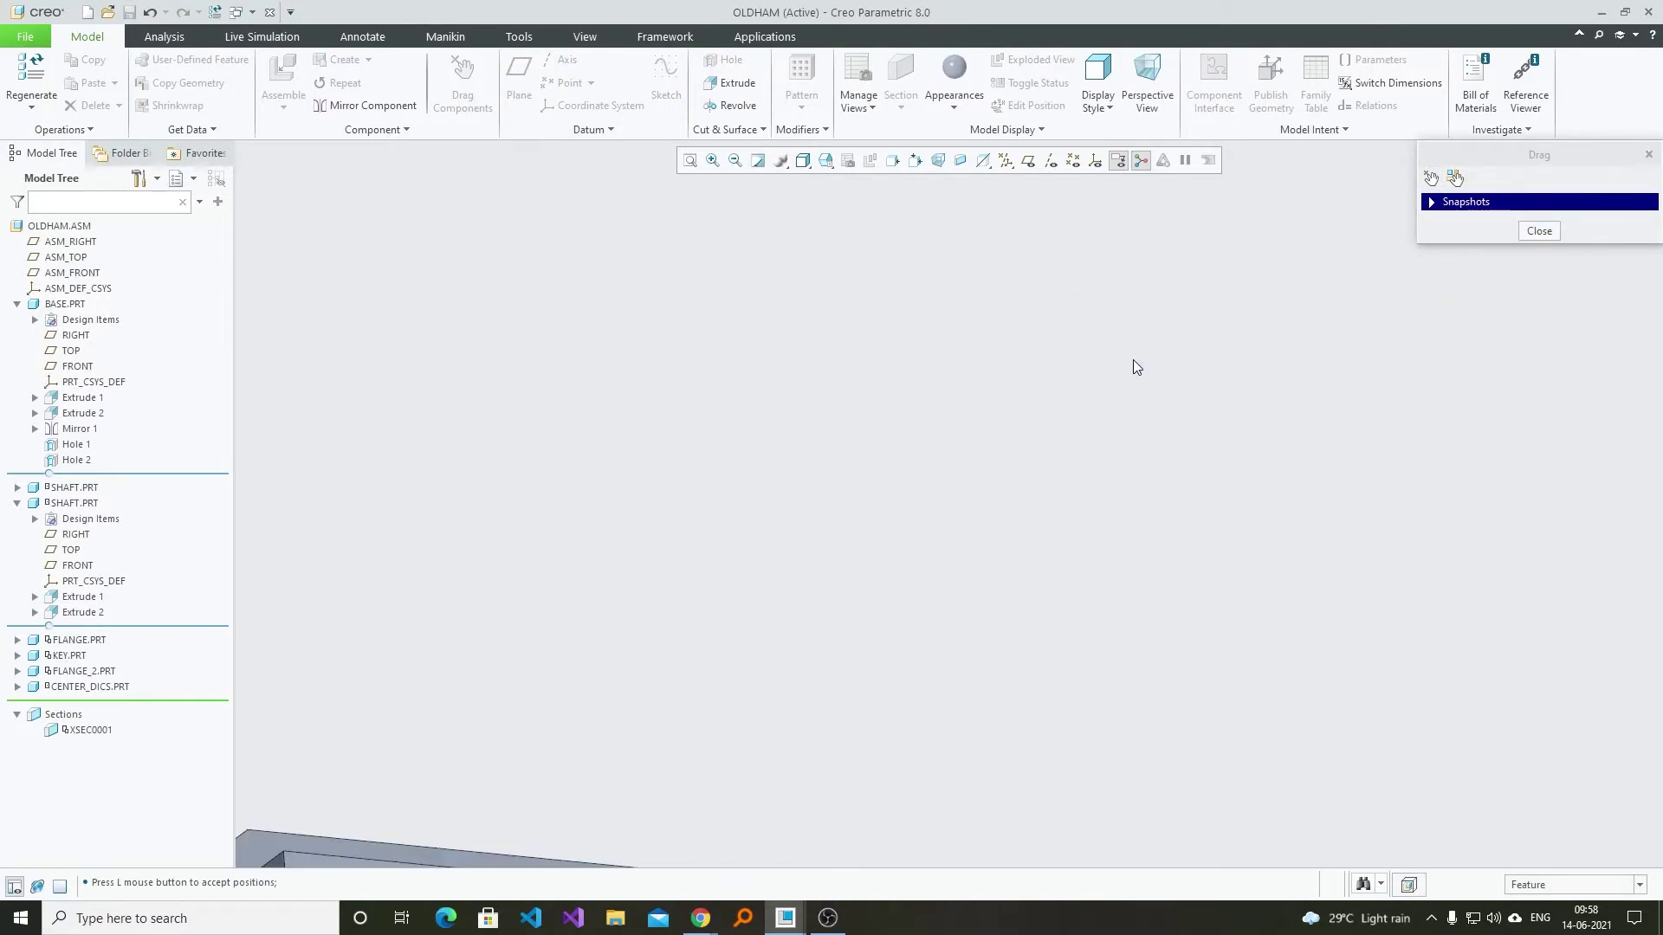
{"action": "left_click", "coordinate": [1539, 231]}
{"action": "key", "text": "ctrl+d"}
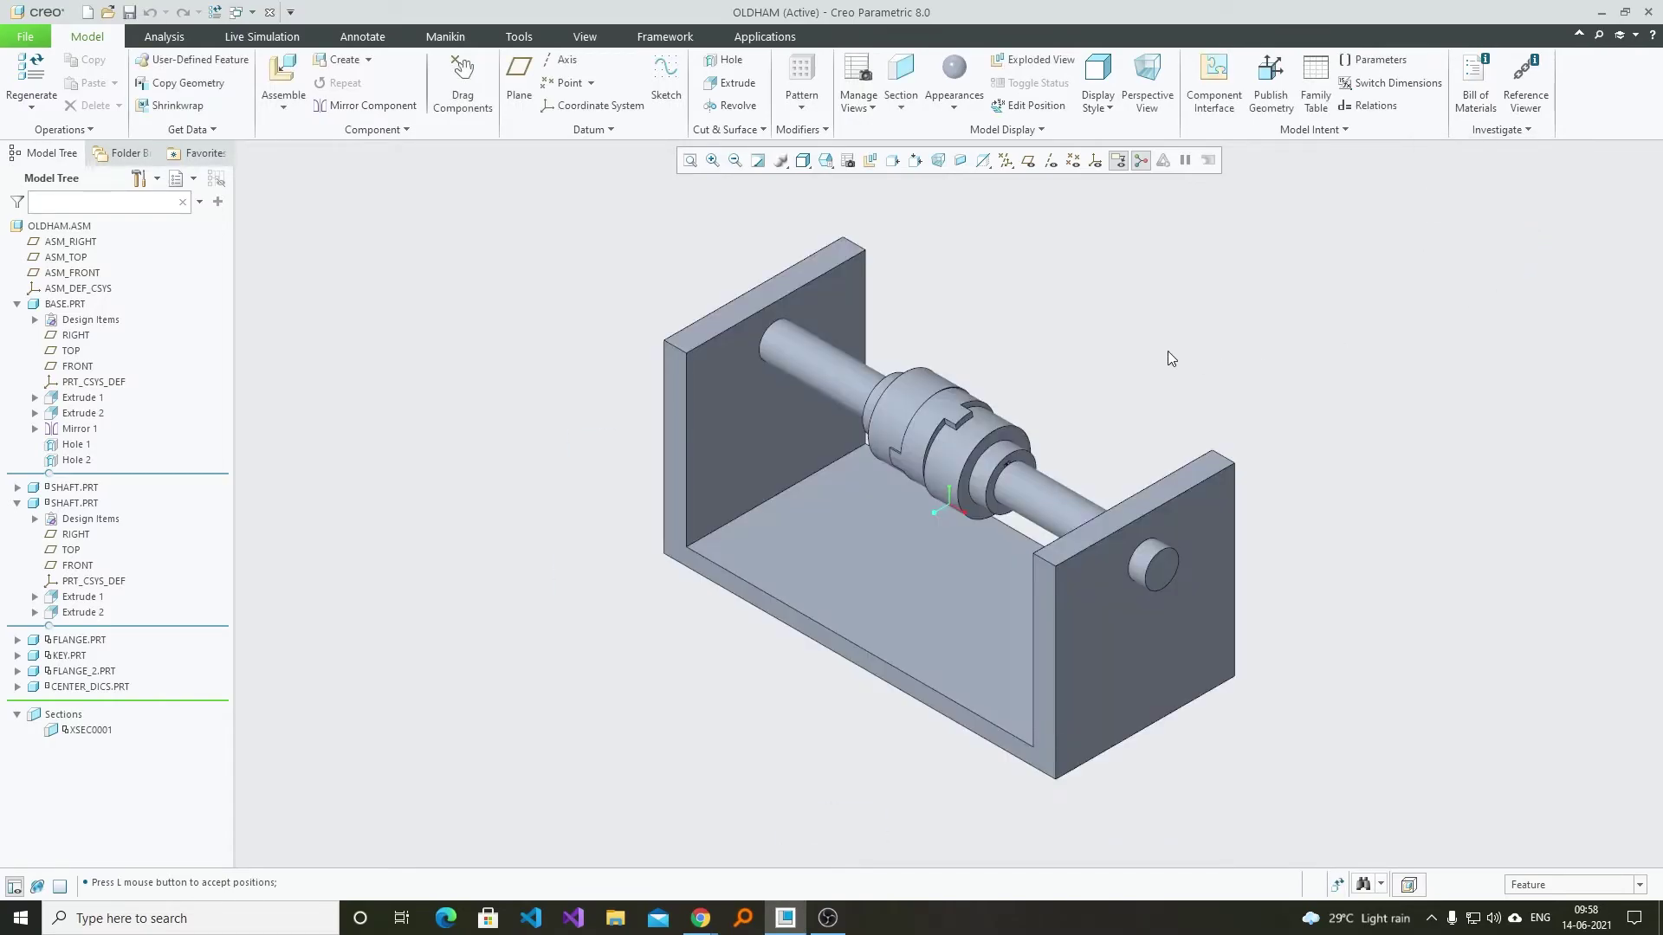
- Rotate the coupling by the flange's circular edge and examine how the centre disc slides between the two flanges
{"action": "scroll", "coordinate": [937, 489], "scroll_direction": "up", "scroll_amount": 3}
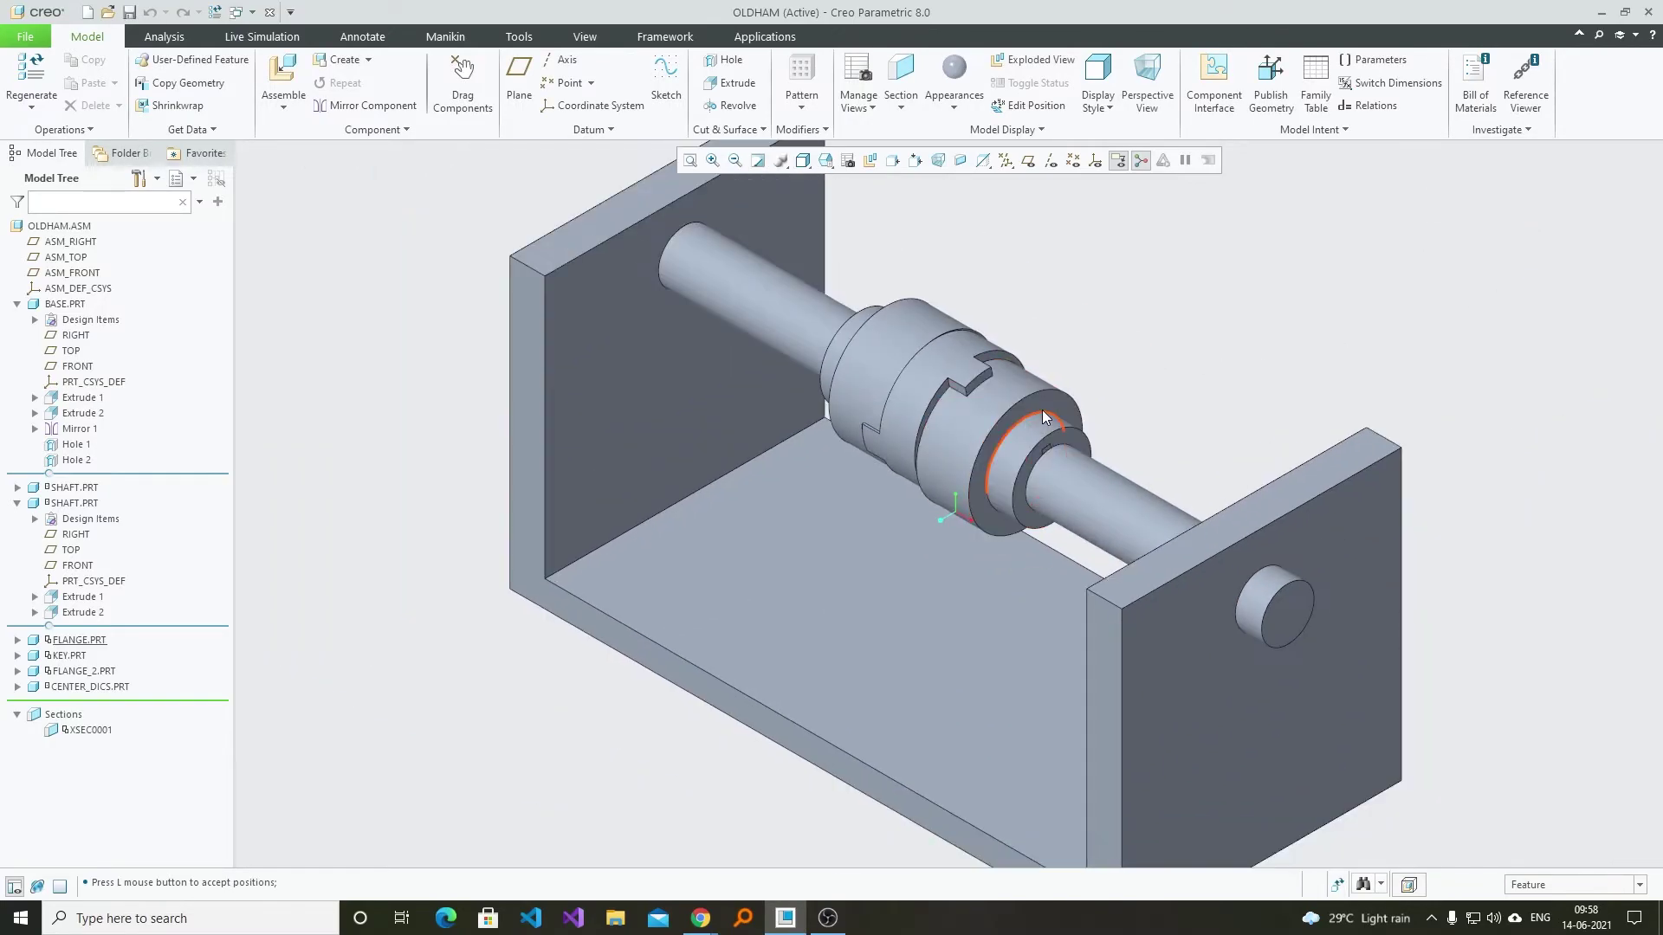
{"action": "left_click", "coordinate": [1042, 409]}
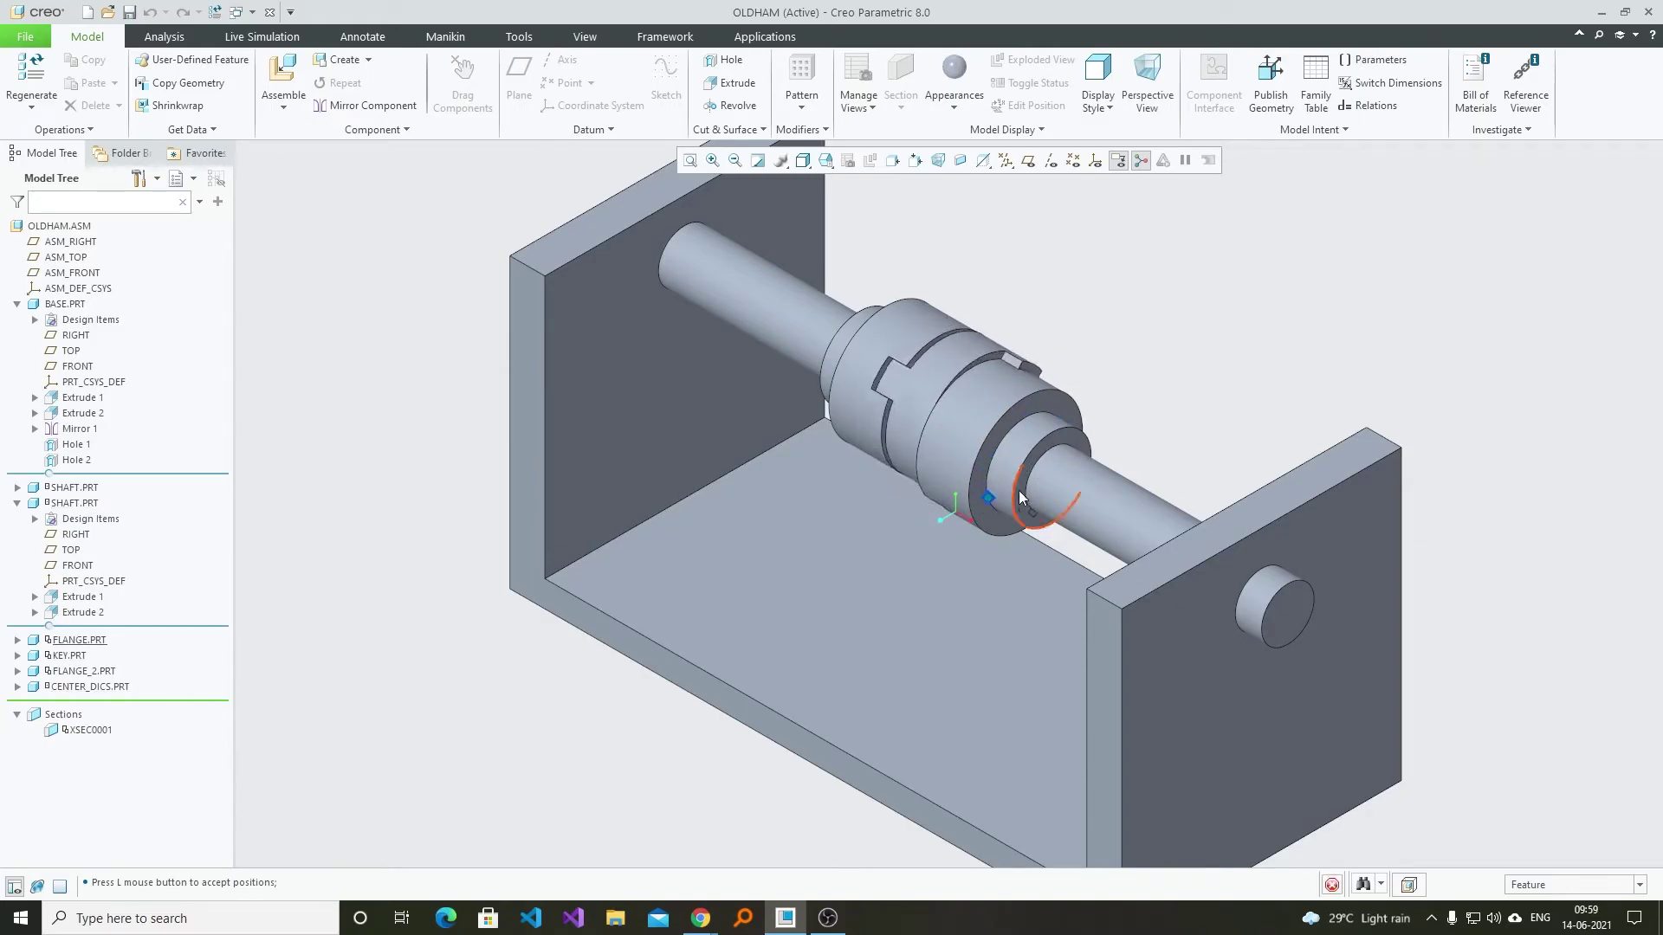
{"action": "left_click", "coordinate": [1046, 414]}
{"action": "scroll", "coordinate": [1015, 403], "scroll_direction": "up", "scroll_amount": 5}
{"action": "left_click", "coordinate": [1013, 402]}
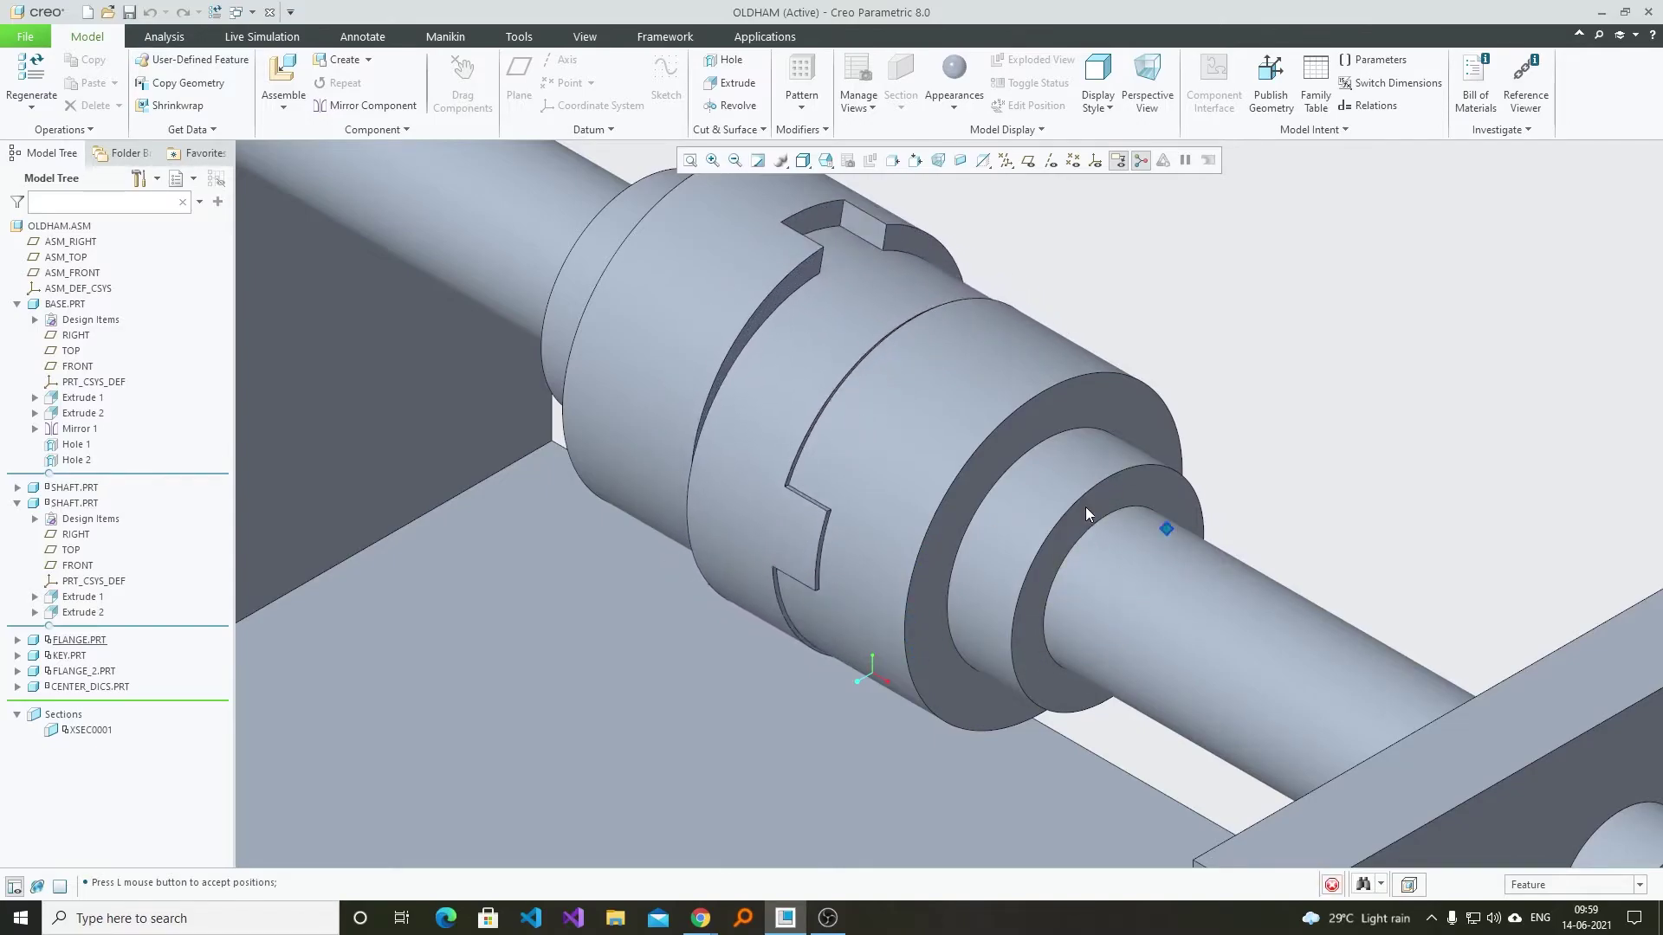
{"action": "left_click", "coordinate": [1056, 481]}
{"action": "left_click", "coordinate": [948, 492]}
{"action": "scroll", "coordinate": [923, 558], "scroll_direction": "up", "scroll_amount": 3}
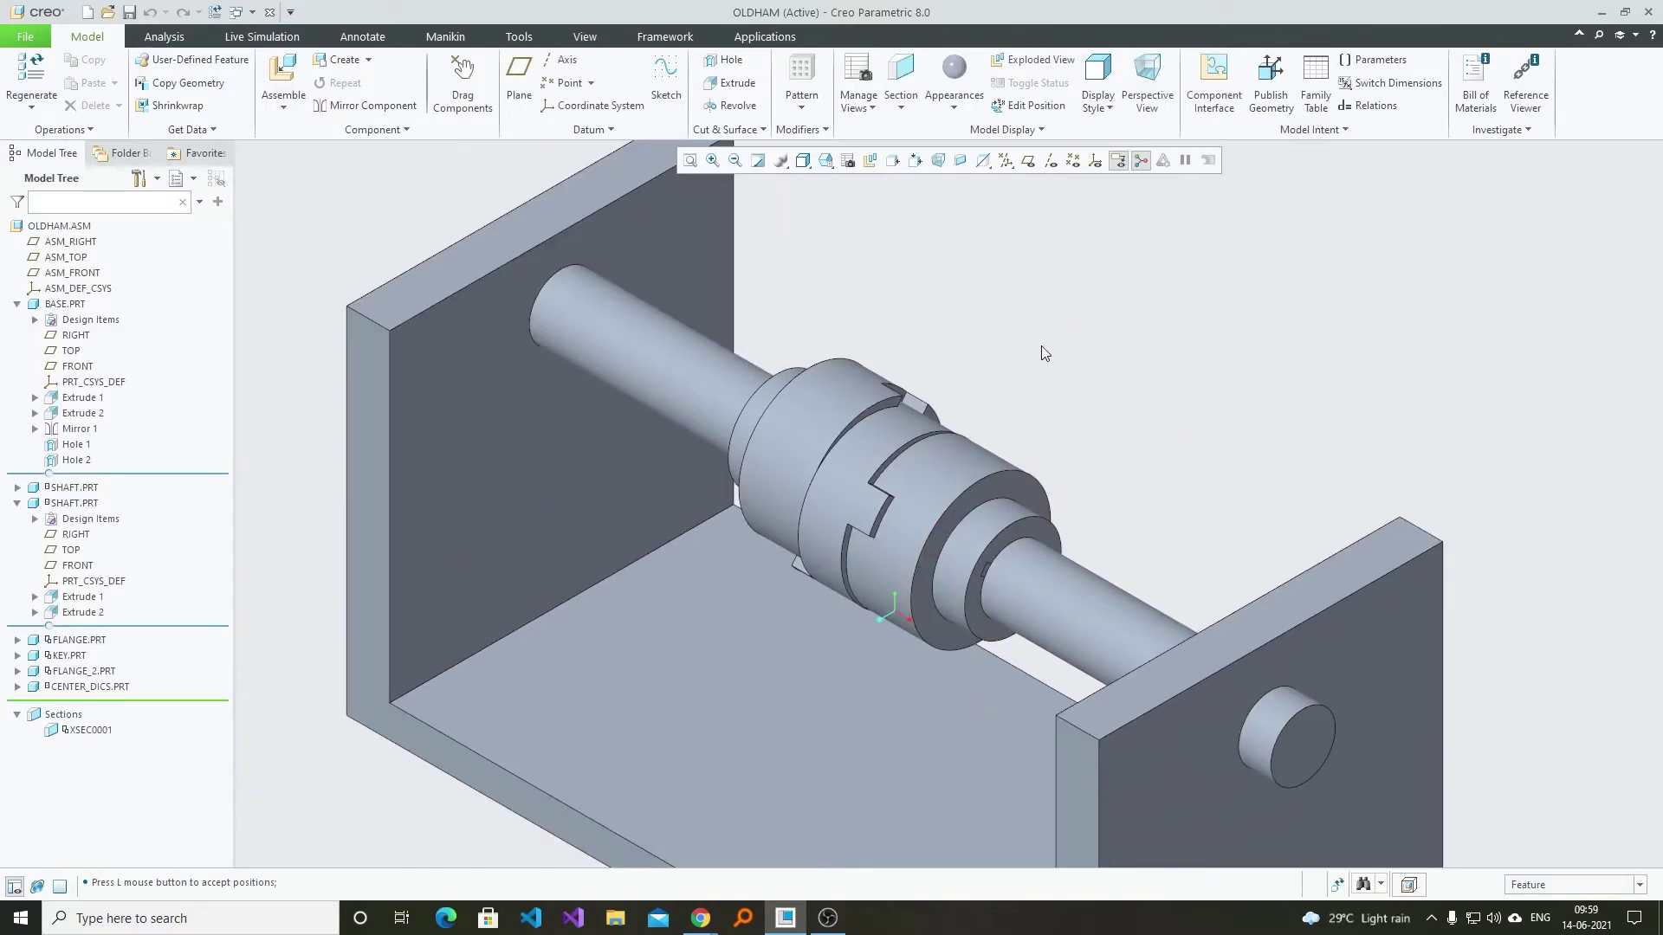
{"action": "scroll", "coordinate": [950, 348], "scroll_direction": "up", "scroll_amount": 1}
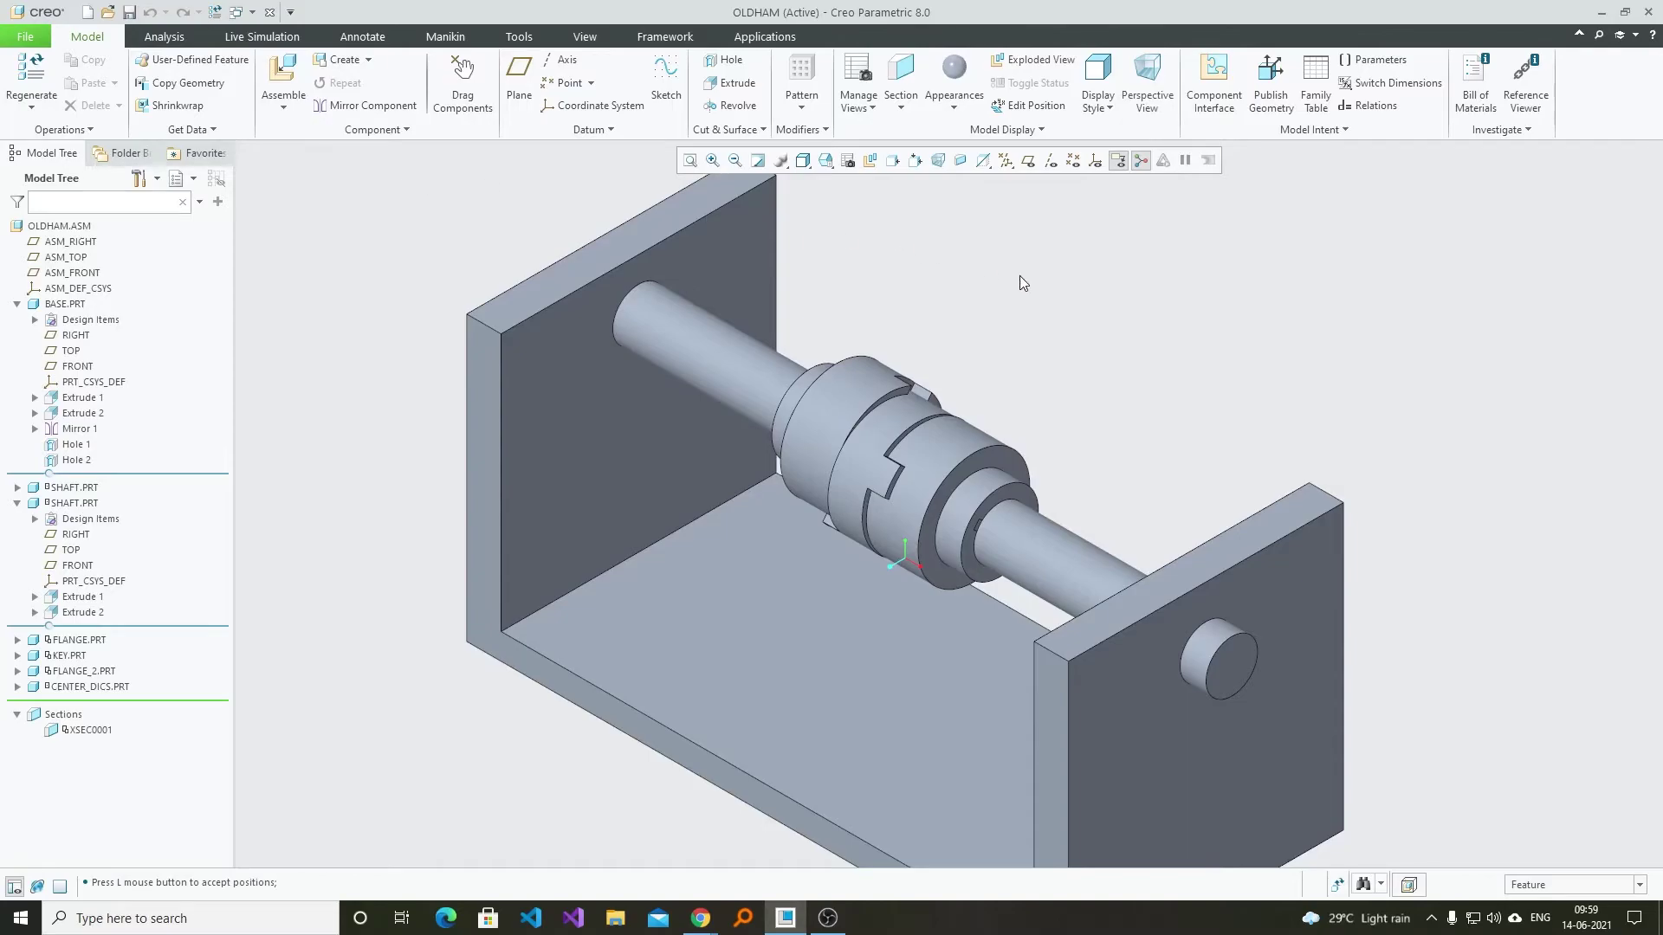
{"action": "mouse_move", "coordinate": [965, 242]}
{"action": "middle_mouse_down"}
{"action": "mouse_move", "coordinate": [953, 307]}
{"action": "mouse_move", "coordinate": [968, 267]}
{"action": "middle_mouse_up"}
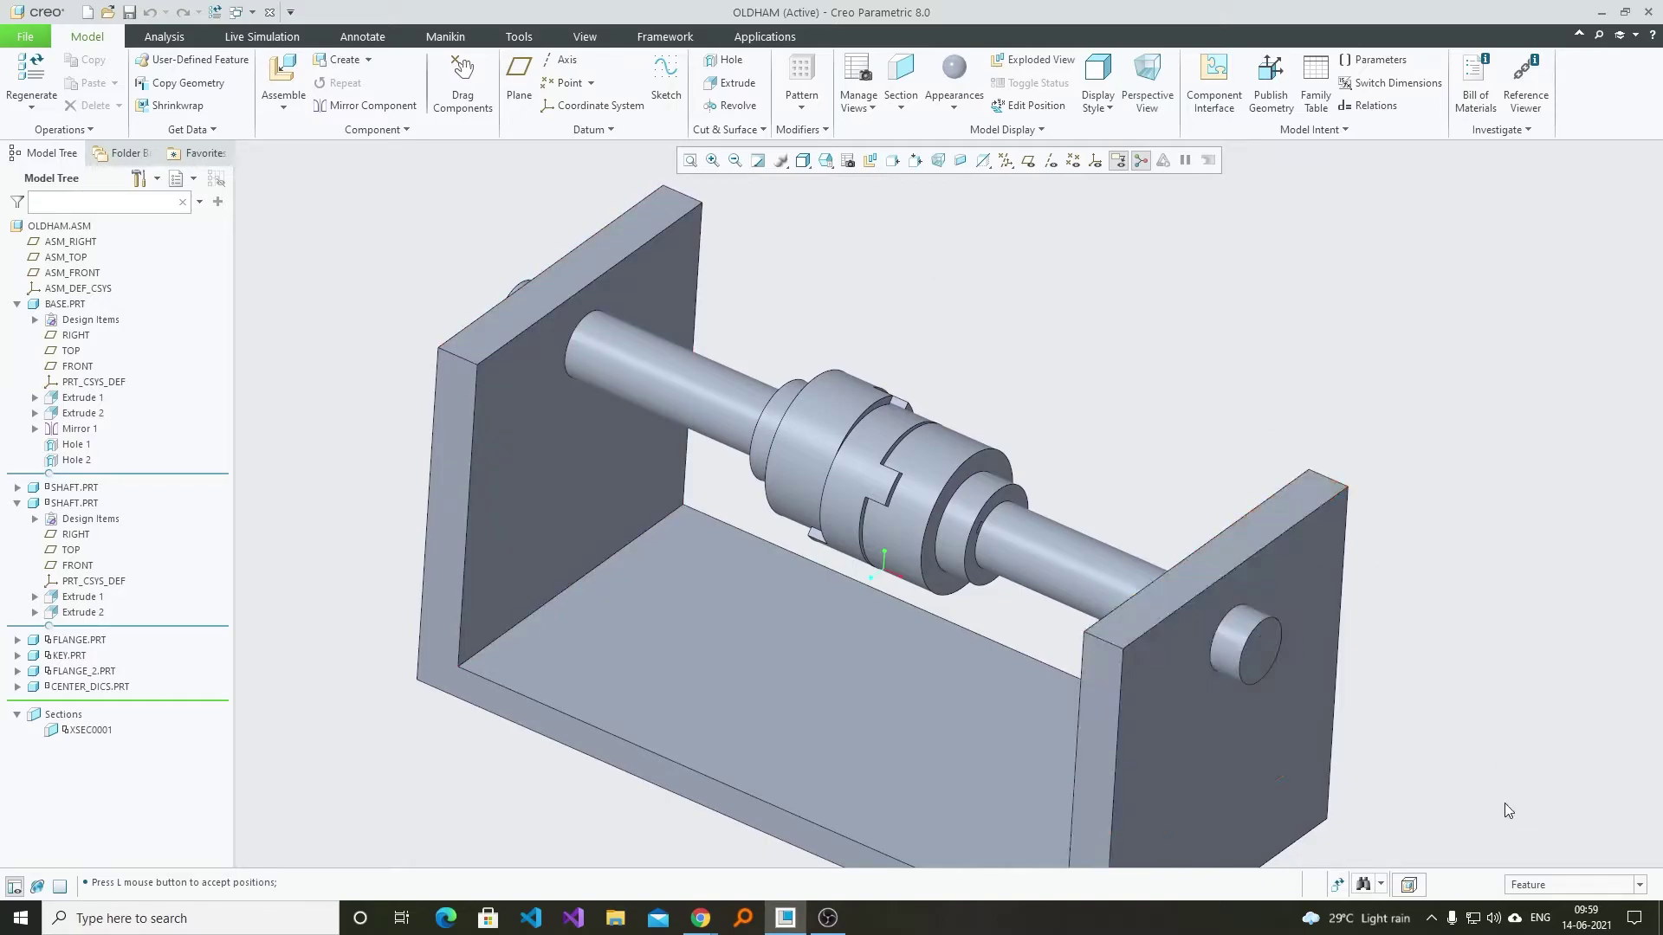
- Set the selection filter to Geometry, dismiss the filter notice and activate the base part for editing
{"action": "left_click", "coordinate": [1542, 885]}
{"action": "left_click", "coordinate": [1550, 704]}
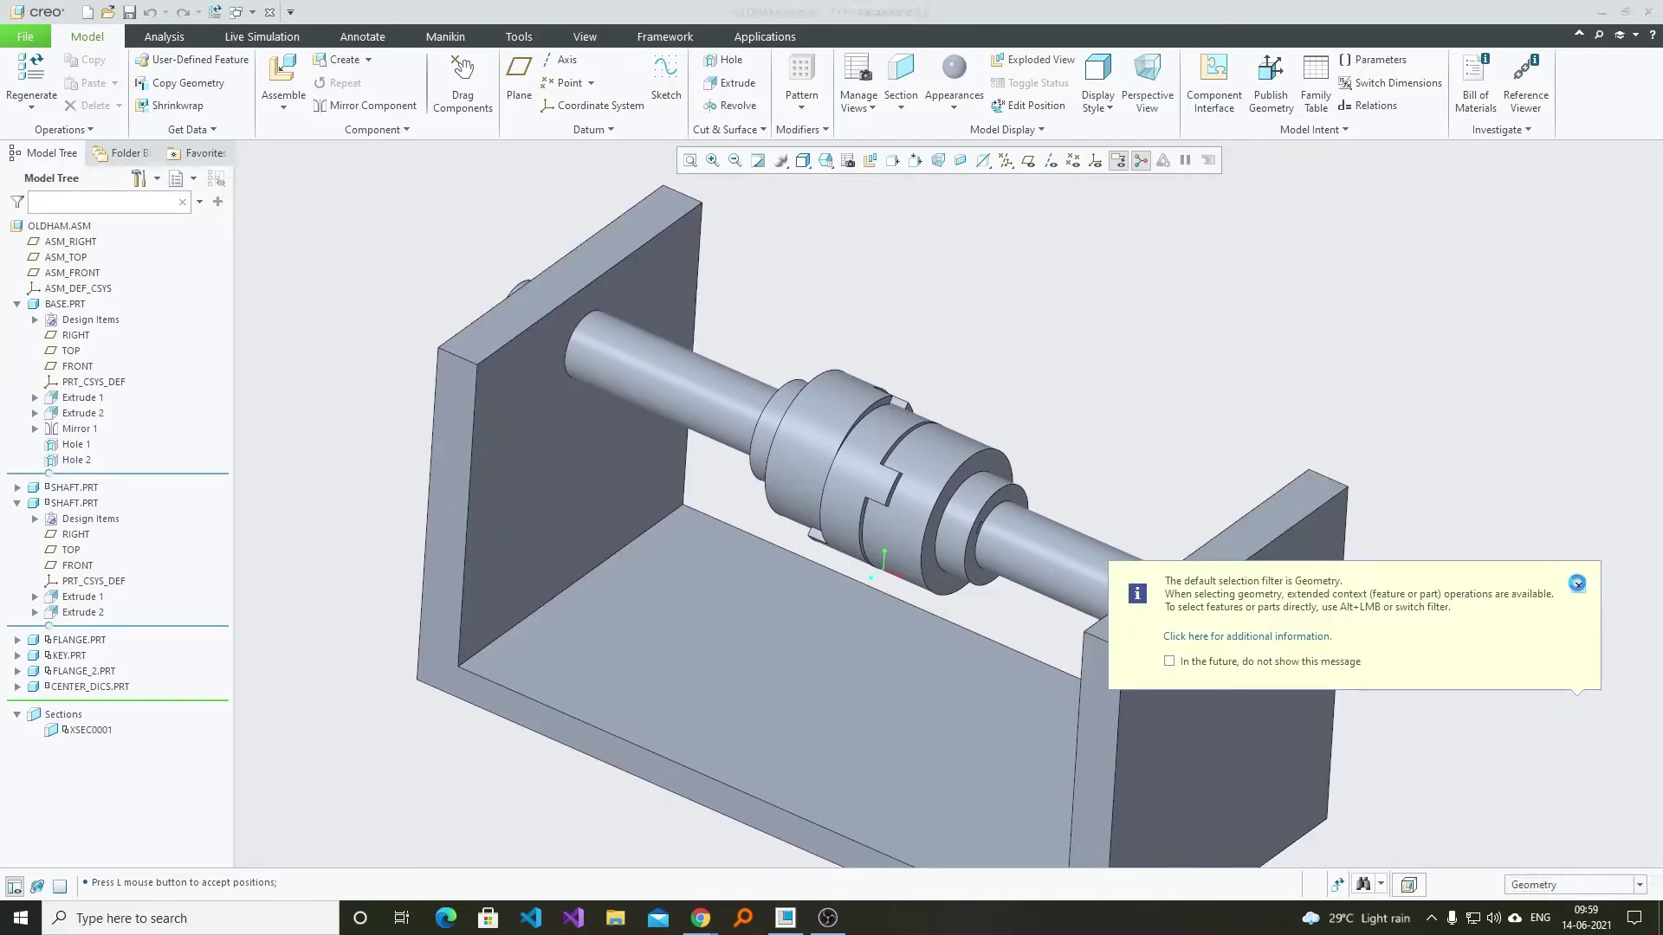
{"action": "left_click", "coordinate": [1578, 589]}
{"action": "left_click", "coordinate": [1334, 532]}
{"action": "left_click", "coordinate": [1351, 468]}
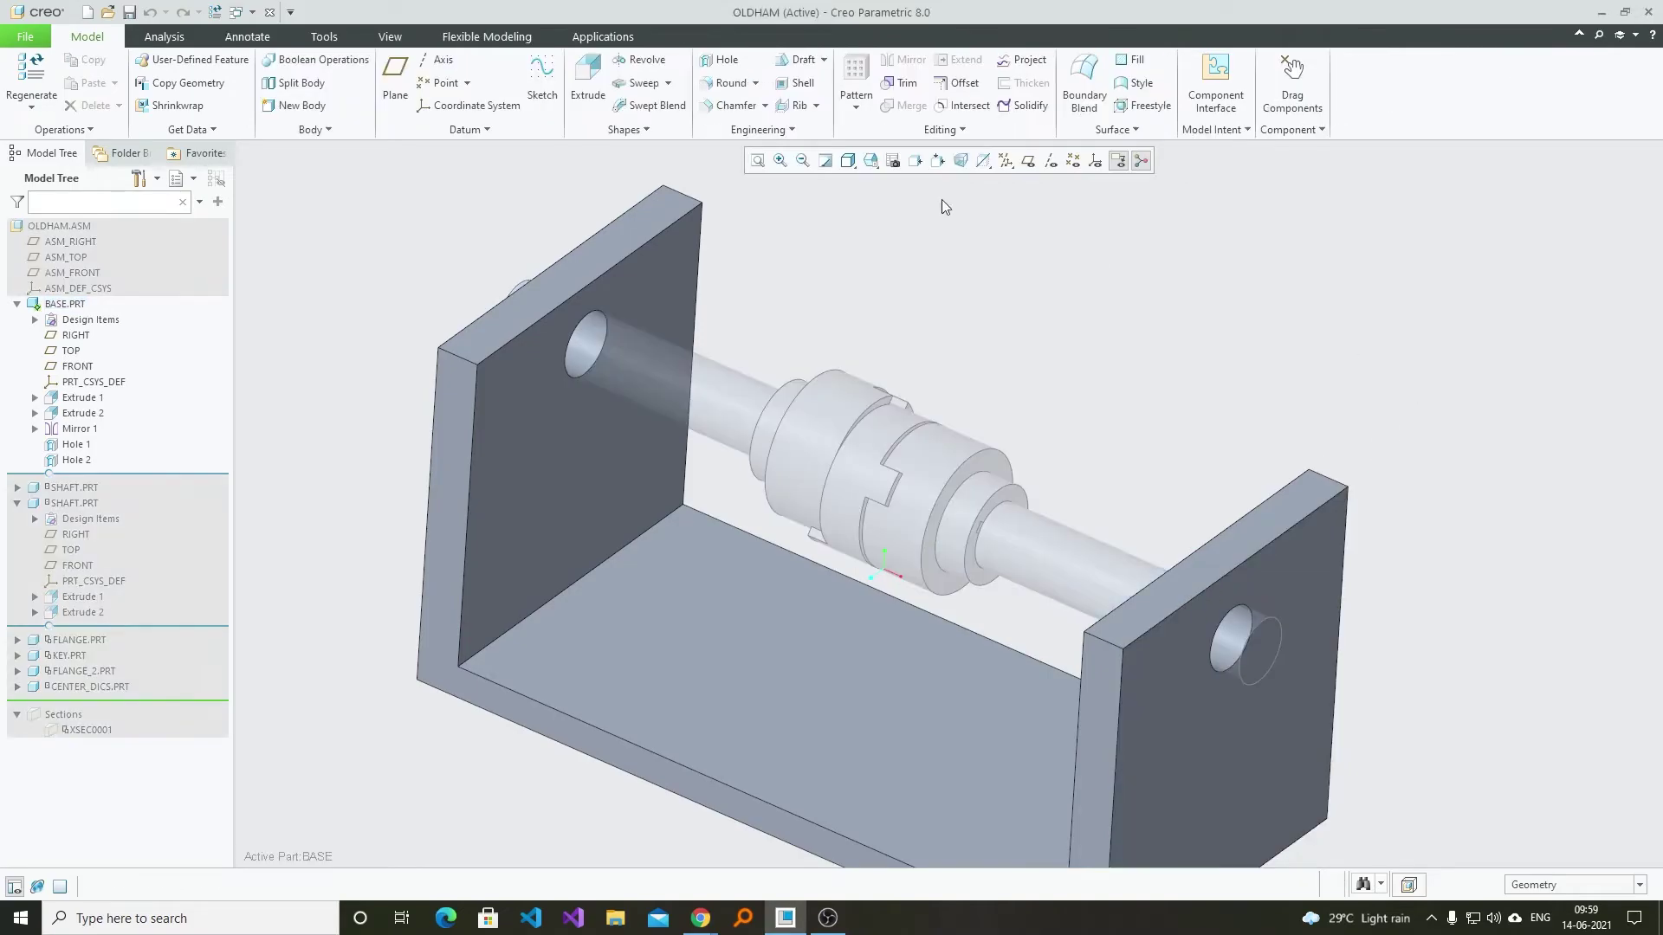
- Start a Round on the base and measure the length of the upright's top inner edge
{"action": "left_click", "coordinate": [730, 83]}
{"action": "scroll", "coordinate": [1158, 434], "scroll_direction": "up", "scroll_amount": 5}
{"action": "scroll", "coordinate": [1173, 471], "scroll_direction": "down", "scroll_amount": 3}
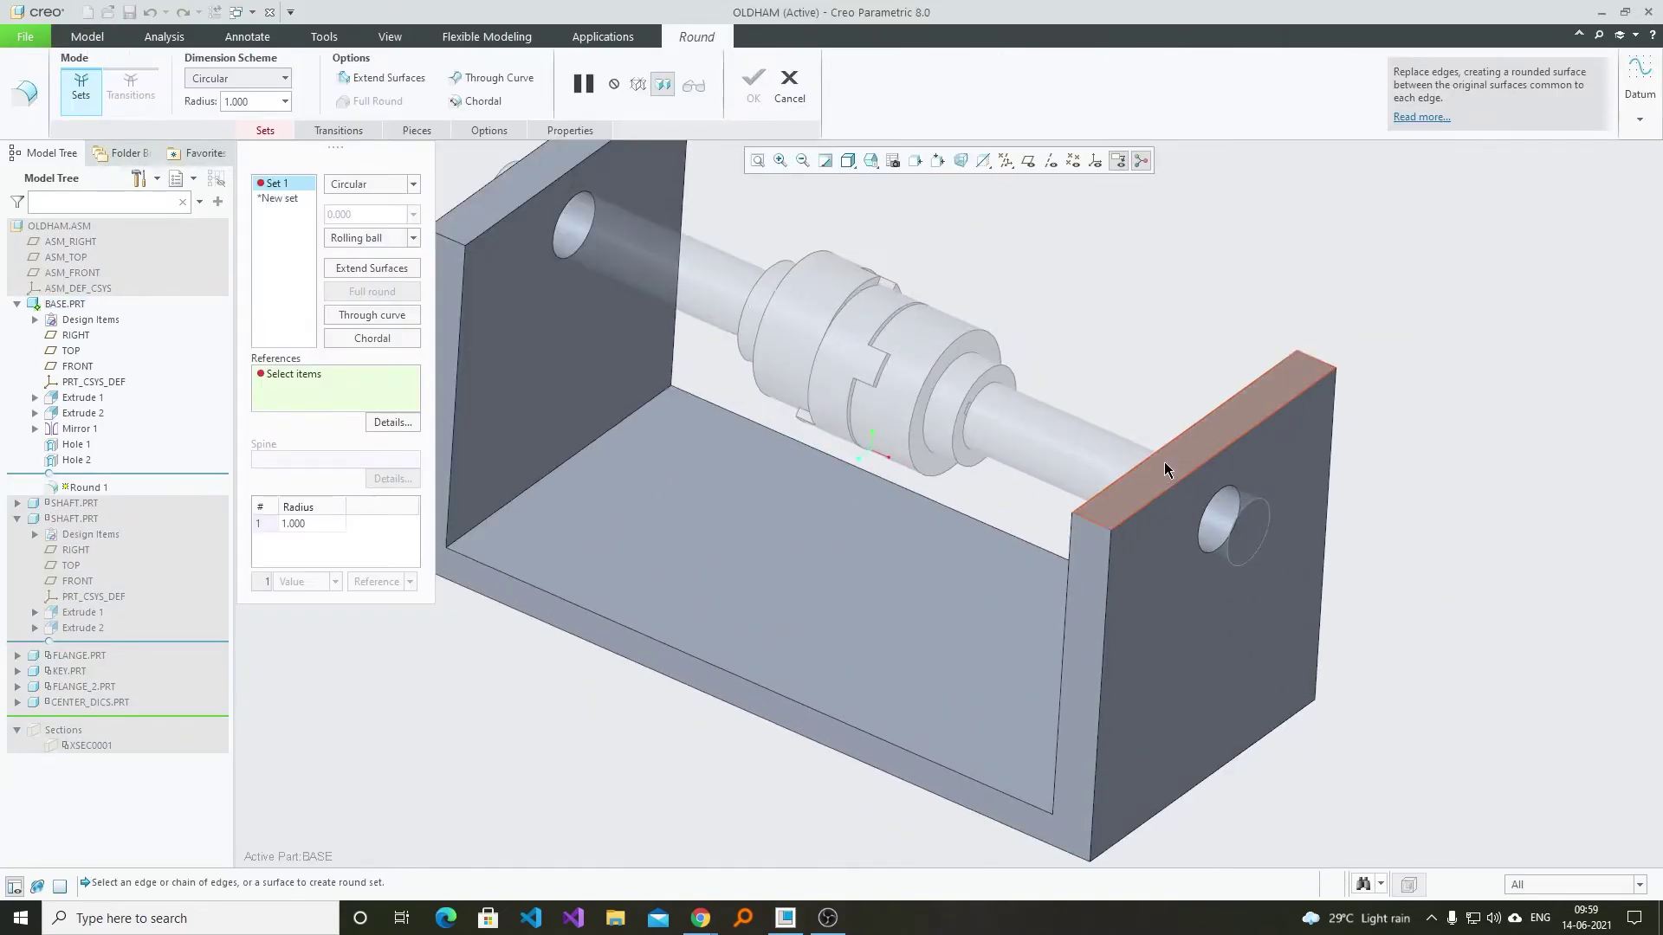
{"action": "scroll", "coordinate": [1119, 506], "scroll_direction": "up", "scroll_amount": 3}
{"action": "scroll", "coordinate": [1119, 506], "scroll_direction": "up", "scroll_amount": 2}
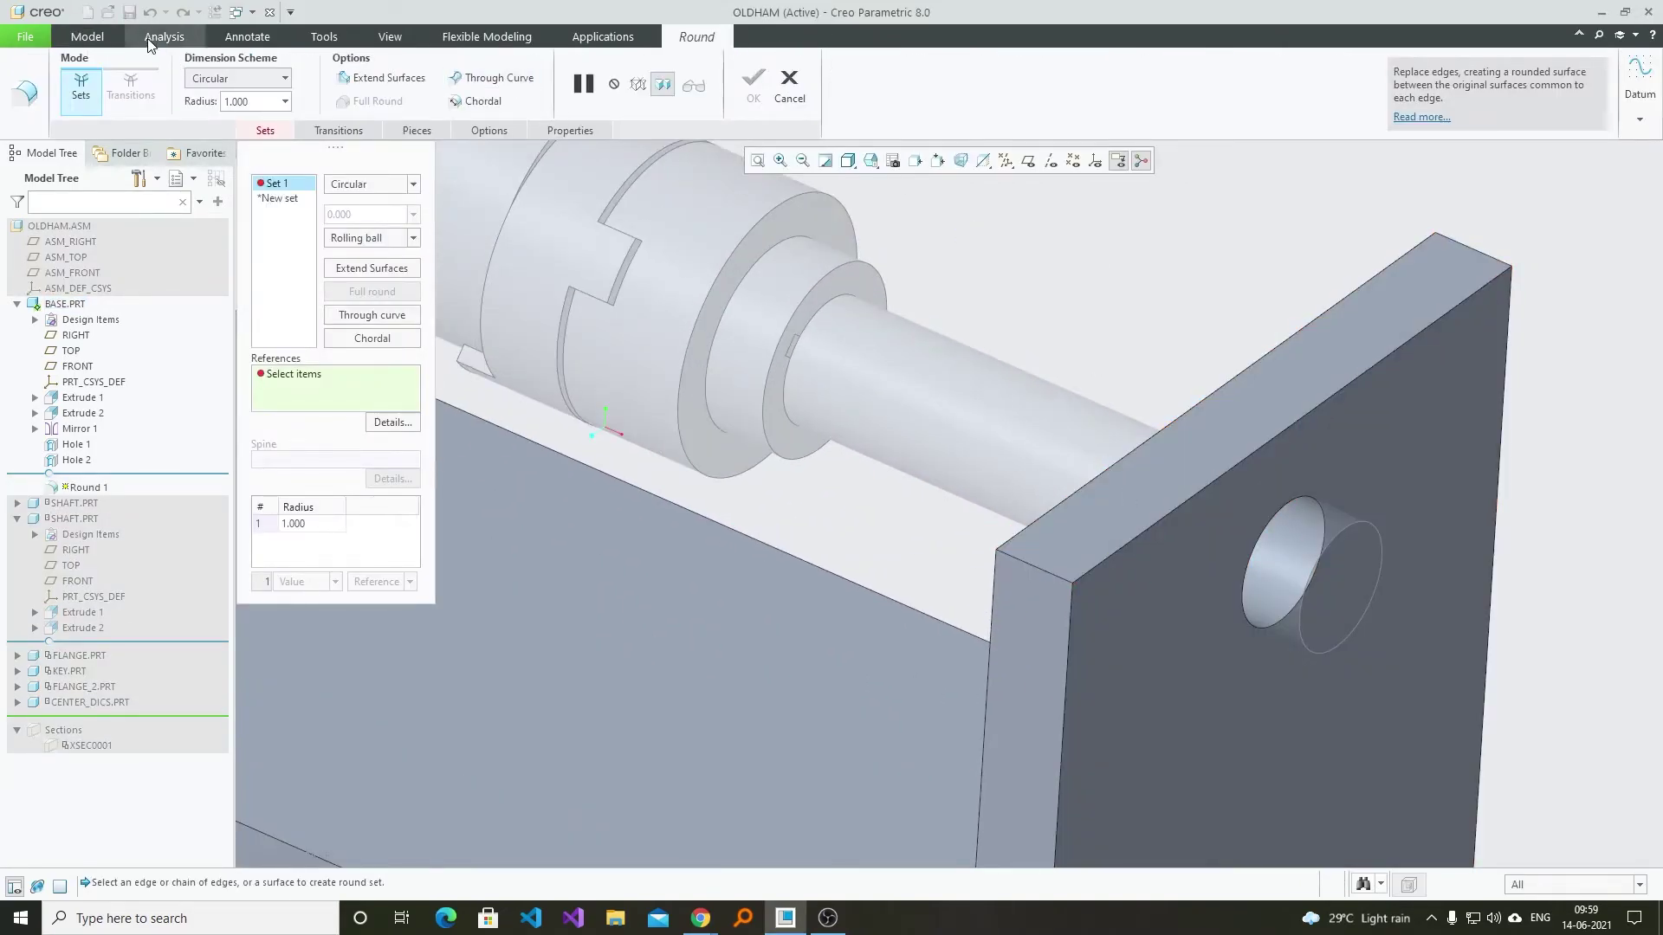
{"action": "left_click", "coordinate": [164, 36]}
{"action": "left_click", "coordinate": [503, 97]}
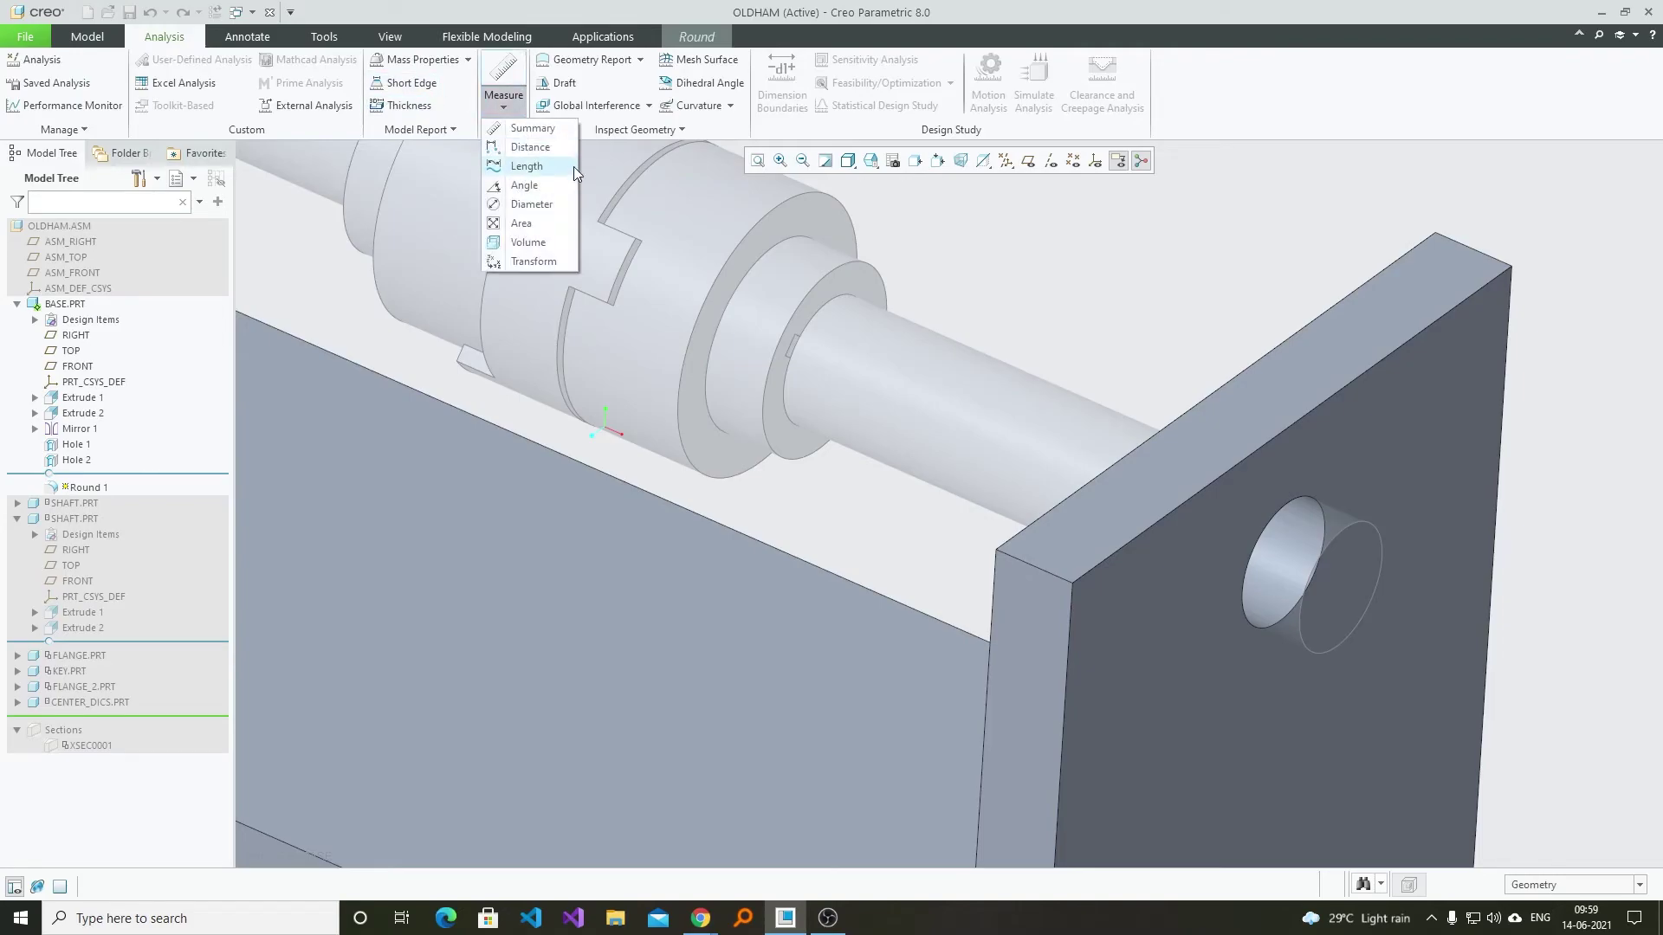
{"action": "left_click", "coordinate": [525, 167]}
{"action": "left_click", "coordinate": [1216, 390]}
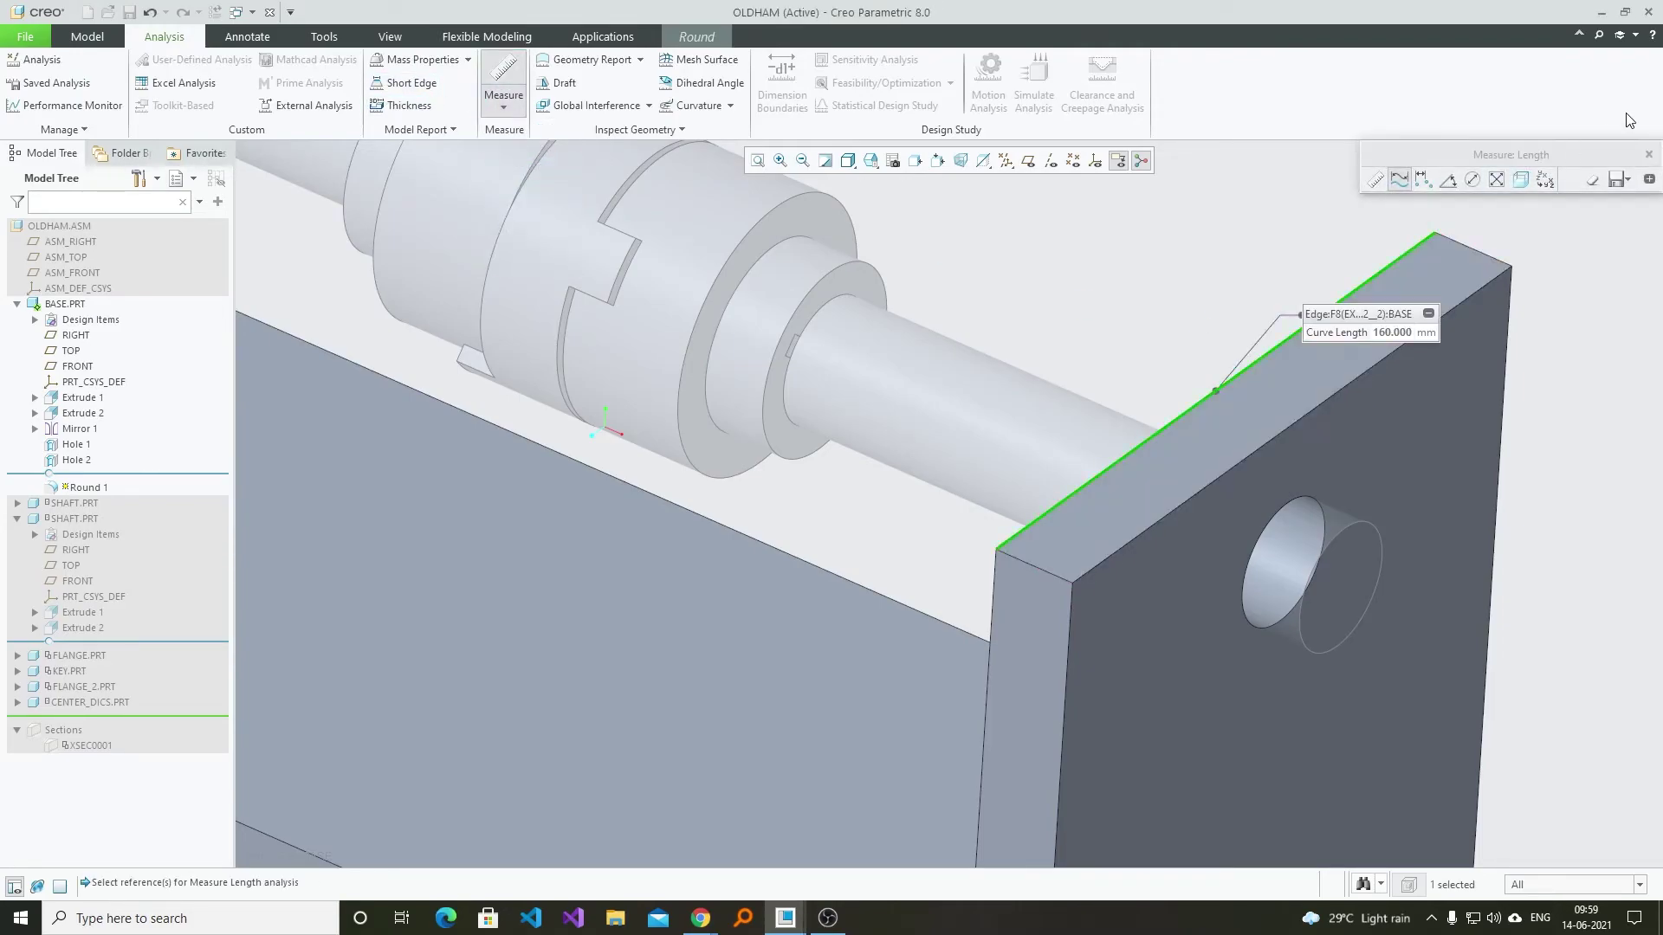
{"action": "left_click", "coordinate": [1648, 154]}
{"action": "key", "text": "ctrl+d"}
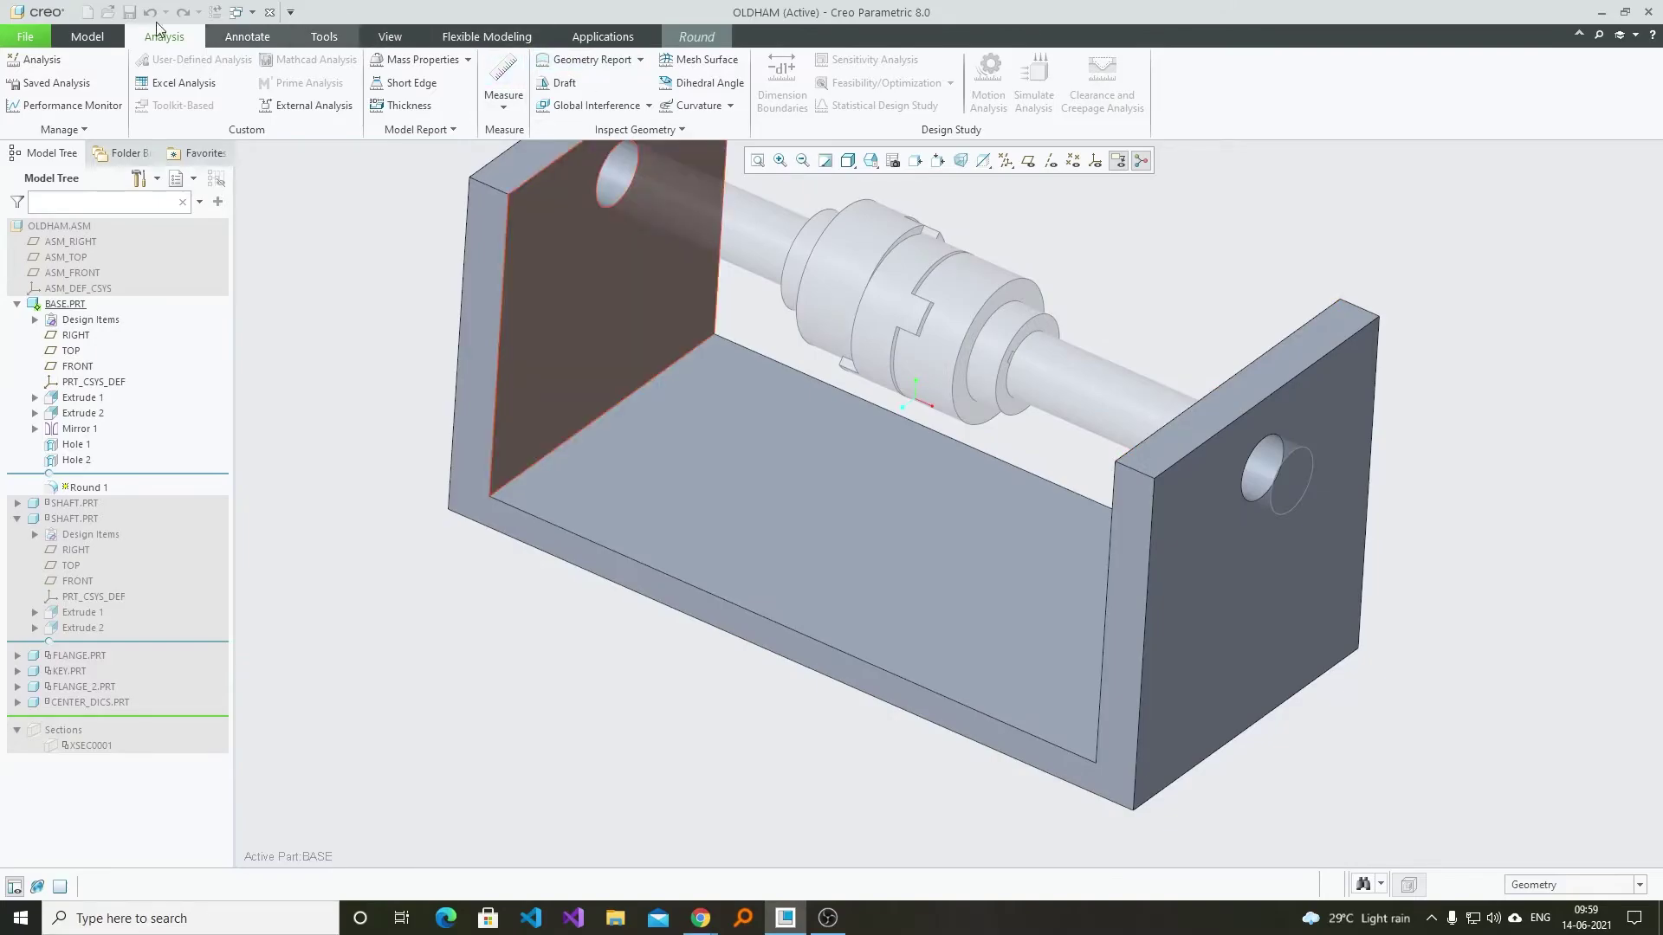
- Round the four top corner edges of the base's two uprights with an 80 mm radius
{"action": "left_click", "coordinate": [704, 38]}
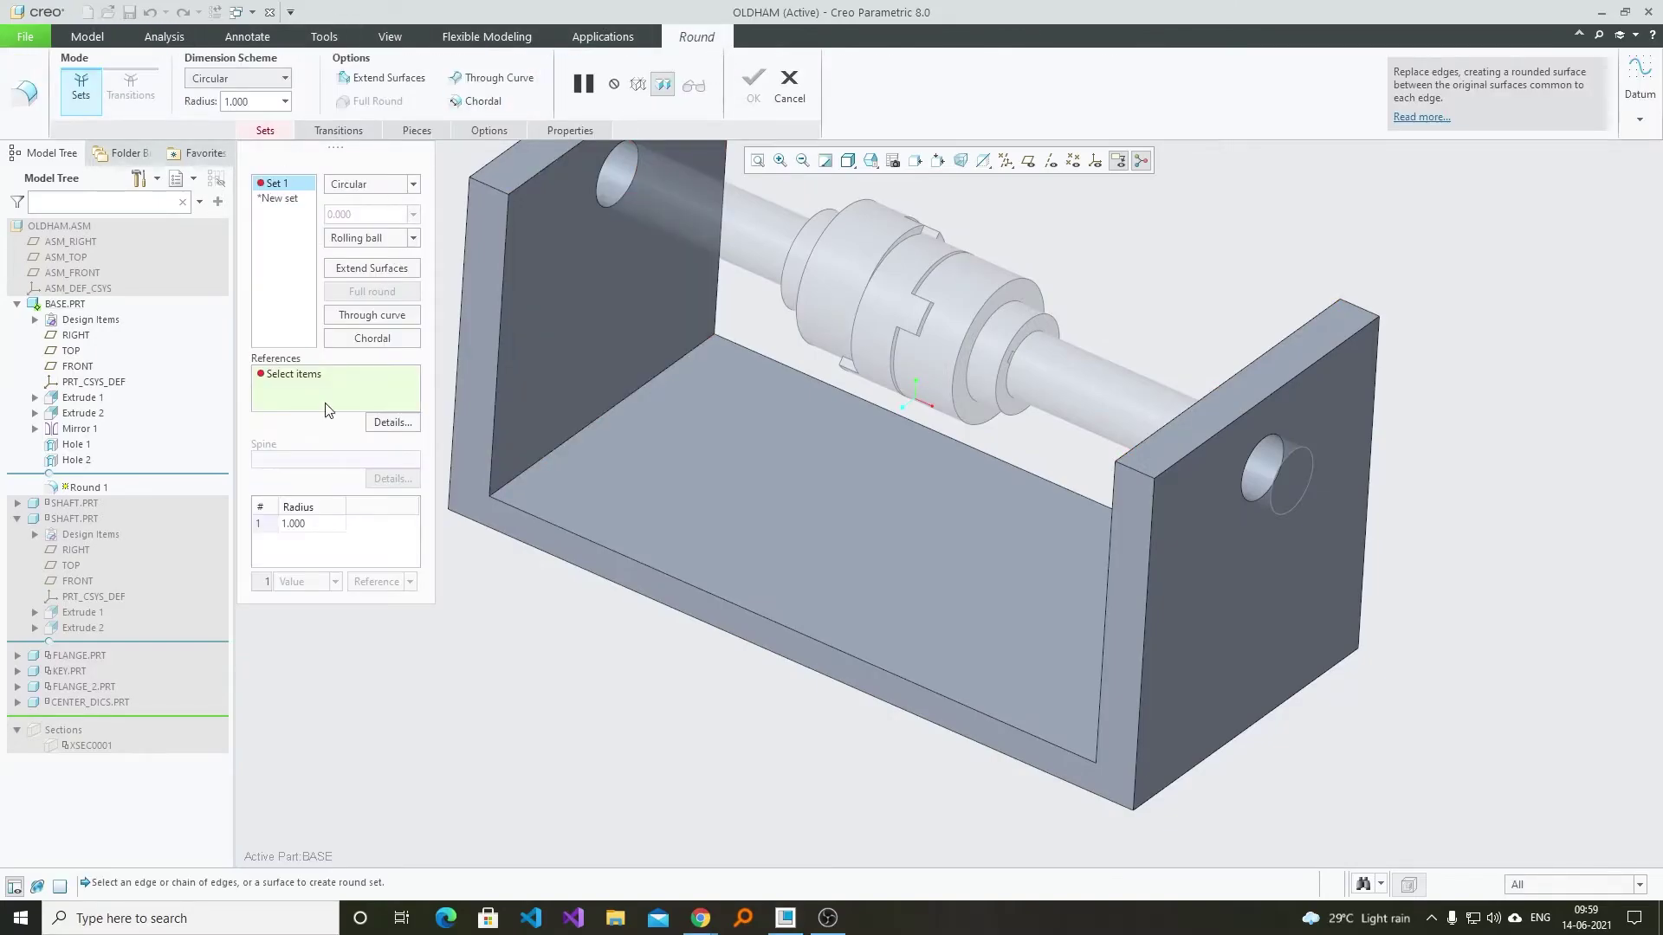
{"action": "key", "text": "Return"}
{"action": "left_click", "coordinate": [1144, 472]}
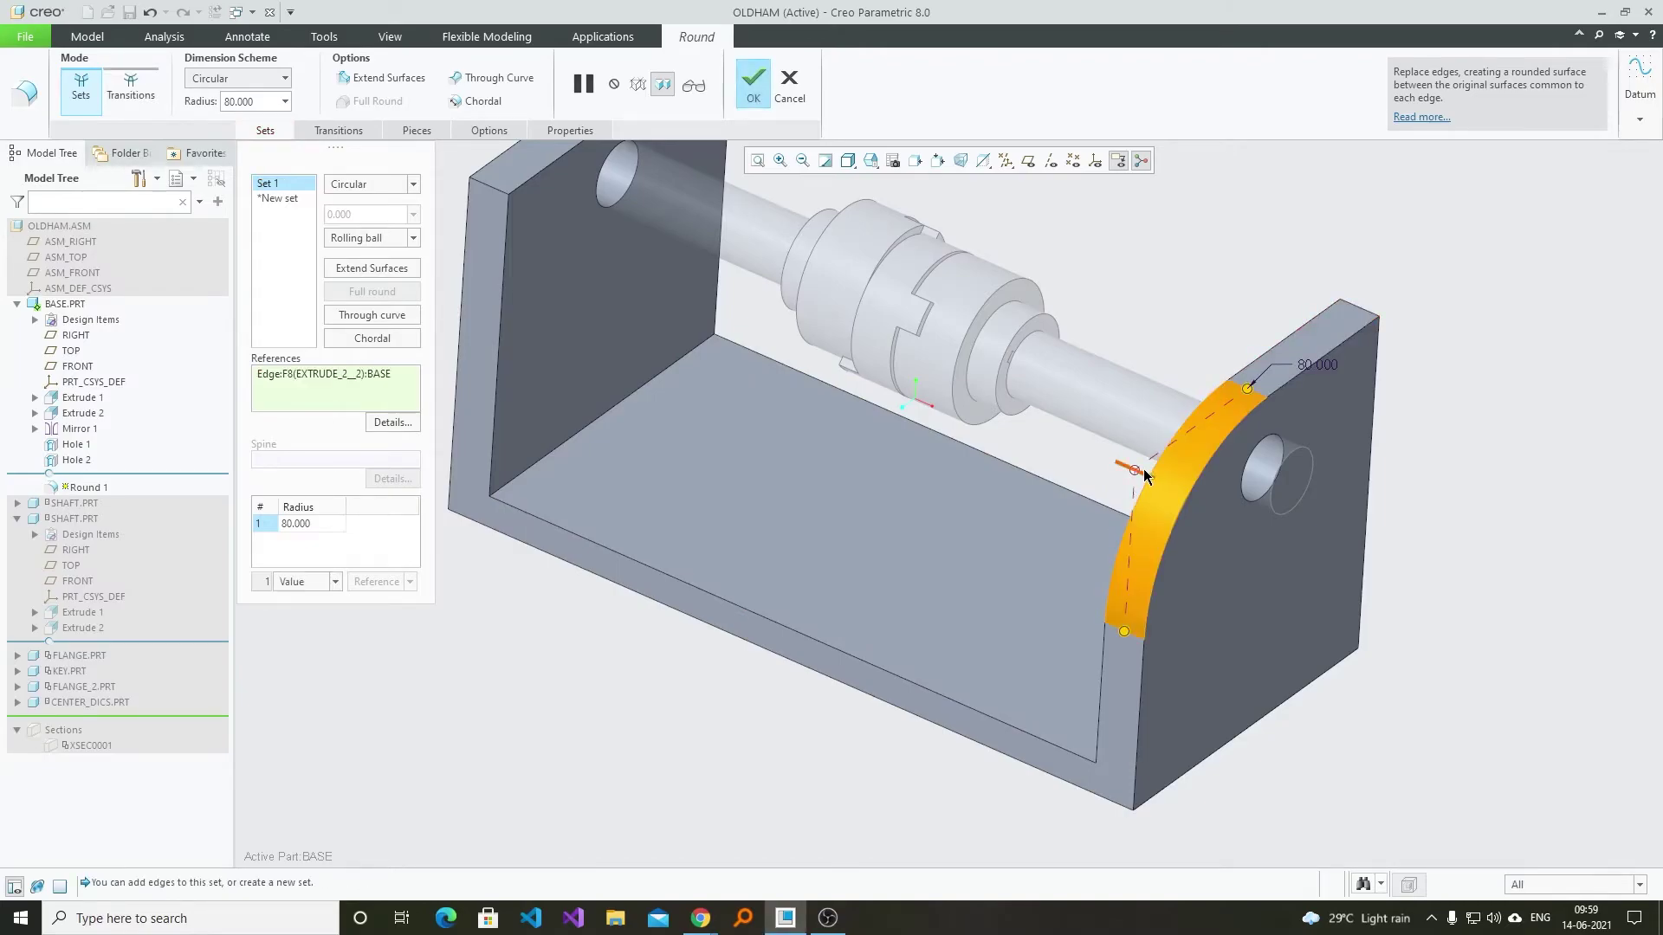
{"action": "left_click", "coordinate": [1359, 305]}
{"action": "scroll", "coordinate": [1470, 530], "scroll_direction": "up", "scroll_amount": 4}
{"action": "scroll", "coordinate": [947, 355], "scroll_direction": "down", "scroll_amount": 5}
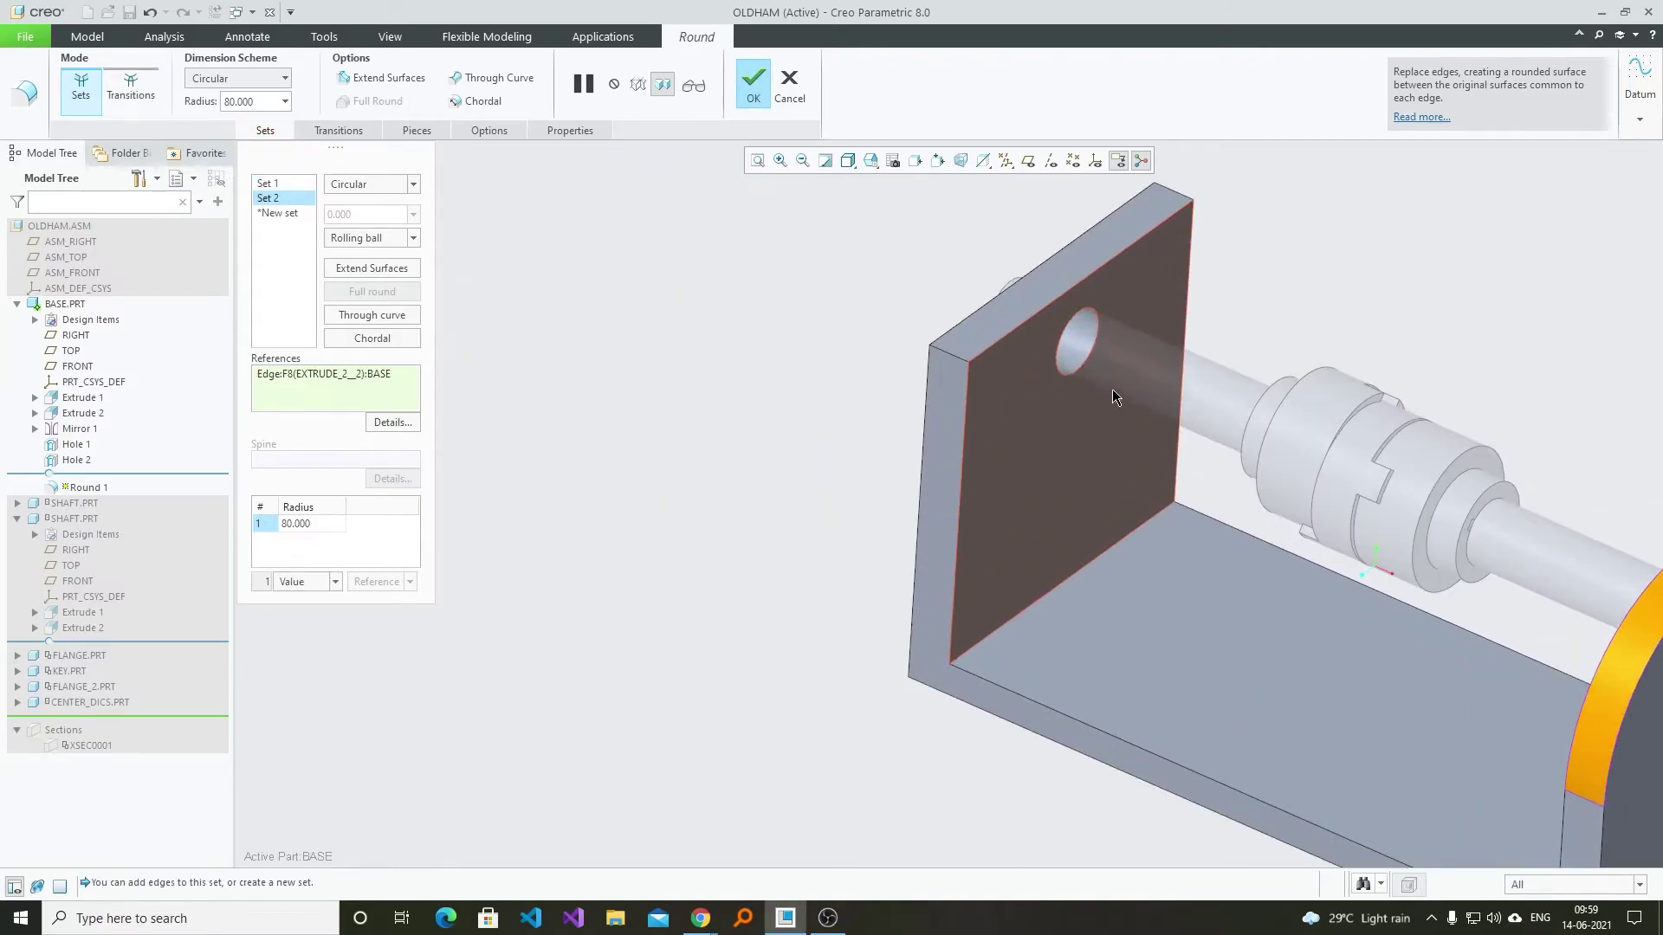
{"action": "left_click", "coordinate": [946, 351]}
{"action": "left_click", "coordinate": [1175, 192]}
{"action": "middle_click", "coordinate": [1298, 278]}
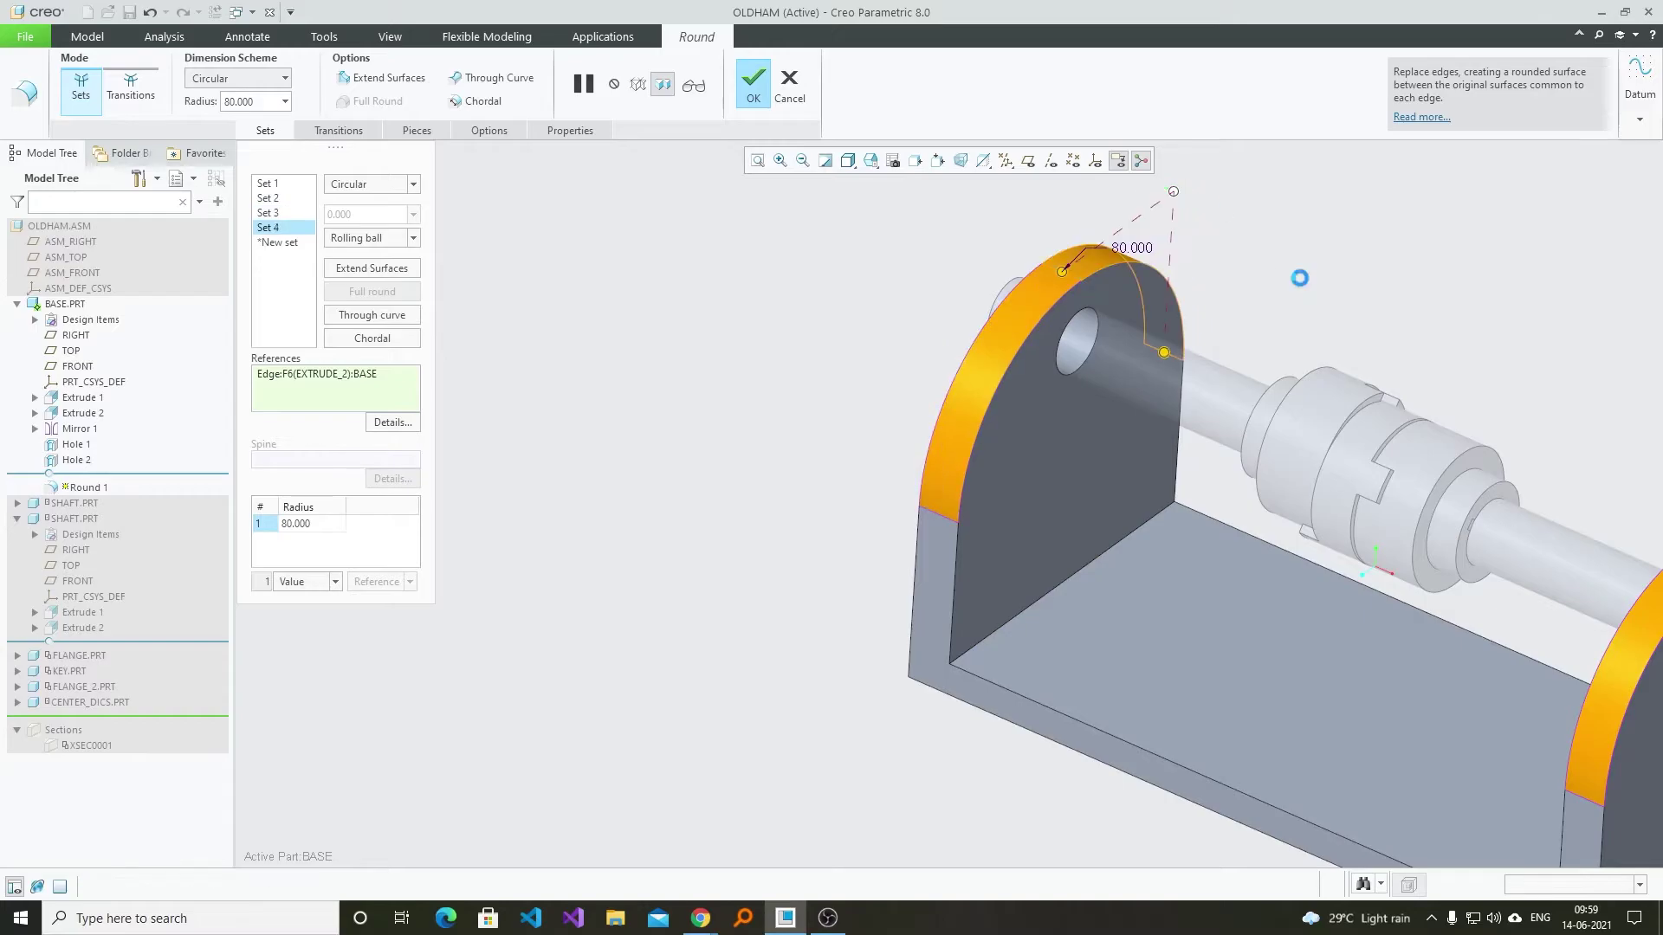
- Start a 5 mm Round on the base, selecting the front floor edges and the arched edges of the first upright
{"action": "scroll", "coordinate": [778, 320], "scroll_direction": "up", "scroll_amount": 4}
{"action": "middle_click_drag", "start_coordinate": [782, 441], "coordinate": [883, 479]}
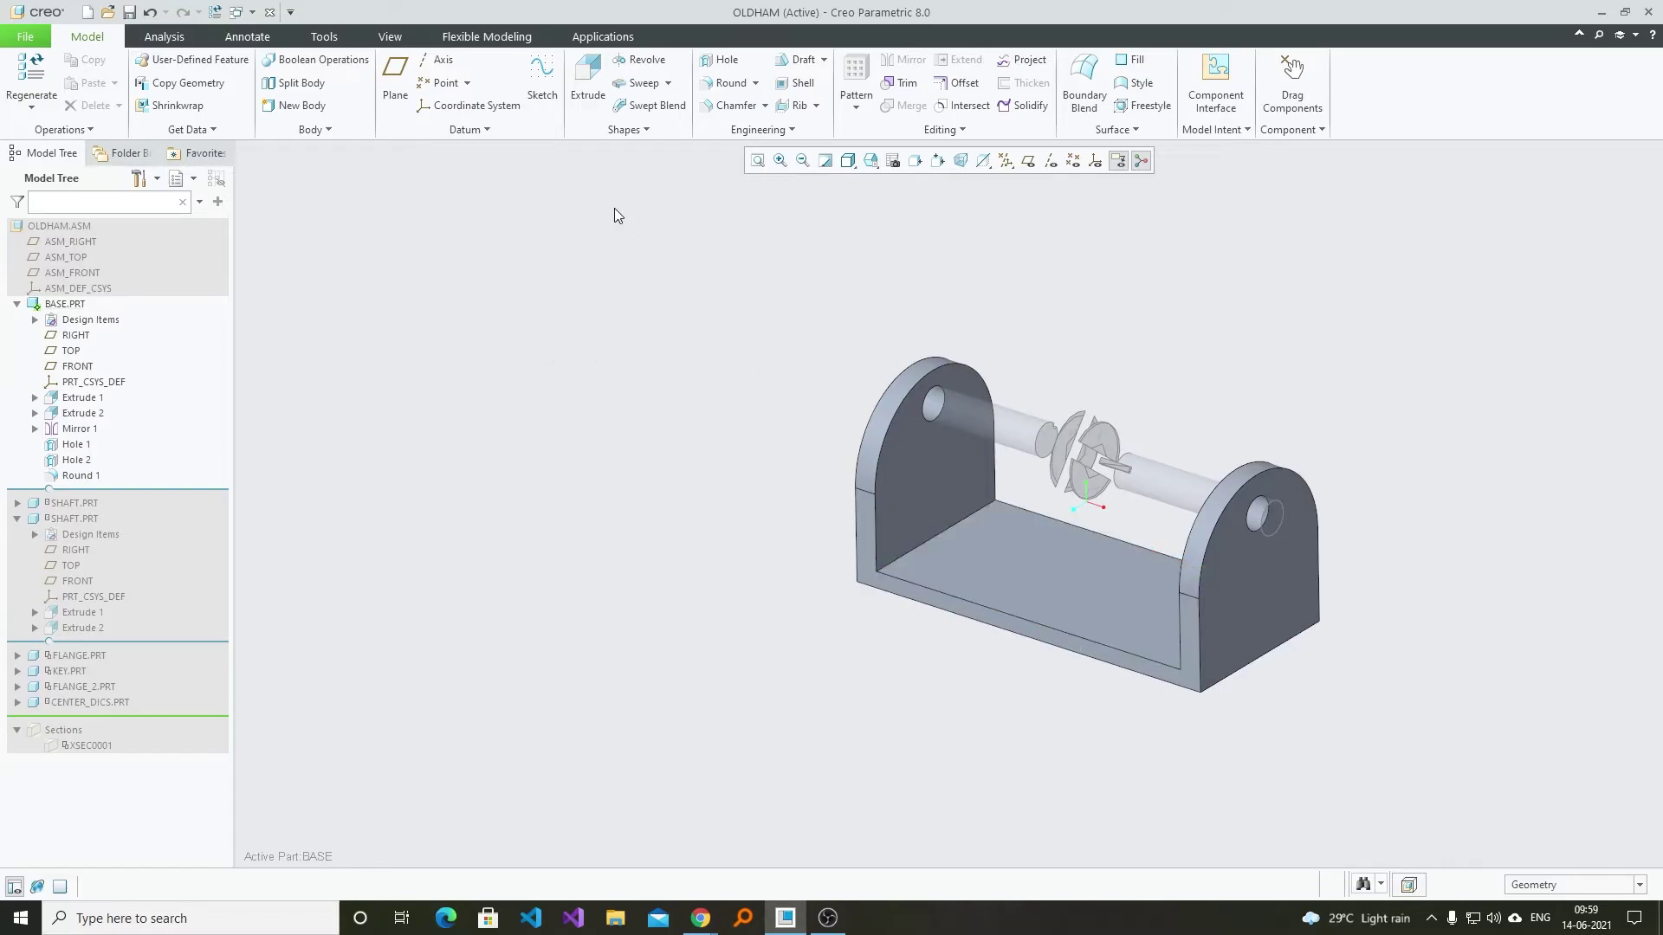
{"action": "left_click", "coordinate": [725, 84]}
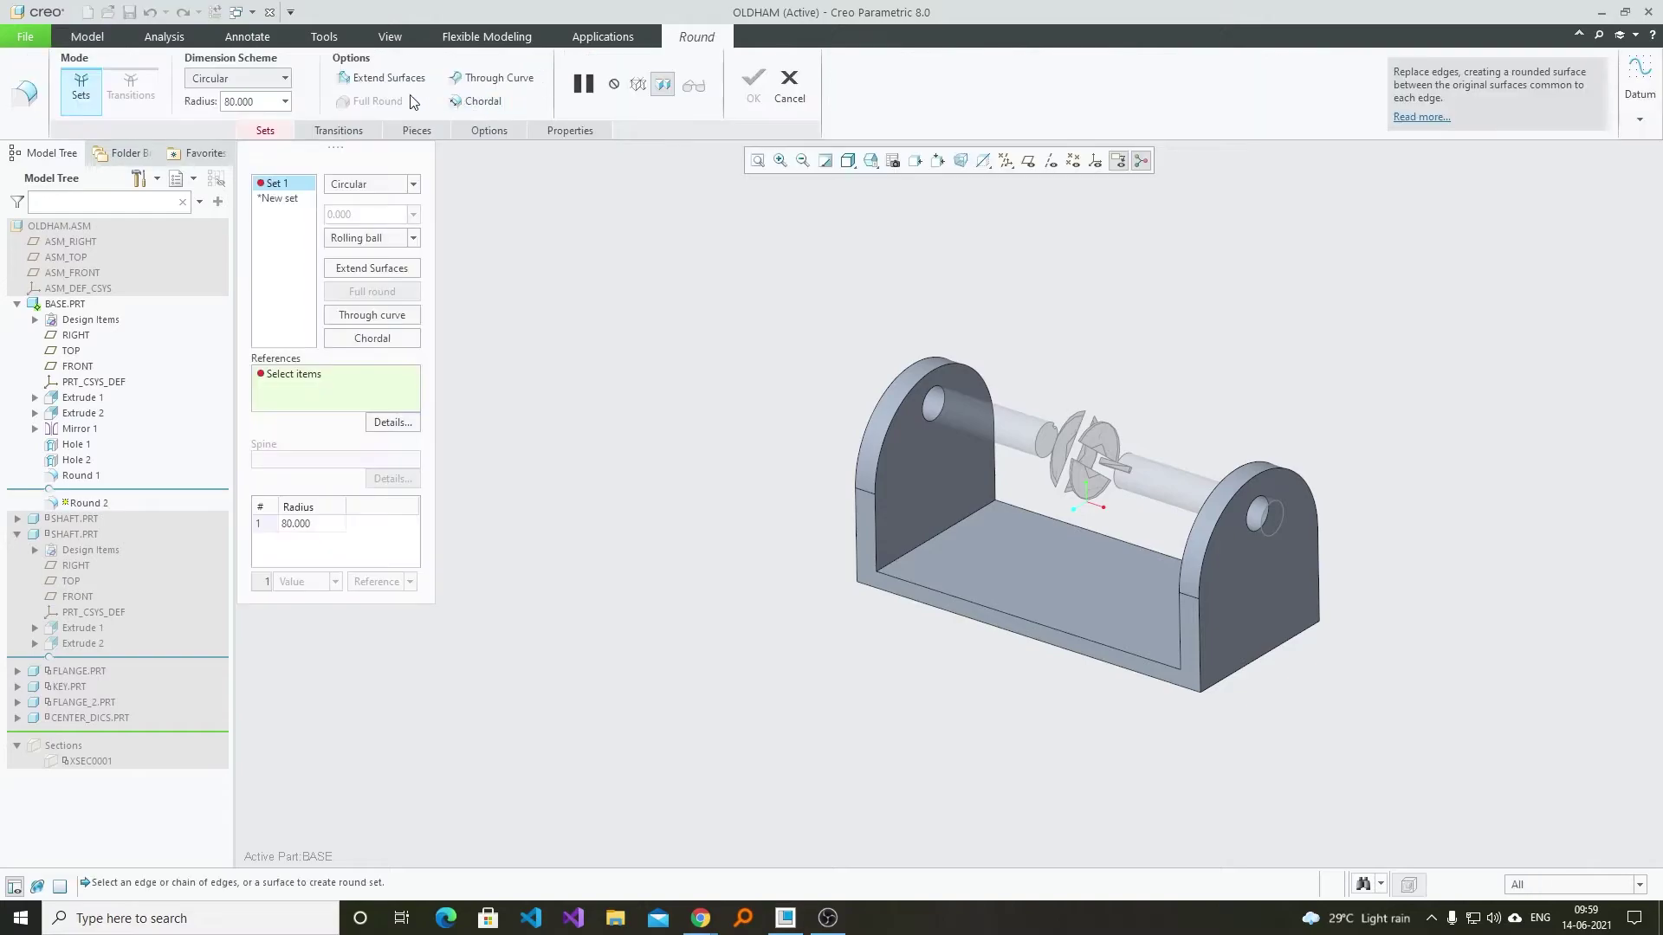
{"action": "type", "text": "5"}
{"action": "key", "text": "Return"}
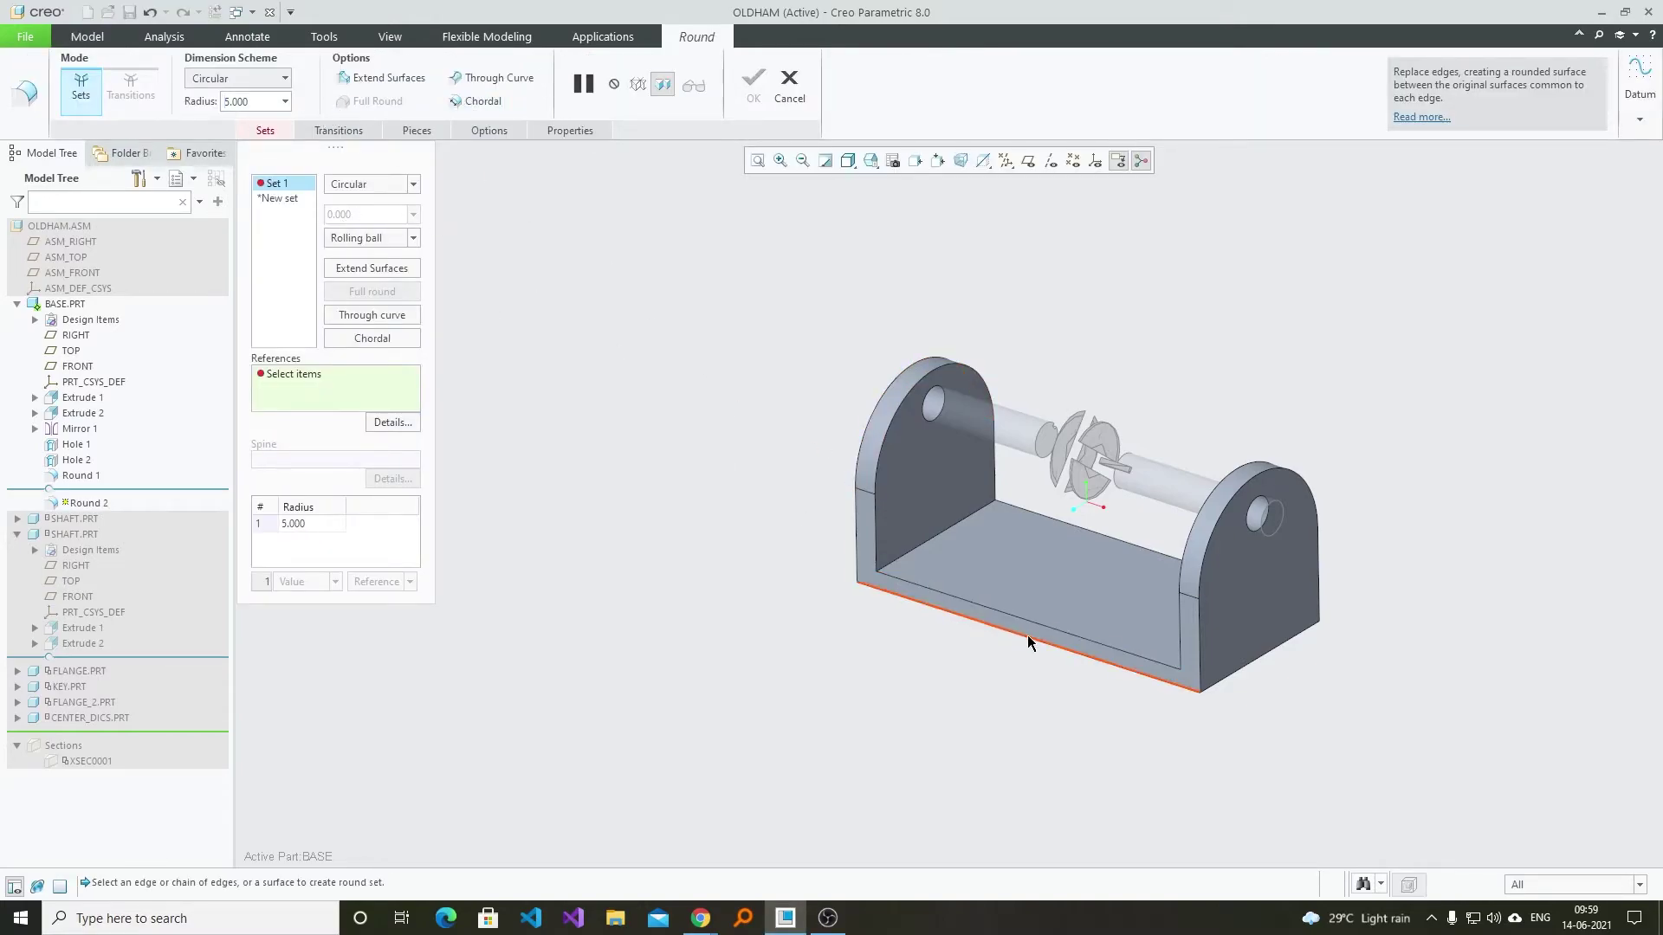
{"action": "left_click", "coordinate": [920, 583]}
{"action": "left_click", "coordinate": [875, 490]}
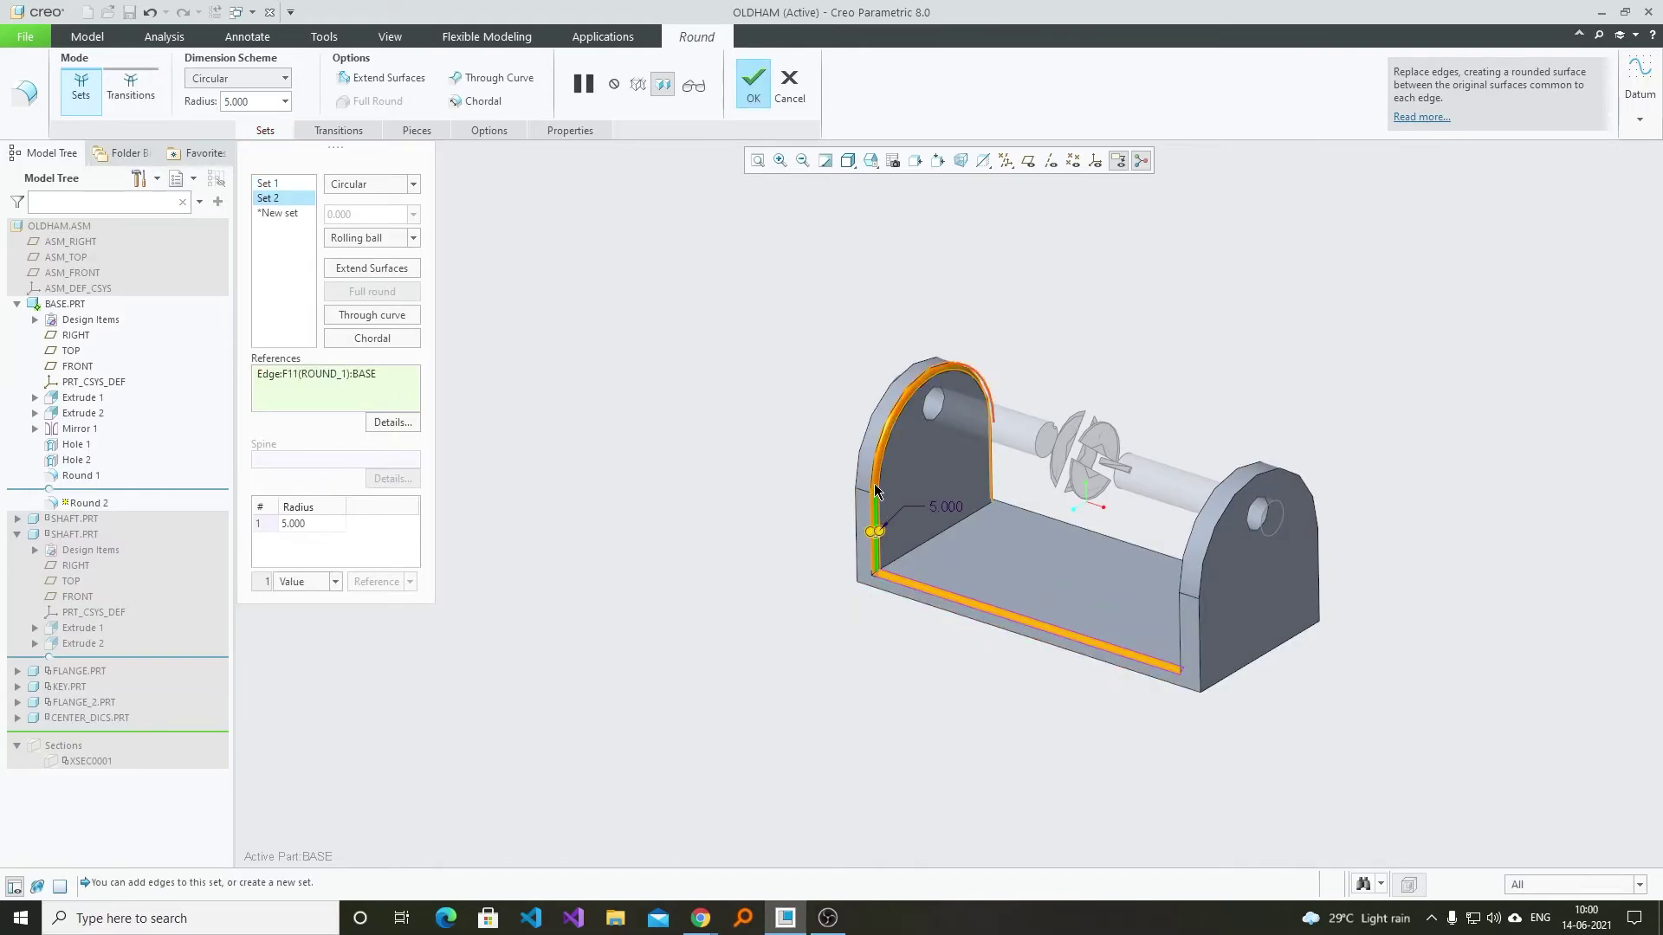
{"action": "left_click", "coordinate": [857, 473]}
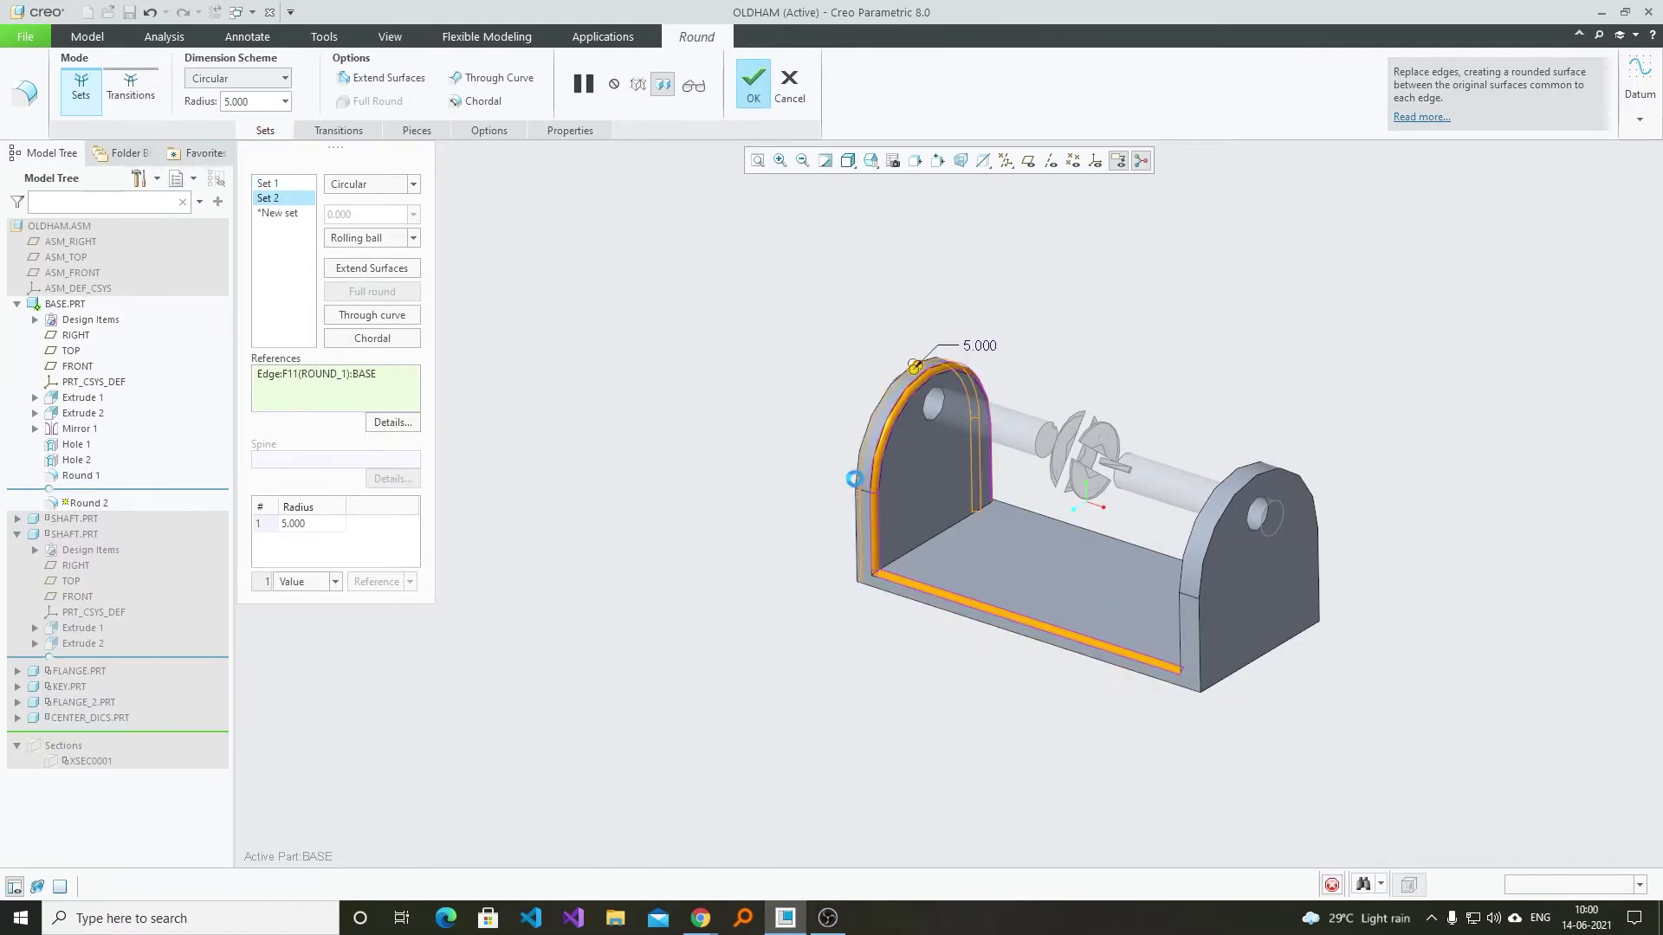
{"action": "left_click", "coordinate": [874, 589]}
- Add the base's end bottom edge, the other upright's arched edges and the remaining long floor edge to the 5 mm round and complete it
{"action": "left_click", "coordinate": [1238, 669]}
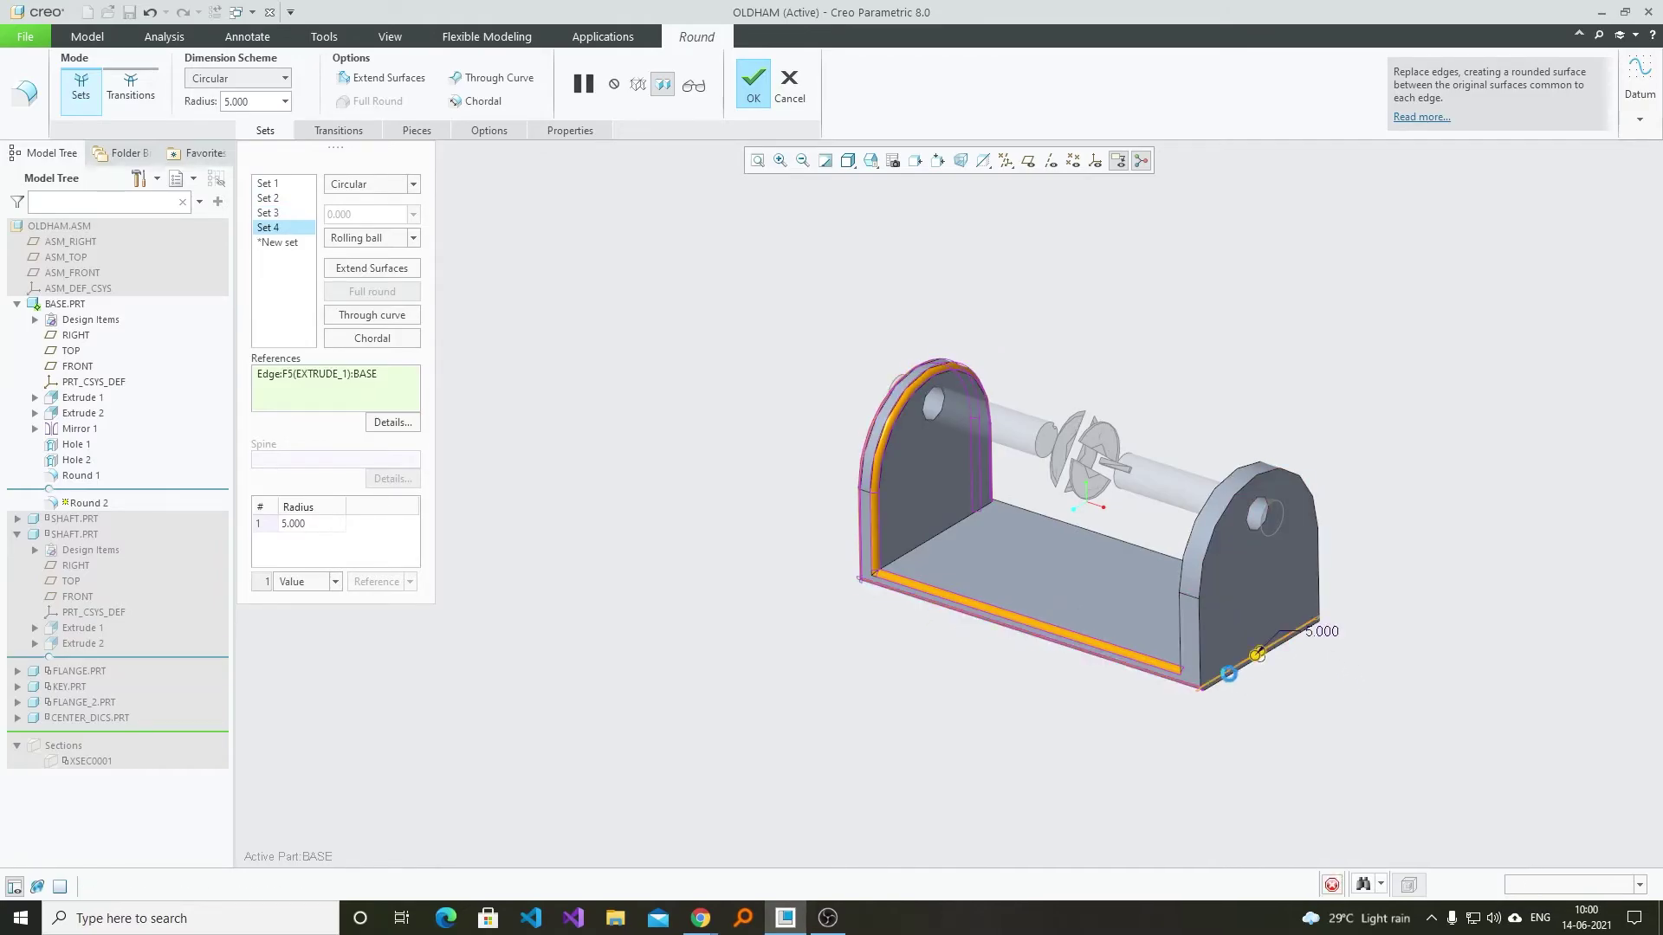
{"action": "left_click", "coordinate": [1200, 654]}
{"action": "left_click", "coordinate": [1179, 643]}
{"action": "middle_click_drag", "start_coordinate": [1304, 627], "coordinate": [1194, 636]}
{"action": "left_click", "coordinate": [1204, 582]}
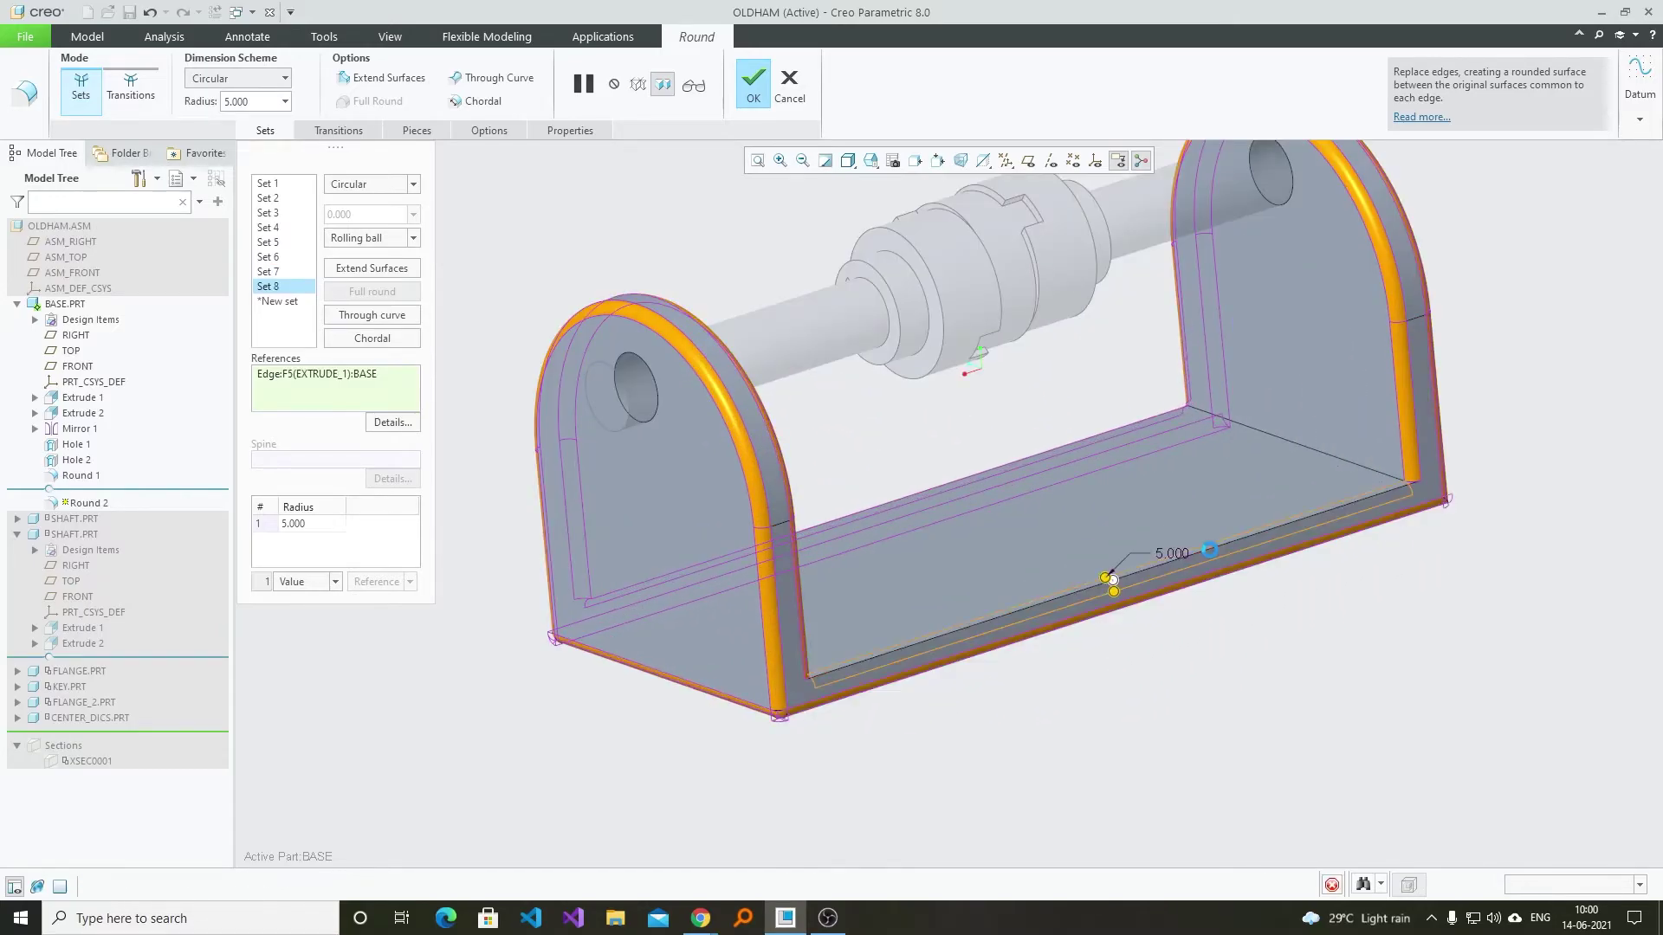
{"action": "middle_click", "coordinate": [1405, 637]}
- Round the two inside corners where the base's floor meets the uprights with a 5 mm radius
{"action": "middle_click_drag", "start_coordinate": [1404, 637], "coordinate": [935, 637]}
{"action": "left_click", "coordinate": [718, 84]}
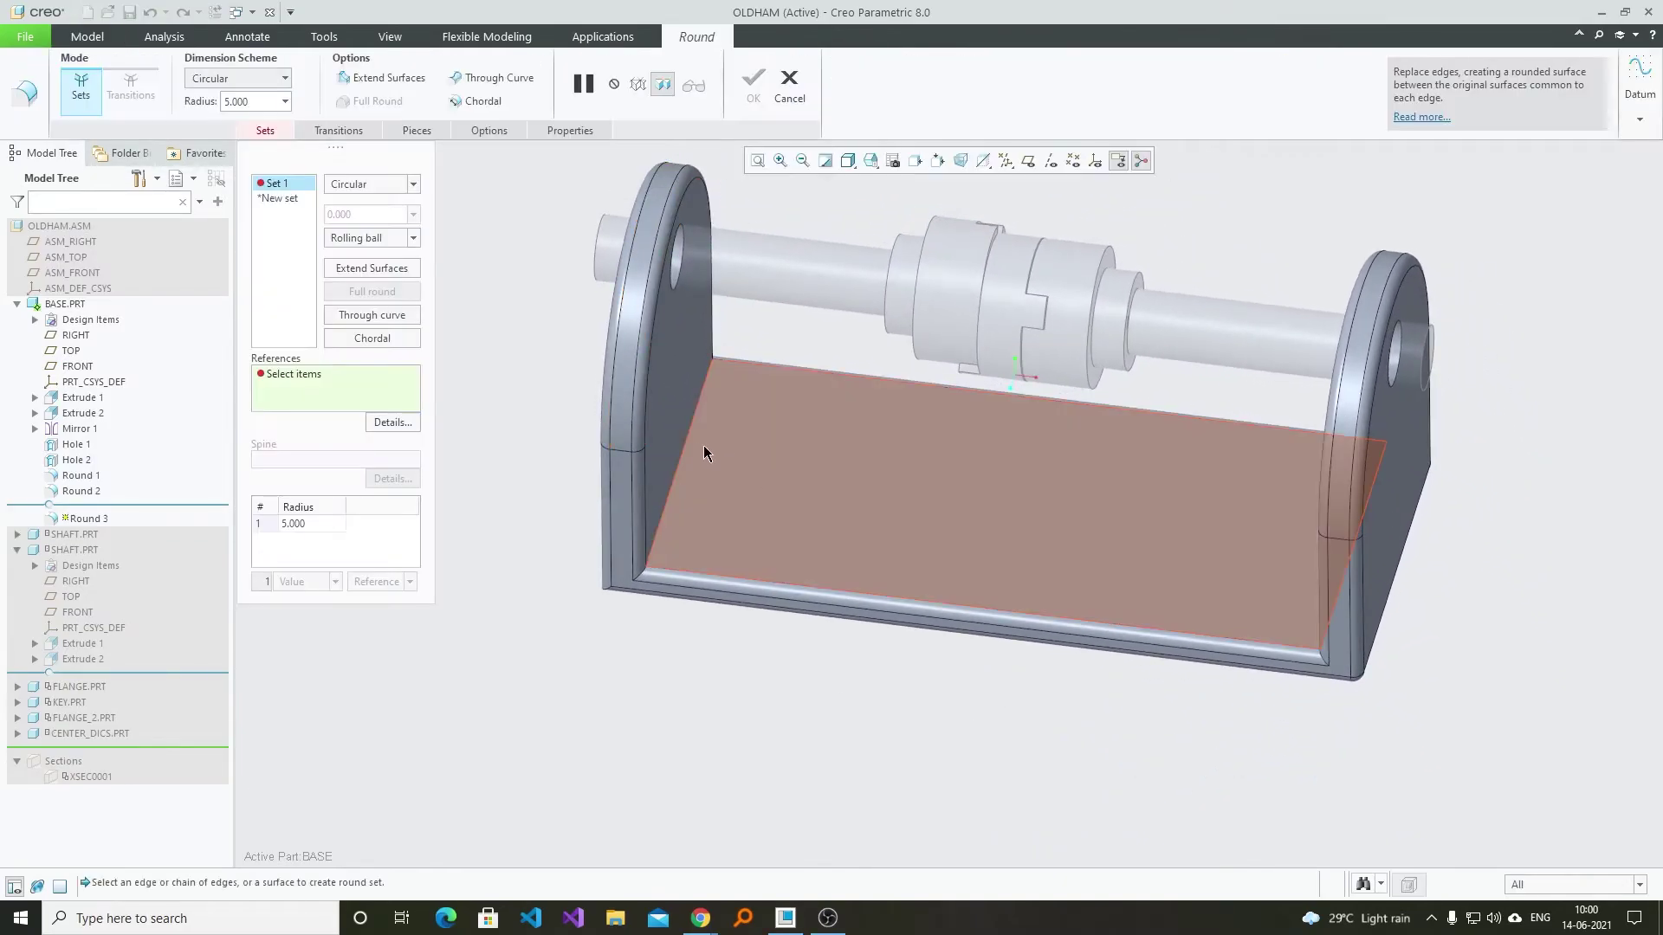
{"action": "left_click", "coordinate": [690, 441]}
{"action": "middle_click_drag", "start_coordinate": [1125, 513], "coordinate": [1306, 505]}
{"action": "left_click", "coordinate": [1306, 505]}
{"action": "middle_click", "coordinate": [1481, 544]}
{"action": "key", "text": "ctrl+d"}
{"action": "middle_click_drag", "start_coordinate": [1478, 542], "coordinate": [1247, 471]}
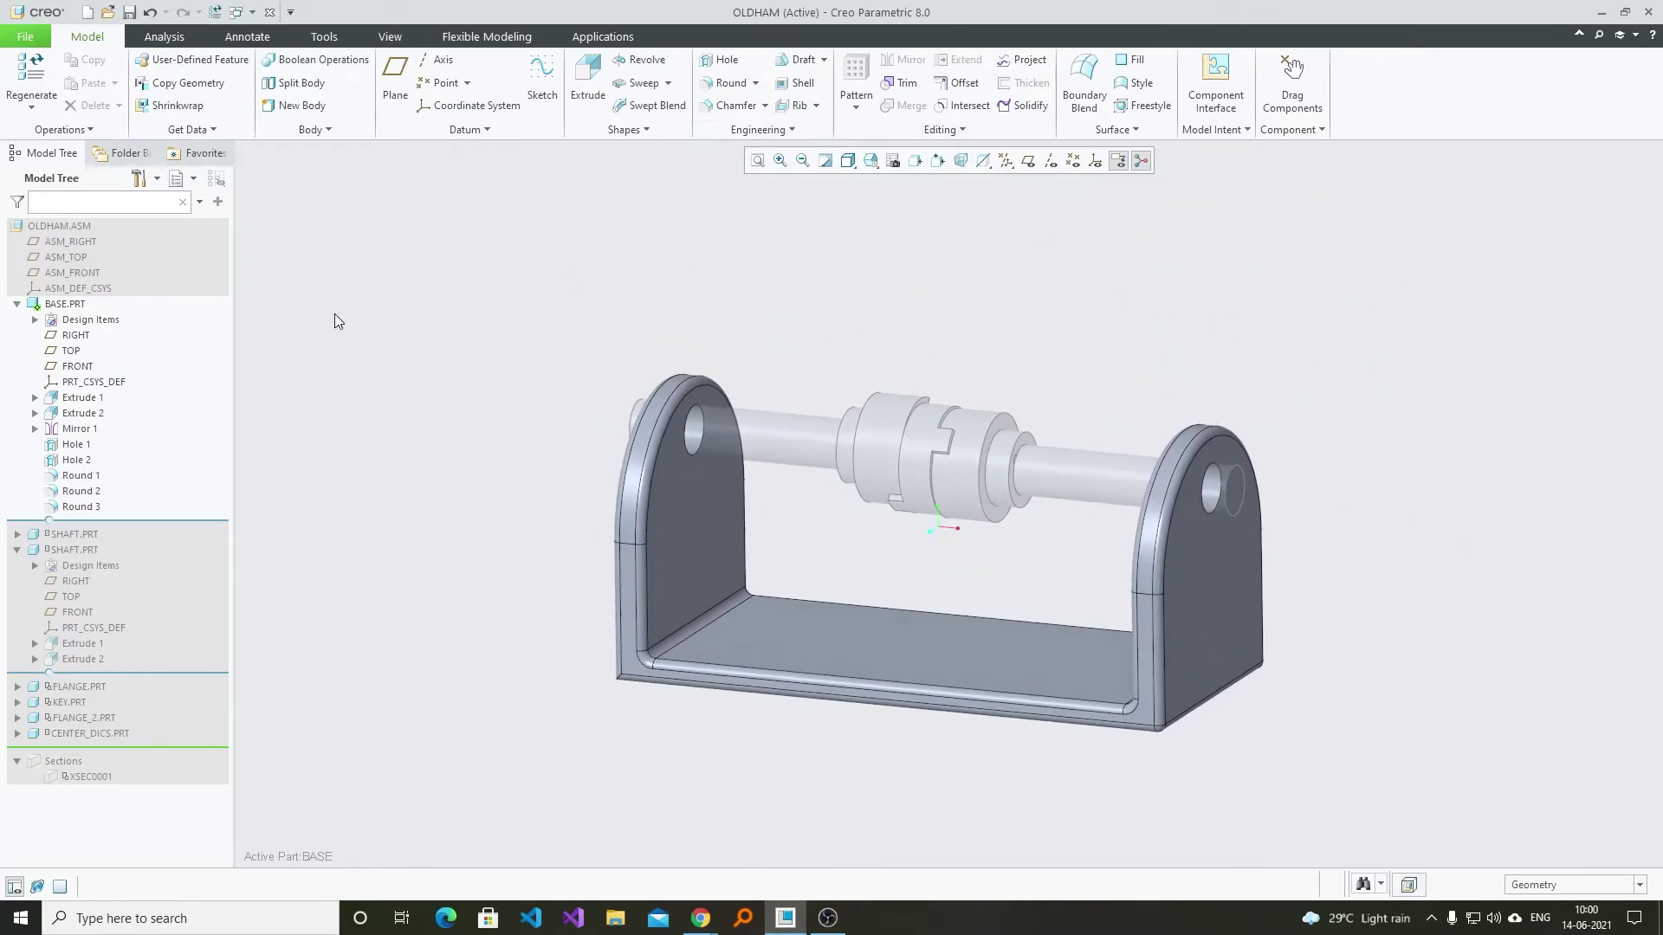
- Activate the shaft that passes through the nearer upright and chamfer its outer end edge with a 3 mm D x D chamfer
{"action": "left_click", "coordinate": [1124, 467]}
{"action": "scroll", "coordinate": [1356, 526], "scroll_direction": "down", "scroll_amount": 2}
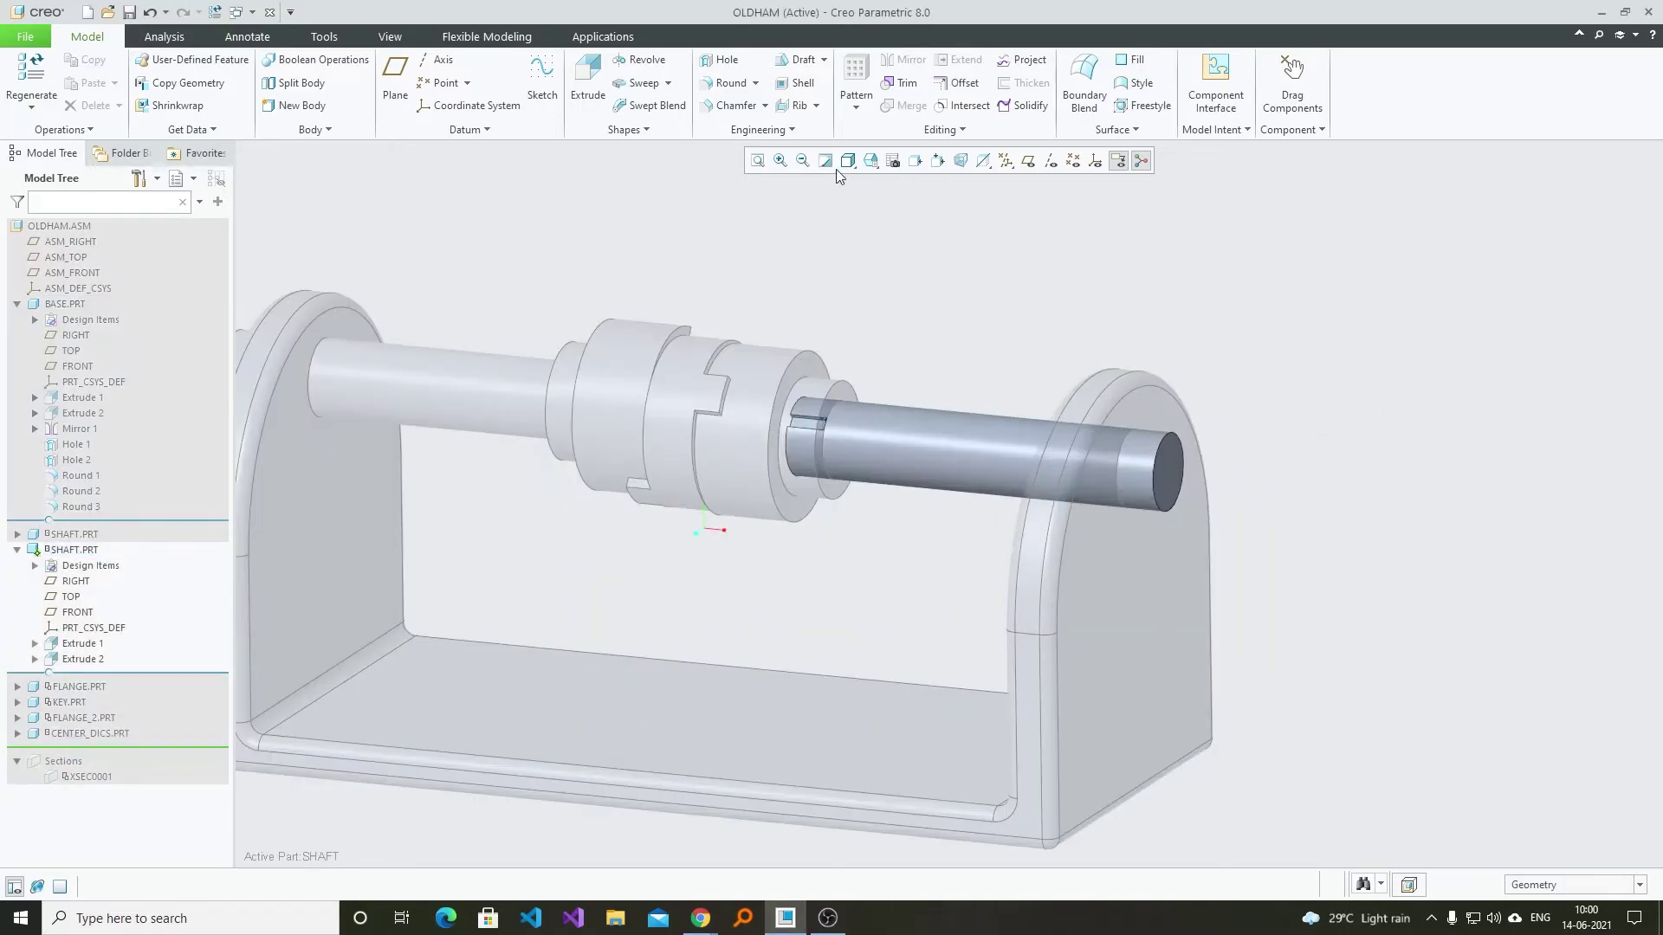
{"action": "left_click", "coordinate": [726, 105]}
{"action": "scroll", "coordinate": [1210, 431], "scroll_direction": "down", "scroll_amount": 2}
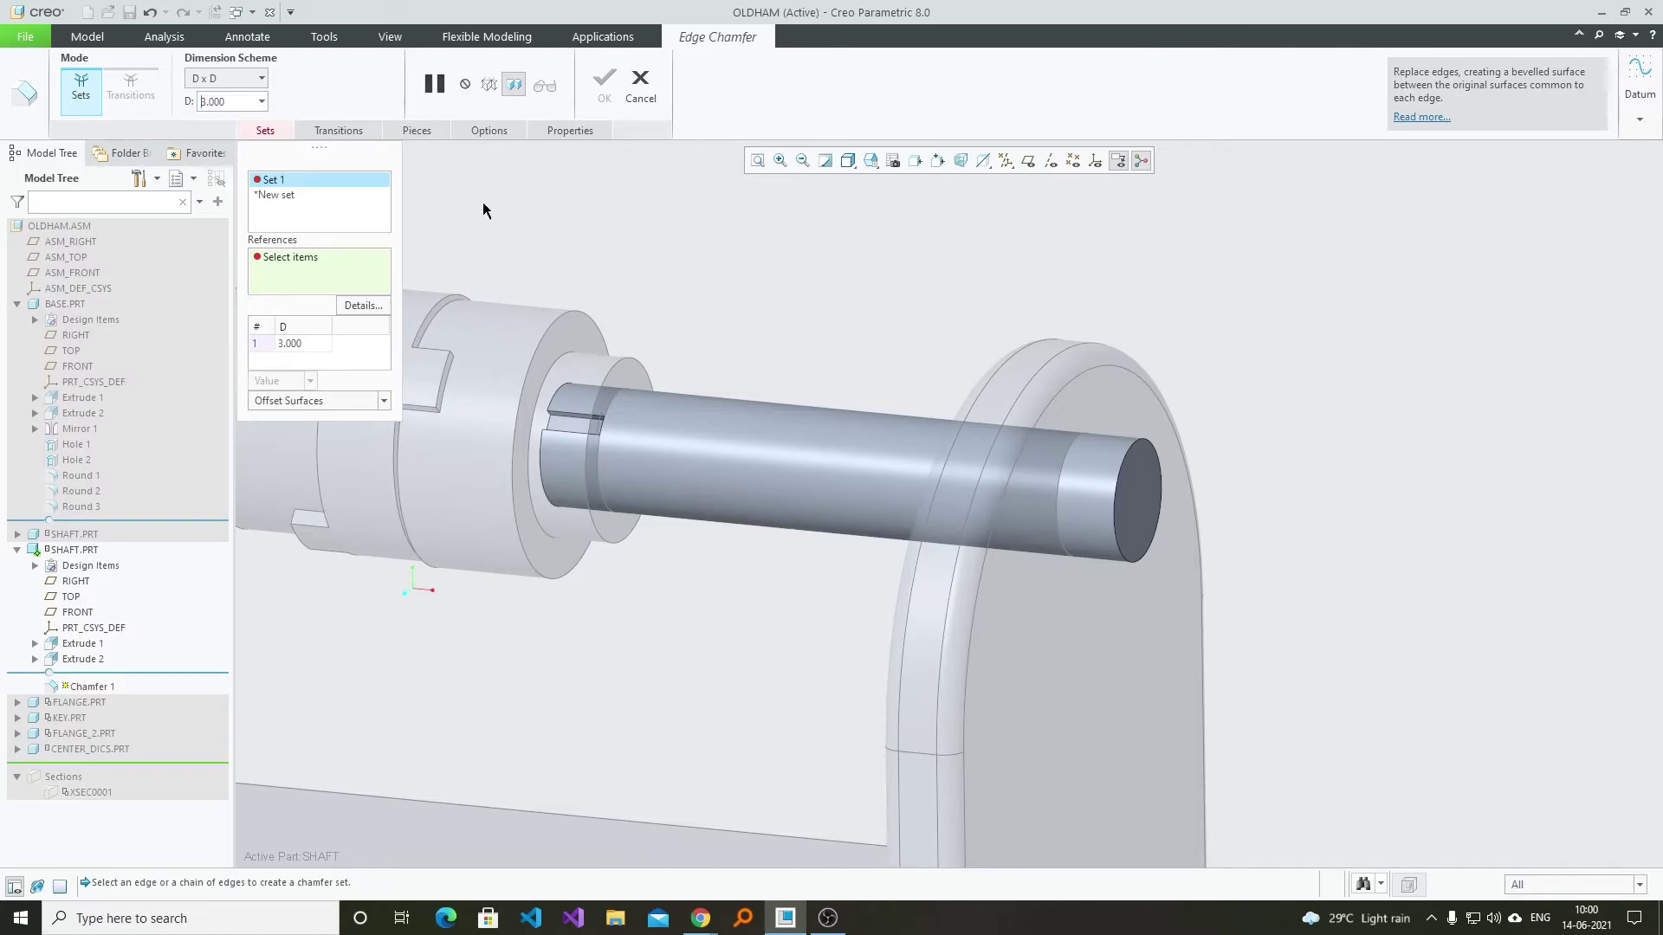
{"action": "left_click", "coordinate": [1131, 443]}
{"action": "middle_click", "coordinate": [1311, 402]}
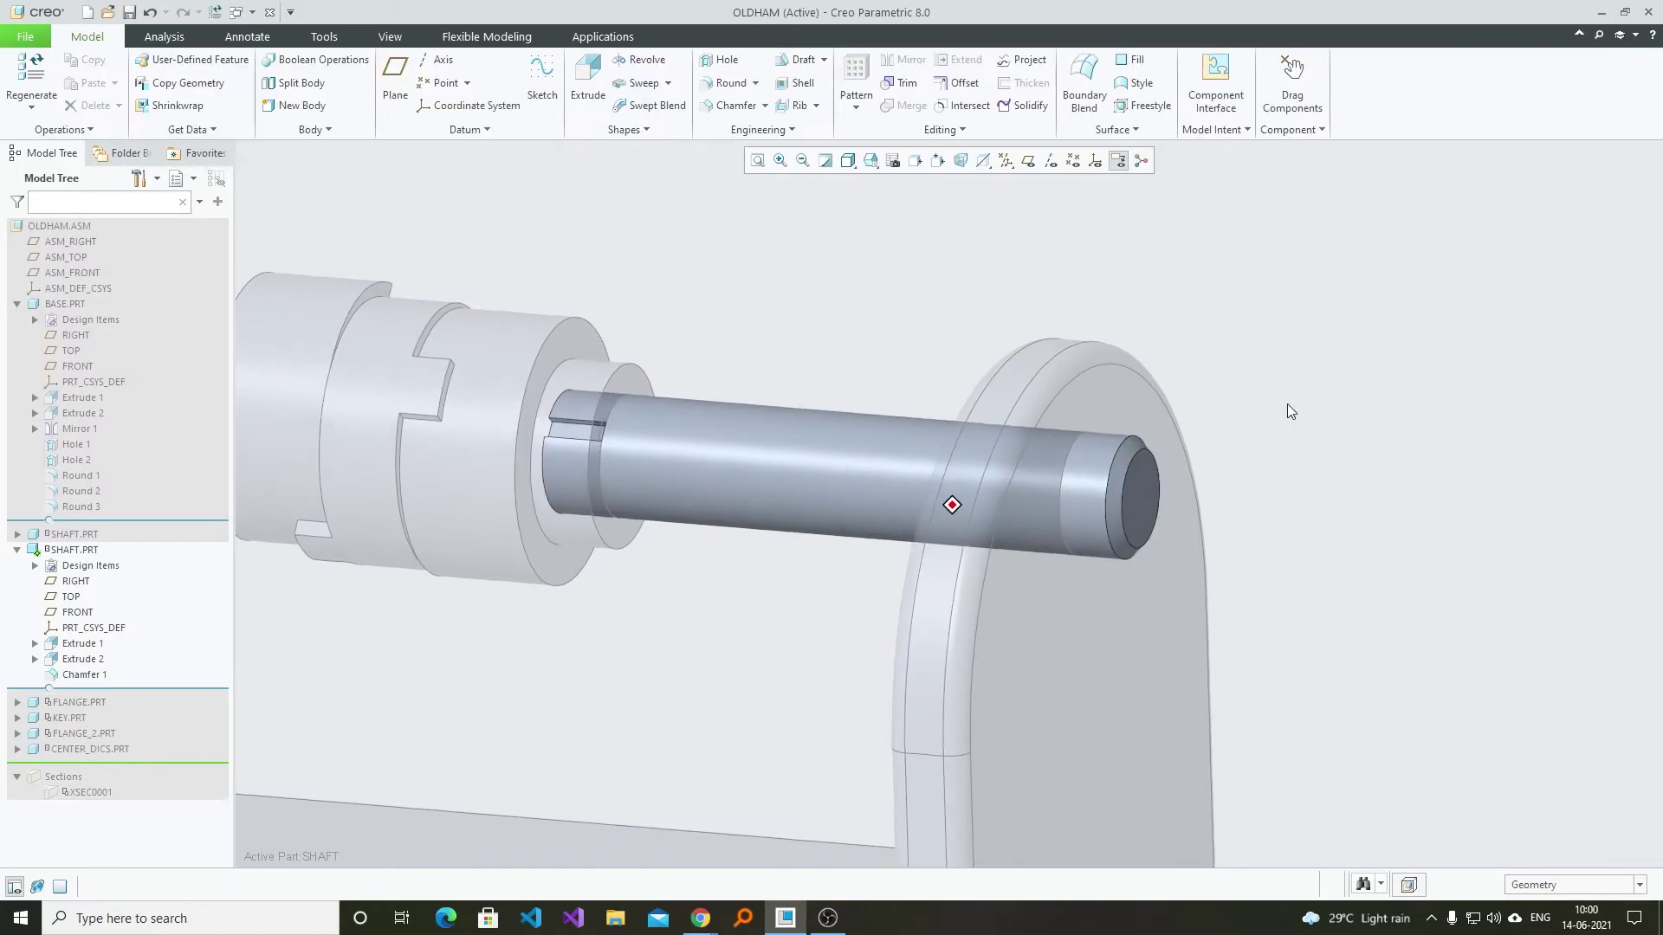
- Open the flange mounted on the chamfered shaft in its own part window
{"action": "key", "text": "ctrl+d"}
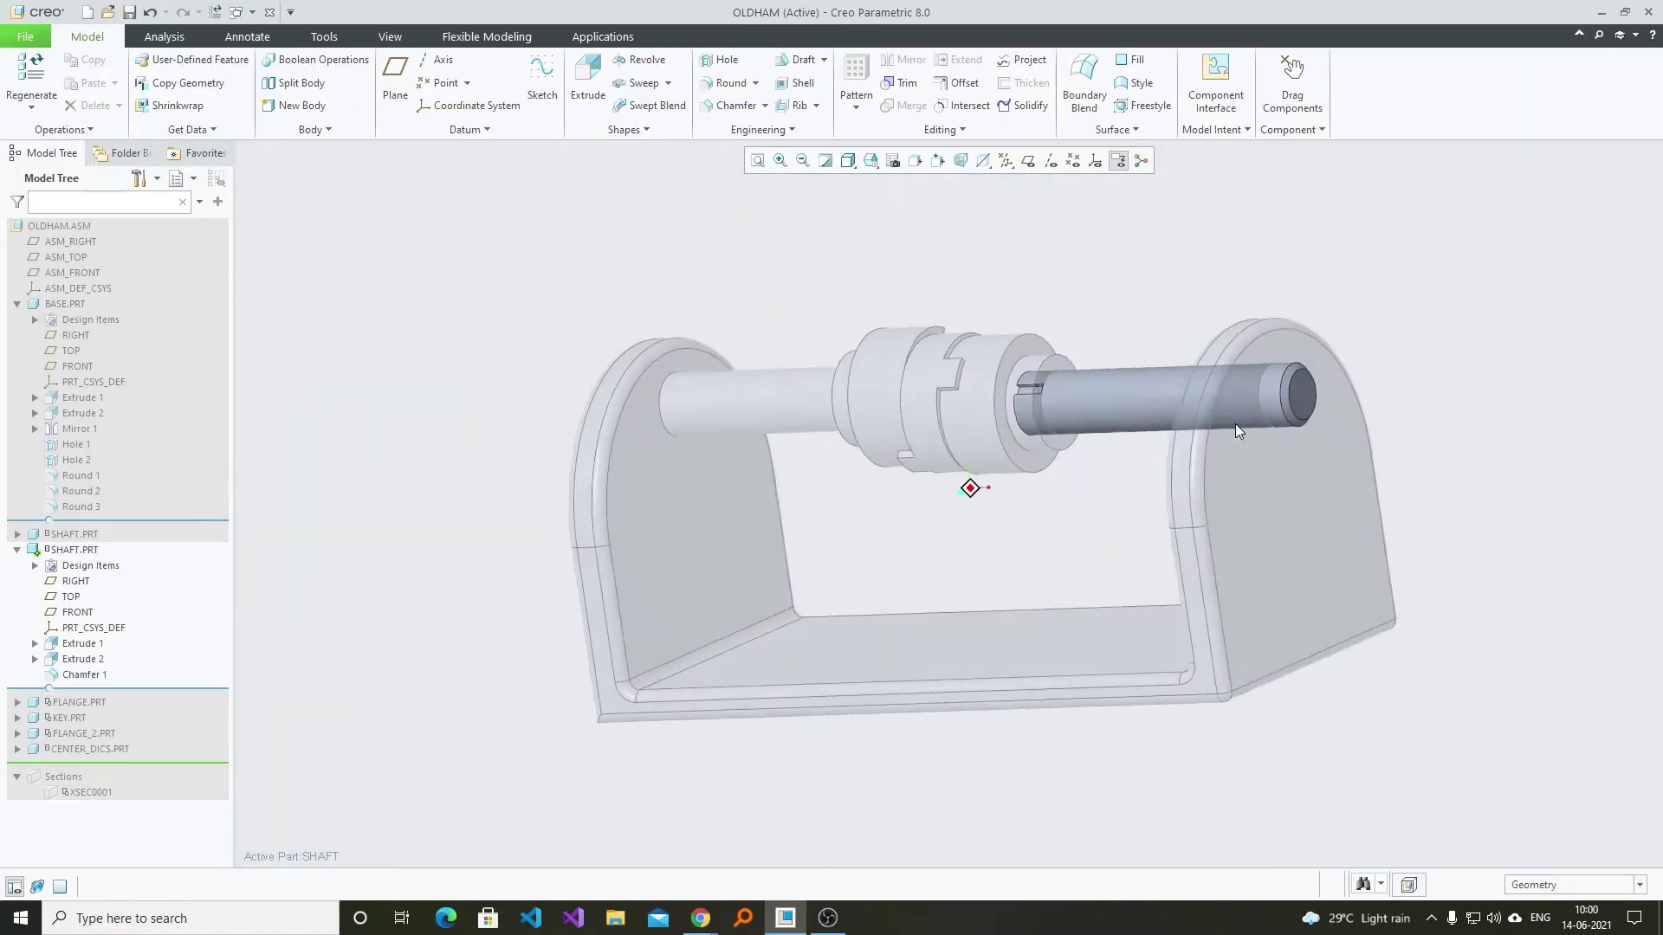
{"action": "scroll", "coordinate": [1067, 404], "scroll_direction": "down", "scroll_amount": 3}
{"action": "left_click", "coordinate": [1083, 409]}
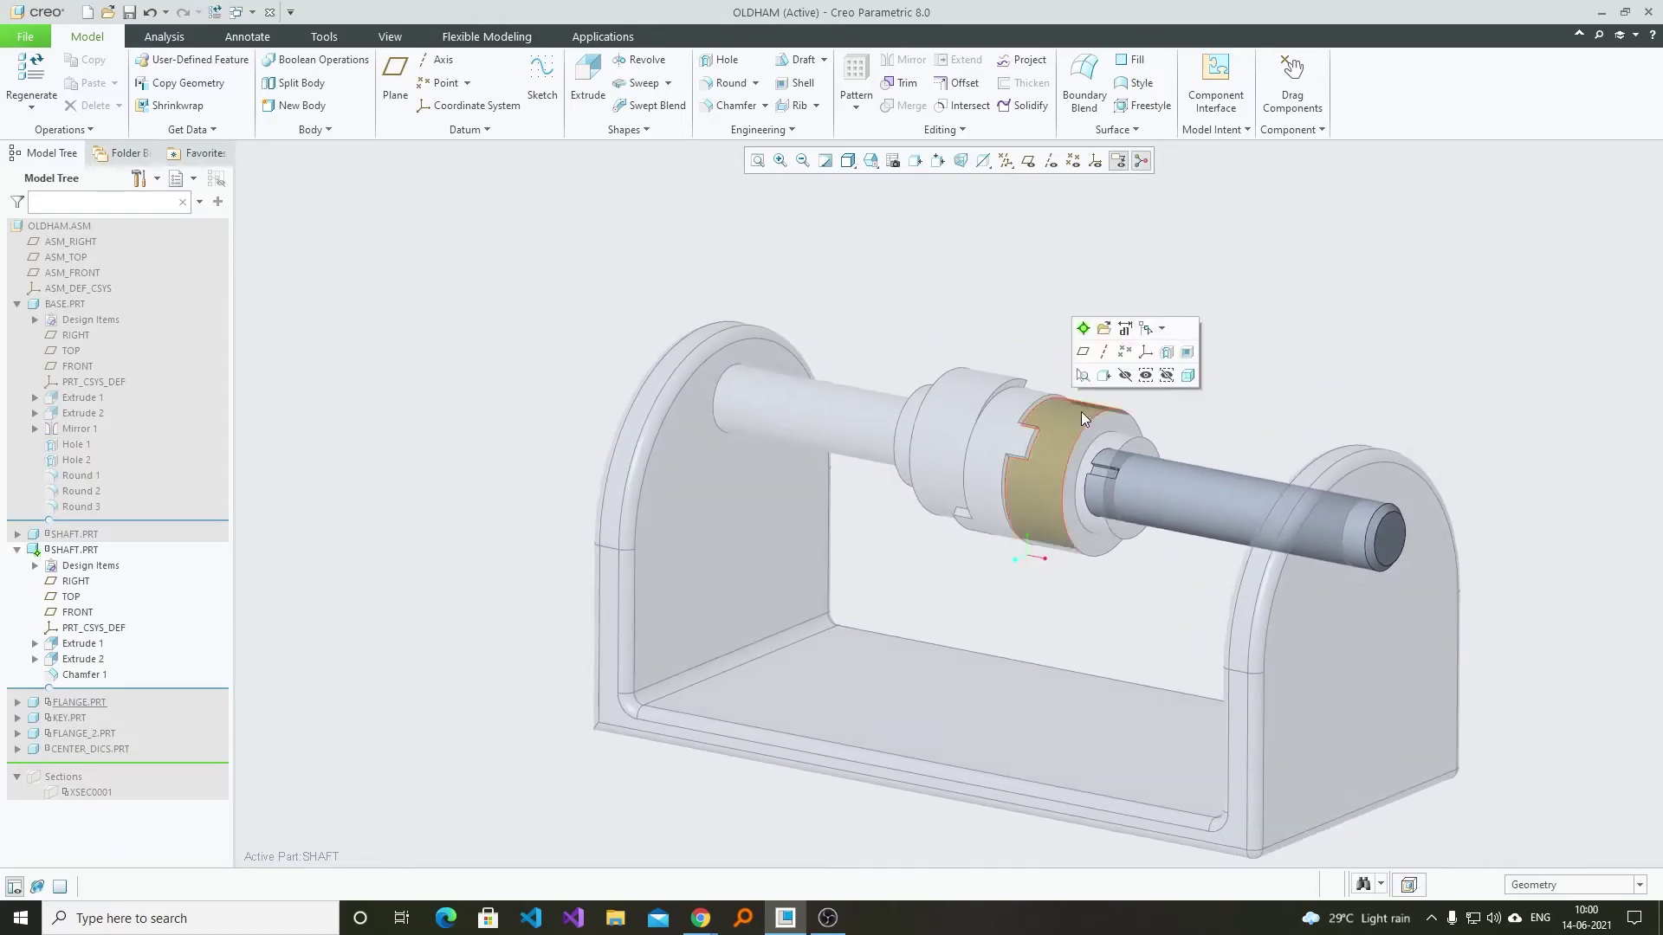
{"action": "left_click", "coordinate": [1103, 329]}
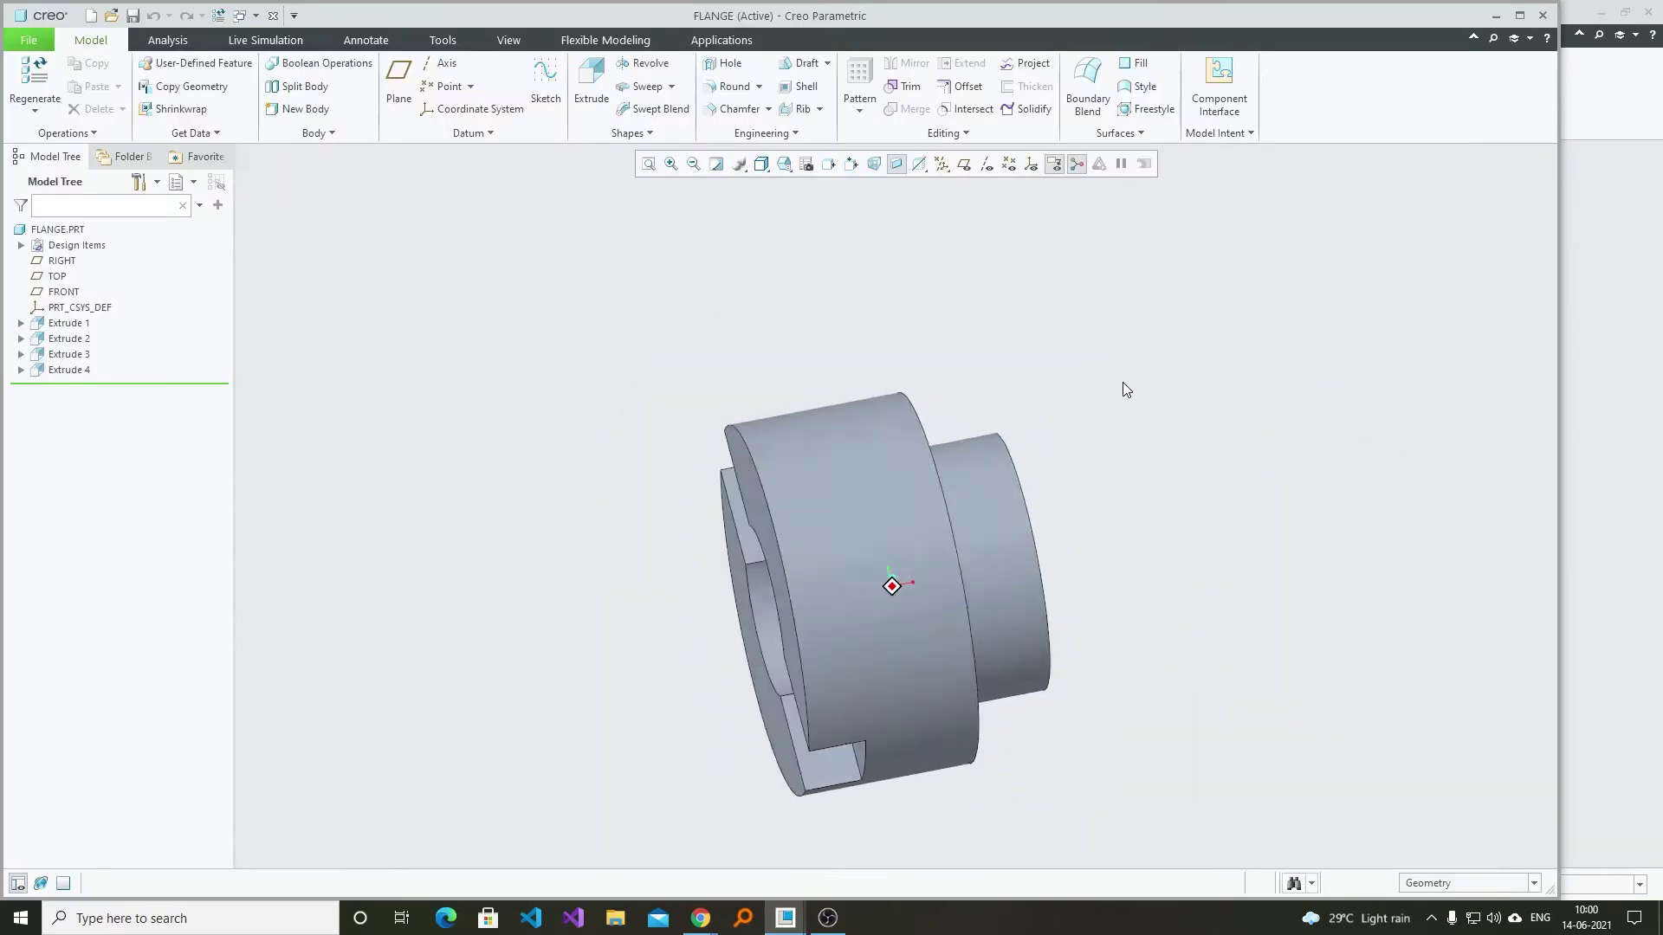
{"action": "middle_click_drag", "start_coordinate": [1123, 382], "coordinate": [923, 340]}
{"action": "left_click", "coordinate": [733, 86]}
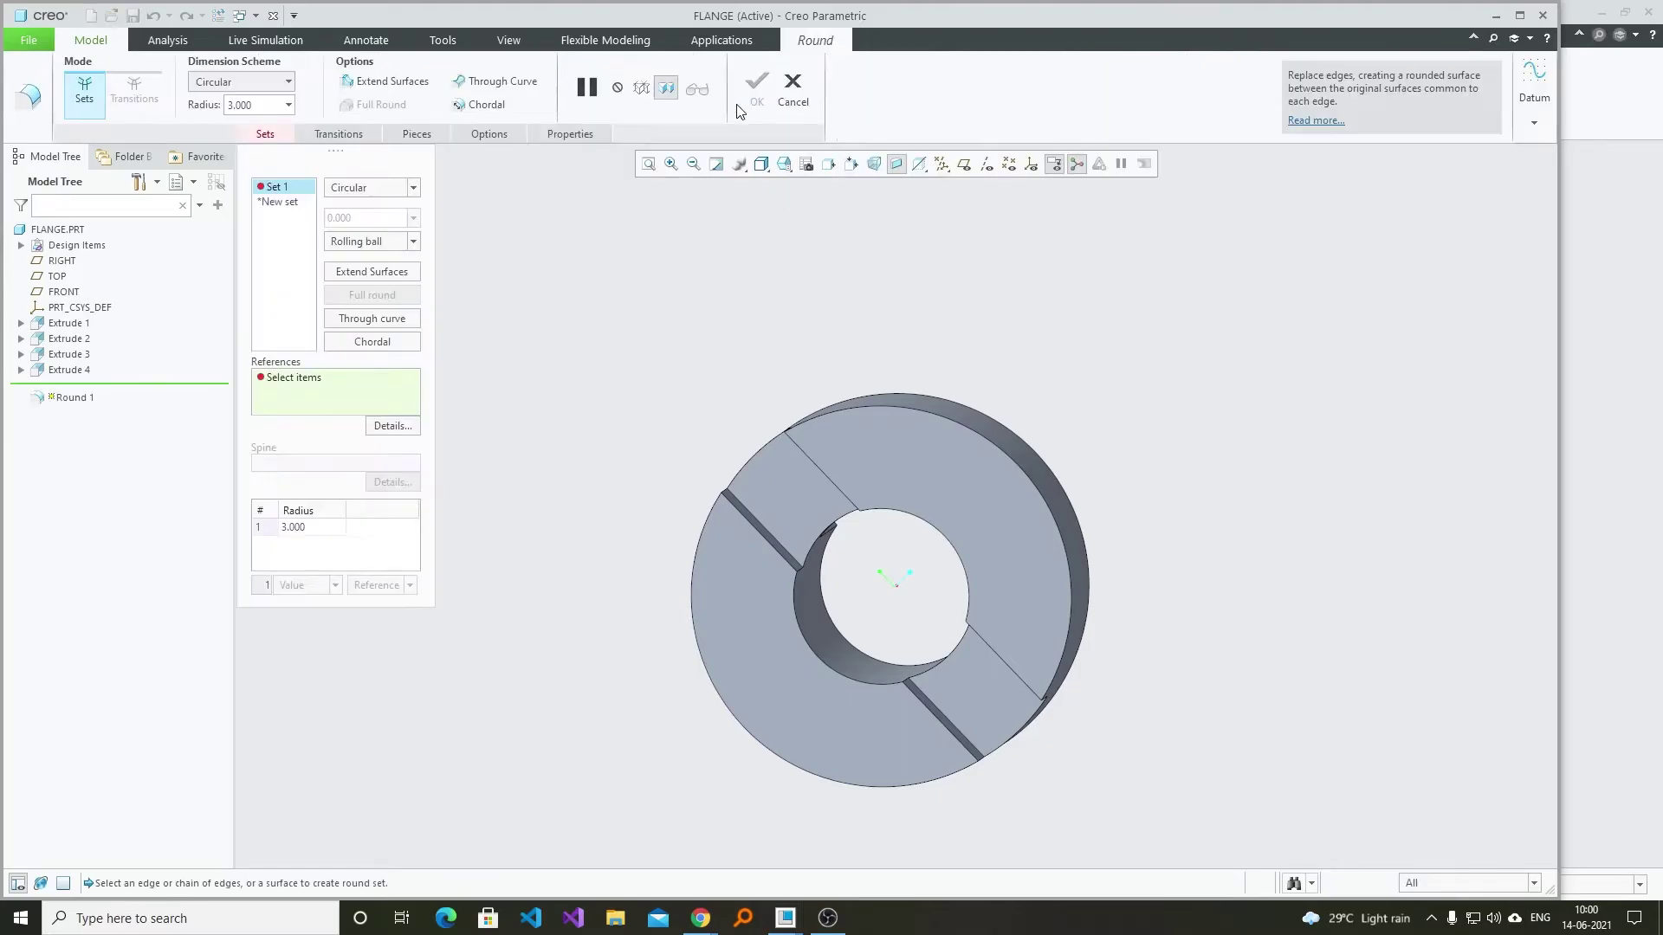
{"action": "left_click", "coordinate": [791, 95]}
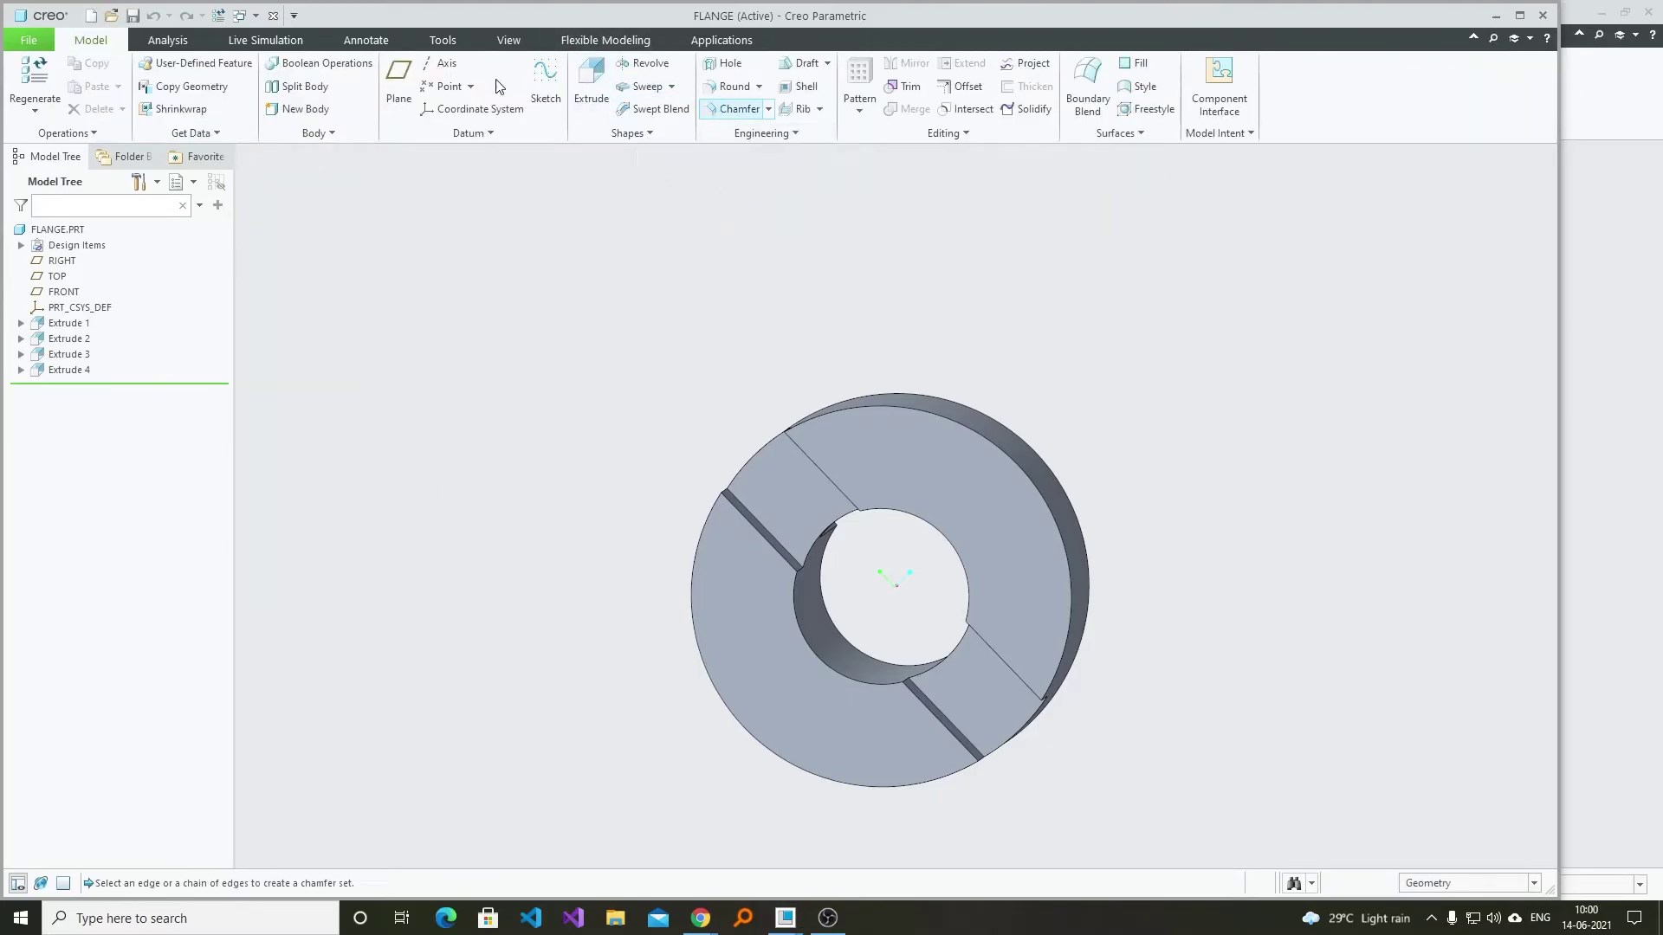
- Chamfer the long edges of the slot on the flange's slotted face using the D x D scheme
{"action": "left_click", "coordinate": [738, 109]}
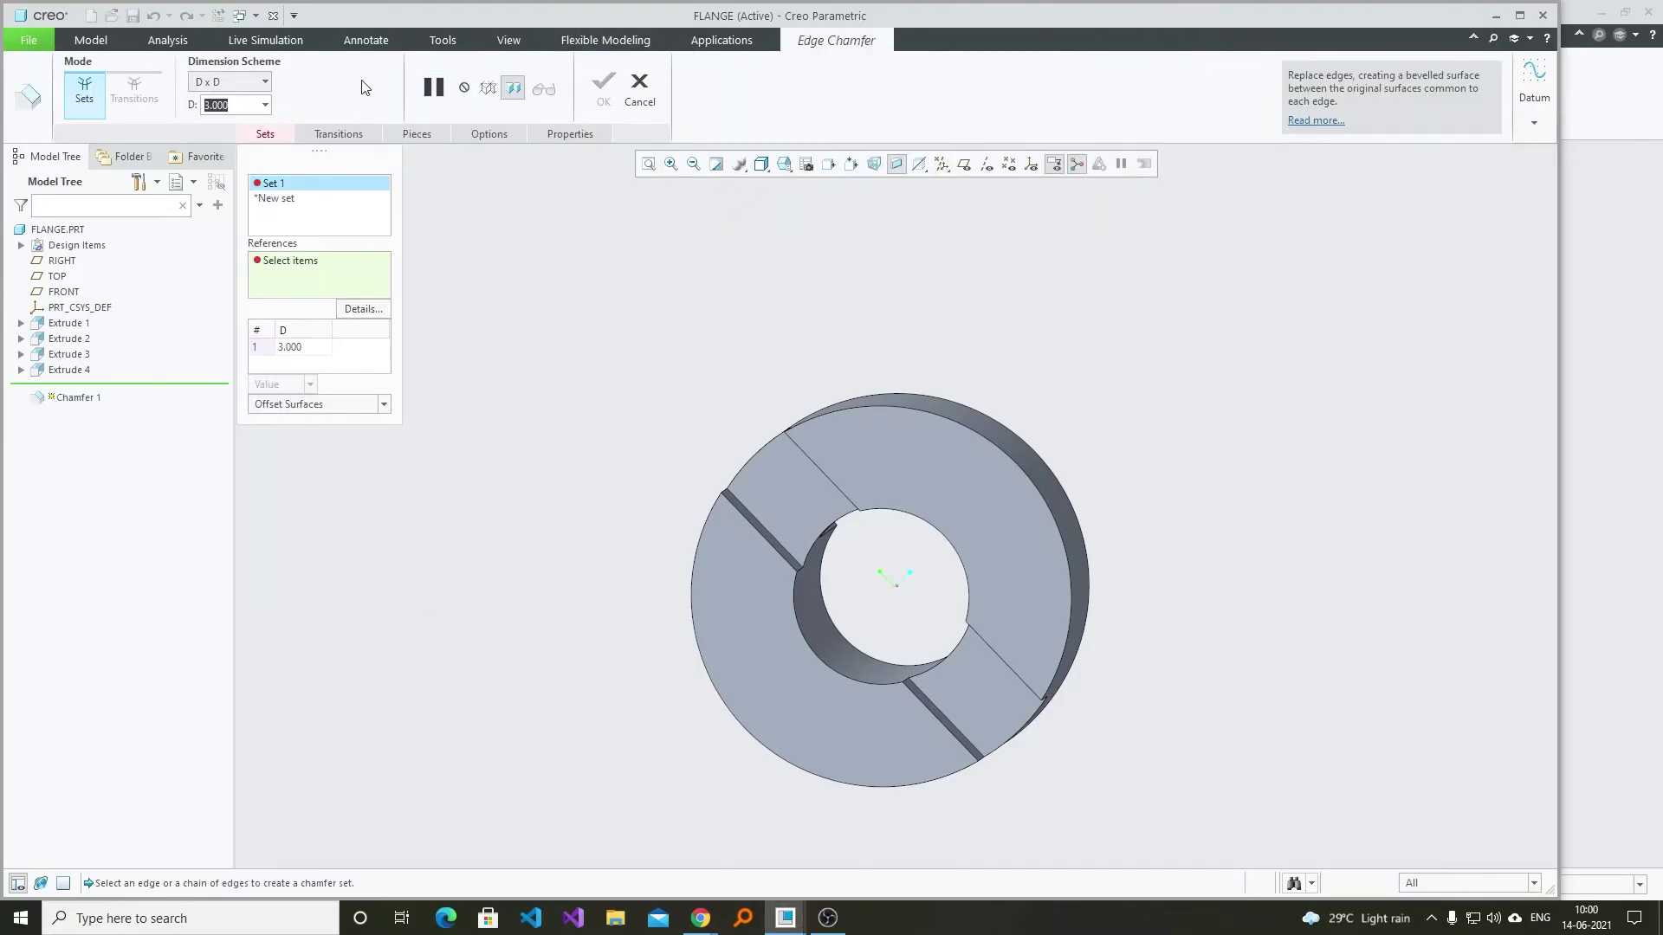
{"action": "middle_click_drag", "start_coordinate": [805, 346], "coordinate": [839, 444]}
{"action": "left_click", "coordinate": [840, 445]}
{"action": "middle_click", "coordinate": [1071, 377]}
- Begin a 1 mm D x D chamfer on the flange body's hub-side outer rim and the hub's outer end edge
{"action": "middle_click_drag", "start_coordinate": [1151, 386], "coordinate": [792, 328]}
{"action": "left_click", "coordinate": [737, 108]}
{"action": "type", "text": "1"}
{"action": "key", "text": "Return"}
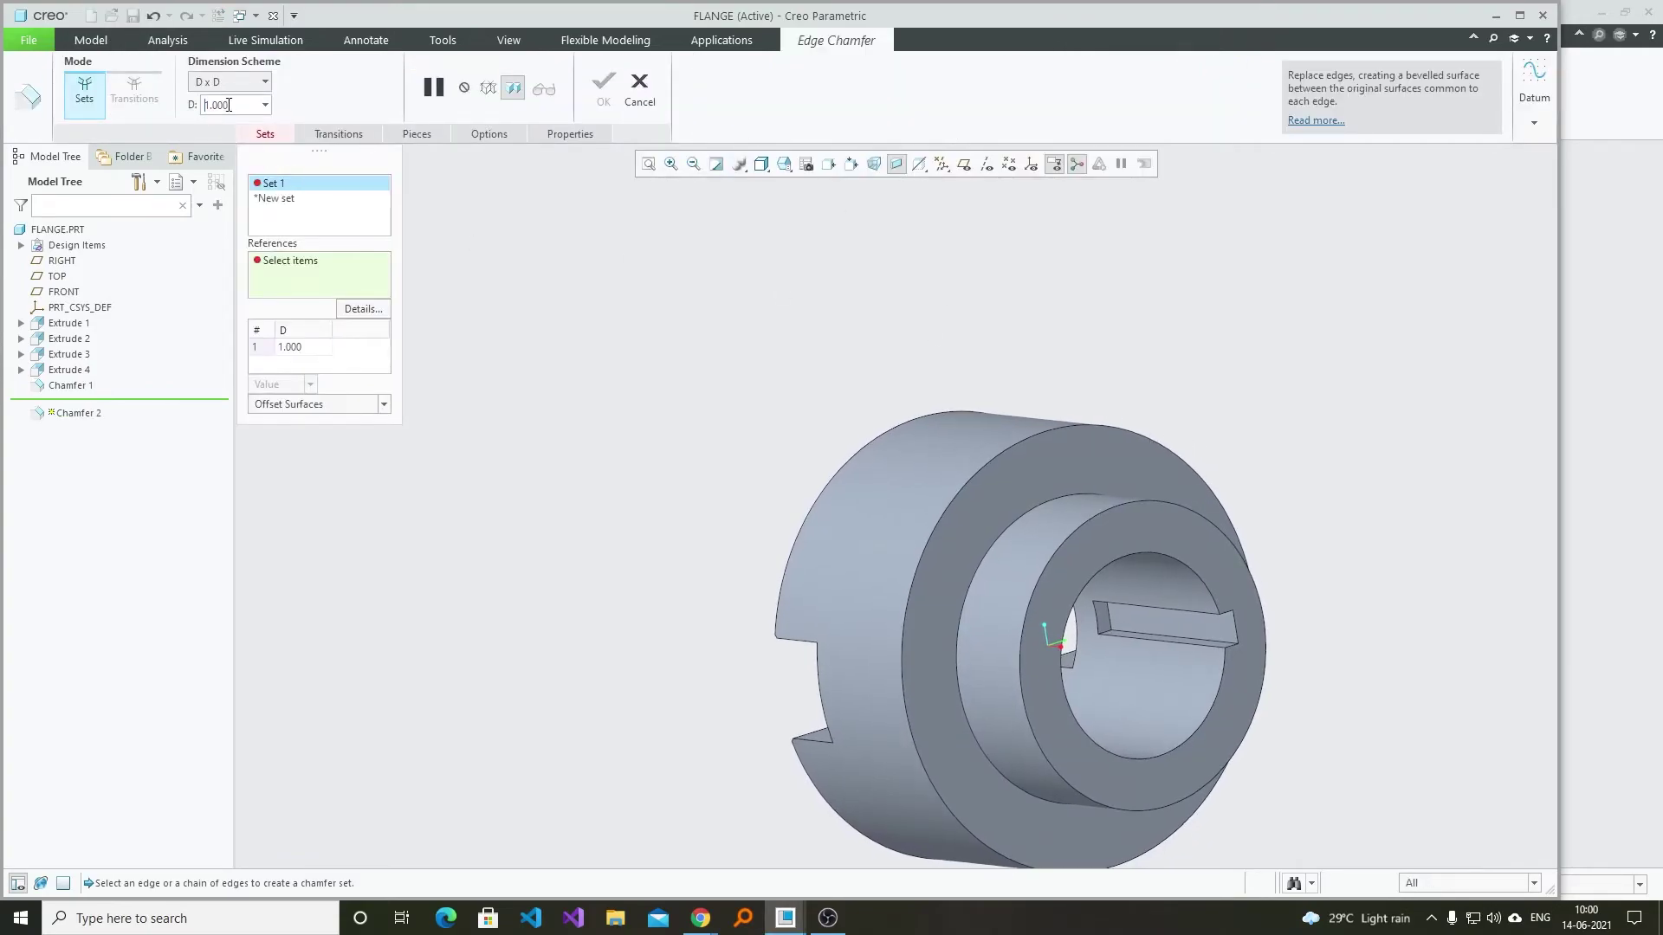
{"action": "left_click", "coordinate": [1024, 442]}
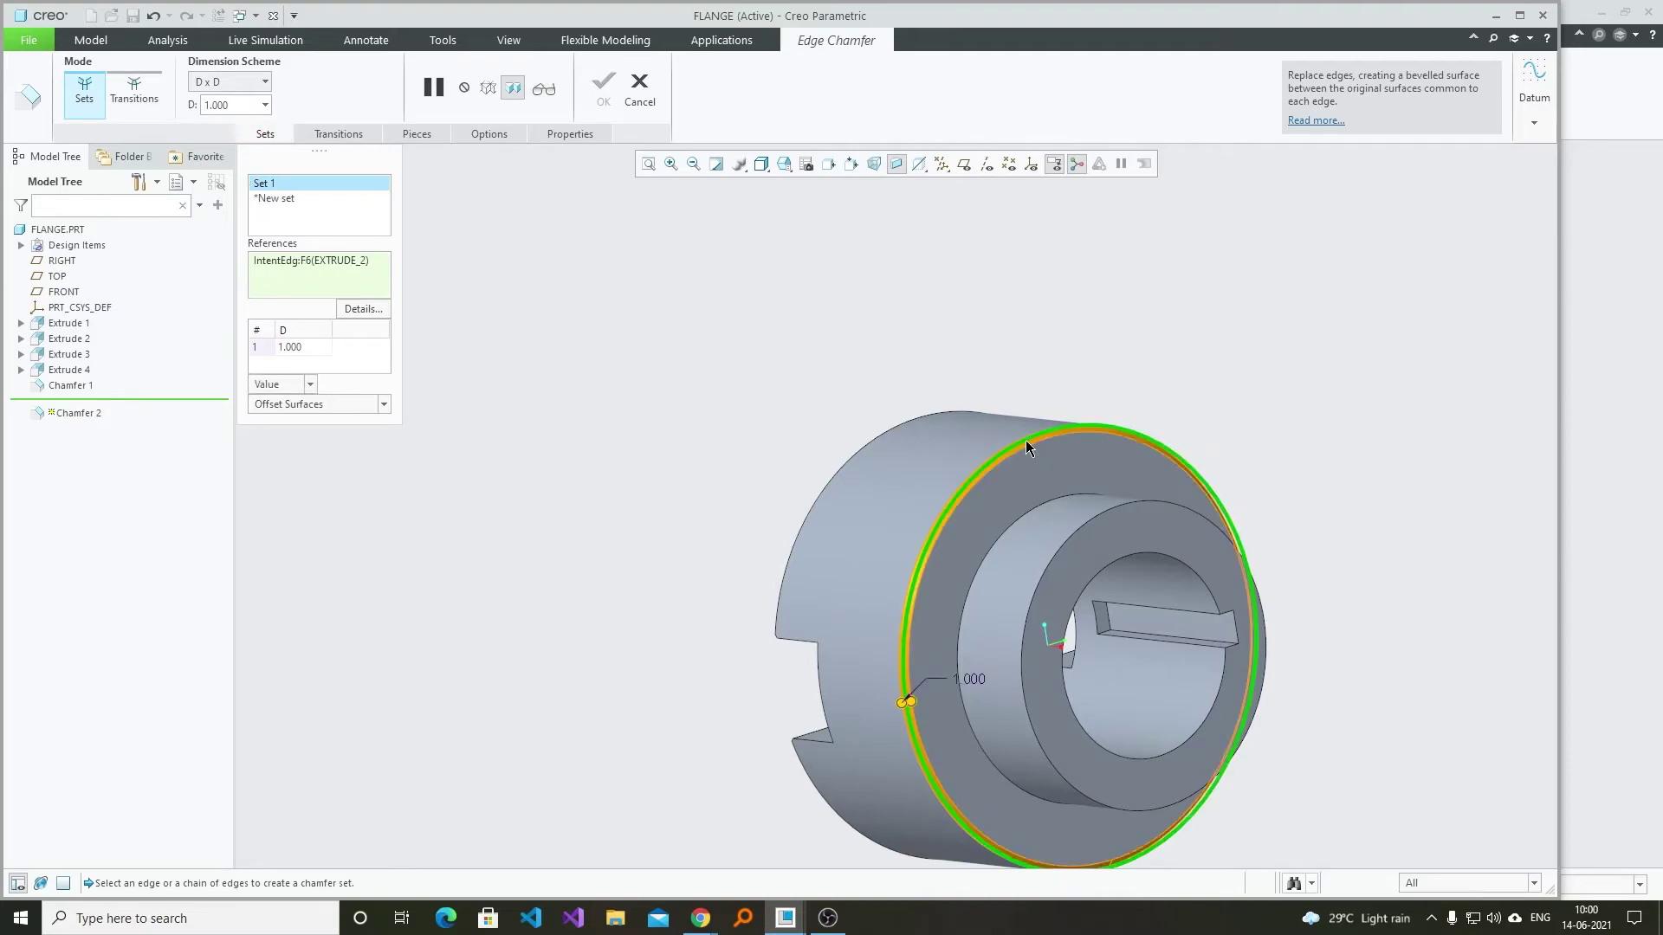
{"action": "left_click", "coordinate": [1098, 520]}
{"action": "middle_click_drag", "start_coordinate": [1098, 520], "coordinate": [969, 511]}
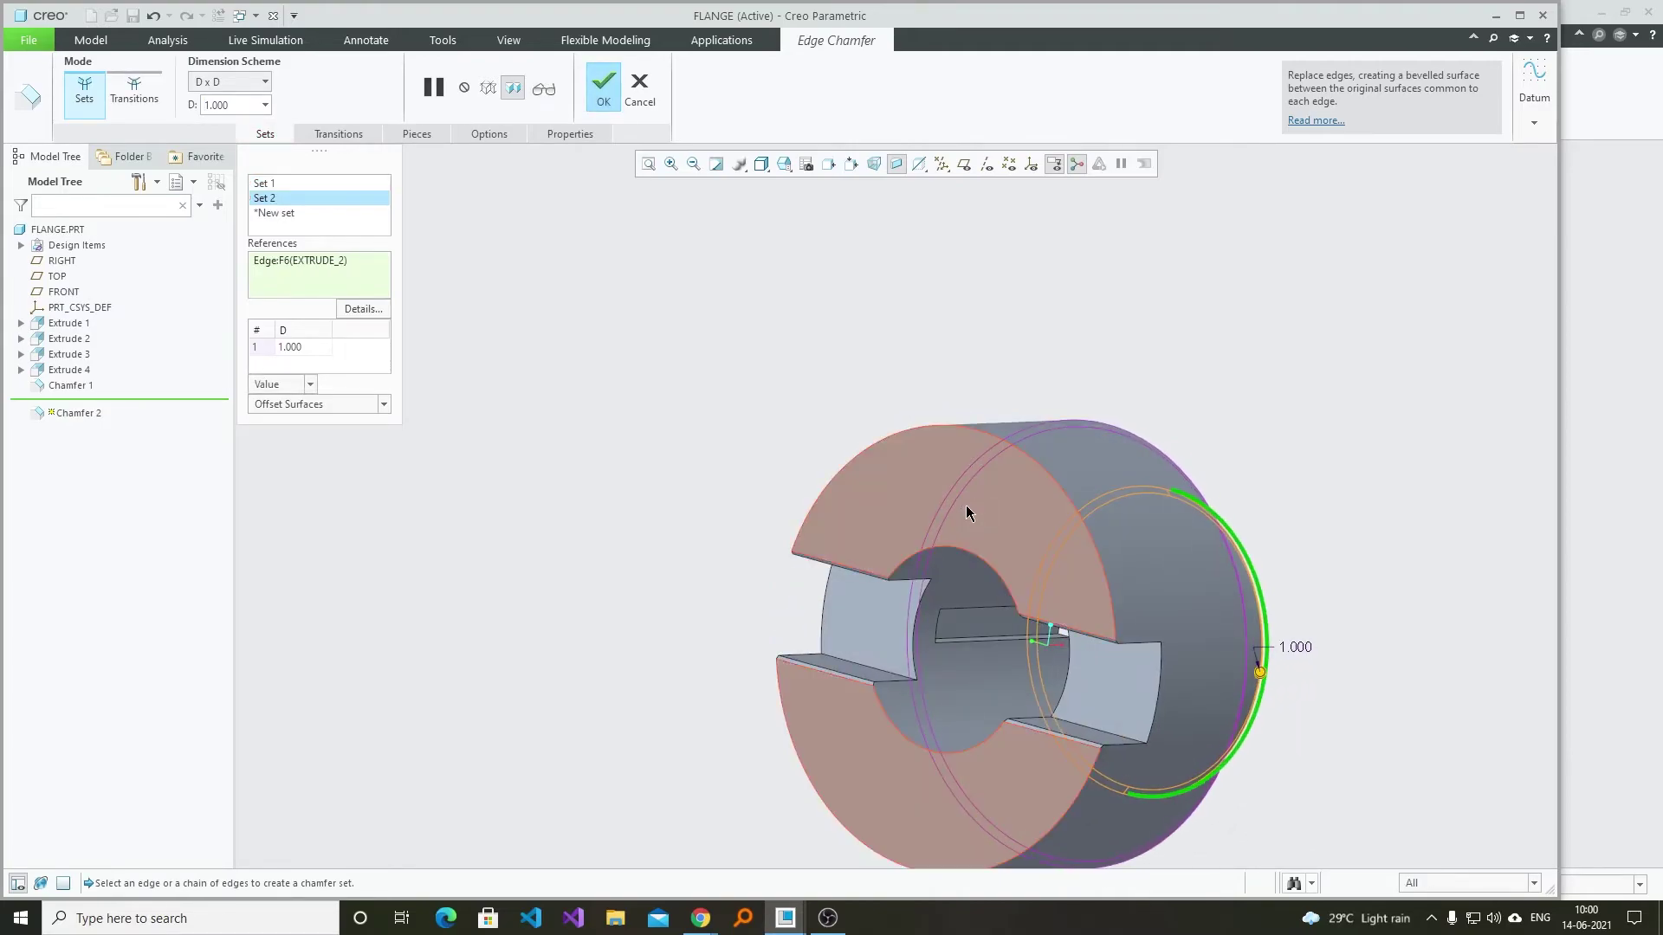
{"action": "left_click", "coordinate": [996, 440]}
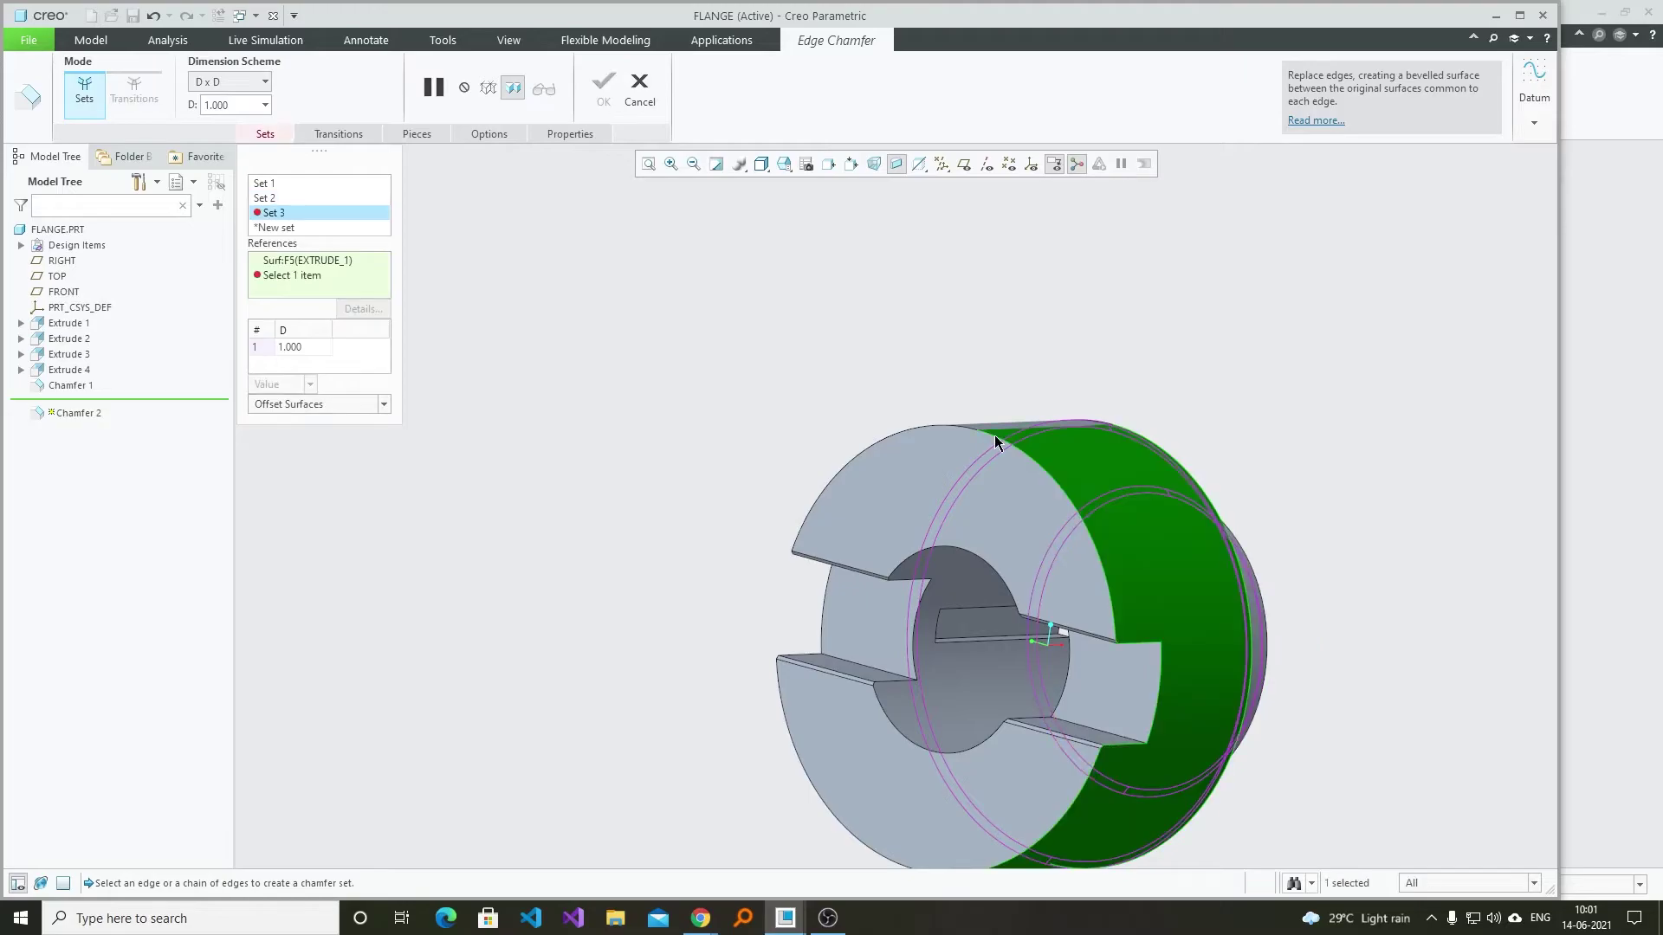
{"action": "right_click", "coordinate": [284, 214]}
{"action": "left_click", "coordinate": [326, 242]}
- Add both outer arc edges of the flange's slotted face to the 1 mm chamfer and complete it
{"action": "left_click", "coordinate": [928, 429]}
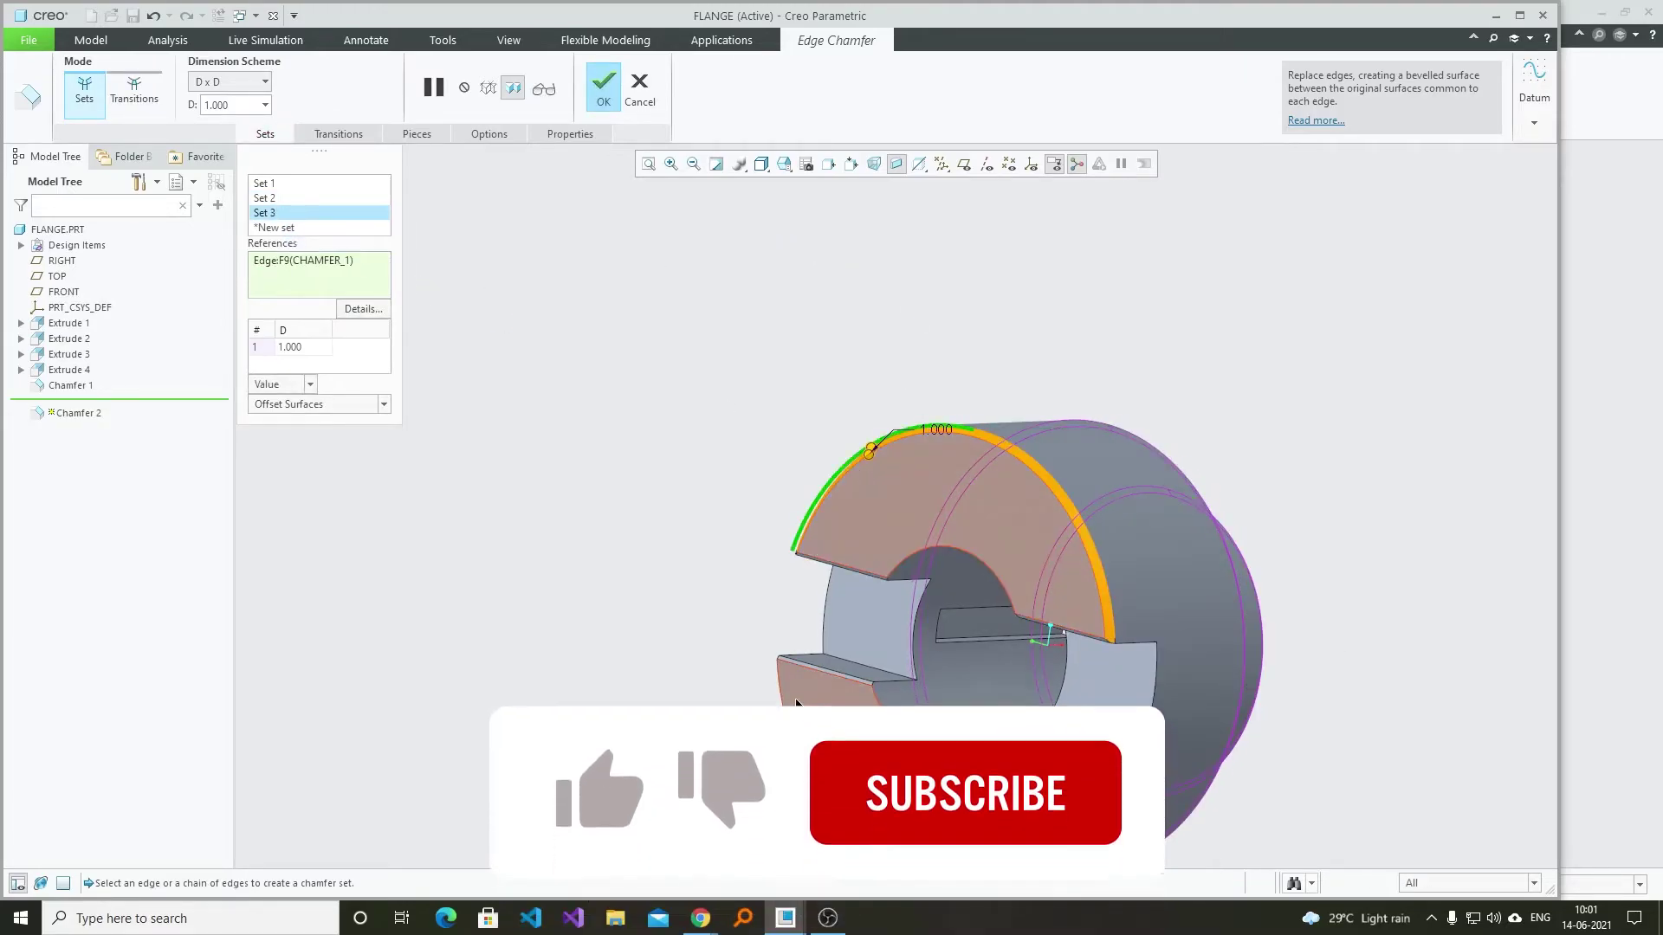
{"action": "middle_click_drag", "start_coordinate": [927, 433], "coordinate": [1087, 351]}
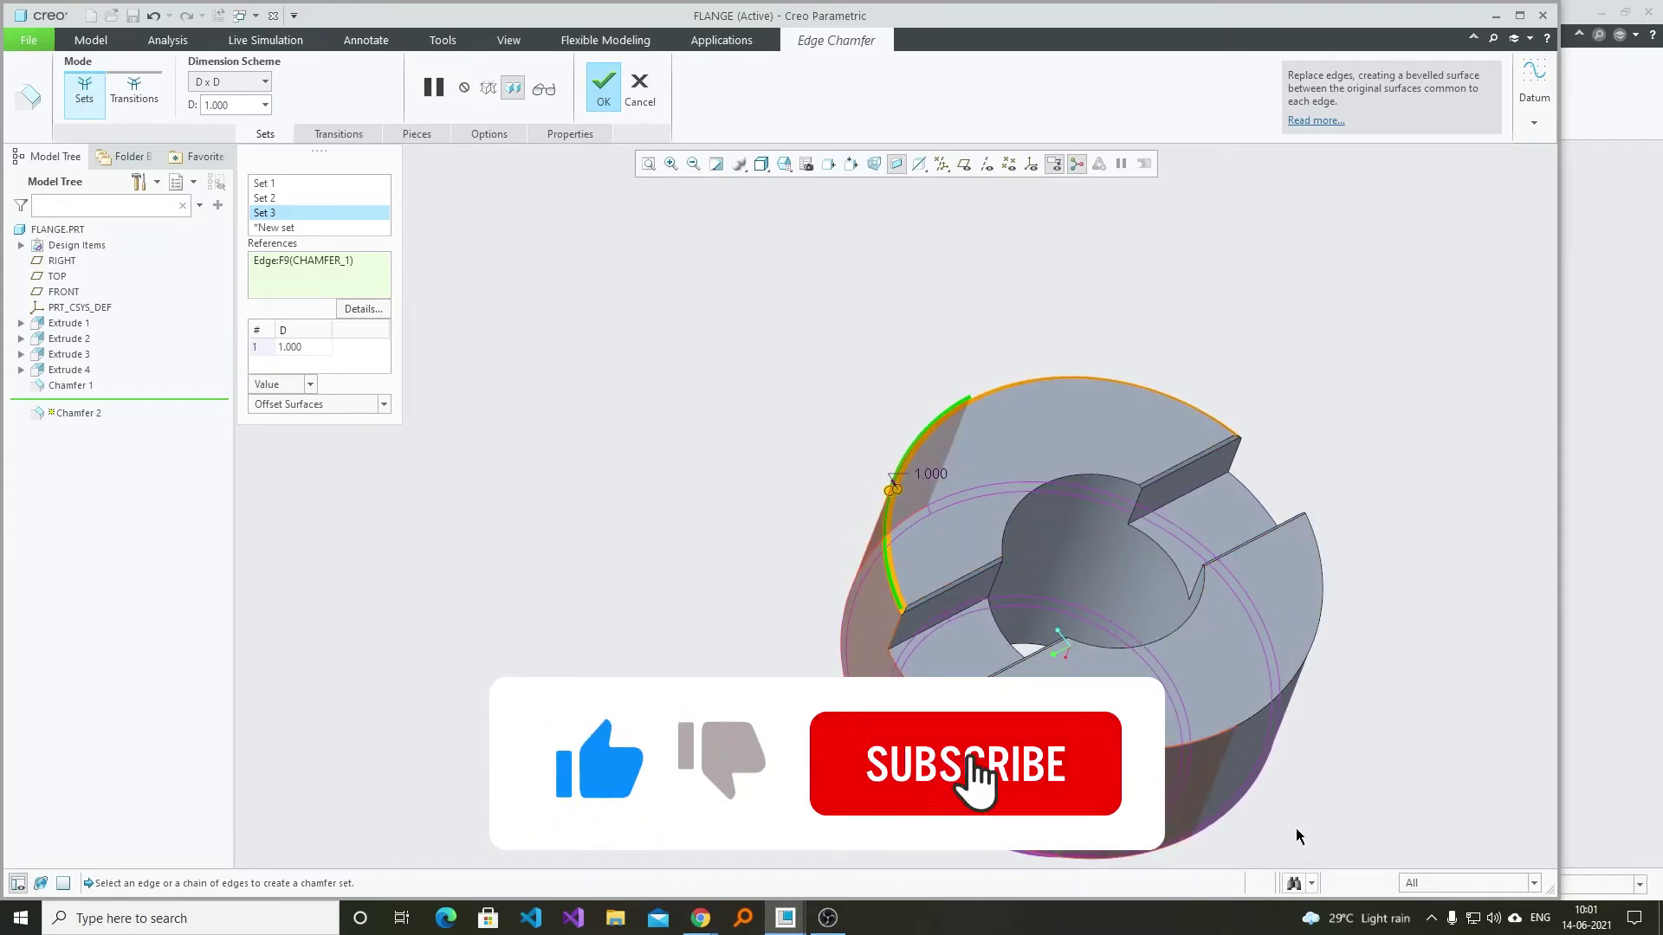
{"action": "left_click", "coordinate": [1322, 615]}
{"action": "middle_click_drag", "start_coordinate": [1349, 607], "coordinate": [1314, 504]}
{"action": "middle_click", "coordinate": [549, 272]}
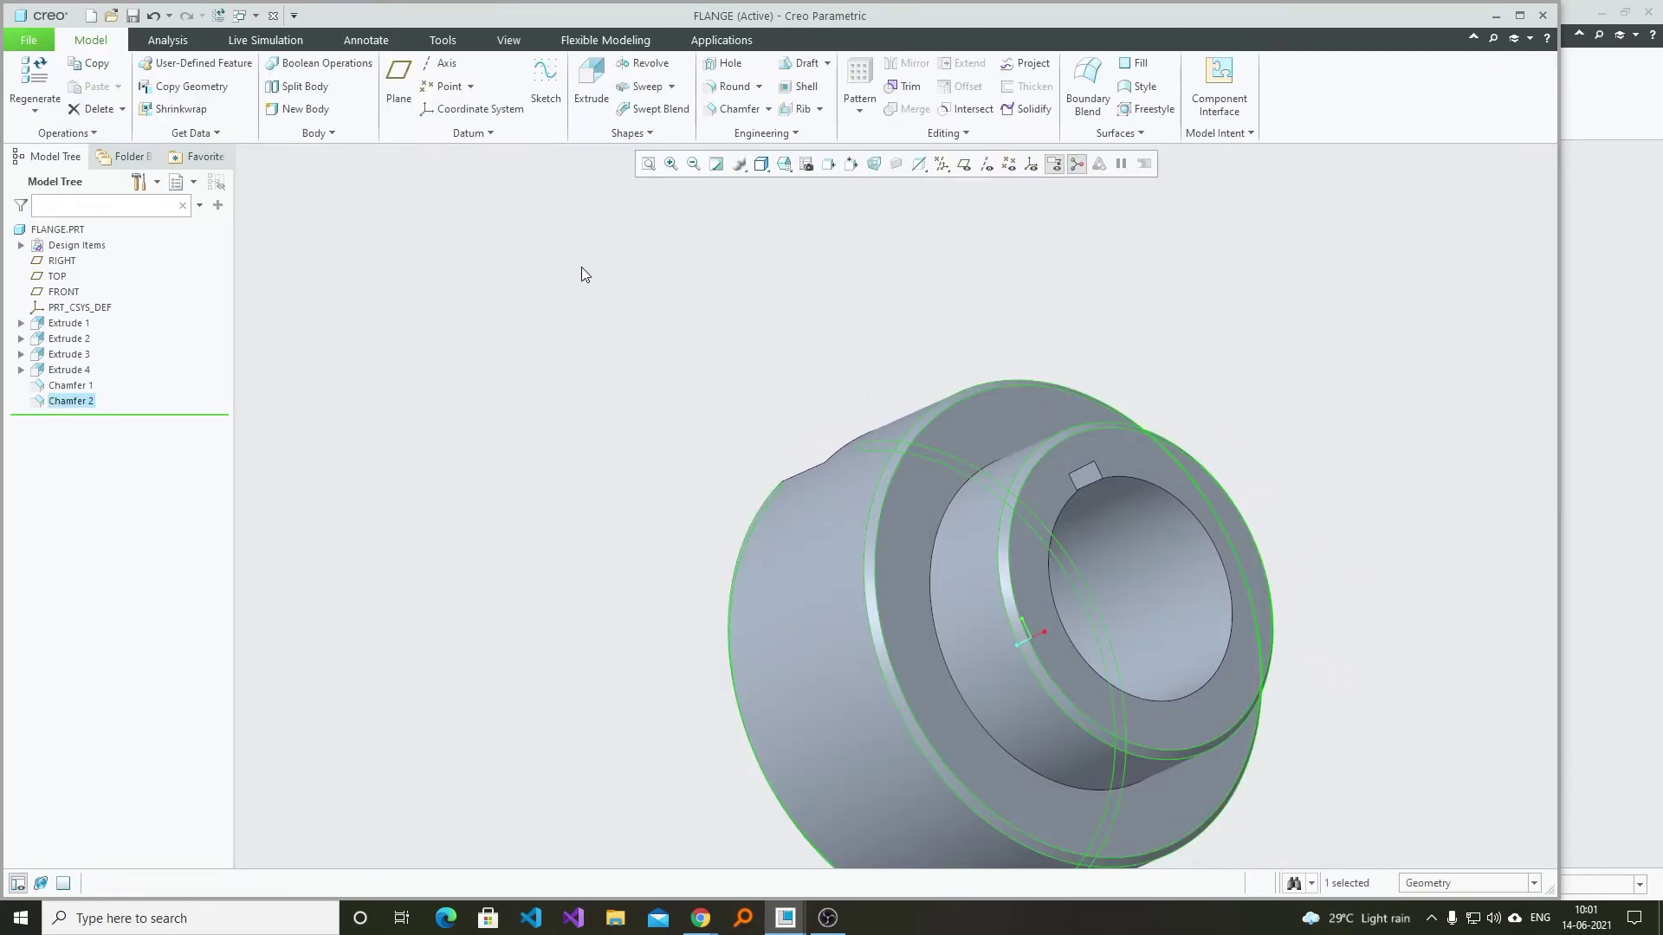
- Chamfer the bore edge at the flange's hub end with a 1 mm D x D chamfer
{"action": "mouse_move", "coordinate": [1020, 388]}
{"action": "middle_mouse_down"}
{"action": "mouse_move", "coordinate": [1313, 412]}
{"action": "mouse_move", "coordinate": [651, 318]}
{"action": "mouse_move", "coordinate": [664, 308]}
{"action": "middle_mouse_up"}
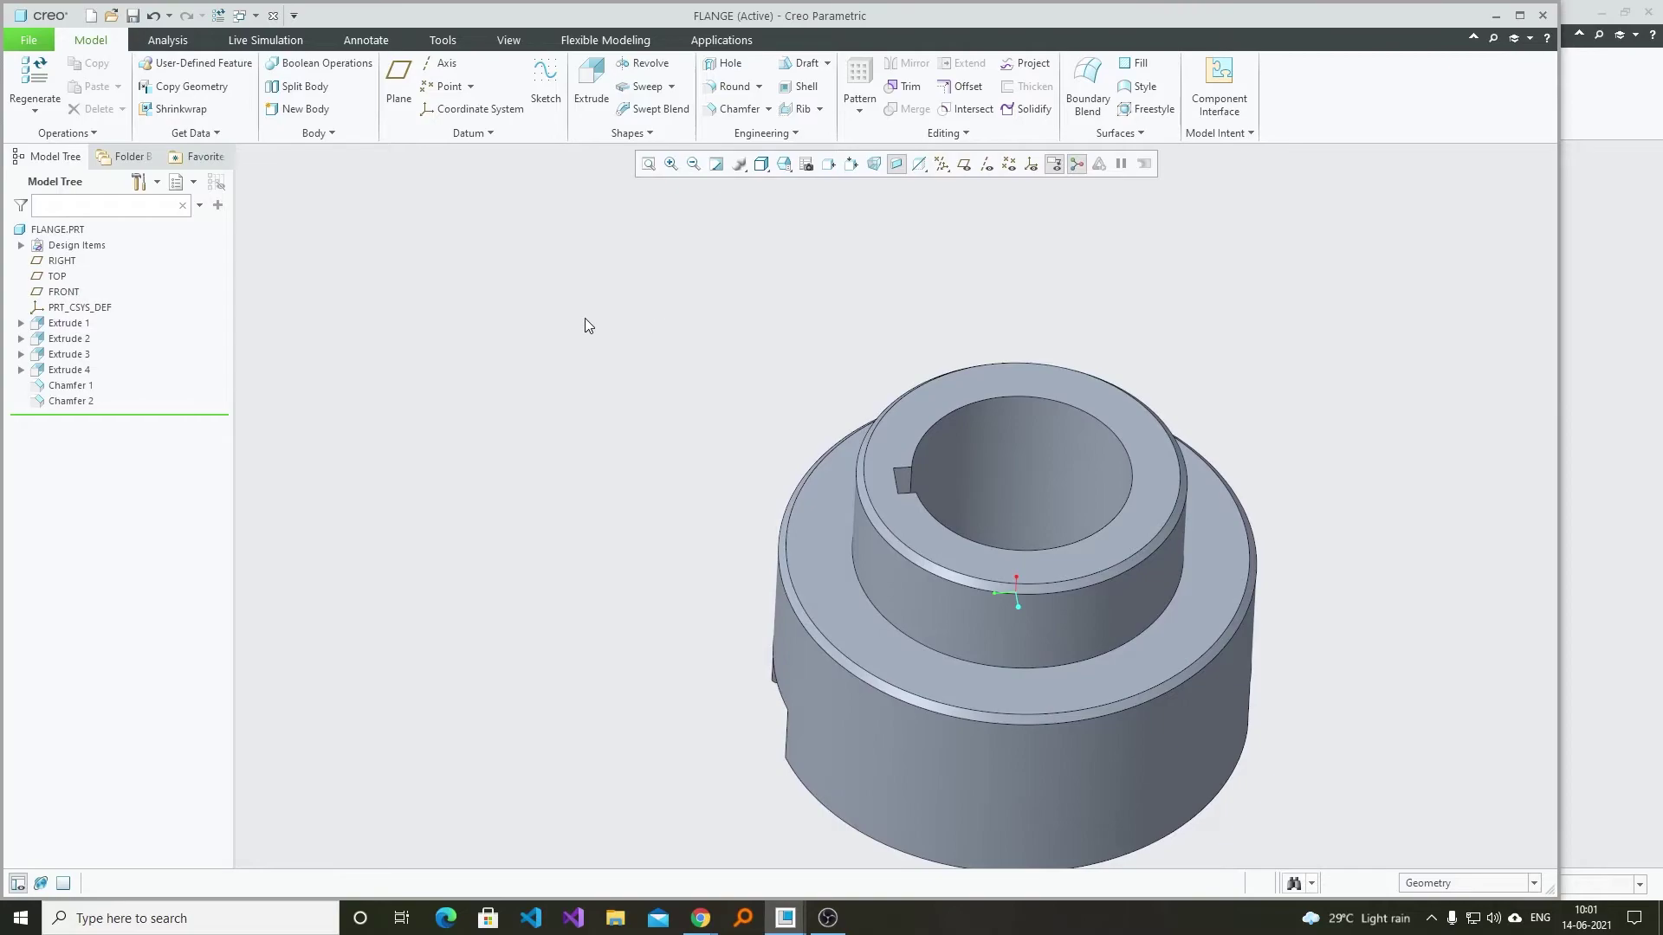
{"action": "mouse_move", "coordinate": [583, 323]}
{"action": "middle_mouse_down"}
{"action": "mouse_move", "coordinate": [805, 323]}
{"action": "mouse_move", "coordinate": [783, 327]}
{"action": "mouse_move", "coordinate": [791, 368]}
{"action": "mouse_move", "coordinate": [705, 331]}
{"action": "middle_mouse_up"}
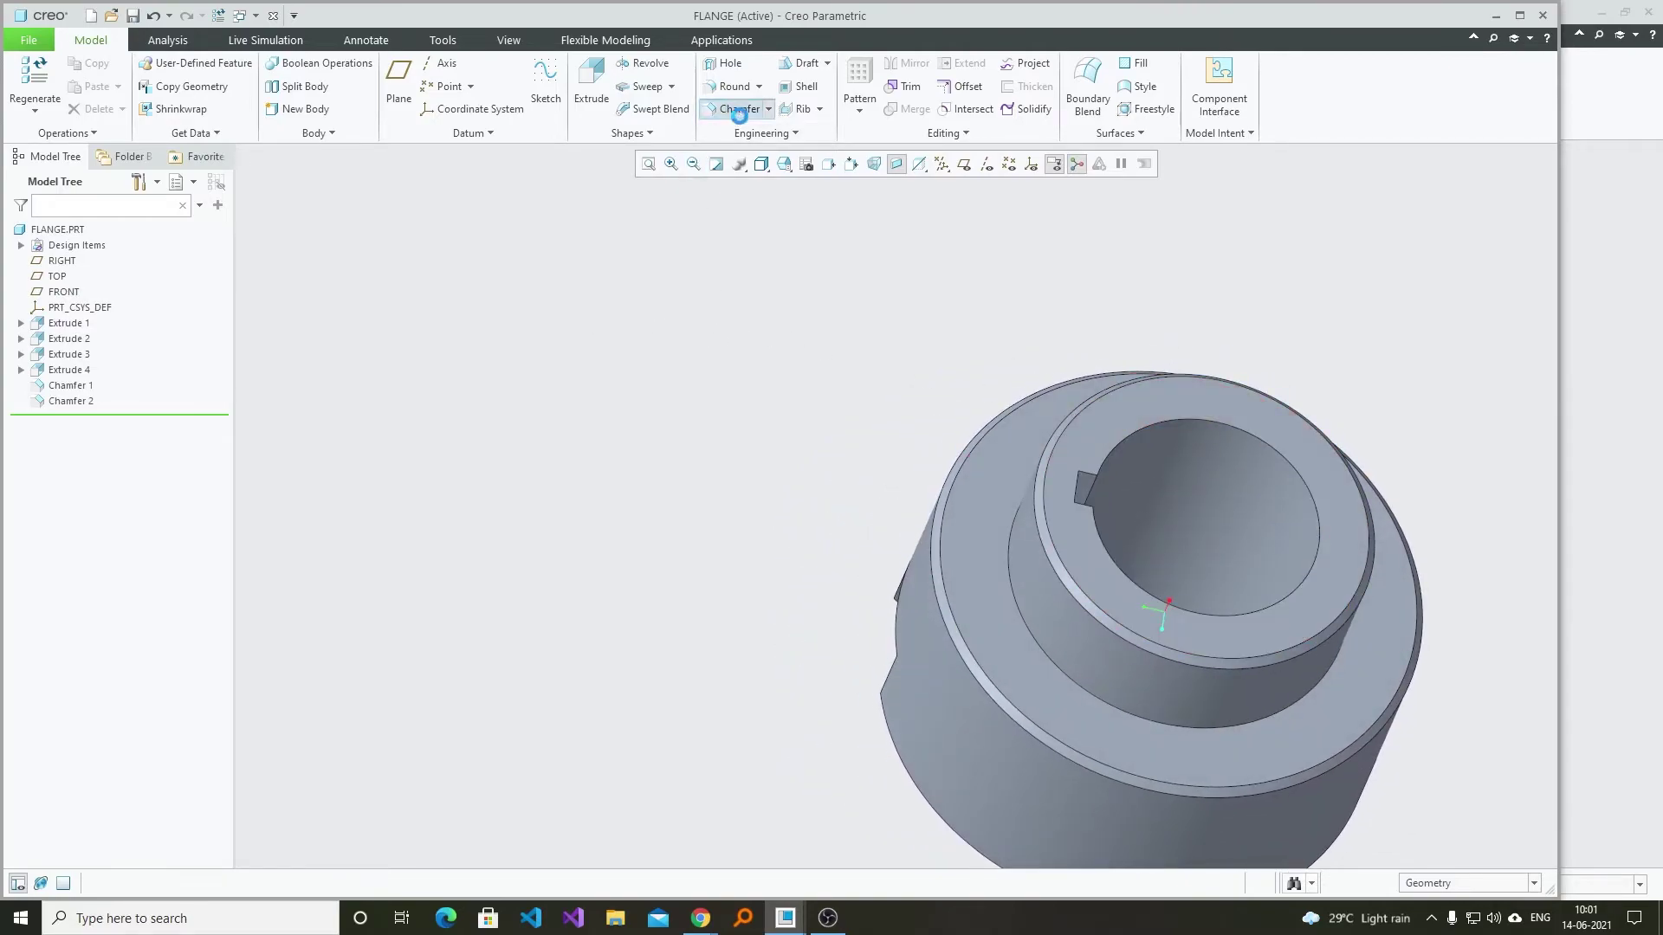
{"action": "left_click", "coordinate": [736, 109]}
{"action": "left_click", "coordinate": [1245, 434]}
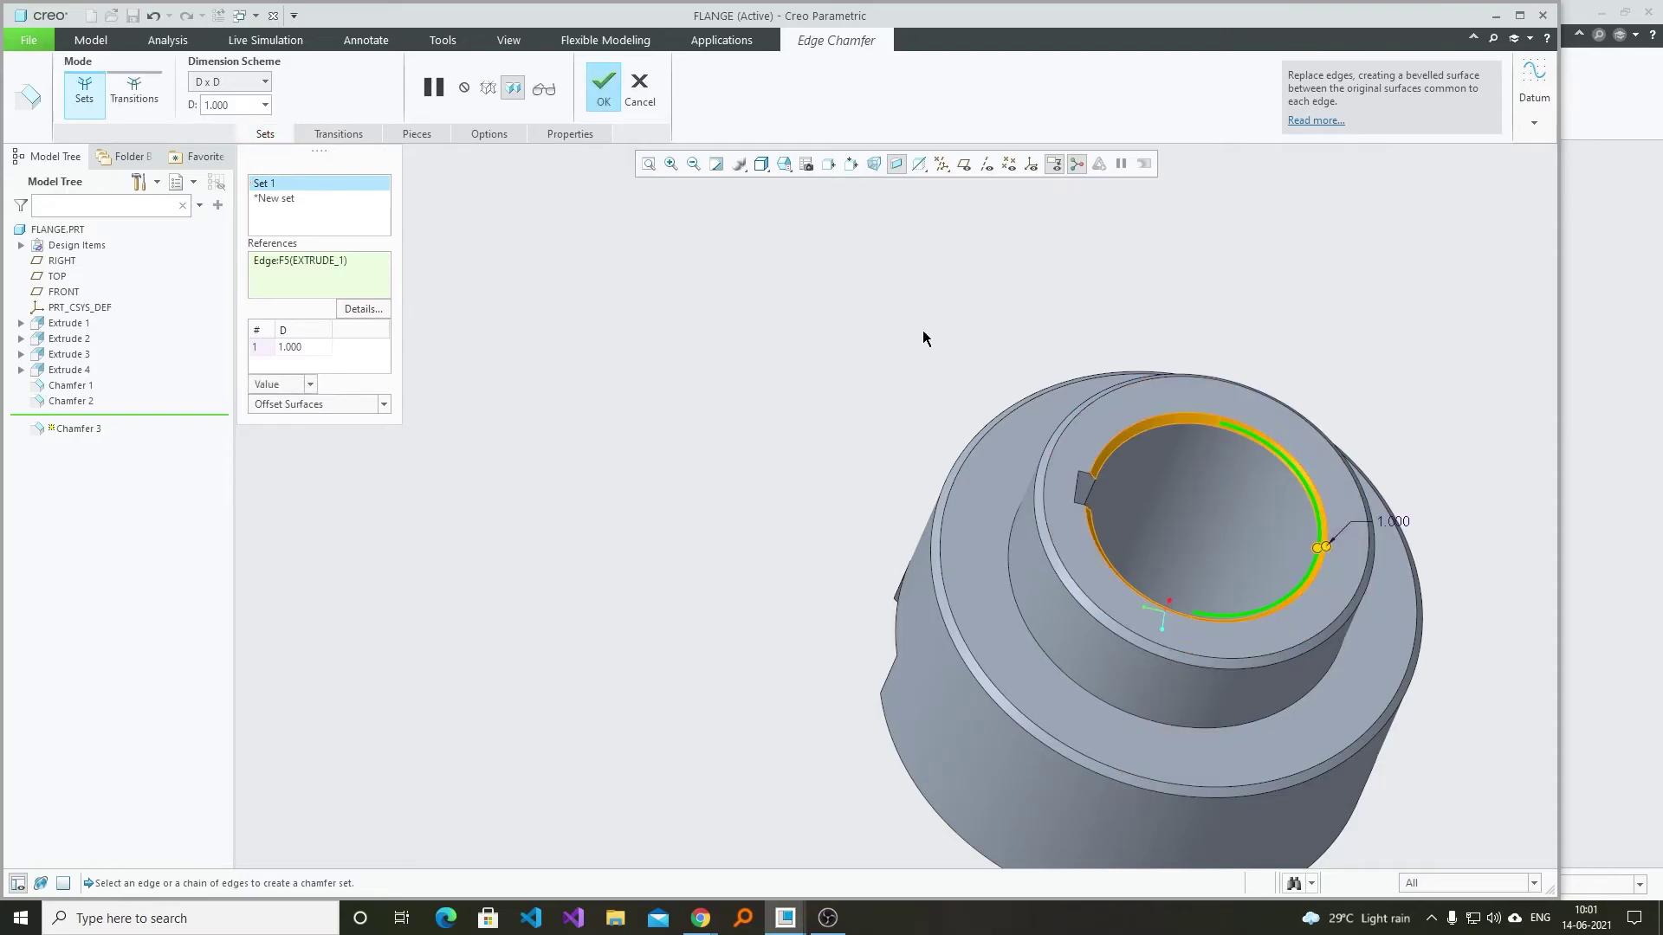
{"action": "middle_click_drag", "start_coordinate": [914, 331], "coordinate": [1354, 364]}
{"action": "middle_click", "coordinate": [1354, 364]}
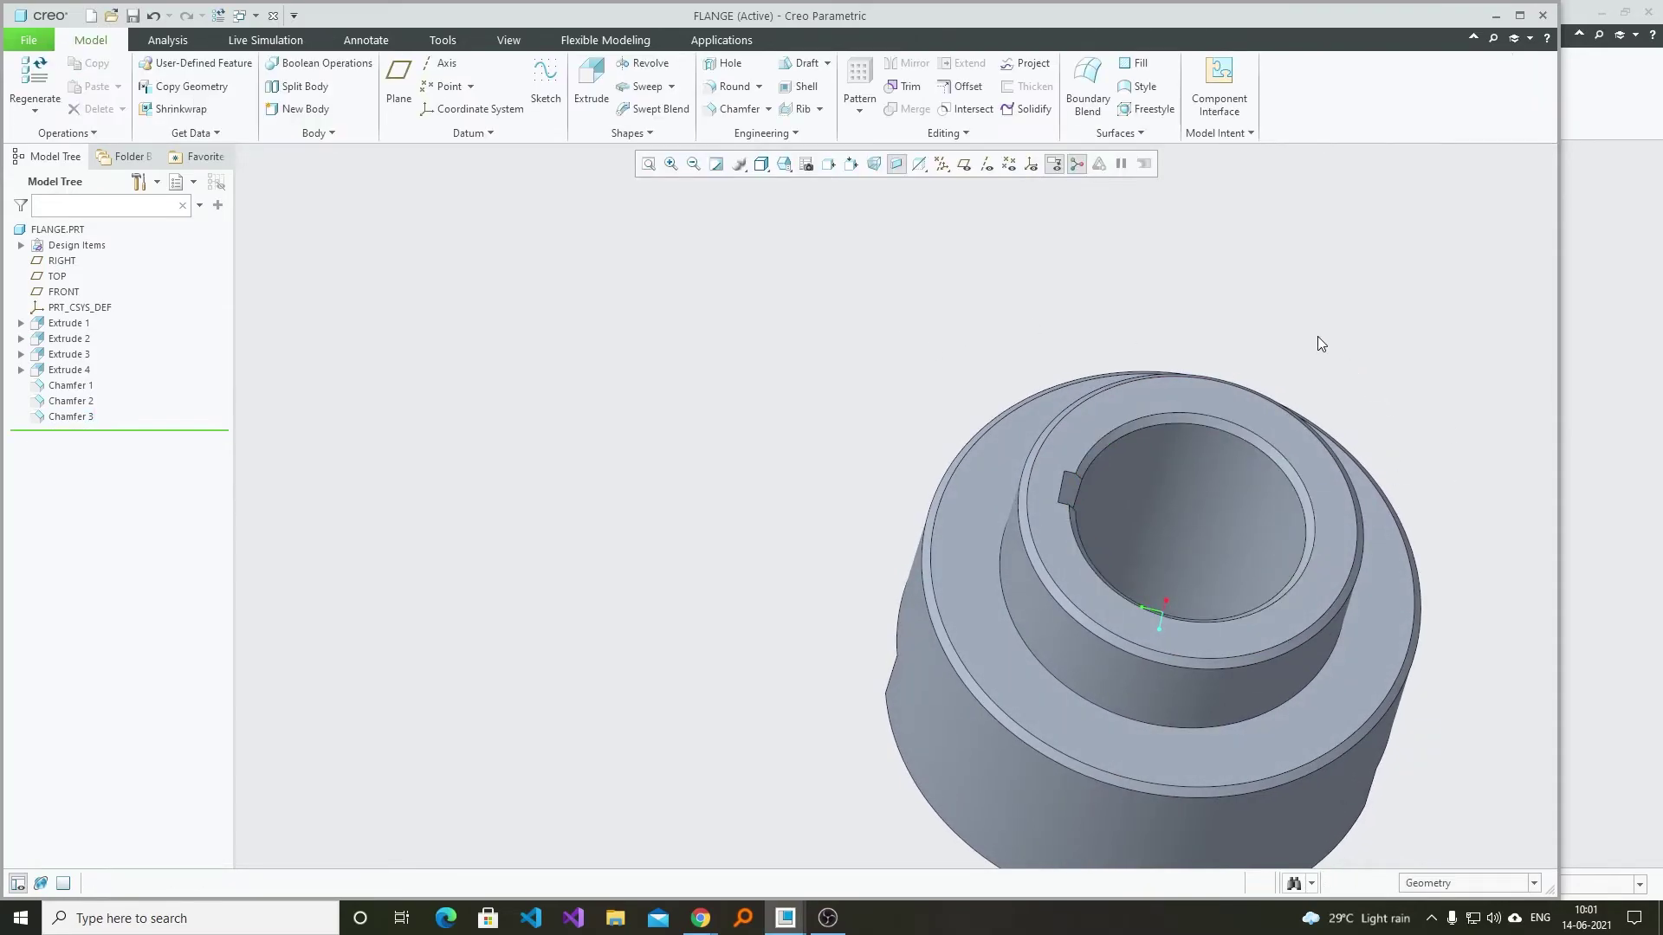
- Chamfer the bore edges on the flange's slotted face by 1 mm, and save and close the part
{"action": "middle_click_drag", "start_coordinate": [1289, 320], "coordinate": [991, 199]}
{"action": "middle_click_drag", "start_coordinate": [1238, 479], "coordinate": [1366, 437]}
{"action": "middle_click_drag", "start_coordinate": [1299, 337], "coordinate": [828, 266]}
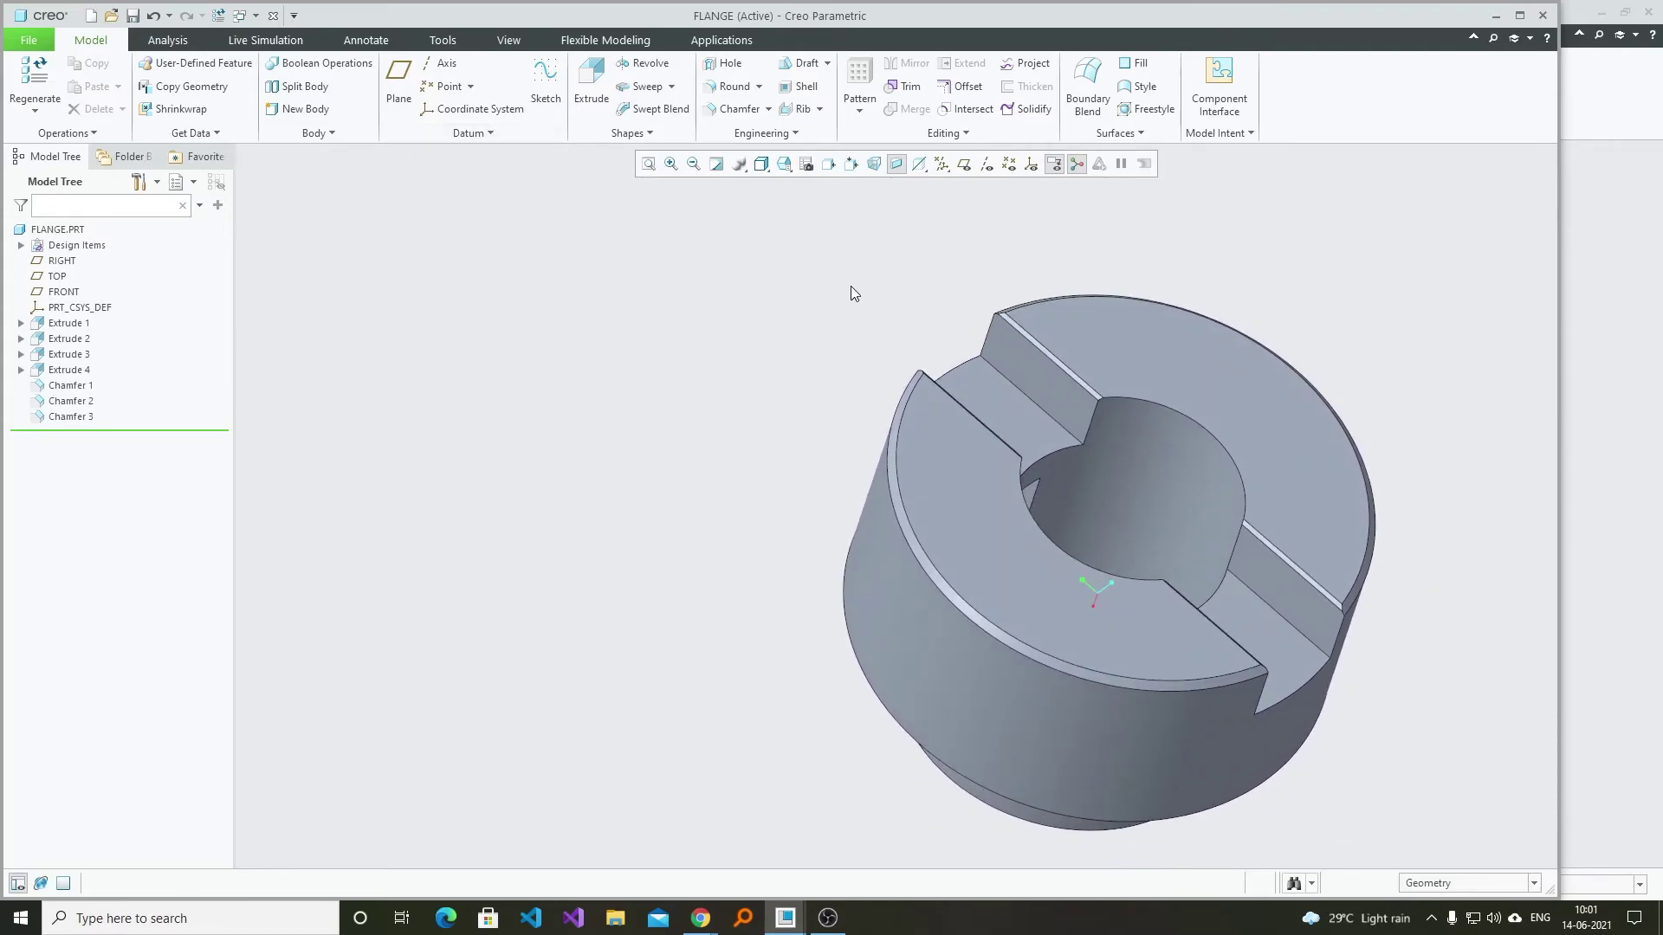
{"action": "left_click", "coordinate": [736, 108]}
{"action": "left_click", "coordinate": [1200, 422]}
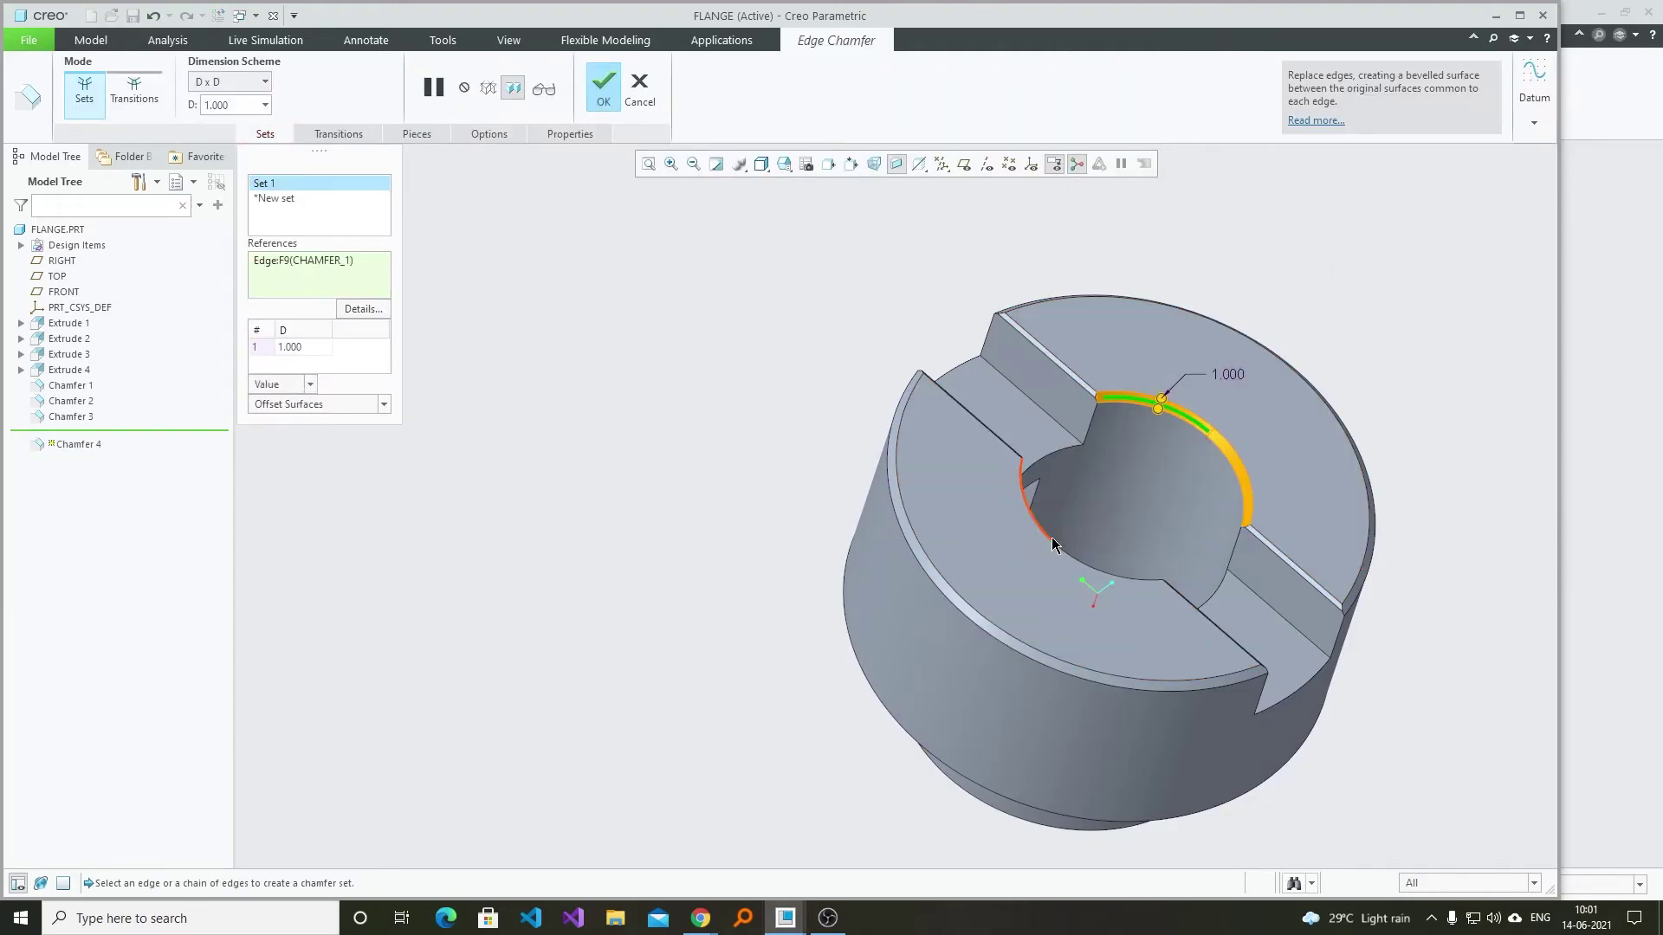
{"action": "middle_click", "coordinate": [748, 343]}
{"action": "middle_click_drag", "start_coordinate": [748, 344], "coordinate": [450, 225]}
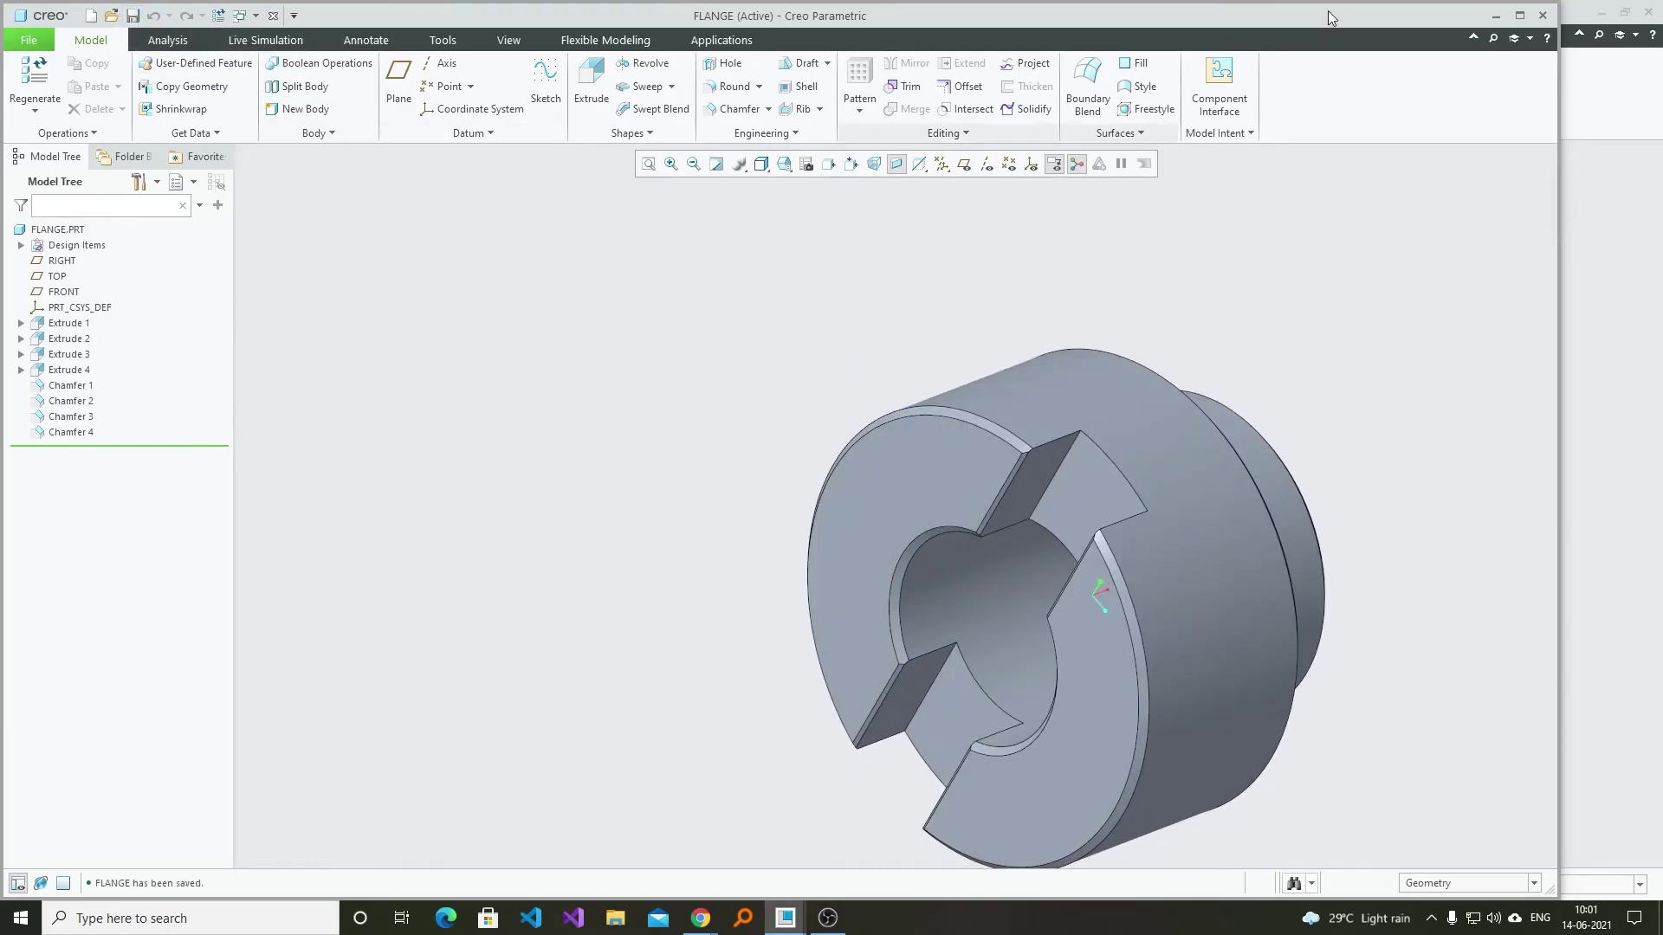
{"action": "left_click", "coordinate": [1543, 15]}
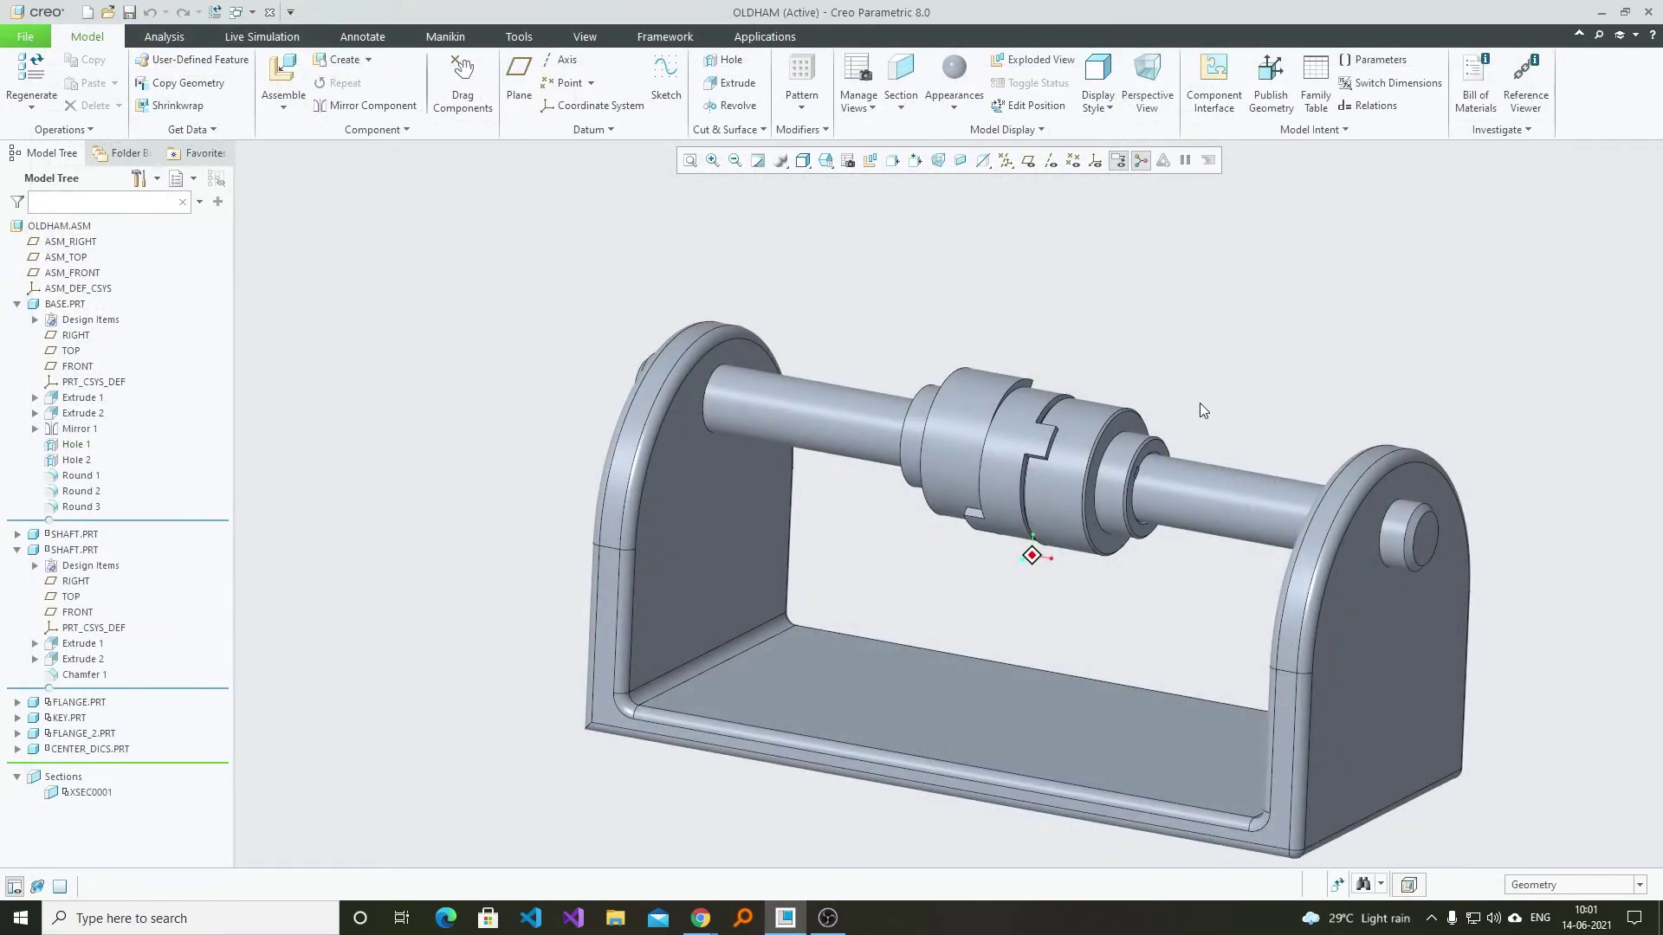
- Activate the opposite flange in the assembly and chamfer its outer rims, hub end, hub bore and slotted-face arc edges by 1 mm D x D
{"action": "middle_click_drag", "start_coordinate": [1006, 425], "coordinate": [875, 382]}
{"action": "left_click", "coordinate": [876, 381]}
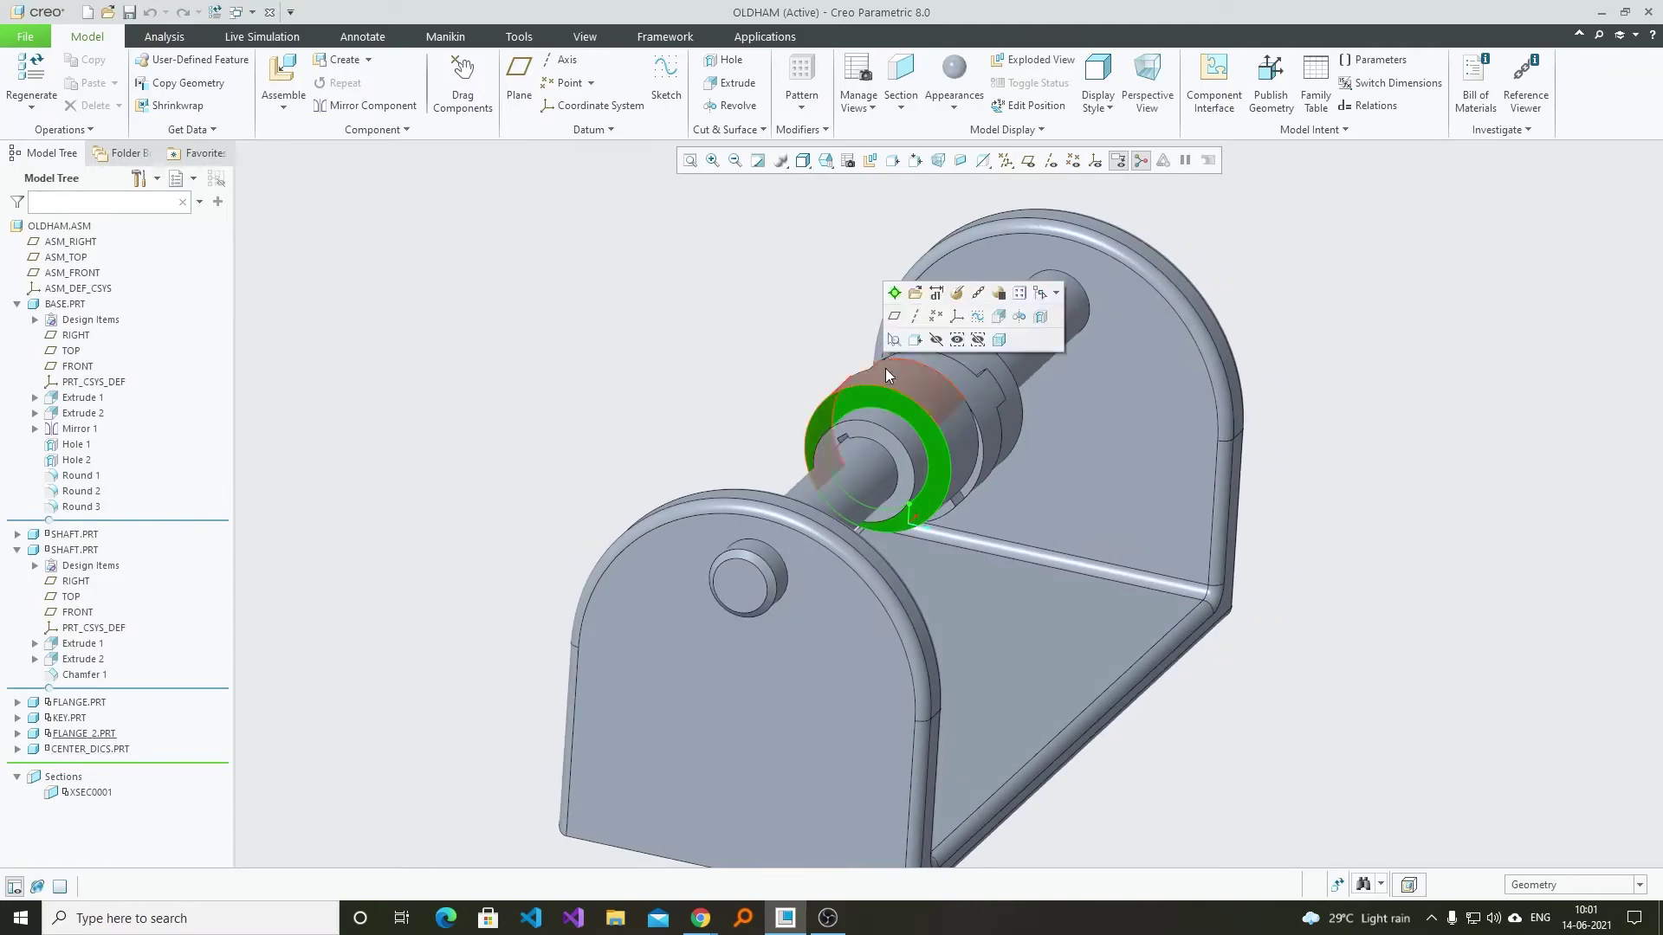
{"action": "left_click", "coordinate": [894, 293]}
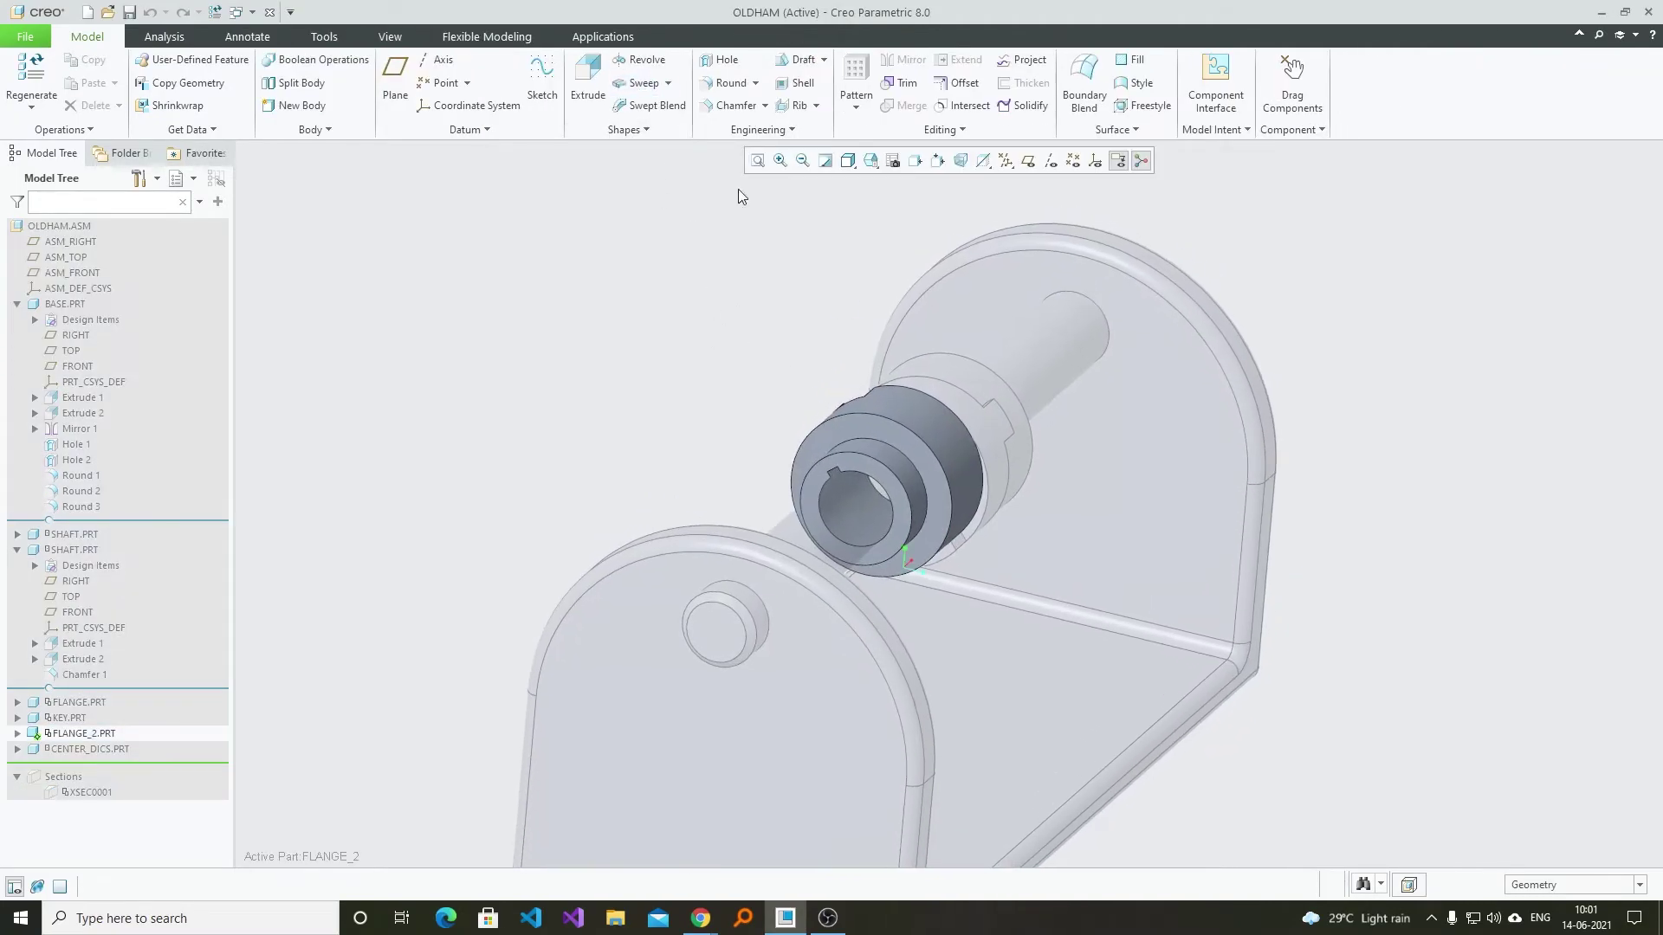
{"action": "left_click", "coordinate": [719, 105]}
{"action": "scroll", "coordinate": [916, 451], "scroll_direction": "down", "scroll_amount": 2}
{"action": "left_click", "coordinate": [885, 471]}
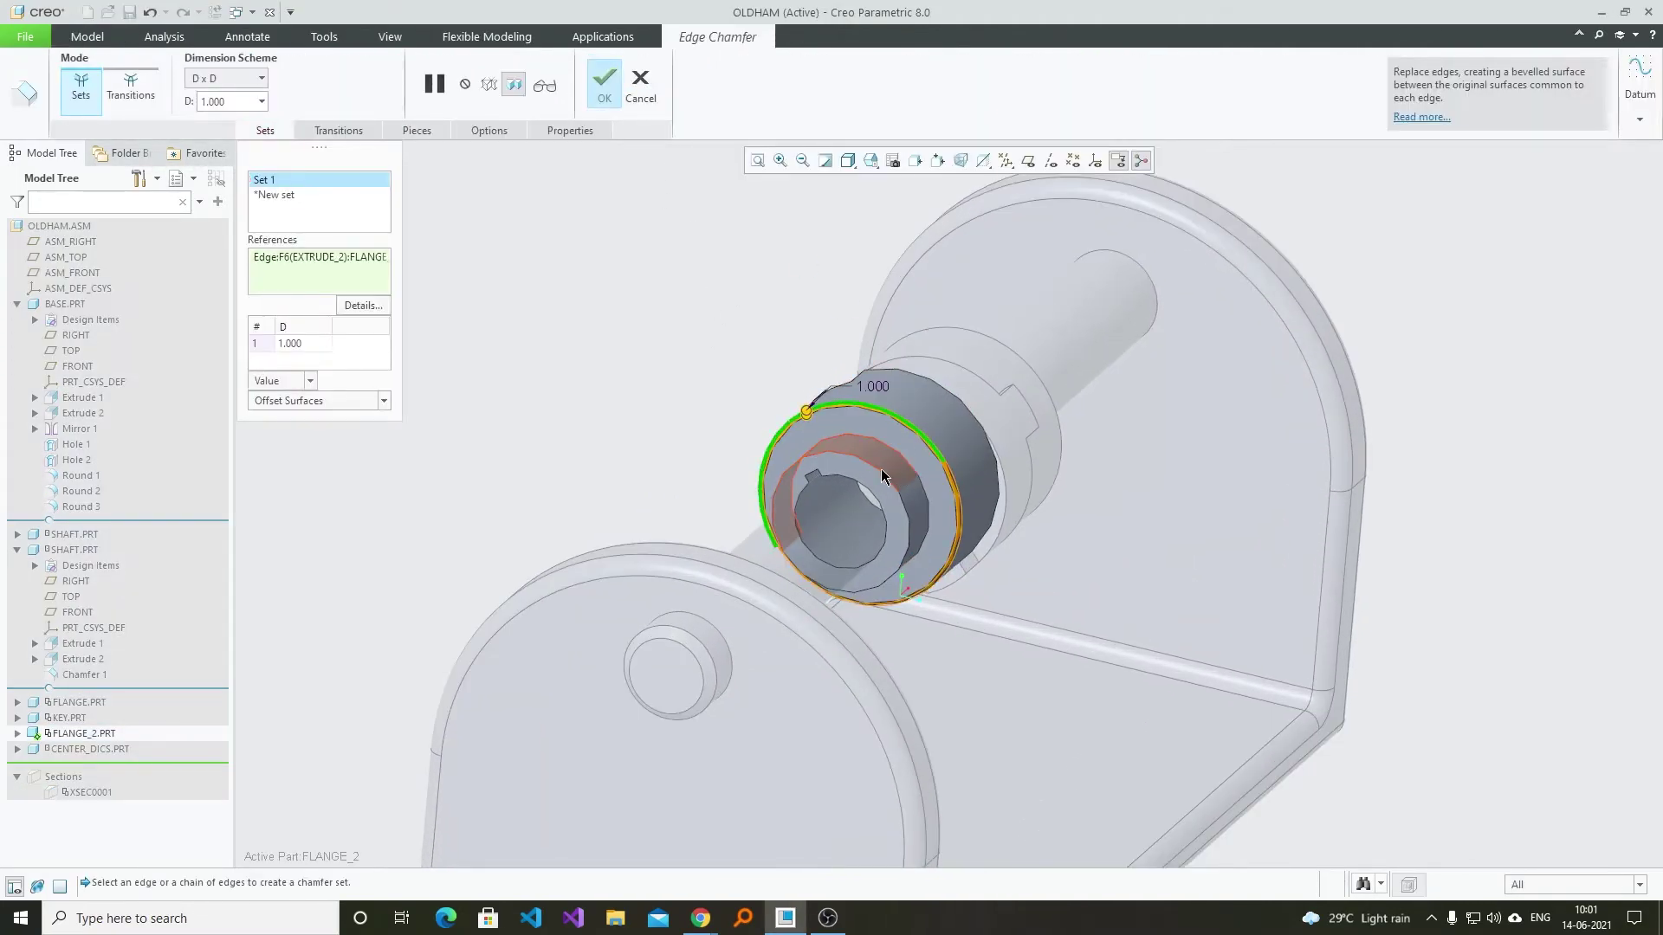
{"action": "scroll", "coordinate": [883, 526], "scroll_direction": "down", "scroll_amount": 2}
{"action": "left_click", "coordinate": [886, 528]}
{"action": "middle_click_drag", "start_coordinate": [892, 524], "coordinate": [970, 308]}
{"action": "left_click", "coordinate": [1094, 325]}
{"action": "scroll", "coordinate": [1046, 267], "scroll_direction": "down", "scroll_amount": 2}
{"action": "middle_click", "coordinate": [697, 222]}
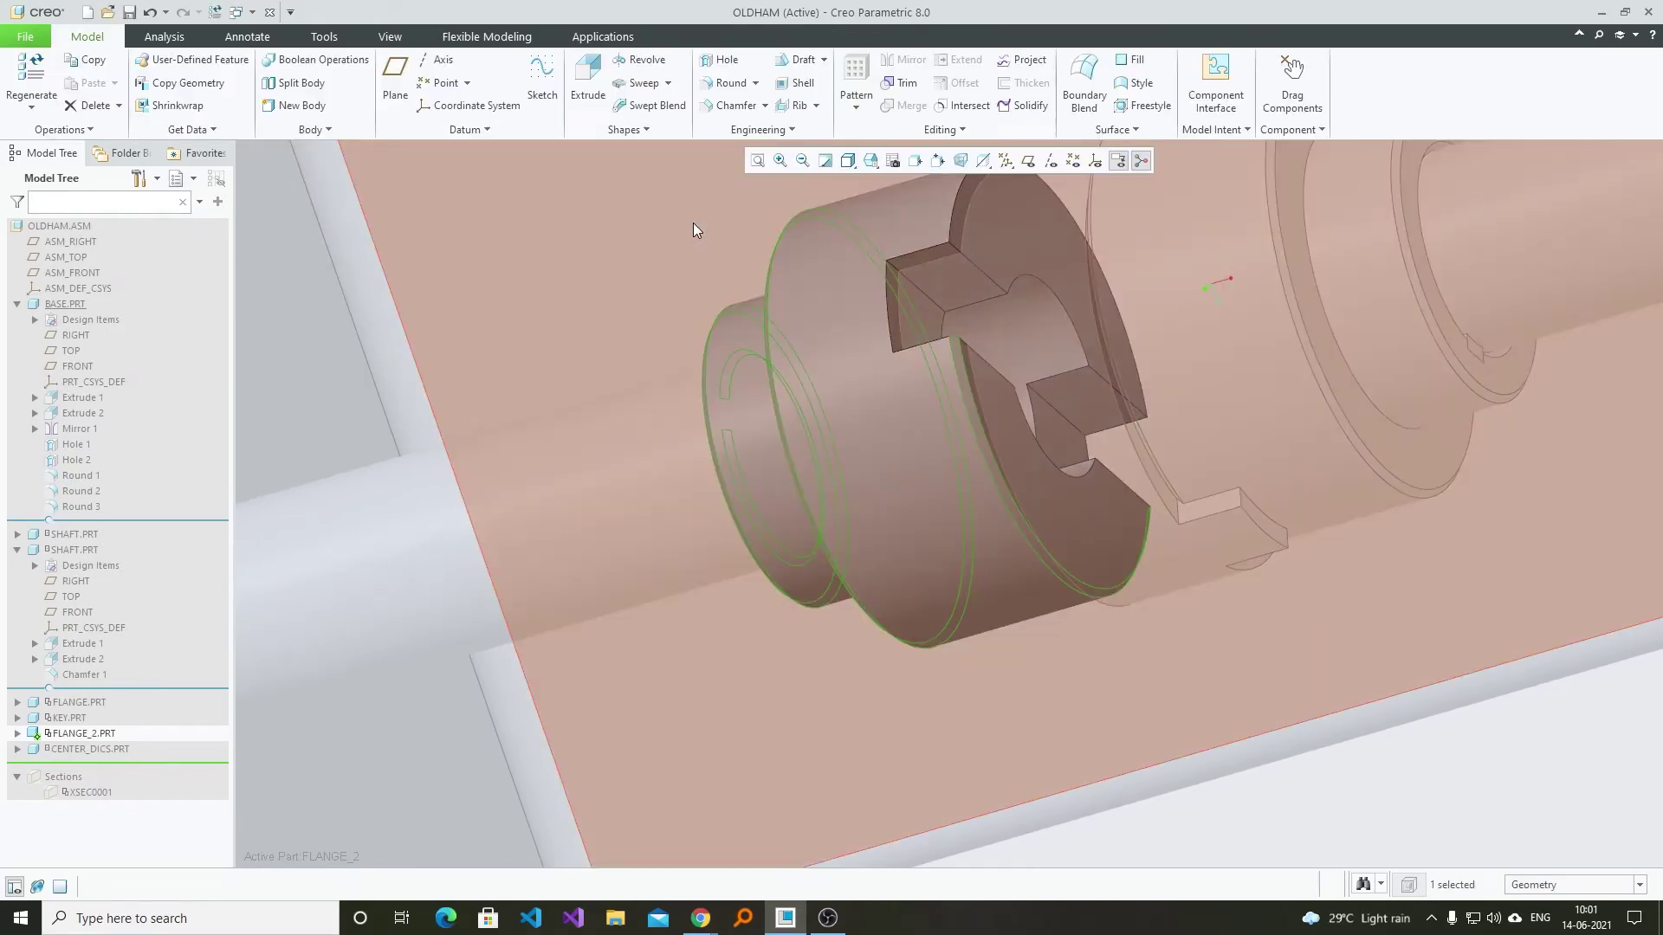
- Reactivate the top-level assembly and open the second flange in its own part window
{"action": "mouse_move", "coordinate": [693, 222]}
{"action": "middle_mouse_down"}
{"action": "mouse_move", "coordinate": [684, 268]}
{"action": "mouse_move", "coordinate": [783, 371]}
{"action": "mouse_move", "coordinate": [736, 337]}
{"action": "mouse_move", "coordinate": [1446, 483]}
{"action": "middle_mouse_up"}
{"action": "scroll", "coordinate": [783, 370], "scroll_direction": "up", "scroll_amount": 4}
{"action": "left_click", "coordinate": [82, 226]}
{"action": "left_click", "coordinate": [91, 146]}
{"action": "scroll", "coordinate": [1093, 448], "scroll_direction": "down", "scroll_amount": 5}
{"action": "left_click", "coordinate": [1003, 469]}
{"action": "left_click", "coordinate": [1036, 364]}
- Chamfer the two bore arc edges on the second flange's slotted face with a 1 mm D x D chamfer
{"action": "middle_click_drag", "start_coordinate": [1063, 405], "coordinate": [1218, 386]}
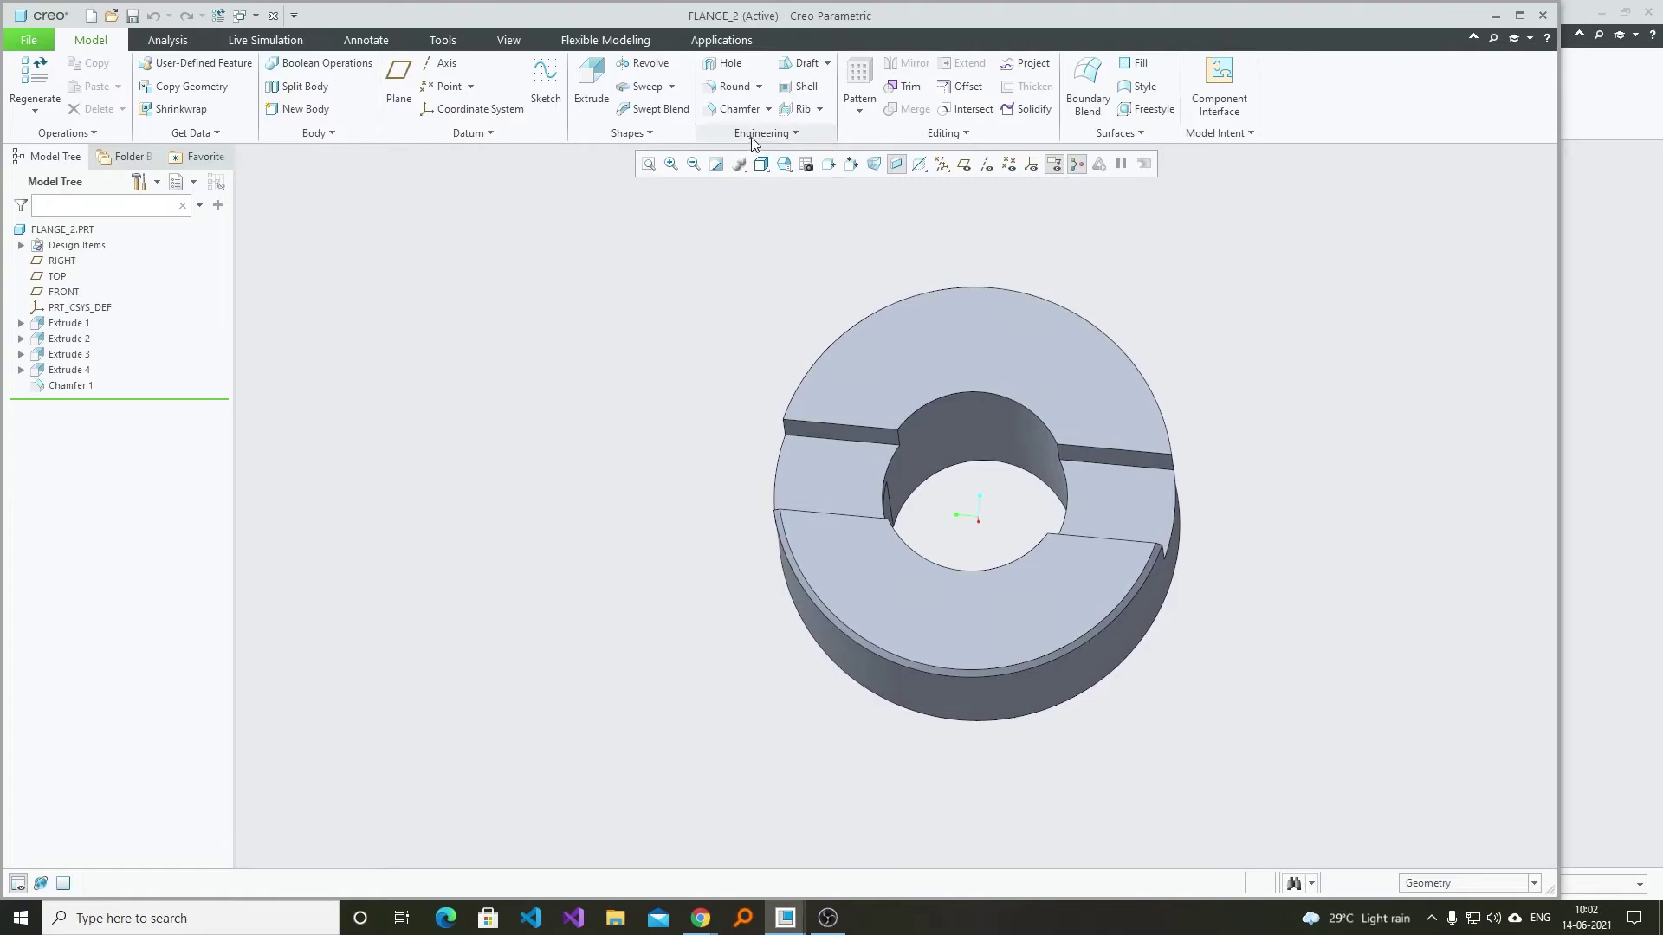
{"action": "left_click", "coordinate": [734, 110]}
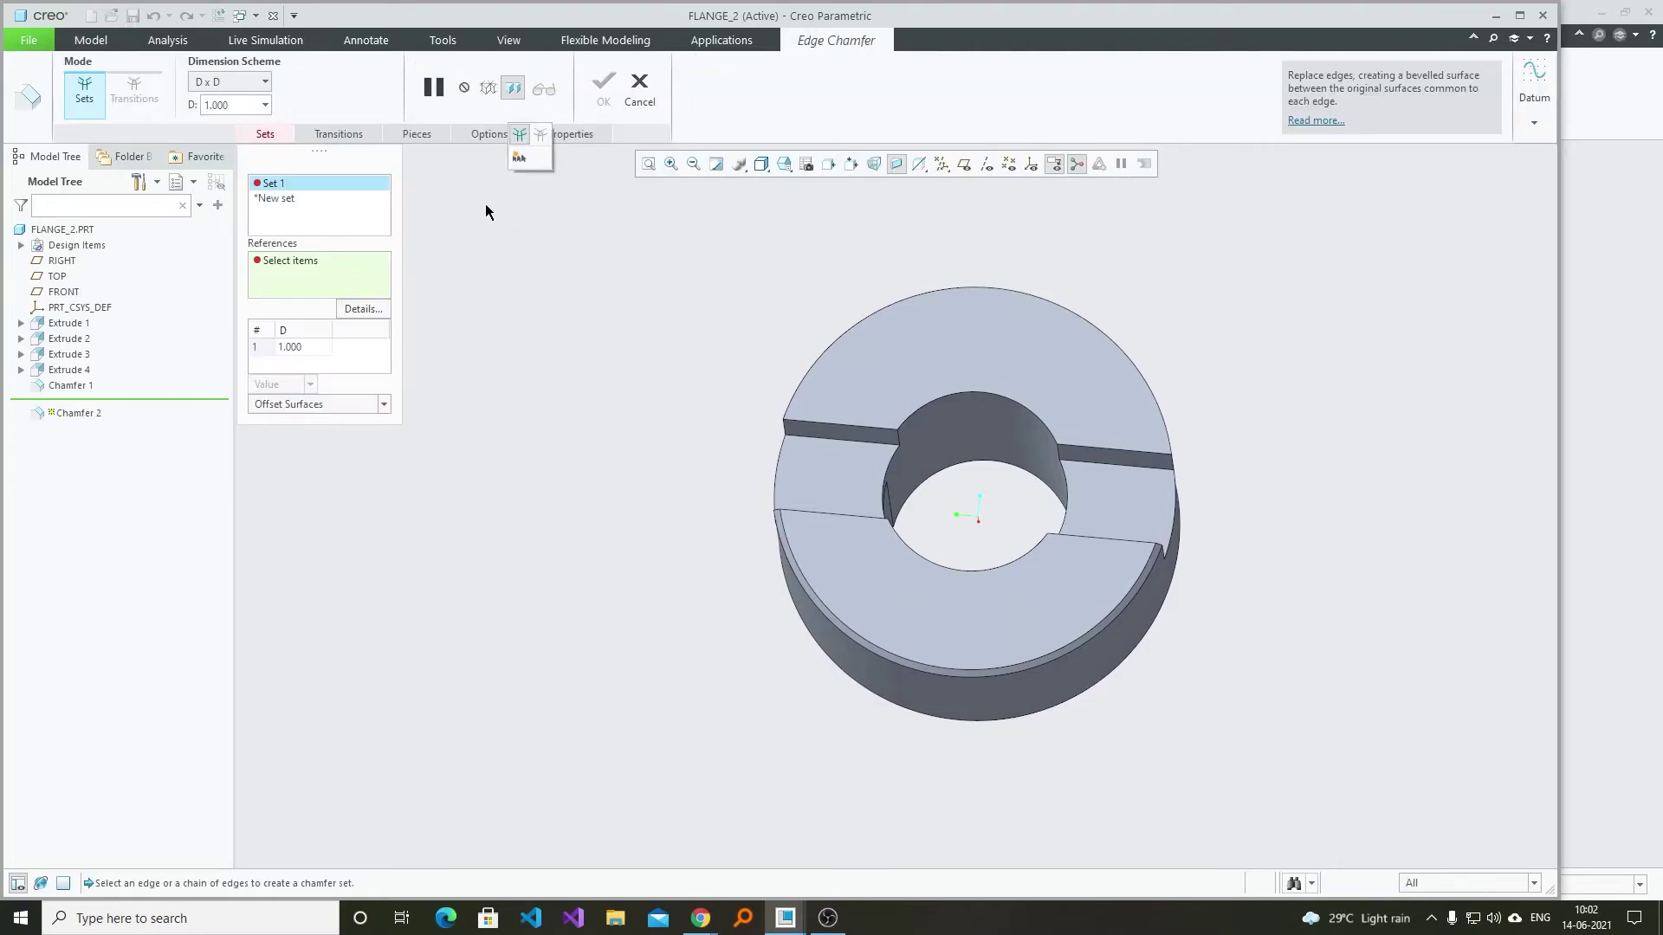
{"action": "left_click", "coordinate": [965, 394]}
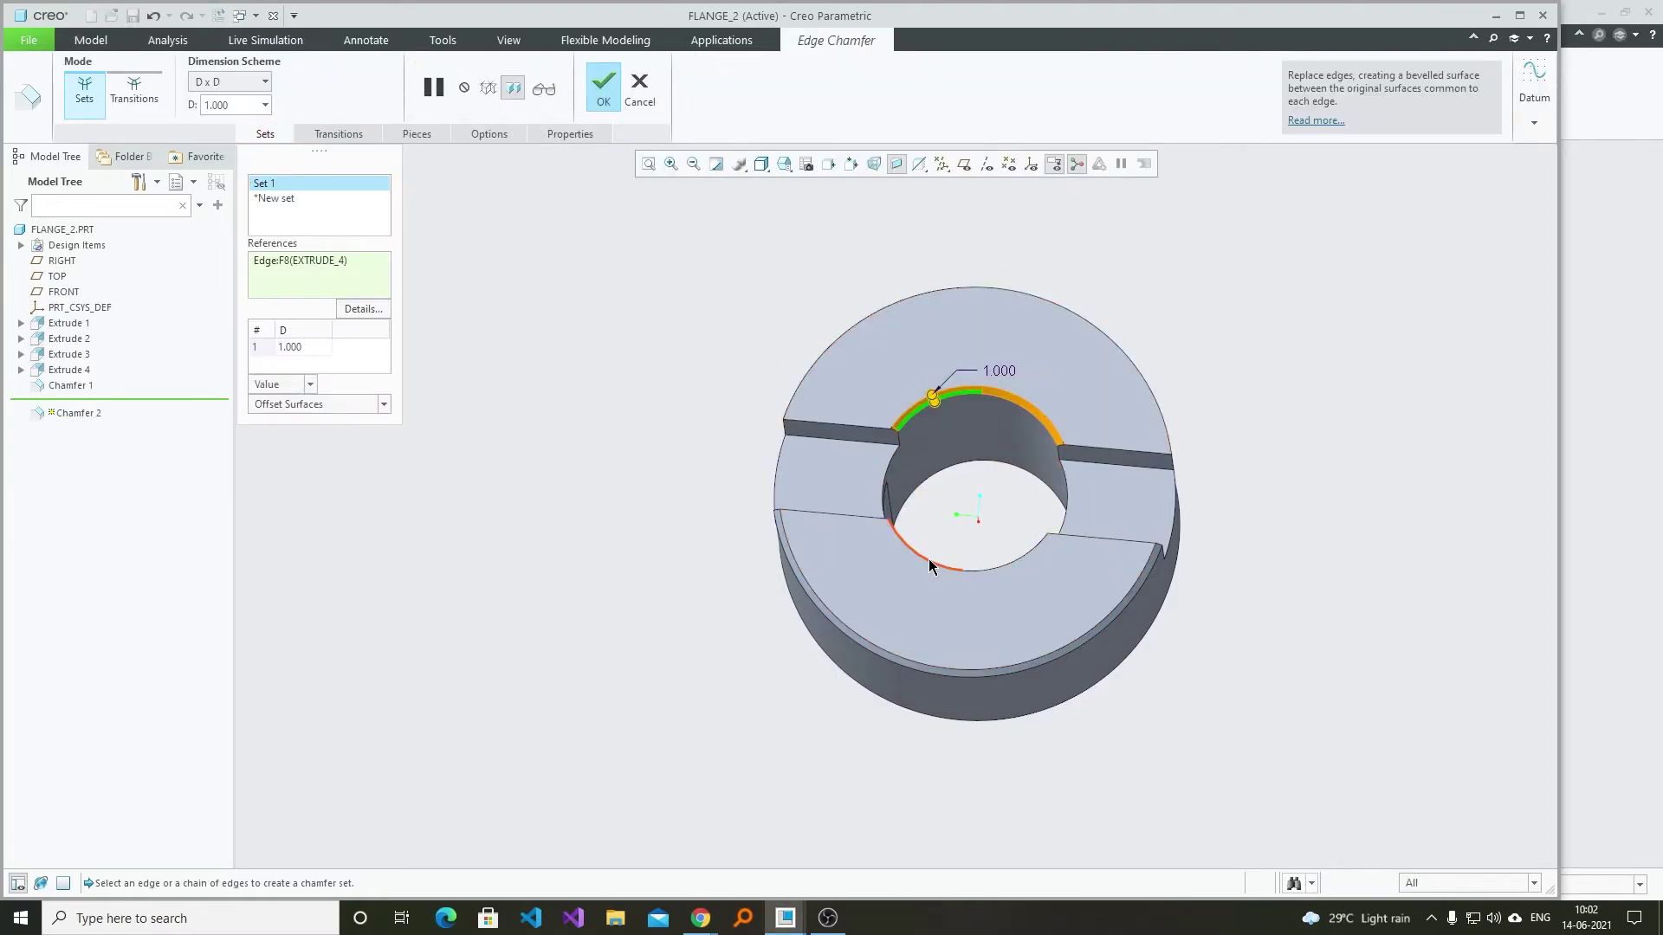
{"action": "left_click", "coordinate": [930, 565], "text": "ctrl"}
{"action": "middle_click", "coordinate": [631, 404]}
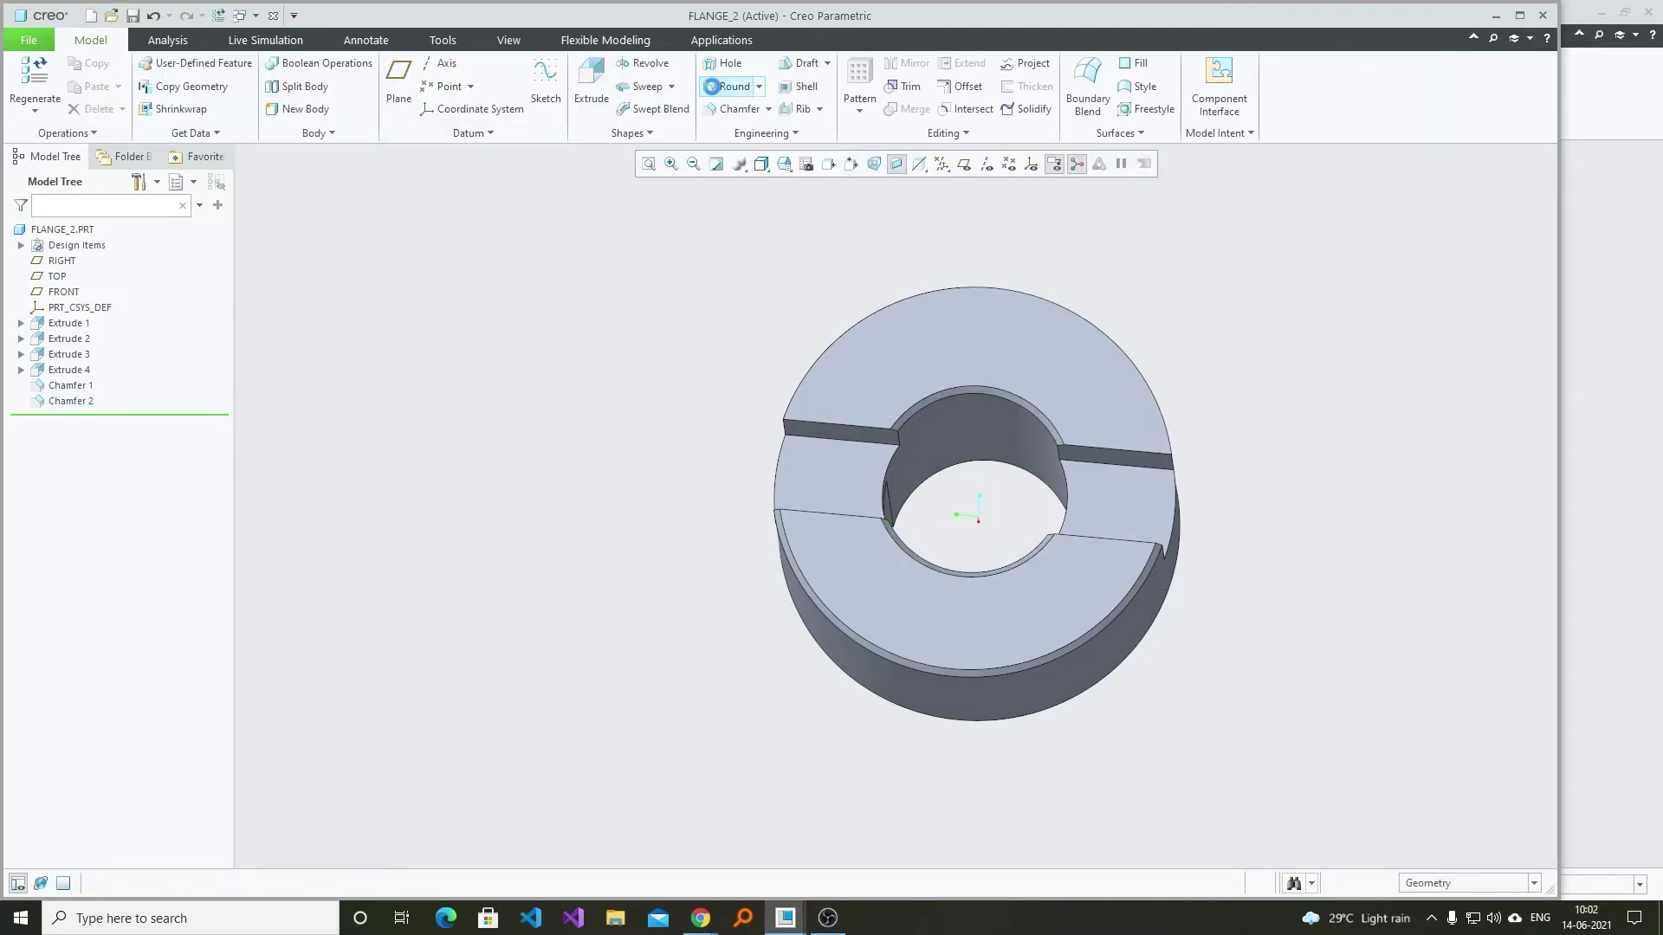
- Round the slot edge on the second flange's slotted face with a 0.5 mm radius
{"action": "left_click", "coordinate": [732, 87]}
{"action": "type", "text": "0.5"}
{"action": "key", "text": "Return"}
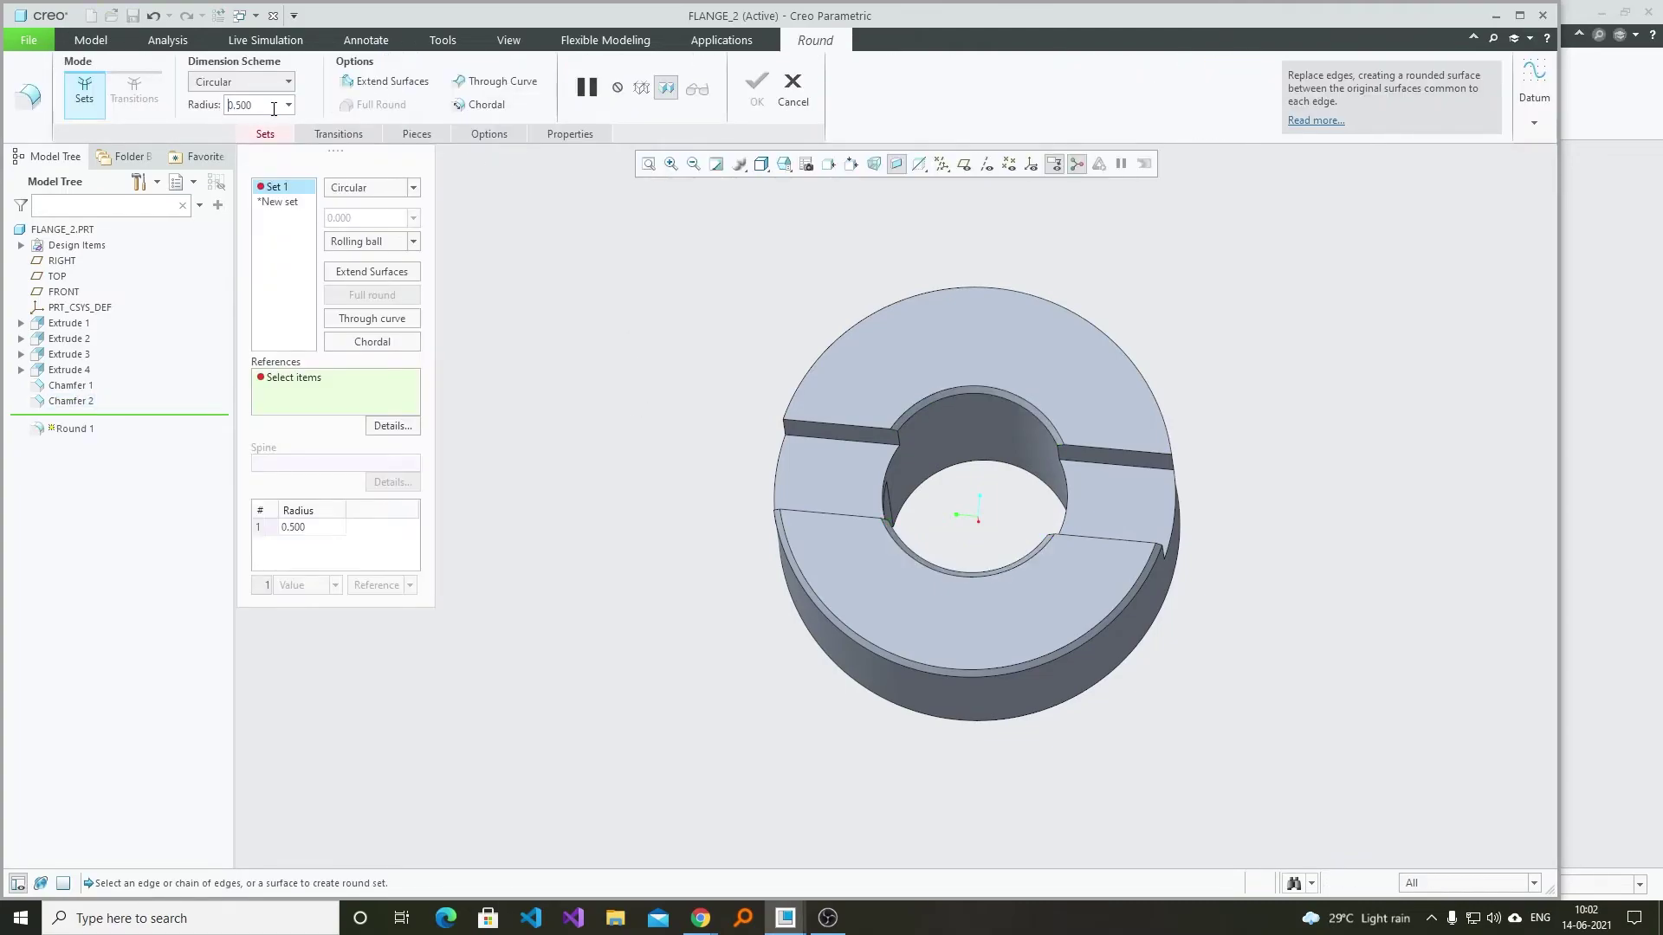
{"action": "left_click", "coordinate": [853, 432]}
{"action": "middle_click", "coordinate": [1240, 325]}
- Save the second flange and close its window to return to the assembly
{"action": "mouse_move", "coordinate": [1240, 326]}
{"action": "middle_mouse_down"}
{"action": "mouse_move", "coordinate": [859, 469]}
{"action": "mouse_move", "coordinate": [741, 355]}
{"action": "mouse_move", "coordinate": [707, 468]}
{"action": "middle_mouse_up"}
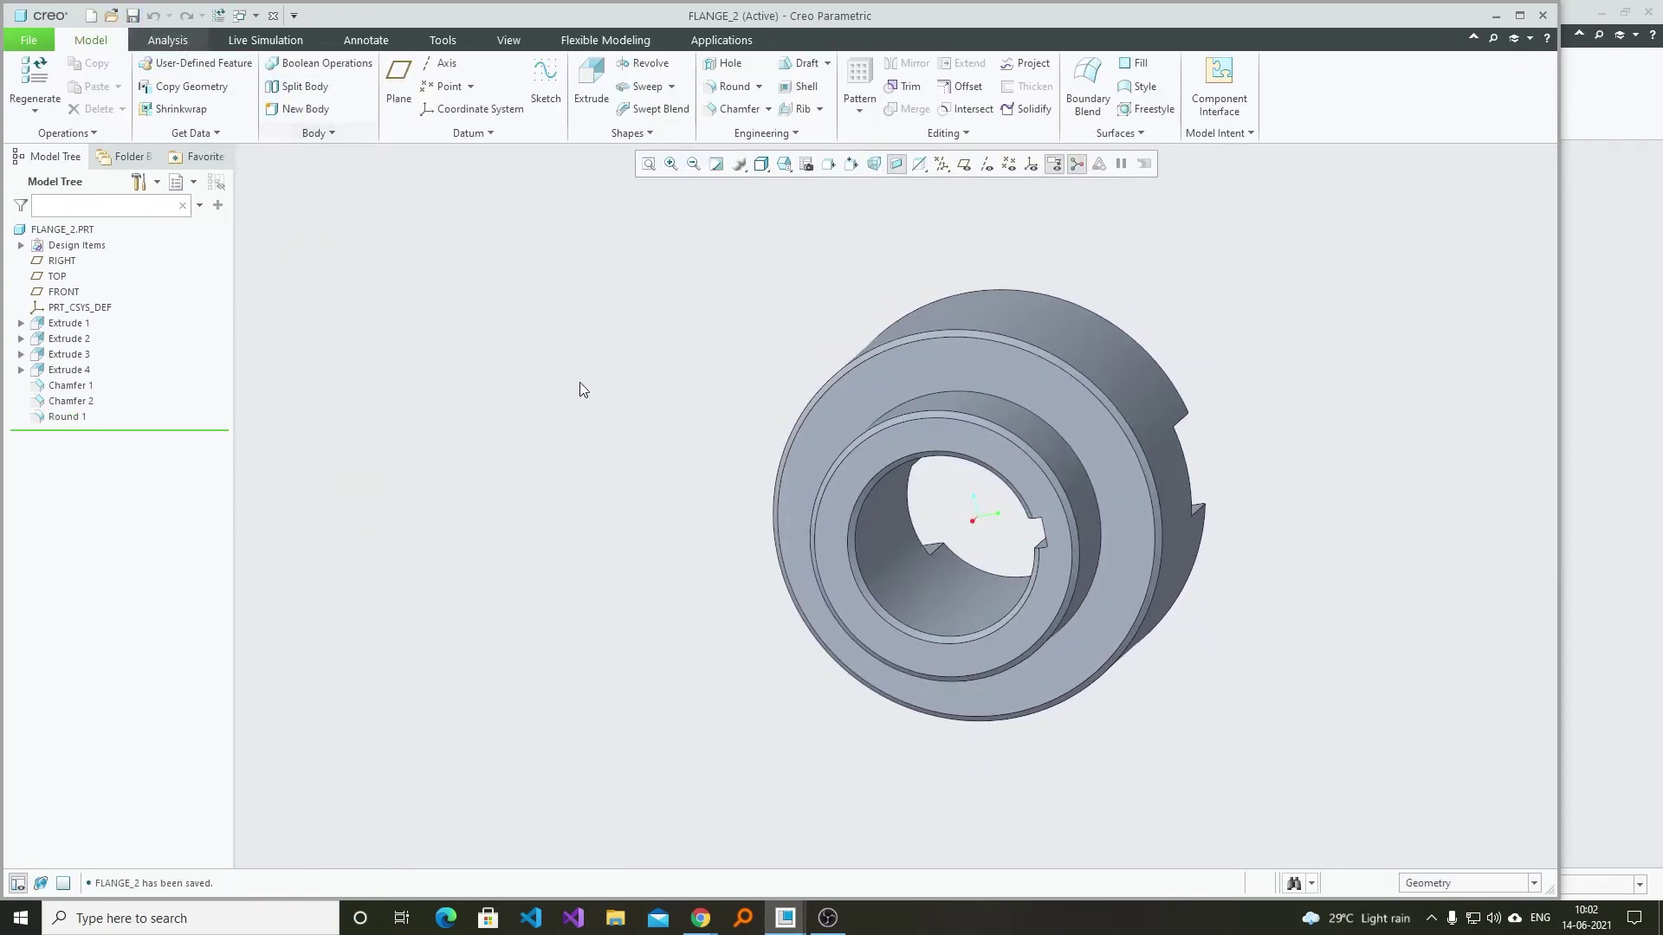
{"action": "middle_click_drag", "start_coordinate": [579, 382], "coordinate": [987, 294]}
{"action": "left_click", "coordinate": [1542, 15]}
- Apply a gold-coloured metal appearance from the std-metals.dmt library to both flanges
{"action": "scroll", "coordinate": [875, 511], "scroll_direction": "up", "scroll_amount": 3}
{"action": "middle_click_drag", "start_coordinate": [892, 511], "coordinate": [1337, 366]}
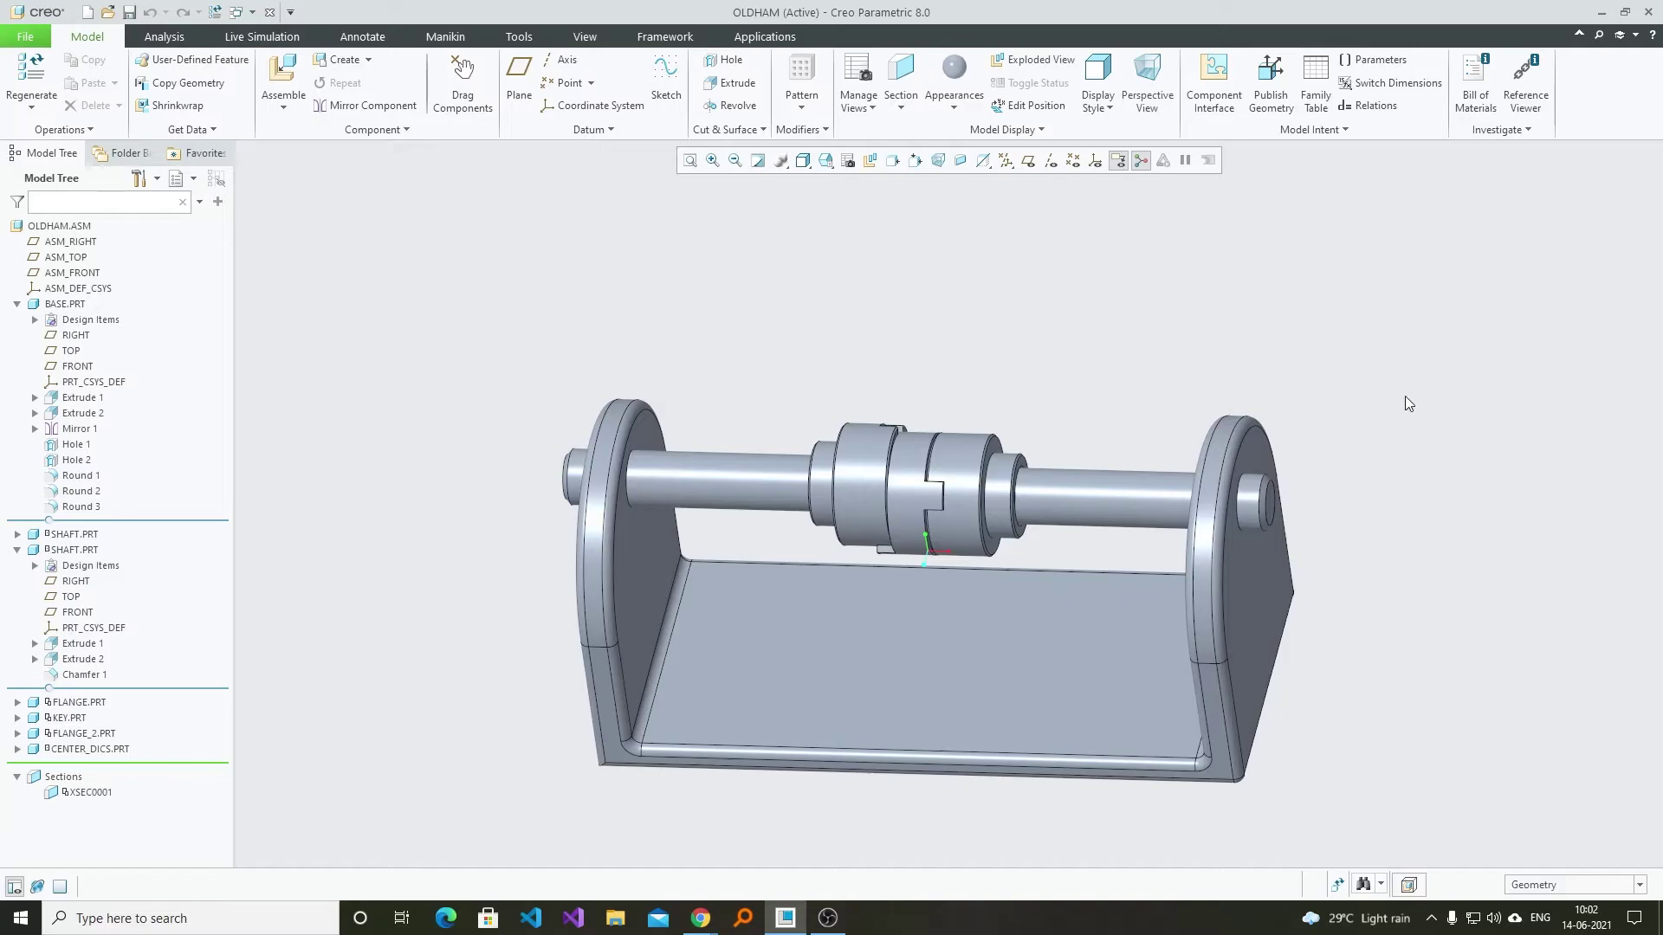
{"action": "middle_click_drag", "start_coordinate": [1070, 251], "coordinate": [1125, 164]}
{"action": "left_click", "coordinate": [959, 102]}
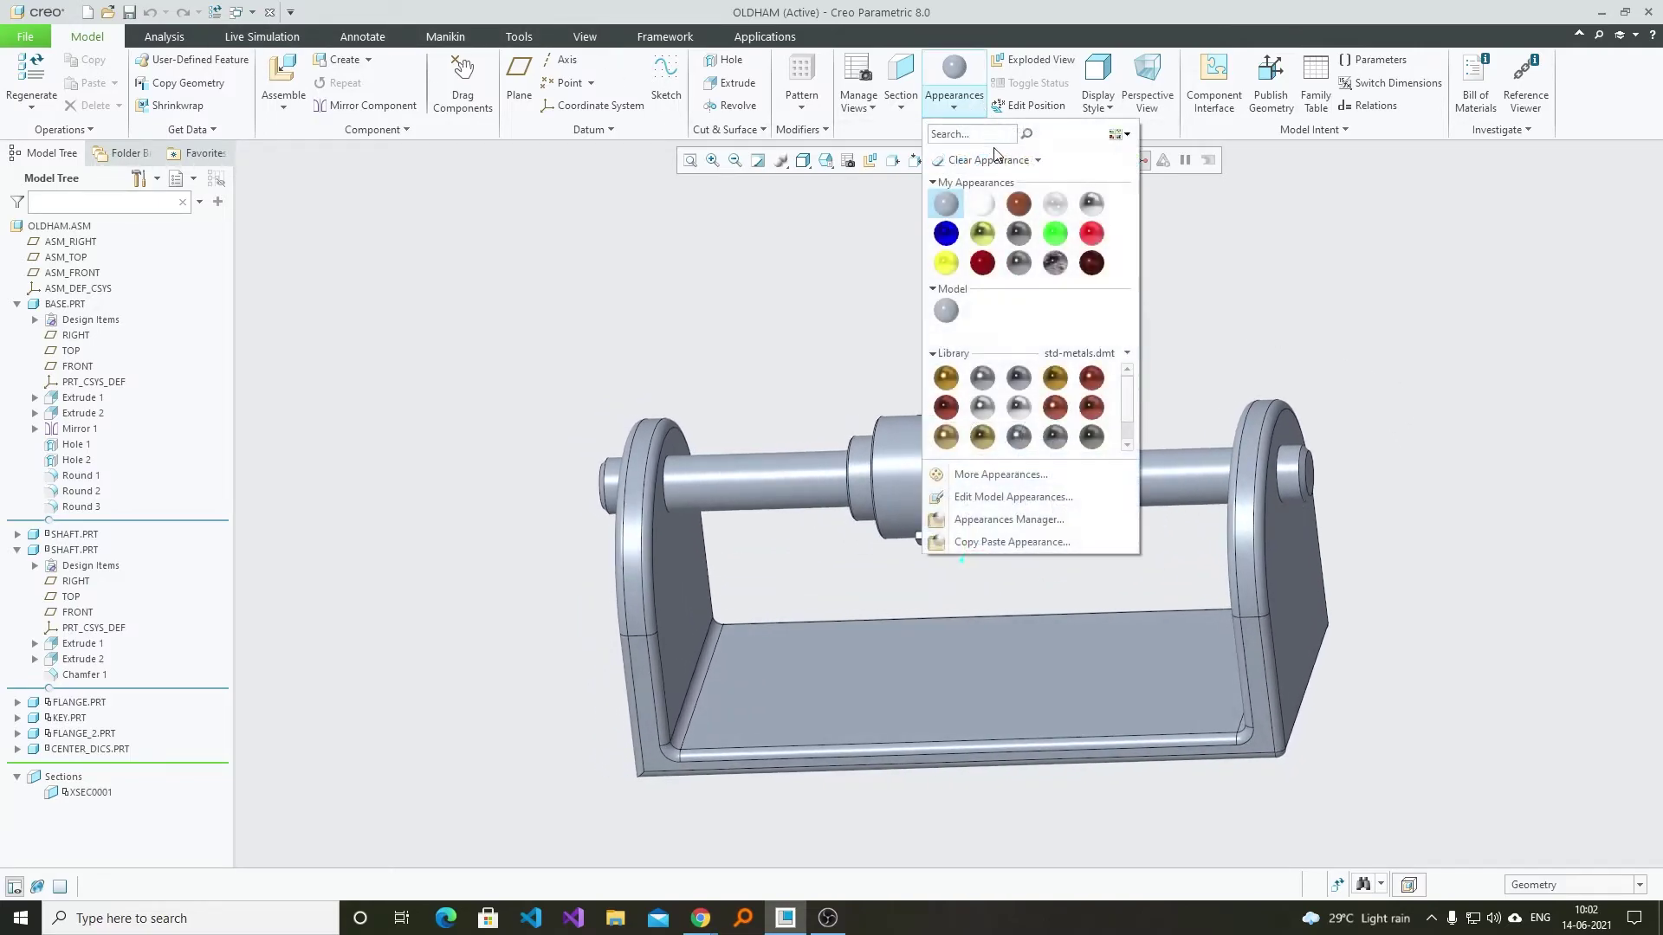
{"action": "left_click", "coordinate": [1056, 386]}
{"action": "left_click", "coordinate": [1026, 477]}
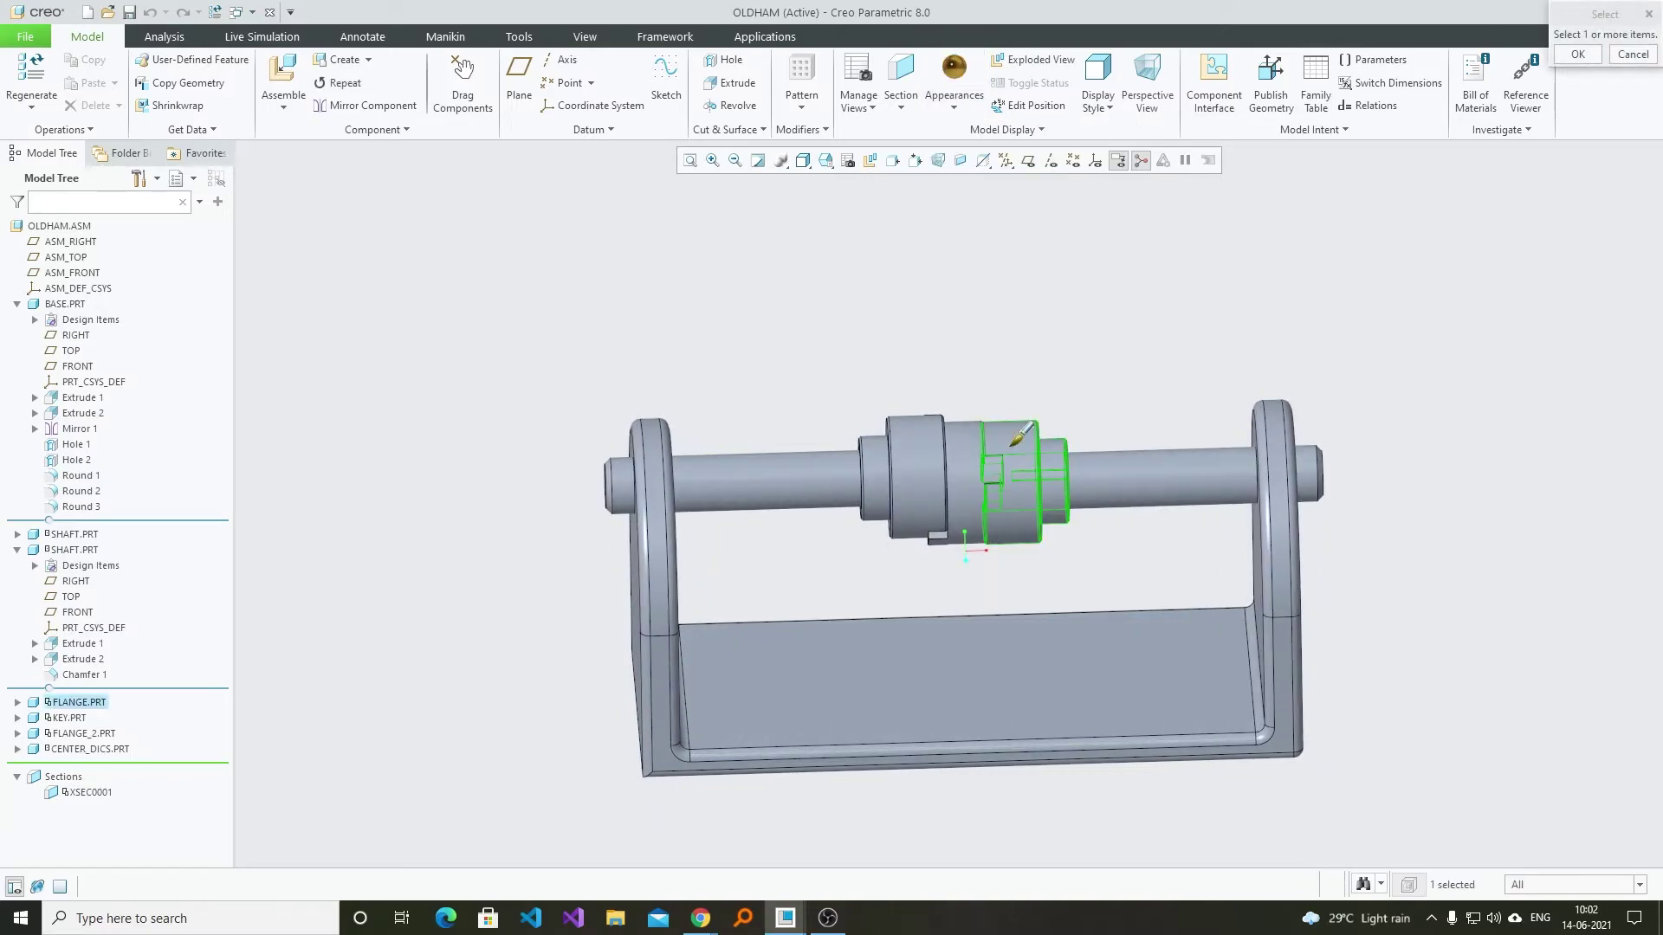
{"action": "left_click", "coordinate": [910, 423], "text": "ctrl"}
{"action": "middle_click", "coordinate": [948, 294]}
{"action": "middle_click_drag", "start_coordinate": [954, 300], "coordinate": [1046, 290]}
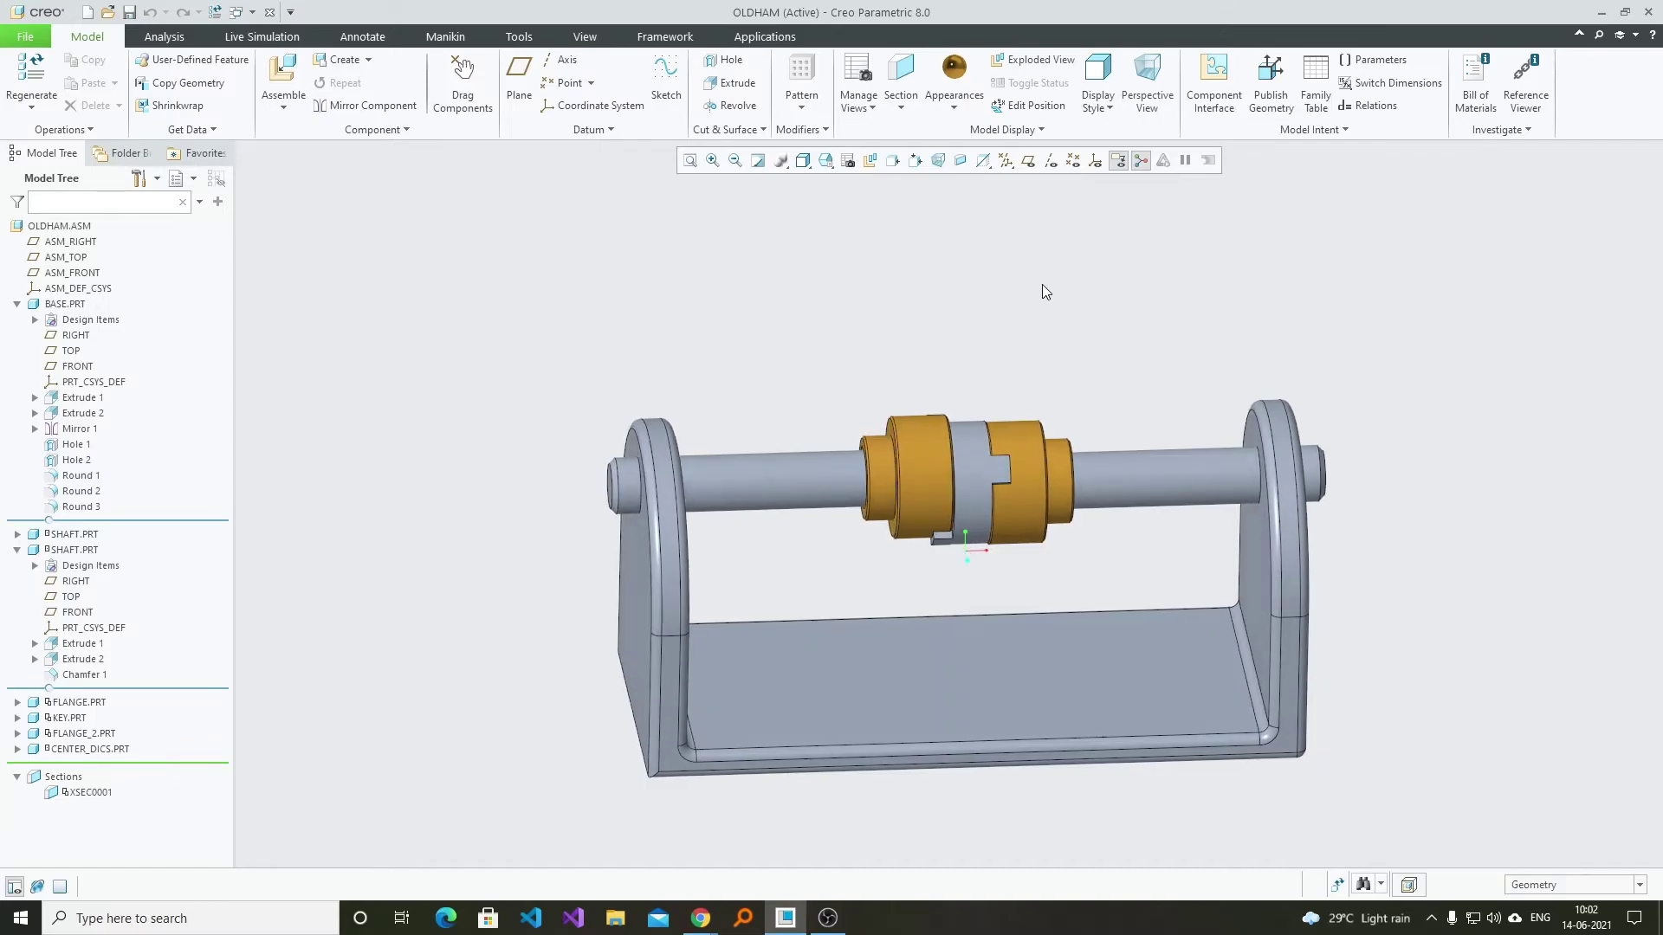
- Apply the white appearance to the centre disc between the two flanges
{"action": "left_click", "coordinate": [954, 95]}
{"action": "left_click", "coordinate": [1025, 216]}
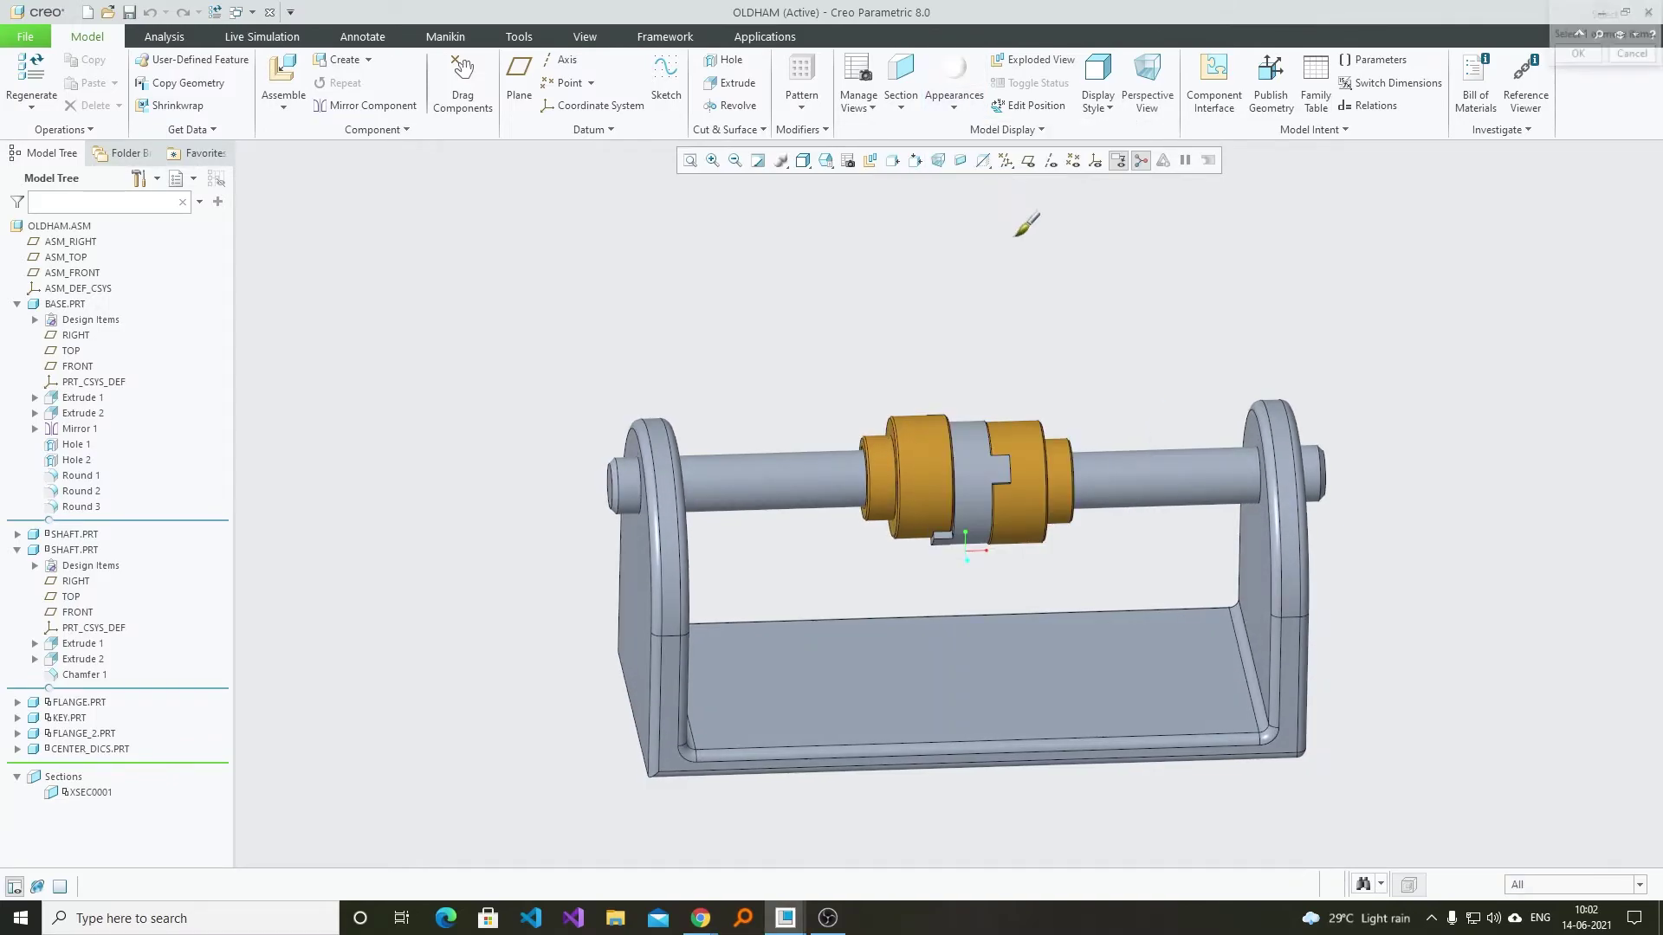
{"action": "left_click", "coordinate": [987, 417]}
{"action": "middle_click", "coordinate": [943, 322]}
- Apply a dark grey metallic appearance from My Appearances to both shafts
{"action": "middle_click_drag", "start_coordinate": [943, 323], "coordinate": [1058, 253]}
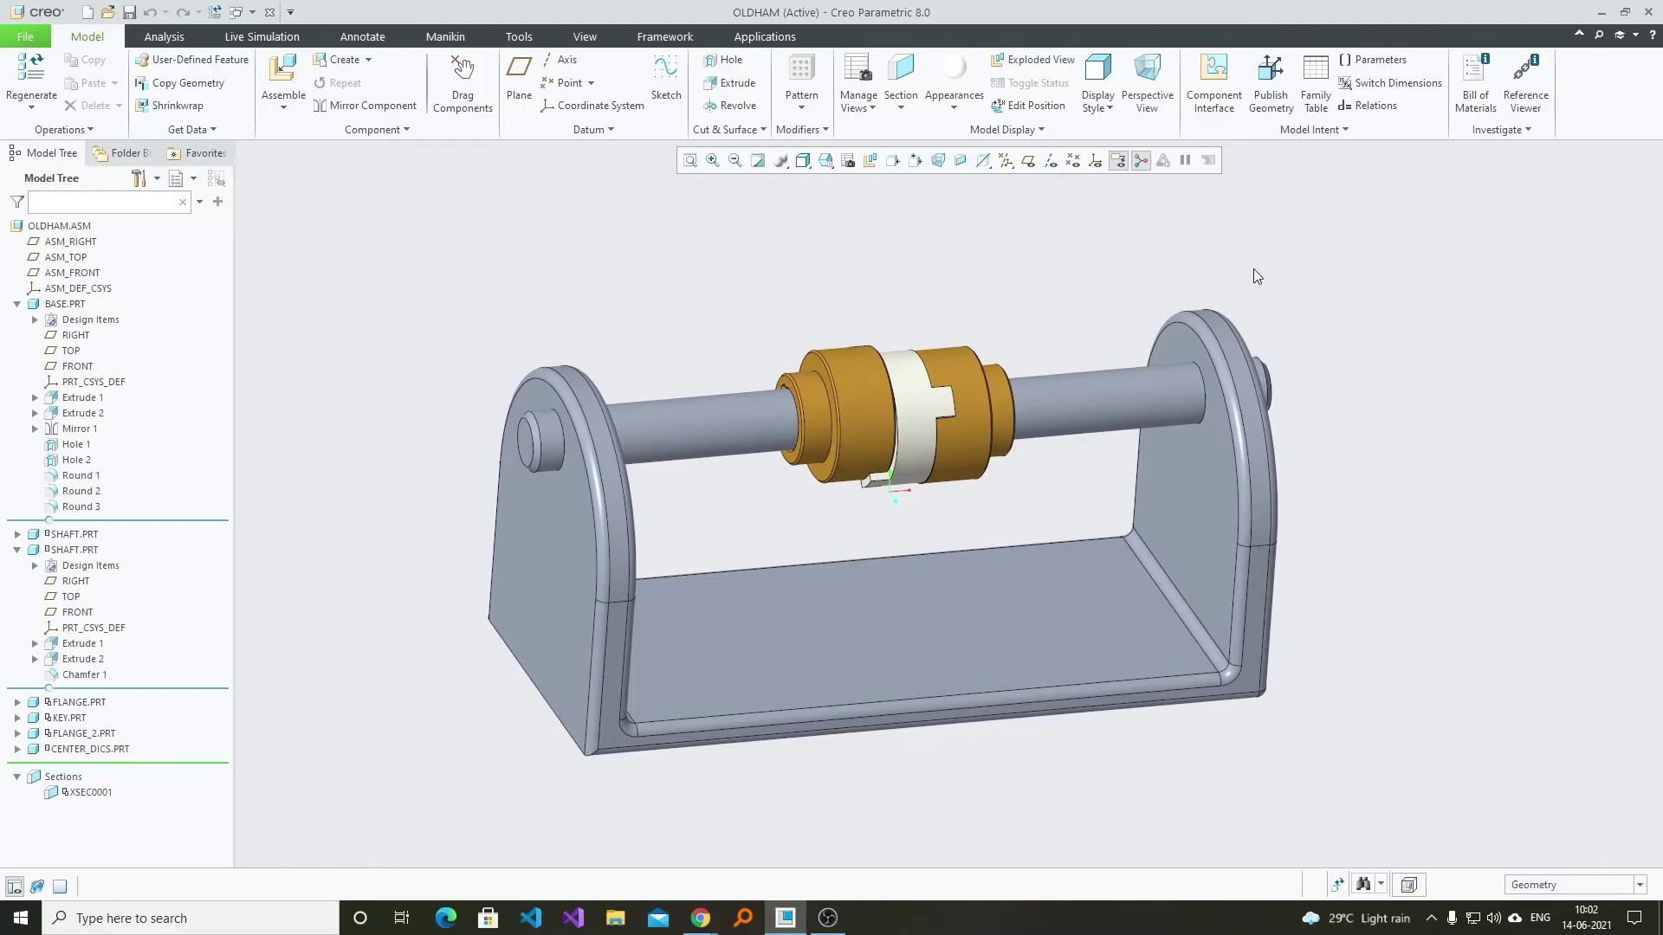
{"action": "left_click", "coordinate": [954, 111]}
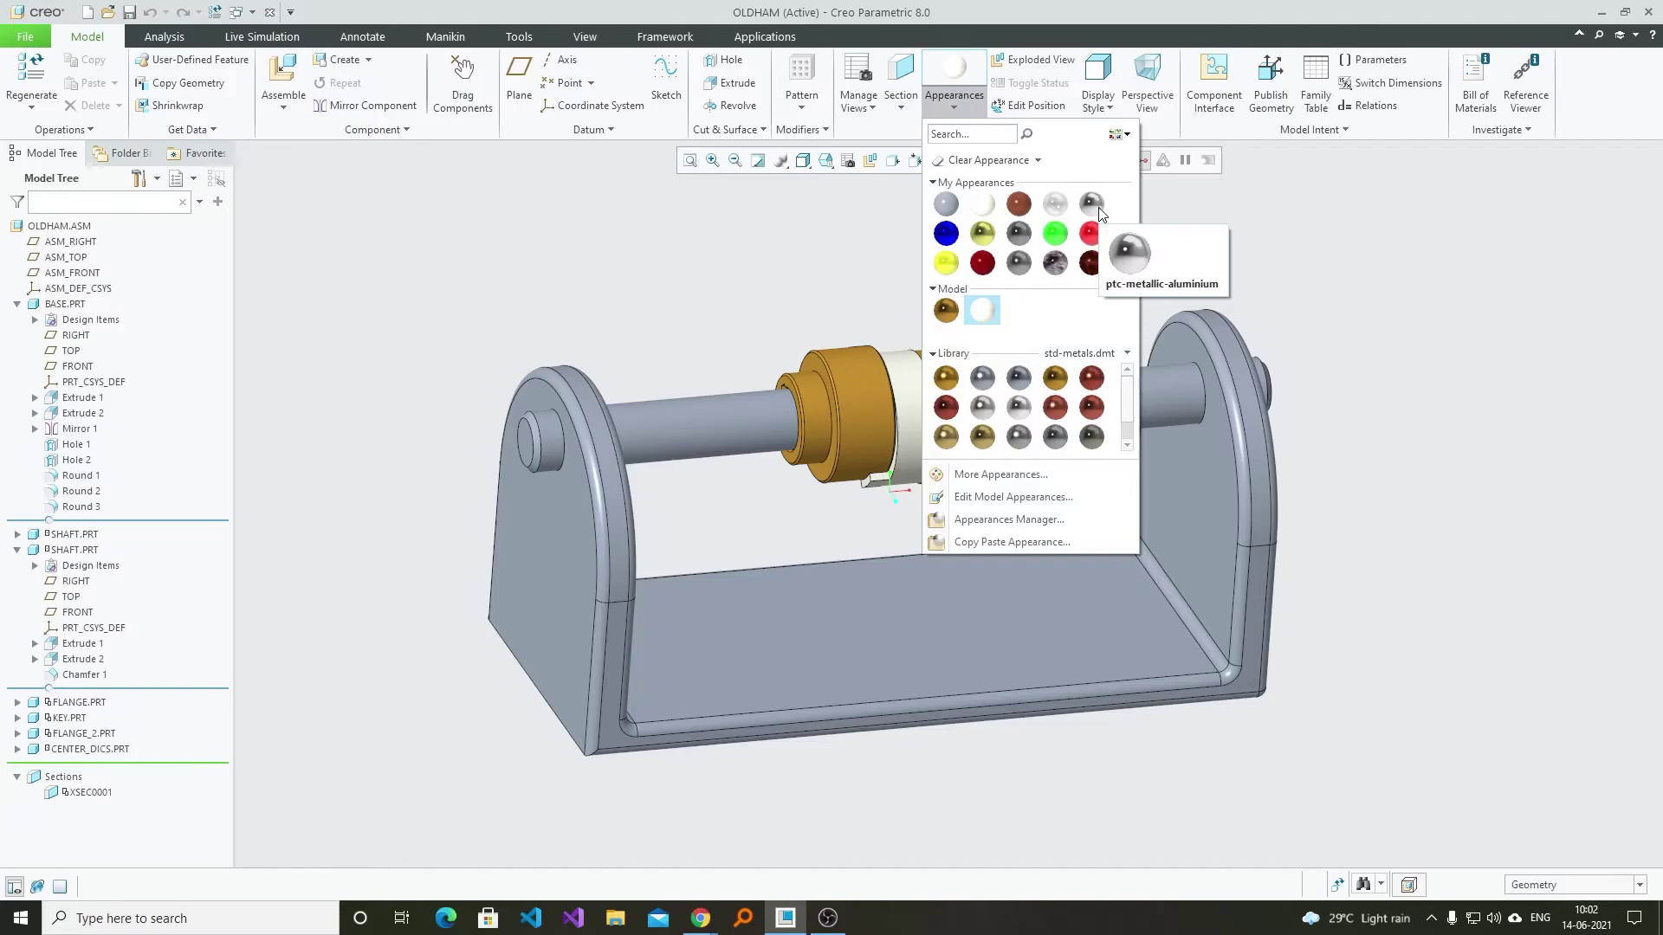
{"action": "left_click", "coordinate": [1020, 263]}
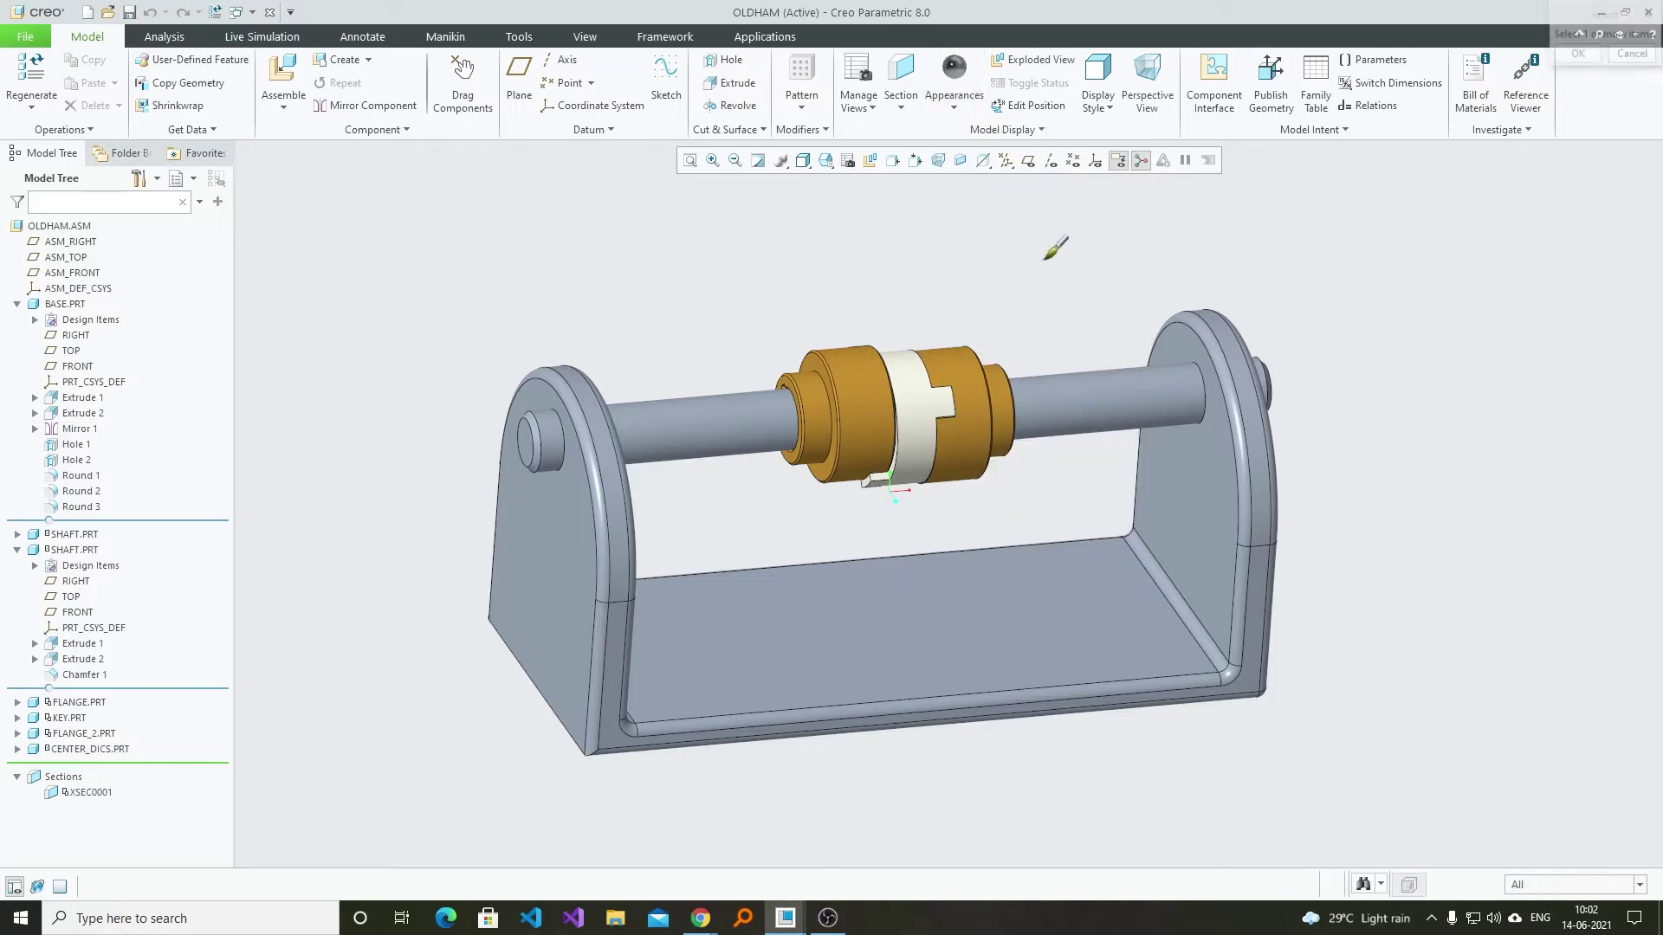
{"action": "left_click", "coordinate": [1120, 402]}
{"action": "left_click", "coordinate": [719, 420], "text": "ctrl"}
{"action": "middle_click", "coordinate": [736, 274]}
{"action": "middle_click_drag", "start_coordinate": [1431, 339], "coordinate": [1337, 329]}
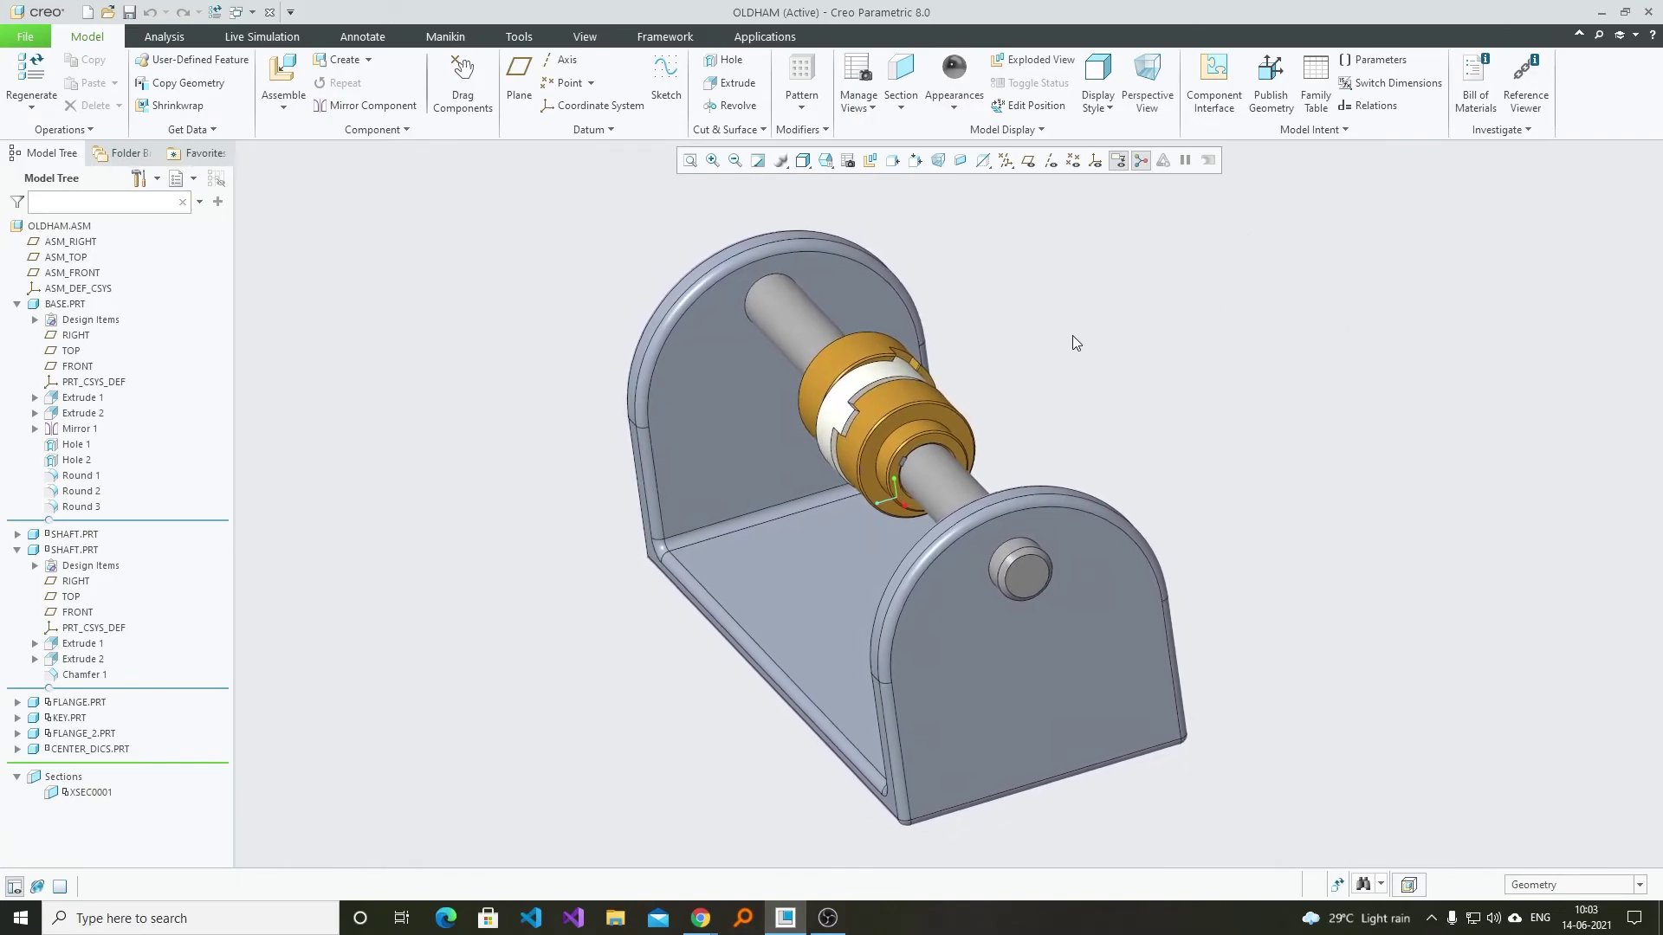
- Browse the std-metals.dmt appearances and switch the appearance library to the aluminium set in the Metals folder
{"action": "middle_click_drag", "start_coordinate": [1072, 341], "coordinate": [814, 269]}
{"action": "left_click", "coordinate": [953, 87]}
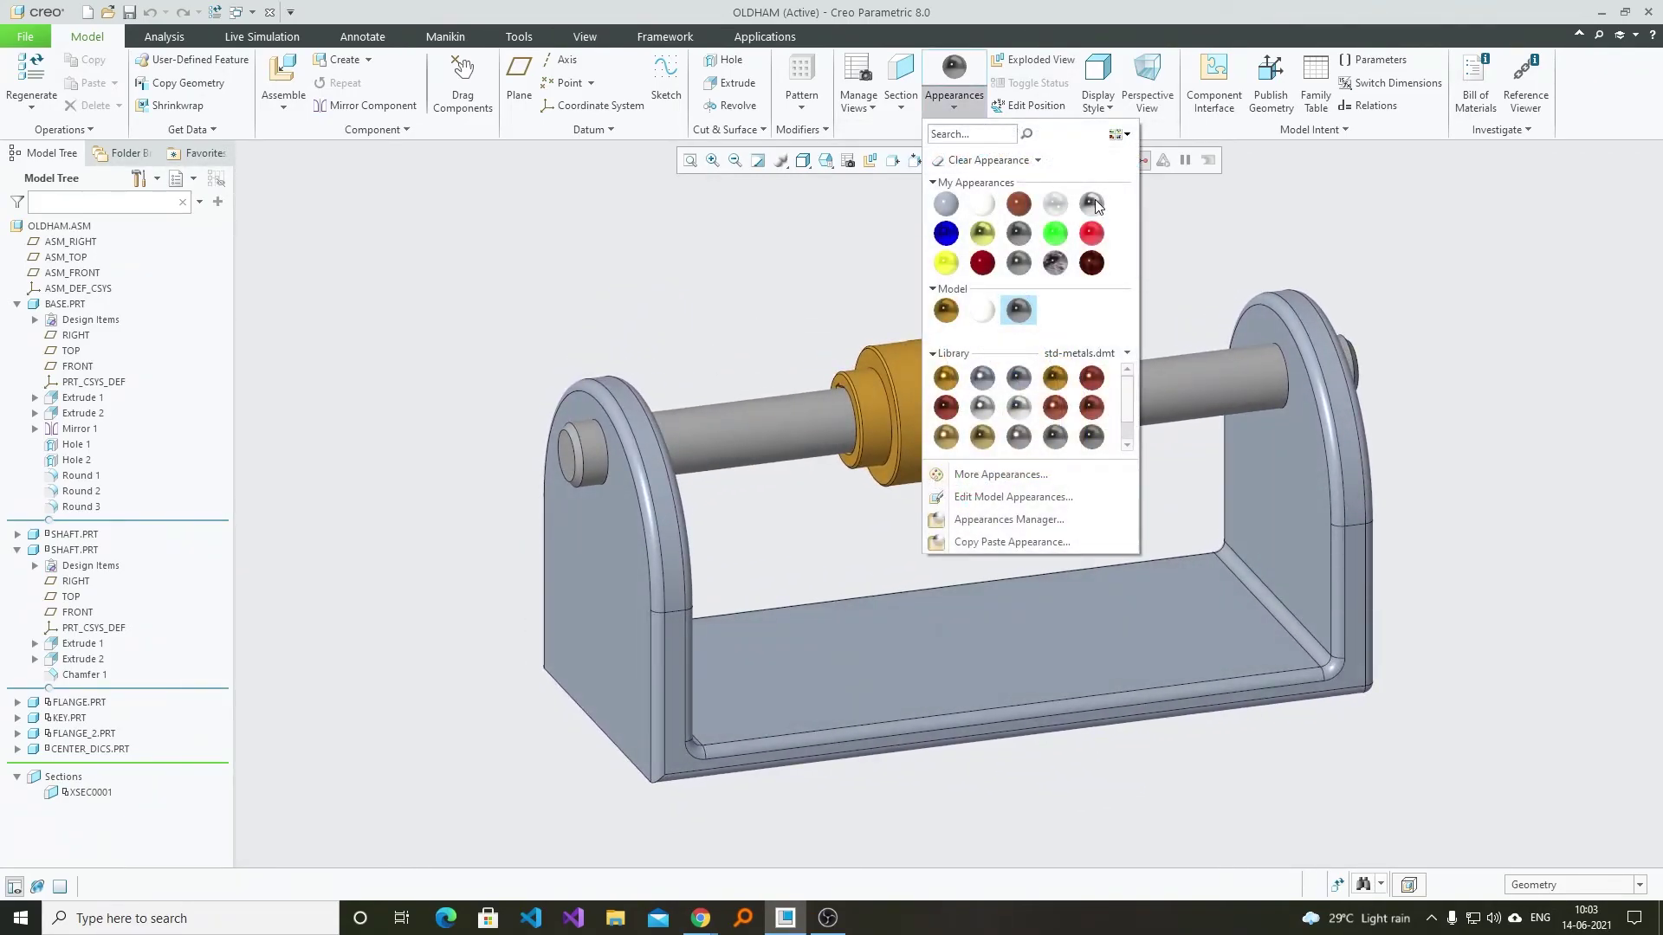
{"action": "mouse_move", "coordinate": [1094, 199]}
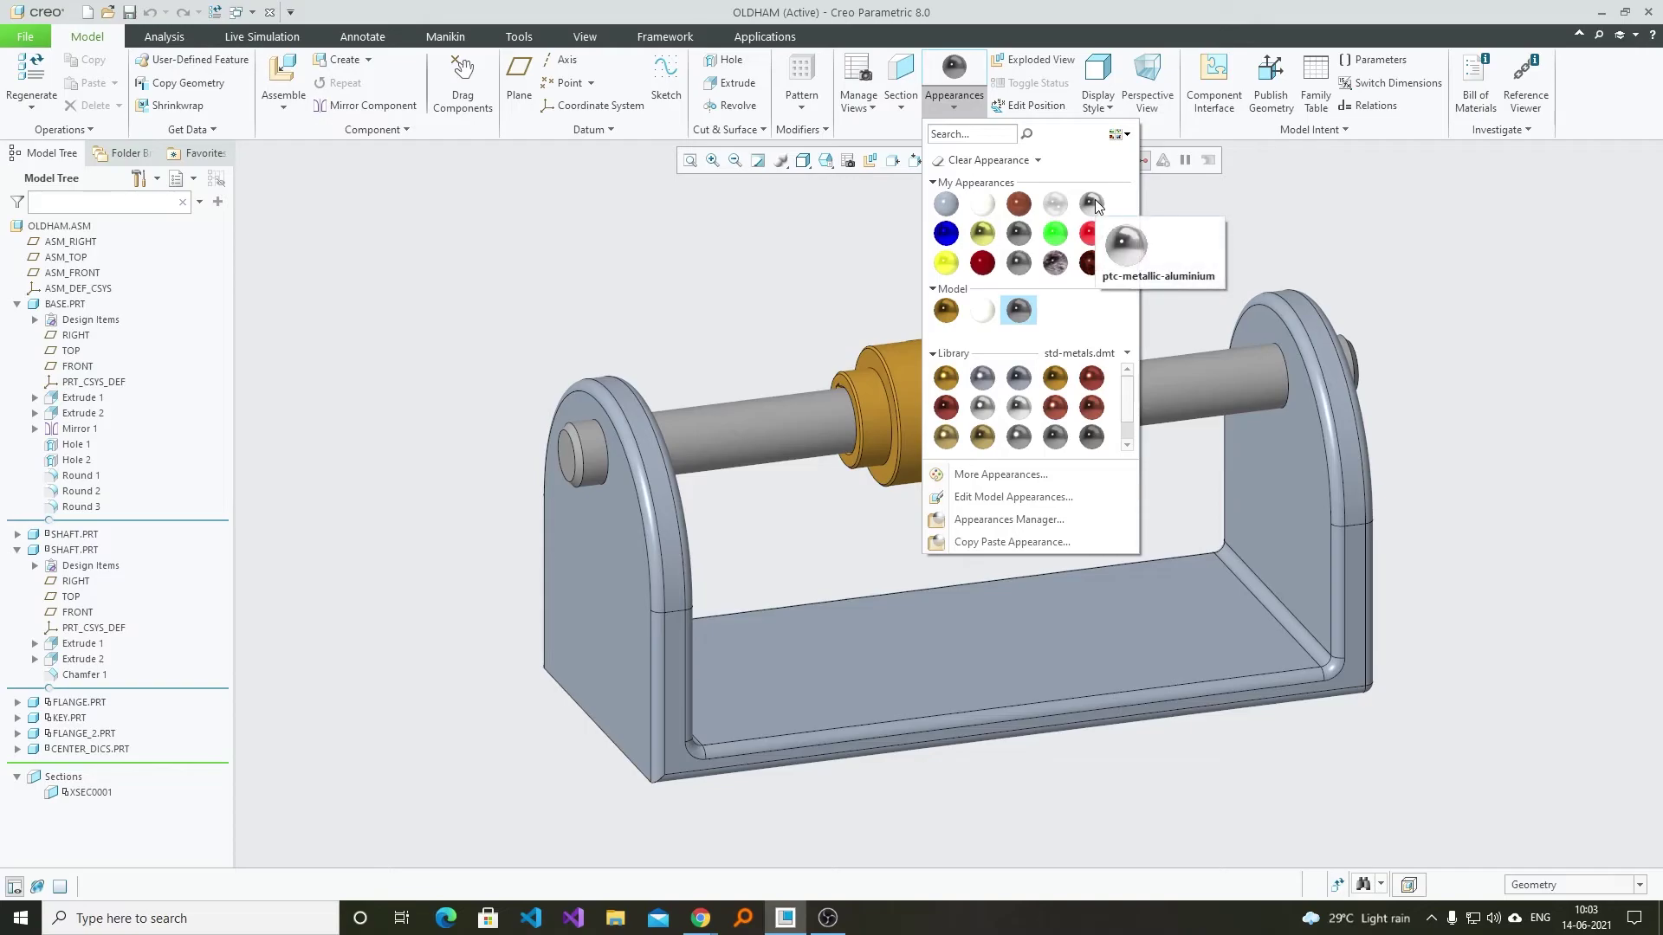
{"action": "mouse_move", "coordinate": [1060, 389]}
{"action": "mouse_move", "coordinate": [1055, 446]}
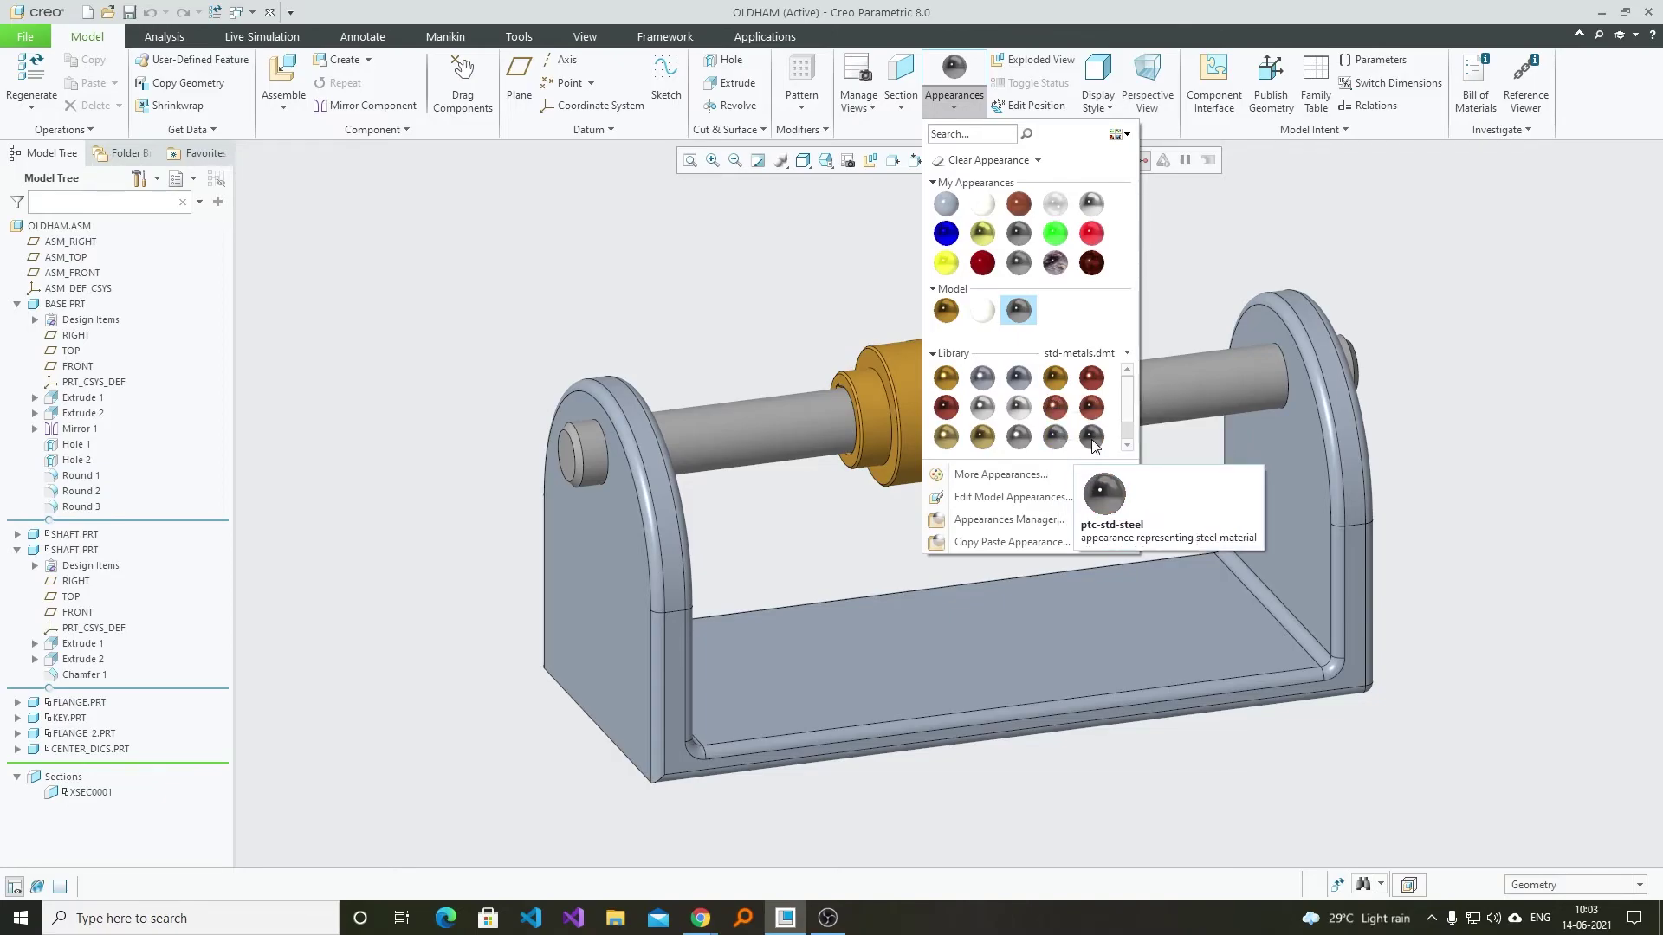
{"action": "mouse_move", "coordinate": [1032, 419]}
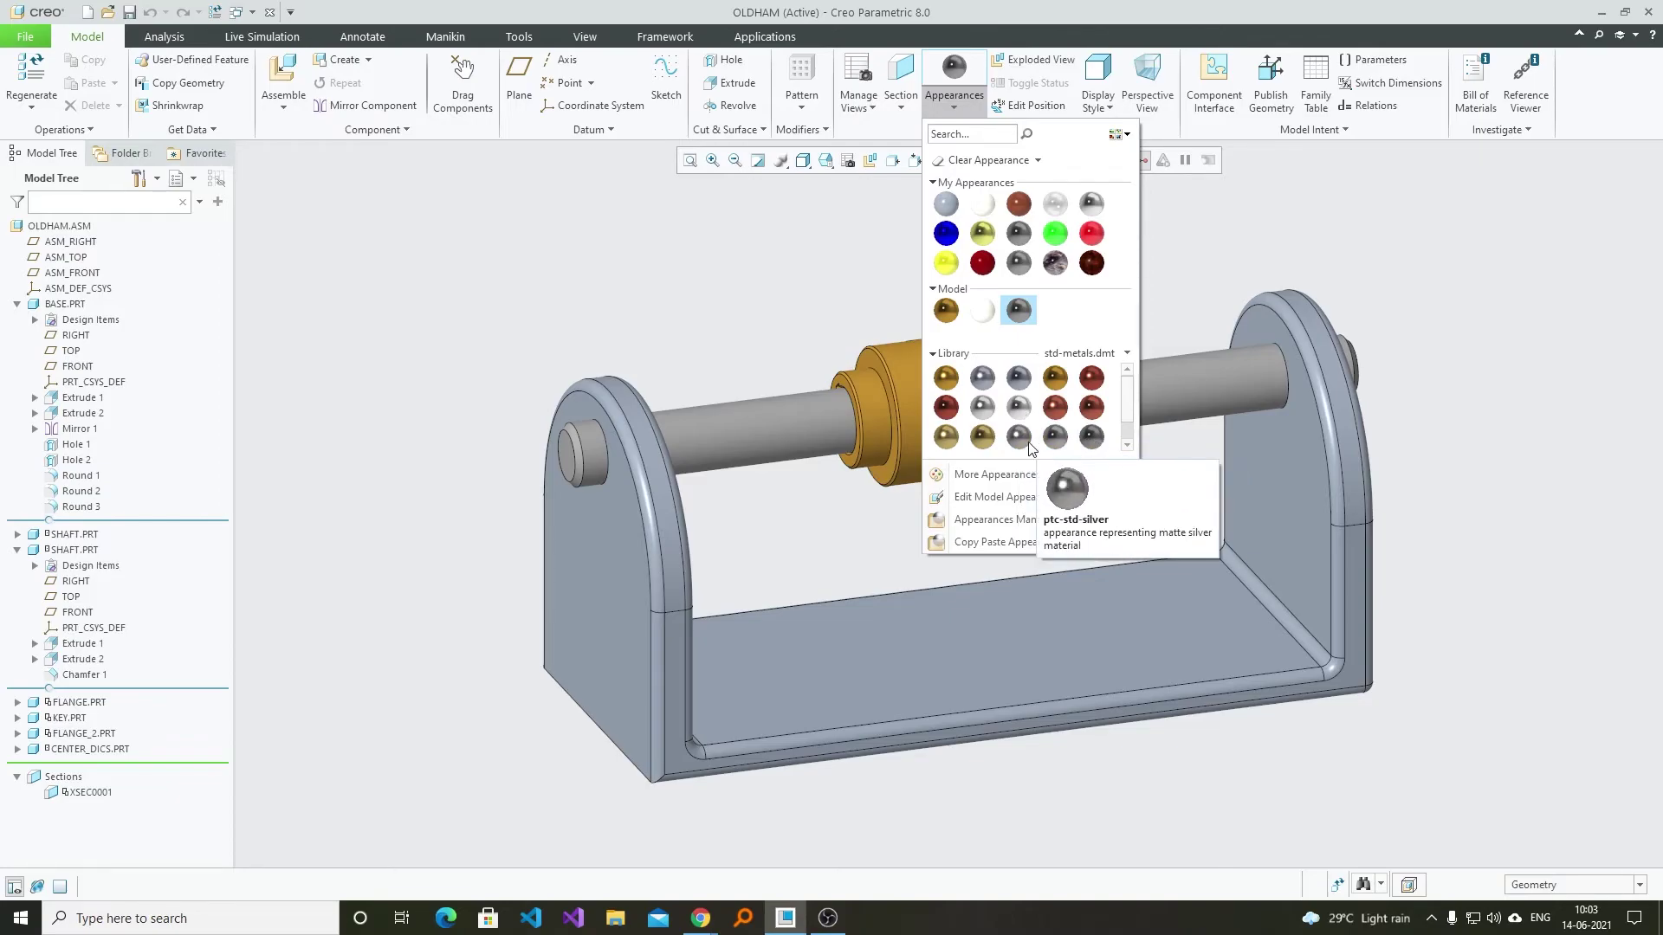
{"action": "left_click", "coordinate": [1127, 433]}
{"action": "scroll", "coordinate": [1127, 433], "scroll_direction": "up", "scroll_amount": 1}
{"action": "left_click", "coordinate": [1126, 352]}
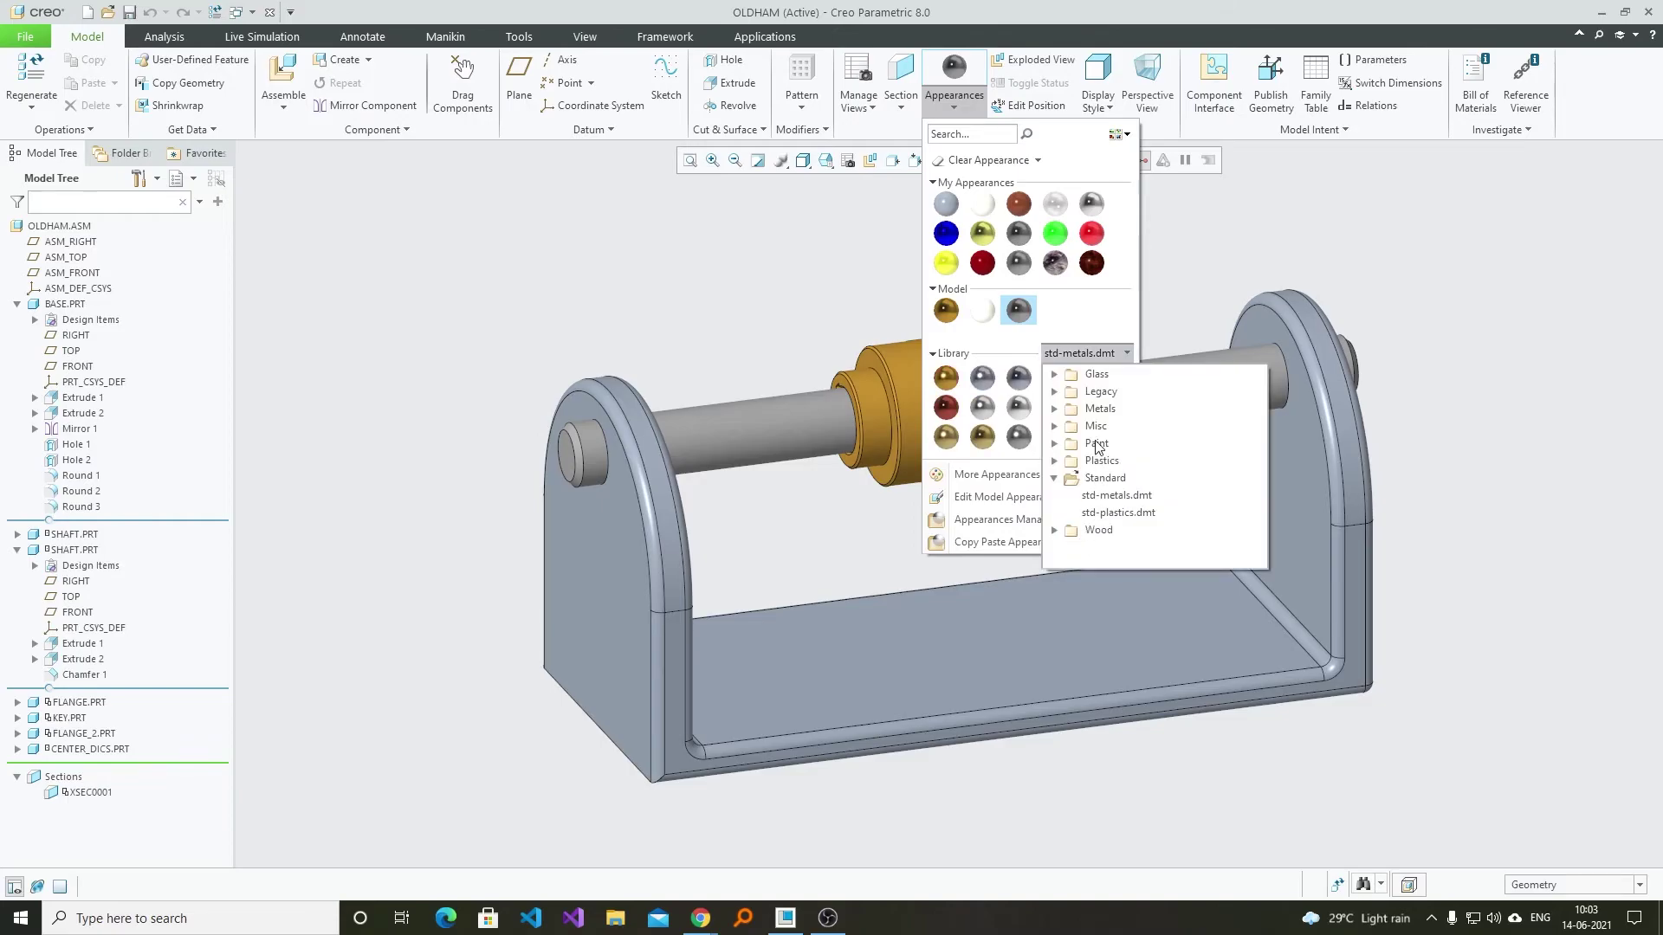
{"action": "left_click", "coordinate": [1055, 409]}
{"action": "left_click", "coordinate": [1145, 430]}
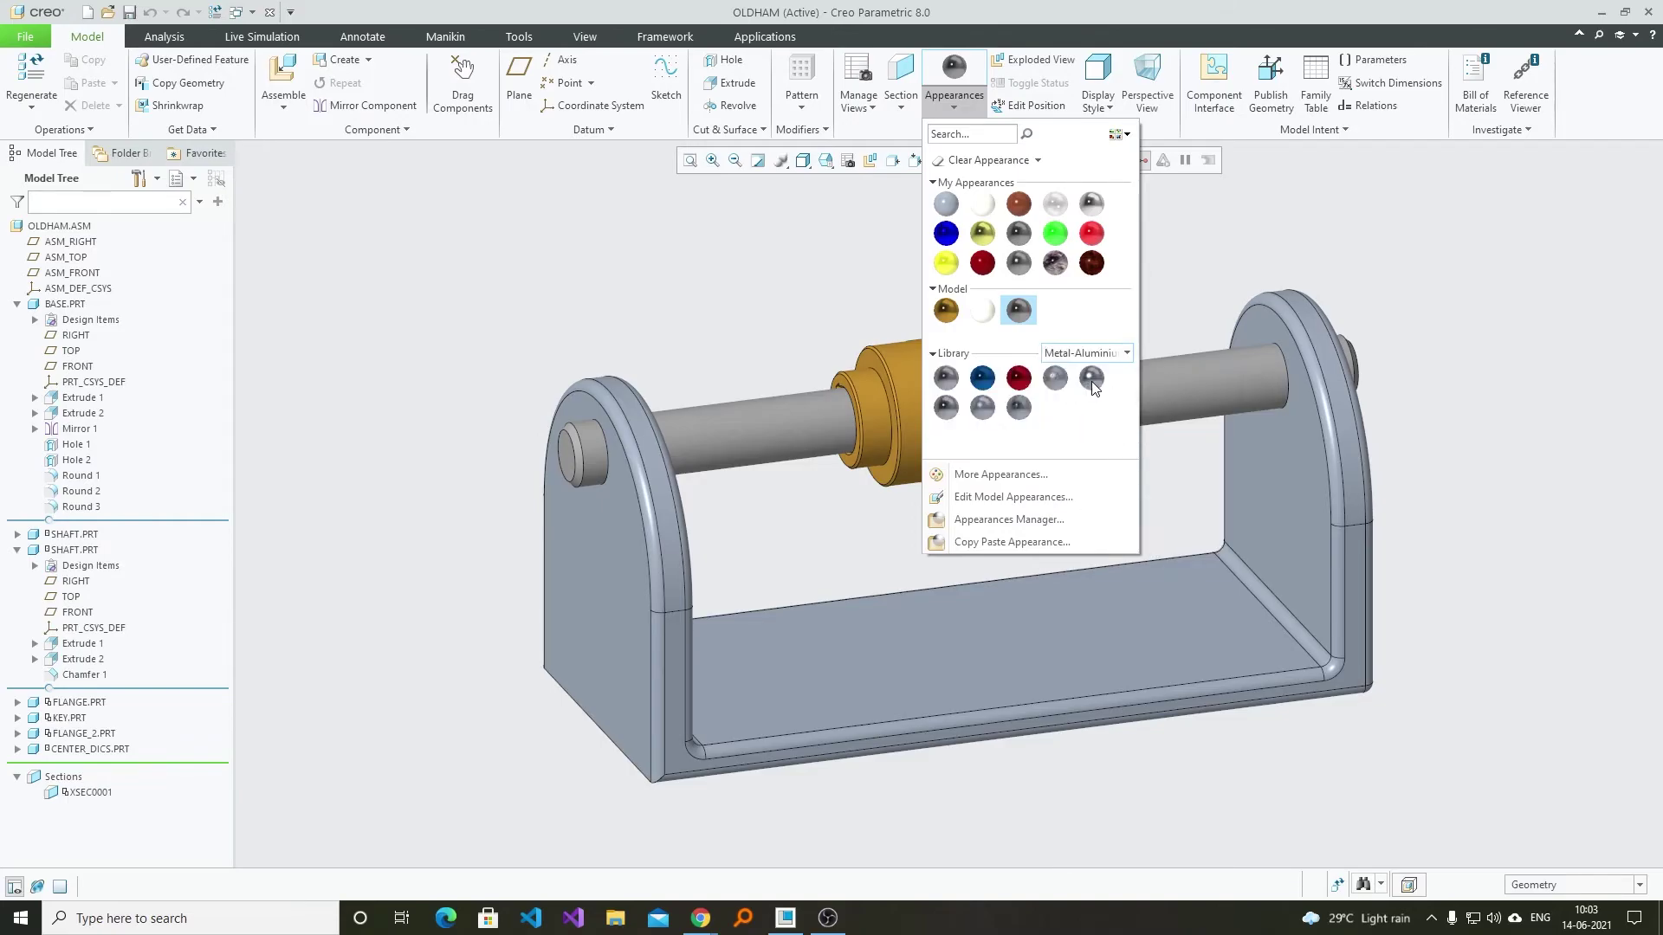
- Apply an aluminium appearance from the loaded metal library to the base
{"action": "mouse_move", "coordinate": [1093, 386]}
{"action": "left_click", "coordinate": [1092, 387]}
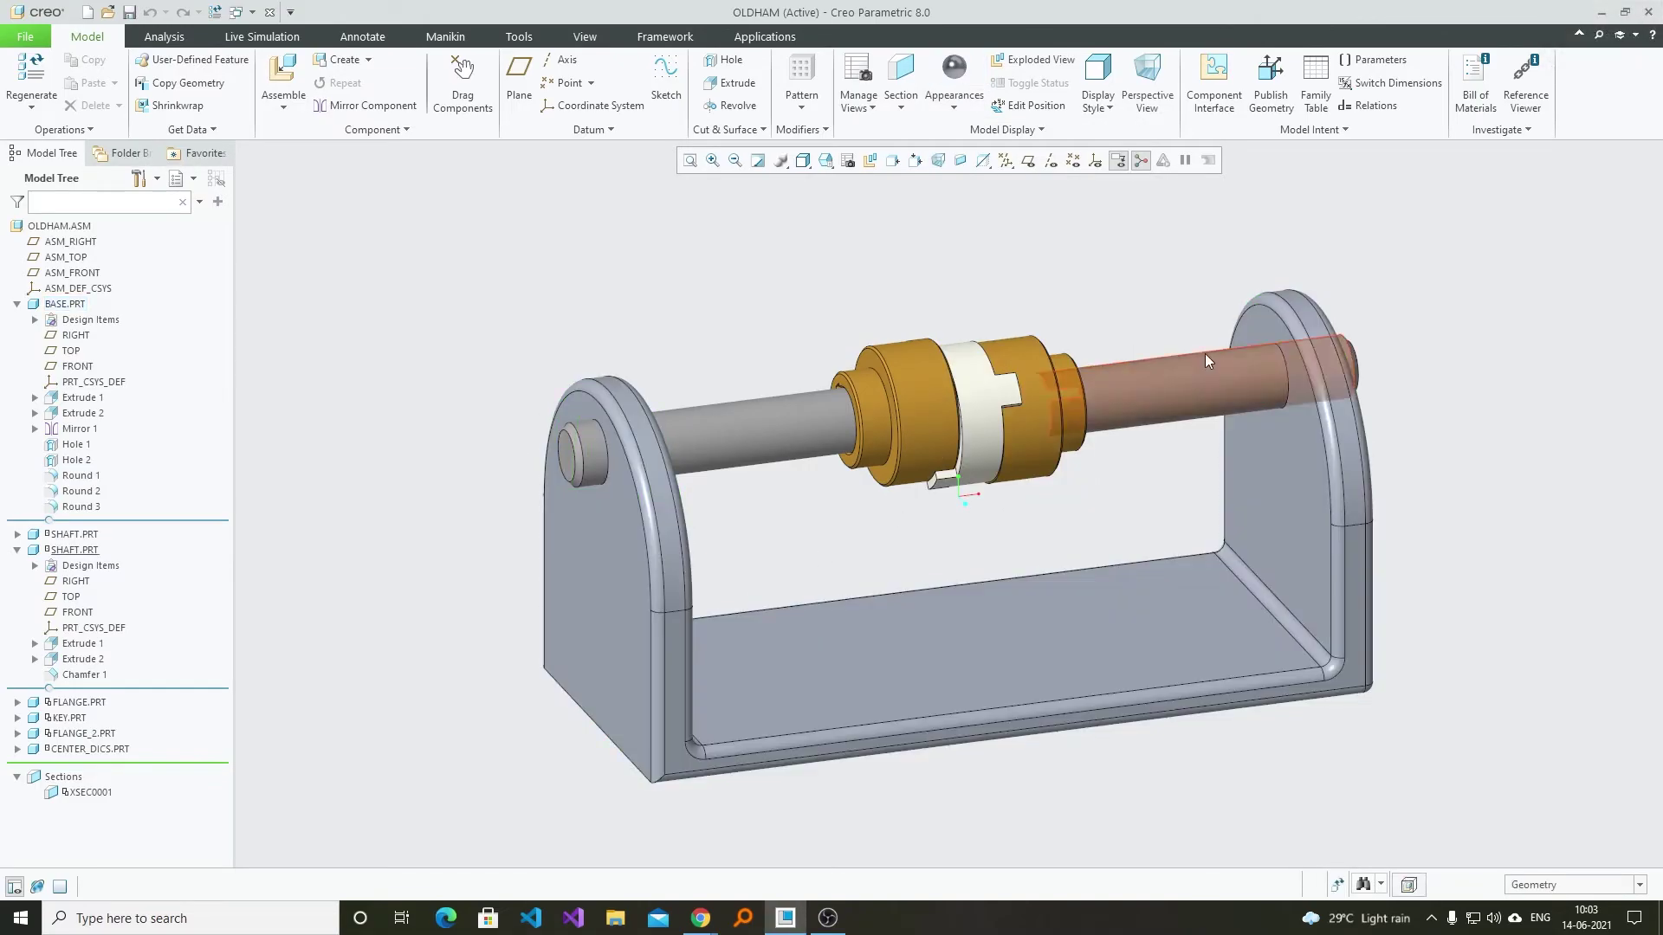
{"action": "middle_click_drag", "start_coordinate": [1351, 301], "coordinate": [1208, 324]}
{"action": "left_click", "coordinate": [965, 67]}
{"action": "left_click", "coordinate": [1317, 589]}
{"action": "middle_click", "coordinate": [1447, 435]}
{"action": "scroll", "coordinate": [1431, 459], "scroll_direction": "up", "scroll_amount": 3}
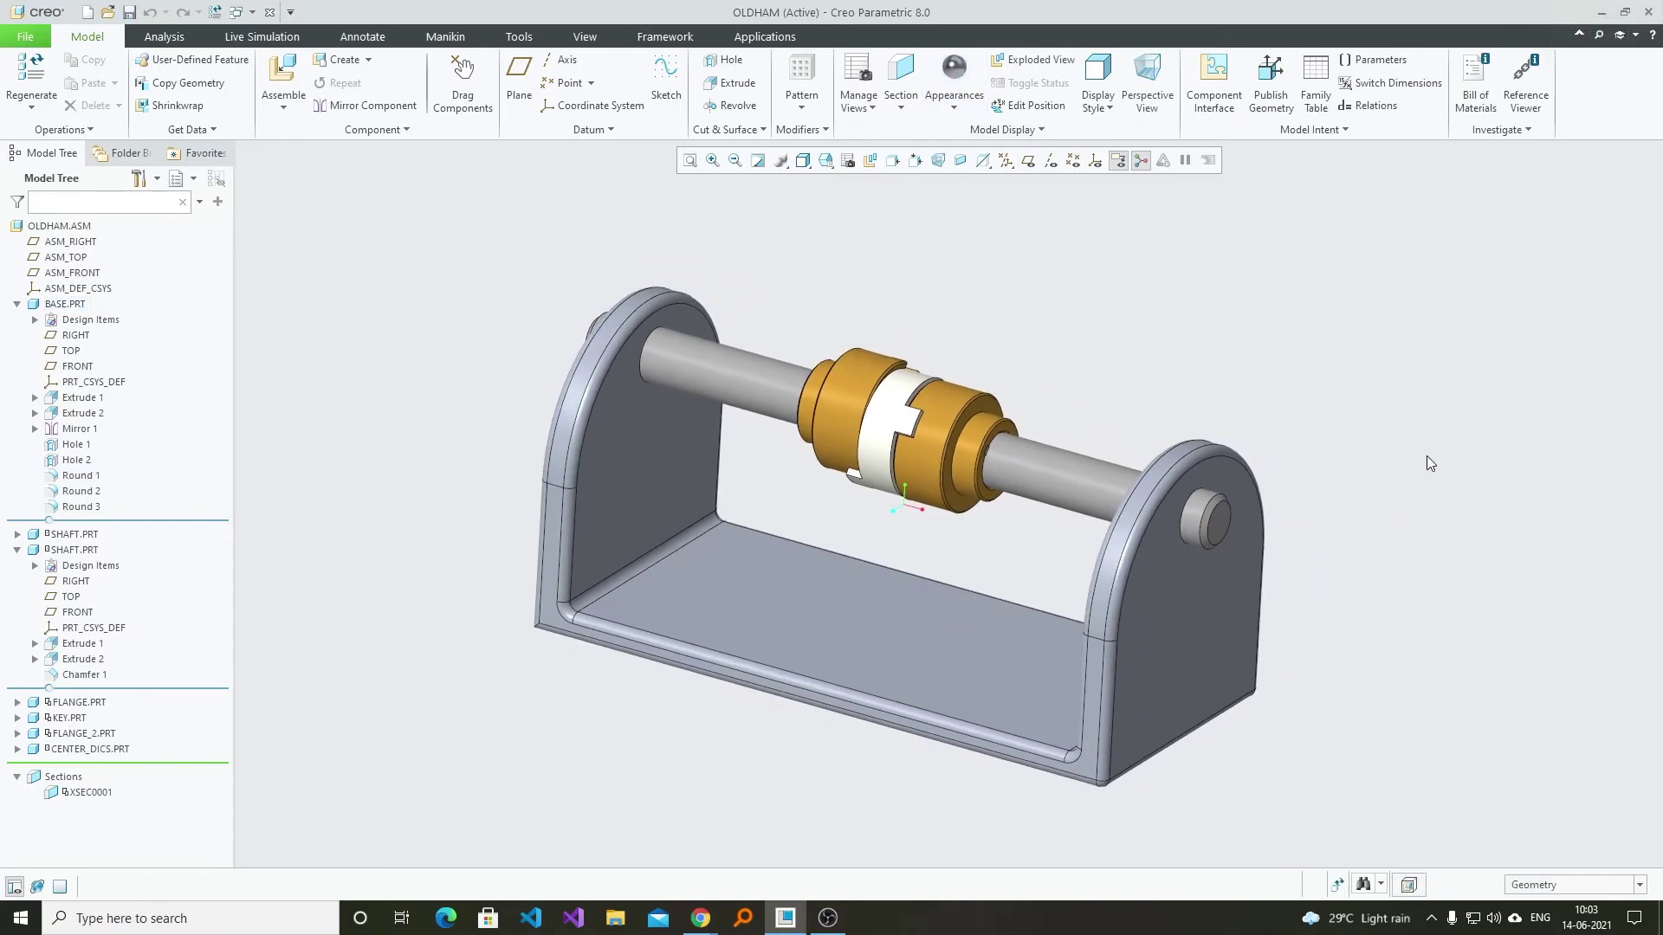
- Try the perspective view on the assembly in its standard orientation
{"action": "key", "text": "ctrl+d"}
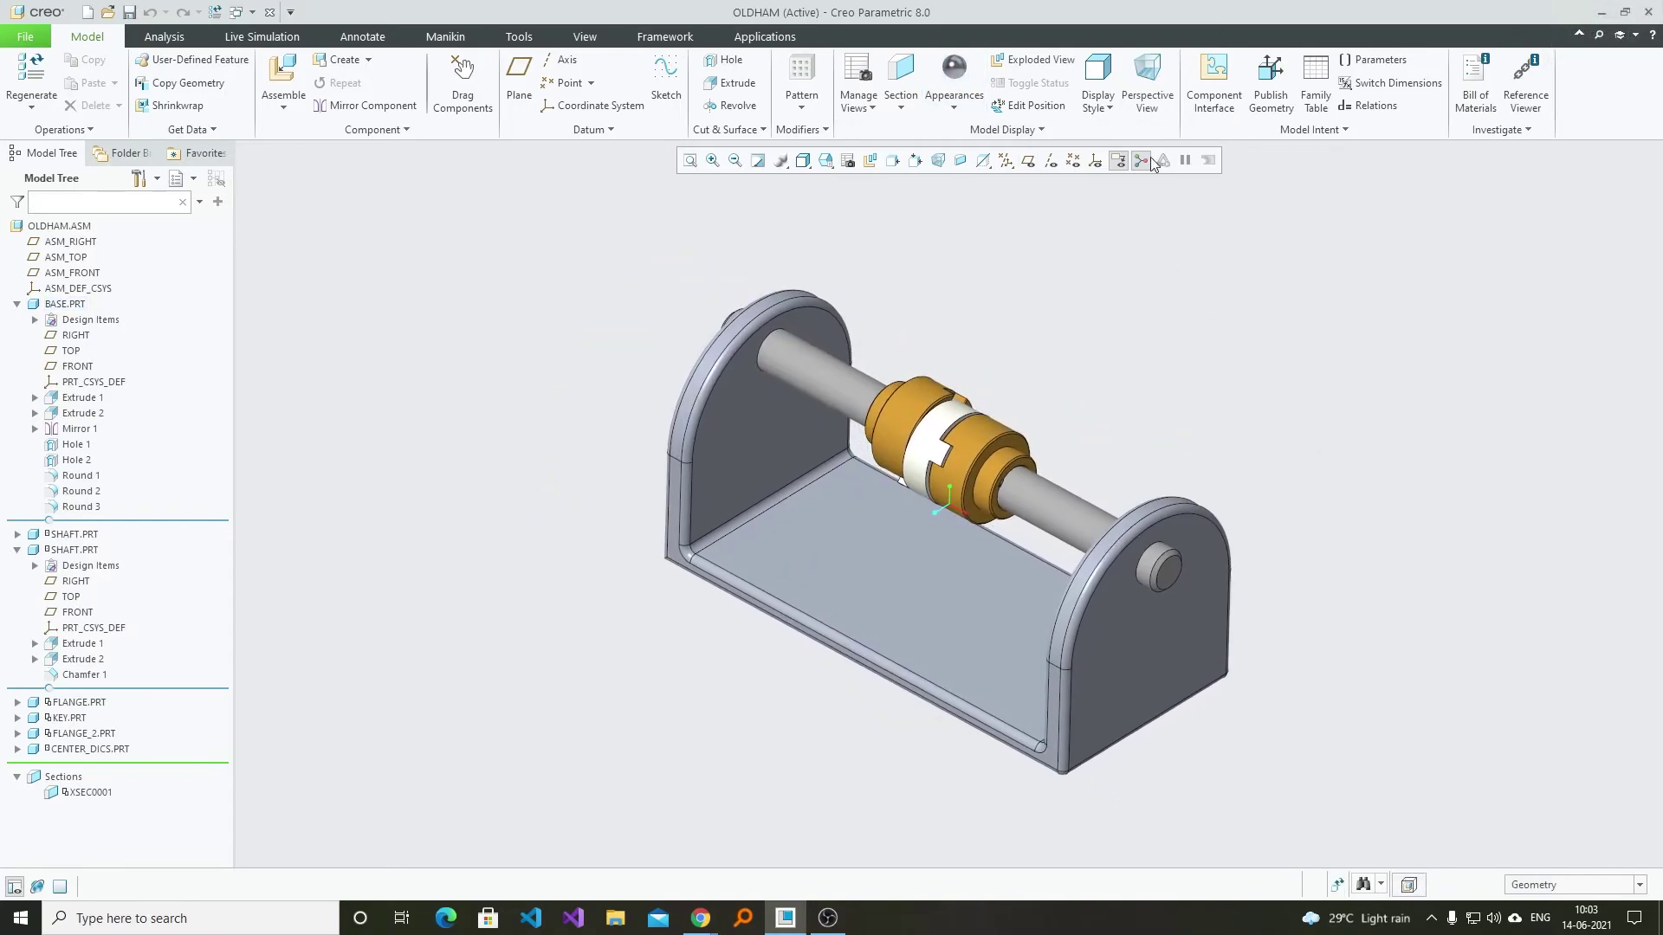
{"action": "left_click", "coordinate": [1147, 87]}
{"action": "scroll", "coordinate": [1219, 356], "scroll_direction": "up", "scroll_amount": 5}
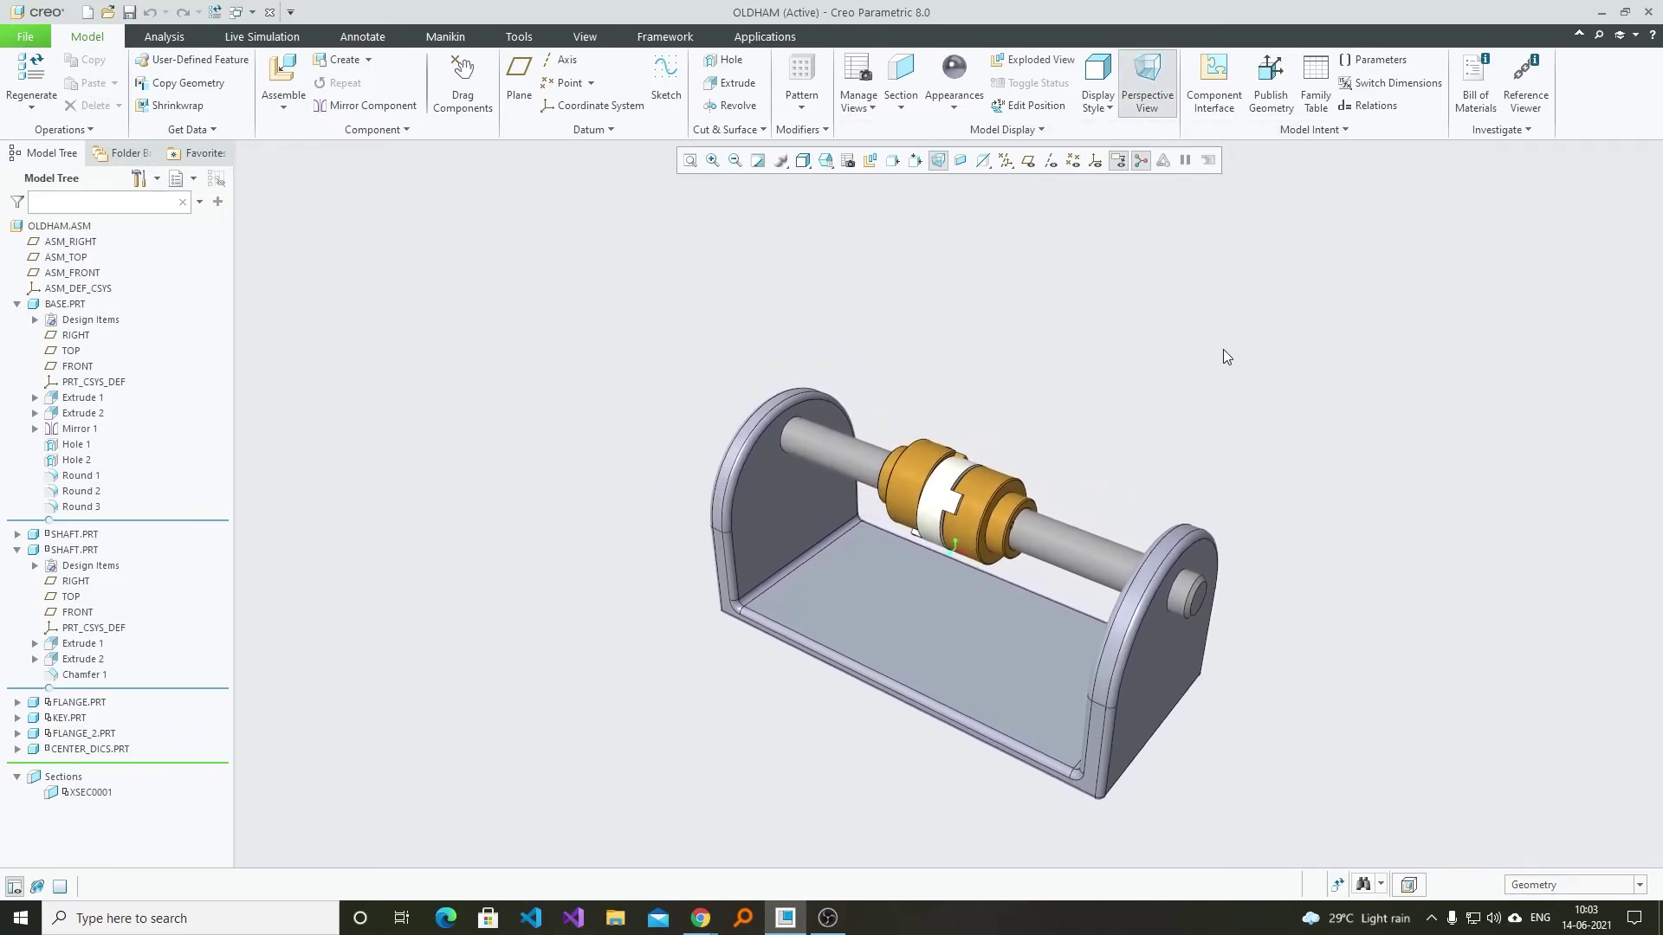
{"action": "scroll", "coordinate": [1230, 353], "scroll_direction": "up", "scroll_amount": 1}
{"action": "left_click", "coordinate": [1147, 94]}
{"action": "scroll", "coordinate": [1336, 365], "scroll_direction": "up", "scroll_amount": 6}
{"action": "scroll", "coordinate": [1336, 415], "scroll_direction": "down", "scroll_amount": 1}
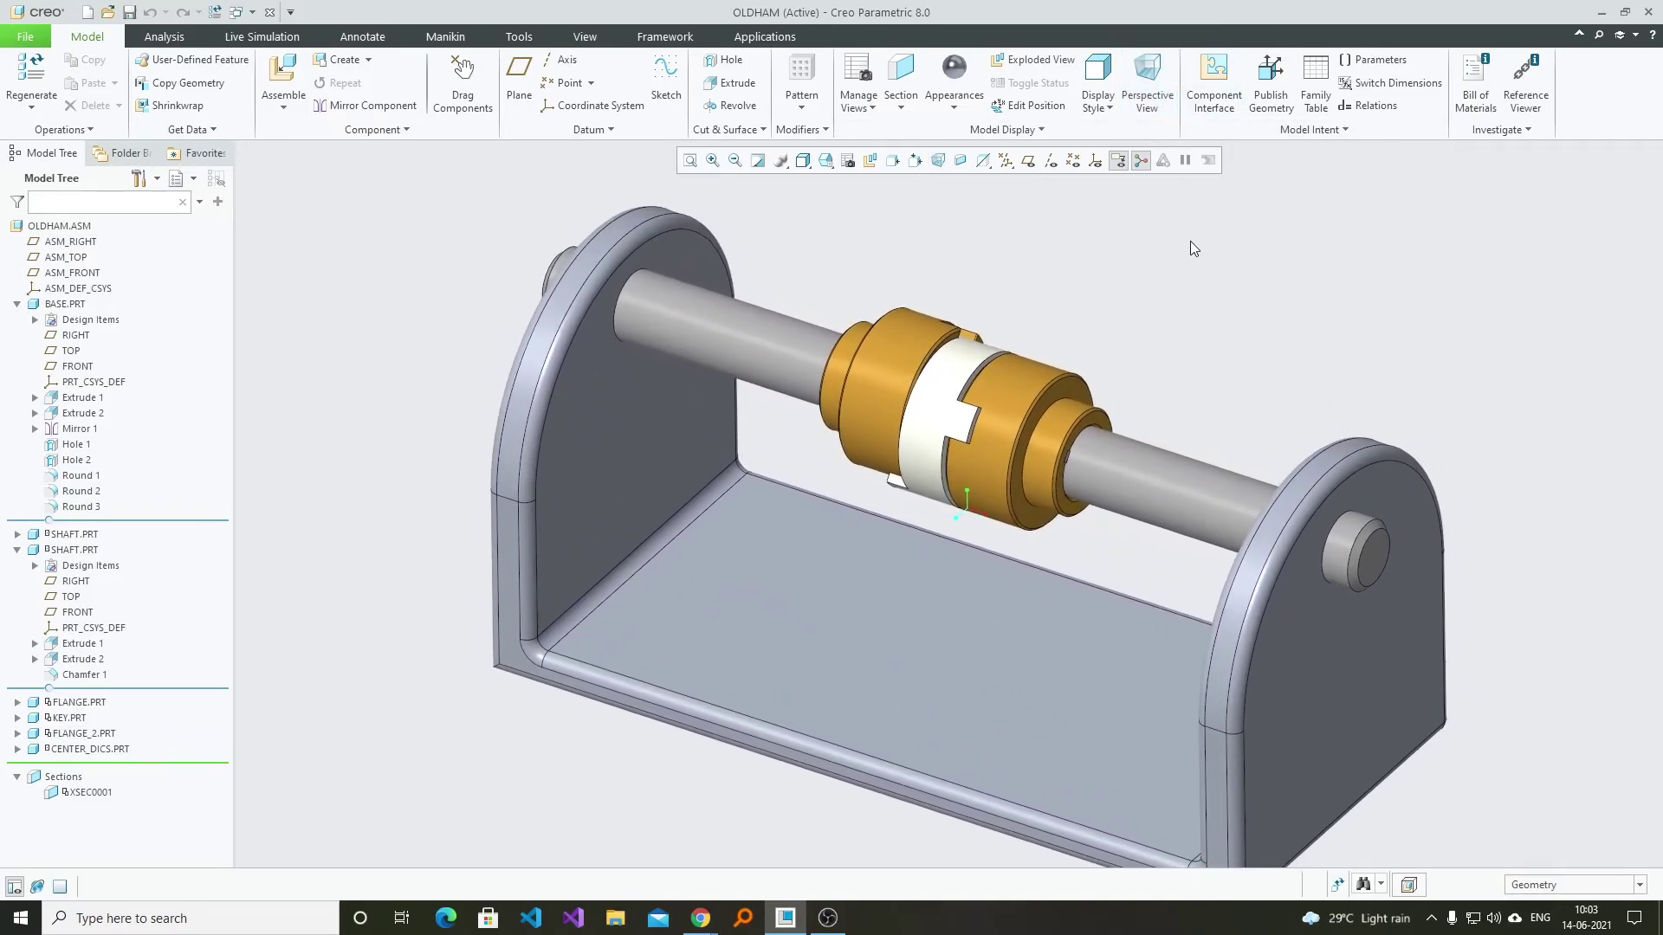
- Start real-time rendering of the assembly in Render Studio and change the background type in the Scene Editor
{"action": "left_click", "coordinate": [765, 37]}
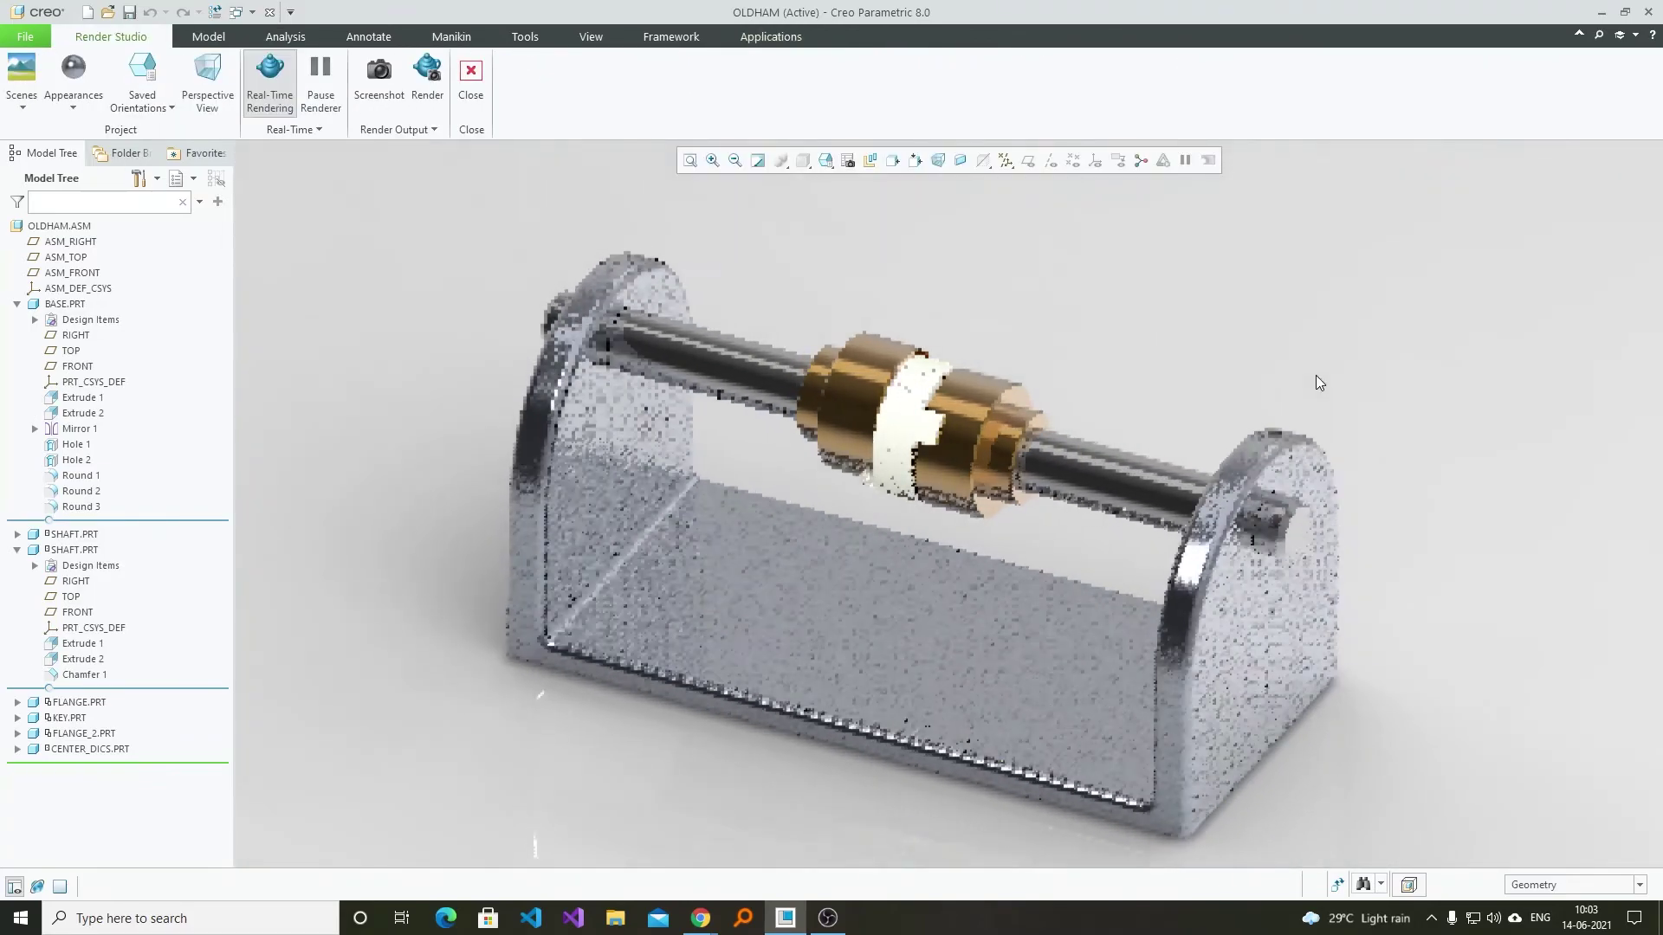
{"action": "left_click", "coordinate": [21, 82]}
{"action": "left_click", "coordinate": [39, 355]}
{"action": "left_click", "coordinate": [207, 208]}
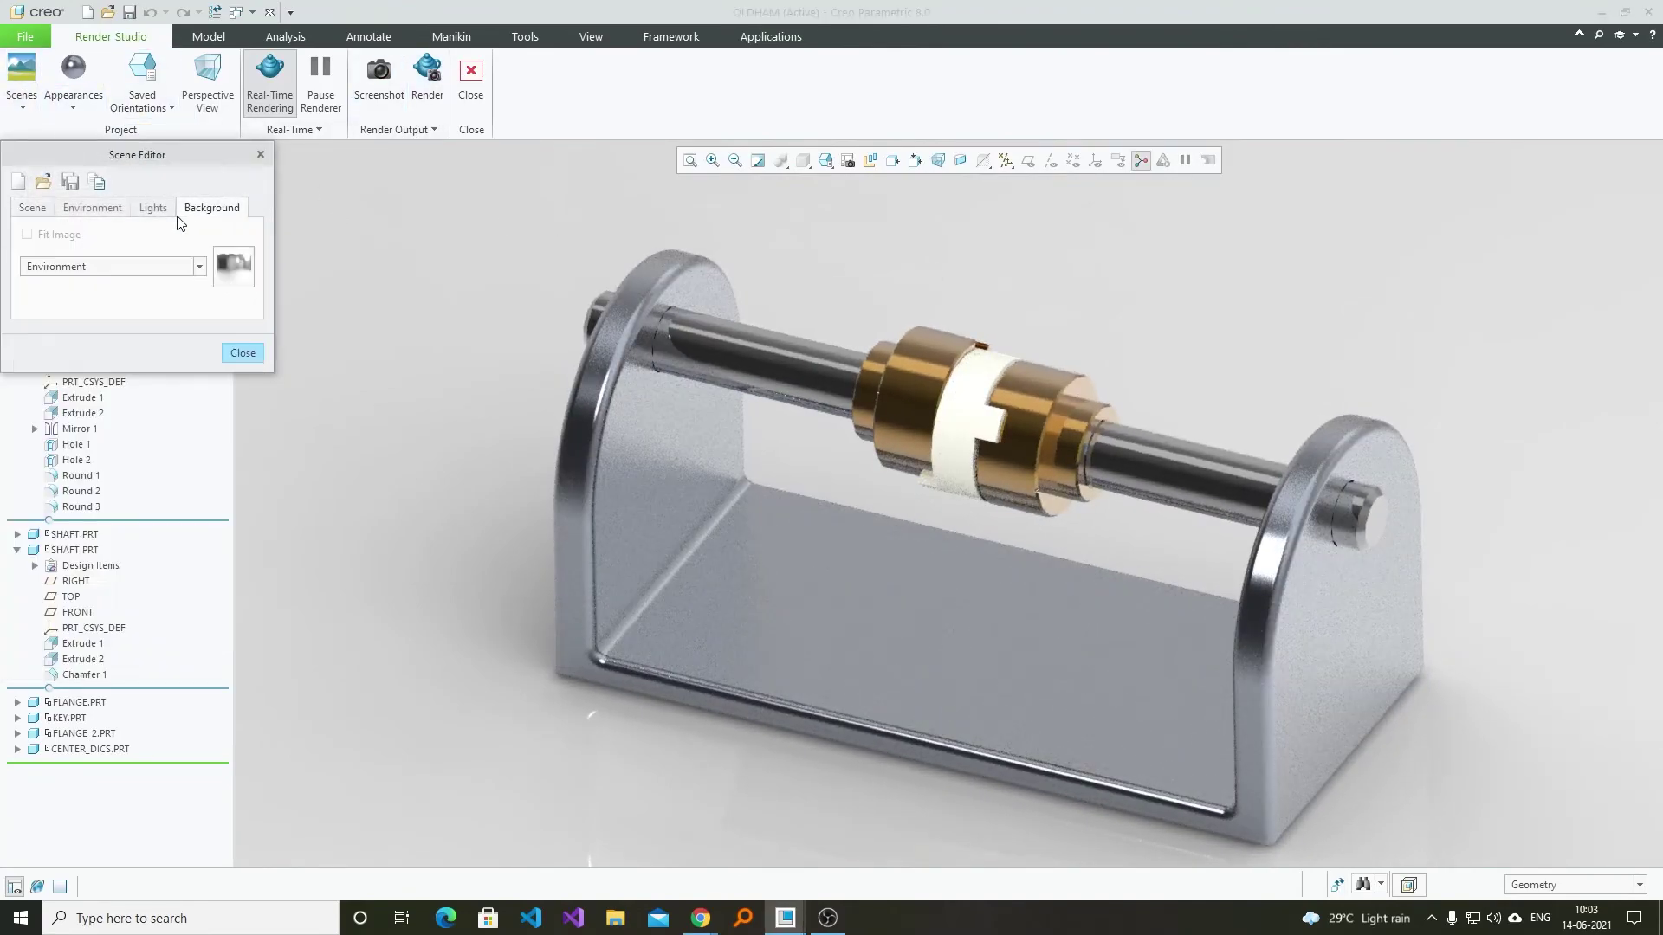
{"action": "left_click", "coordinate": [167, 269]}
{"action": "left_click", "coordinate": [118, 291]}
{"action": "left_click", "coordinate": [244, 355]}
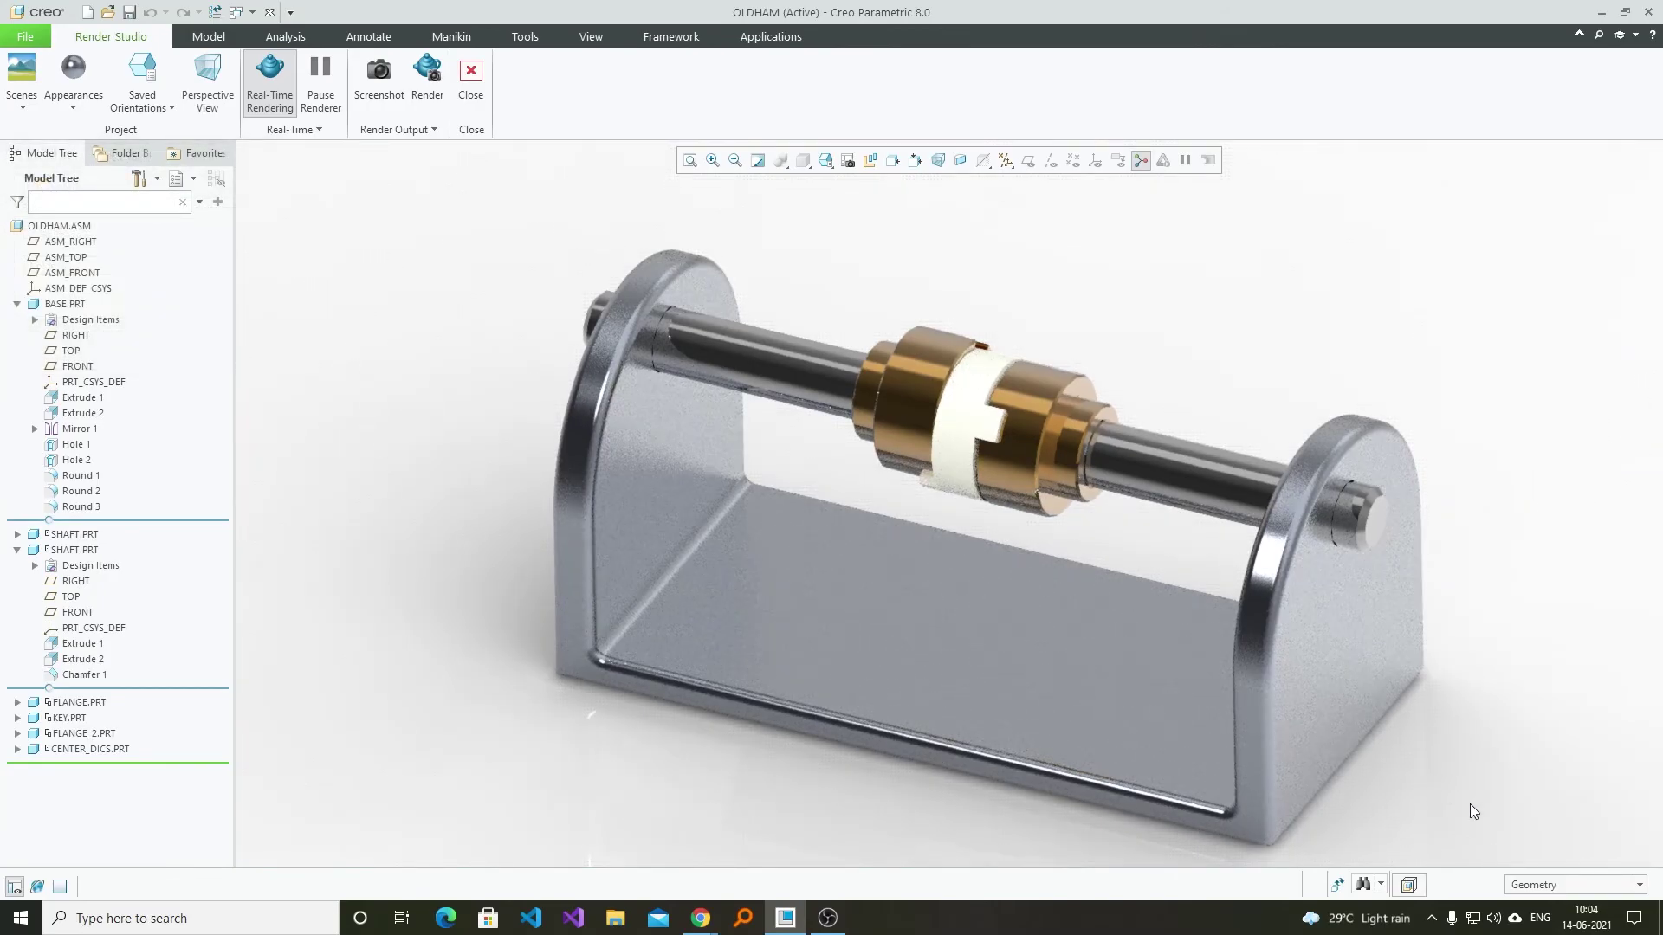
- Examine the rendered coupling assembly up close and leave Render Studio
{"action": "scroll", "coordinate": [1468, 811], "scroll_direction": "down", "scroll_amount": 2}
{"action": "scroll", "coordinate": [1469, 804], "scroll_direction": "up", "scroll_amount": 1}
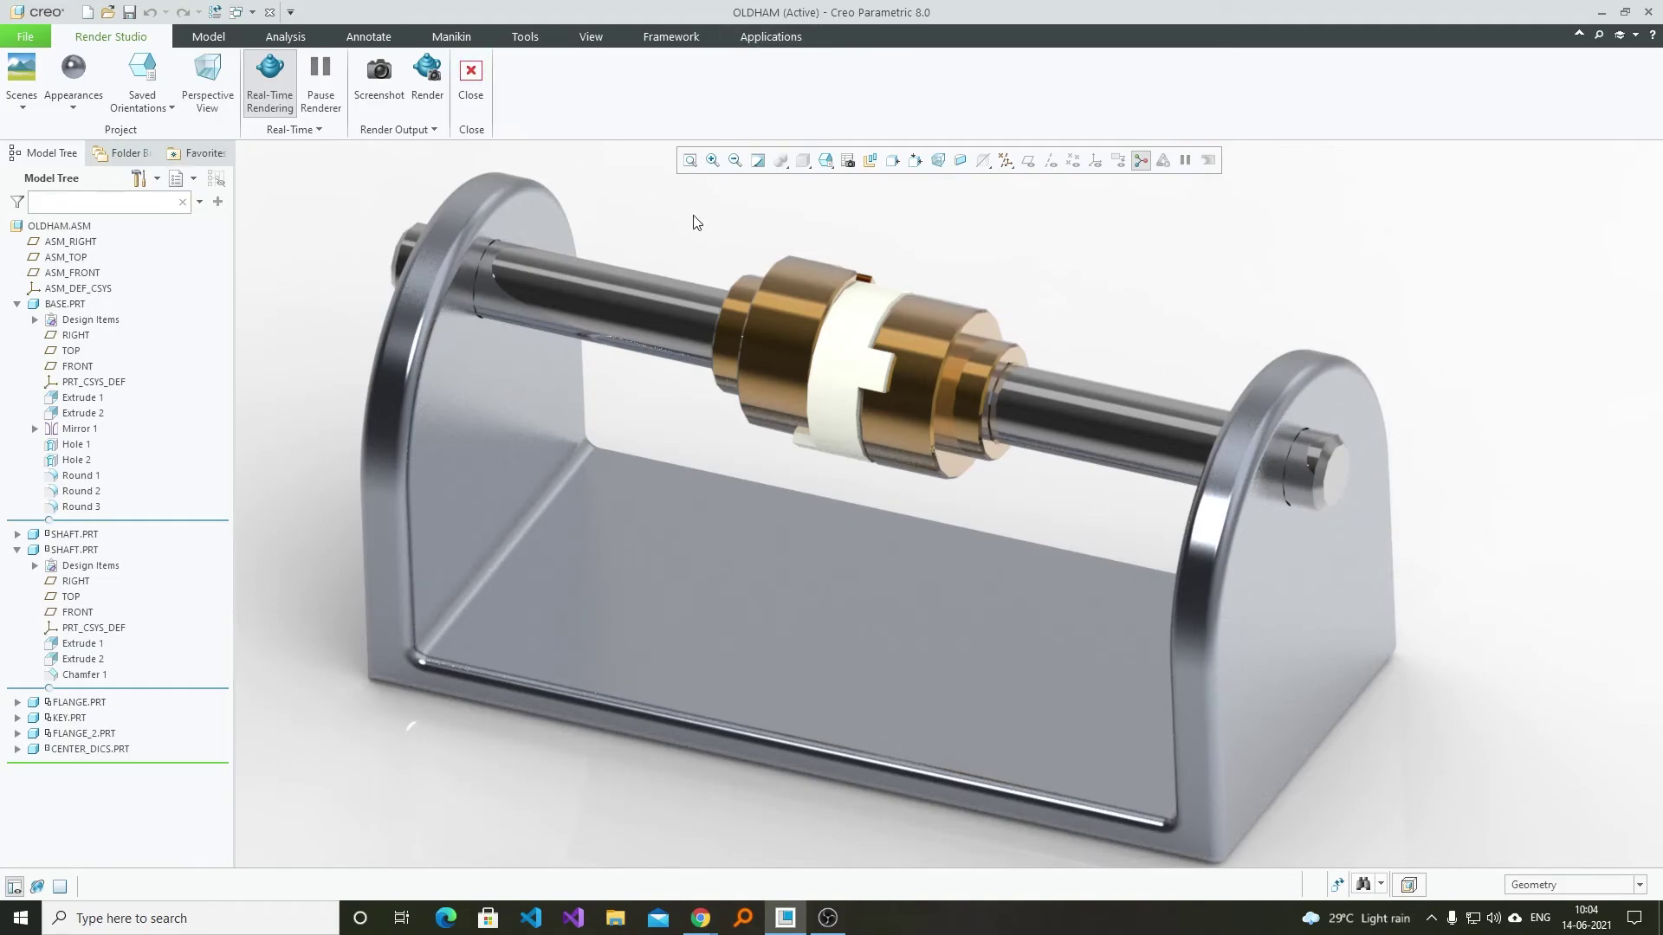
{"action": "left_click", "coordinate": [473, 91]}
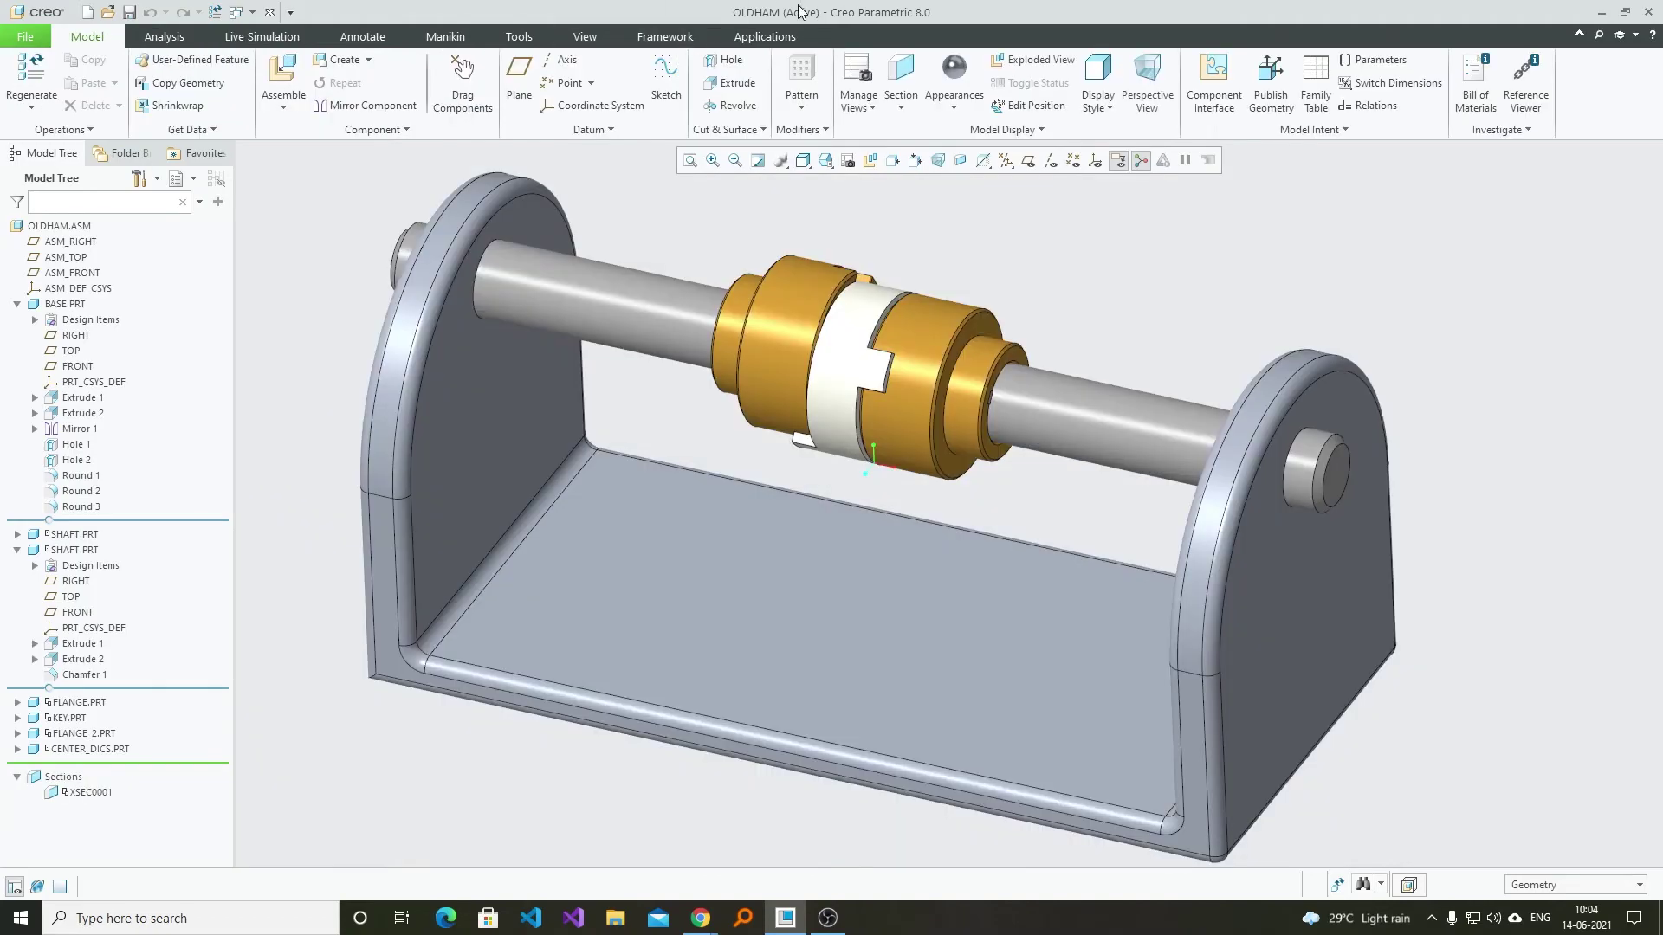
- Enter the Mechanism application and start a servo motor on the rotation axis of the shaft beside the second flange
{"action": "left_click", "coordinate": [765, 36]}
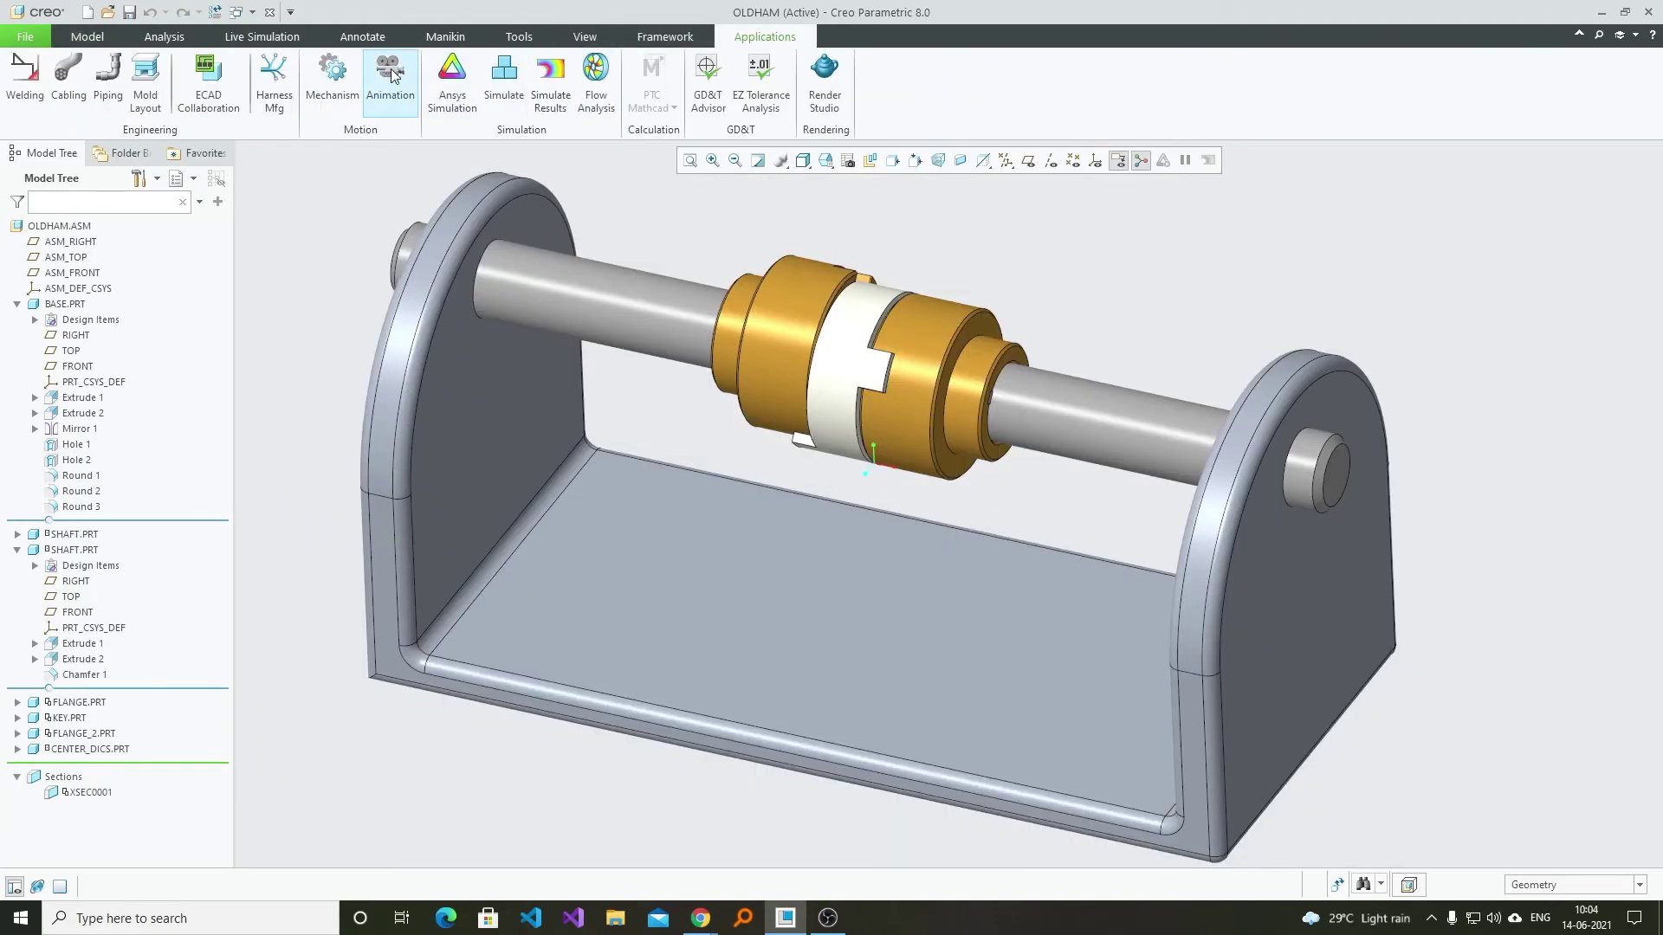
{"action": "left_click", "coordinate": [355, 73]}
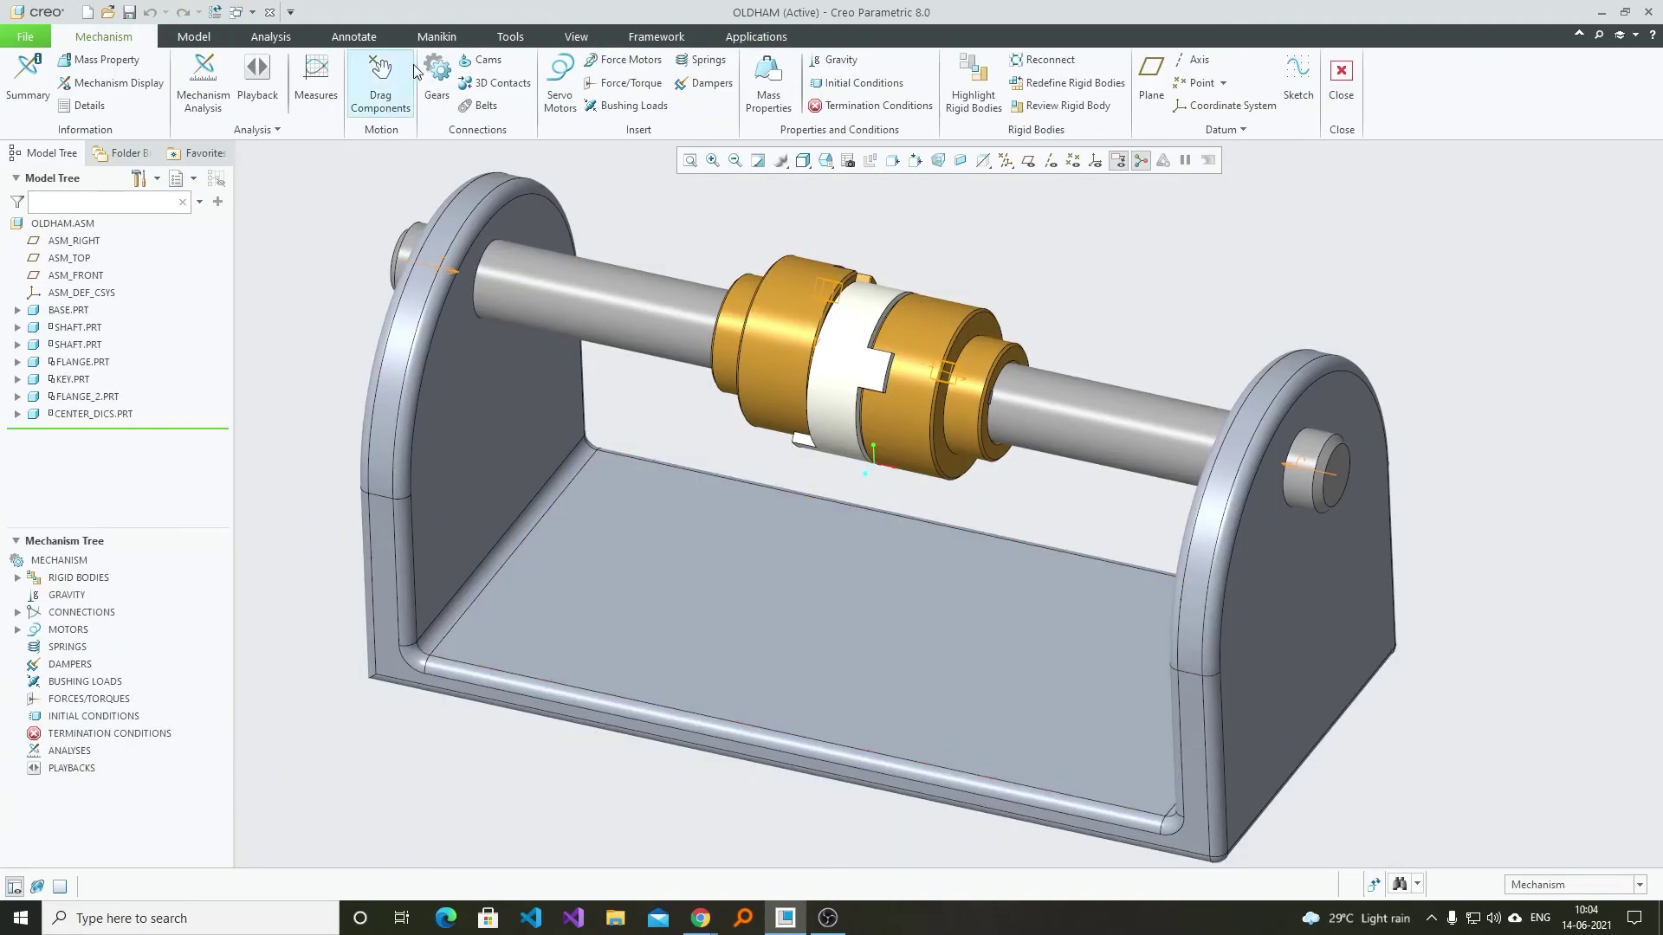
{"action": "left_click", "coordinate": [559, 85]}
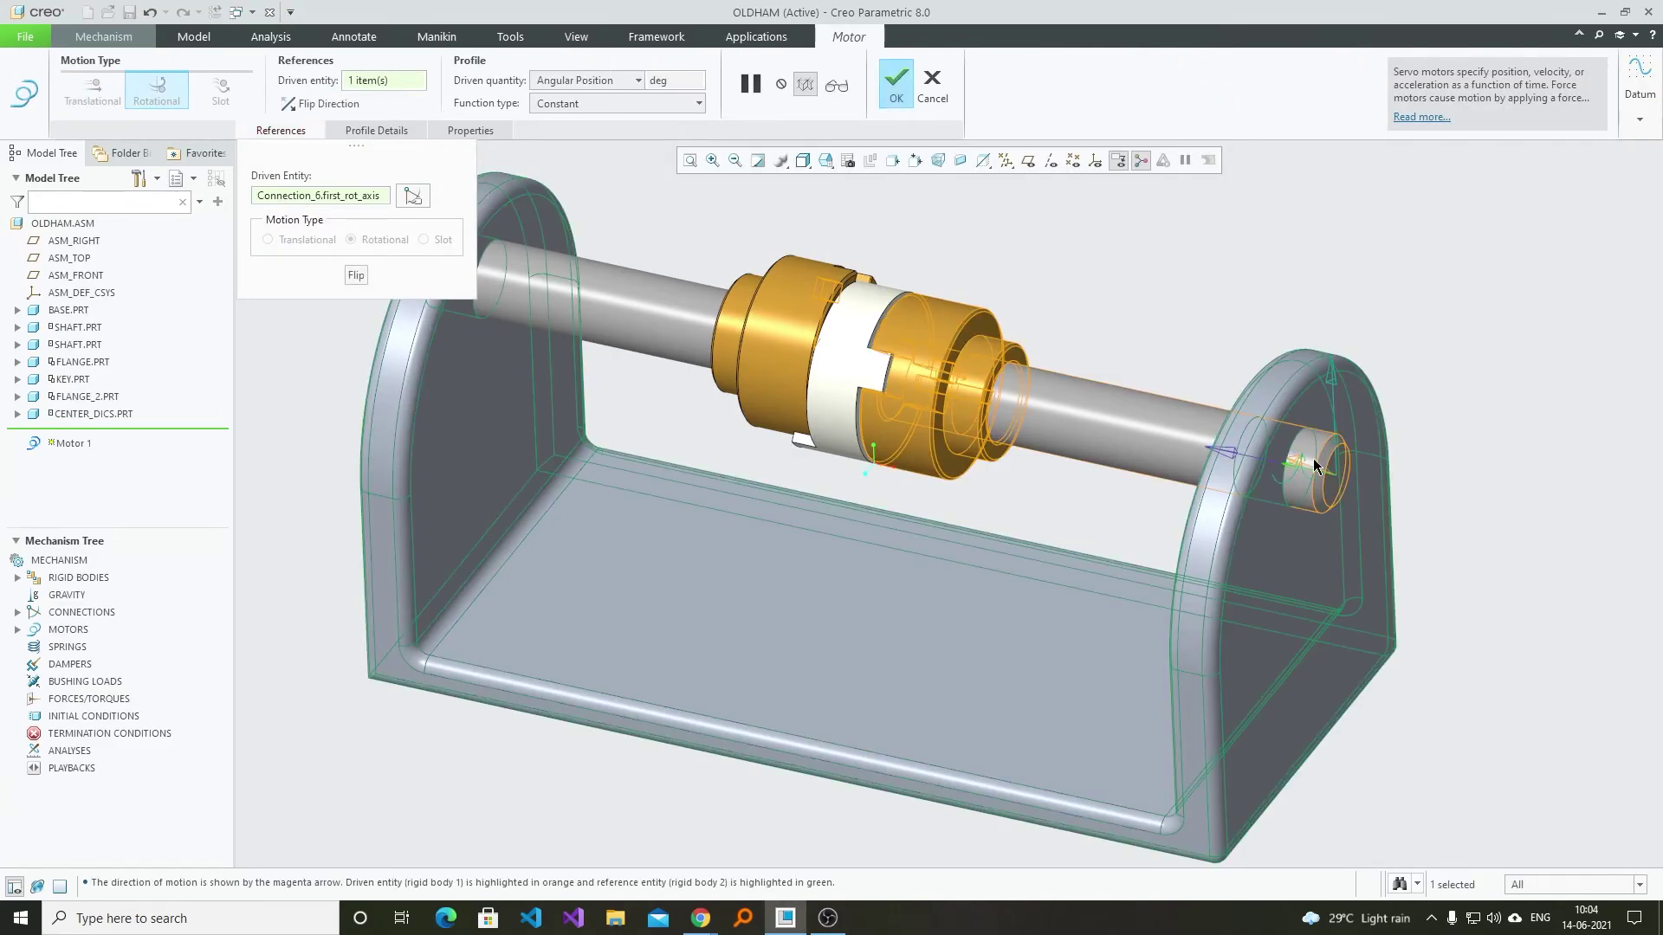
{"action": "scroll", "coordinate": [873, 502], "scroll_direction": "up", "scroll_amount": 2}
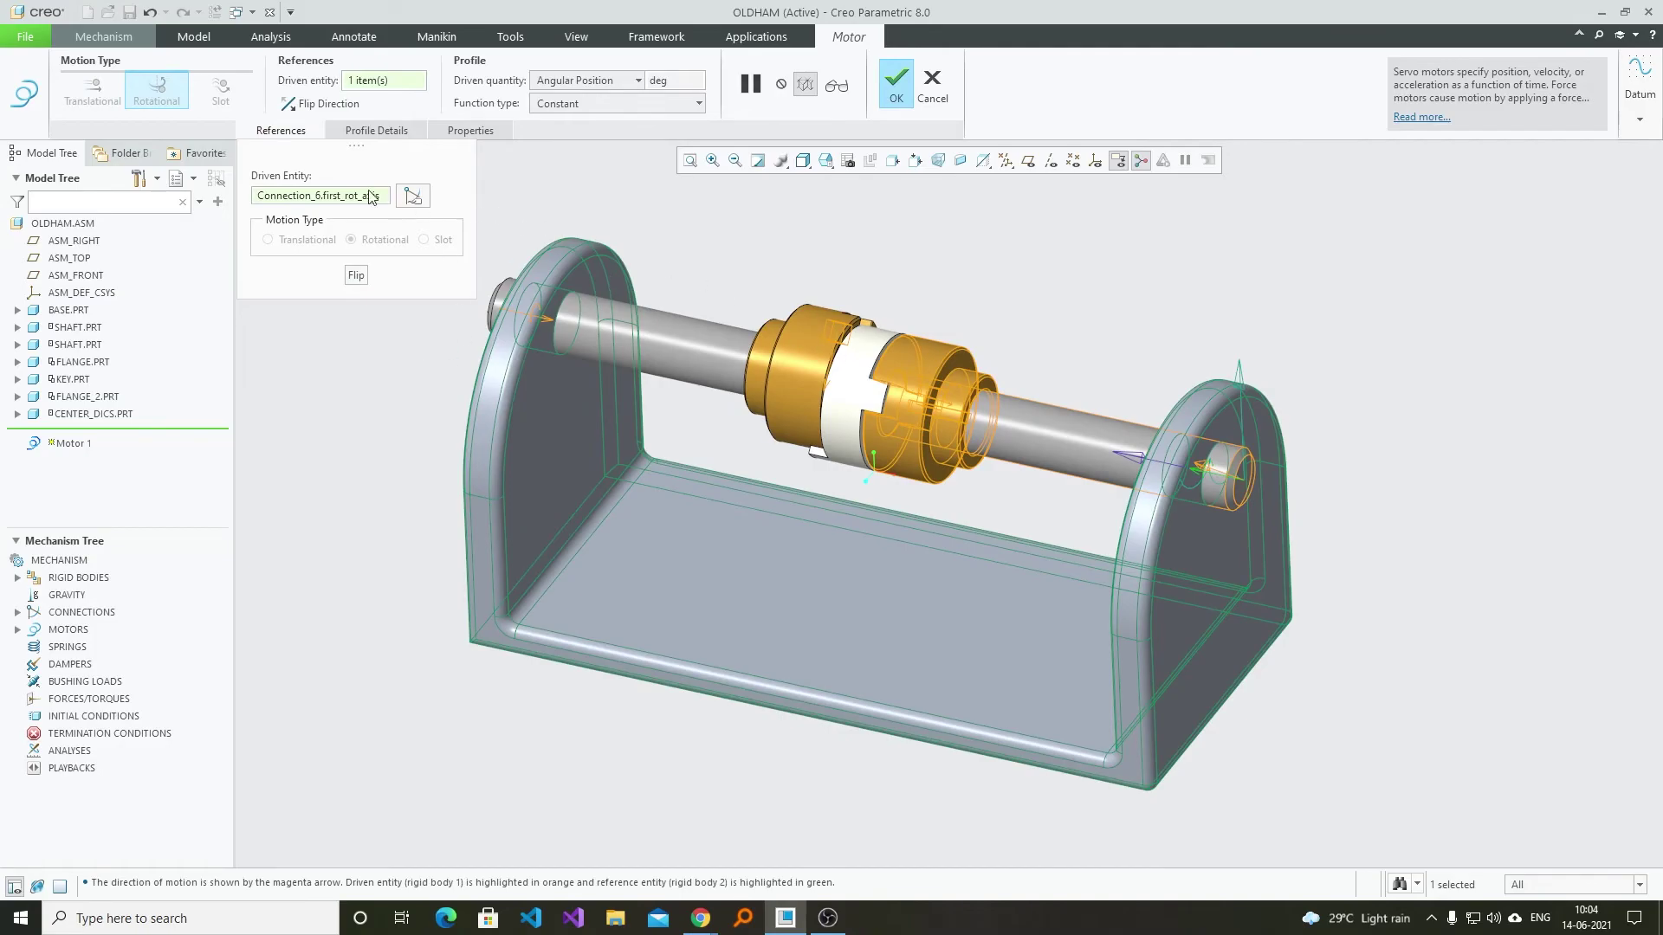
- Drive the servo motor by a constant angular acceleration of 5 deg/sec² and create it
{"action": "left_click", "coordinate": [609, 82]}
{"action": "left_click", "coordinate": [569, 113]}
{"action": "left_click", "coordinate": [584, 79]}
{"action": "left_click", "coordinate": [592, 131]}
{"action": "left_click", "coordinate": [377, 130]}
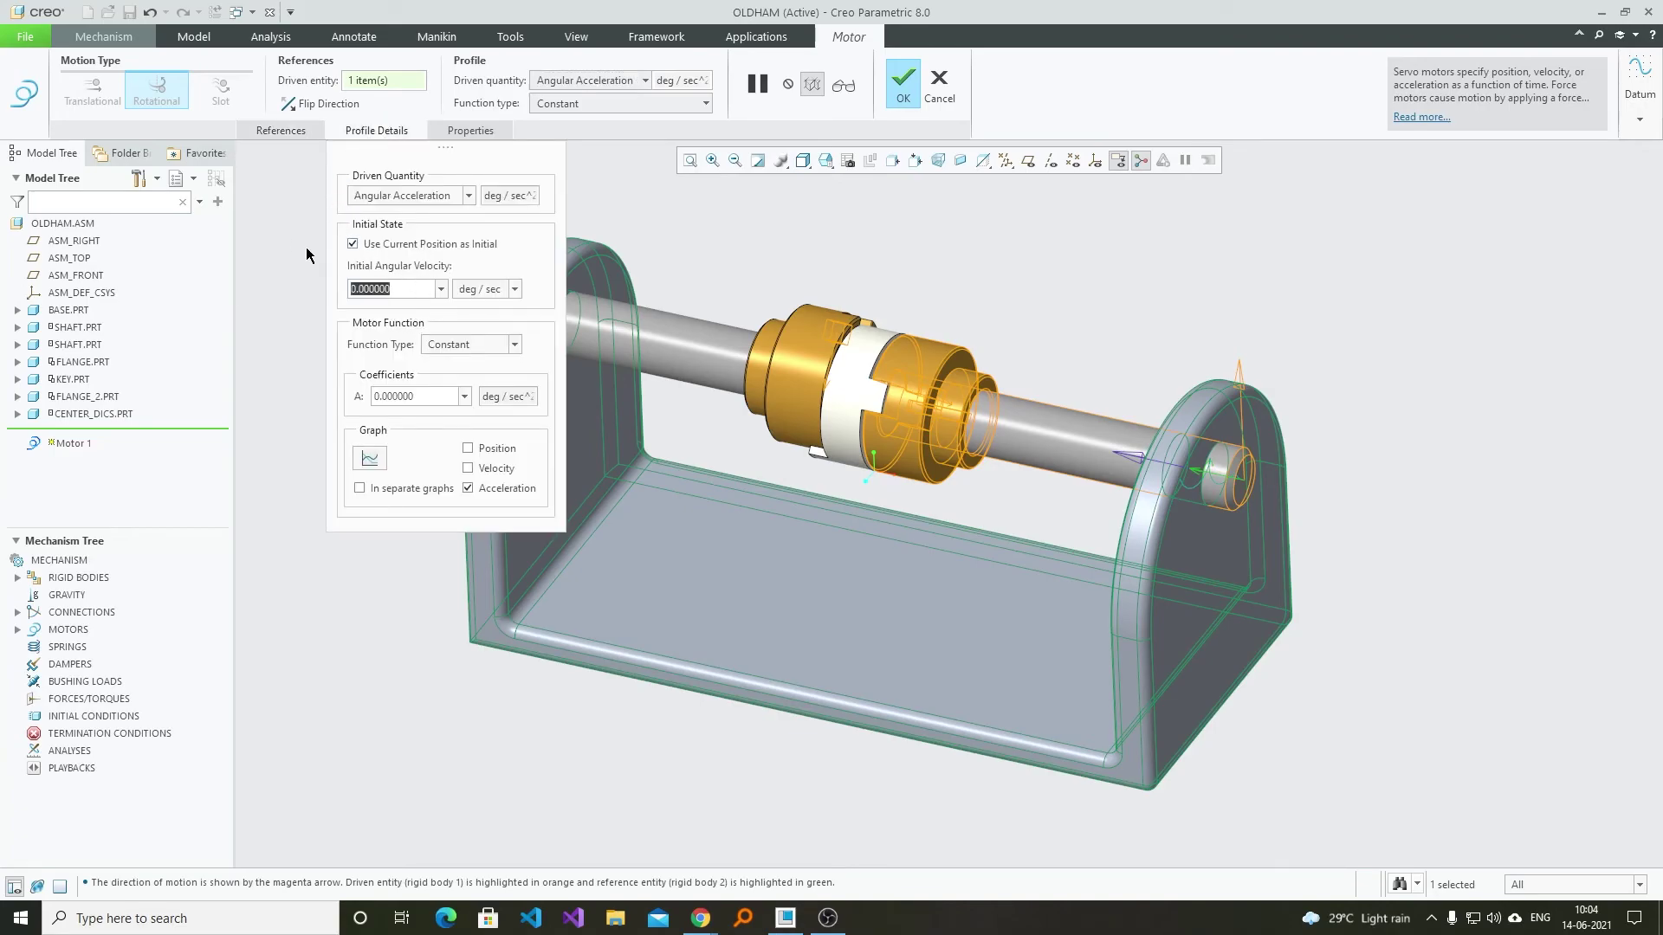
{"action": "left_click", "coordinate": [427, 394]}
{"action": "type", "text": "5"}
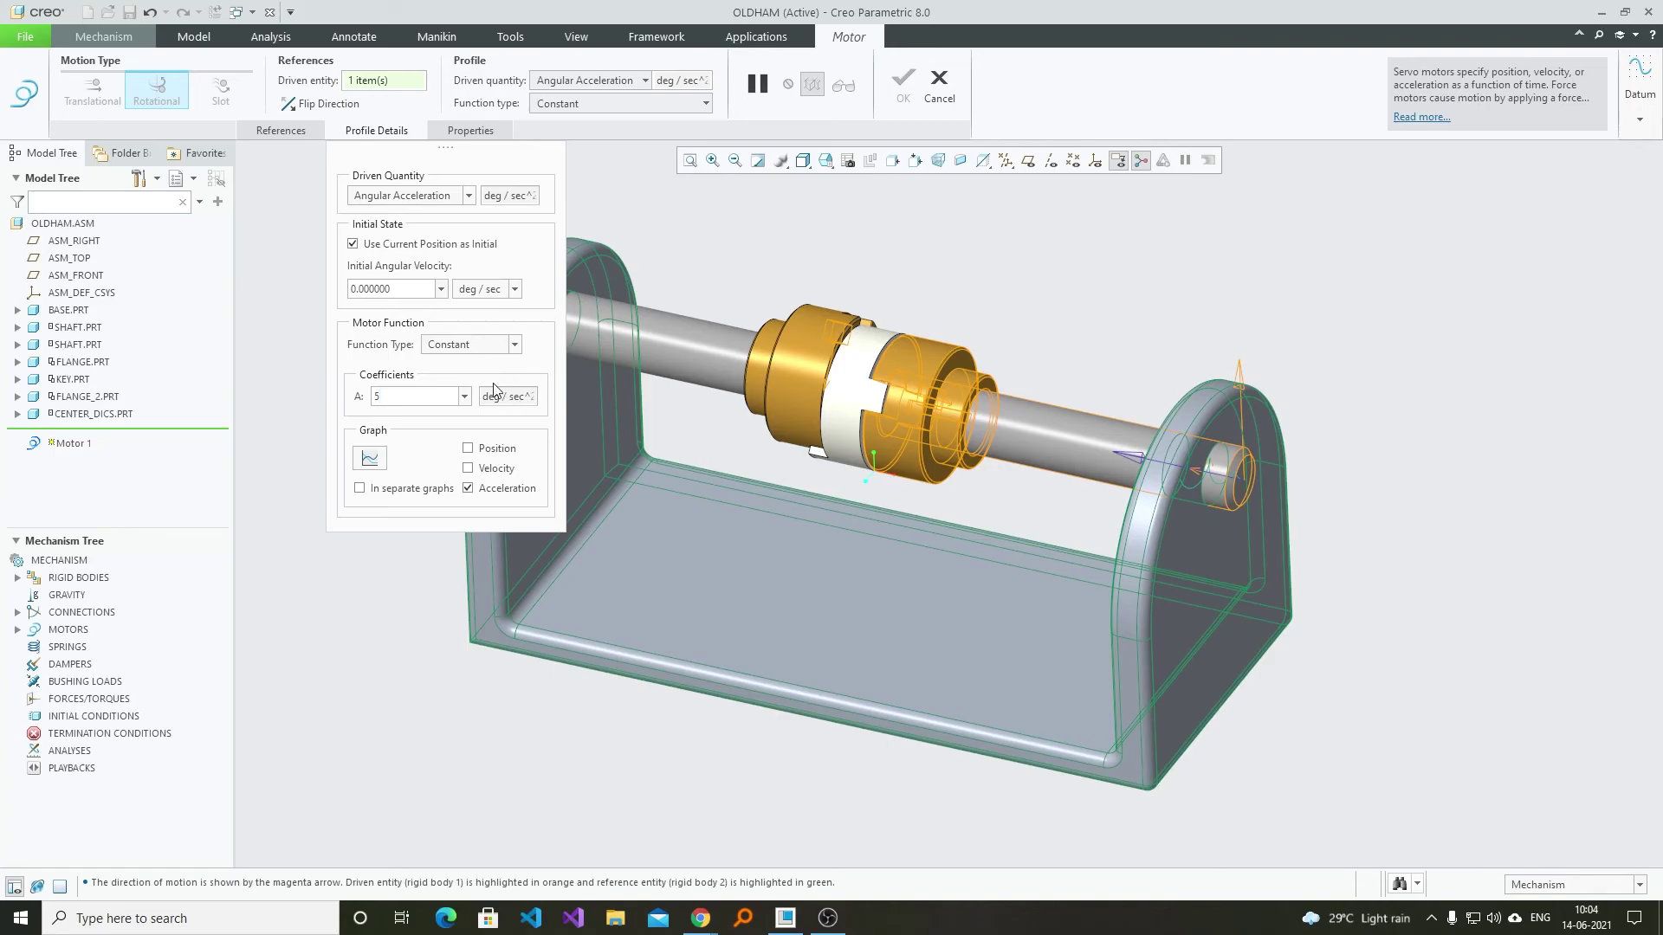
{"action": "left_click", "coordinate": [897, 78]}
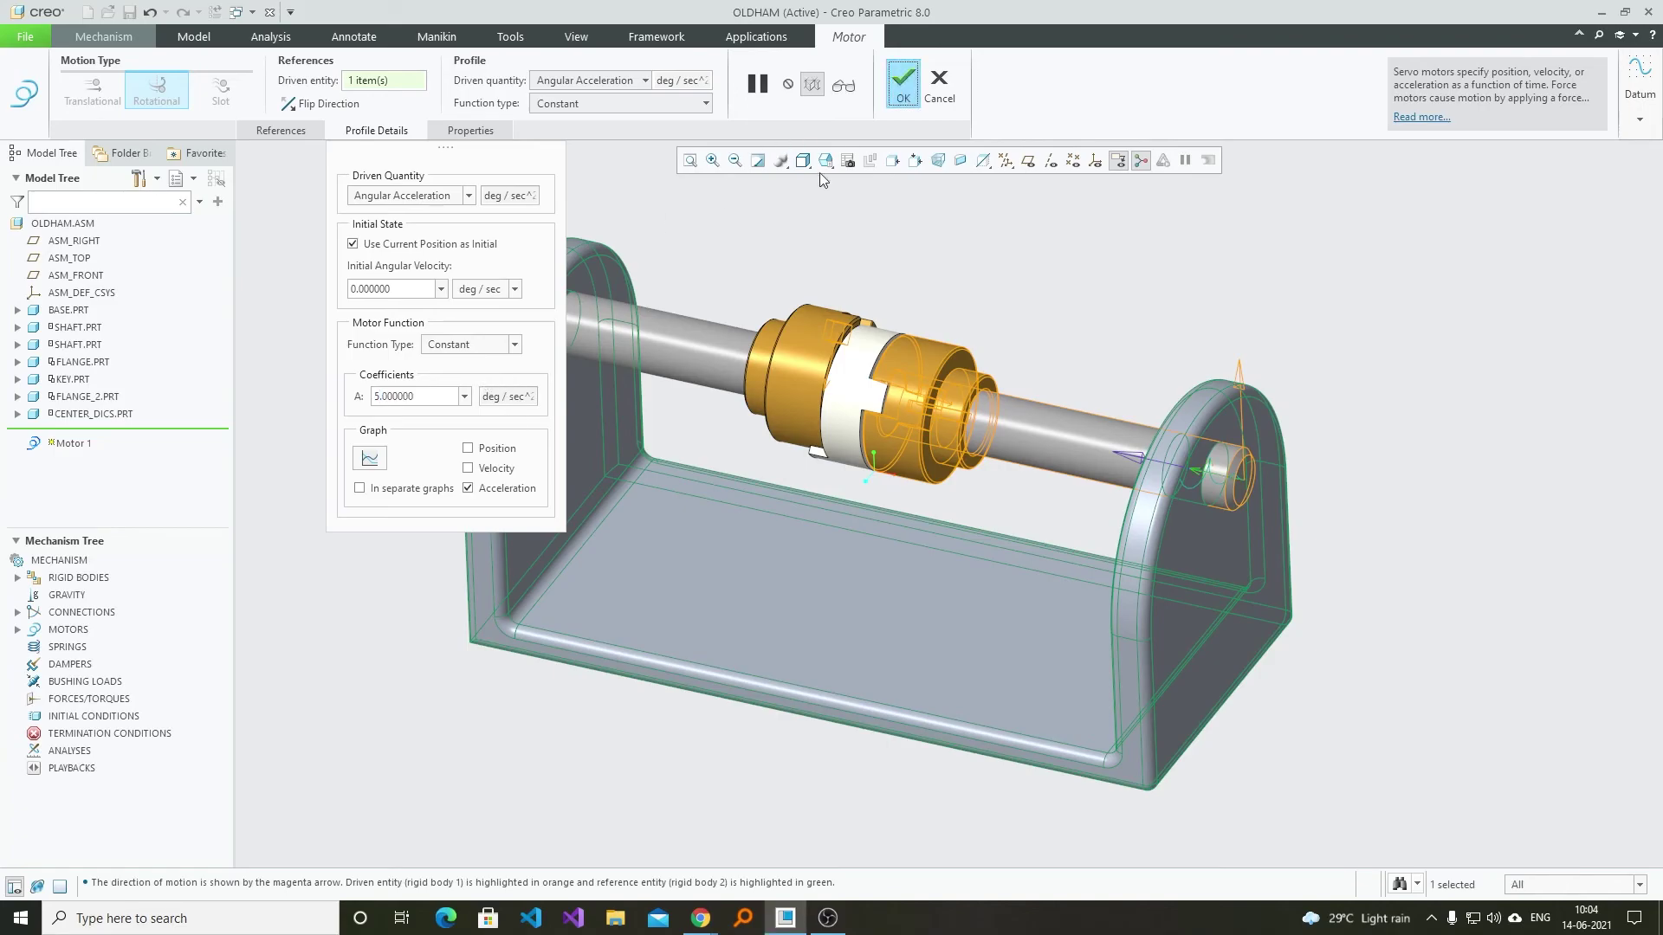
{"action": "left_click", "coordinate": [904, 87]}
- Define a position analysis with an end time of 100 and run it
{"action": "left_click", "coordinate": [202, 80]}
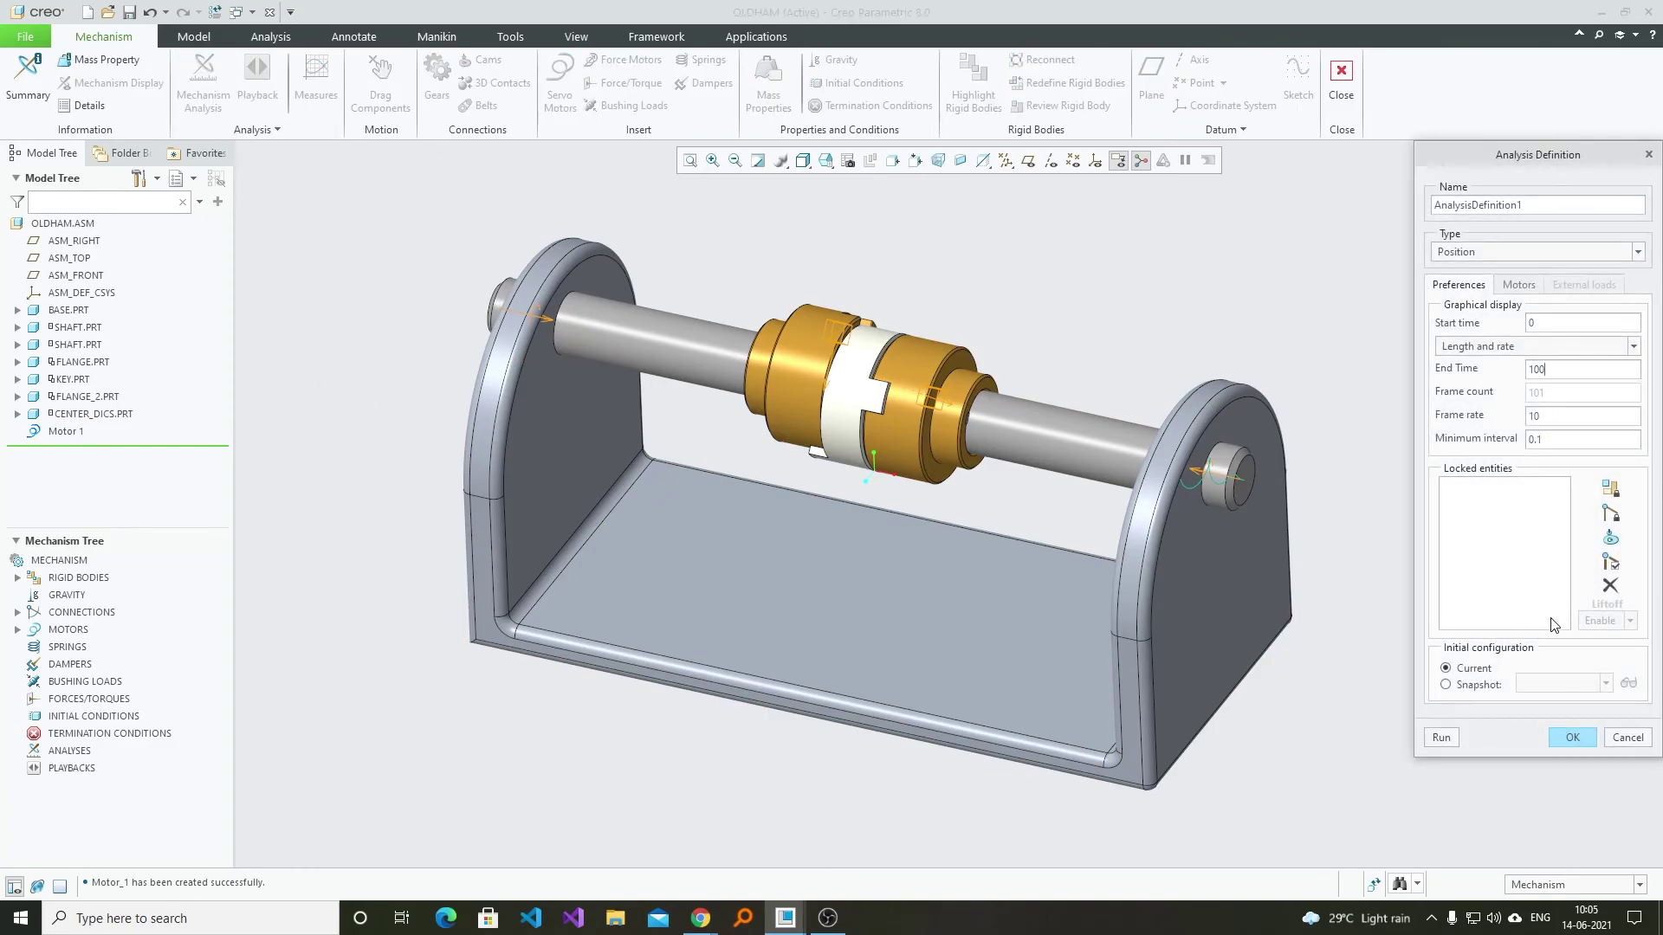
{"action": "scroll", "coordinate": [1067, 350], "scroll_direction": "up", "scroll_amount": 2}
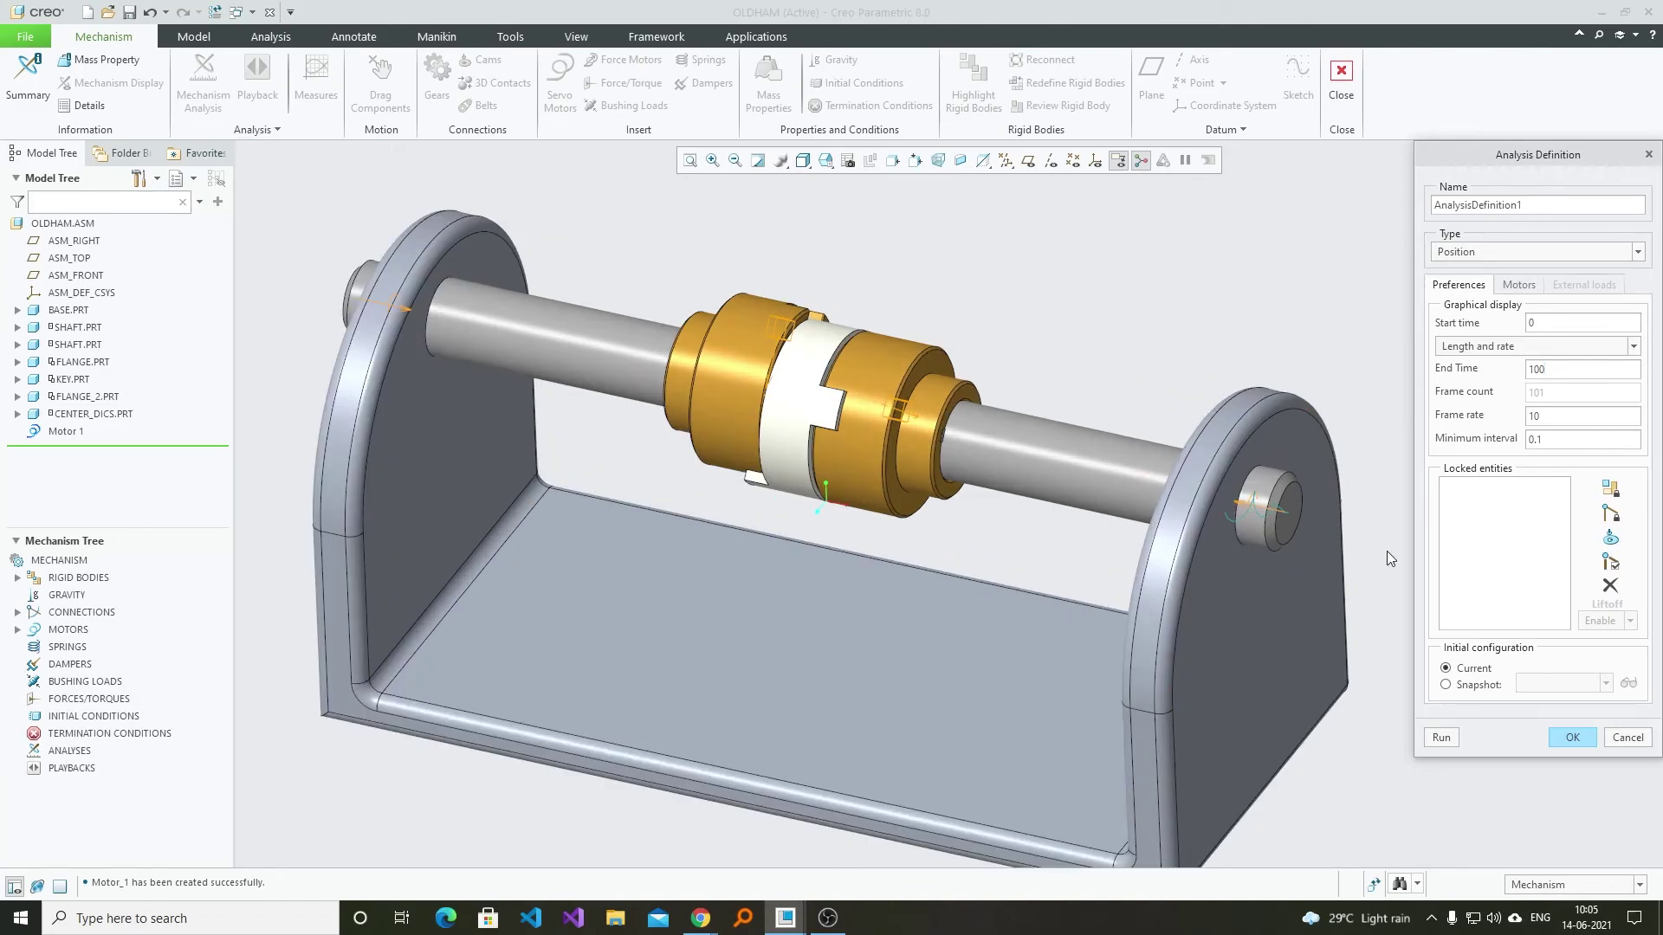
{"action": "scroll", "coordinate": [1230, 439], "scroll_direction": "down", "scroll_amount": 2}
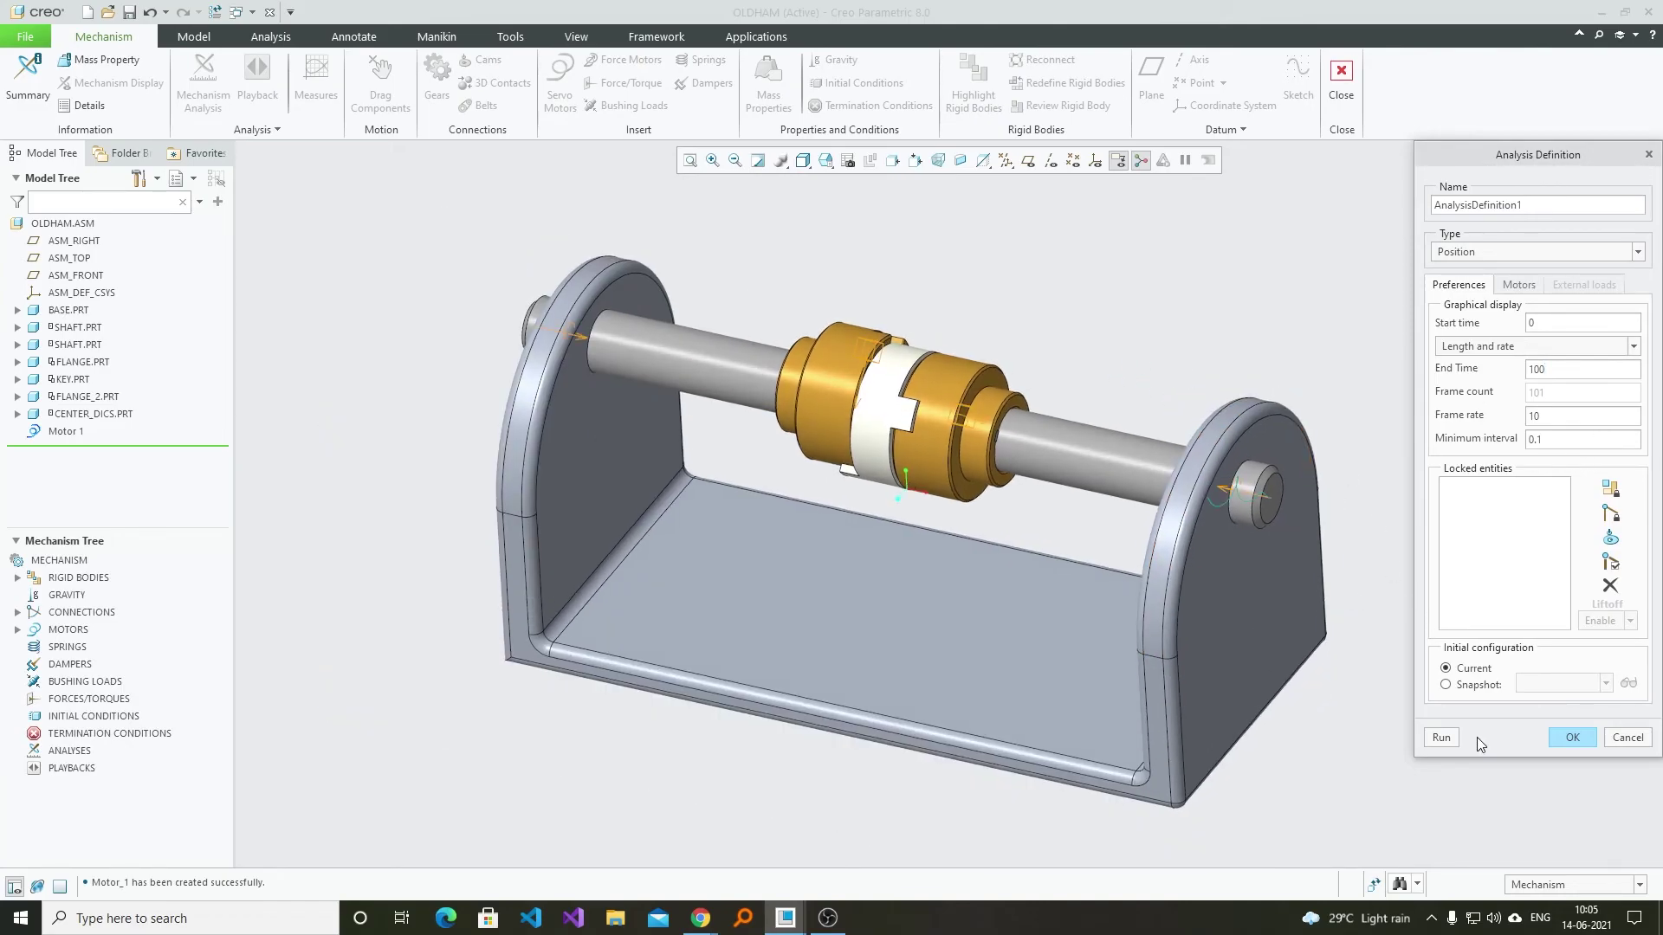
{"action": "left_click", "coordinate": [1440, 738]}
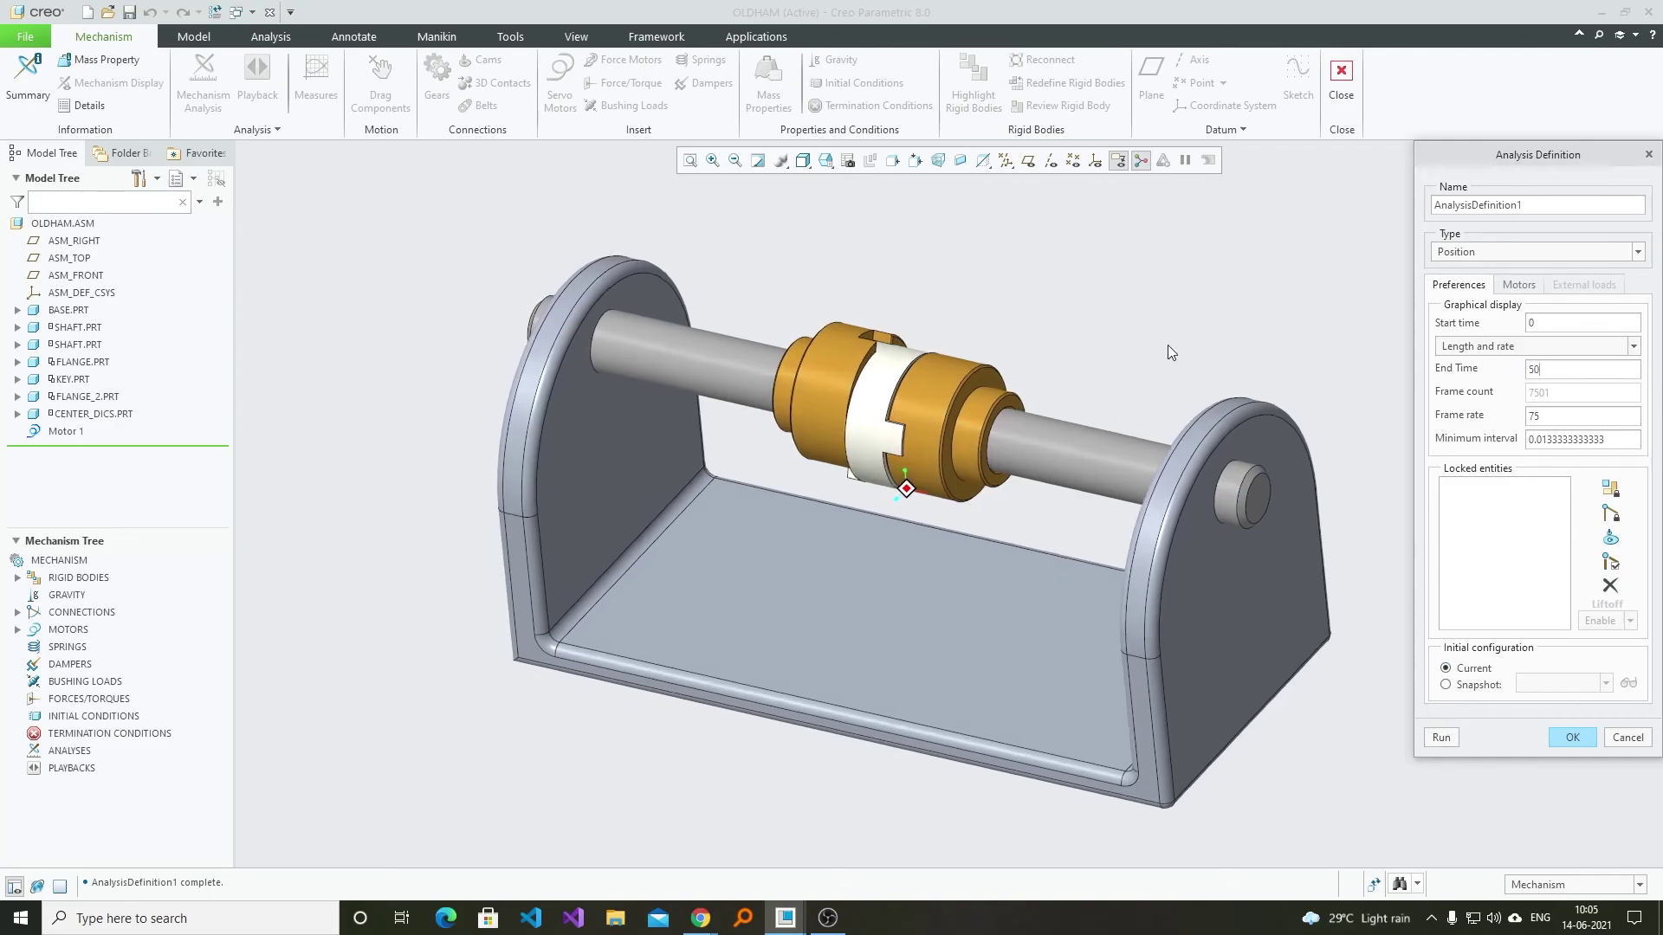
- Rerun the analysis with an end time of 50 and a frame rate of 75, overwriting the earlier results, and accept the definition
{"action": "left_click", "coordinate": [1445, 736]}
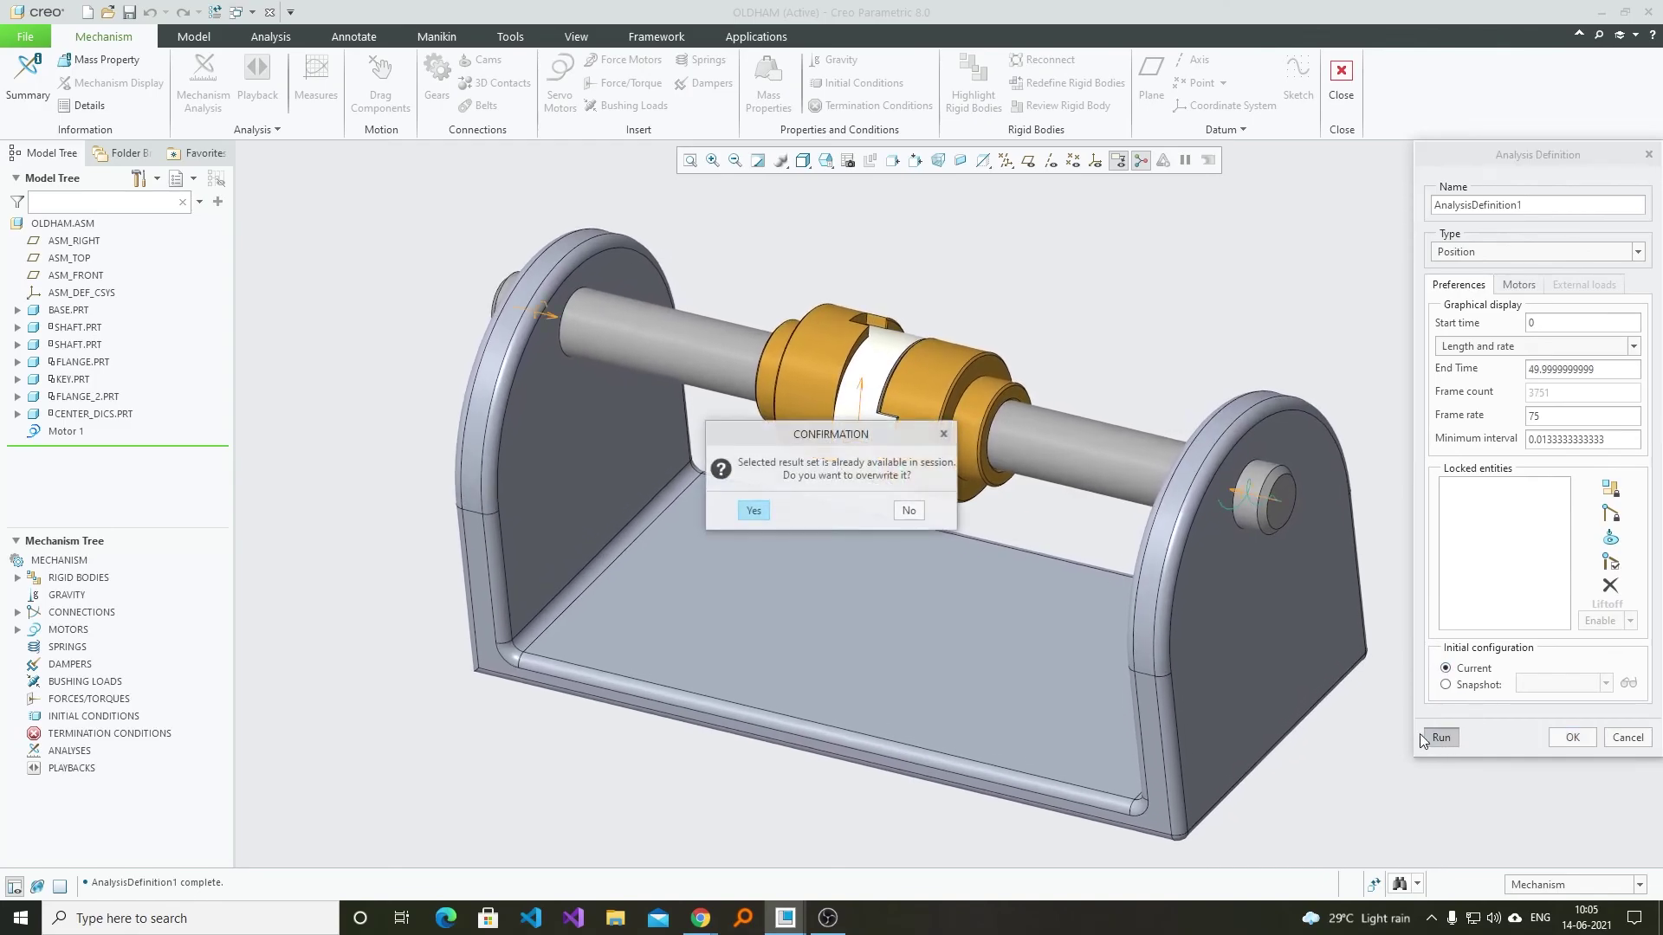
{"action": "left_click", "coordinate": [754, 513]}
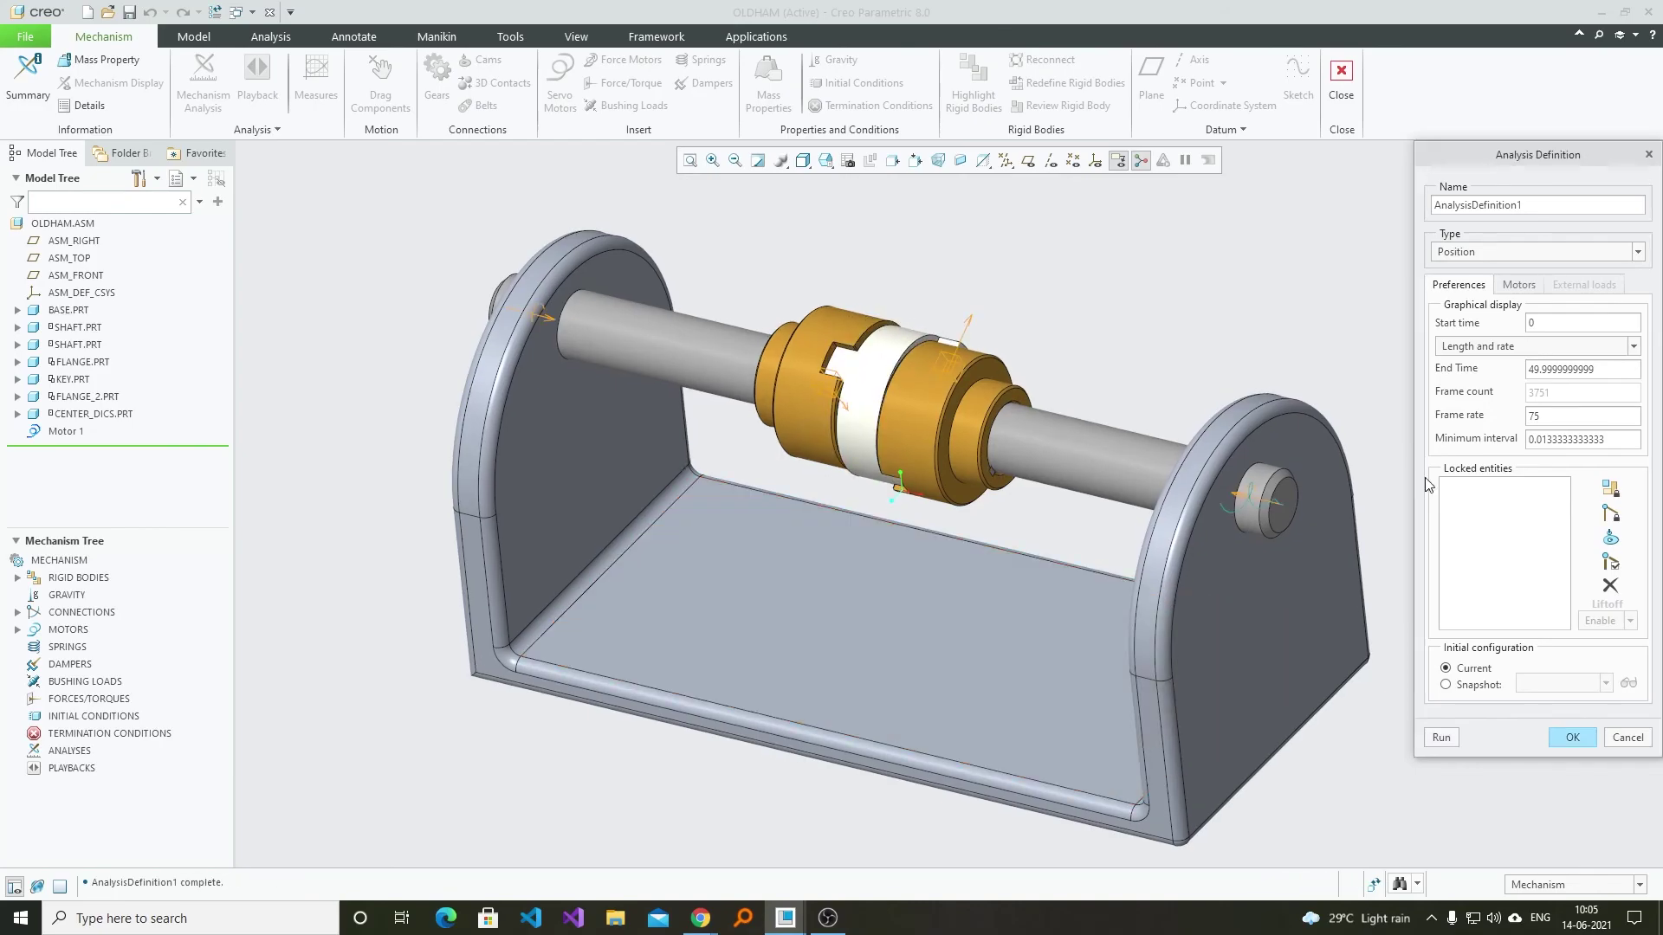
{"action": "key", "text": "Return"}
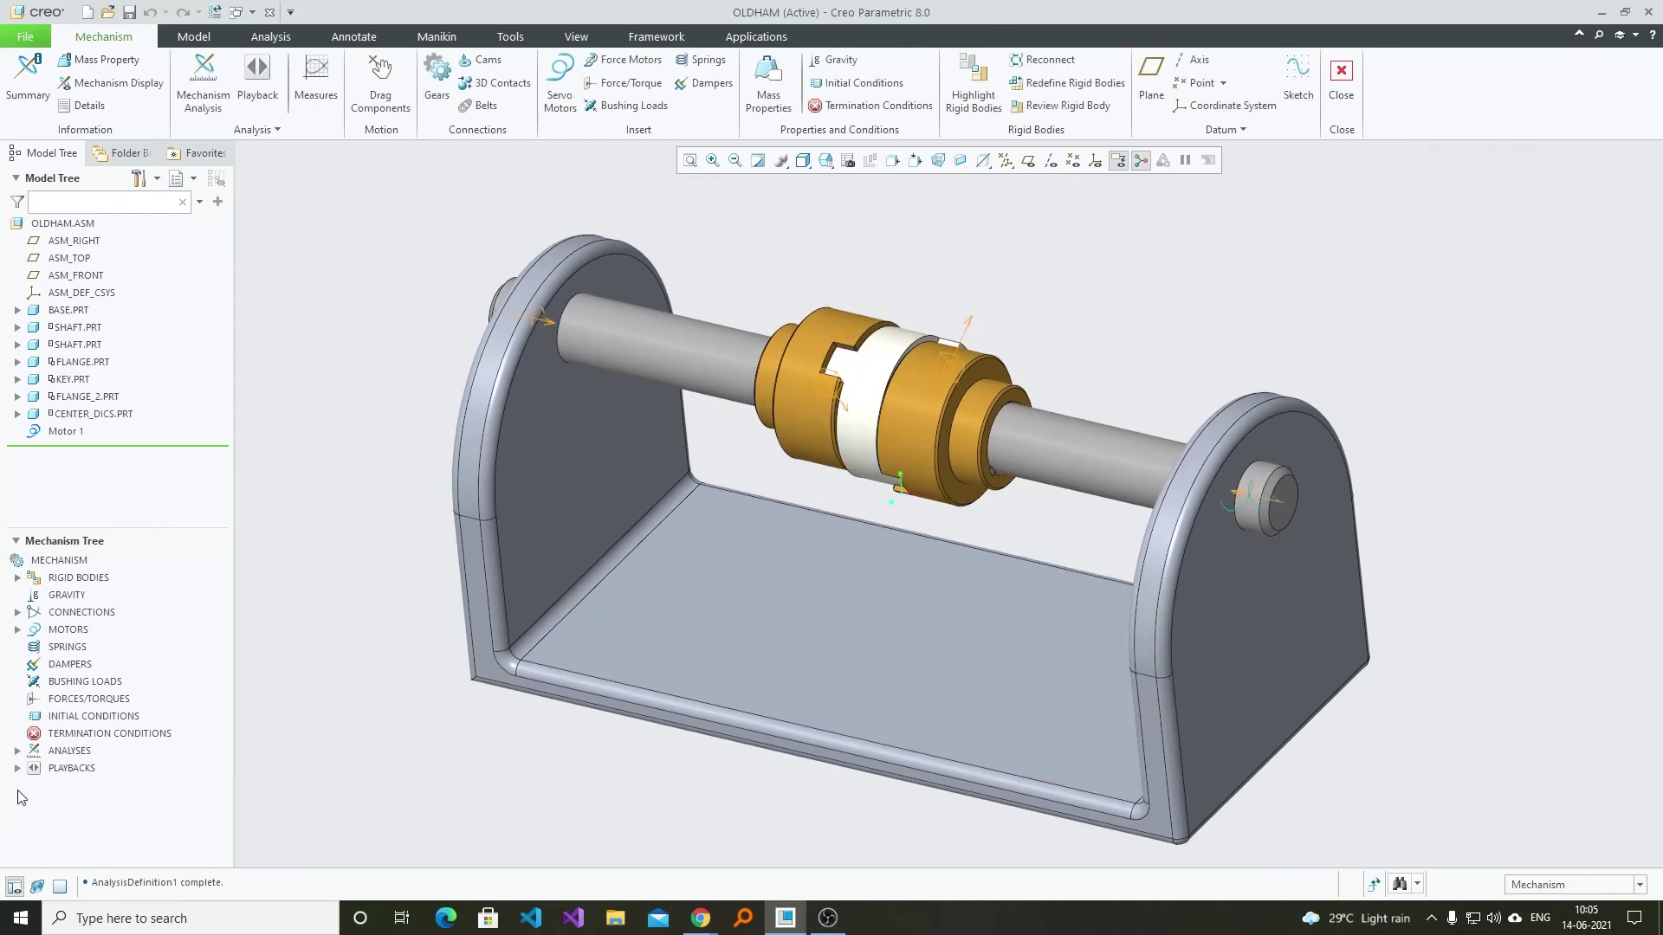
- Open the saved analysis playback in the Animate dialog
{"action": "left_click", "coordinate": [17, 768]}
{"action": "left_click", "coordinate": [97, 786]}
{"action": "left_click", "coordinate": [92, 729]}
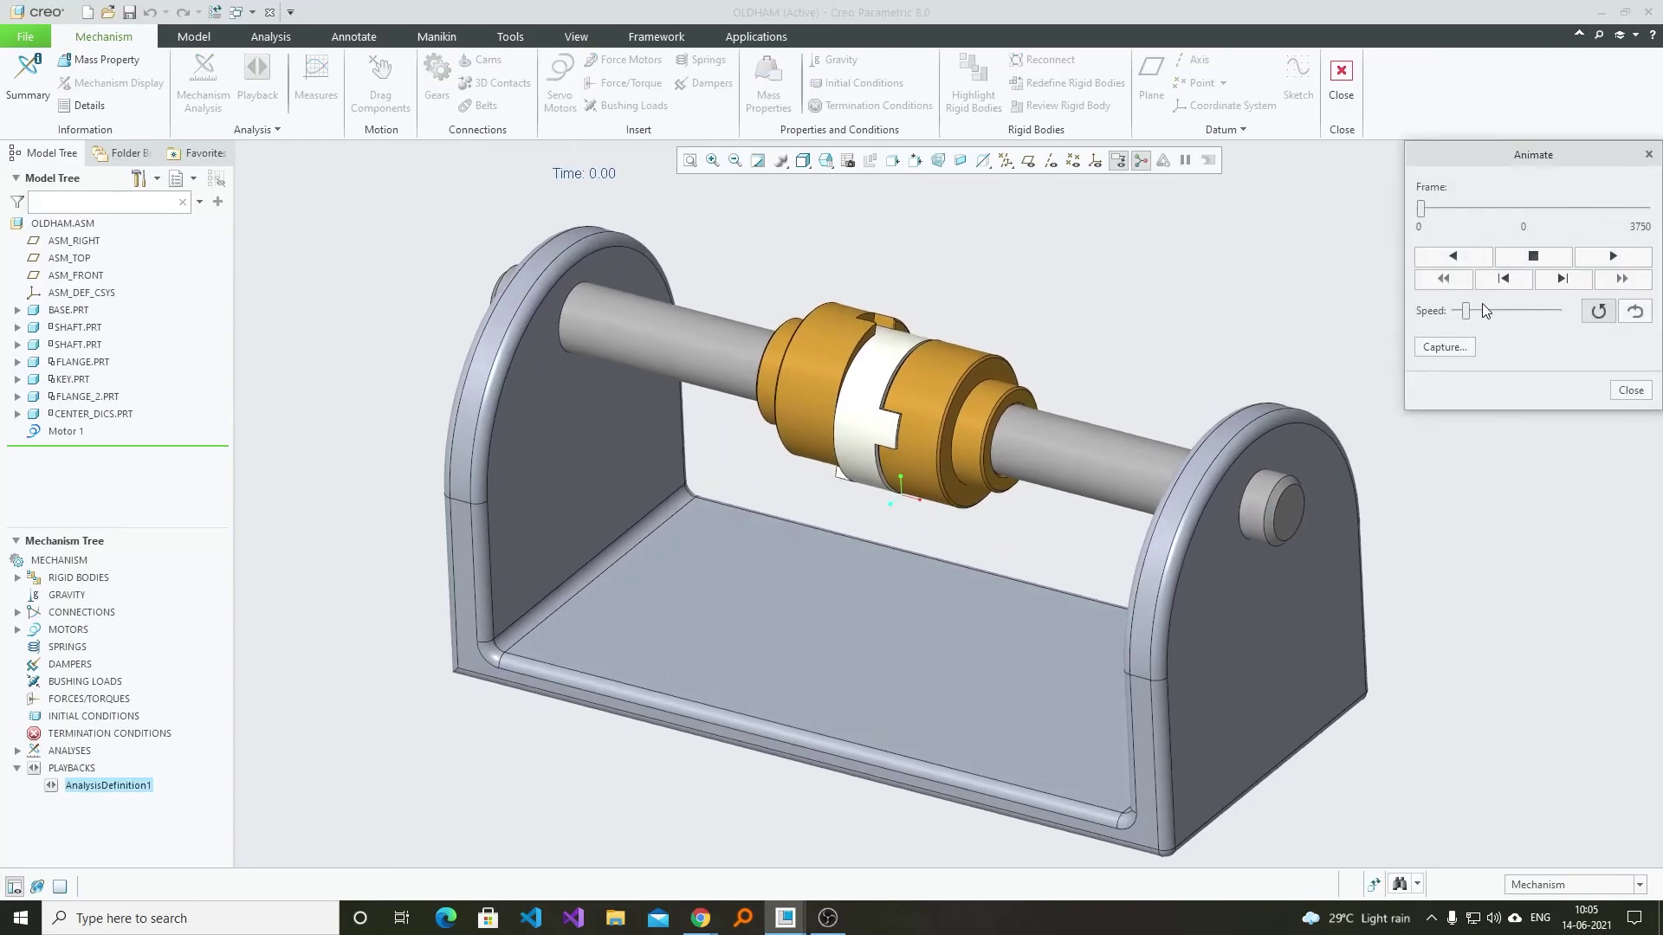
- Play the animation forward at maximum speed and examine the motion of the center disc between the two flanges up close
{"action": "left_click_drag", "start_coordinate": [1498, 308], "coordinate": [1561, 309]}
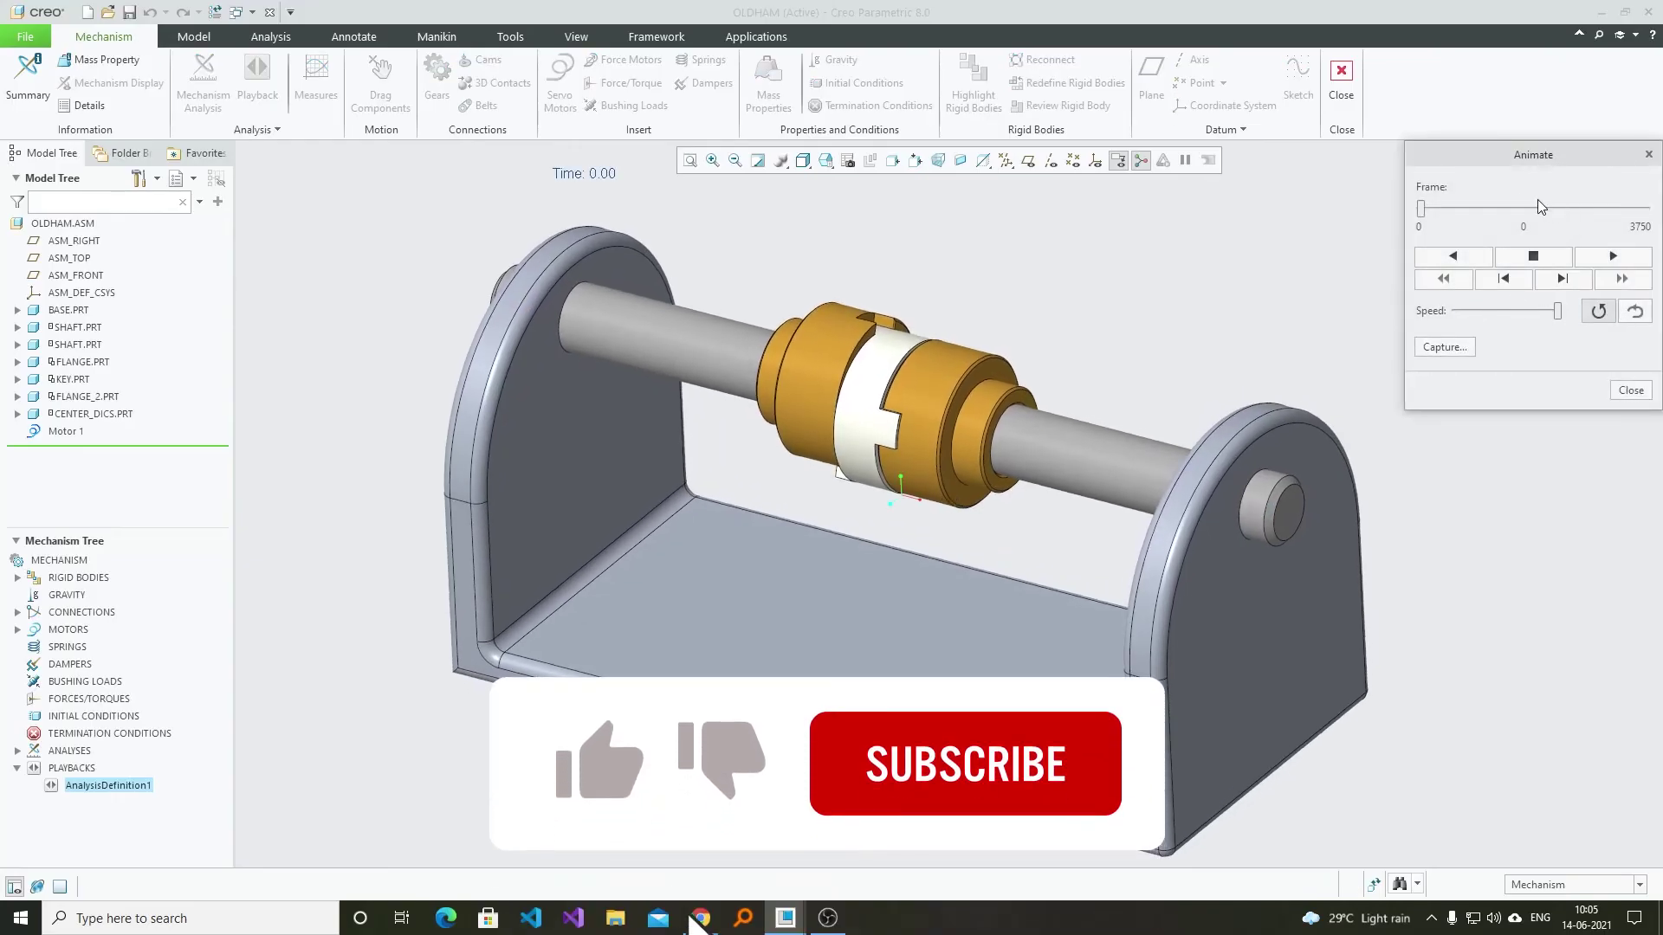
{"action": "left_click", "coordinate": [1609, 257]}
{"action": "scroll", "coordinate": [1236, 309], "scroll_direction": "up", "scroll_amount": 4}
{"action": "scroll", "coordinate": [1237, 309], "scroll_direction": "up", "scroll_amount": 3}
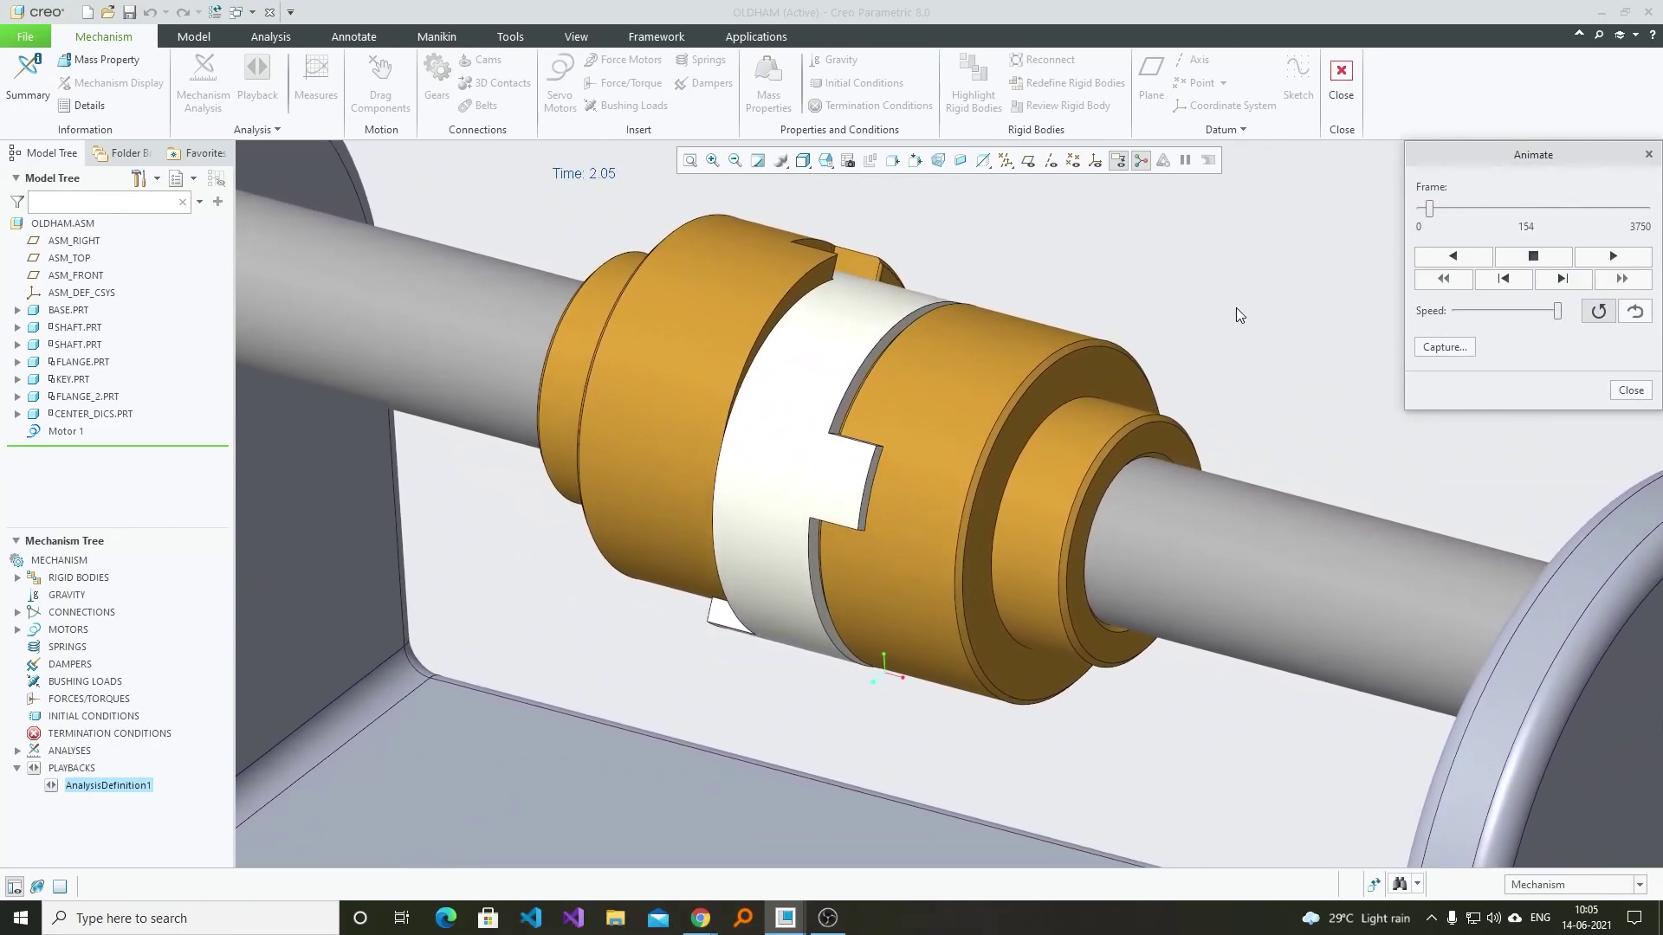
{"action": "scroll", "coordinate": [1237, 310], "scroll_direction": "up", "scroll_amount": 2}
{"action": "scroll", "coordinate": [1235, 309], "scroll_direction": "up", "scroll_amount": 4}
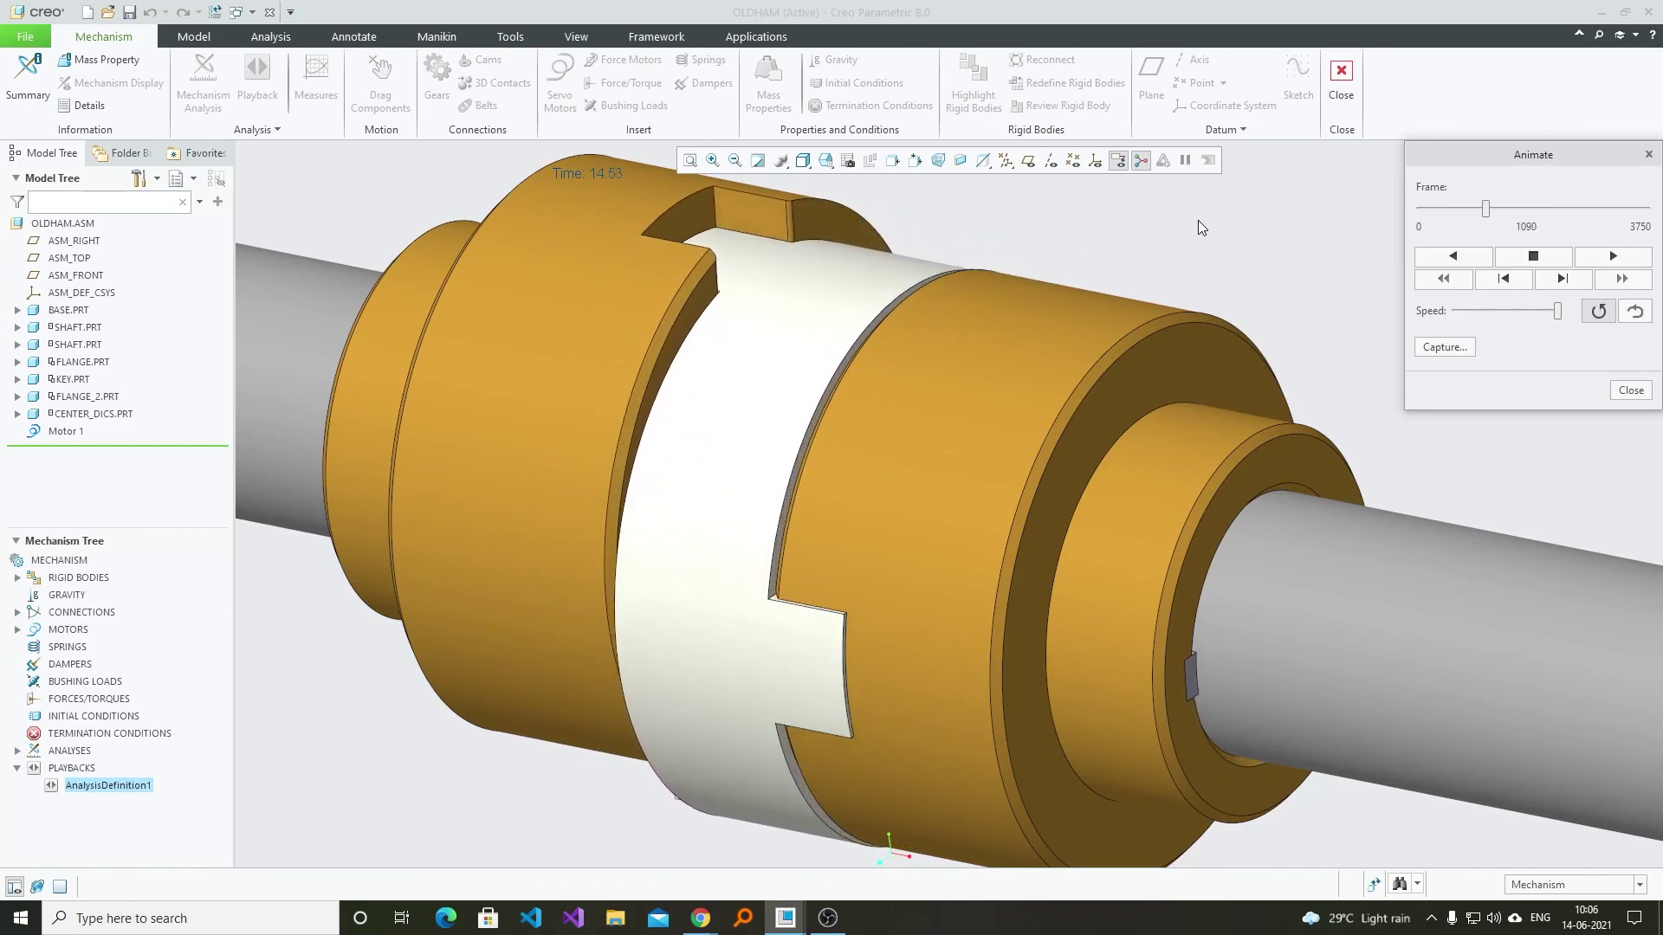
{"action": "scroll", "coordinate": [1033, 437], "scroll_direction": "up", "scroll_amount": 5}
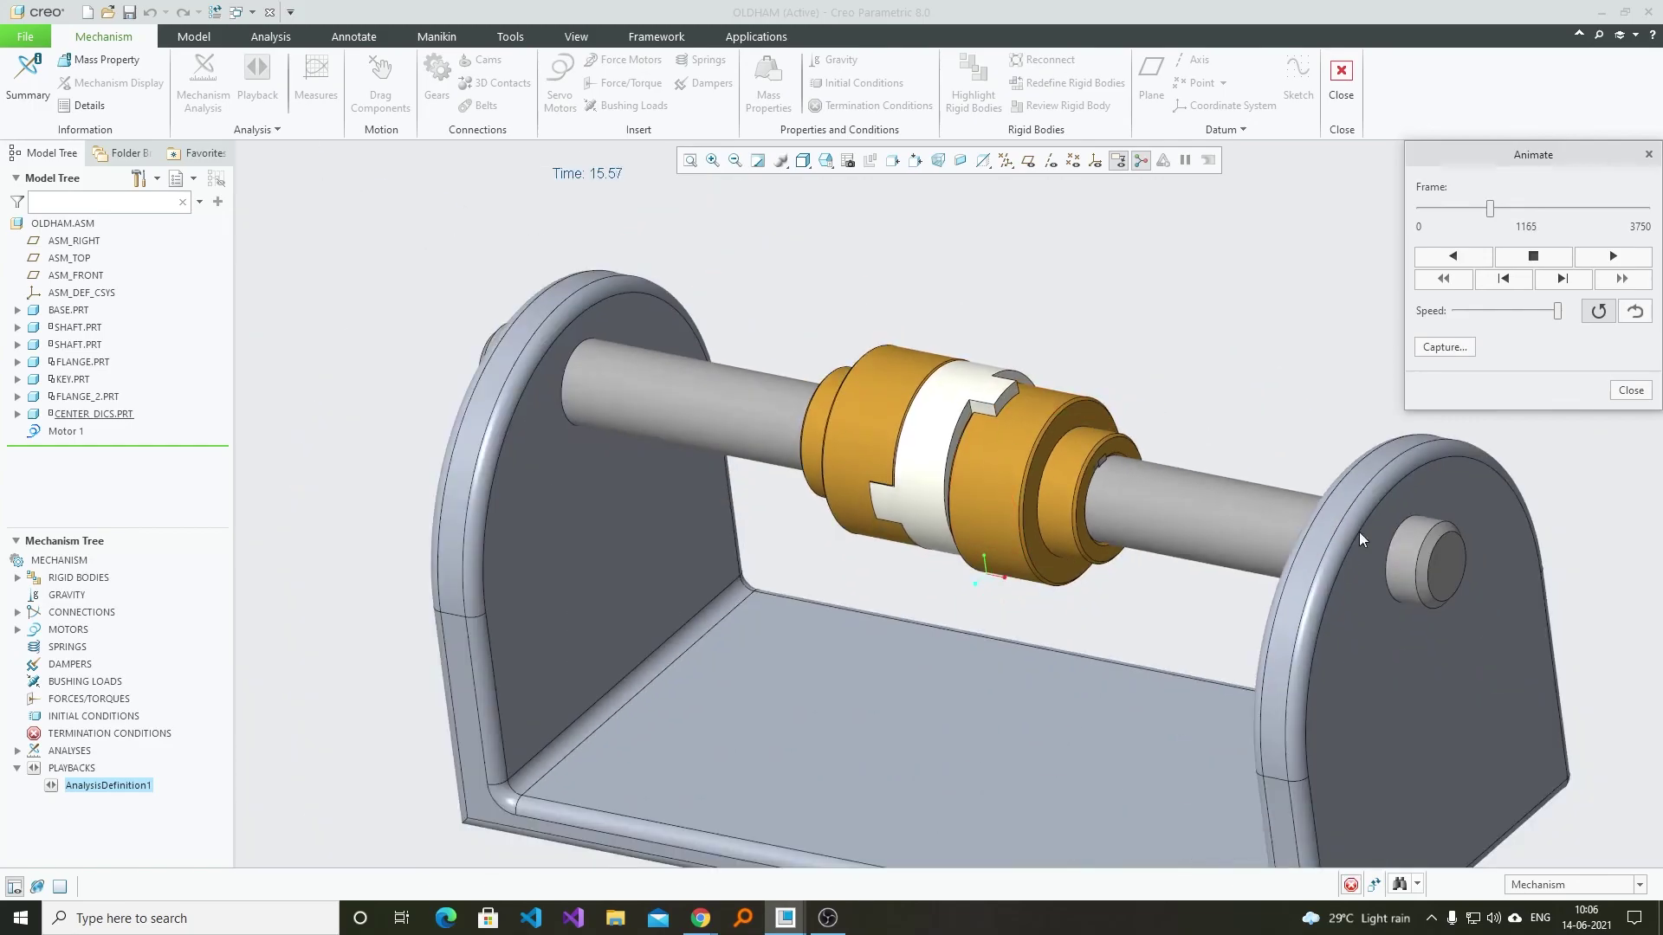
{"action": "scroll", "coordinate": [721, 461], "scroll_direction": "up", "scroll_amount": 5}
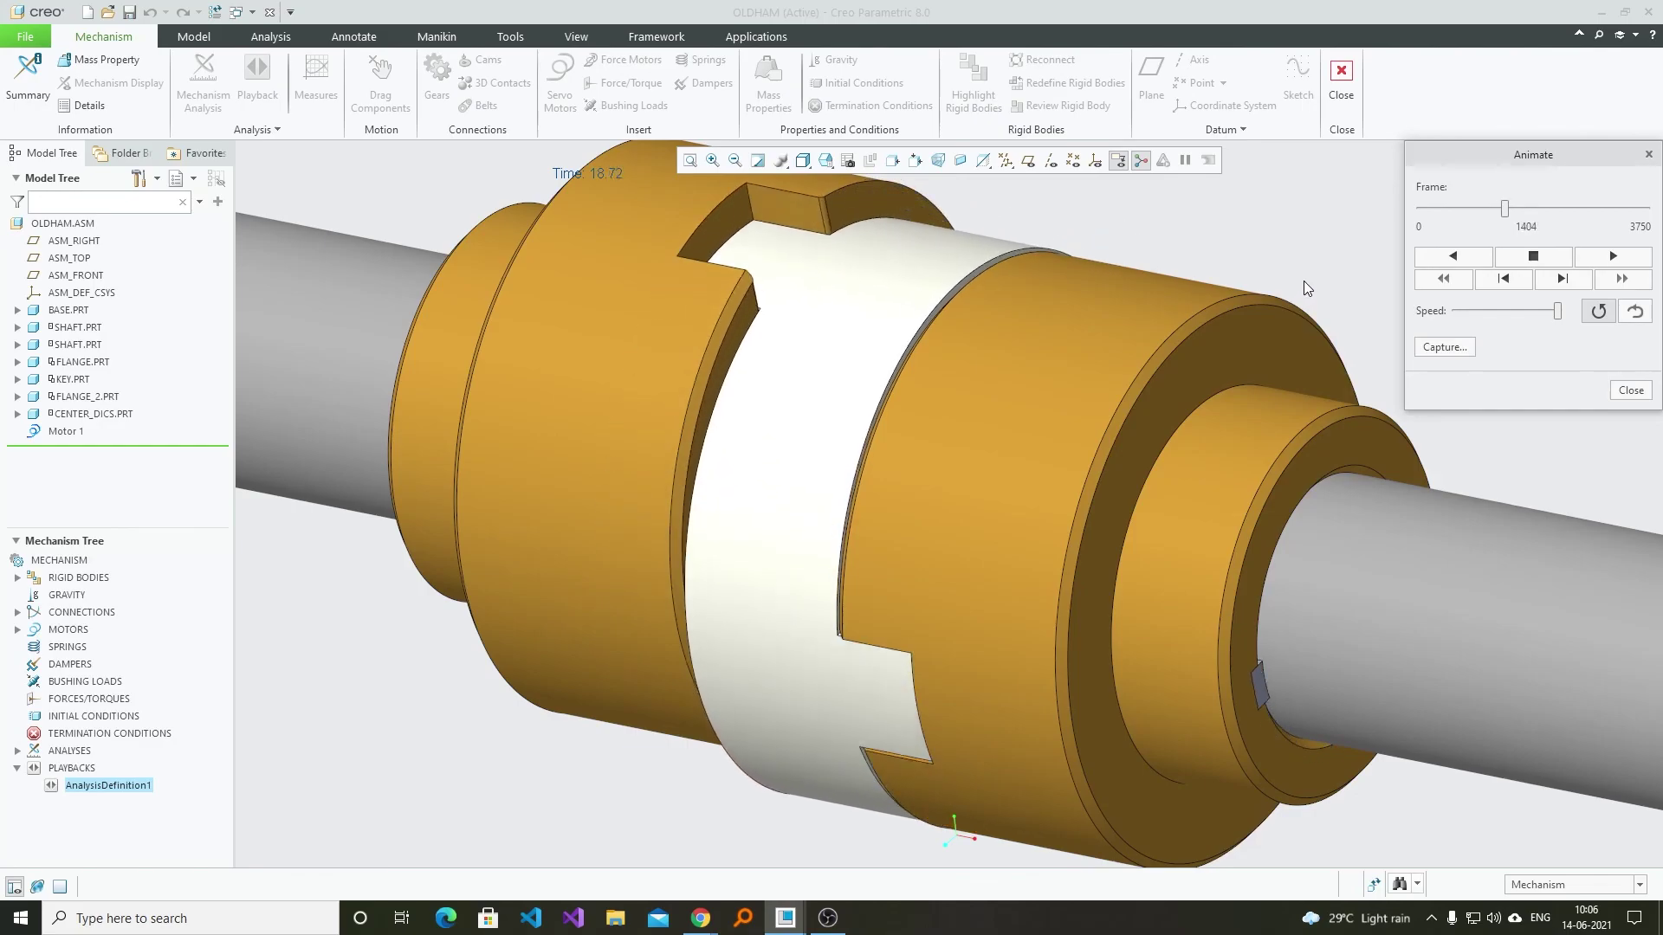
{"action": "scroll", "coordinate": [1078, 566], "scroll_direction": "down", "scroll_amount": 2}
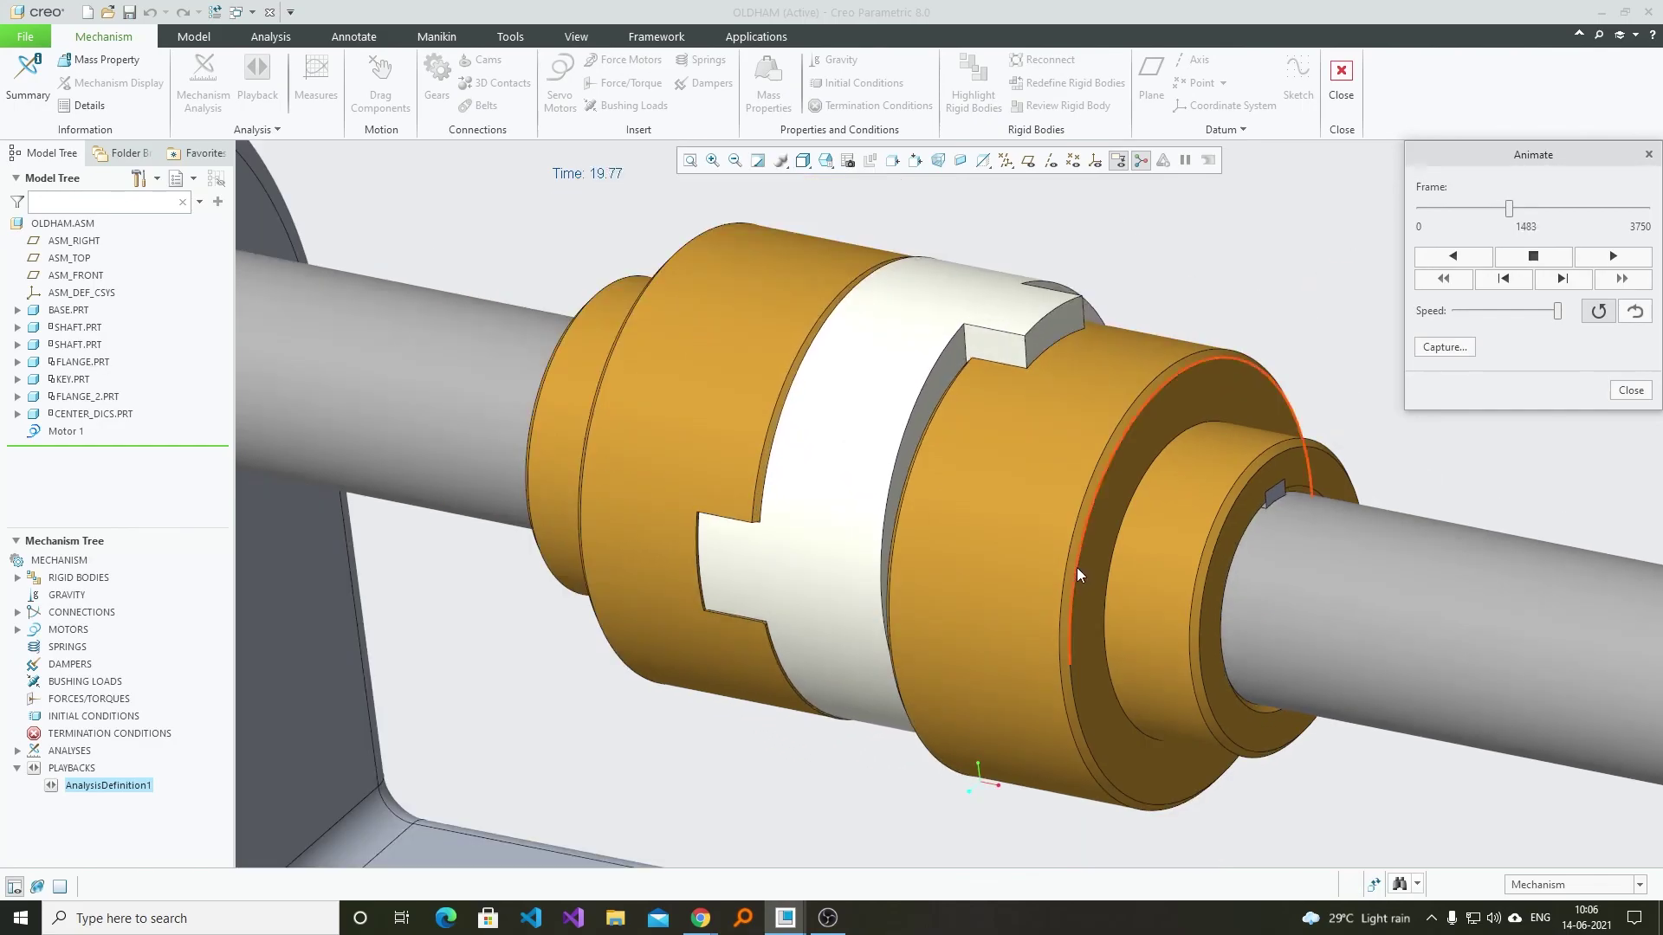